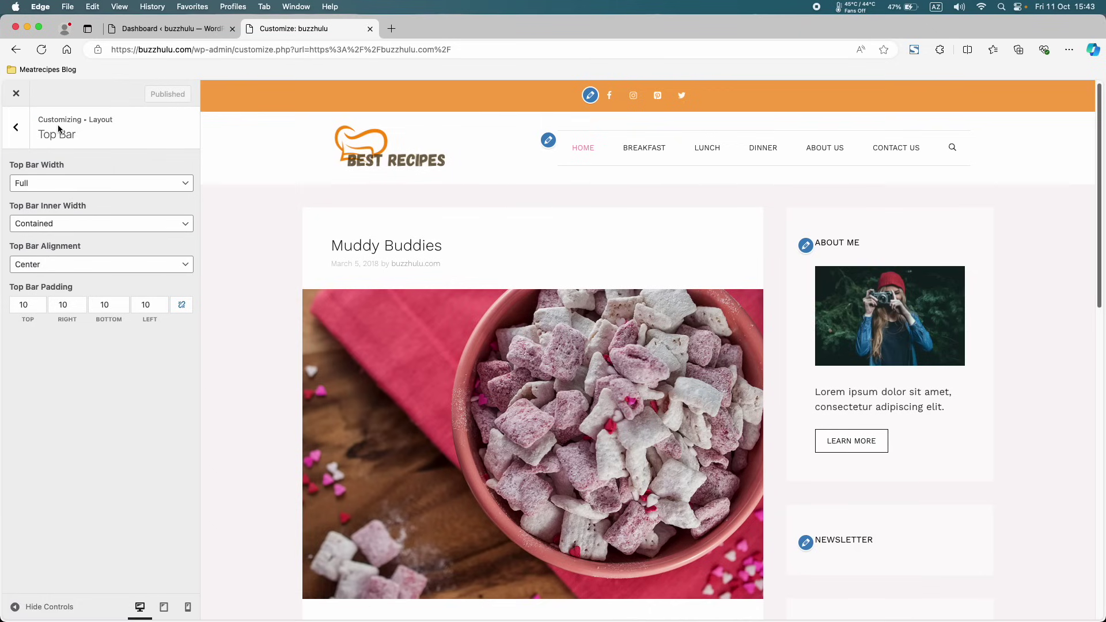
- Open the site's Widgets page in the WordPress admin and collapse the Right Sidebar area
{"action": "left_click", "coordinate": [144, 29]}
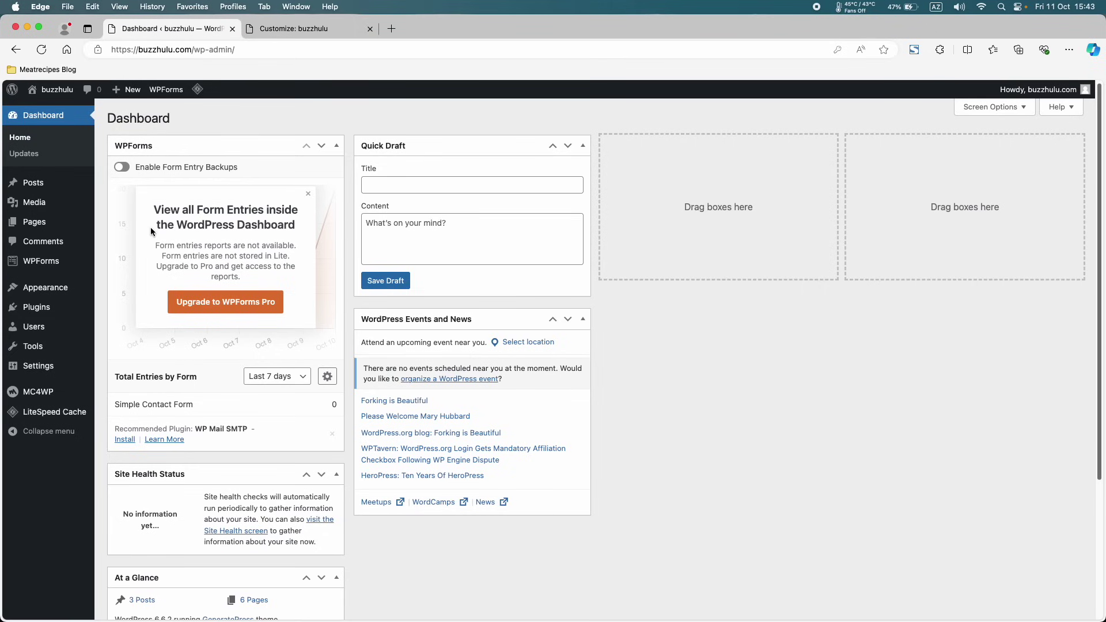
{"action": "mouse_move", "coordinate": [58, 294]}
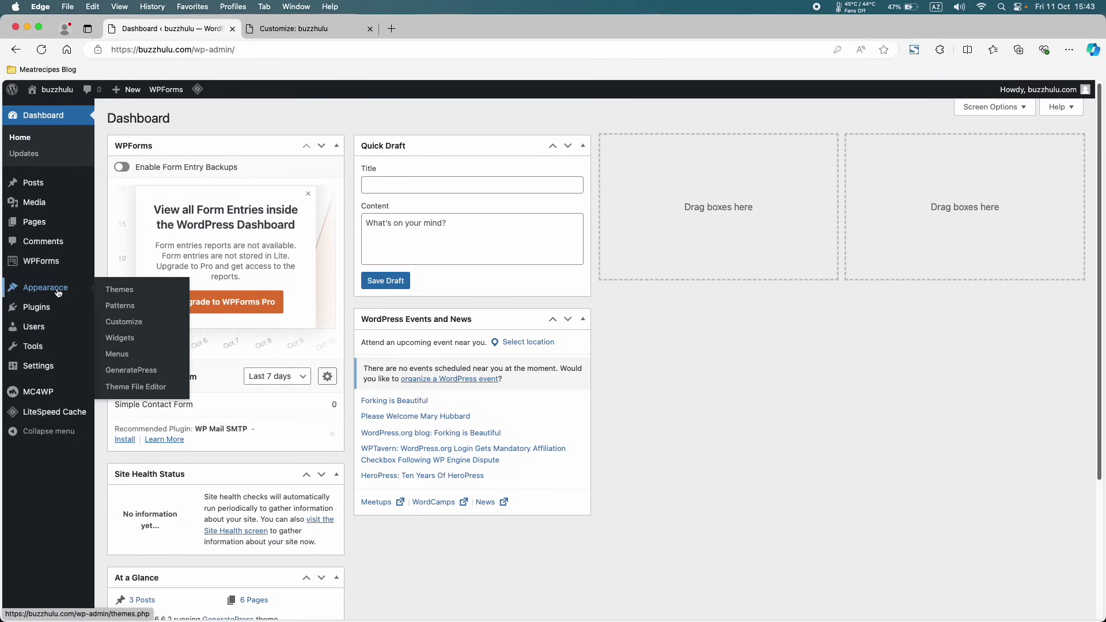
{"action": "left_click", "coordinate": [121, 339]}
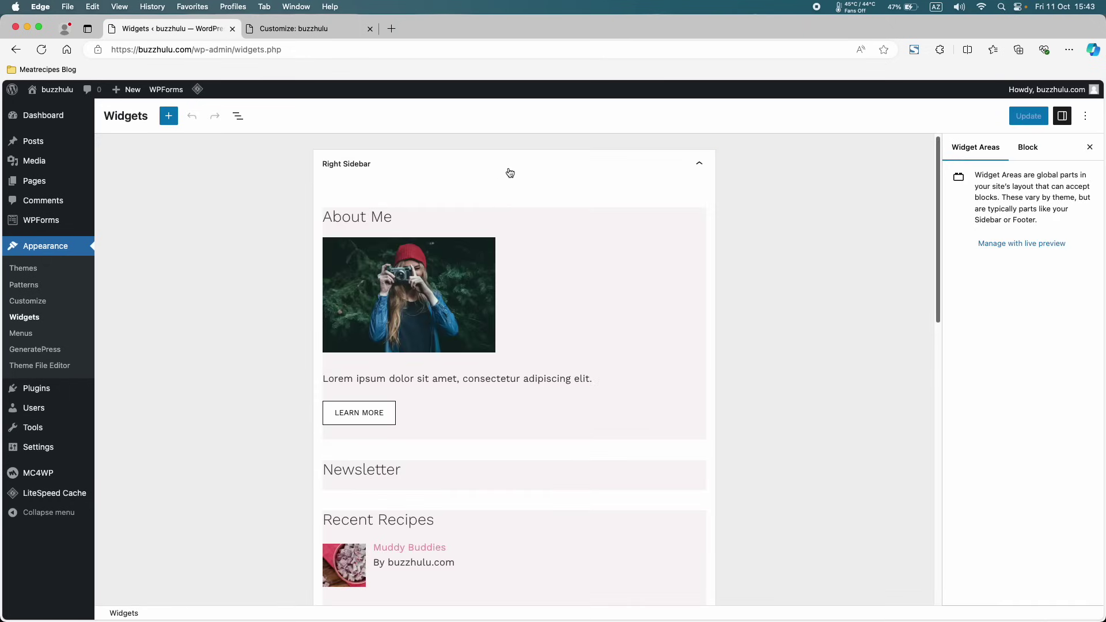
{"action": "left_click", "coordinate": [510, 173]}
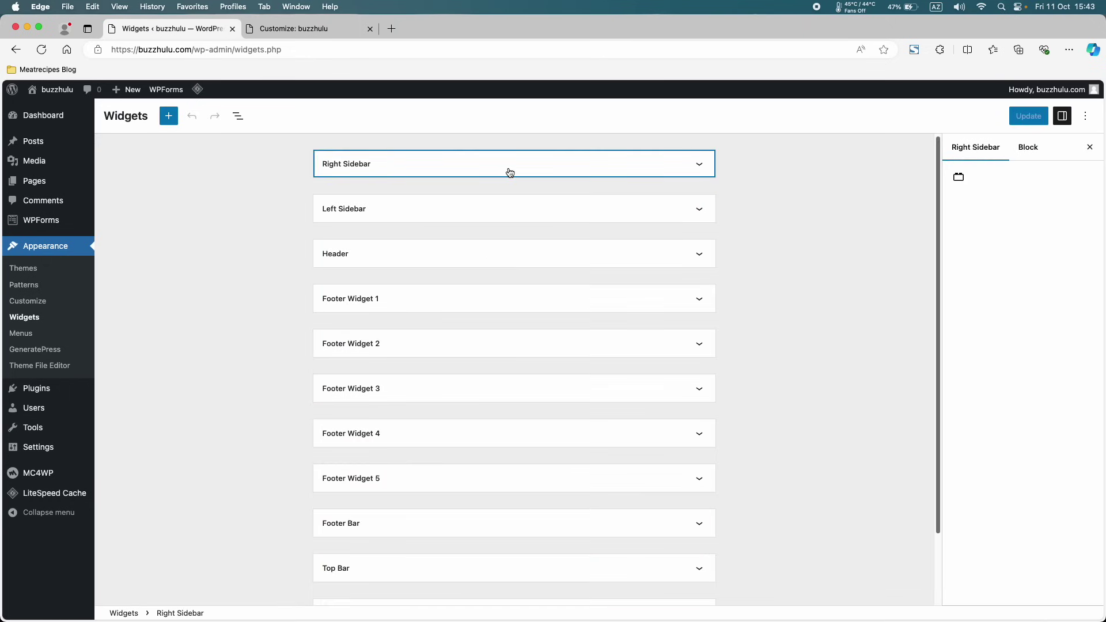
- Compare the sidebar widgets shown in the customizer preview with the Right Sidebar widget area
{"action": "left_click", "coordinate": [275, 30]}
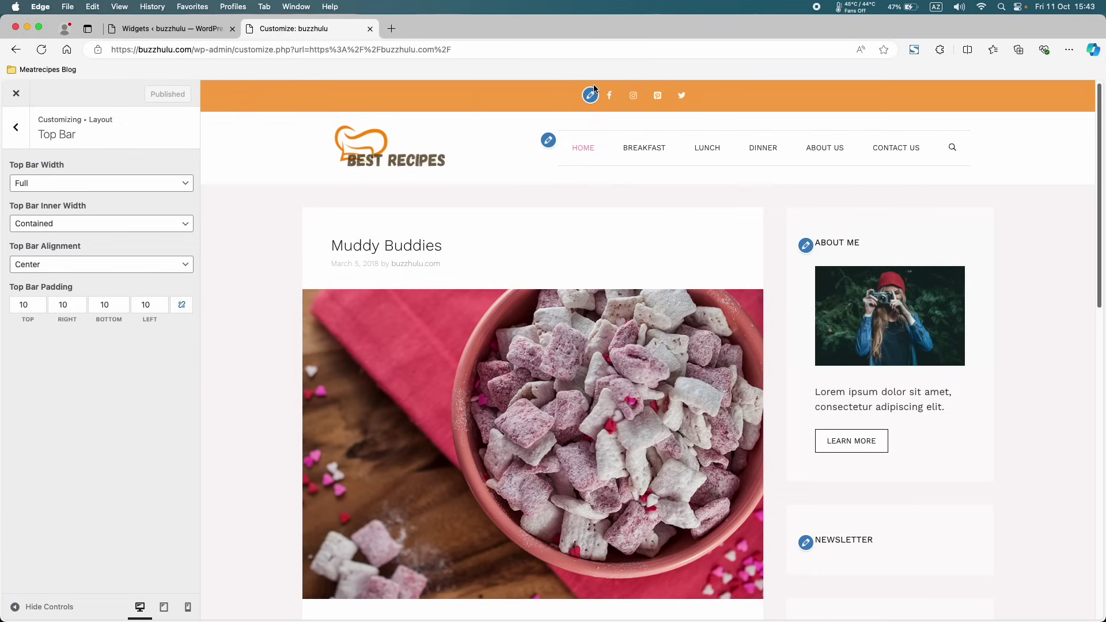
{"action": "scroll", "coordinate": [702, 228], "scroll_direction": "down", "scroll_amount": 1}
{"action": "scroll", "coordinate": [879, 206], "scroll_direction": "down", "scroll_amount": 5}
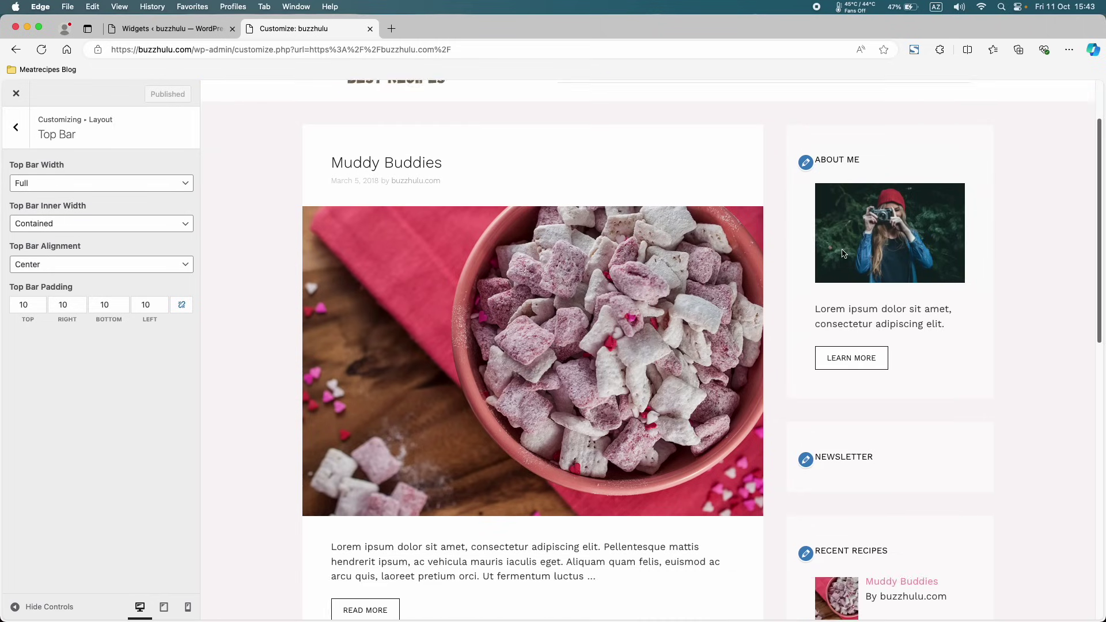
{"action": "scroll", "coordinate": [870, 338], "scroll_direction": "down", "scroll_amount": 3}
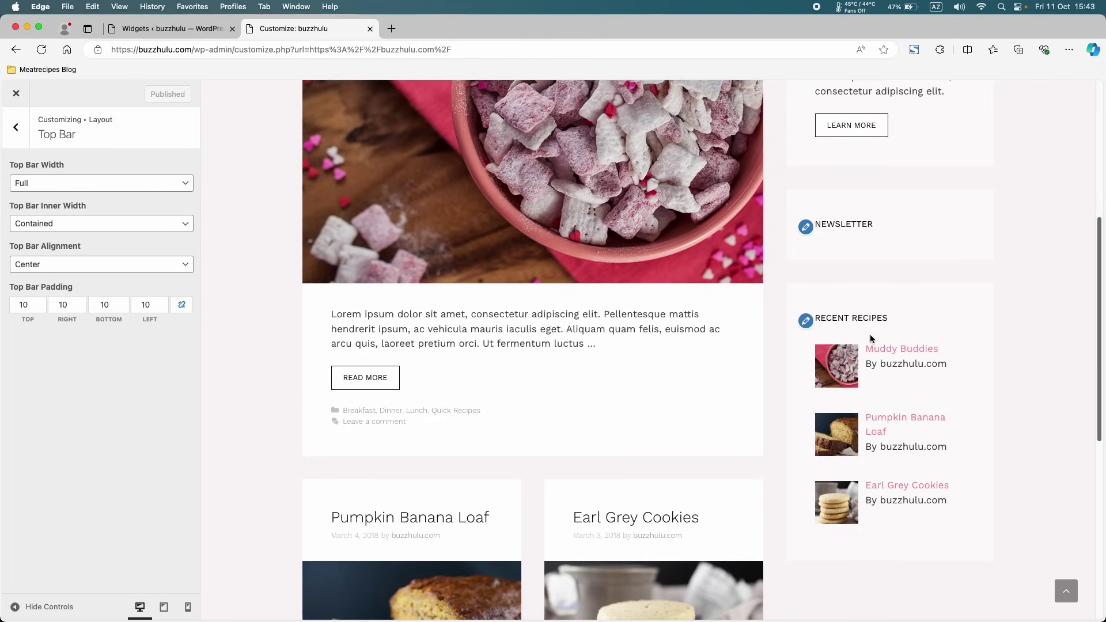
{"action": "scroll", "coordinate": [797, 281], "scroll_direction": "up", "scroll_amount": 4}
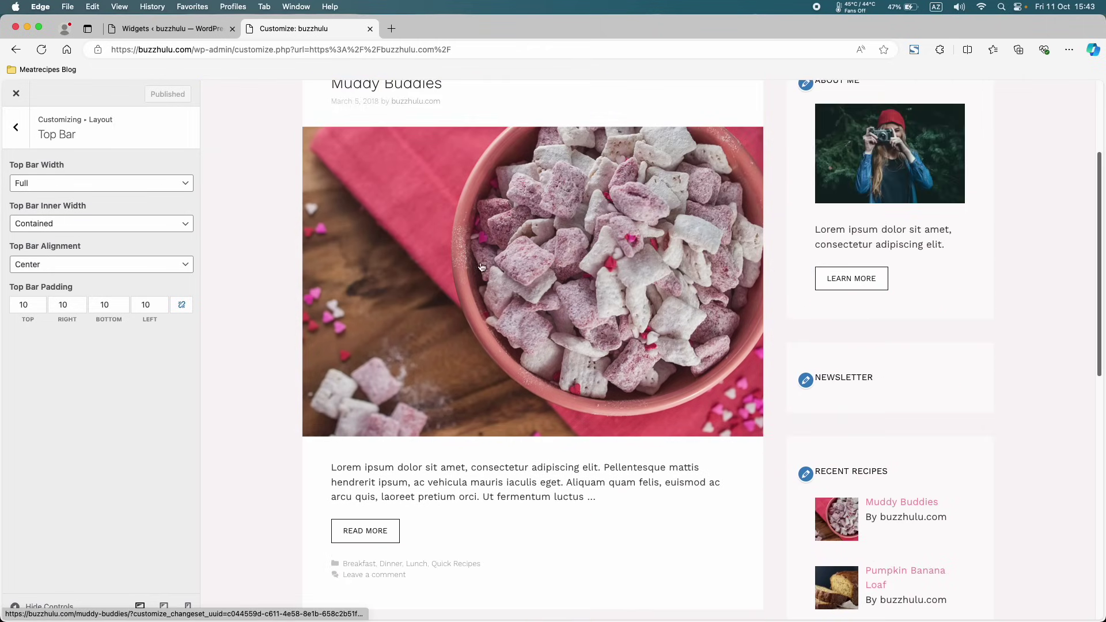
{"action": "left_click", "coordinate": [181, 28]}
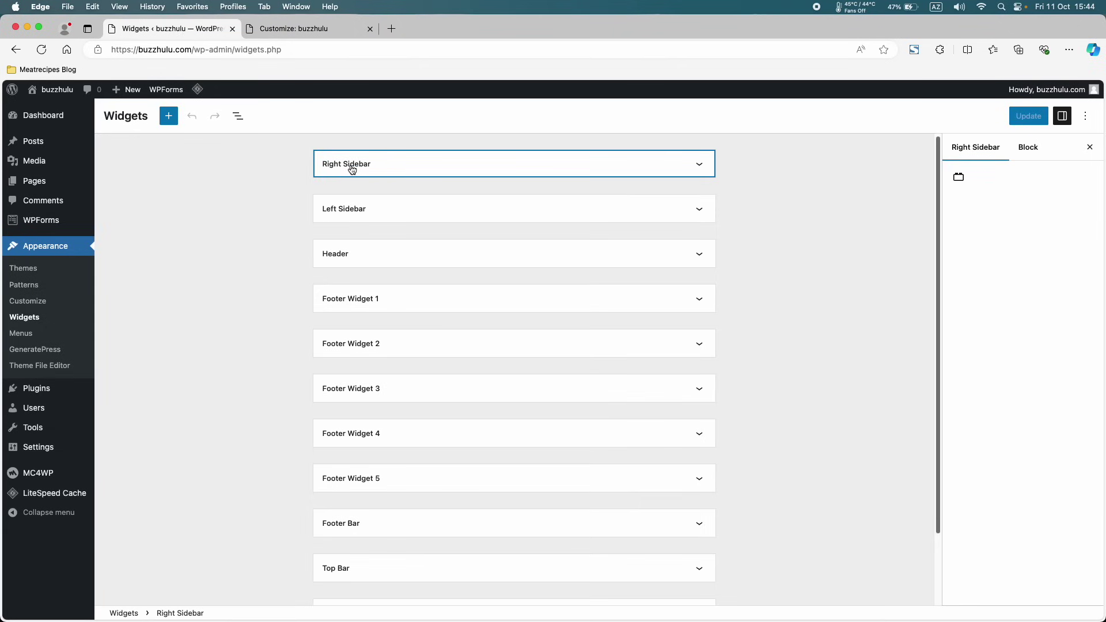
{"action": "left_click", "coordinate": [317, 30]}
{"action": "scroll", "coordinate": [897, 258], "scroll_direction": "down", "scroll_amount": 5}
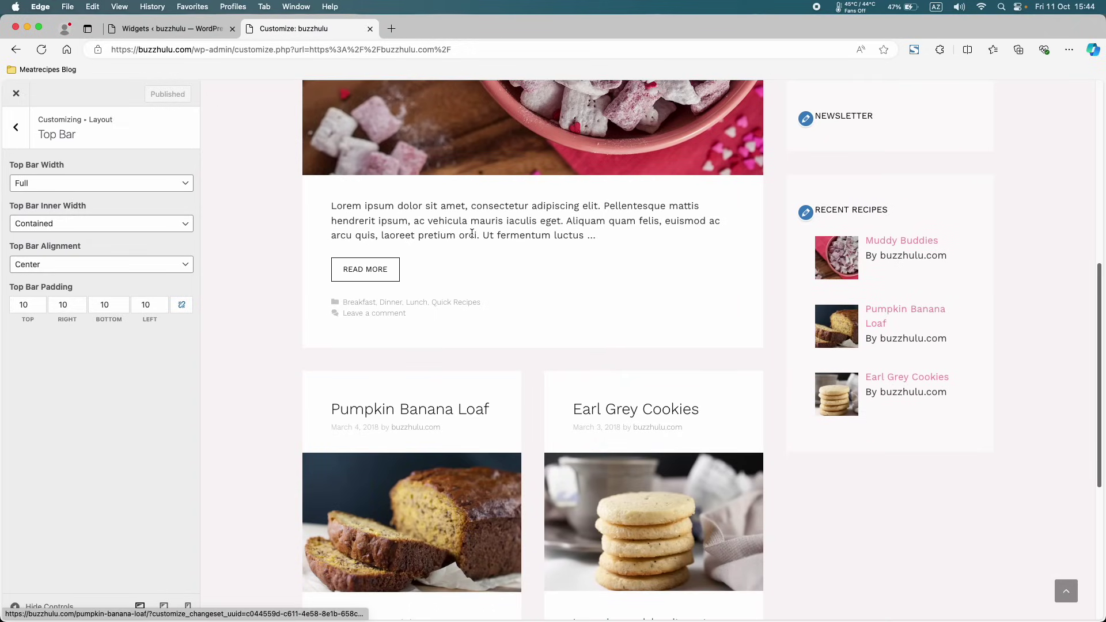
{"action": "left_click", "coordinate": [146, 32]}
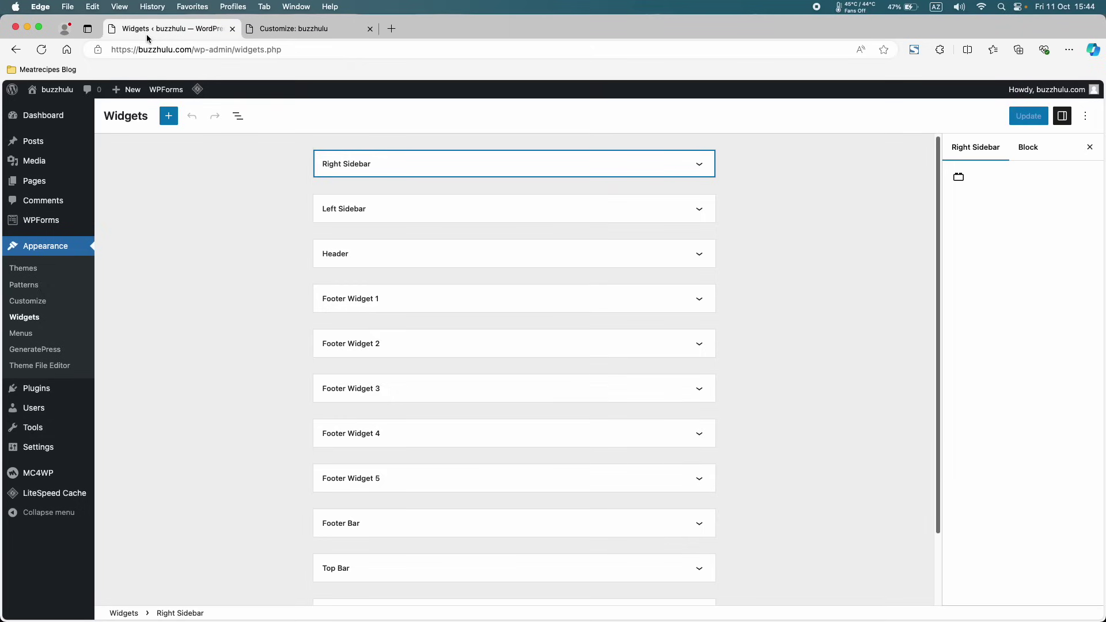
- Inspect the contents of the Left Sidebar and Header widget areas, collapsing each one again
{"action": "left_click", "coordinate": [363, 222]}
{"action": "left_click", "coordinate": [363, 223]}
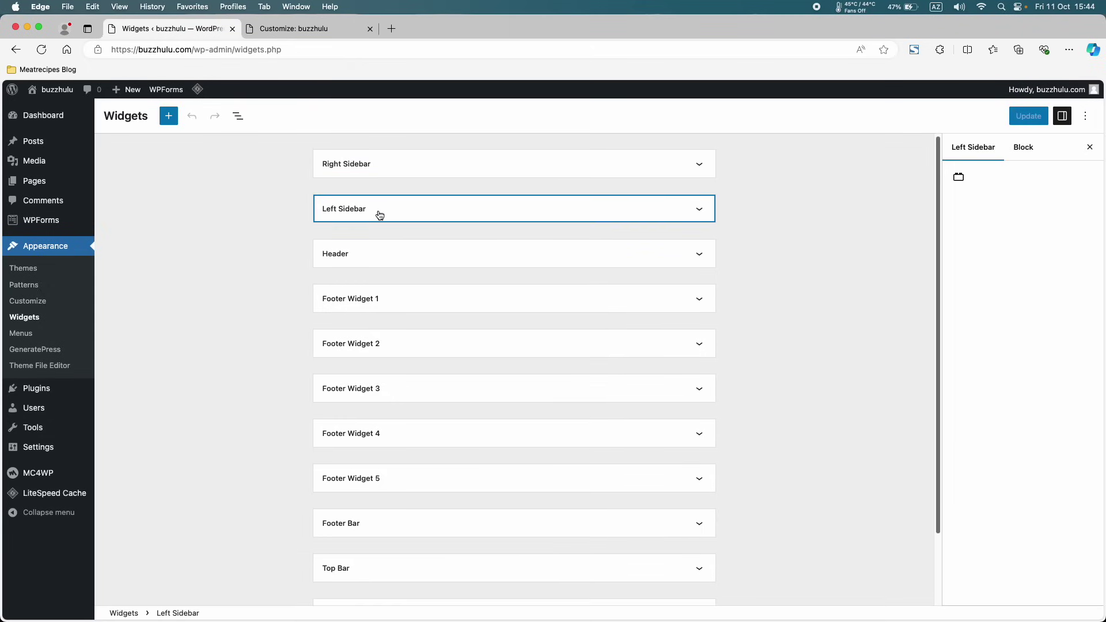
{"action": "left_click", "coordinate": [378, 214]}
{"action": "left_click", "coordinate": [395, 210]}
{"action": "scroll", "coordinate": [382, 254], "scroll_direction": "down", "scroll_amount": 1}
{"action": "left_click", "coordinate": [378, 225]}
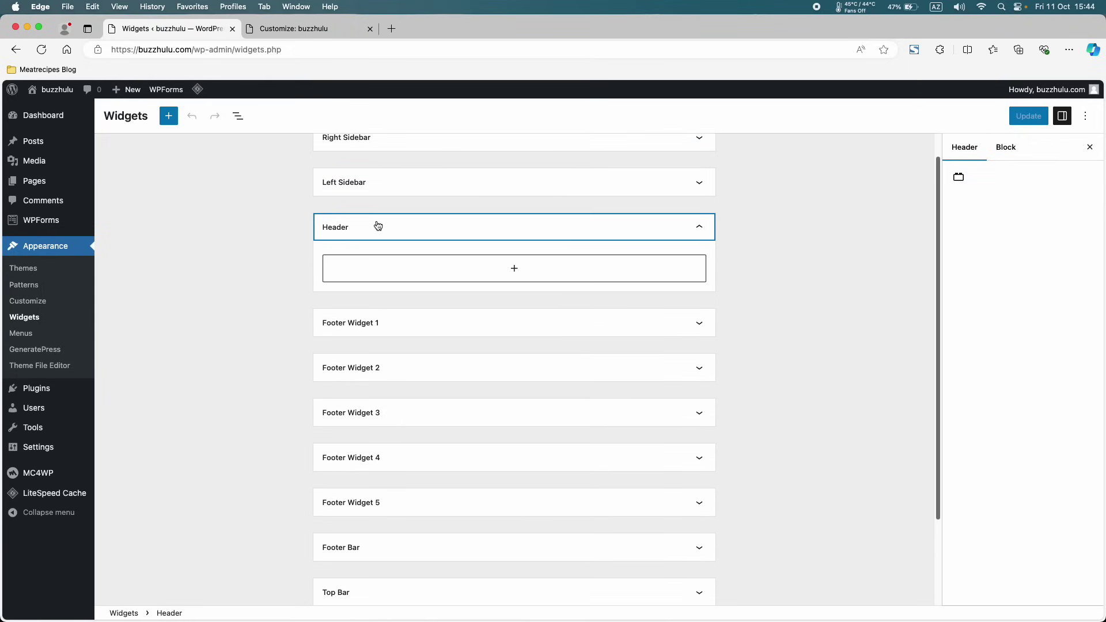
{"action": "left_click", "coordinate": [422, 233]}
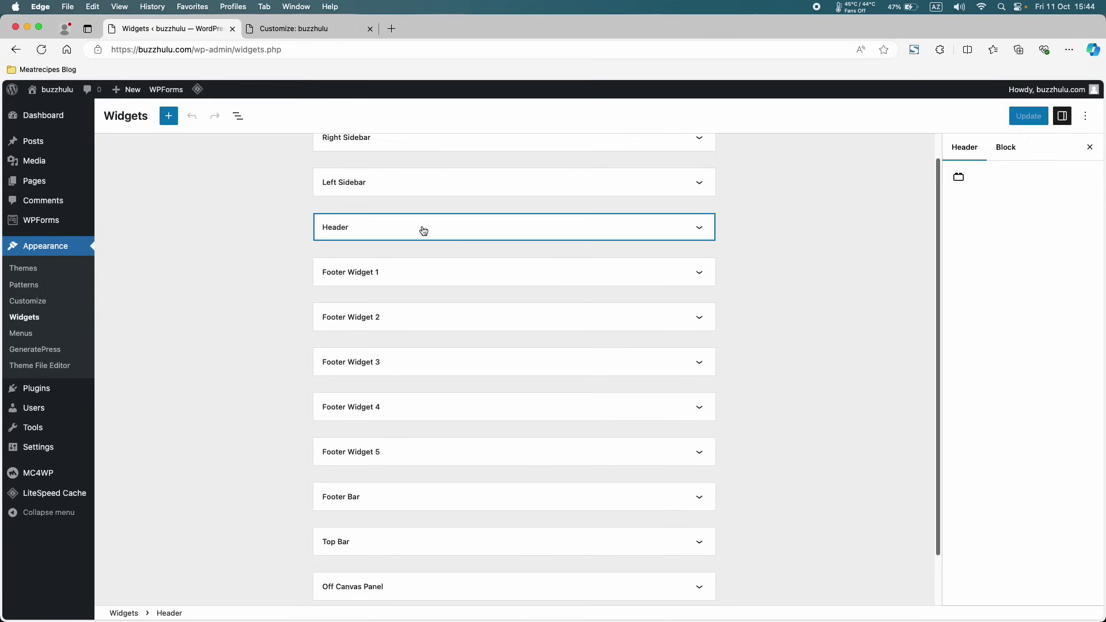
- Expand the Top Bar widget area and compare its Lightweight Social Icons widget with the top bar in the customizer preview
{"action": "scroll", "coordinate": [422, 232], "scroll_direction": "down", "scroll_amount": 1}
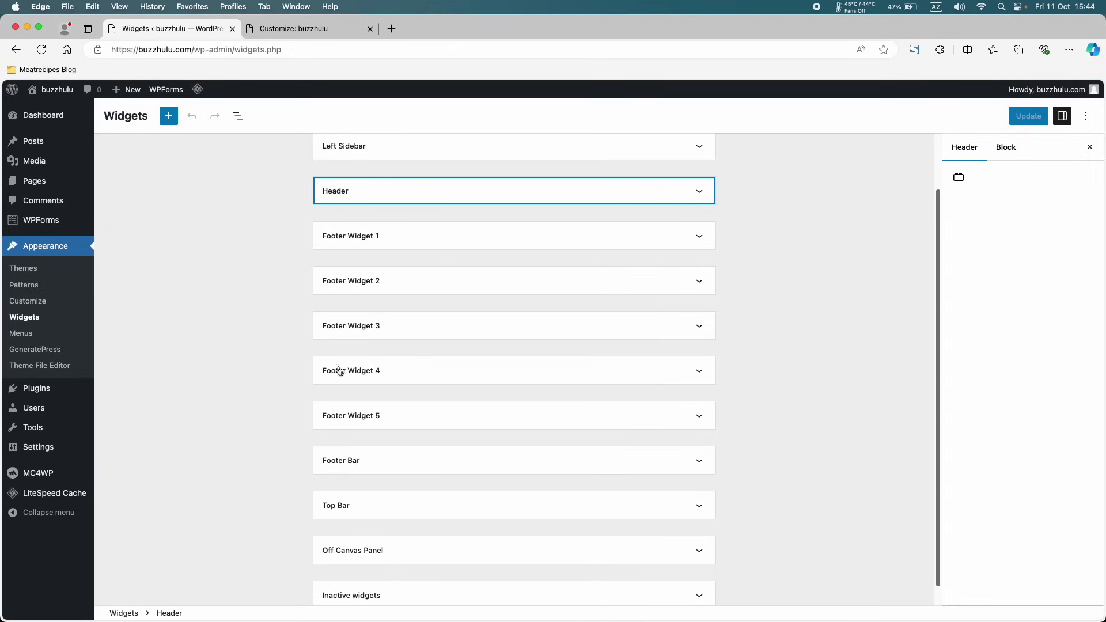
{"action": "scroll", "coordinate": [423, 411], "scroll_direction": "down", "scroll_amount": 1}
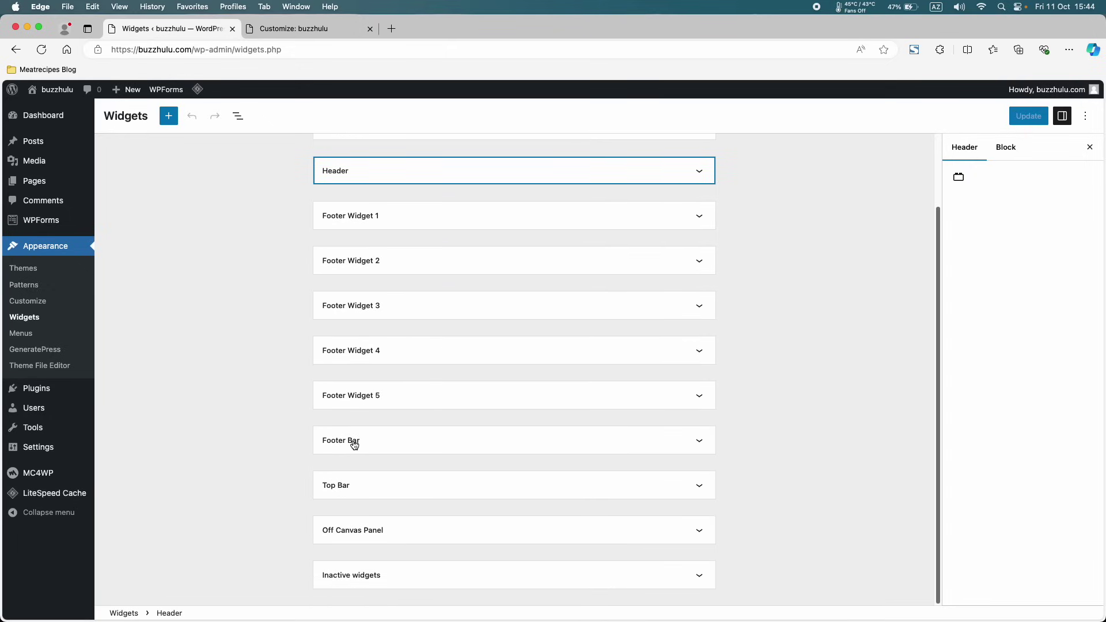
{"action": "left_click", "coordinate": [350, 493]}
{"action": "scroll", "coordinate": [353, 496], "scroll_direction": "down", "scroll_amount": 1}
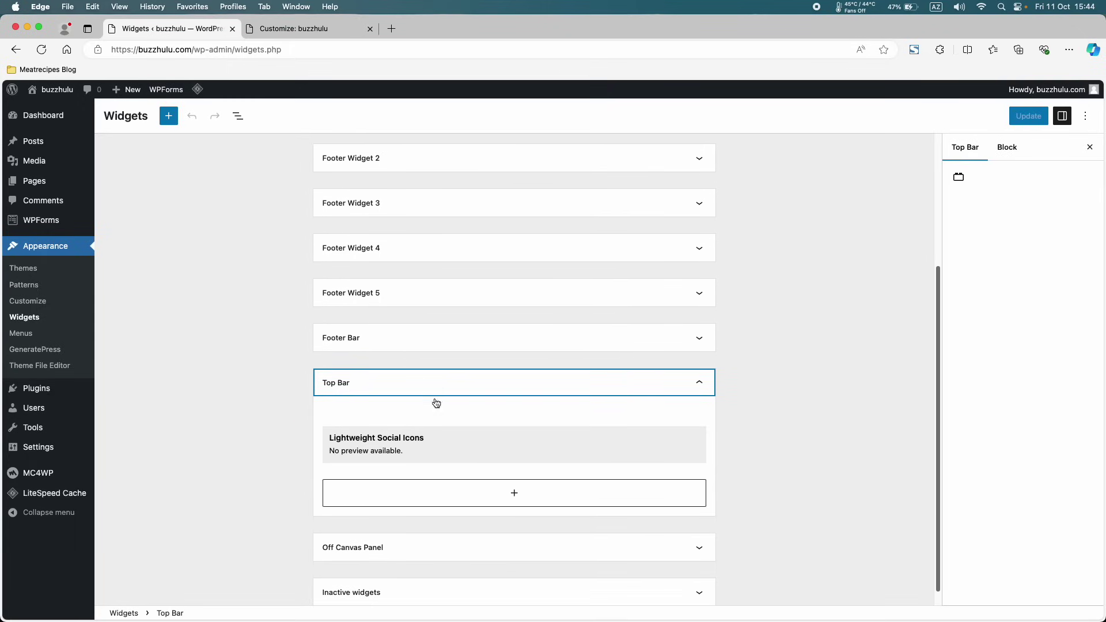
{"action": "scroll", "coordinate": [357, 384], "scroll_direction": "down", "scroll_amount": 1}
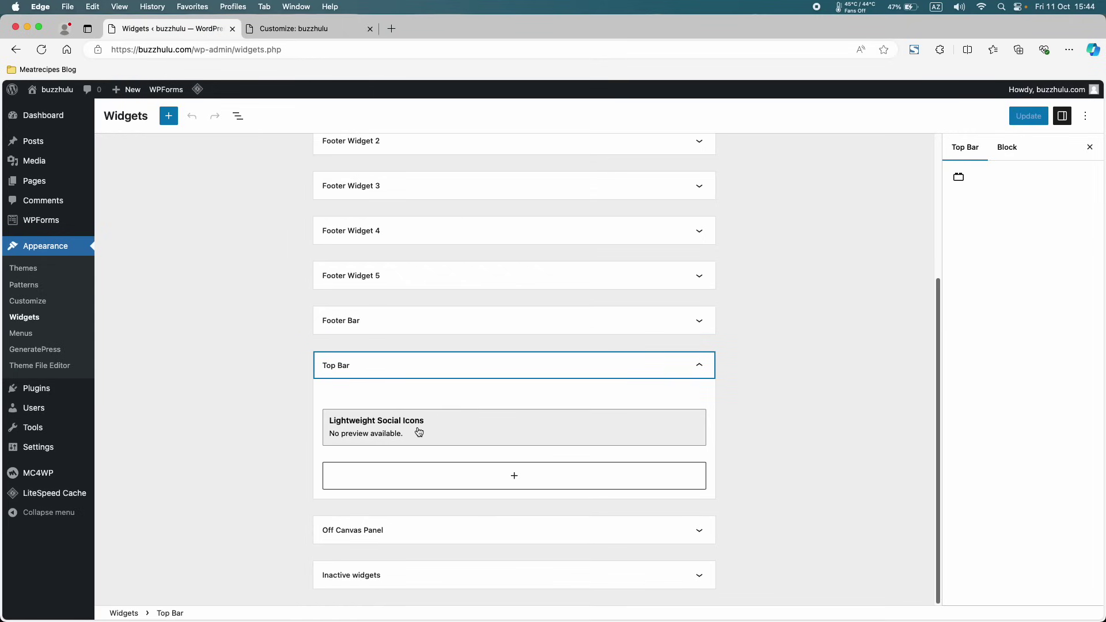
{"action": "left_click", "coordinate": [288, 29]}
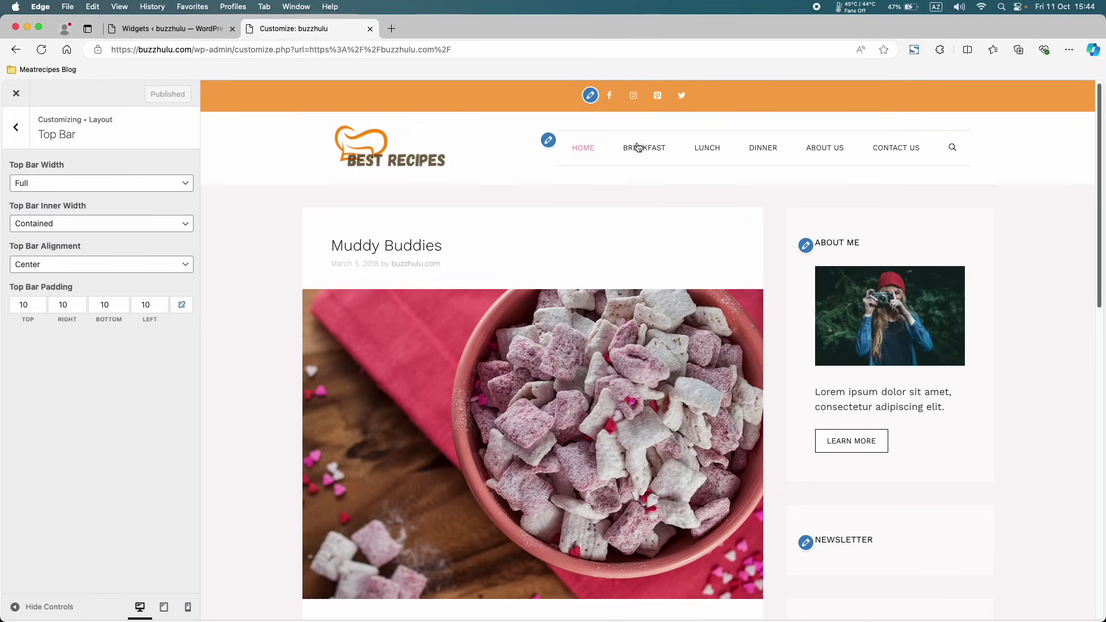
{"action": "left_click", "coordinate": [183, 28]}
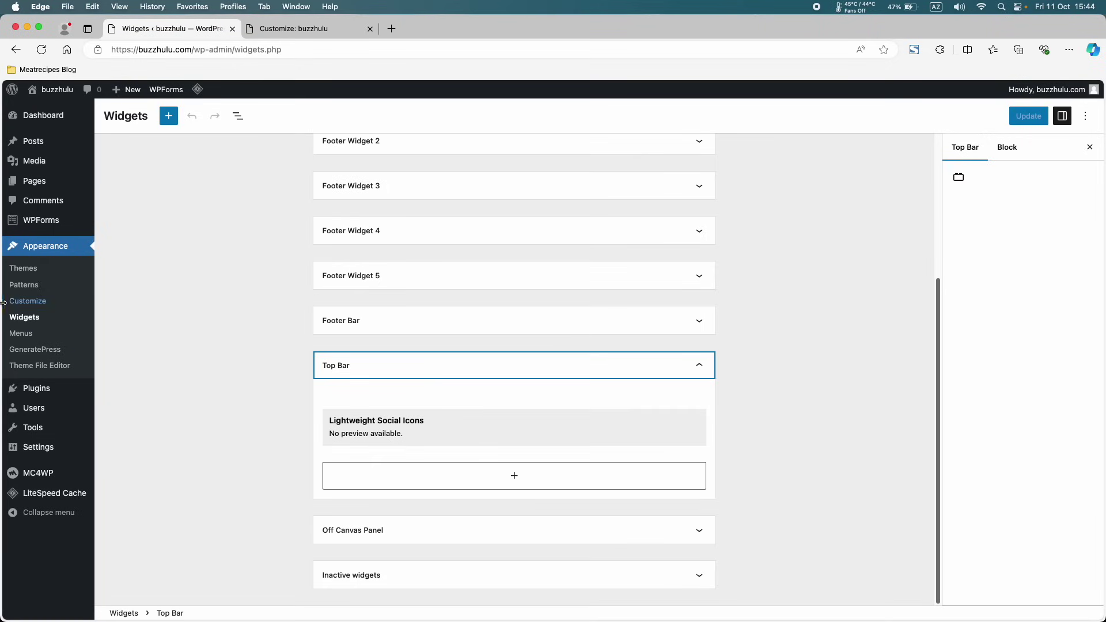
- View the installed plugins list and check the social icons in the customizer preview's top bar
{"action": "mouse_move", "coordinate": [53, 390]}
{"action": "left_click", "coordinate": [120, 393]}
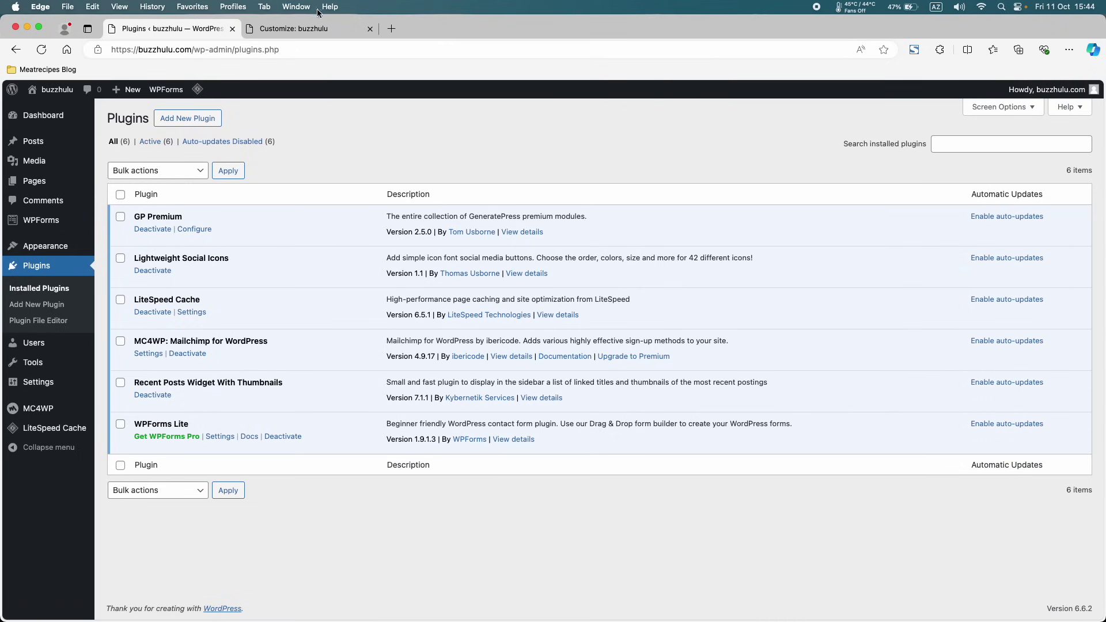
{"action": "left_click", "coordinate": [305, 28]}
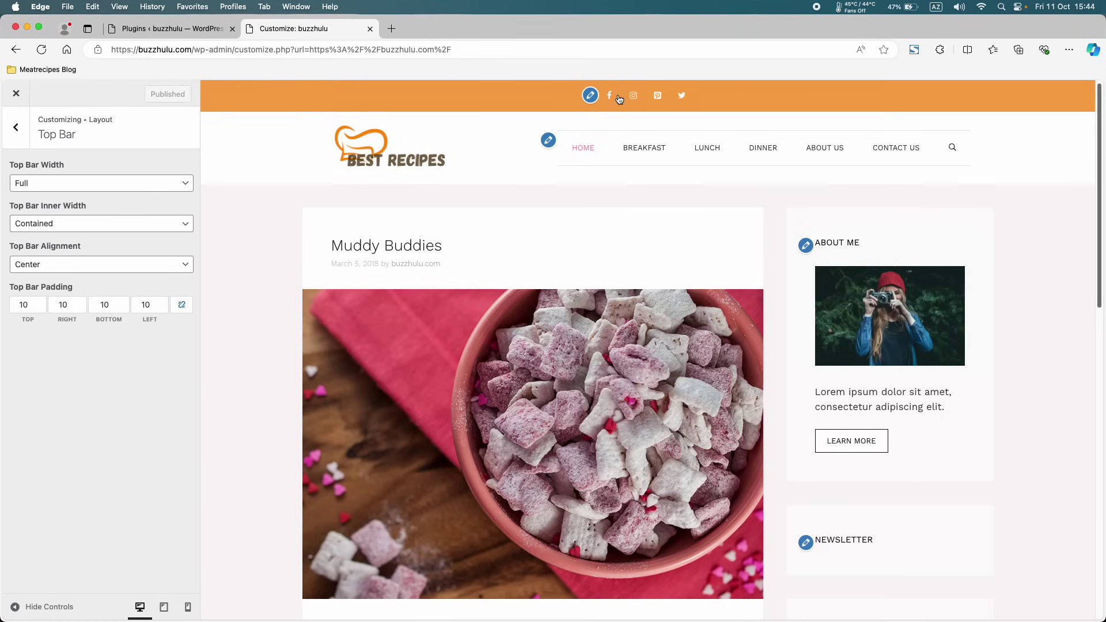
{"action": "left_click", "coordinate": [159, 34]}
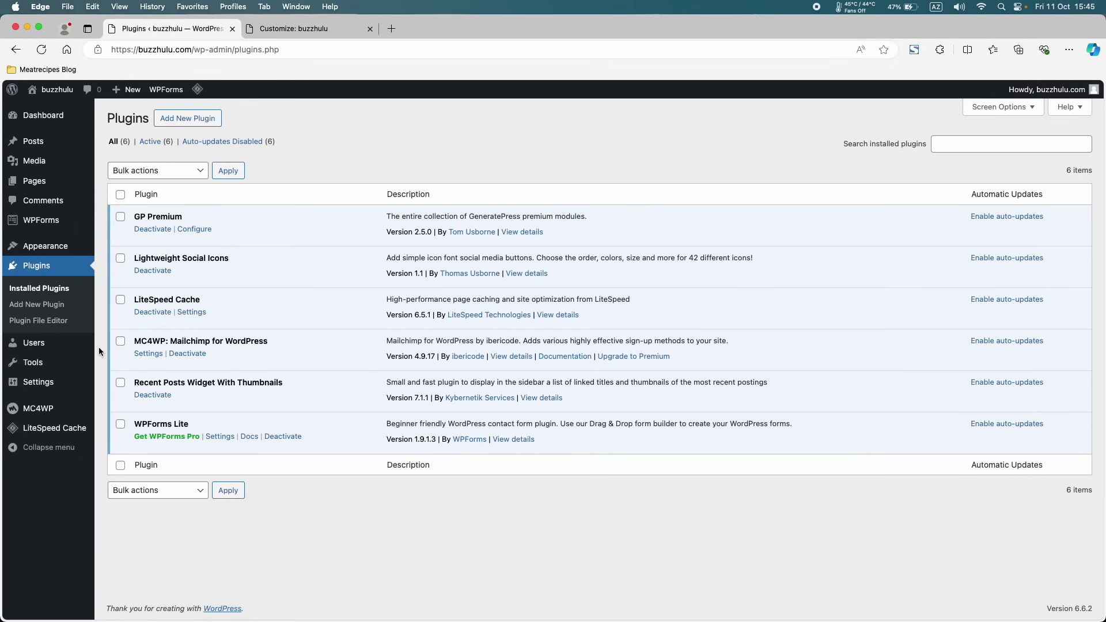
- Return to the Widgets page and open the Lightweight Social Icons widget in the Top Bar area for editing
{"action": "mouse_move", "coordinate": [43, 252]}
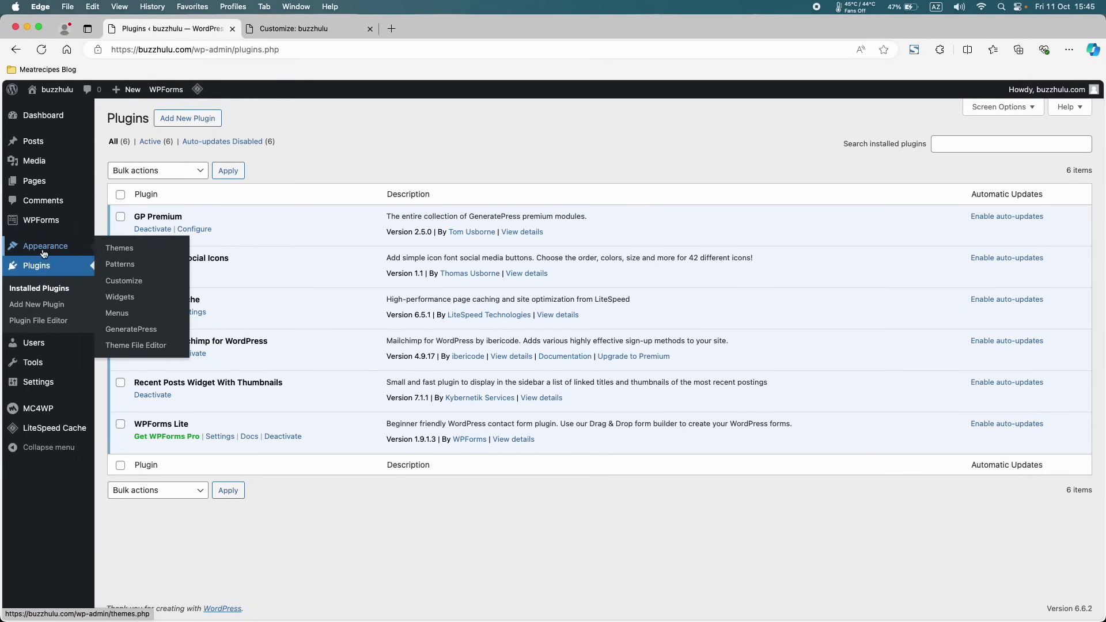
{"action": "left_click", "coordinate": [124, 304]}
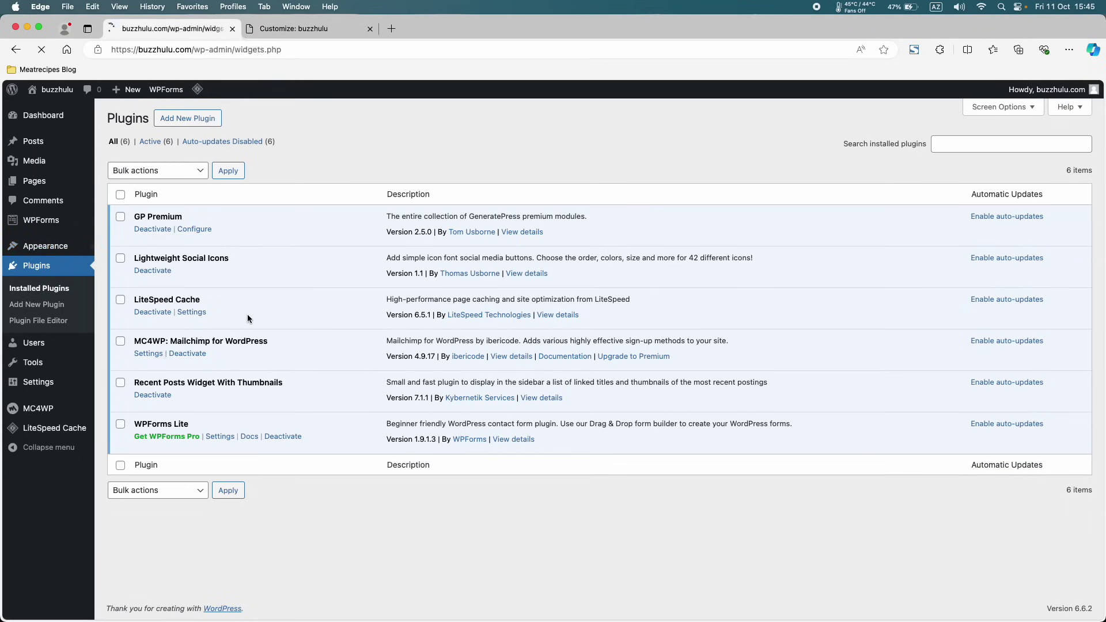
{"action": "scroll", "coordinate": [248, 297], "scroll_direction": "down", "scroll_amount": 10}
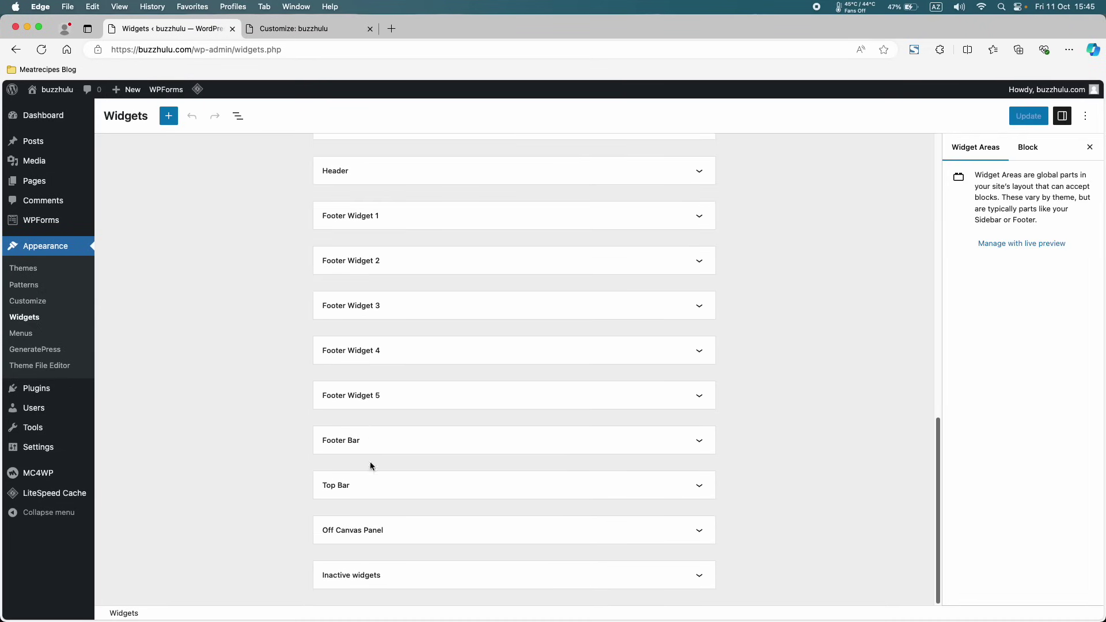
{"action": "left_click", "coordinate": [378, 485]}
{"action": "scroll", "coordinate": [369, 455], "scroll_direction": "down", "scroll_amount": 2}
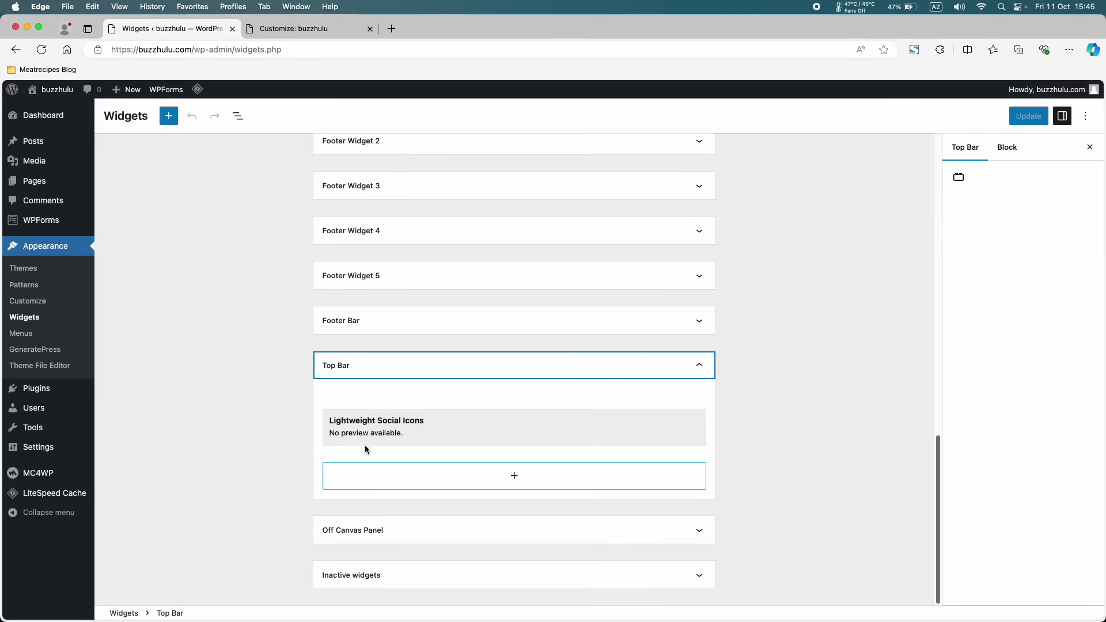
{"action": "left_click", "coordinate": [476, 420]}
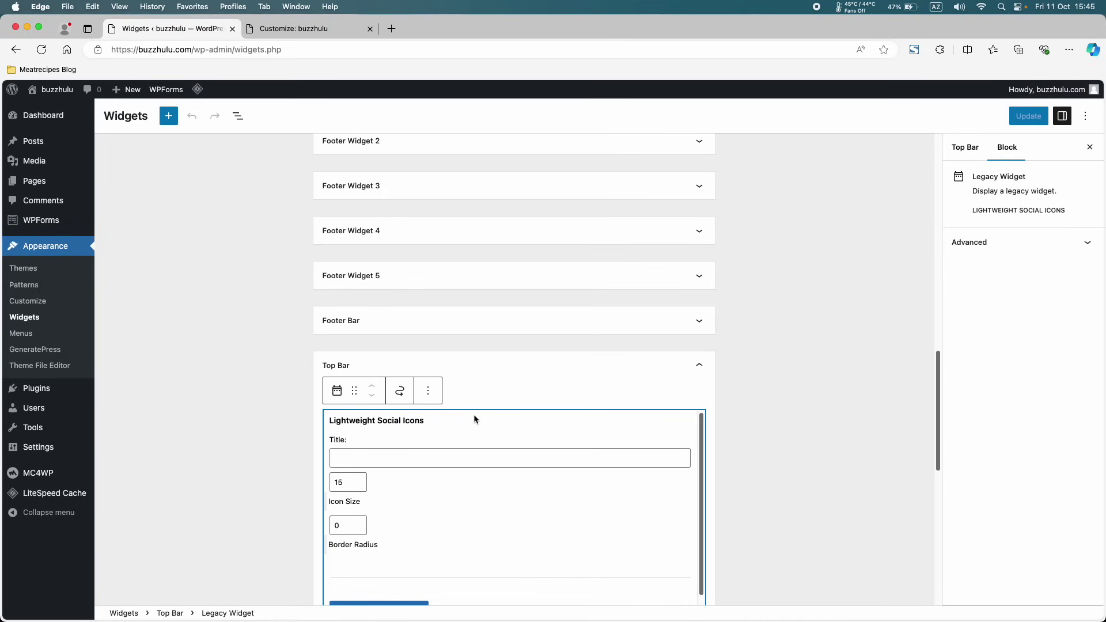
- Delete the Lightweight Social Icons widget from the Top Bar area and save the widget changes
{"action": "scroll", "coordinate": [419, 437], "scroll_direction": "down", "scroll_amount": 3}
{"action": "left_click", "coordinate": [428, 392]}
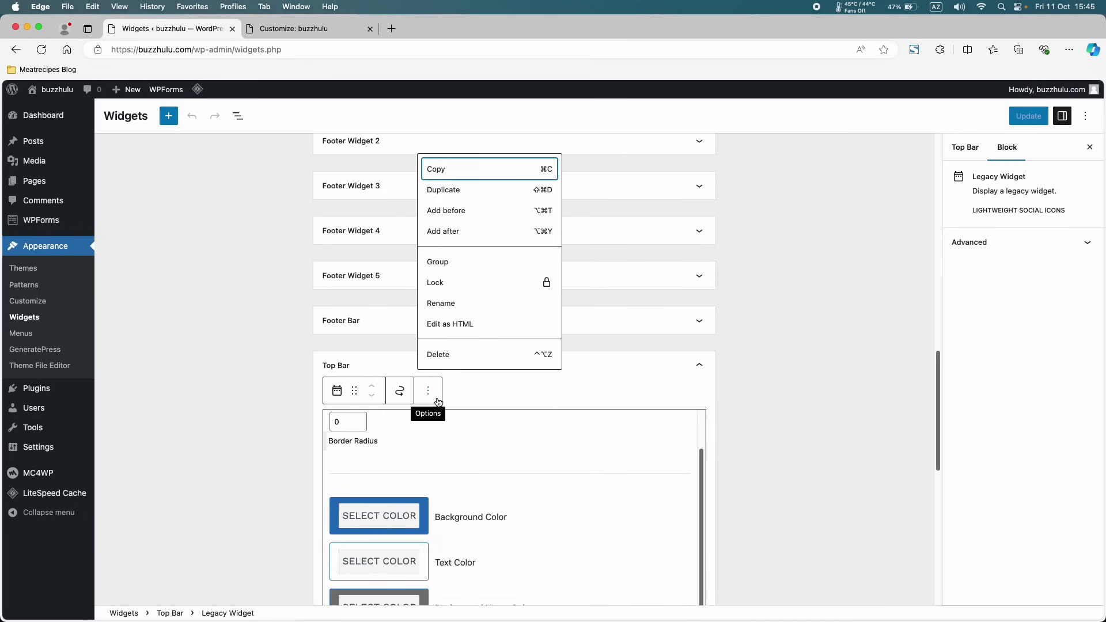
{"action": "left_click", "coordinate": [434, 355]}
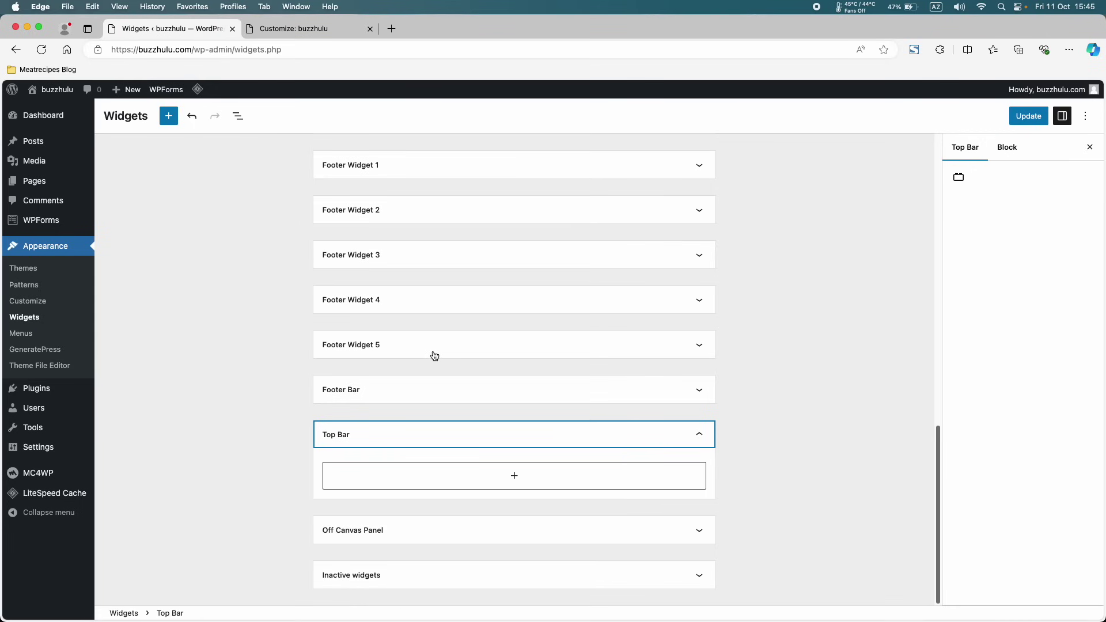
{"action": "left_click", "coordinate": [1020, 117]}
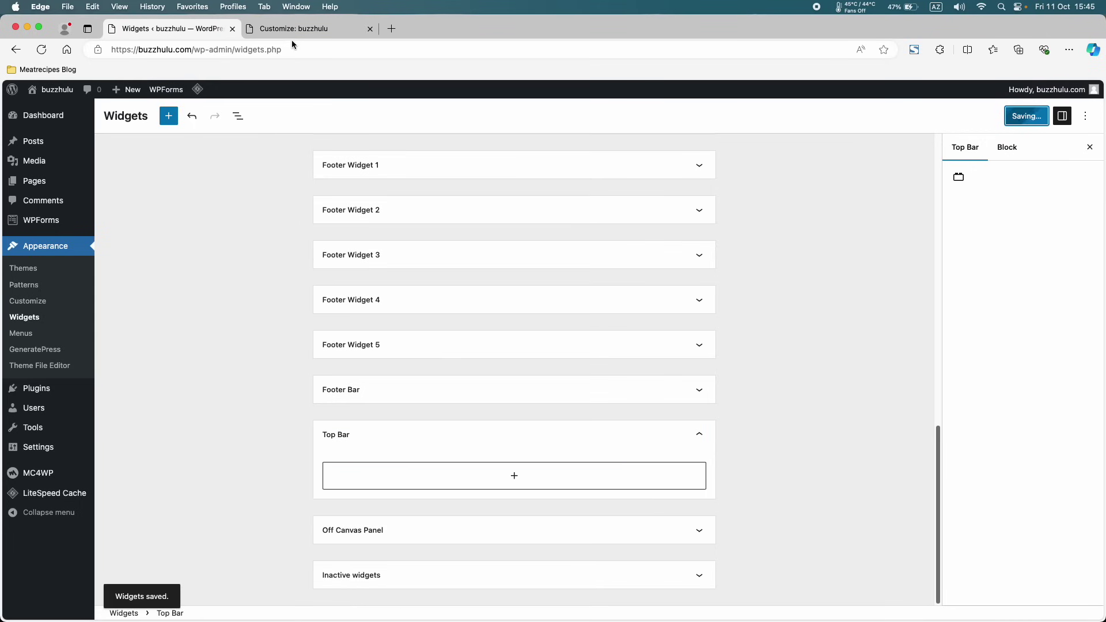
- Exit the customizer to the live homepage and purge the LiteSpeed cache
{"action": "left_click", "coordinate": [292, 35]}
{"action": "left_click", "coordinate": [15, 93]}
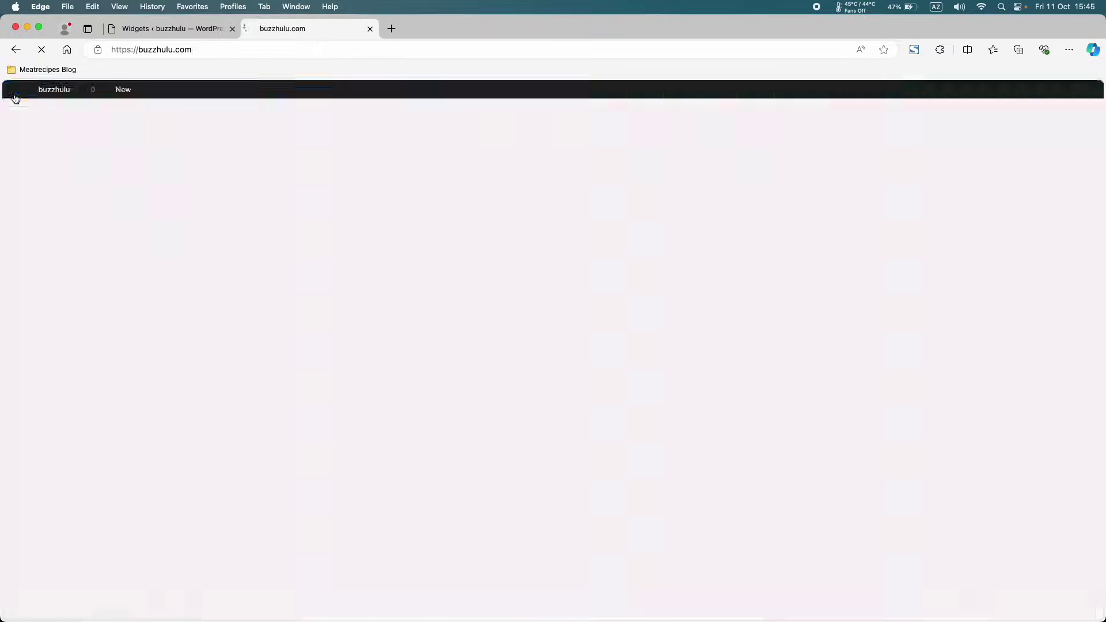
{"action": "mouse_move", "coordinate": [216, 89]}
{"action": "left_click", "coordinate": [233, 140]}
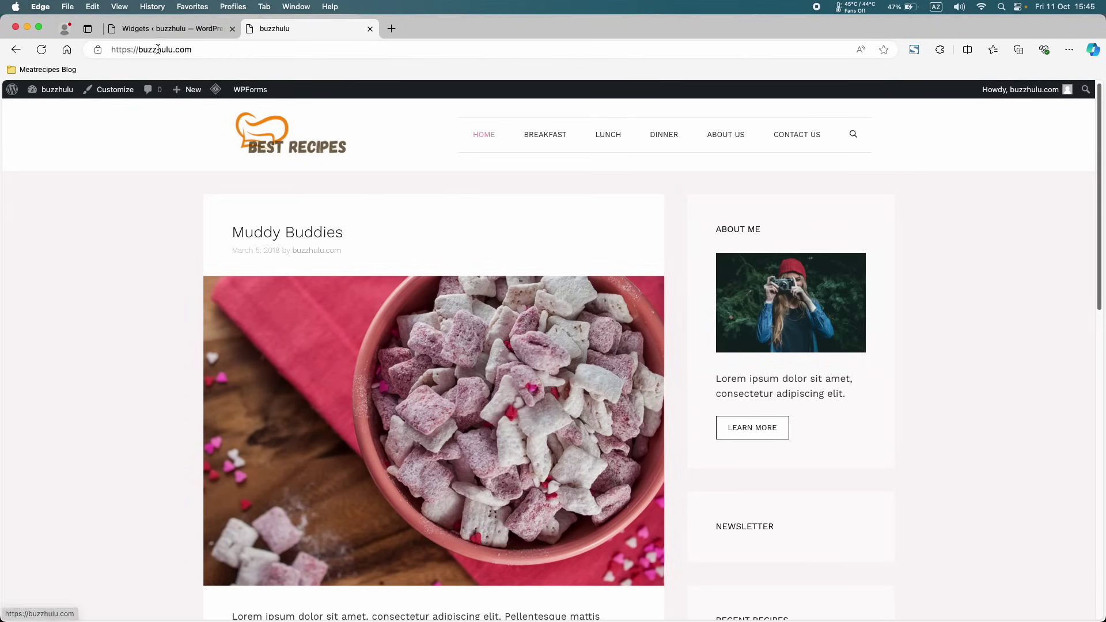
- Check the site's homepage in an InPrivate window, then close that window
{"action": "left_click", "coordinate": [174, 28]}
{"action": "mouse_move", "coordinate": [54, 90]}
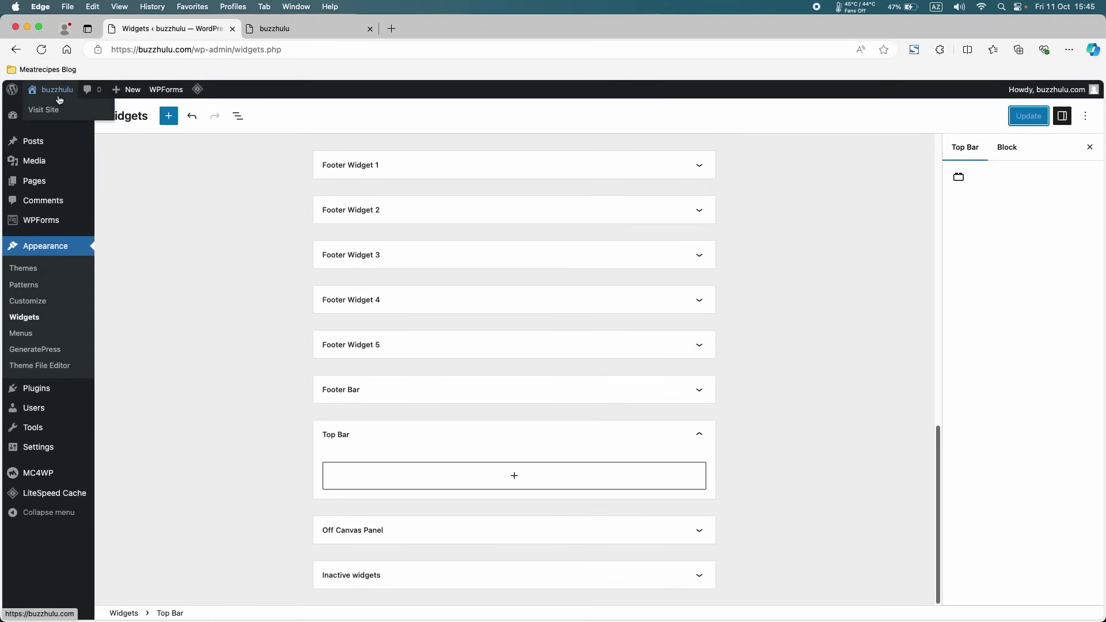
{"action": "right_click", "coordinate": [53, 110]}
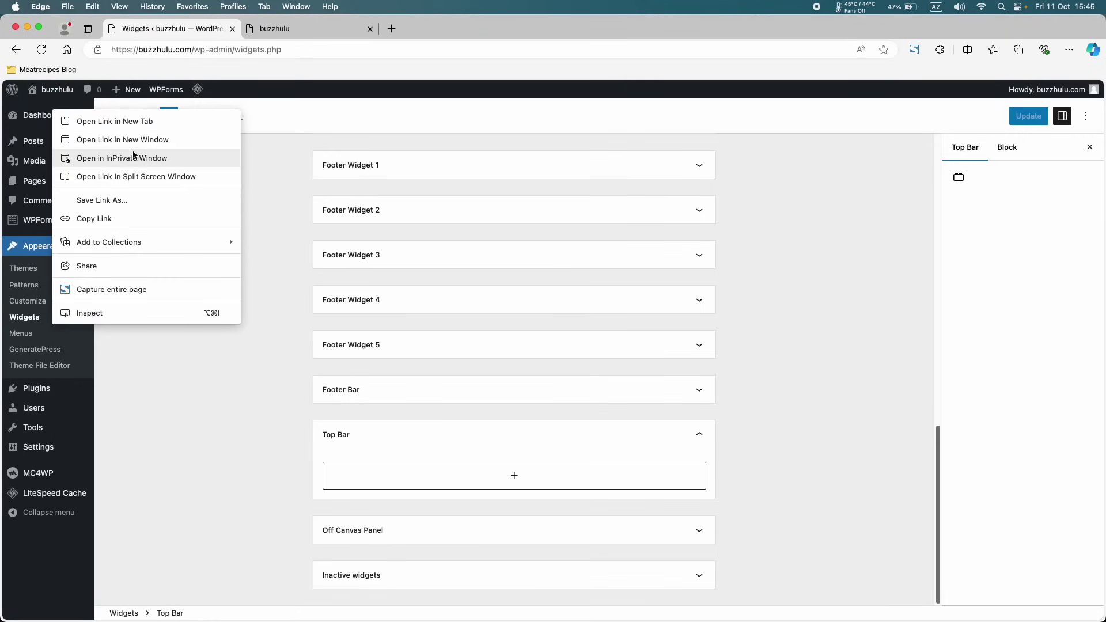
{"action": "left_click", "coordinate": [133, 157]}
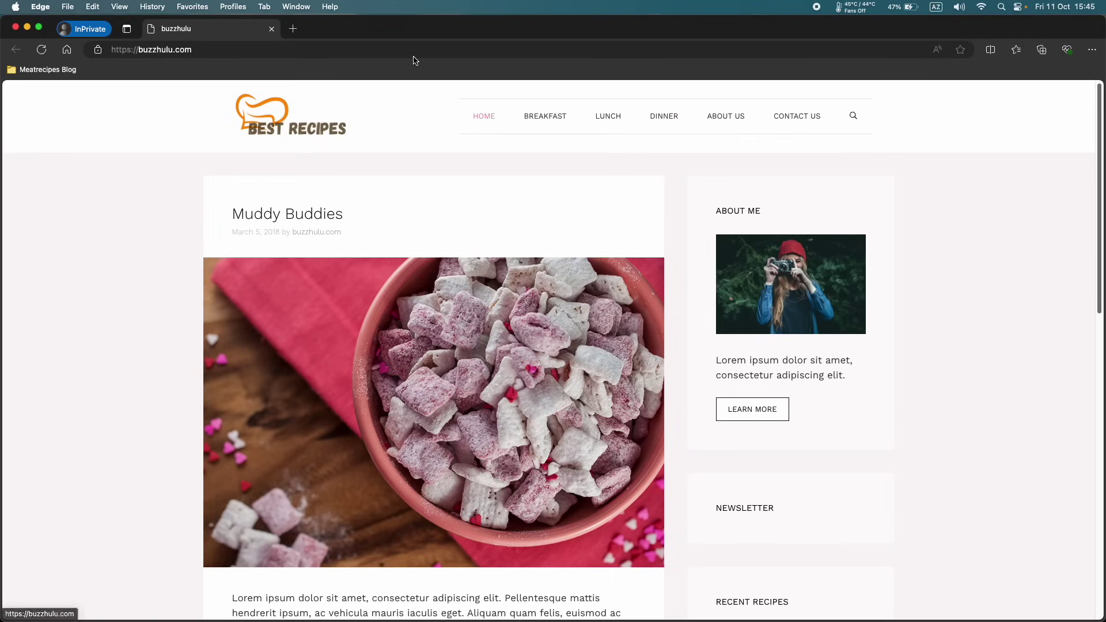
{"action": "left_click", "coordinate": [271, 30]}
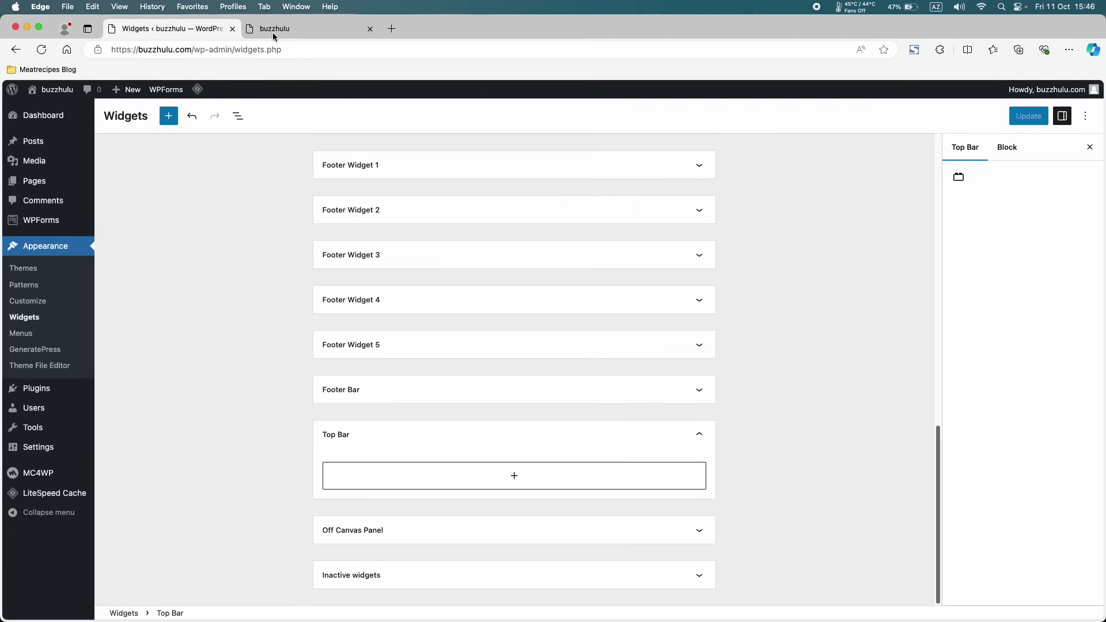
- Add a Social Icons block to the Top Bar widget area and insert a Facebook icon in it
{"action": "left_click", "coordinate": [234, 199]}
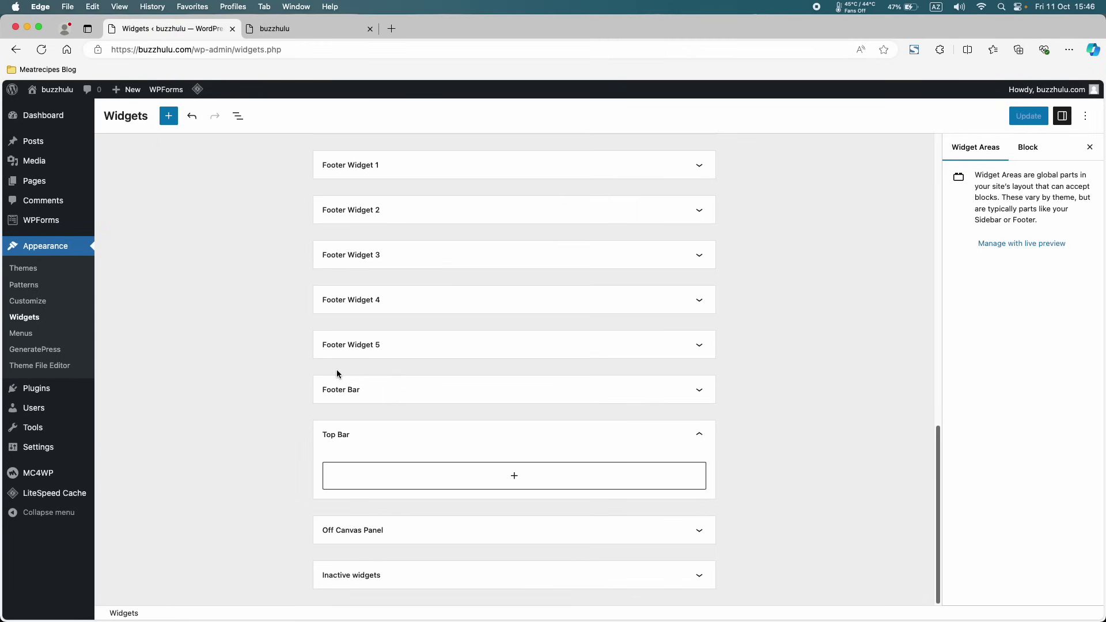
{"action": "left_click", "coordinate": [505, 482]}
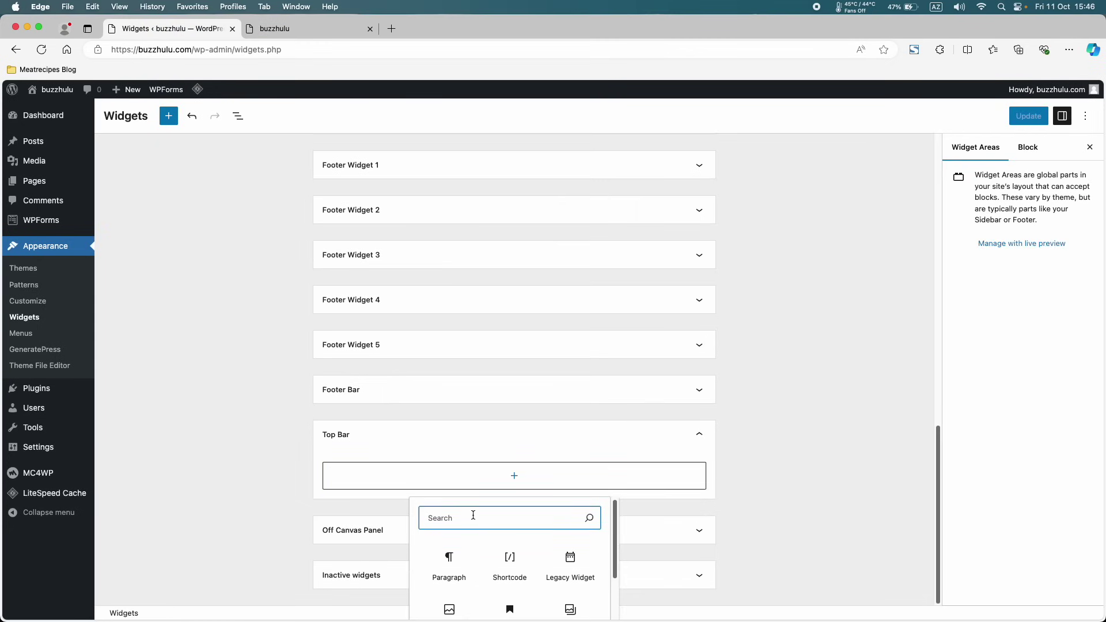
{"action": "type", "text": "social"}
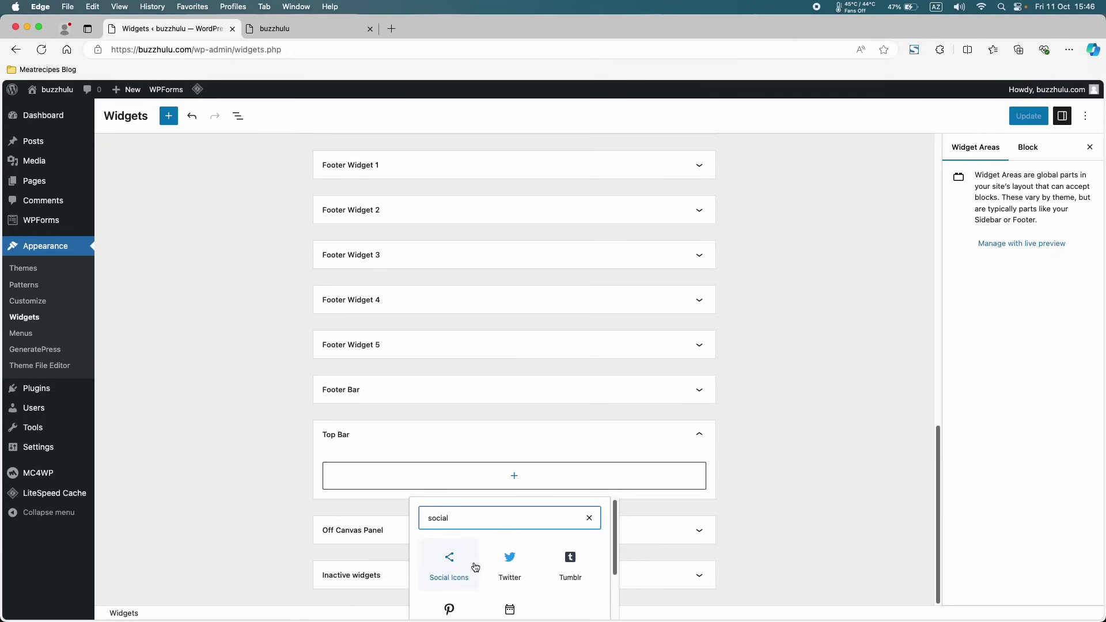
{"action": "left_click", "coordinate": [453, 565]}
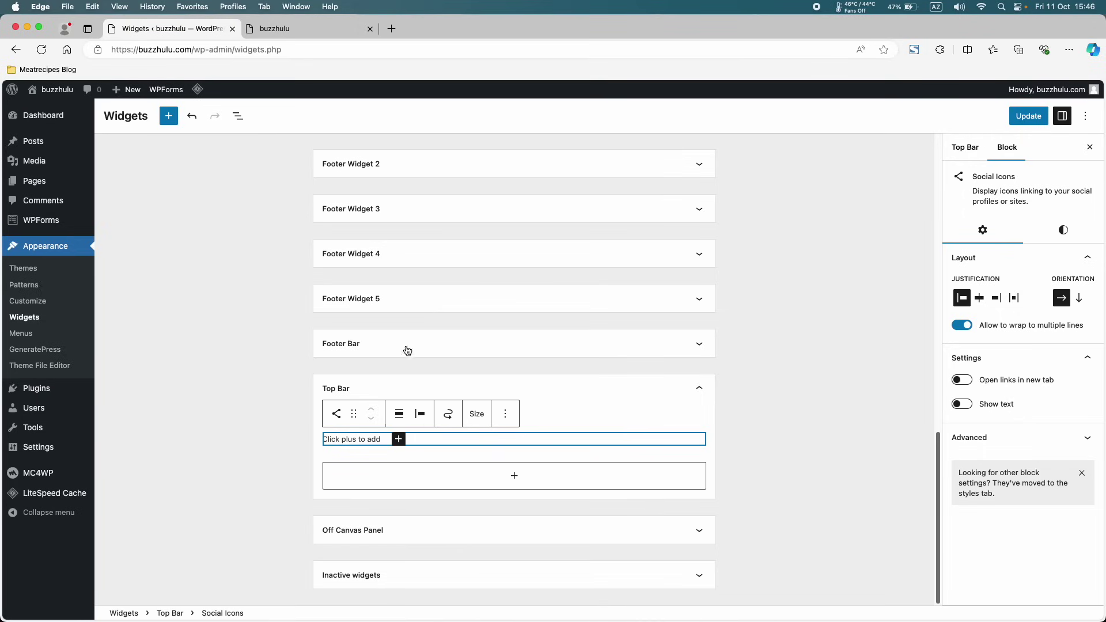
{"action": "left_click", "coordinate": [398, 440]}
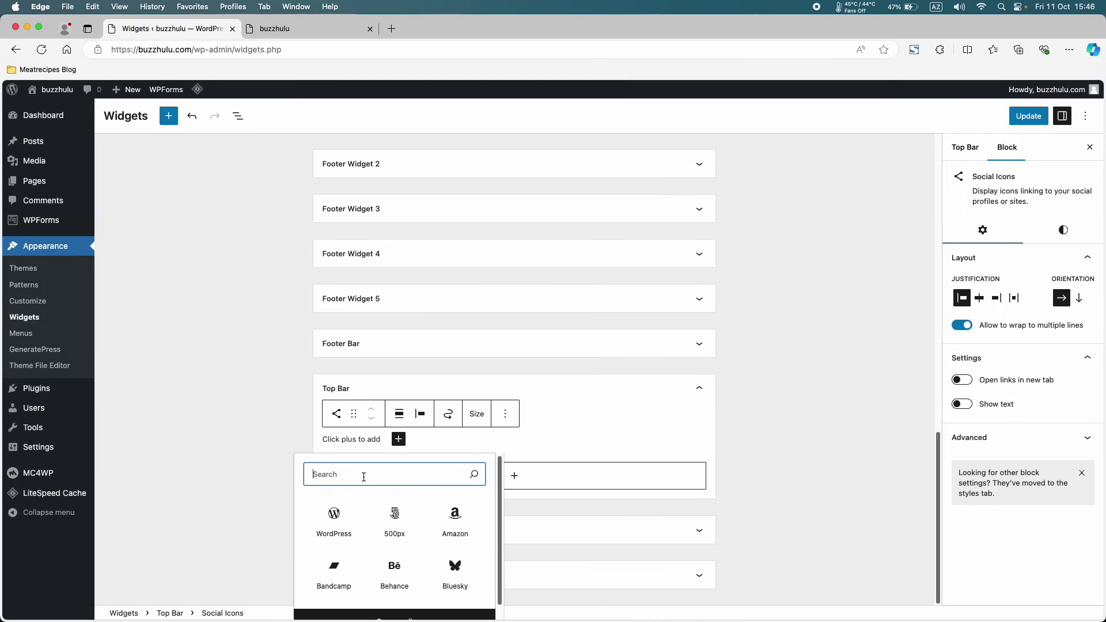
{"action": "type", "text": "fa"}
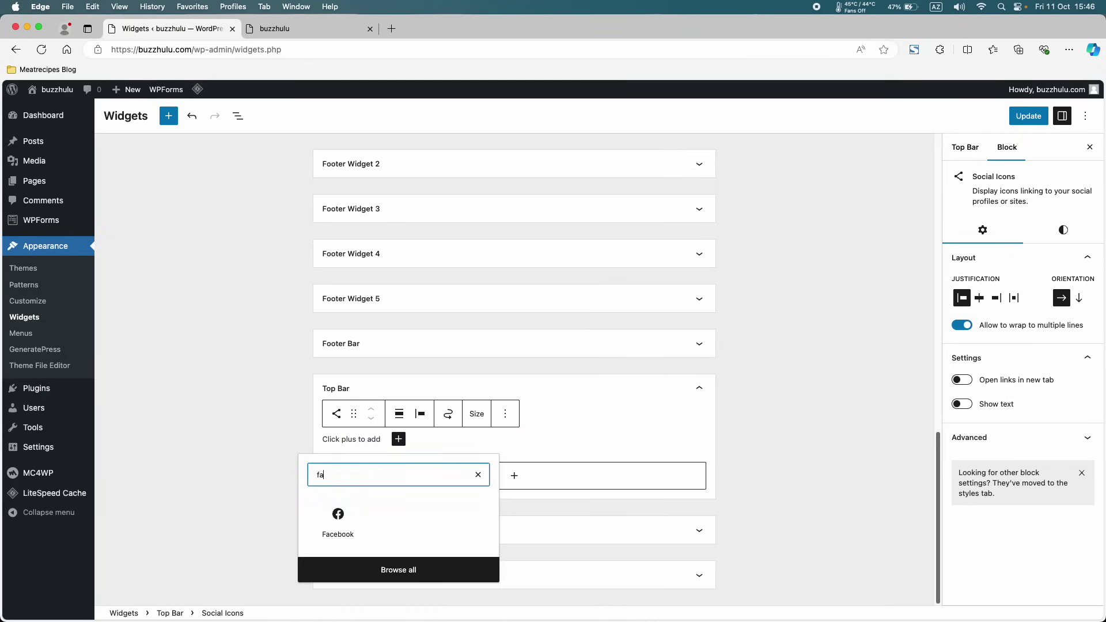
{"action": "type", "text": "cebook"}
{"action": "left_click", "coordinate": [337, 522]}
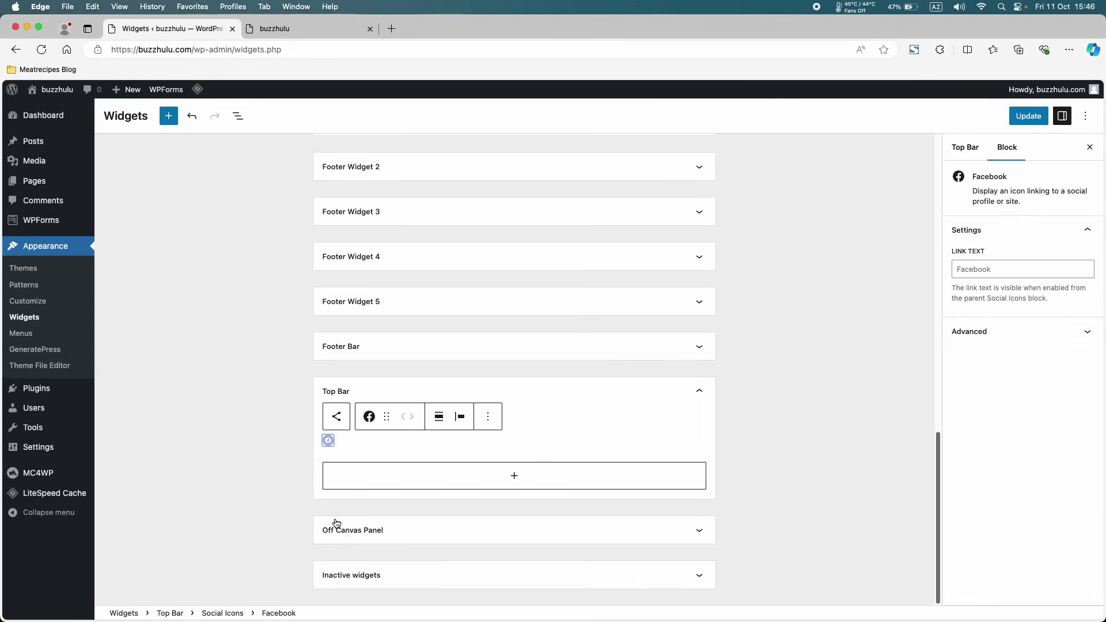
{"action": "left_click", "coordinate": [329, 441]}
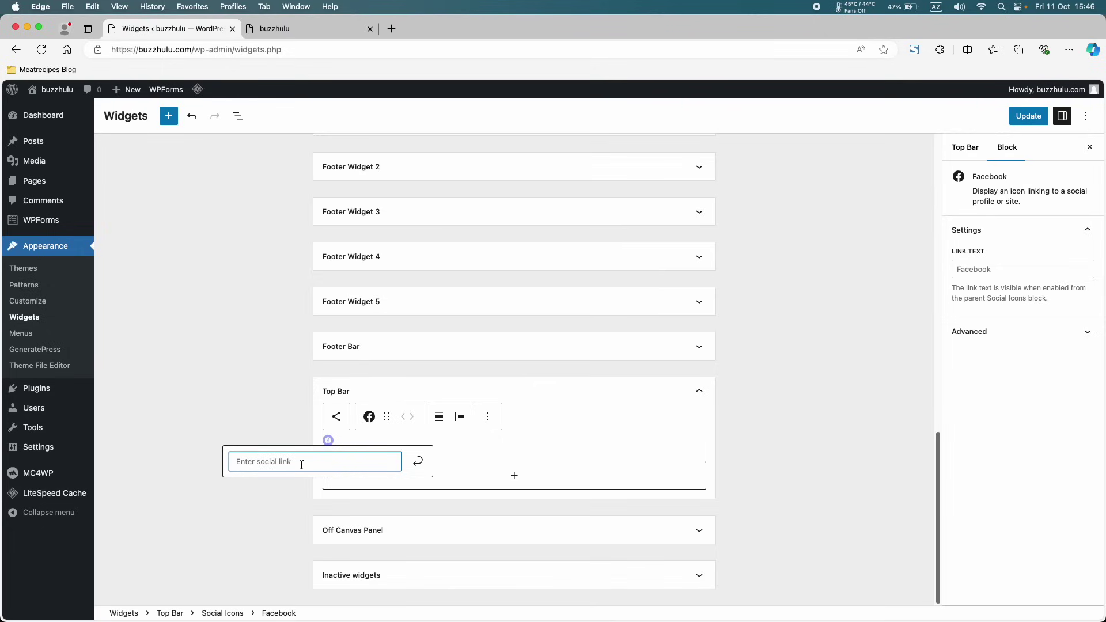
{"action": "type", "text": "ww"}
{"action": "type", "text": "w.facebook.com"}
{"action": "triple_click", "coordinate": [260, 465]}
{"action": "right_click", "coordinate": [263, 463]}
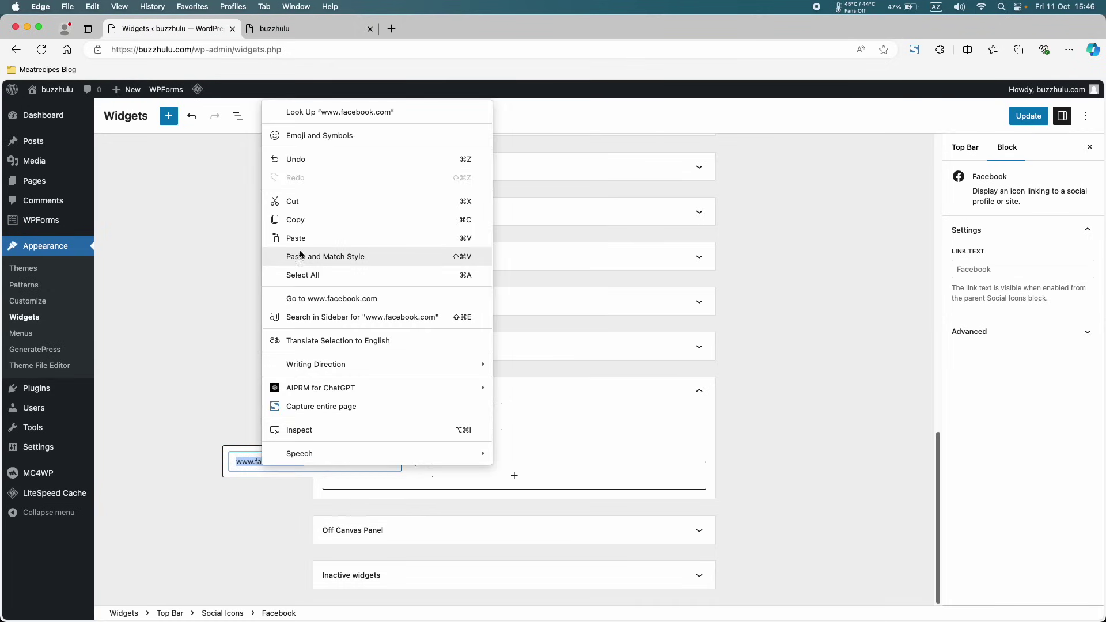
{"action": "left_click", "coordinate": [303, 221]}
{"action": "left_click", "coordinate": [416, 463]}
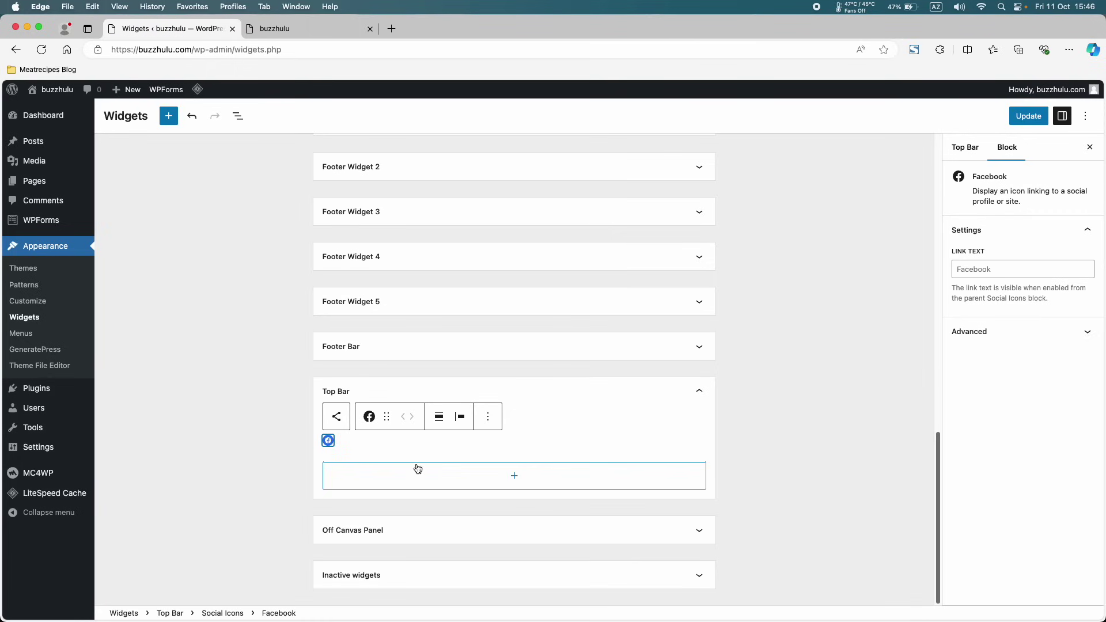
{"action": "left_click", "coordinate": [346, 448]}
{"action": "left_click", "coordinate": [366, 455]}
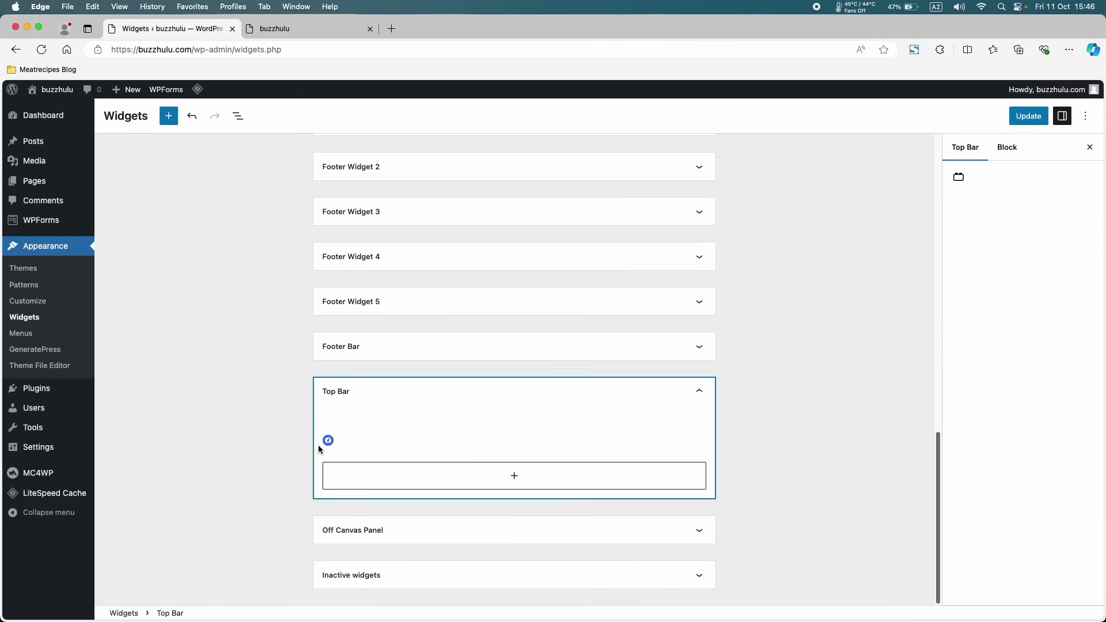
{"action": "left_click", "coordinate": [344, 443]}
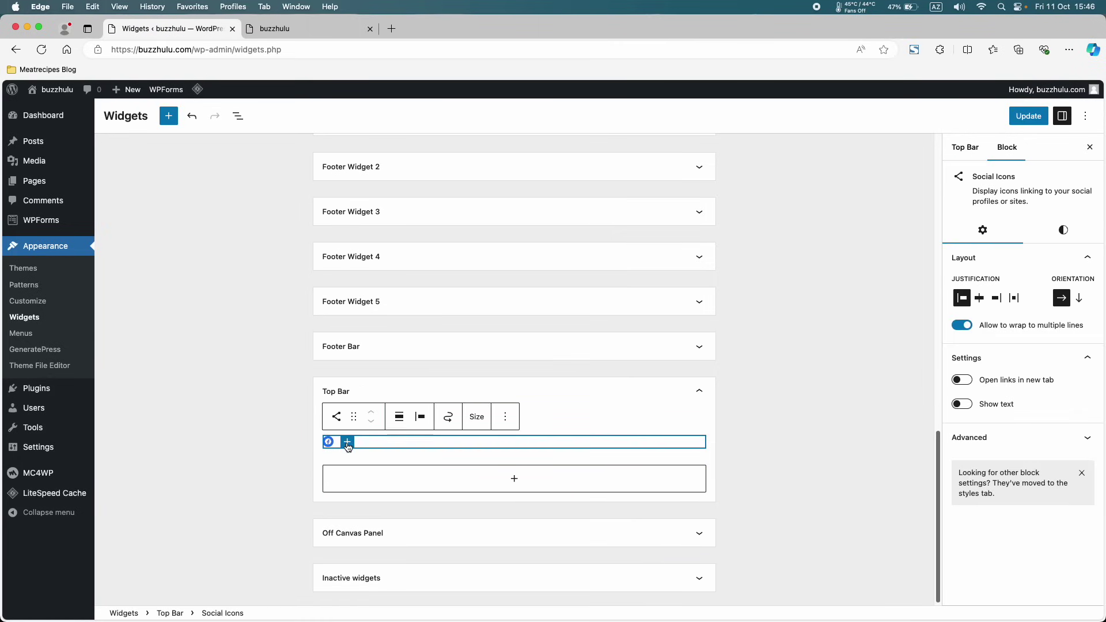
{"action": "left_click", "coordinate": [348, 442]}
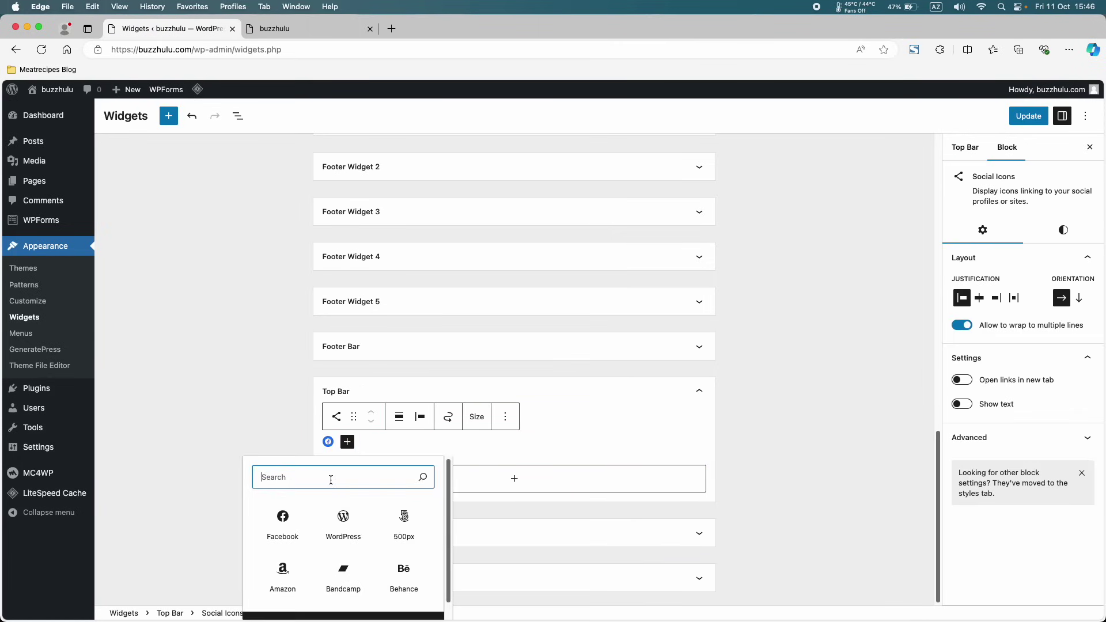
{"action": "type", "text": "y"}
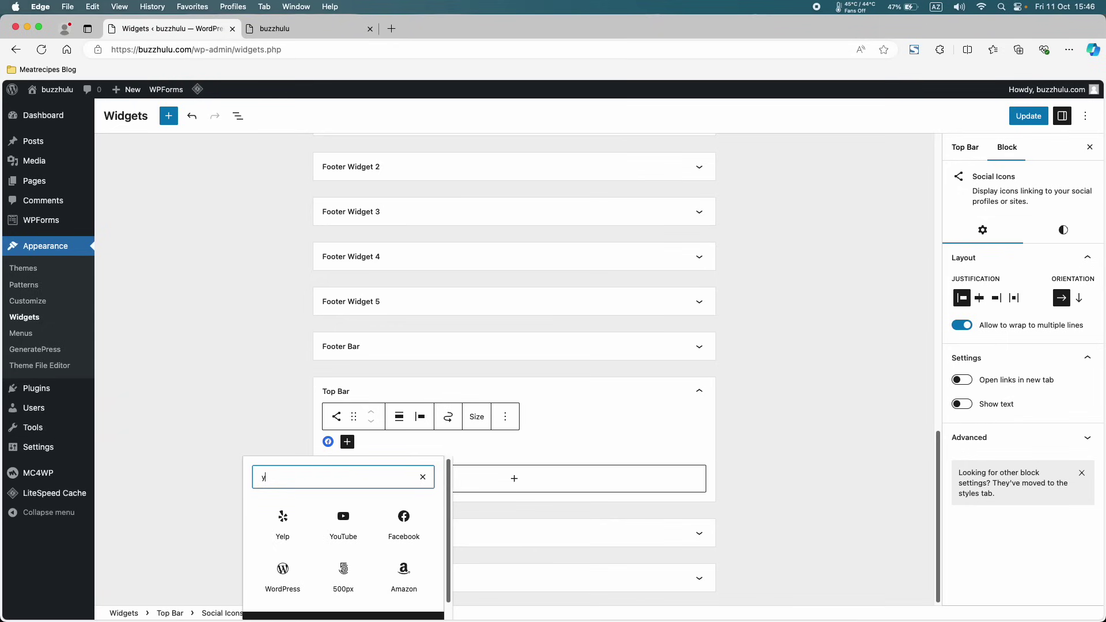
{"action": "left_click", "coordinate": [344, 522]}
{"action": "left_click", "coordinate": [347, 441]}
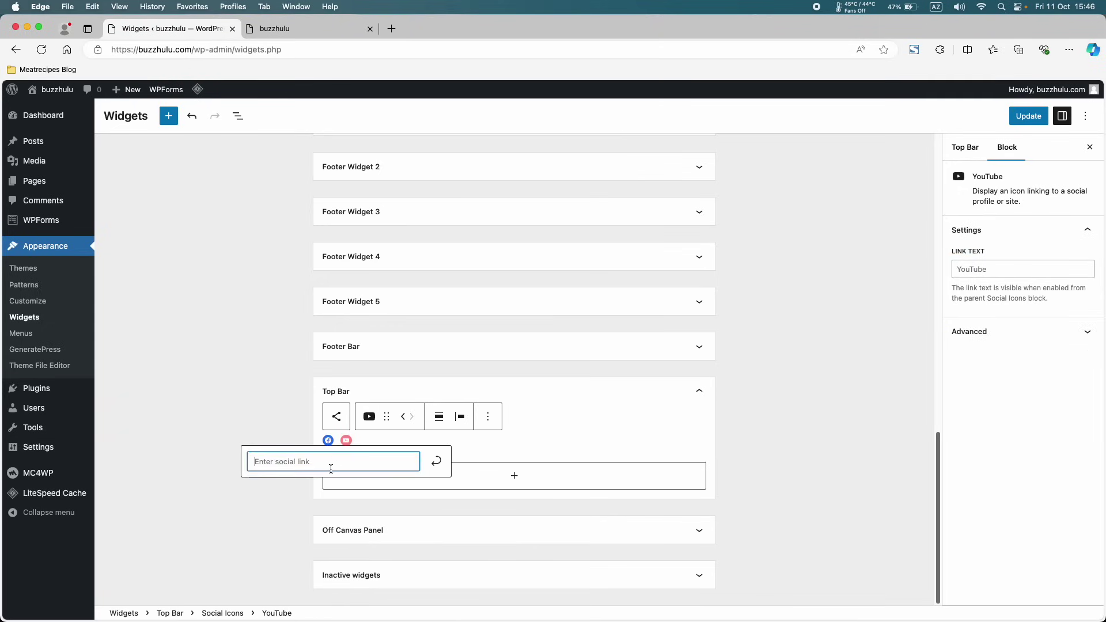
{"action": "right_click", "coordinate": [335, 464]}
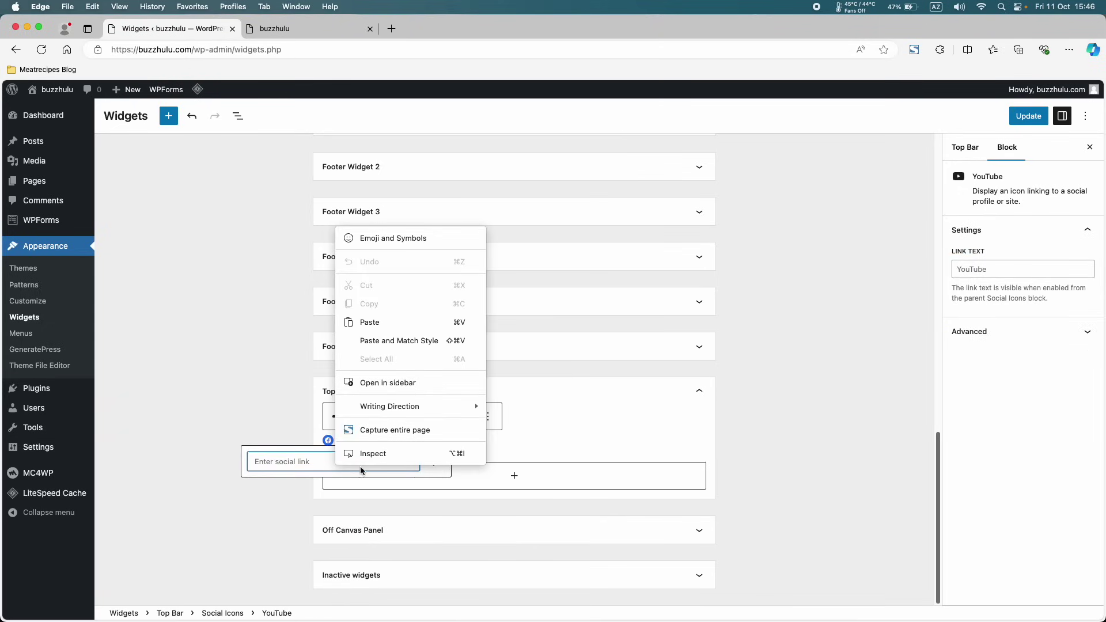
{"action": "left_click", "coordinate": [370, 322]}
{"action": "left_click", "coordinate": [436, 461]}
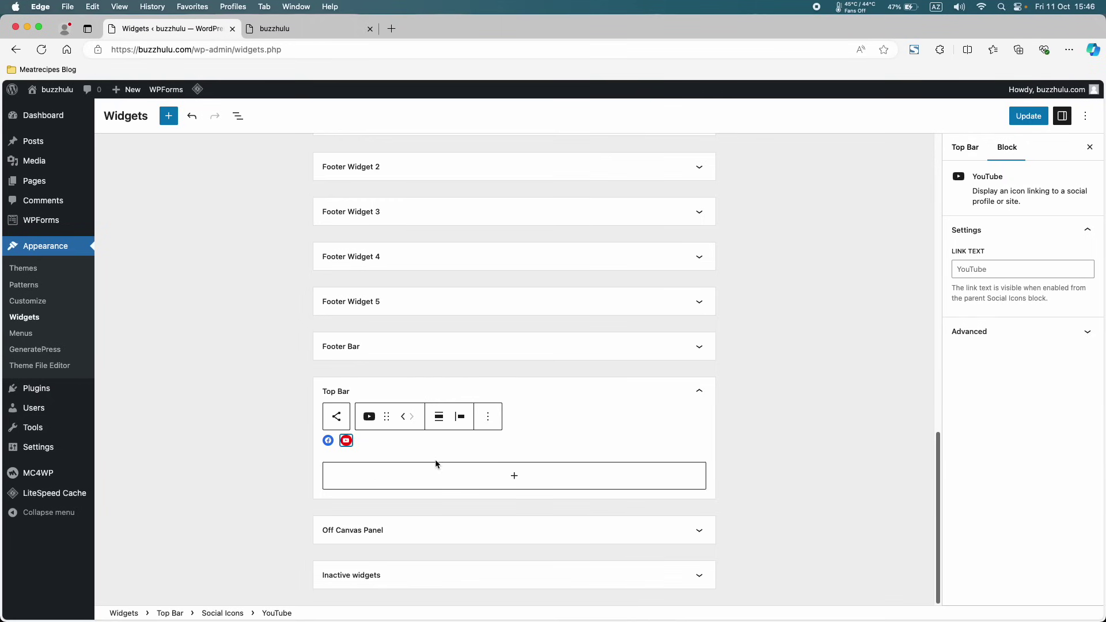
{"action": "left_click", "coordinate": [381, 444]}
{"action": "left_click", "coordinate": [366, 443]}
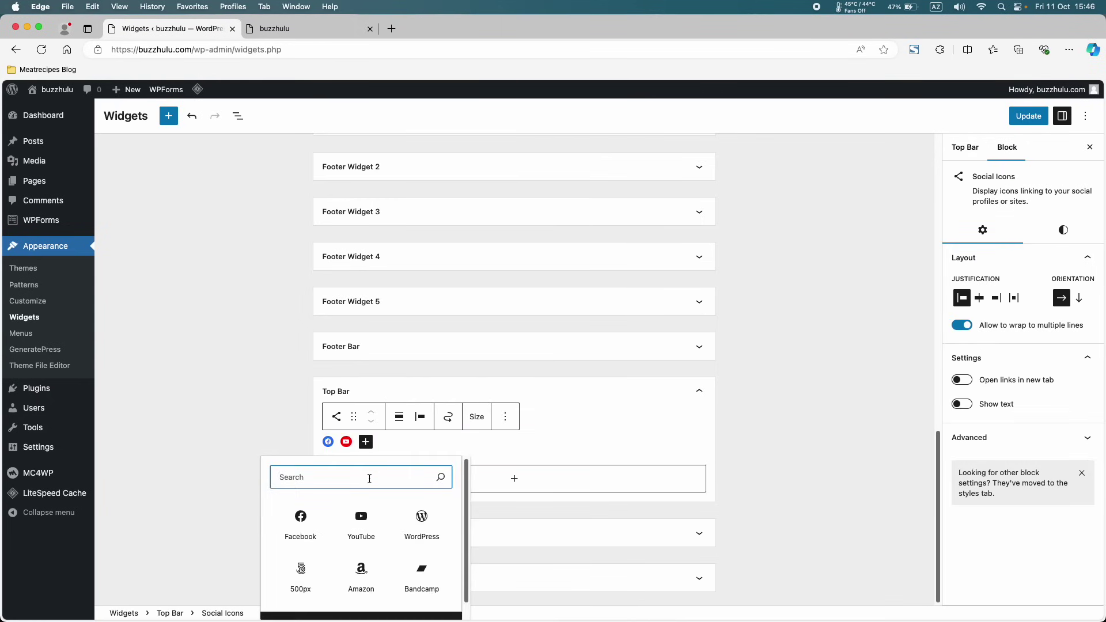
{"action": "type", "text": "pint"}
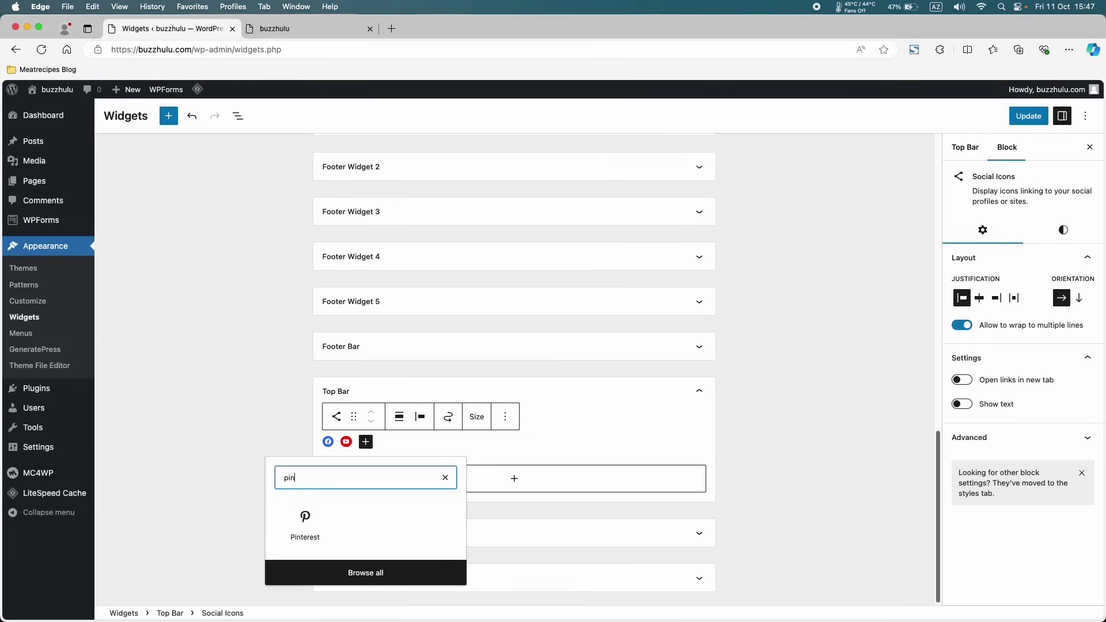
{"action": "left_click", "coordinate": [301, 520]}
{"action": "left_click", "coordinate": [364, 441]}
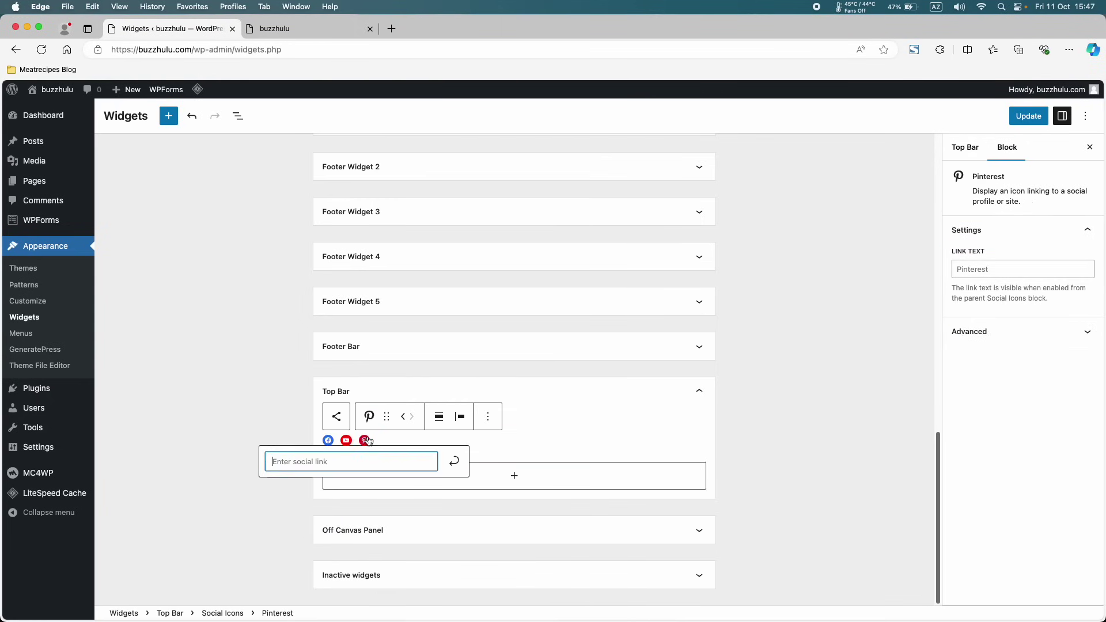
{"action": "right_click", "coordinate": [356, 462]}
{"action": "left_click", "coordinate": [388, 323]}
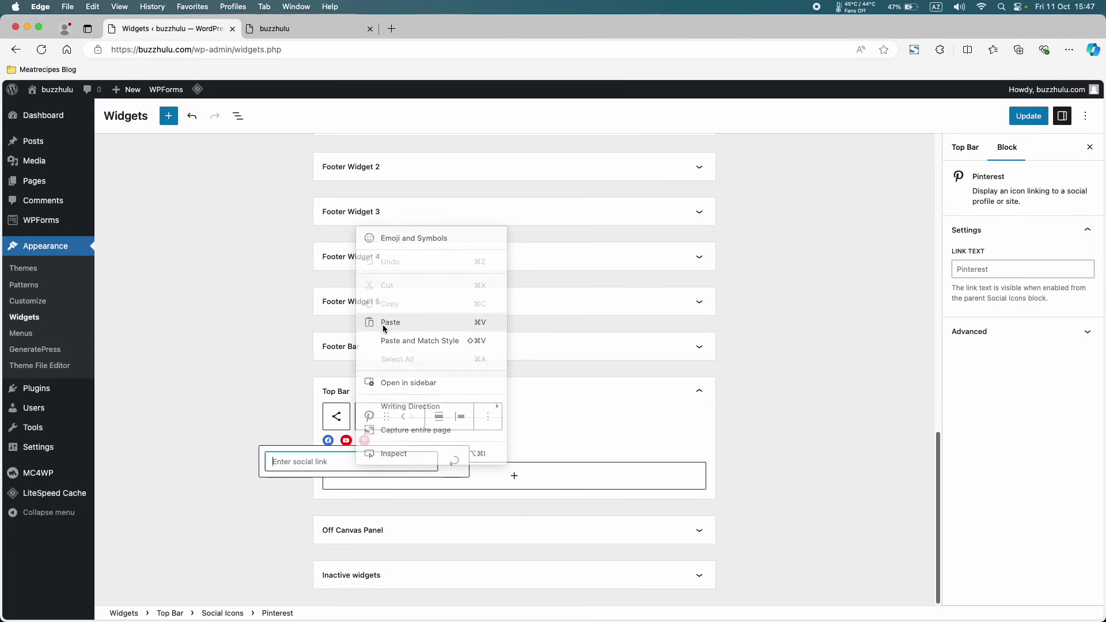
{"action": "left_click", "coordinate": [456, 467]}
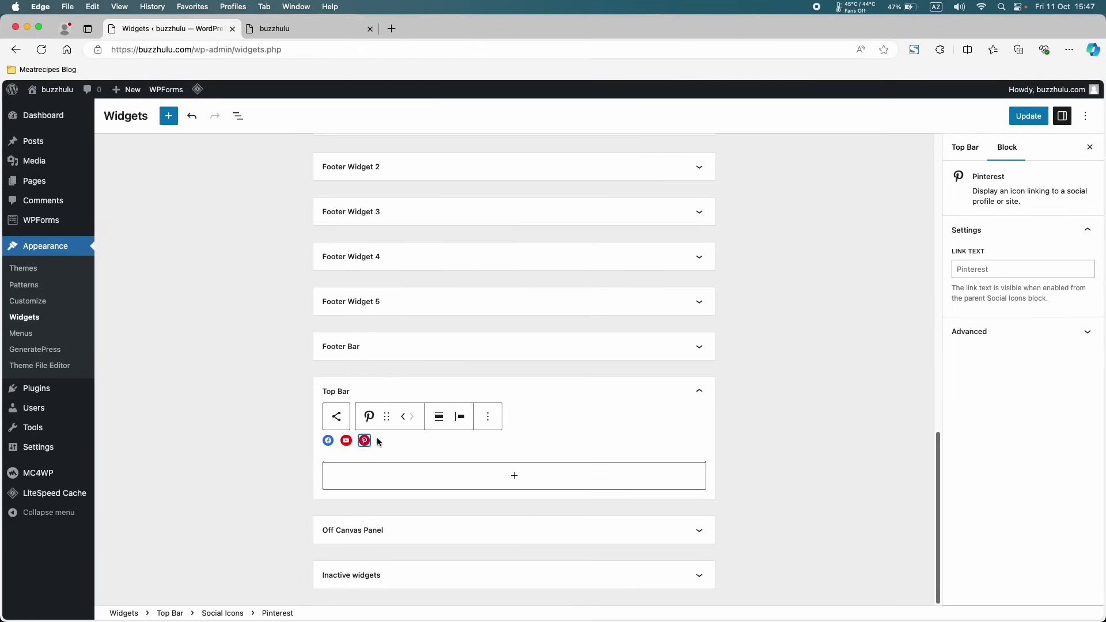
{"action": "left_click", "coordinate": [379, 442]}
{"action": "left_click", "coordinate": [384, 442]}
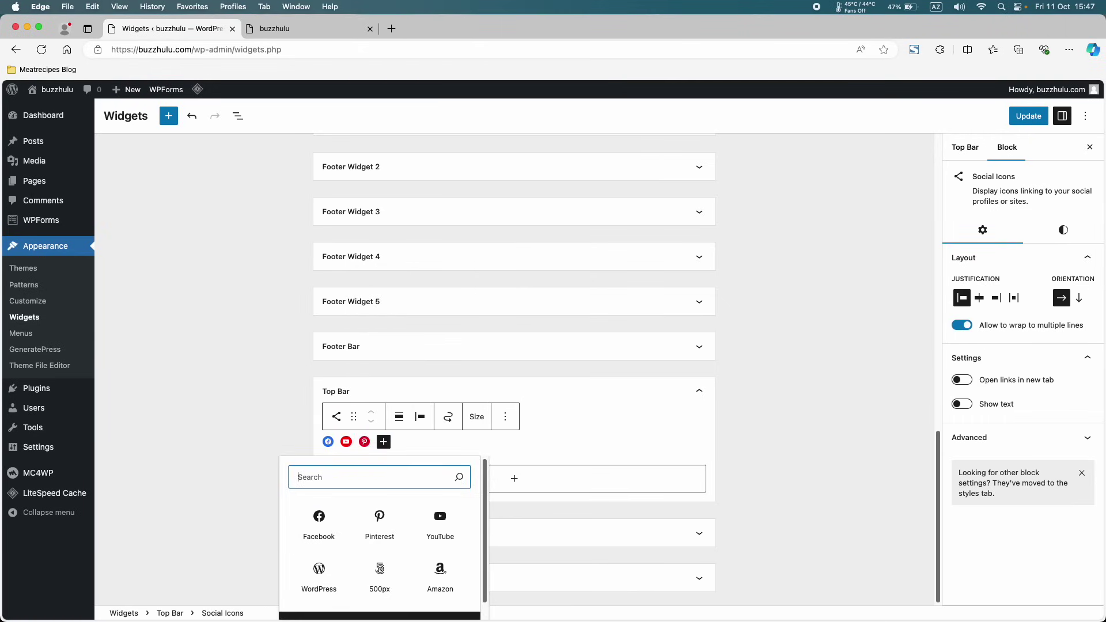
{"action": "scroll", "coordinate": [380, 535], "scroll_direction": "down", "scroll_amount": 2}
{"action": "left_click", "coordinate": [323, 516]}
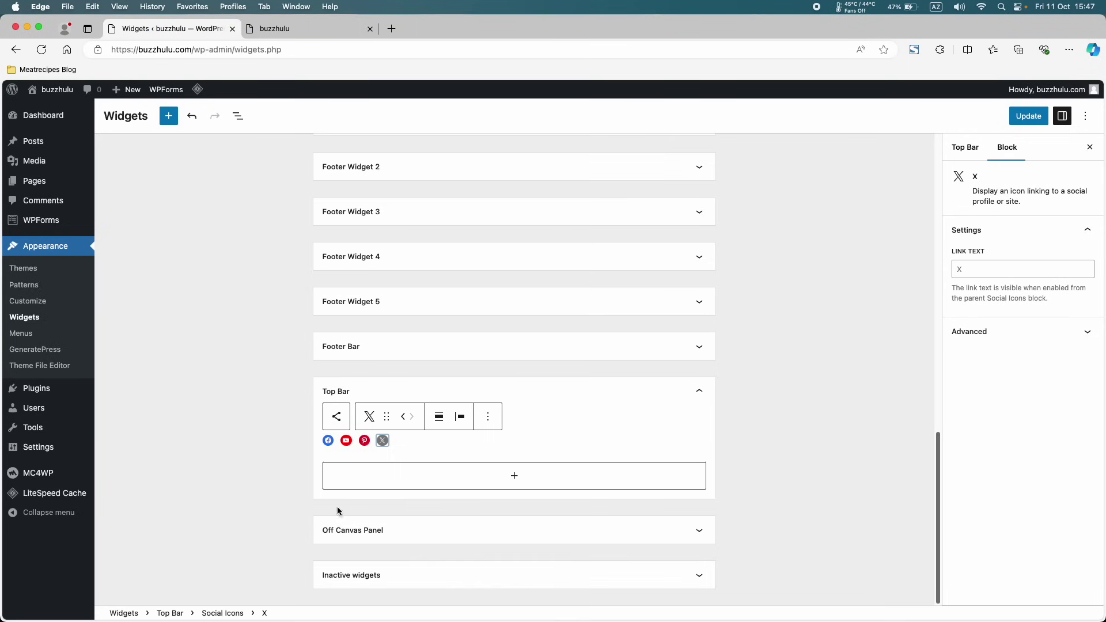
{"action": "left_click", "coordinate": [383, 441]}
{"action": "right_click", "coordinate": [387, 464]}
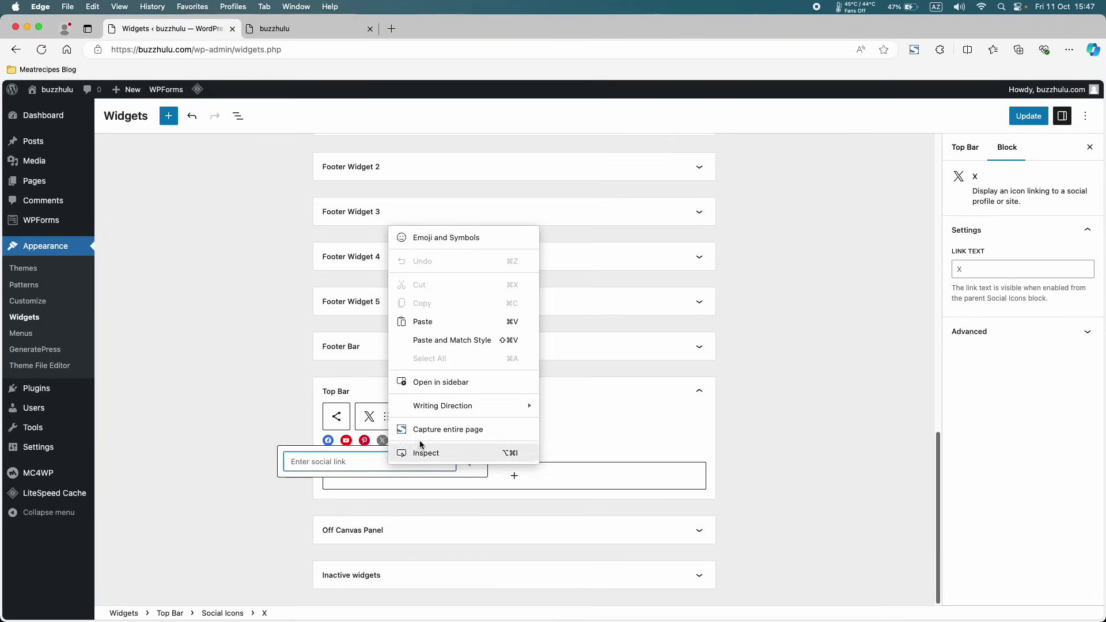
{"action": "left_click", "coordinate": [427, 319]}
{"action": "left_click", "coordinate": [477, 461]}
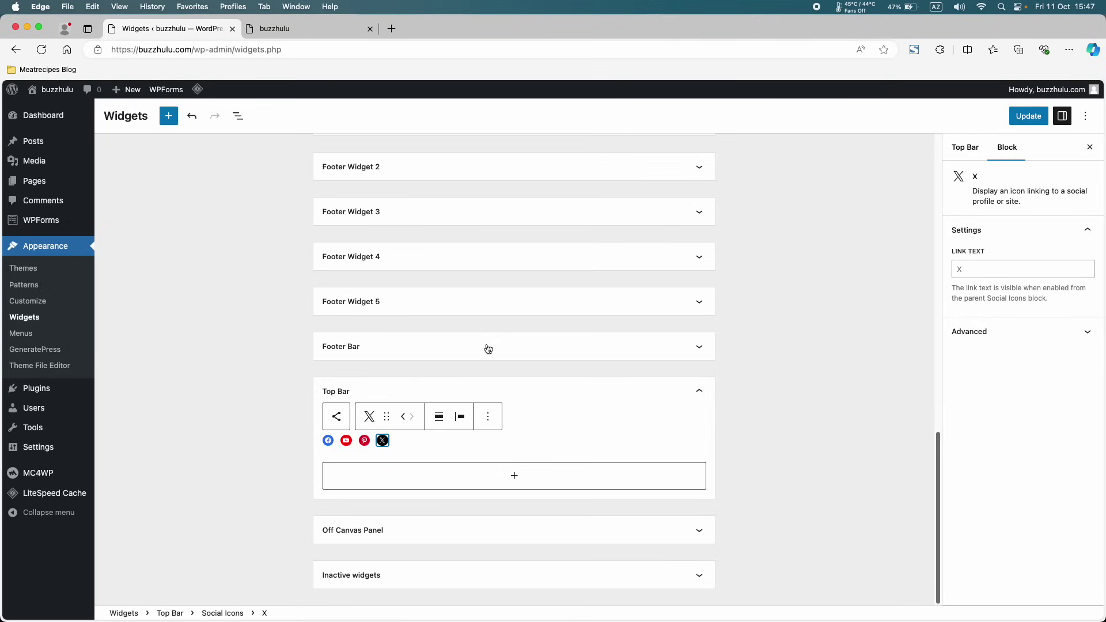
- Save the widget changes and purge the LiteSpeed cache from the live homepage
{"action": "left_click", "coordinate": [1028, 116]}
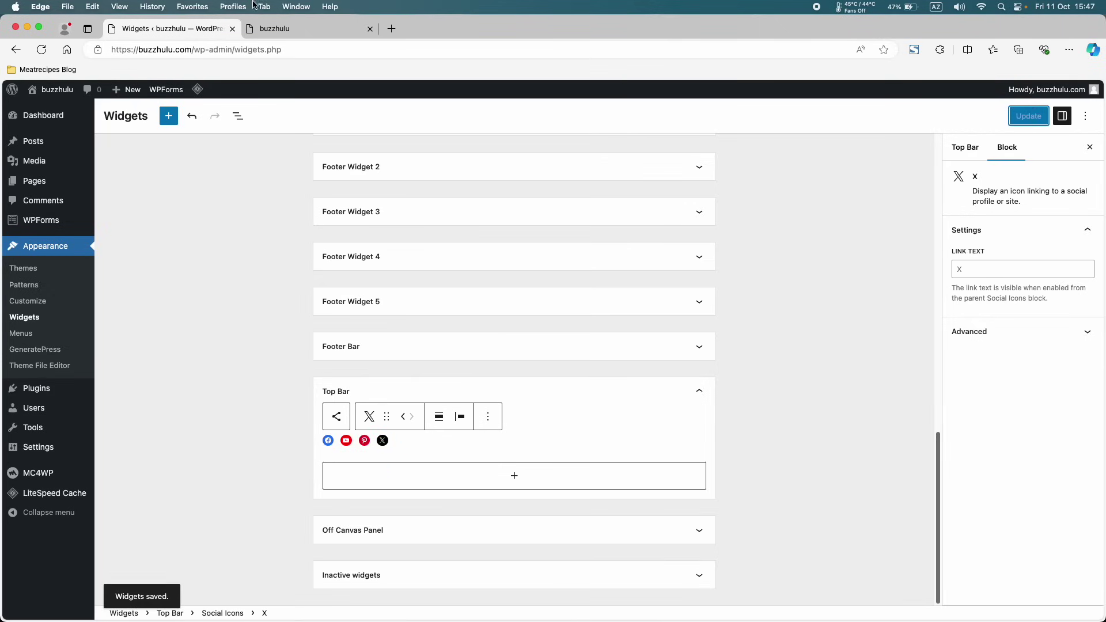
{"action": "left_click", "coordinate": [283, 27]}
{"action": "mouse_move", "coordinate": [216, 89]}
{"action": "left_click", "coordinate": [233, 142]}
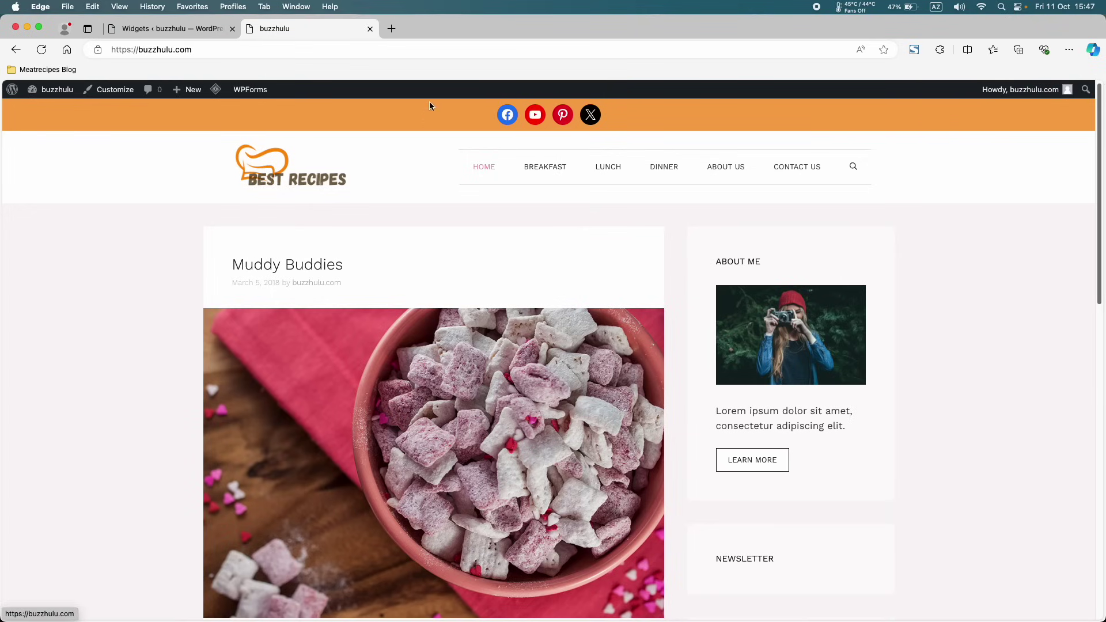
- Set the size of the Top Bar's Social Icons block to Small and save the widgets
{"action": "left_click", "coordinate": [146, 33]}
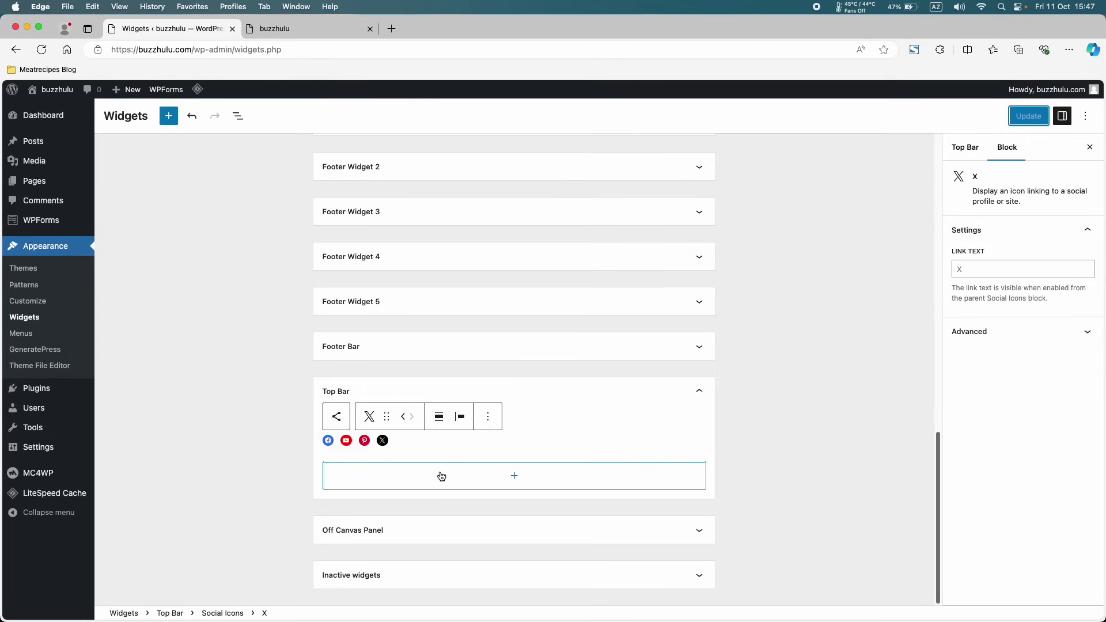
{"action": "left_click", "coordinate": [430, 441]}
{"action": "left_click", "coordinate": [248, 521]}
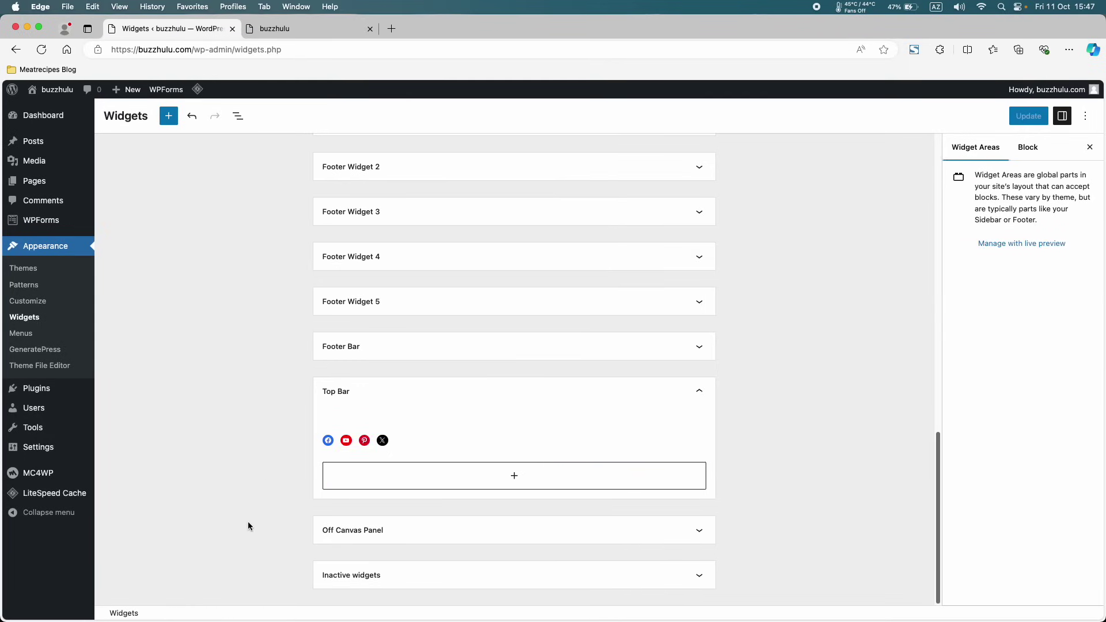
{"action": "left_click", "coordinate": [437, 440]}
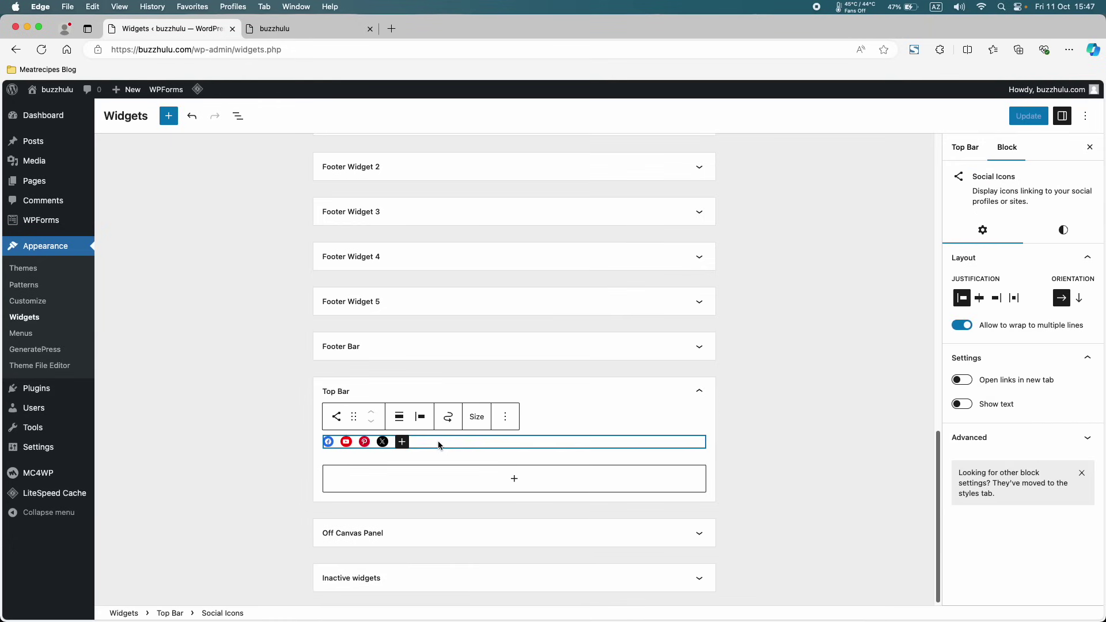
{"action": "left_click", "coordinate": [478, 418]}
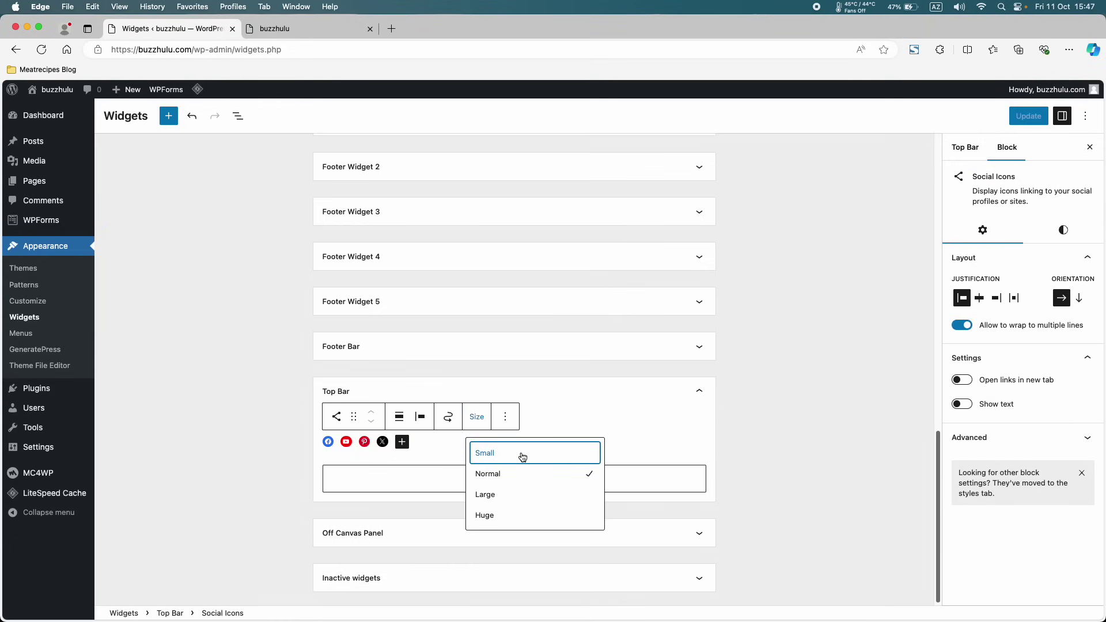
{"action": "left_click", "coordinate": [523, 455]}
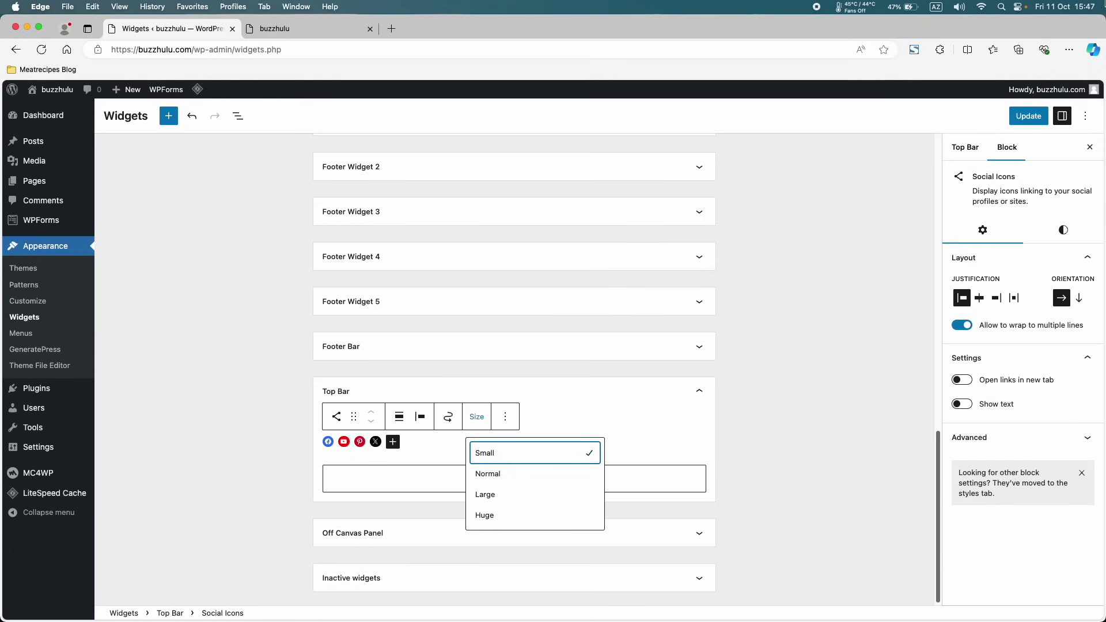
{"action": "left_click", "coordinate": [1028, 115]}
- Purge all LiteSpeed caches from the live homepage to check the small social icons
{"action": "left_click", "coordinate": [274, 29]}
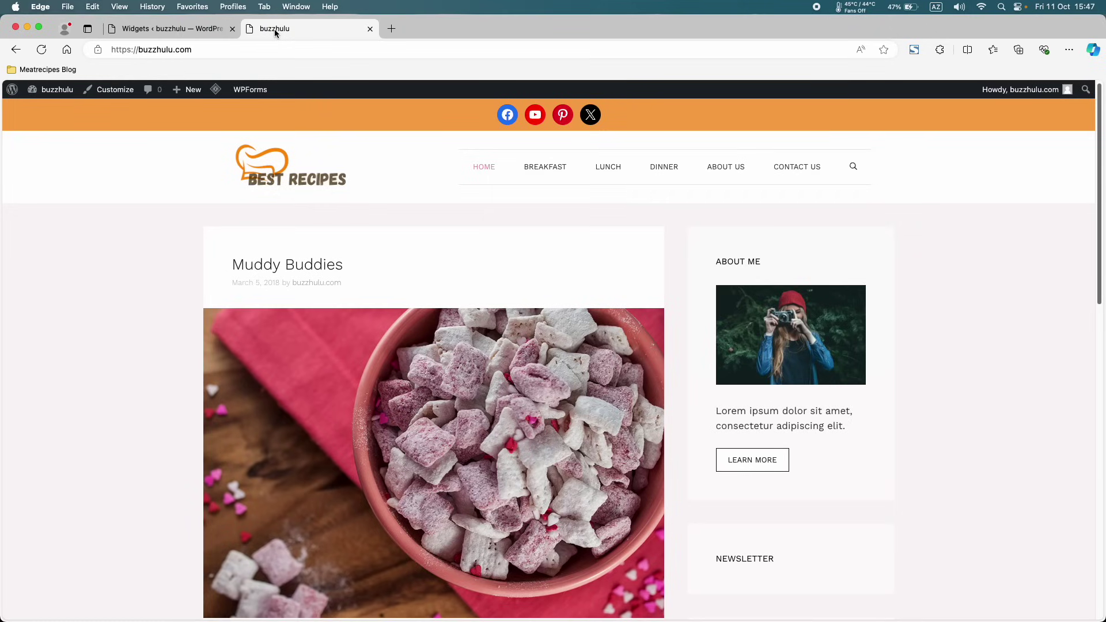
{"action": "mouse_move", "coordinate": [215, 89]}
{"action": "left_click", "coordinate": [229, 143]}
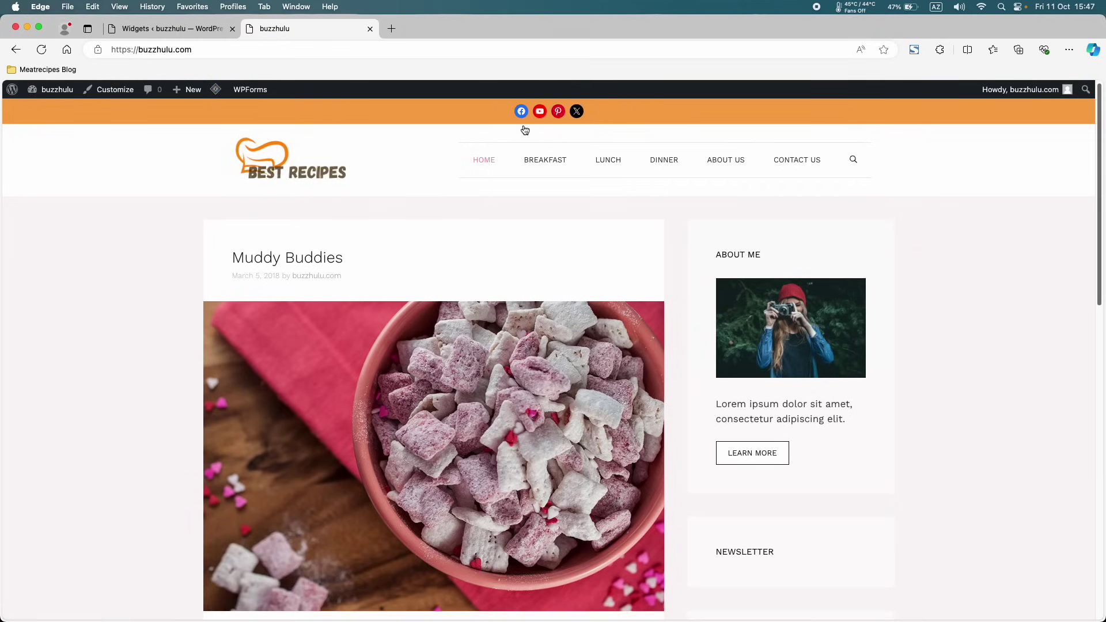
- Save the Social Icons block at Large size and purge all LiteSpeed caches from the live homepage
{"action": "left_click", "coordinate": [181, 30]}
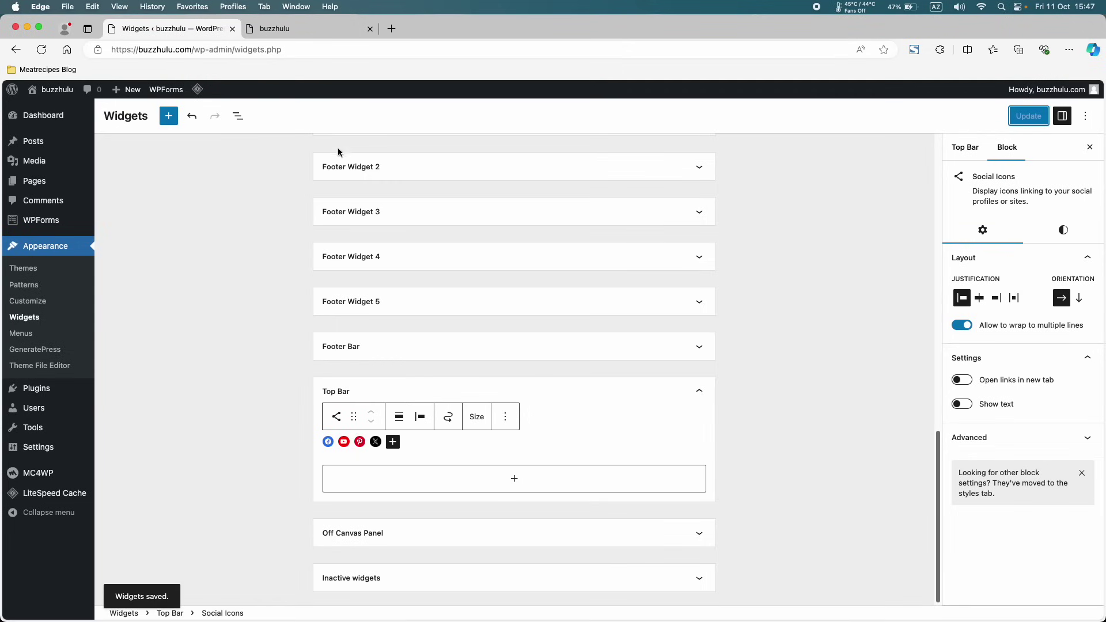
{"action": "left_click", "coordinate": [480, 428]}
{"action": "left_click", "coordinate": [485, 494]}
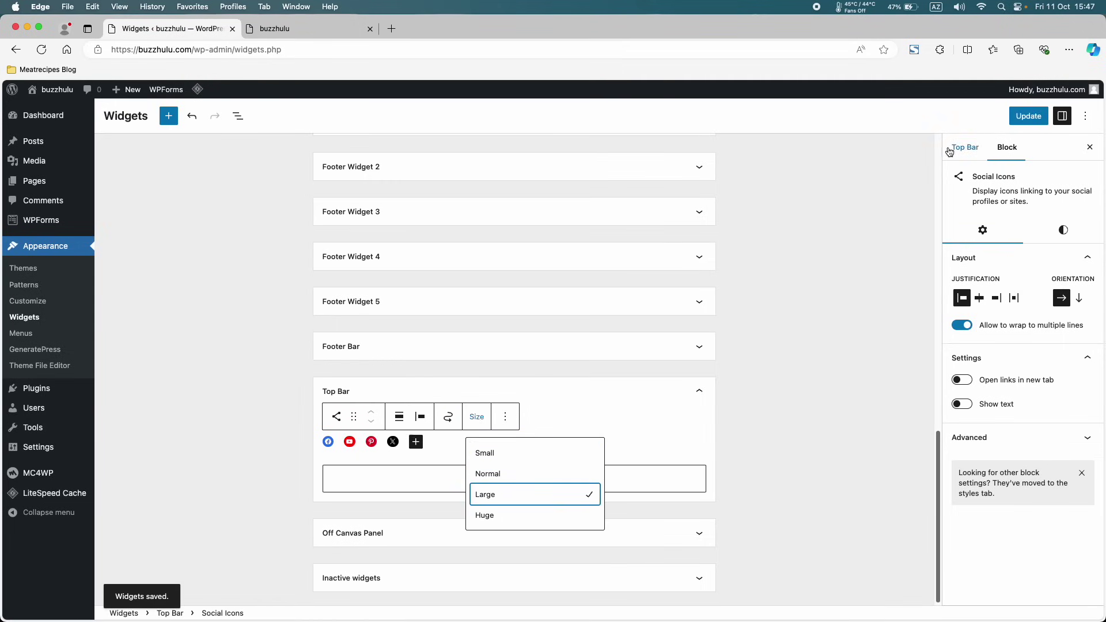
{"action": "left_click", "coordinate": [1028, 116]}
{"action": "left_click", "coordinate": [284, 30]}
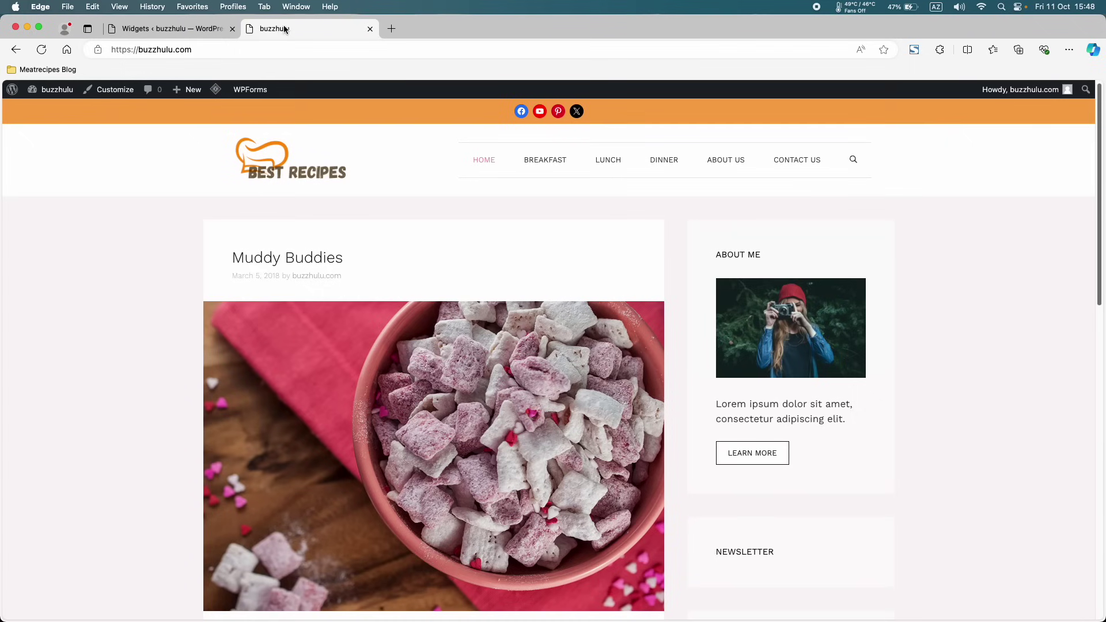
{"action": "left_click", "coordinate": [41, 49]}
{"action": "mouse_move", "coordinate": [217, 89]}
{"action": "left_click", "coordinate": [245, 140]}
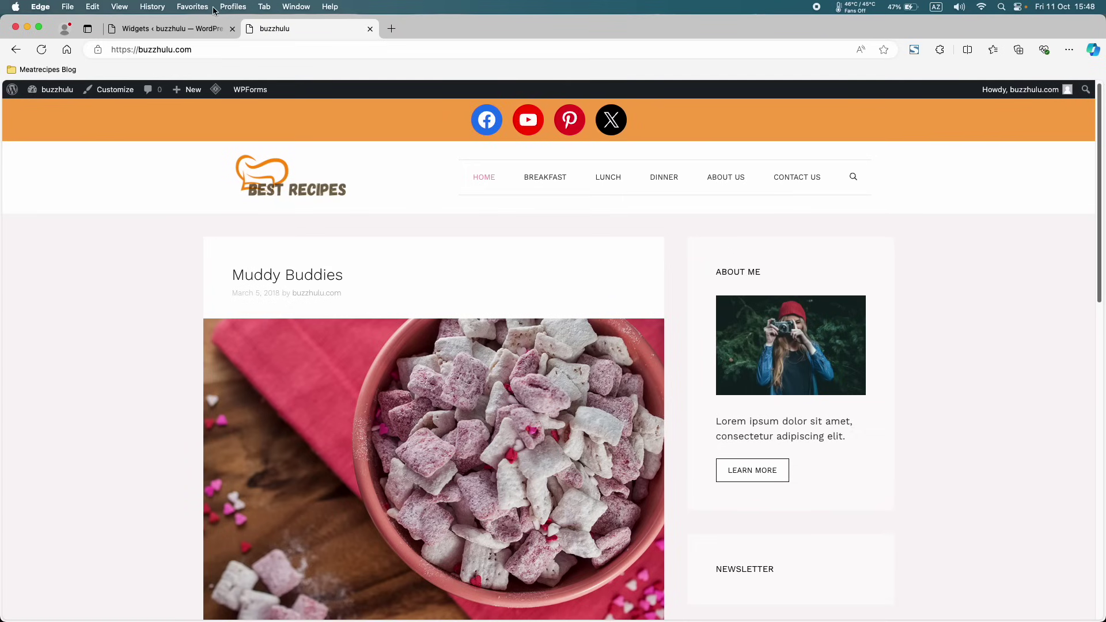
- Return the Top Bar's Social Icons block to Normal size and save the widgets
{"action": "left_click", "coordinate": [202, 29]}
{"action": "left_click", "coordinate": [484, 423]}
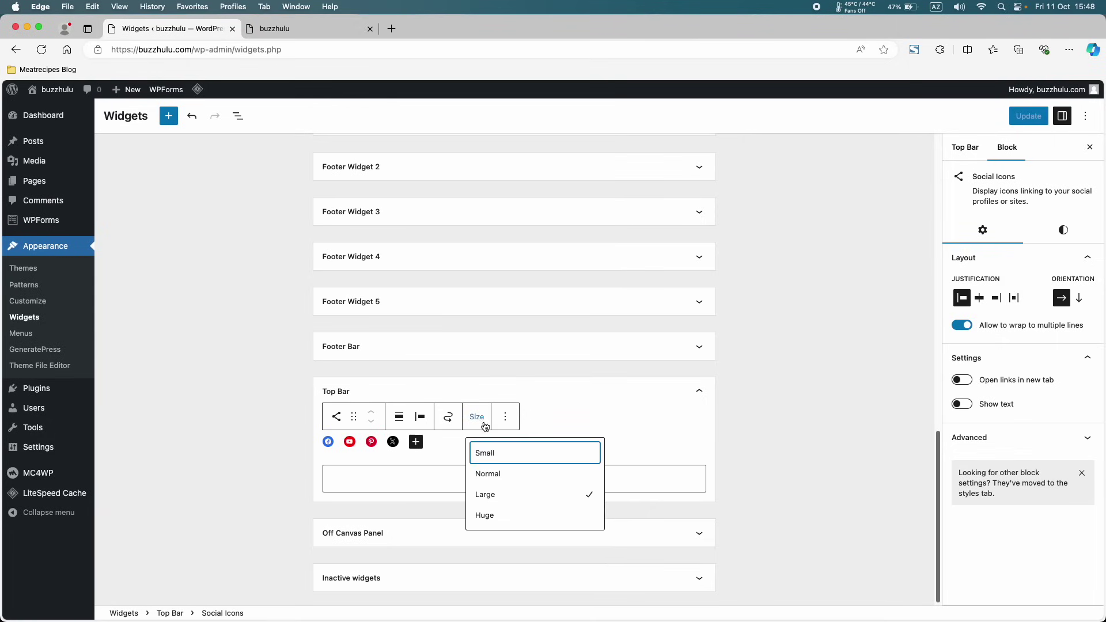
{"action": "left_click", "coordinate": [513, 474]}
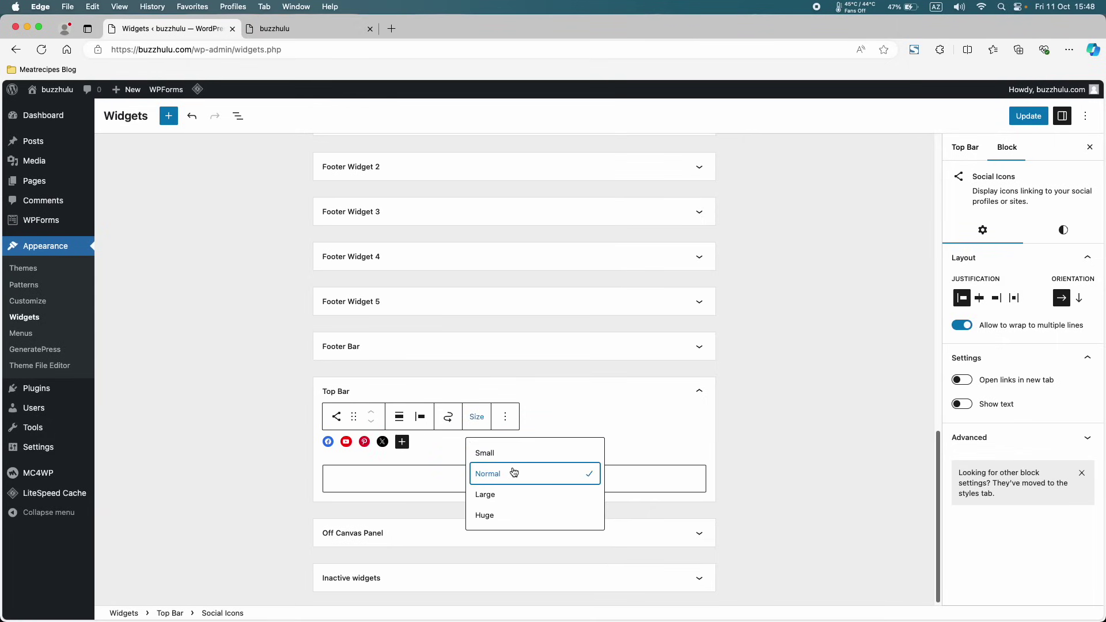
{"action": "left_click", "coordinate": [1028, 116]}
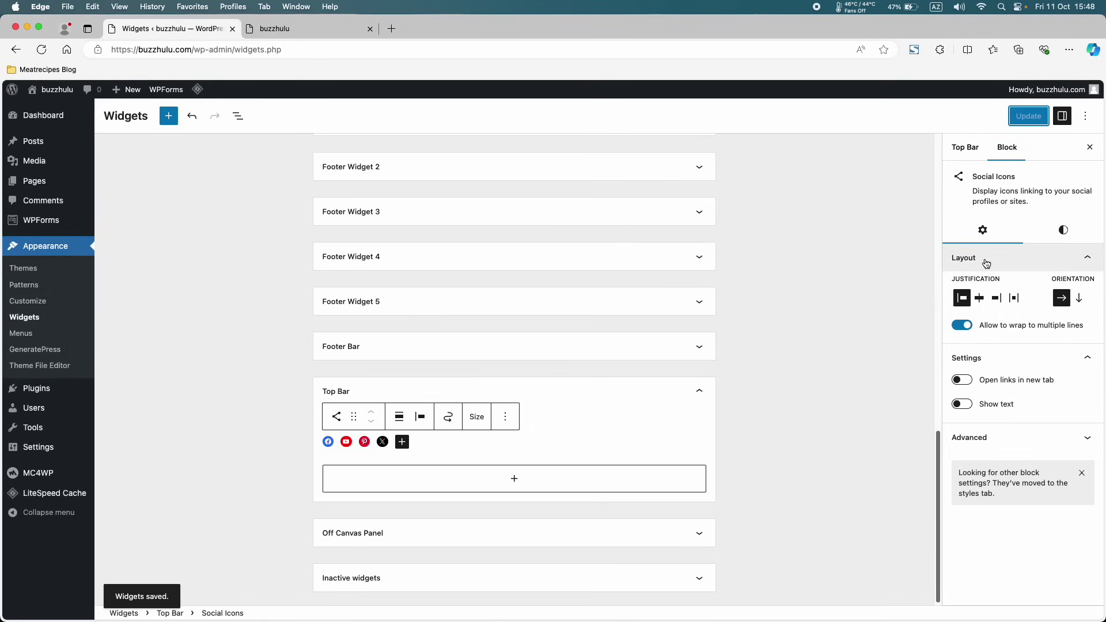
- Save the Social Icons block with the Logos Only style and purge all LiteSpeed caches from the live homepage
{"action": "left_click", "coordinate": [1063, 232]}
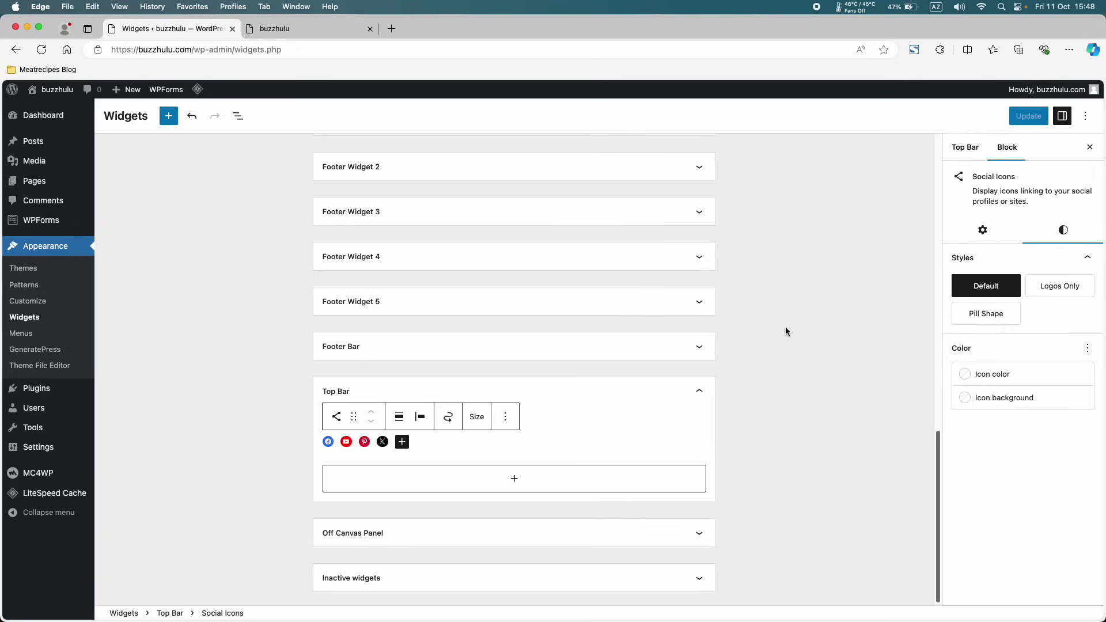
{"action": "left_click", "coordinate": [1067, 293]}
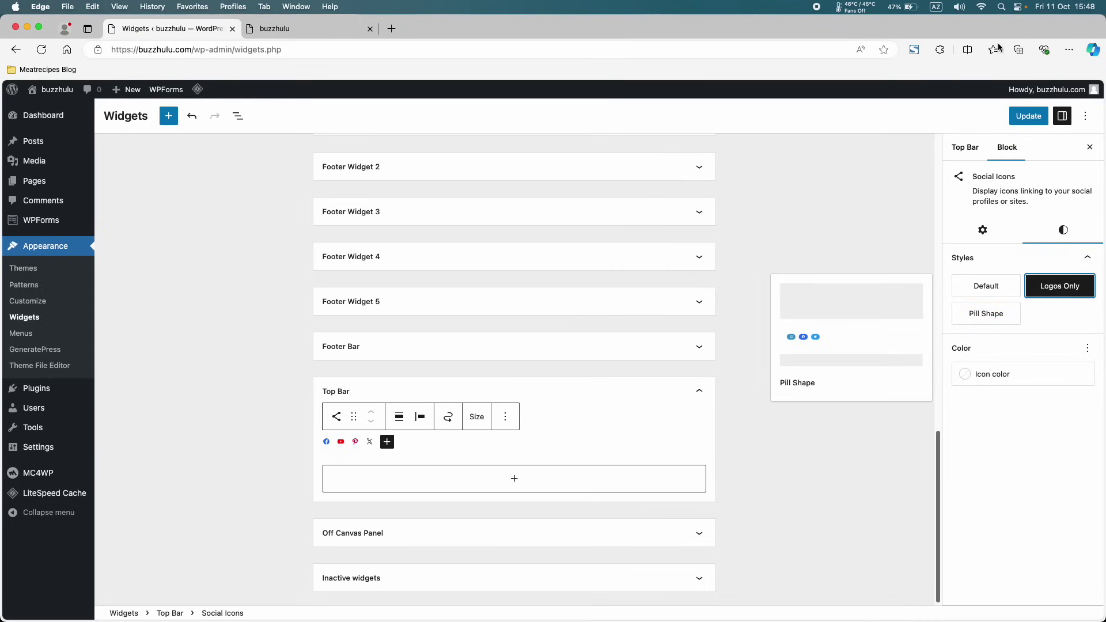
{"action": "left_click", "coordinate": [1015, 118]}
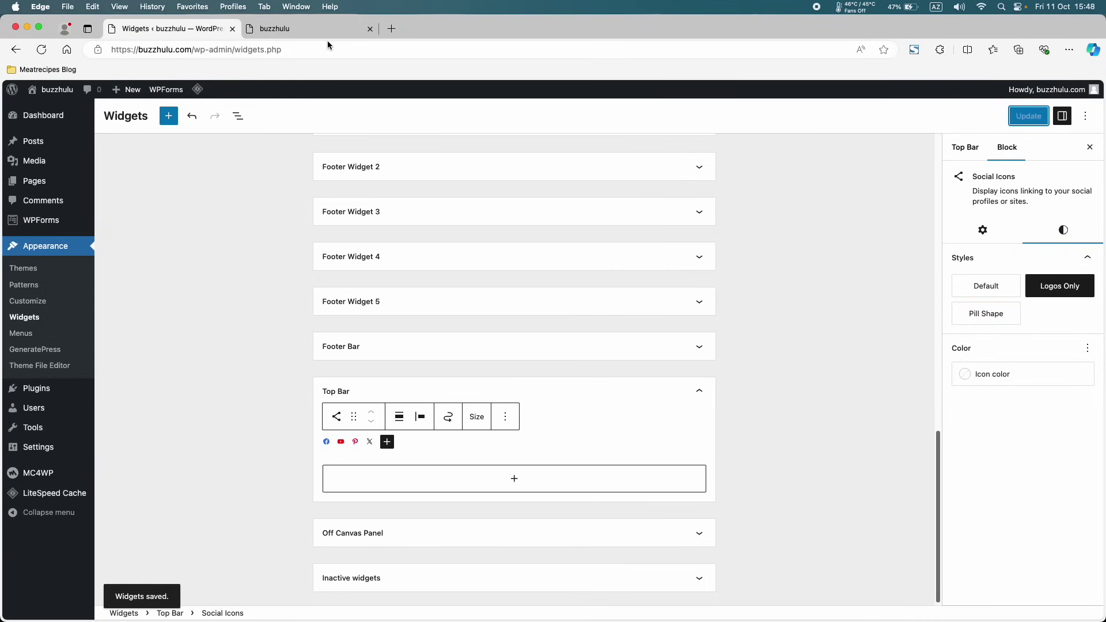
{"action": "left_click", "coordinate": [327, 42]}
{"action": "left_click", "coordinate": [330, 34]}
{"action": "mouse_move", "coordinate": [216, 90]}
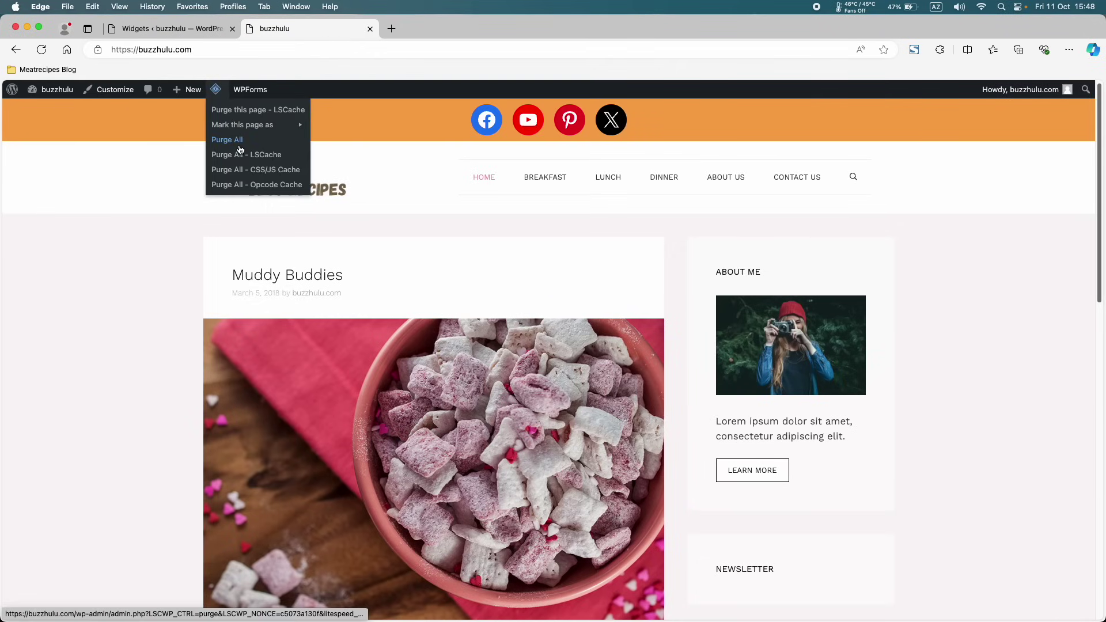
{"action": "left_click", "coordinate": [240, 149]}
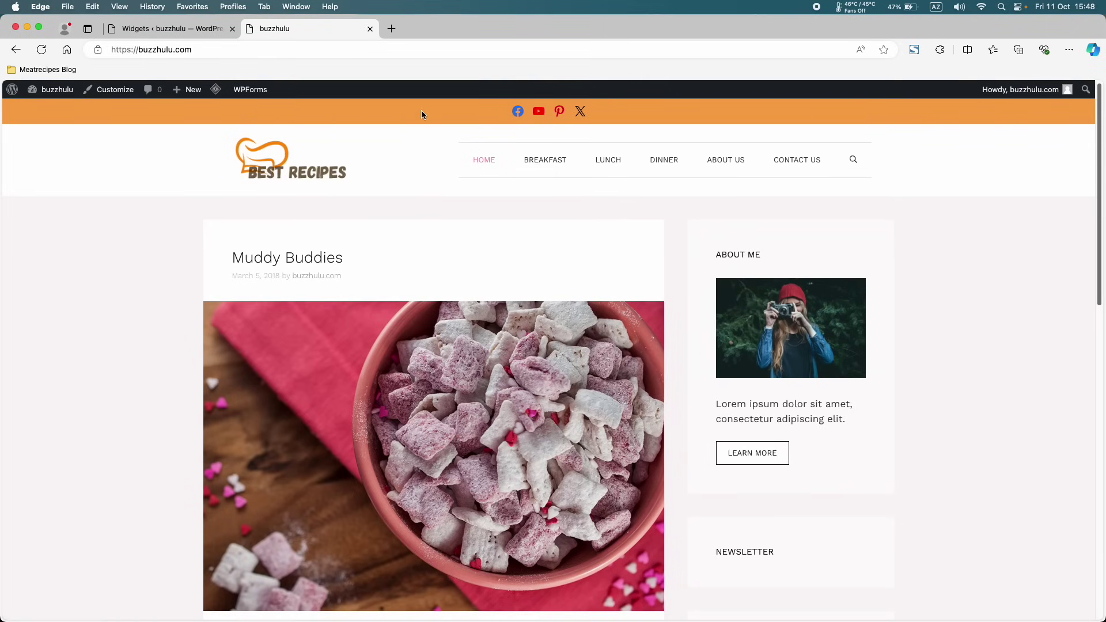
- Save the Social Icons block with the Pill Shape style and purge all LiteSpeed caches from the live homepage
{"action": "left_click", "coordinate": [191, 37]}
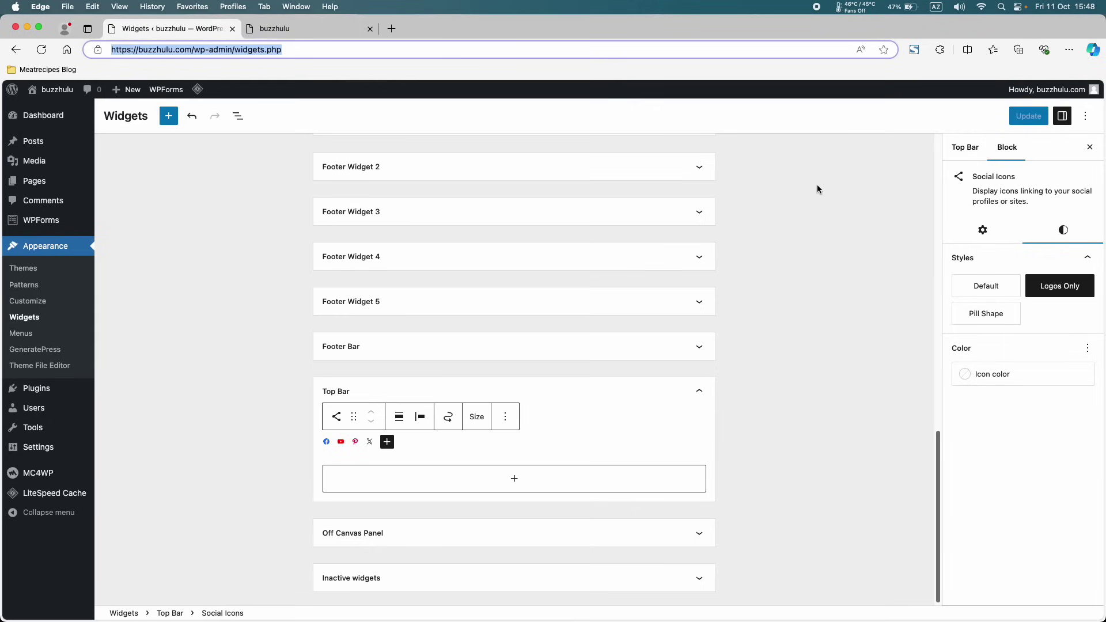
{"action": "left_click", "coordinate": [988, 317]}
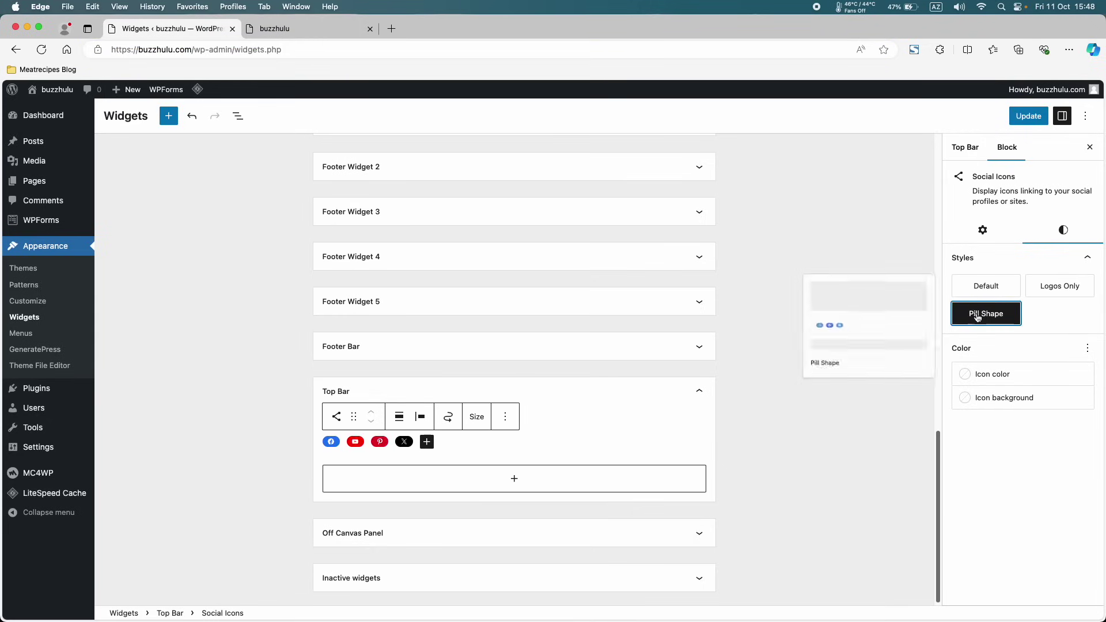
{"action": "left_click", "coordinate": [1029, 116]}
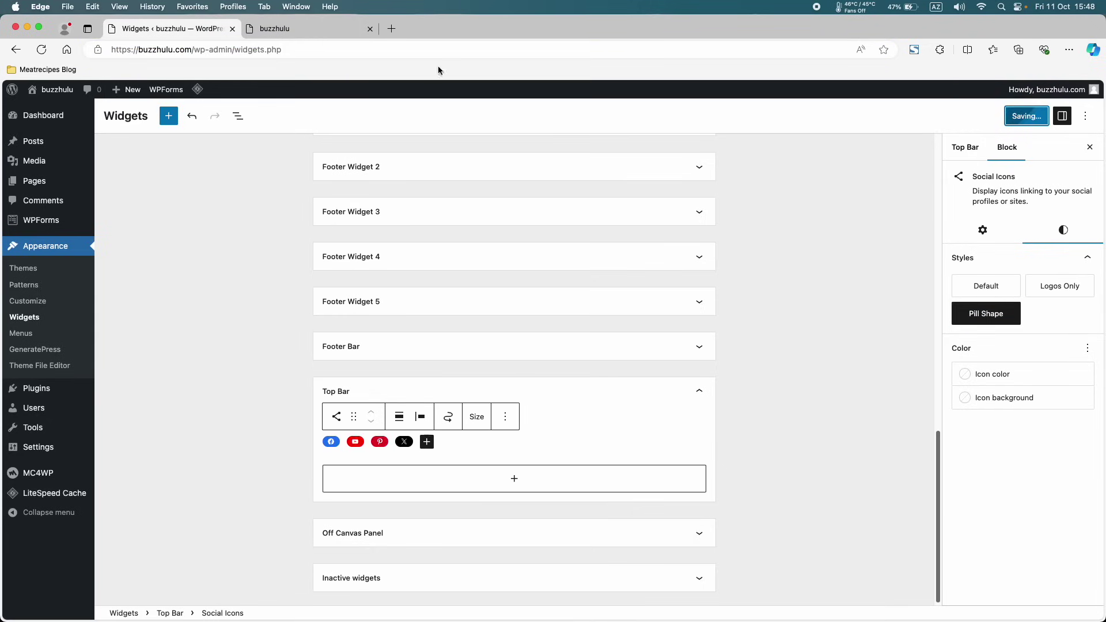
{"action": "left_click", "coordinate": [306, 30]}
{"action": "mouse_move", "coordinate": [216, 89]}
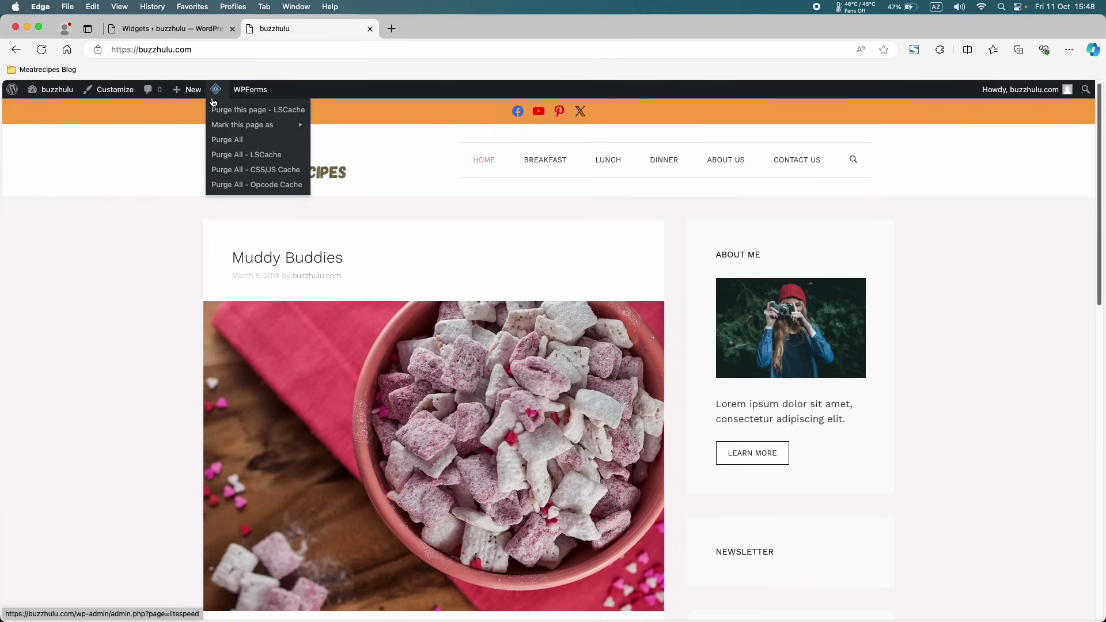
{"action": "left_click", "coordinate": [225, 141]}
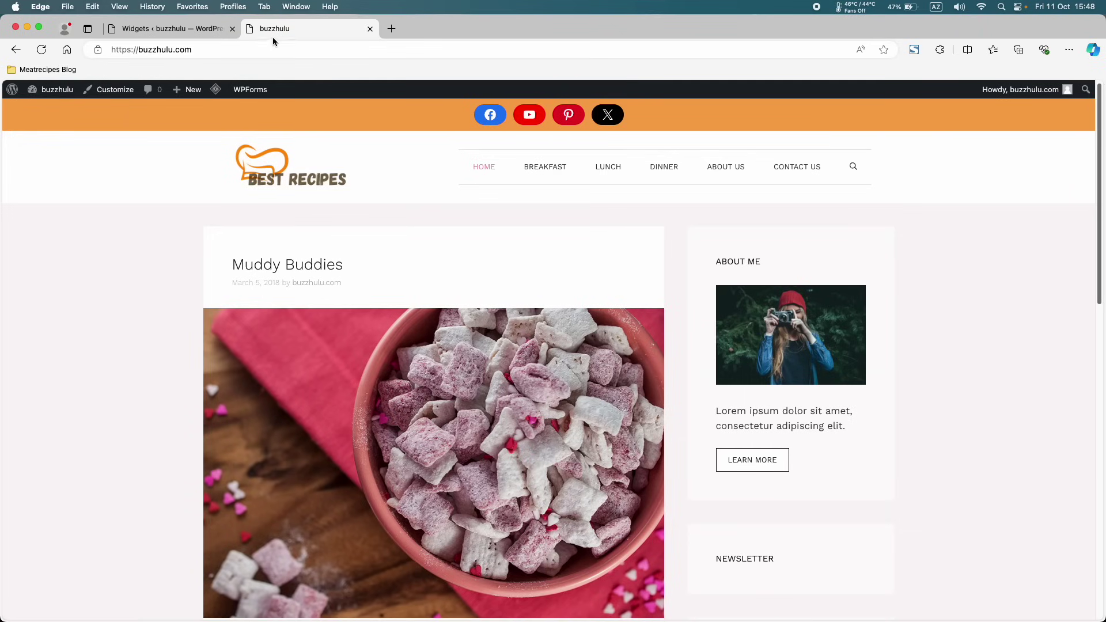
- Save the pill-shaped Social Icons block at Small size and purge all LiteSpeed caches from the live homepage
{"action": "left_click", "coordinate": [192, 29]}
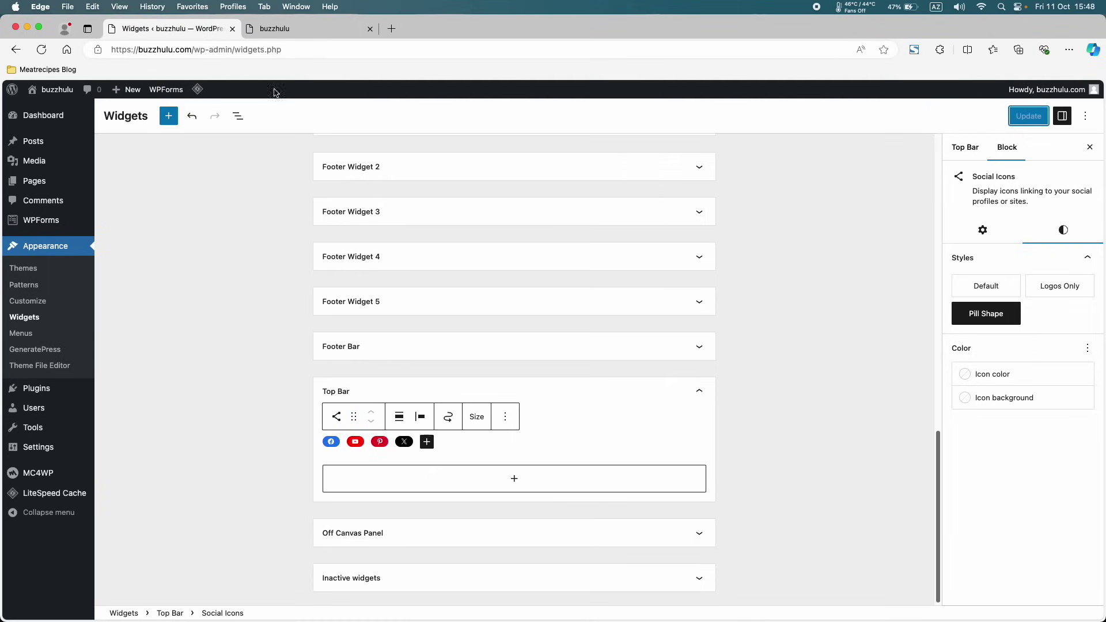
{"action": "left_click", "coordinate": [478, 417]}
{"action": "left_click", "coordinate": [485, 453]}
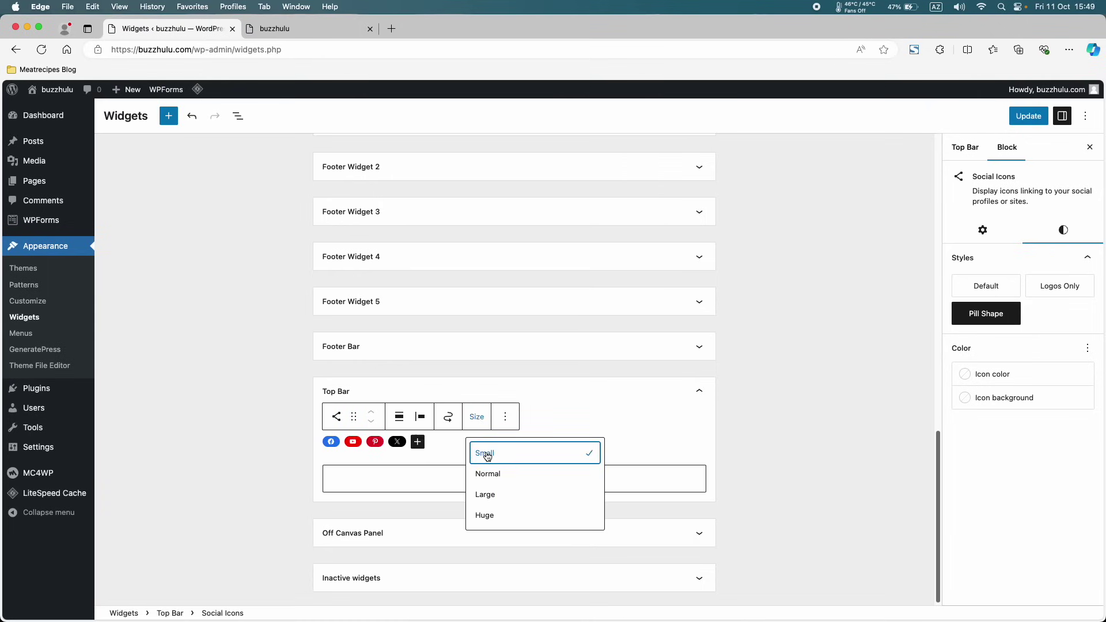
{"action": "left_click", "coordinate": [1029, 116]}
{"action": "left_click", "coordinate": [273, 29]}
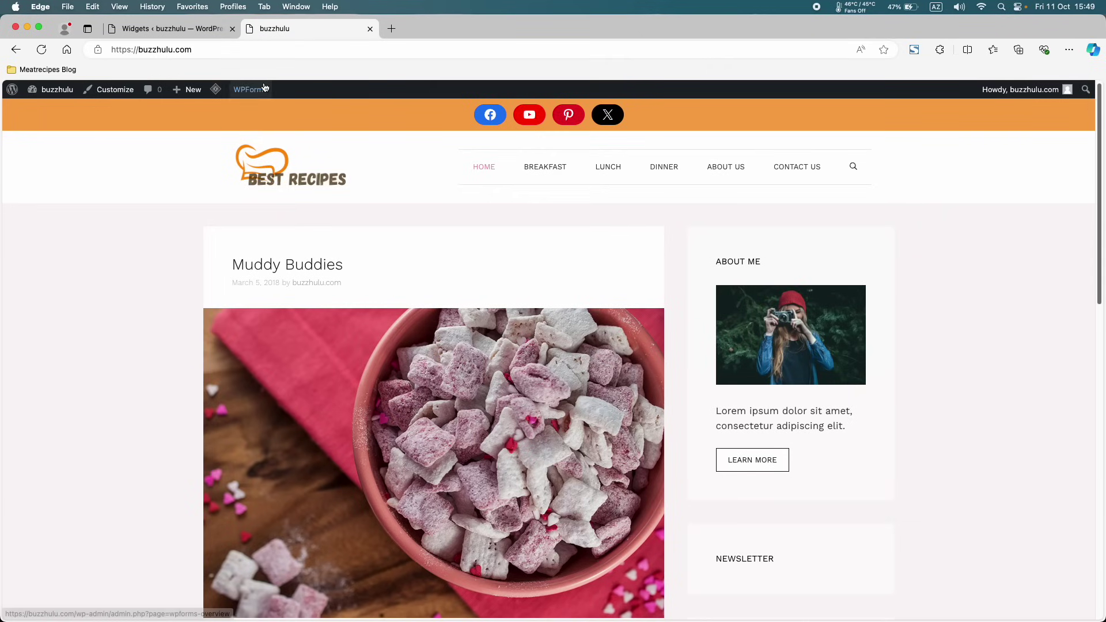
{"action": "mouse_move", "coordinate": [216, 90]}
{"action": "left_click", "coordinate": [227, 149]}
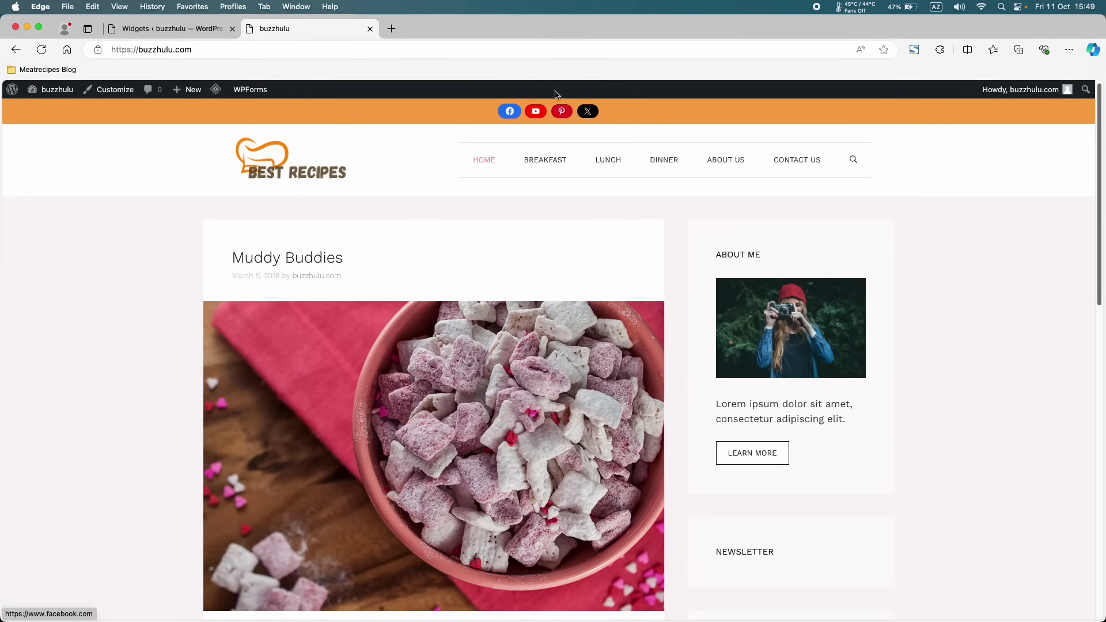
- Set the icon color of the Top Bar's Social Icons block to the white theme color
{"action": "left_click", "coordinate": [196, 29]}
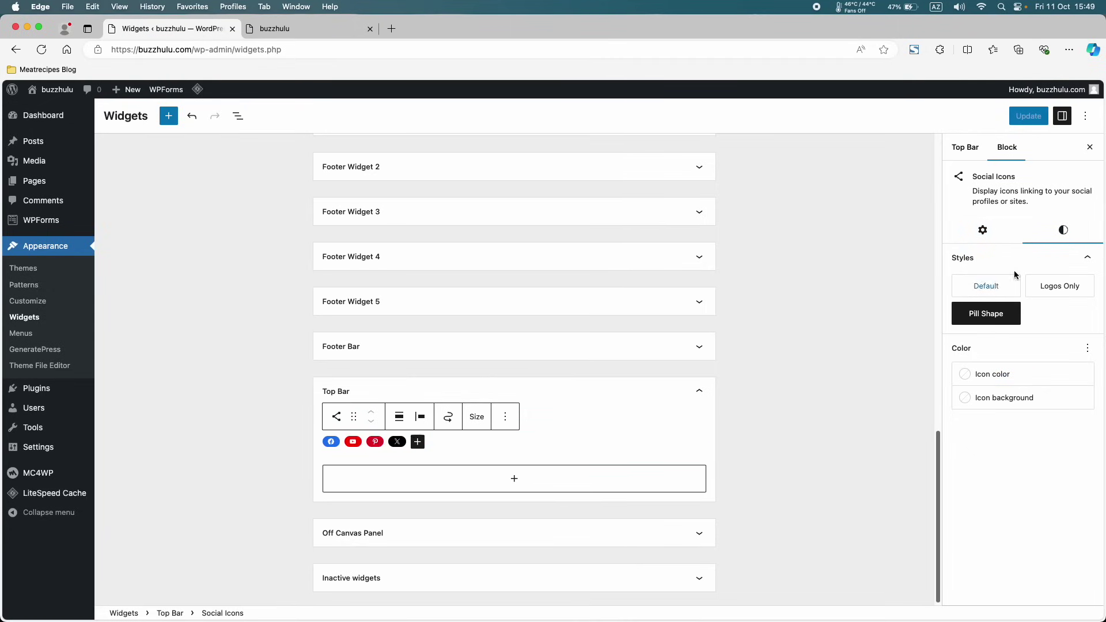
{"action": "left_click", "coordinate": [995, 380]}
{"action": "left_click", "coordinate": [914, 477]}
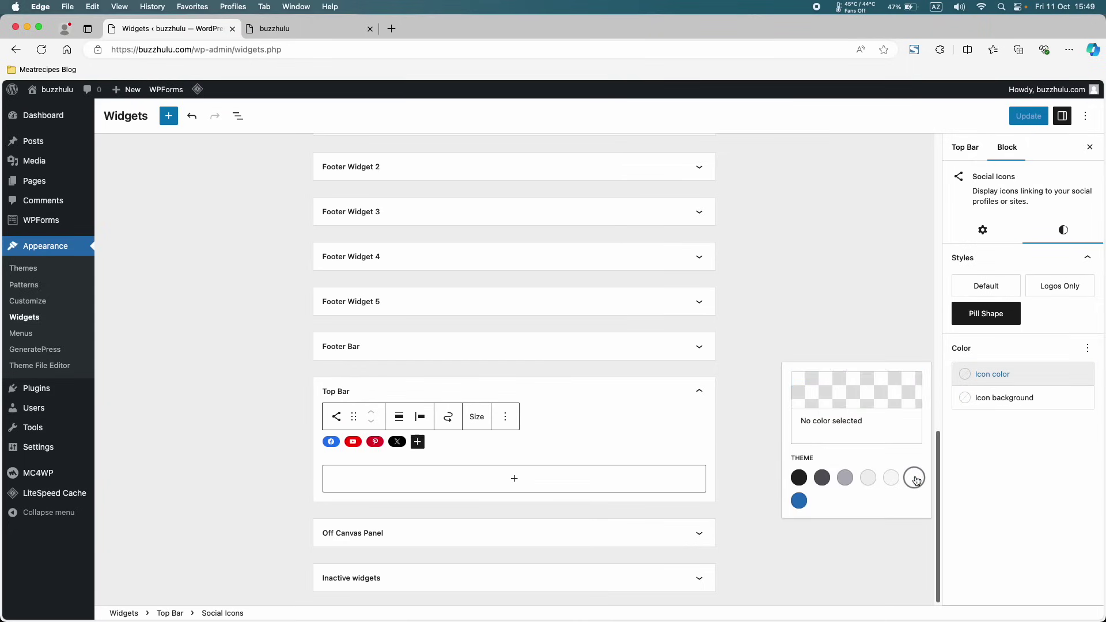
- Set the Social Icons block's icon background to the custom orange #ECAB31 and save the widgets
{"action": "left_click", "coordinate": [1011, 401]}
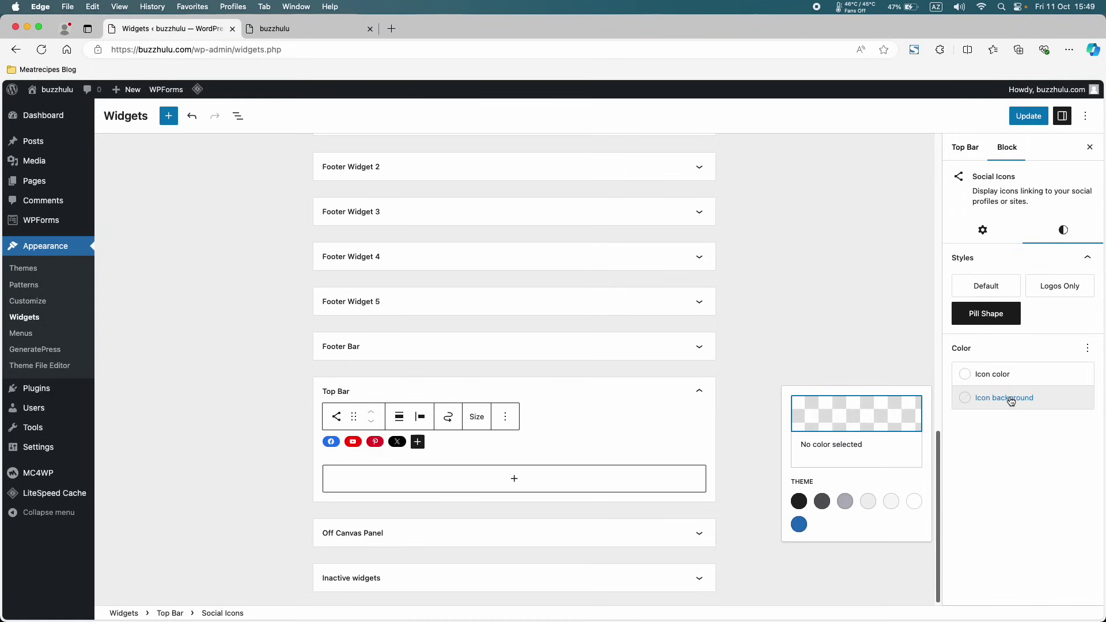
{"action": "left_click", "coordinate": [873, 424]}
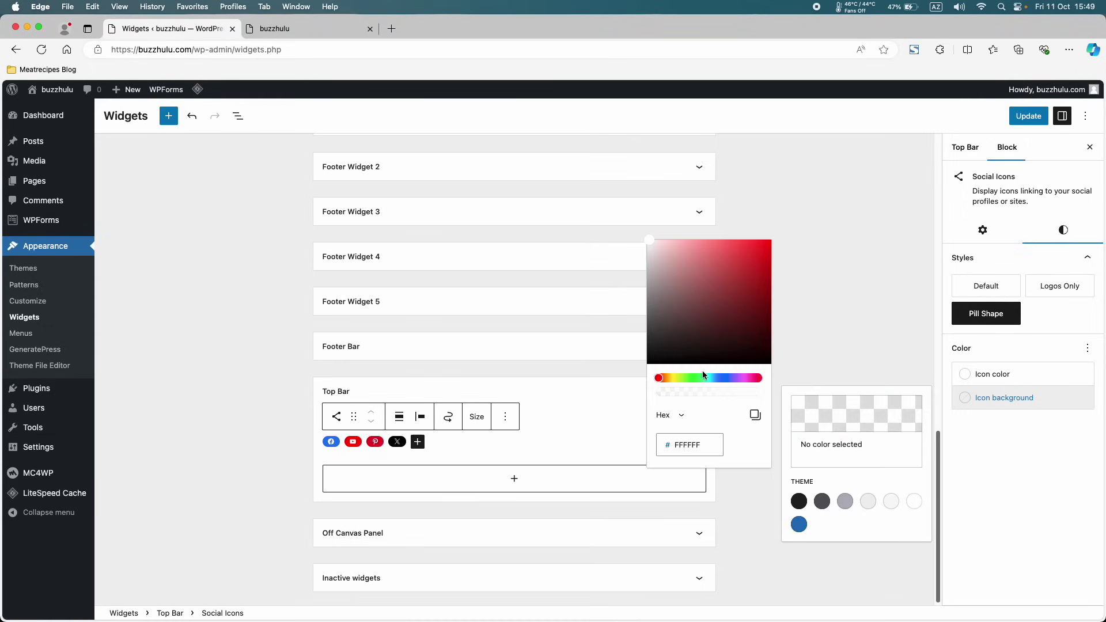
{"action": "left_click", "coordinate": [669, 378]}
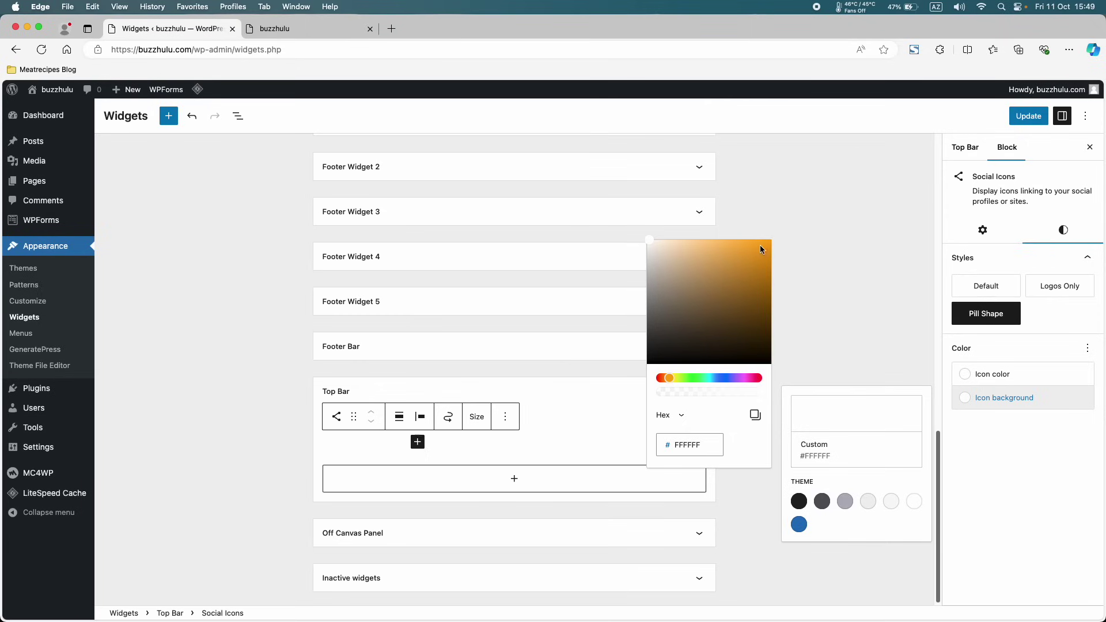
{"action": "left_click_drag", "start_coordinate": [759, 244], "coordinate": [745, 248]}
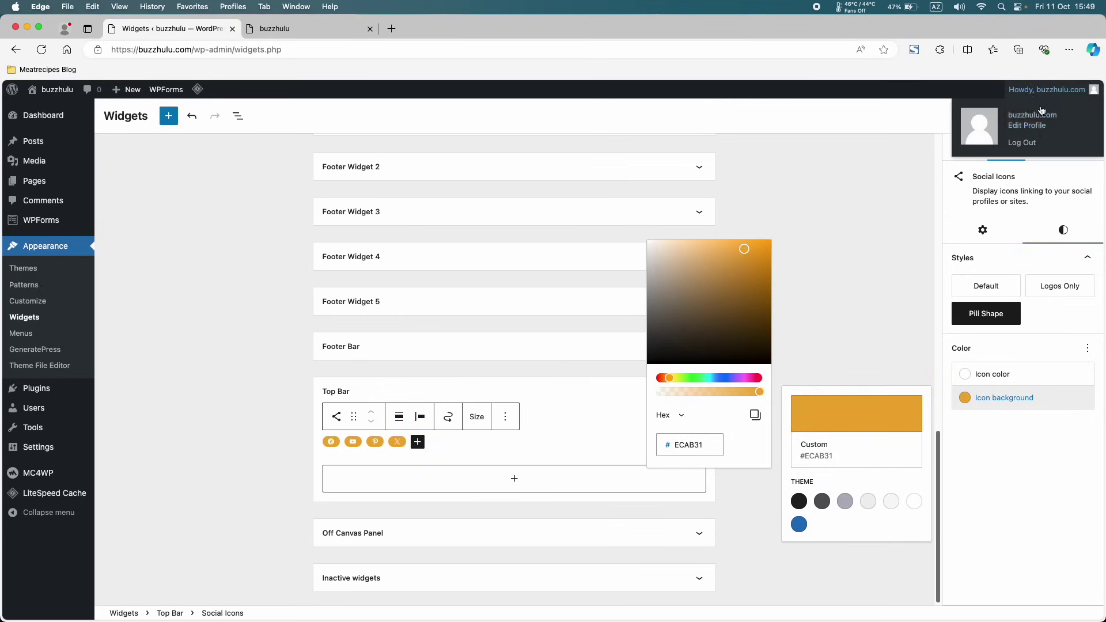
{"action": "left_click", "coordinate": [1033, 122]}
{"action": "left_click", "coordinate": [1028, 117]}
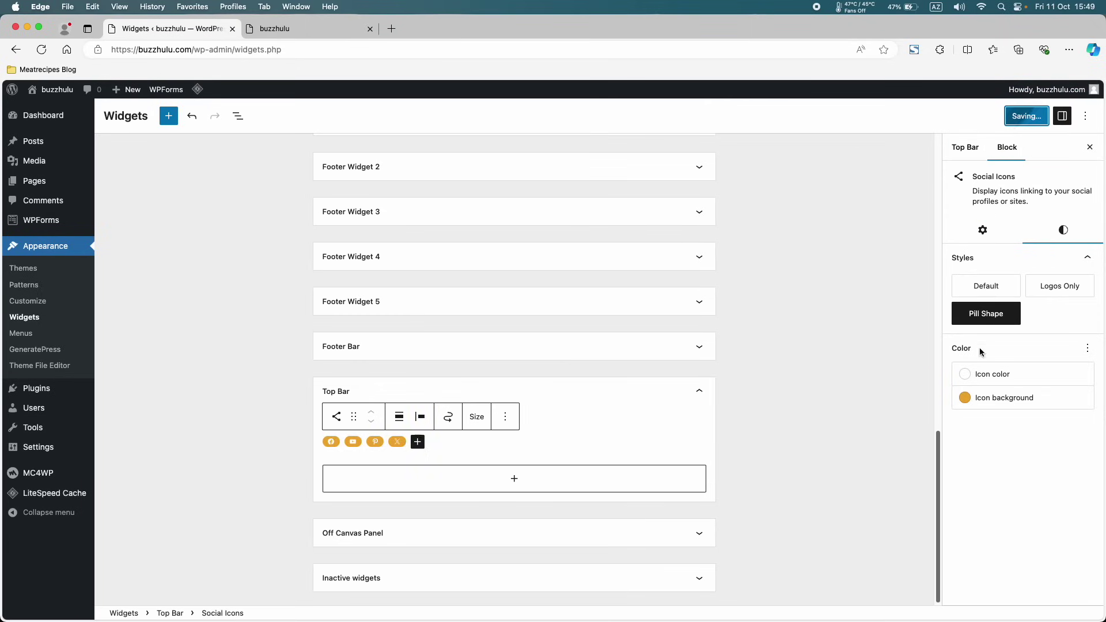
- Switch to the live homepage and purge all LiteSpeed caches to check the recolored icons
{"action": "left_click", "coordinate": [320, 29]}
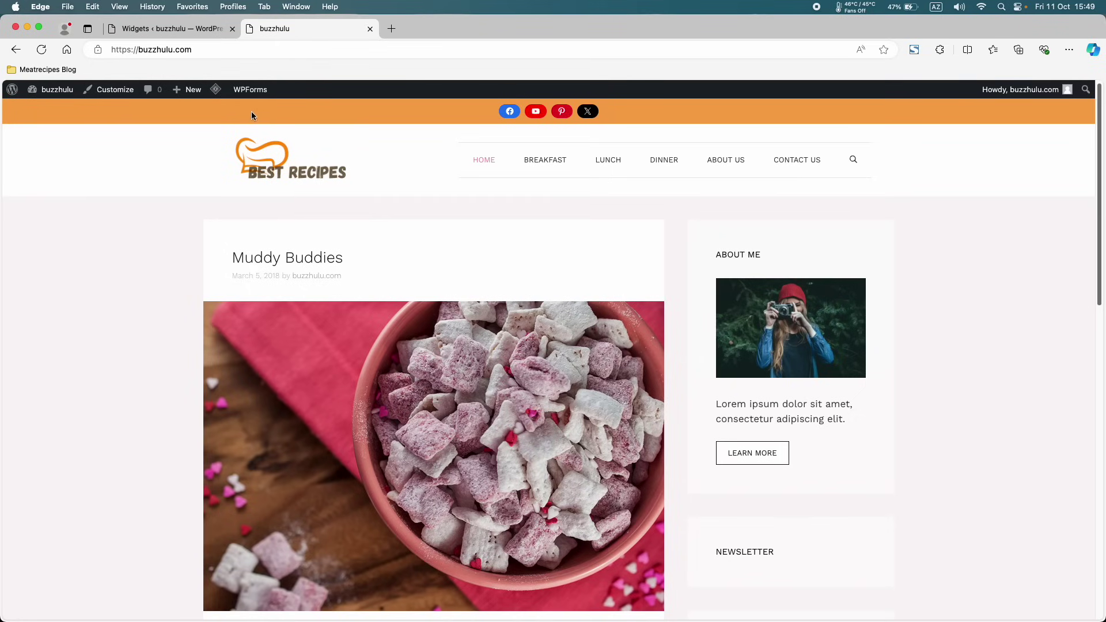
{"action": "mouse_move", "coordinate": [215, 89]}
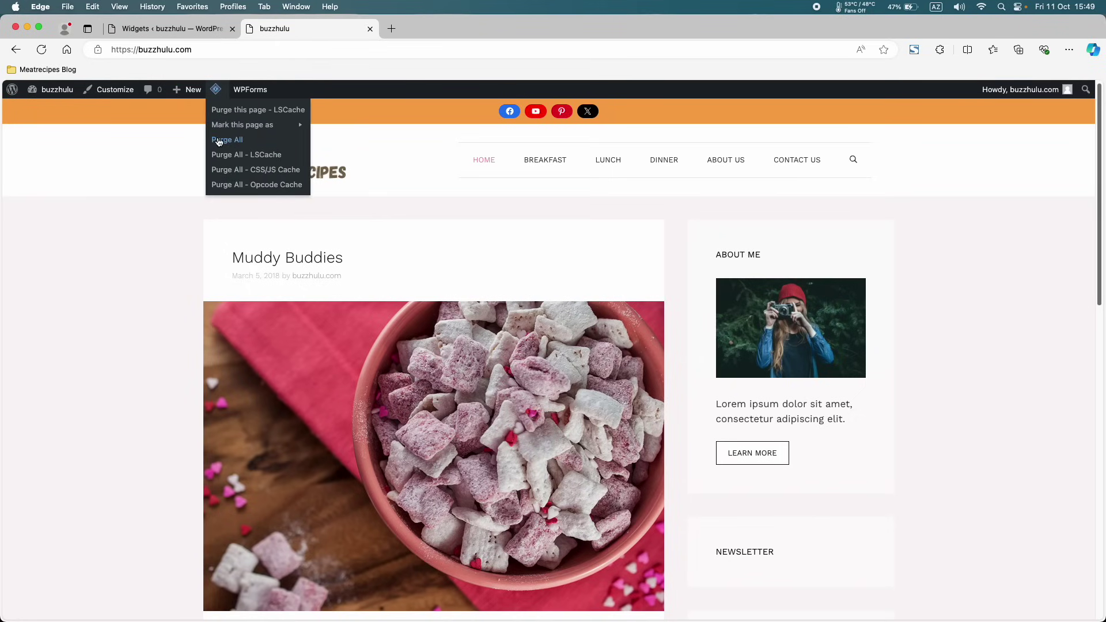
{"action": "left_click", "coordinate": [219, 140]}
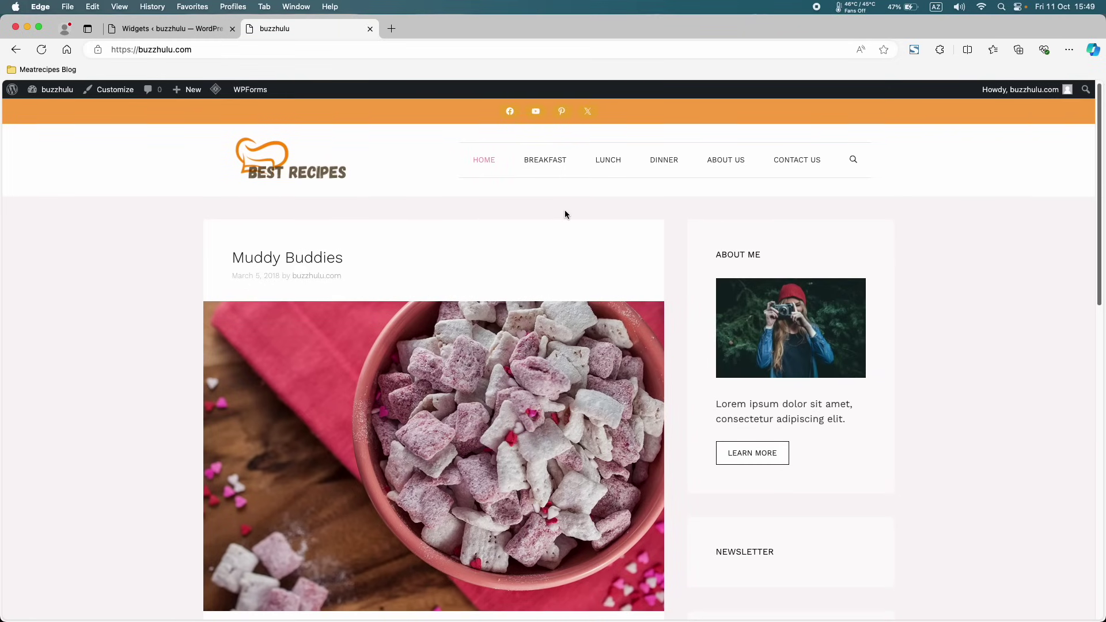
- Reset all colors of the Top Bar's Social Icons block and save the widgets
{"action": "left_click", "coordinate": [162, 32]}
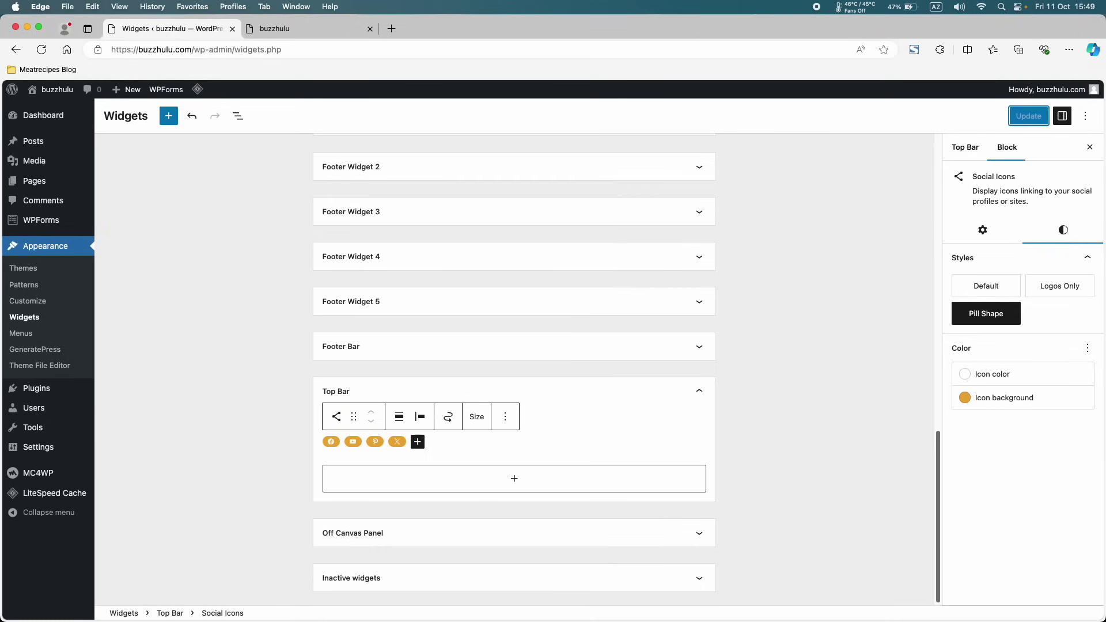
{"action": "left_click", "coordinate": [1087, 348]}
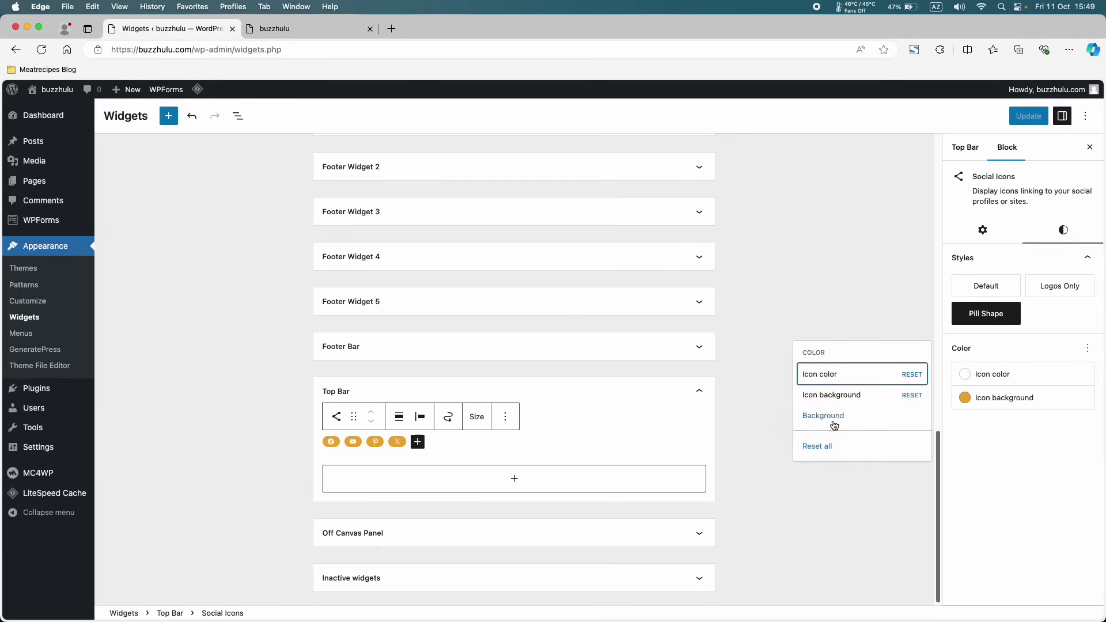
{"action": "left_click", "coordinate": [817, 447]}
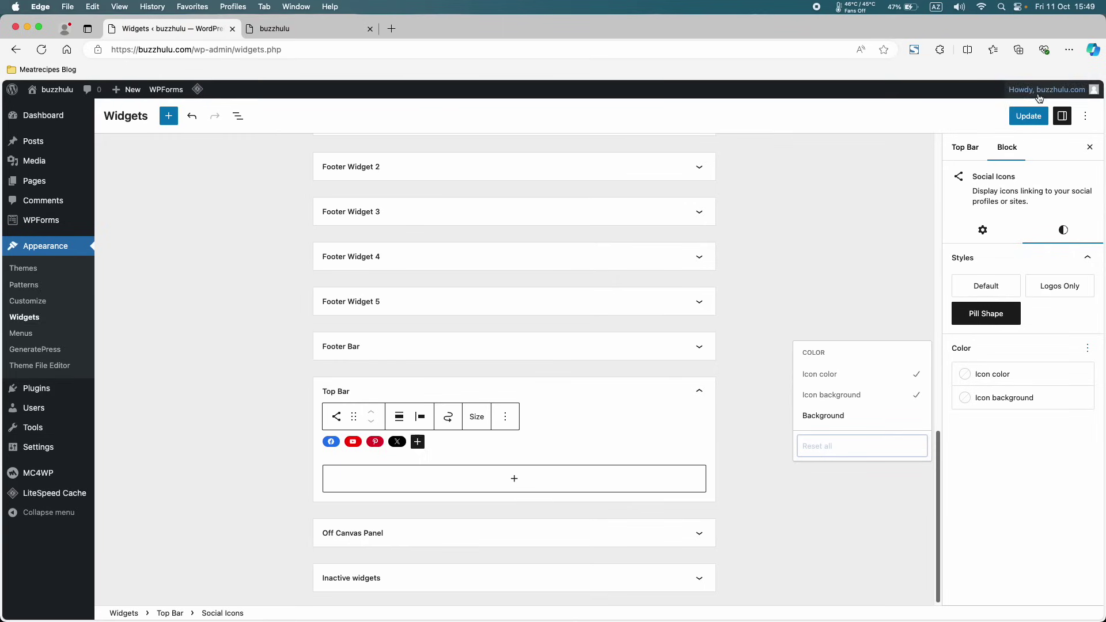
{"action": "left_click", "coordinate": [1034, 121]}
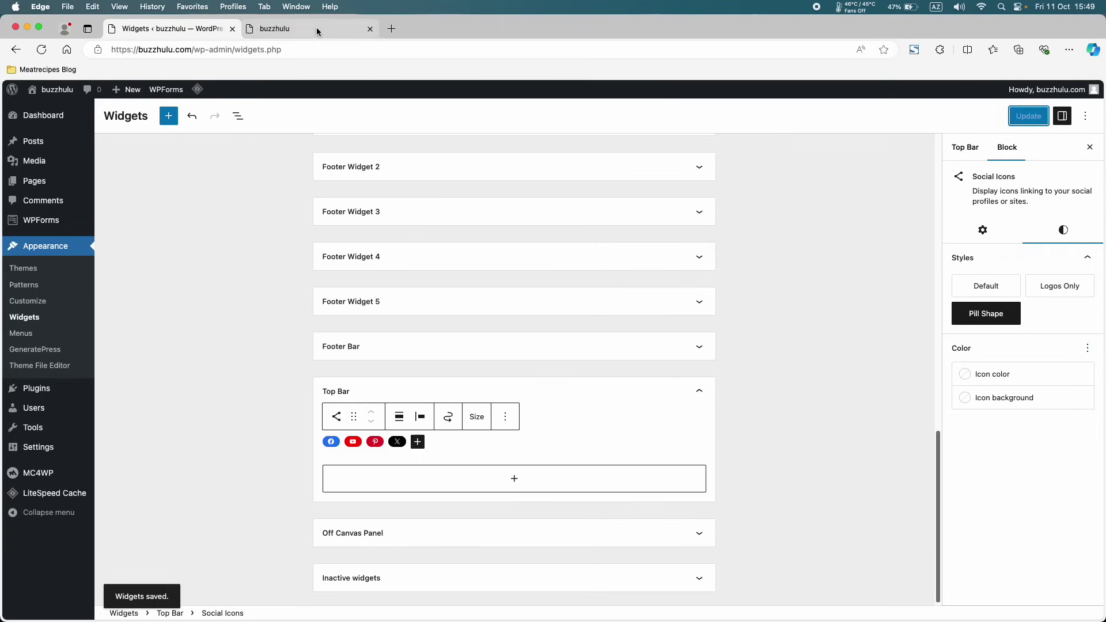
- Purge all LiteSpeed caches from the live homepage to check the icons with reset colors
{"action": "left_click", "coordinate": [316, 26]}
{"action": "mouse_move", "coordinate": [218, 101]}
{"action": "left_click", "coordinate": [228, 138]}
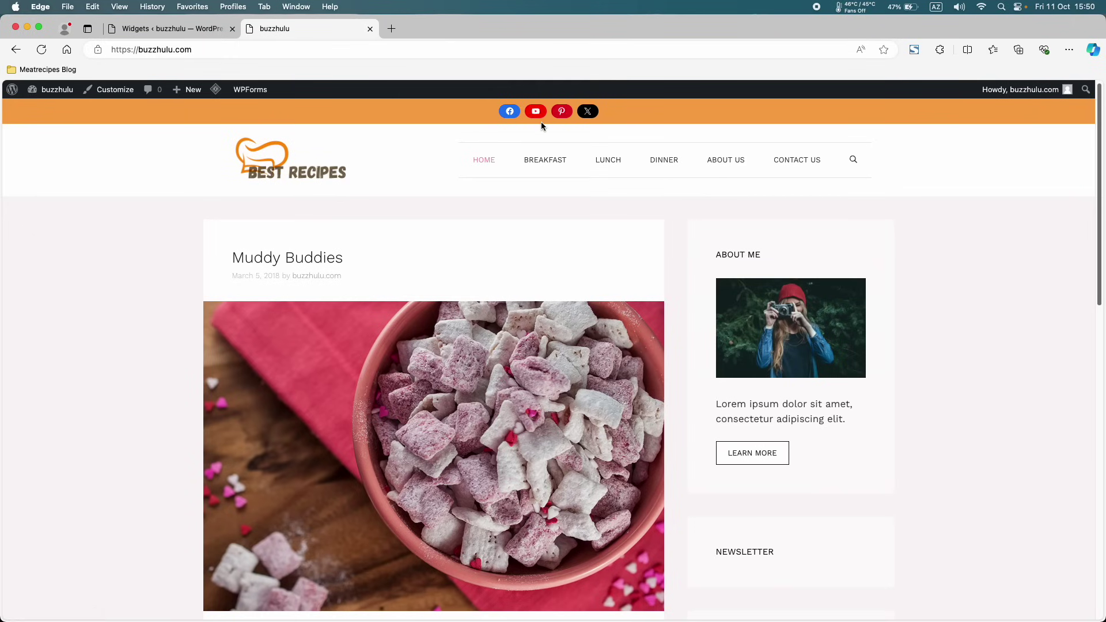
- Open the Customizer's Top Bar layout settings and set the top padding to 16
{"action": "left_click", "coordinate": [114, 91]}
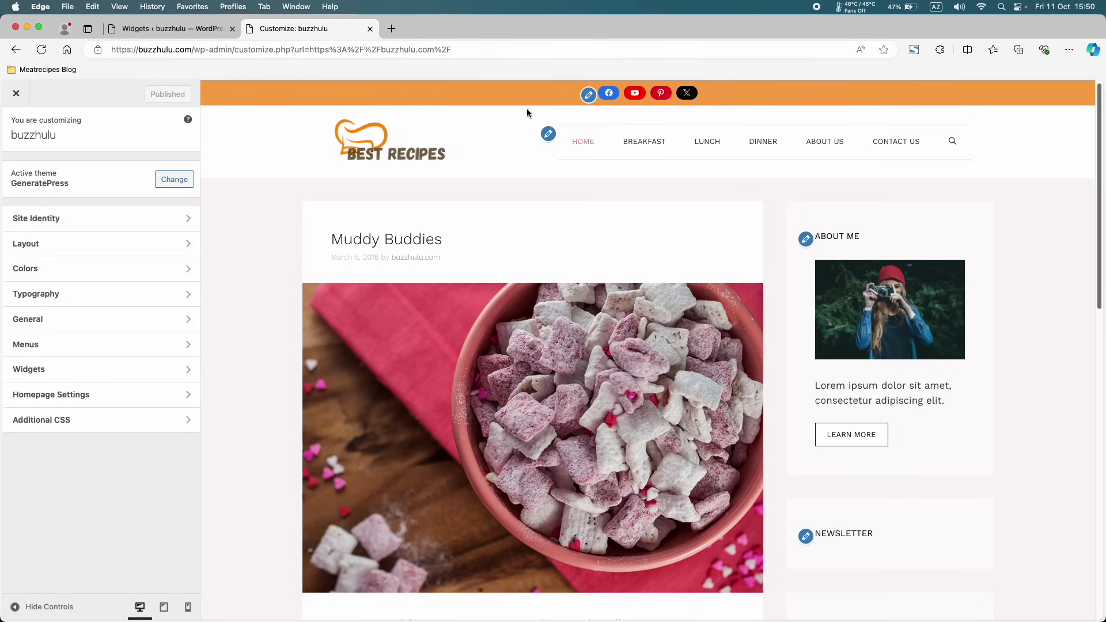
{"action": "left_click", "coordinate": [98, 245]}
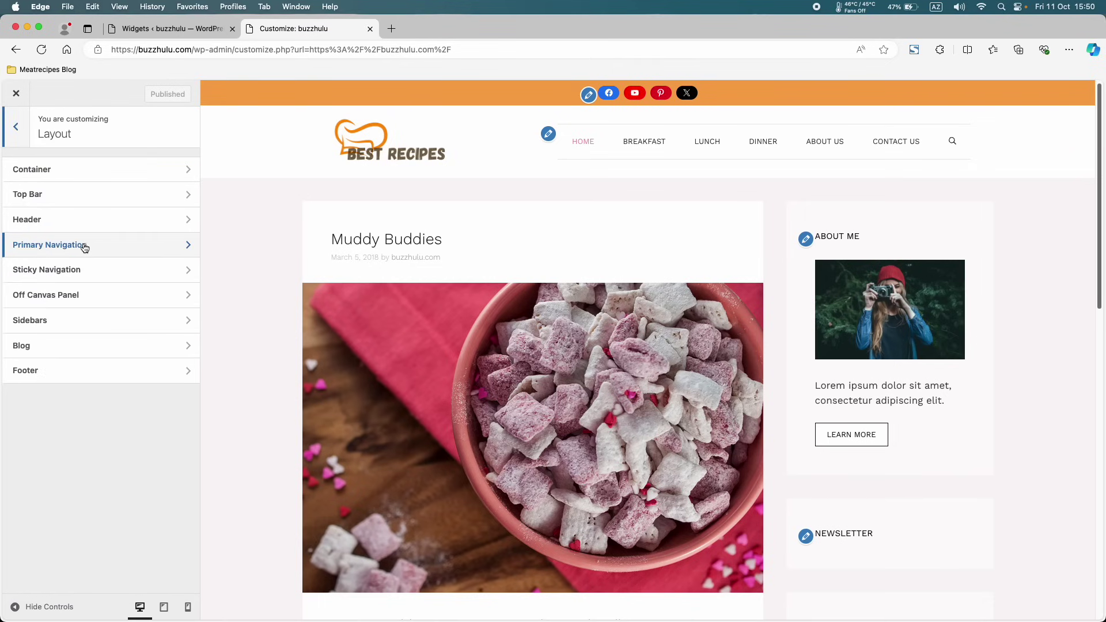
{"action": "left_click", "coordinate": [40, 194]}
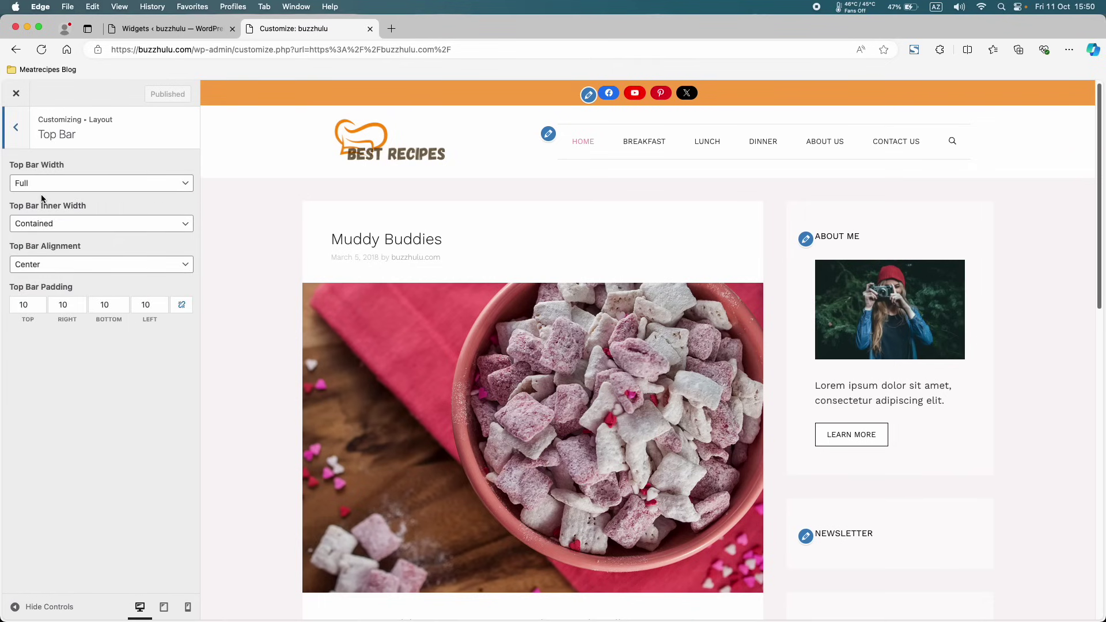
{"action": "left_click", "coordinate": [37, 302]}
{"action": "left_click", "coordinate": [38, 302]}
{"action": "left_click", "coordinate": [38, 302]}
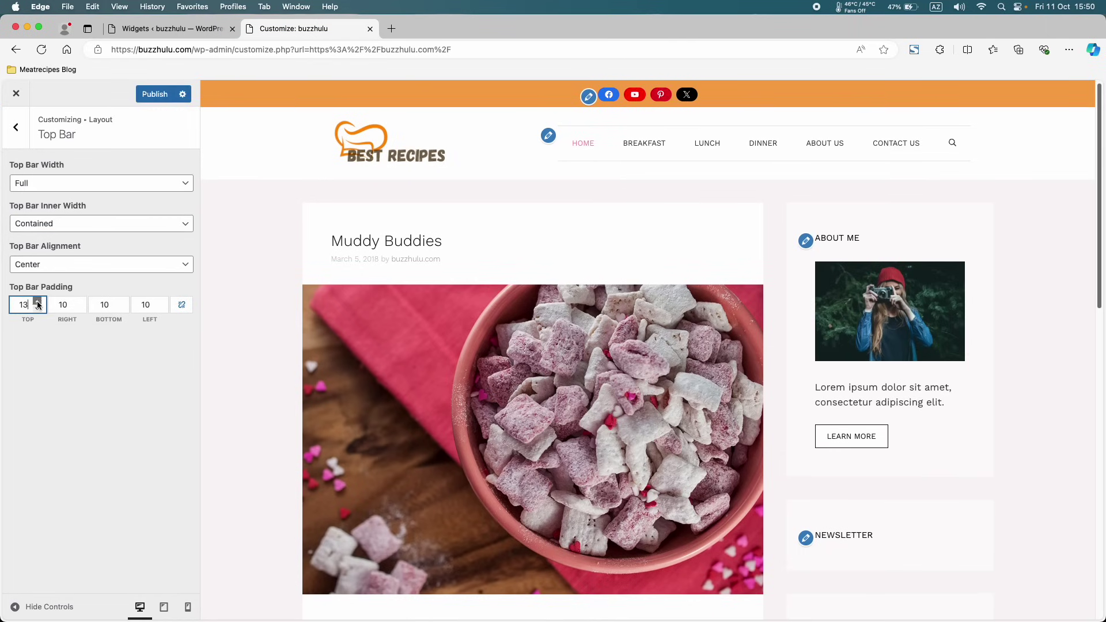
{"action": "left_click", "coordinate": [37, 303]}
{"action": "left_click", "coordinate": [38, 303]}
{"action": "left_click", "coordinate": [37, 302]}
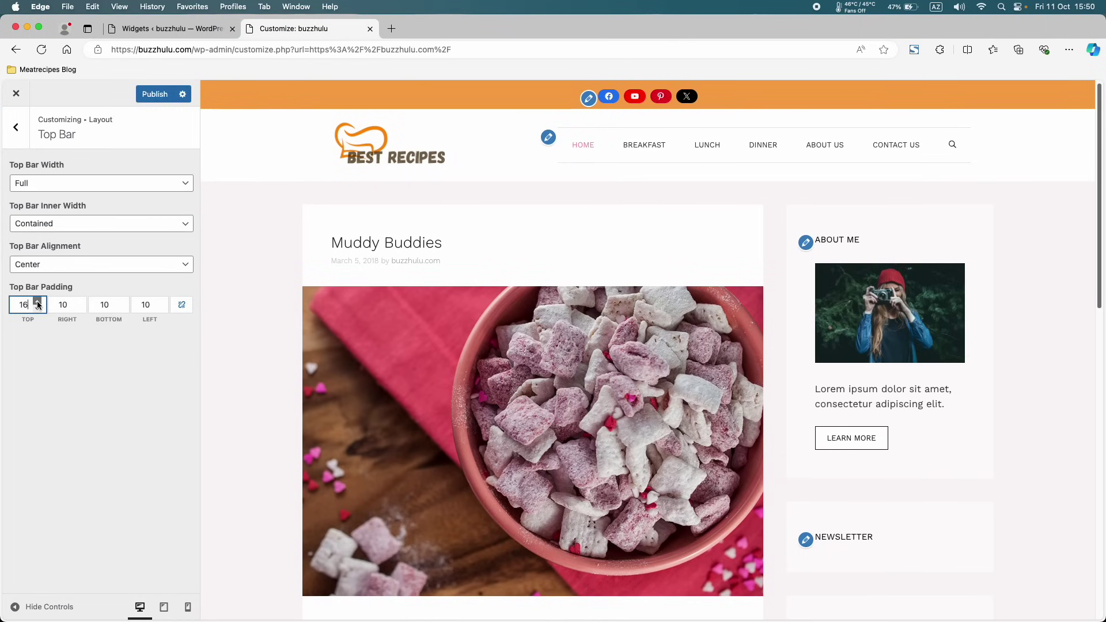
- Set the Top Bar's bottom padding to 16 and publish the customization
{"action": "left_click", "coordinate": [120, 302]}
{"action": "left_click", "coordinate": [120, 302]}
{"action": "left_click", "coordinate": [120, 303]}
{"action": "left_click", "coordinate": [120, 302]}
{"action": "left_click", "coordinate": [120, 302]}
{"action": "left_click", "coordinate": [121, 303]}
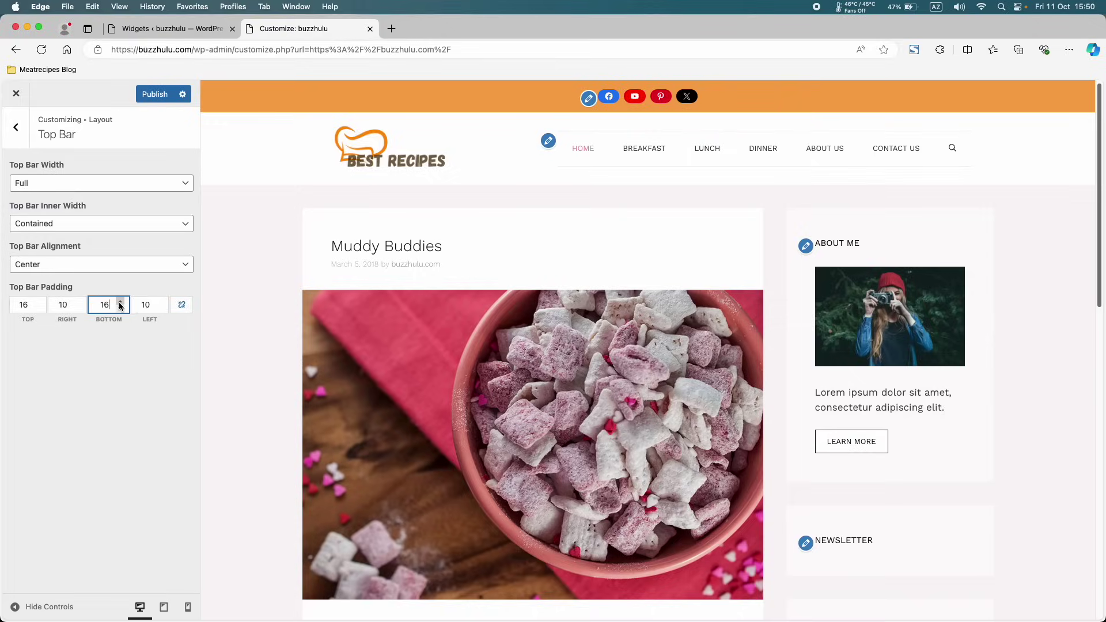
{"action": "left_click", "coordinate": [155, 94]}
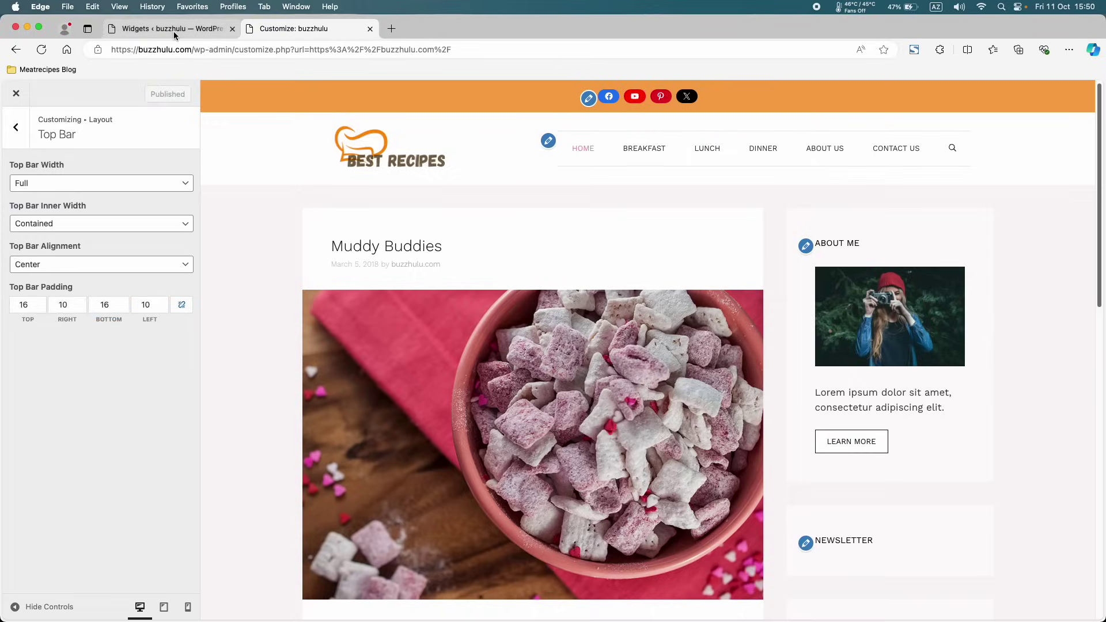
- Open the live site from the Widgets admin page and purge all LiteSpeed caches
{"action": "left_click", "coordinate": [174, 31]}
{"action": "mouse_move", "coordinate": [35, 92]}
{"action": "left_click", "coordinate": [45, 115]}
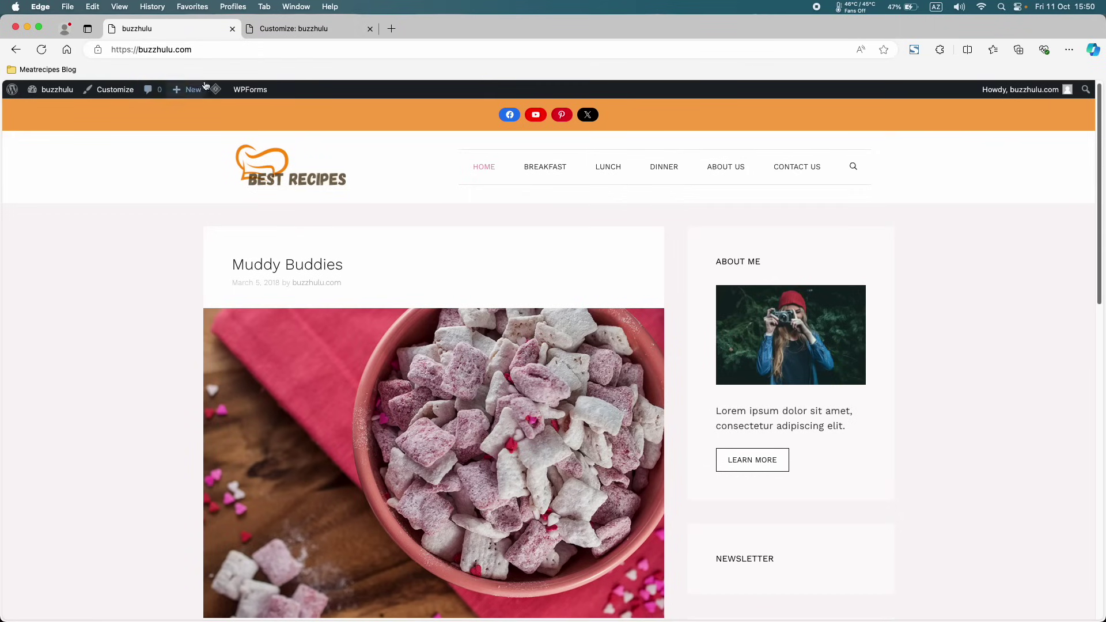
{"action": "mouse_move", "coordinate": [216, 90]}
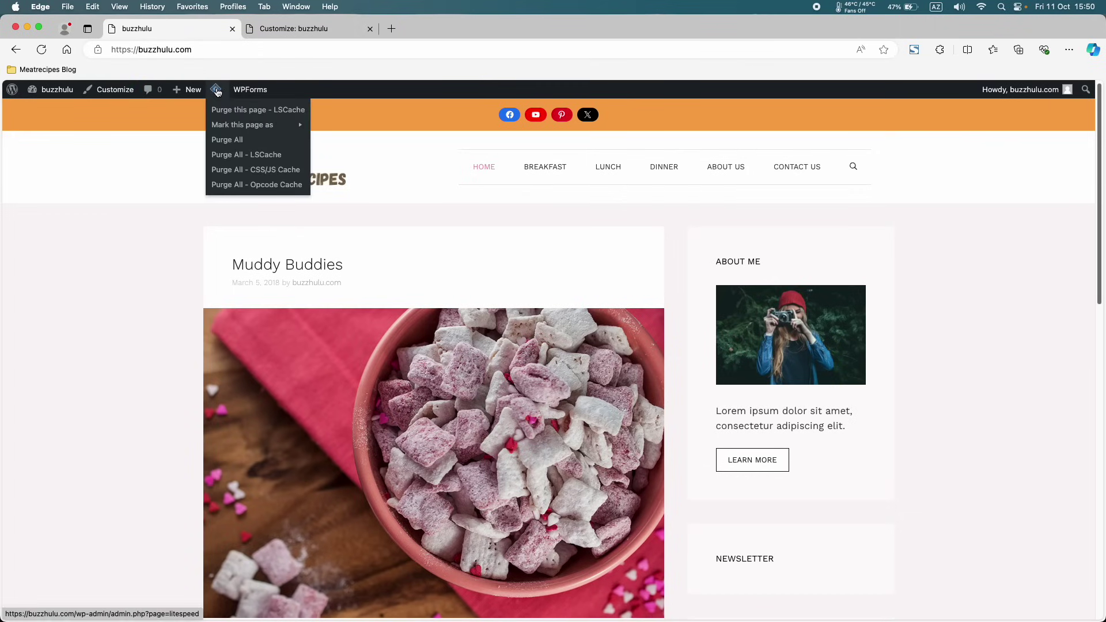
{"action": "left_click", "coordinate": [224, 141]}
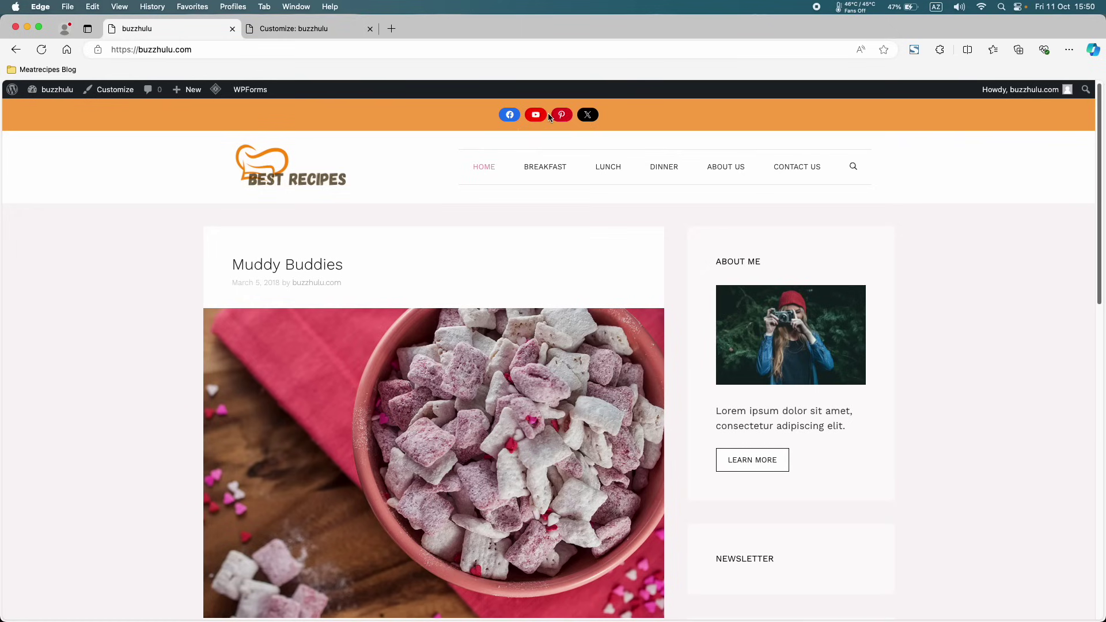
- Return to the Customizer and set the Top Bar Alignment to Left
{"action": "left_click", "coordinate": [312, 32]}
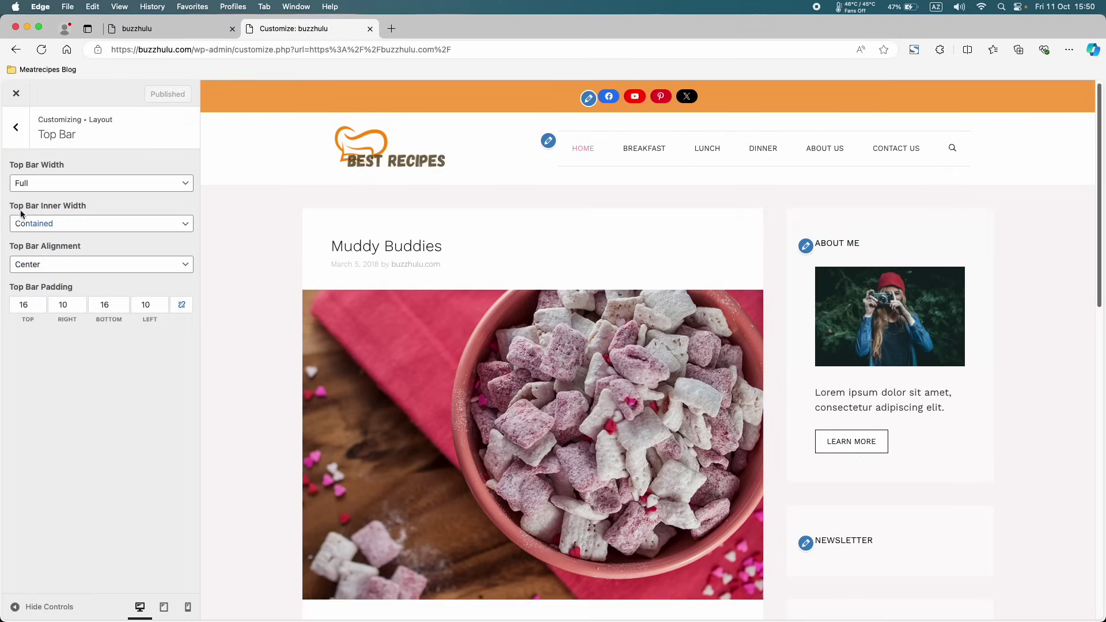
{"action": "left_click", "coordinate": [72, 263]}
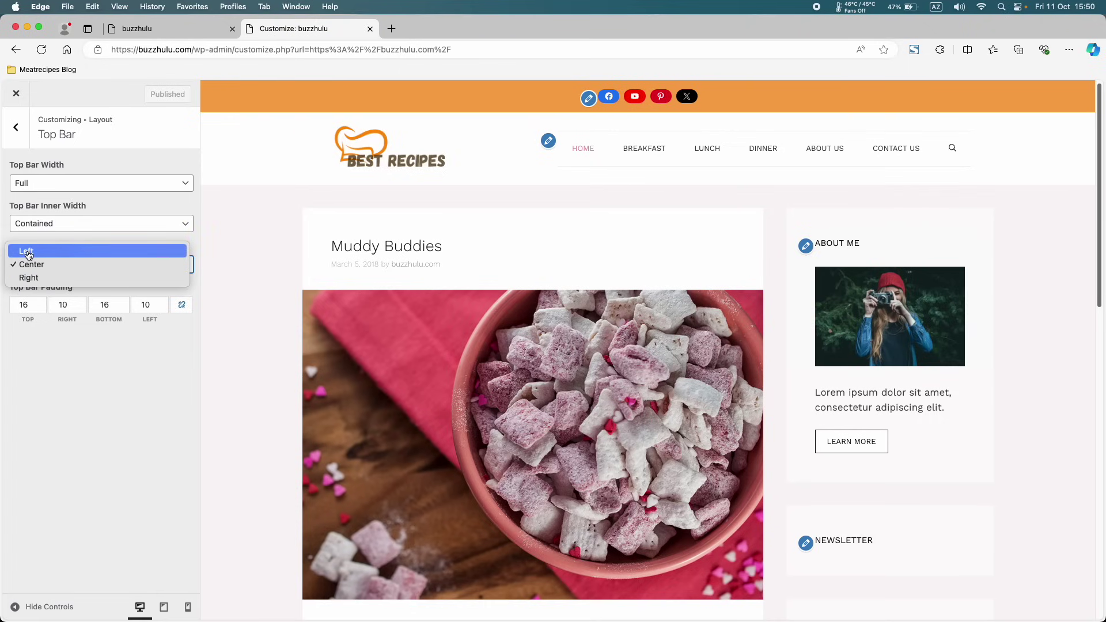
{"action": "left_click", "coordinate": [27, 252]}
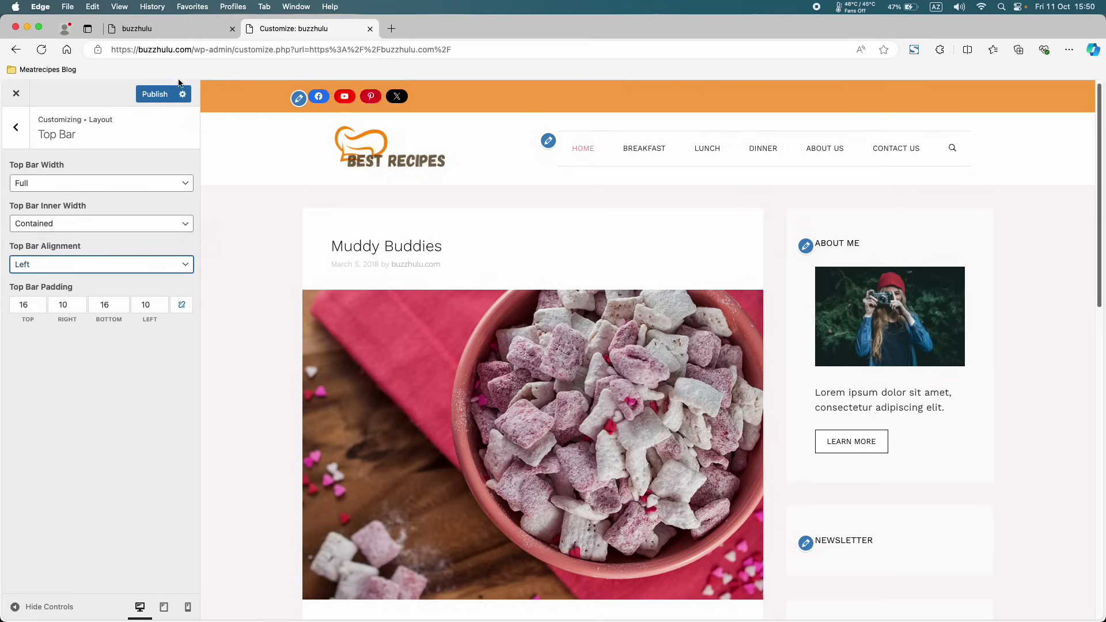
- Try the Right option for the Top Bar Alignment, and set it back to Left
{"action": "left_click", "coordinate": [43, 263]}
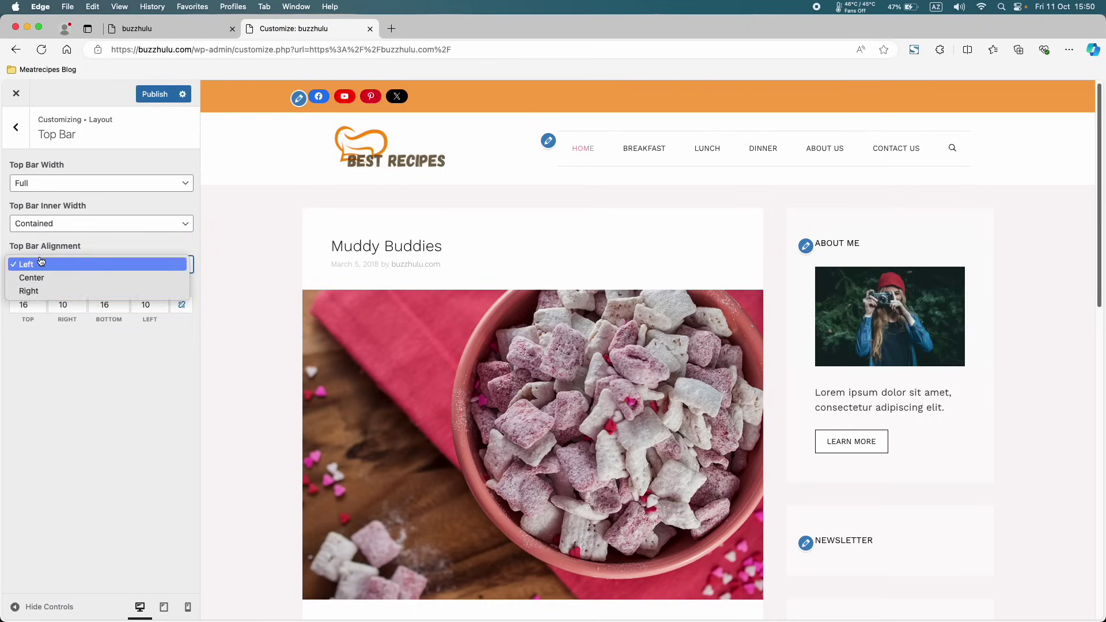
{"action": "left_click", "coordinate": [46, 291]}
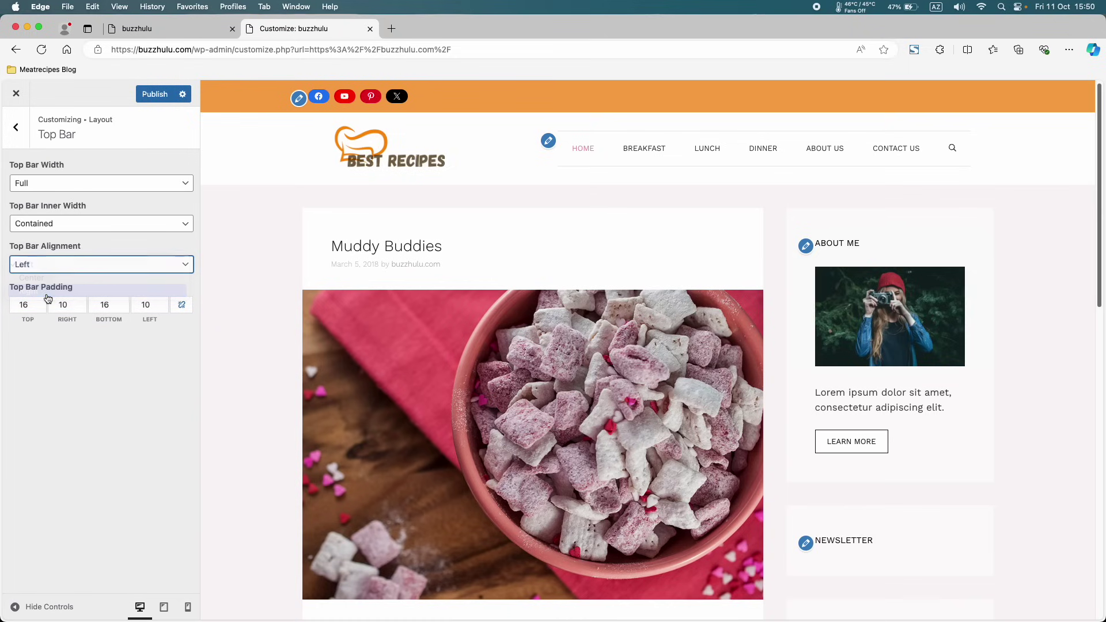
{"action": "left_click", "coordinate": [69, 262]}
{"action": "left_click", "coordinate": [27, 238]}
- Publish the left-aligned top bar and purge all LiteSpeed caches from the live homepage
{"action": "left_click", "coordinate": [154, 94]}
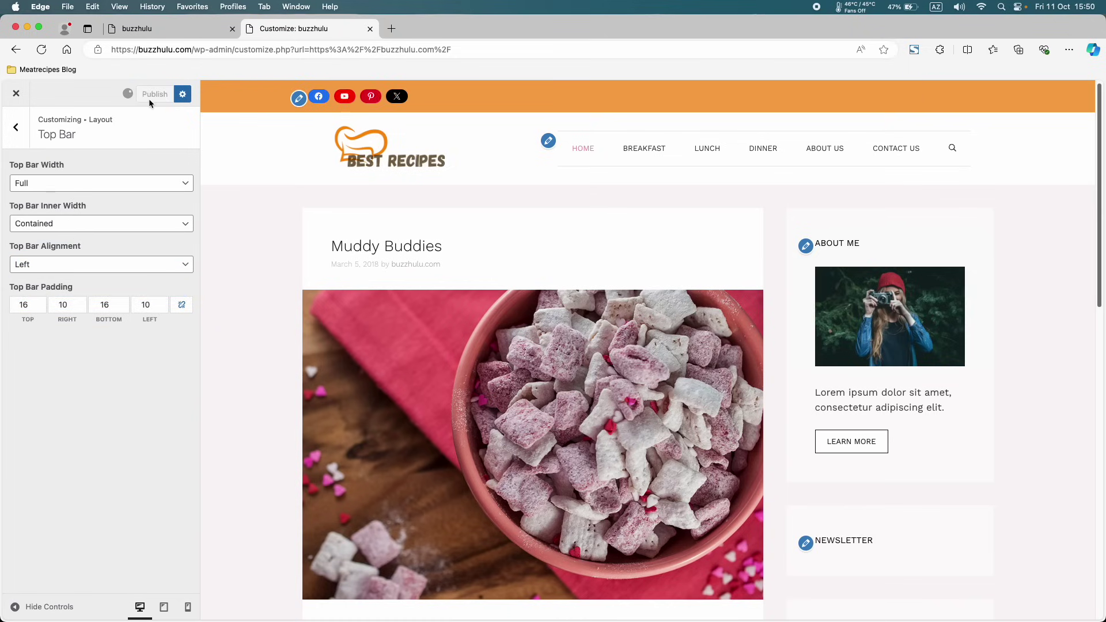
{"action": "left_click", "coordinate": [182, 32]}
{"action": "mouse_move", "coordinate": [215, 90]}
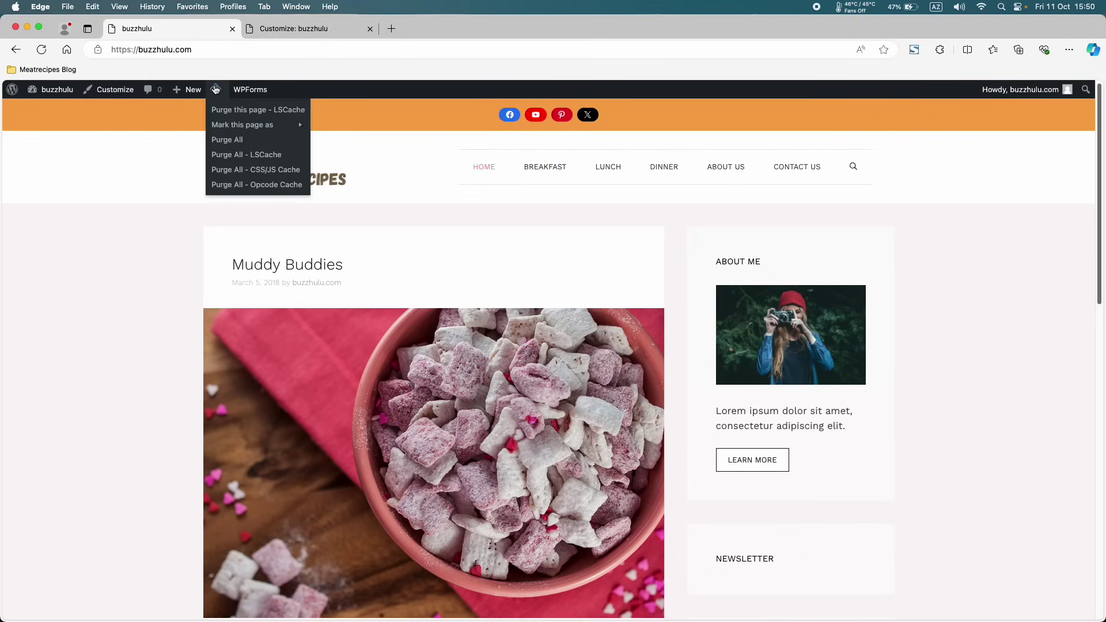
{"action": "left_click", "coordinate": [236, 144]}
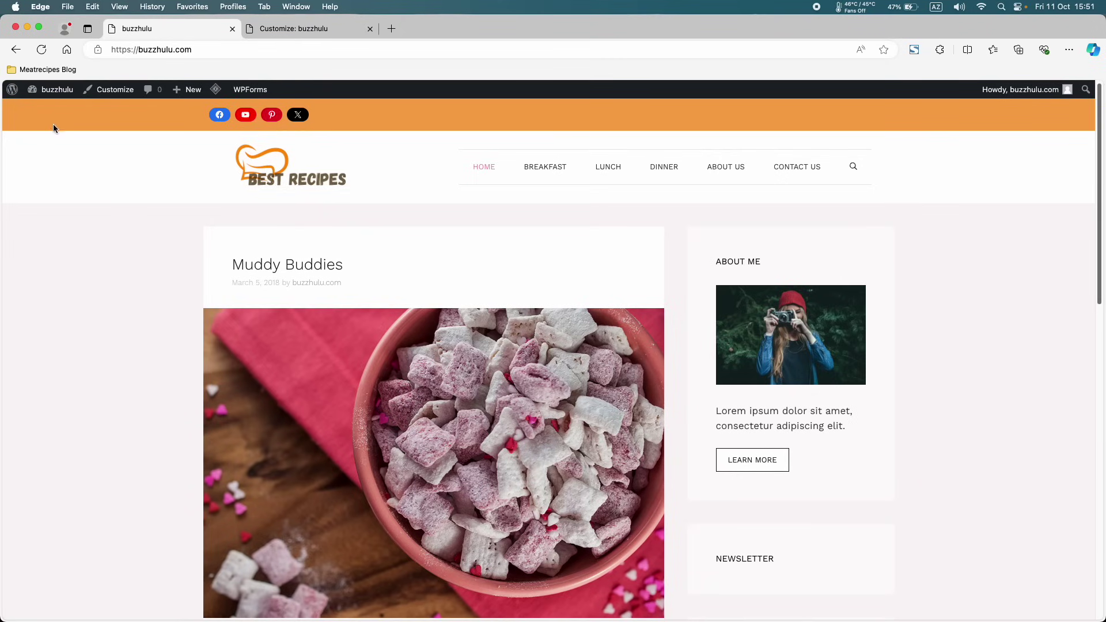
- Open the site's Widgets screen, collapse the Right Sidebar area and expand the Top Bar area
{"action": "mouse_move", "coordinate": [61, 101]}
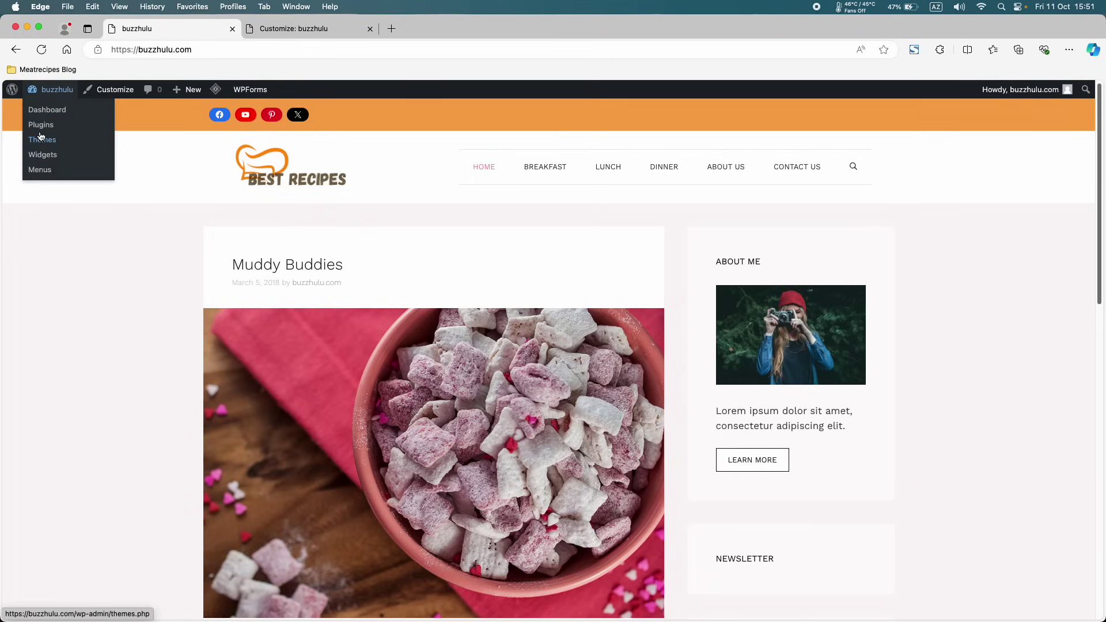
{"action": "left_click", "coordinate": [45, 159]}
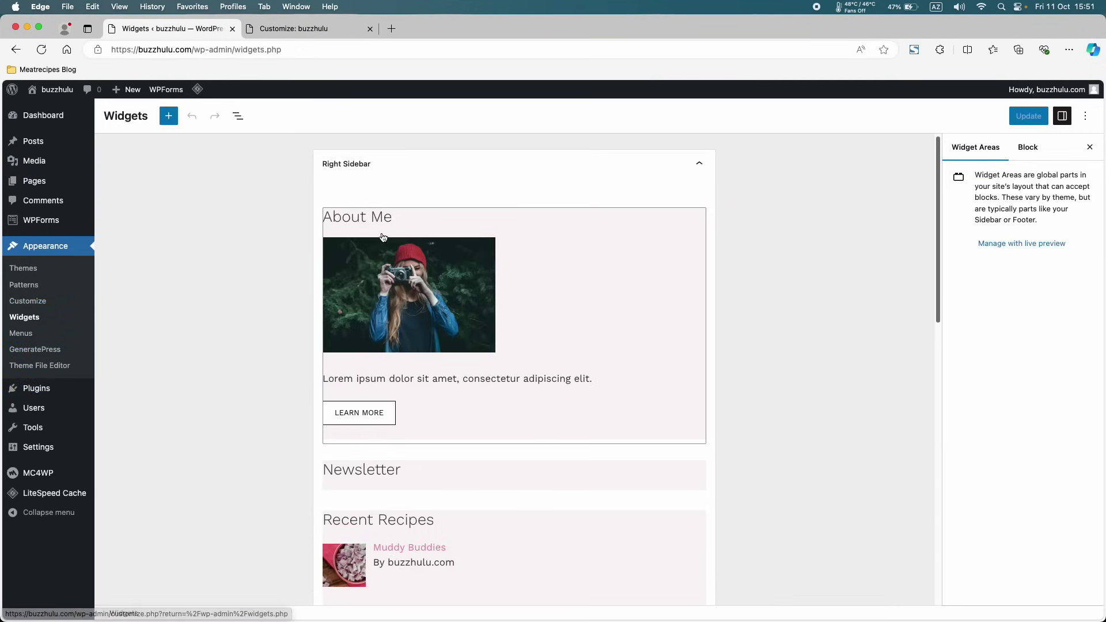
{"action": "left_click", "coordinate": [425, 163]}
{"action": "scroll", "coordinate": [424, 163], "scroll_direction": "down", "scroll_amount": 3}
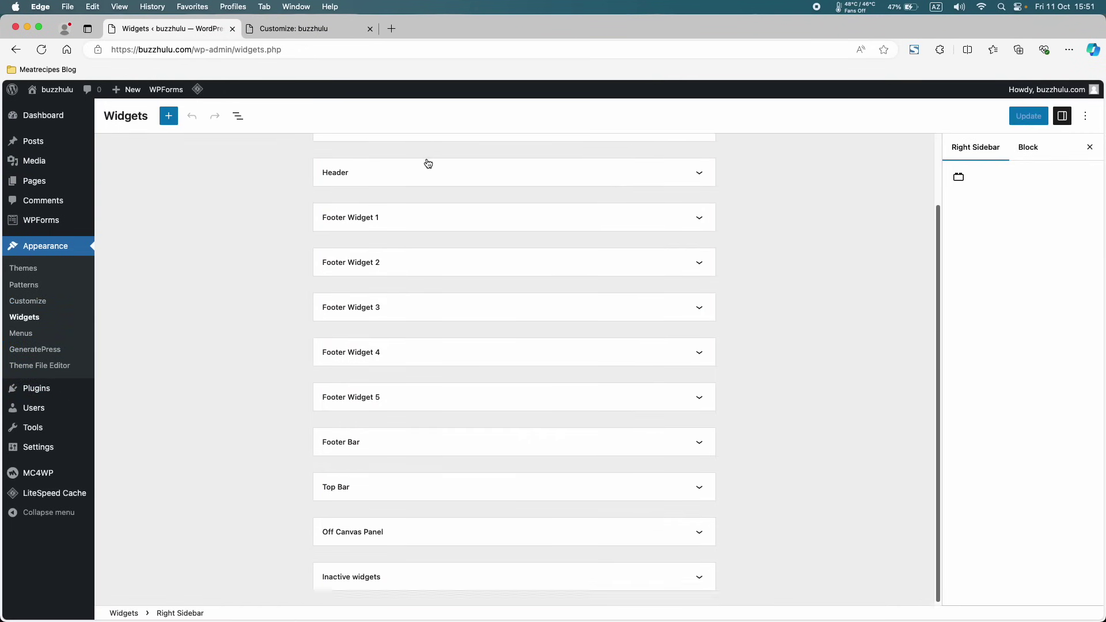
{"action": "left_click", "coordinate": [368, 481]}
{"action": "scroll", "coordinate": [367, 483], "scroll_direction": "down", "scroll_amount": 2}
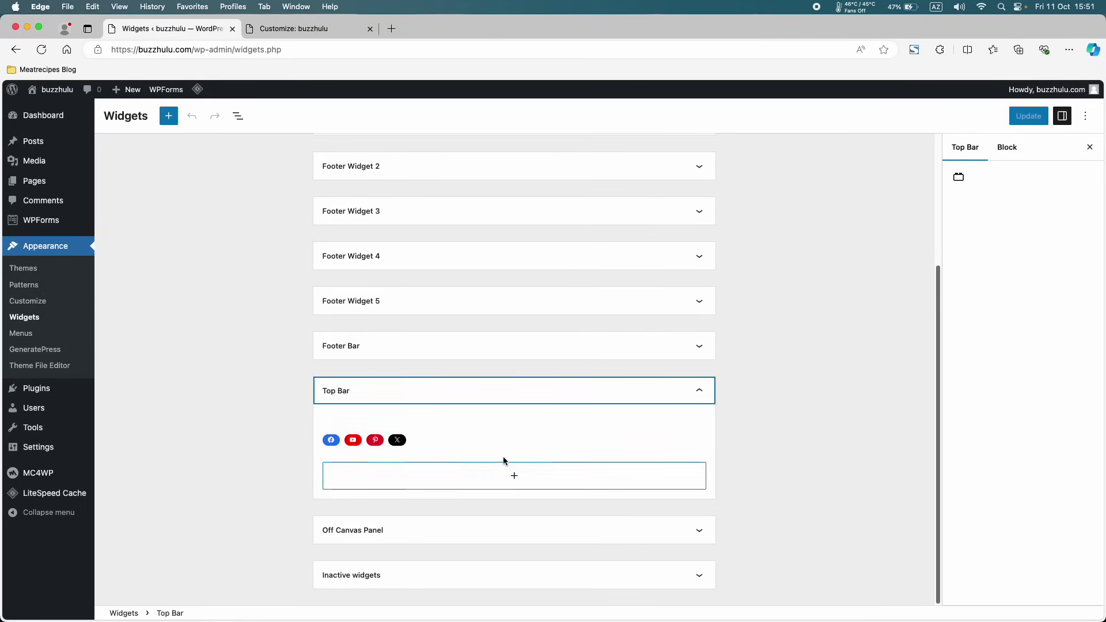
- Add a Search block below the social icons in the Top Bar area and save the widgets
{"action": "left_click", "coordinate": [512, 480]}
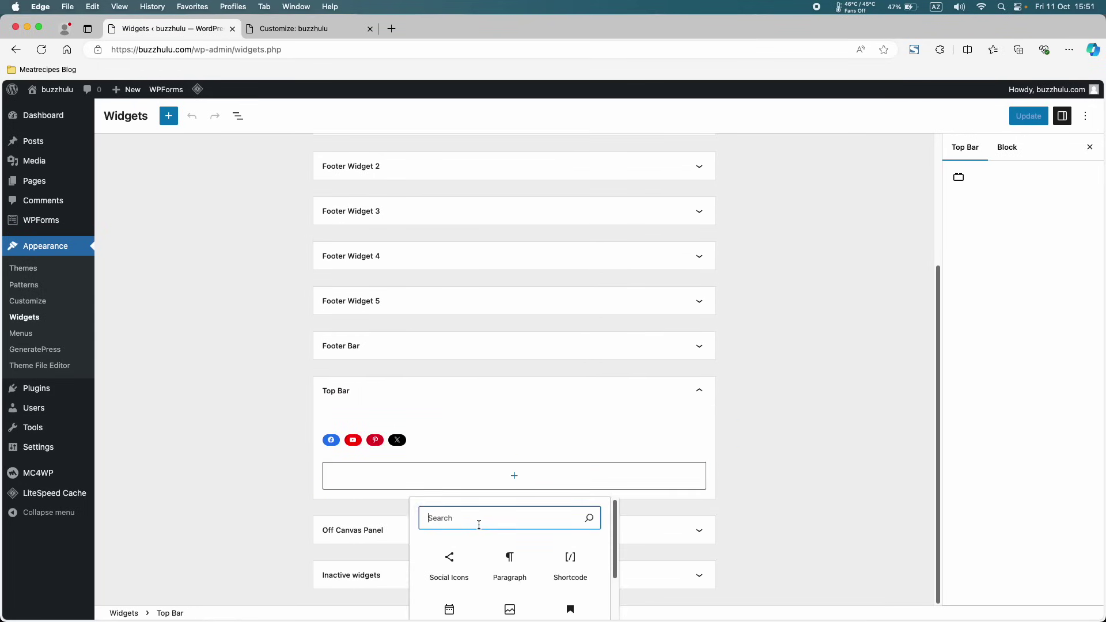
{"action": "type", "text": "sea"}
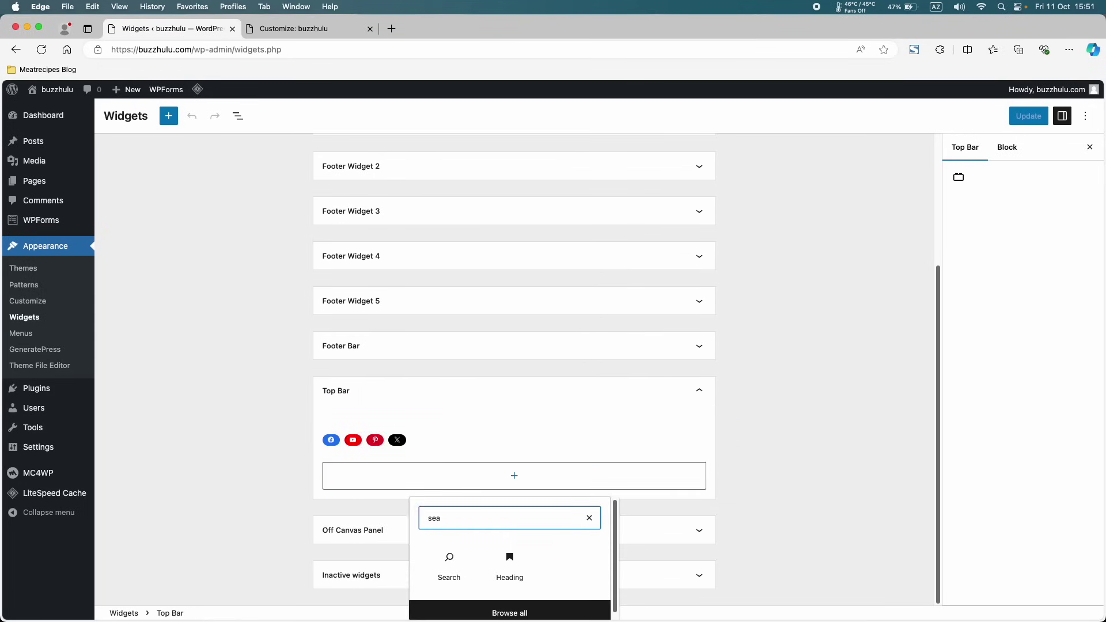
{"action": "left_click", "coordinate": [448, 563]}
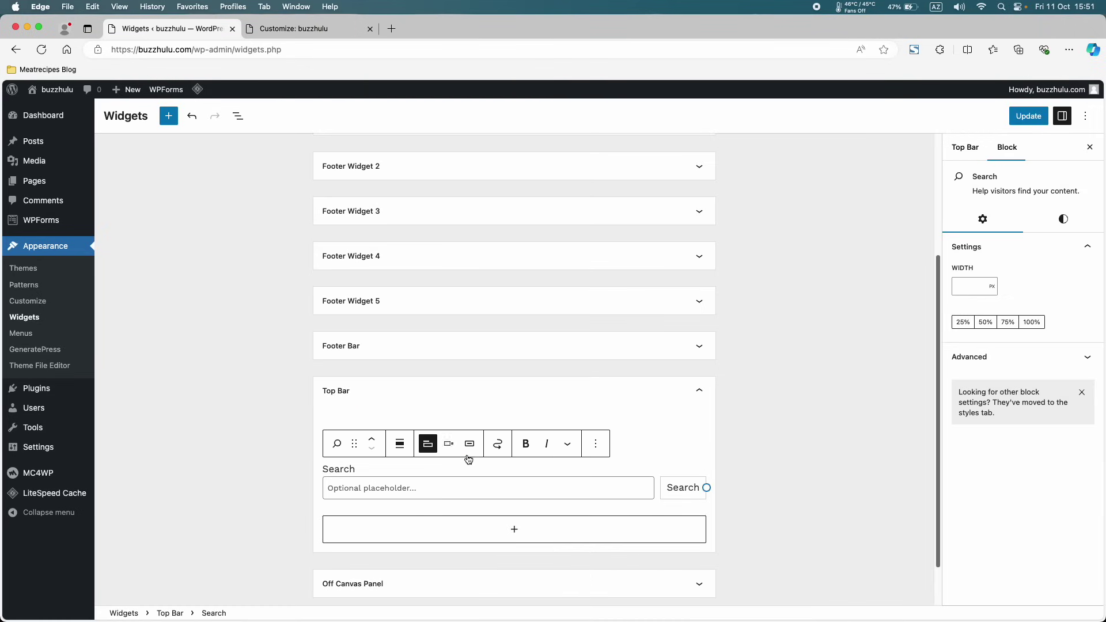
{"action": "scroll", "coordinate": [488, 482], "scroll_direction": "down", "scroll_amount": 1}
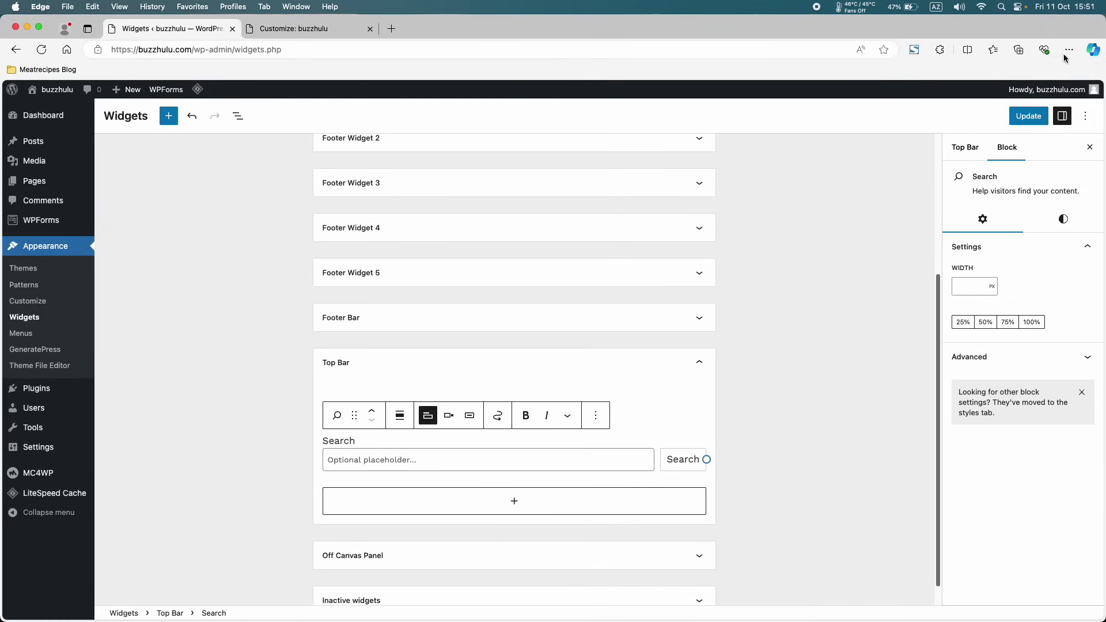
{"action": "left_click", "coordinate": [1030, 117]}
- Close the Customizer and purge all LiteSpeed caches from the live homepage to check the new Search block
{"action": "left_click", "coordinate": [290, 30]}
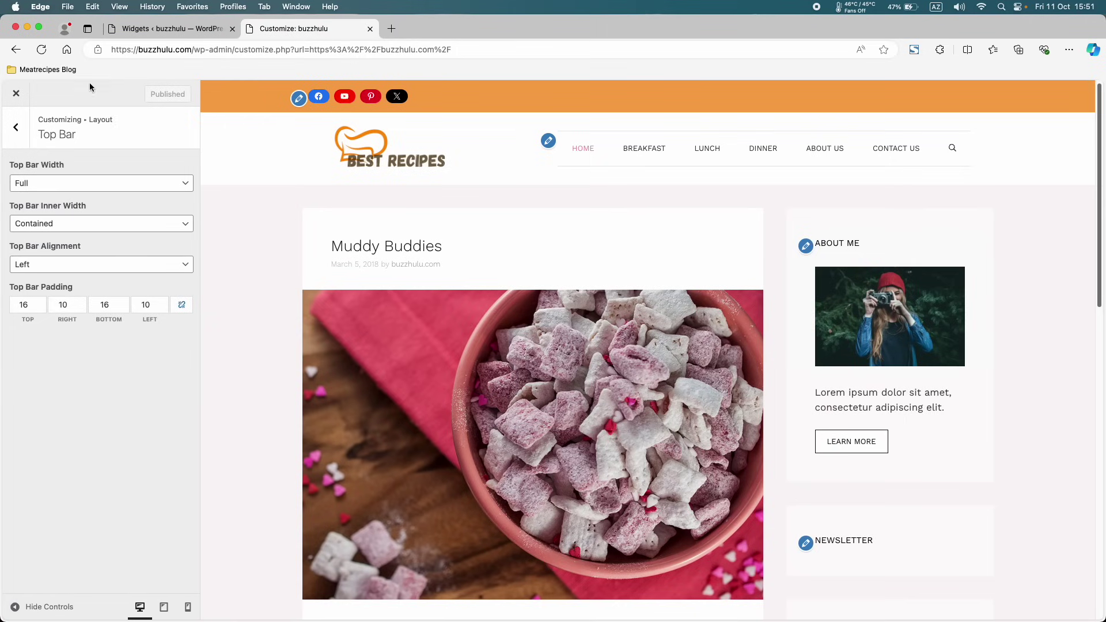
{"action": "left_click", "coordinate": [17, 93]}
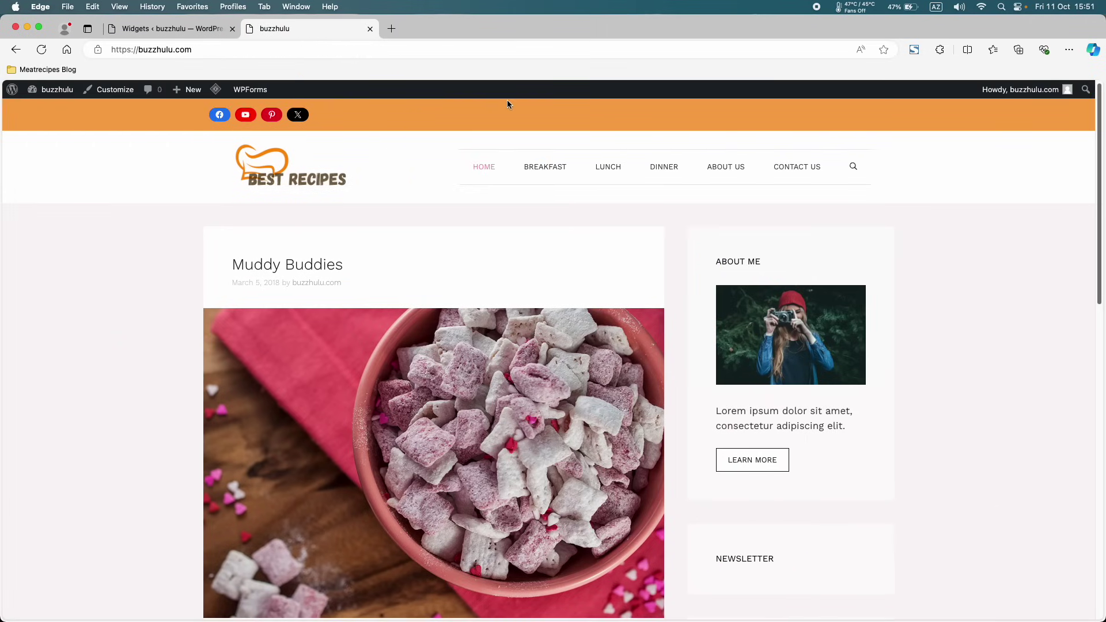
{"action": "mouse_move", "coordinate": [213, 99]}
{"action": "left_click", "coordinate": [216, 144]}
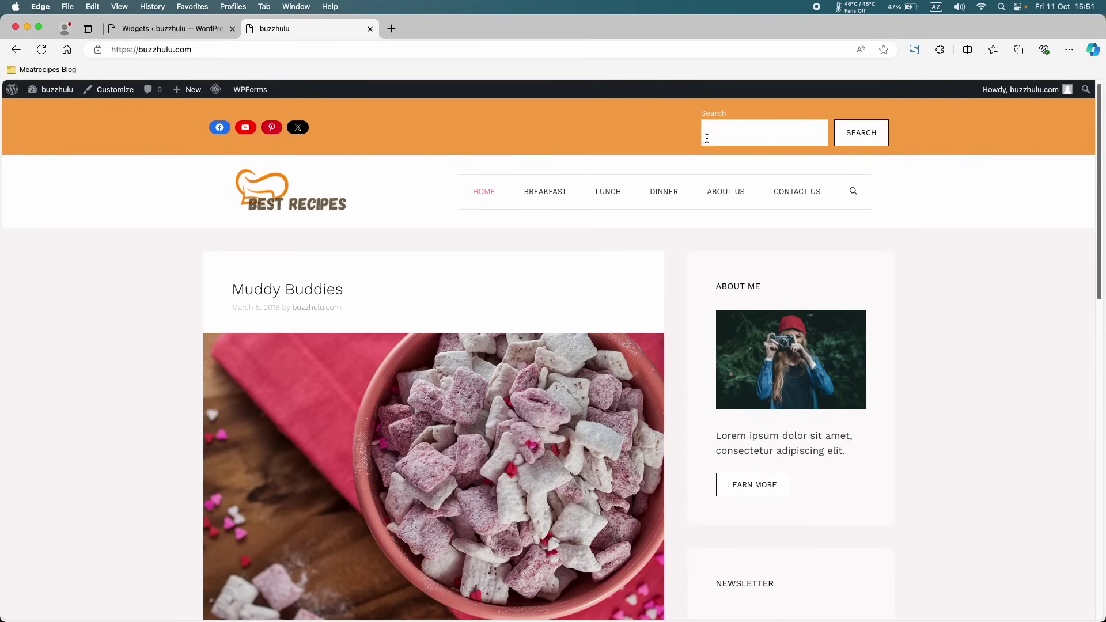
- Set the Top Bar's Search block to Button only, hide its label and save the widgets
{"action": "left_click", "coordinate": [210, 29]}
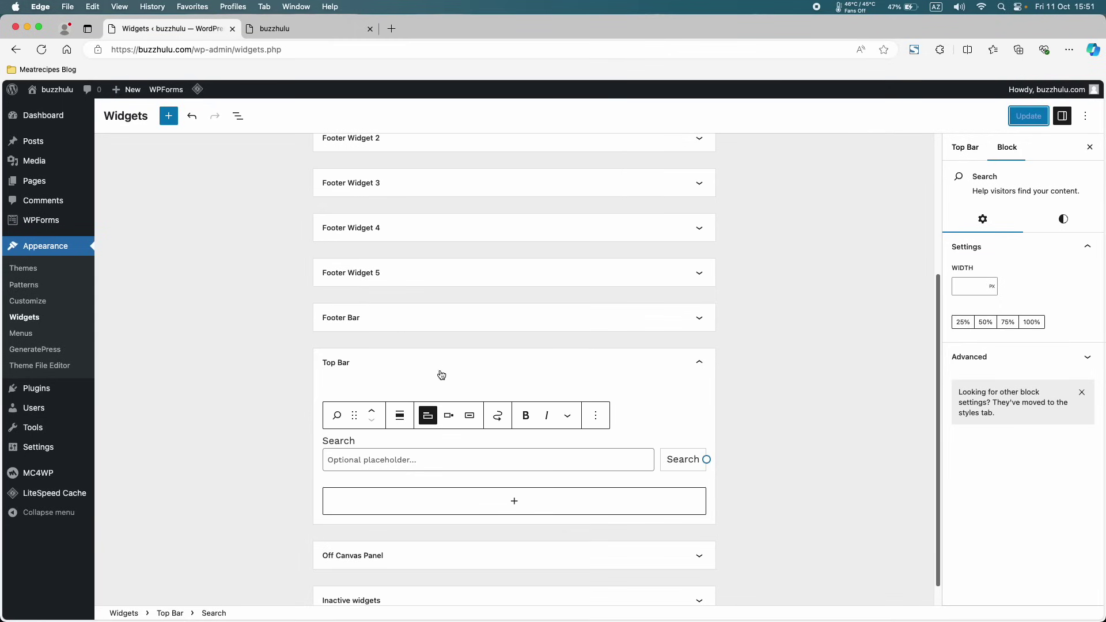
{"action": "left_click", "coordinate": [428, 417]}
{"action": "left_click", "coordinate": [425, 460]}
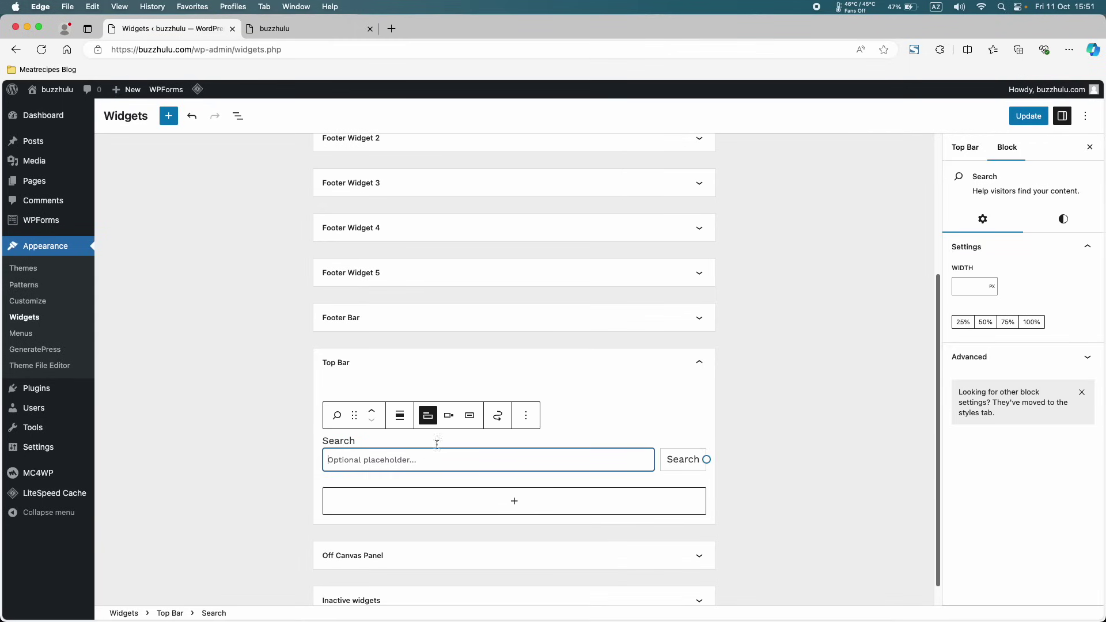
{"action": "left_click", "coordinate": [447, 426]}
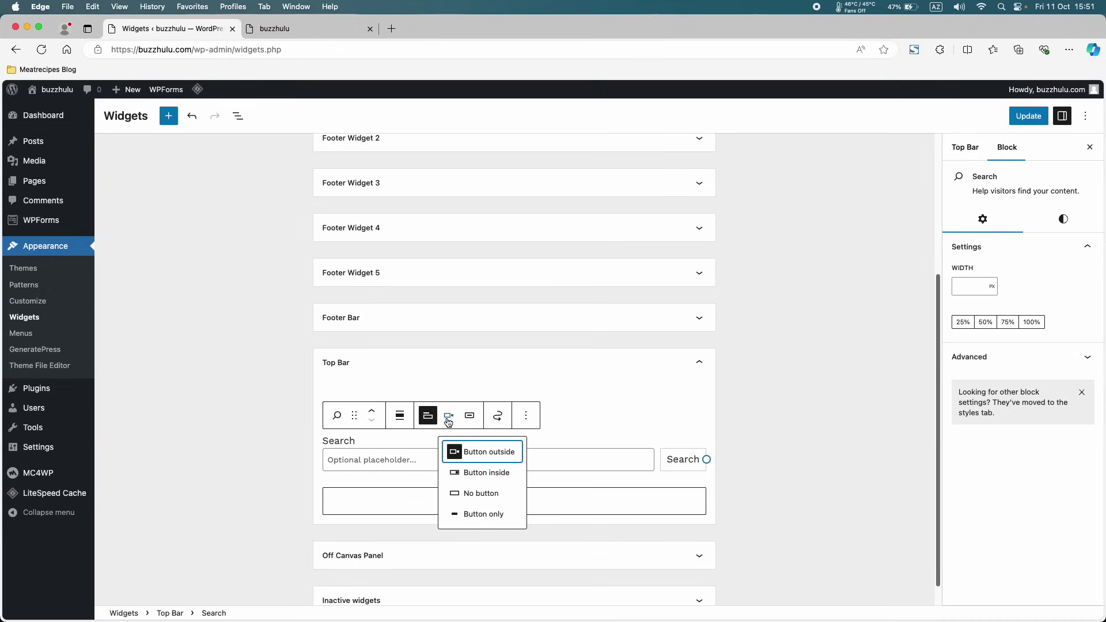
{"action": "left_click", "coordinate": [472, 519]}
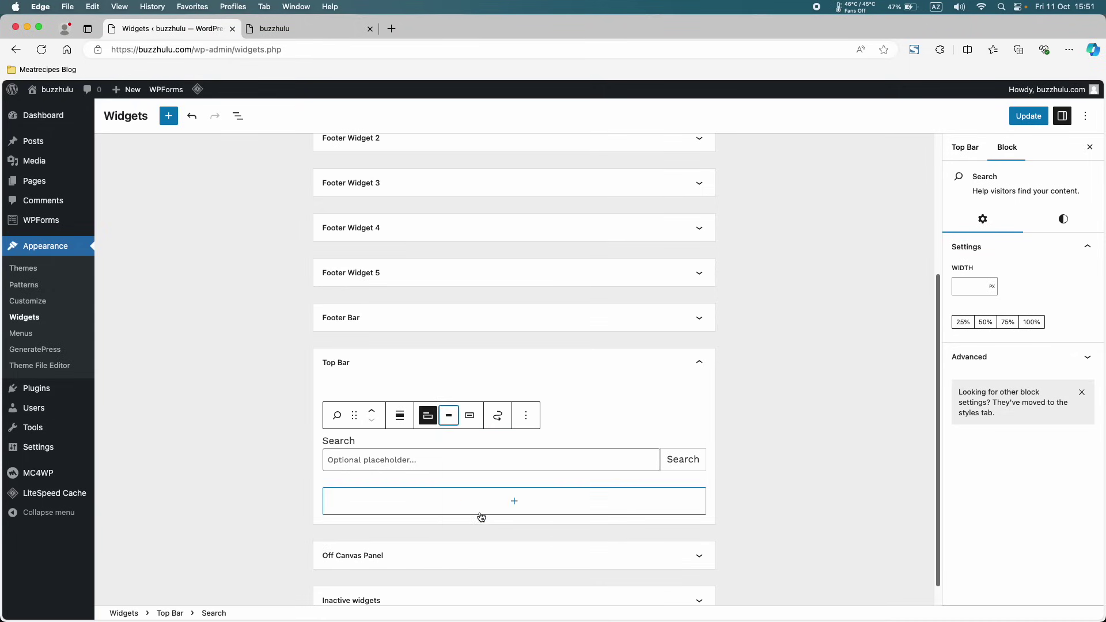
{"action": "left_click", "coordinate": [435, 420]}
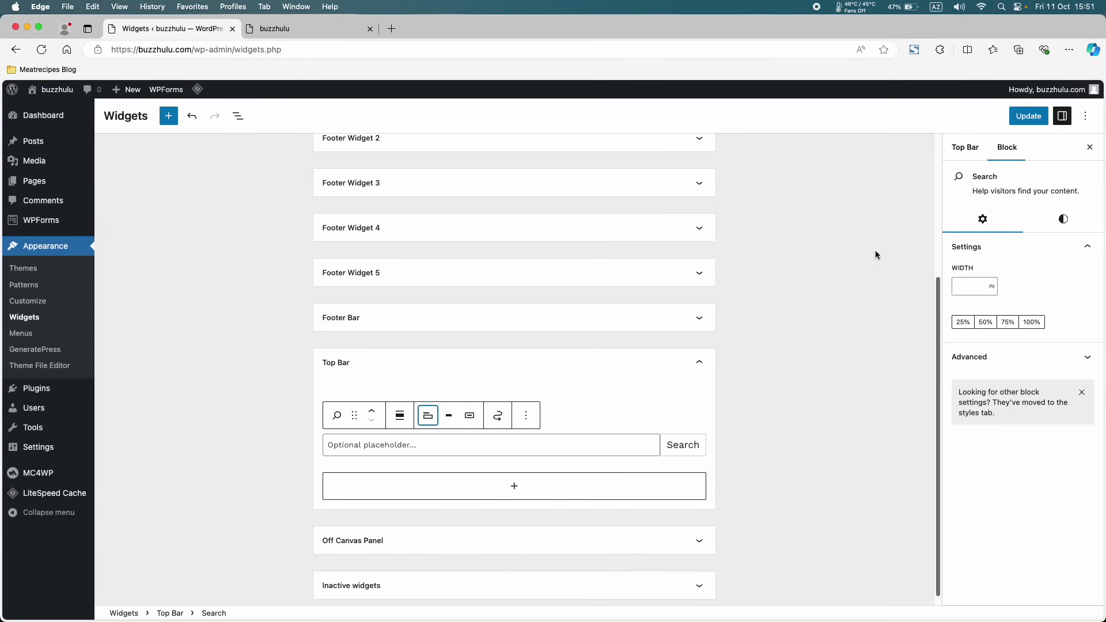
{"action": "left_click", "coordinate": [1026, 122]}
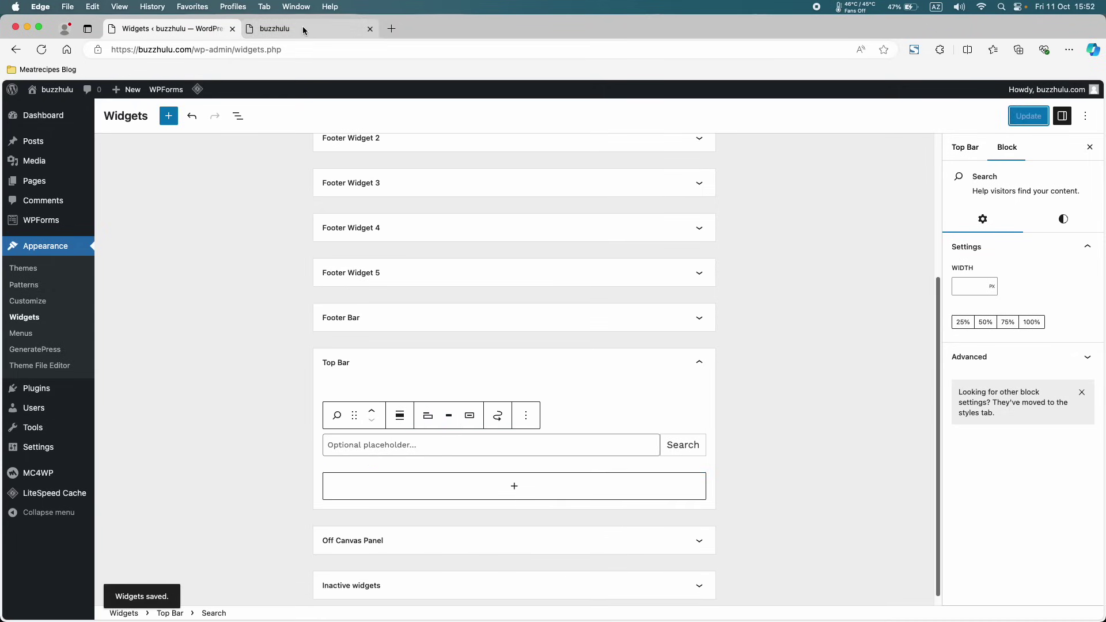
- Purge all LiteSpeed caches from the live homepage to check the button-only search in the top bar
{"action": "left_click", "coordinate": [302, 26]}
{"action": "mouse_move", "coordinate": [229, 88]}
{"action": "left_click", "coordinate": [217, 139]}
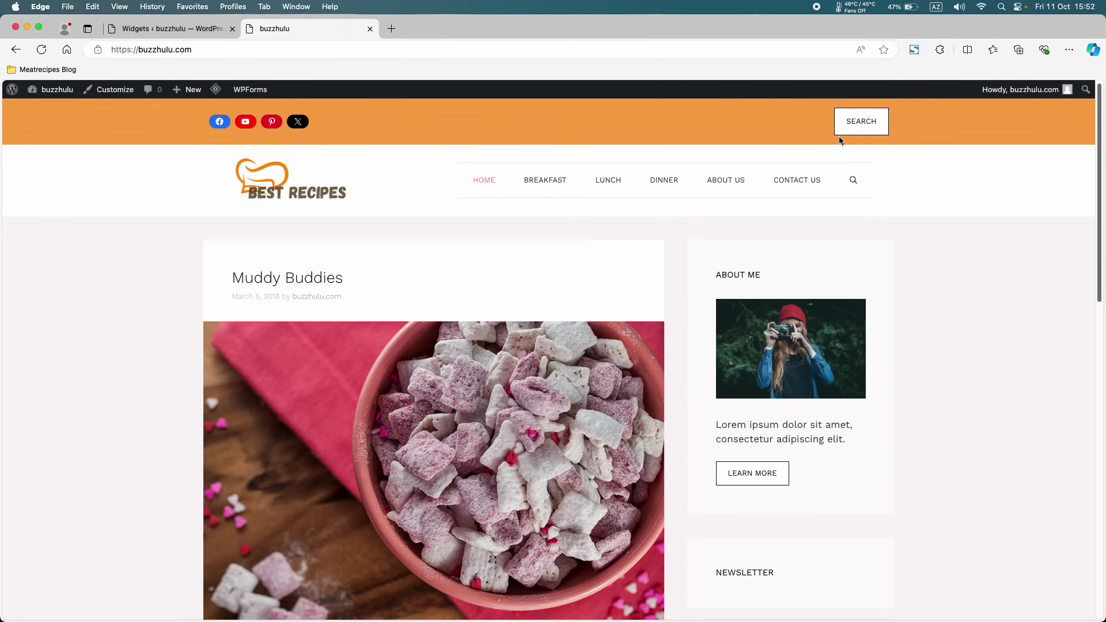
- Save a 50% width for the Search block and purge all LiteSpeed caches from the live homepage
{"action": "left_click", "coordinate": [154, 28]}
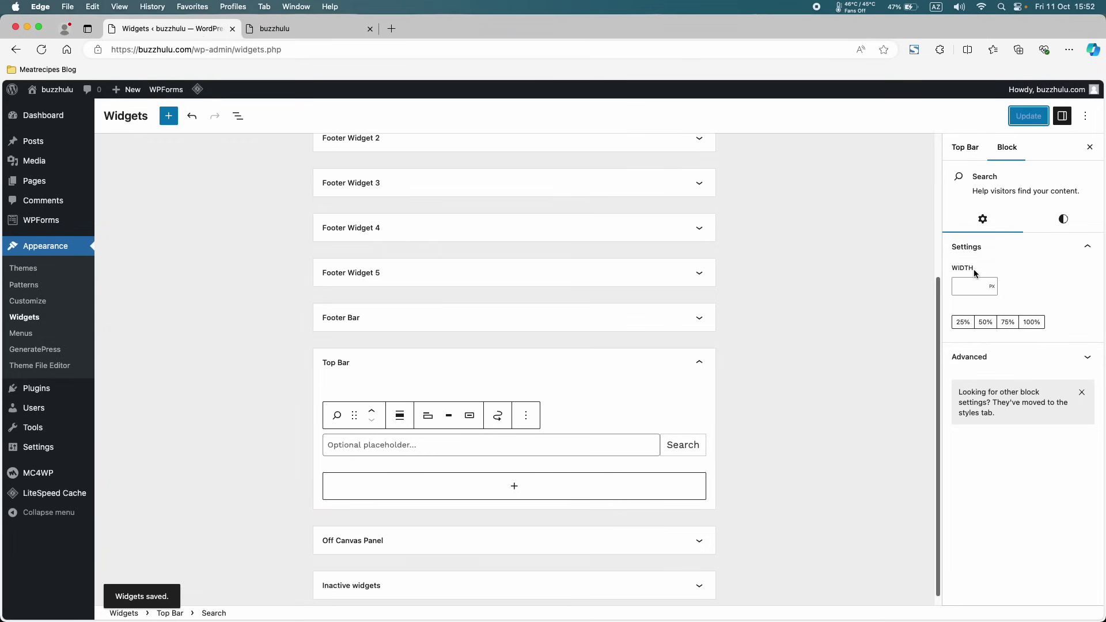
{"action": "left_click", "coordinate": [984, 324]}
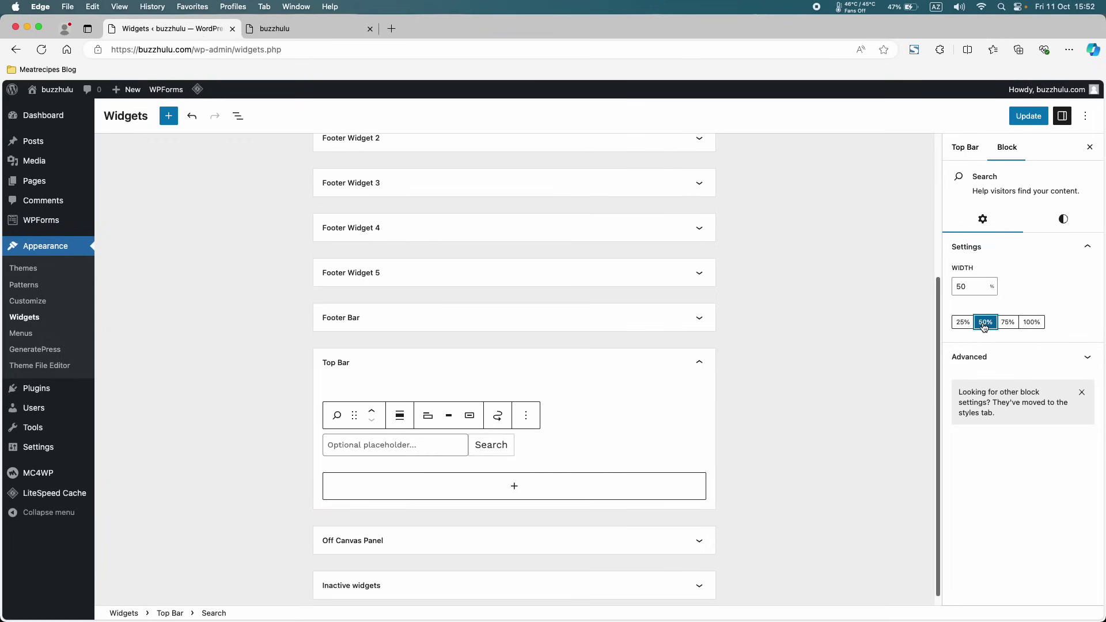
{"action": "left_click", "coordinate": [1028, 116]}
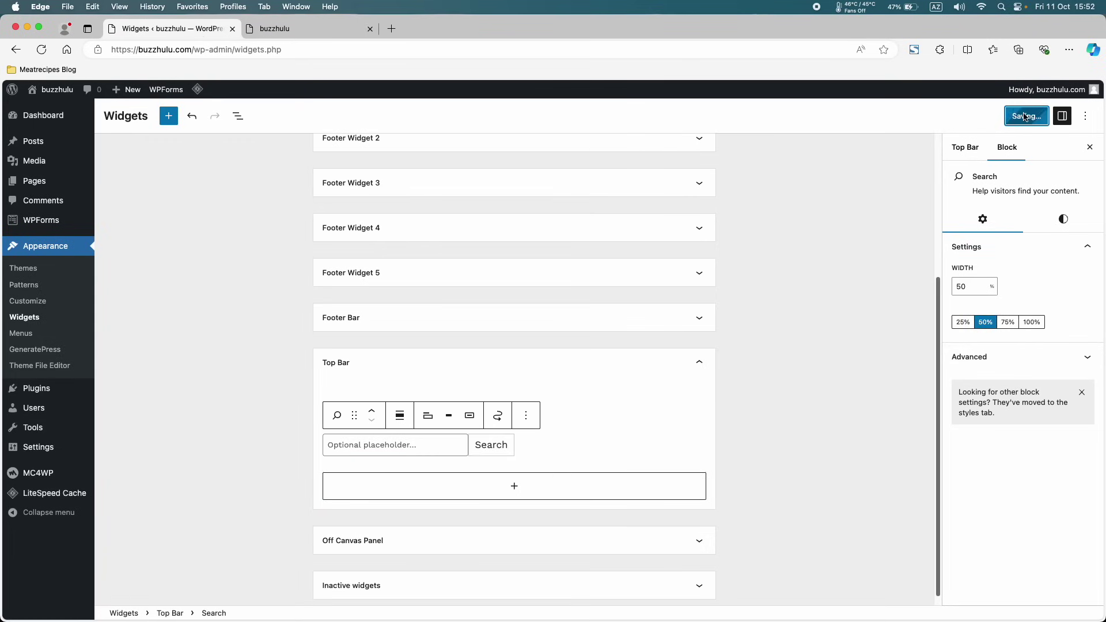
{"action": "left_click", "coordinate": [343, 29]}
{"action": "mouse_move", "coordinate": [215, 90]}
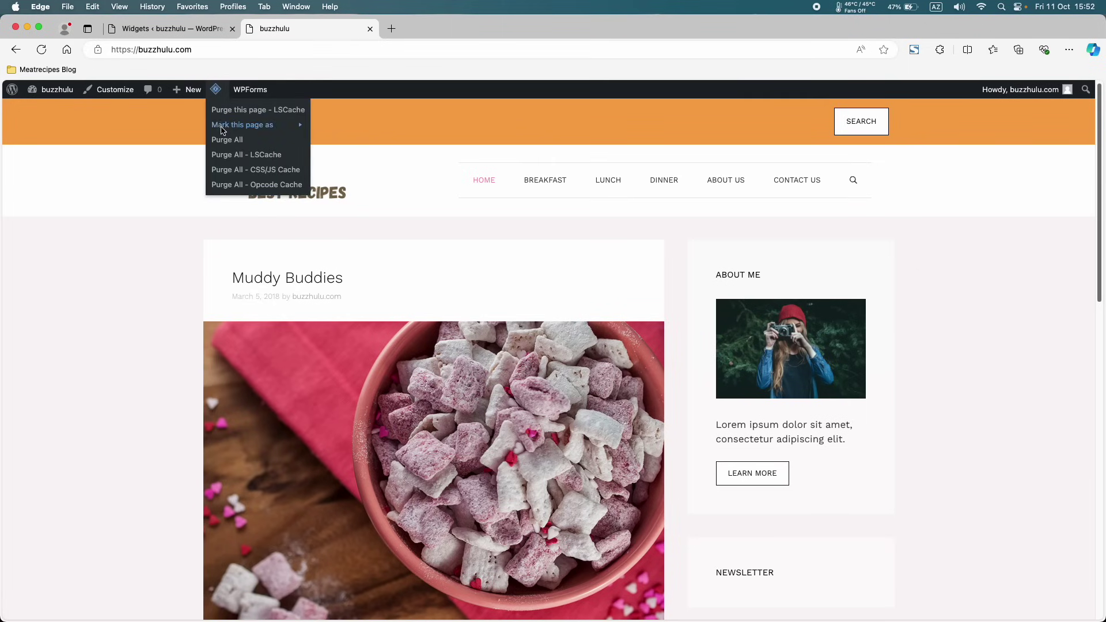
{"action": "left_click", "coordinate": [224, 142]}
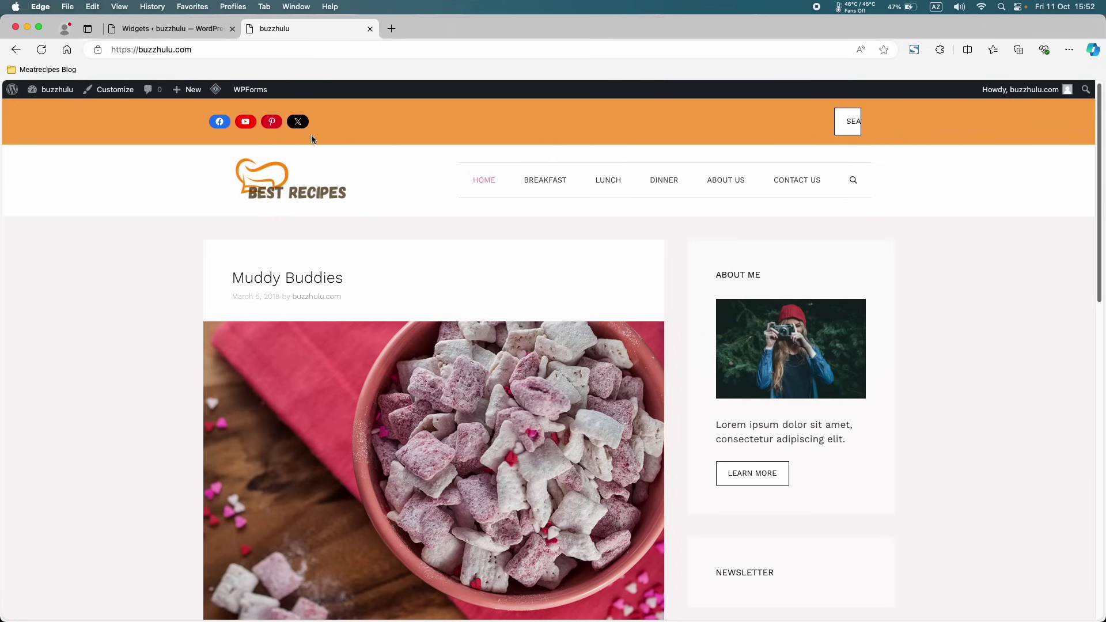
- Set the Search block's width to 100%, and purge all caches and reload the live homepage
{"action": "left_click", "coordinate": [212, 30]}
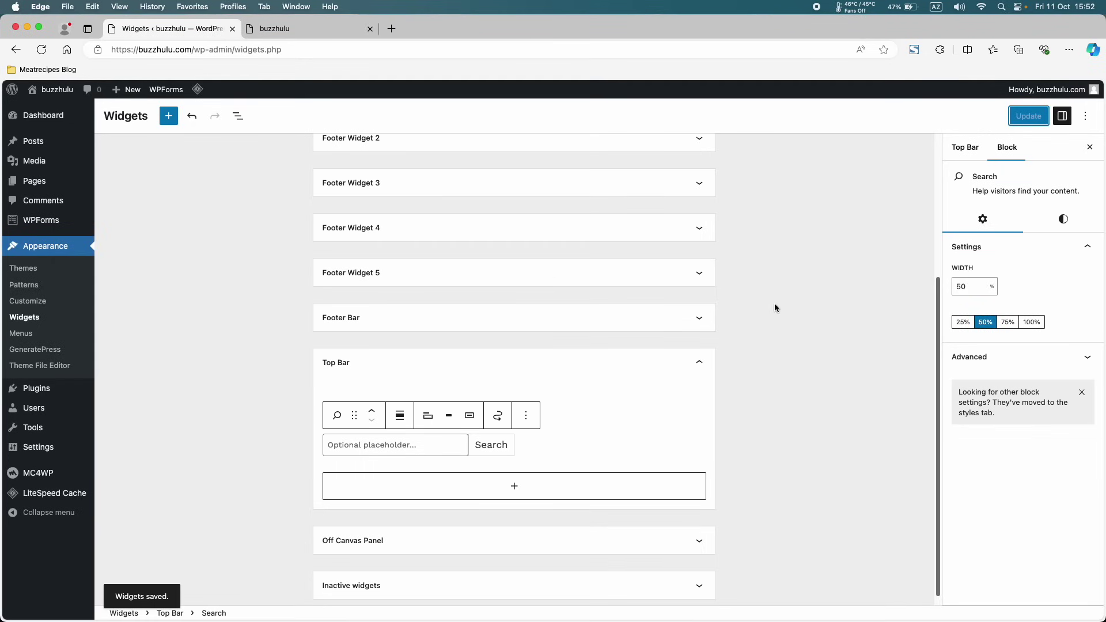
{"action": "left_click", "coordinate": [1040, 327]}
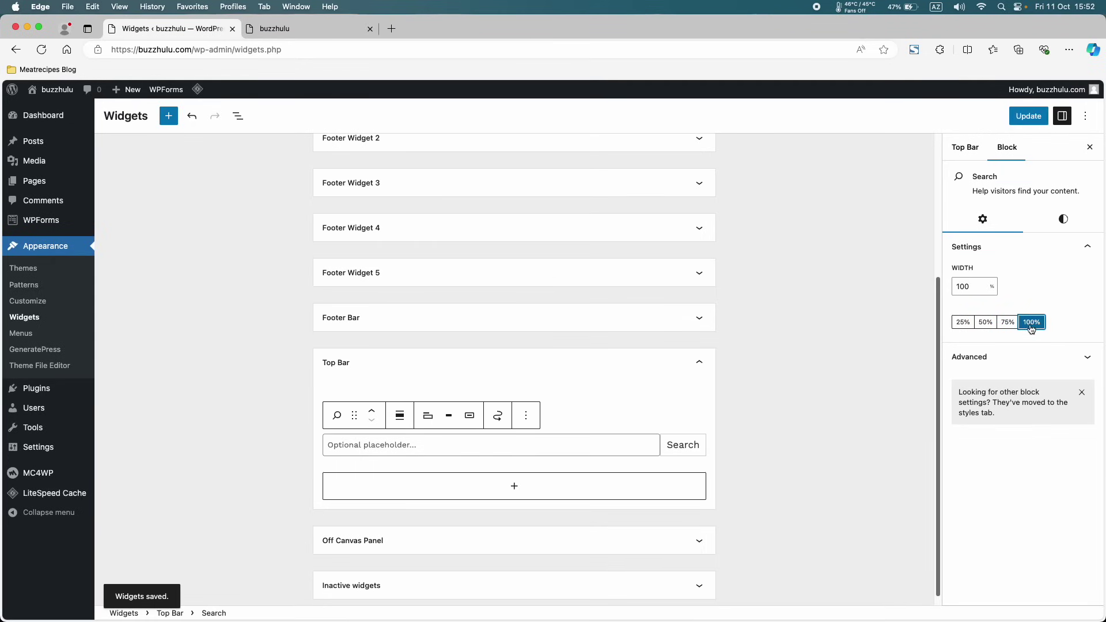
{"action": "left_click", "coordinate": [1036, 230]}
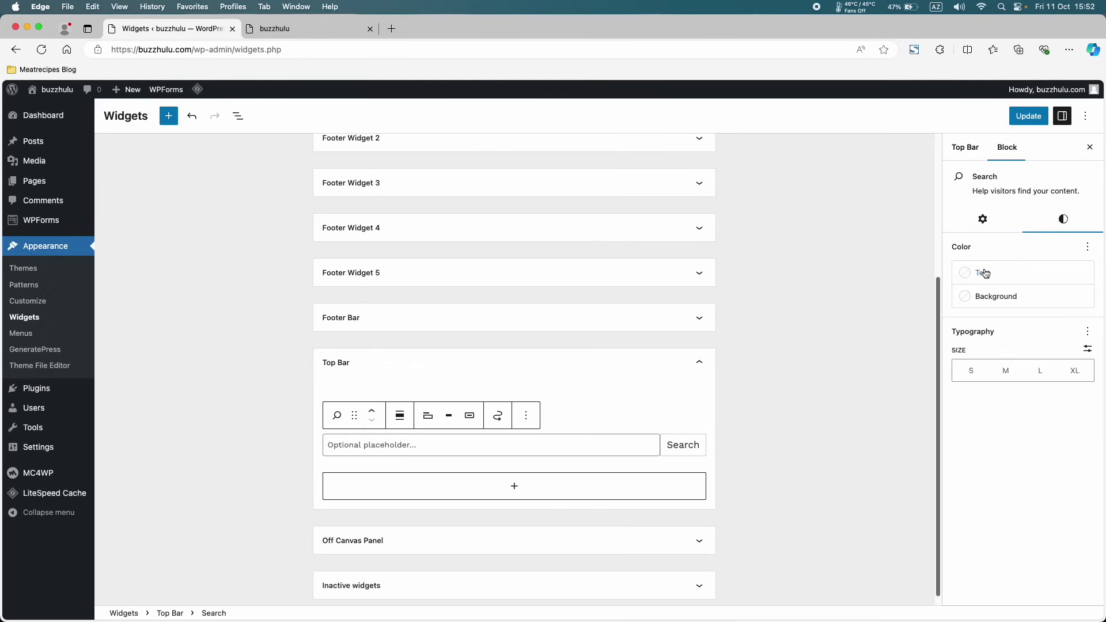
{"action": "left_click", "coordinate": [293, 31]}
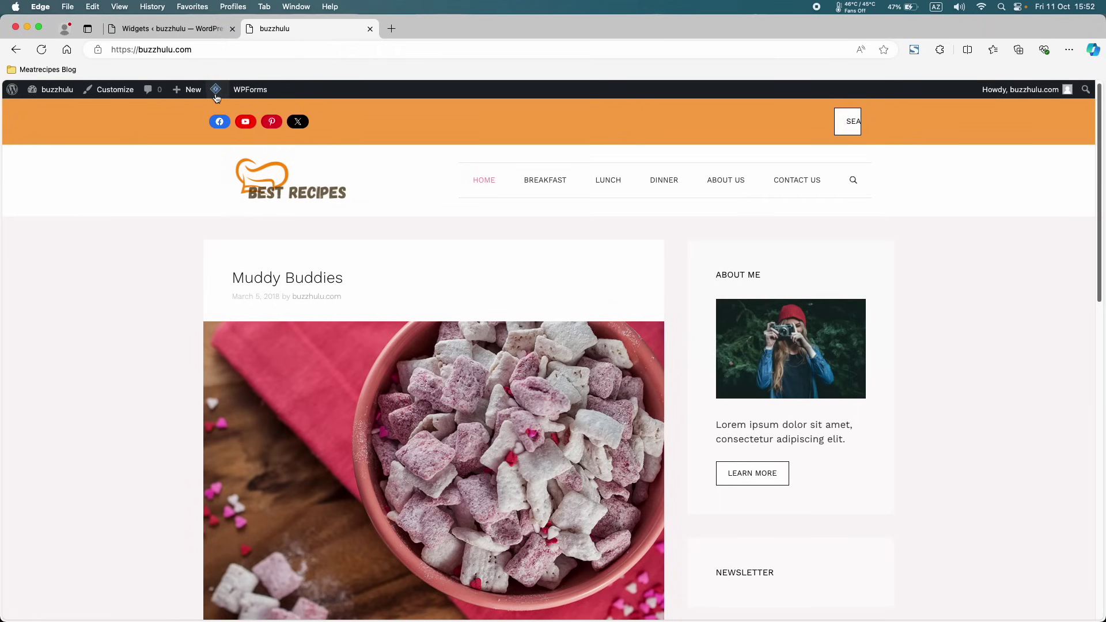
{"action": "mouse_move", "coordinate": [216, 90]}
{"action": "left_click", "coordinate": [234, 141]}
{"action": "left_click", "coordinate": [42, 49]}
- Look through the Search block's style options, clear its width value and save the widgets
{"action": "left_click", "coordinate": [218, 30]}
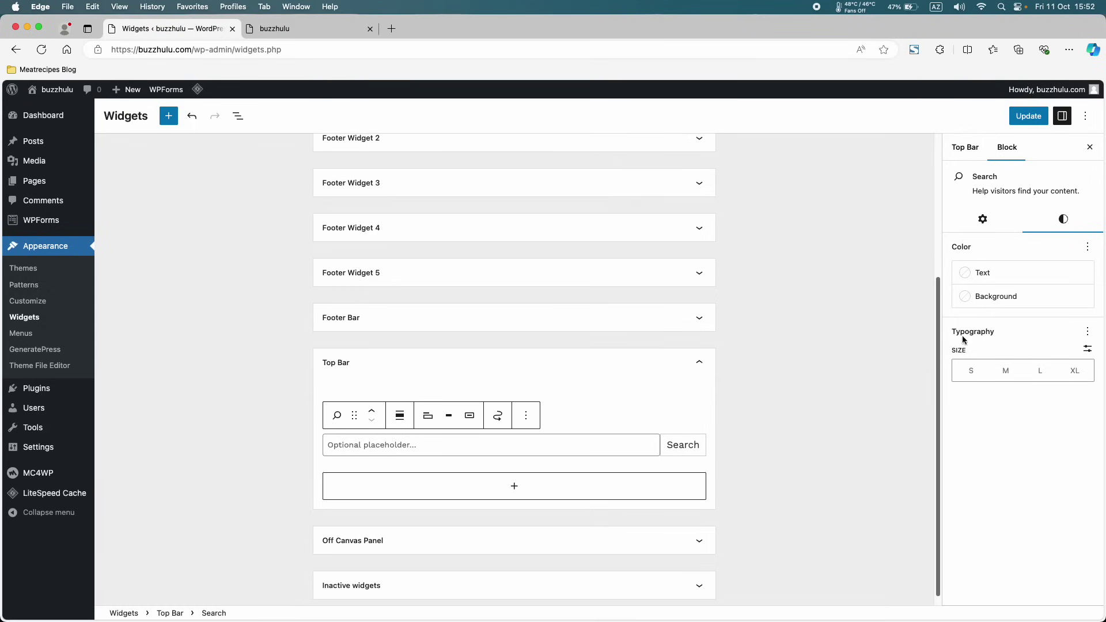
{"action": "left_click", "coordinate": [982, 227]}
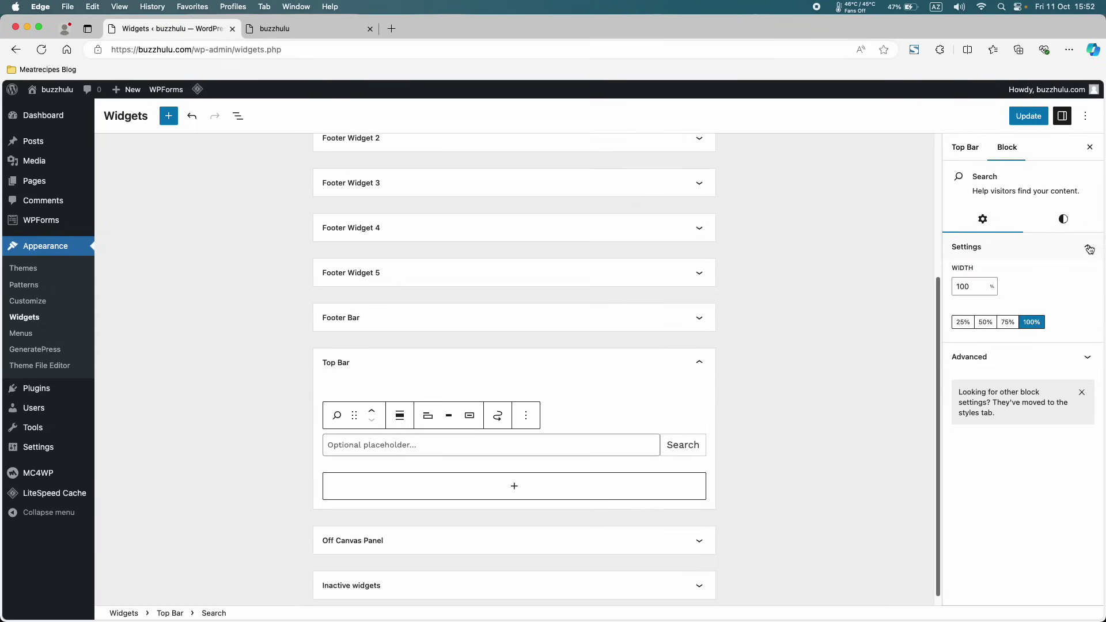
{"action": "left_click", "coordinate": [1061, 220]}
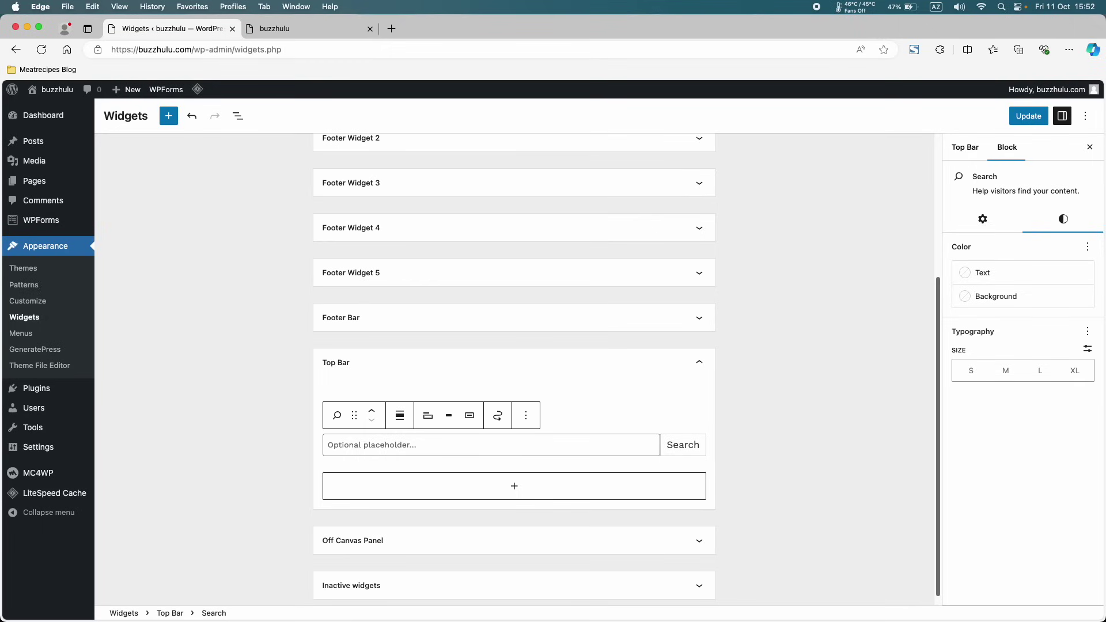
{"action": "left_click", "coordinate": [1087, 246]}
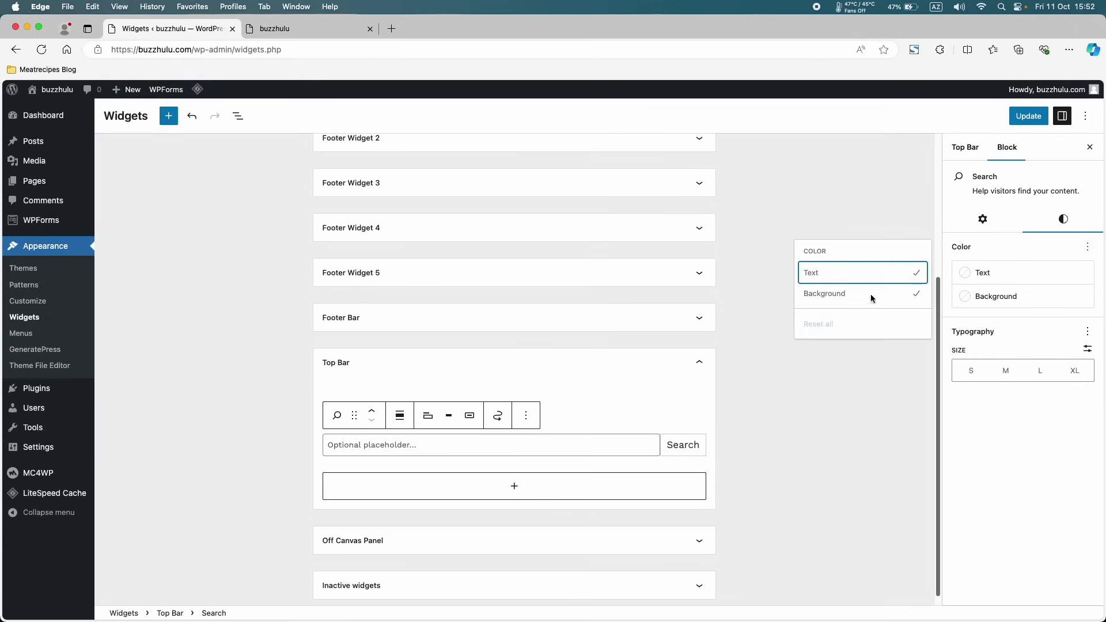
{"action": "left_click", "coordinate": [982, 220]}
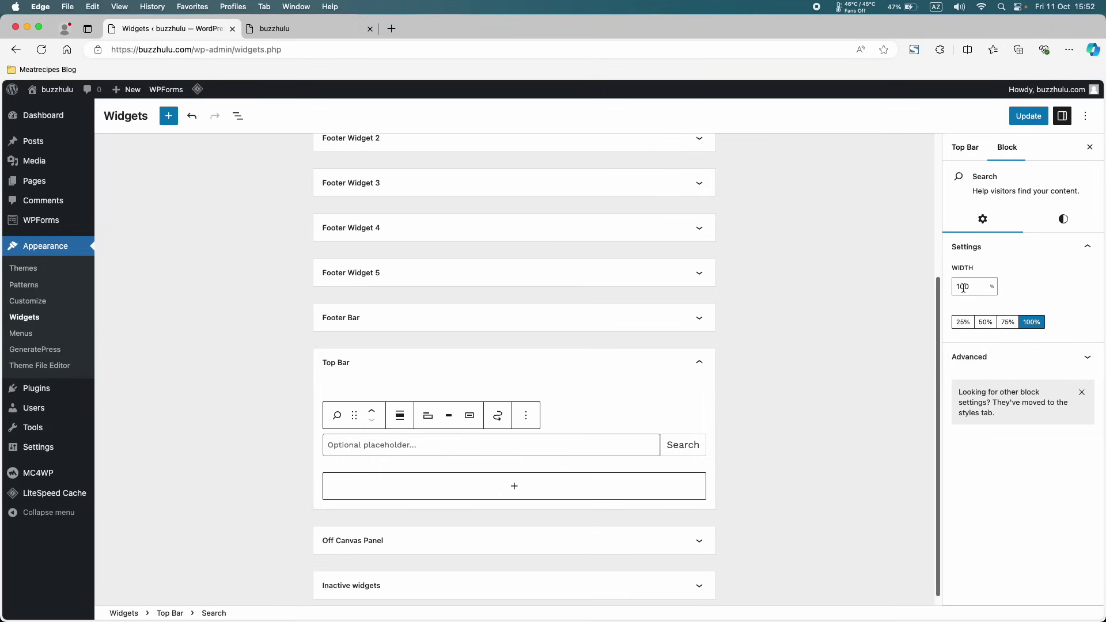
{"action": "double_click", "coordinate": [963, 288]}
{"action": "key", "text": "BackSpace"}
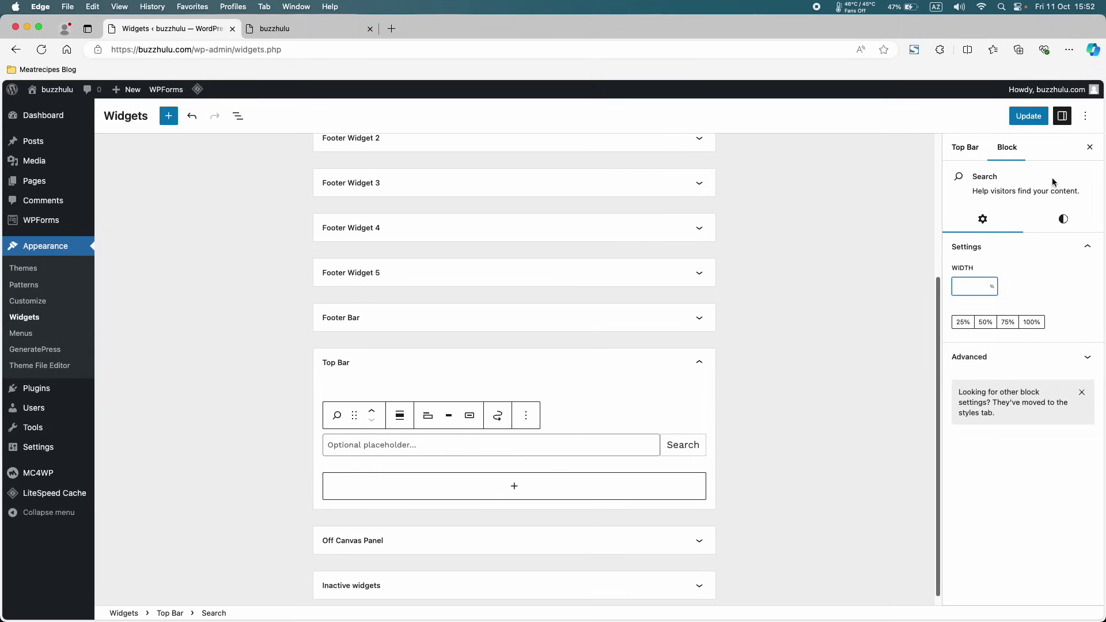
{"action": "left_click", "coordinate": [1029, 116]}
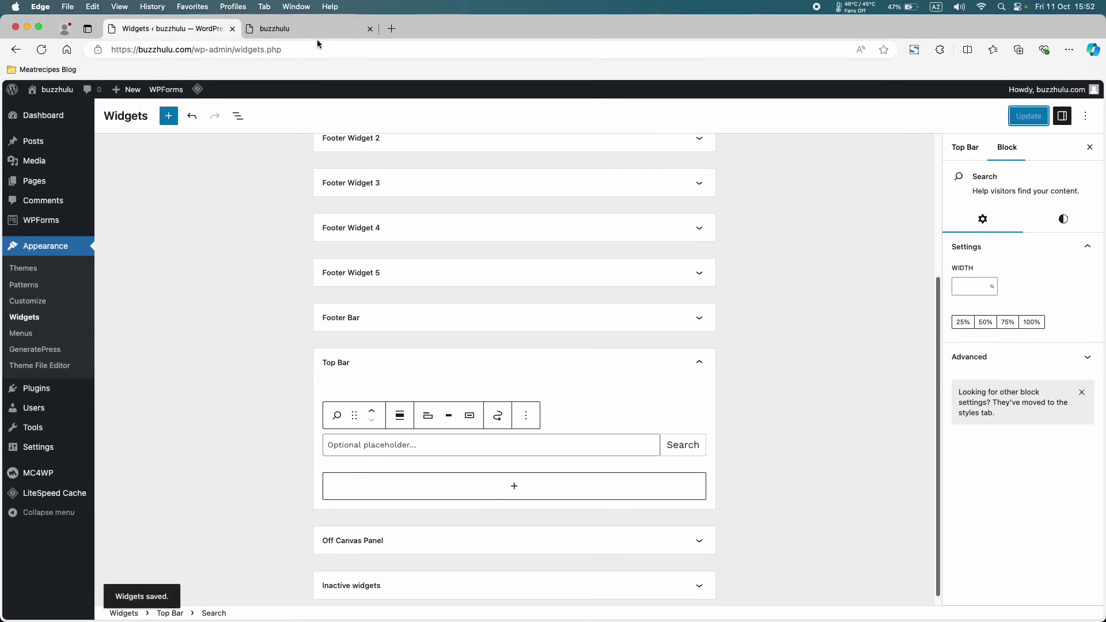
- Purge all LiteSpeed caches from the live homepage to check the Search block without a set width
{"action": "left_click", "coordinate": [314, 34]}
{"action": "mouse_move", "coordinate": [216, 89]}
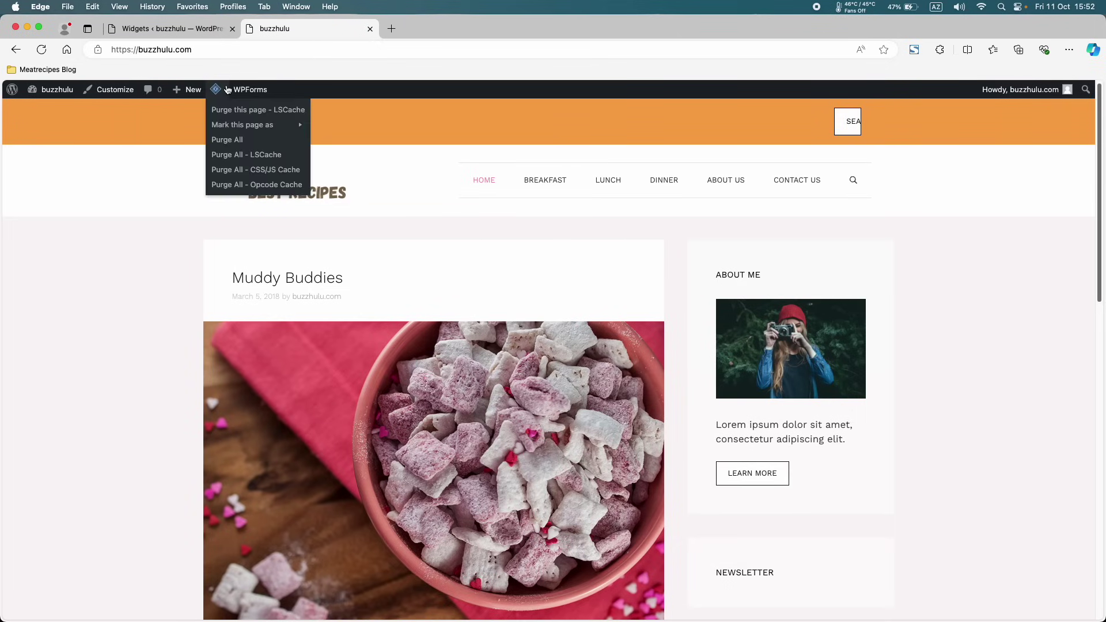
{"action": "left_click", "coordinate": [222, 144]}
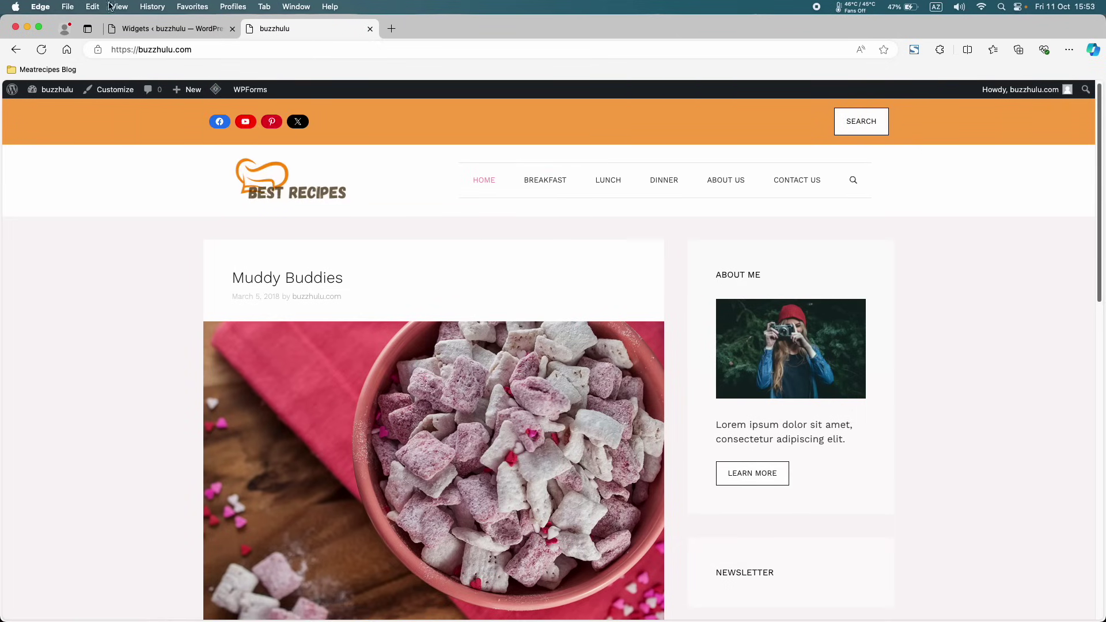
- Delete the Search block from the Top Bar area and save the widgets
{"action": "left_click", "coordinate": [167, 28]}
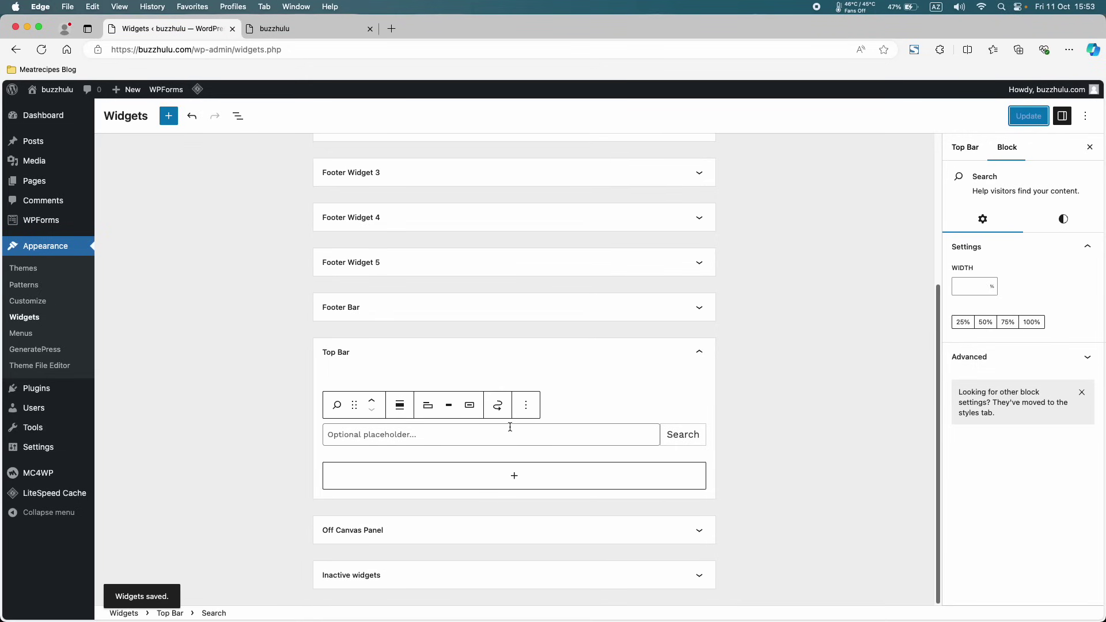
{"action": "left_click", "coordinate": [527, 408]}
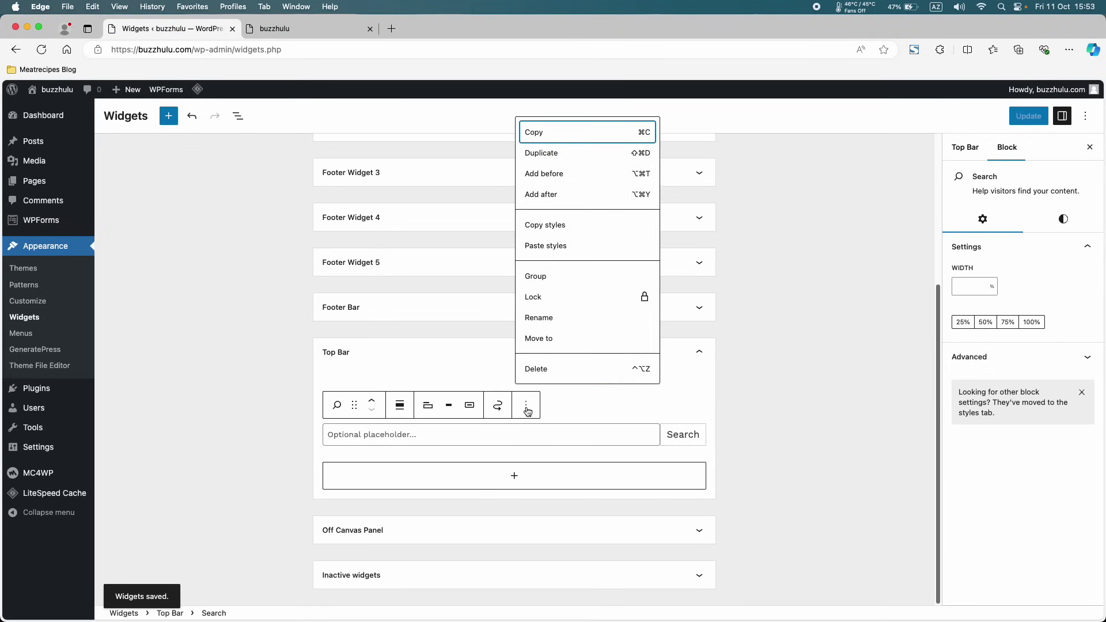
{"action": "left_click", "coordinate": [546, 368]}
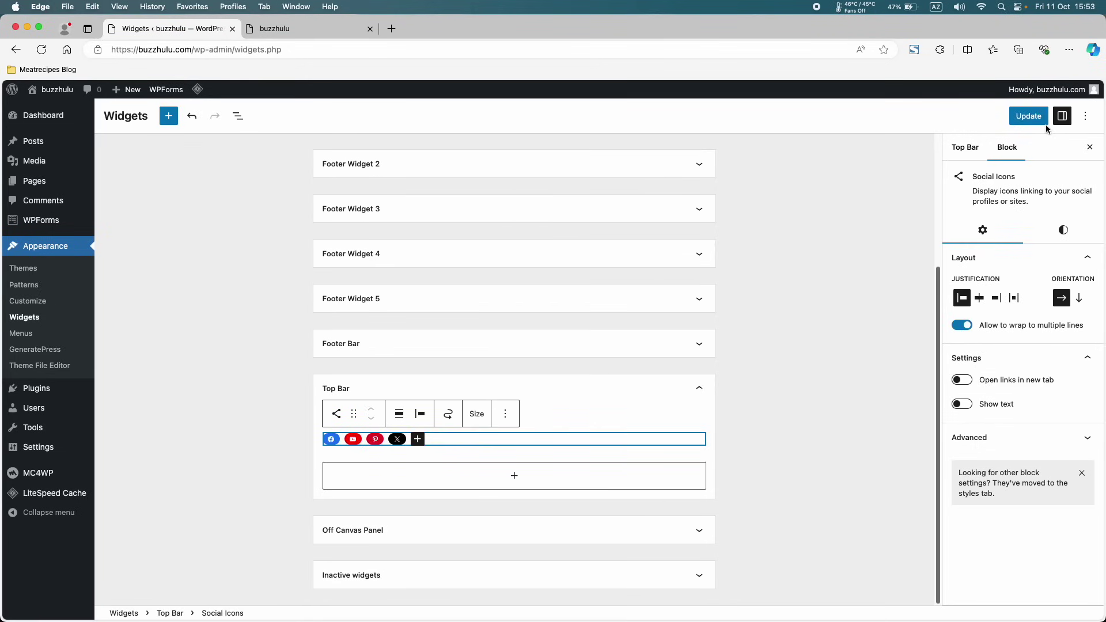
{"action": "left_click", "coordinate": [1028, 116]}
- Purge all LiteSpeed caches from the live homepage to check the top bar with only the social icons
{"action": "left_click", "coordinate": [294, 28]}
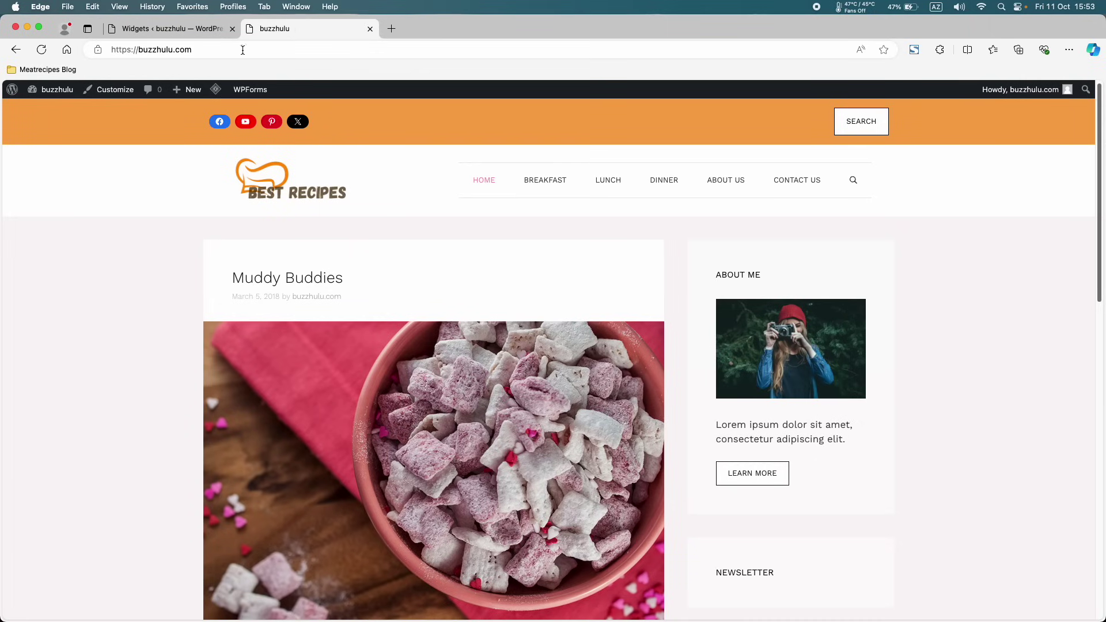
{"action": "mouse_move", "coordinate": [218, 91]}
{"action": "left_click", "coordinate": [223, 140]}
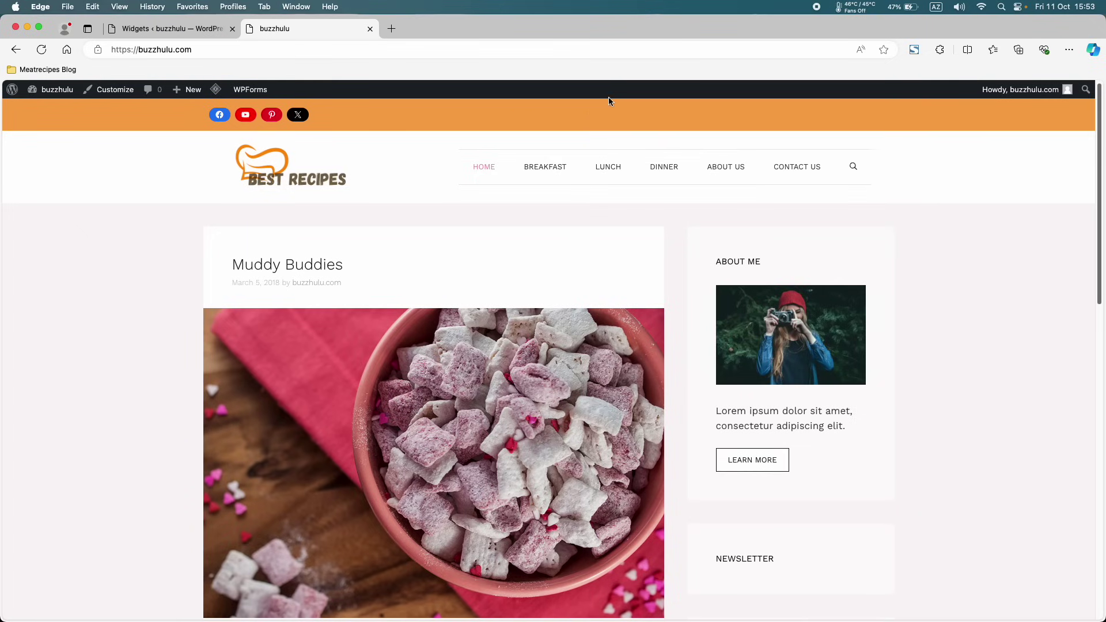
- Set the Top Bar alignment to Center in the site Customizer, publish the change and preview it in the mobile layout
{"action": "left_click", "coordinate": [112, 89]}
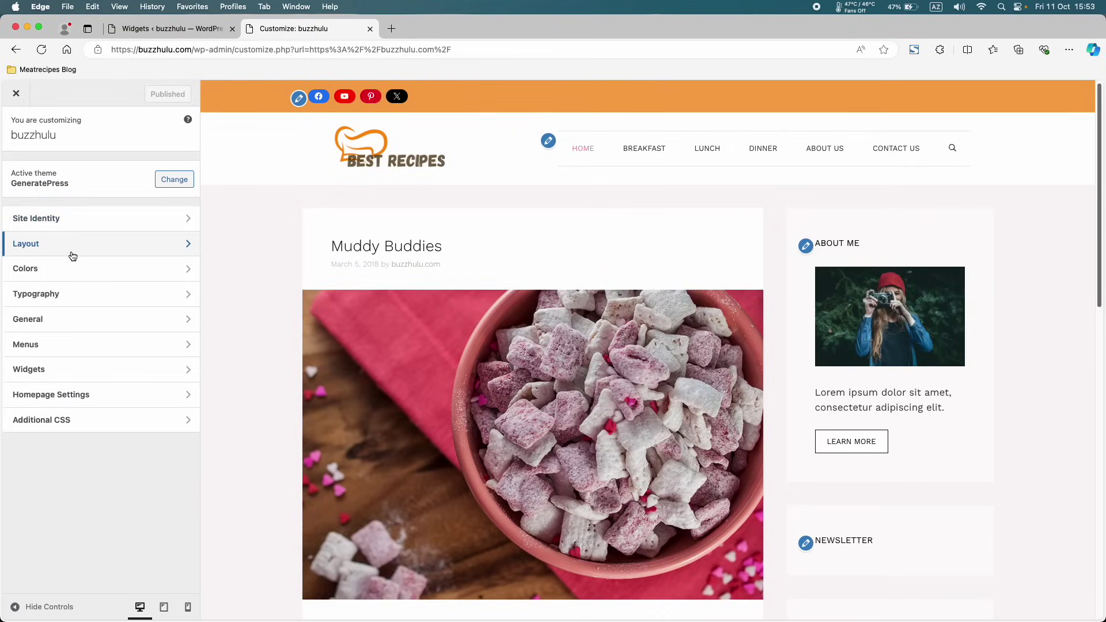
{"action": "left_click", "coordinate": [72, 253]}
{"action": "left_click", "coordinate": [74, 199]}
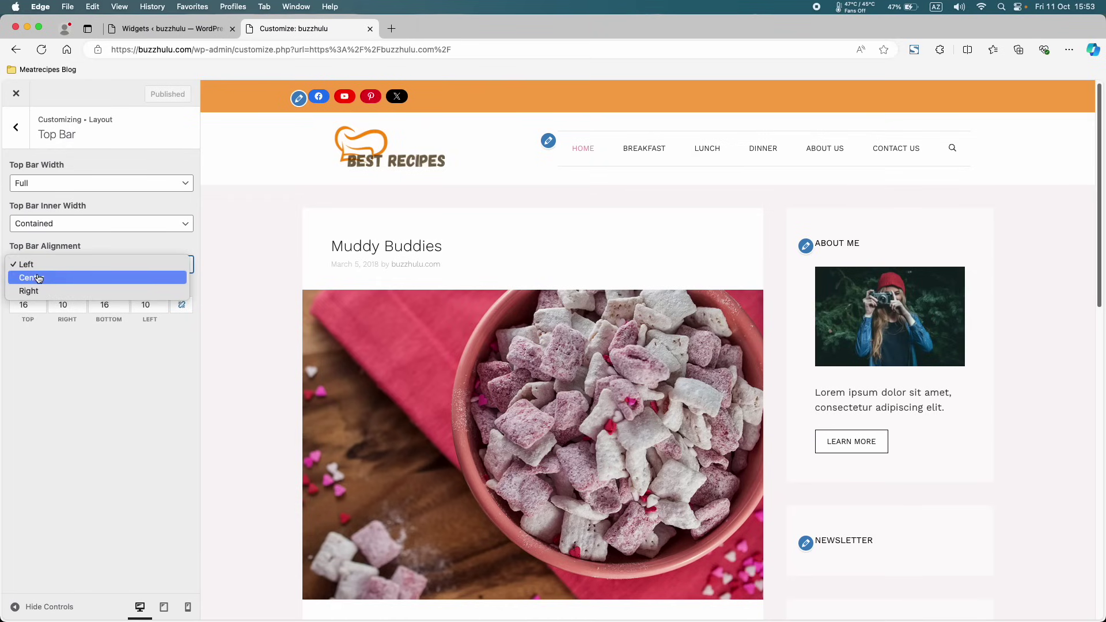
{"action": "left_click", "coordinate": [93, 277]}
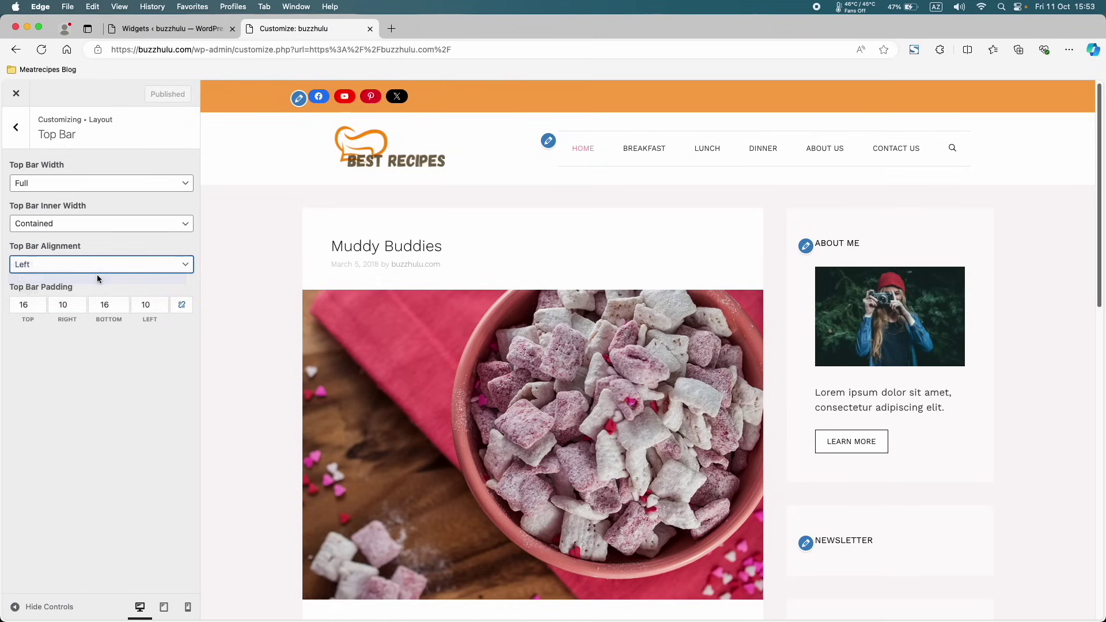
{"action": "left_click", "coordinate": [160, 94]}
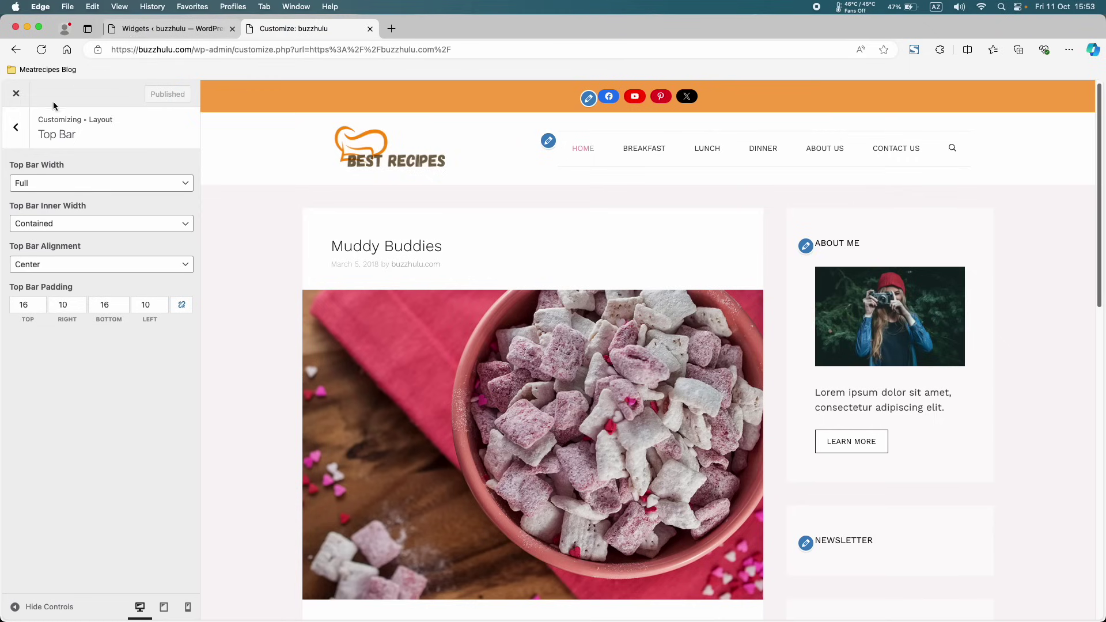
{"action": "left_click", "coordinate": [190, 607]}
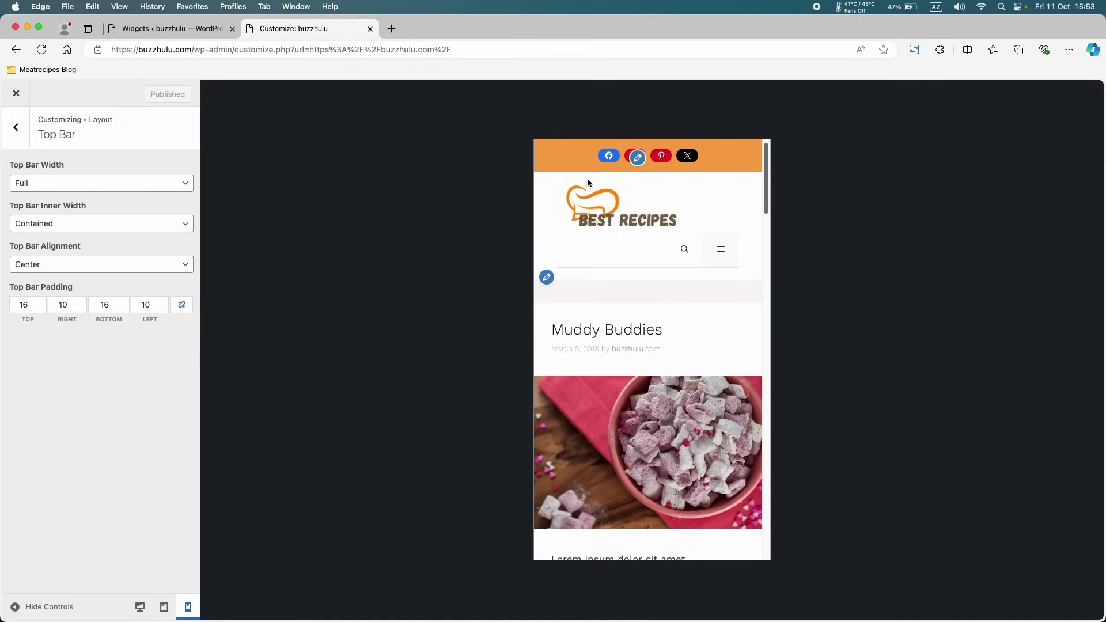
- Replace the Top Bar Social Icons block's additional CSS class with hide-on-mobile and save the widgets
{"action": "left_click", "coordinate": [230, 30]}
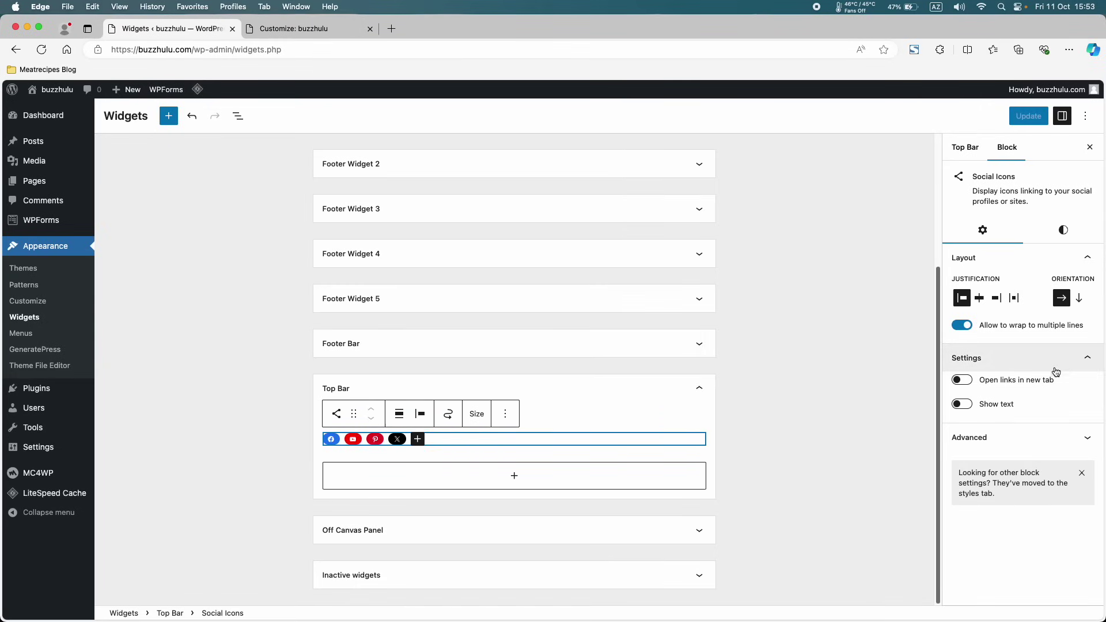
{"action": "left_click", "coordinate": [992, 234]}
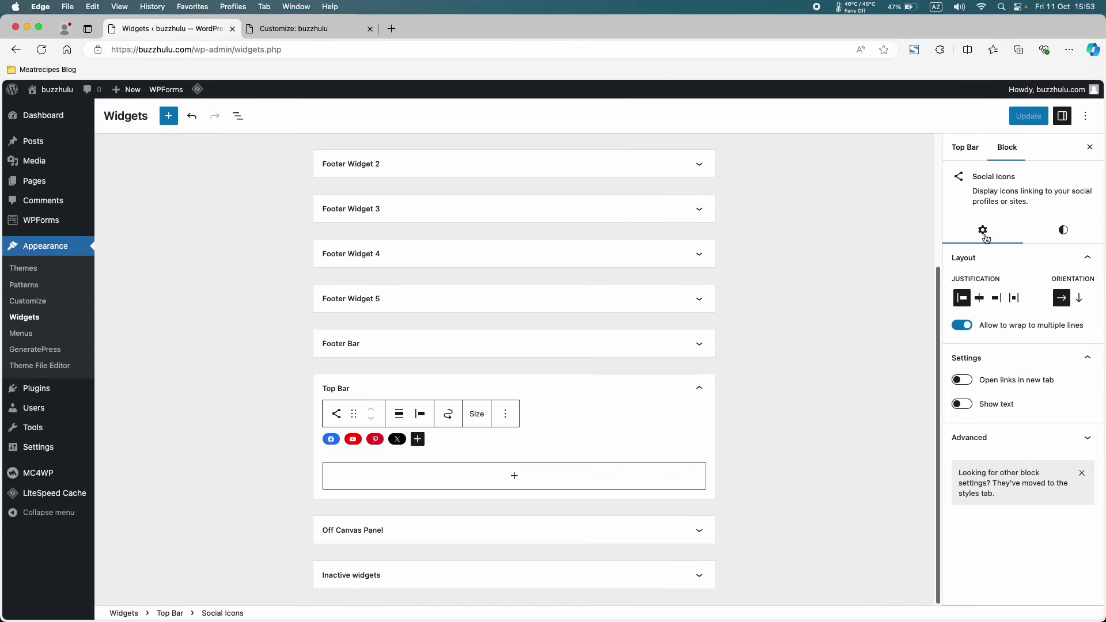
{"action": "left_click", "coordinate": [985, 439]}
{"action": "scroll", "coordinate": [985, 443], "scroll_direction": "down", "scroll_amount": 1}
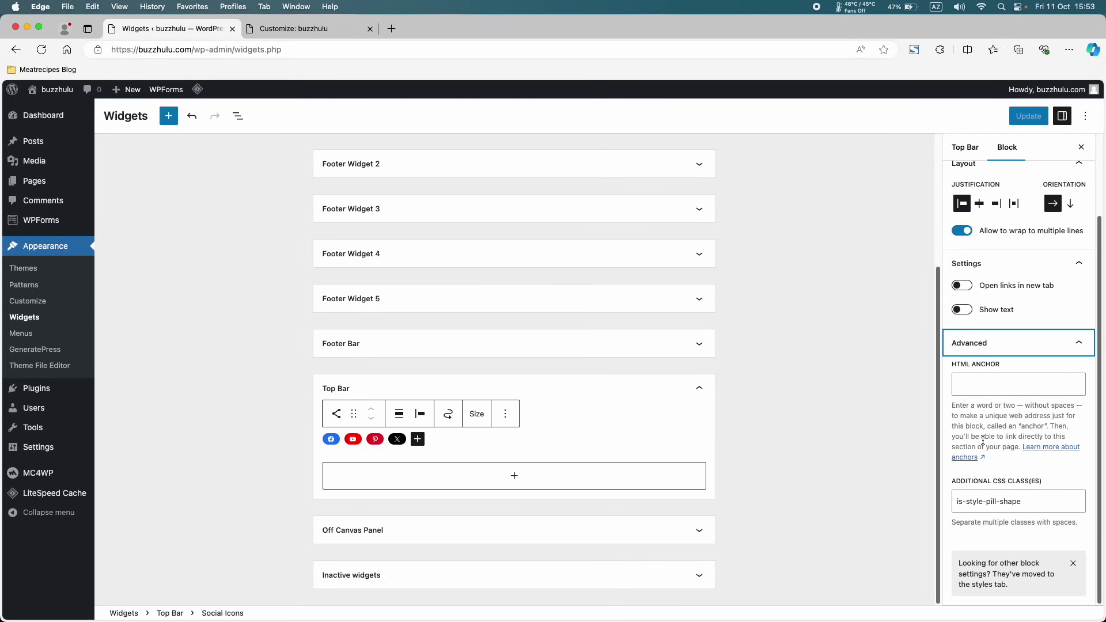
{"action": "left_click", "coordinate": [985, 502]}
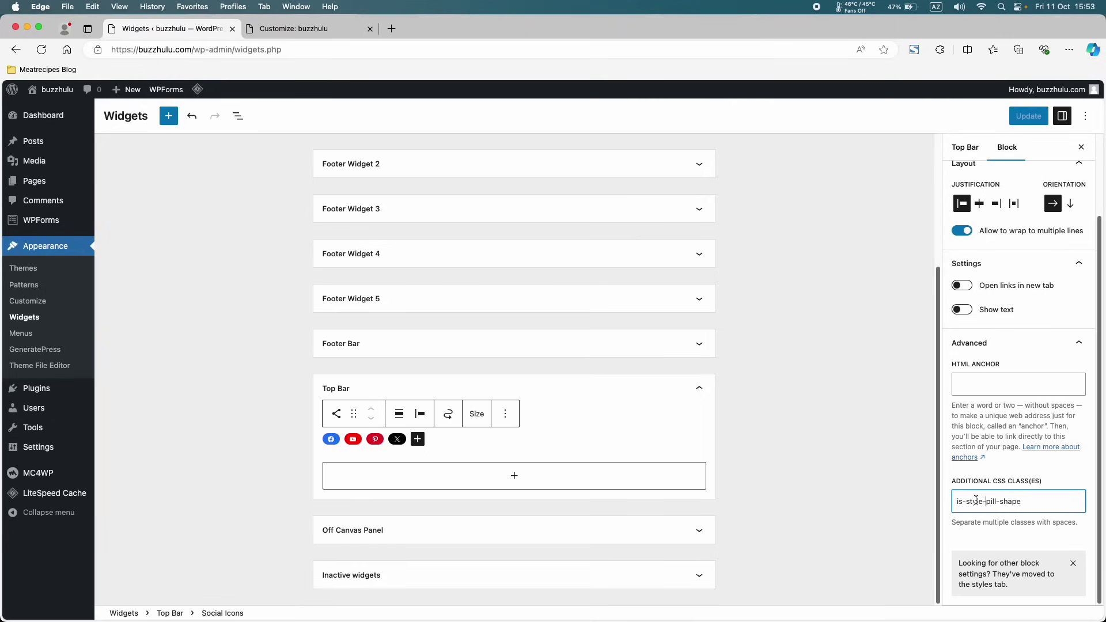
{"action": "type", "text": "hide"}
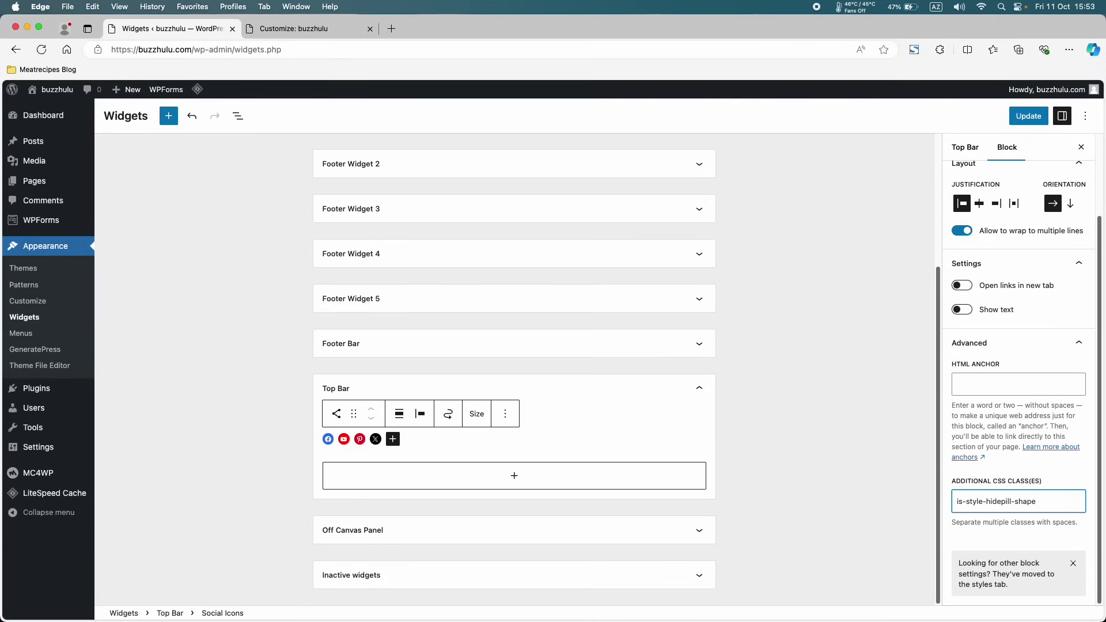
{"action": "triple_click", "coordinate": [974, 501]}
{"action": "key", "text": "BackSpace"}
{"action": "left_click", "coordinate": [1020, 119]}
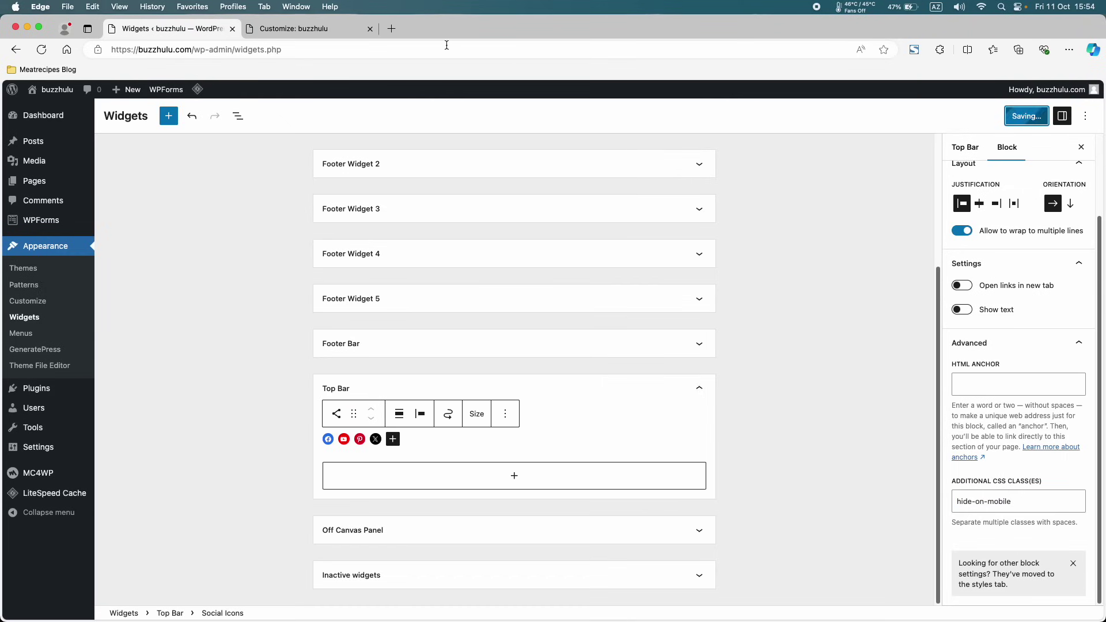
- Reload the Customizer and check the top bar's social icons in the mobile preview, returning to the desktop view
{"action": "left_click", "coordinate": [344, 28]}
{"action": "left_click", "coordinate": [41, 50]}
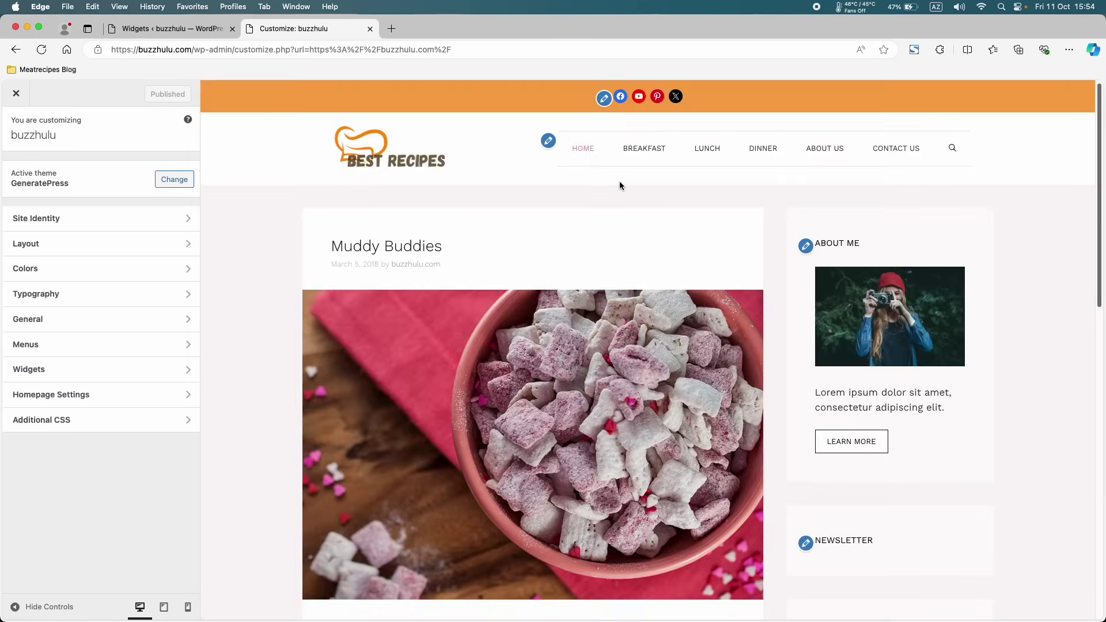
{"action": "left_click", "coordinate": [189, 606]}
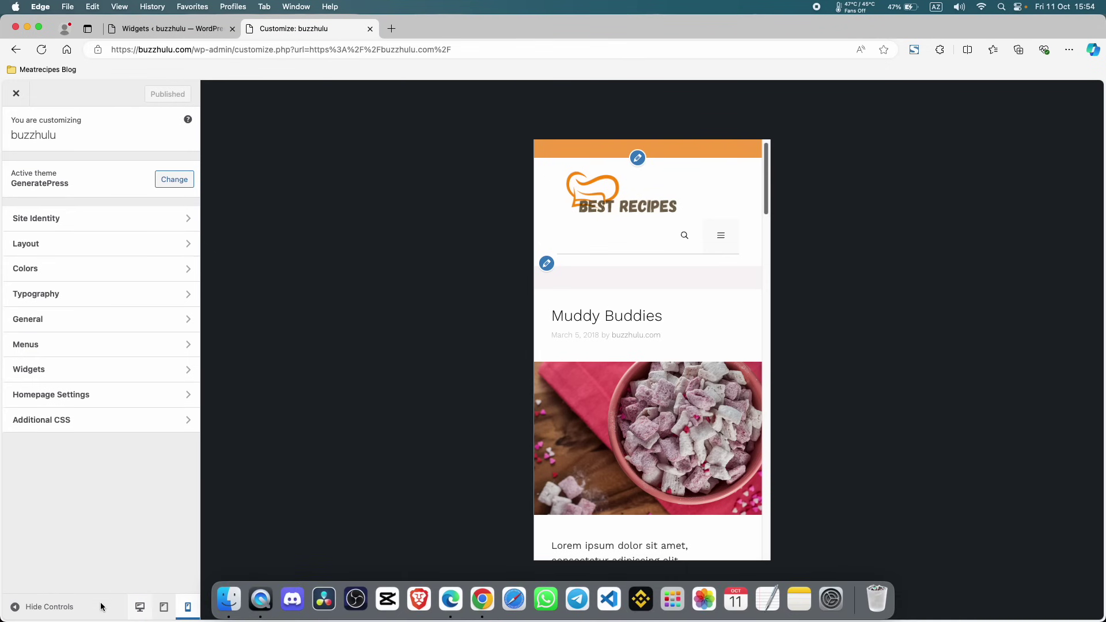
{"action": "left_click", "coordinate": [140, 606]}
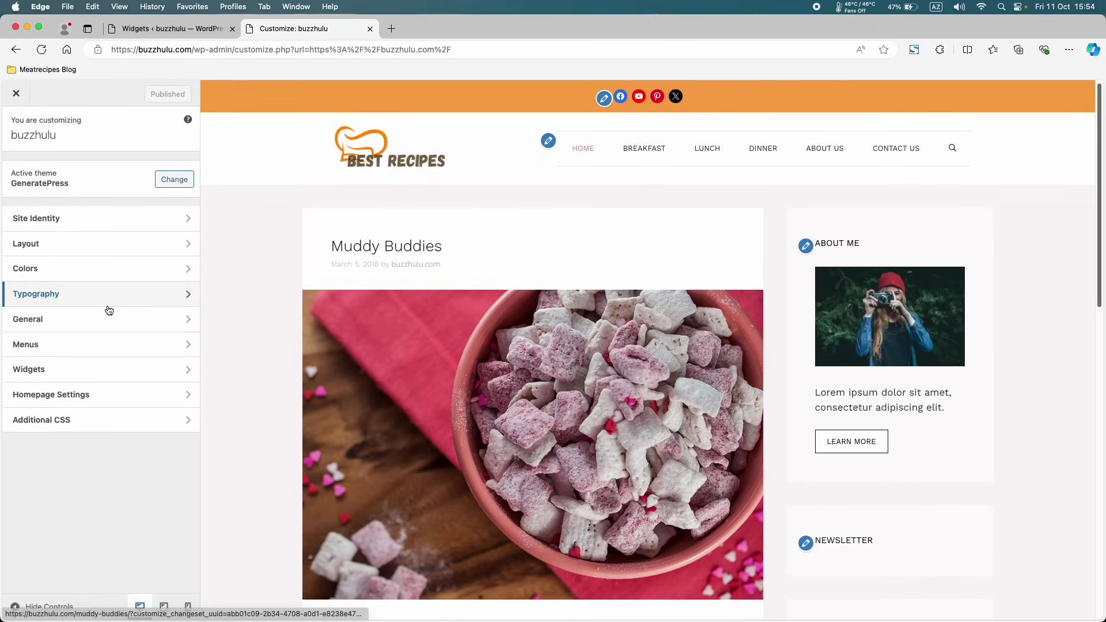
- Look over the Header layout settings, including Header Presets, in the Customizer
{"action": "left_click", "coordinate": [108, 253]}
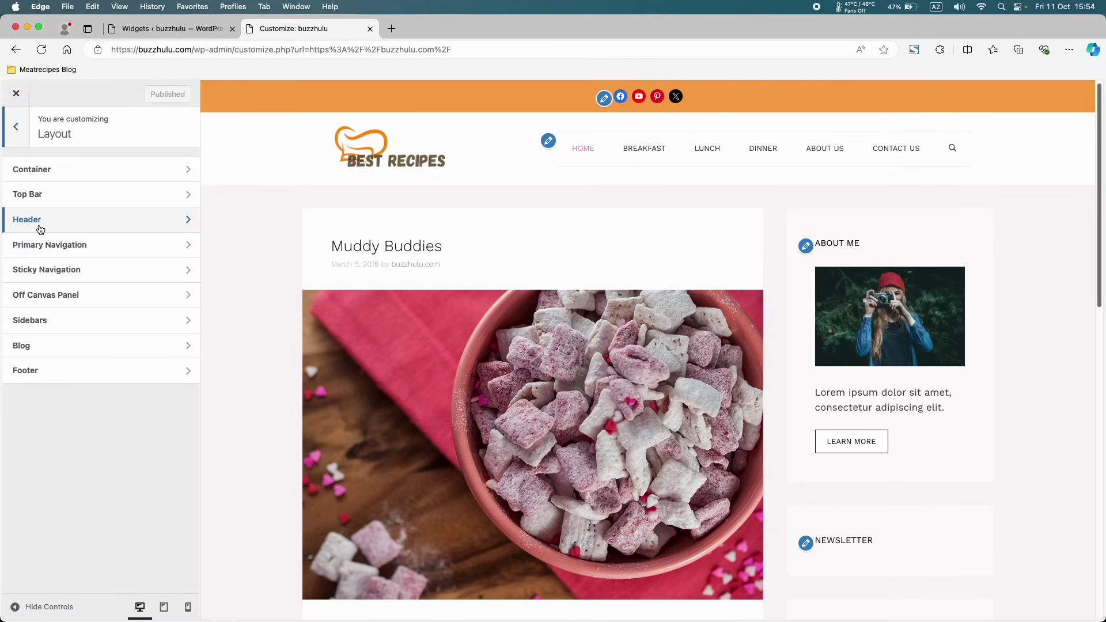
{"action": "left_click", "coordinate": [71, 214]}
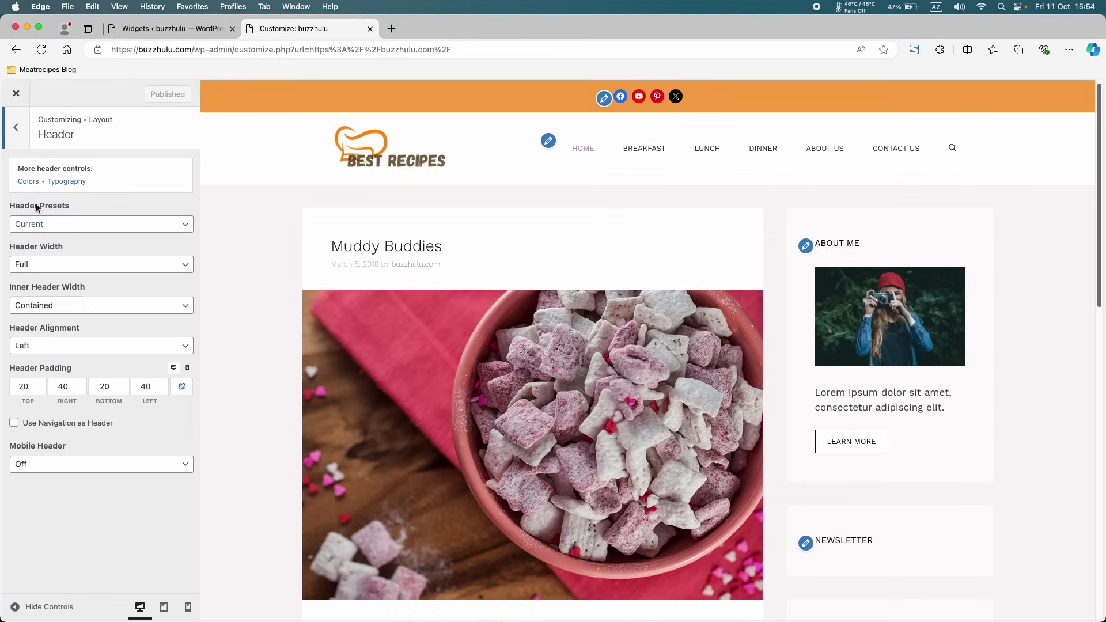
{"action": "left_click_drag", "start_coordinate": [11, 211], "coordinate": [32, 210]}
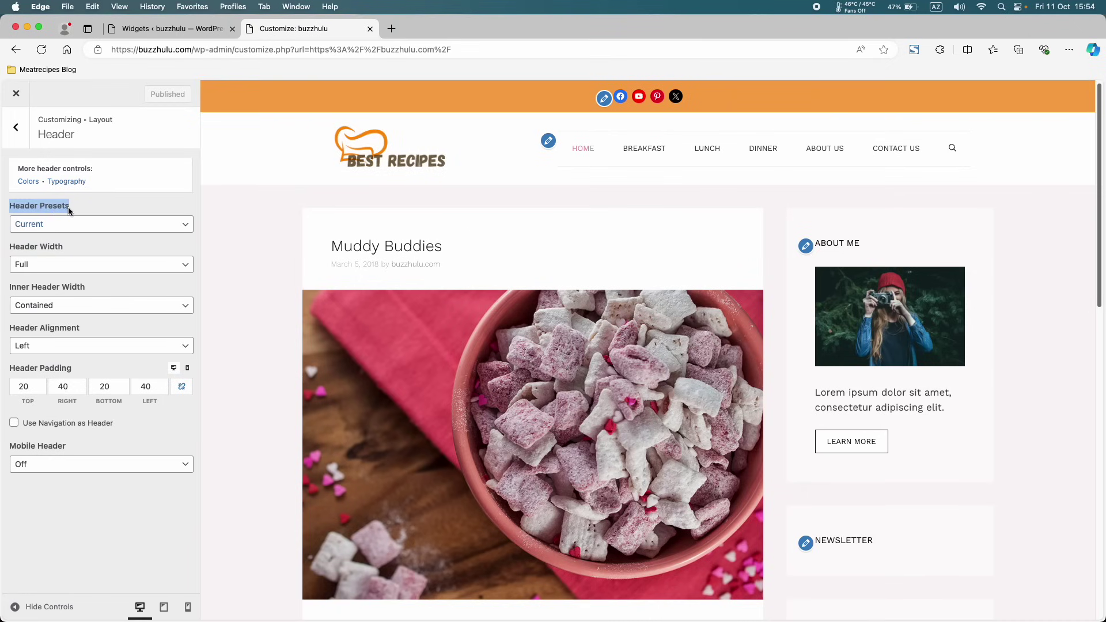
{"action": "left_click", "coordinate": [17, 130]}
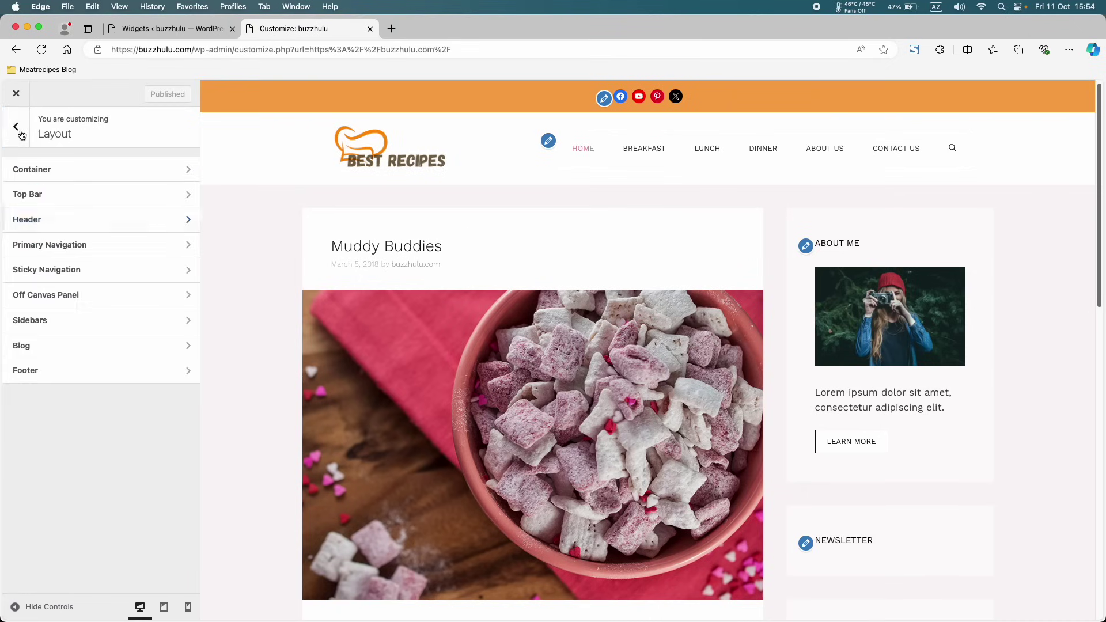
- Try the primary navigation location as Above Header and Float Left, and set it back to Float Right
{"action": "left_click", "coordinate": [57, 248]}
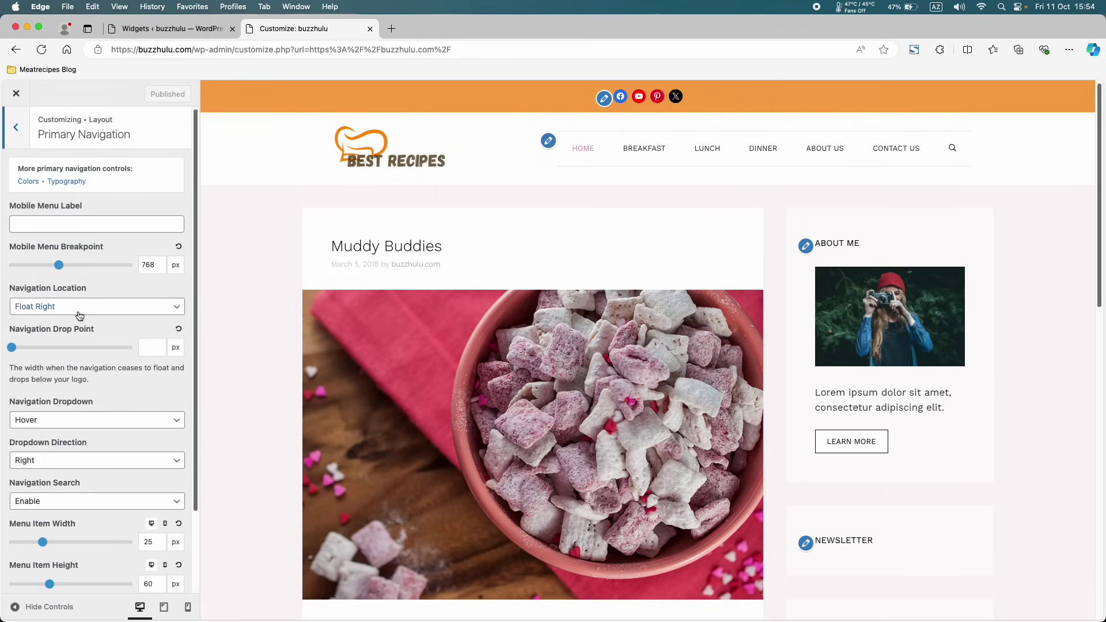
{"action": "left_click_drag", "start_coordinate": [85, 289], "coordinate": [11, 292]}
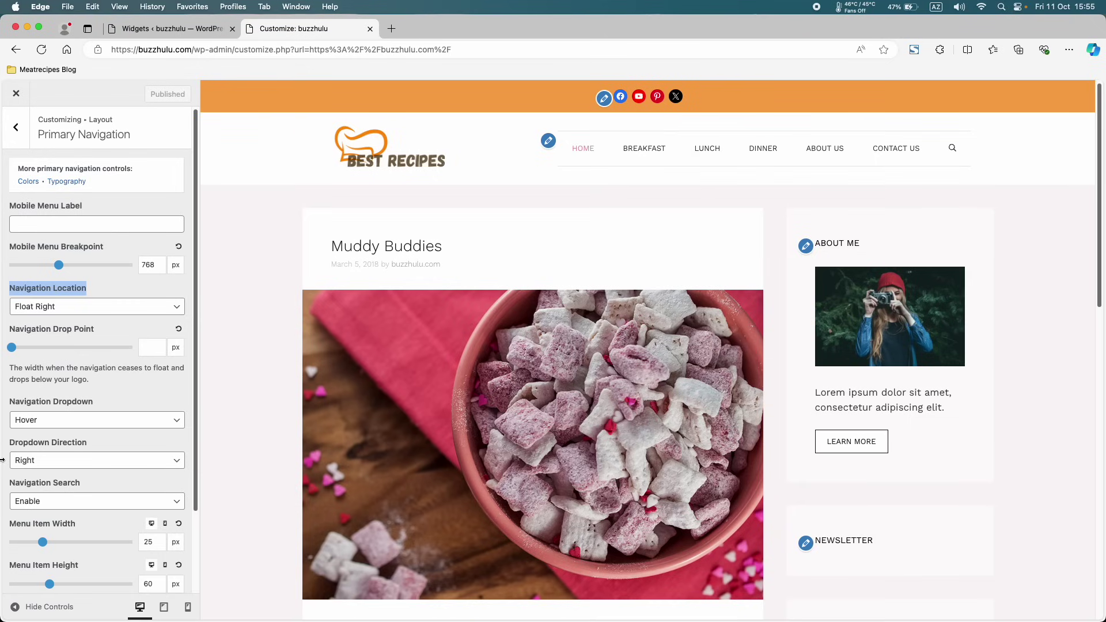
{"action": "left_click", "coordinate": [72, 306]}
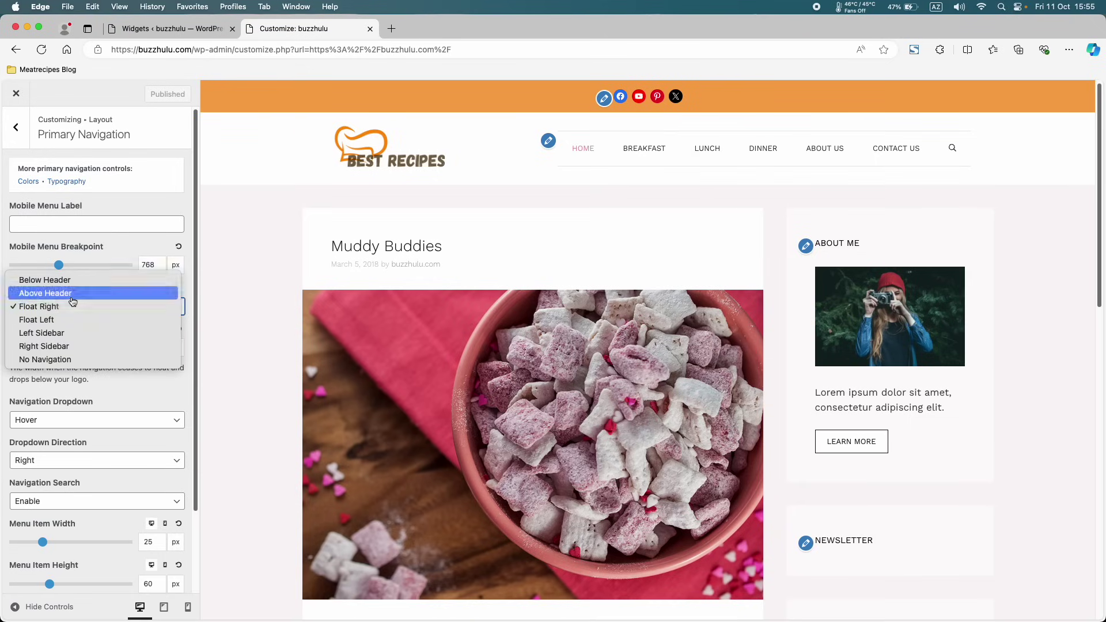
{"action": "left_click", "coordinate": [72, 293]}
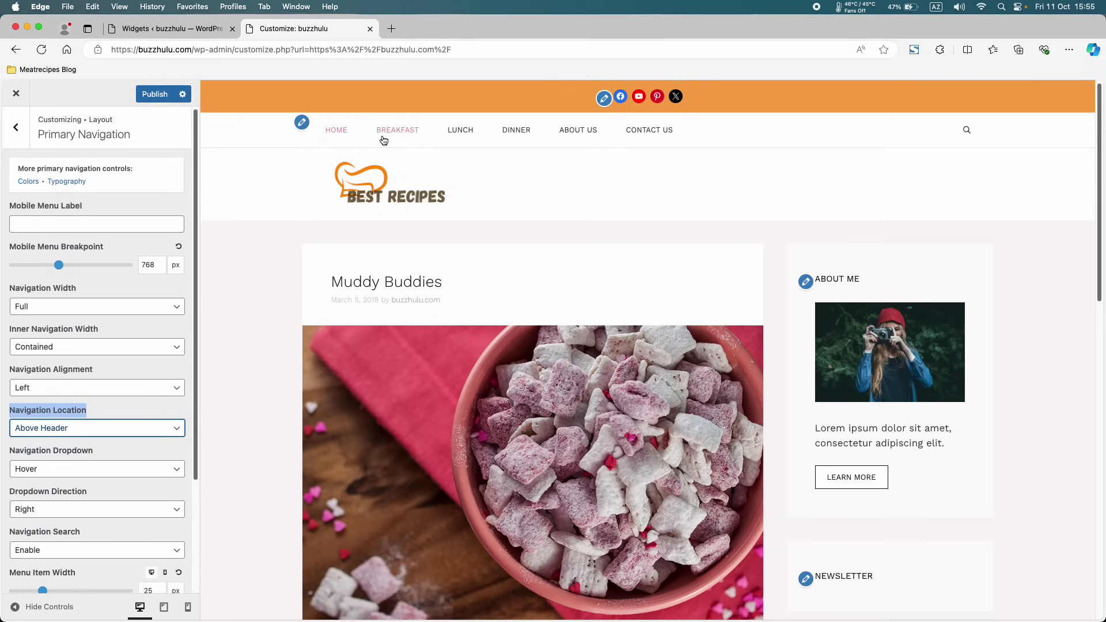
{"action": "left_click", "coordinate": [61, 432]}
{"action": "left_click", "coordinate": [54, 455]}
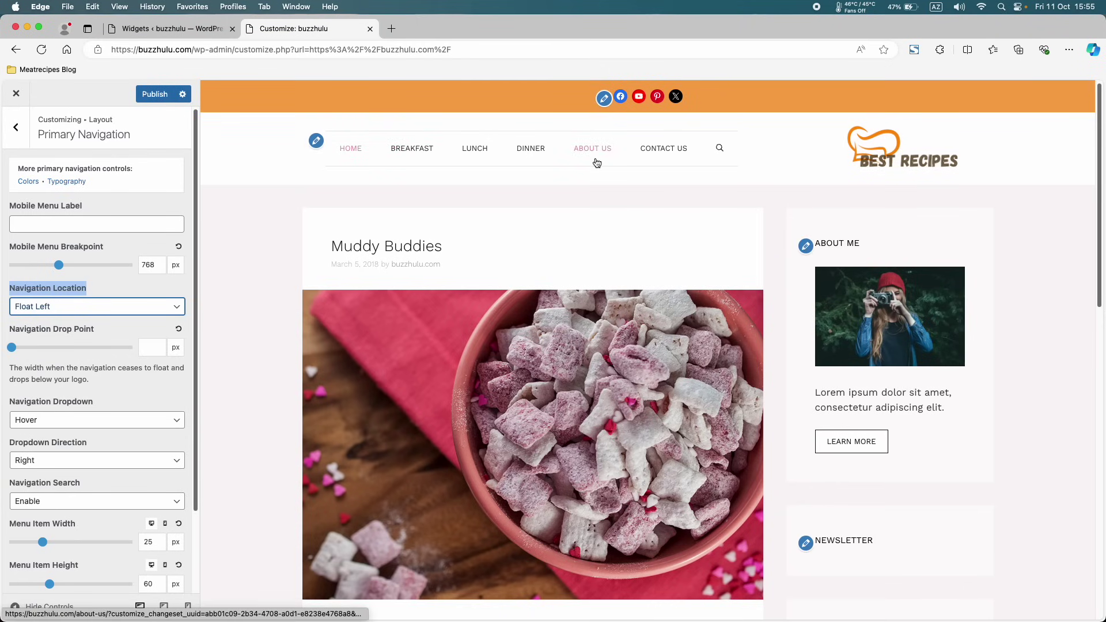
{"action": "left_click", "coordinate": [92, 306]}
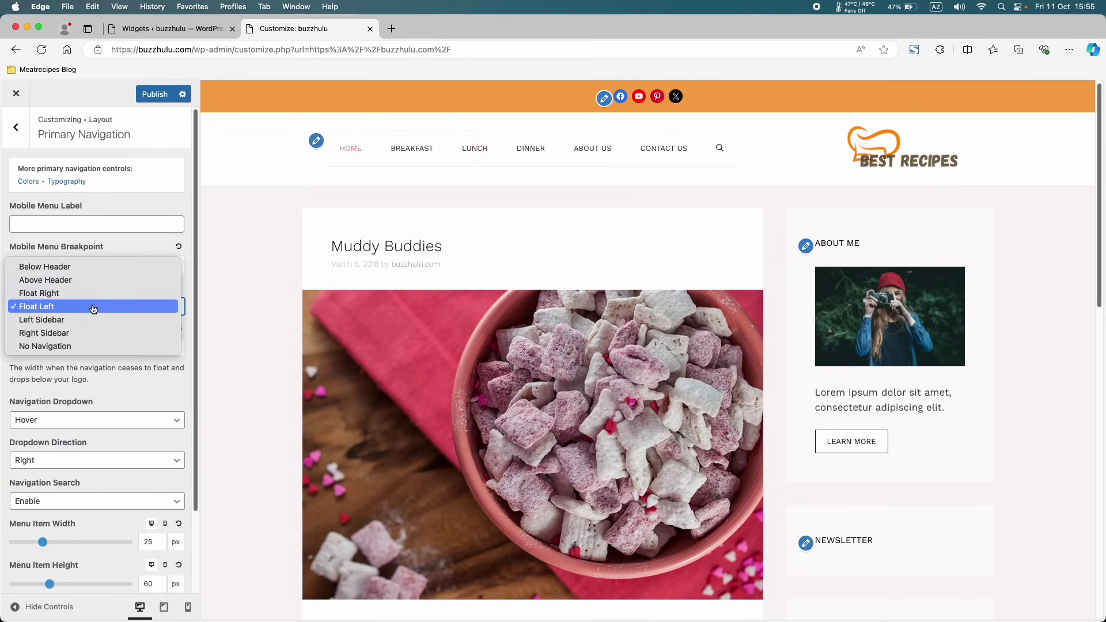
{"action": "left_click", "coordinate": [77, 279]}
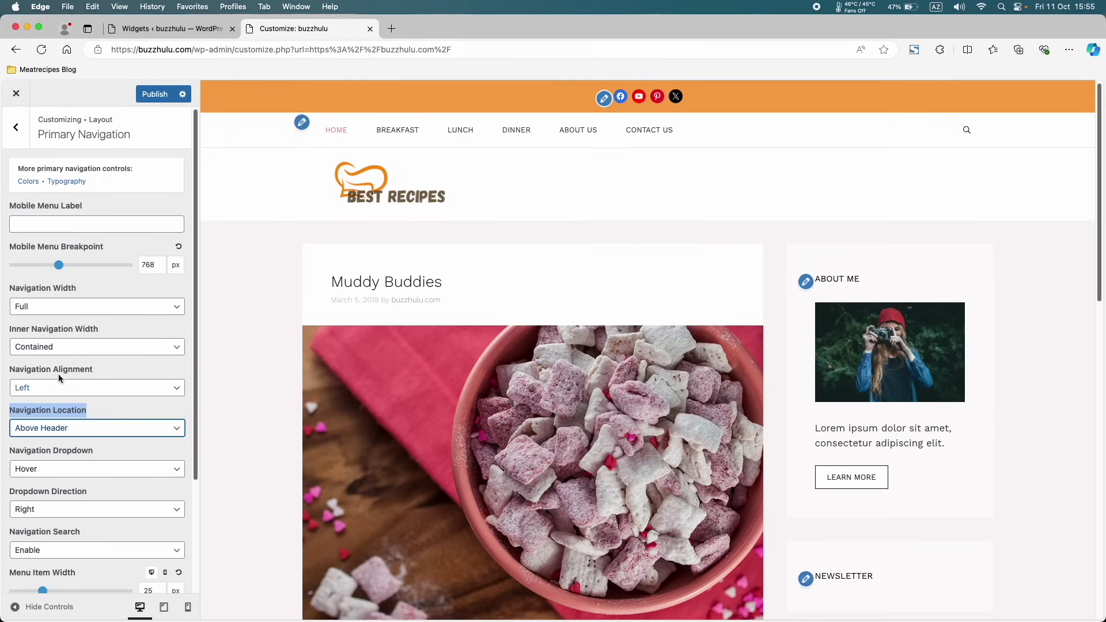
{"action": "left_click", "coordinate": [48, 431]}
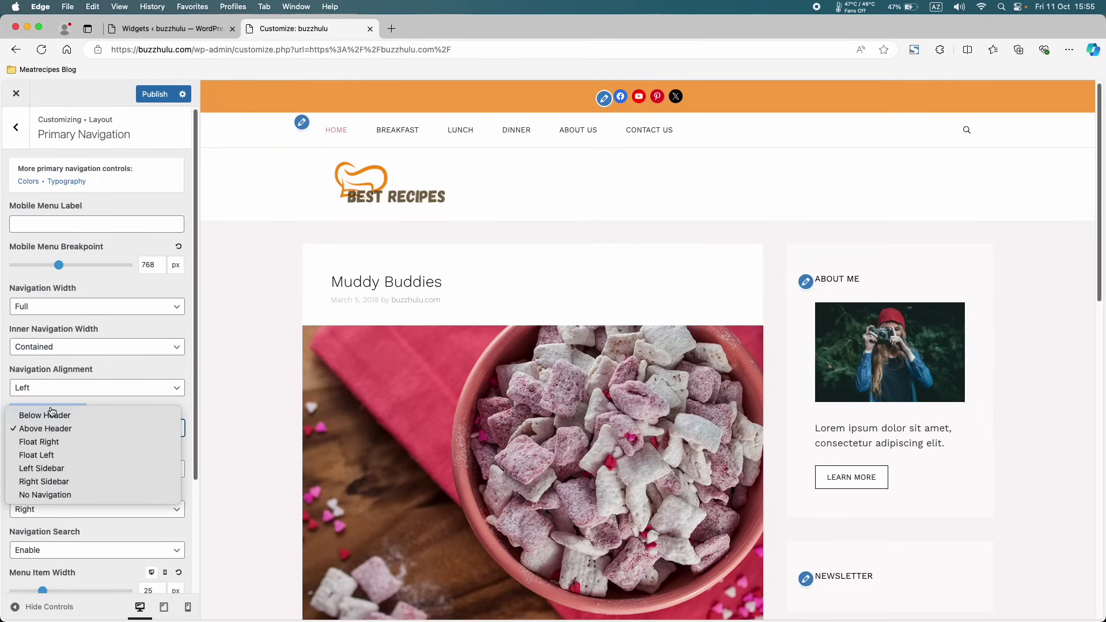
{"action": "left_click", "coordinate": [57, 442]}
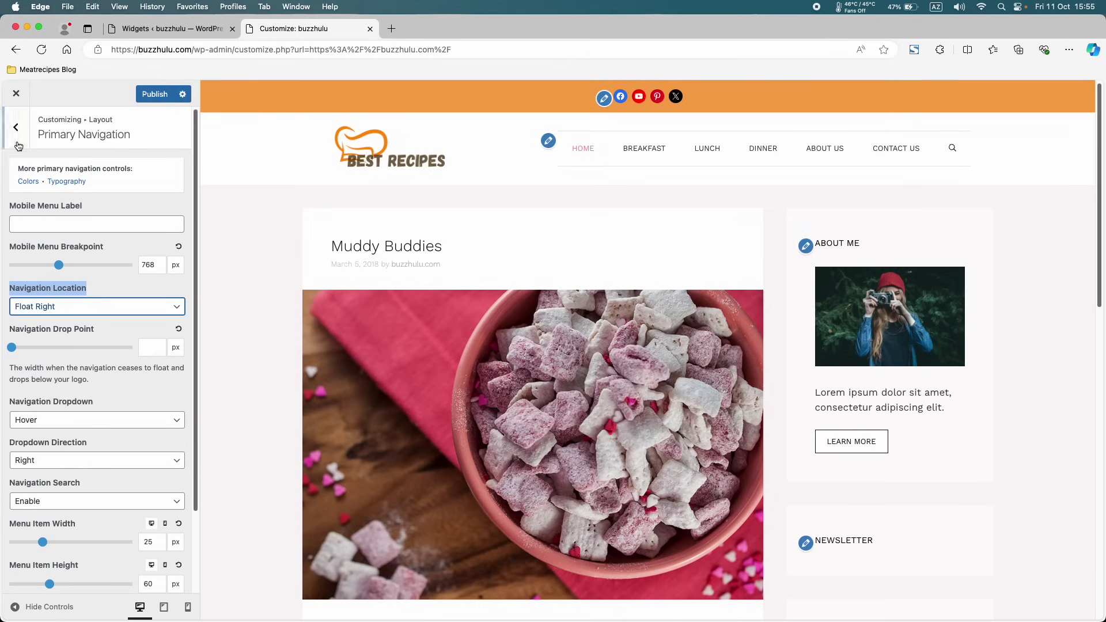
{"action": "left_click", "coordinate": [18, 144]}
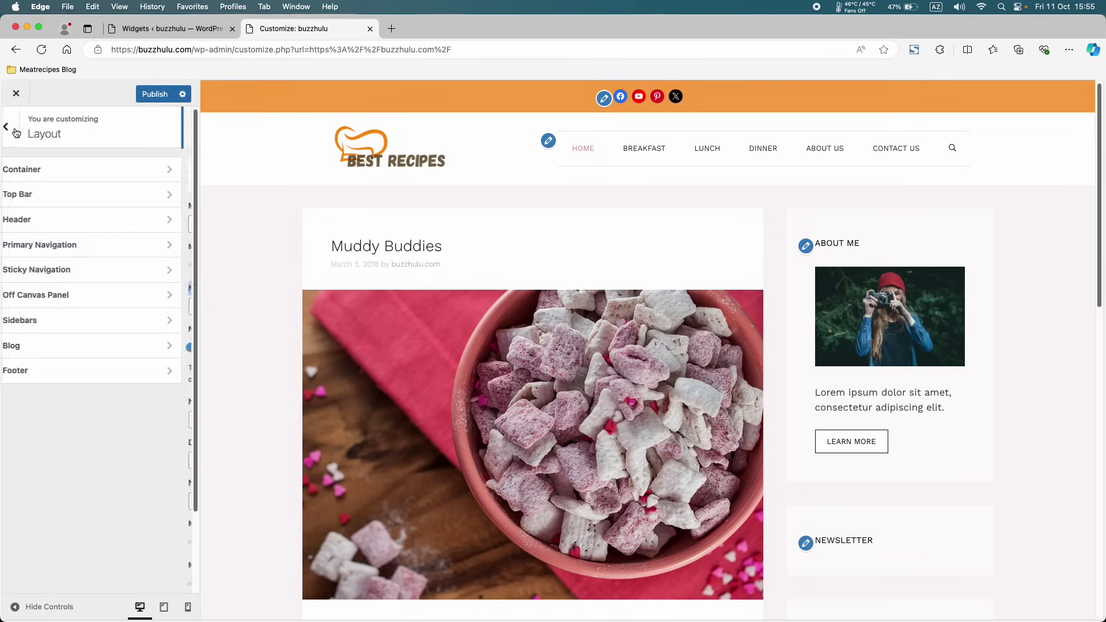
- Try the Default and Classic presets in the Header layout settings
{"action": "left_click", "coordinate": [44, 217]}
{"action": "left_click", "coordinate": [62, 226]}
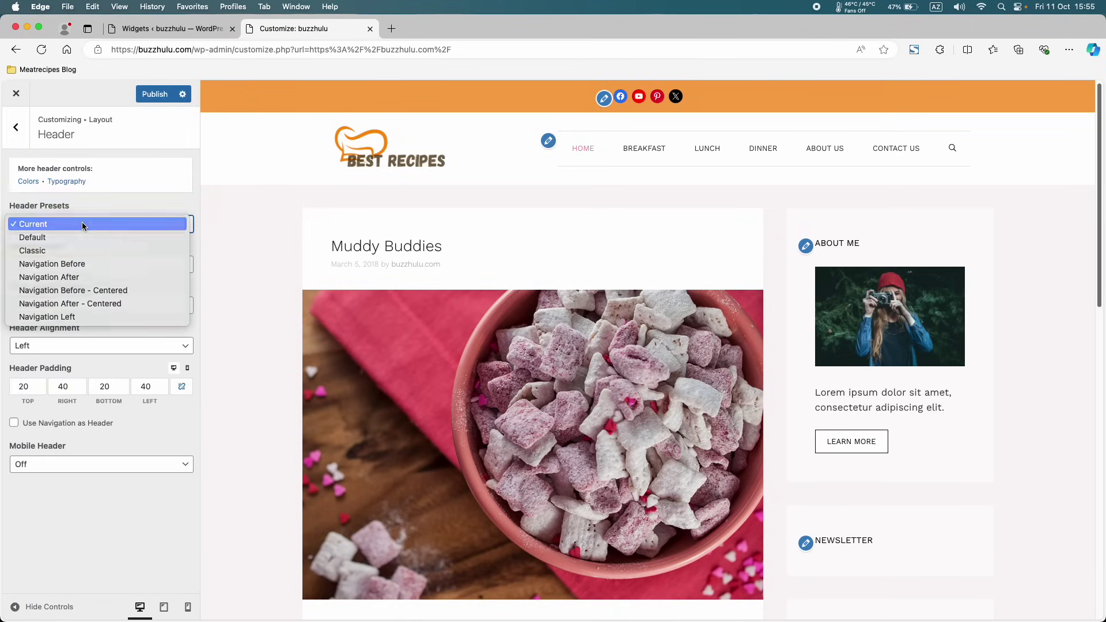
{"action": "left_click", "coordinate": [82, 223]}
{"action": "left_click", "coordinate": [68, 224]}
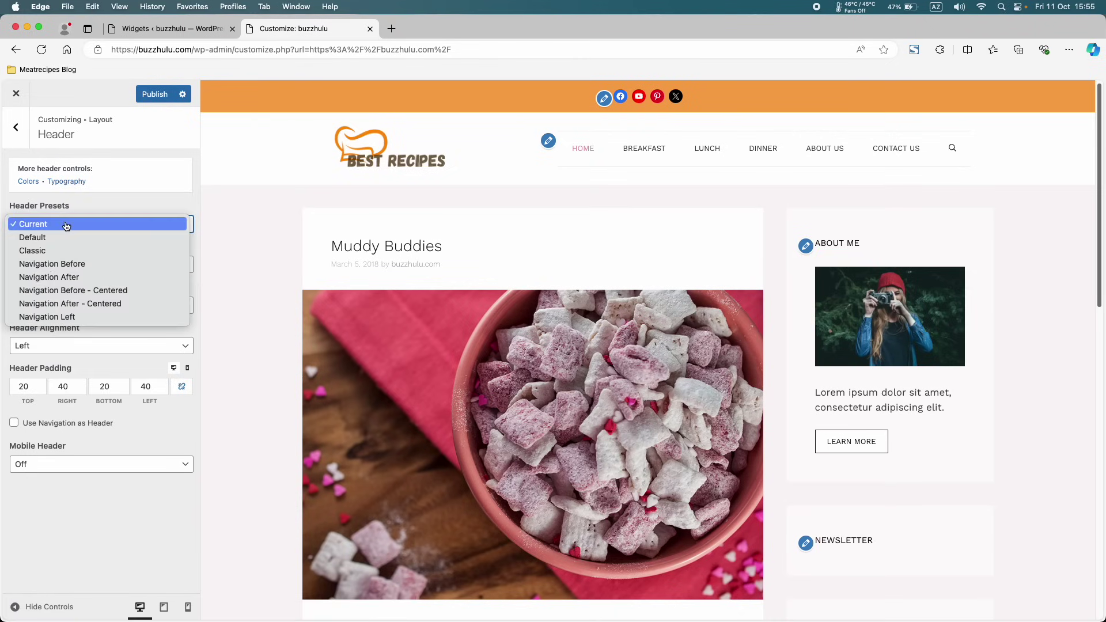
{"action": "left_click", "coordinate": [68, 226]}
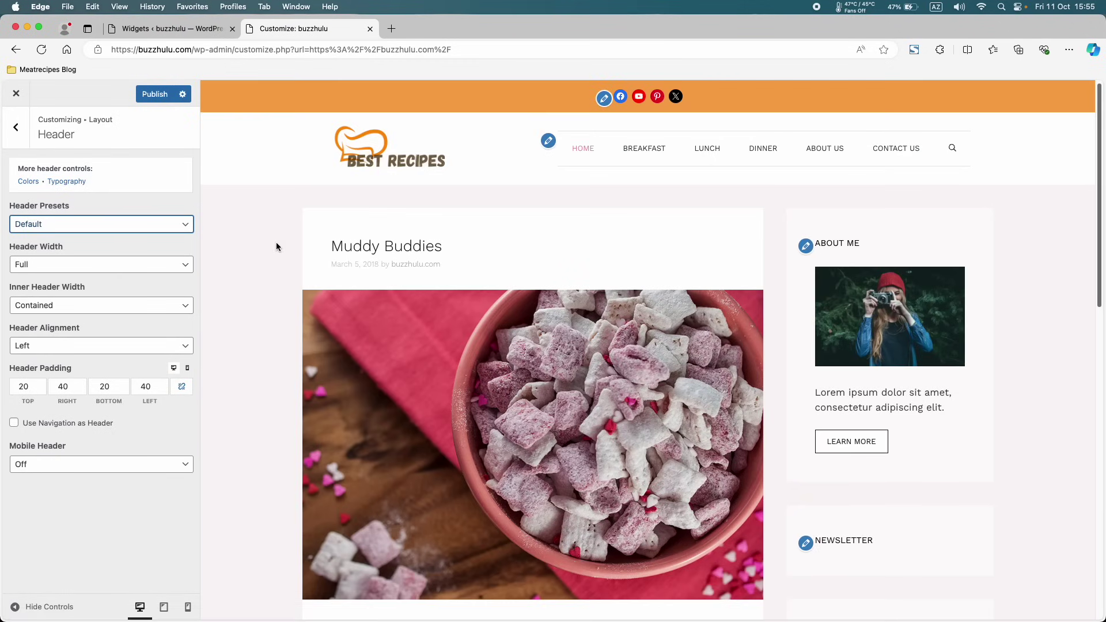
{"action": "left_click", "coordinate": [117, 268]}
{"action": "left_click", "coordinate": [112, 251]}
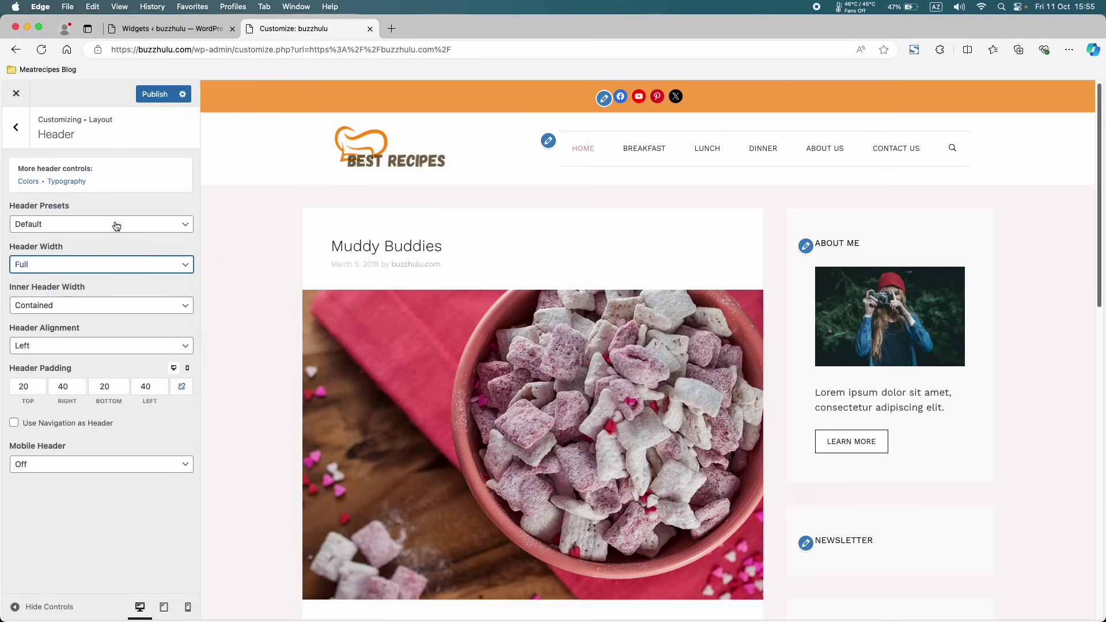
{"action": "left_click", "coordinate": [98, 226]}
{"action": "left_click", "coordinate": [95, 238]}
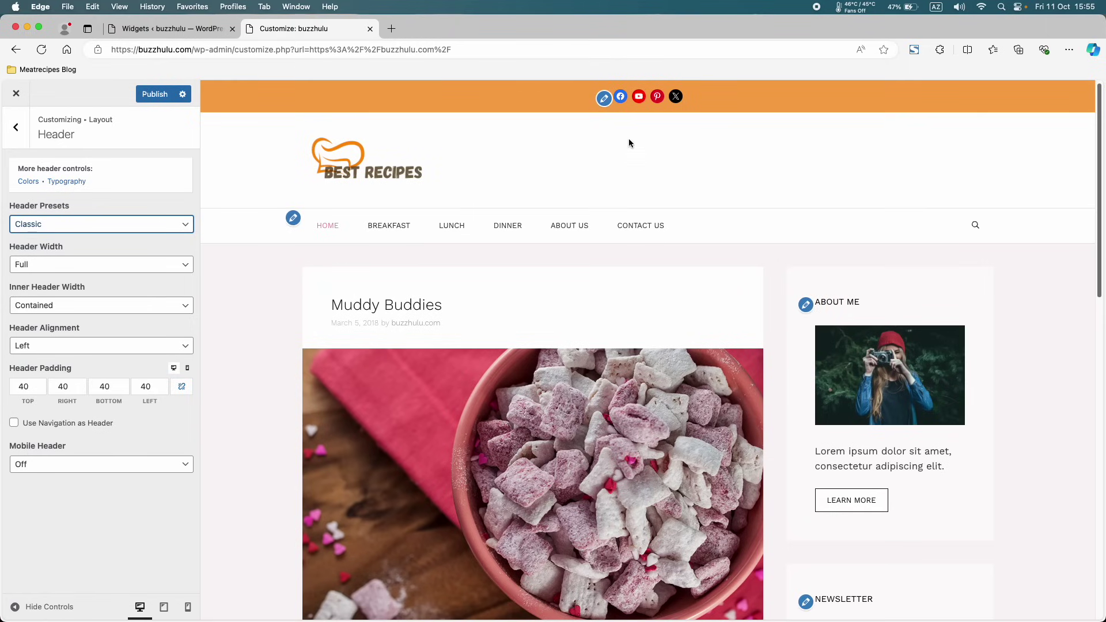
- Try the Navigation Before, Navigation After and Navigation Before - Centered header presets, ending with the preset on Current
{"action": "left_click", "coordinate": [89, 231]}
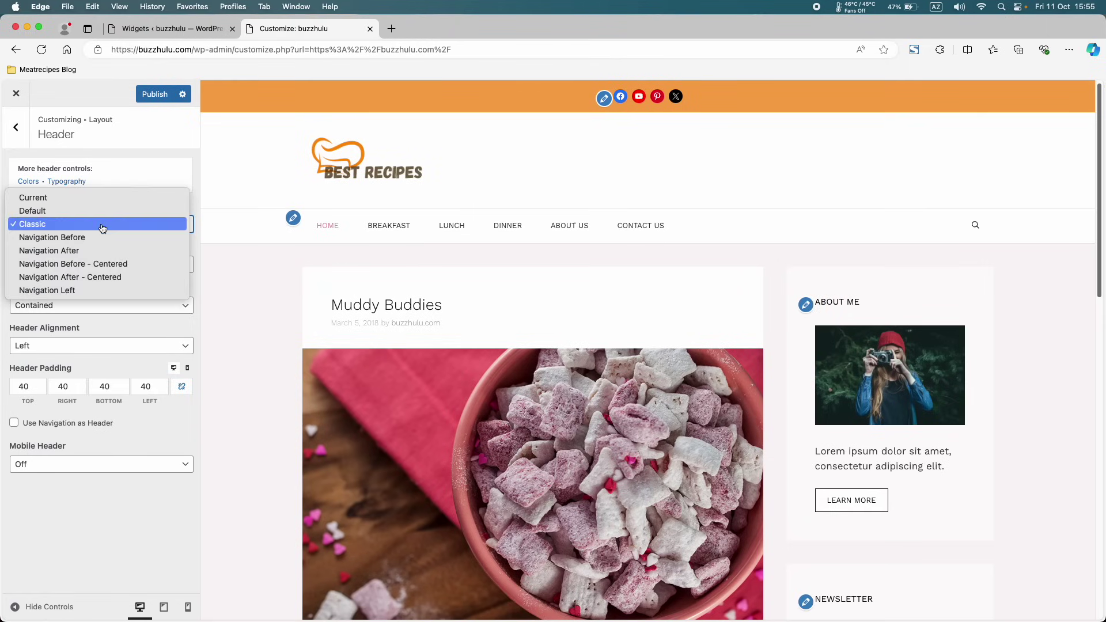
{"action": "left_click", "coordinate": [85, 236]}
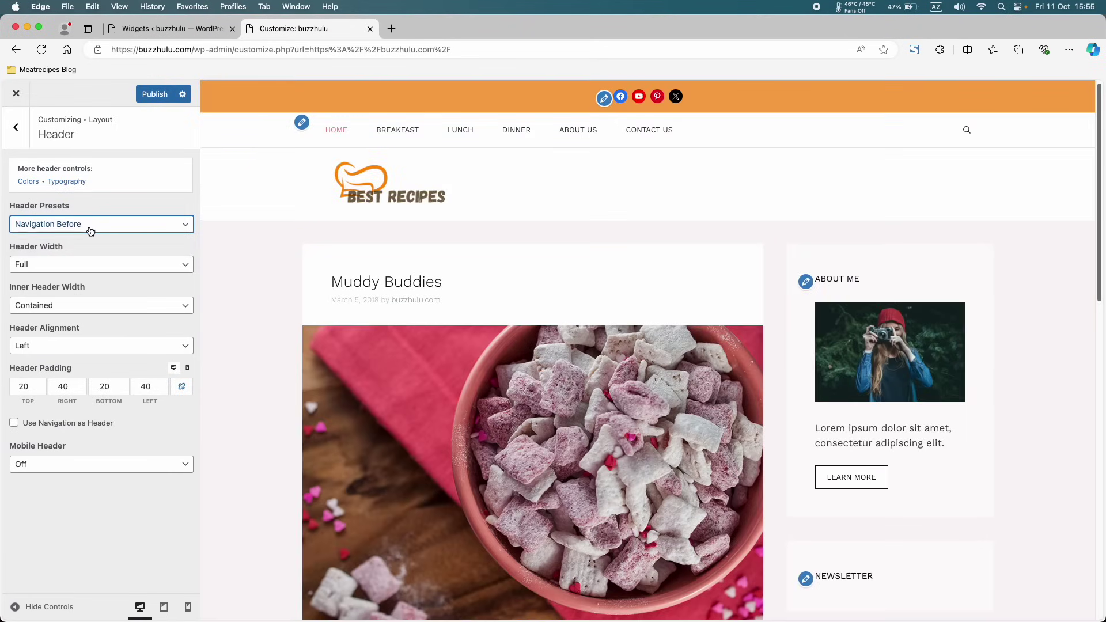
{"action": "left_click", "coordinate": [88, 230]}
{"action": "left_click", "coordinate": [83, 242]}
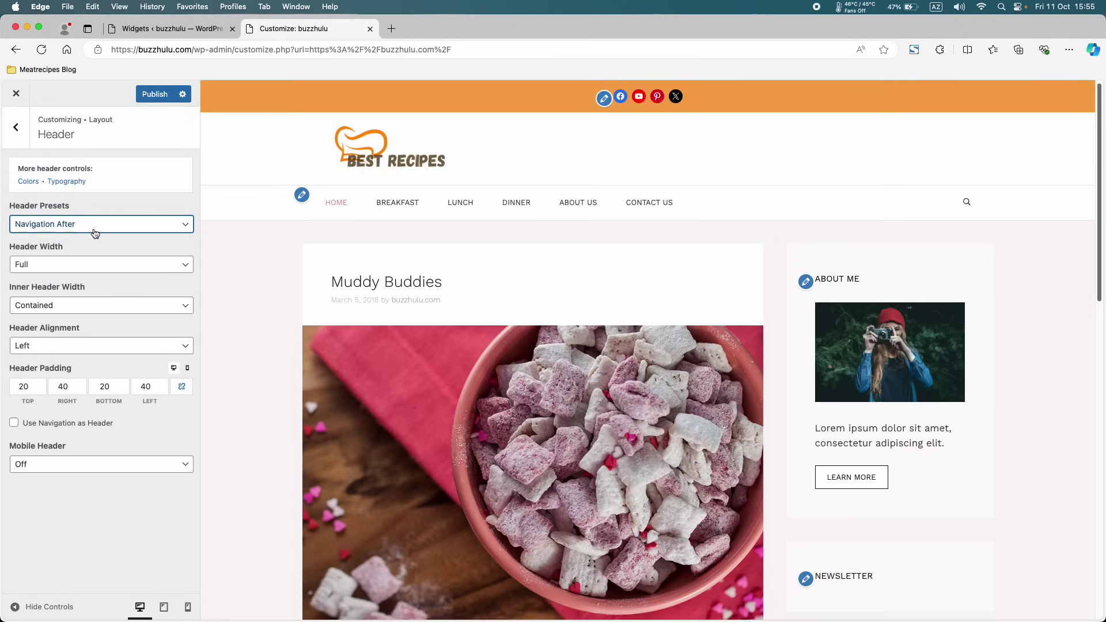
{"action": "left_click", "coordinate": [93, 228]}
{"action": "left_click", "coordinate": [89, 236]}
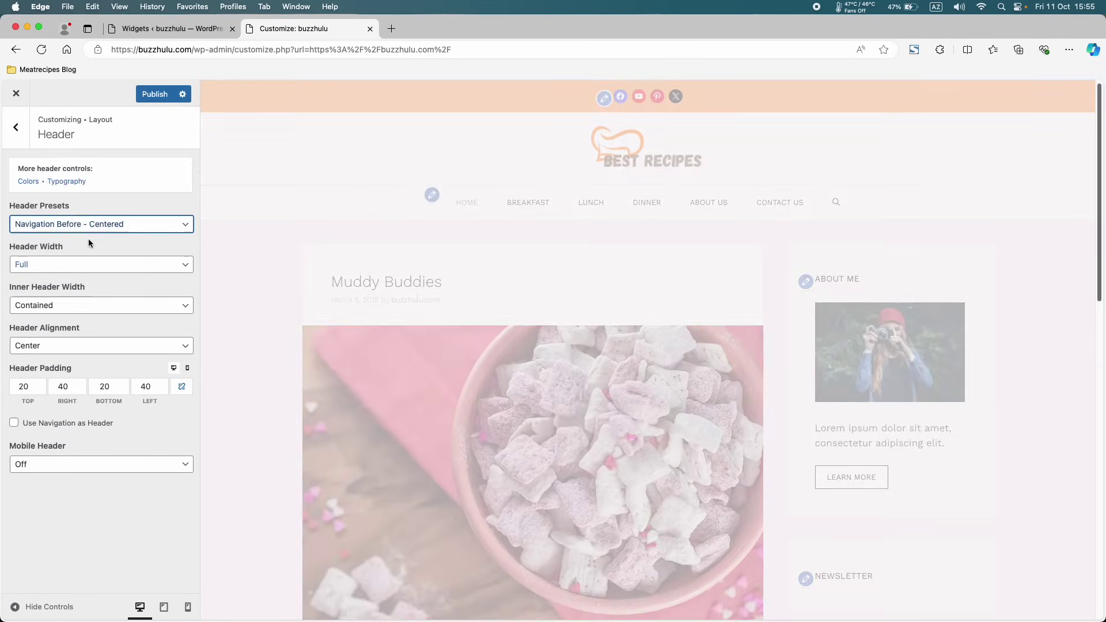
{"action": "left_click", "coordinate": [89, 224]}
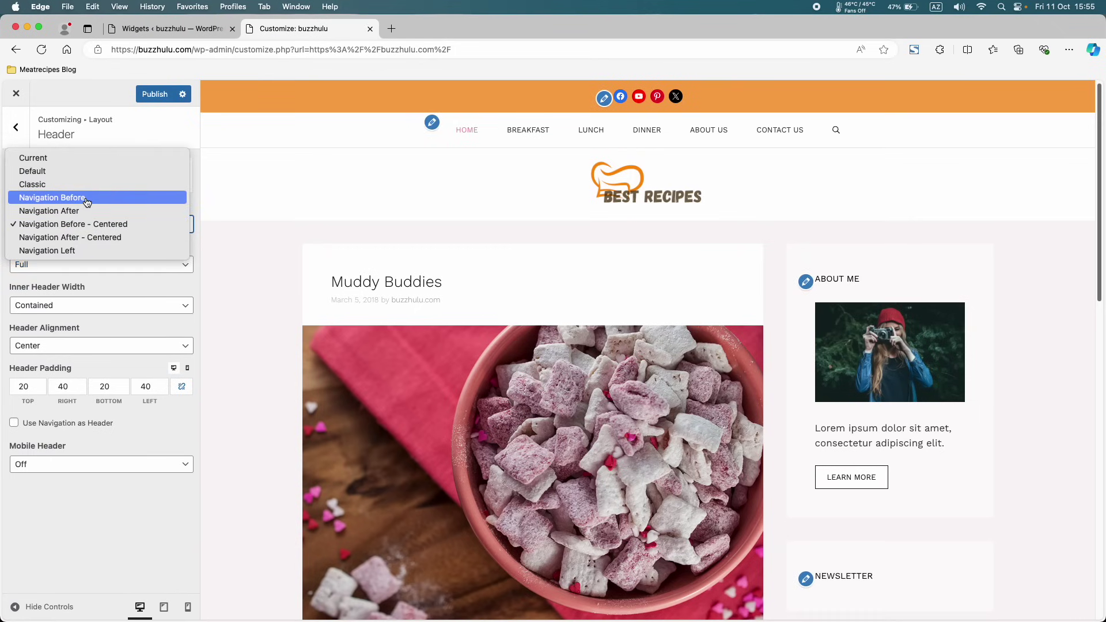
{"action": "left_click", "coordinate": [87, 197]}
{"action": "left_click", "coordinate": [77, 224]}
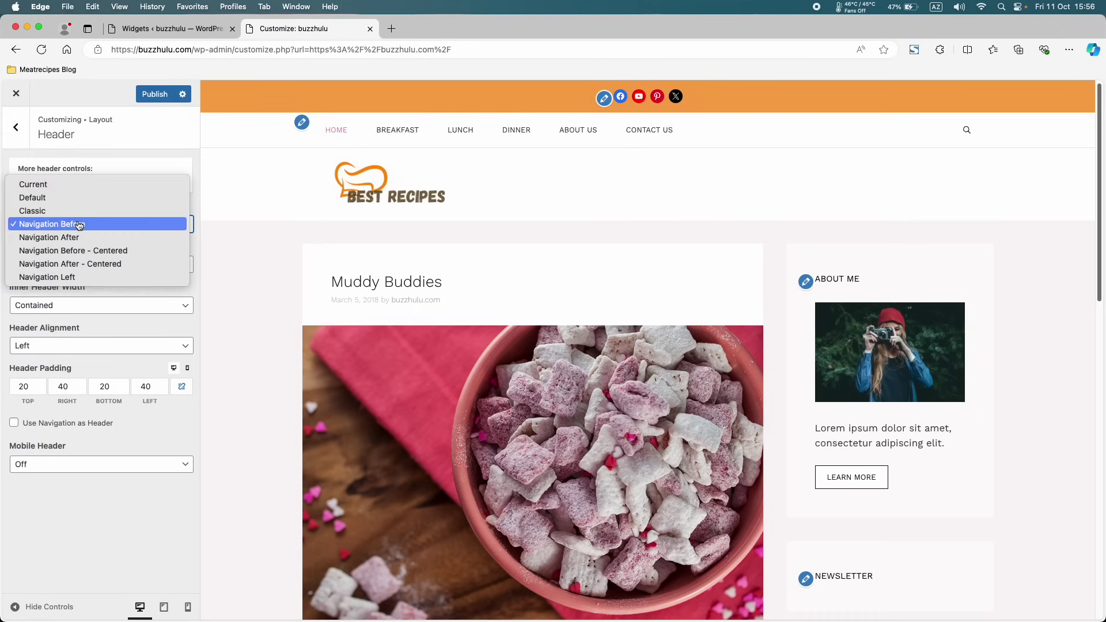
{"action": "left_click", "coordinate": [83, 188]}
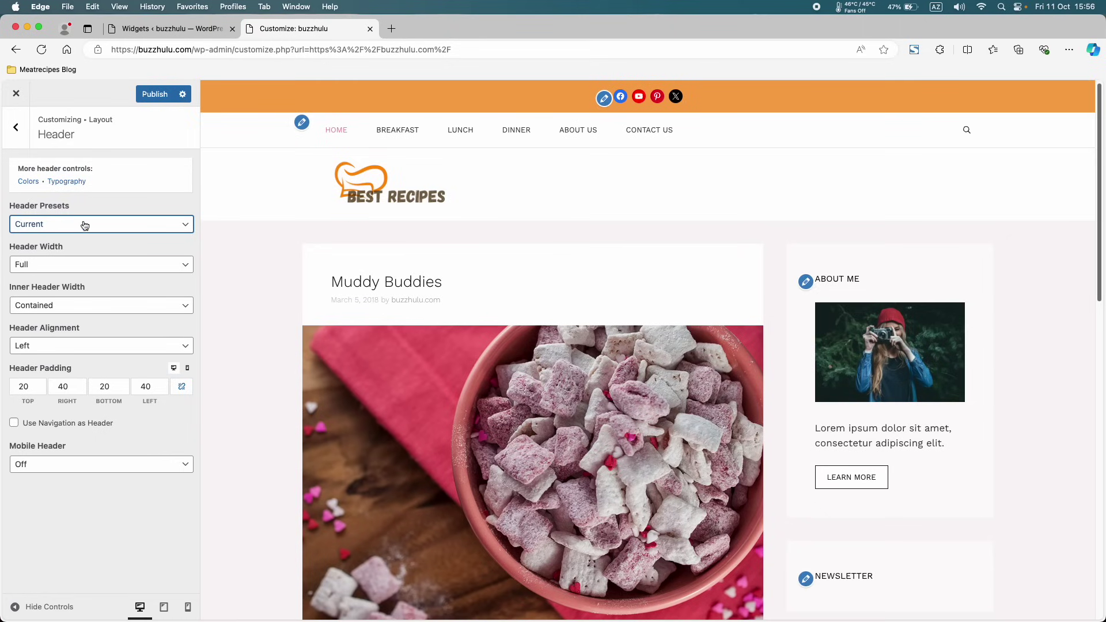
- Set the header preset to Default and publish the change
{"action": "left_click", "coordinate": [85, 224]}
{"action": "left_click", "coordinate": [86, 225]}
{"action": "left_click", "coordinate": [77, 225]}
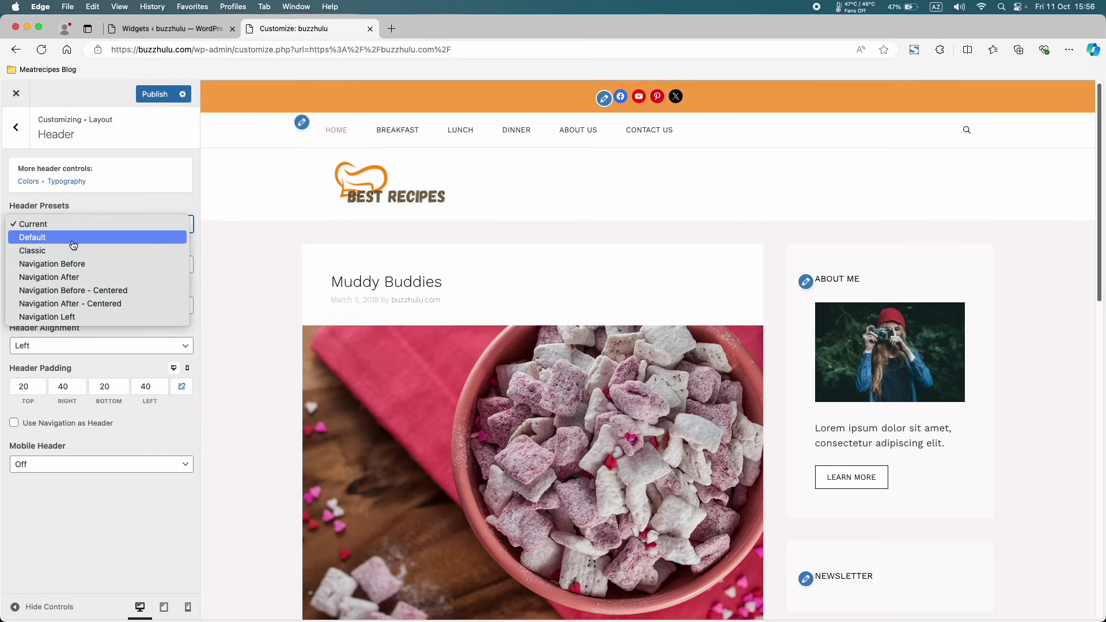
{"action": "left_click", "coordinate": [73, 238]}
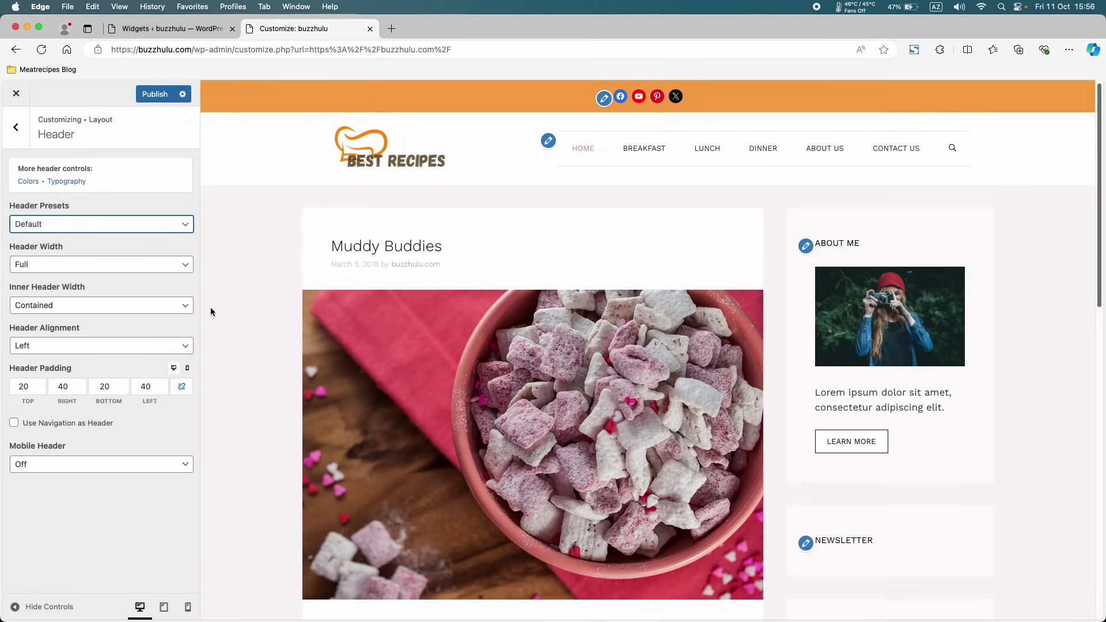
{"action": "left_click", "coordinate": [154, 93]}
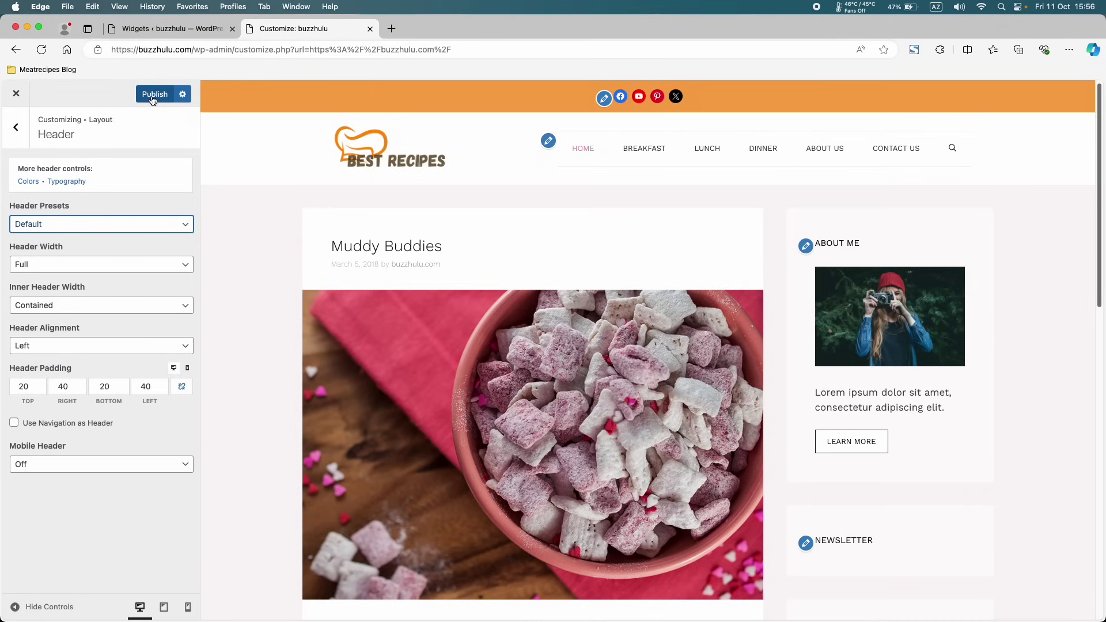
- Open the live homepage in the Widgets tab, examine its header and navigation, and return to the Customizer
{"action": "left_click", "coordinate": [173, 28]}
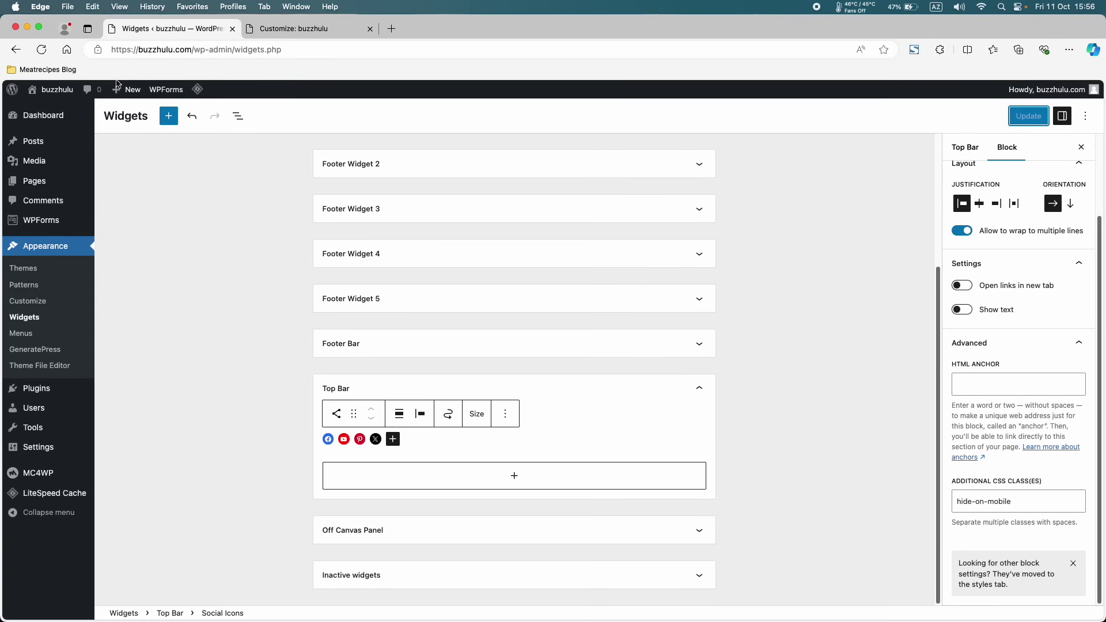
{"action": "left_click", "coordinate": [71, 111]}
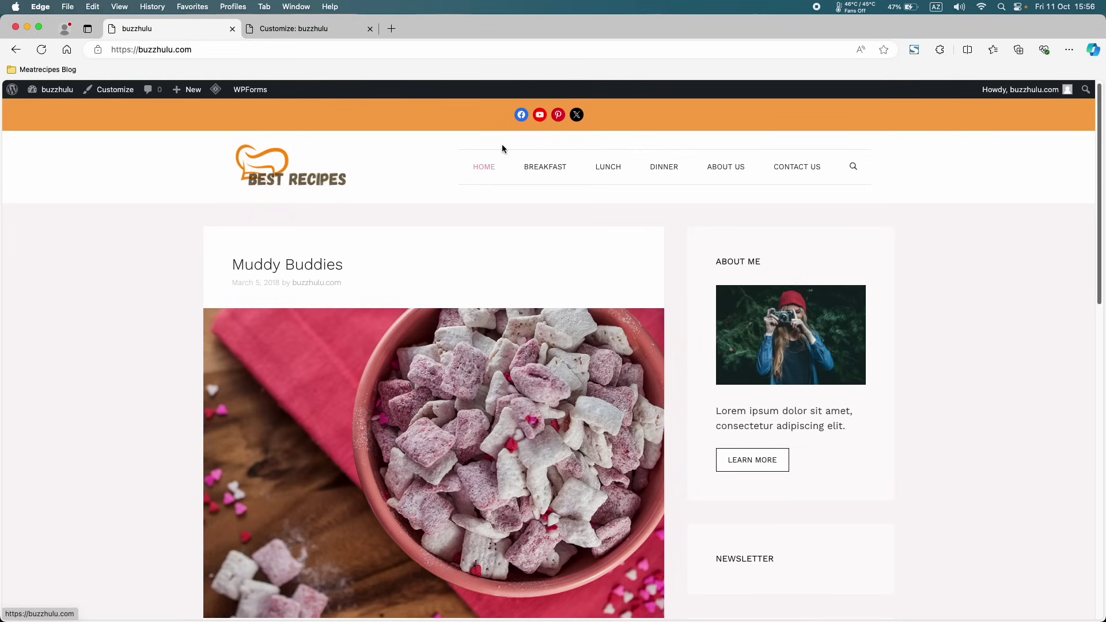
{"action": "left_click", "coordinate": [271, 31]}
- In Additional CSS, set the border-top and border-bottom widths of #site-navigation to 0px and publish
{"action": "left_click", "coordinate": [22, 134]}
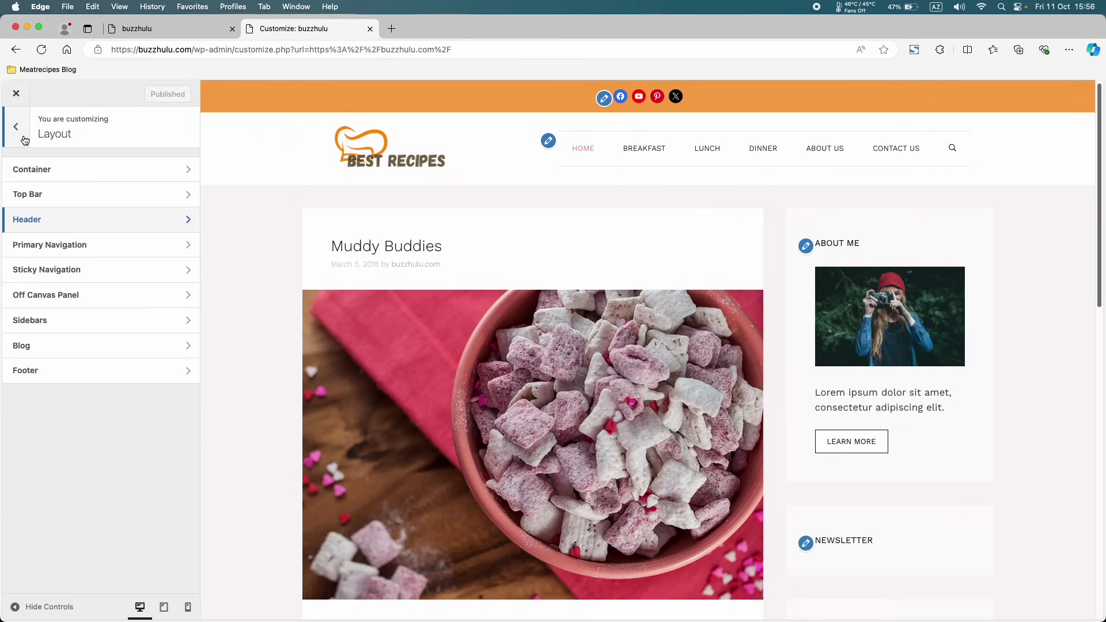
{"action": "left_click", "coordinate": [23, 135]}
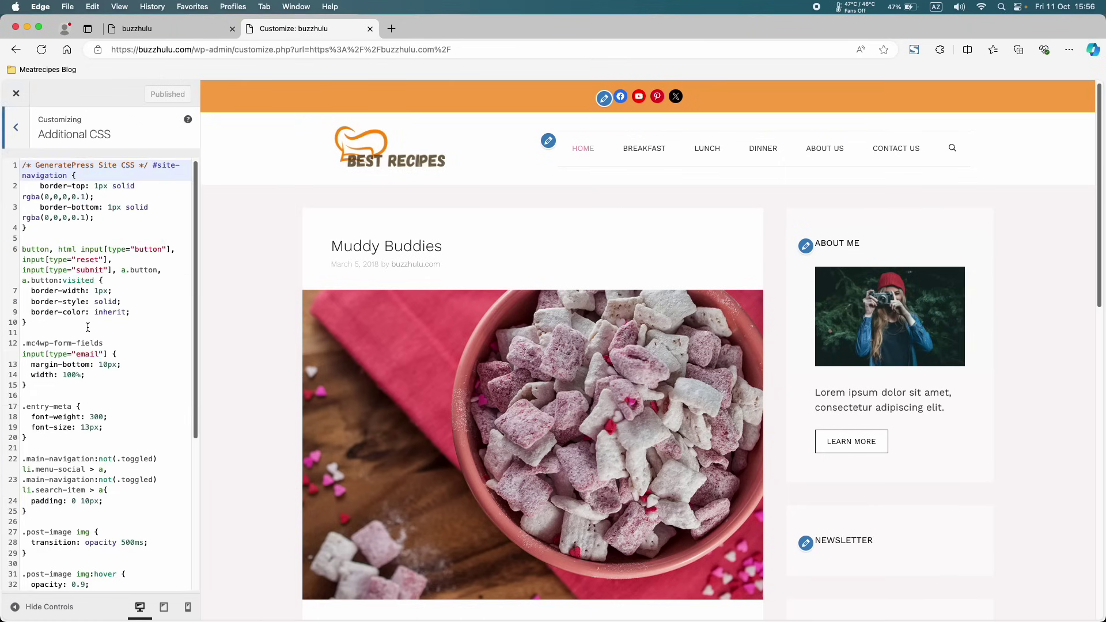
{"action": "scroll", "coordinate": [91, 387], "scroll_direction": "down", "scroll_amount": 5}
{"action": "scroll", "coordinate": [91, 387], "scroll_direction": "up", "scroll_amount": 5}
{"action": "double_click", "coordinate": [99, 186]}
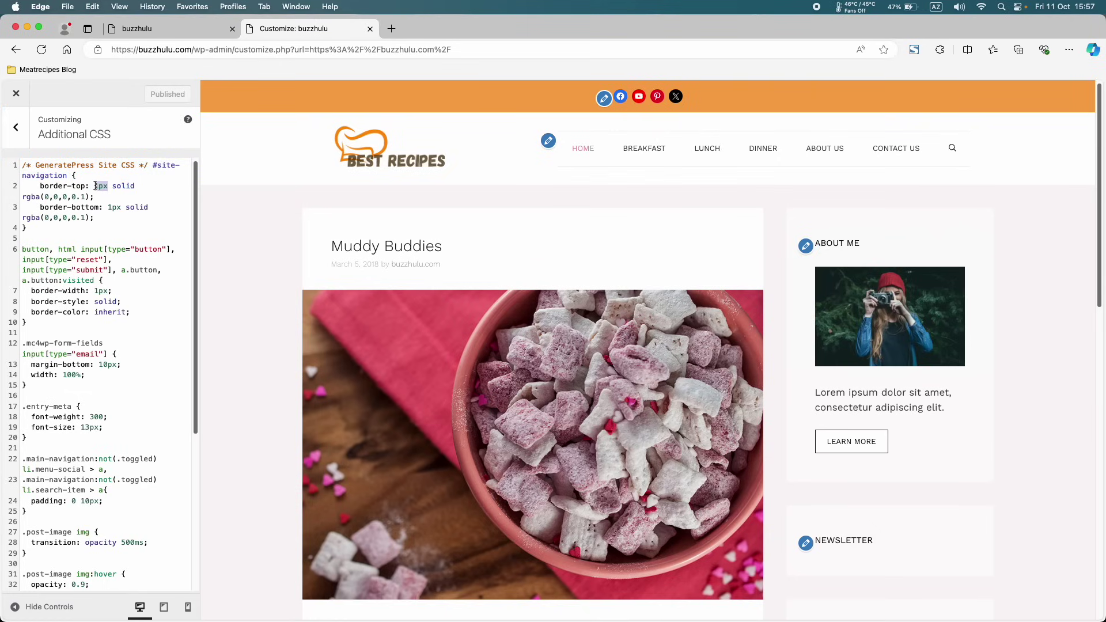
{"action": "left_click", "coordinate": [97, 185]}
{"action": "left_click_drag", "start_coordinate": [96, 185], "coordinate": [99, 185]}
{"action": "type", "text": "0"}
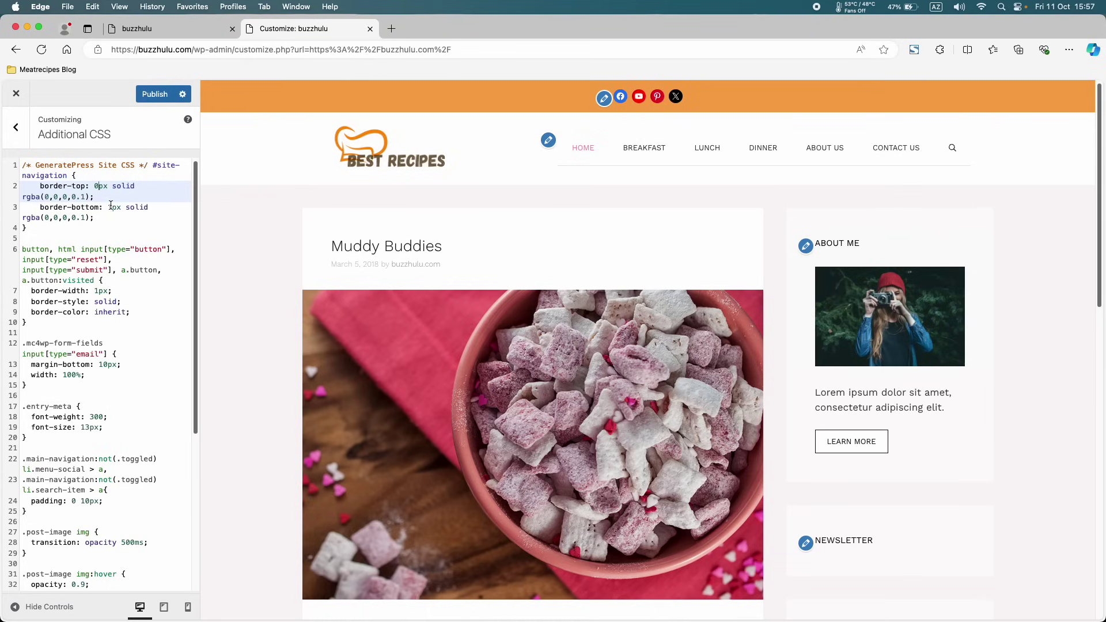
{"action": "left_click_drag", "start_coordinate": [111, 206], "coordinate": [109, 206]}
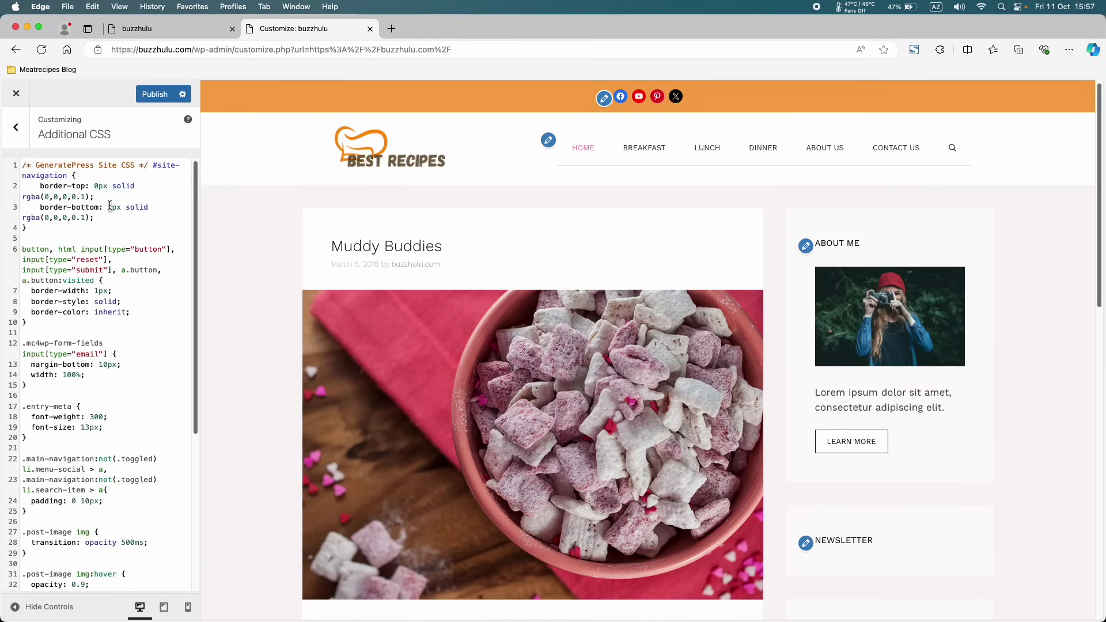
{"action": "type", "text": "0"}
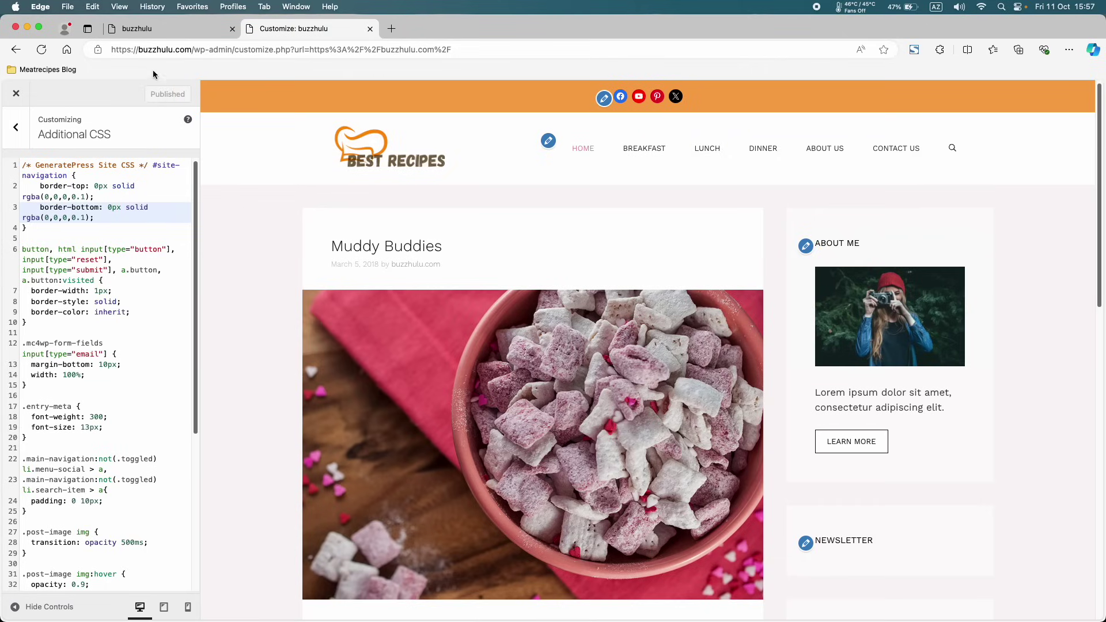
- Purge all caches from the live homepage and check the navigation borders there
{"action": "left_click", "coordinate": [165, 33]}
{"action": "mouse_move", "coordinate": [213, 96]}
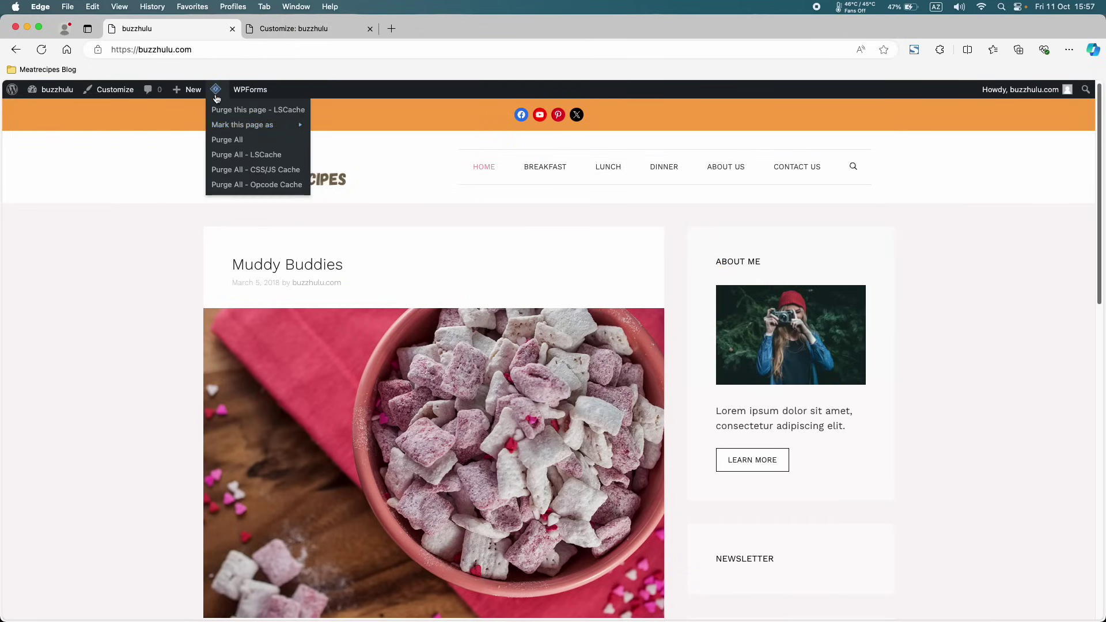
{"action": "left_click", "coordinate": [218, 137]}
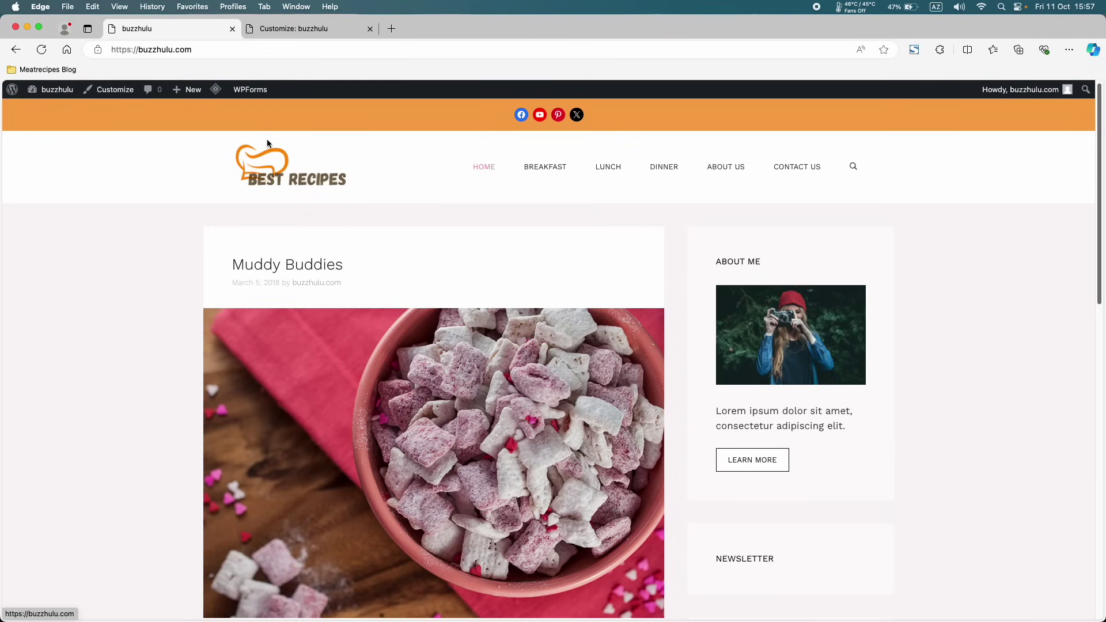
- Back in the Customizer, set the logo width to 170 px in Site Identity and publish
{"action": "left_click", "coordinate": [282, 30]}
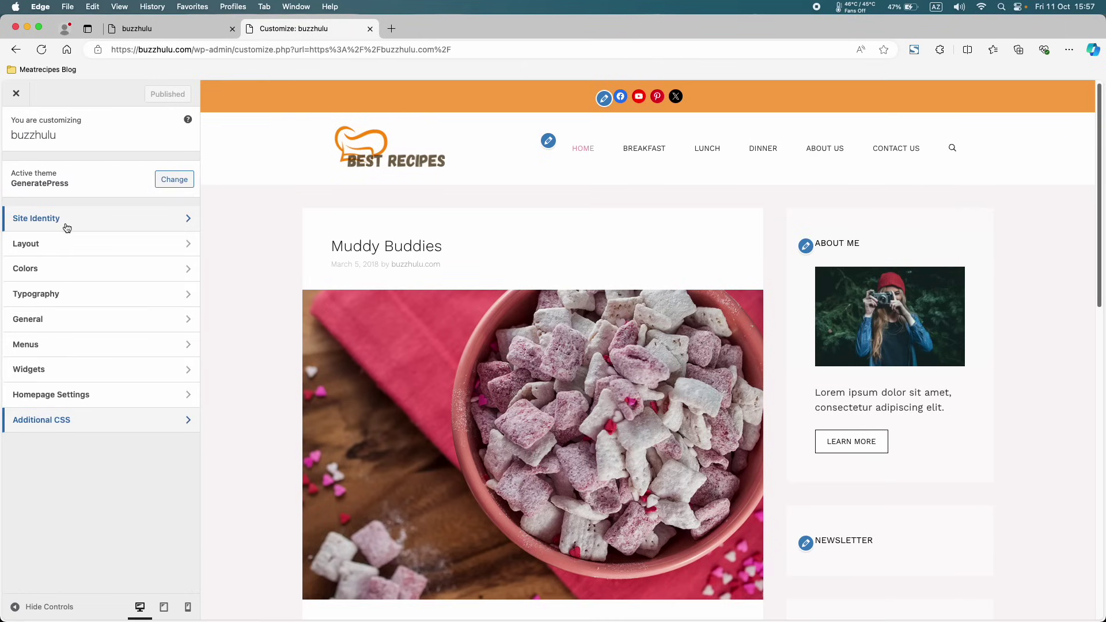
{"action": "left_click", "coordinate": [66, 229]}
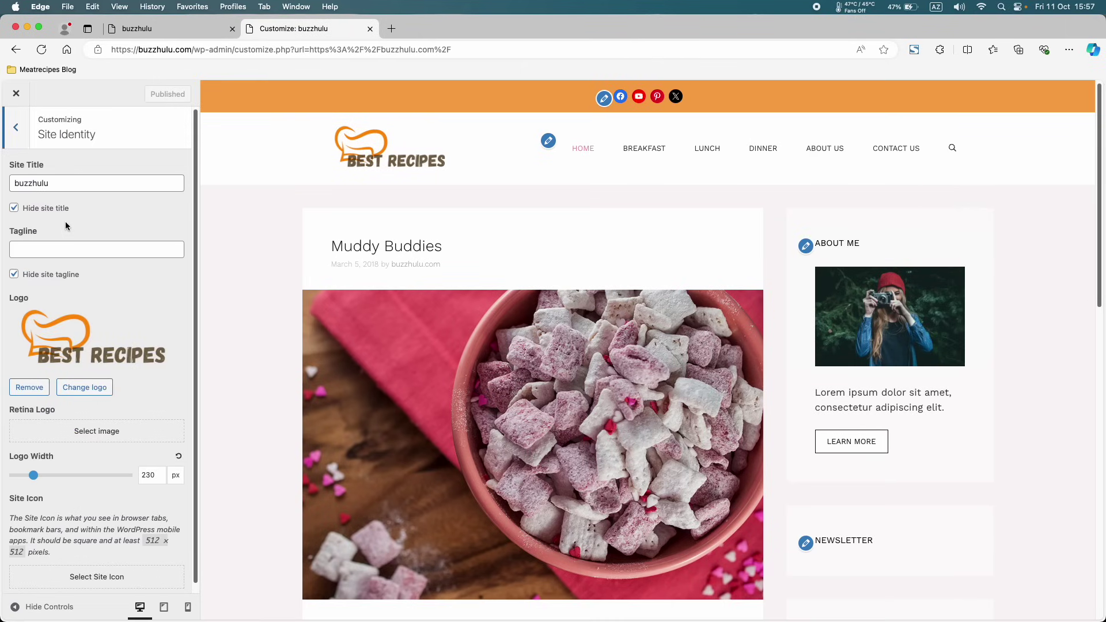
{"action": "scroll", "coordinate": [65, 226], "scroll_direction": "down", "scroll_amount": 1}
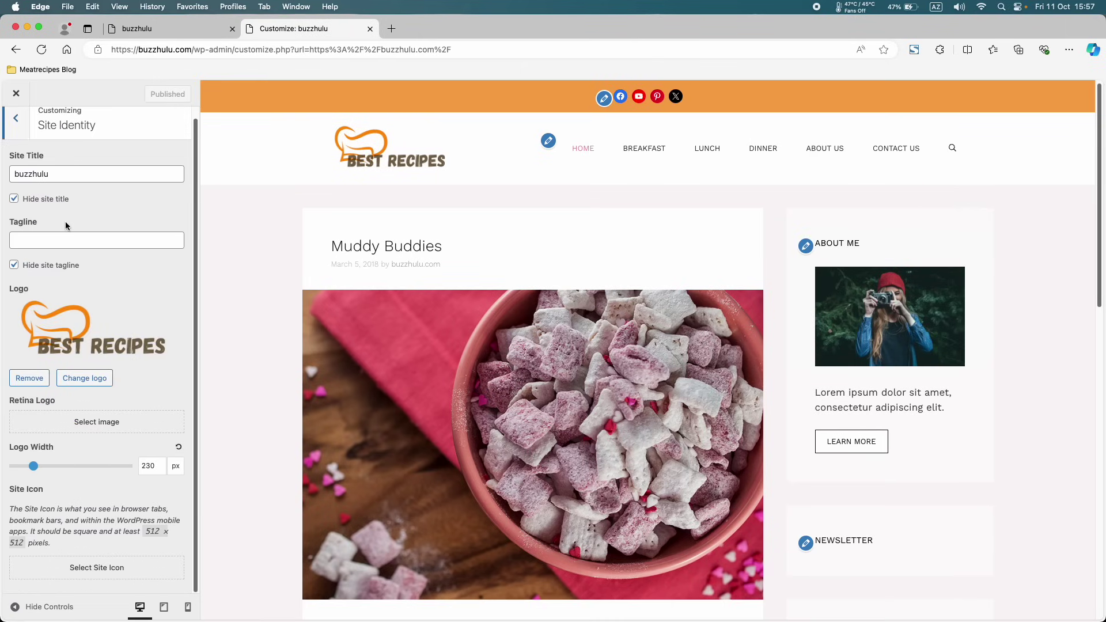
{"action": "left_click", "coordinate": [149, 467]}
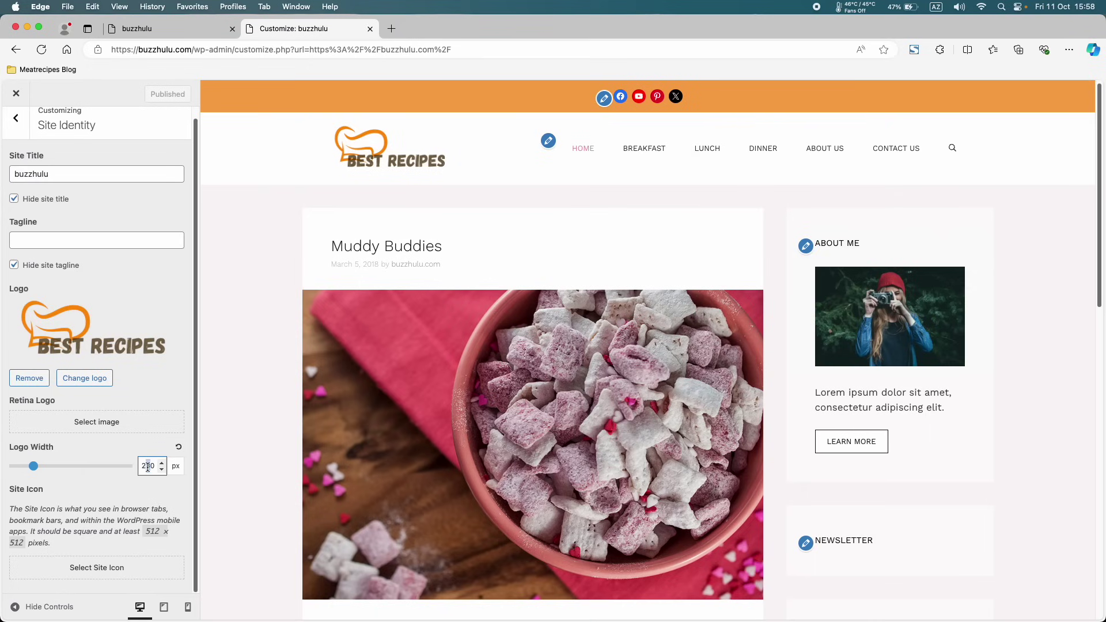
{"action": "type", "text": "0"}
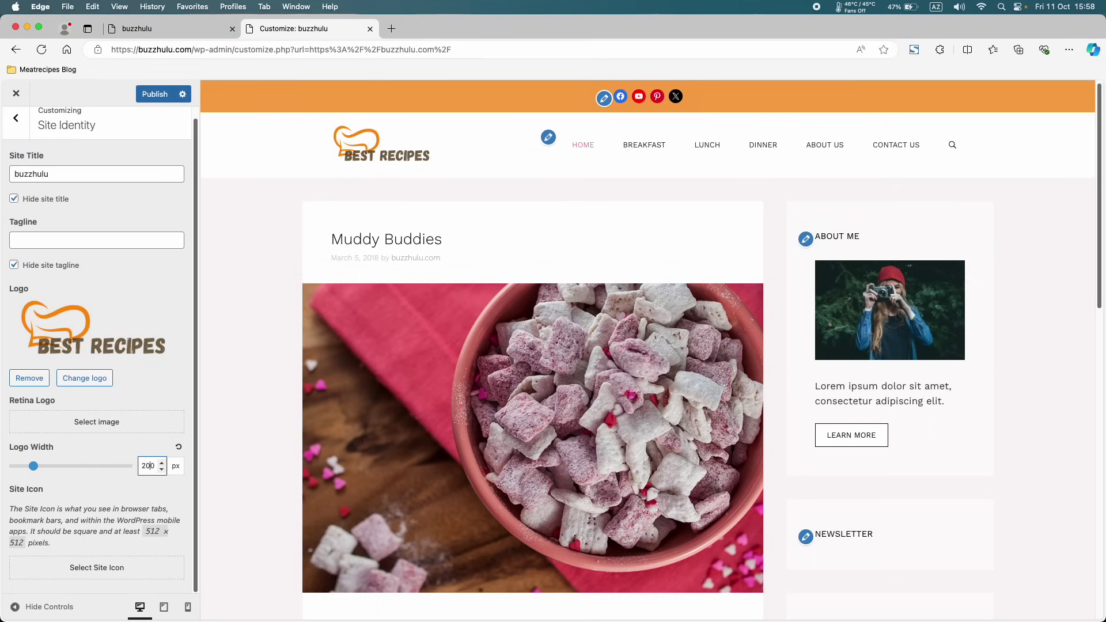
{"action": "key", "text": "BackSpace"}
{"action": "key", "text": "BackSpace"}
{"action": "type", "text": "18"}
{"action": "left_click", "coordinate": [162, 470]}
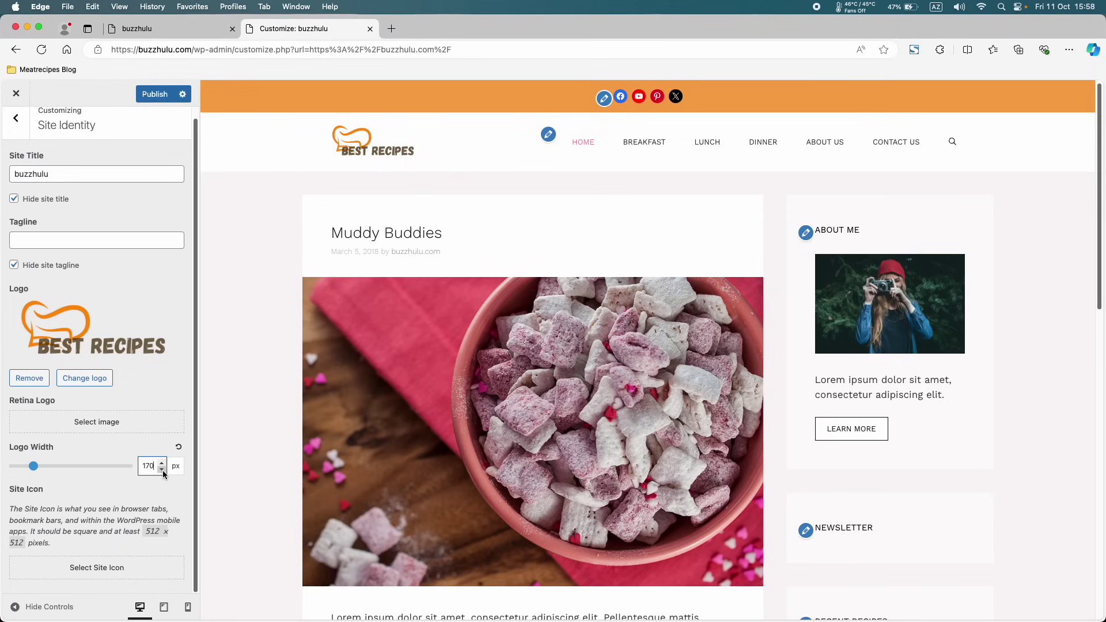
{"action": "left_click", "coordinate": [147, 99]}
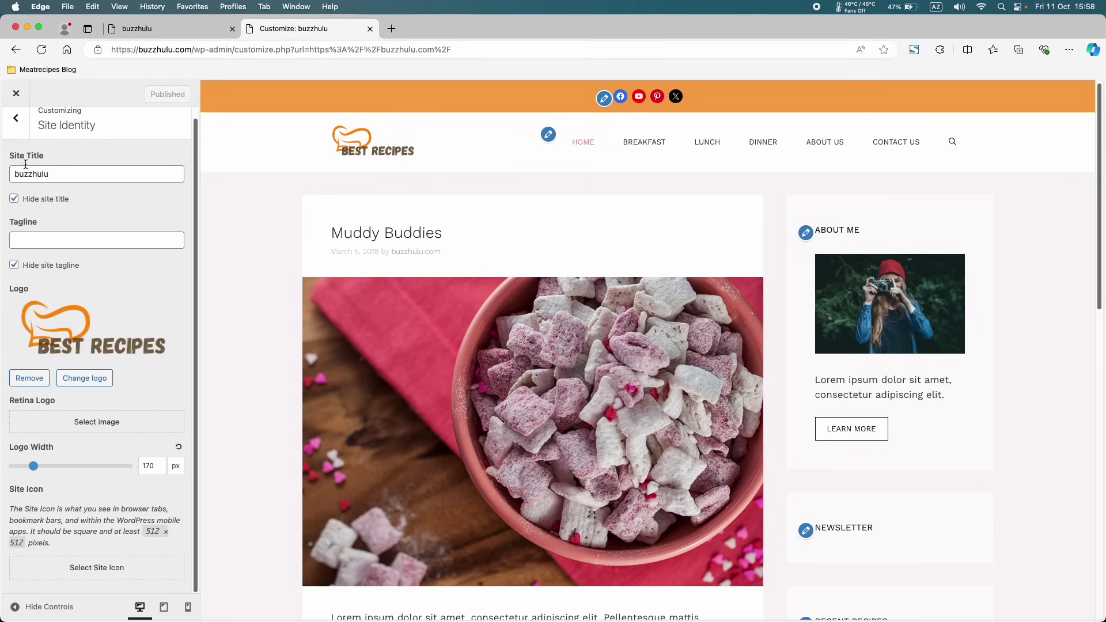
- In the Layout settings for the Header, reduce the top header padding to 14
{"action": "left_click", "coordinate": [24, 130]}
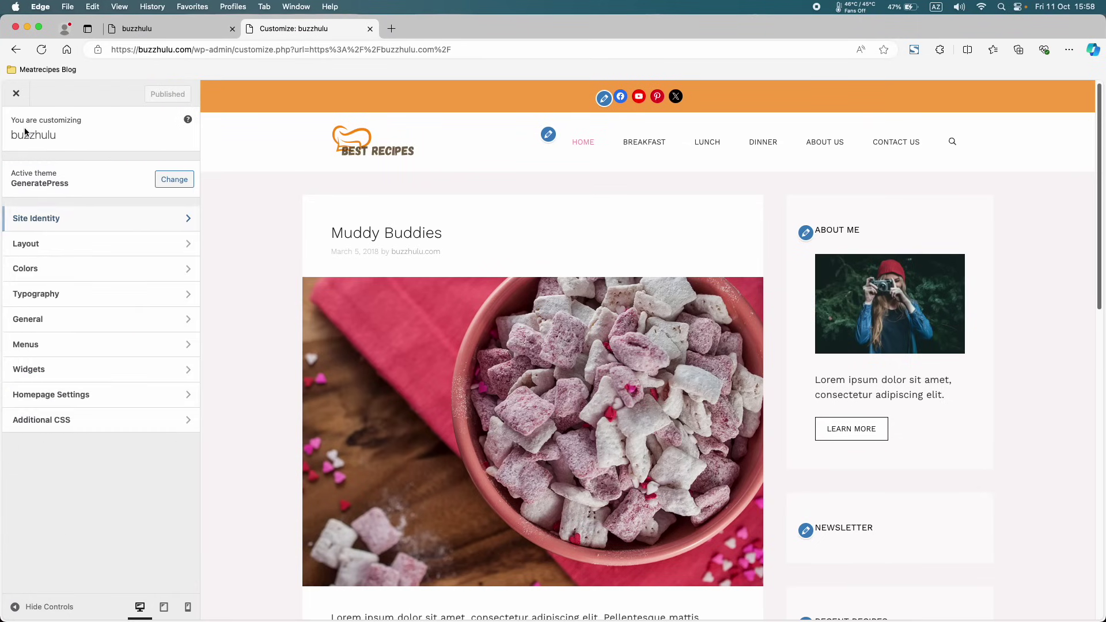
{"action": "left_click", "coordinate": [49, 253]}
{"action": "left_click", "coordinate": [76, 217]}
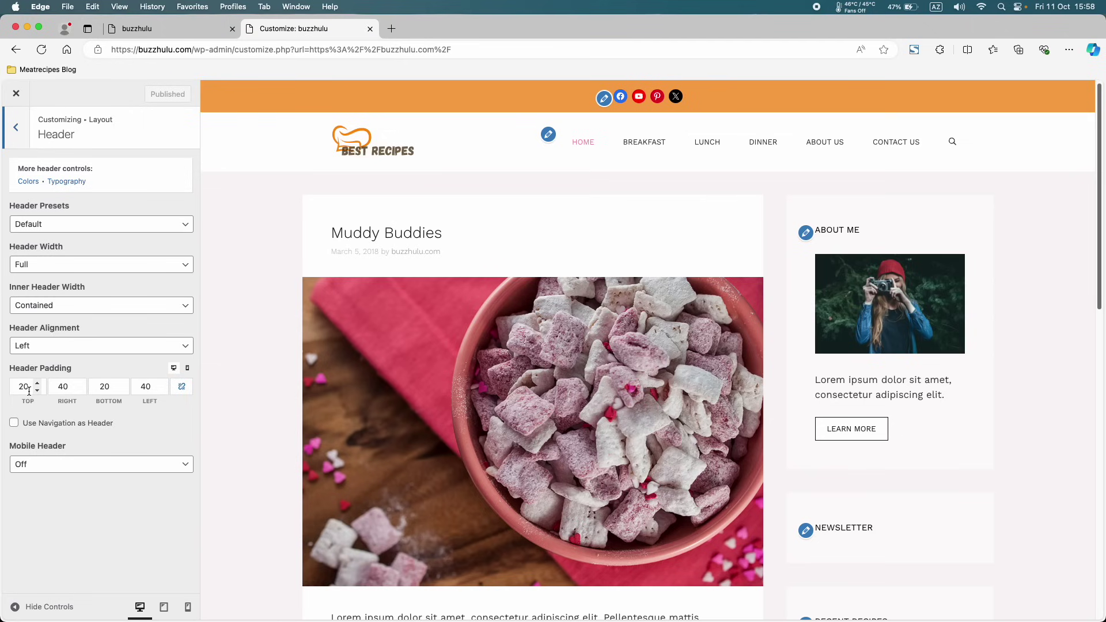
{"action": "left_click", "coordinate": [38, 392]}
{"action": "left_click", "coordinate": [38, 391]}
{"action": "left_click", "coordinate": [38, 391]}
{"action": "left_click", "coordinate": [38, 392]}
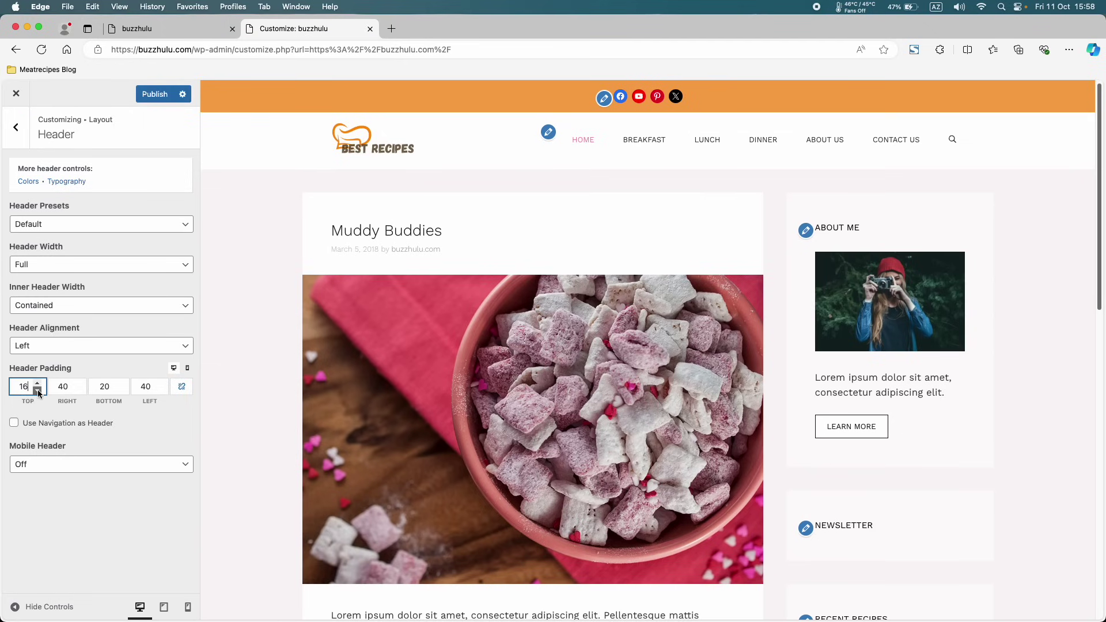
{"action": "left_click", "coordinate": [38, 392]}
{"action": "left_click", "coordinate": [38, 392]}
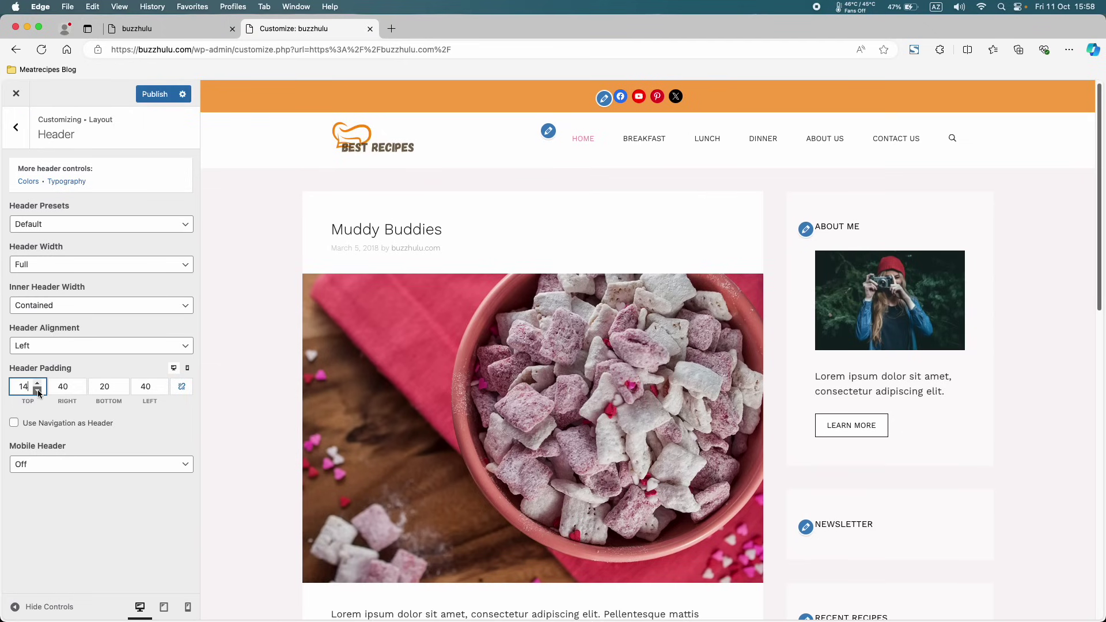
- Set the bottom header padding to 14 and publish the changes
{"action": "left_click", "coordinate": [121, 394]}
{"action": "left_click", "coordinate": [121, 394]}
{"action": "left_click", "coordinate": [121, 393]}
{"action": "left_click", "coordinate": [120, 393]}
{"action": "left_click", "coordinate": [121, 394]}
{"action": "left_click", "coordinate": [120, 394]}
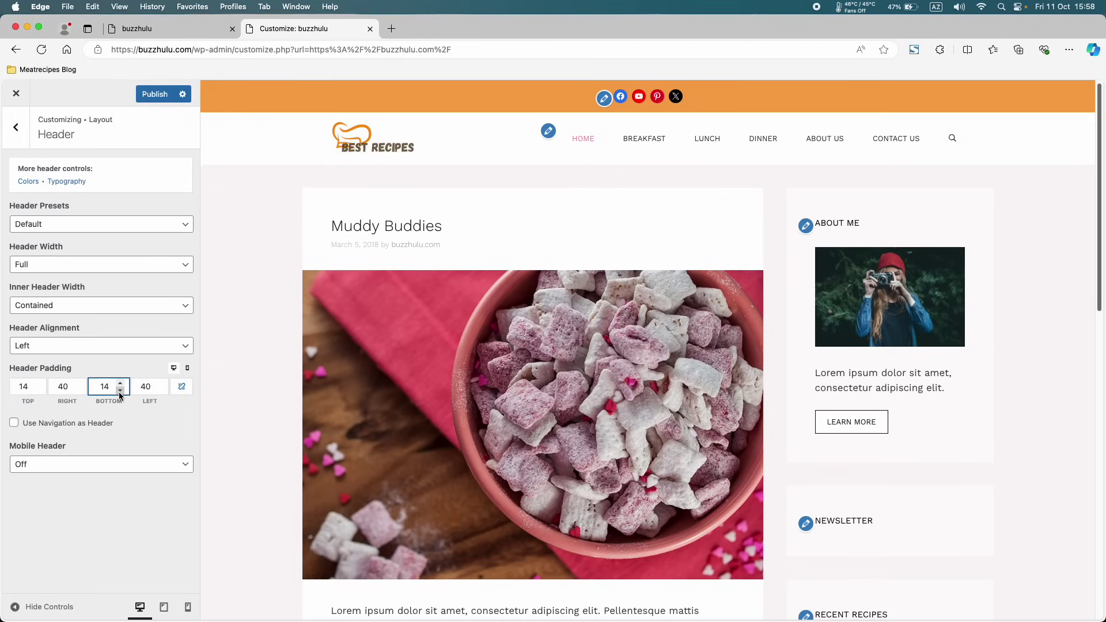
{"action": "left_click", "coordinate": [144, 97]}
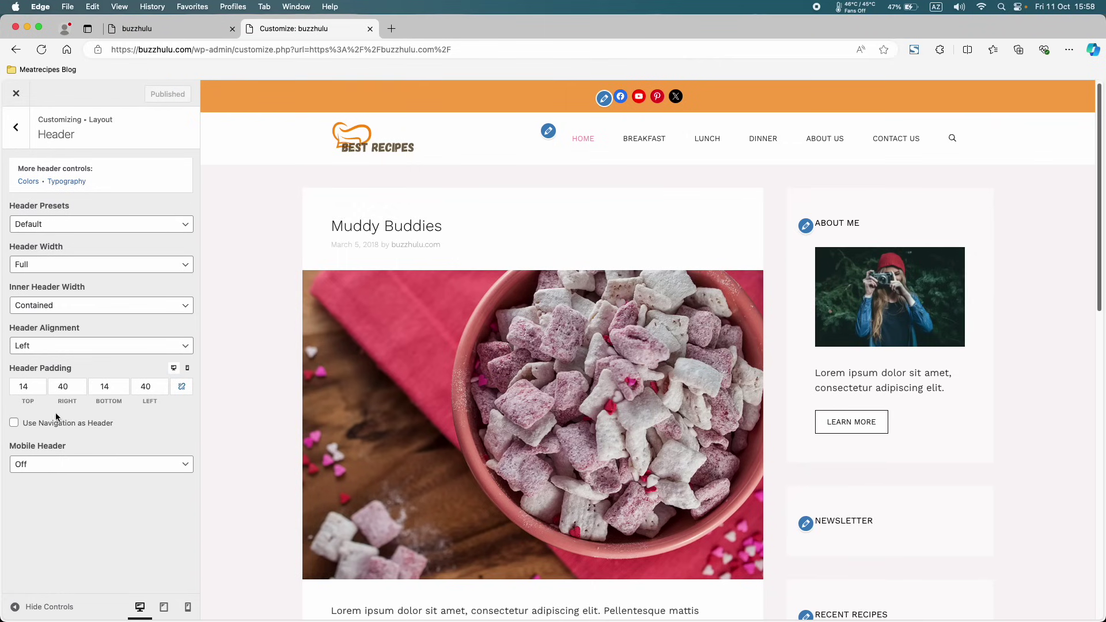
- Purge all caches from the live homepage and check the header's logo size and spacing there
{"action": "left_click", "coordinate": [206, 30]}
{"action": "mouse_move", "coordinate": [215, 90]}
{"action": "left_click", "coordinate": [220, 142]}
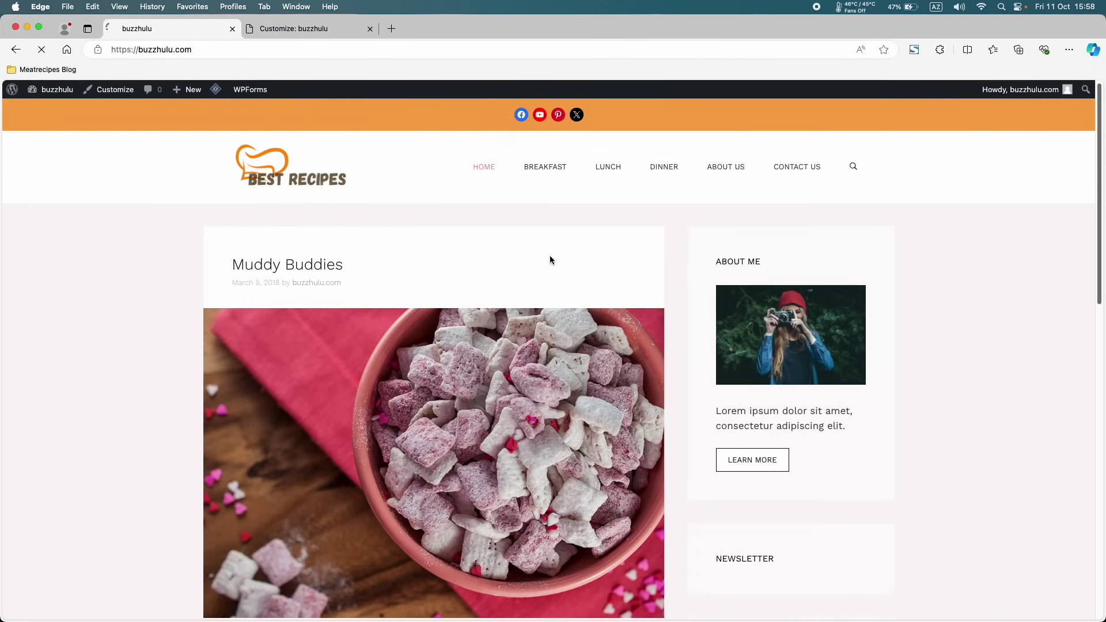
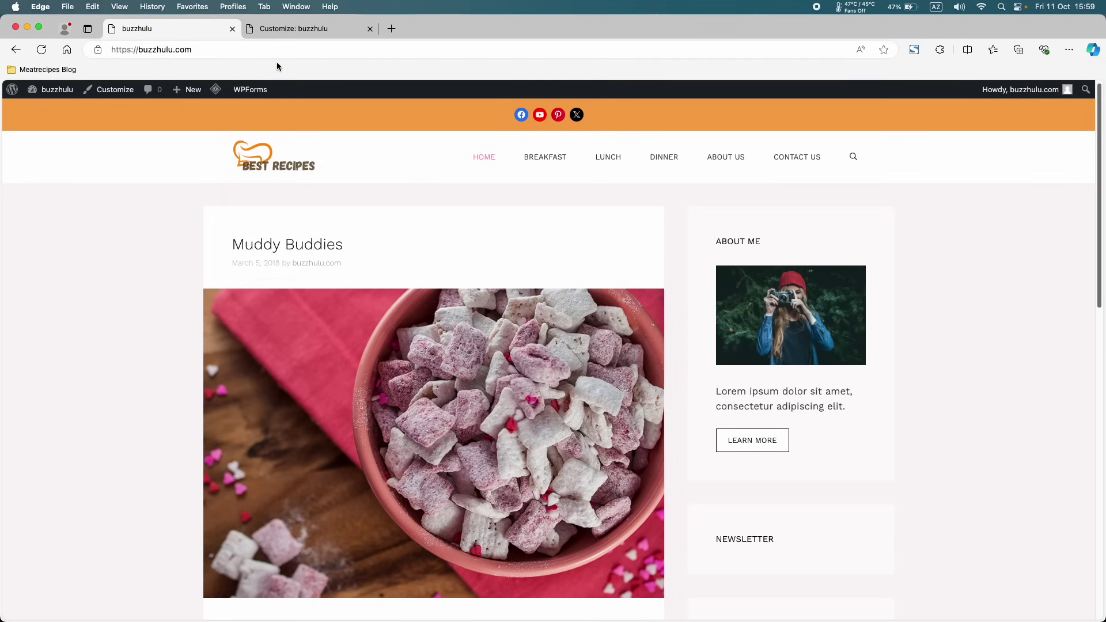
- Return to the Customizer and look through the Typography settings linked from the header controls
{"action": "left_click", "coordinate": [294, 29]}
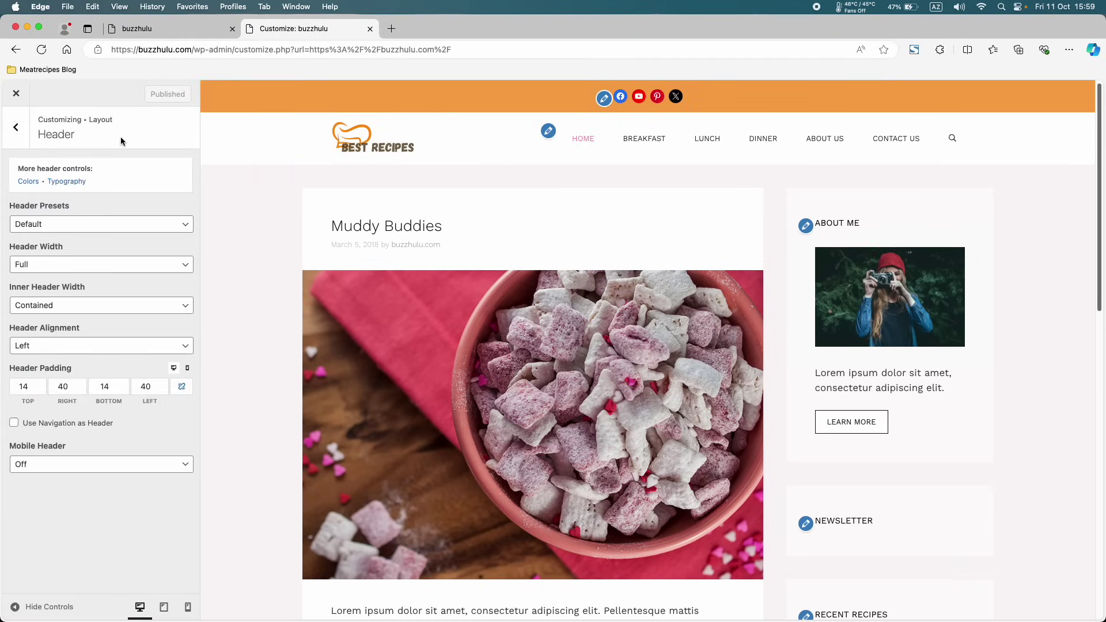
{"action": "left_click", "coordinate": [15, 128]}
{"action": "left_click", "coordinate": [66, 219]}
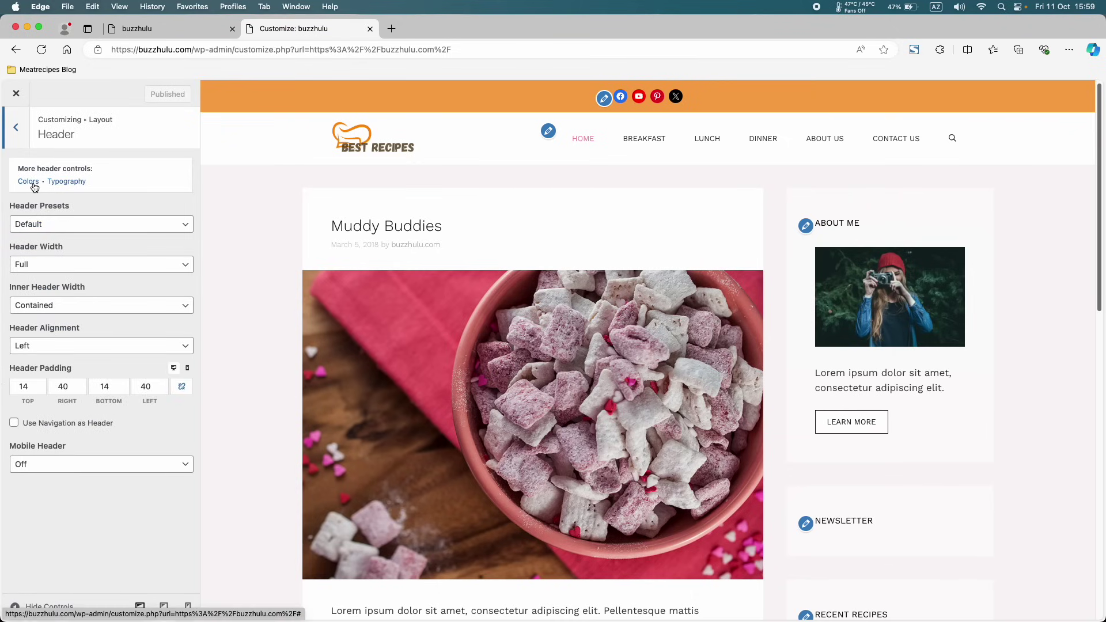
{"action": "left_click", "coordinate": [71, 181]}
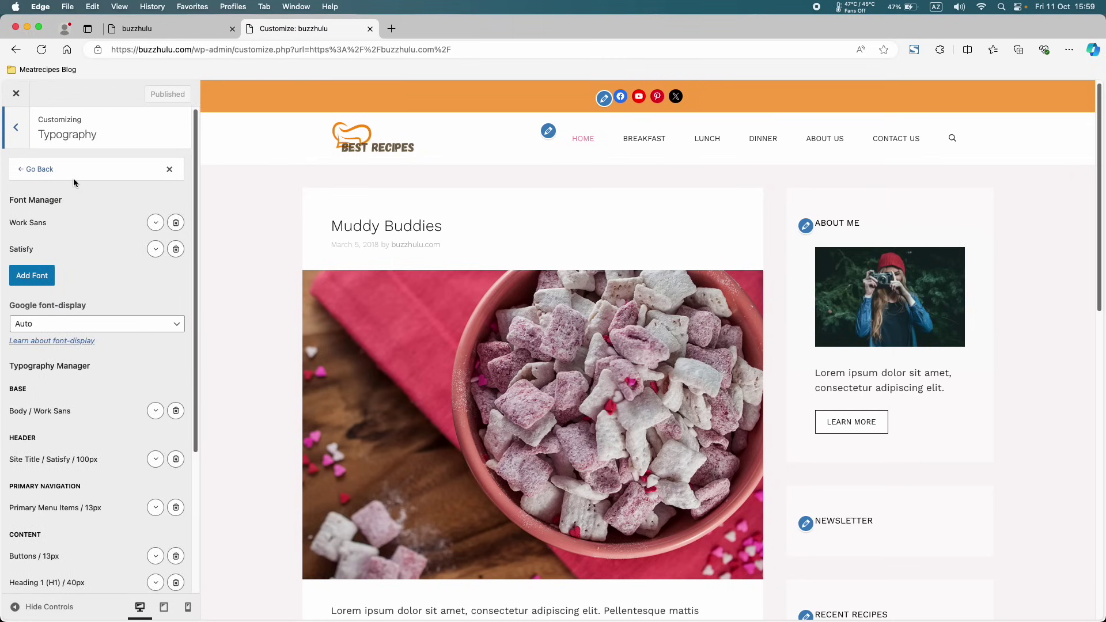
{"action": "scroll", "coordinate": [73, 178], "scroll_direction": "down", "scroll_amount": 5}
{"action": "scroll", "coordinate": [74, 178], "scroll_direction": "up", "scroll_amount": 5}
{"action": "left_click", "coordinate": [16, 128]}
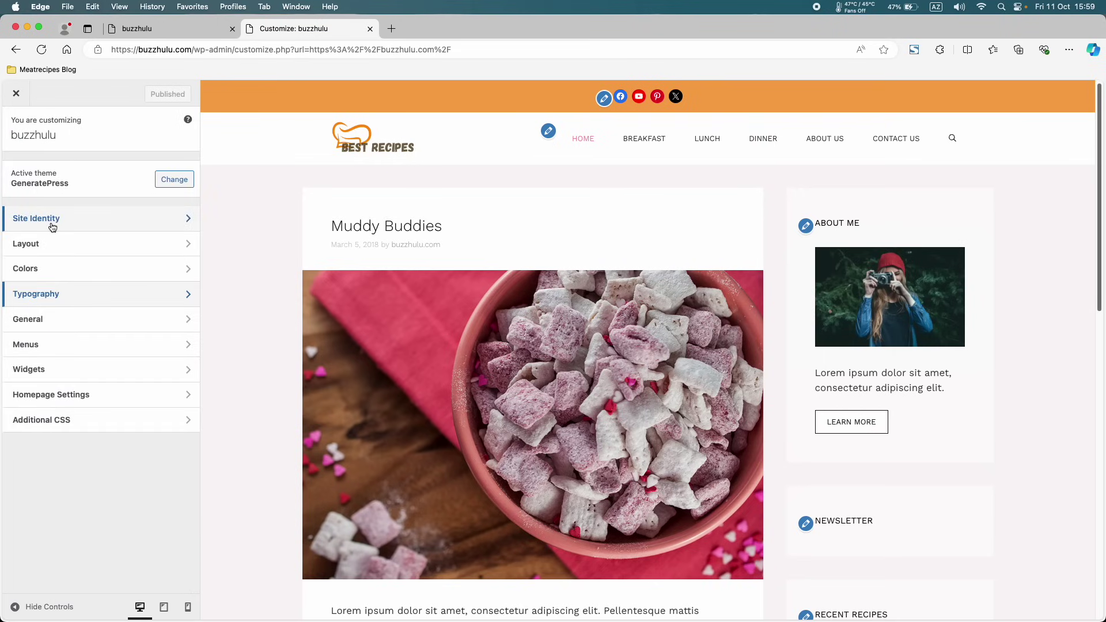
- In the Typography settings, set the font family of the Primary Menu Items to Inherit
{"action": "left_click", "coordinate": [54, 294]}
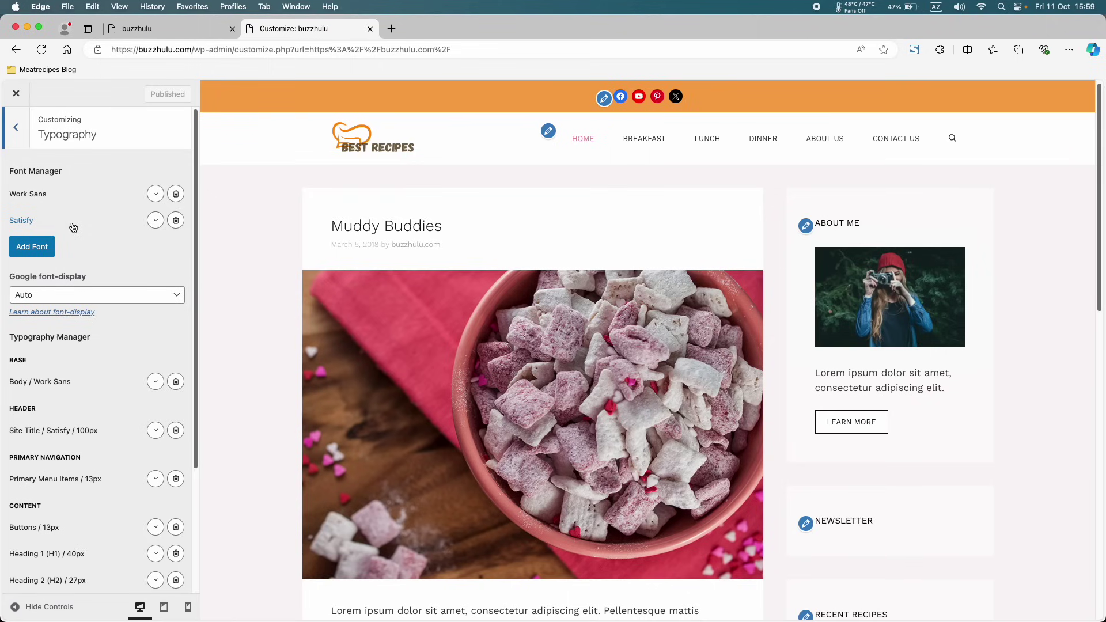
{"action": "scroll", "coordinate": [74, 227], "scroll_direction": "down", "scroll_amount": 5}
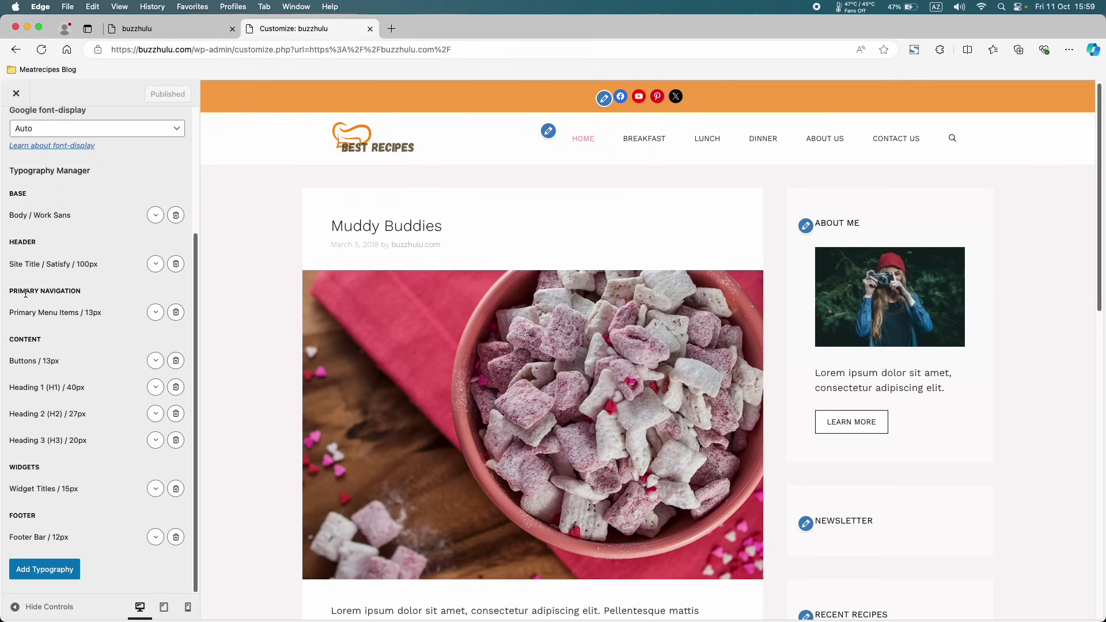
{"action": "left_click_drag", "start_coordinate": [10, 292], "coordinate": [96, 295]}
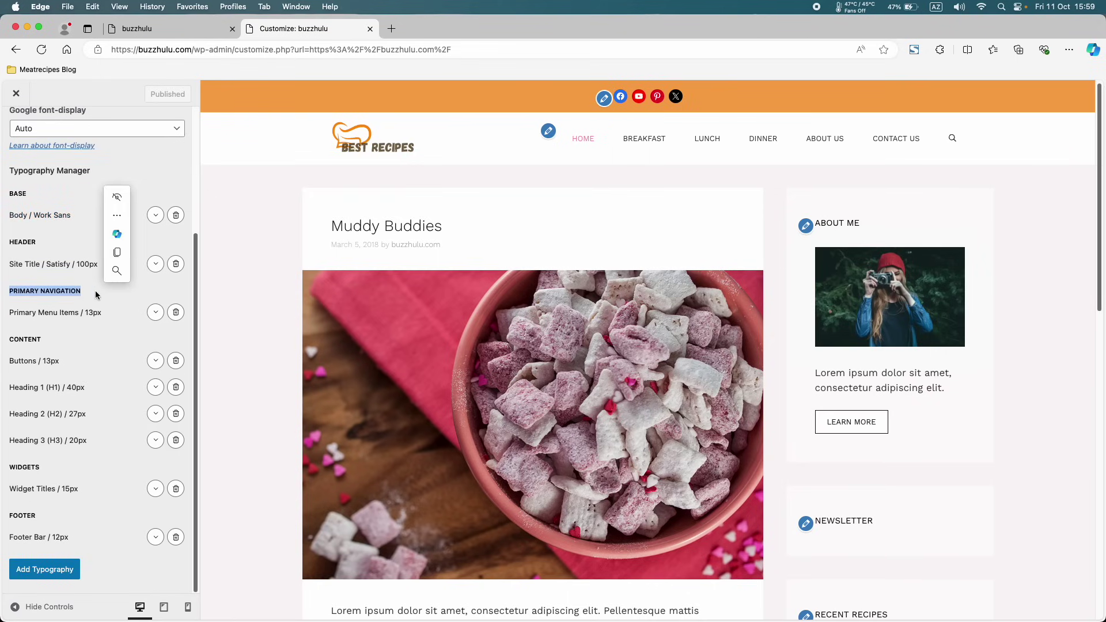
{"action": "left_click", "coordinate": [154, 312]}
{"action": "scroll", "coordinate": [118, 403], "scroll_direction": "down", "scroll_amount": 5}
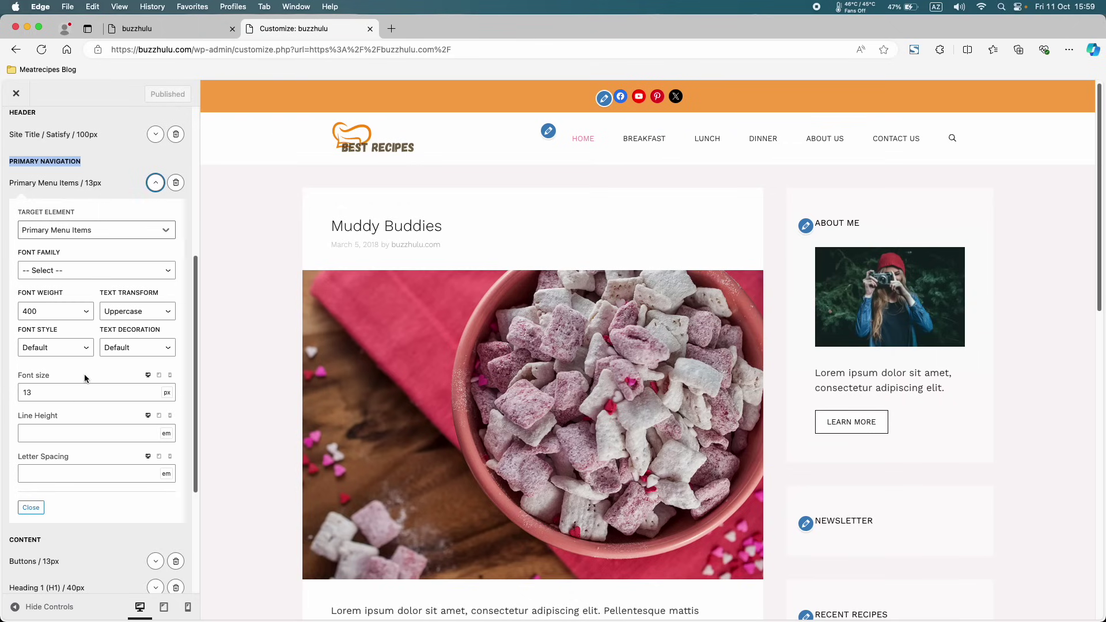
{"action": "left_click", "coordinate": [58, 235]}
{"action": "left_click", "coordinate": [51, 234]}
{"action": "left_click", "coordinate": [82, 202]}
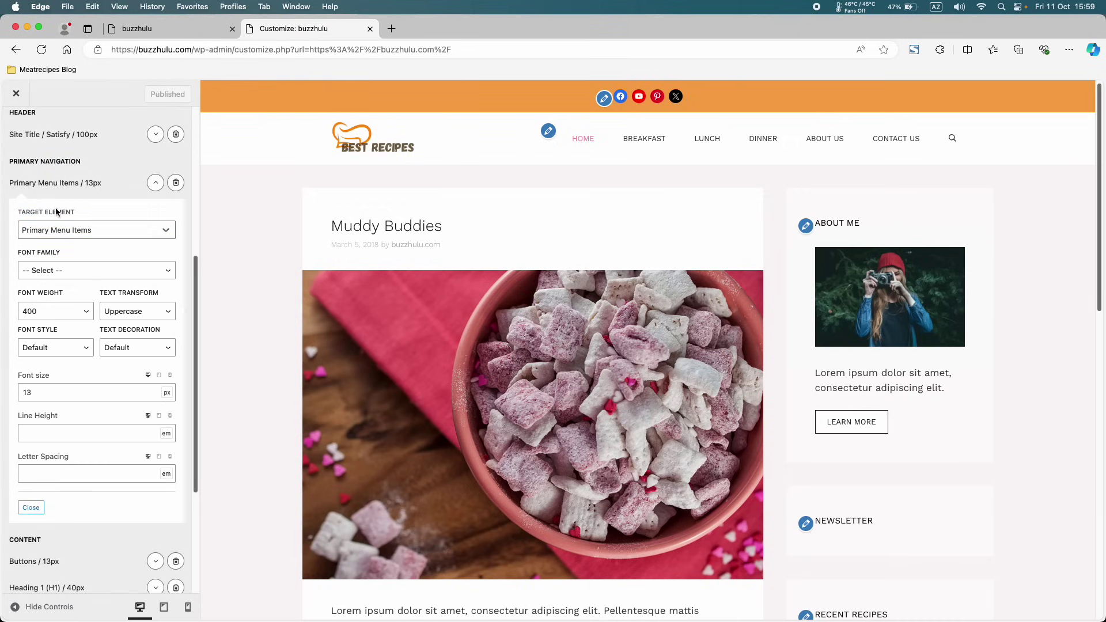
{"action": "left_click", "coordinate": [60, 270]}
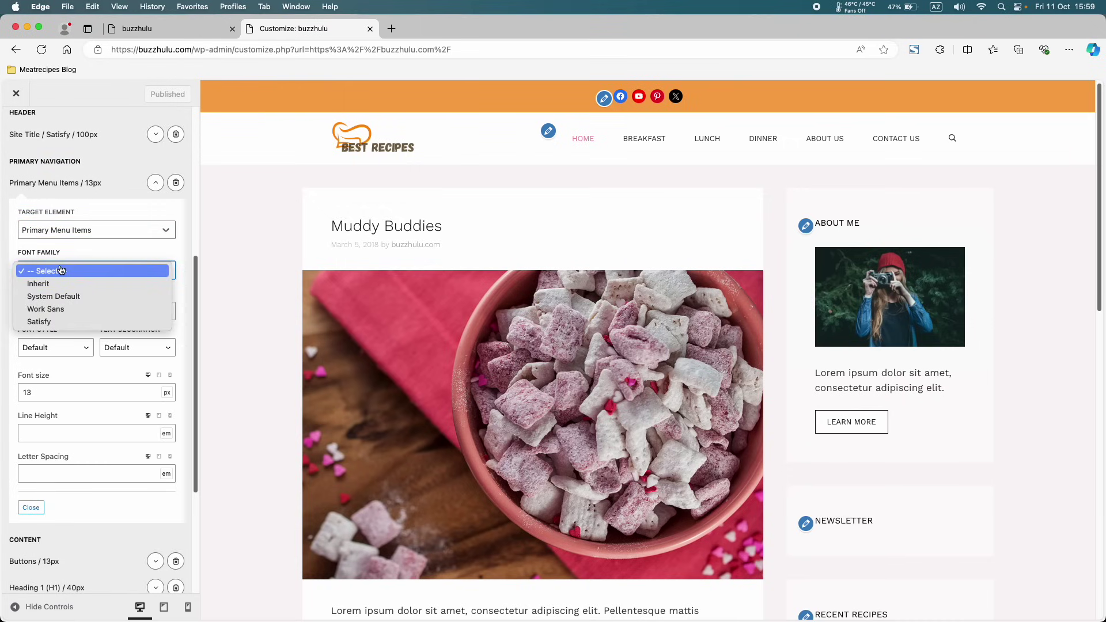
{"action": "left_click", "coordinate": [85, 283]}
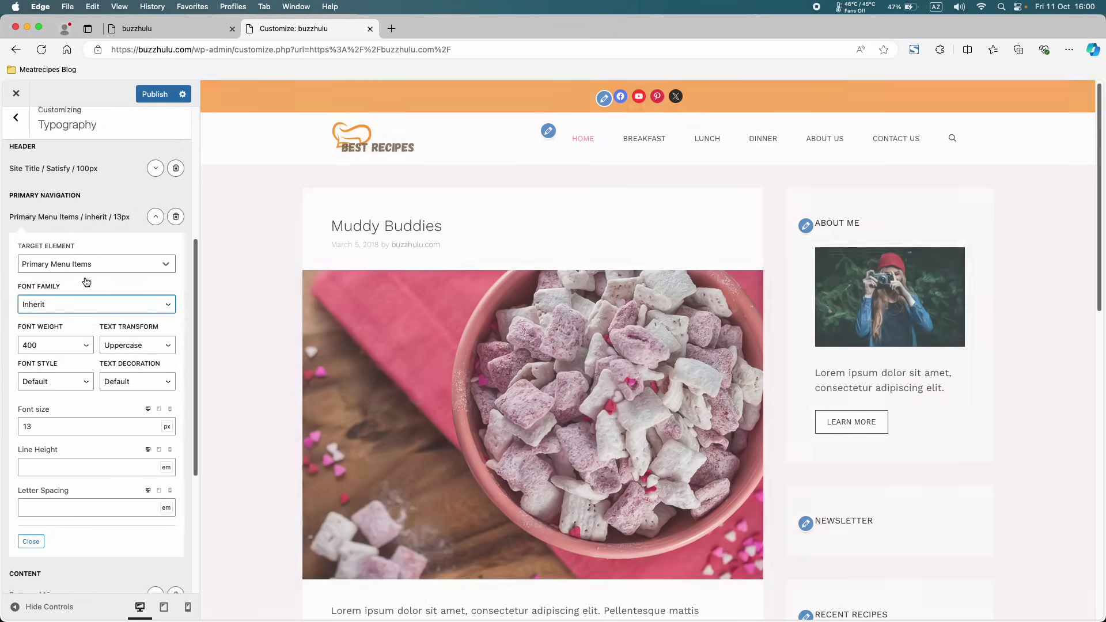
- Add the system font Helvetica to the Font Manager
{"action": "scroll", "coordinate": [84, 276], "scroll_direction": "up", "scroll_amount": 5}
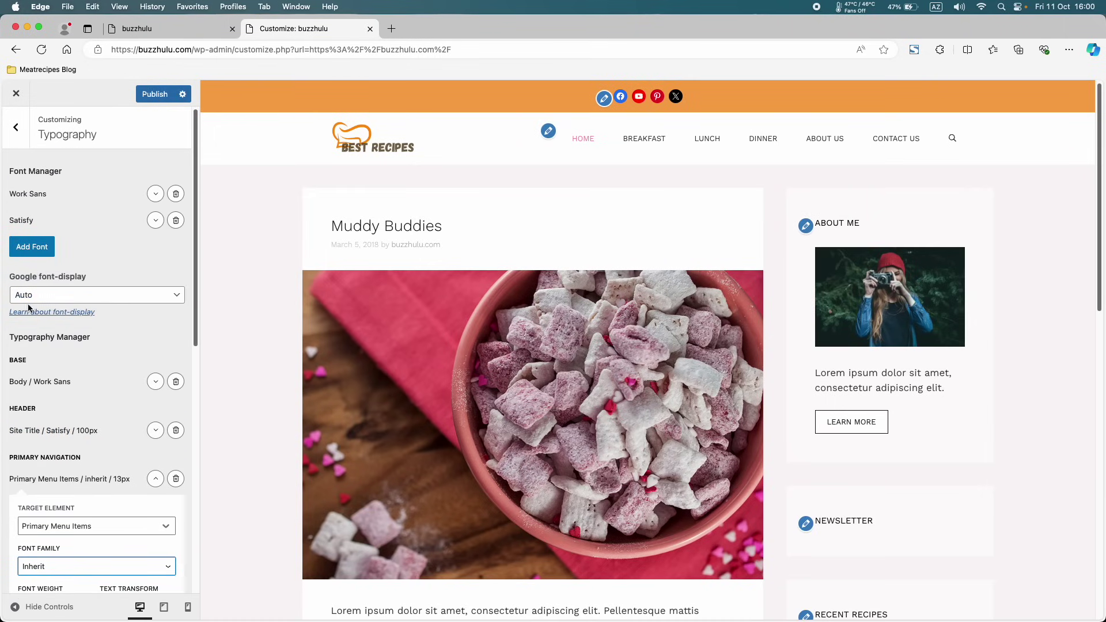
{"action": "left_click", "coordinate": [39, 251]}
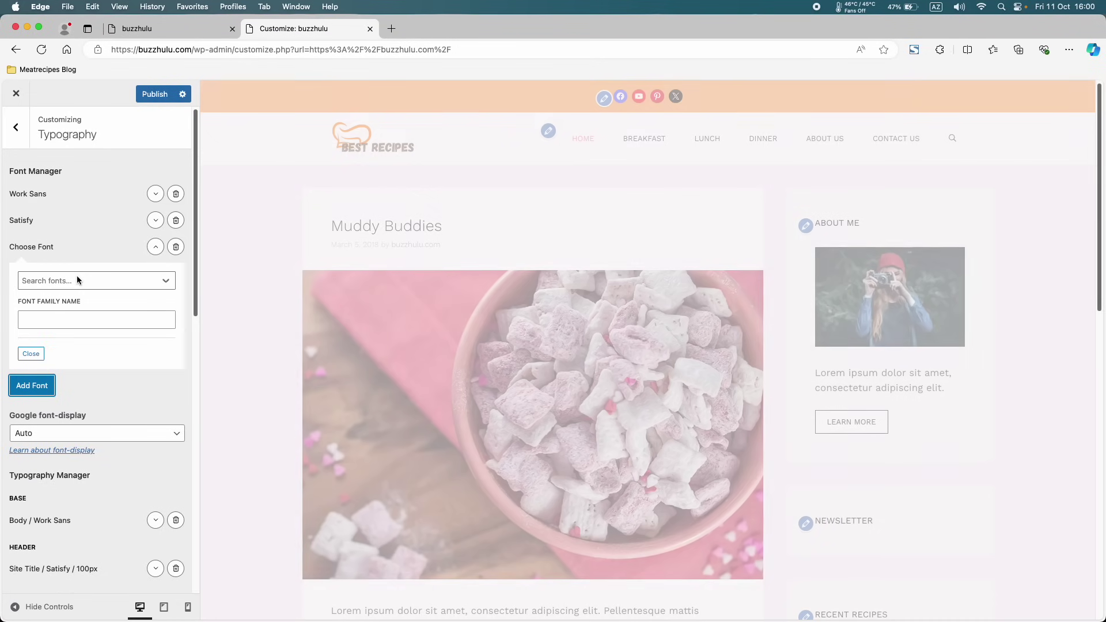
{"action": "left_click", "coordinate": [77, 280]}
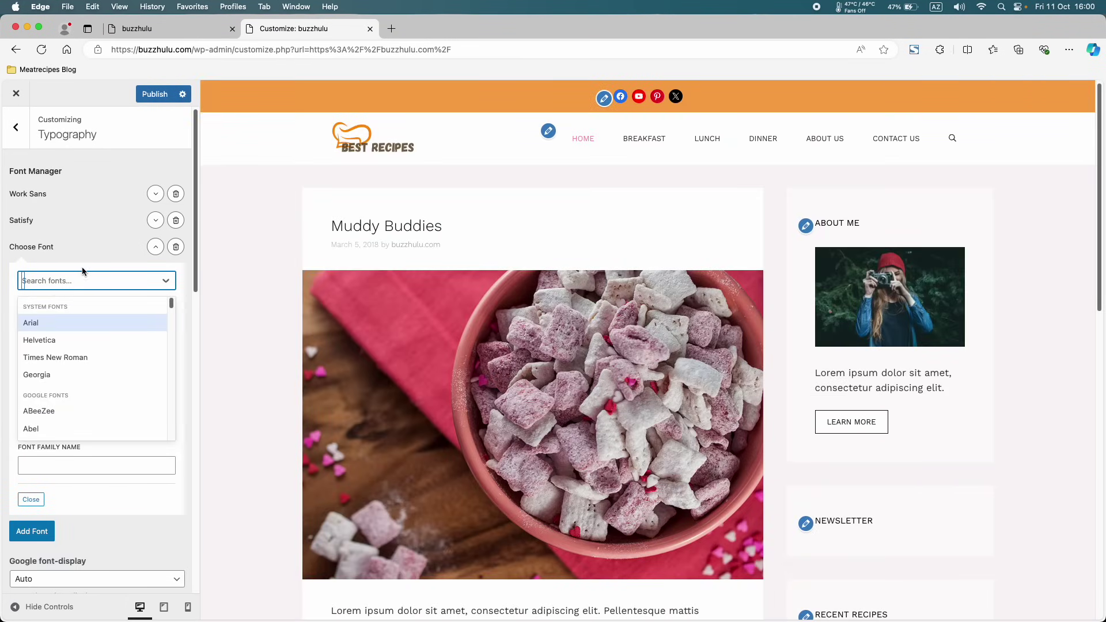
{"action": "scroll", "coordinate": [57, 354], "scroll_direction": "down", "scroll_amount": 10}
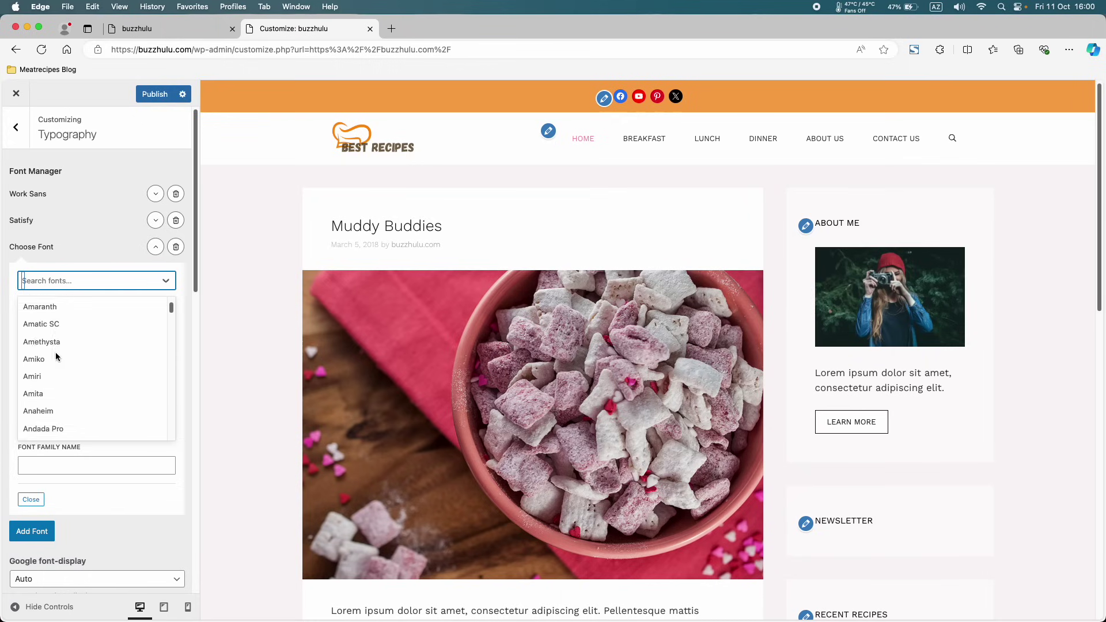
{"action": "scroll", "coordinate": [57, 357], "scroll_direction": "down", "scroll_amount": 3}
{"action": "scroll", "coordinate": [57, 357], "scroll_direction": "up", "scroll_amount": 15}
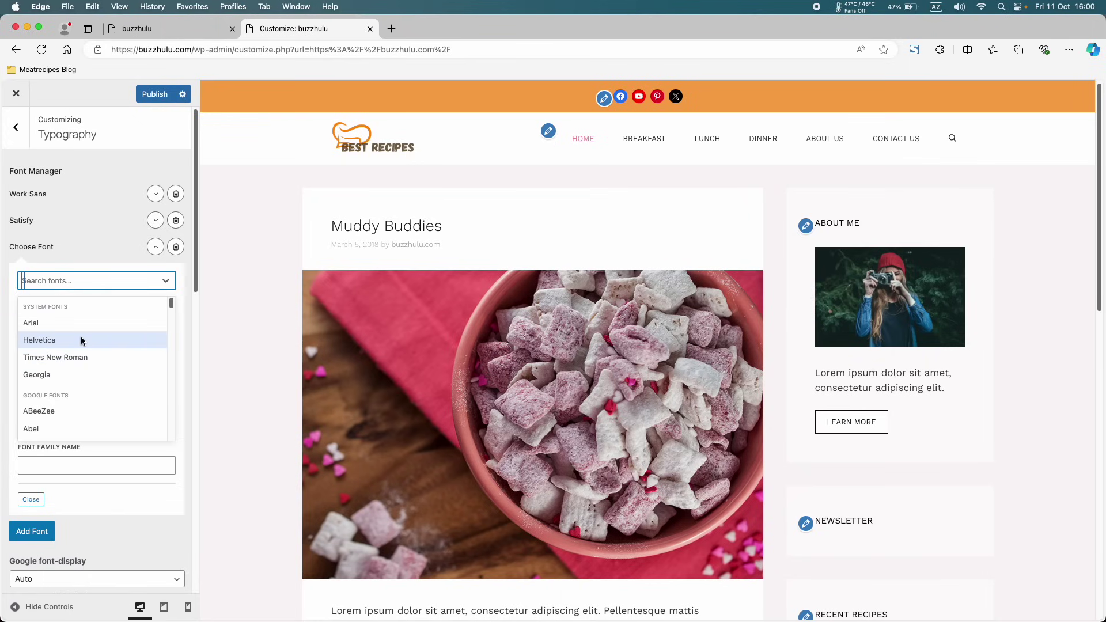
{"action": "left_click", "coordinate": [81, 339]}
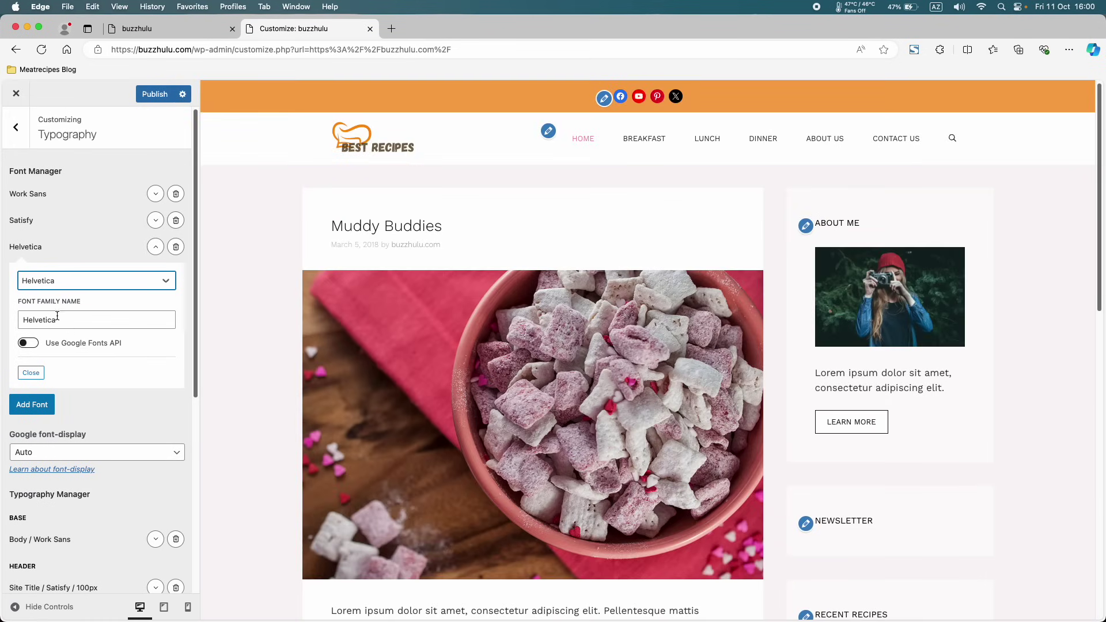
{"action": "left_click", "coordinate": [32, 374]}
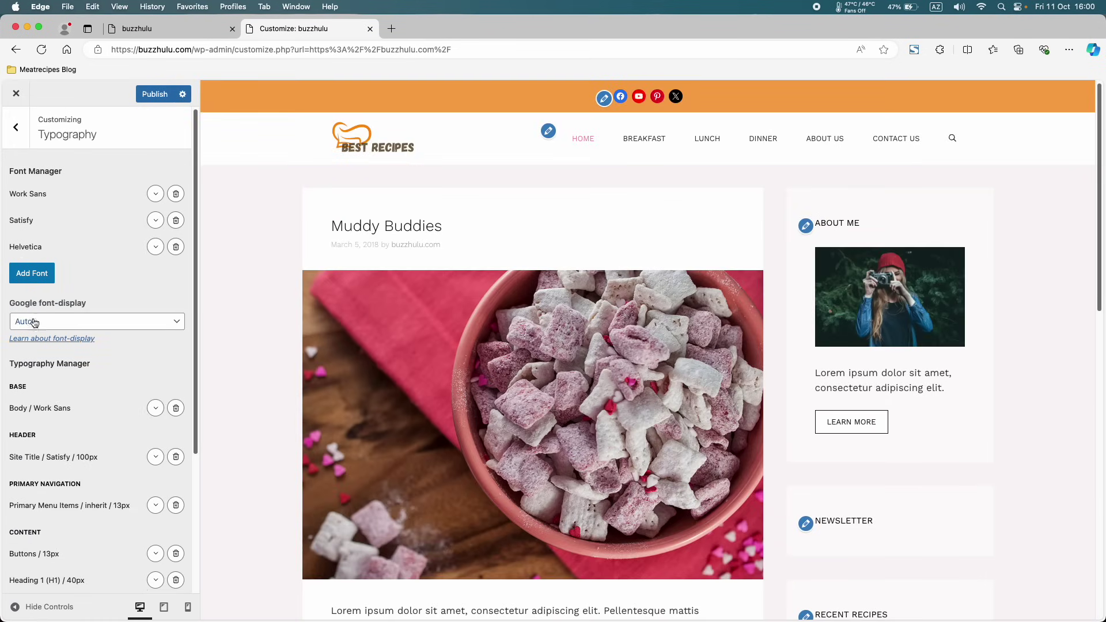
- Try to add the Google font Astloch as another entry in the Font Manager
{"action": "left_click", "coordinate": [29, 275]}
{"action": "left_click", "coordinate": [45, 282]}
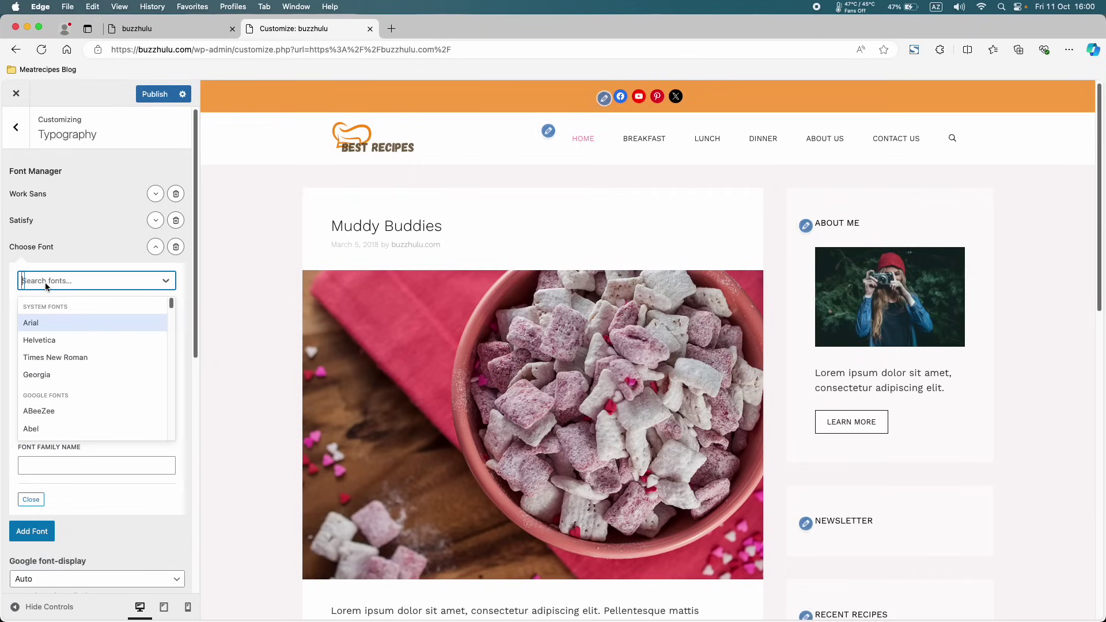
{"action": "scroll", "coordinate": [77, 360], "scroll_direction": "down", "scroll_amount": 15}
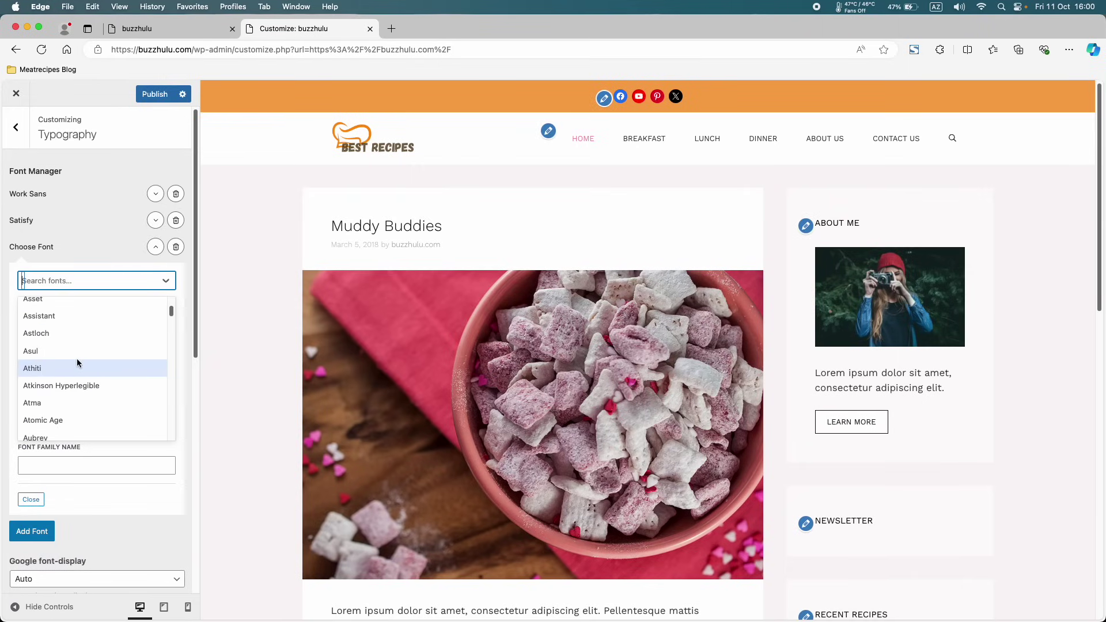
{"action": "left_click", "coordinate": [77, 334]}
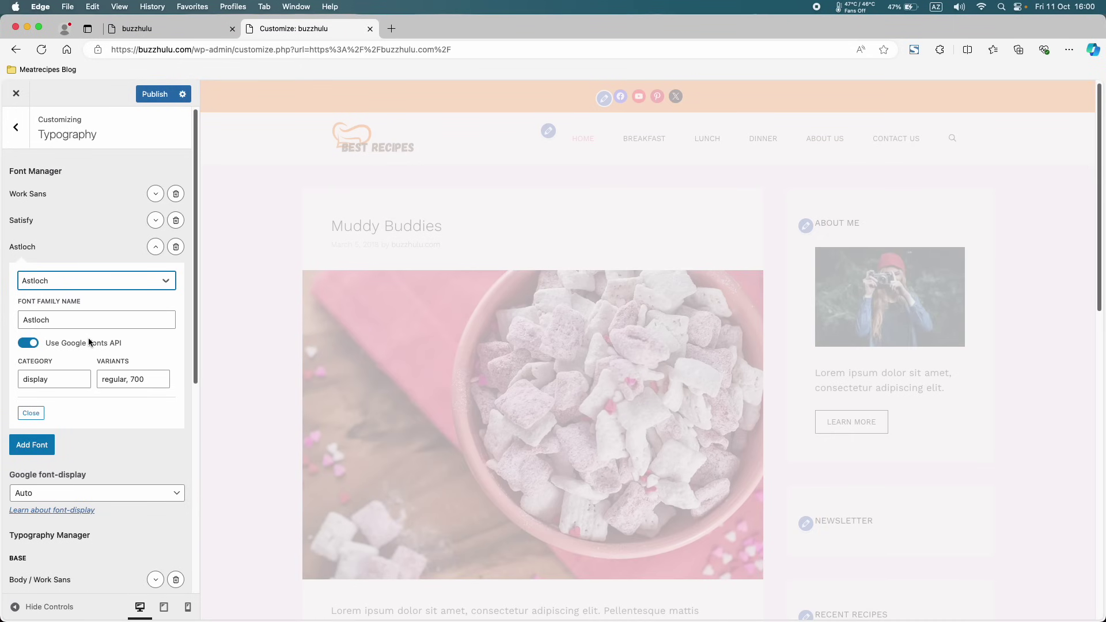
{"action": "left_click", "coordinate": [32, 415]}
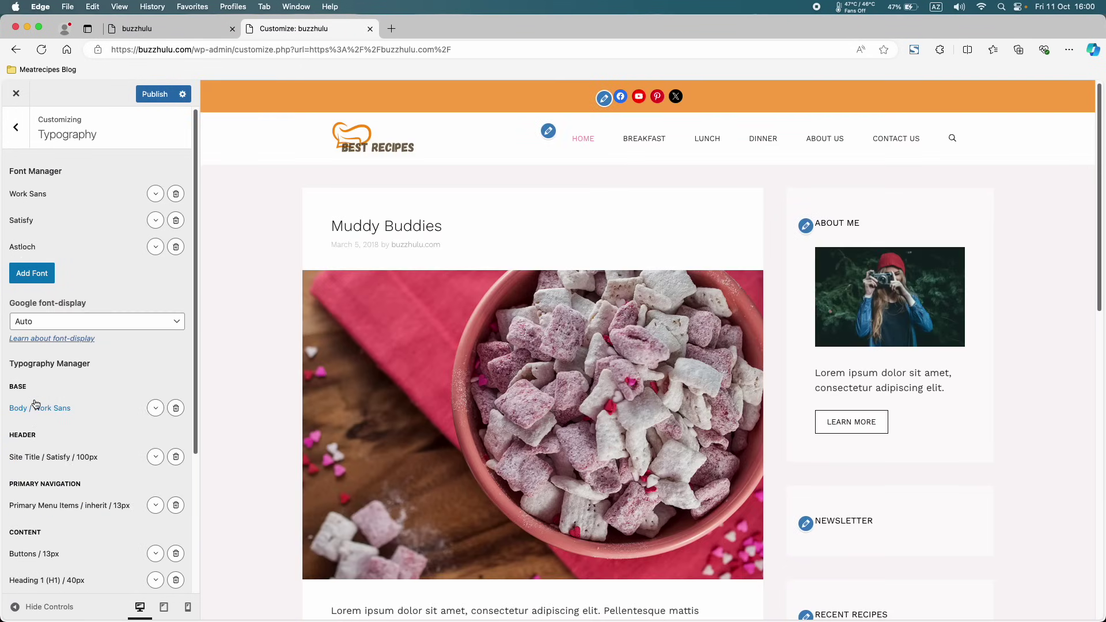
- Replace the Astloch entry in the Font Manager with the system font Helvetica and close its settings
{"action": "left_click", "coordinate": [23, 256]}
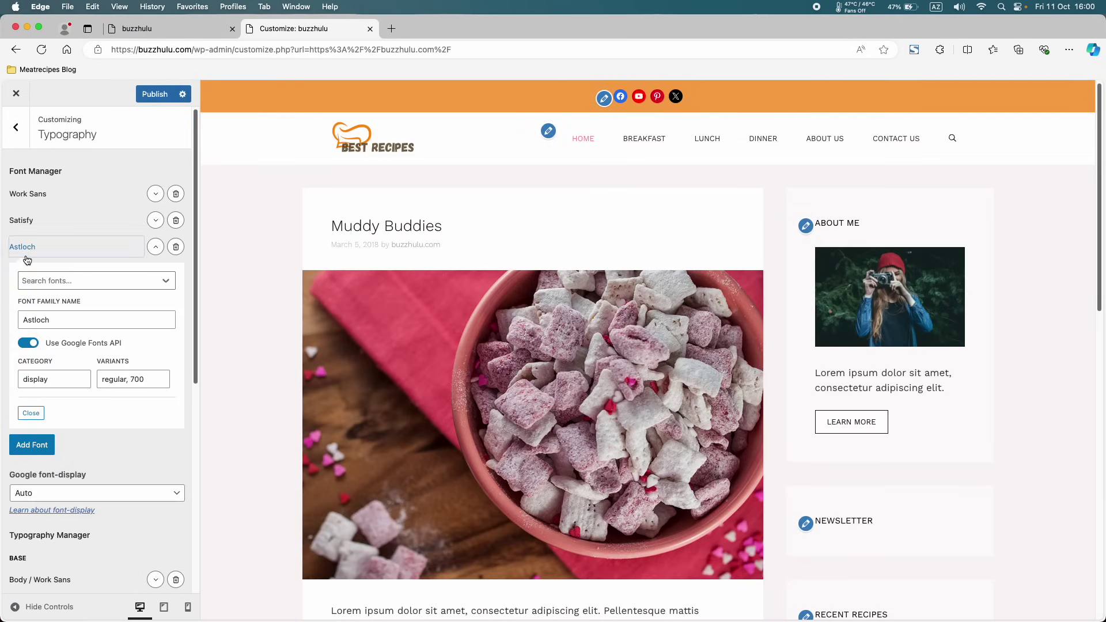
{"action": "left_click", "coordinate": [51, 241]}
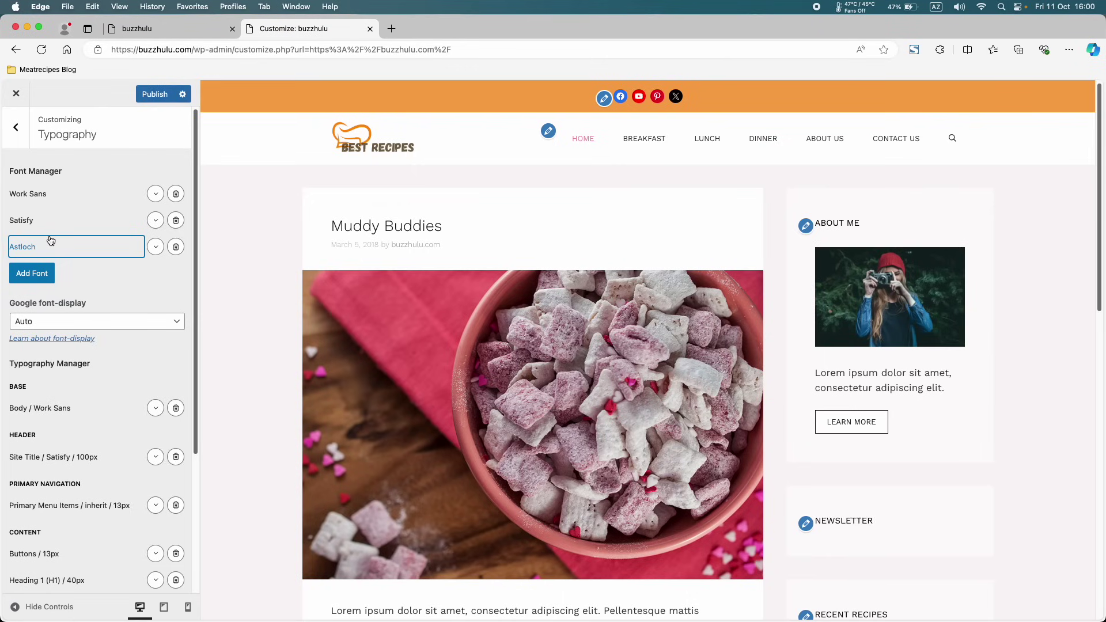
{"action": "left_click", "coordinate": [51, 241]}
{"action": "left_click", "coordinate": [41, 284]}
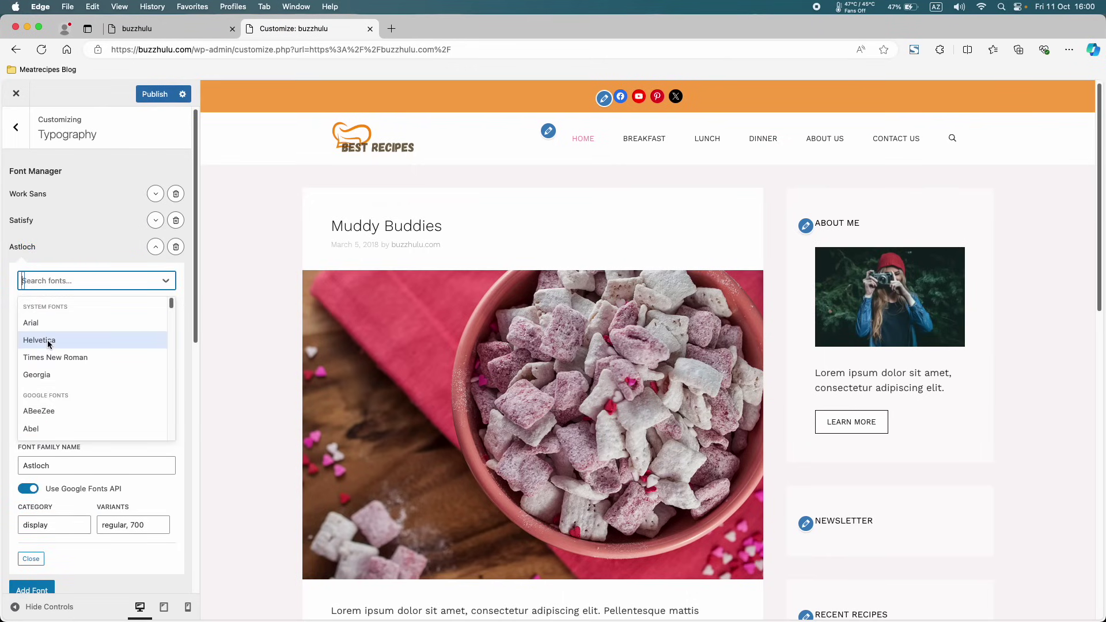
{"action": "left_click", "coordinate": [48, 341]}
{"action": "left_click", "coordinate": [35, 406]}
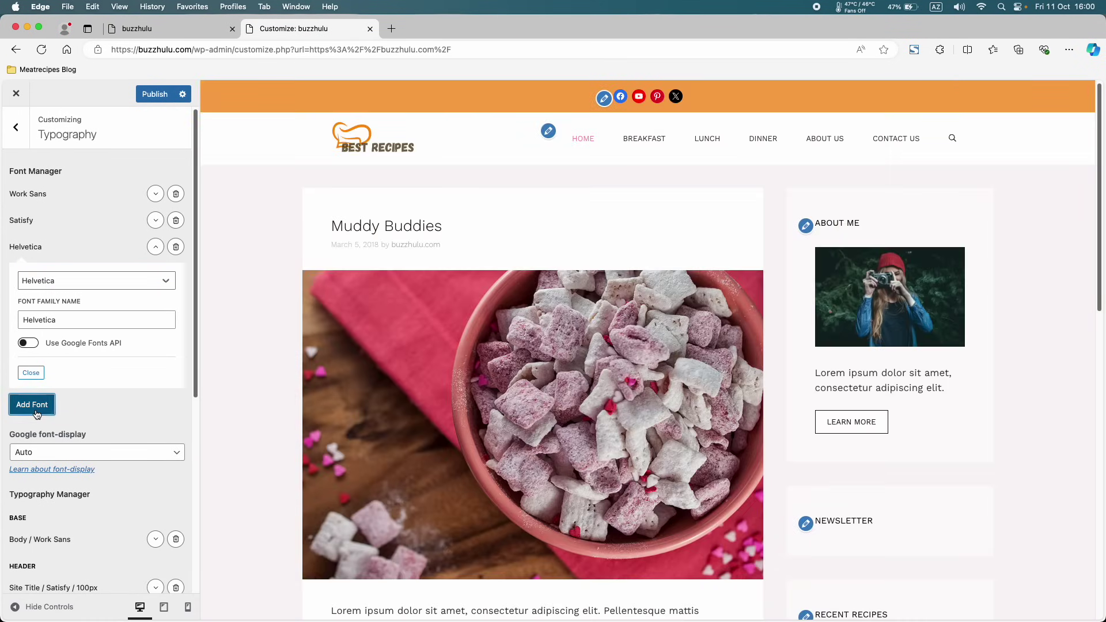
{"action": "left_click", "coordinate": [64, 254]}
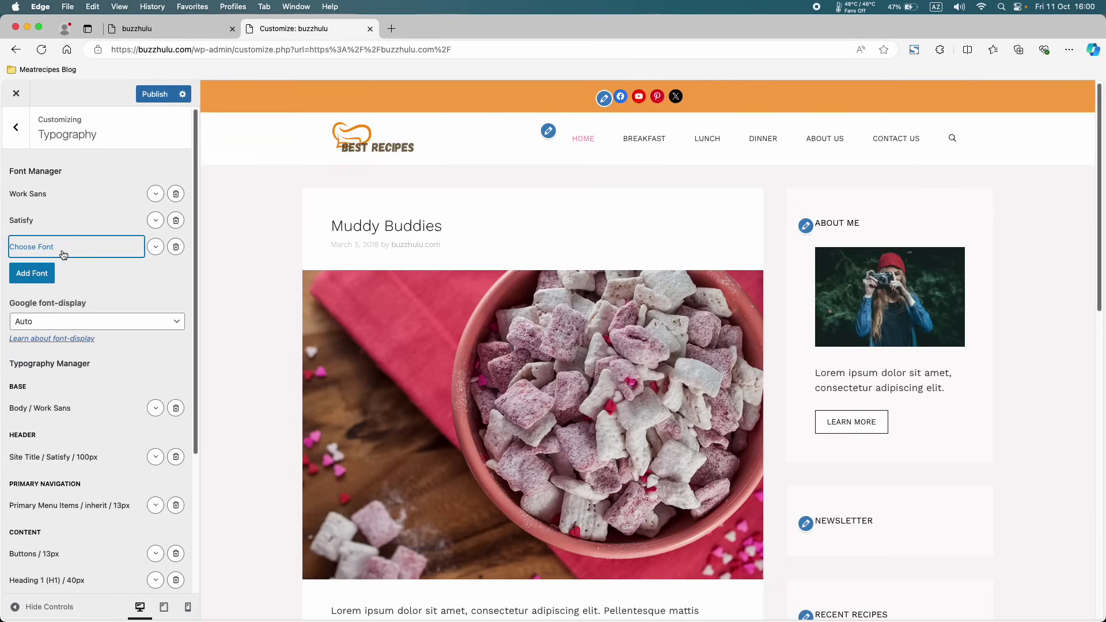
{"action": "left_click", "coordinate": [63, 254]}
{"action": "left_click", "coordinate": [64, 279]}
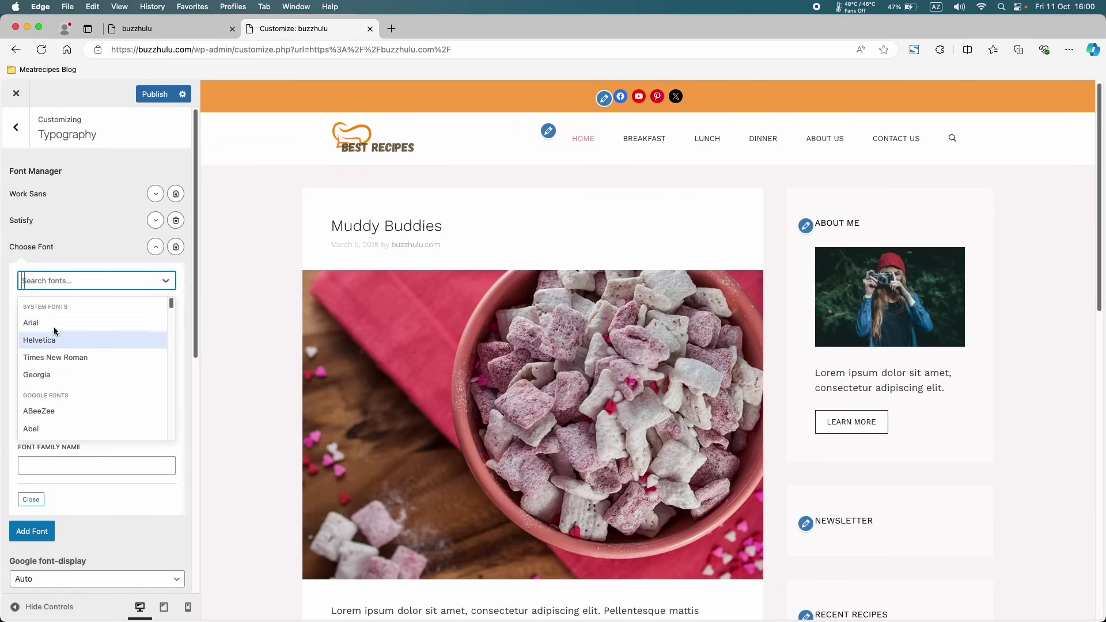
{"action": "left_click", "coordinate": [51, 340]}
{"action": "left_click", "coordinate": [30, 372]}
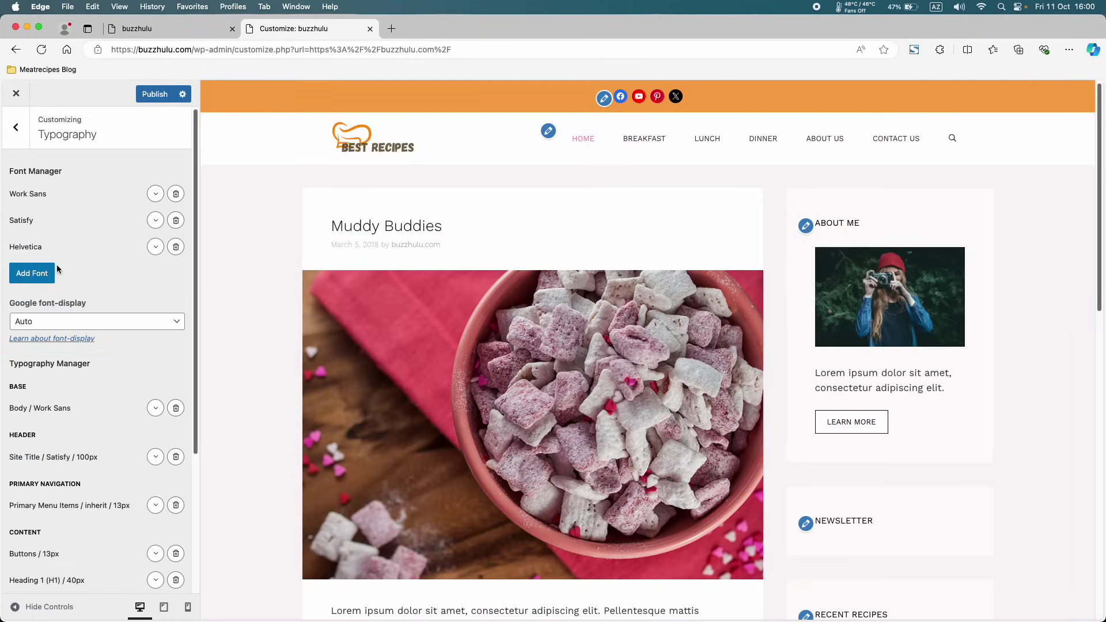
- Set the font family of the Primary Menu Items to Helvetica in the Typography Manager
{"action": "scroll", "coordinate": [56, 264], "scroll_direction": "down", "scroll_amount": 5}
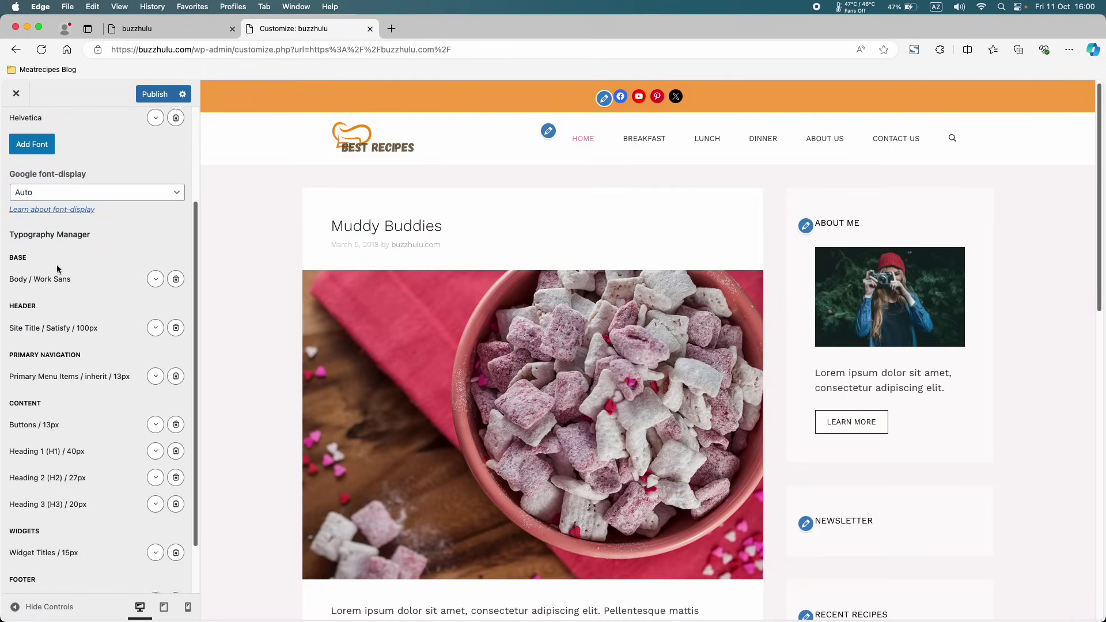
{"action": "scroll", "coordinate": [56, 268], "scroll_direction": "down", "scroll_amount": 2}
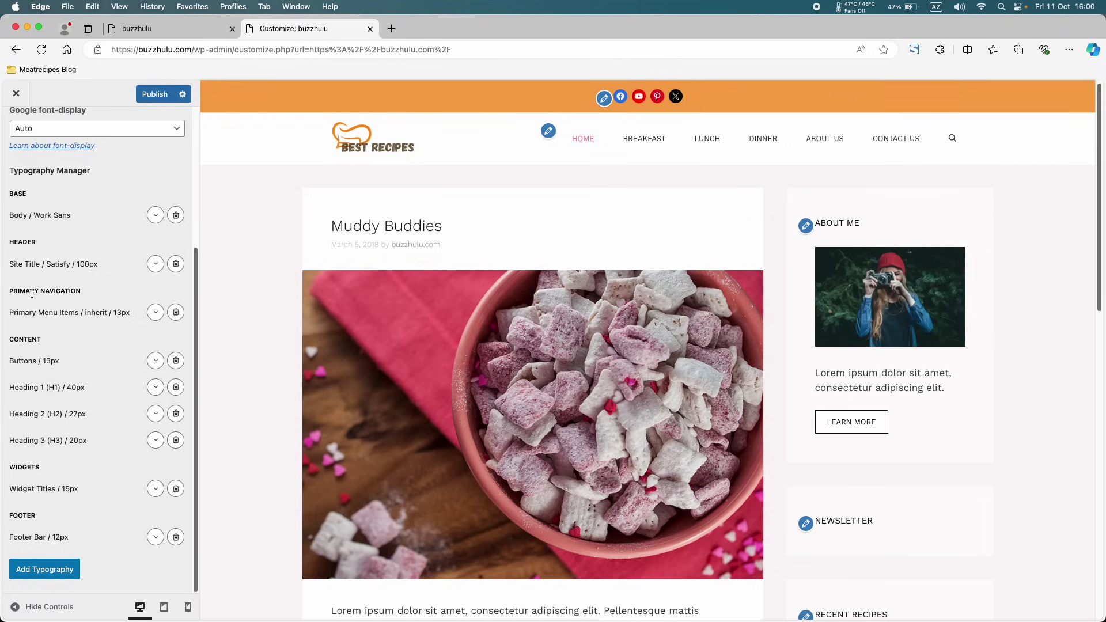
{"action": "left_click", "coordinate": [155, 313]}
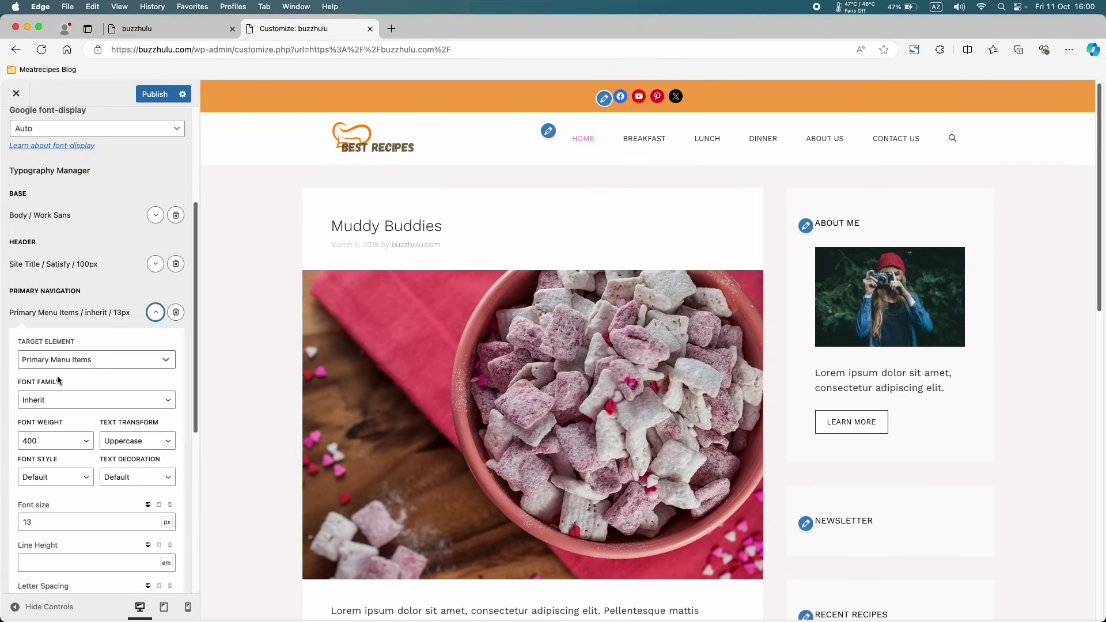
{"action": "scroll", "coordinate": [57, 375], "scroll_direction": "down", "scroll_amount": 2}
{"action": "left_click", "coordinate": [74, 345]}
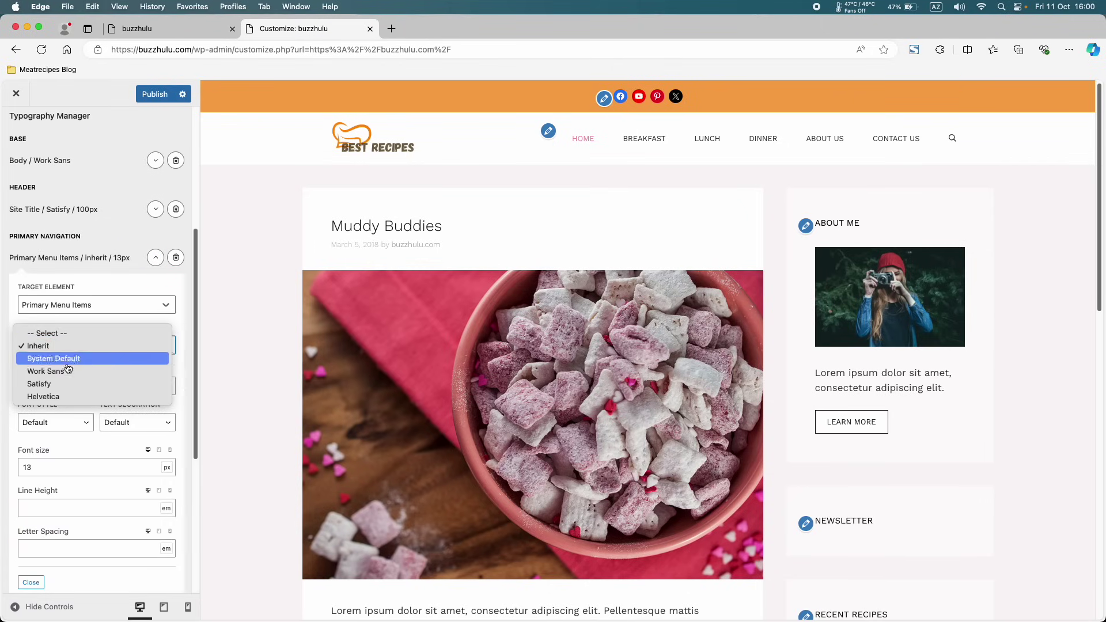
{"action": "left_click", "coordinate": [48, 396]}
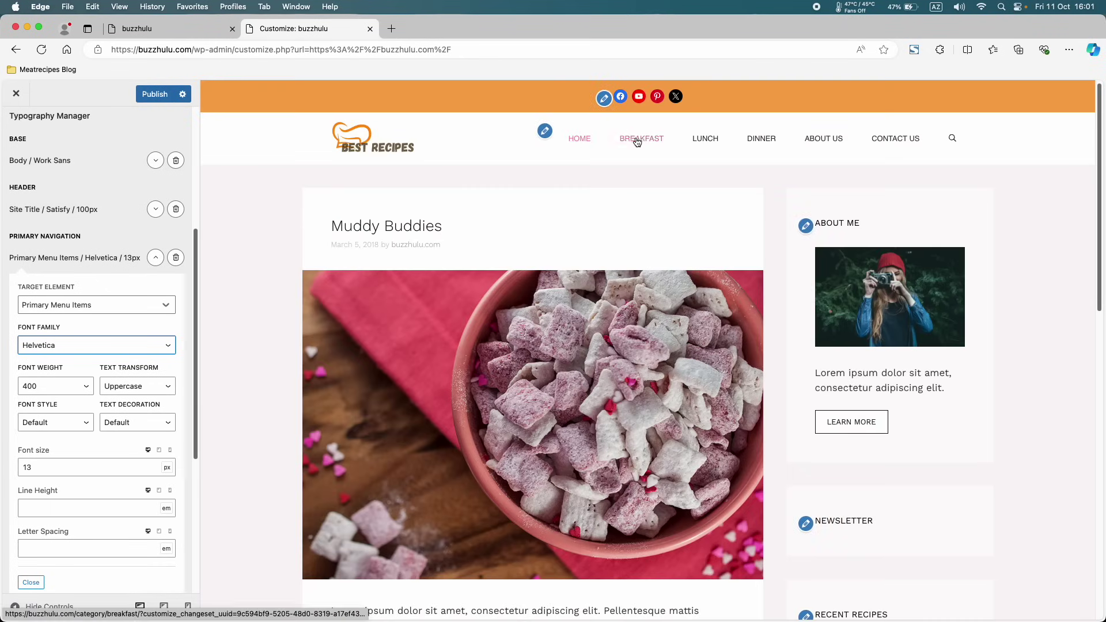
- Try font weights 500 and 600 on the Primary Menu Items, keep 500, and set their font style to Normal
{"action": "scroll", "coordinate": [75, 345], "scroll_direction": "down", "scroll_amount": 1}
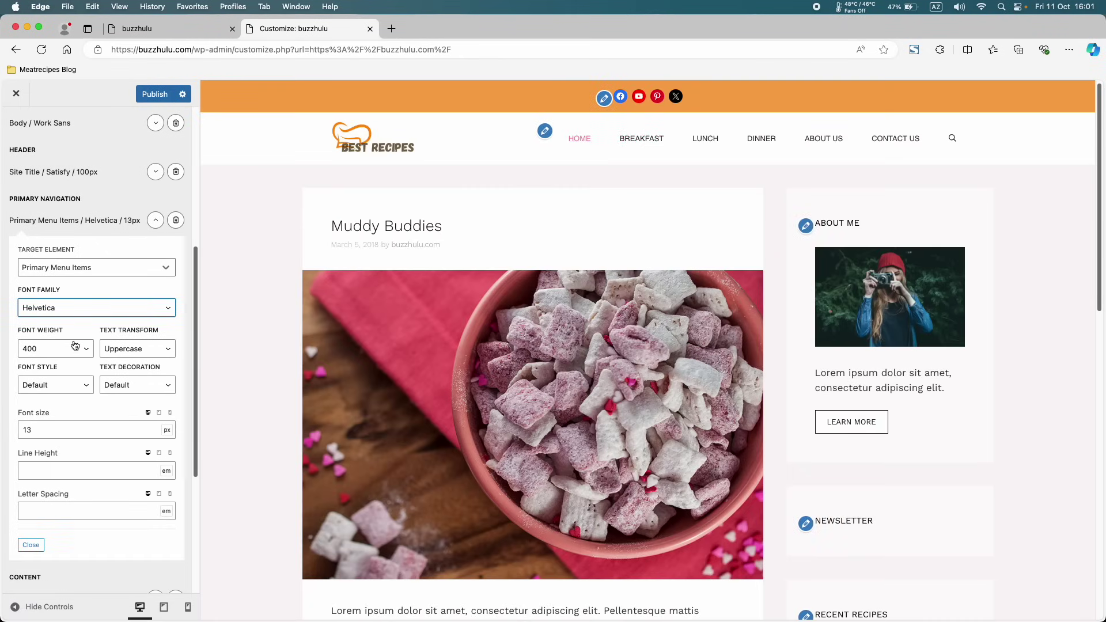
{"action": "left_click", "coordinate": [74, 345]}
{"action": "left_click", "coordinate": [54, 361]}
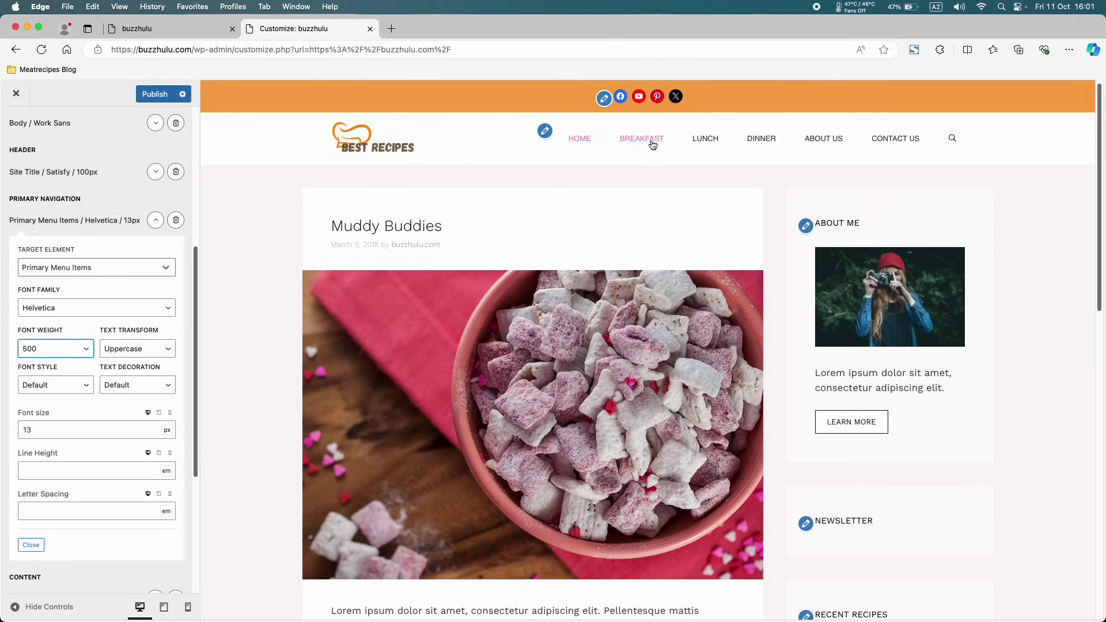
{"action": "left_click", "coordinate": [79, 352]}
{"action": "left_click", "coordinate": [64, 362]}
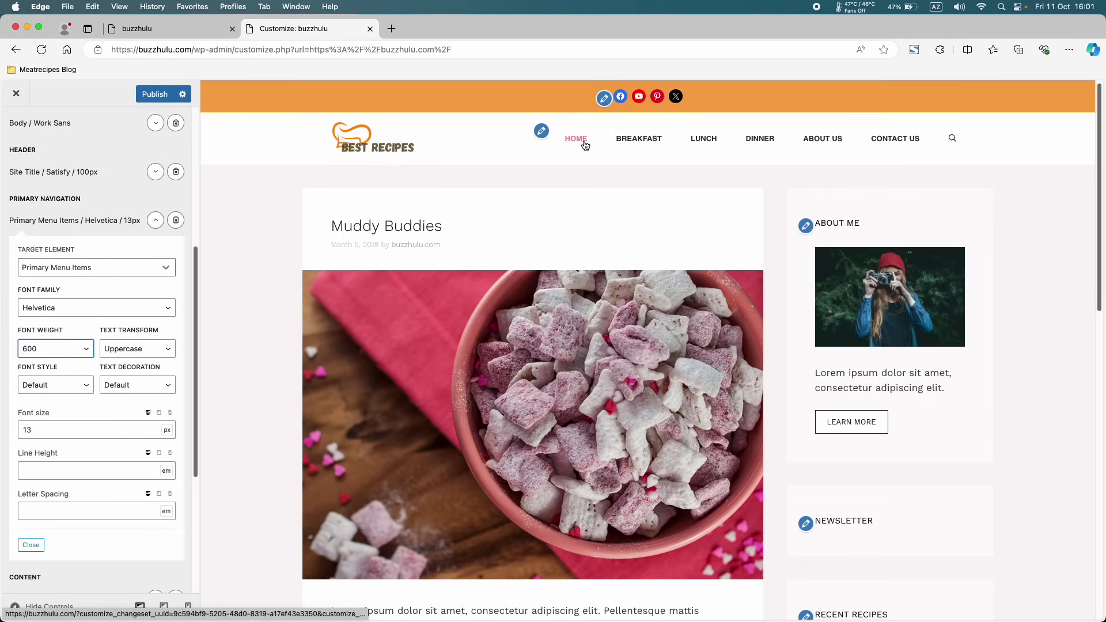
{"action": "left_click", "coordinate": [75, 347]}
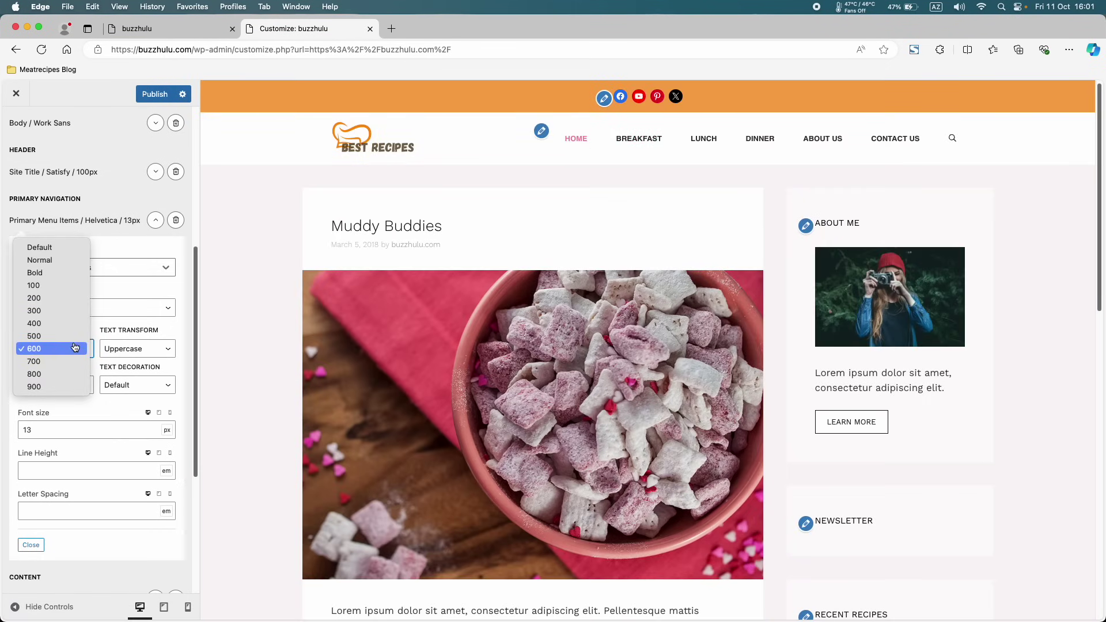
{"action": "left_click", "coordinate": [73, 336]}
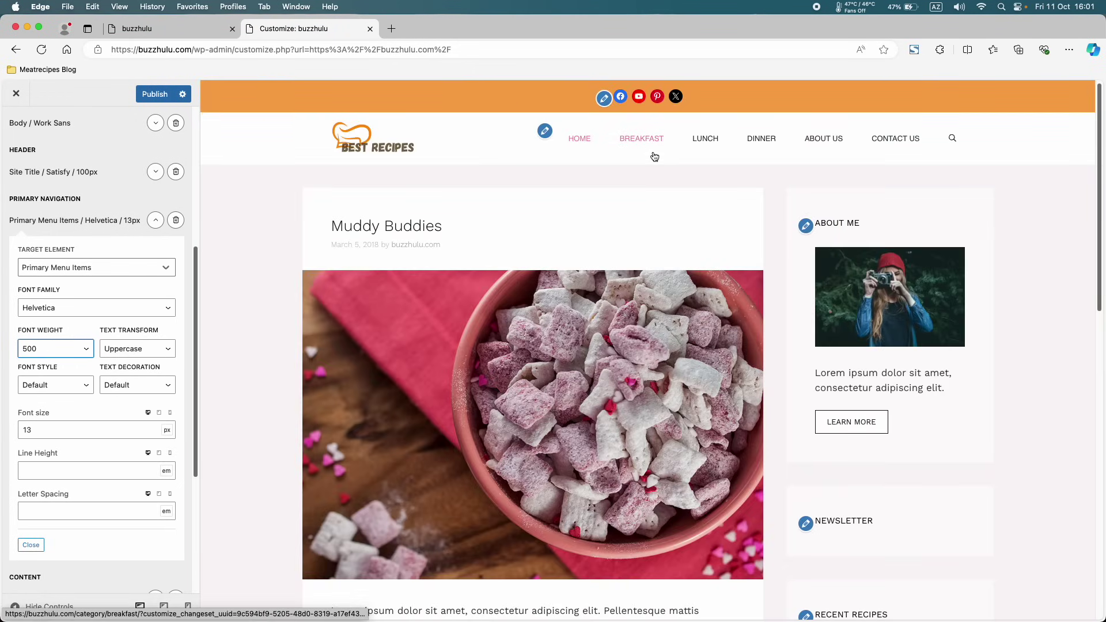
{"action": "left_click", "coordinate": [74, 392]}
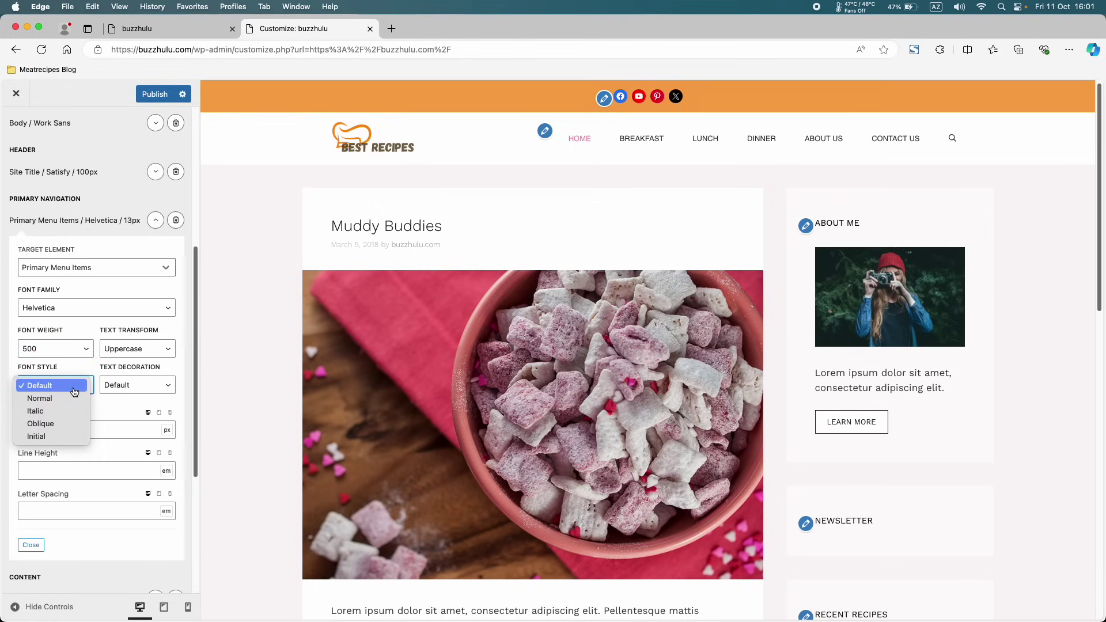
{"action": "left_click", "coordinate": [55, 398]}
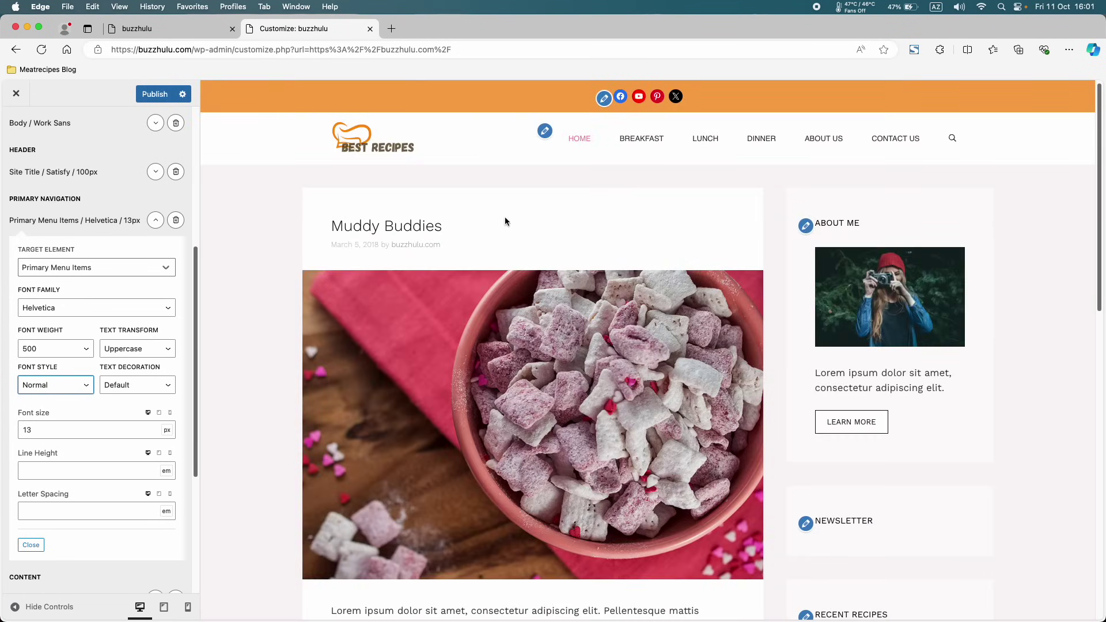
- Set the font size of the Primary Menu Items to 15 px and publish the changes
{"action": "scroll", "coordinate": [164, 370], "scroll_direction": "down", "scroll_amount": 1}
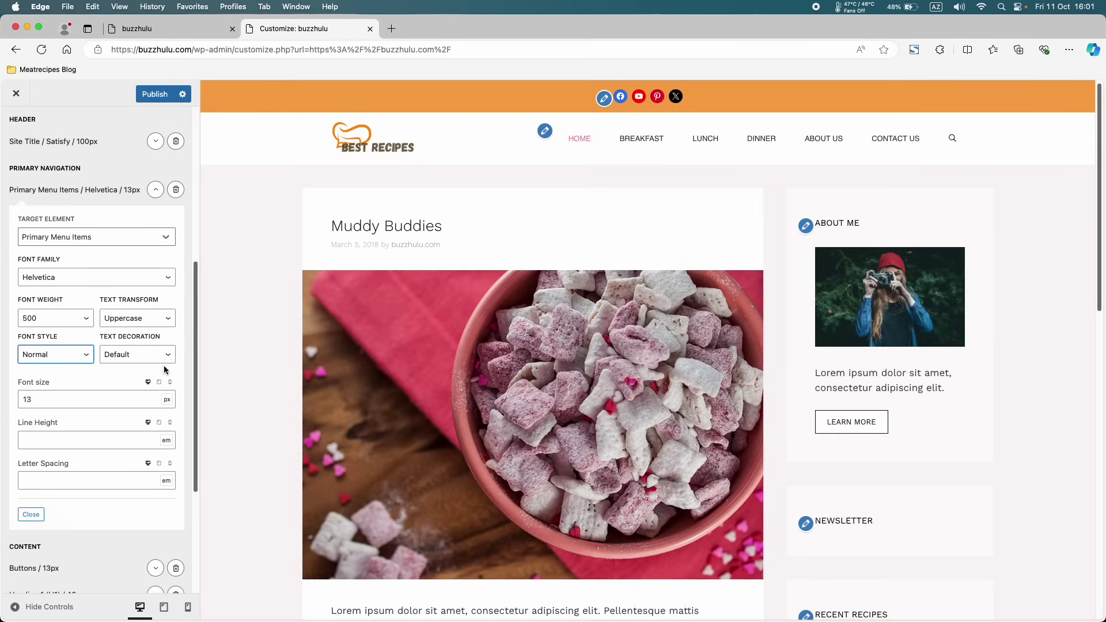
{"action": "left_click", "coordinate": [30, 400]}
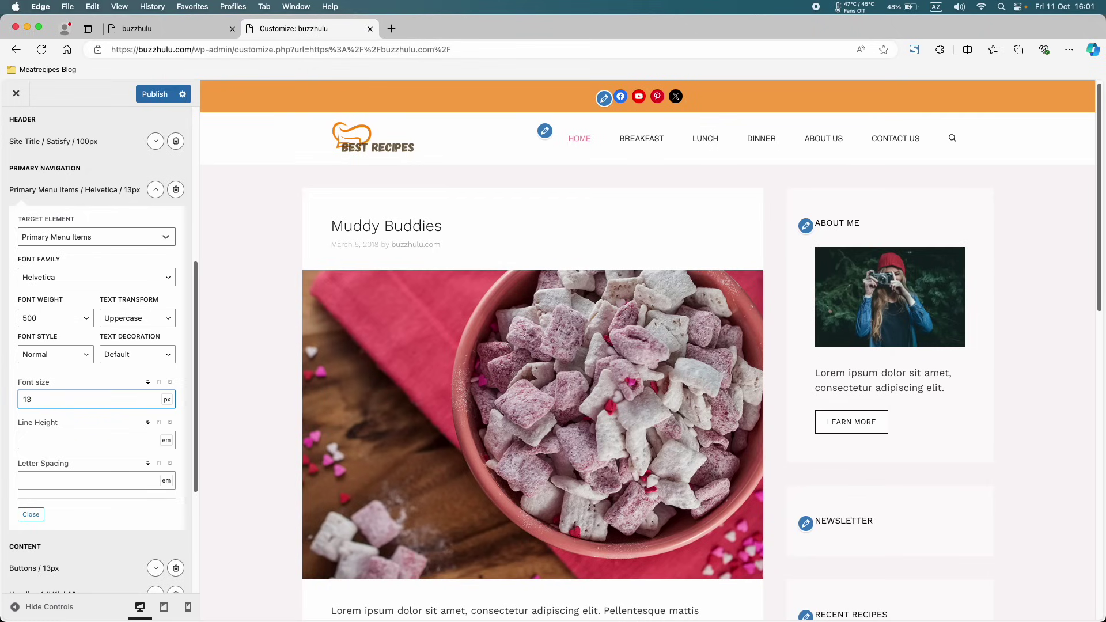
{"action": "key", "text": "BackSpace"}
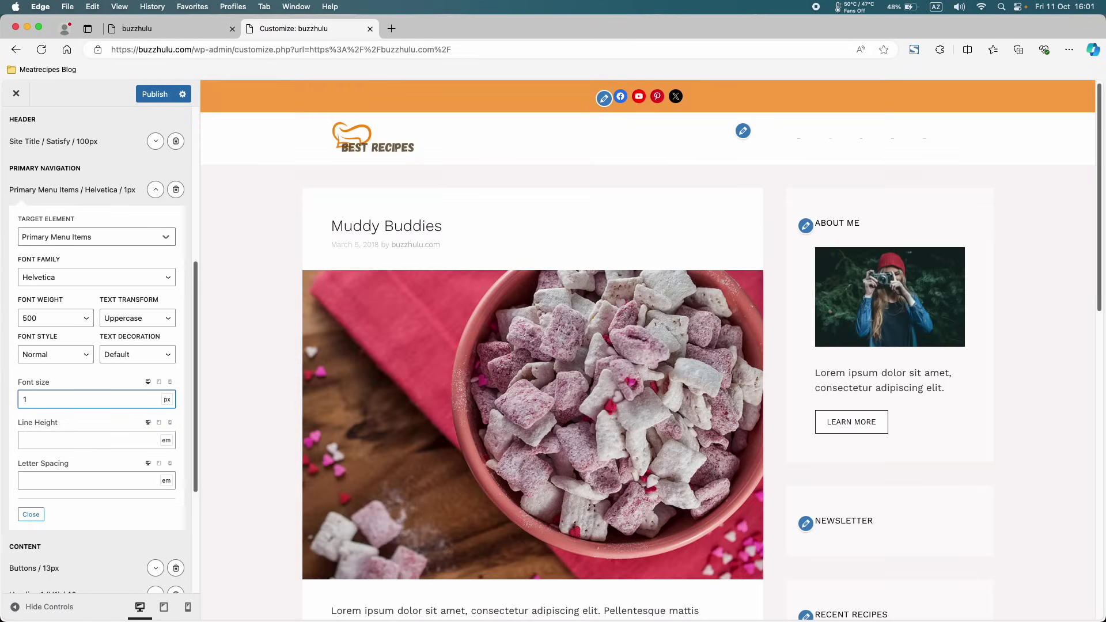
{"action": "type", "text": "6"}
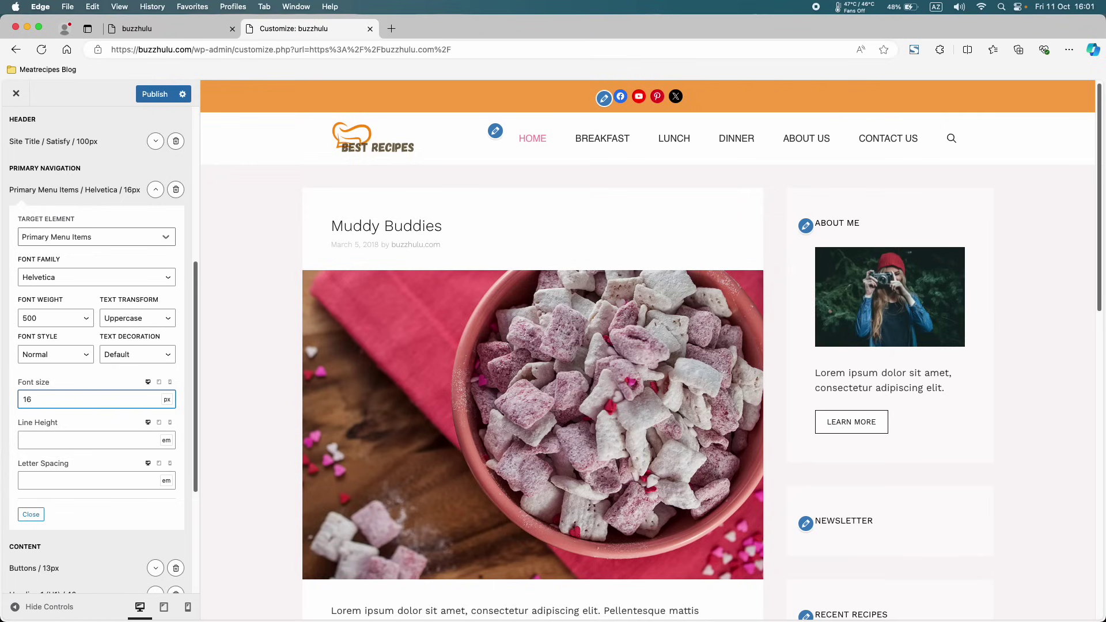
{"action": "type", "text": "5"}
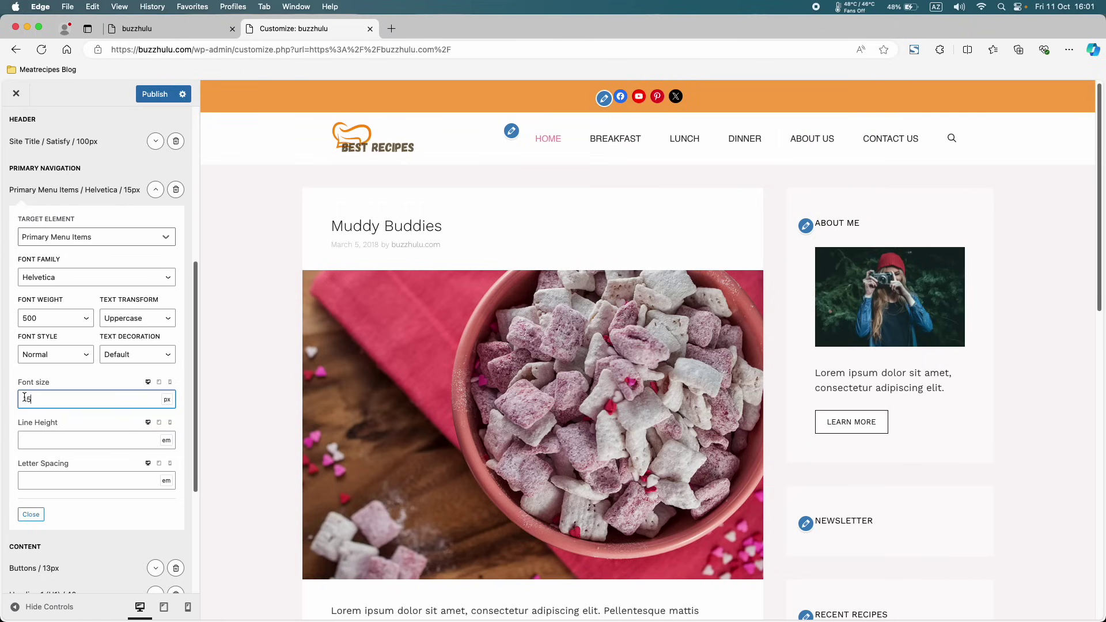
{"action": "left_click", "coordinate": [152, 94]}
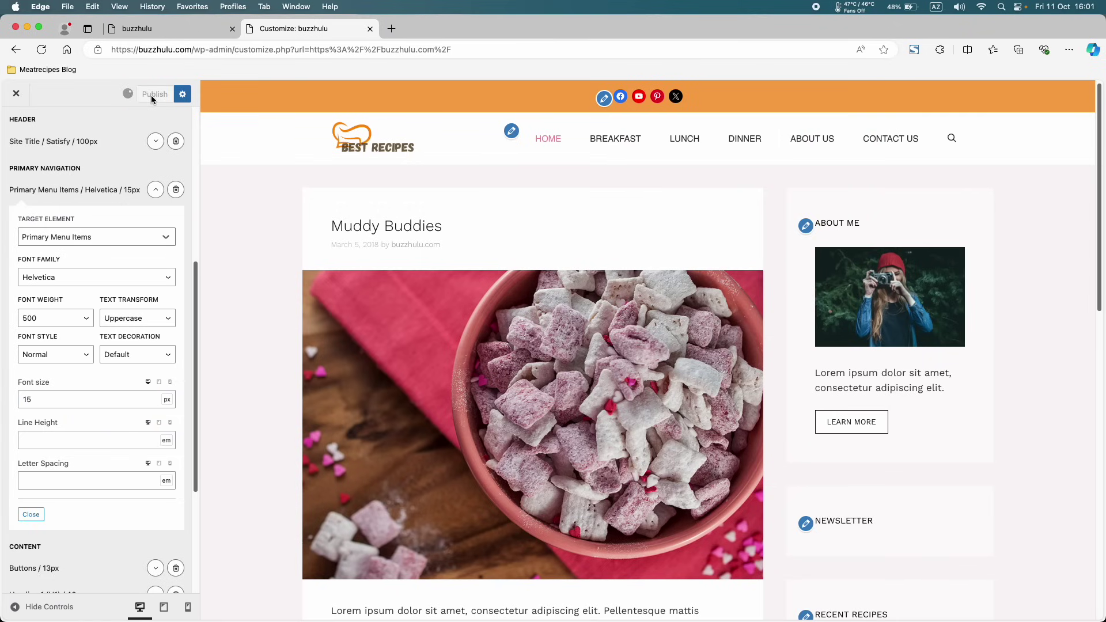
{"action": "left_click", "coordinate": [155, 189]}
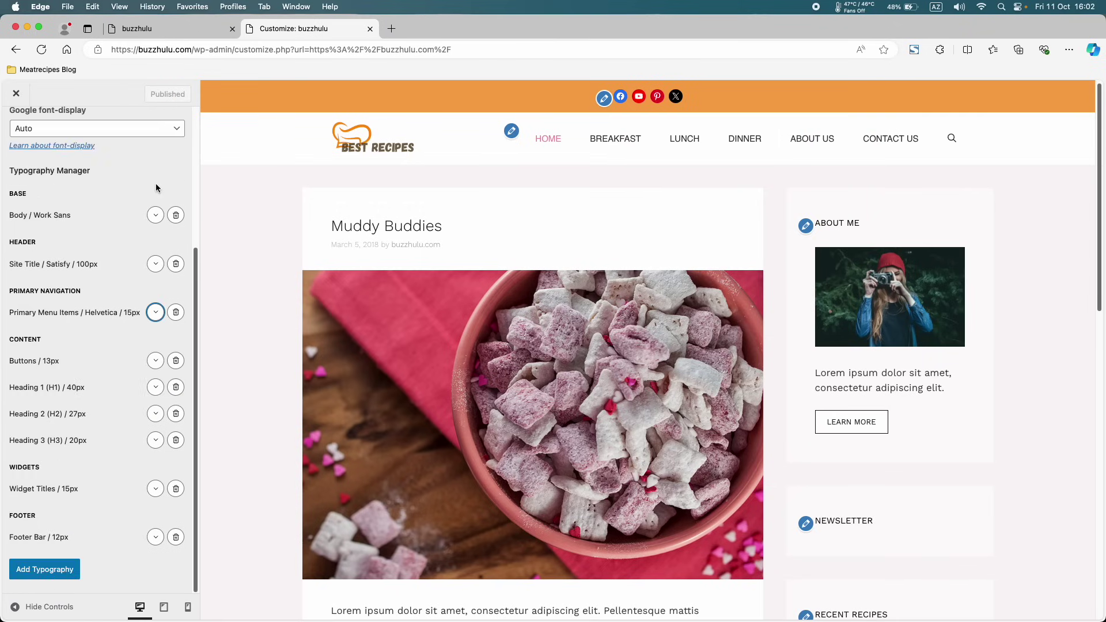
- Switch to the live site and purge all of its LiteSpeed caches
{"action": "left_click", "coordinate": [132, 29]}
{"action": "mouse_move", "coordinate": [223, 99]}
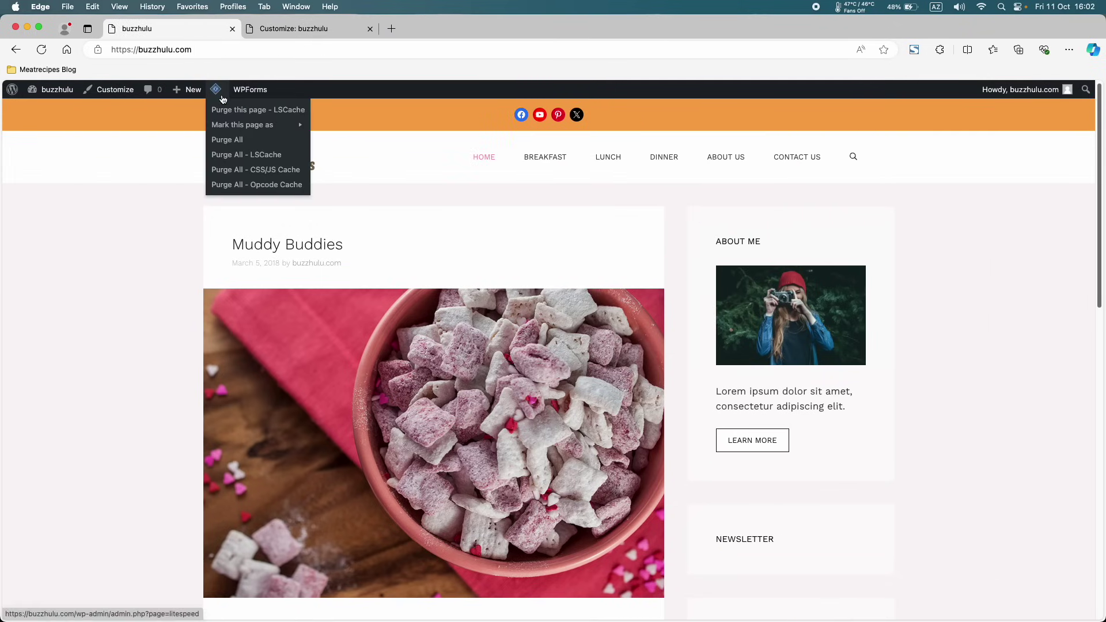
{"action": "left_click", "coordinate": [225, 140]}
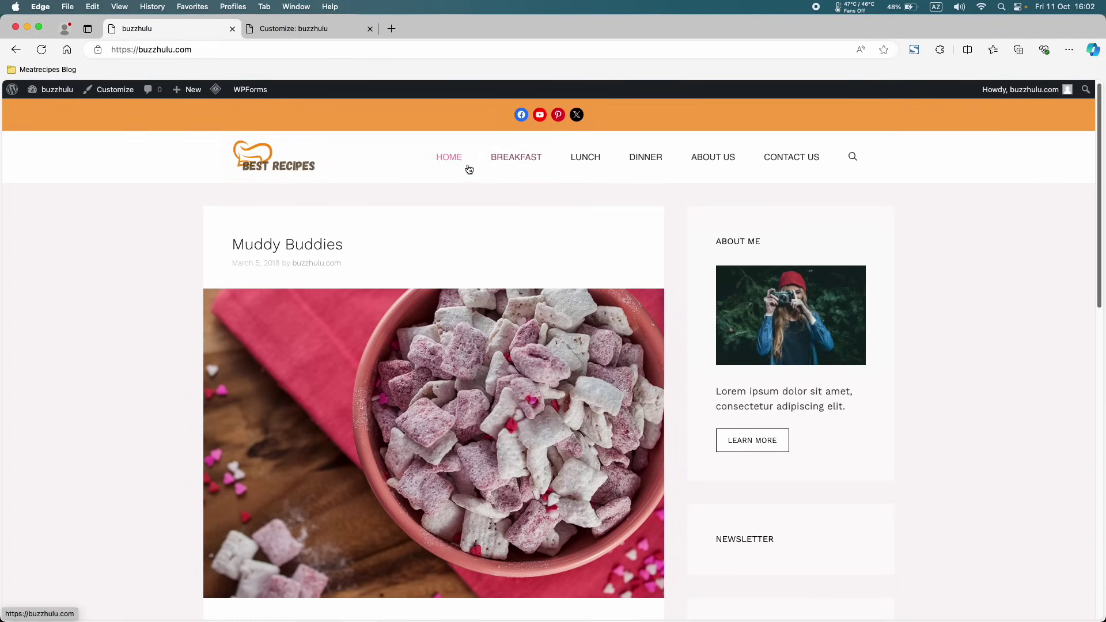
- Check the navigation styling on the live site across the Breakfast, Lunch, About Us, Contact Us and Home pages
{"action": "left_click", "coordinate": [513, 162]}
{"action": "left_click", "coordinate": [595, 160]}
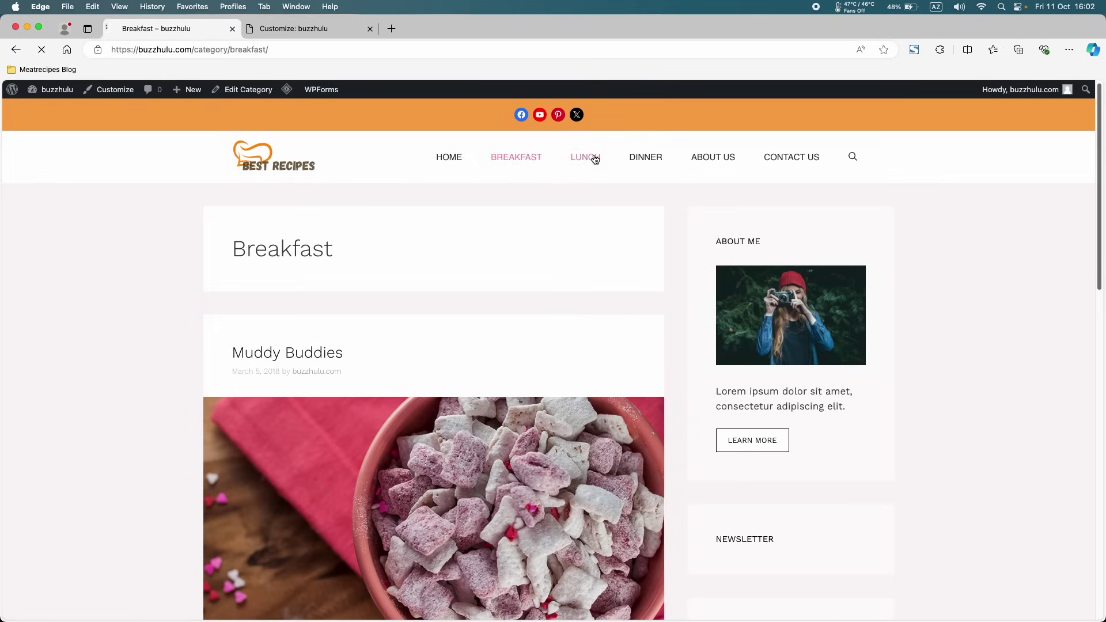
{"action": "left_click", "coordinate": [722, 162]}
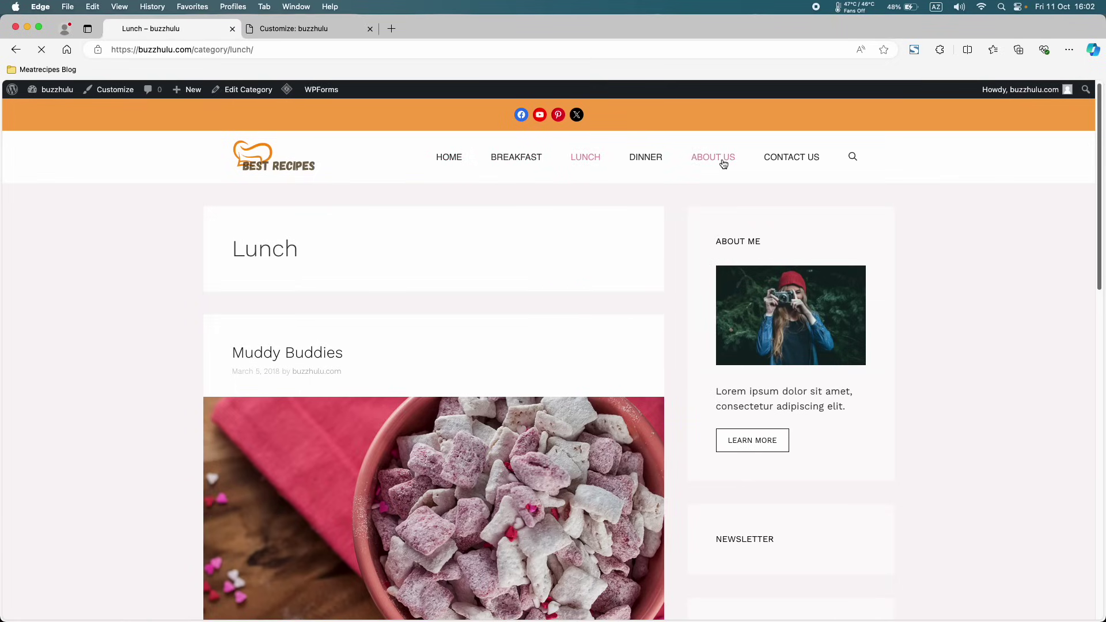
{"action": "left_click", "coordinate": [777, 162]}
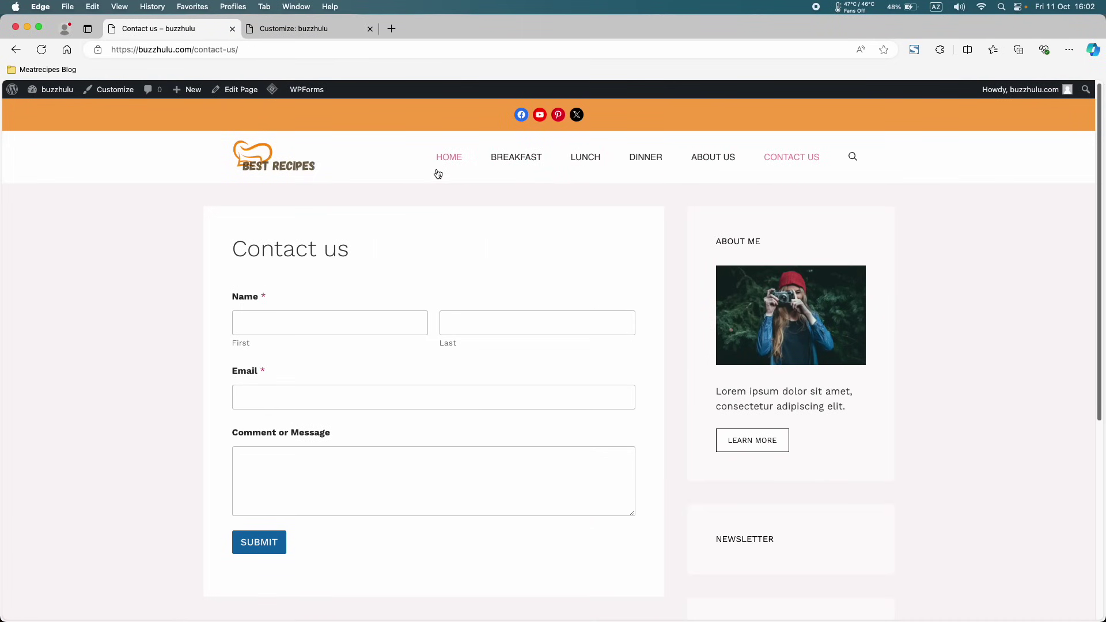
{"action": "left_click", "coordinate": [437, 160]}
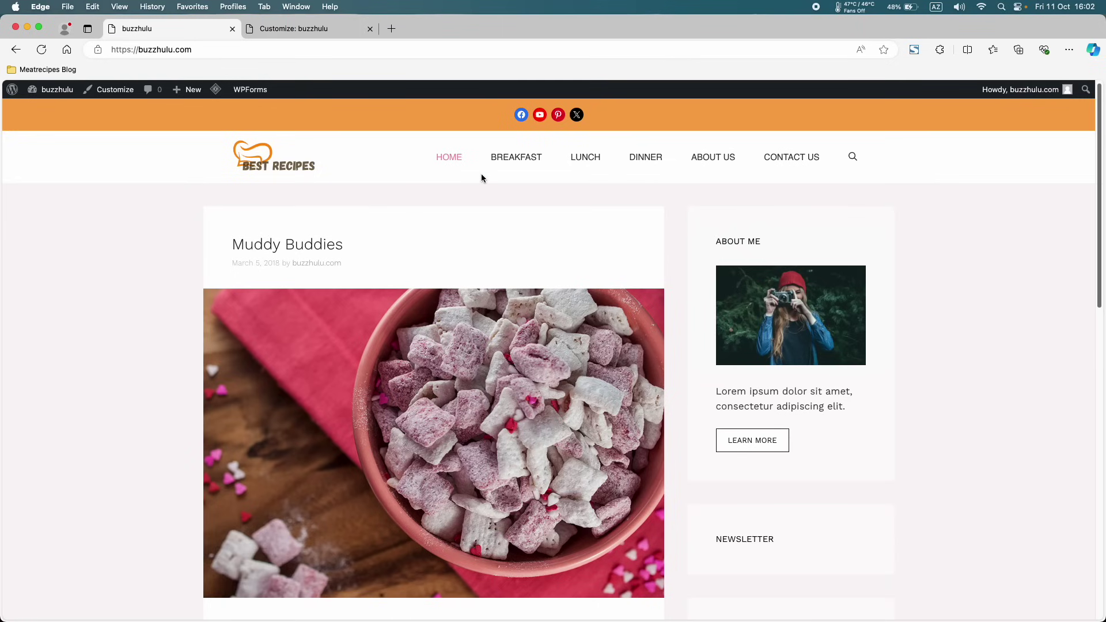
- Return to the Customizer and open the Header settings of the Layout section
{"action": "left_click", "coordinate": [295, 36]}
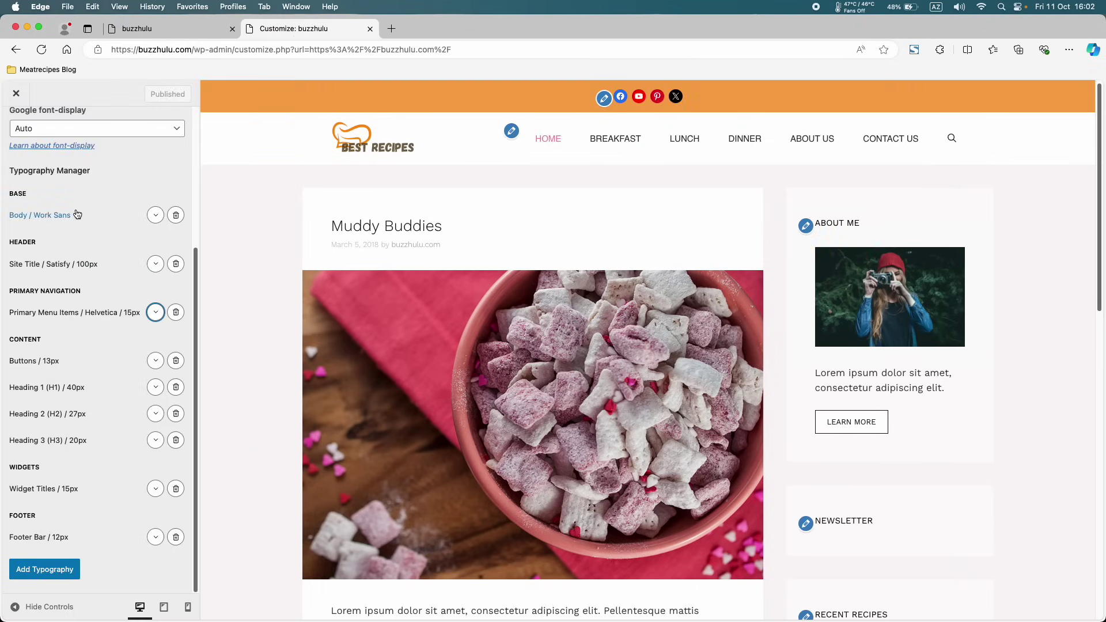
{"action": "scroll", "coordinate": [34, 215], "scroll_direction": "up", "scroll_amount": 5}
{"action": "left_click", "coordinate": [16, 128]}
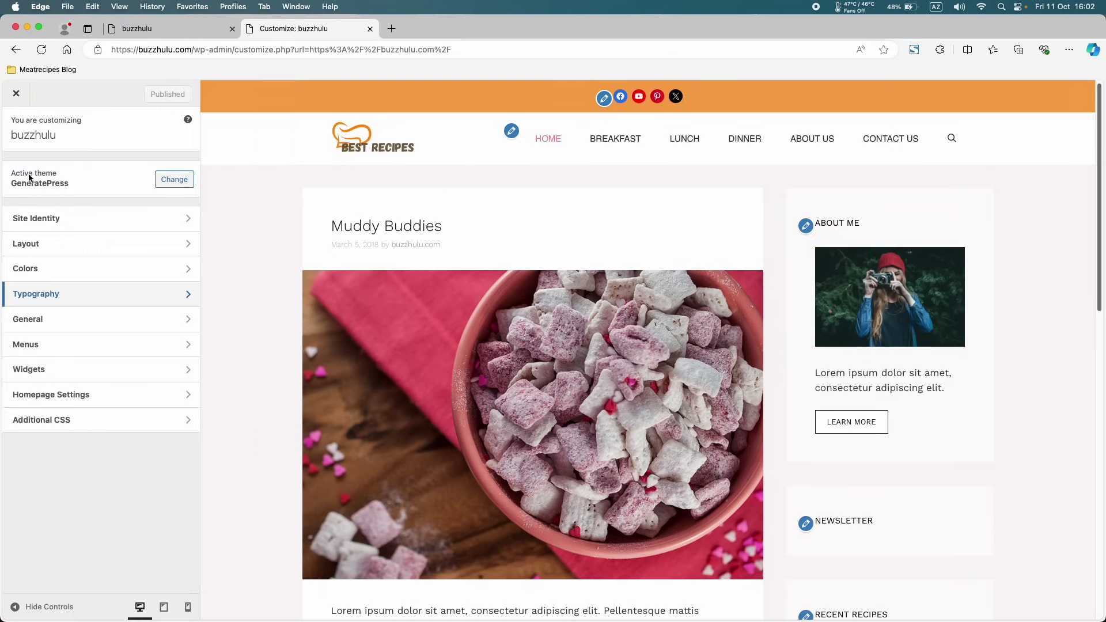
{"action": "left_click", "coordinate": [49, 246]}
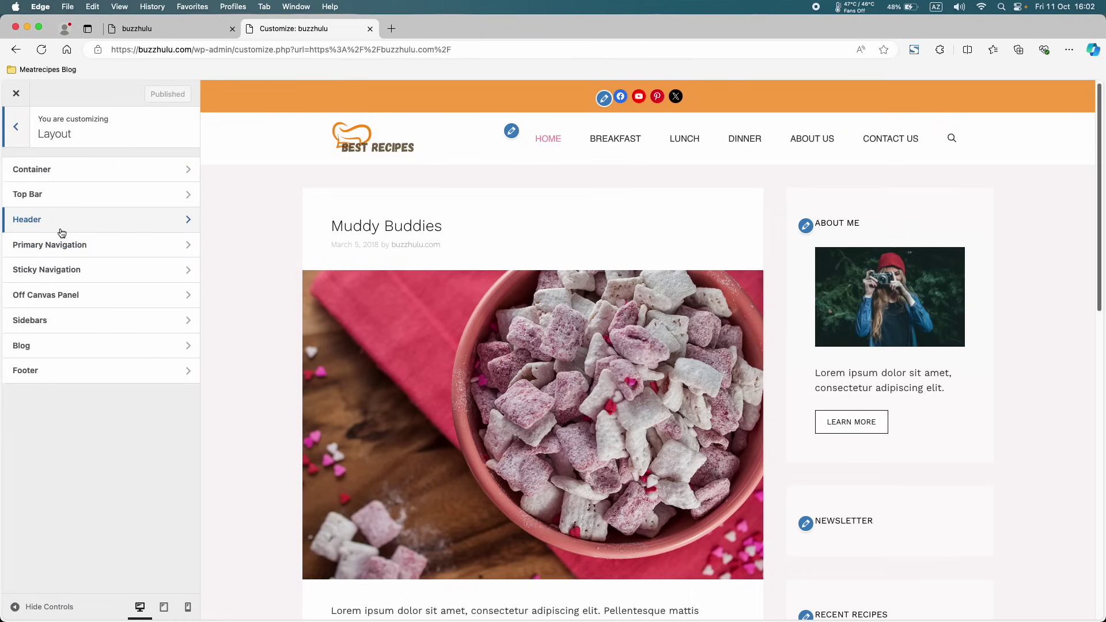
{"action": "left_click", "coordinate": [61, 226]}
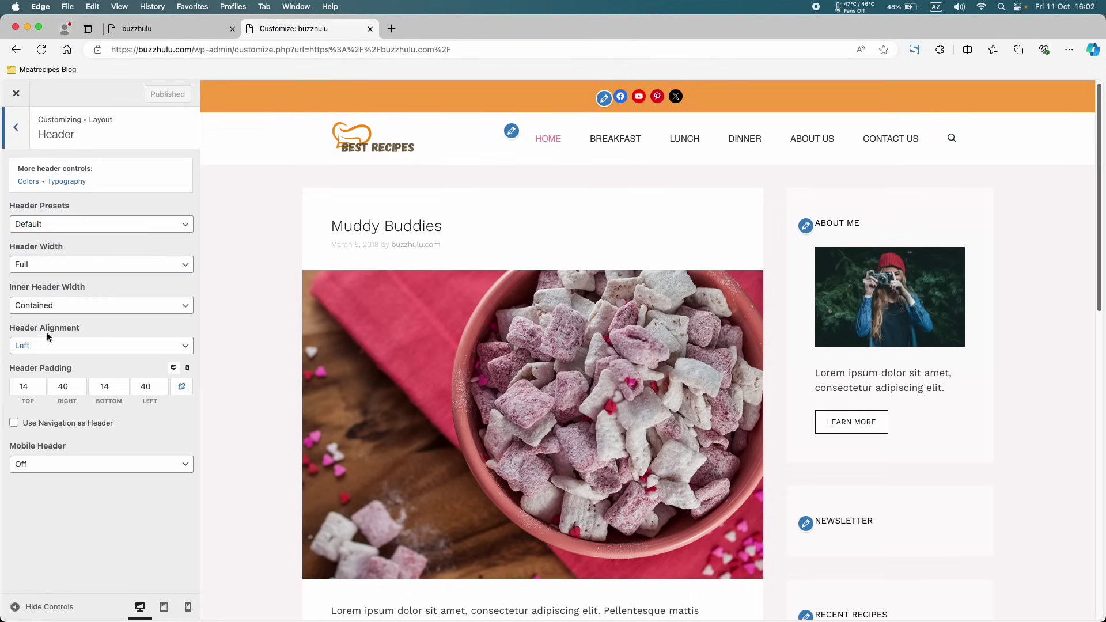
- Publish the header with its Header Width set to Contained and reload the live site to check it
{"action": "left_click", "coordinate": [52, 305]}
{"action": "left_click", "coordinate": [50, 282]}
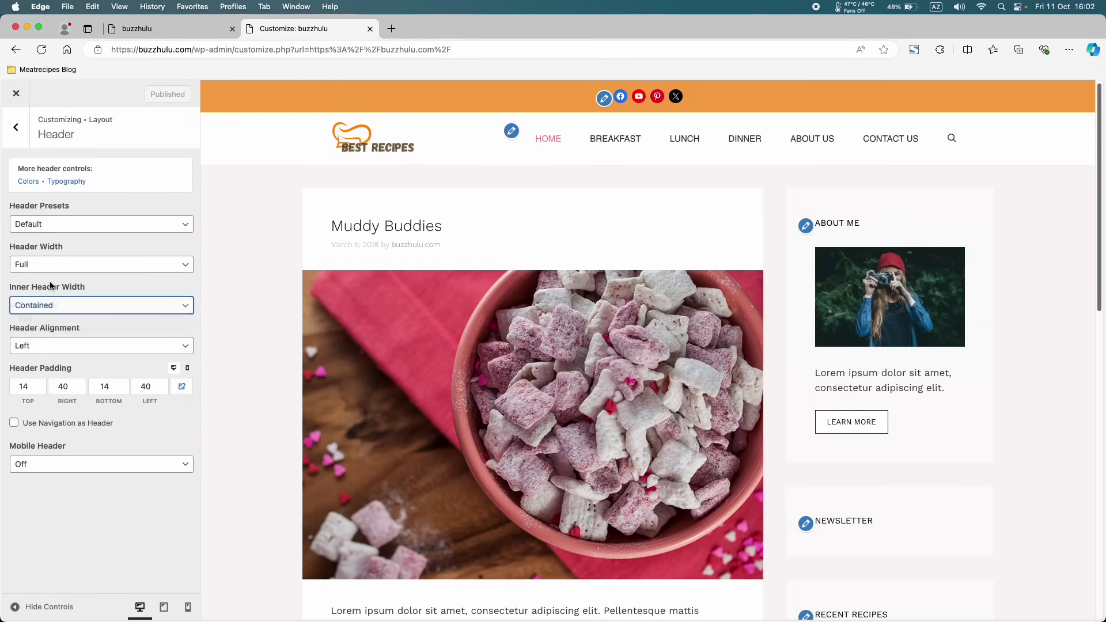
{"action": "left_click", "coordinate": [47, 266]}
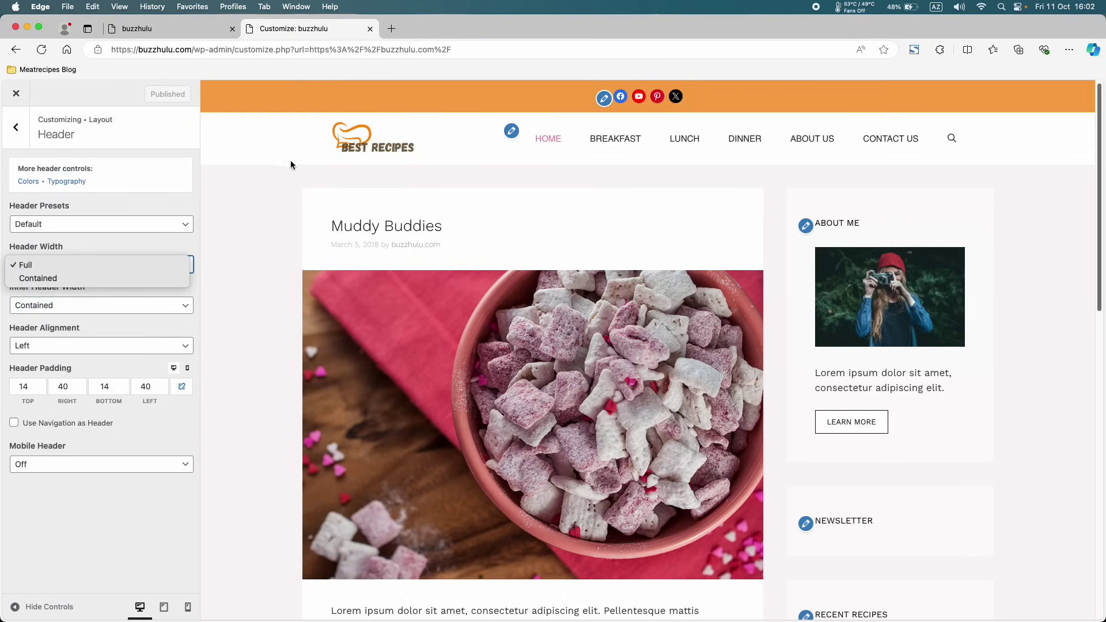
{"action": "left_click", "coordinate": [36, 278]}
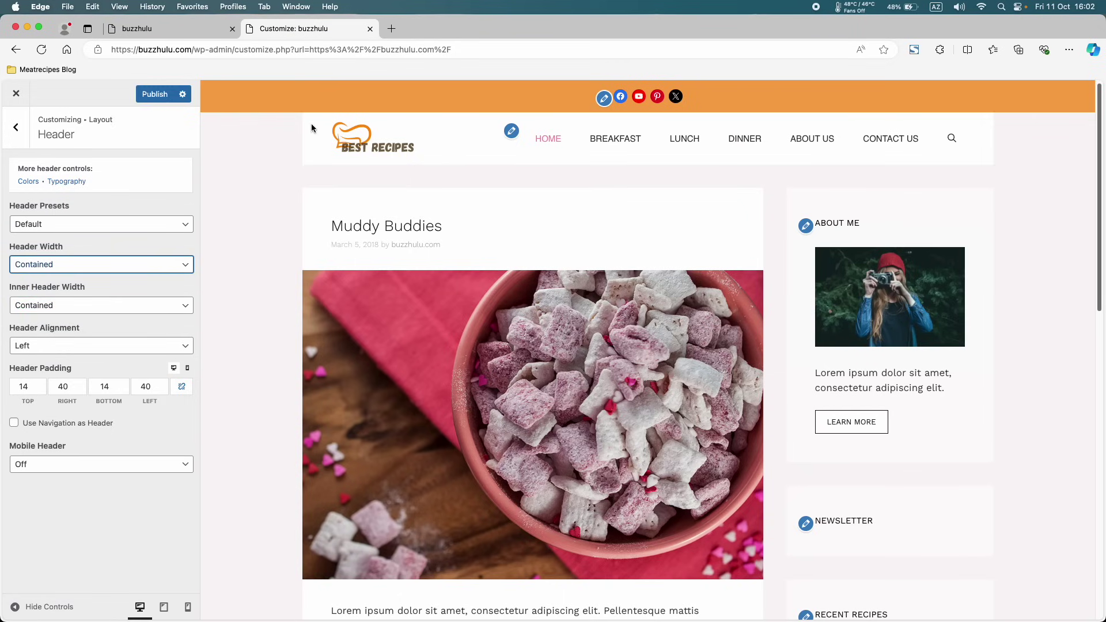
{"action": "left_click", "coordinate": [151, 94]}
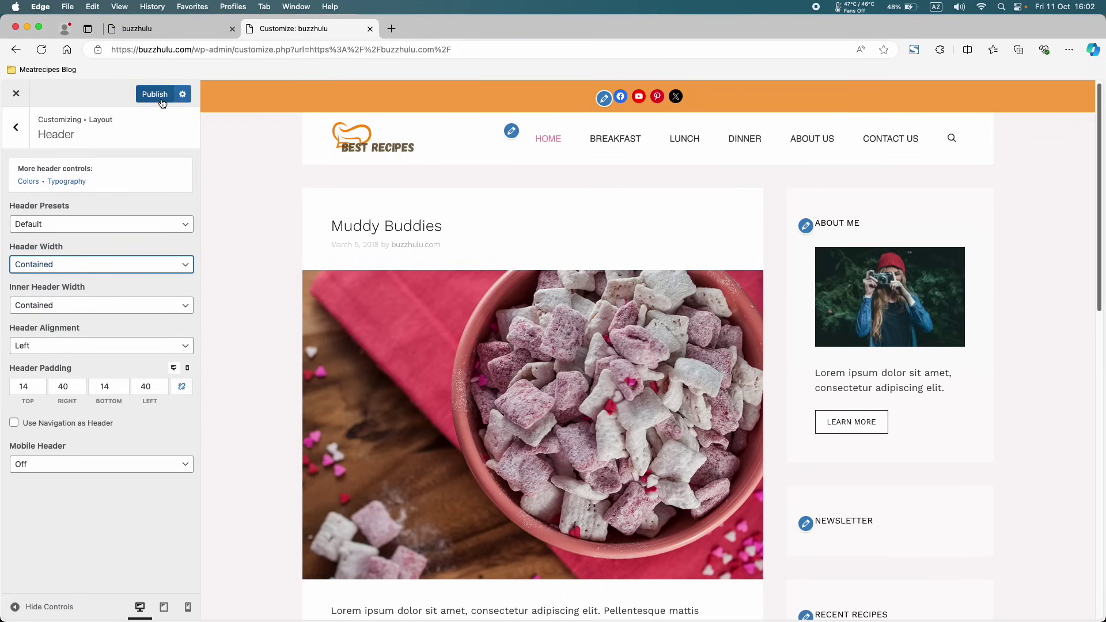
{"action": "left_click", "coordinate": [174, 28]}
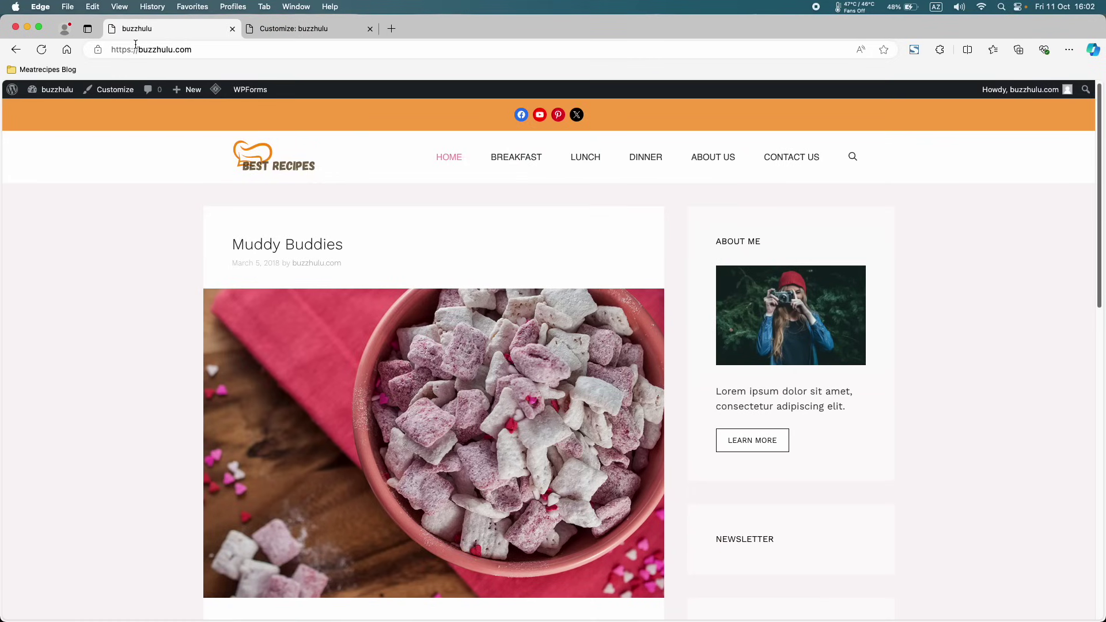
{"action": "left_click", "coordinate": [42, 49]}
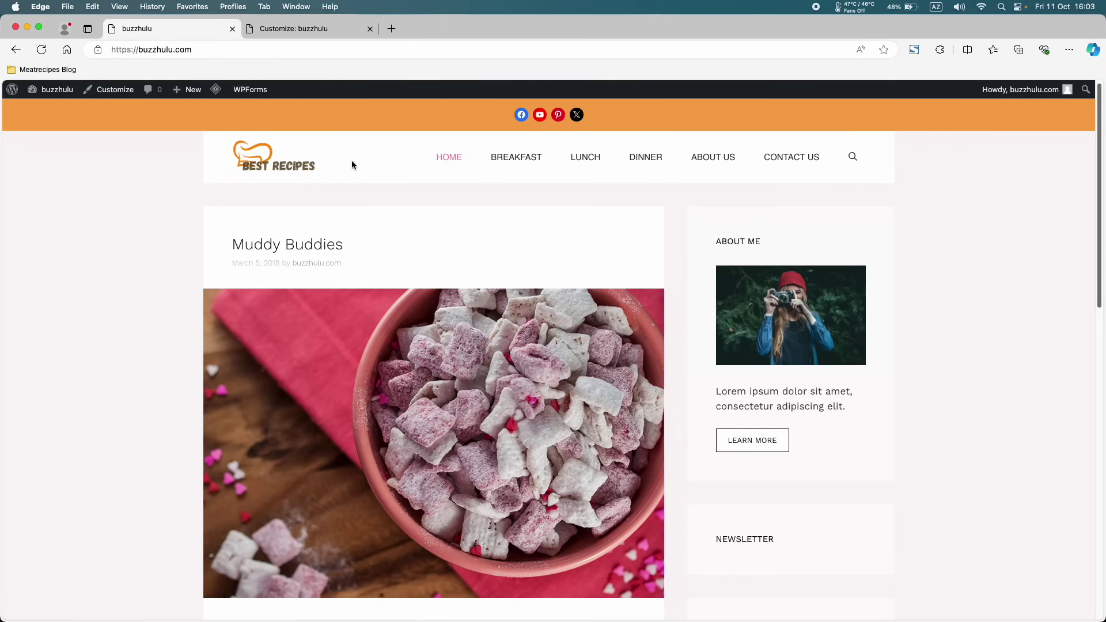
- Set the Header Width back to Full in the Customizer, publish it, and purge all caches on the live site
{"action": "left_click", "coordinate": [288, 32]}
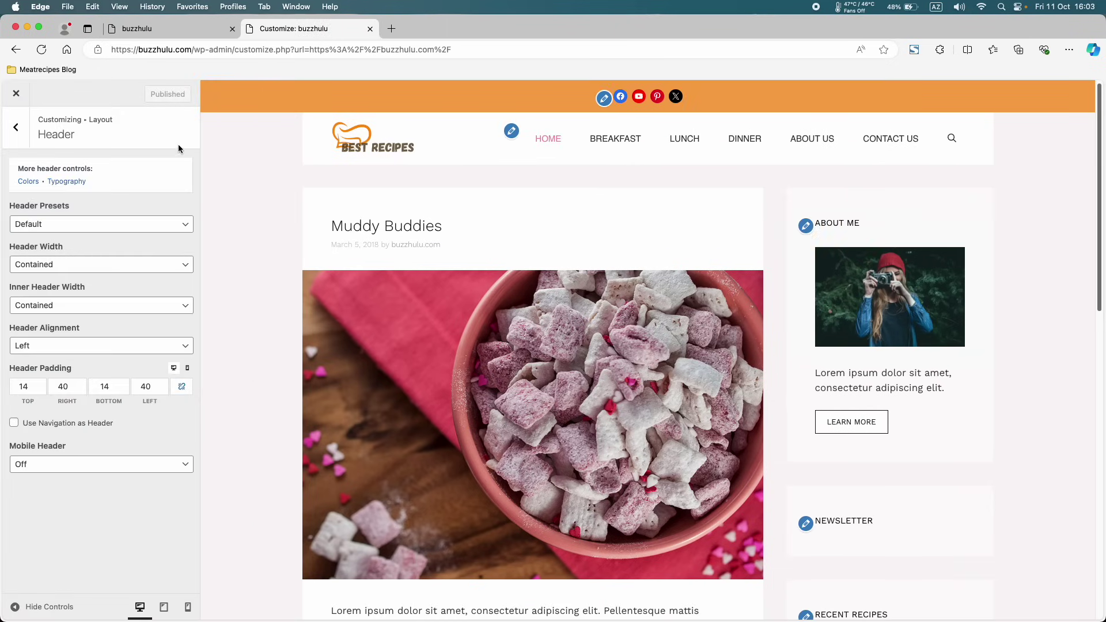
{"action": "left_click", "coordinate": [99, 262]}
{"action": "left_click", "coordinate": [99, 254]}
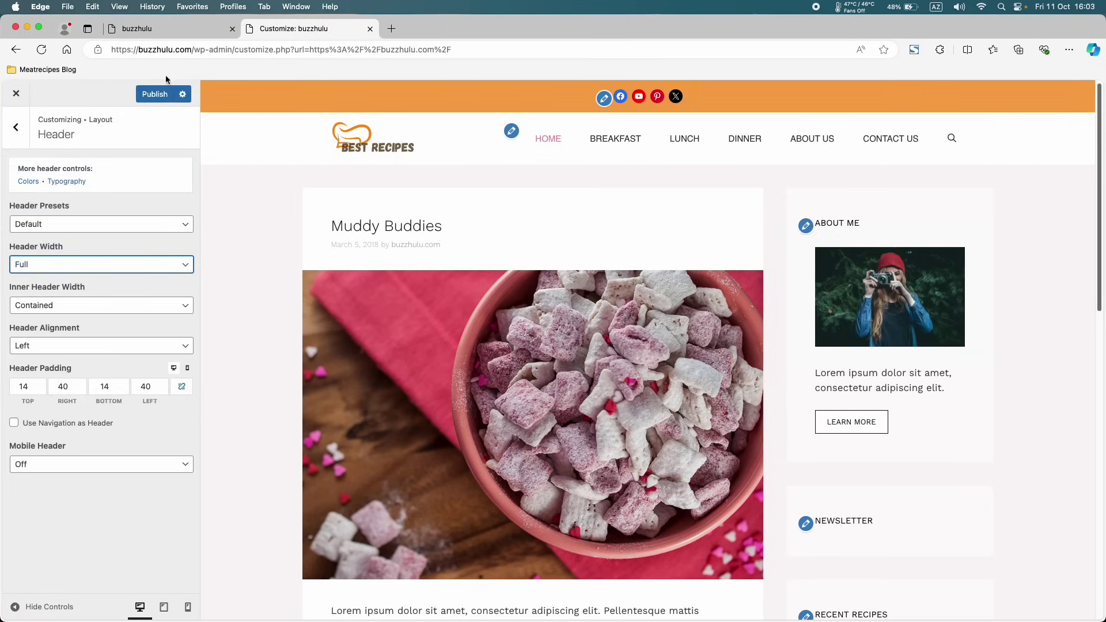
{"action": "left_click", "coordinate": [186, 35]}
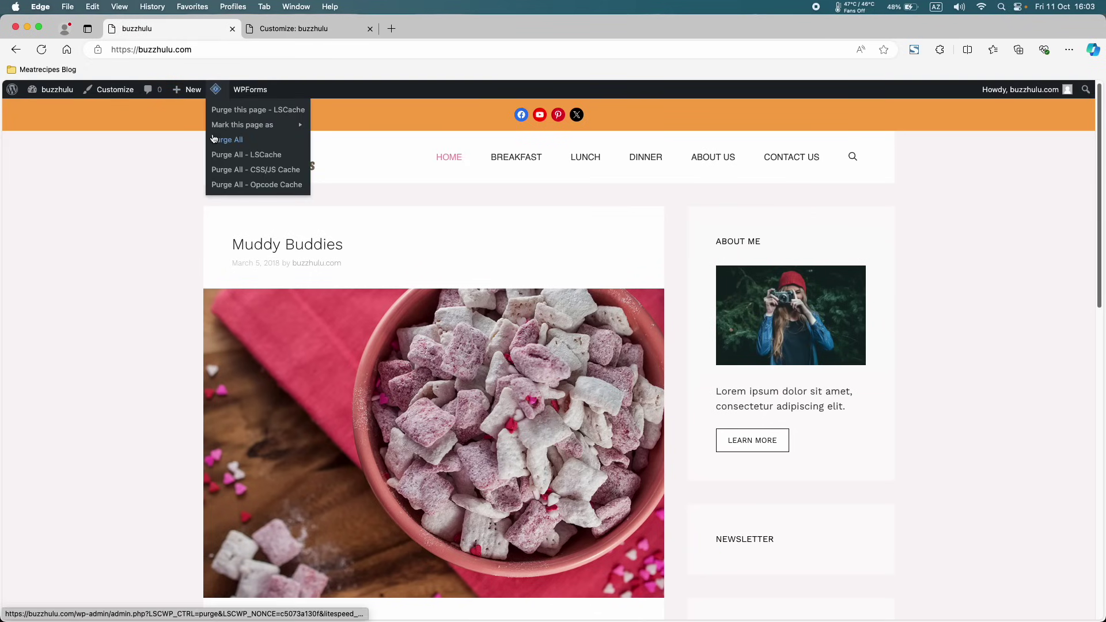
{"action": "left_click", "coordinate": [218, 141]}
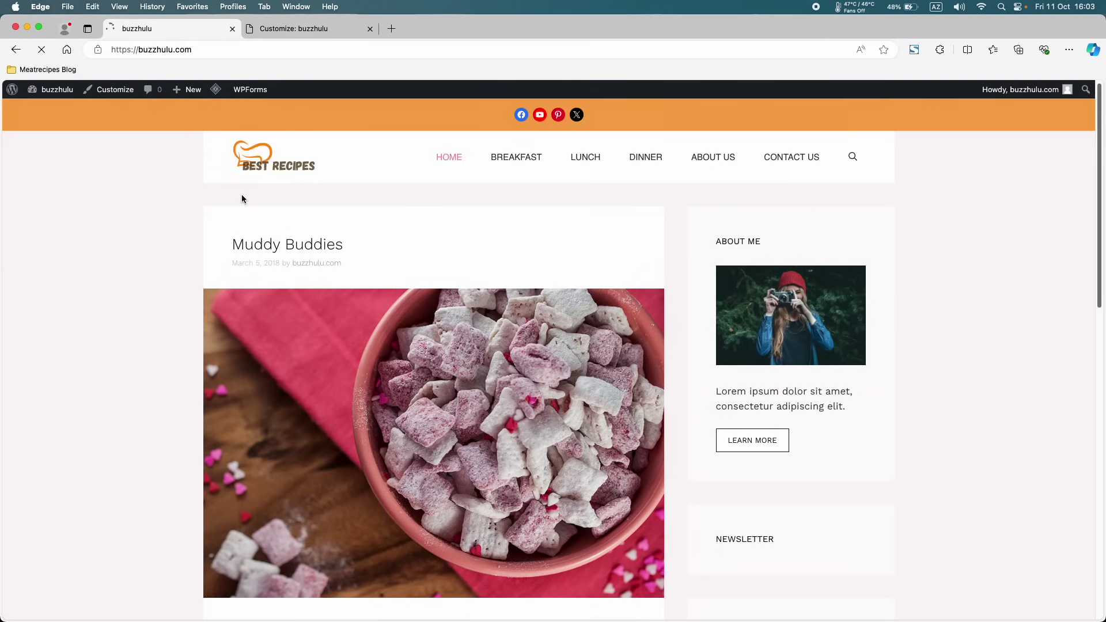
- Enable Use Navigation as Header, publish it, and purge all caches on the live site
{"action": "left_click", "coordinate": [299, 33]}
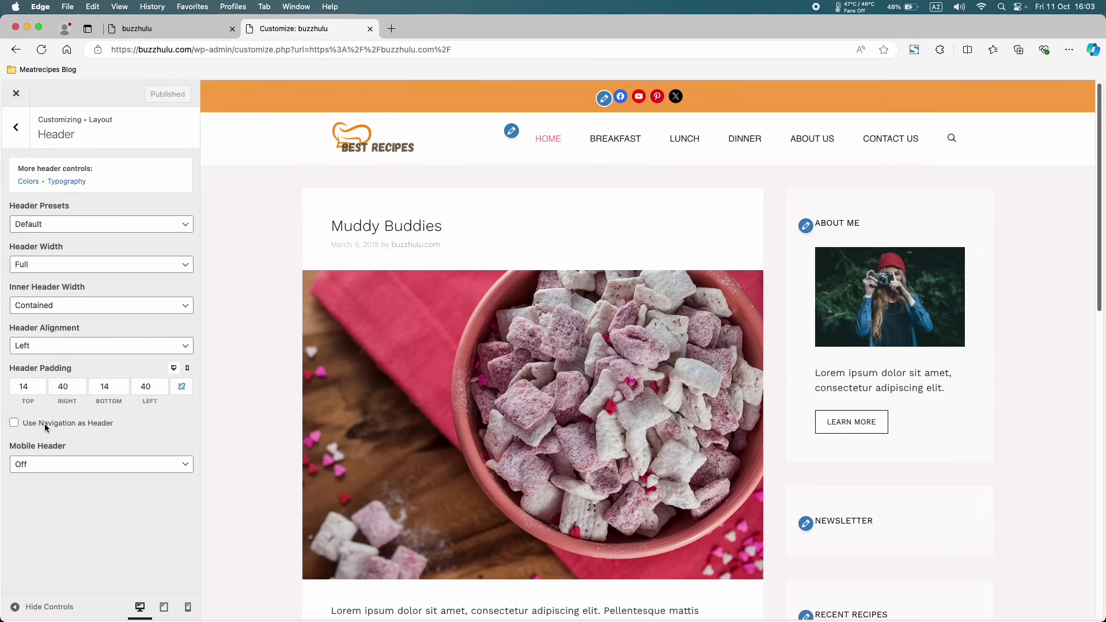
{"action": "left_click", "coordinate": [15, 423]}
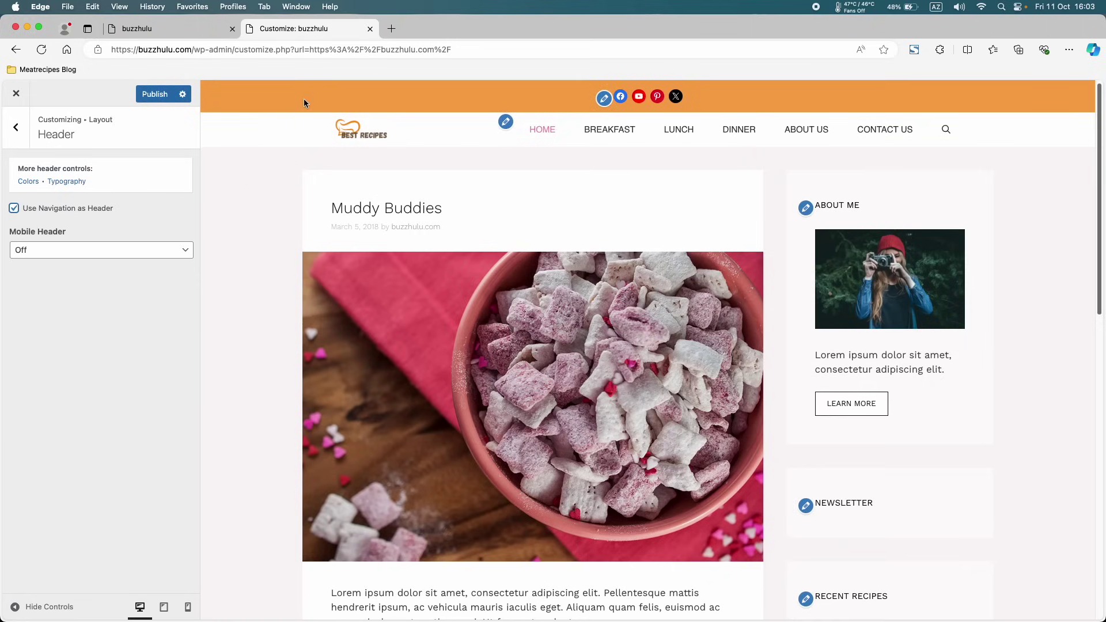
{"action": "left_click", "coordinate": [162, 94]}
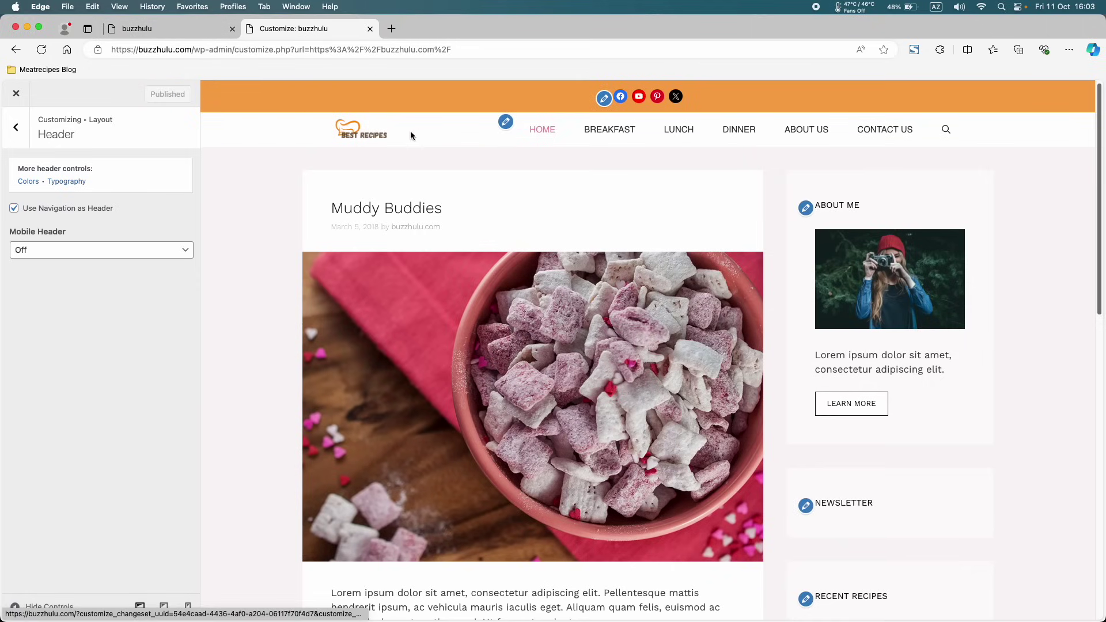
{"action": "left_click", "coordinate": [177, 30]}
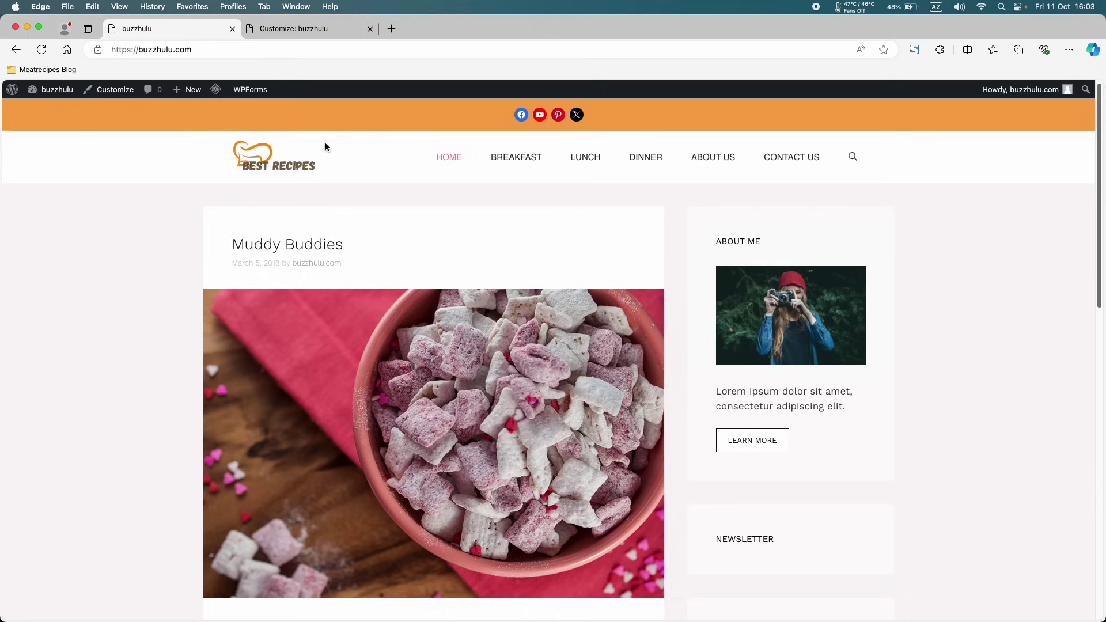
{"action": "mouse_move", "coordinate": [214, 91]}
{"action": "left_click", "coordinate": [222, 140]}
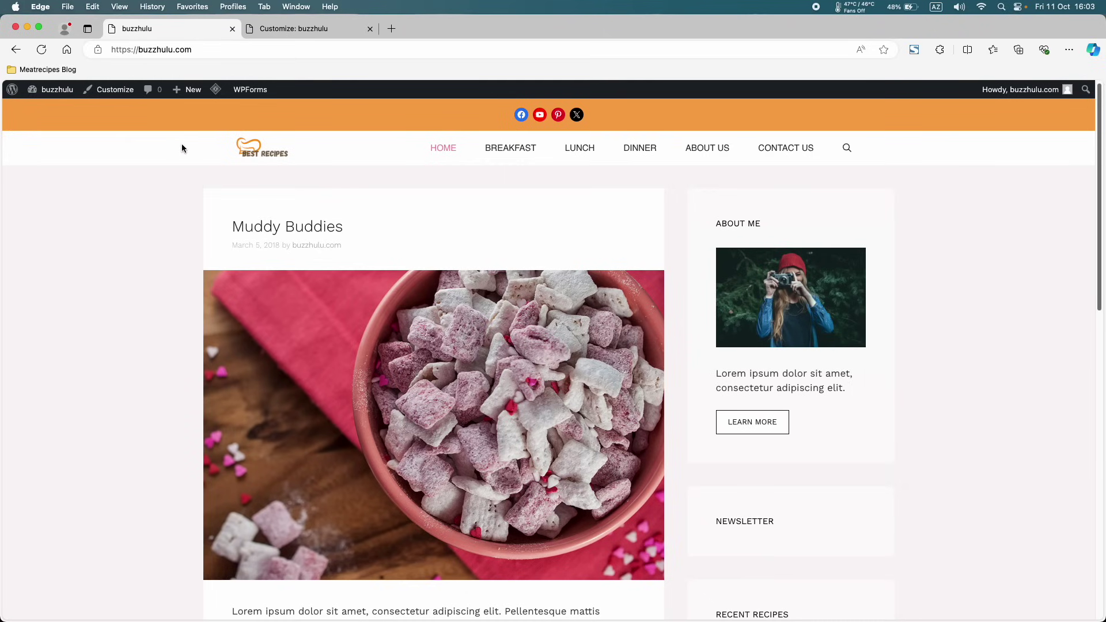
- Disable Use Navigation as Header, publish it, and purge all caches on the live site
{"action": "left_click", "coordinate": [276, 28]}
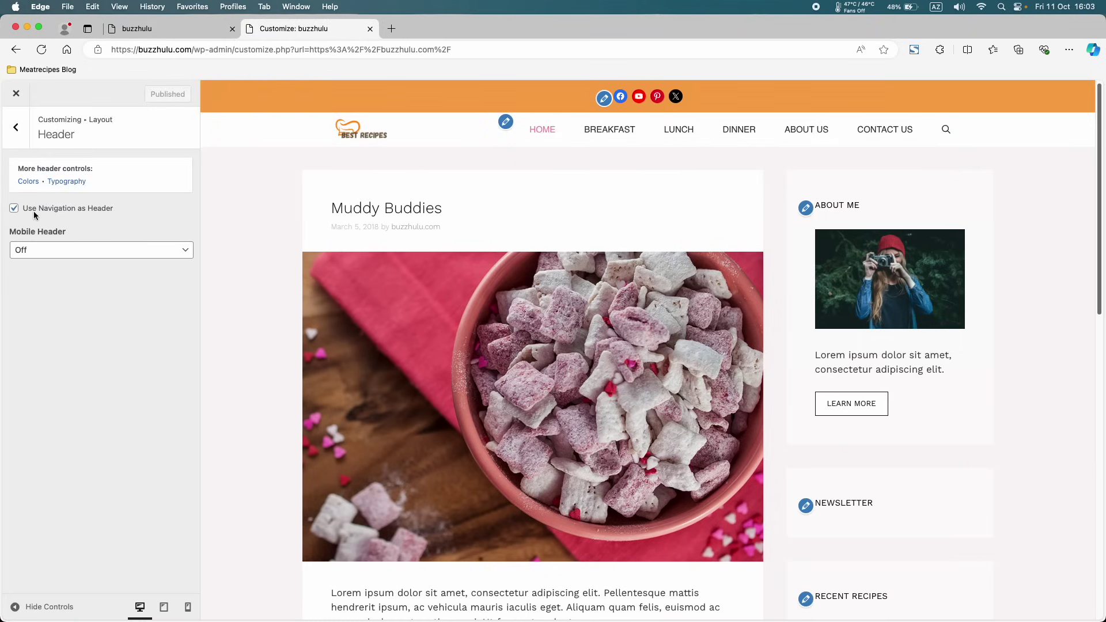
{"action": "left_click", "coordinate": [16, 210]}
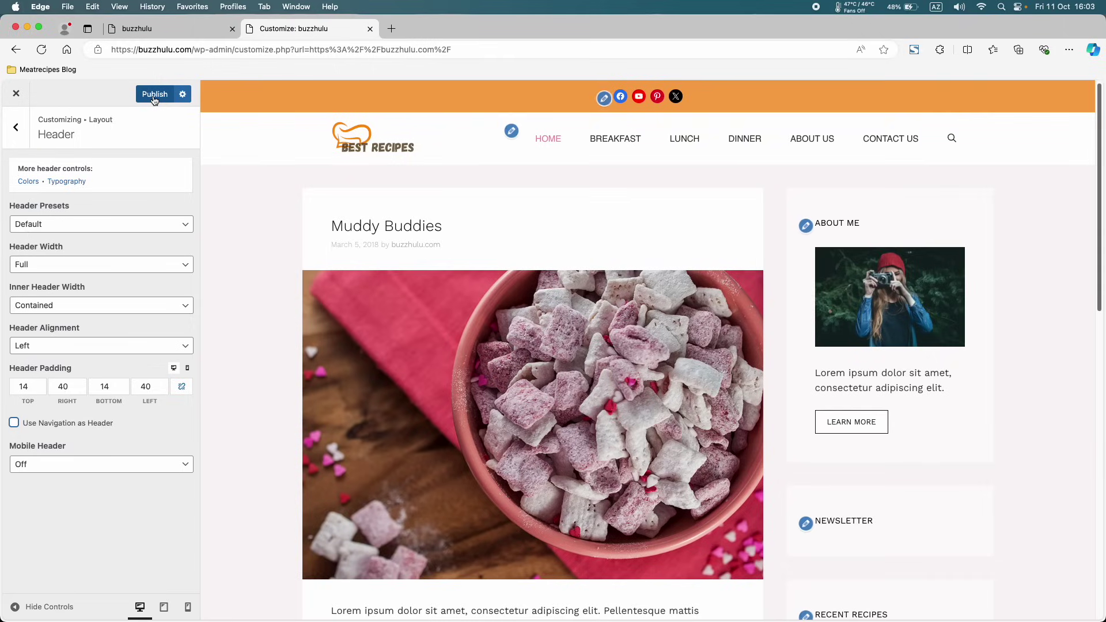
{"action": "left_click", "coordinate": [154, 95]}
{"action": "left_click", "coordinate": [188, 29]}
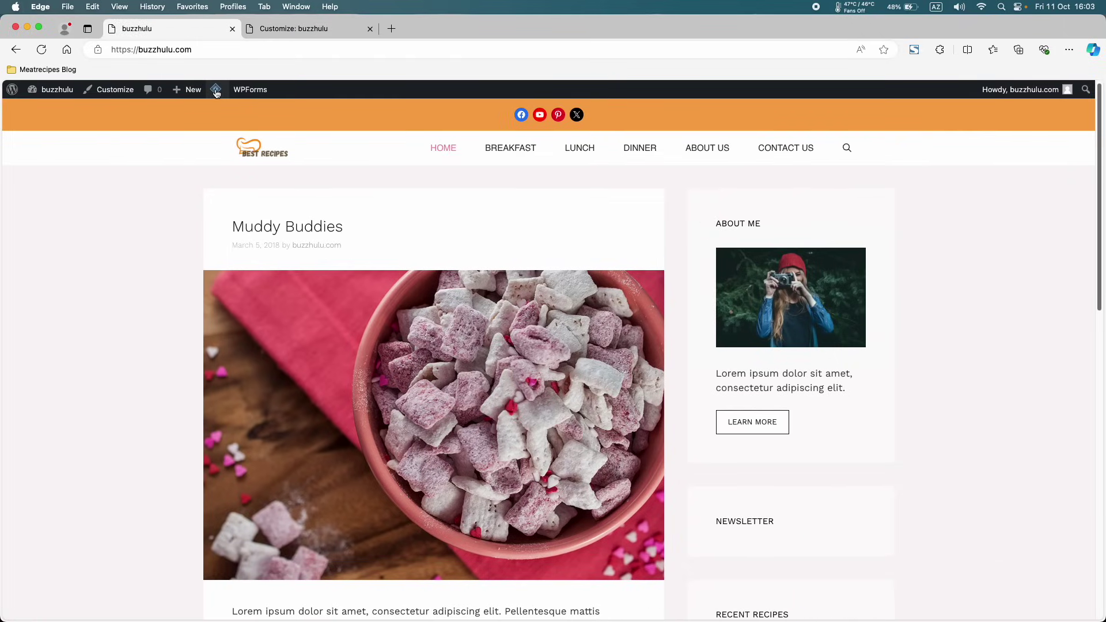
{"action": "mouse_move", "coordinate": [216, 92]}
{"action": "left_click", "coordinate": [218, 142]}
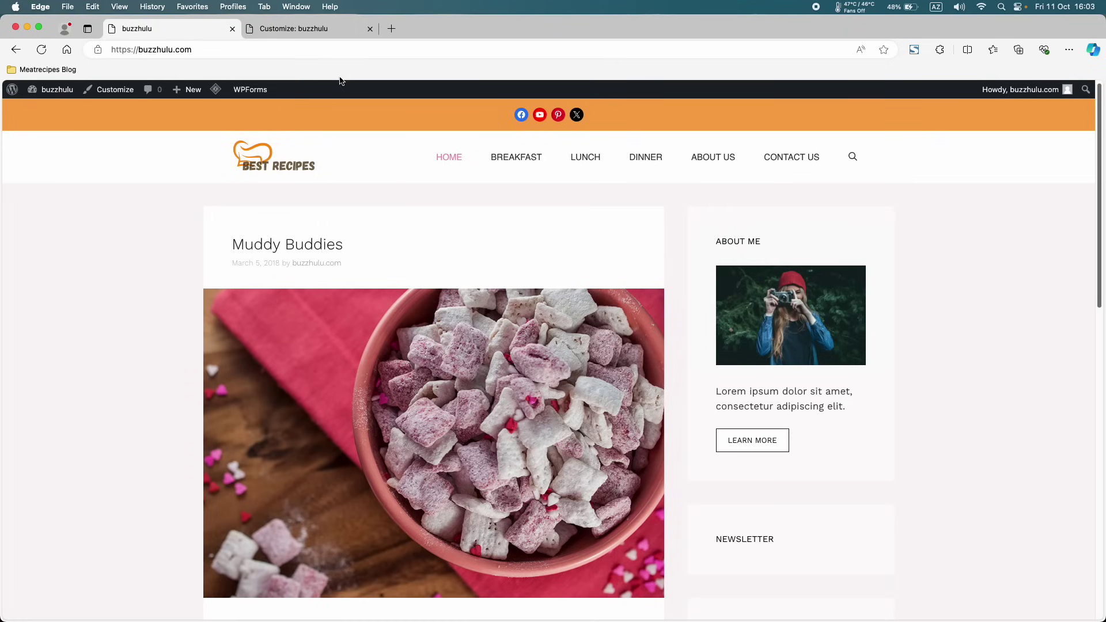
- Preview the site at mobile size in the Customizer, examining the page content and the expanded navigation menu
{"action": "left_click", "coordinate": [314, 29]}
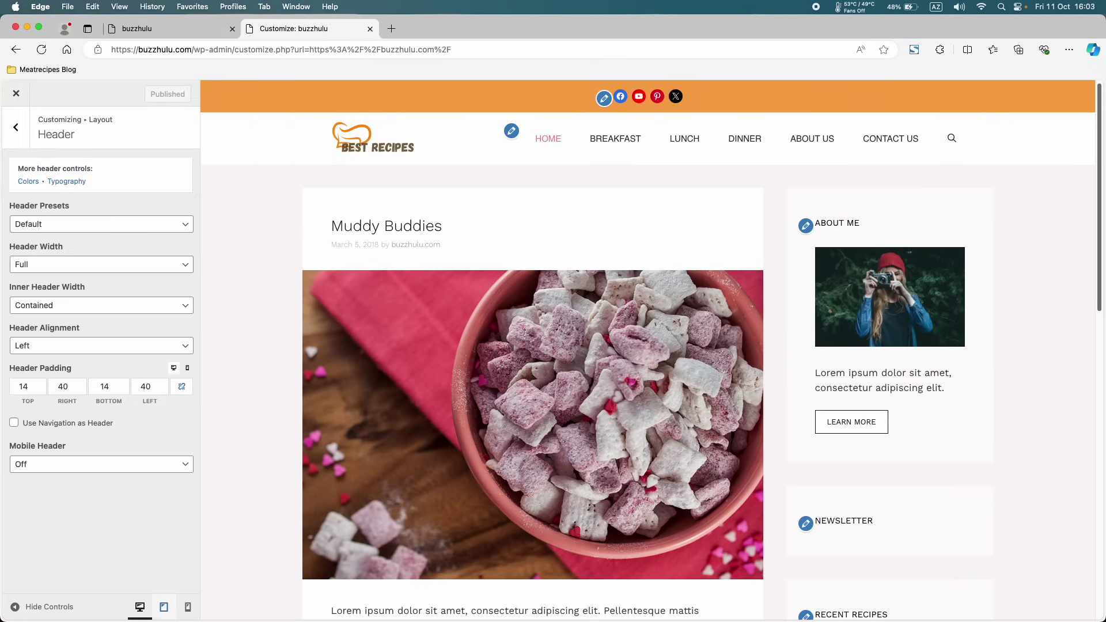
{"action": "left_click", "coordinate": [187, 607]}
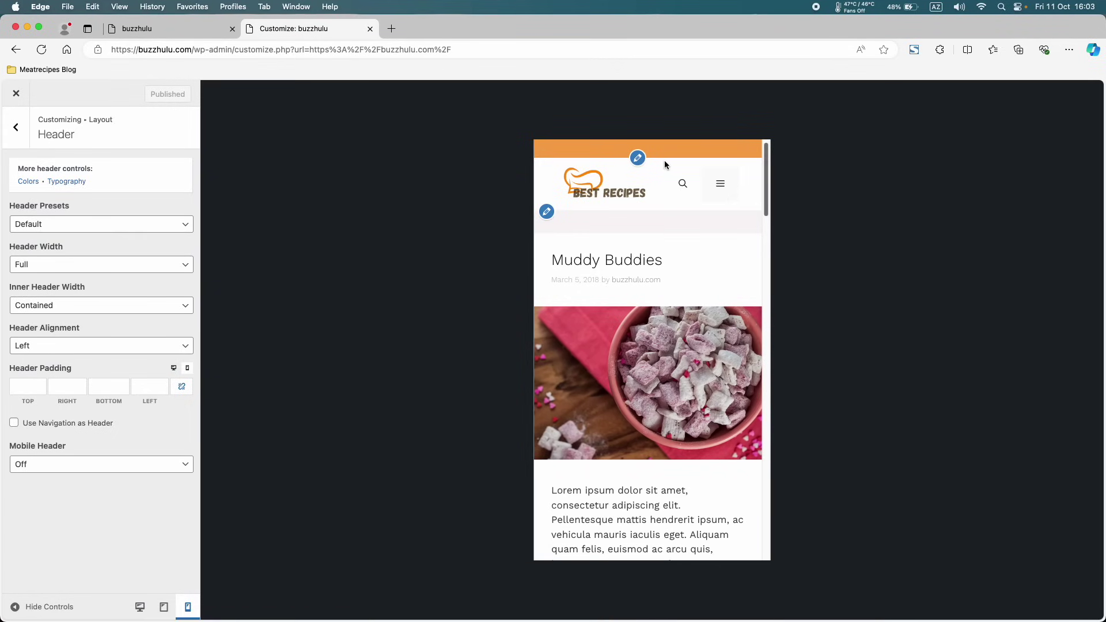
{"action": "scroll", "coordinate": [658, 292], "scroll_direction": "down", "scroll_amount": 10}
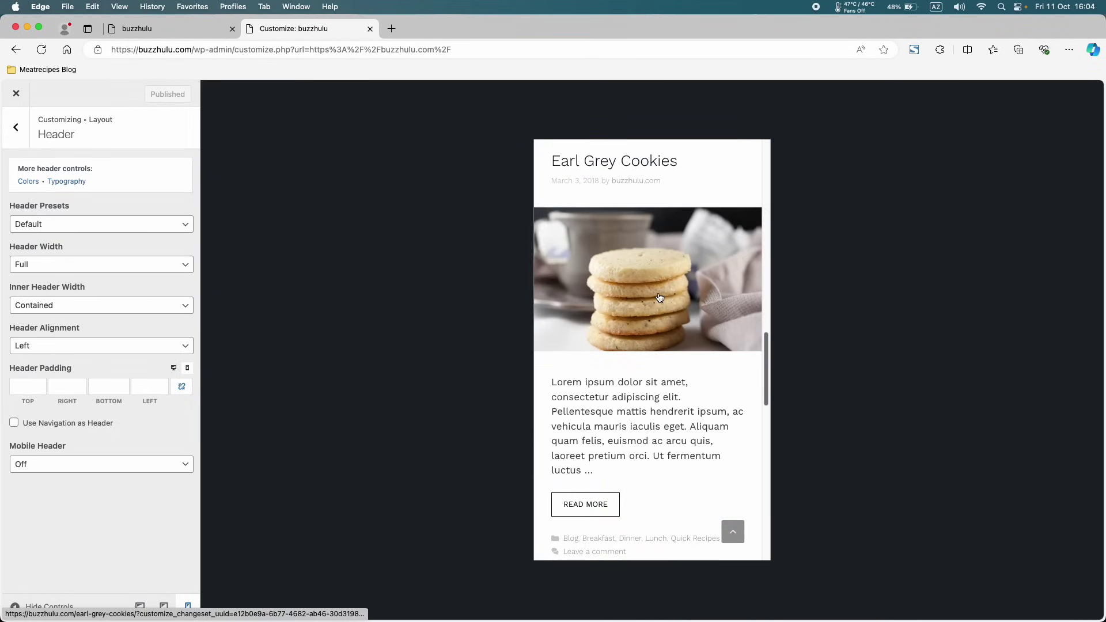
{"action": "scroll", "coordinate": [659, 297], "scroll_direction": "up", "scroll_amount": 8}
{"action": "scroll", "coordinate": [660, 296], "scroll_direction": "up", "scroll_amount": 5}
{"action": "left_click", "coordinate": [722, 182]}
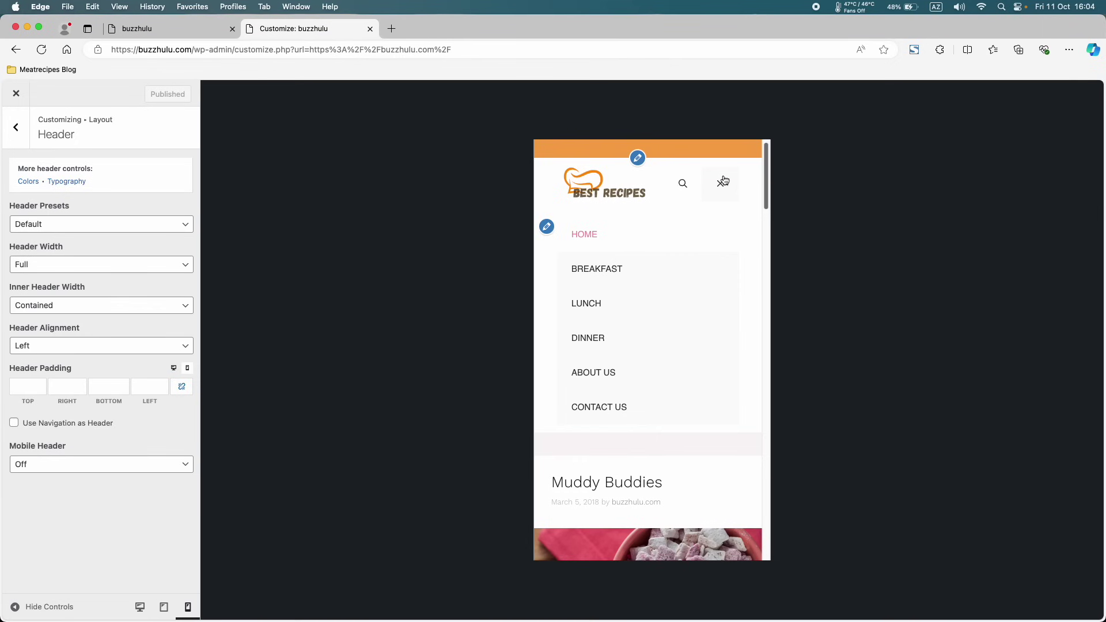
{"action": "left_click", "coordinate": [723, 182]}
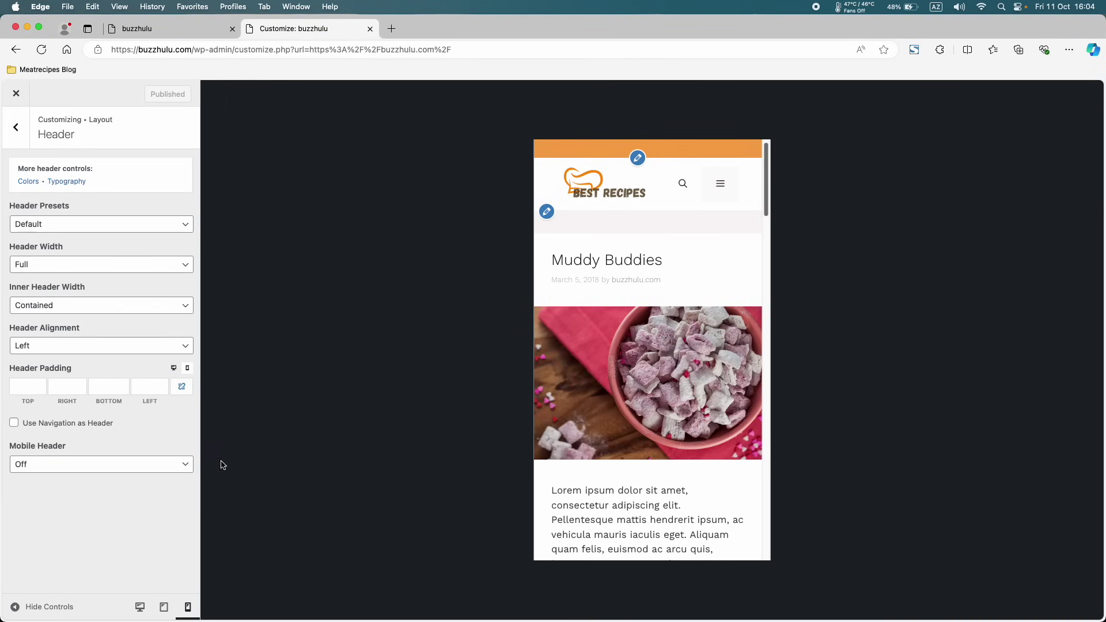
- Turn the Mobile Header on and test its menu toggle in the mobile preview
{"action": "left_click", "coordinate": [42, 472]}
{"action": "left_click", "coordinate": [37, 477]}
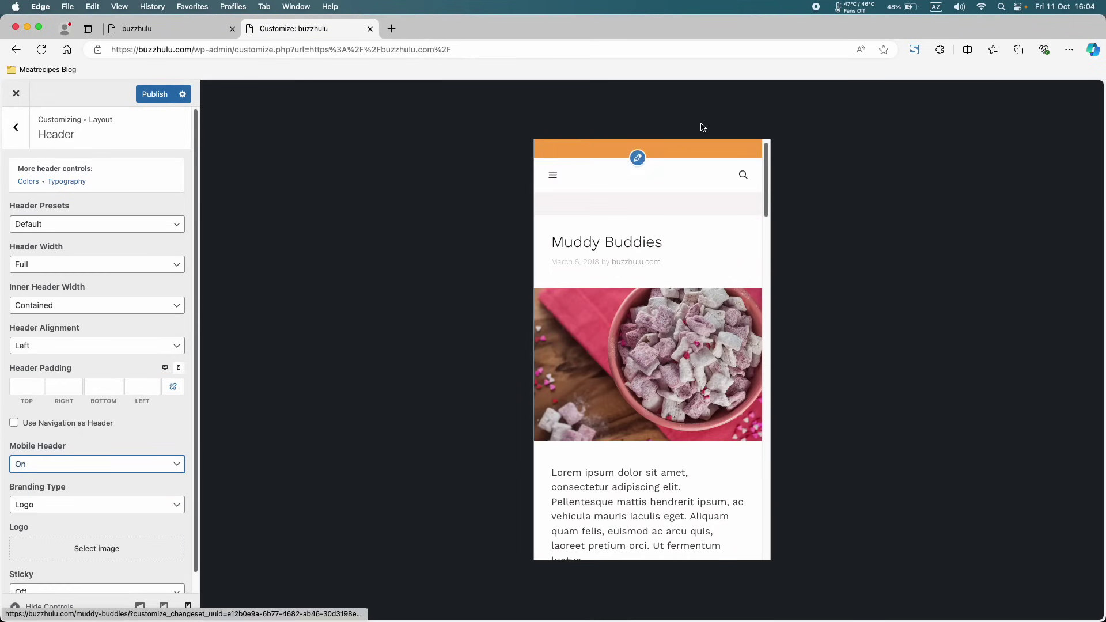
{"action": "left_click", "coordinate": [554, 177]}
{"action": "left_click", "coordinate": [557, 179]}
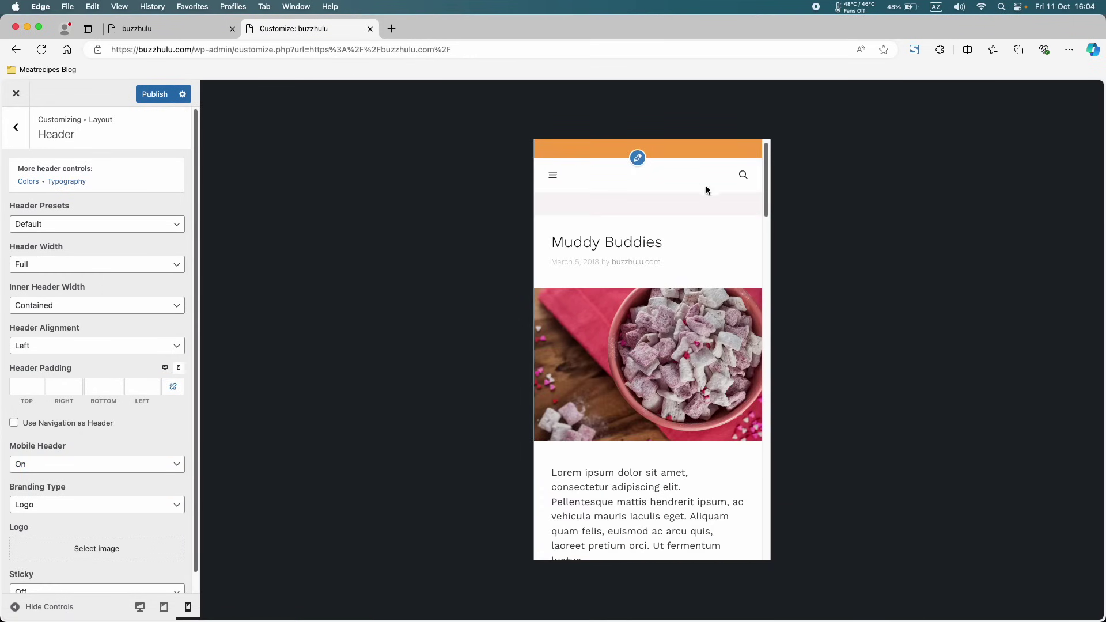
- Use cropped-meatrecipes-removebg-preview.png from the media library as the mobile header logo, publish it, and switch to the live site
{"action": "scroll", "coordinate": [108, 416], "scroll_direction": "down", "scroll_amount": 1}
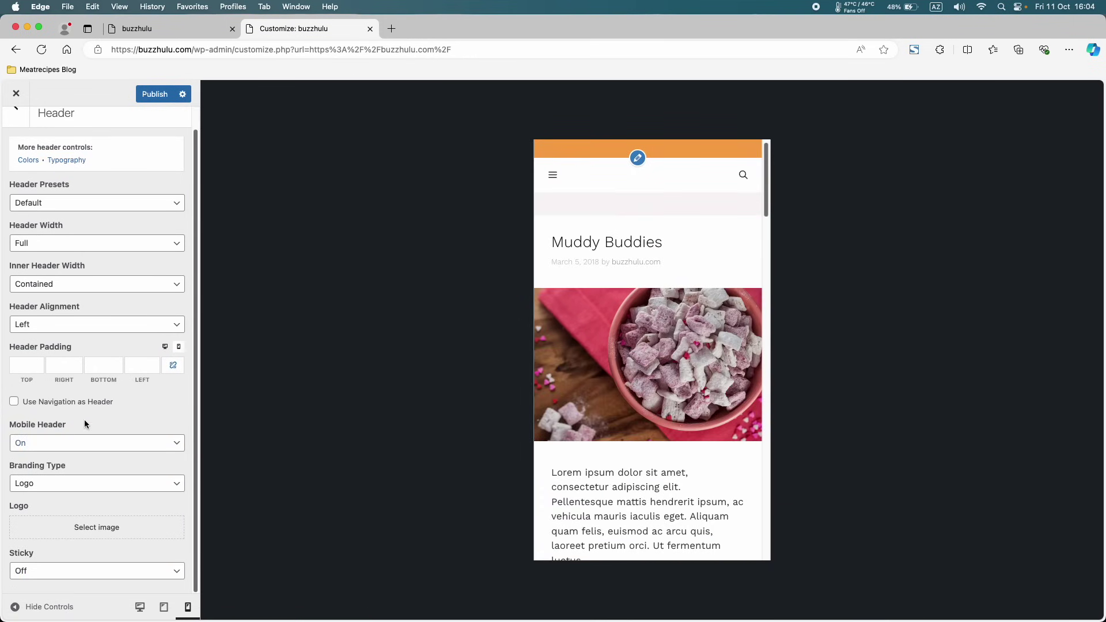
{"action": "left_click", "coordinate": [50, 528]}
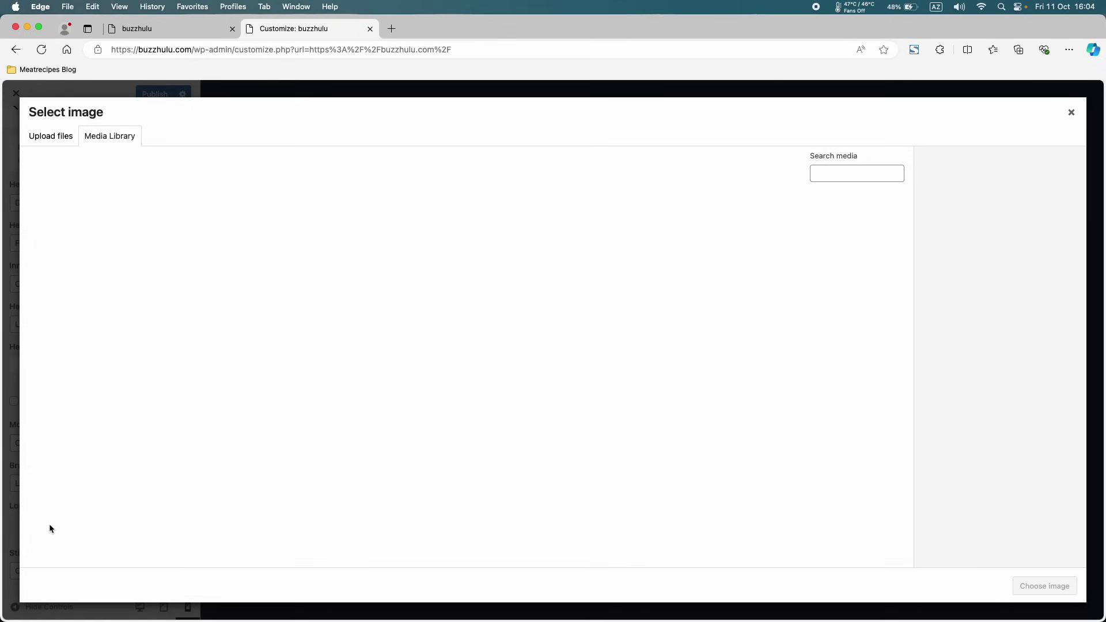
{"action": "left_click", "coordinate": [88, 249]}
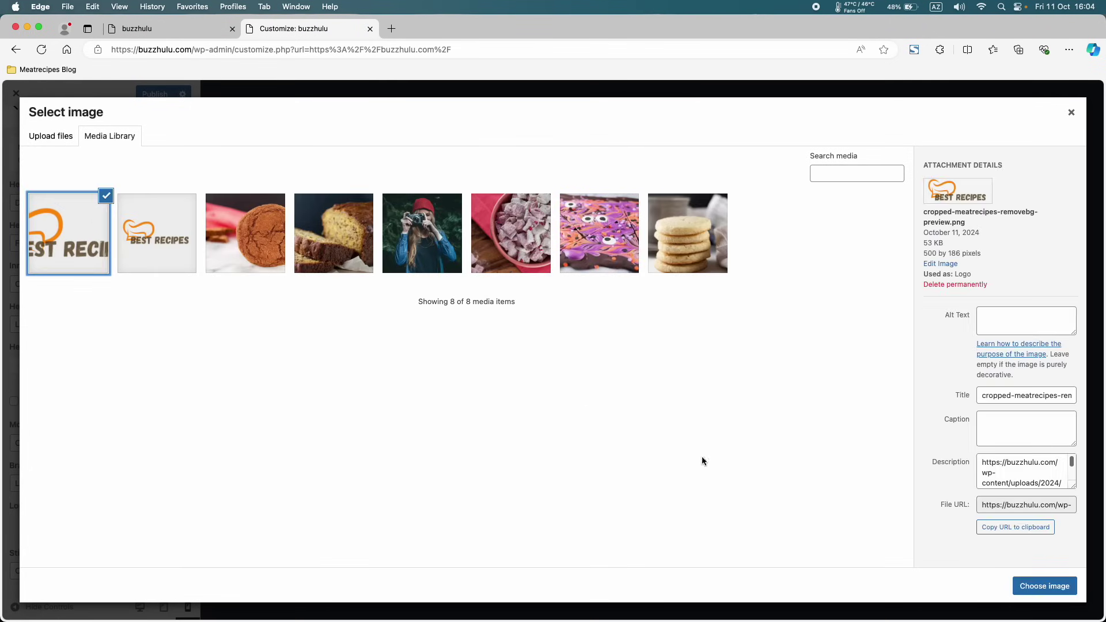
{"action": "left_click", "coordinate": [1026, 587]}
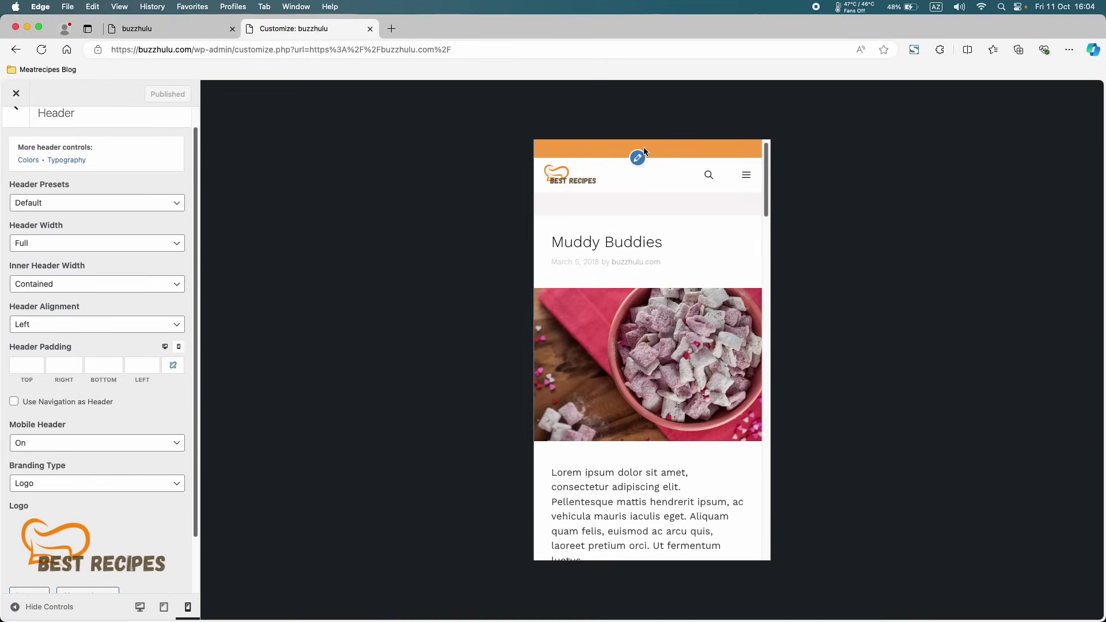
{"action": "left_click", "coordinate": [172, 32]}
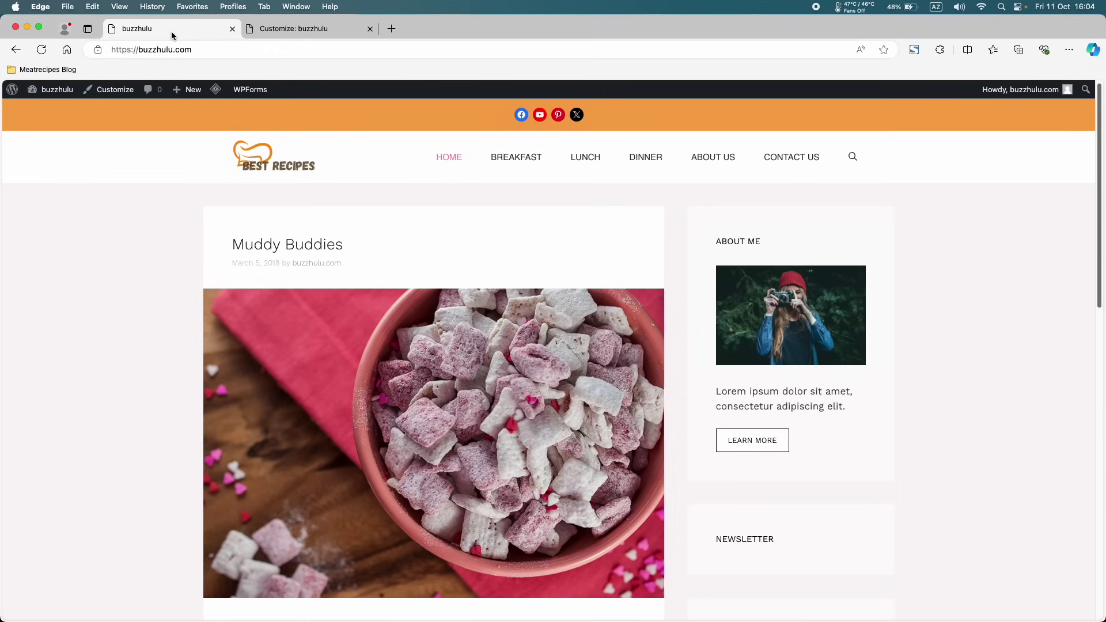
- Remove the hide-on-mobile CSS class from the Social Icons block in the Top Bar widget area, update the widgets, and return to the live site
{"action": "mouse_move", "coordinate": [58, 91]}
{"action": "left_click", "coordinate": [43, 155]}
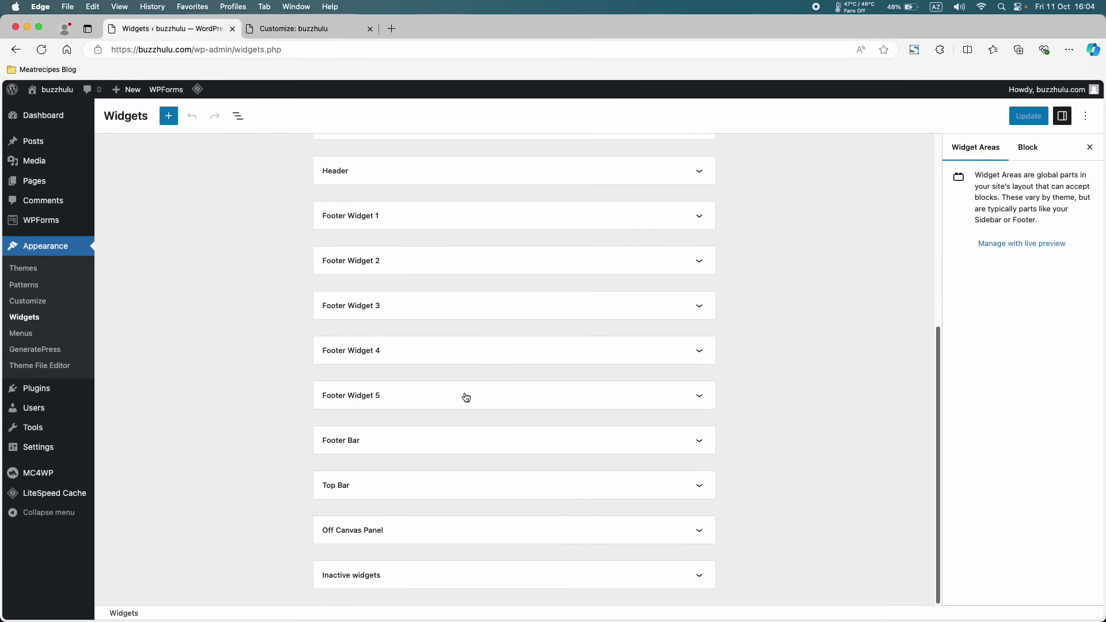
{"action": "scroll", "coordinate": [362, 572], "scroll_direction": "down", "scroll_amount": 6}
{"action": "left_click", "coordinate": [363, 485]}
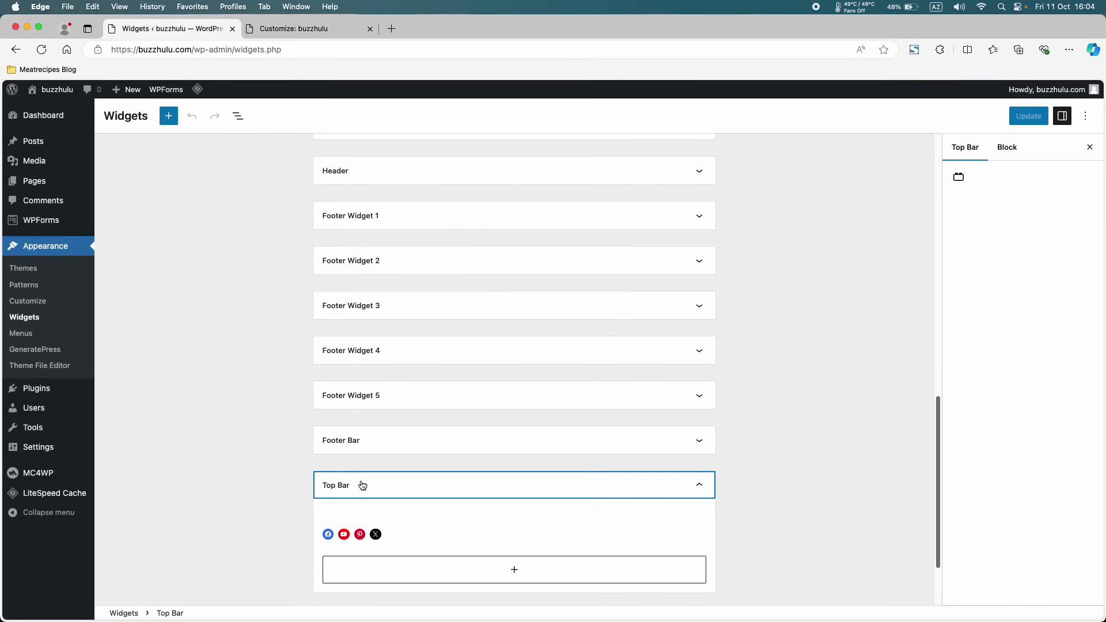
{"action": "left_click", "coordinate": [434, 542]}
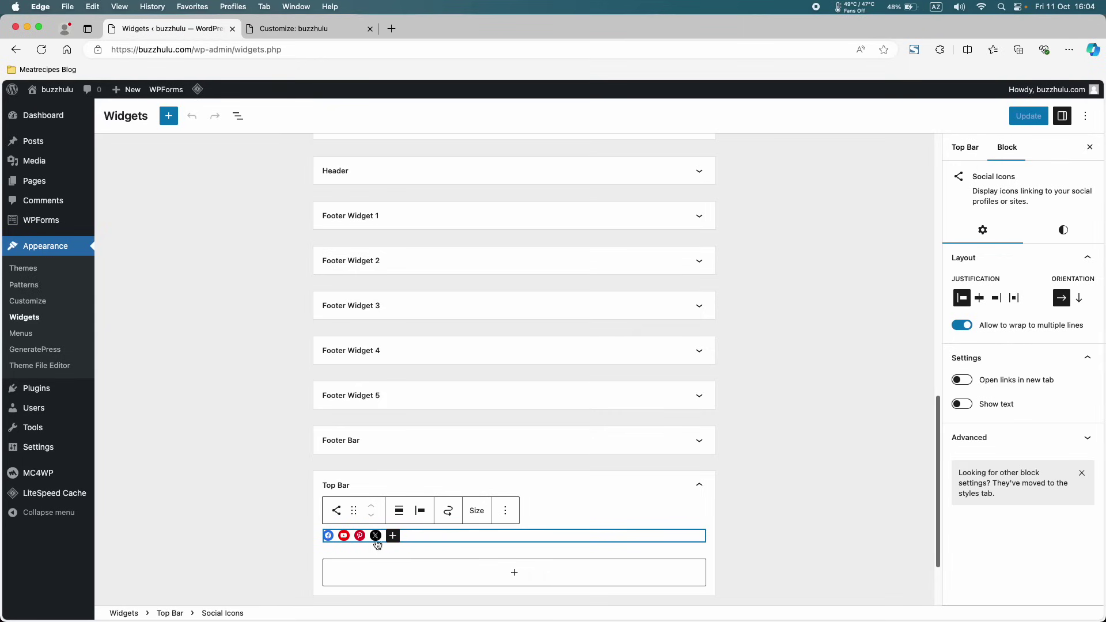
{"action": "left_click", "coordinate": [974, 442]}
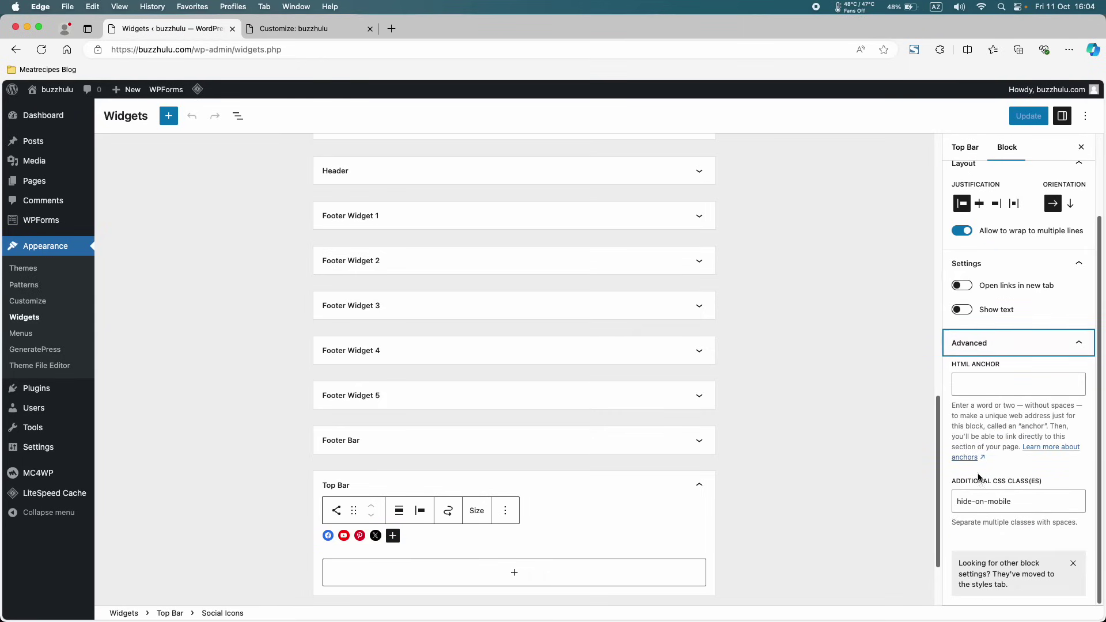
{"action": "double_click", "coordinate": [1003, 500]}
{"action": "triple_click", "coordinate": [1003, 501]}
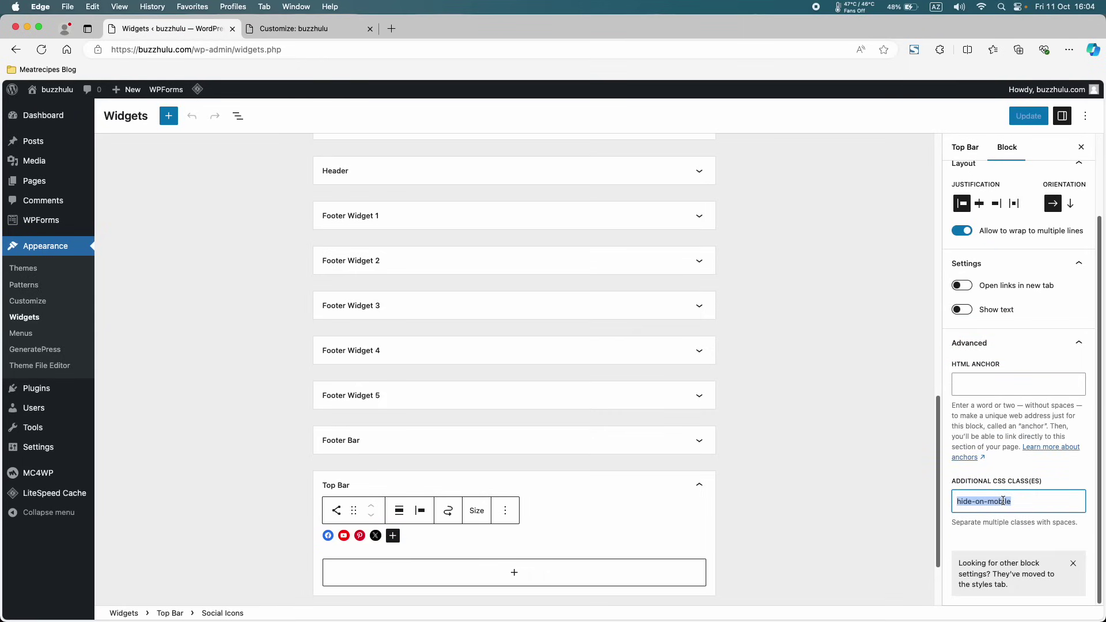
{"action": "key", "text": "BackSpace"}
{"action": "left_click", "coordinate": [1024, 115]}
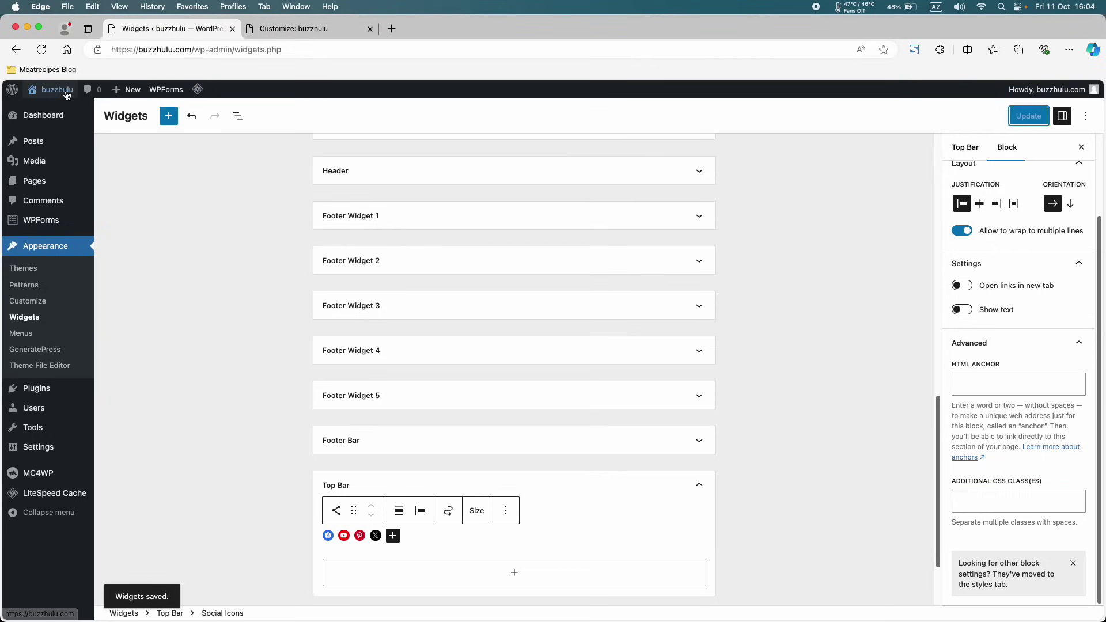
{"action": "left_click", "coordinate": [49, 115]}
- Reload the Customizer and check the top bar icons, logo and expandable navigation menu in the mobile preview
{"action": "left_click", "coordinate": [283, 28]}
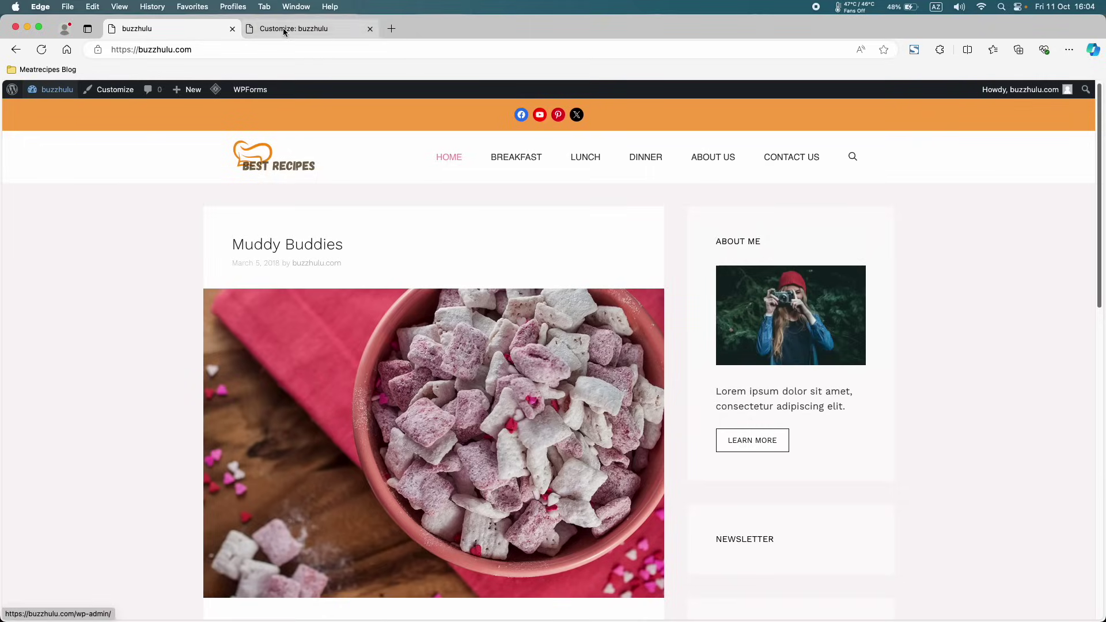
{"action": "left_click", "coordinate": [42, 48]}
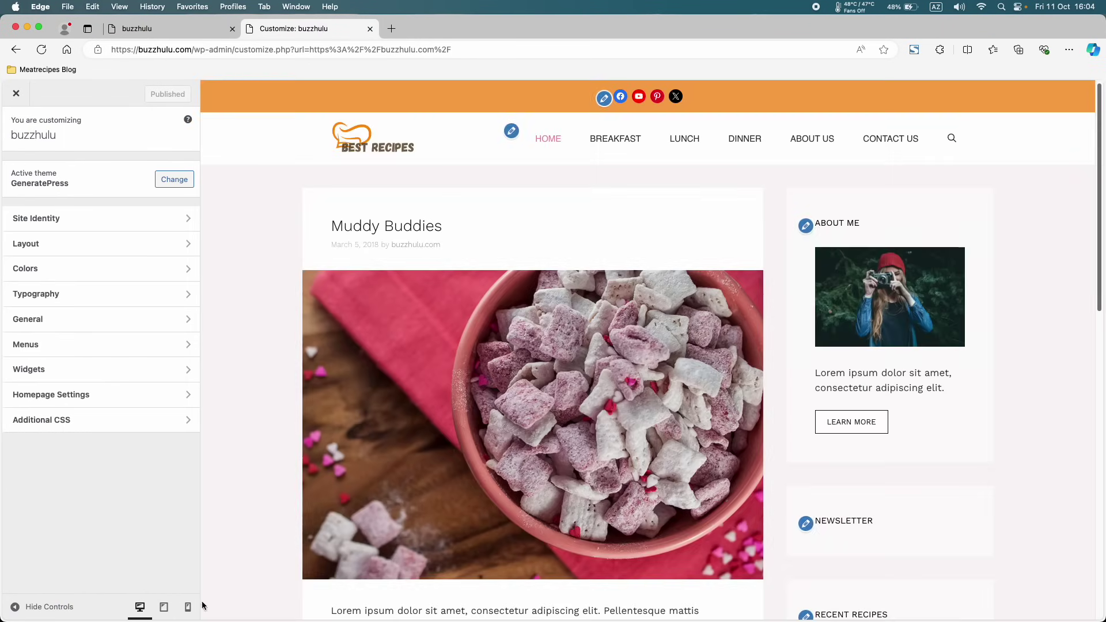
{"action": "left_click", "coordinate": [188, 606]}
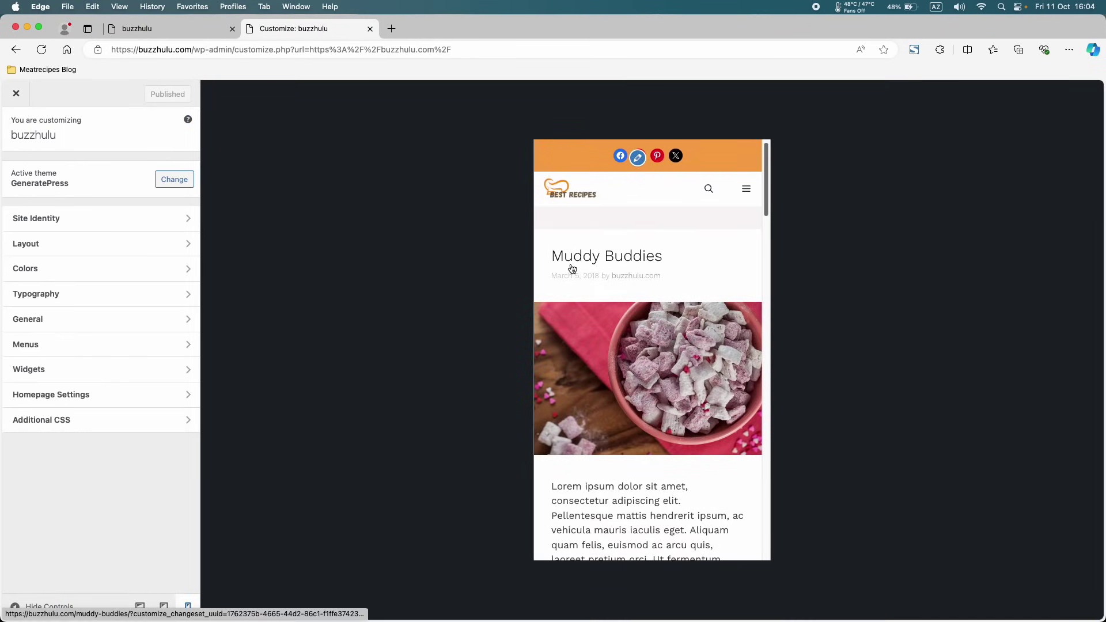
{"action": "scroll", "coordinate": [673, 295], "scroll_direction": "down", "scroll_amount": 1}
{"action": "scroll", "coordinate": [674, 297], "scroll_direction": "up", "scroll_amount": 1}
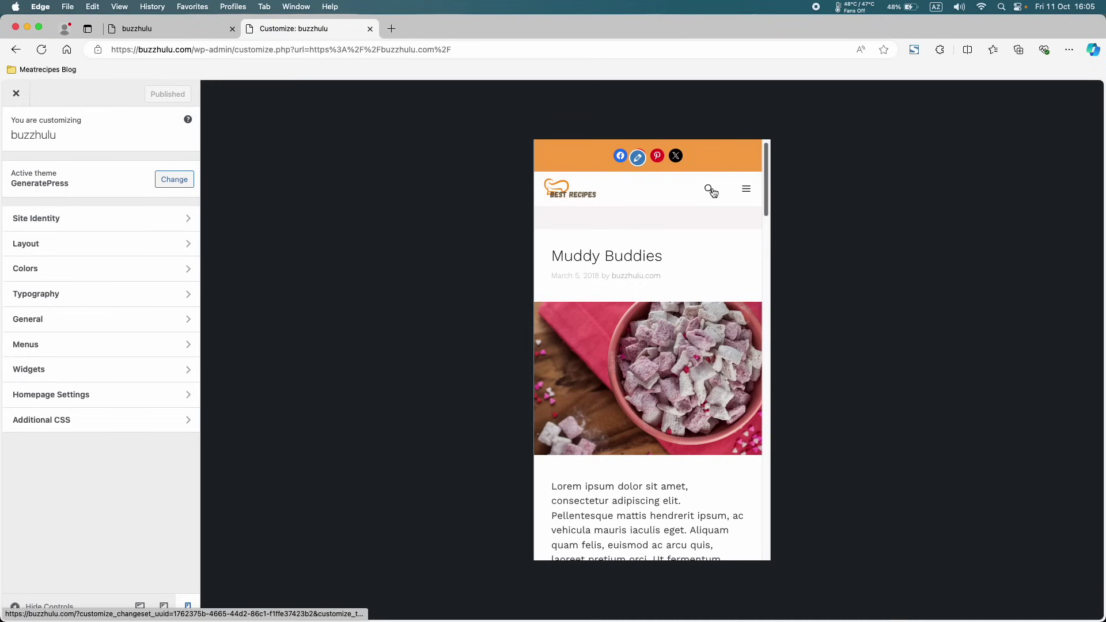
{"action": "left_click", "coordinate": [752, 189]}
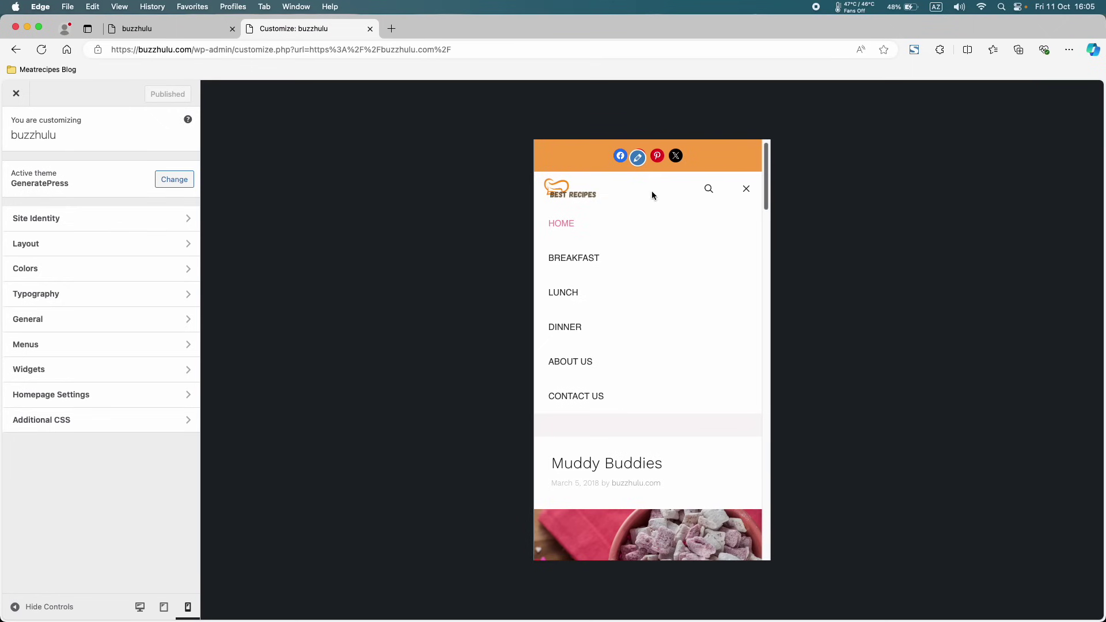
{"action": "left_click", "coordinate": [747, 189]}
- Examine the page down to the footer bar in the desktop preview and on the live site
{"action": "left_click", "coordinate": [140, 607]}
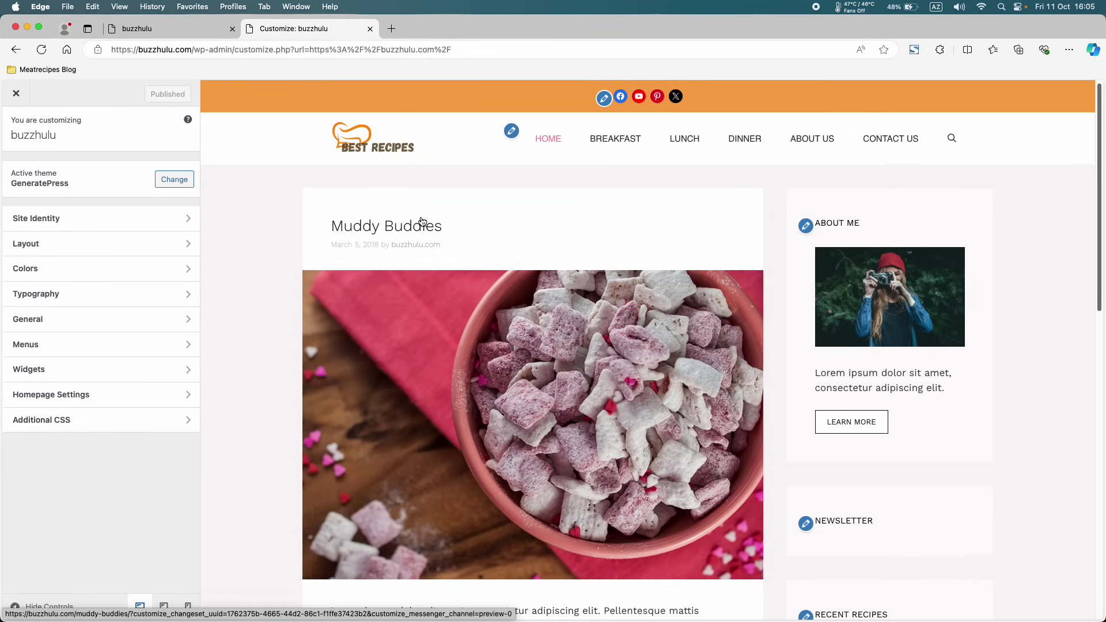
{"action": "scroll", "coordinate": [421, 221], "scroll_direction": "down", "scroll_amount": 15}
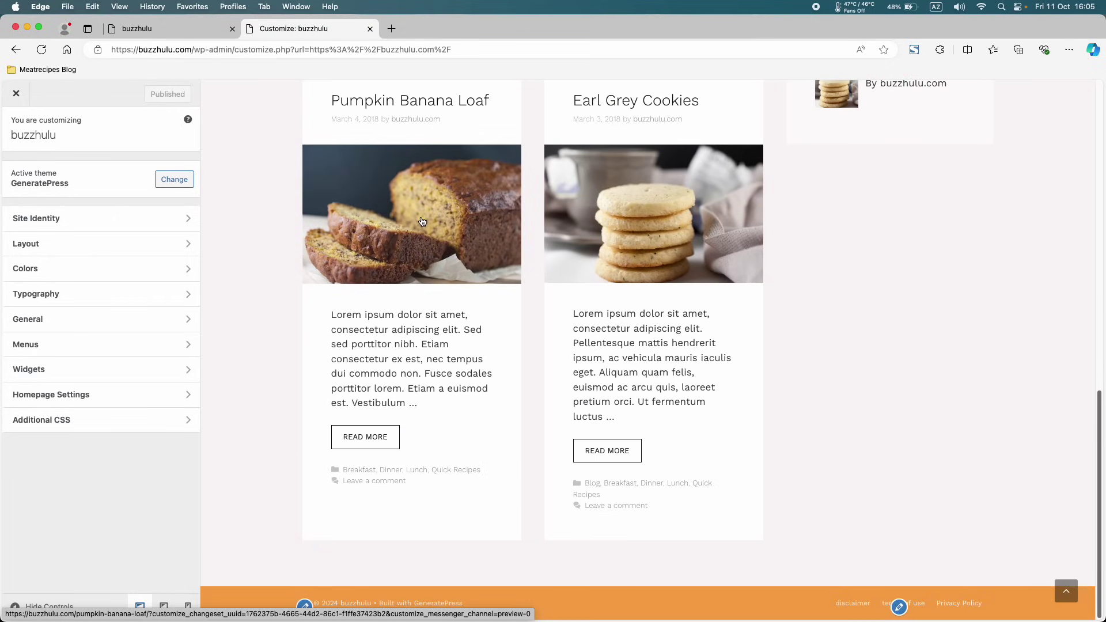
{"action": "left_click", "coordinate": [181, 32]}
{"action": "scroll", "coordinate": [386, 614], "scroll_direction": "down", "scroll_amount": 15}
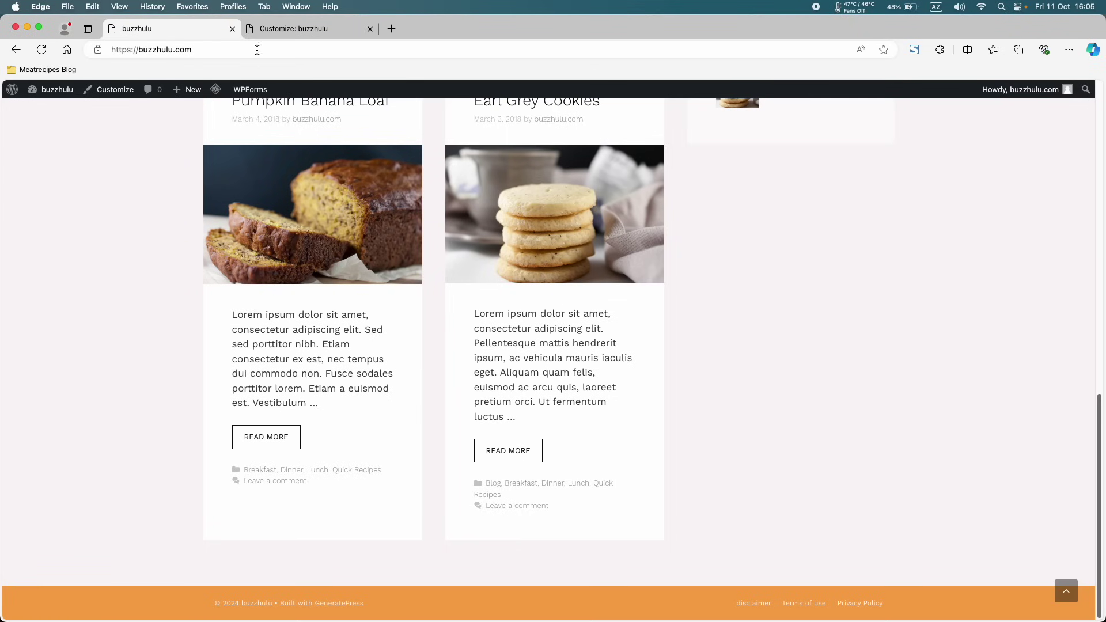
- Copy the hex code of the Top Bar's background color from the Customizer's Colors settings
{"action": "left_click", "coordinate": [261, 30]}
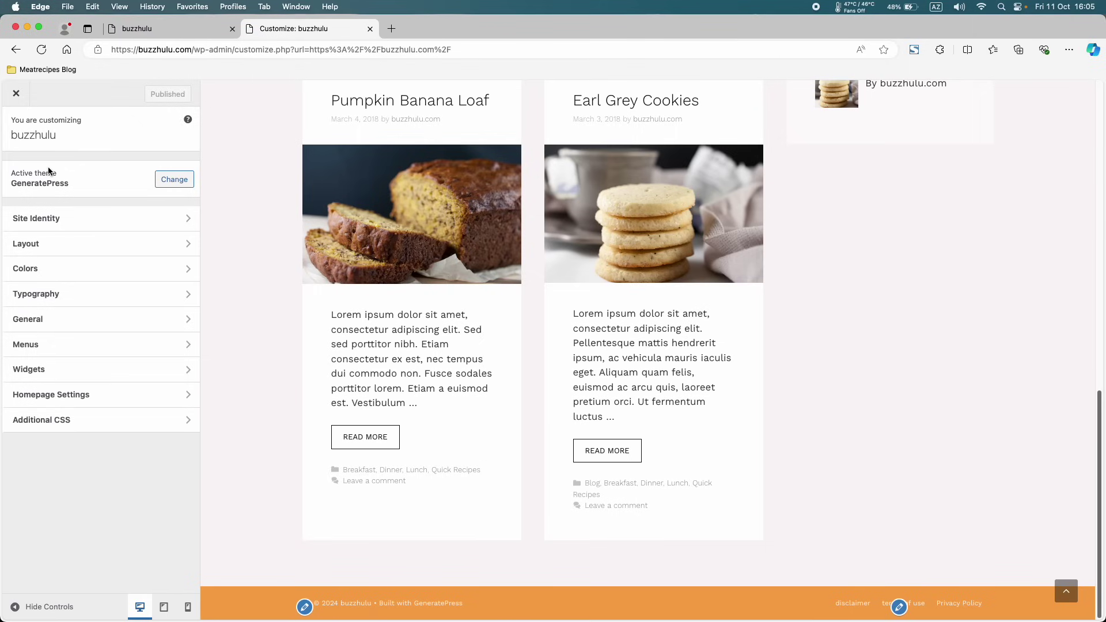
{"action": "left_click", "coordinate": [60, 271]}
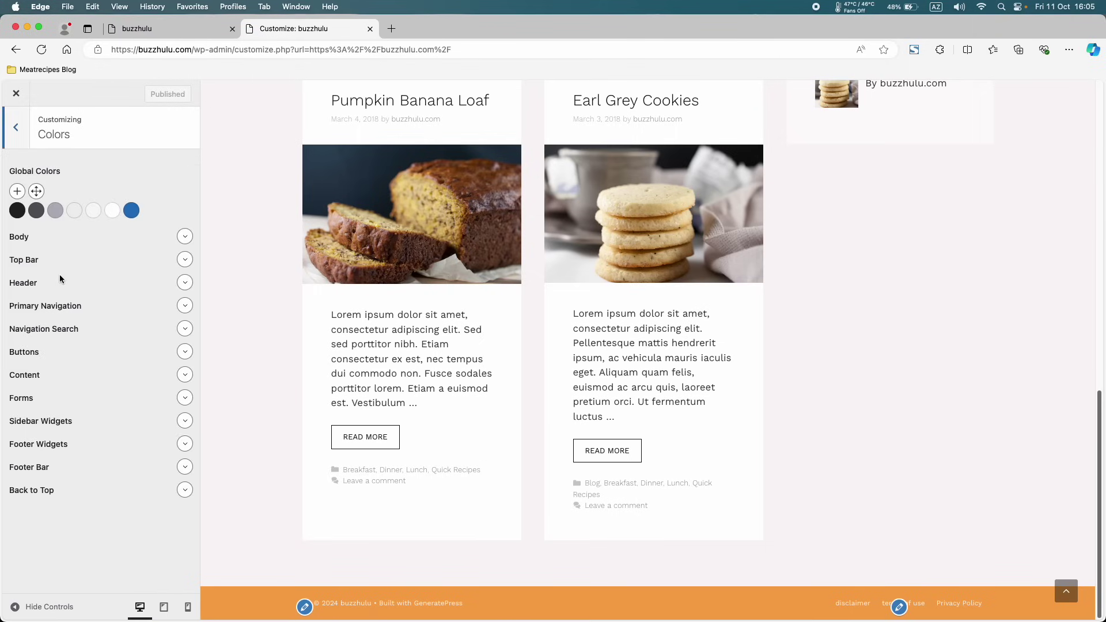
{"action": "left_click", "coordinate": [184, 260]}
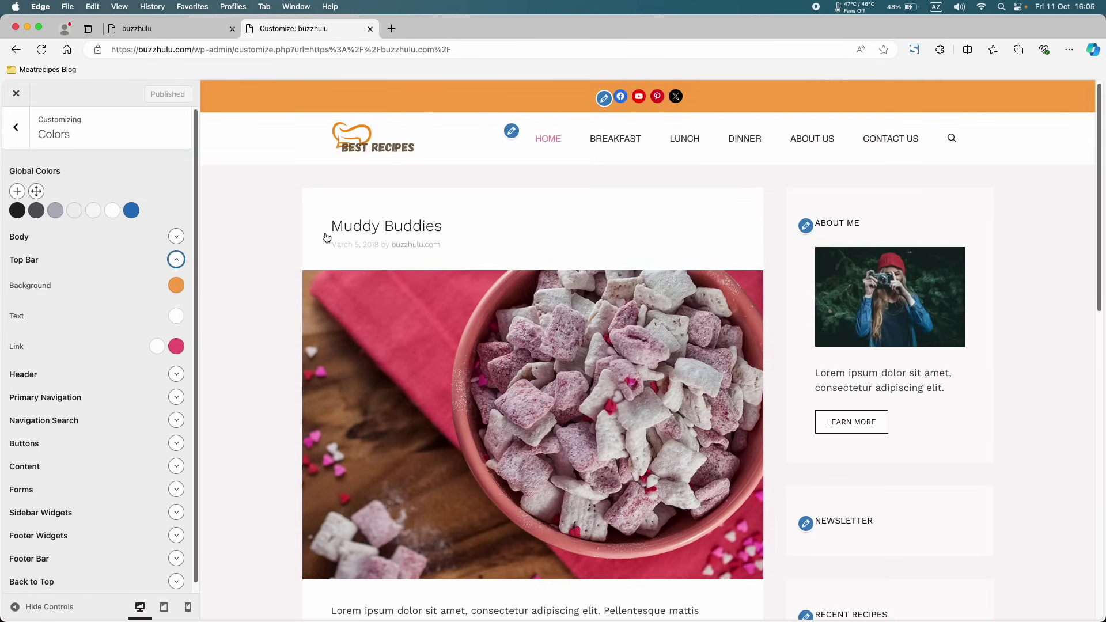
{"action": "left_click", "coordinate": [176, 285]}
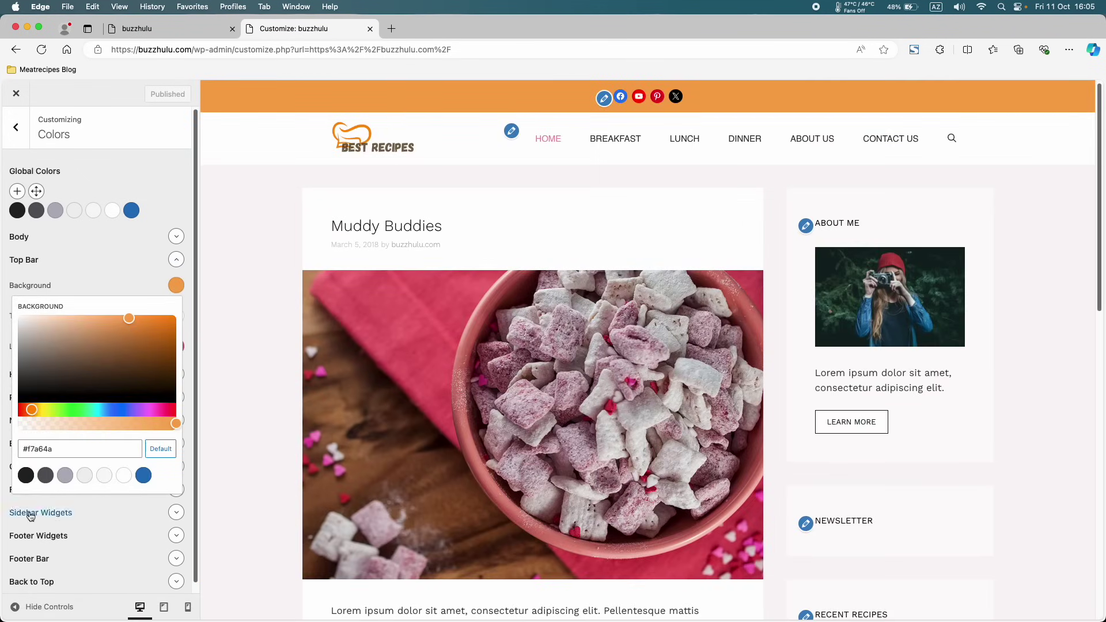
{"action": "triple_click", "coordinate": [40, 450]}
{"action": "right_click", "coordinate": [50, 450]}
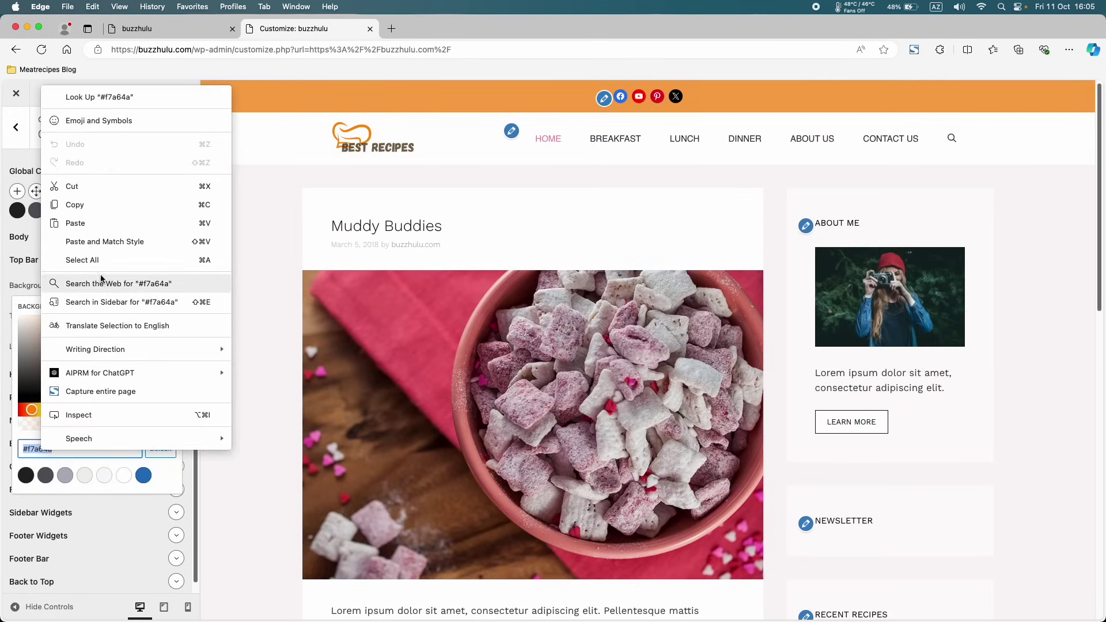
{"action": "left_click", "coordinate": [88, 200]}
- Try several palette colors plus custom blue and green as the Top Bar background, and restore it to #f7a64a
{"action": "left_click", "coordinate": [144, 476]}
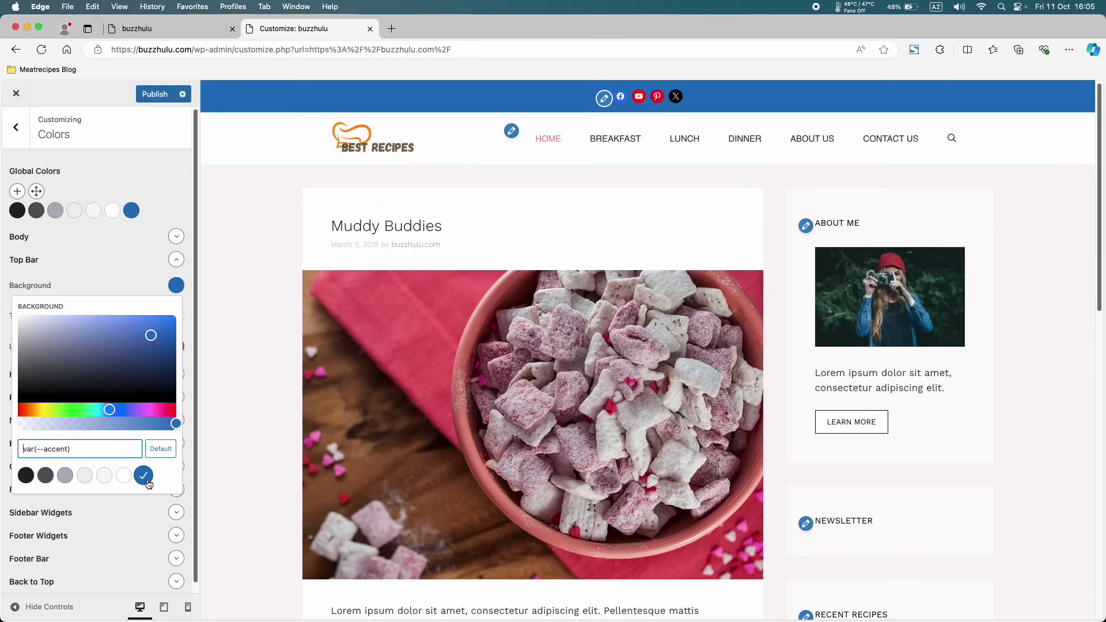
{"action": "left_click", "coordinate": [26, 476]}
{"action": "left_click", "coordinate": [124, 476]}
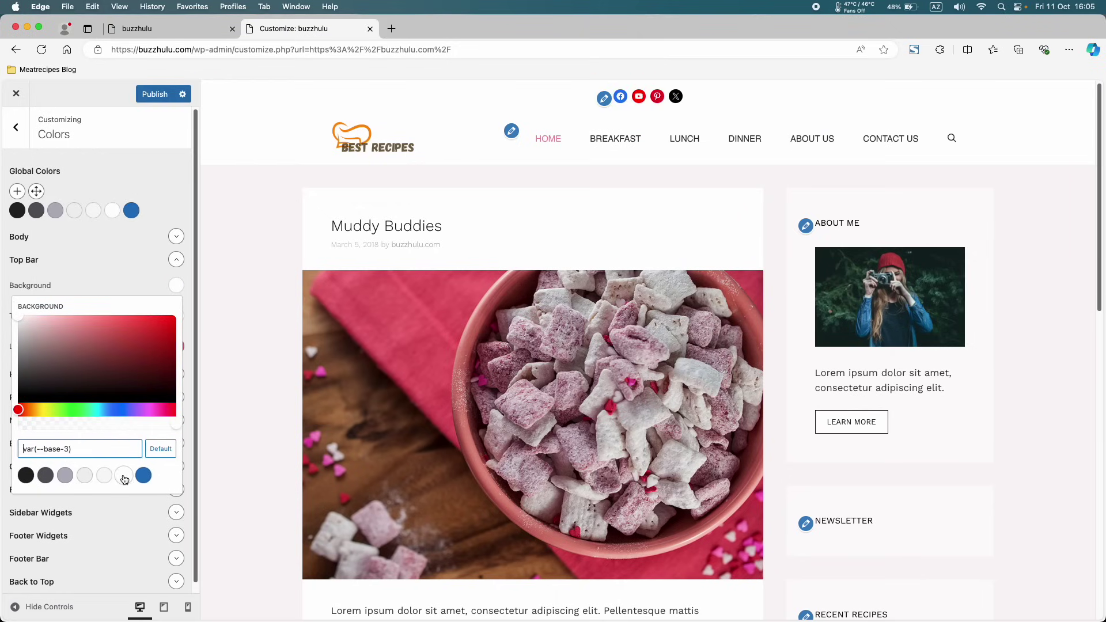
{"action": "left_click", "coordinate": [105, 475]}
{"action": "left_click", "coordinate": [124, 476]}
{"action": "left_click", "coordinate": [104, 475]}
{"action": "left_click", "coordinate": [85, 476]}
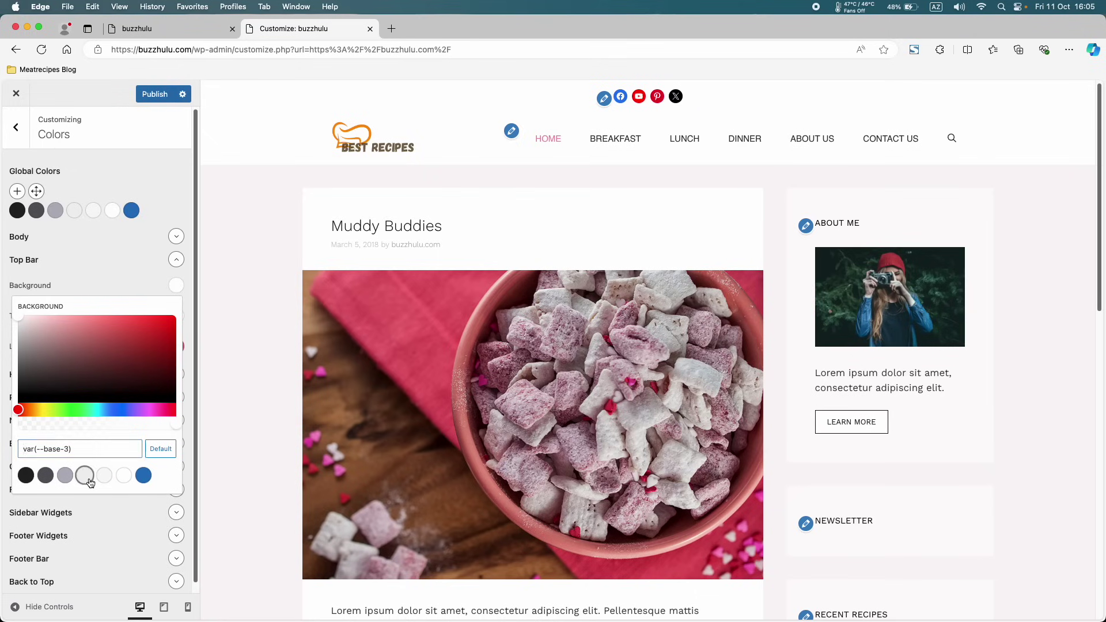
{"action": "left_click", "coordinate": [68, 478]}
{"action": "left_click", "coordinate": [88, 371]}
{"action": "left_click", "coordinate": [136, 340]}
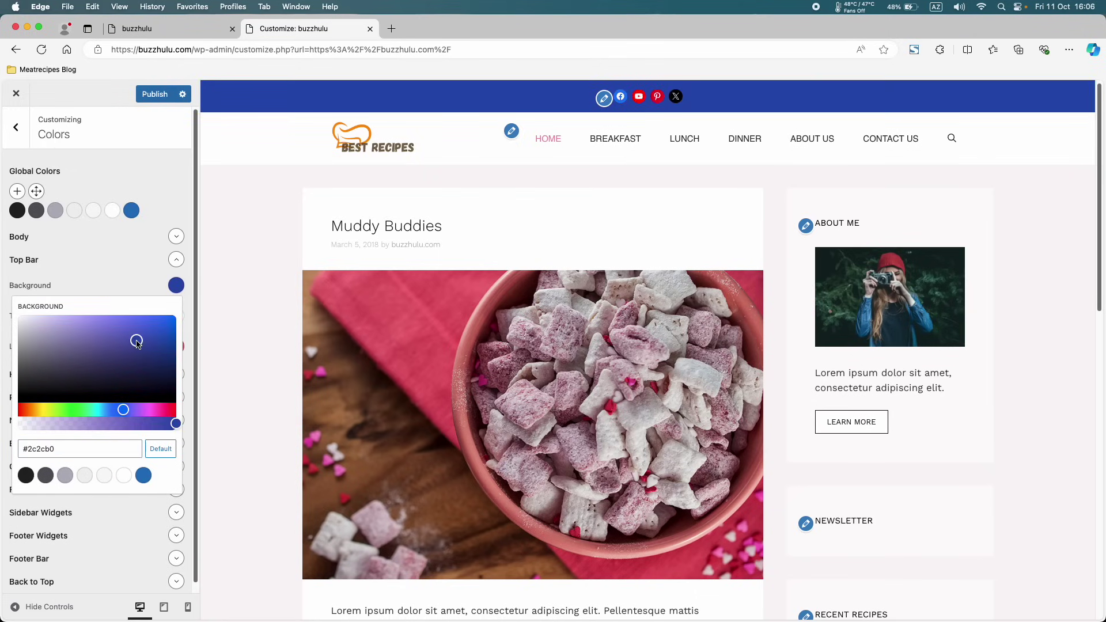
{"action": "left_click", "coordinate": [68, 410]}
{"action": "double_click", "coordinate": [77, 449]}
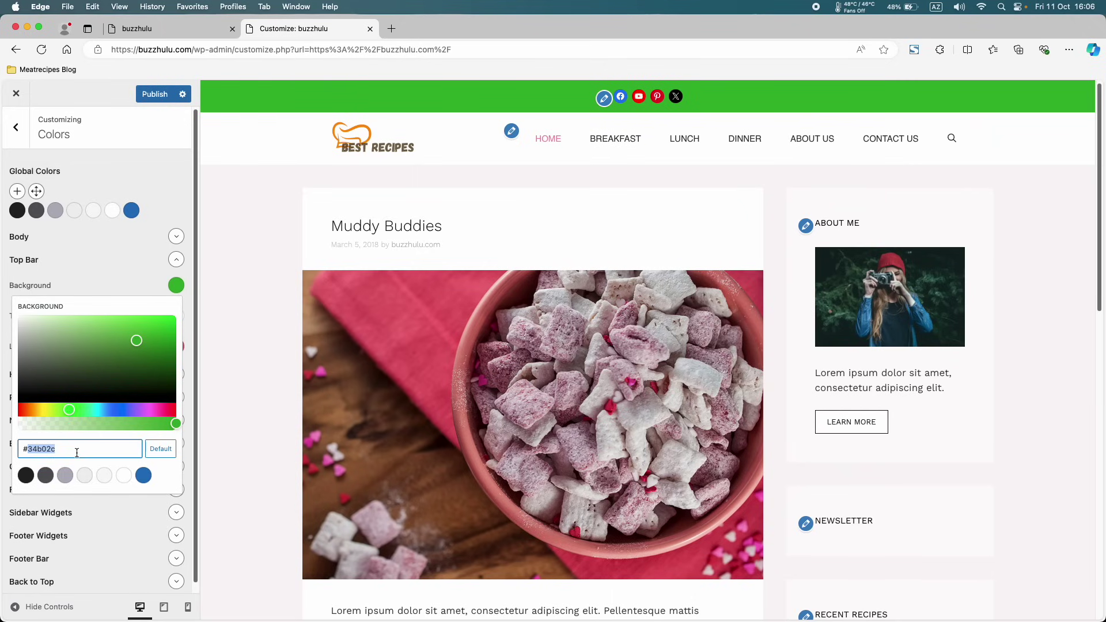
{"action": "key", "text": "super+v"}
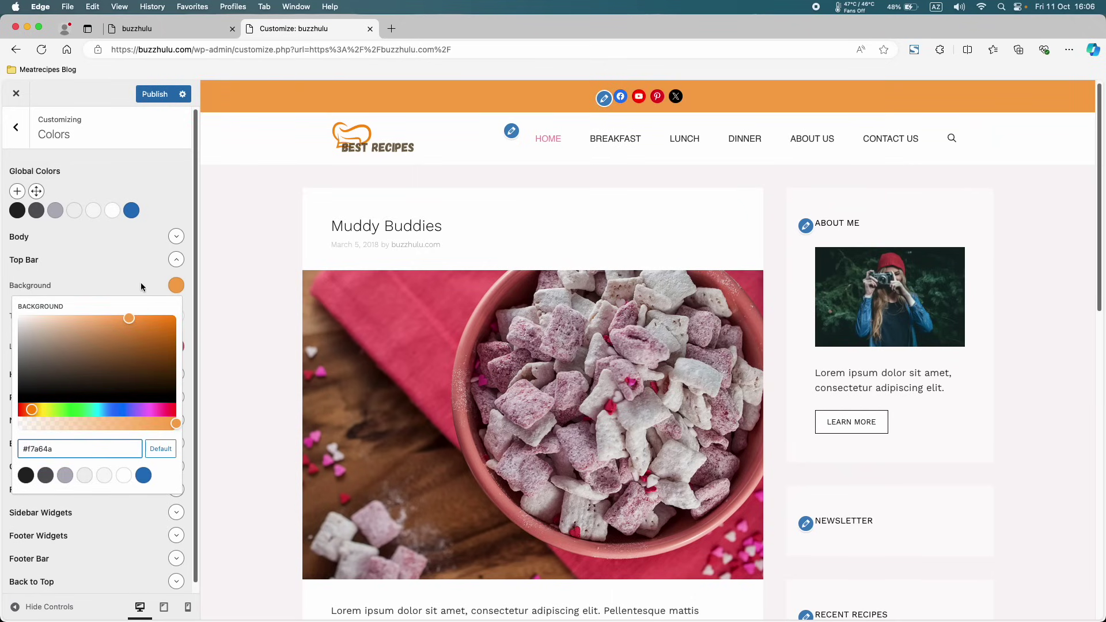
{"action": "left_click", "coordinate": [177, 285]}
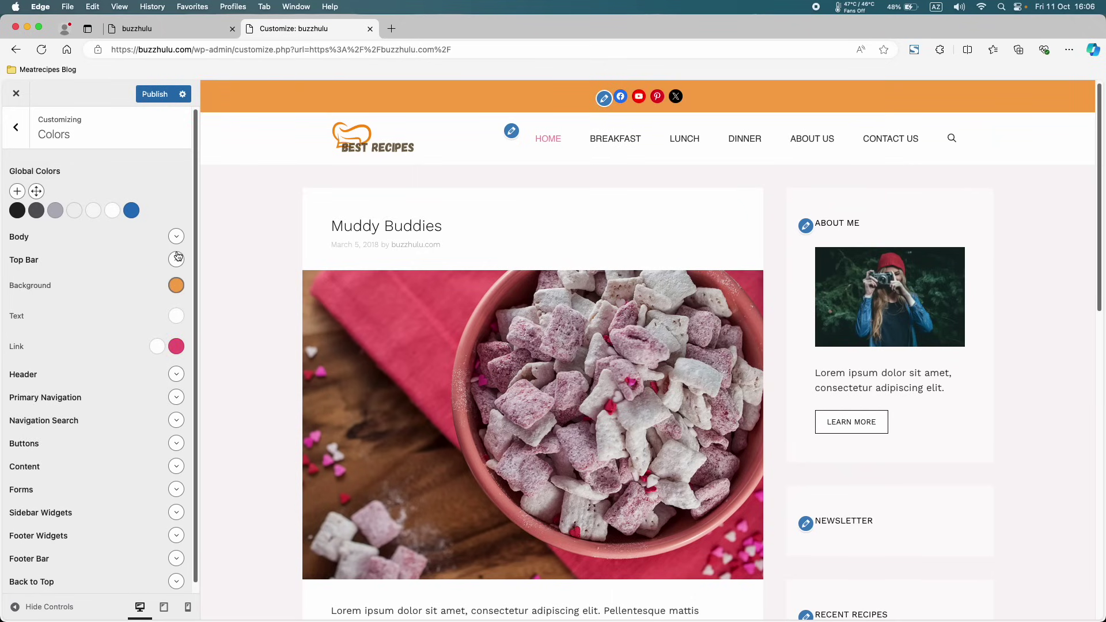
{"action": "left_click", "coordinate": [176, 260]}
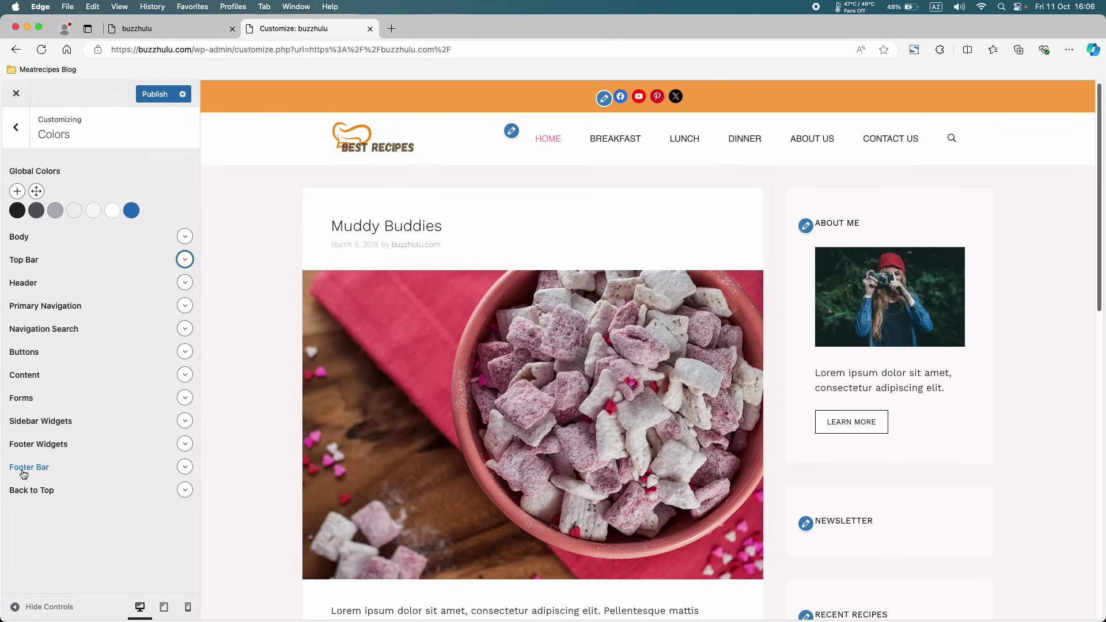
- Try the dark contrast color and a custom shade as the Footer Bar background, and restore it to #f7a64a
{"action": "left_click", "coordinate": [185, 467]}
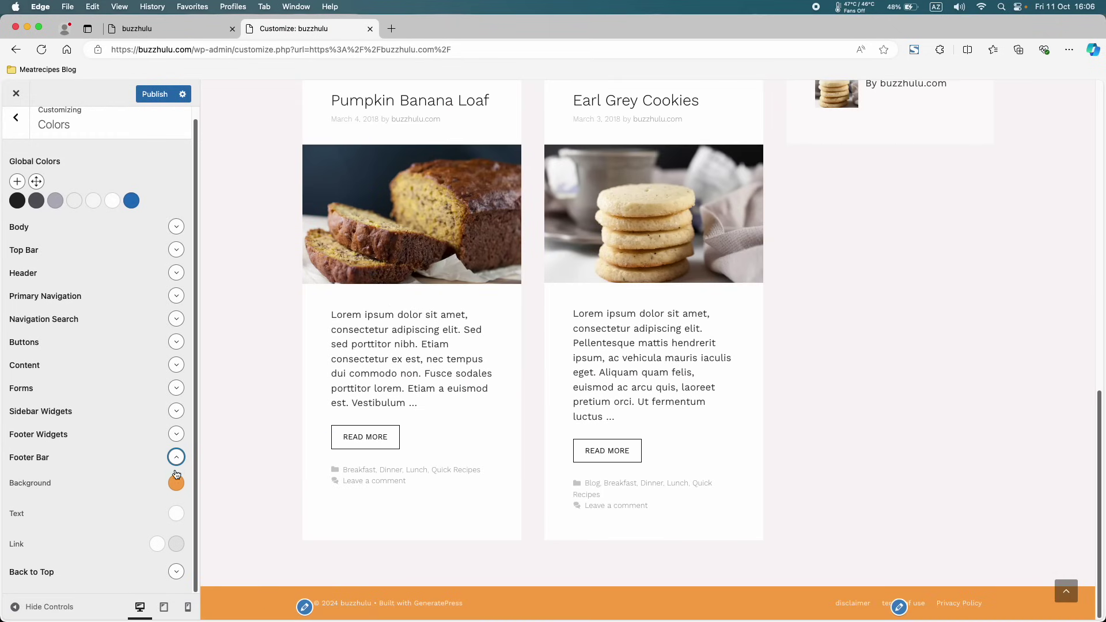
{"action": "left_click", "coordinate": [176, 483]}
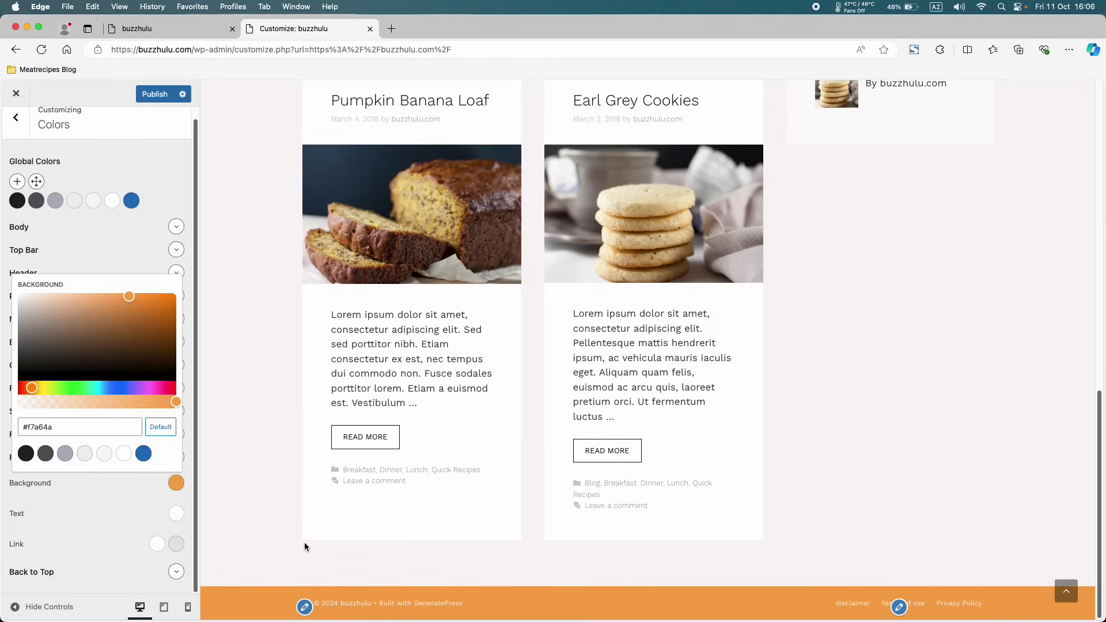
{"action": "left_click", "coordinate": [26, 454]}
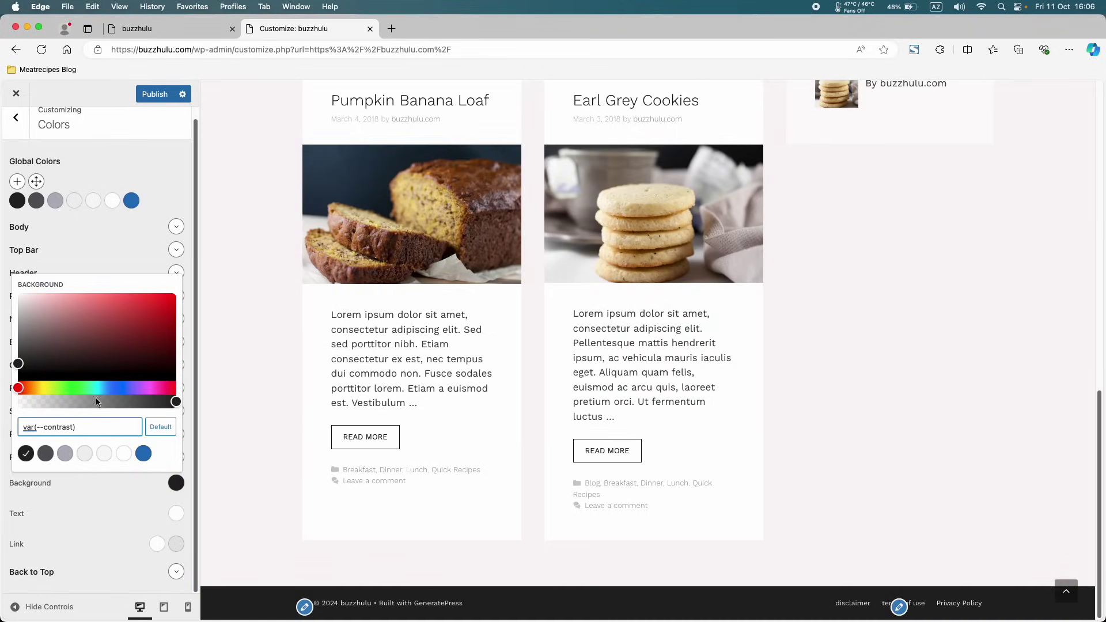
{"action": "left_click_drag", "start_coordinate": [28, 359], "coordinate": [113, 344]}
{"action": "left_click_drag", "start_coordinate": [22, 427], "coordinate": [83, 423]}
{"action": "key", "text": "super+v"}
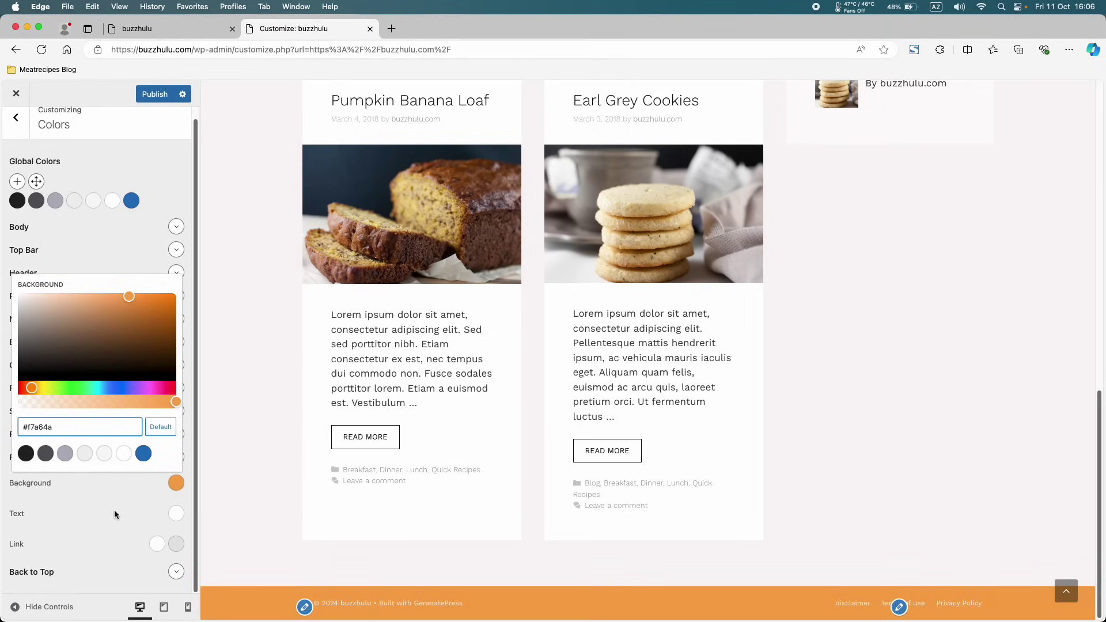
{"action": "left_click", "coordinate": [176, 483]}
{"action": "left_click", "coordinate": [176, 456]}
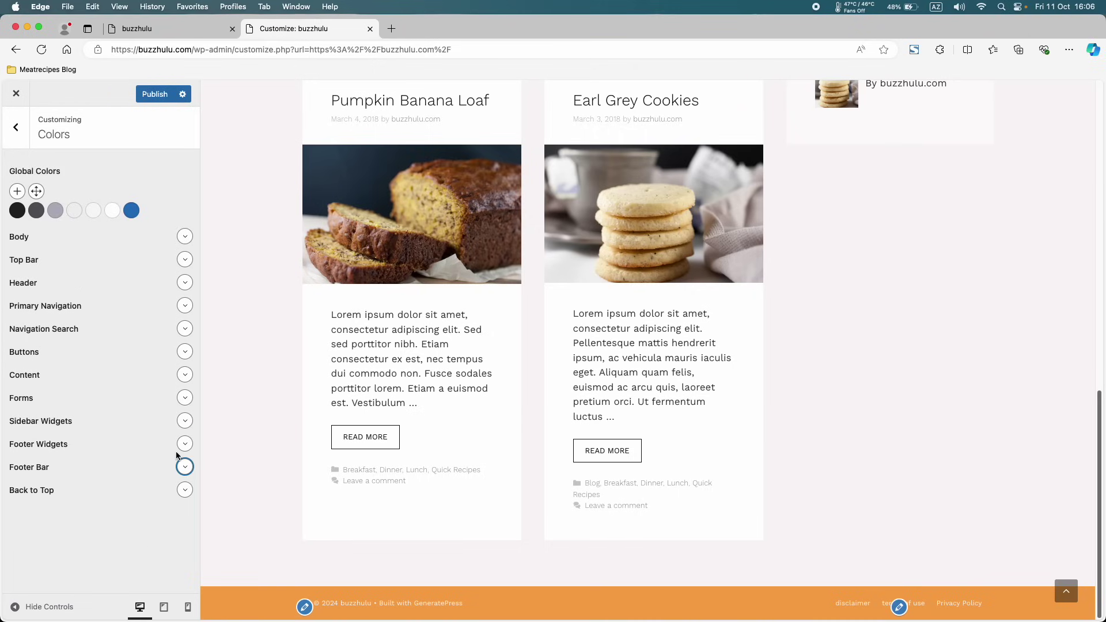
- Publish the color settings and open the Customizer's Layout settings
{"action": "left_click", "coordinate": [155, 94]}
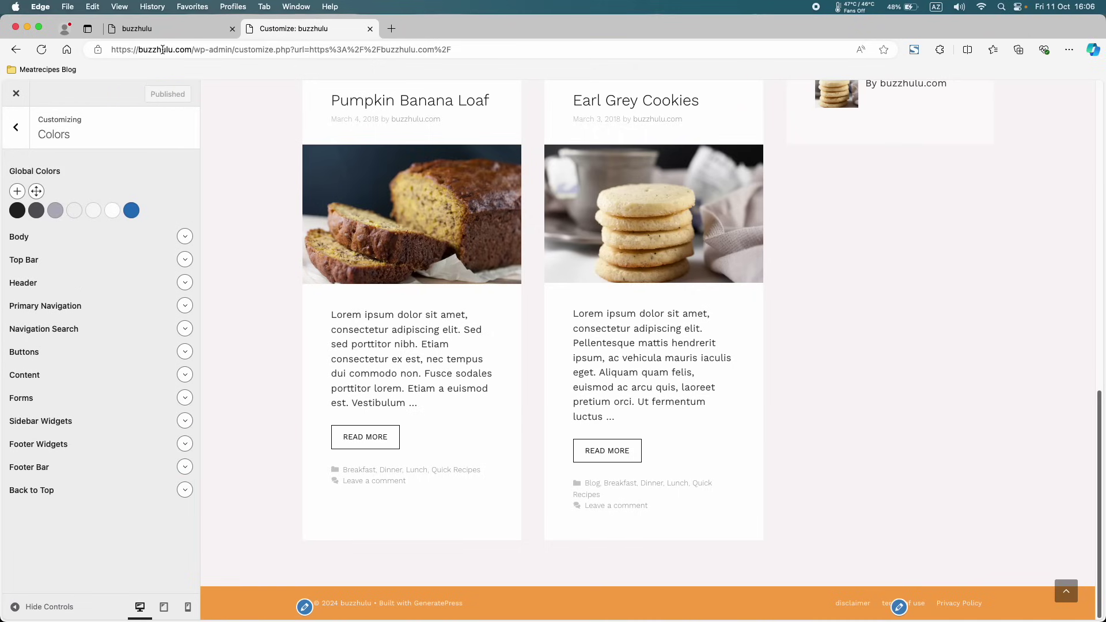
{"action": "left_click", "coordinate": [16, 127]}
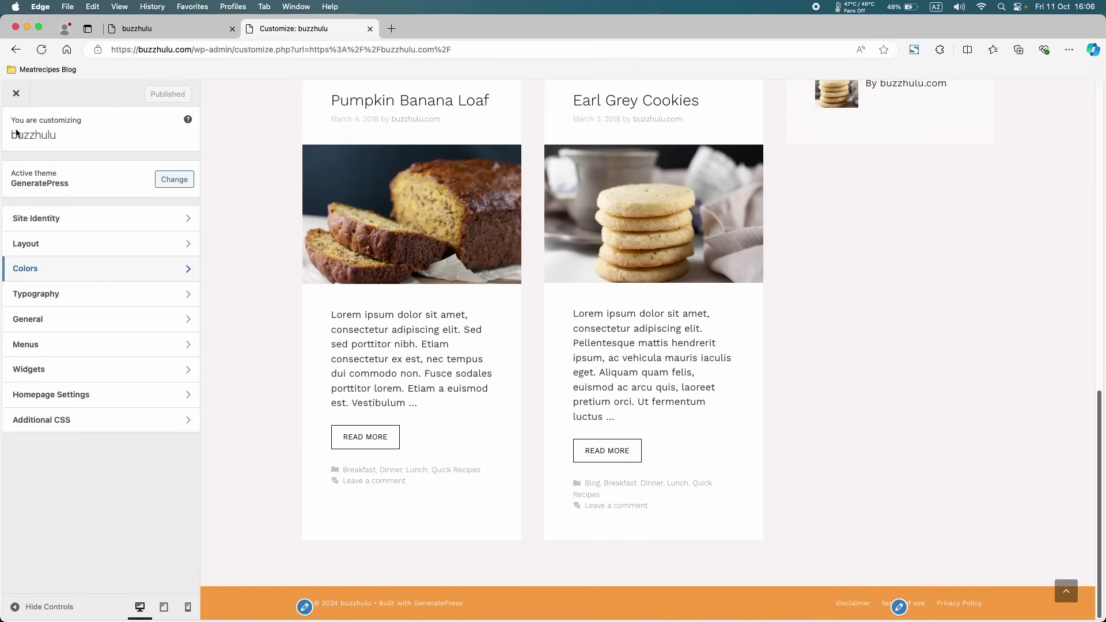
{"action": "left_click", "coordinate": [54, 243]}
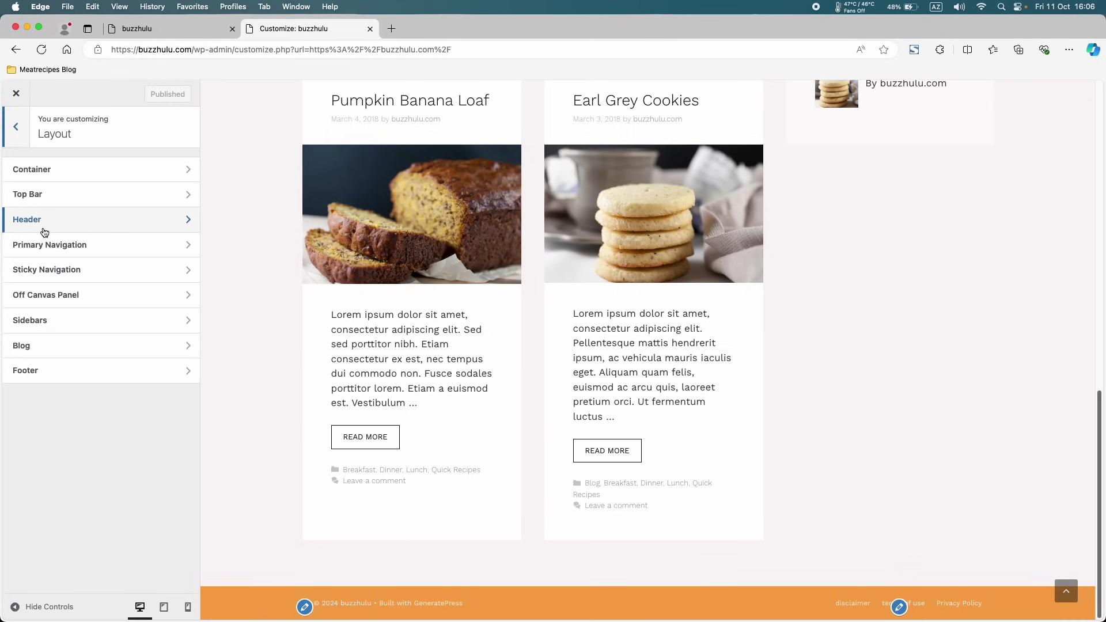
- Open the Footer layout settings and clear the existing Copyright text
{"action": "left_click", "coordinate": [63, 380]}
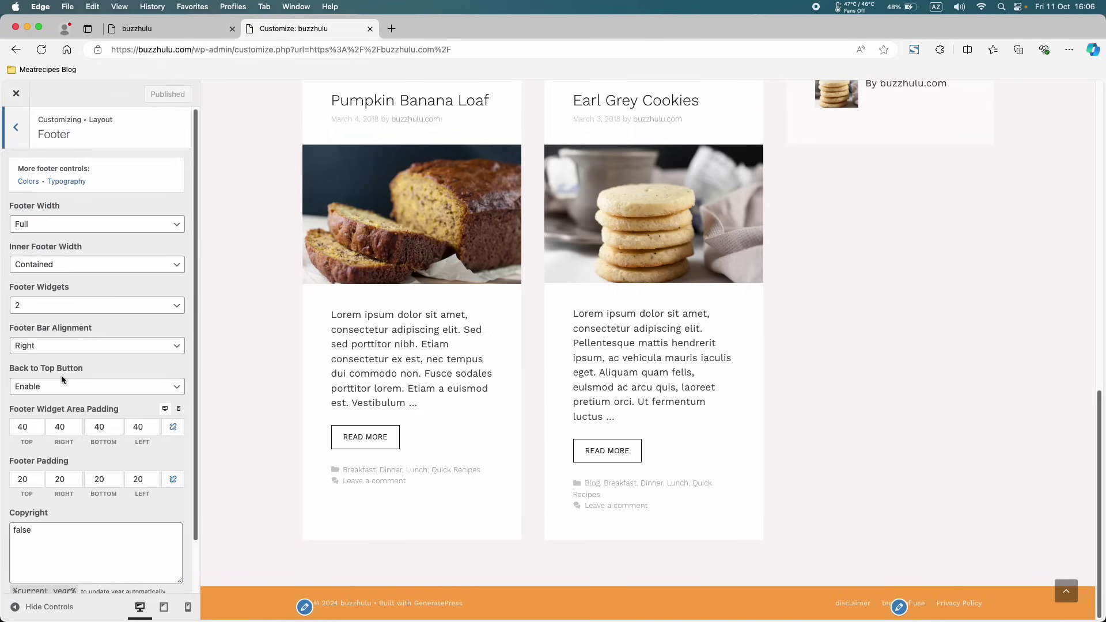
{"action": "scroll", "coordinate": [64, 379], "scroll_direction": "down", "scroll_amount": 2}
{"action": "scroll", "coordinate": [63, 378], "scroll_direction": "up", "scroll_amount": 2}
{"action": "triple_click", "coordinate": [412, 603]}
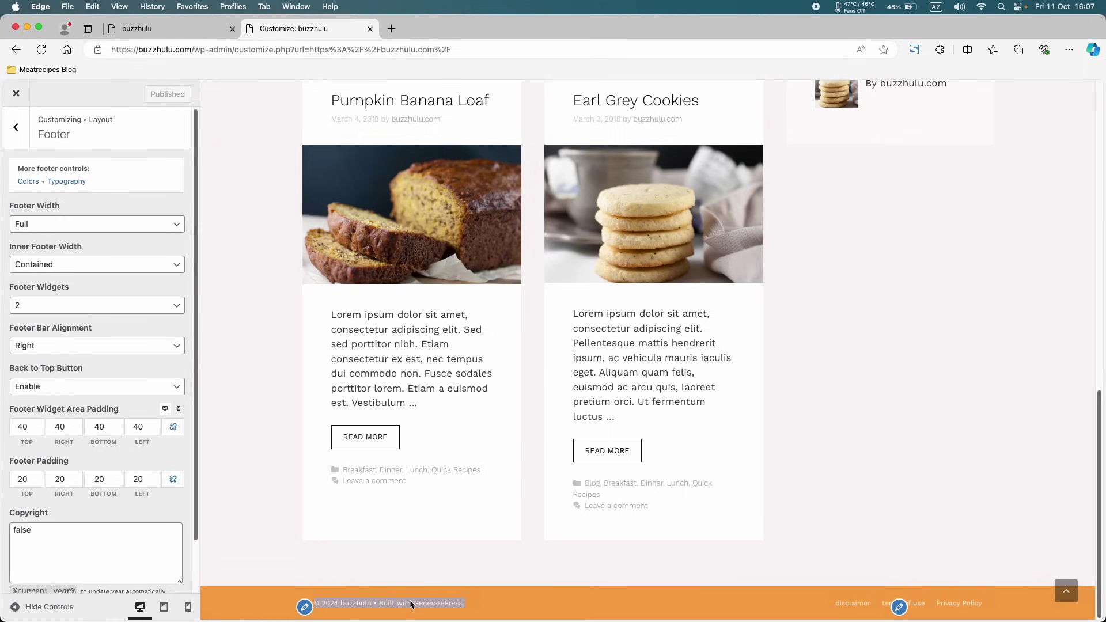
{"action": "scroll", "coordinate": [33, 478], "scroll_direction": "down", "scroll_amount": 2}
{"action": "left_click", "coordinate": [34, 477]}
{"action": "key", "text": "super+a"}
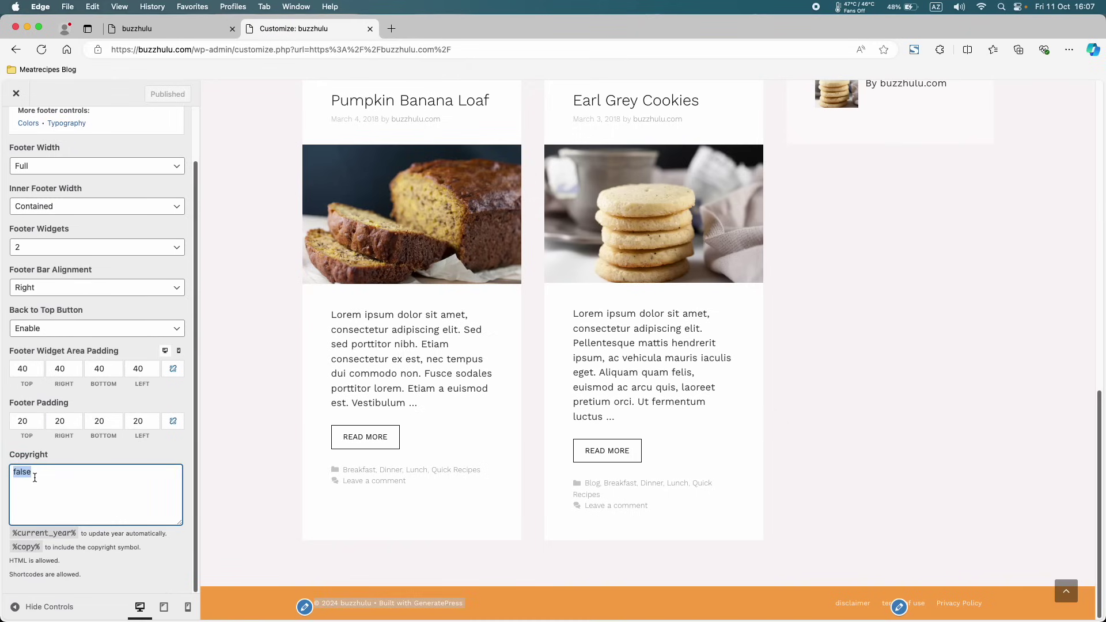
{"action": "key", "text": "BackSpace"}
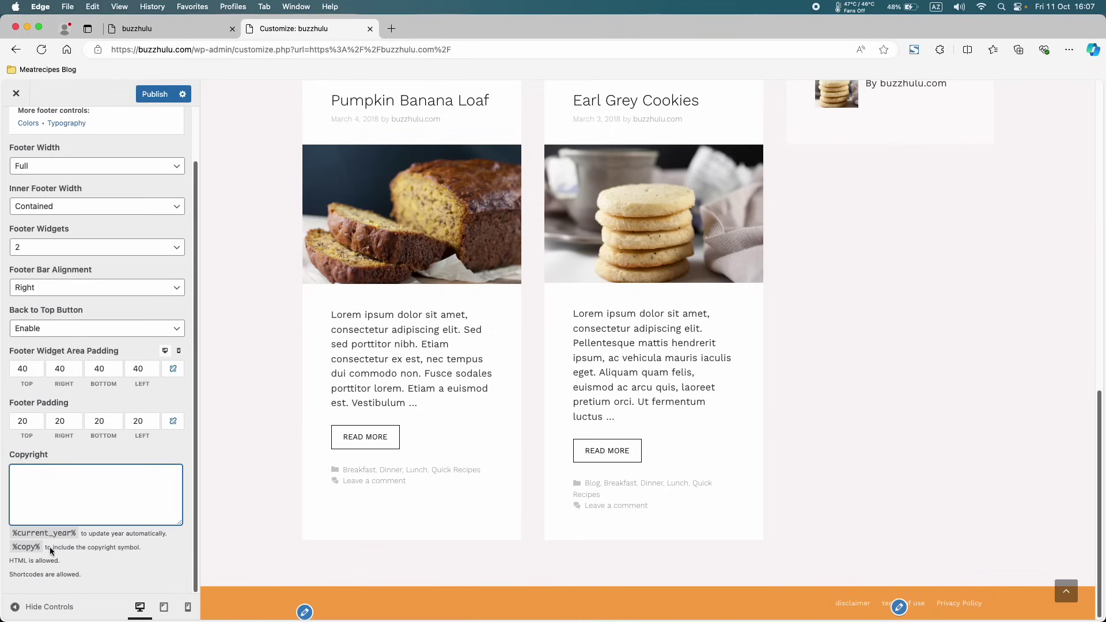
- Copy the %copy% placeholder into the empty Copyright text
{"action": "left_click_drag", "start_coordinate": [41, 550], "coordinate": [17, 551]}
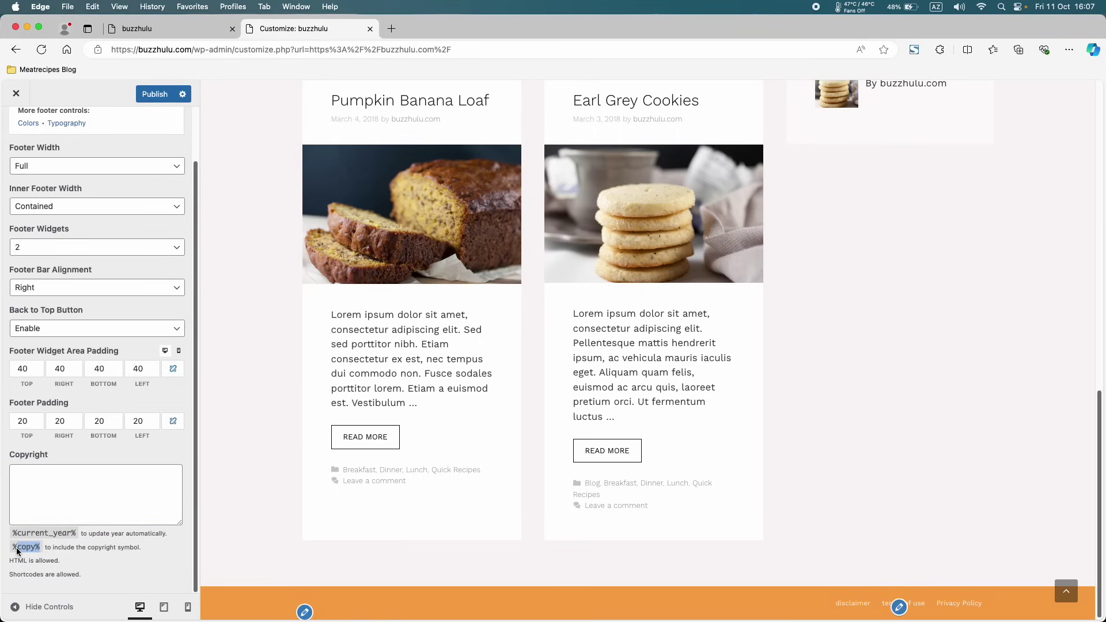
{"action": "right_click", "coordinate": [19, 550]}
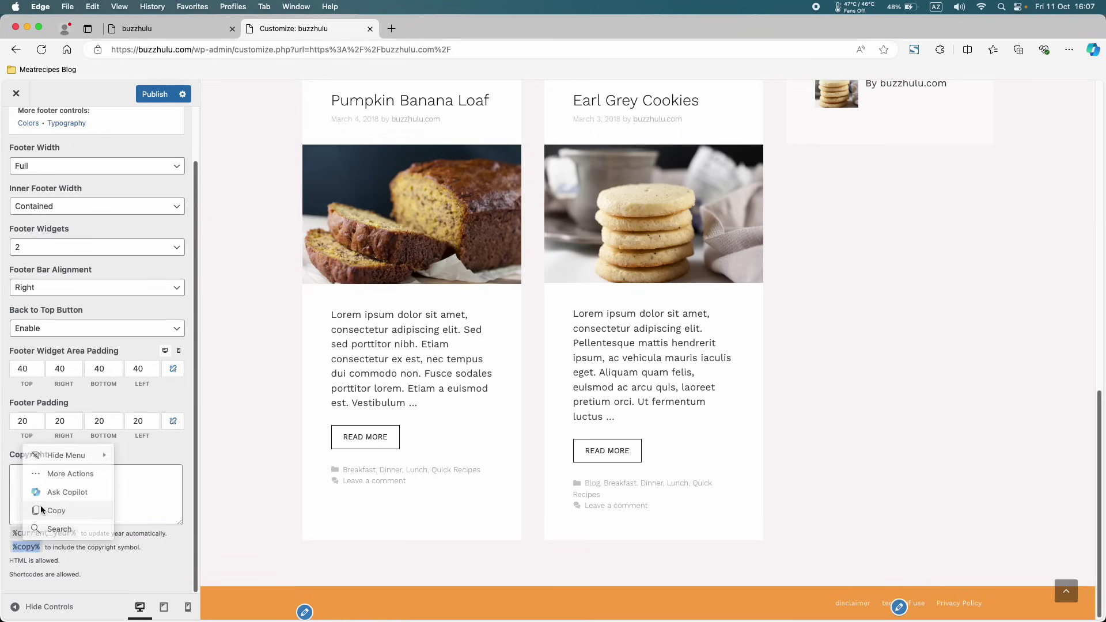
{"action": "left_click", "coordinate": [45, 512]}
{"action": "left_click", "coordinate": [41, 503]}
{"action": "right_click", "coordinate": [41, 500]}
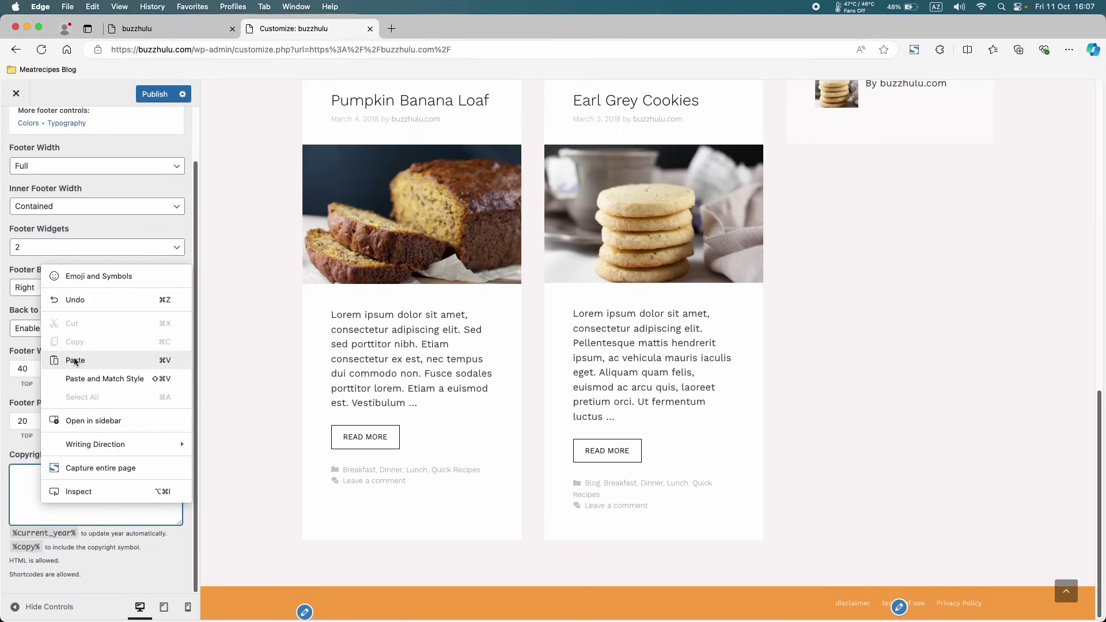
{"action": "left_click", "coordinate": [74, 359]}
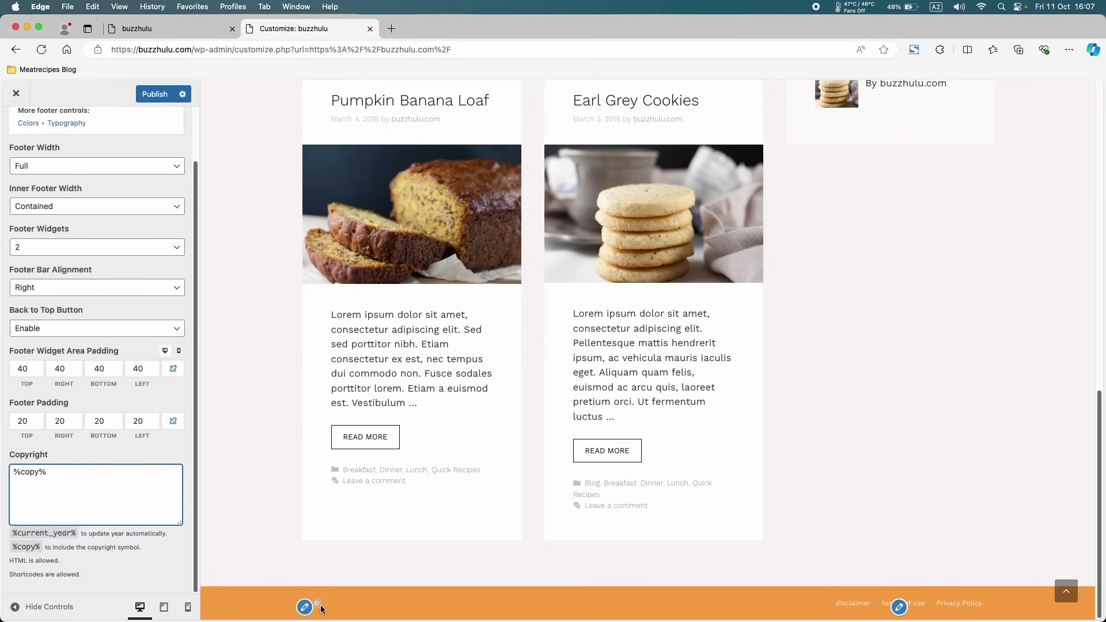
{"action": "left_click", "coordinate": [323, 609]}
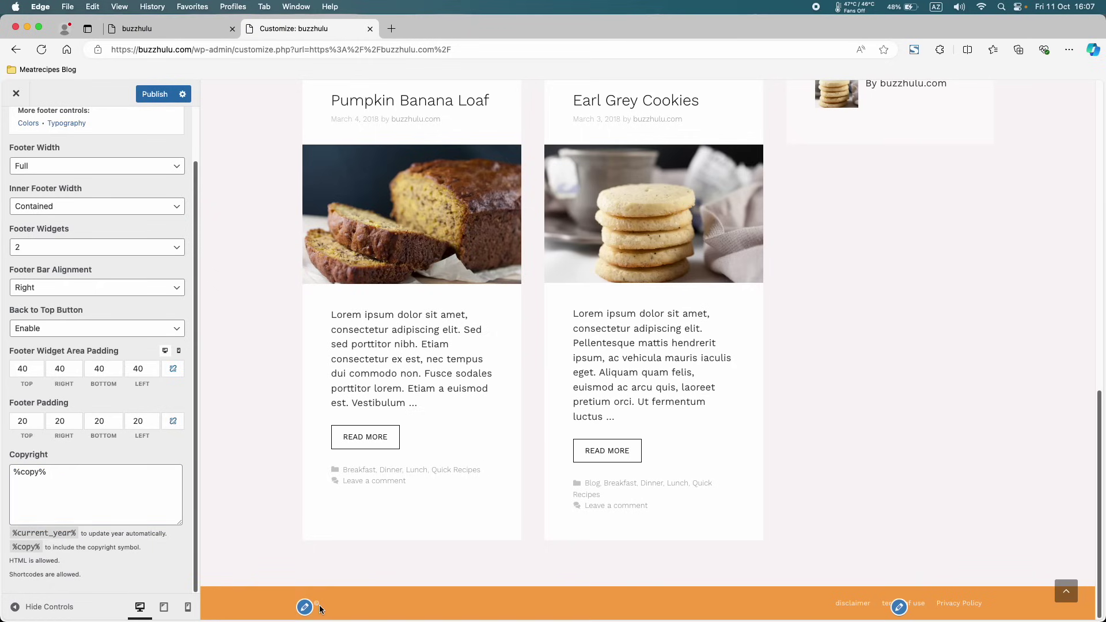
- Append "BuzzHulu" and the %current_year% placeholder to the Copyright text, and publish the change
{"action": "left_click", "coordinate": [141, 489]}
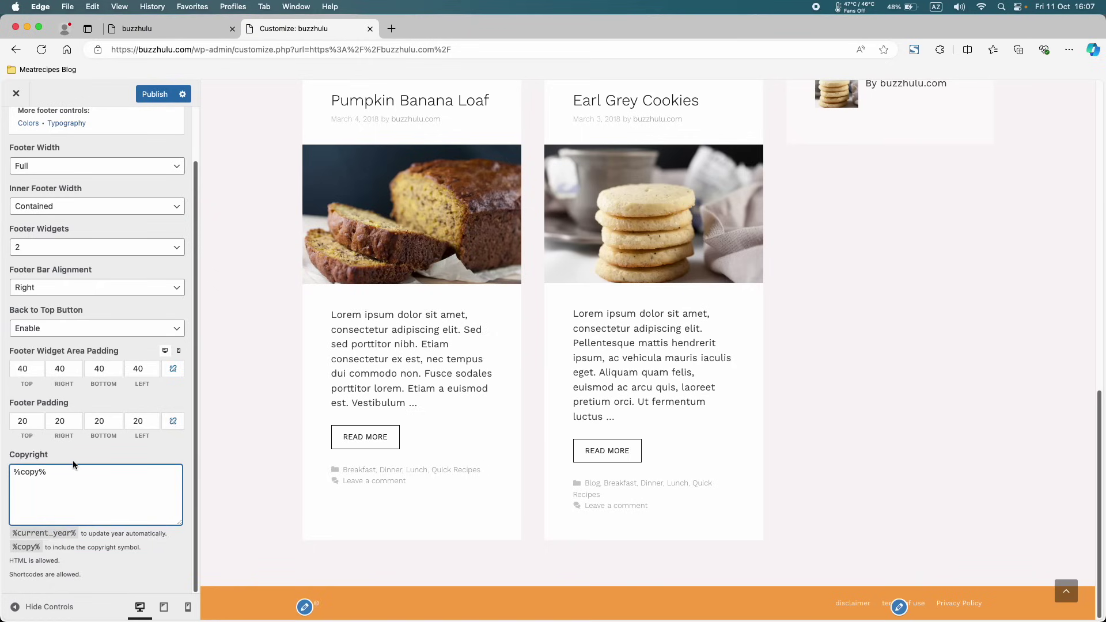
{"action": "type", "text": "BuzzHulu"}
{"action": "left_click", "coordinate": [77, 537]}
{"action": "left_click_drag", "start_coordinate": [77, 538], "coordinate": [15, 534]}
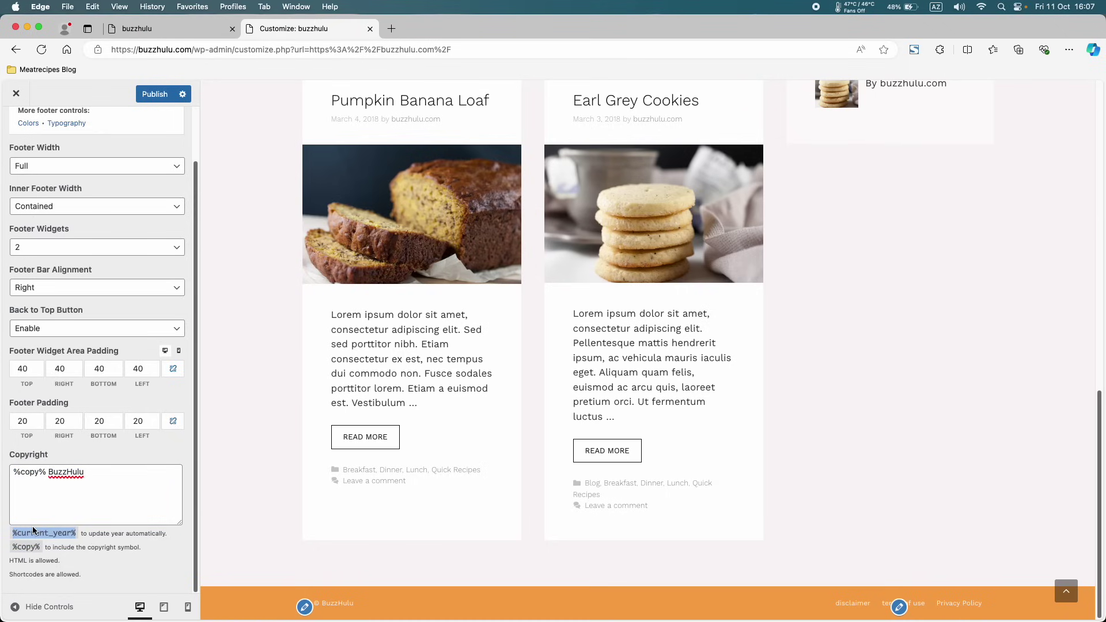
{"action": "right_click", "coordinate": [33, 534]}
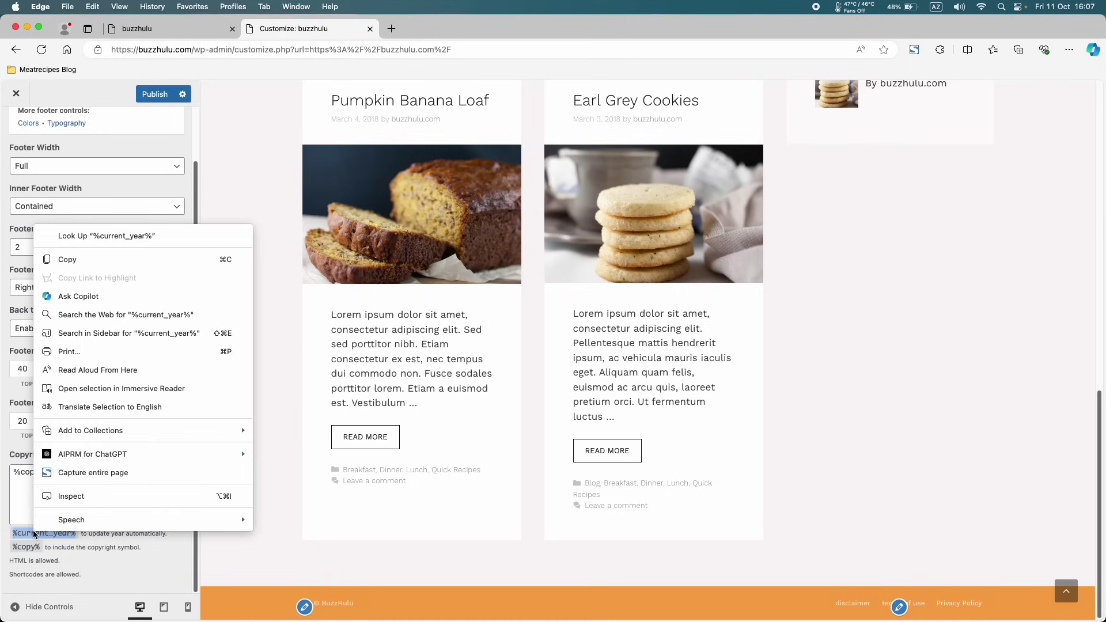
{"action": "left_click", "coordinate": [99, 260]}
{"action": "left_click", "coordinate": [128, 476]}
{"action": "right_click", "coordinate": [126, 483]}
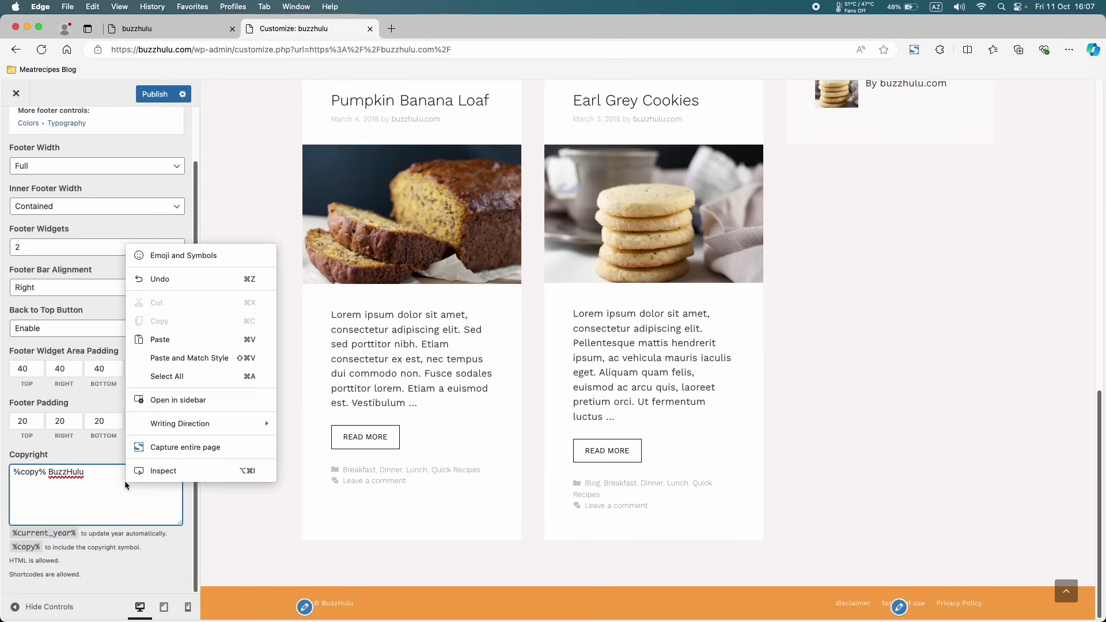
{"action": "left_click", "coordinate": [166, 341]}
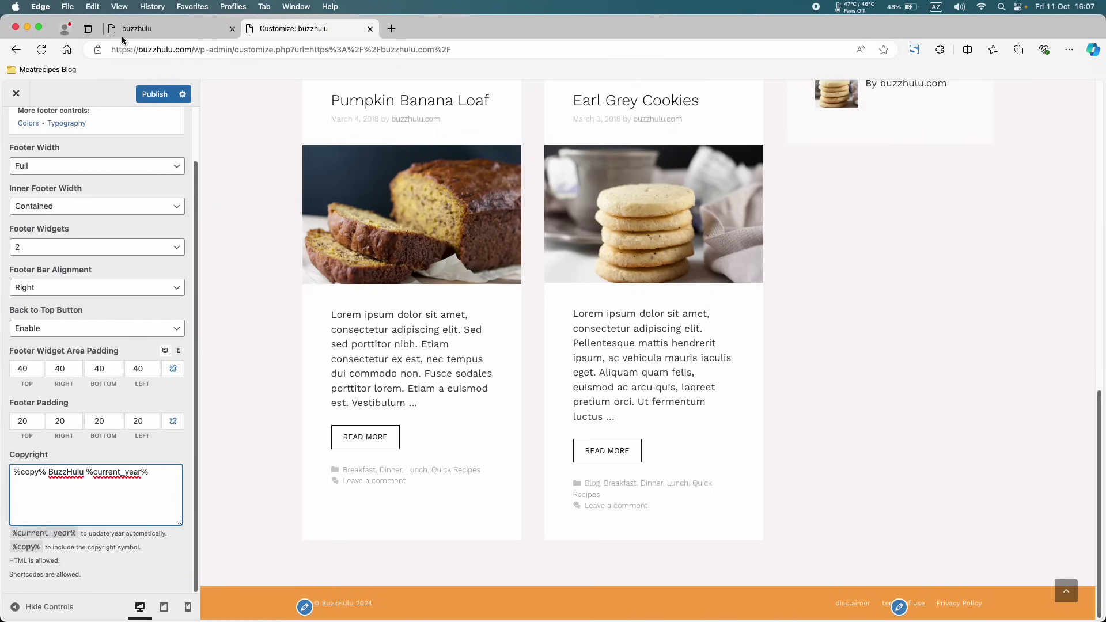
{"action": "left_click", "coordinate": [142, 92]}
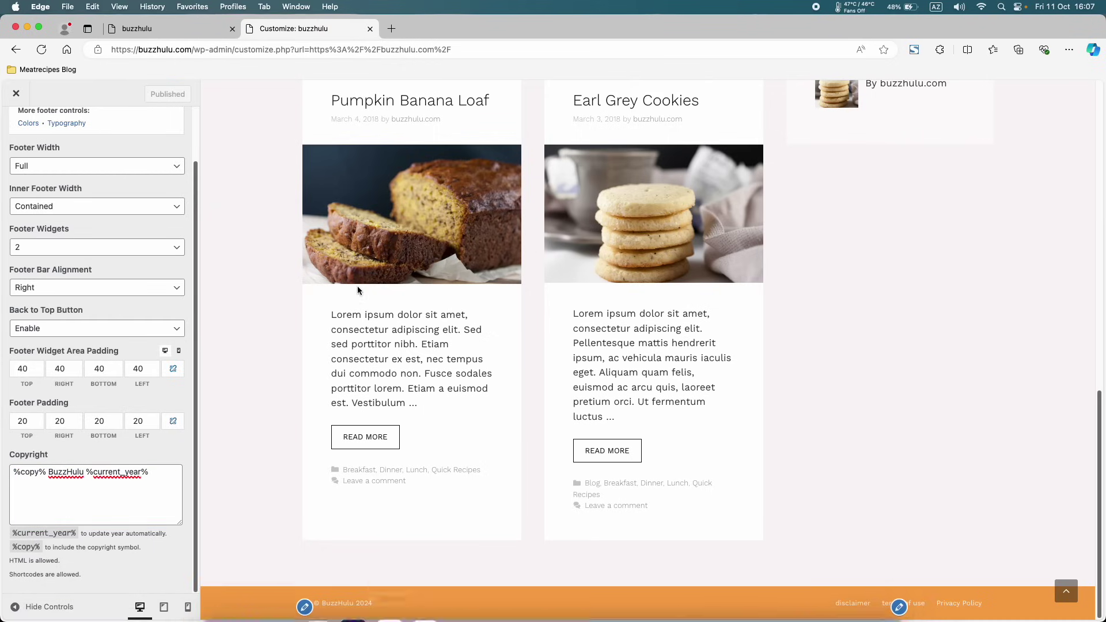
- Open the Customizer's Typography settings and set the Footer Bar's font family to Helvetica
{"action": "scroll", "coordinate": [137, 247], "scroll_direction": "up", "scroll_amount": 2}
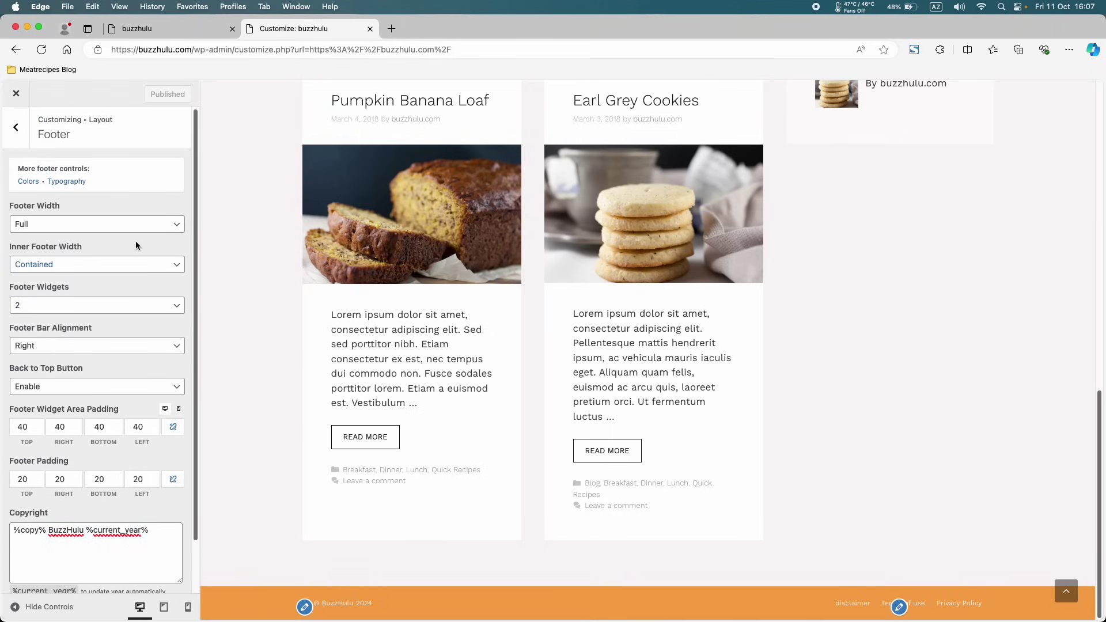
{"action": "left_click", "coordinate": [15, 126]}
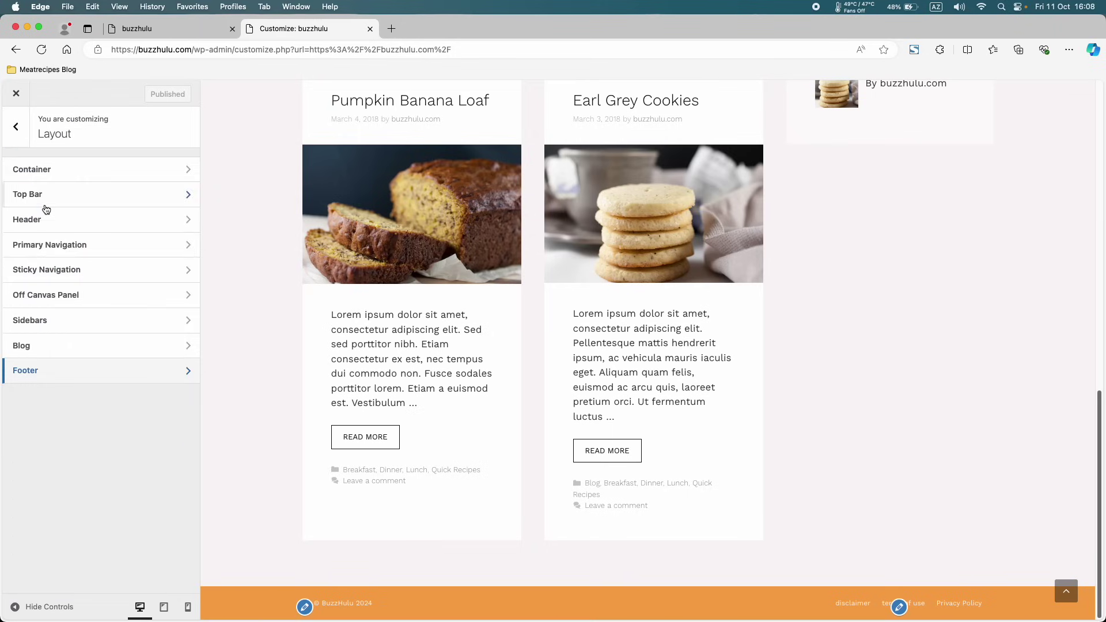
{"action": "left_click", "coordinate": [15, 127]}
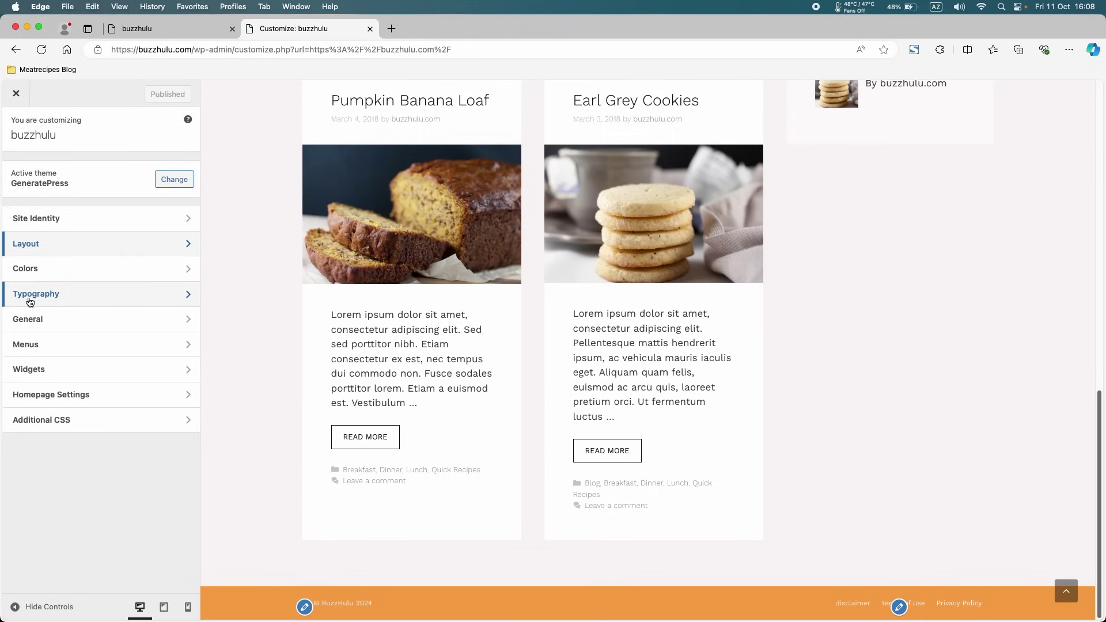
{"action": "left_click", "coordinate": [36, 300]}
{"action": "scroll", "coordinate": [36, 300], "scroll_direction": "down", "scroll_amount": 5}
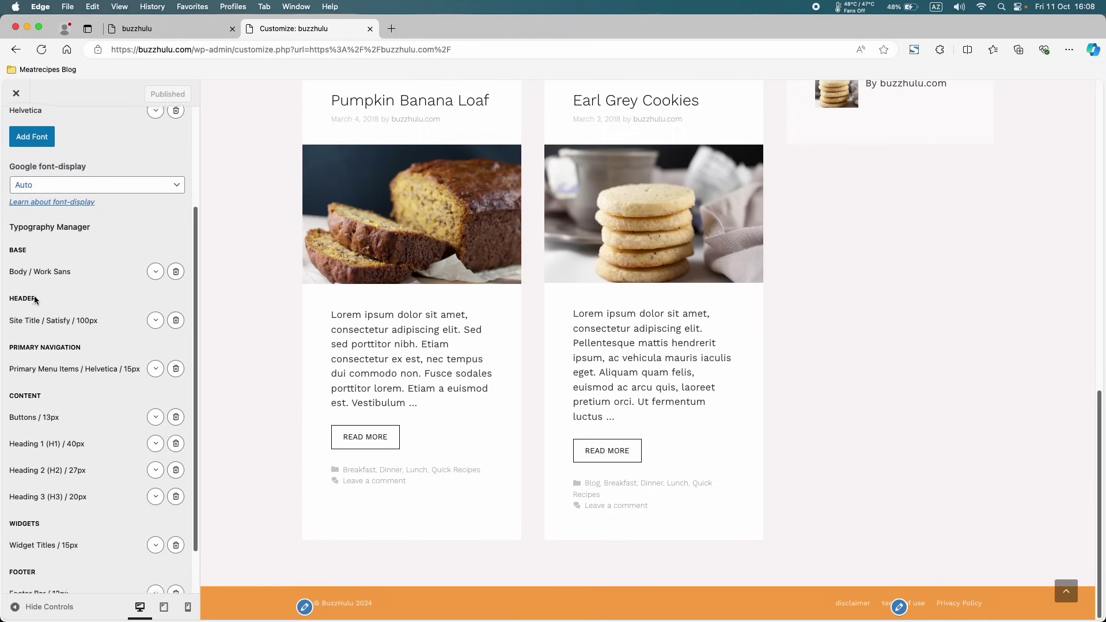
{"action": "scroll", "coordinate": [34, 296], "scroll_direction": "down", "scroll_amount": 2}
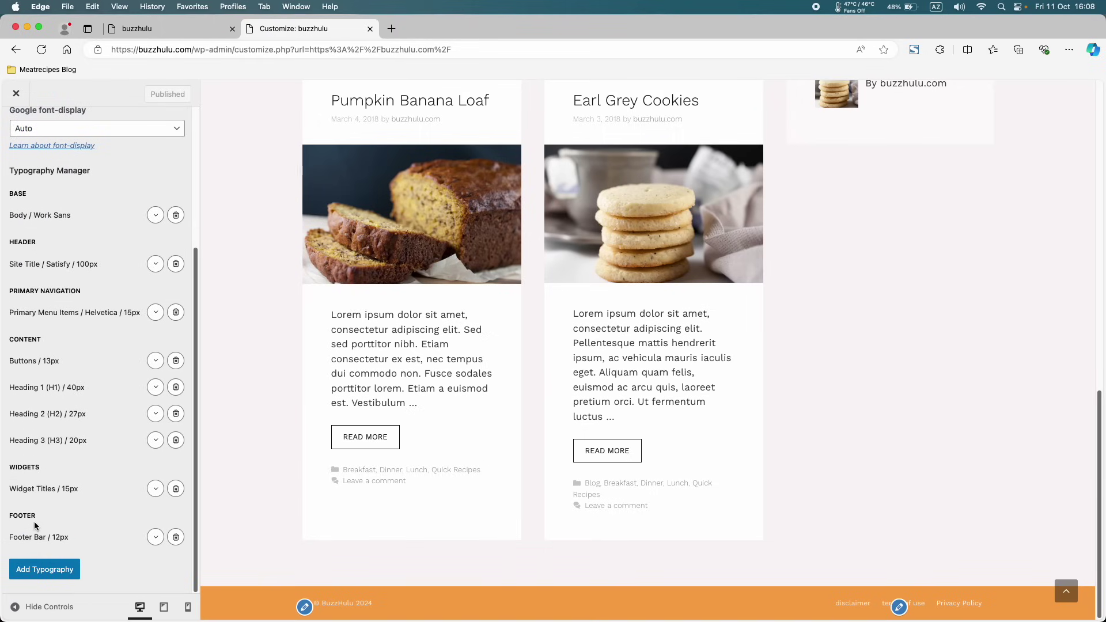
{"action": "left_click", "coordinate": [155, 536]}
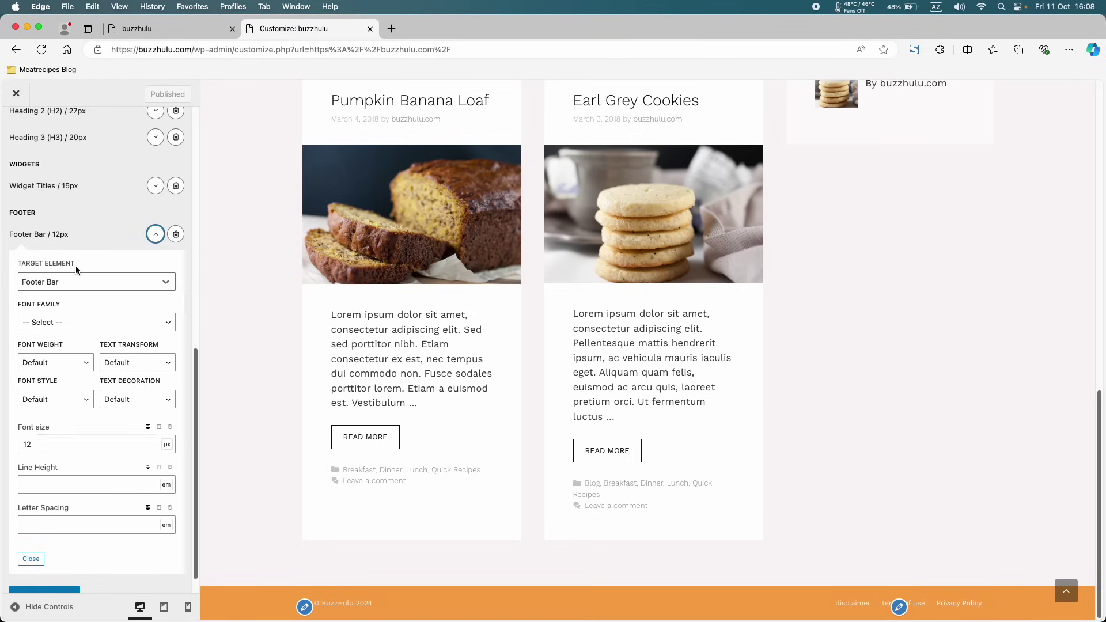
{"action": "left_click", "coordinate": [43, 320]}
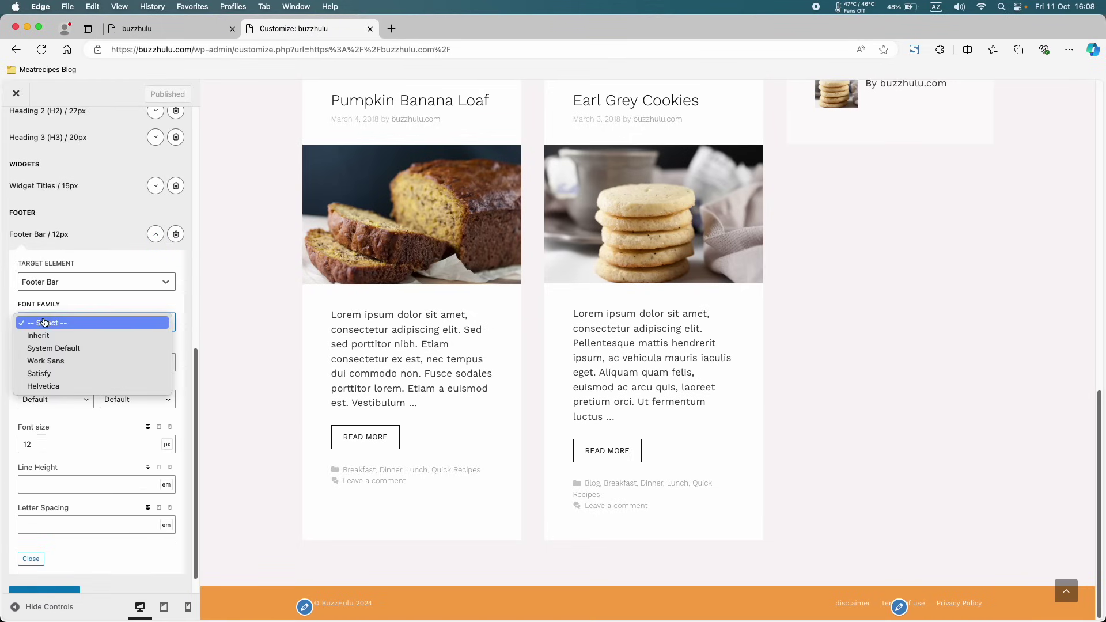
{"action": "left_click", "coordinate": [49, 386]}
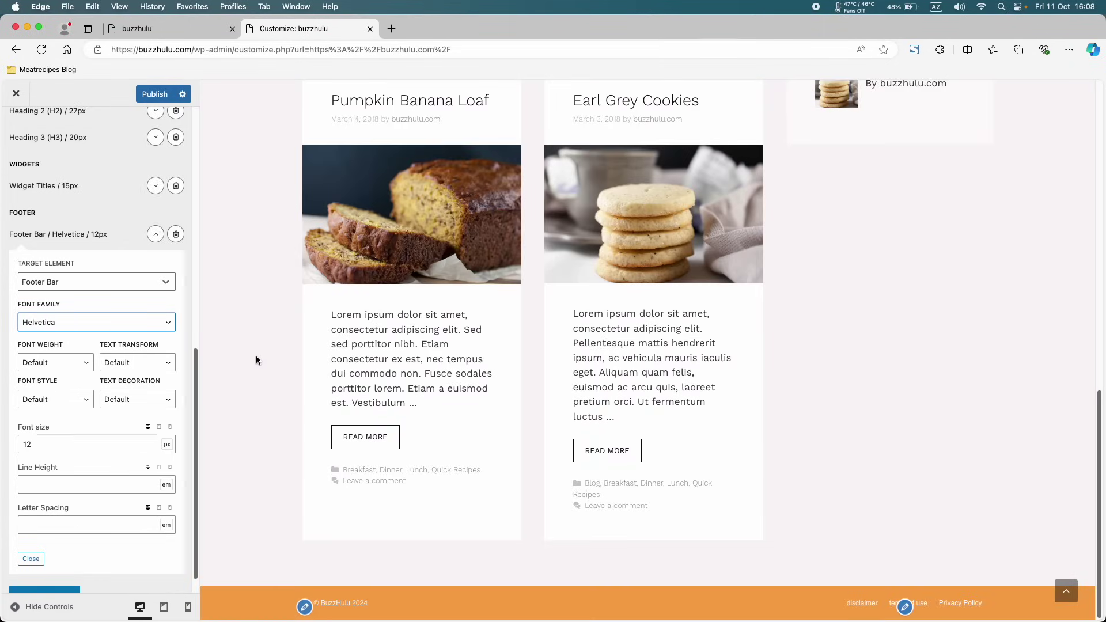
- Set the Footer Bar's font weight to 500, font size to 16 px and text transform to Uppercase
{"action": "scroll", "coordinate": [39, 329], "scroll_direction": "down", "scroll_amount": 1}
{"action": "left_click", "coordinate": [51, 336]}
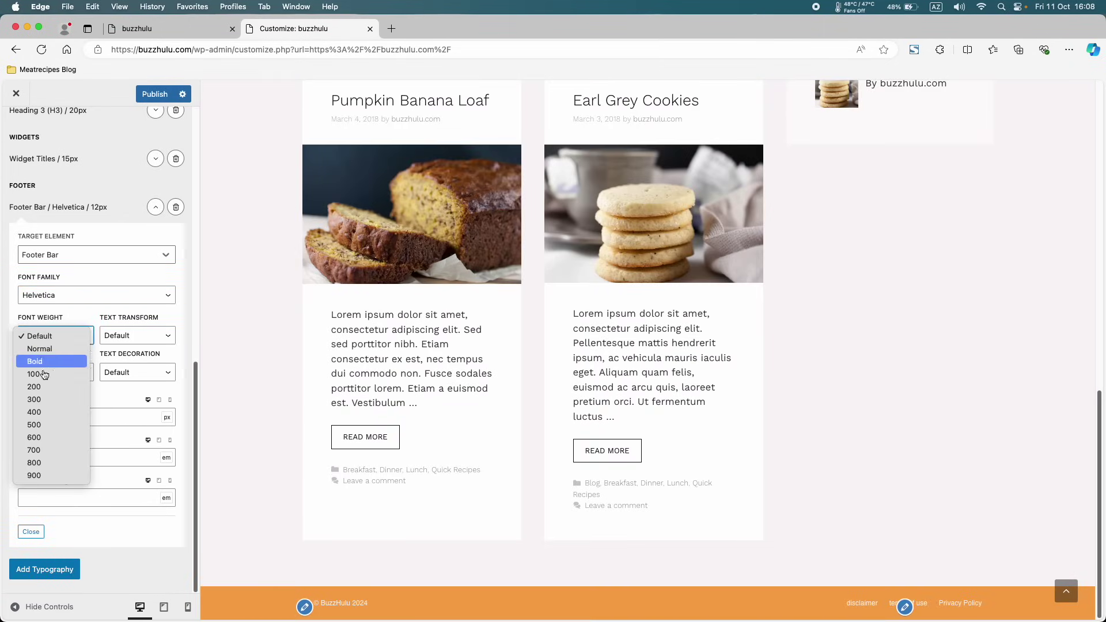
{"action": "left_click", "coordinate": [50, 427]}
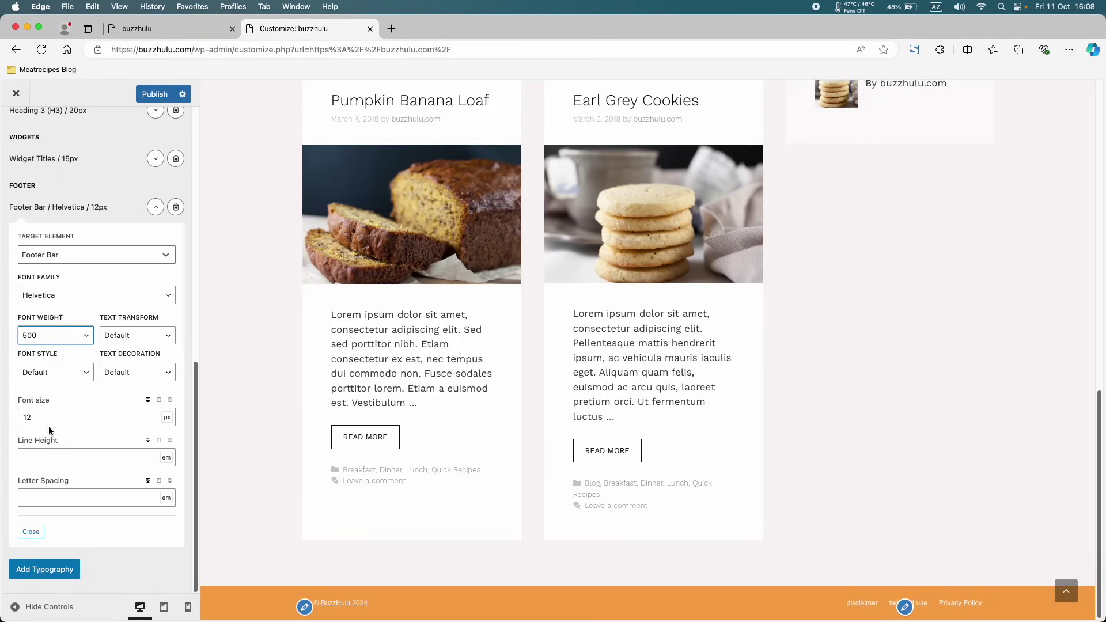
{"action": "double_click", "coordinate": [29, 419]}
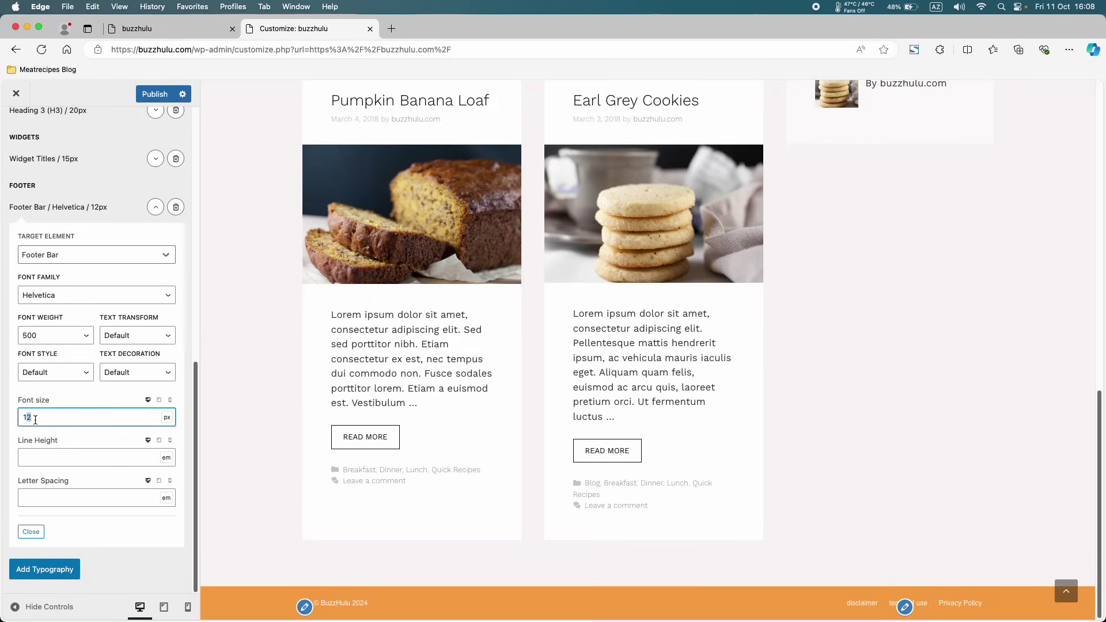
{"action": "type", "text": "16"}
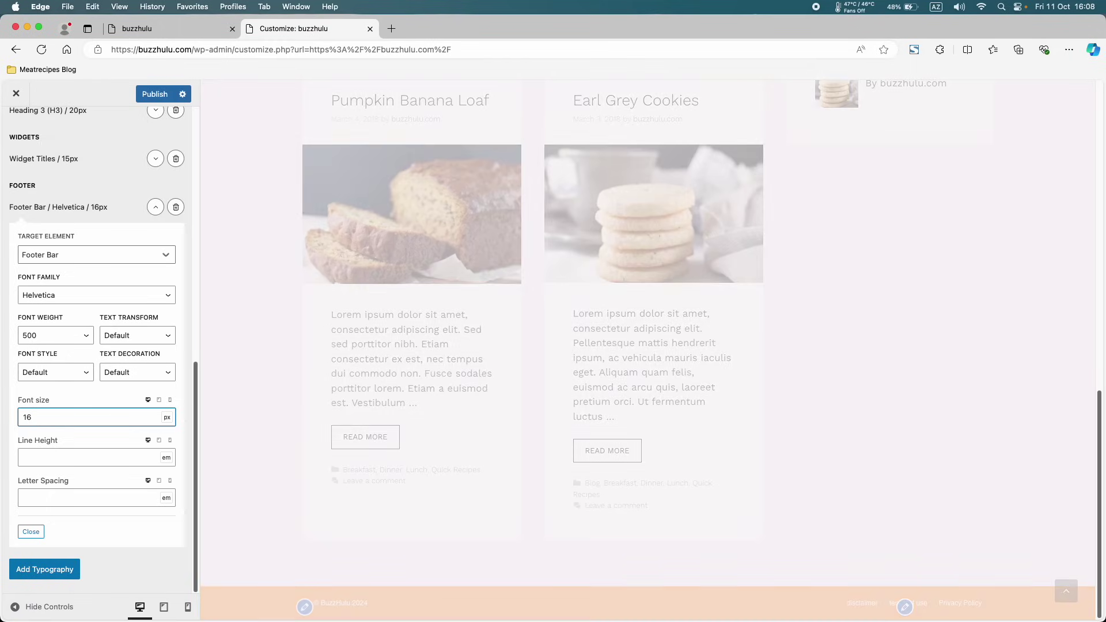
{"action": "left_click", "coordinate": [138, 334]}
{"action": "left_click", "coordinate": [131, 349]}
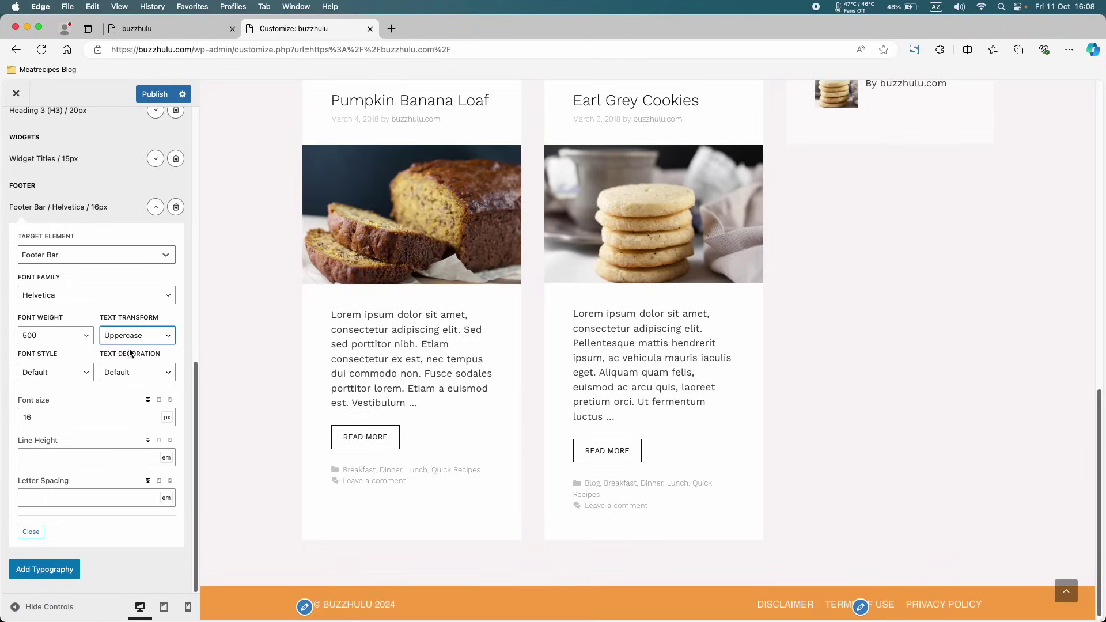
- Publish the footer typography and purge the site's cache to check the footer on the live homepage
{"action": "left_click", "coordinate": [154, 94]}
{"action": "left_click", "coordinate": [173, 28]}
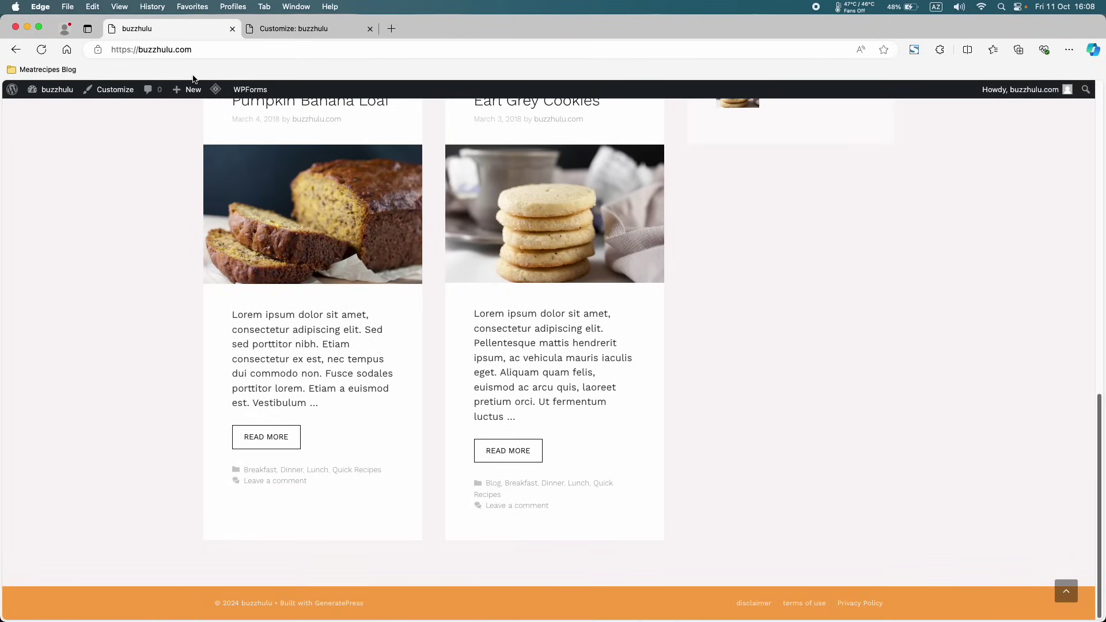
{"action": "mouse_move", "coordinate": [215, 90]}
{"action": "left_click", "coordinate": [230, 142]}
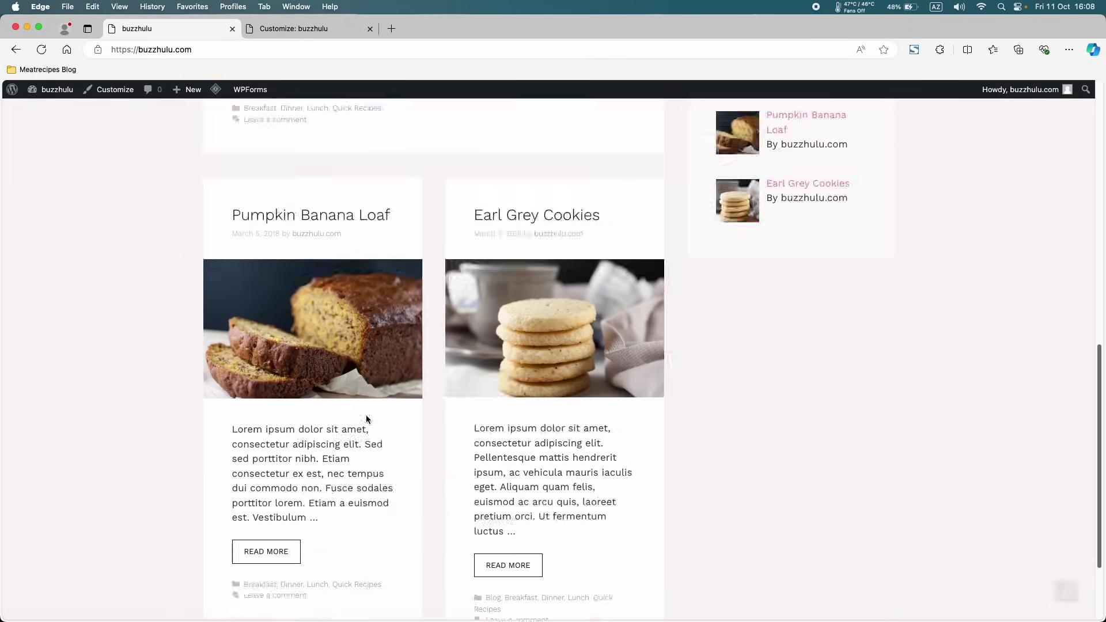
{"action": "scroll", "coordinate": [375, 423], "scroll_direction": "down", "scroll_amount": 3}
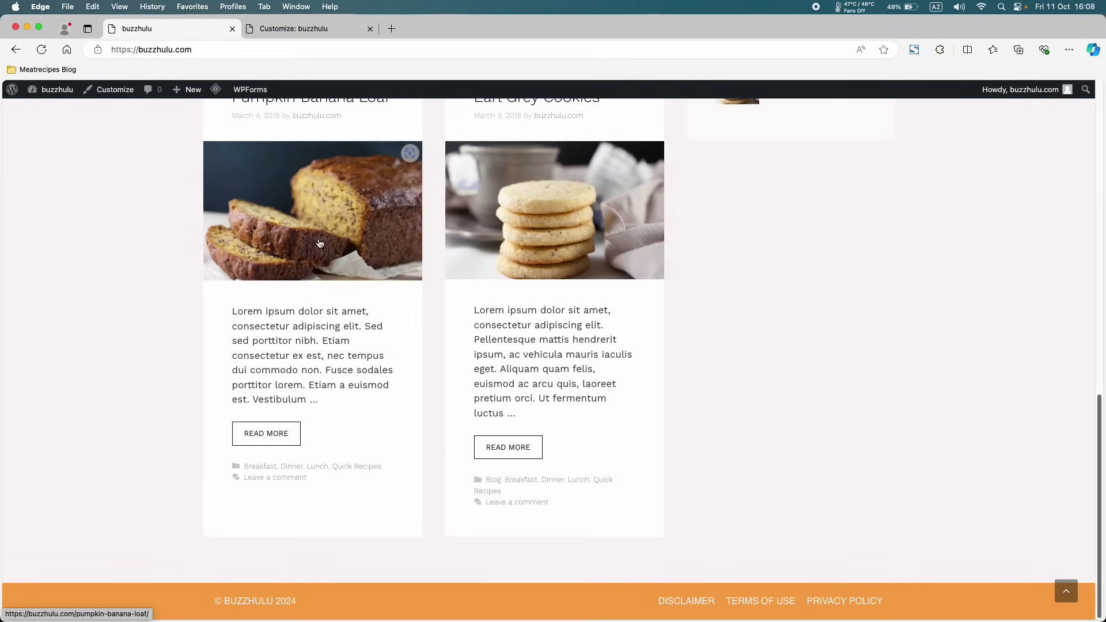
- Set the Footer Bar's text transform to Capitalize, publish it and reload the live homepage
{"action": "key", "text": "ctrl+Tab"}
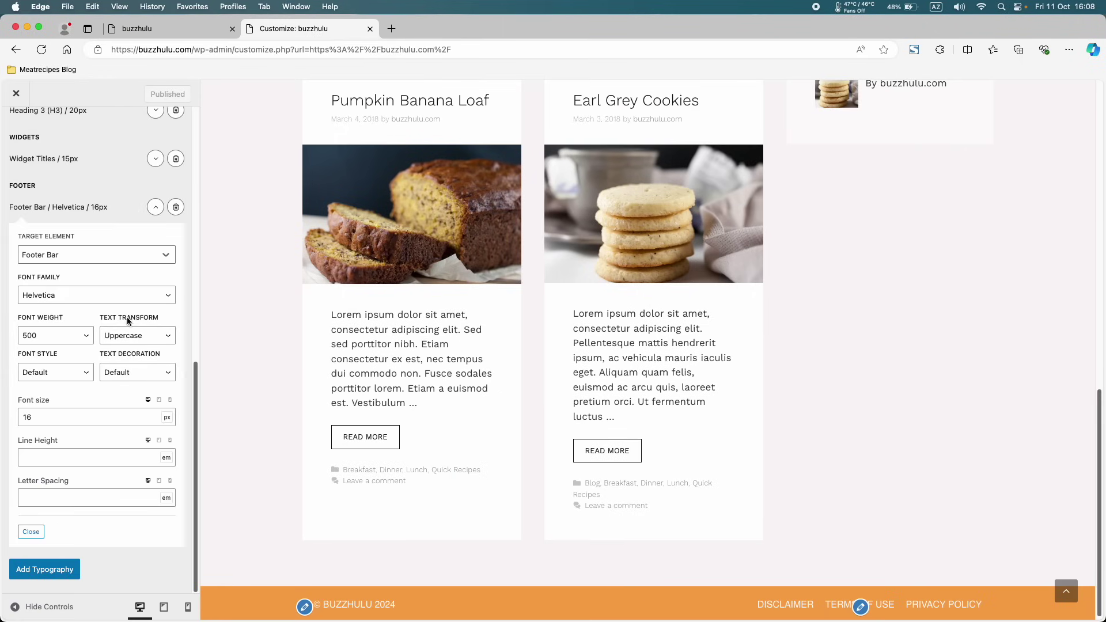
{"action": "left_click", "coordinate": [122, 339]}
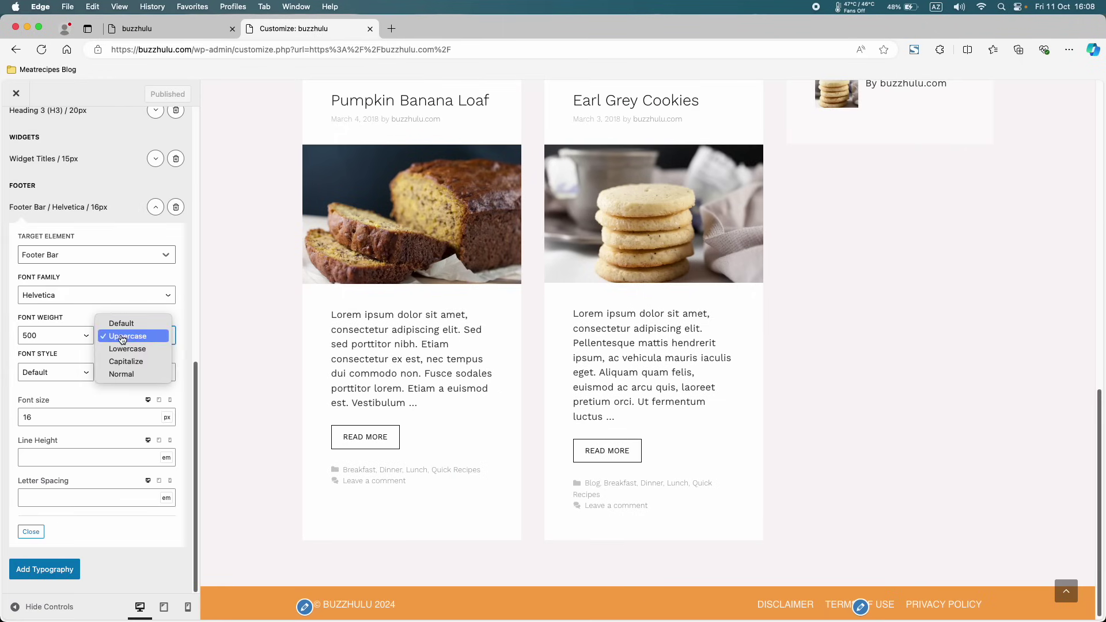
{"action": "left_click", "coordinate": [129, 361]}
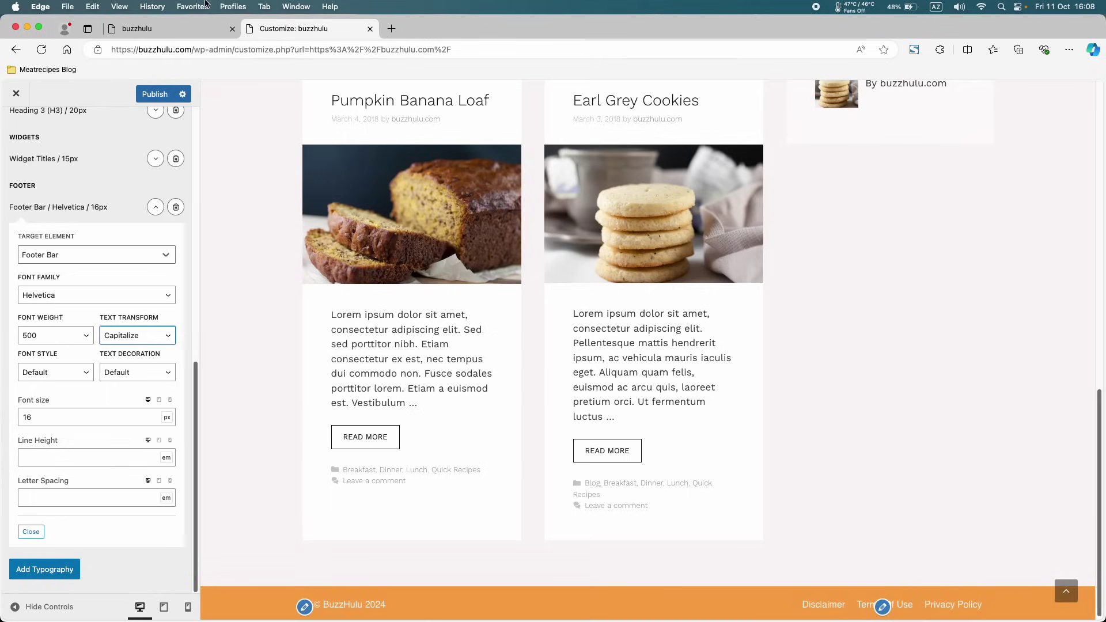
{"action": "left_click", "coordinate": [168, 28]}
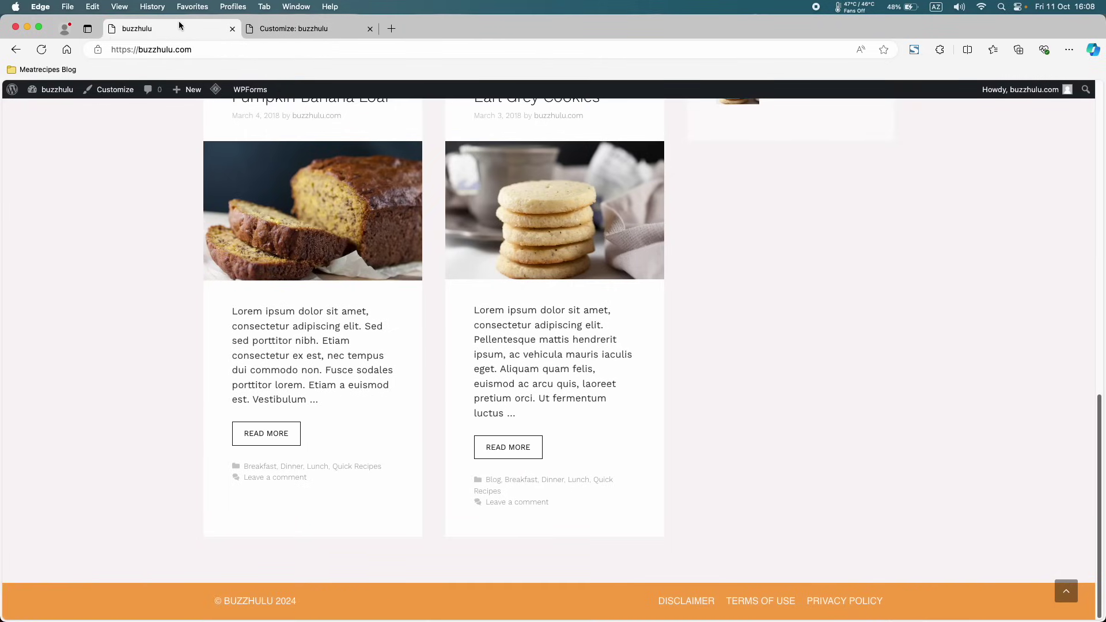
{"action": "left_click", "coordinate": [42, 49]}
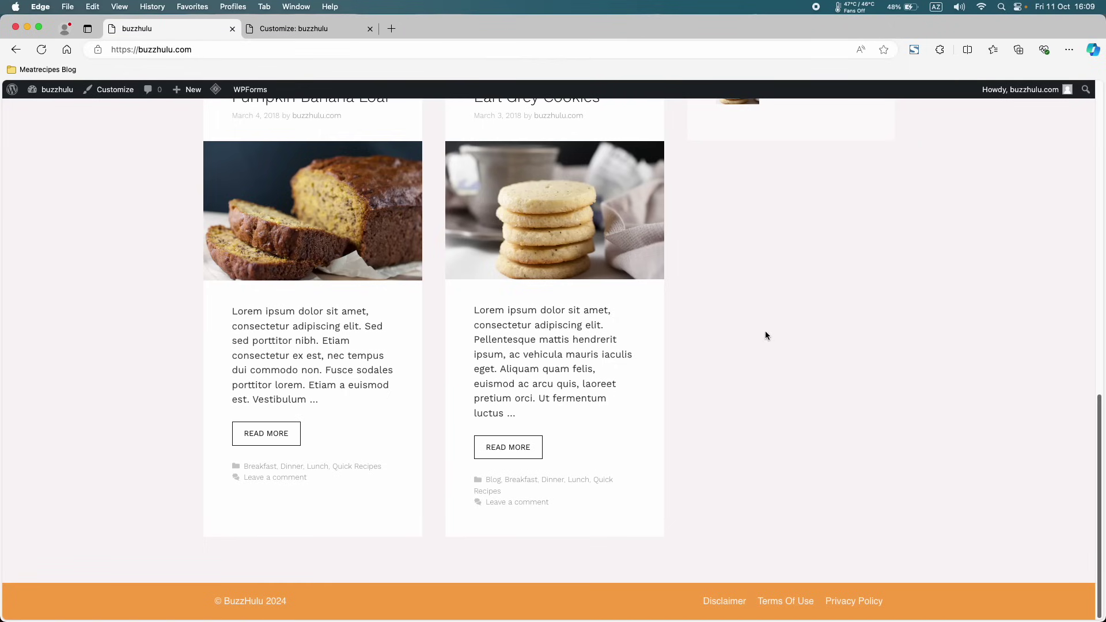
- Review the live homepage's header and open the site's WordPress dashboard
{"action": "scroll", "coordinate": [765, 331], "scroll_direction": "up", "scroll_amount": 20}
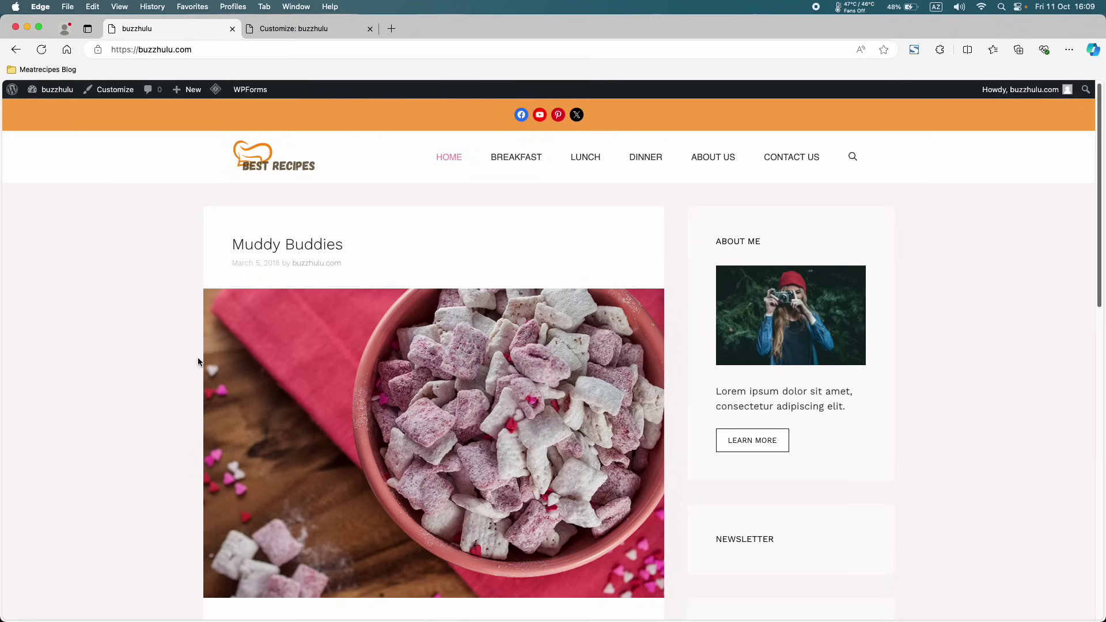
{"action": "mouse_move", "coordinate": [52, 89]}
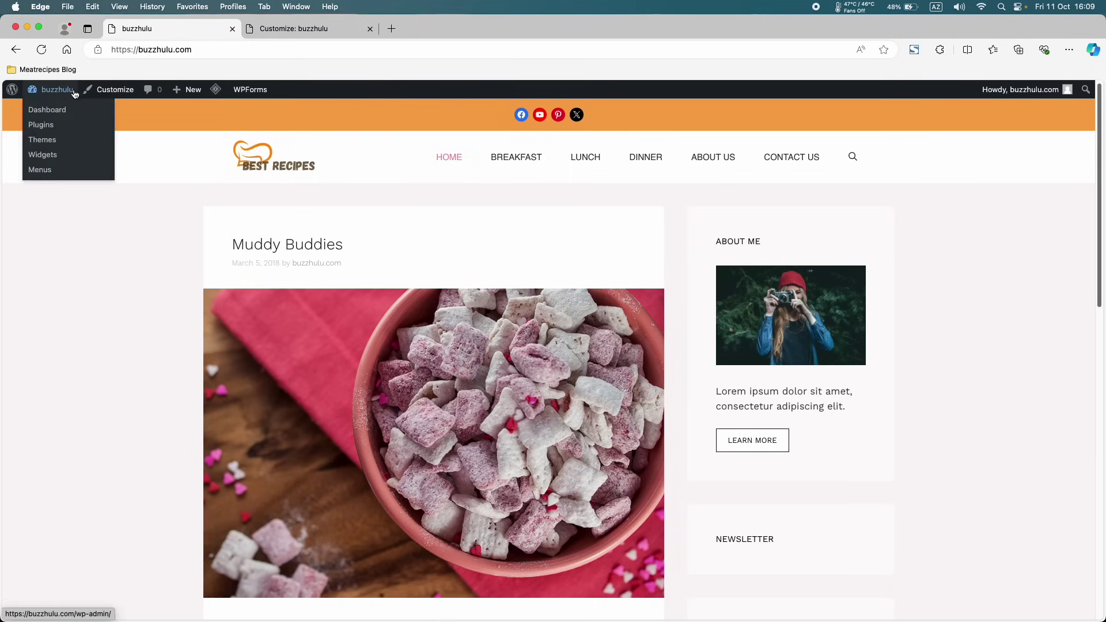
{"action": "left_click", "coordinate": [49, 112]}
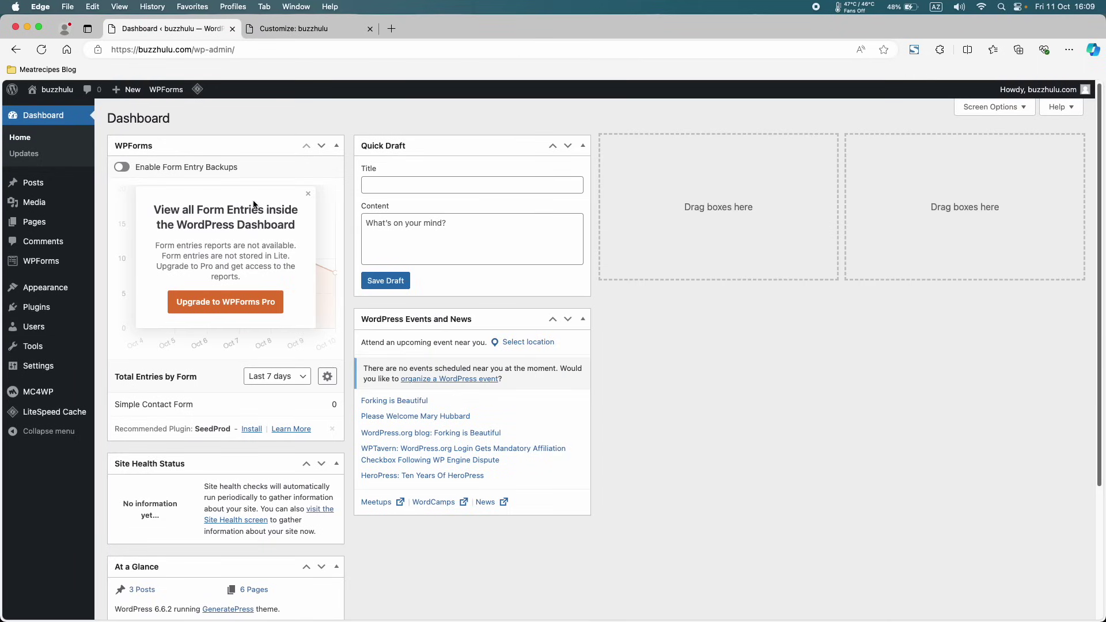
- Hide every dashboard box: WPForms, Site Health Status, At a Glance, Activity, Quick Draft, and WordPress Events and News
{"action": "scroll", "coordinate": [254, 205], "scroll_direction": "down", "scroll_amount": 3}
{"action": "scroll", "coordinate": [382, 321], "scroll_direction": "up", "scroll_amount": 3}
{"action": "left_click", "coordinate": [982, 109]}
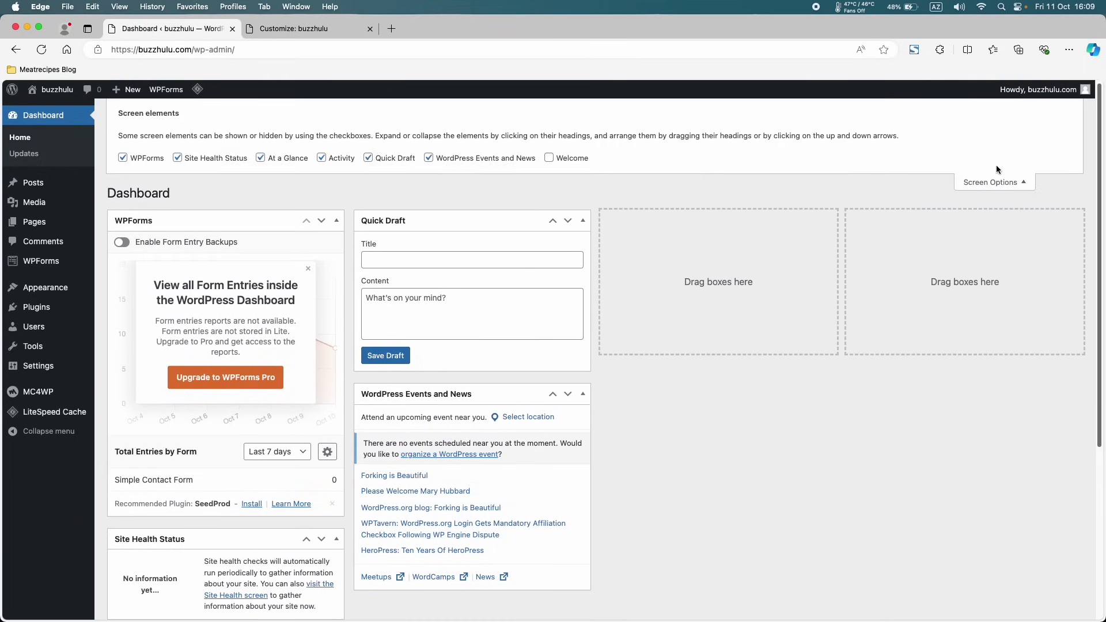
{"action": "left_click", "coordinate": [154, 157]}
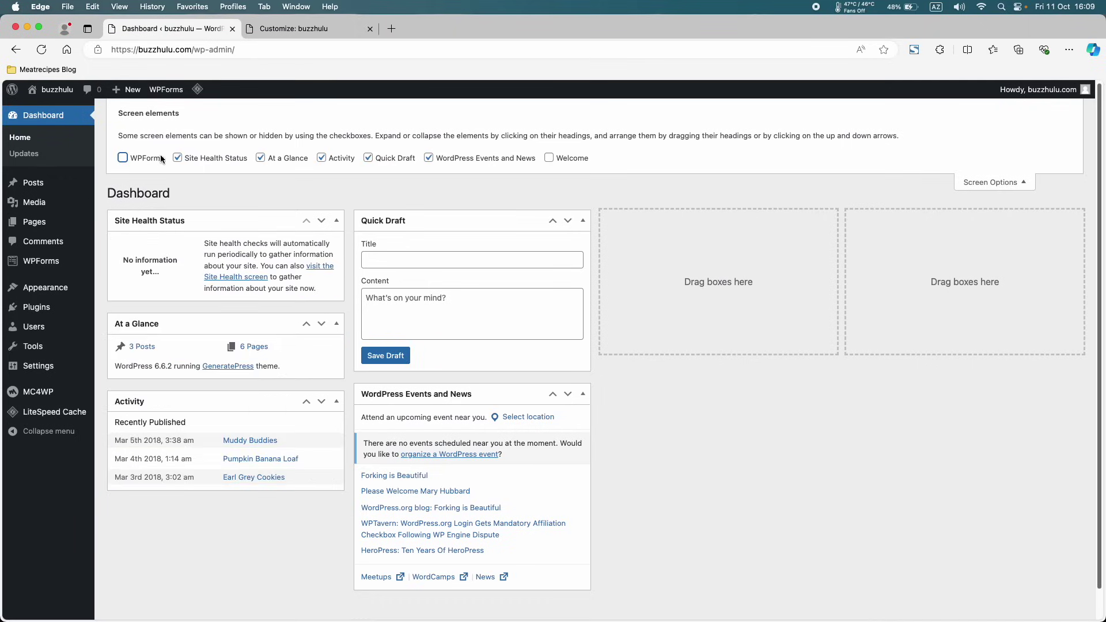
{"action": "left_click", "coordinate": [178, 158]}
{"action": "left_click", "coordinate": [262, 160]}
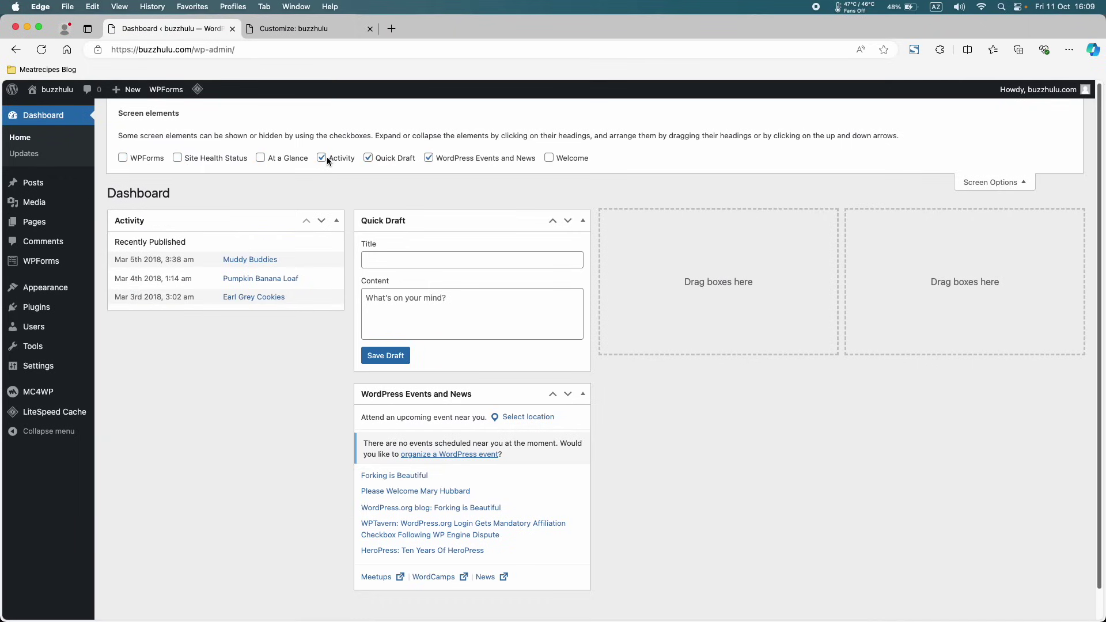
{"action": "left_click", "coordinate": [327, 157]}
{"action": "left_click", "coordinate": [368, 159]}
{"action": "left_click", "coordinate": [429, 158]}
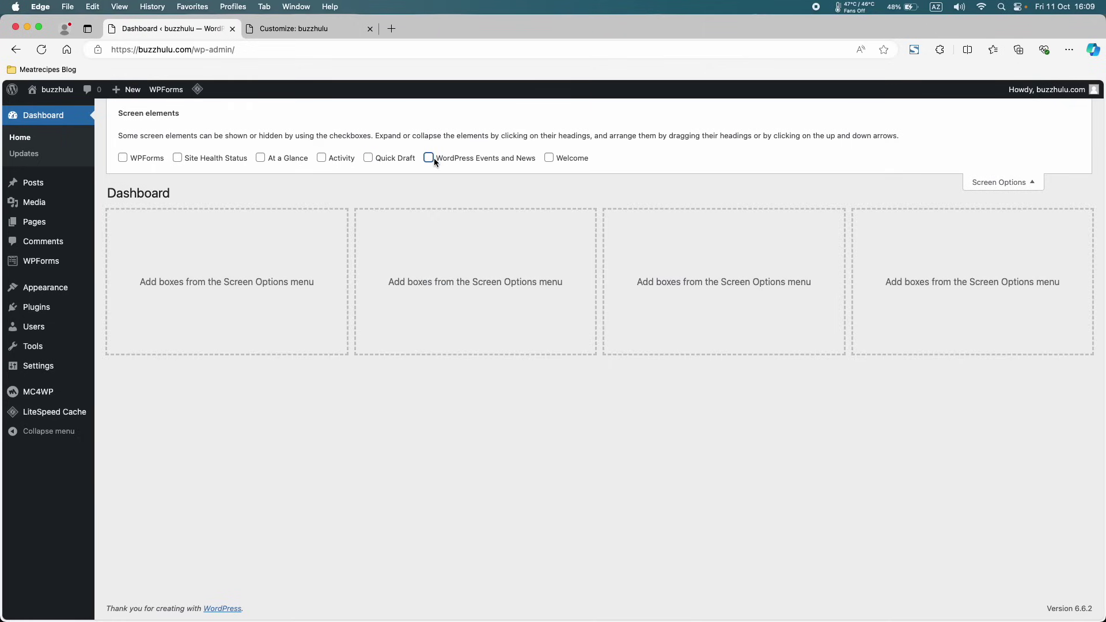
{"action": "left_click", "coordinate": [1003, 183]}
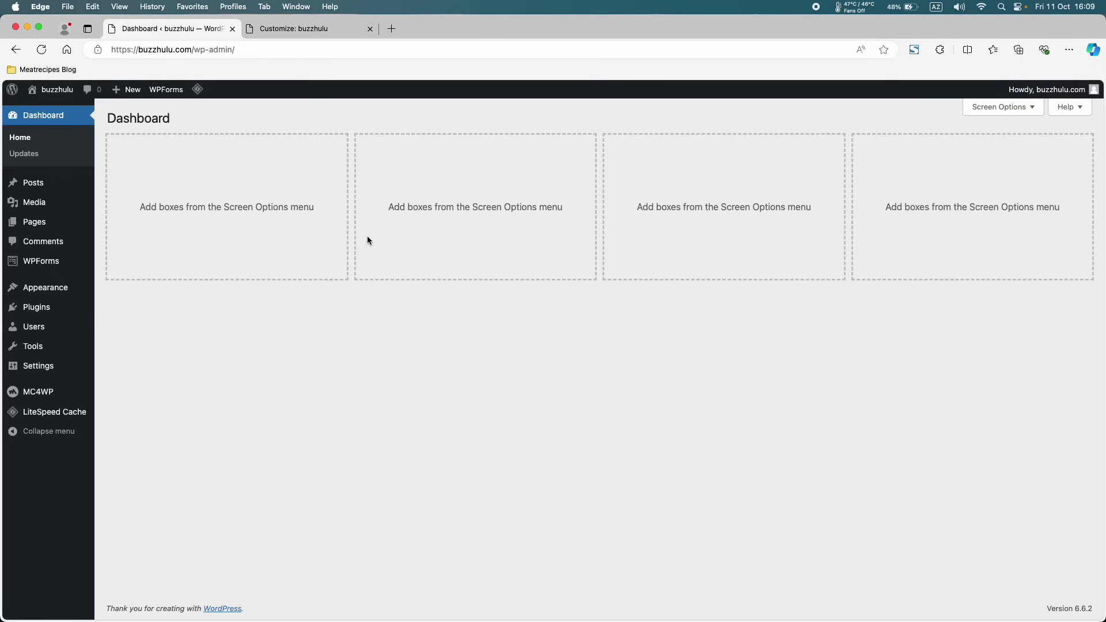
- Deactivate the installed plugins MC4WP: Mailchimp for WordPress, Lightweight Social Icons, and Recent Posts Widget With Thumbnails
{"action": "mouse_move", "coordinate": [58, 312]}
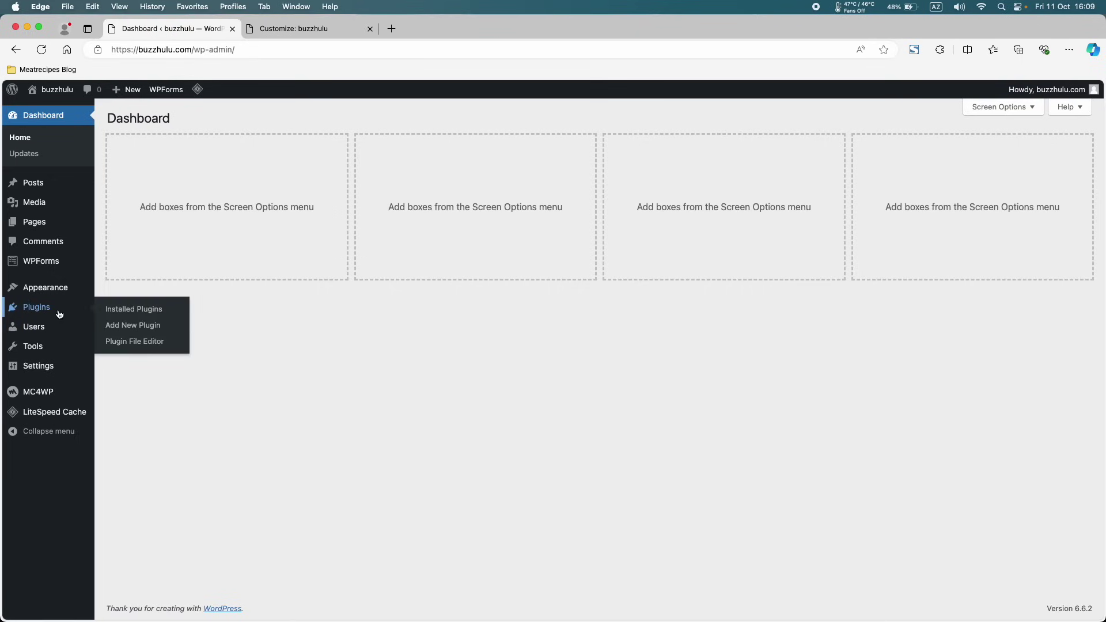
{"action": "left_click", "coordinate": [138, 312]}
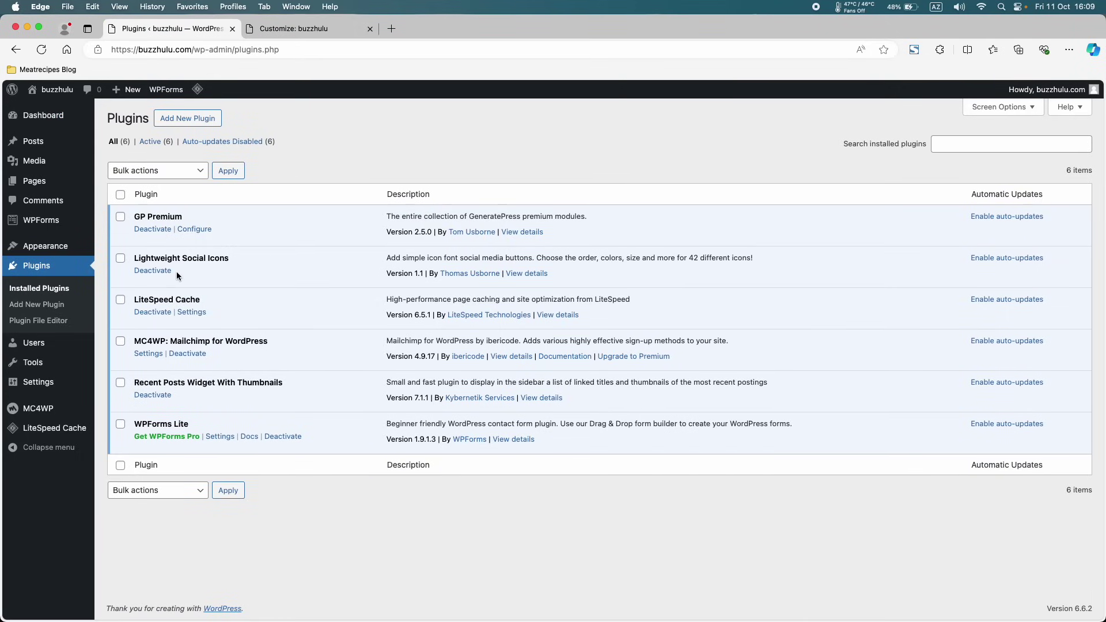
{"action": "left_click", "coordinate": [180, 355]}
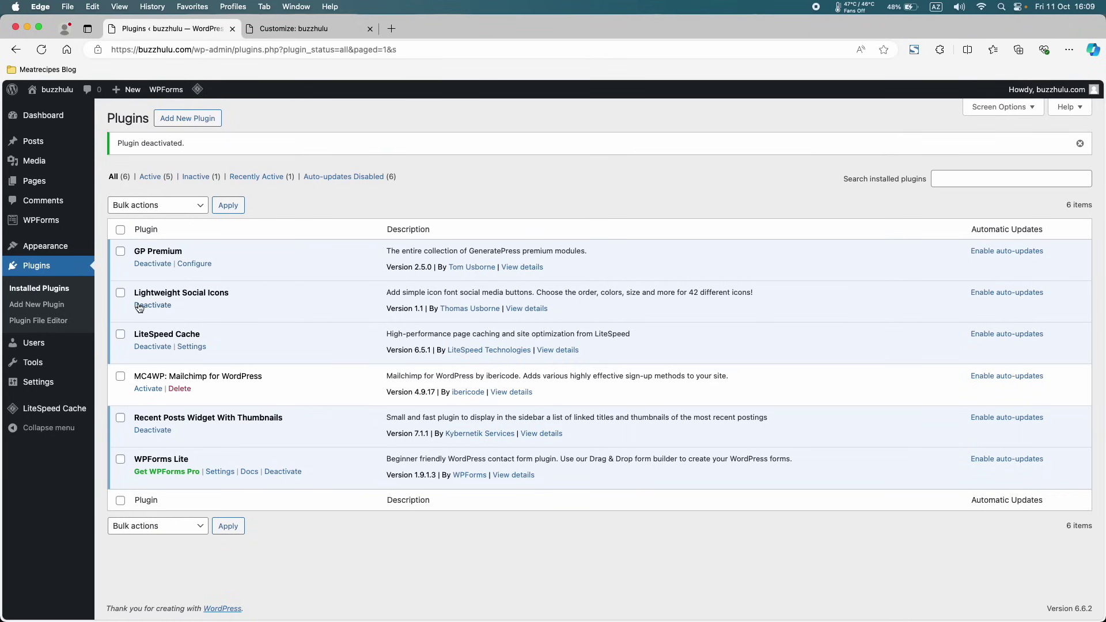
{"action": "double_click", "coordinate": [150, 293]}
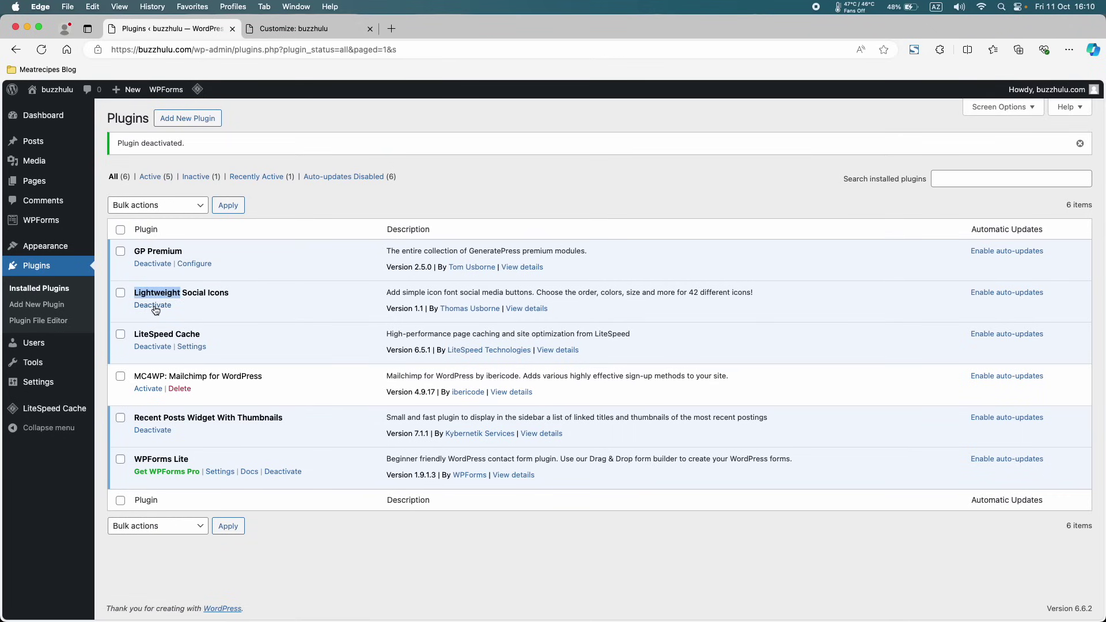
{"action": "left_click", "coordinate": [154, 309]}
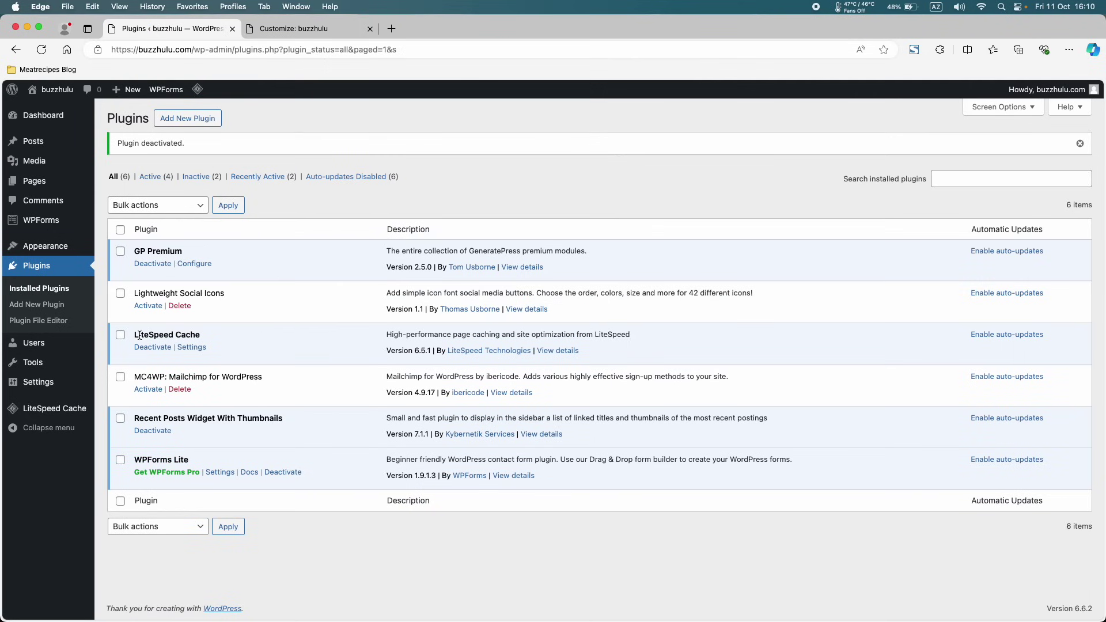
{"action": "double_click", "coordinate": [166, 420]}
{"action": "left_click", "coordinate": [153, 433]}
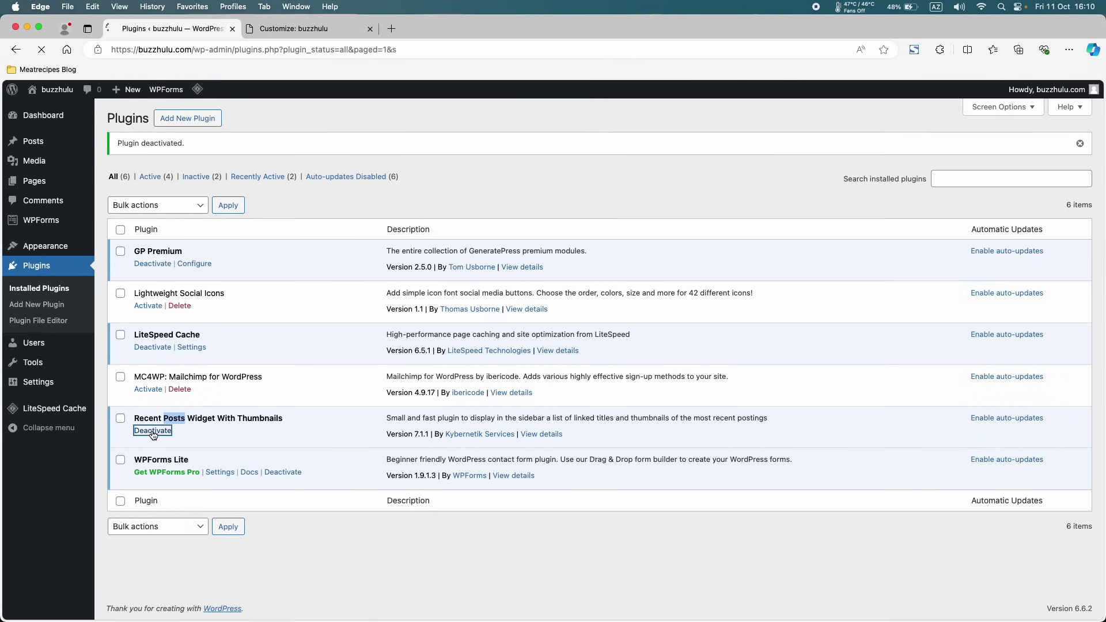
- Bulk delete the Lightweight Social Icons, MC4WP, and Recent Posts Widget With Thumbnails plugins together with their data
{"action": "left_click", "coordinate": [119, 379]}
{"action": "left_click", "coordinate": [119, 294]}
{"action": "left_click", "coordinate": [140, 213]}
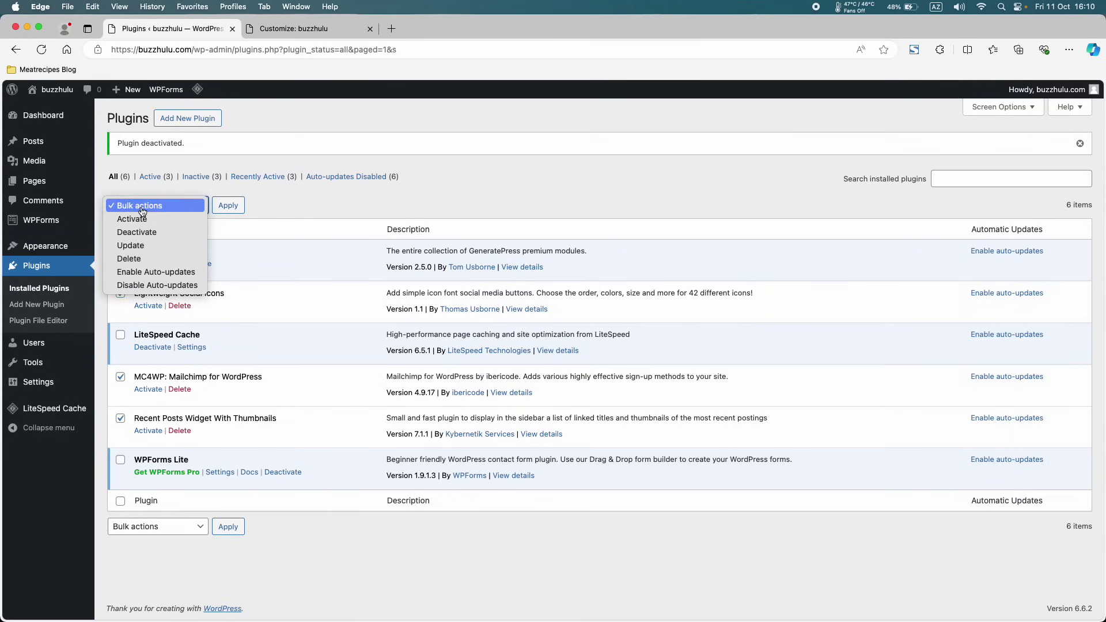
{"action": "left_click", "coordinate": [141, 259]}
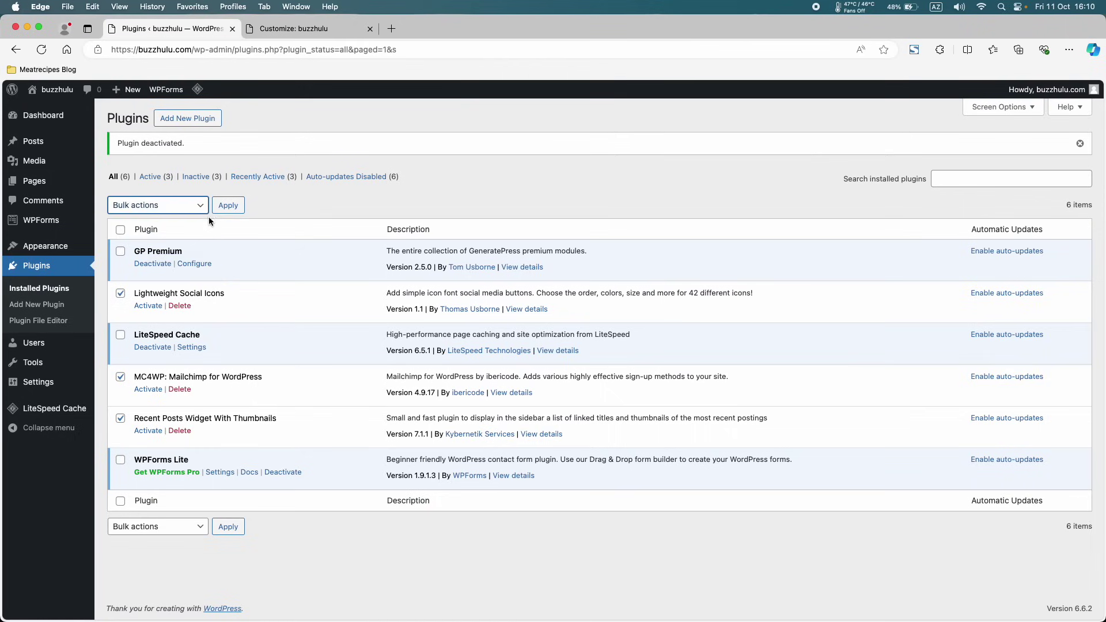
{"action": "left_click", "coordinate": [228, 206]}
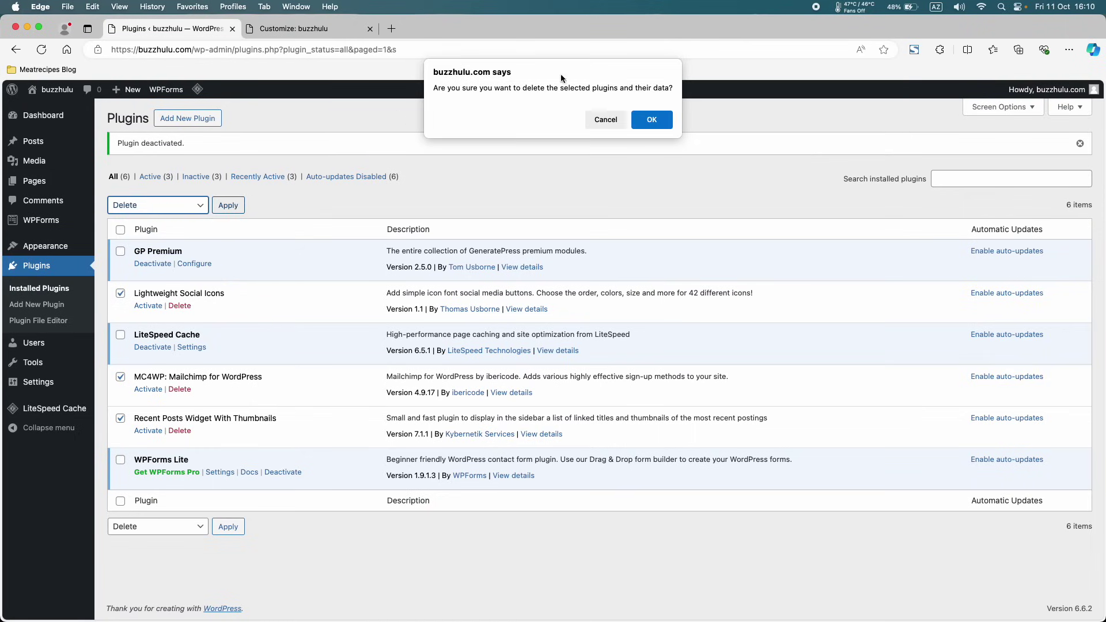
{"action": "left_click", "coordinate": [649, 126]}
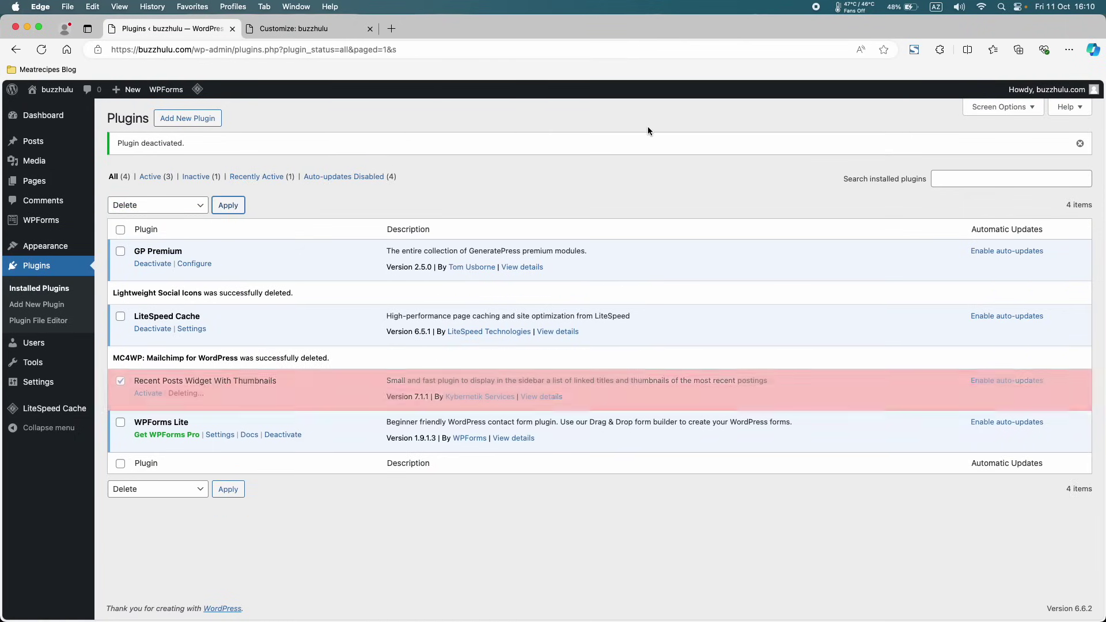
- Search the plugin directory for "elementor" and install Elementor Website Builder
{"action": "left_click", "coordinate": [185, 127]}
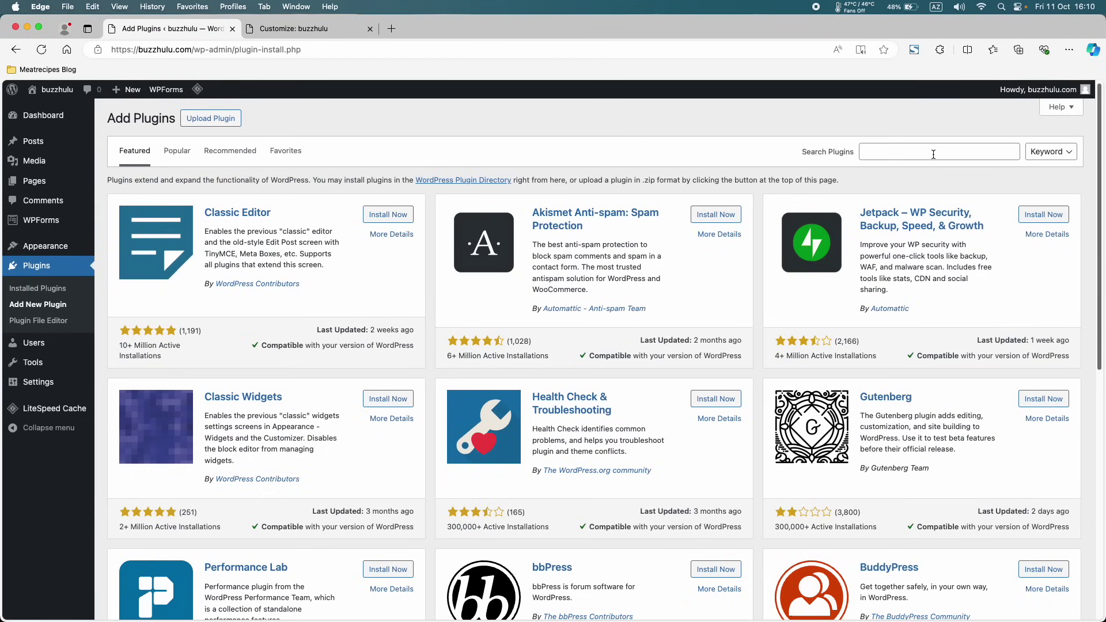
{"action": "left_click", "coordinate": [934, 155]}
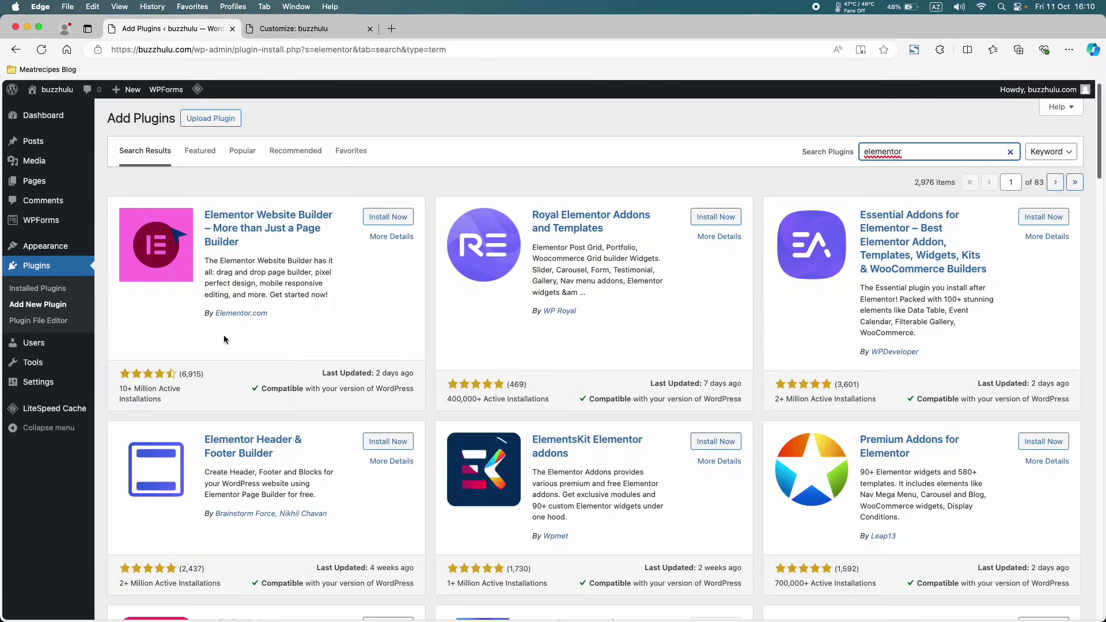
{"action": "left_click", "coordinate": [372, 223]}
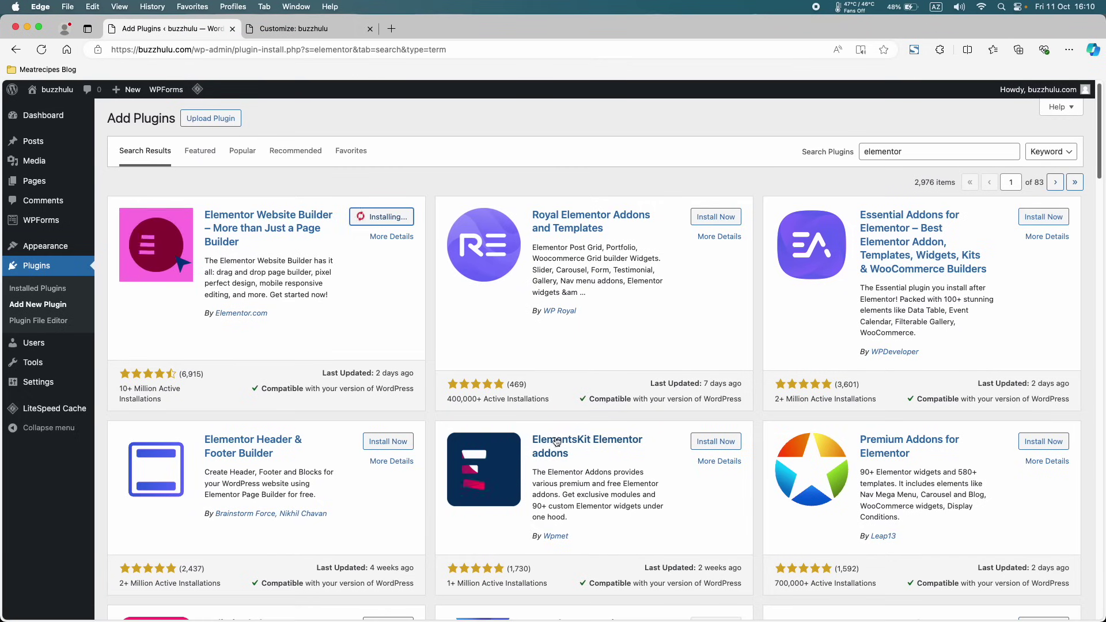
{"action": "scroll", "coordinate": [383, 346], "scroll_direction": "down", "scroll_amount": 4}
{"action": "scroll", "coordinate": [383, 346], "scroll_direction": "up", "scroll_amount": 4}
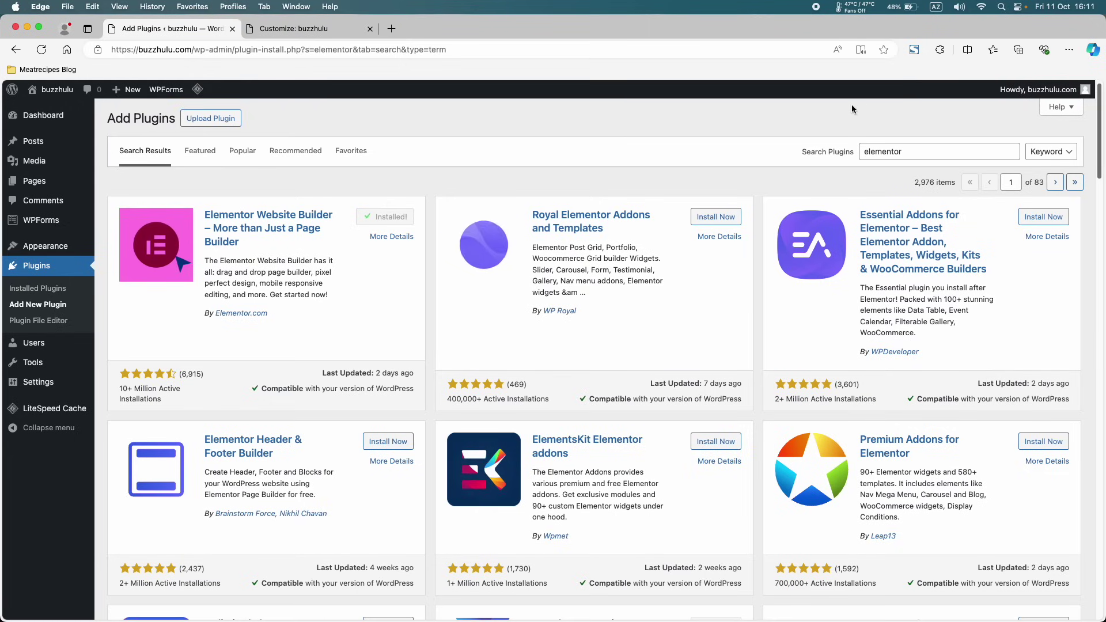
- Search the plugin directory for "elementskit" and install ElementsKit Elementor addons
{"action": "double_click", "coordinate": [878, 151]}
{"action": "type", "text": "elements"}
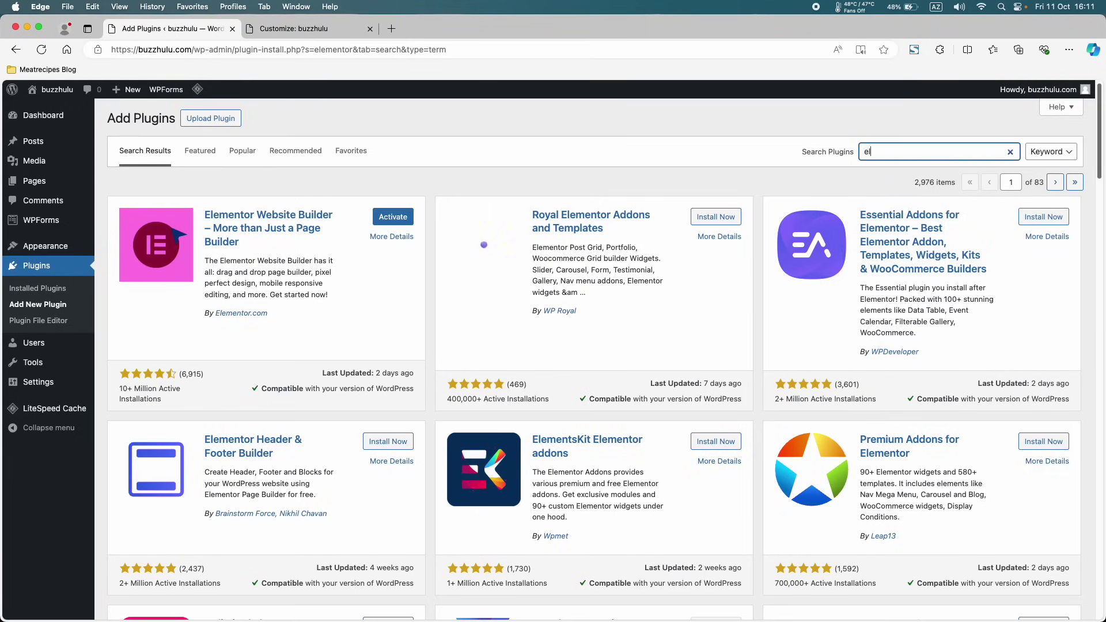
{"action": "type", "text": "kit"}
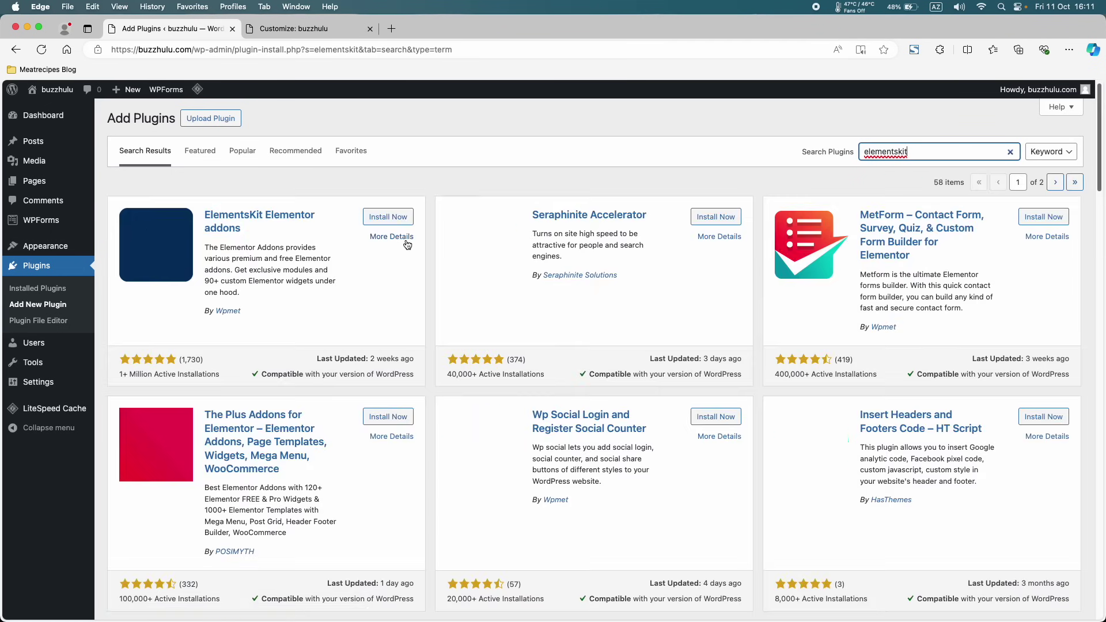
{"action": "left_click", "coordinate": [383, 221]}
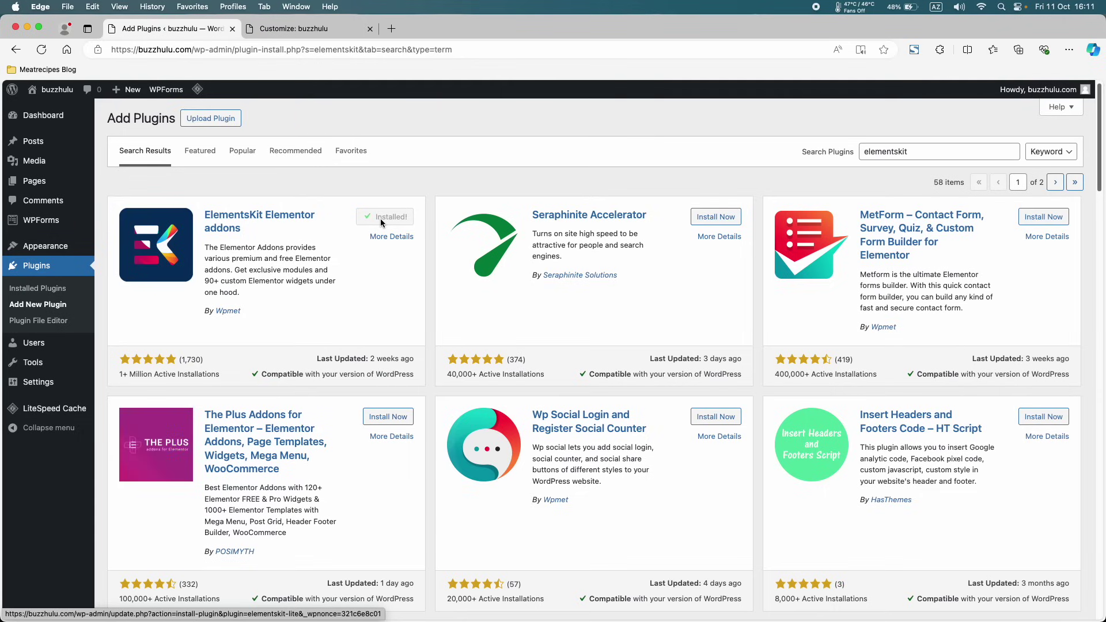
- Search the plugin directory for "content view" and install the Content Views – Post Grid & Filter plugin
{"action": "double_click", "coordinate": [889, 151]}
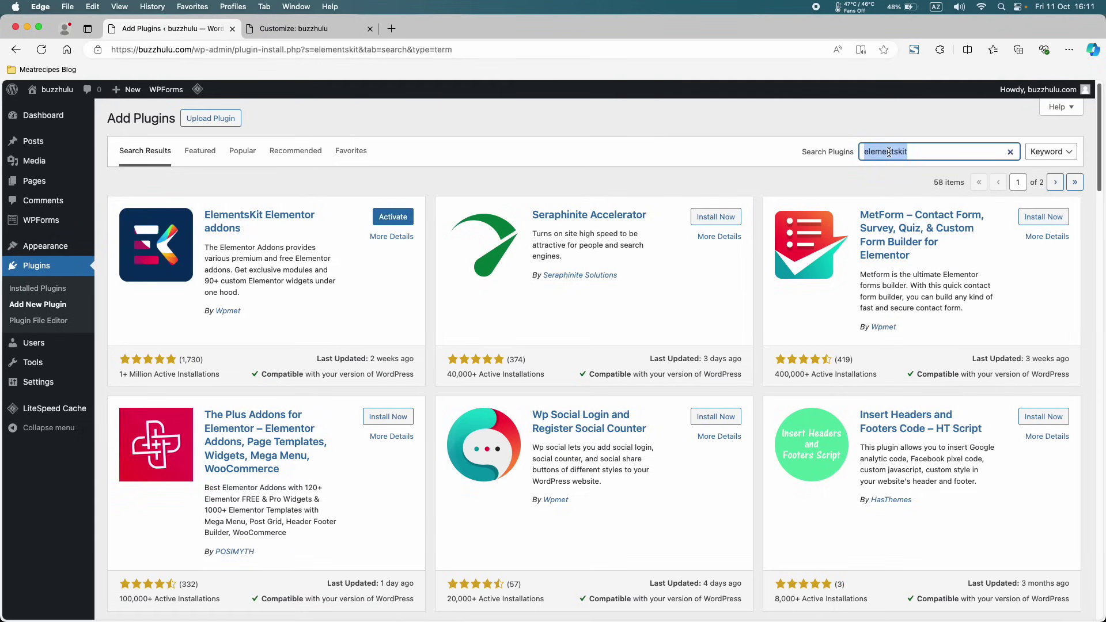
{"action": "type", "text": "content view"}
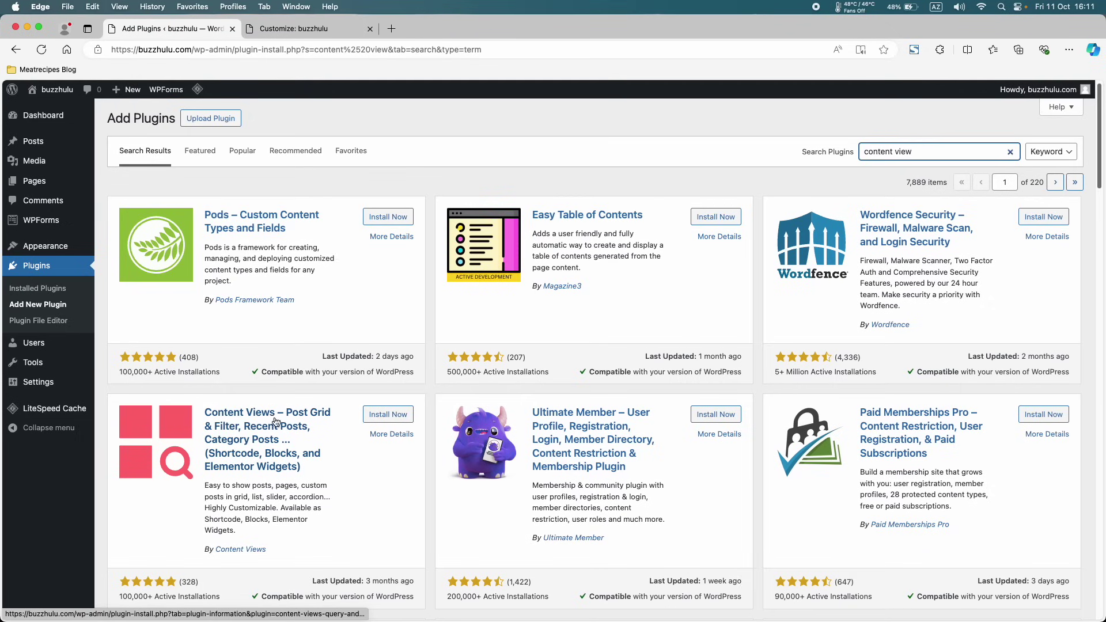
{"action": "left_click", "coordinate": [394, 415]}
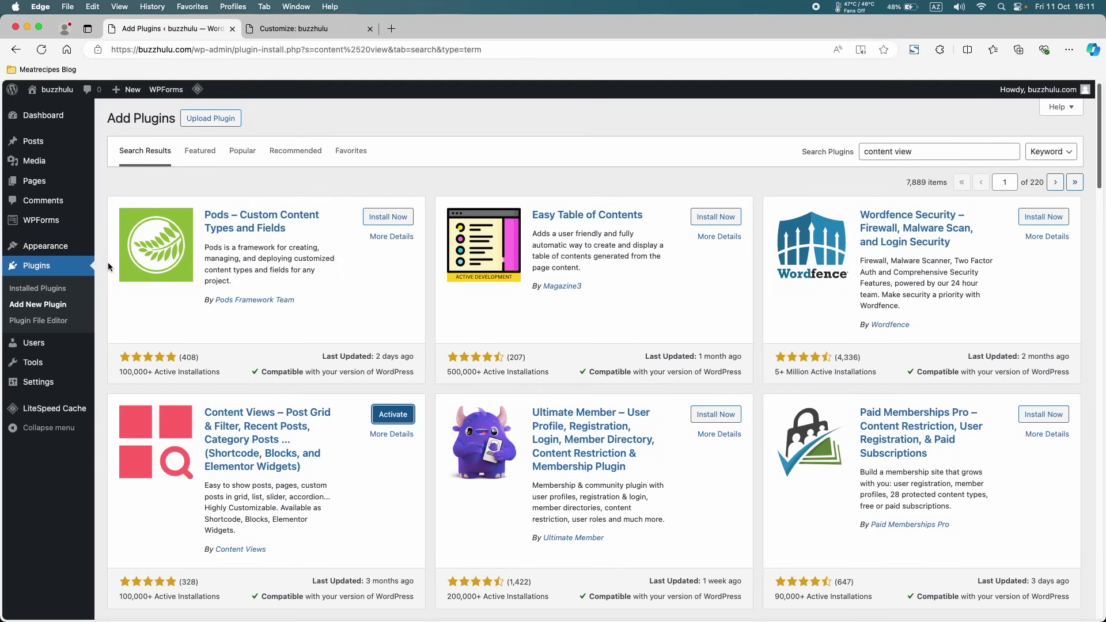
- Bulk activate the Content Views, Elementor, and ElementsKit Lite plugins from the installed plugins list
{"action": "left_click", "coordinate": [60, 291]}
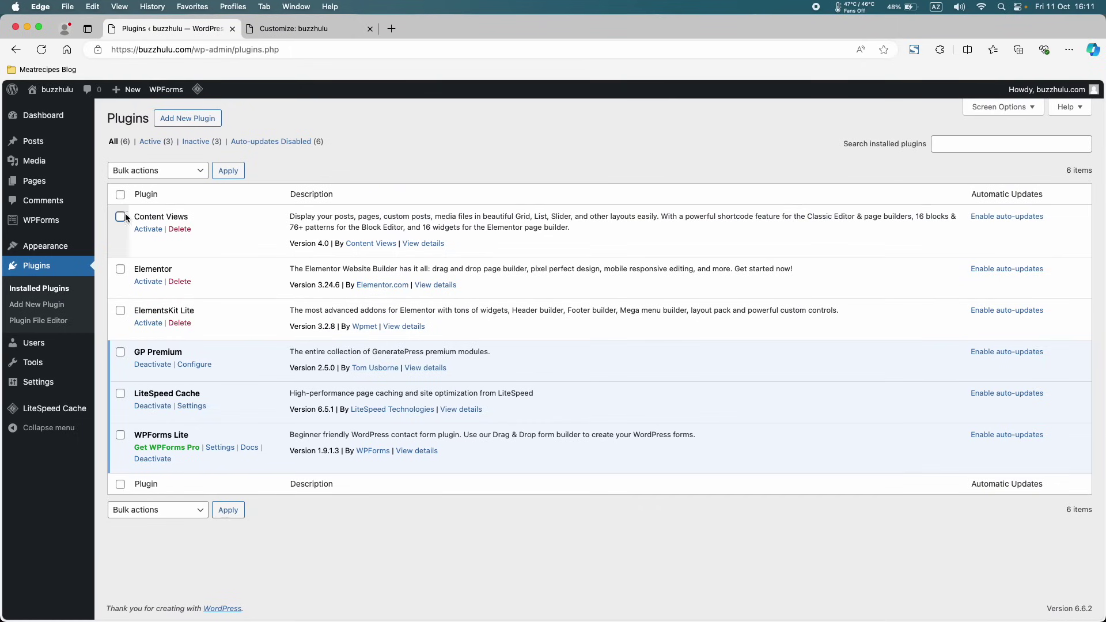
{"action": "left_click", "coordinate": [121, 217]}
{"action": "left_click", "coordinate": [121, 269]}
{"action": "left_click", "coordinate": [121, 311]}
{"action": "left_click", "coordinate": [159, 174]}
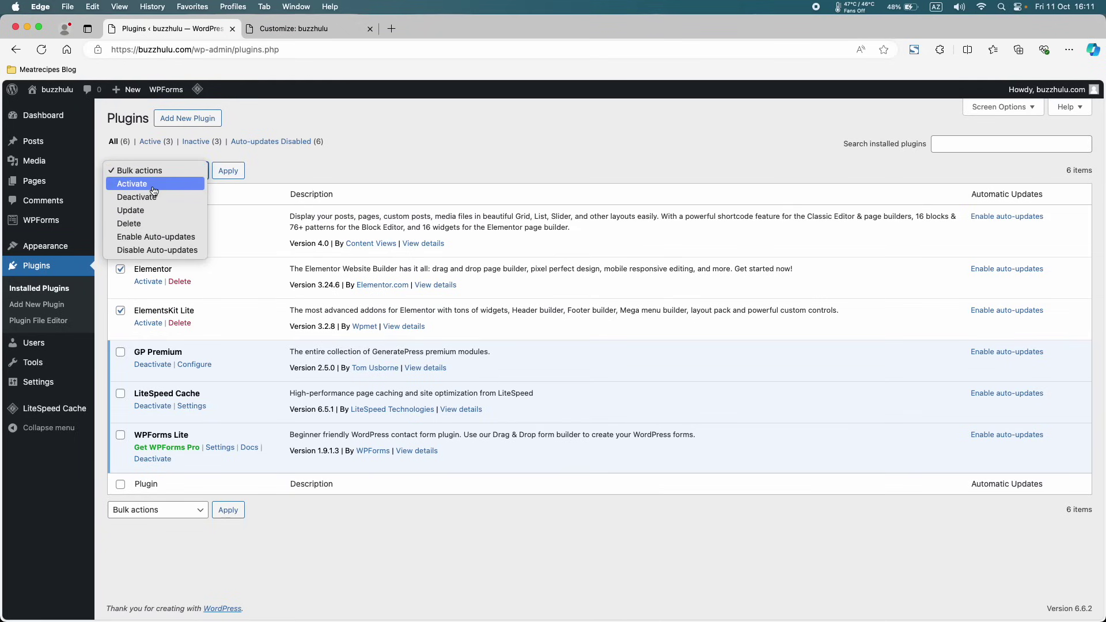
{"action": "left_click", "coordinate": [155, 185]}
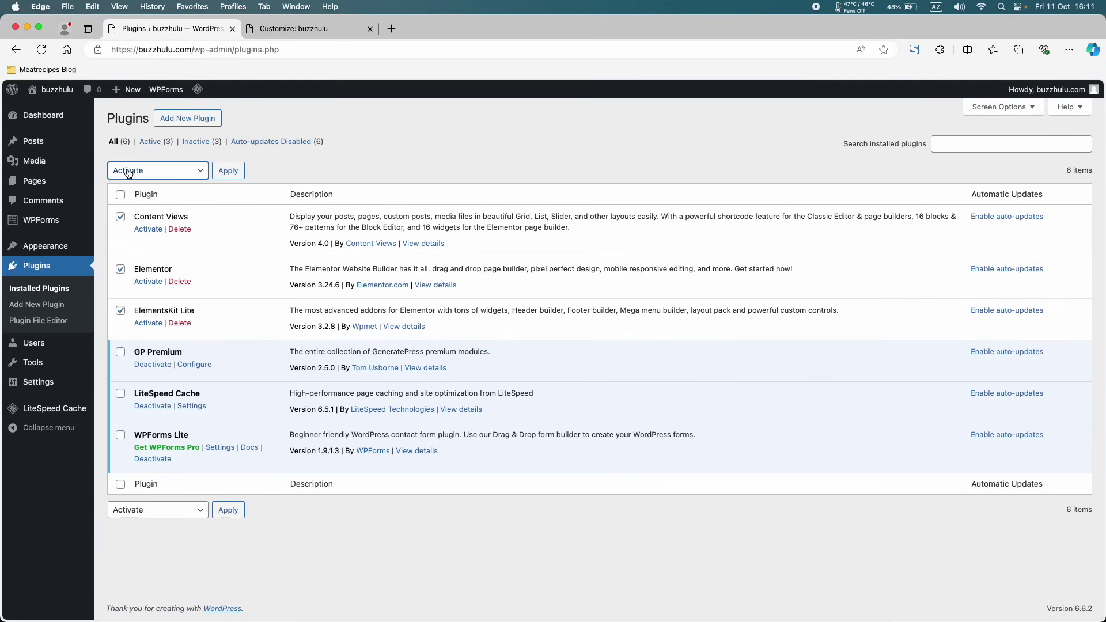
{"action": "left_click", "coordinate": [225, 171]}
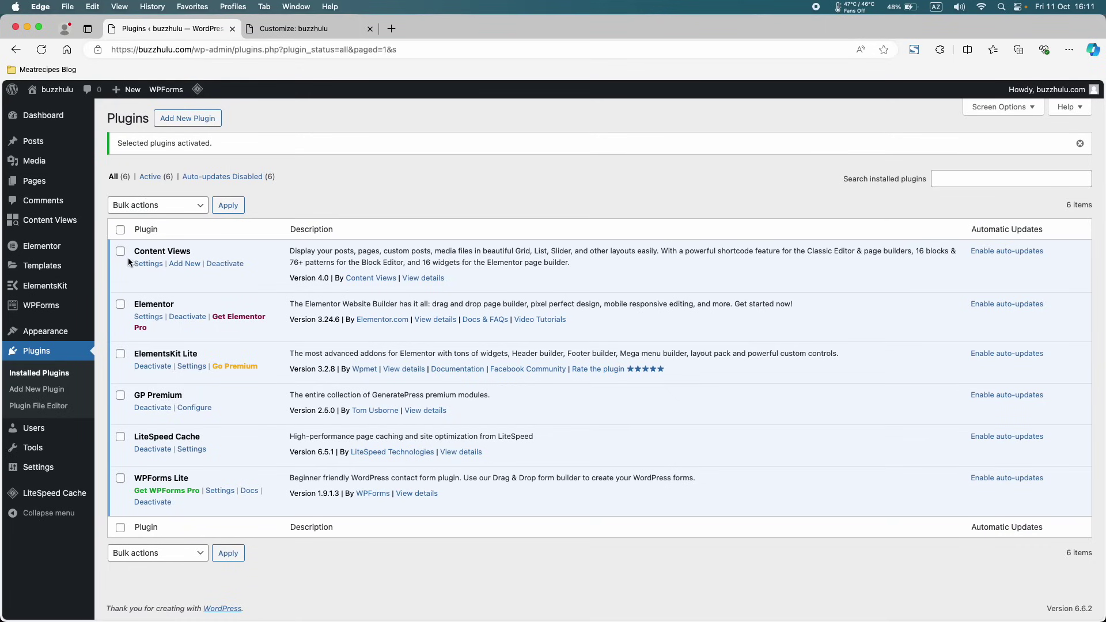
- Start the ElementsKit setup and choose the Advanced configuration, keeping its preselected modules and widgets
{"action": "left_click", "coordinate": [48, 287]}
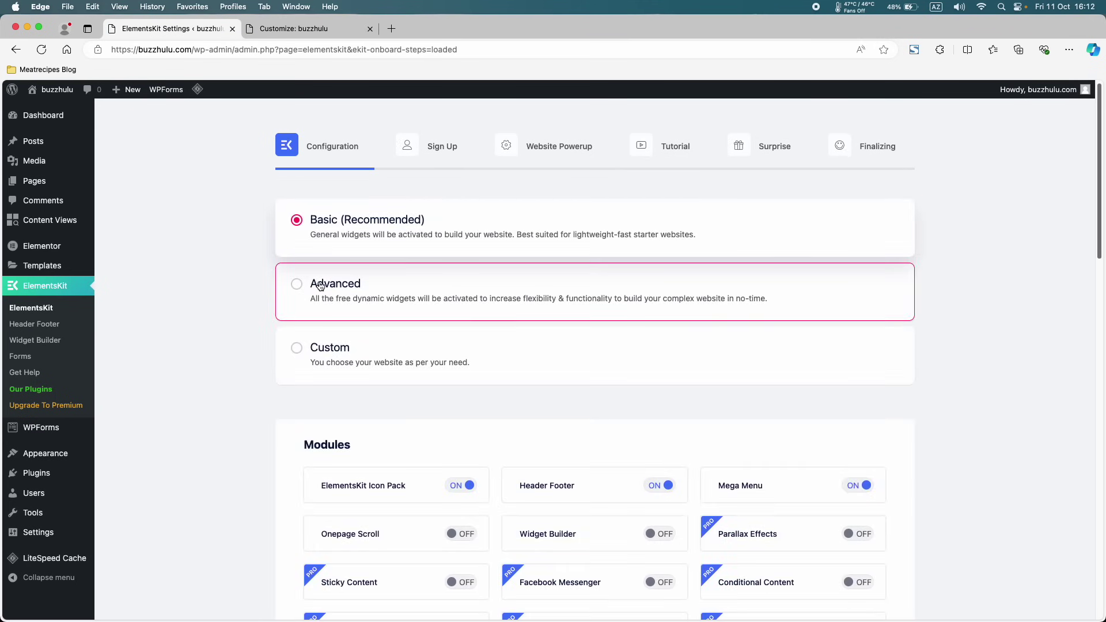
{"action": "left_click", "coordinate": [323, 285]}
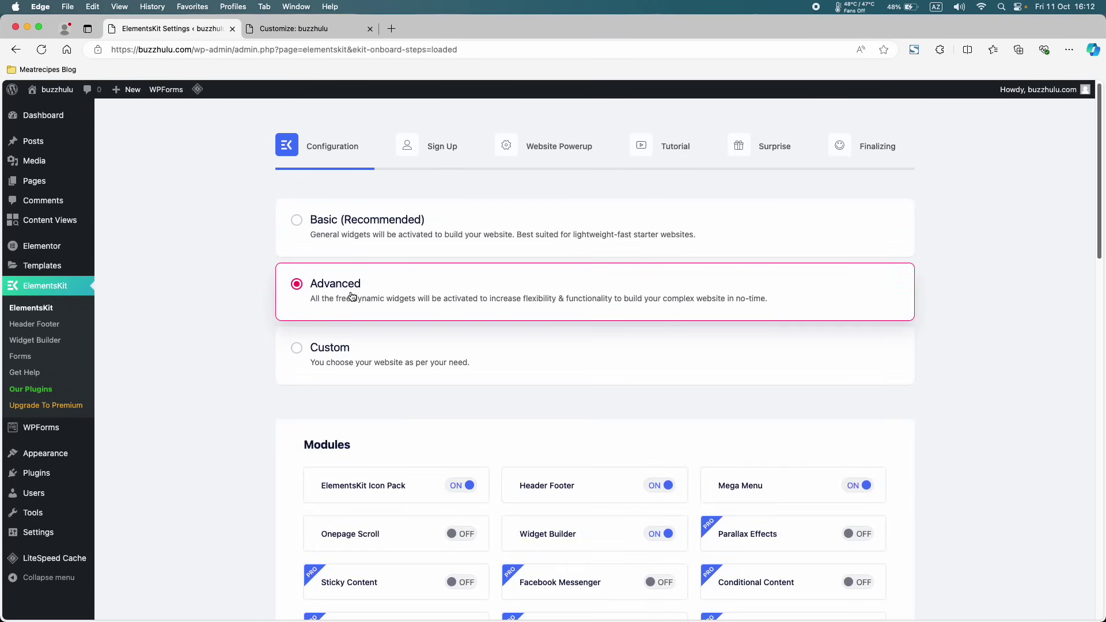
{"action": "scroll", "coordinate": [351, 295], "scroll_direction": "down", "scroll_amount": 20}
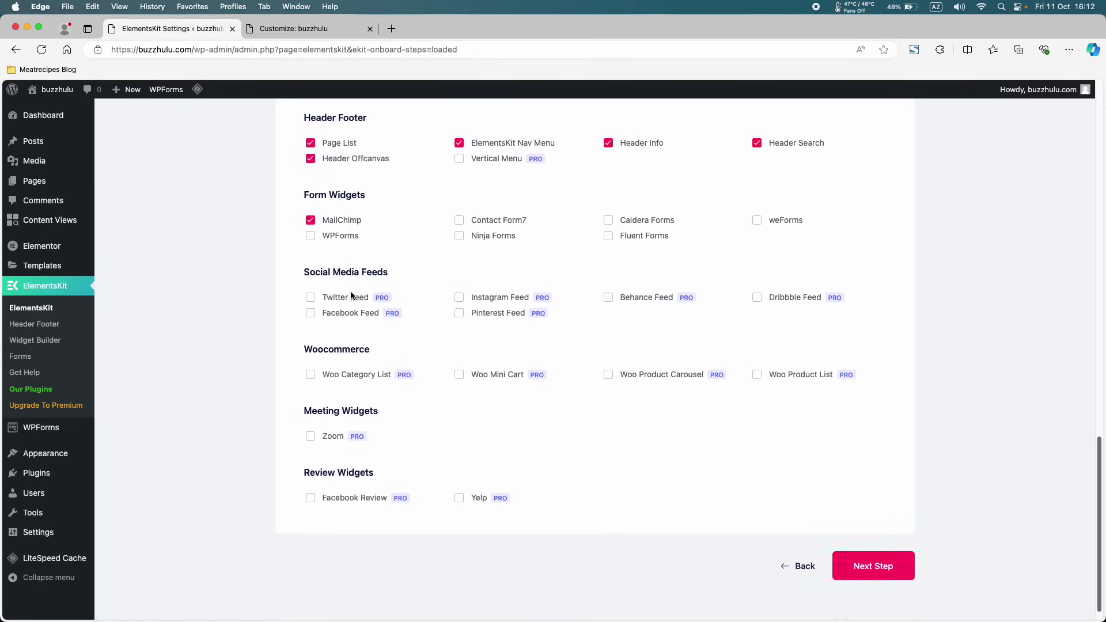
{"action": "left_click", "coordinate": [872, 562]}
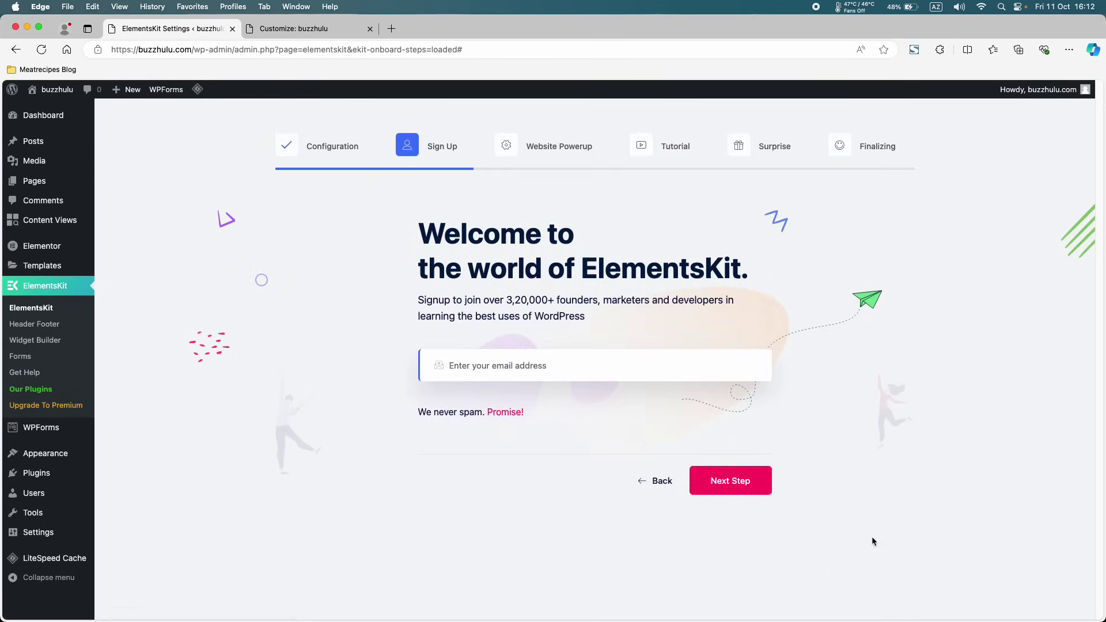
- Finish the ElementsKit setup wizard without signing up or installing extra plugins, save the changes, and dismiss the premium version notice
{"action": "left_click", "coordinate": [716, 480]}
{"action": "scroll", "coordinate": [716, 481], "scroll_direction": "down", "scroll_amount": 3}
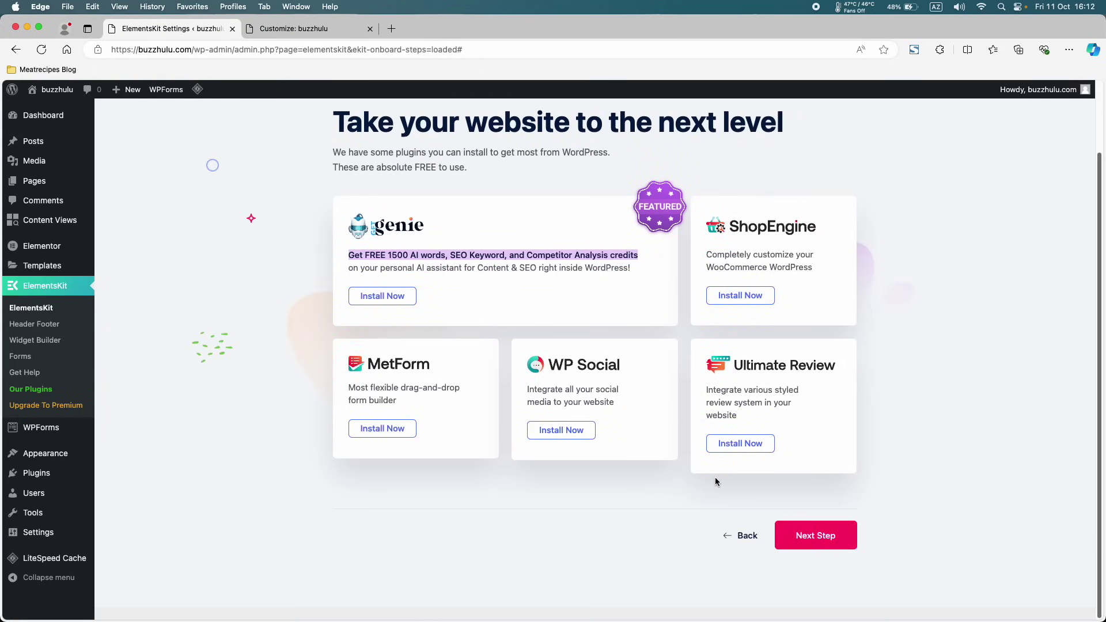
{"action": "left_click", "coordinate": [837, 547]}
{"action": "scroll", "coordinate": [838, 547], "scroll_direction": "down", "scroll_amount": 4}
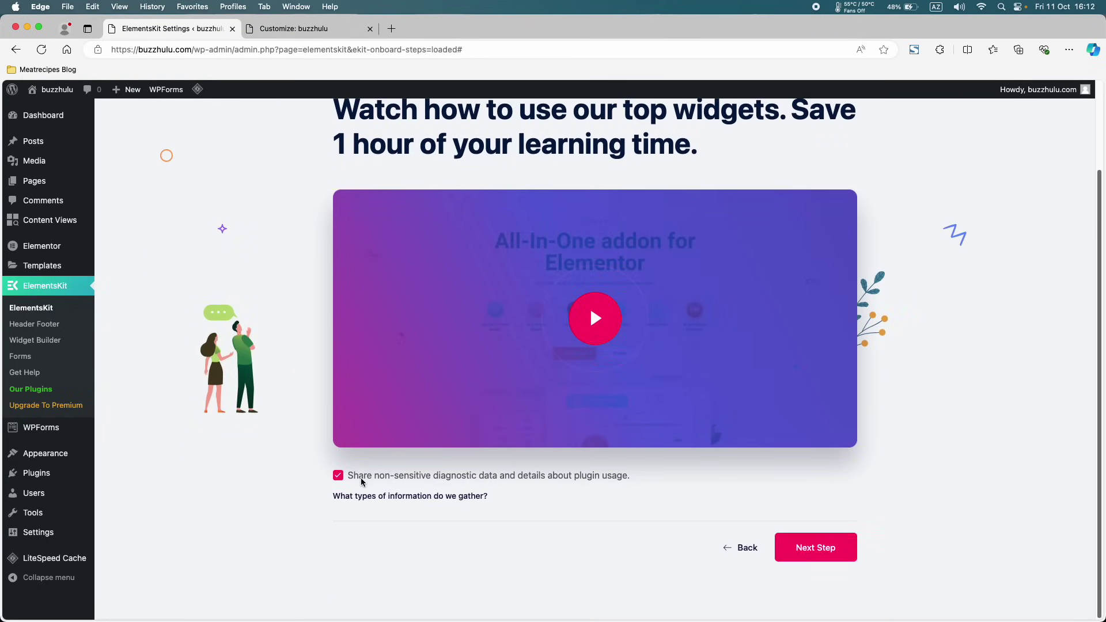
{"action": "left_click", "coordinate": [833, 544]}
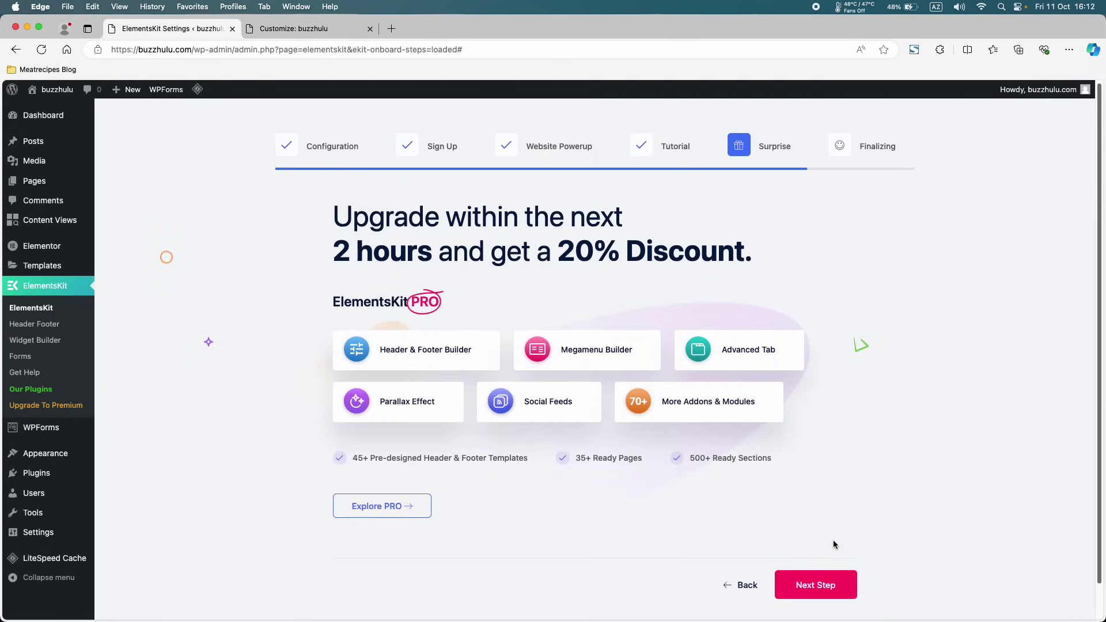
{"action": "left_click", "coordinate": [815, 583]}
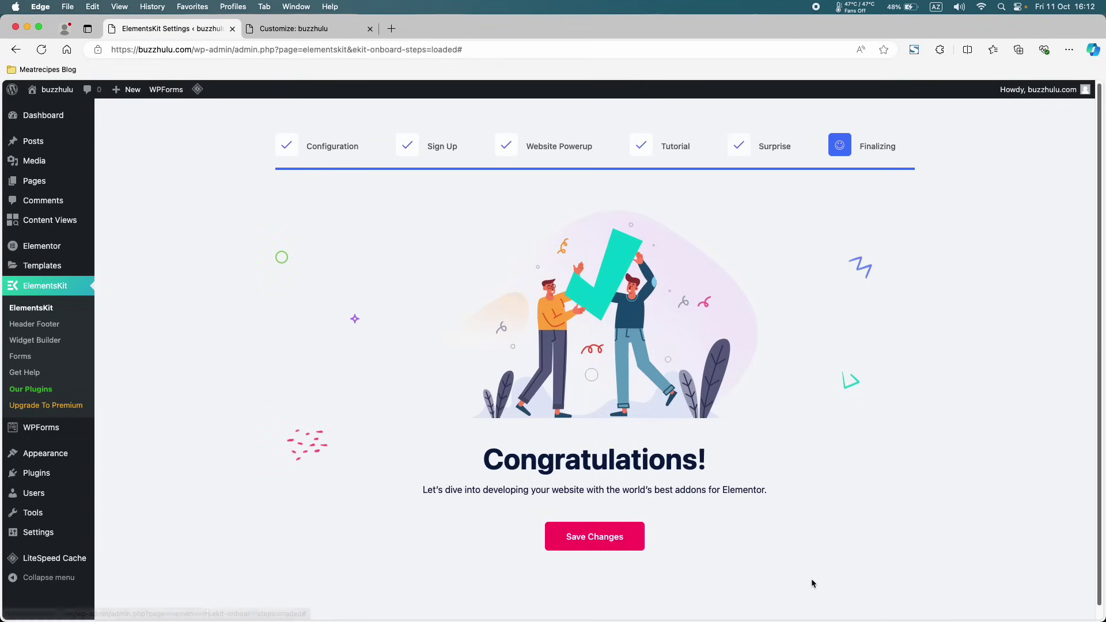
{"action": "left_click", "coordinate": [608, 540]}
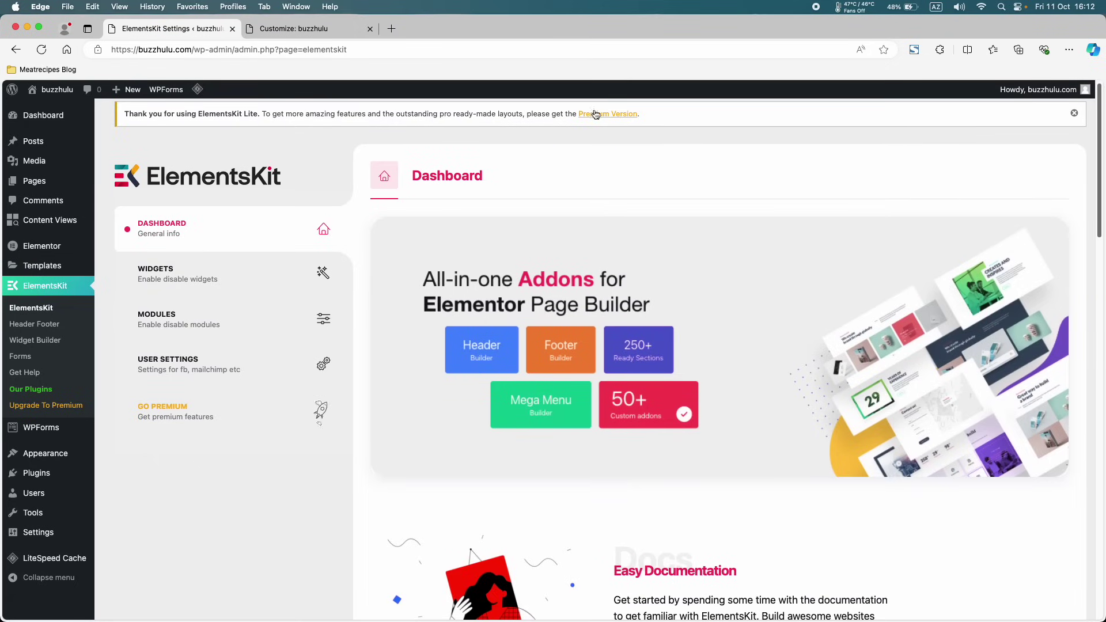
{"action": "left_click", "coordinate": [1075, 113]}
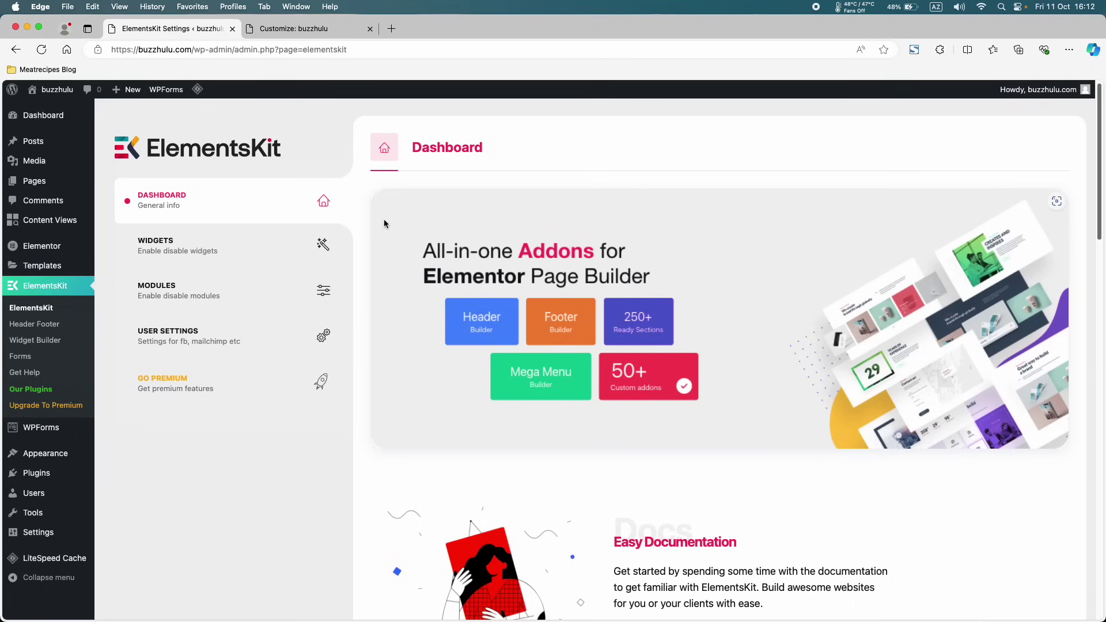
- Close the theme customizer and open the live site's Home page from its navigation menu
{"action": "mouse_move", "coordinate": [49, 184]}
{"action": "left_click", "coordinate": [277, 28]}
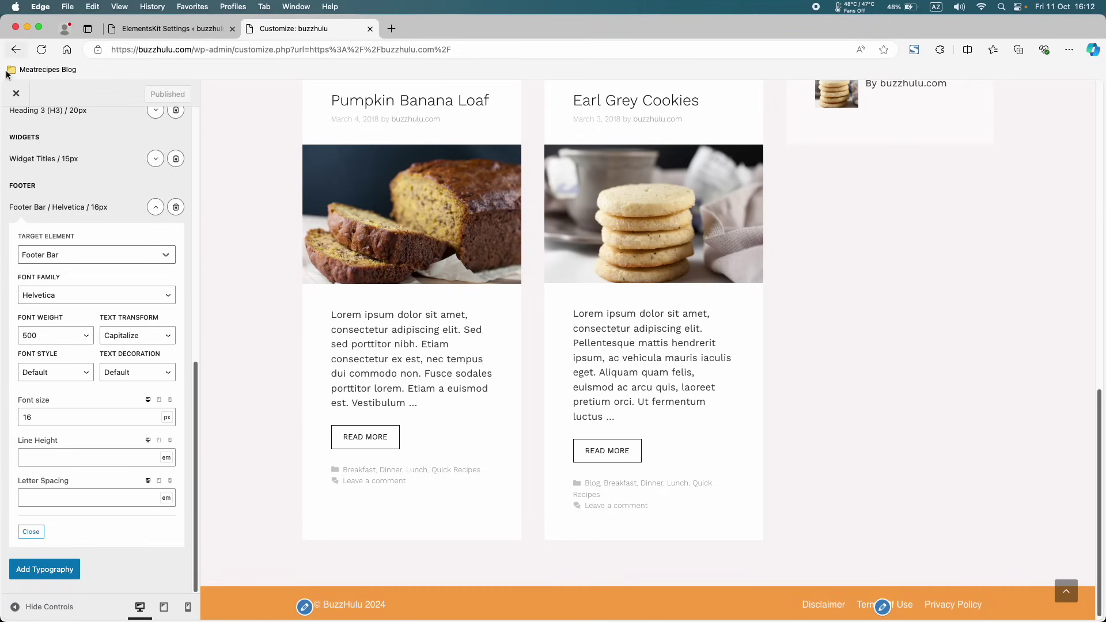
{"action": "left_click", "coordinate": [16, 94]}
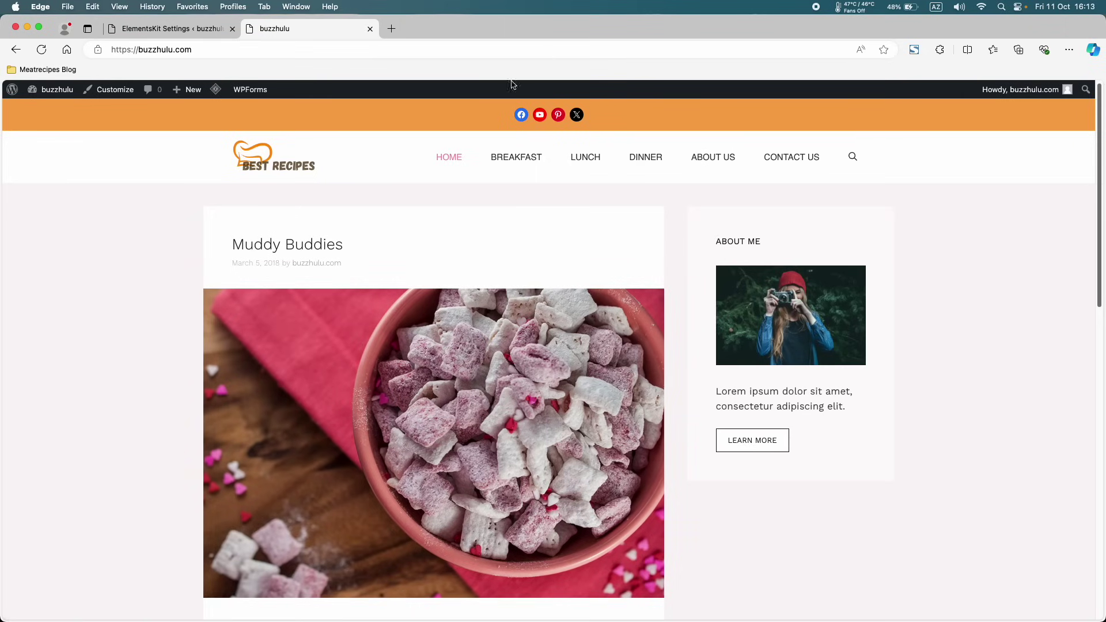
{"action": "left_click", "coordinate": [446, 159]}
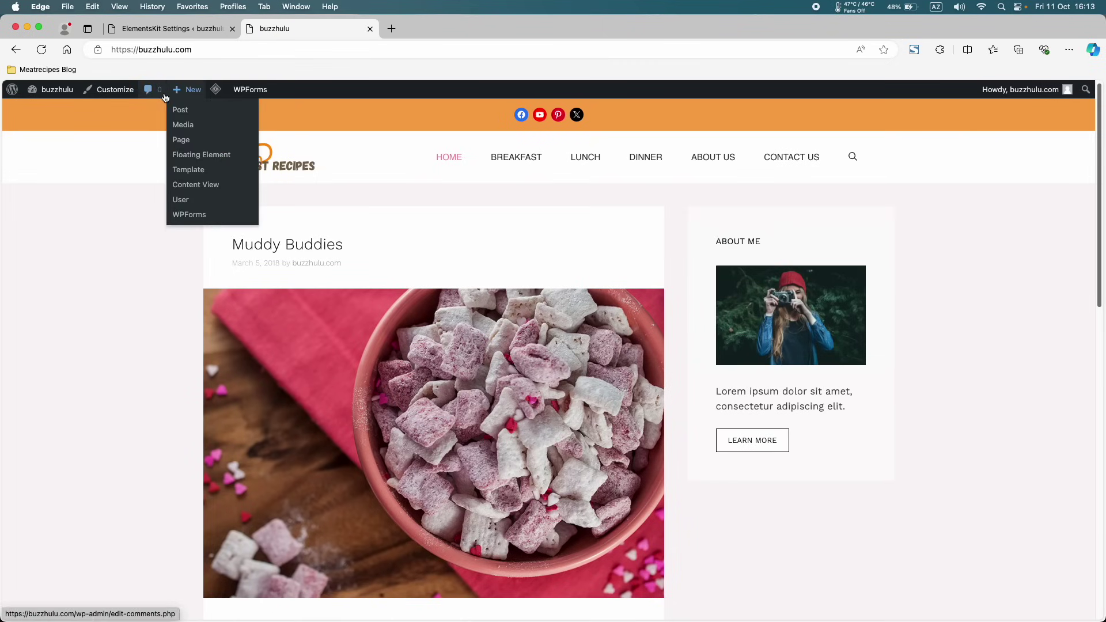
{"action": "mouse_move", "coordinate": [214, 96]}
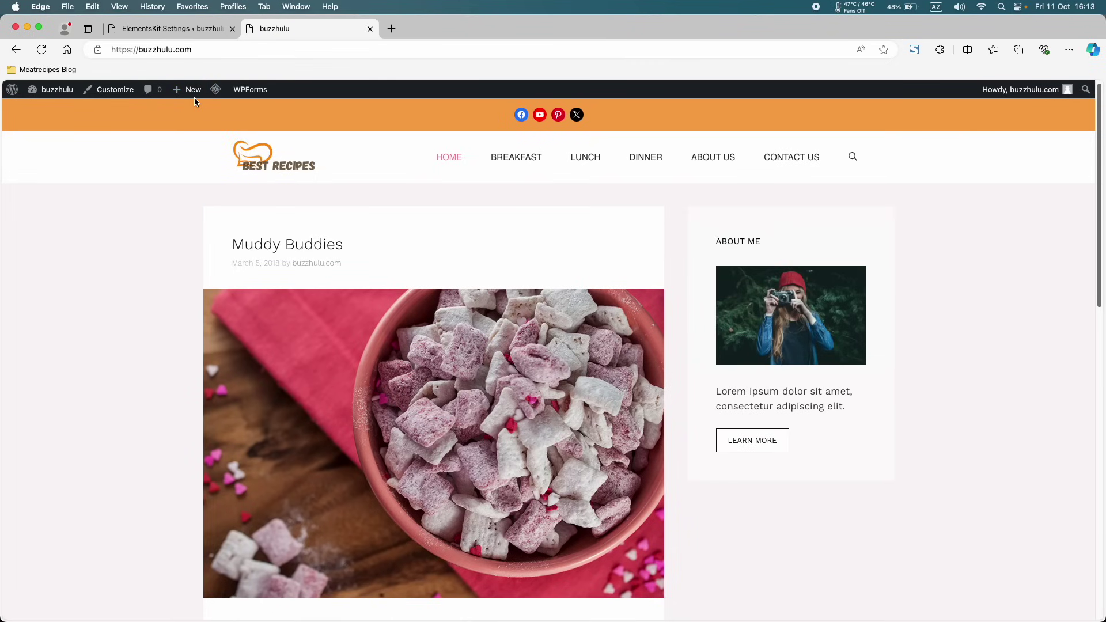
- Check the site's list of pages and the details of the Home custom link in the Primary Menu
{"action": "left_click", "coordinate": [184, 31]}
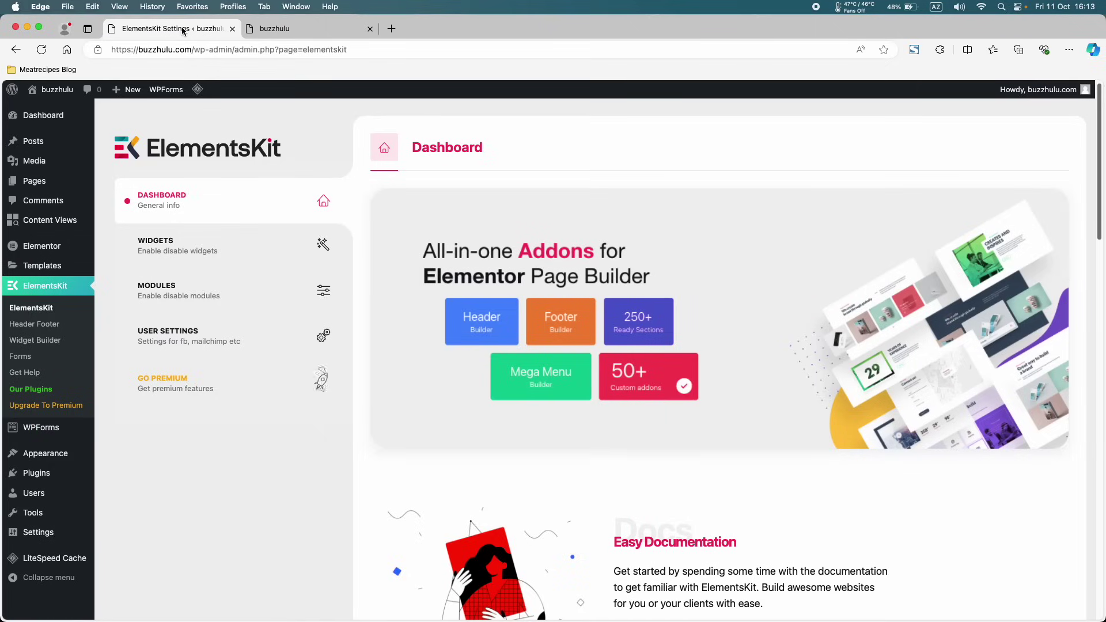
{"action": "left_click", "coordinate": [38, 182]}
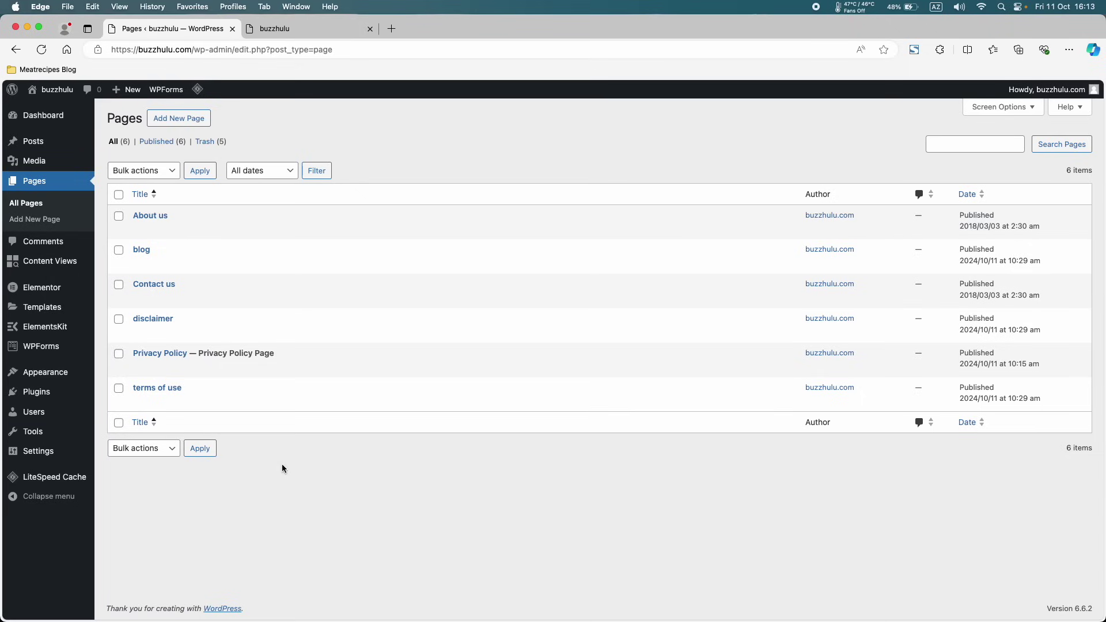
{"action": "mouse_move", "coordinate": [57, 376]}
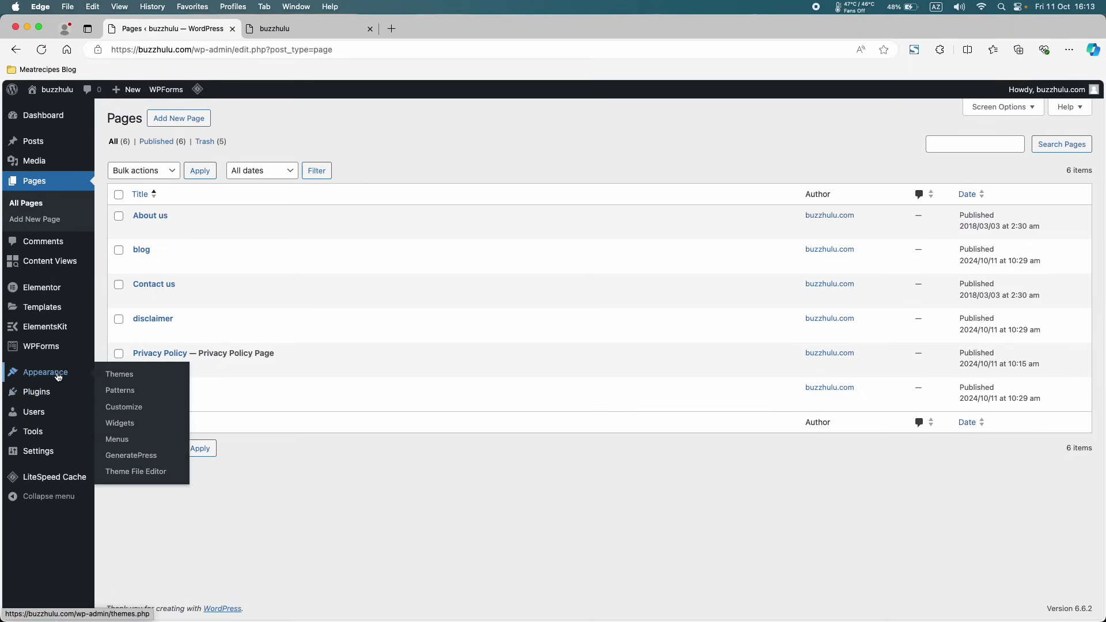
{"action": "left_click", "coordinate": [126, 443]}
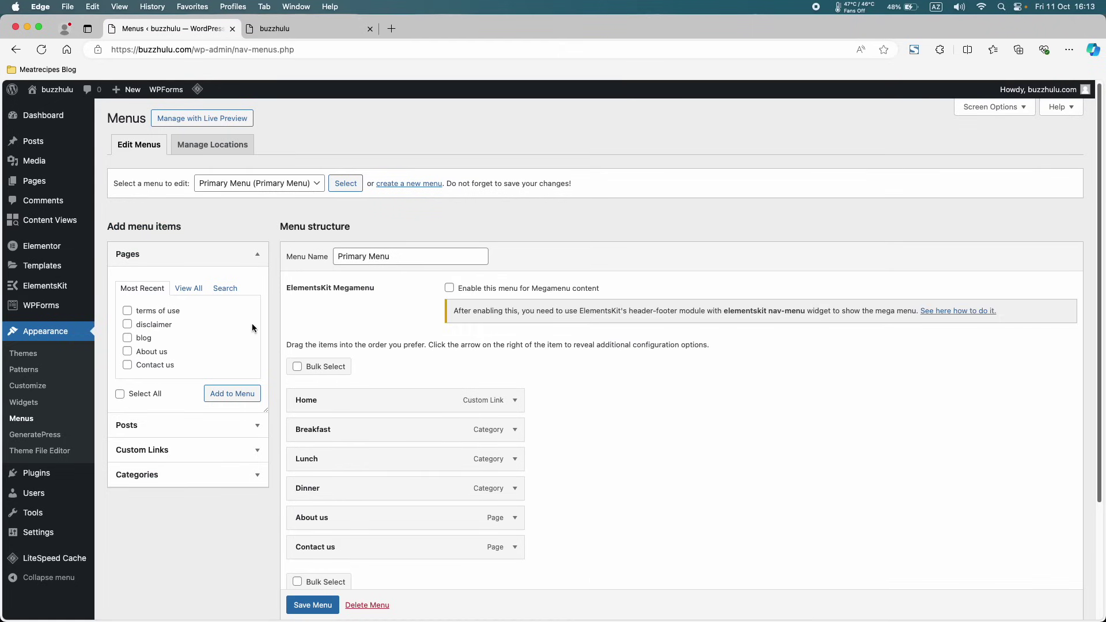
{"action": "scroll", "coordinate": [315, 297], "scroll_direction": "down", "scroll_amount": 1}
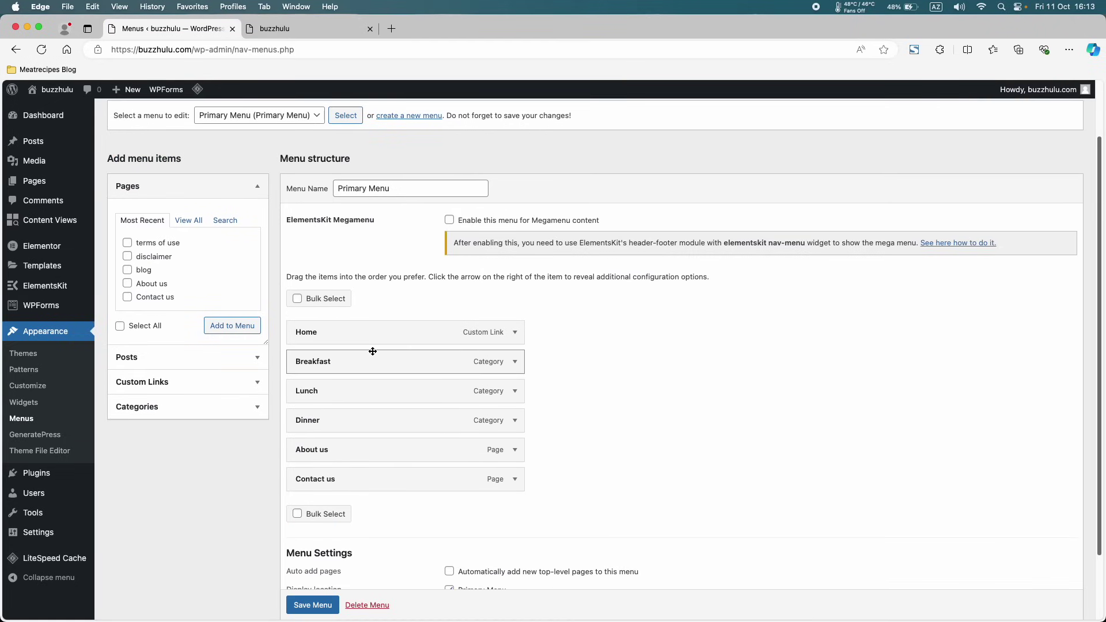
{"action": "scroll", "coordinate": [396, 318], "scroll_direction": "down", "scroll_amount": 1}
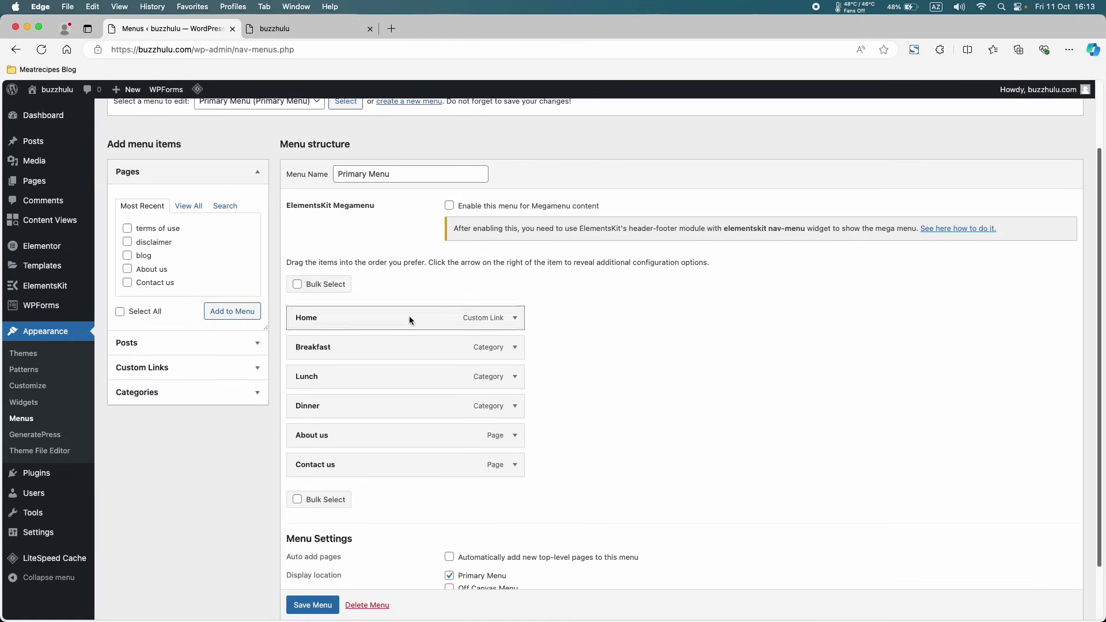
{"action": "left_click", "coordinate": [516, 318]}
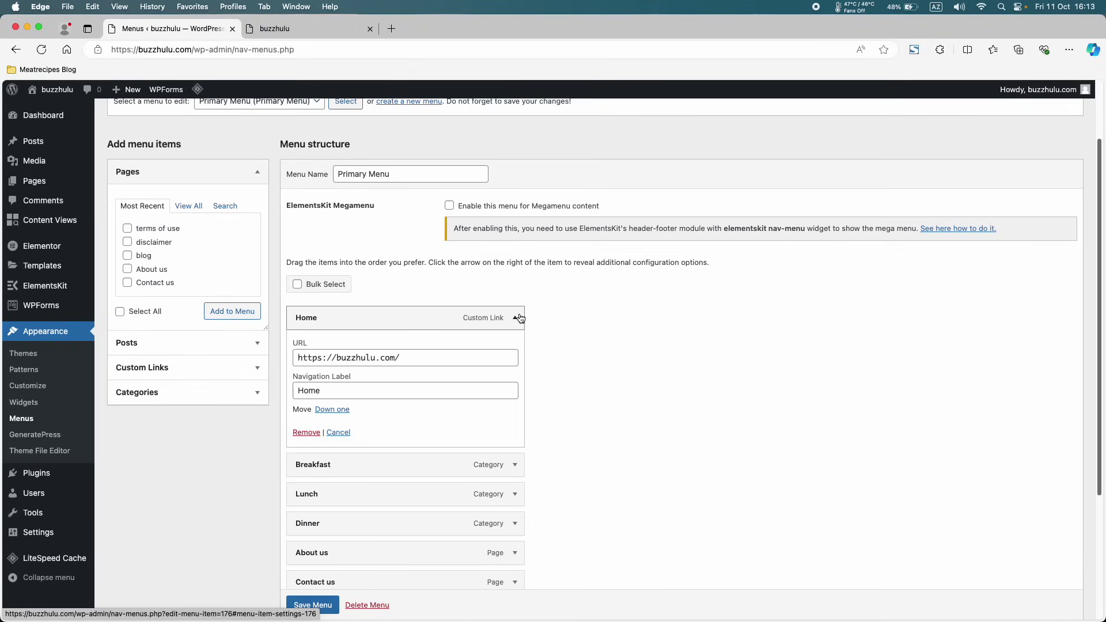
{"action": "left_click", "coordinate": [520, 318]}
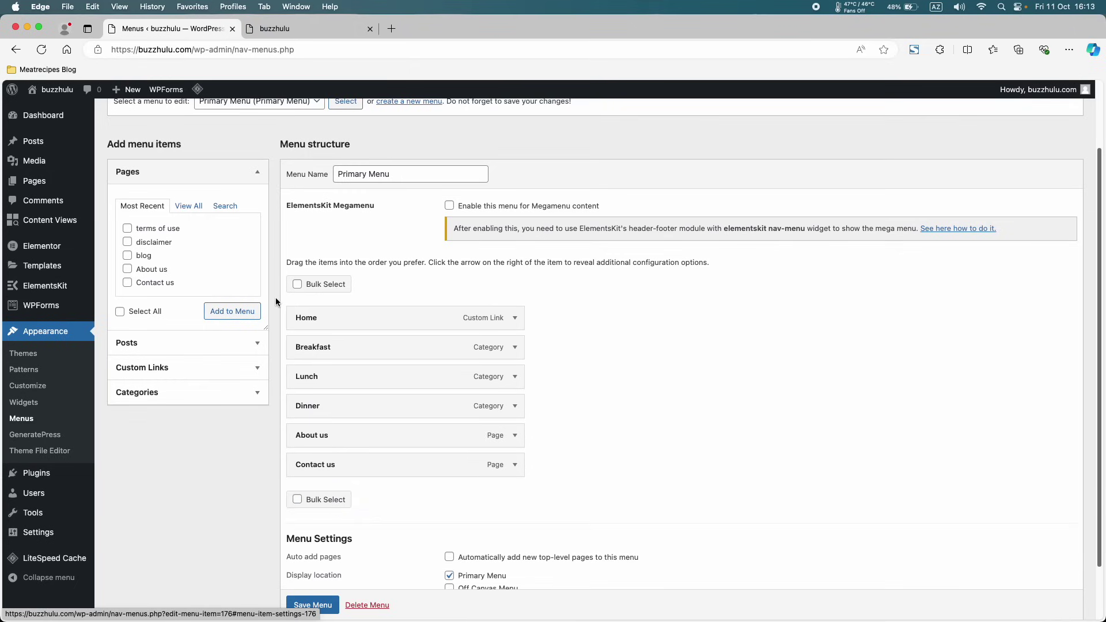
{"action": "scroll", "coordinate": [275, 297], "scroll_direction": "up", "scroll_amount": 3}
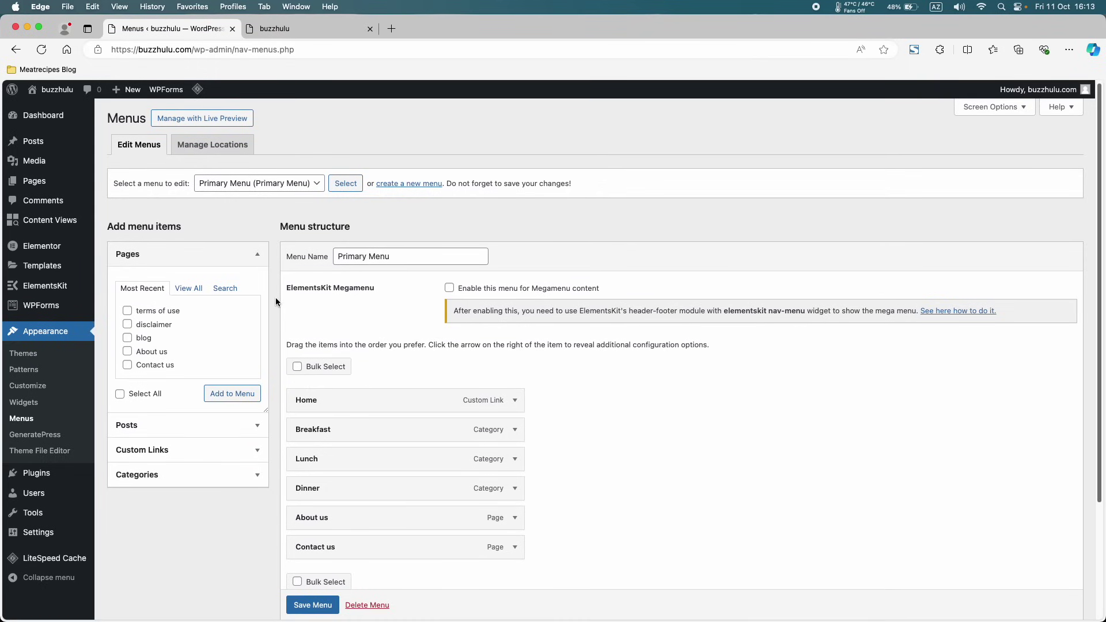
- Leave the menu editor without saving, publish a new page titled "home", and return to the list of pages
{"action": "left_click", "coordinate": [34, 186]}
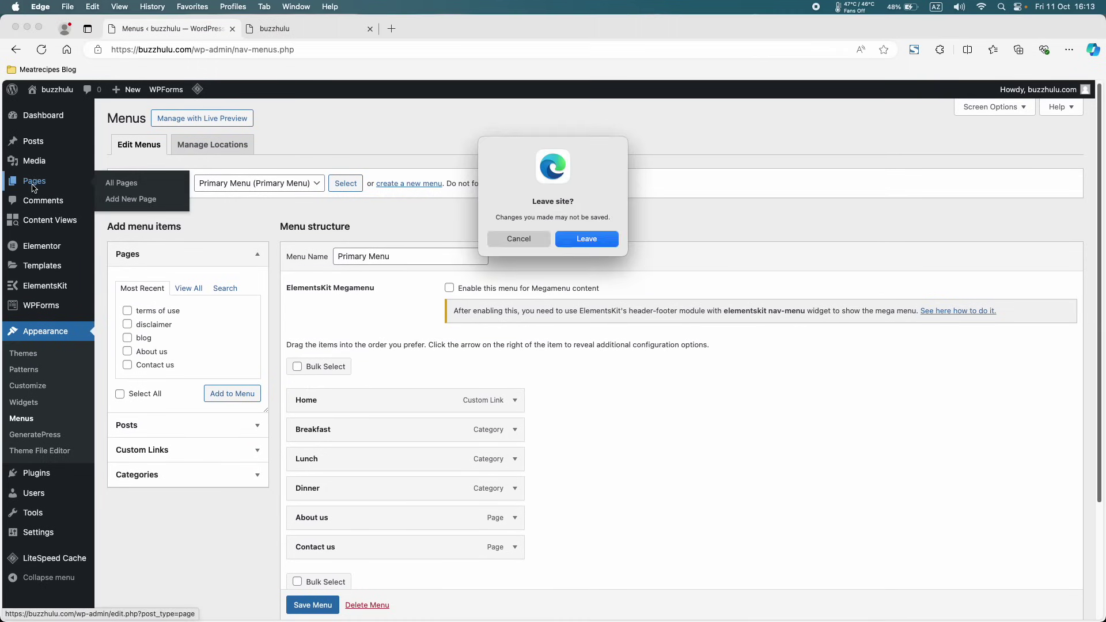
{"action": "left_click", "coordinate": [600, 240]}
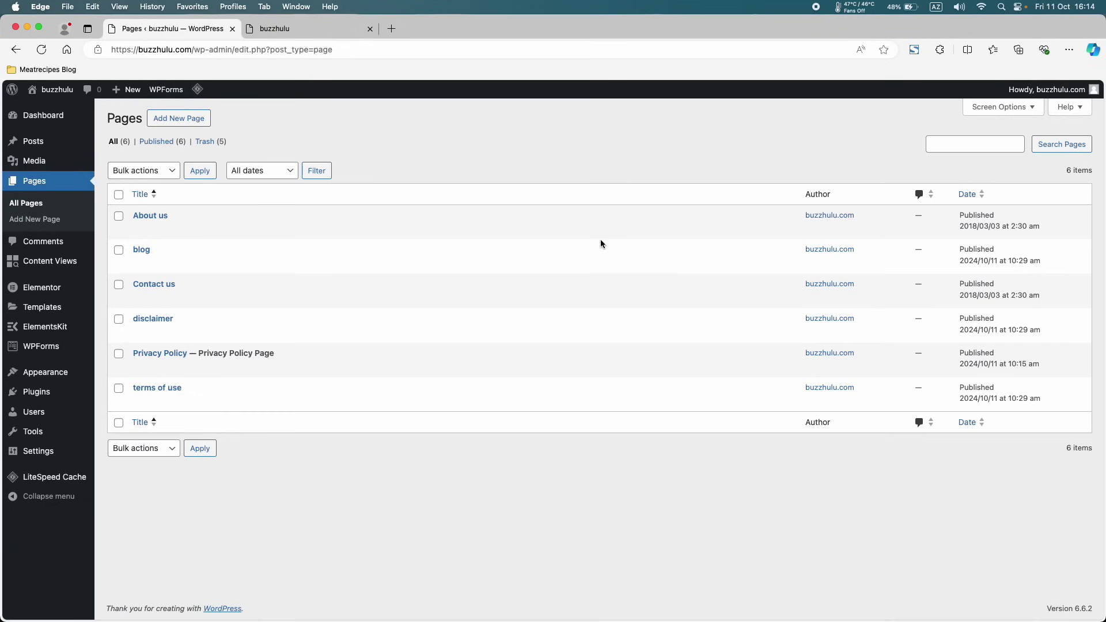
{"action": "left_click", "coordinate": [188, 119]}
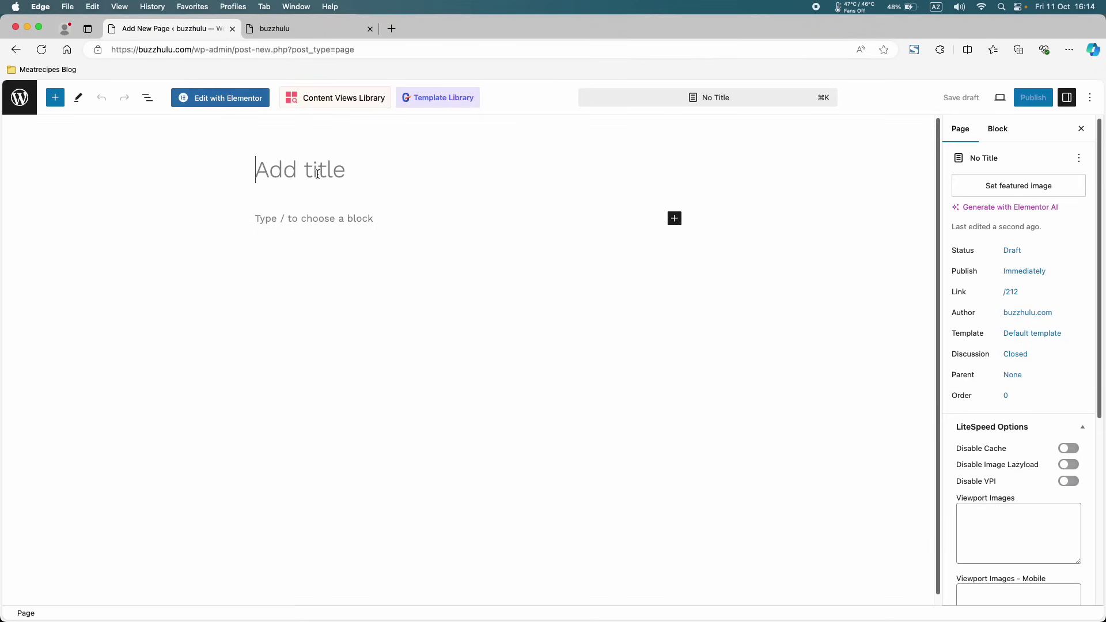
{"action": "type", "text": "hom"}
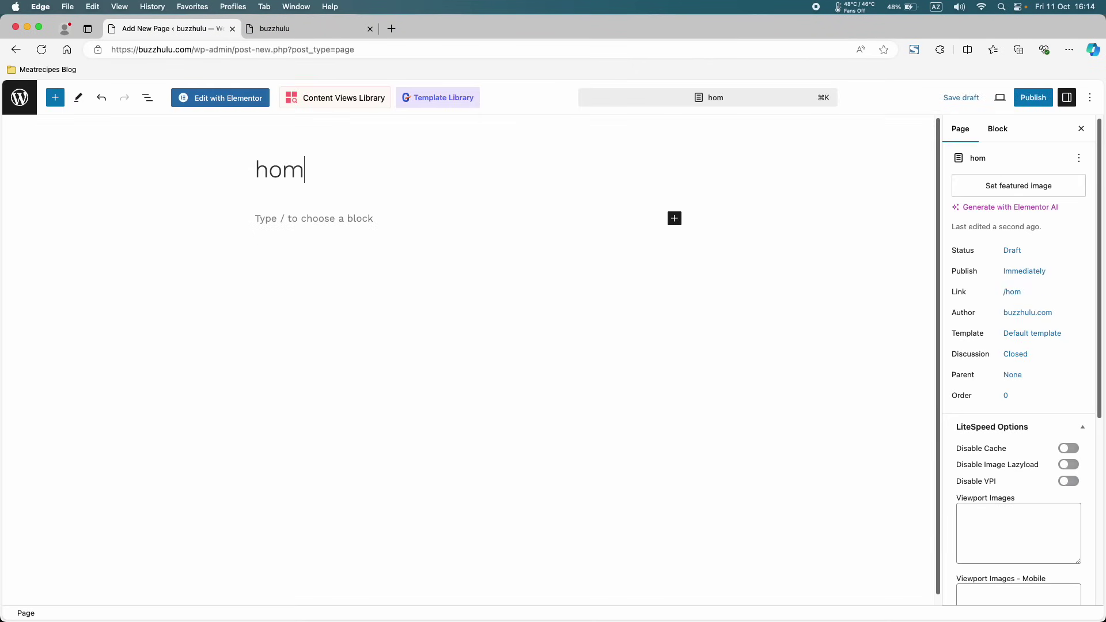
{"action": "type", "text": "e"}
{"action": "left_click", "coordinate": [1037, 105]}
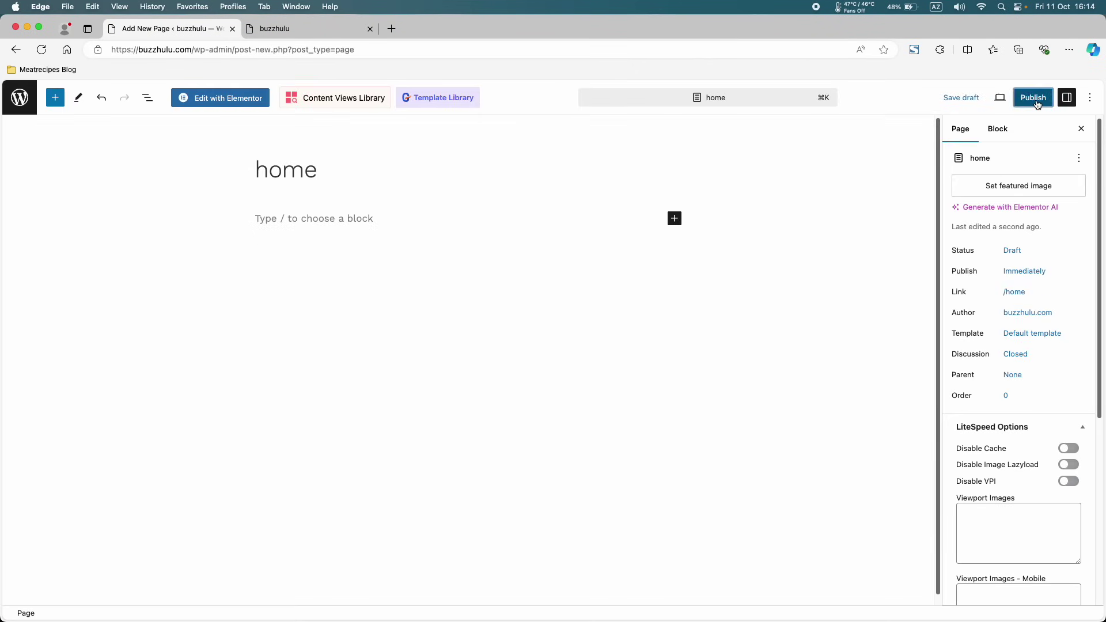
{"action": "left_click", "coordinate": [1002, 102]}
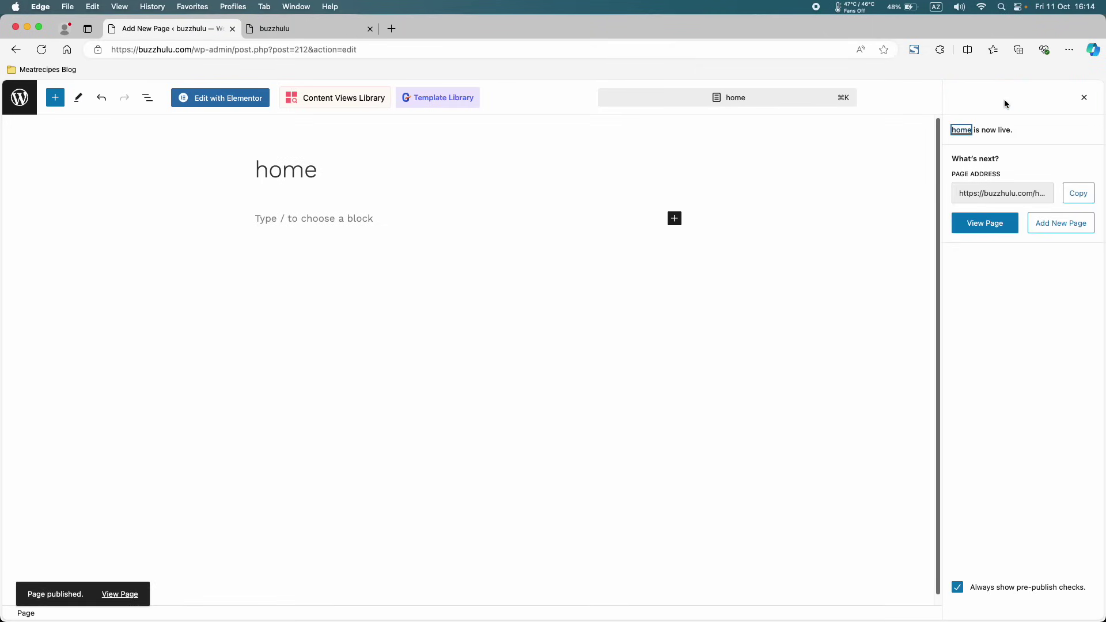
{"action": "left_click", "coordinate": [20, 97]}
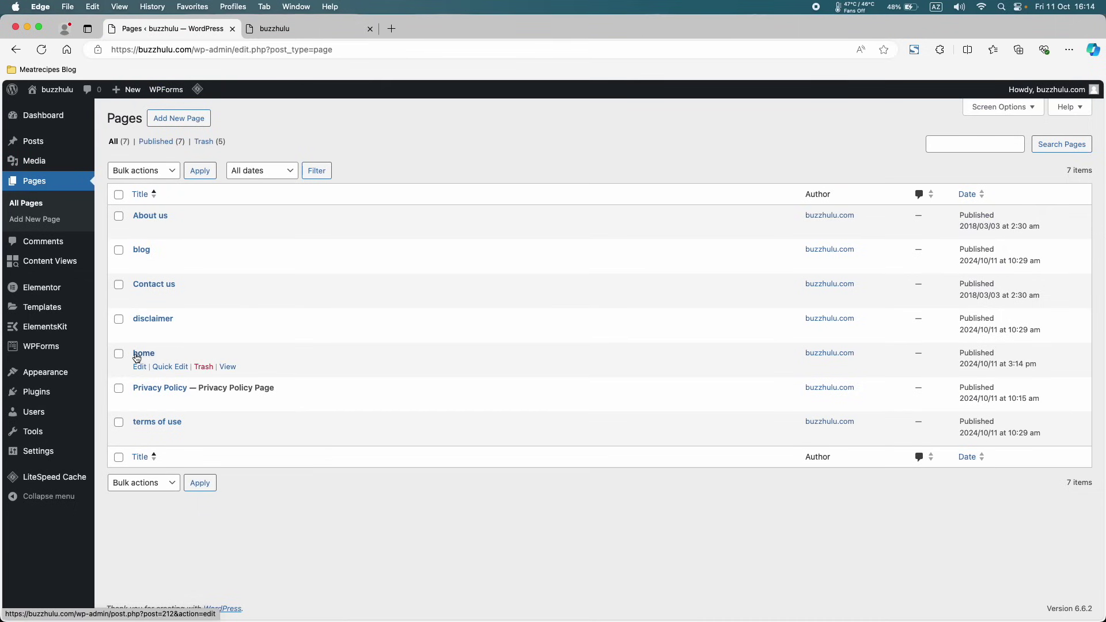
- Add the new "home" page to the Primary Menu
{"action": "mouse_move", "coordinate": [53, 382]}
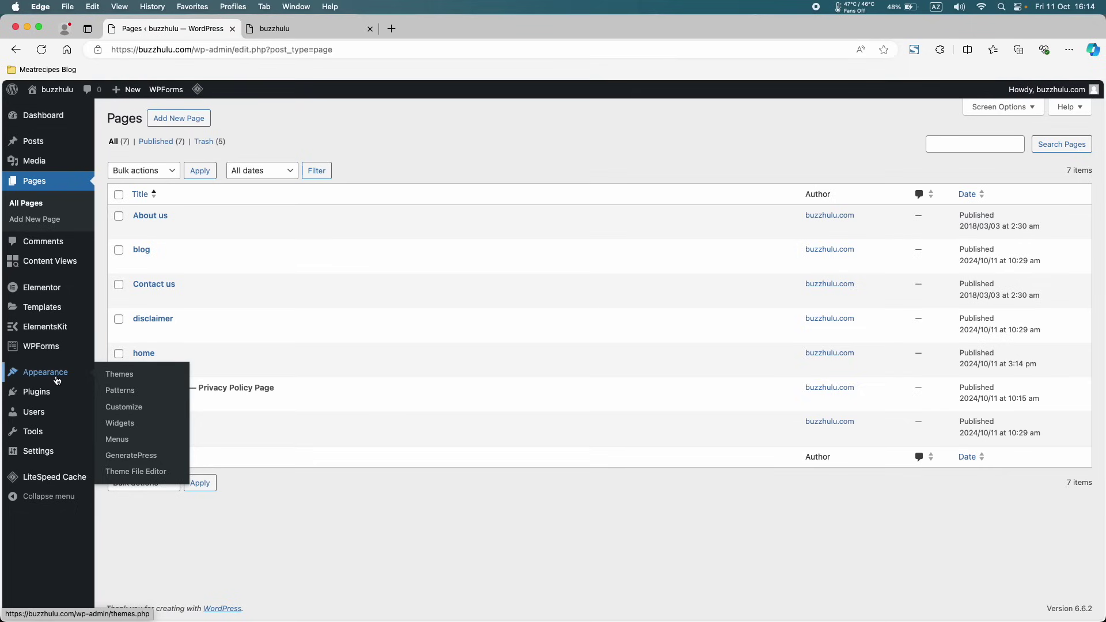
{"action": "left_click", "coordinate": [122, 442]}
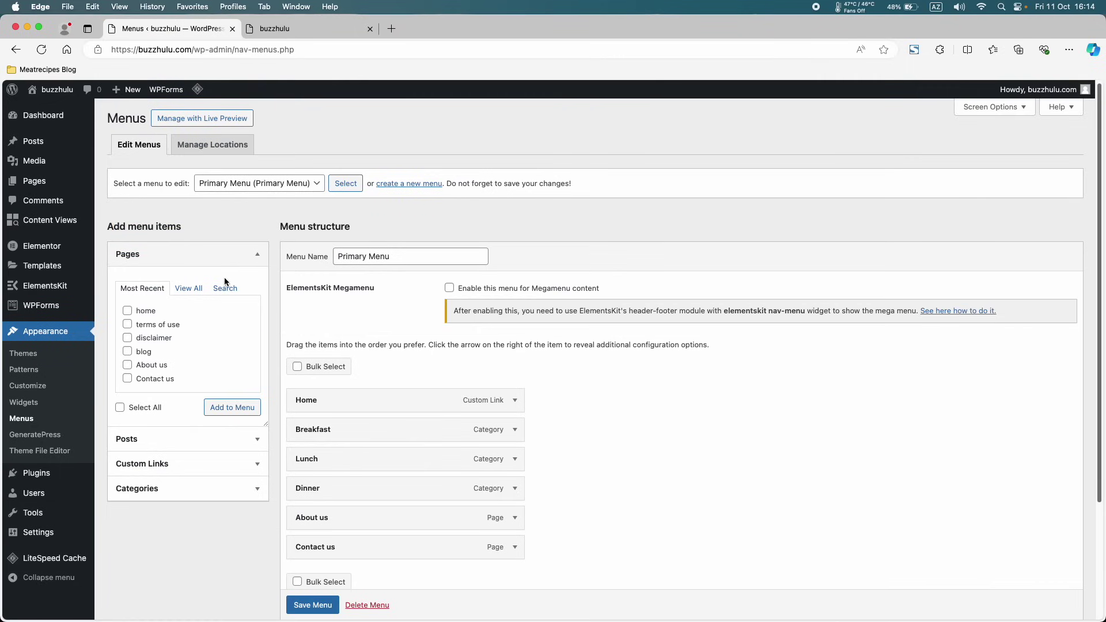
{"action": "scroll", "coordinate": [316, 363], "scroll_direction": "down", "scroll_amount": 2}
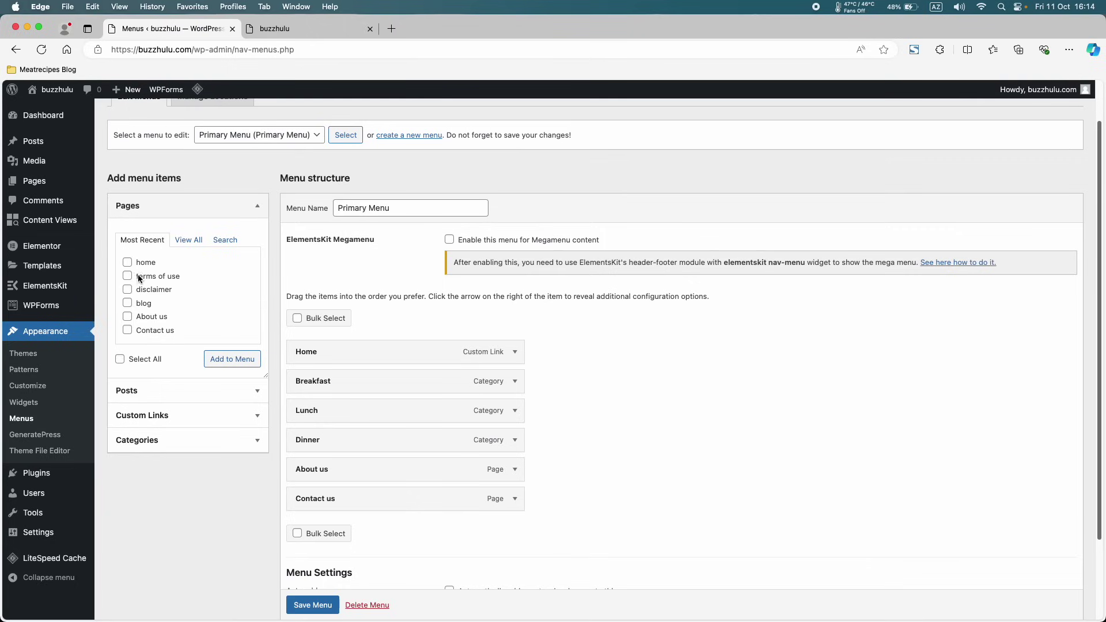
{"action": "left_click", "coordinate": [188, 242]}
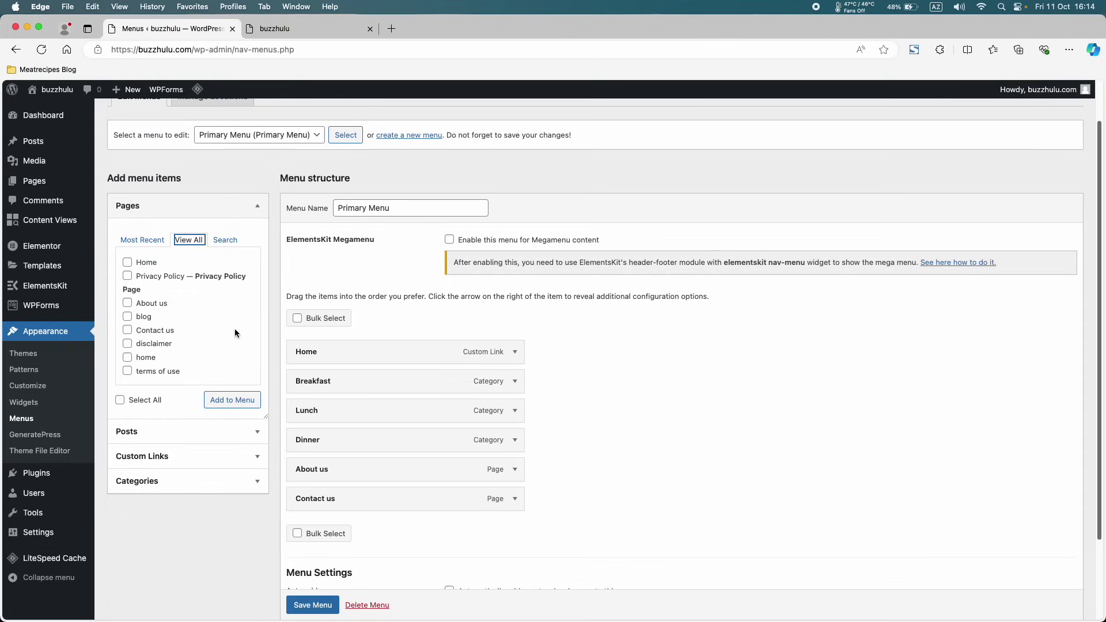
{"action": "left_click", "coordinate": [128, 357]}
{"action": "scroll", "coordinate": [162, 371], "scroll_direction": "down", "scroll_amount": 1}
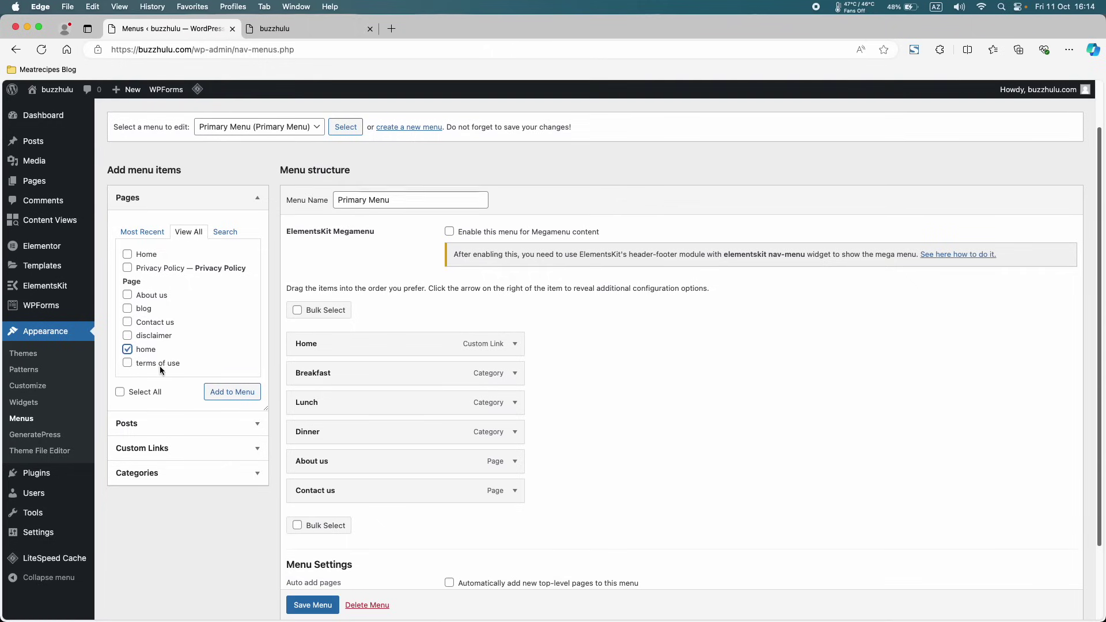
{"action": "left_click", "coordinate": [221, 394]}
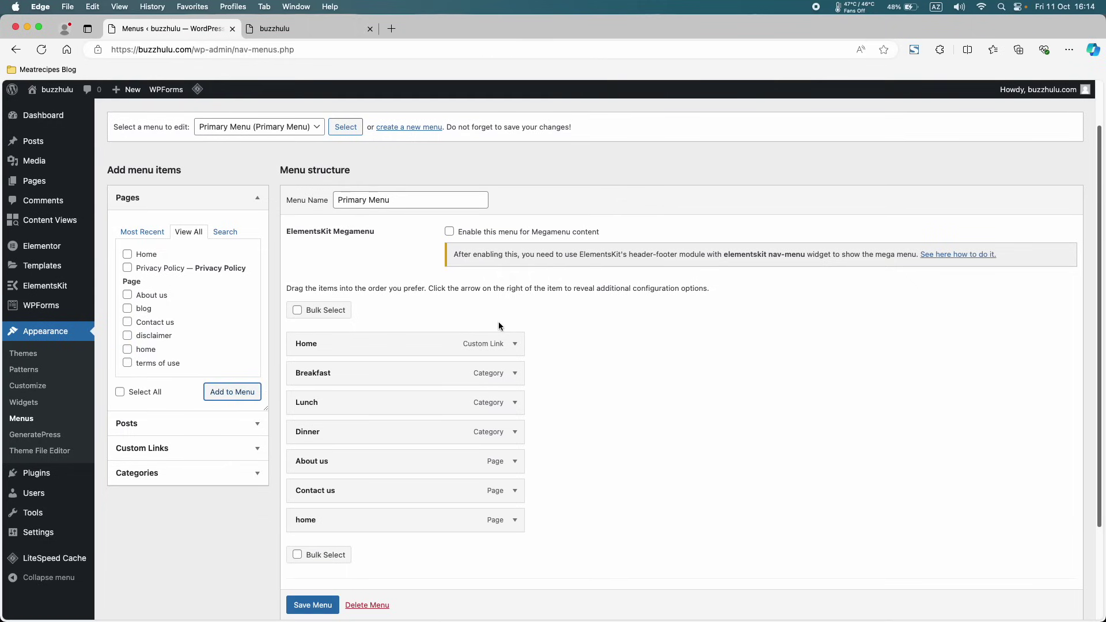
- Replace the Home custom link with the "home" page as the first item of the Primary Menu and save the menu
{"action": "left_click", "coordinate": [516, 345]}
{"action": "left_click", "coordinate": [306, 457]}
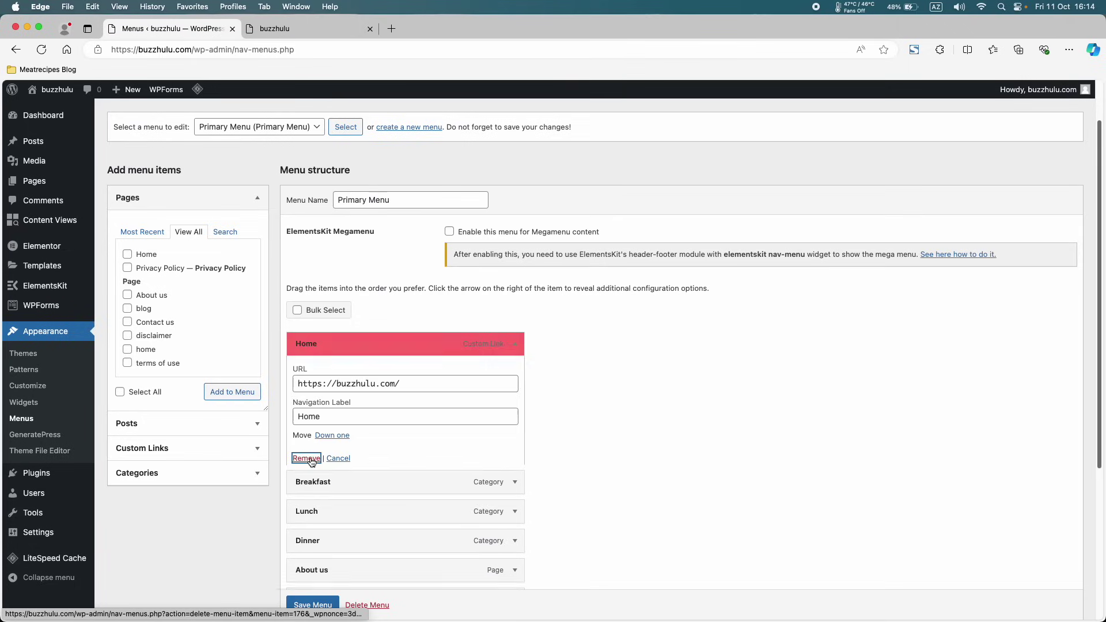
{"action": "left_click_drag", "start_coordinate": [321, 491], "coordinate": [318, 341]}
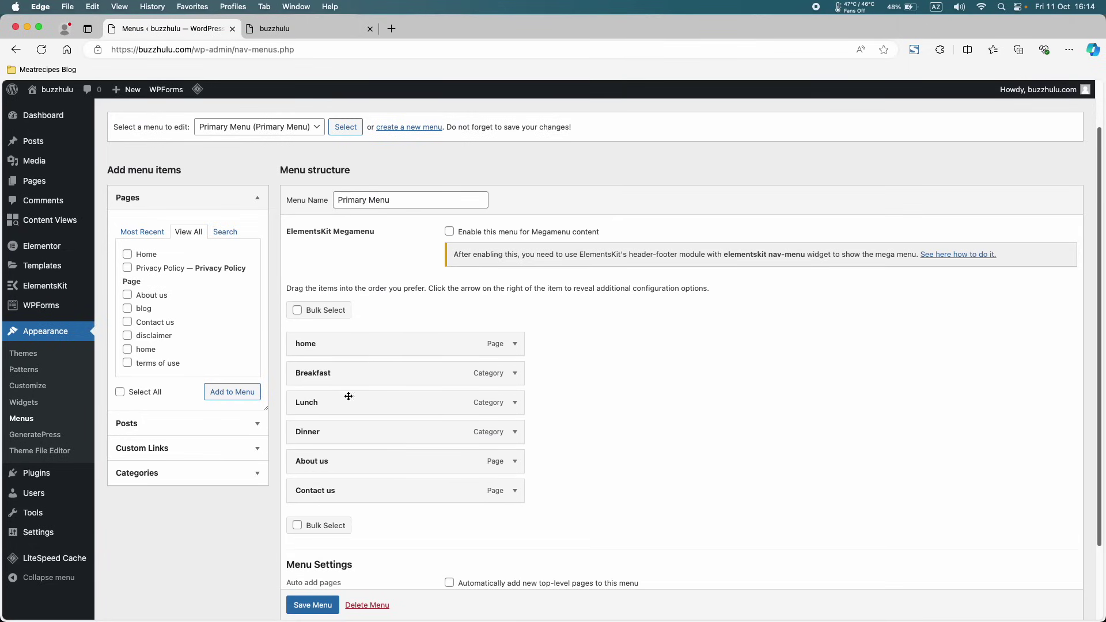
{"action": "scroll", "coordinate": [314, 606], "scroll_direction": "down", "scroll_amount": 1}
{"action": "left_click", "coordinate": [314, 606]}
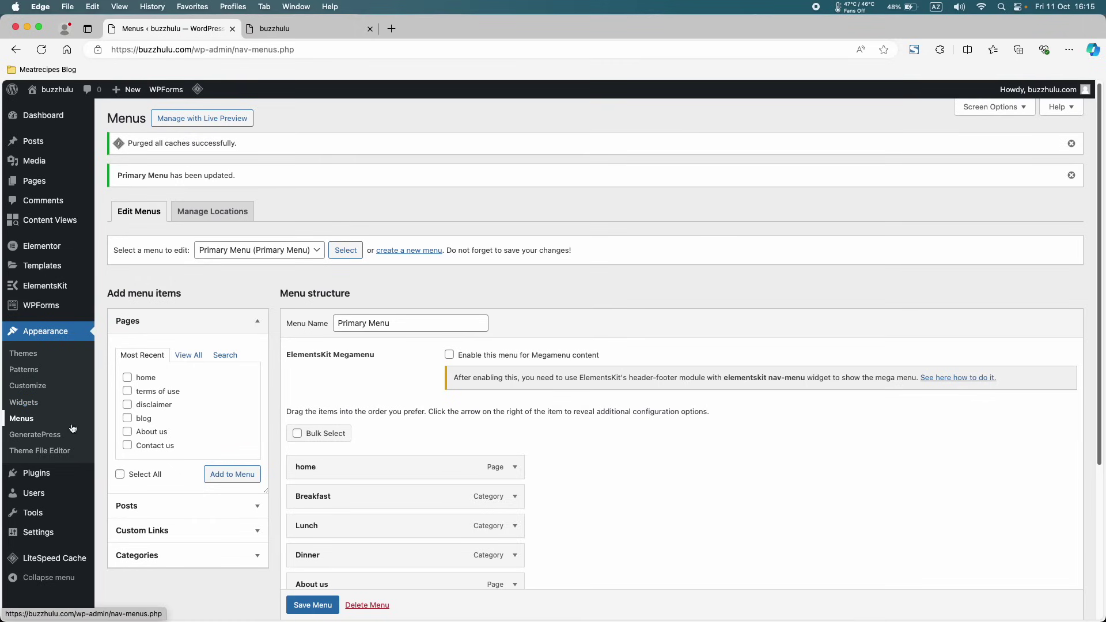
- Open the Reading settings and review the posts shown on the live site's current home page
{"action": "mouse_move", "coordinate": [52, 538]}
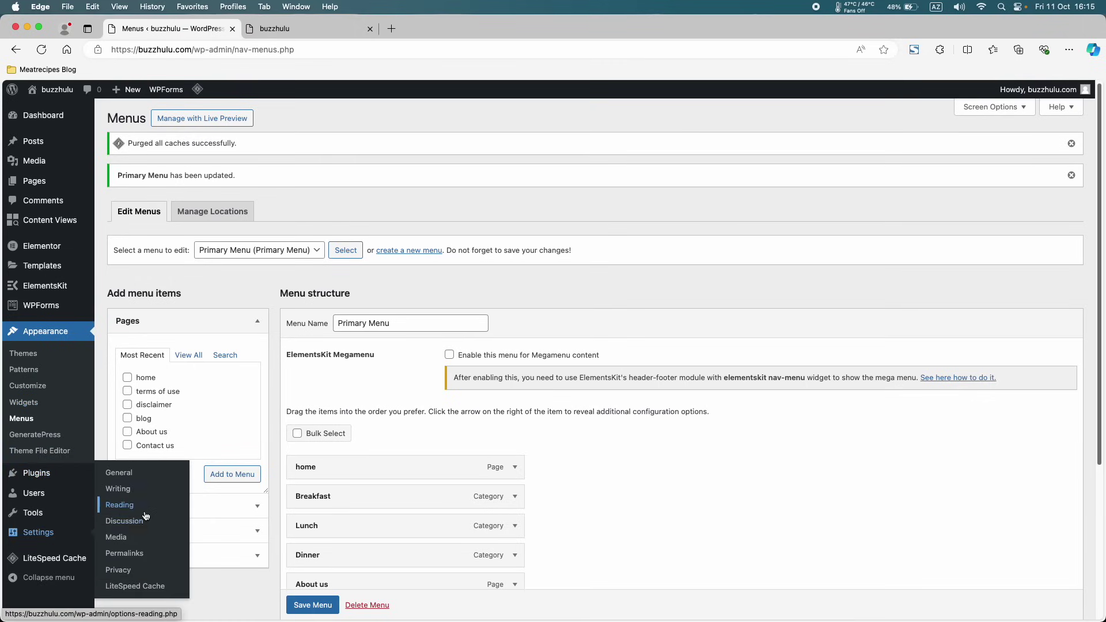
{"action": "left_click", "coordinate": [120, 505]}
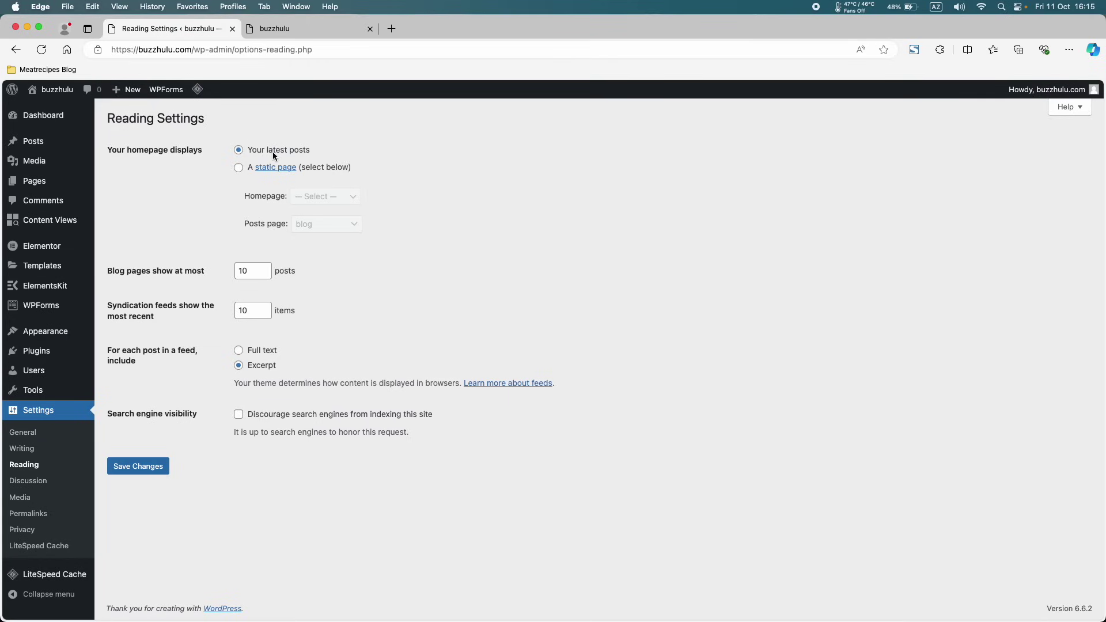
{"action": "left_click", "coordinate": [282, 37]}
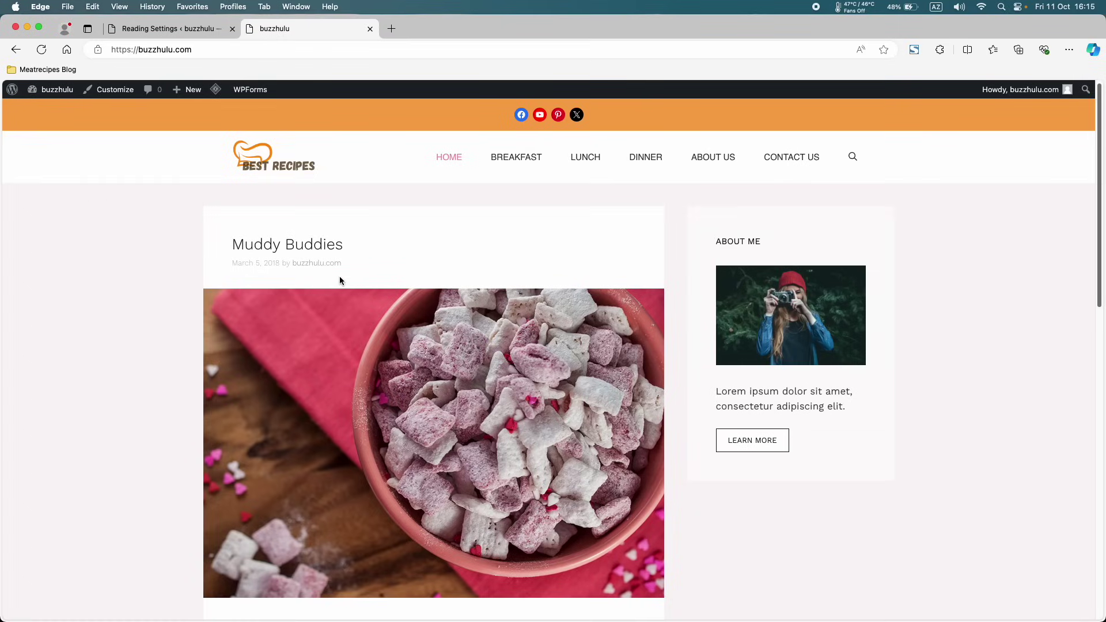
{"action": "scroll", "coordinate": [339, 288], "scroll_direction": "down", "scroll_amount": 8}
{"action": "scroll", "coordinate": [340, 324], "scroll_direction": "down", "scroll_amount": 5}
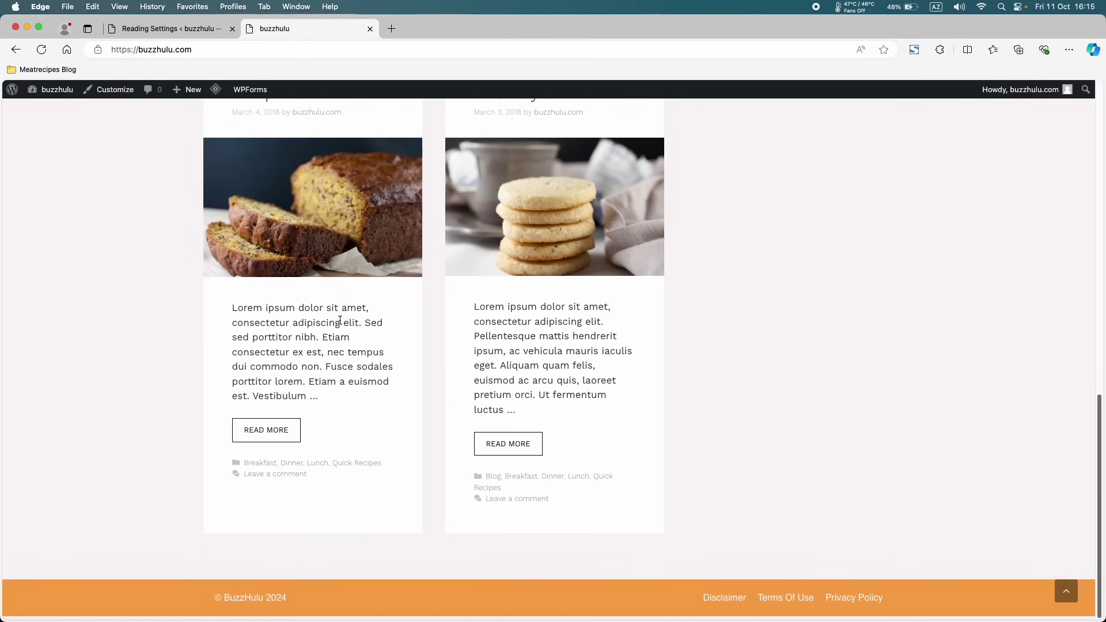
{"action": "scroll", "coordinate": [340, 324], "scroll_direction": "up", "scroll_amount": 10}
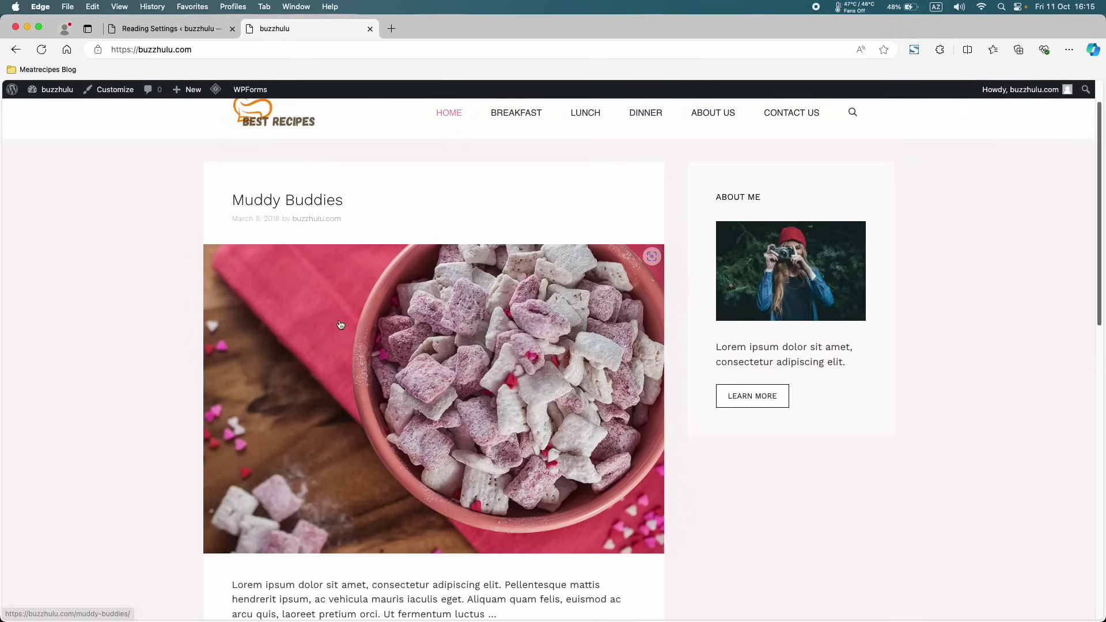
{"action": "scroll", "coordinate": [340, 324], "scroll_direction": "down", "scroll_amount": 6}
{"action": "scroll", "coordinate": [339, 323], "scroll_direction": "up", "scroll_amount": 8}
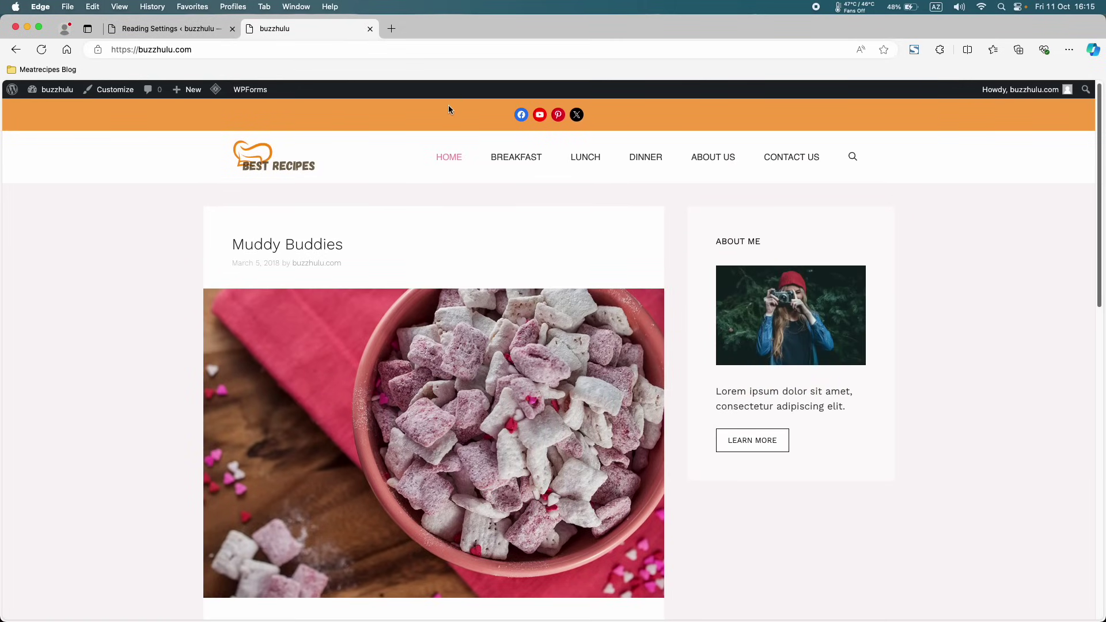
{"action": "left_click", "coordinate": [449, 162]}
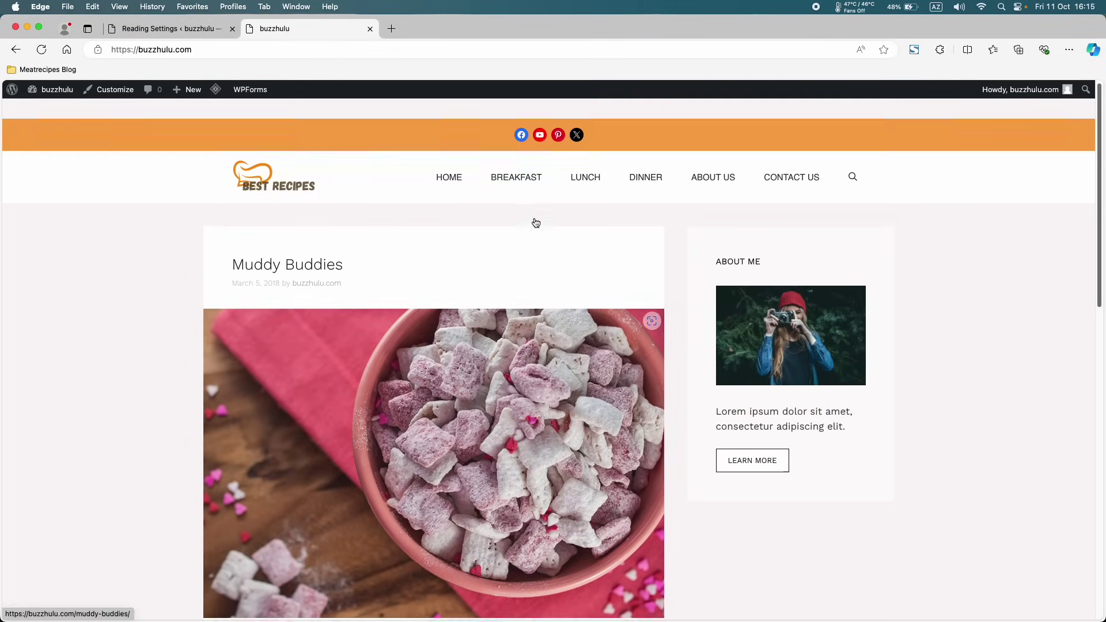
- Set the homepage display to a static page, with "home" as the homepage and "blog" as the posts page
{"action": "left_click", "coordinate": [201, 30]}
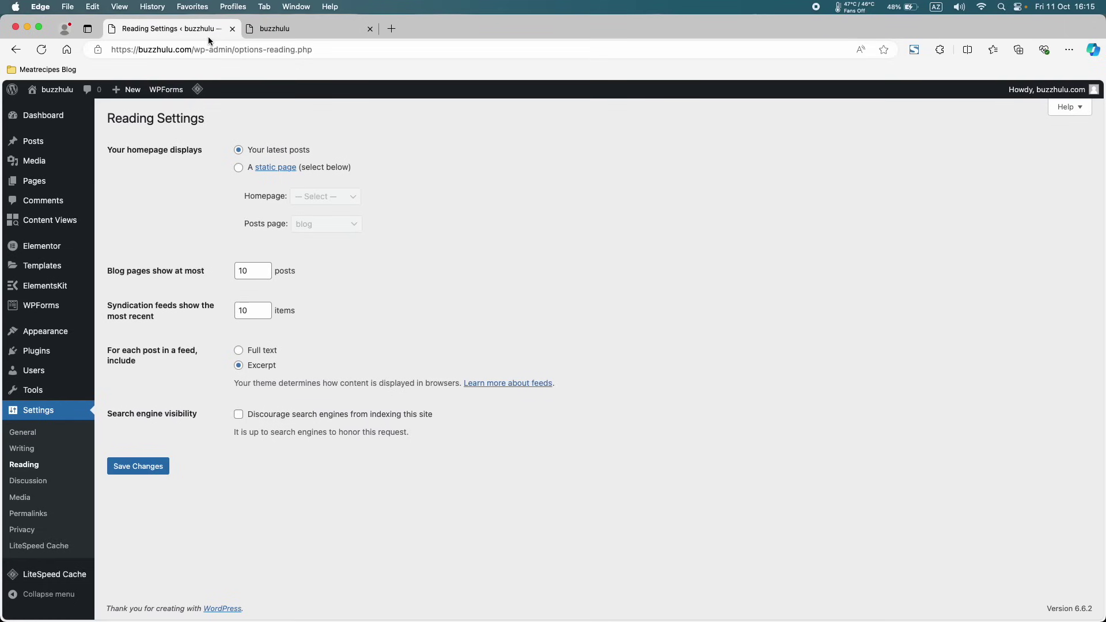
{"action": "left_click", "coordinate": [239, 167]}
{"action": "left_click", "coordinate": [324, 197]}
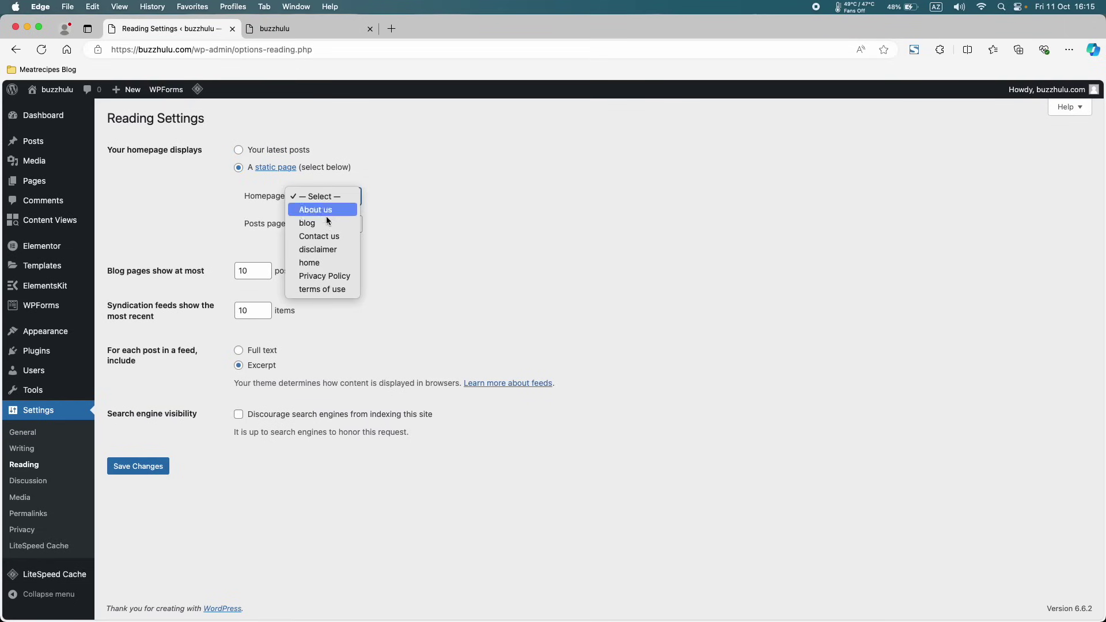
{"action": "left_click", "coordinate": [312, 262]}
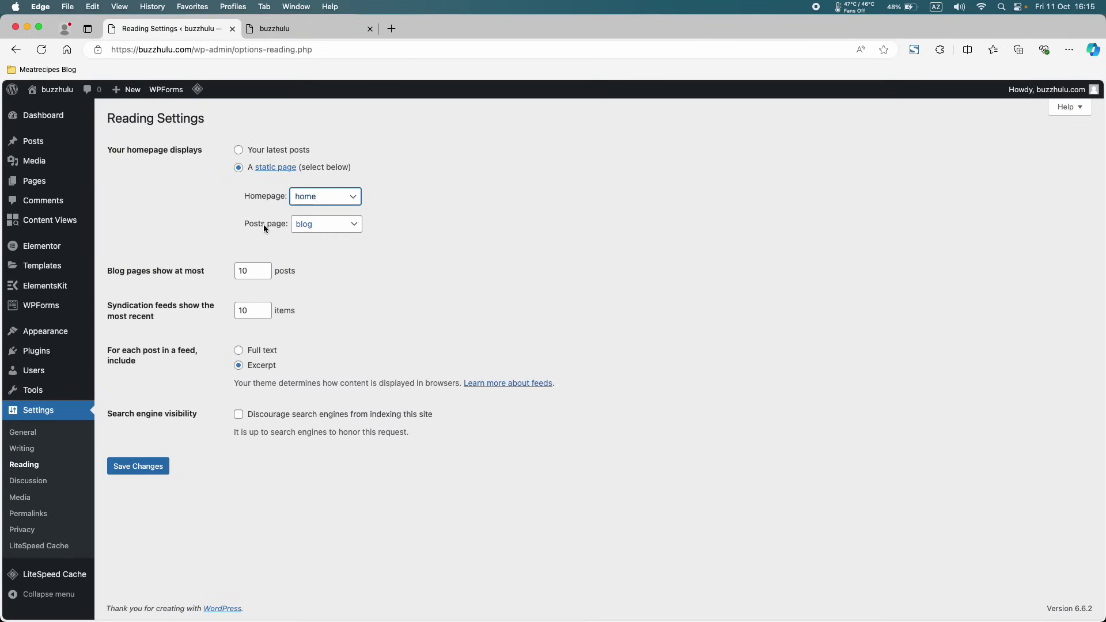
{"action": "left_click", "coordinate": [338, 228]}
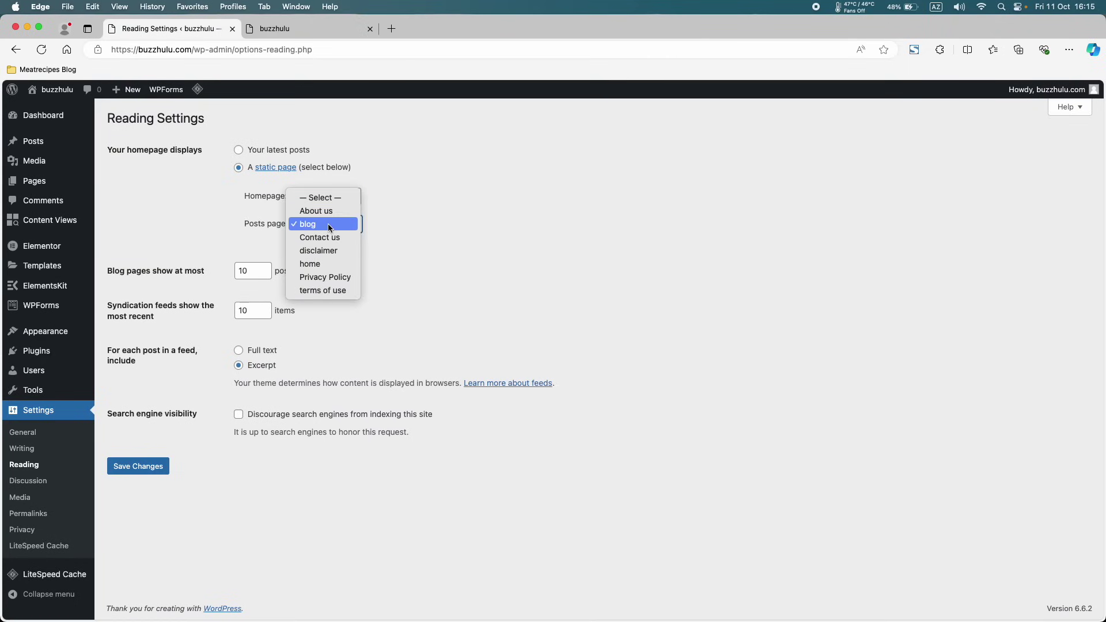
{"action": "left_click", "coordinate": [327, 224]}
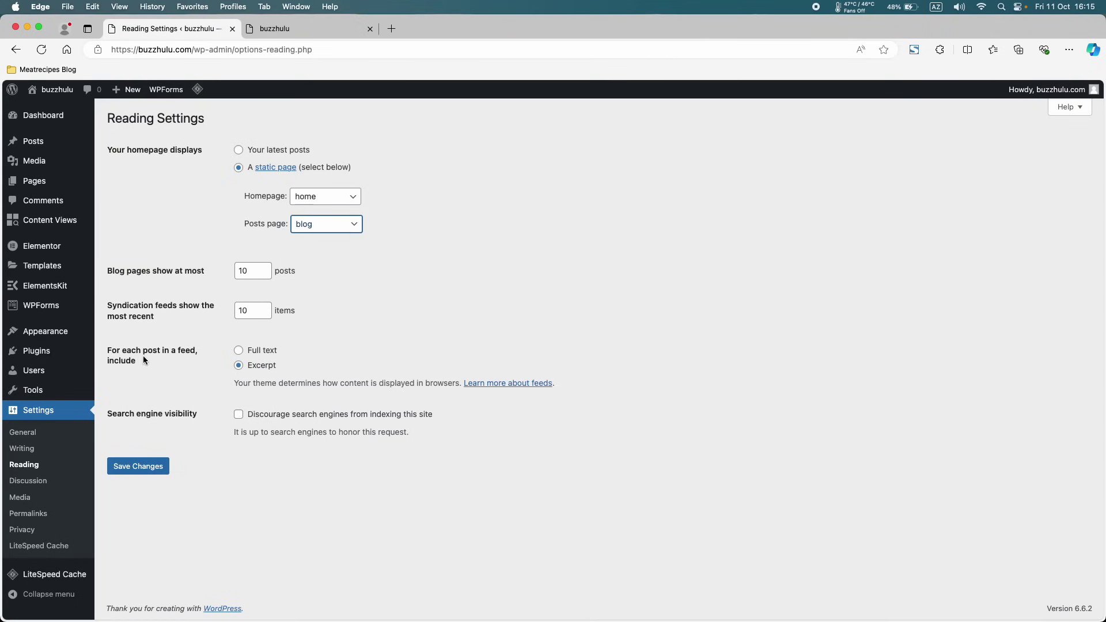
- Examine the feed content setting and the excerpt text under the Muddy Buddies post on the live site
{"action": "left_click_drag", "start_coordinate": [117, 350], "coordinate": [159, 359]}
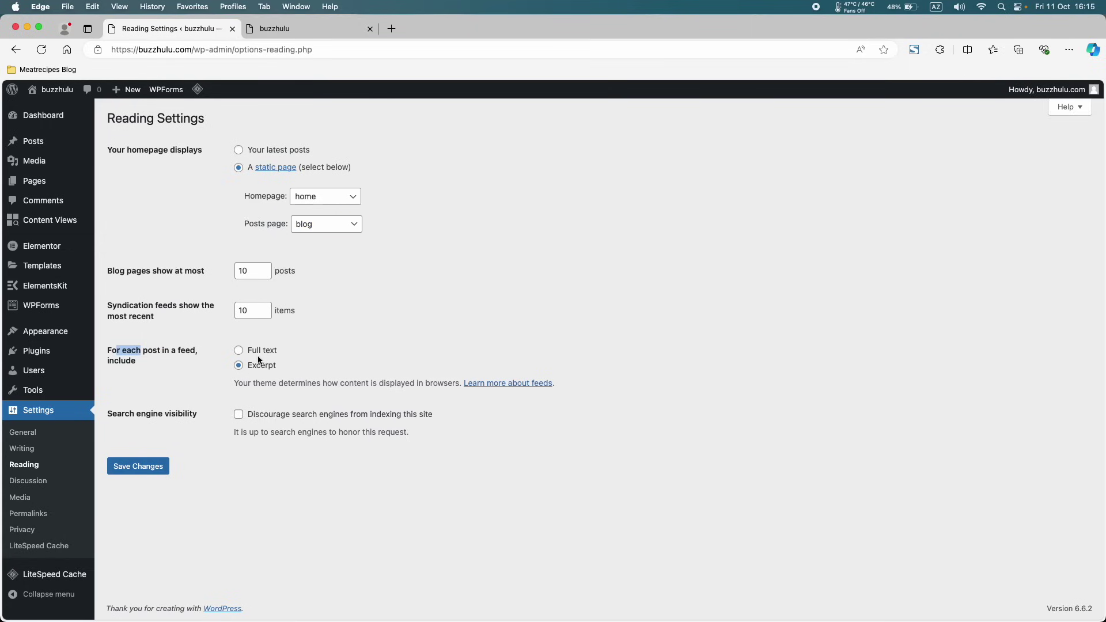
{"action": "left_click", "coordinate": [299, 29]}
{"action": "scroll", "coordinate": [509, 410], "scroll_direction": "down", "scroll_amount": 5}
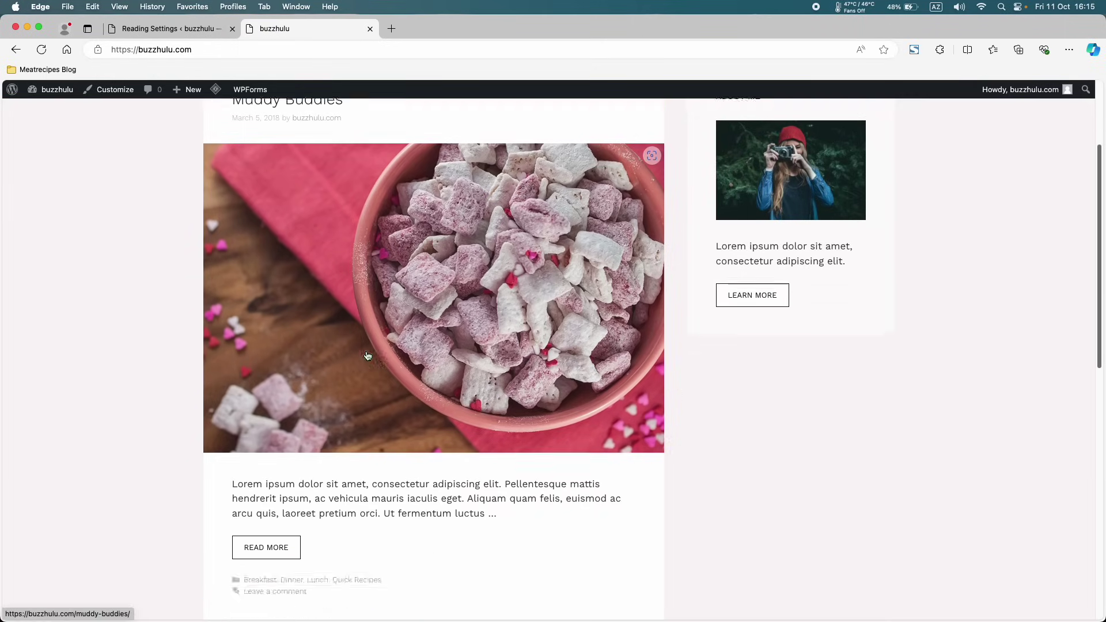
{"action": "left_click_drag", "start_coordinate": [509, 406], "coordinate": [231, 386]}
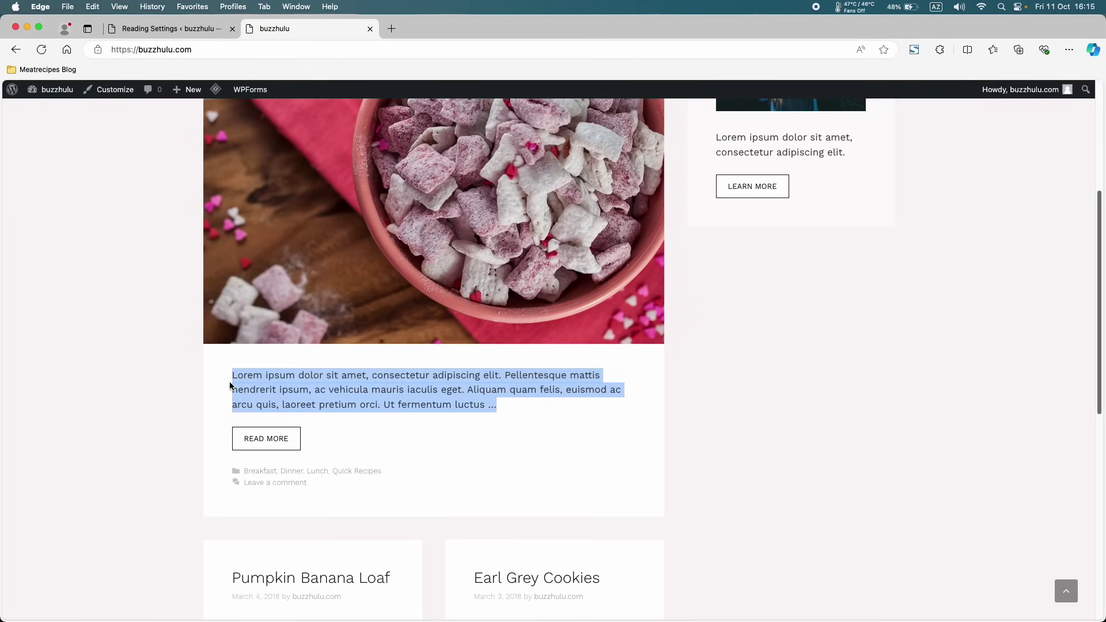
{"action": "double_click", "coordinate": [342, 380]}
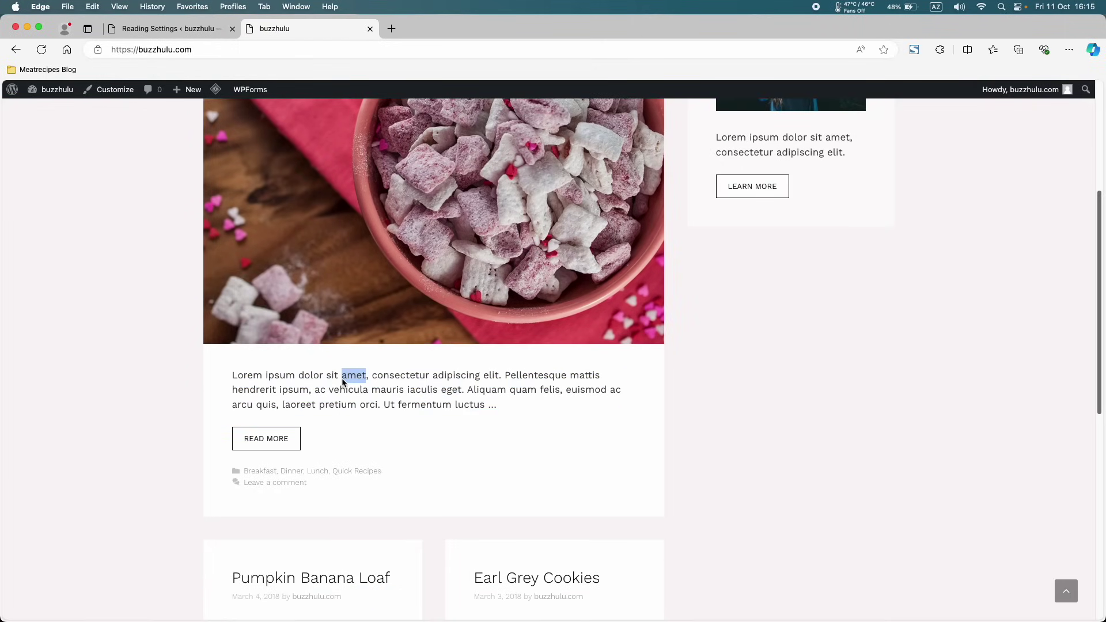
{"action": "left_click", "coordinate": [343, 382]}
{"action": "left_click_drag", "start_coordinate": [487, 405], "coordinate": [236, 379]}
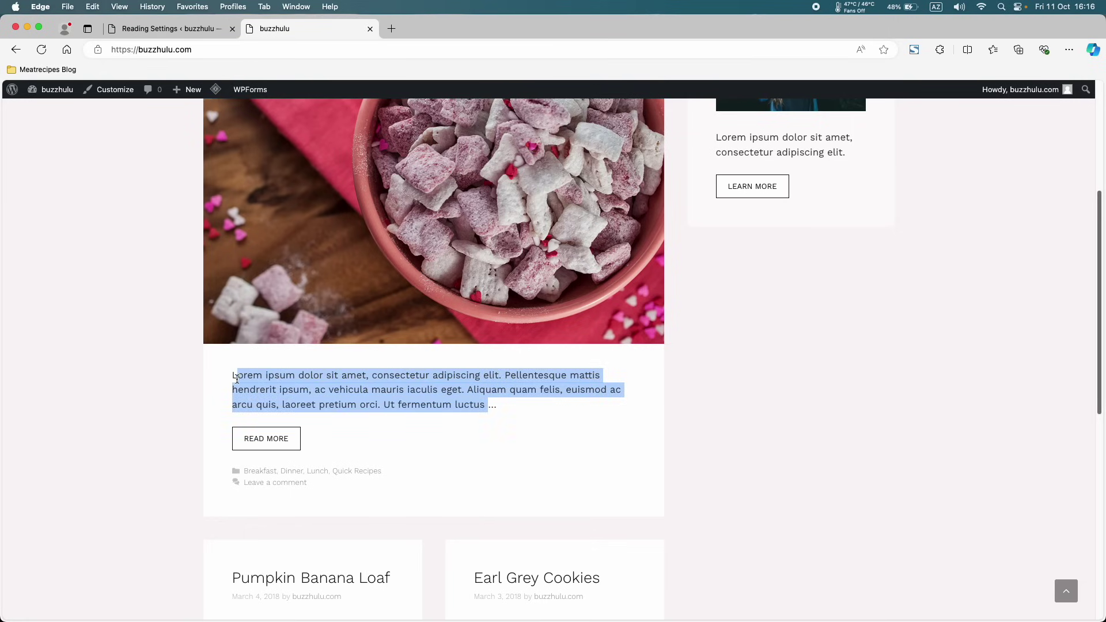
- Save the Reading settings and purge all caches from the live site
{"action": "left_click", "coordinate": [164, 30]}
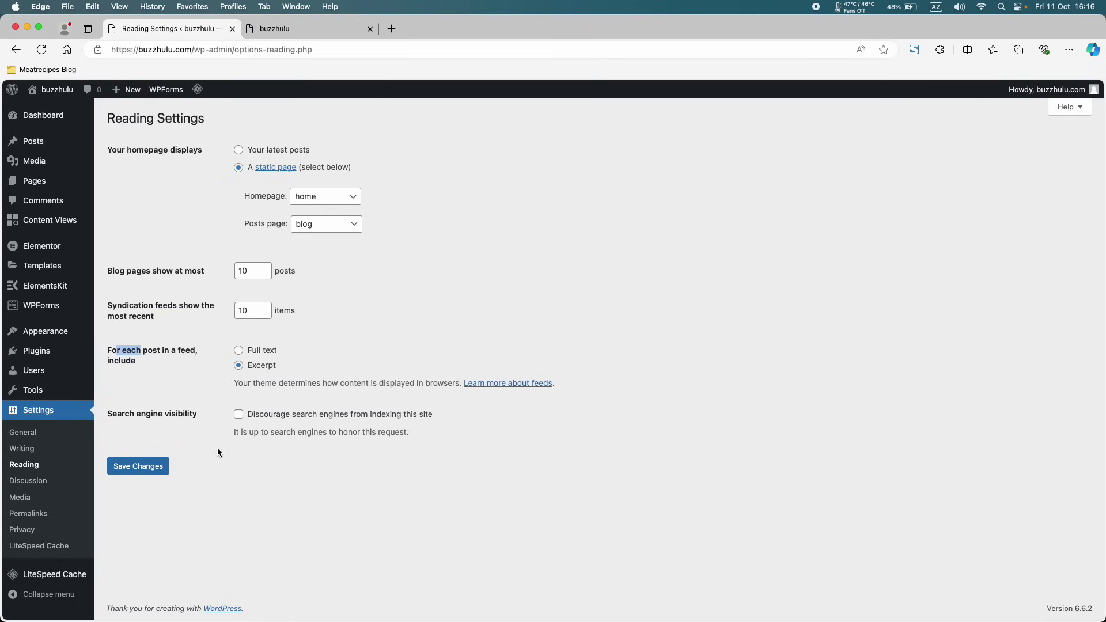
{"action": "left_click", "coordinate": [159, 468]}
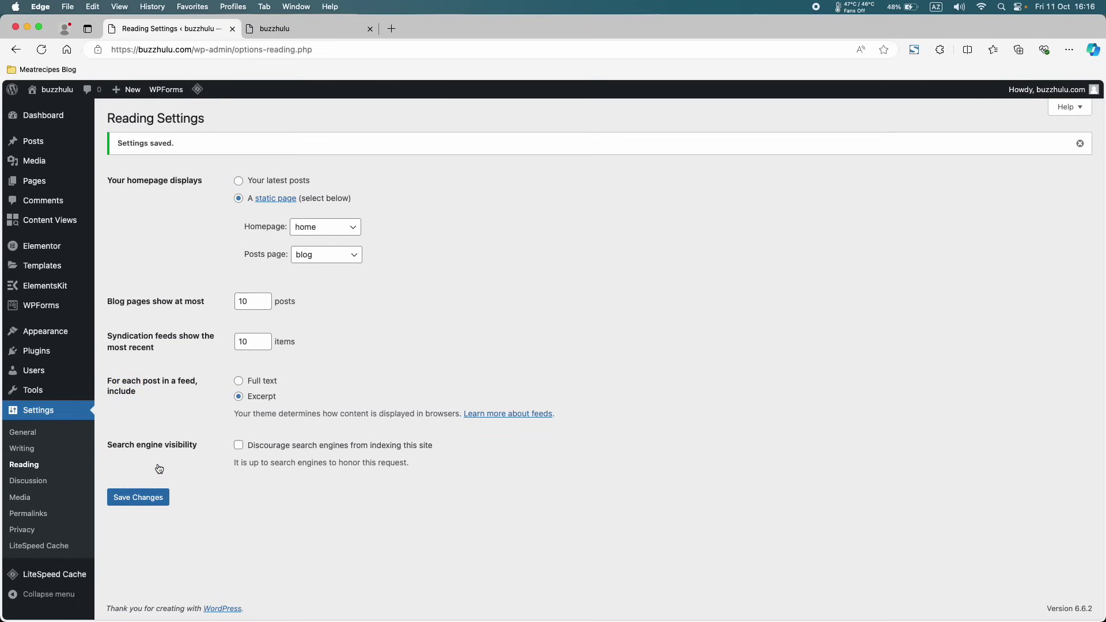
{"action": "left_click", "coordinate": [282, 36]}
{"action": "scroll", "coordinate": [182, 337], "scroll_direction": "up", "scroll_amount": 5}
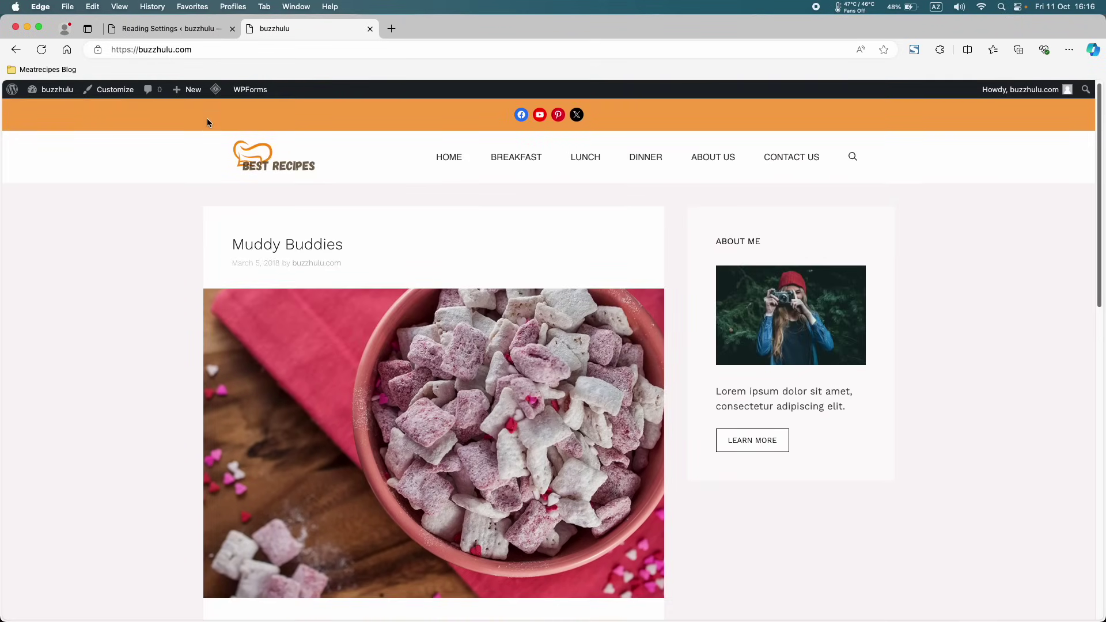
{"action": "mouse_move", "coordinate": [215, 99]}
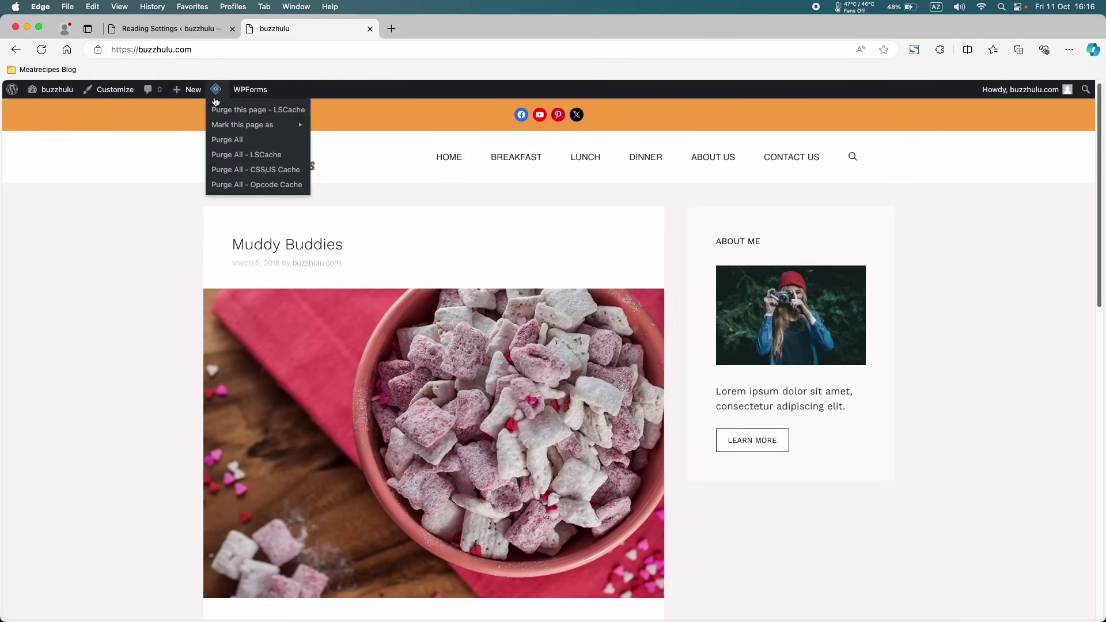
{"action": "left_click", "coordinate": [234, 140]}
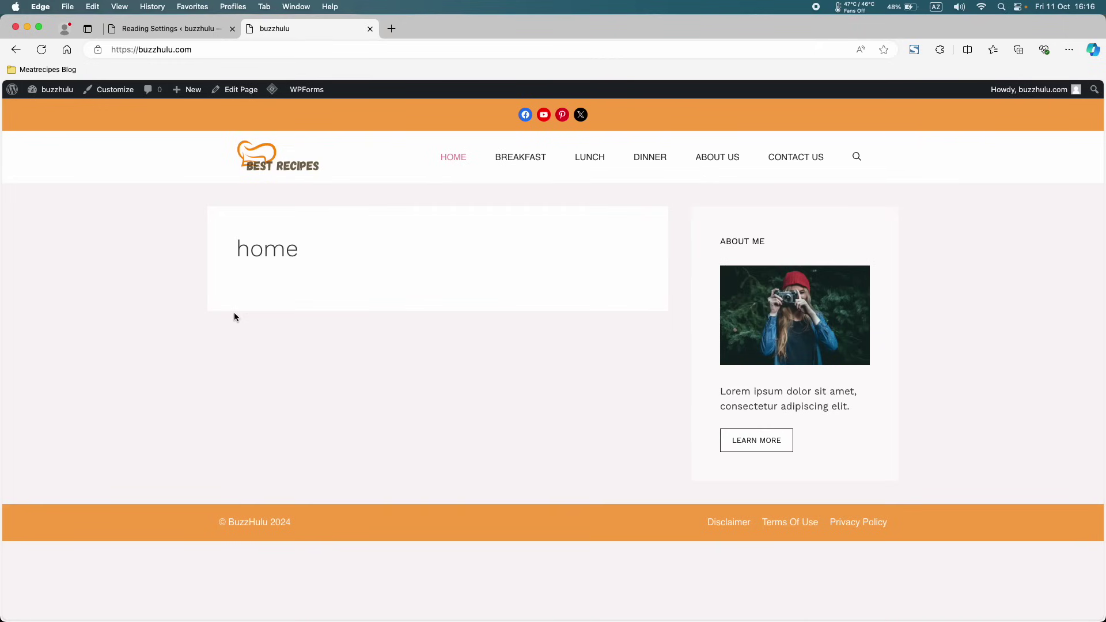
- Check the "home" page on the live site and its entry in the list of pages
{"action": "double_click", "coordinate": [266, 259]}
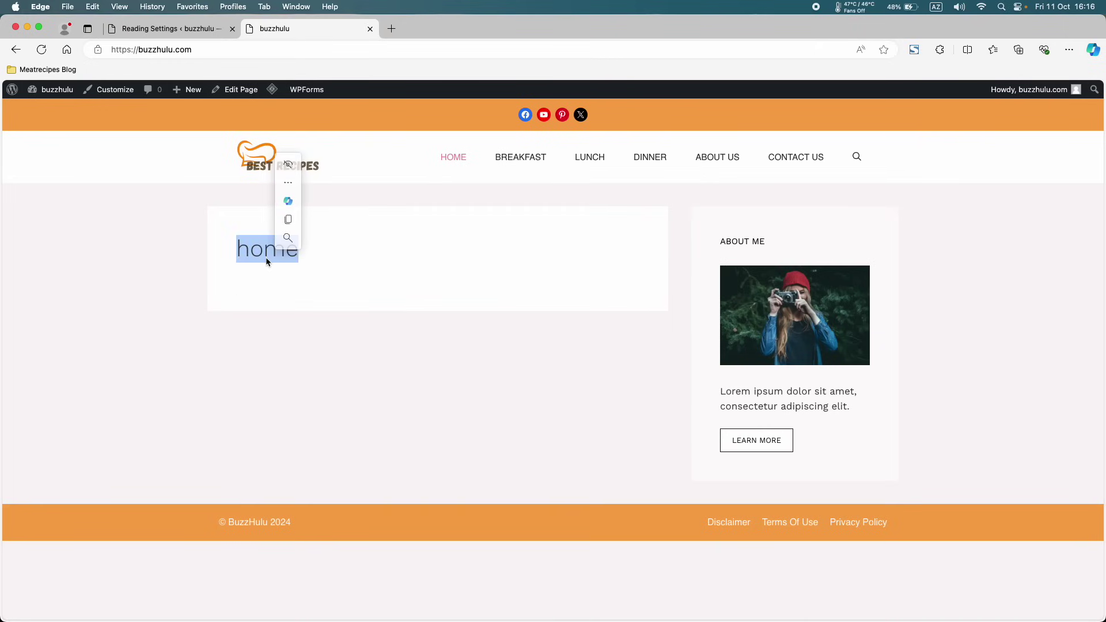
{"action": "left_click", "coordinate": [278, 297]}
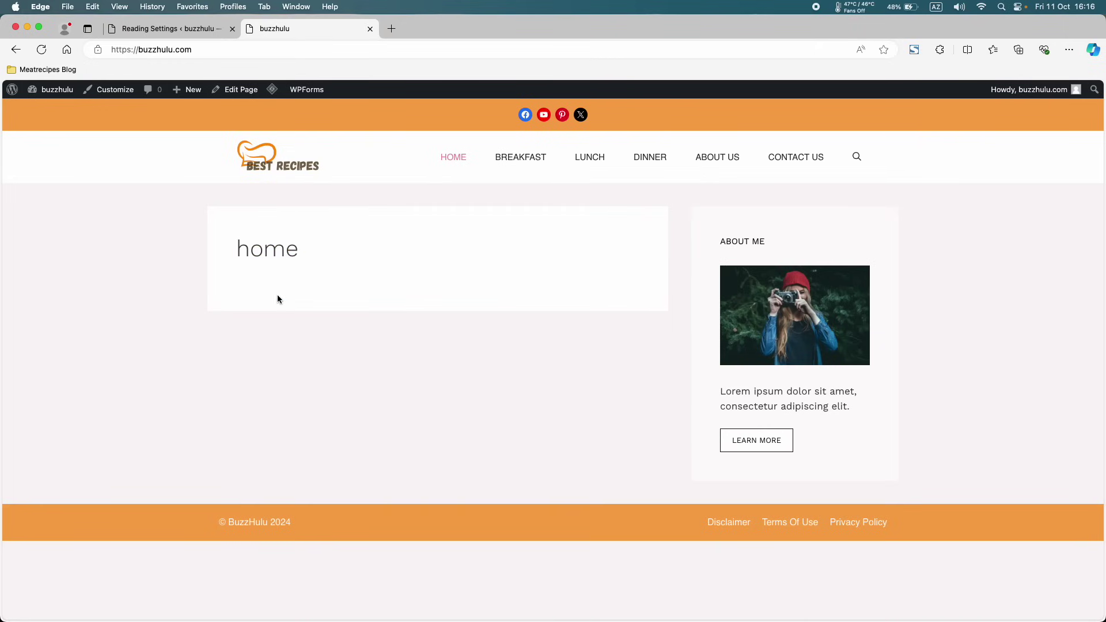
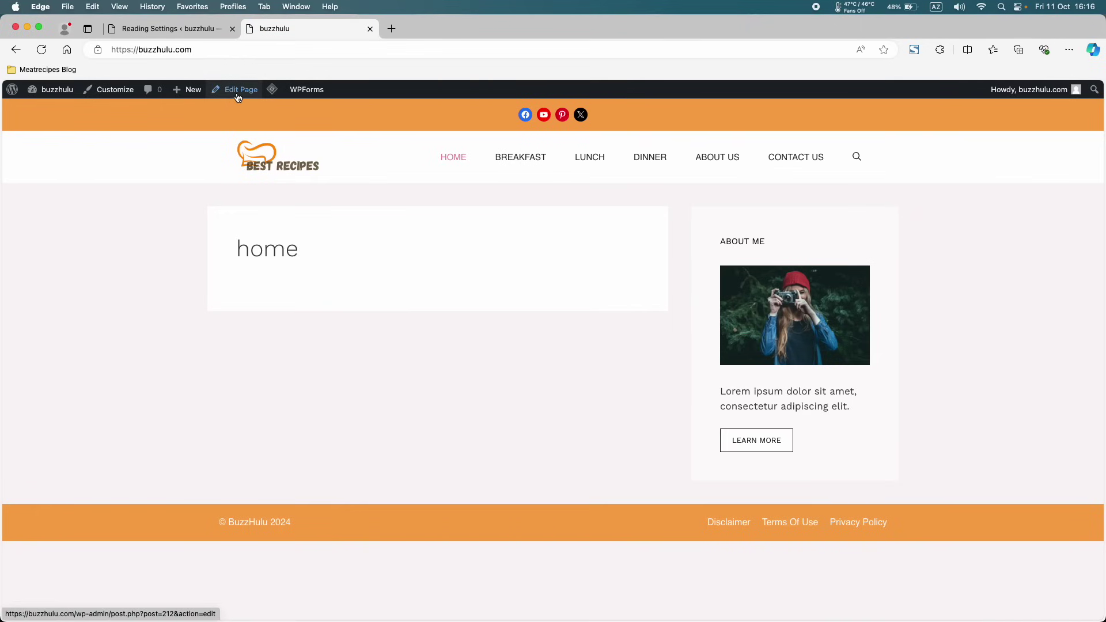
{"action": "left_click", "coordinate": [203, 36]}
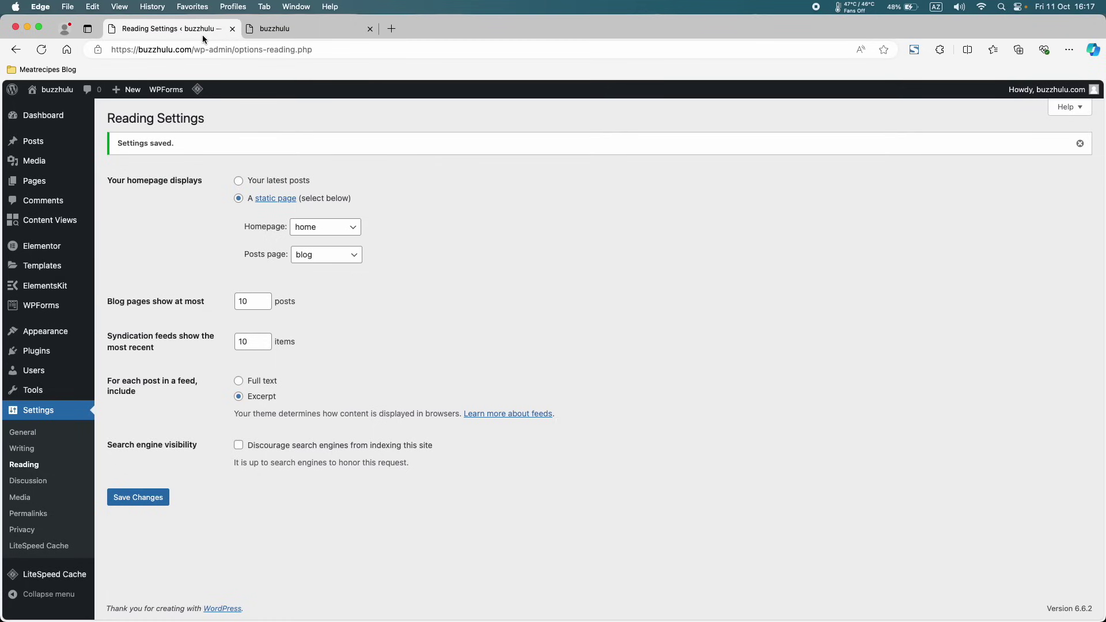
{"action": "left_click", "coordinate": [35, 181]}
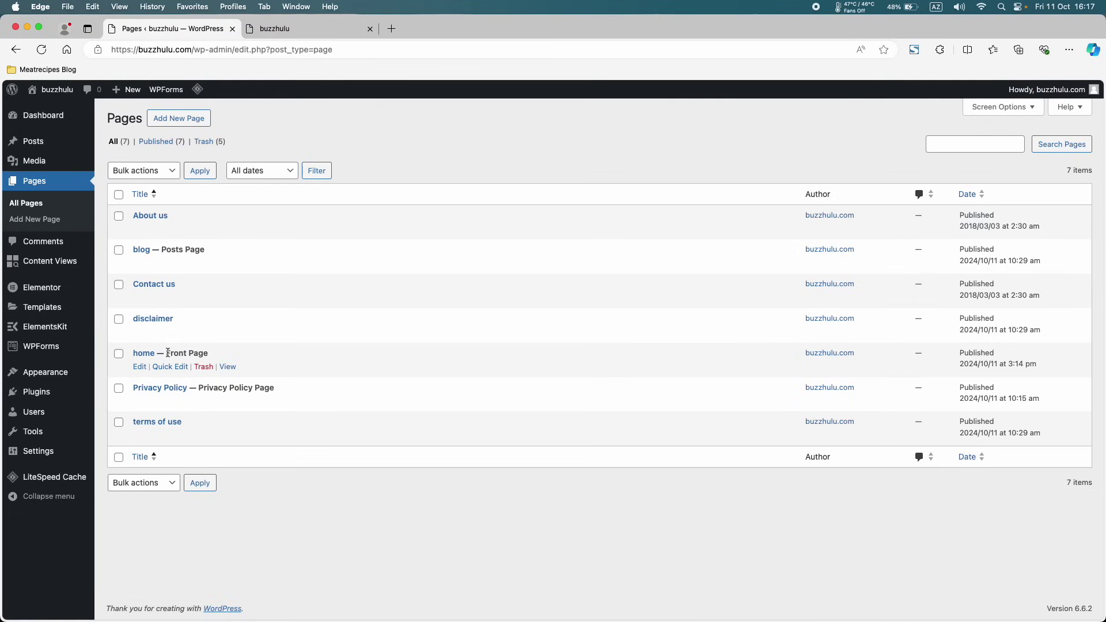
{"action": "left_click_drag", "start_coordinate": [167, 353], "coordinate": [214, 355]}
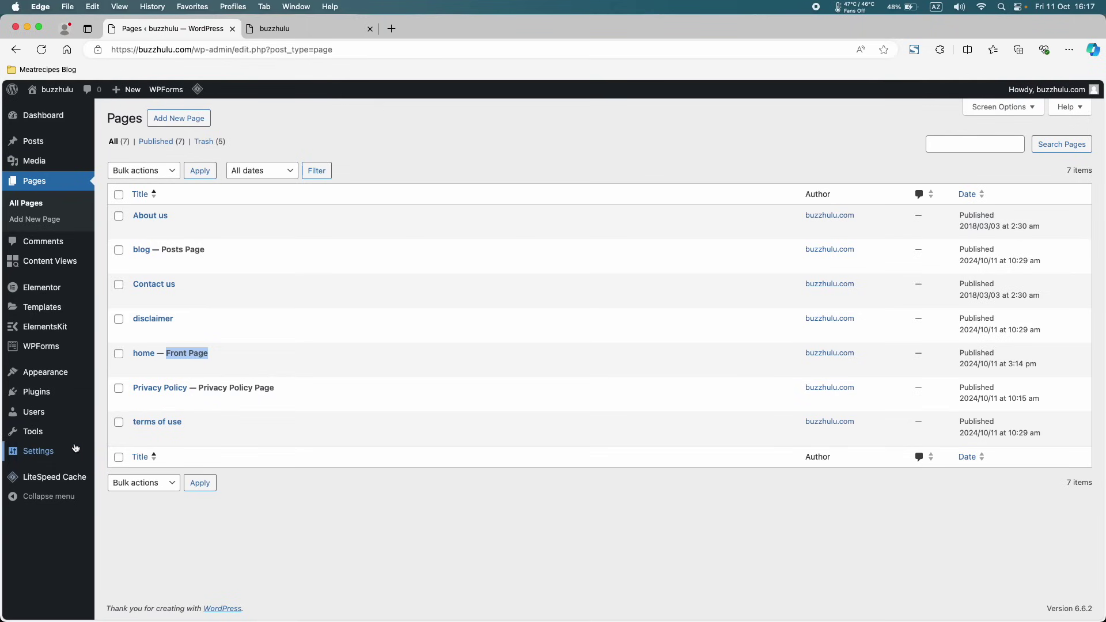
- Check the Post name option of the permalink structure in the Permalink settings
{"action": "mouse_move", "coordinate": [39, 459]}
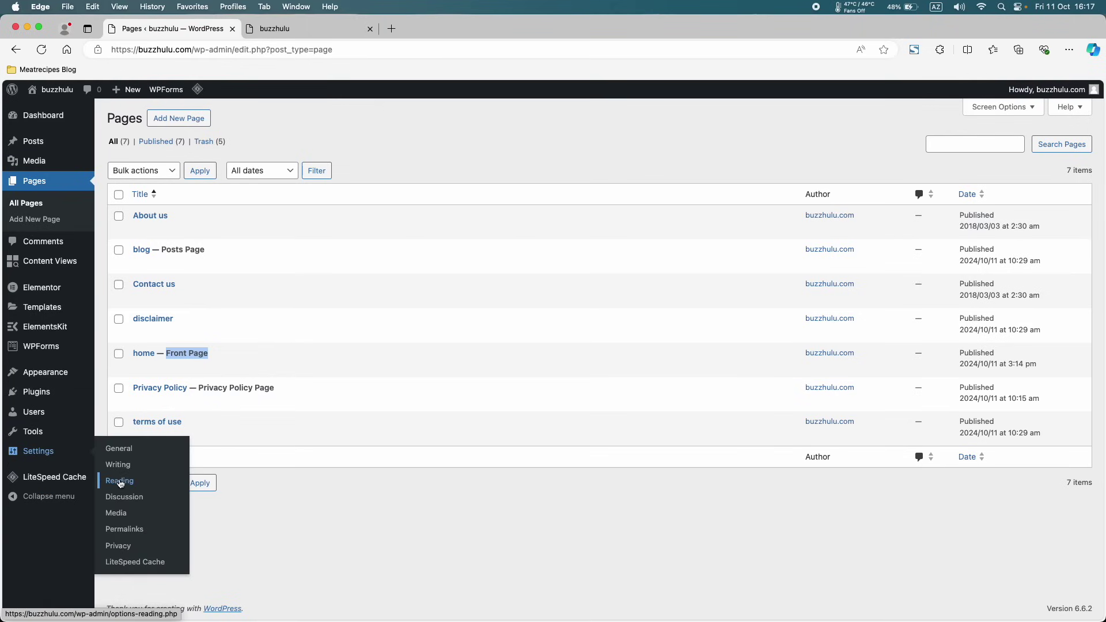
{"action": "mouse_move", "coordinate": [146, 368]}
{"action": "left_click", "coordinate": [121, 535]}
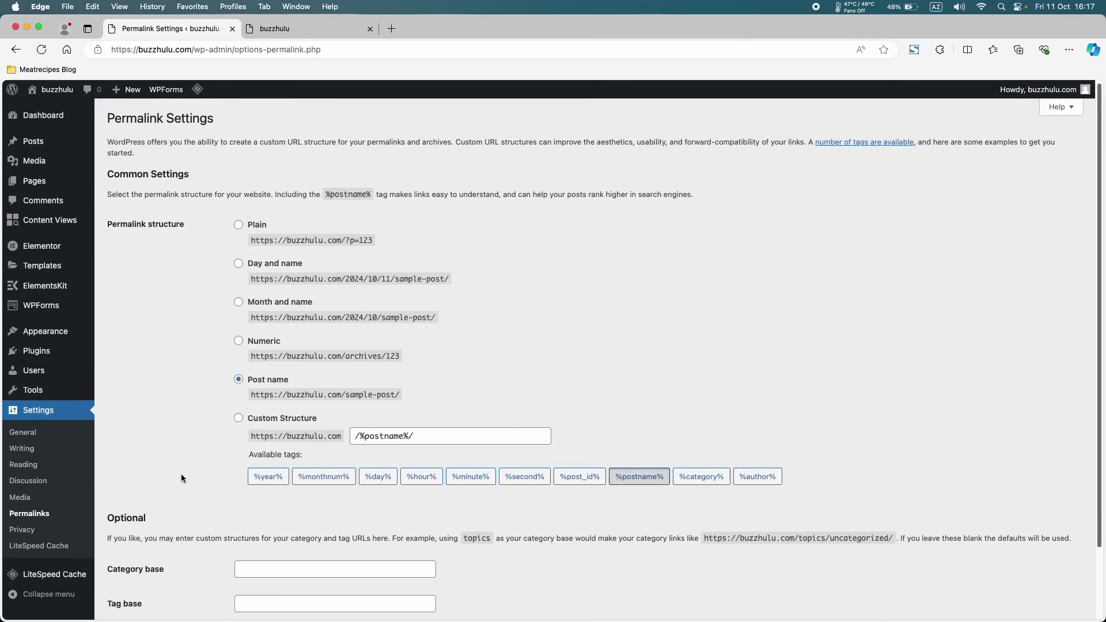
{"action": "left_click_drag", "start_coordinate": [281, 379], "coordinate": [289, 380]}
{"action": "left_click", "coordinate": [270, 382]}
- Open the "home" page for editing with Elementor, skip the AI notification, and move the Structure window closer to the page content
{"action": "left_click", "coordinate": [42, 184]}
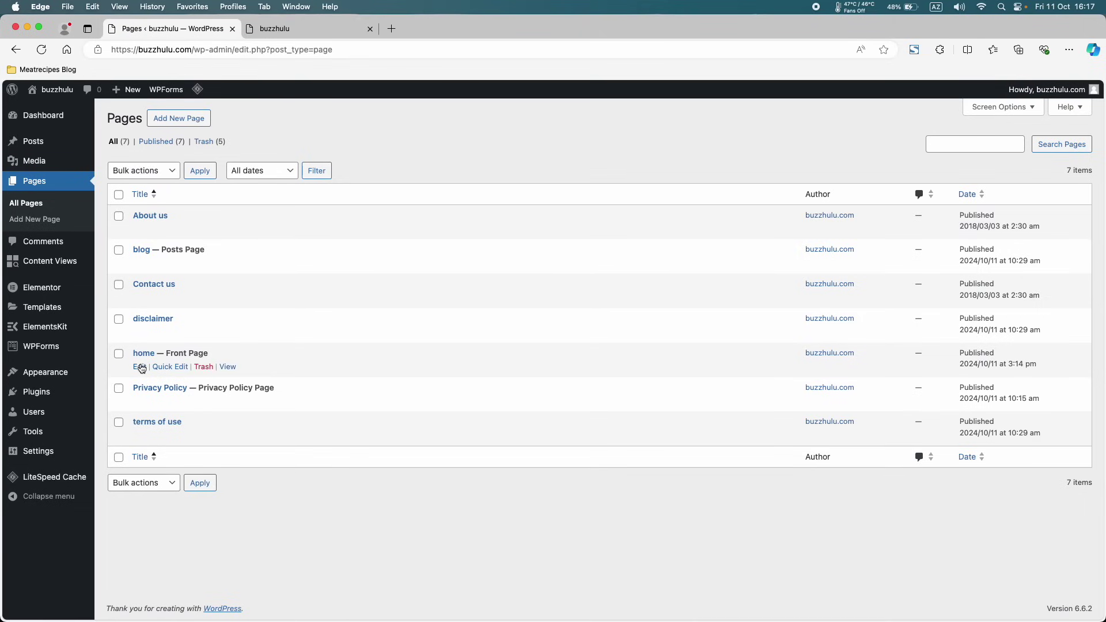
{"action": "left_click", "coordinate": [140, 367]}
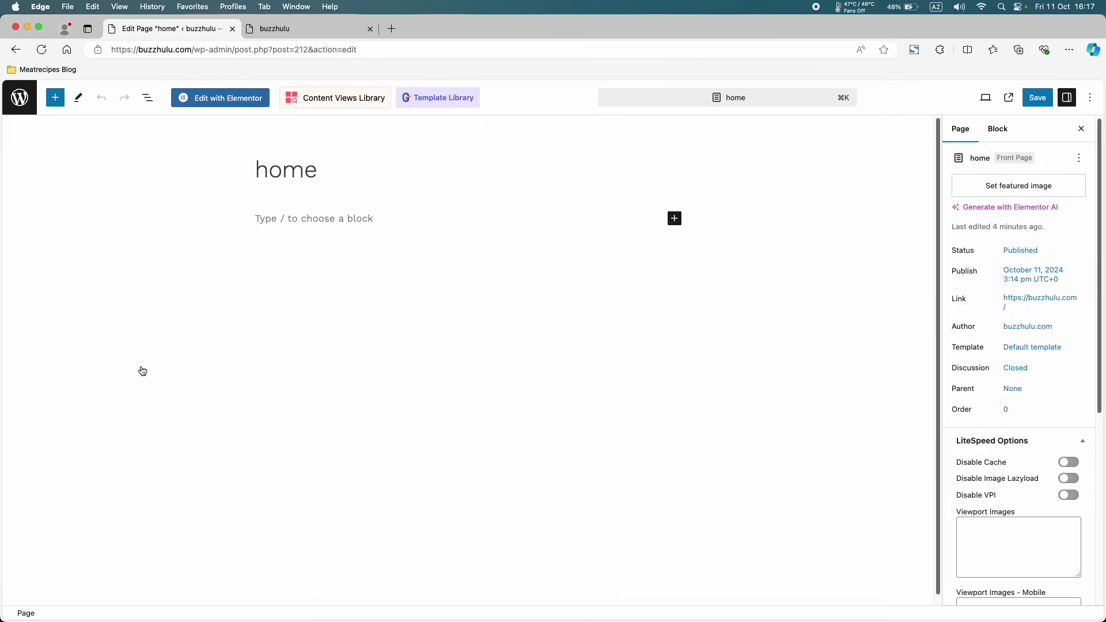
{"action": "left_click", "coordinate": [224, 105]}
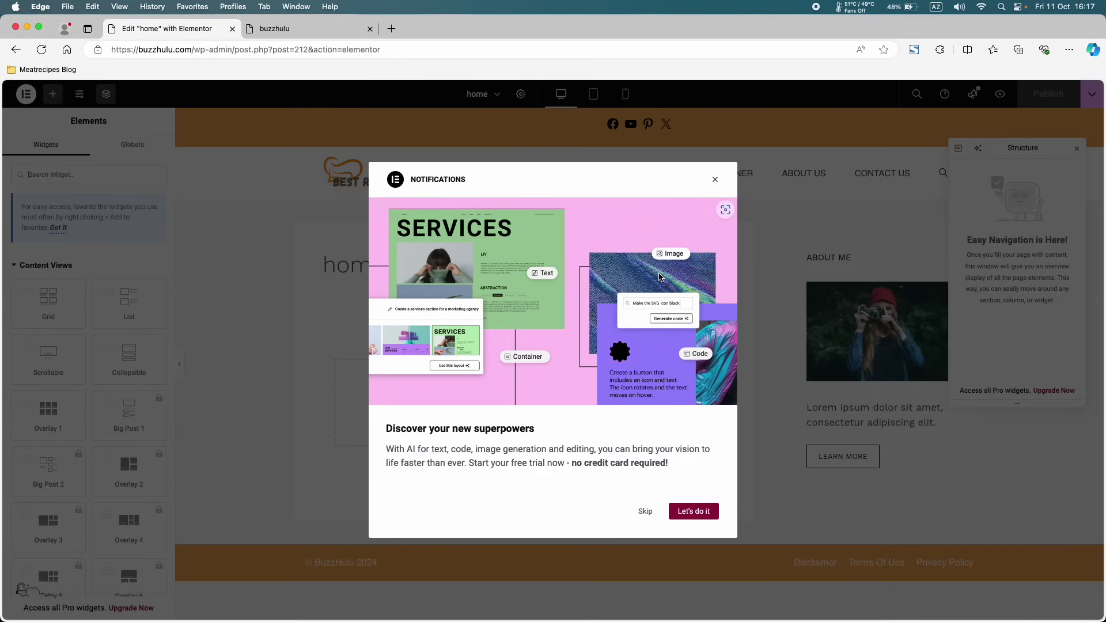
{"action": "left_click", "coordinate": [645, 512]}
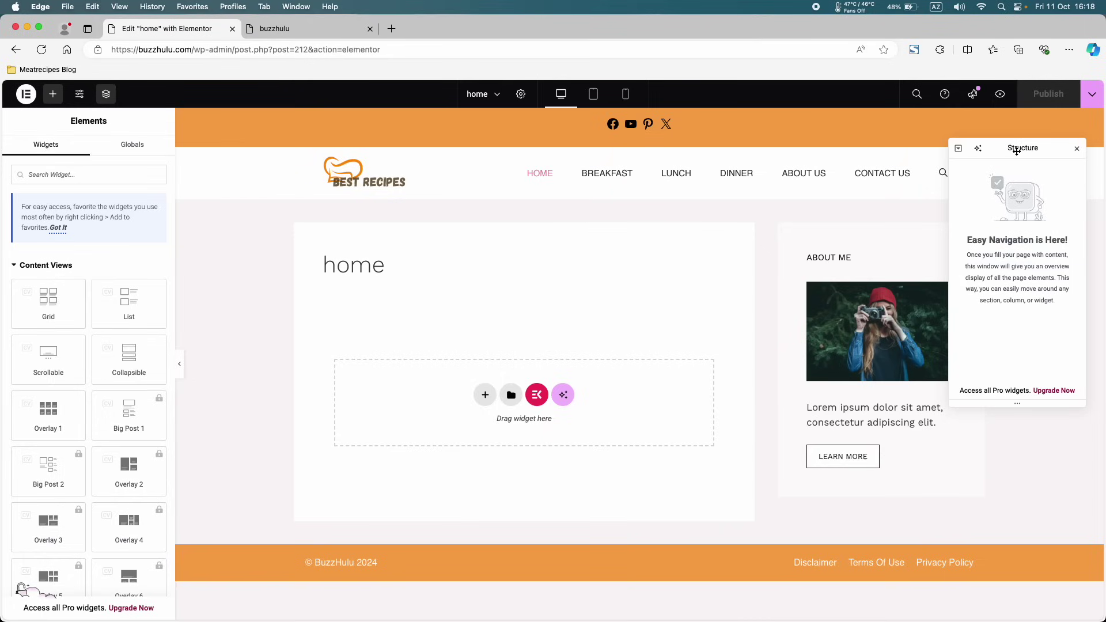
{"action": "left_click_drag", "start_coordinate": [1016, 151], "coordinate": [810, 208]}
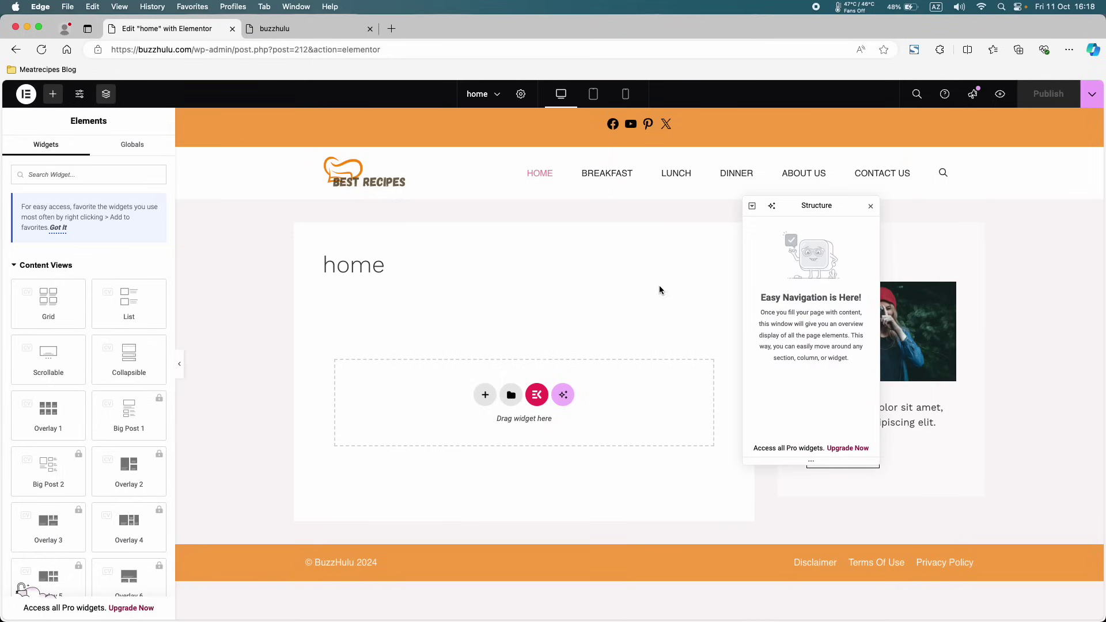
- Close the Structure window, set the home page's layout to the full-width option that keeps the site header and footer, and publish it
{"action": "left_click", "coordinate": [872, 208]}
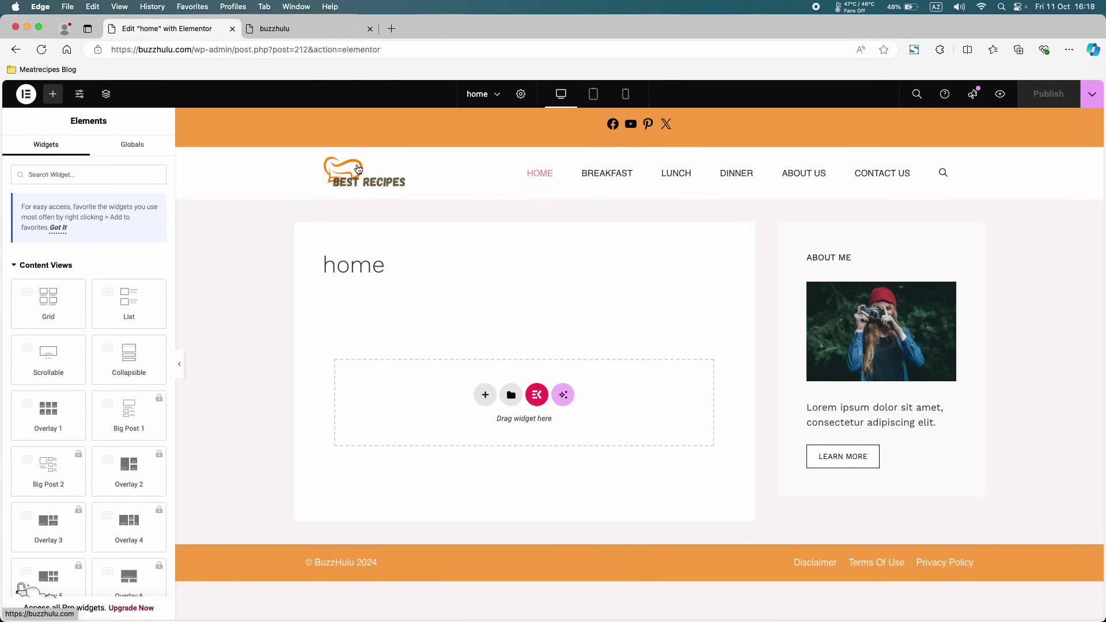
{"action": "left_click", "coordinate": [521, 94]}
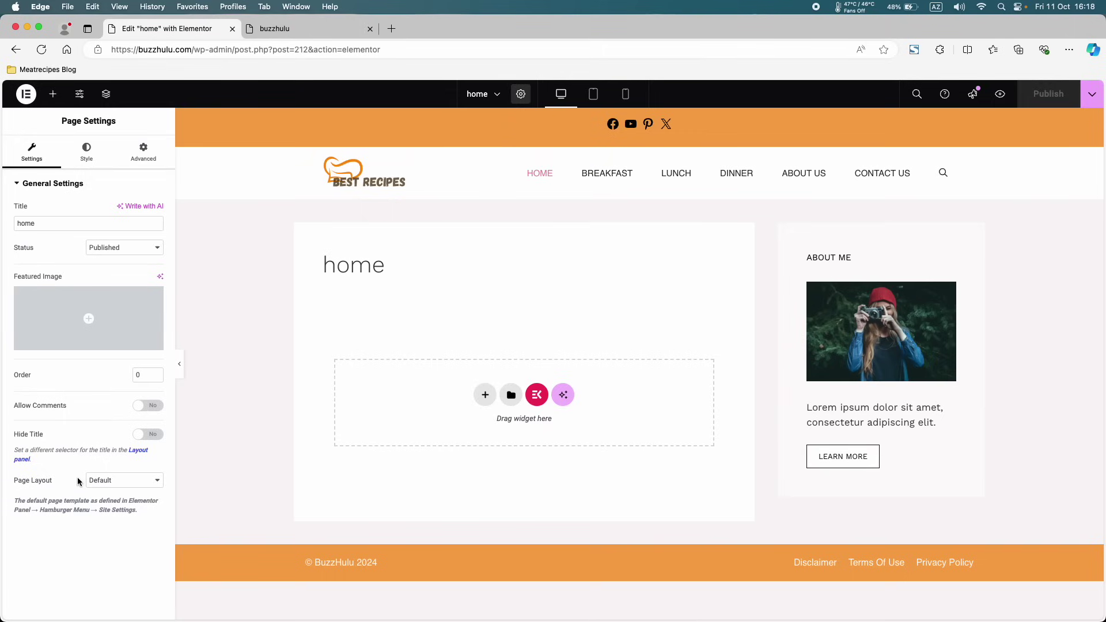
{"action": "left_click", "coordinate": [99, 482]}
{"action": "left_click", "coordinate": [27, 487]}
{"action": "left_click", "coordinate": [101, 481]}
{"action": "left_click", "coordinate": [116, 511]}
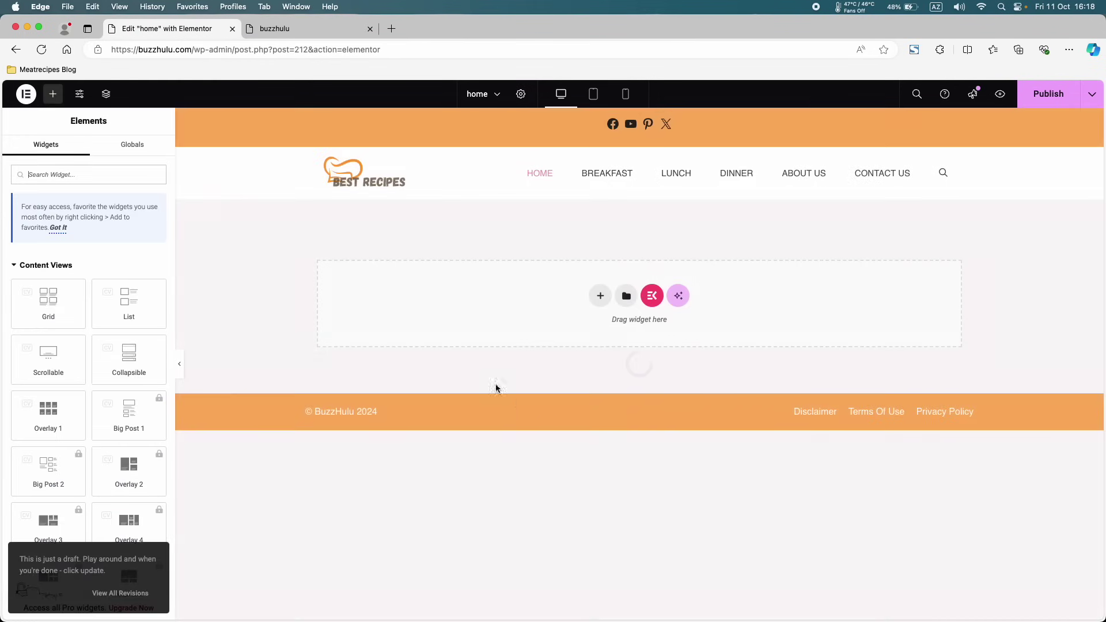
{"action": "left_click", "coordinate": [1045, 101]}
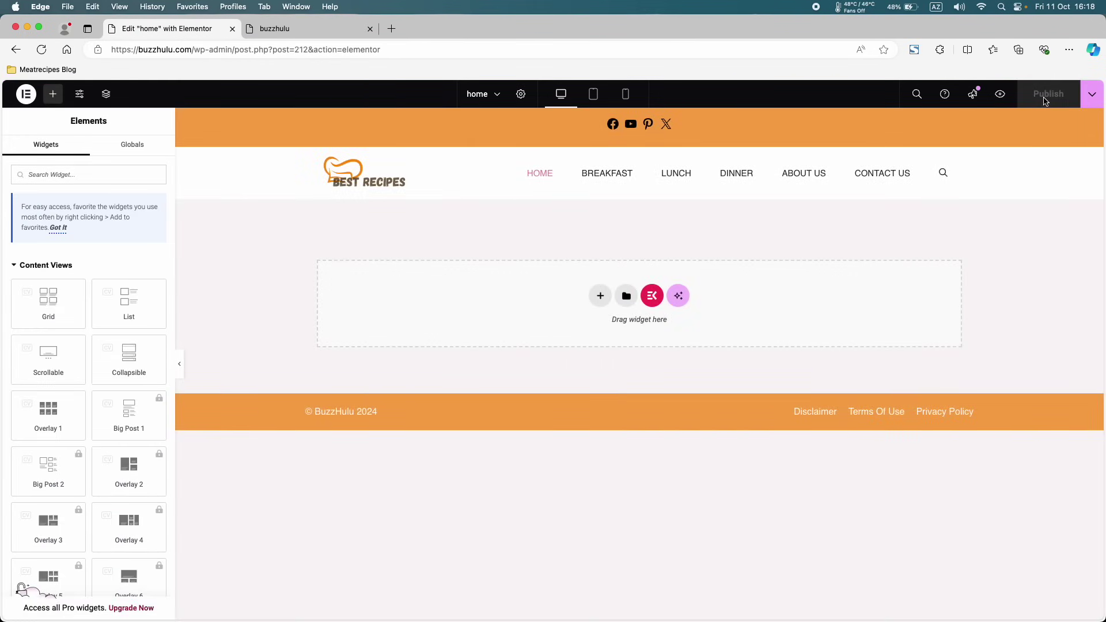
- Purge all caches from the live site and reload its home page to check the new layout
{"action": "left_click", "coordinate": [256, 29]}
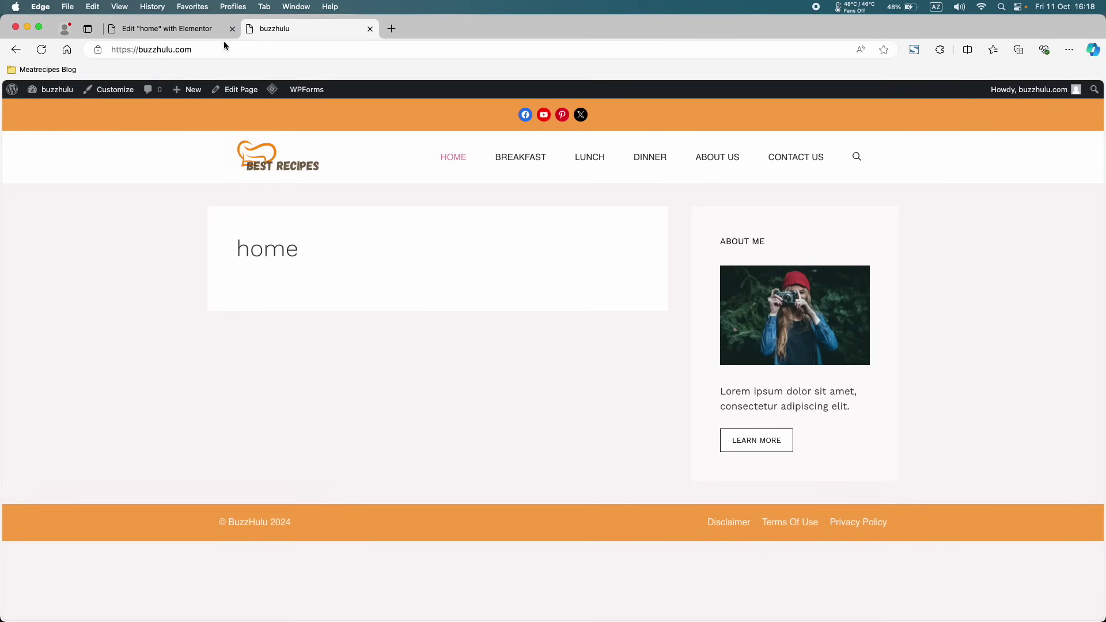
{"action": "left_click", "coordinate": [196, 29]}
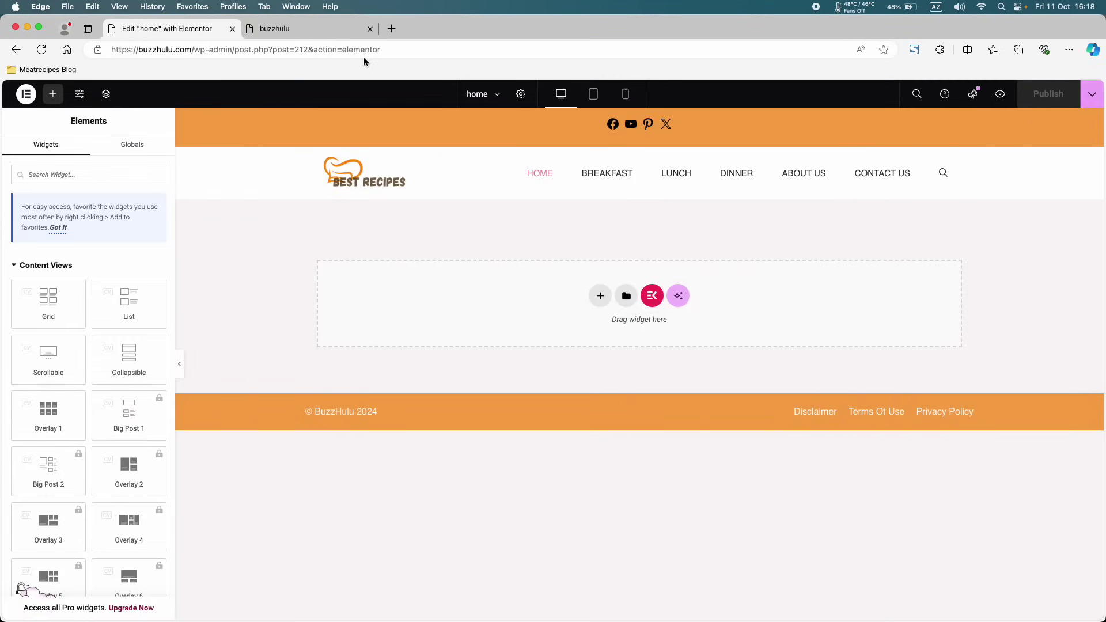
{"action": "left_click", "coordinate": [316, 29]}
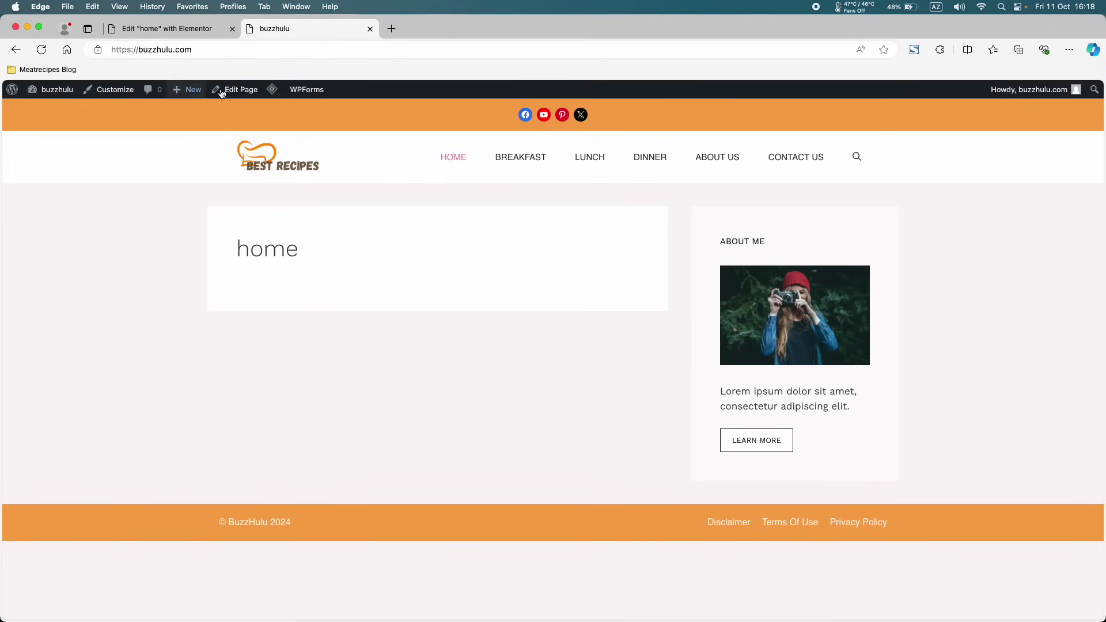
{"action": "mouse_move", "coordinate": [272, 89]}
{"action": "left_click", "coordinate": [284, 141]}
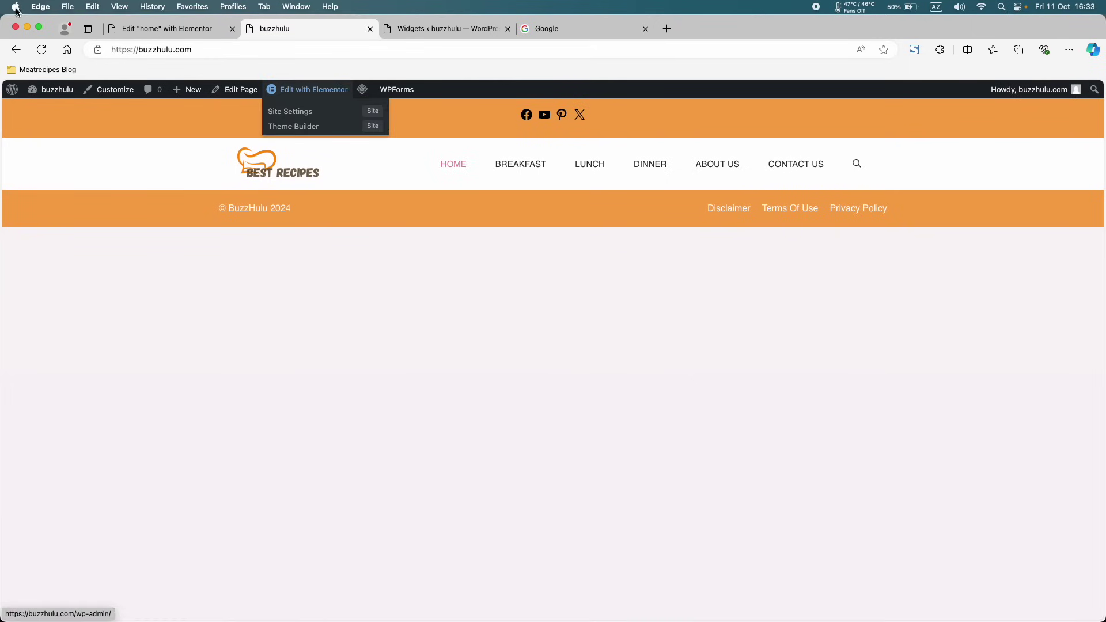
{"action": "left_click", "coordinate": [42, 49]}
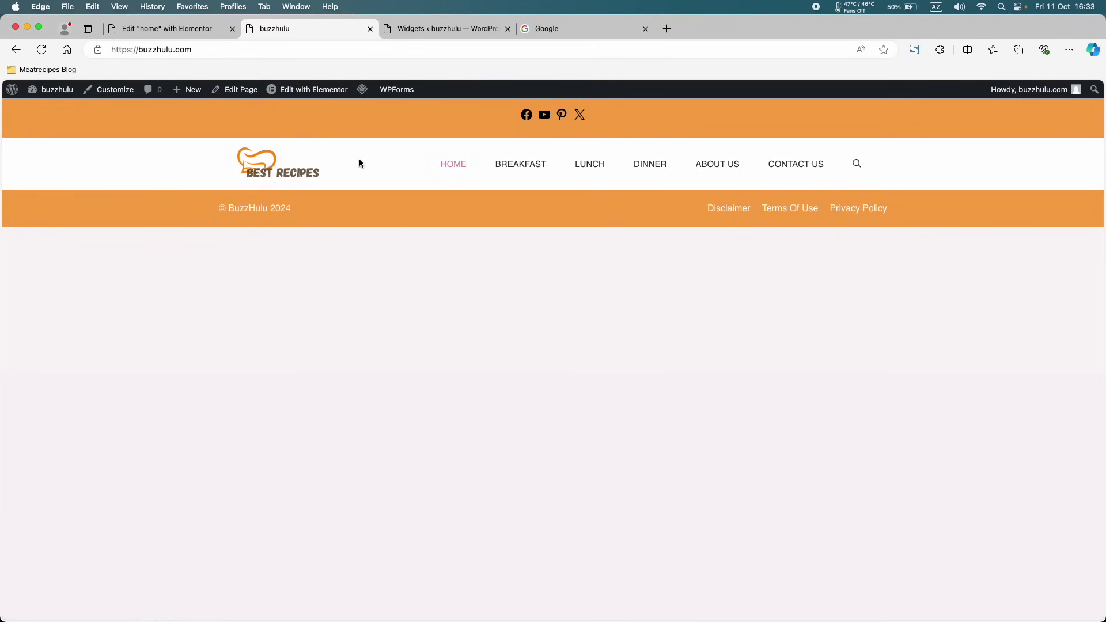
- Compare the top bar's social icons on the home, Breakfast, About Us and Contact Us pages and the Muddy Buddies post
{"action": "left_click", "coordinate": [511, 164]}
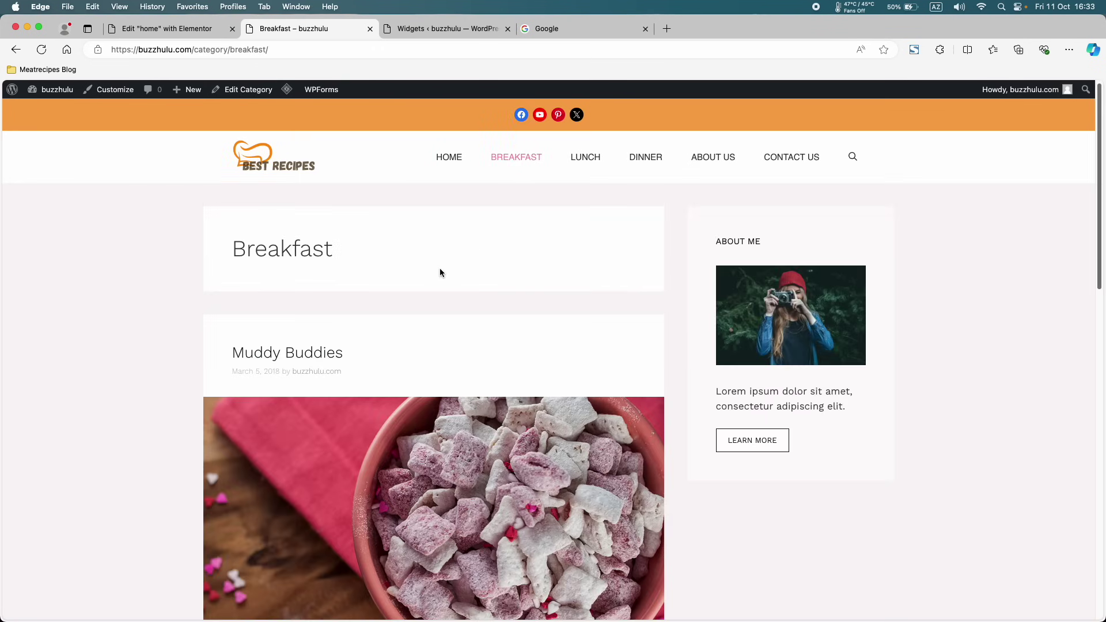
{"action": "left_click", "coordinate": [702, 159]}
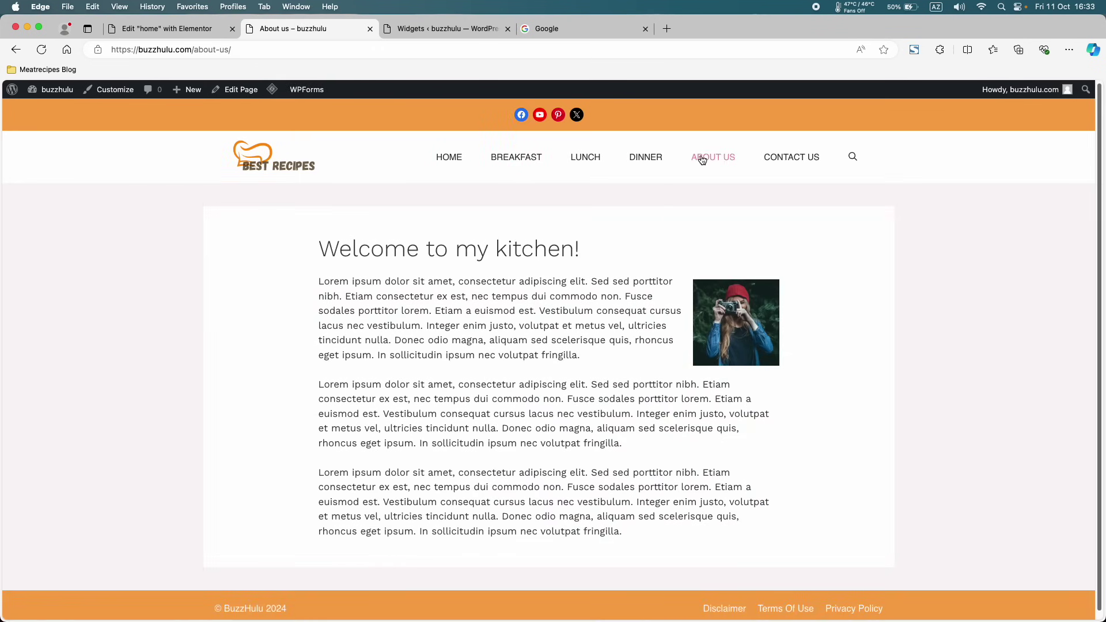
{"action": "left_click", "coordinate": [772, 156]}
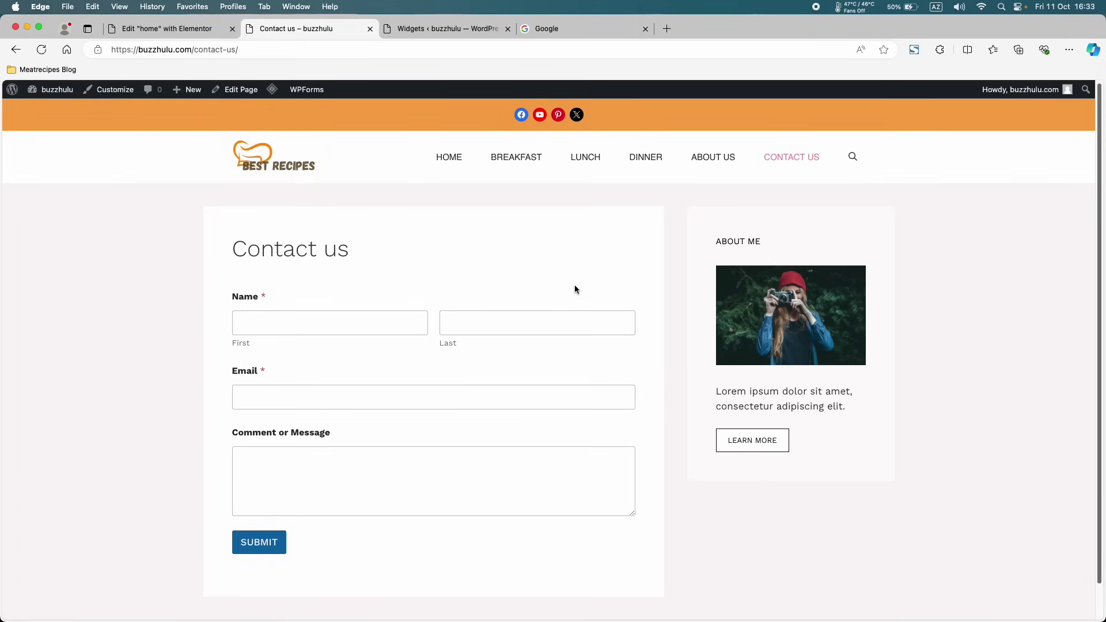
{"action": "left_click", "coordinate": [447, 157]}
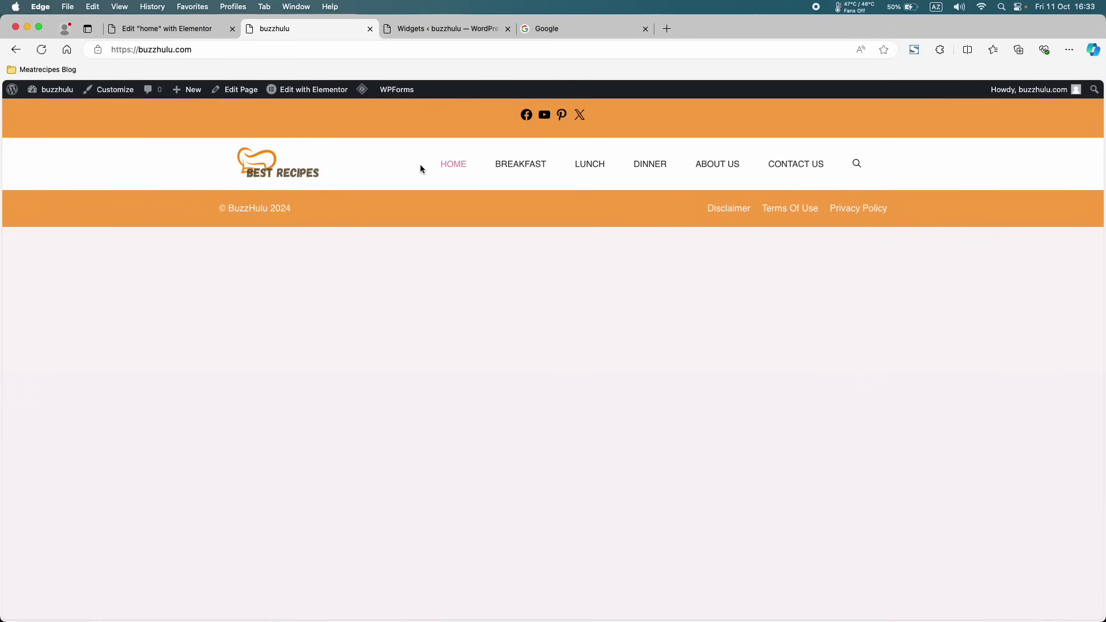
{"action": "left_click", "coordinate": [523, 168]}
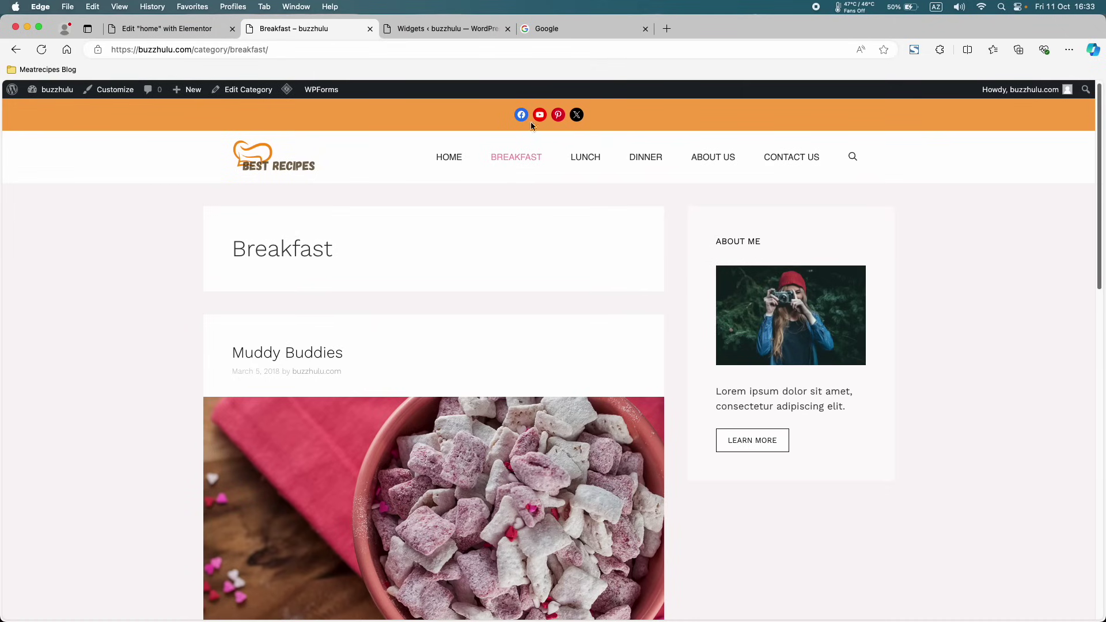
{"action": "scroll", "coordinate": [381, 418], "scroll_direction": "down", "scroll_amount": 1}
{"action": "scroll", "coordinate": [379, 420], "scroll_direction": "up", "scroll_amount": 1}
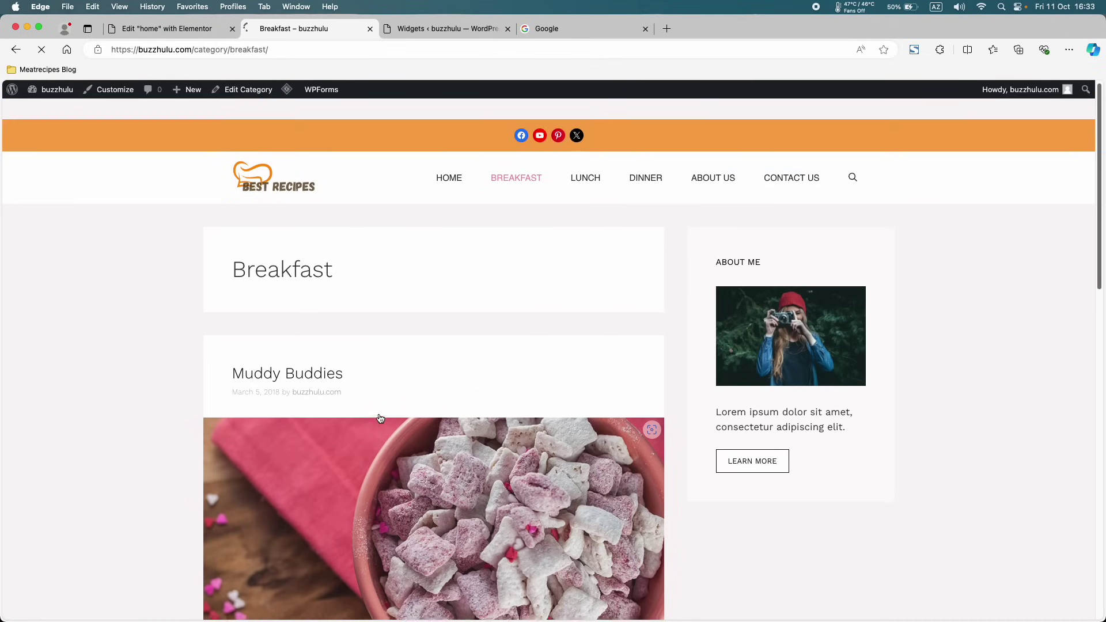
{"action": "left_click", "coordinate": [379, 419]}
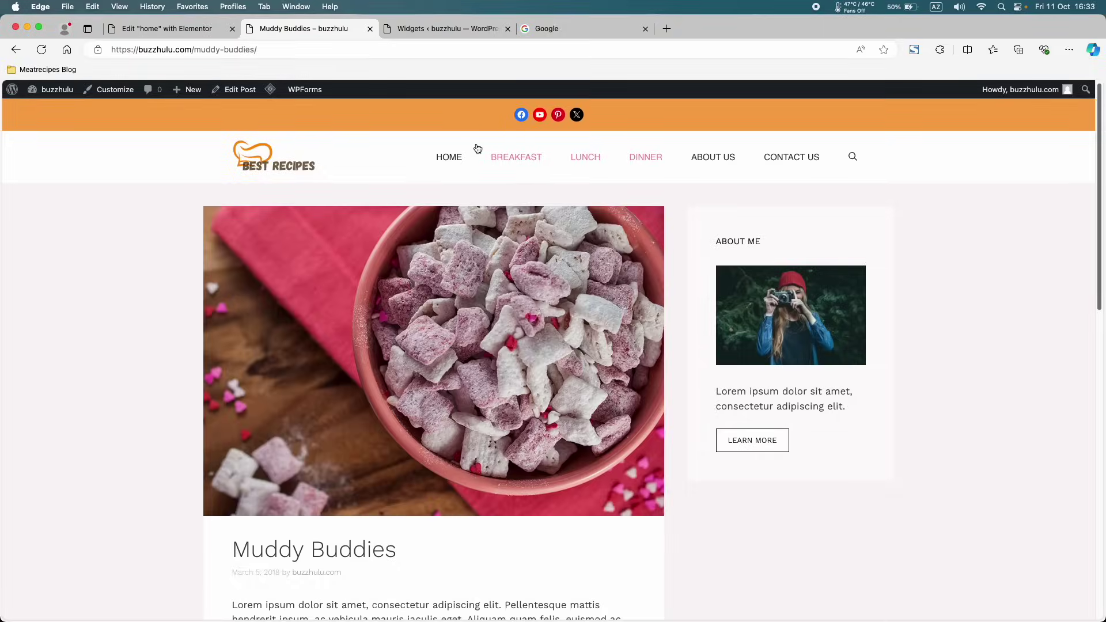
{"action": "left_click", "coordinate": [458, 157]}
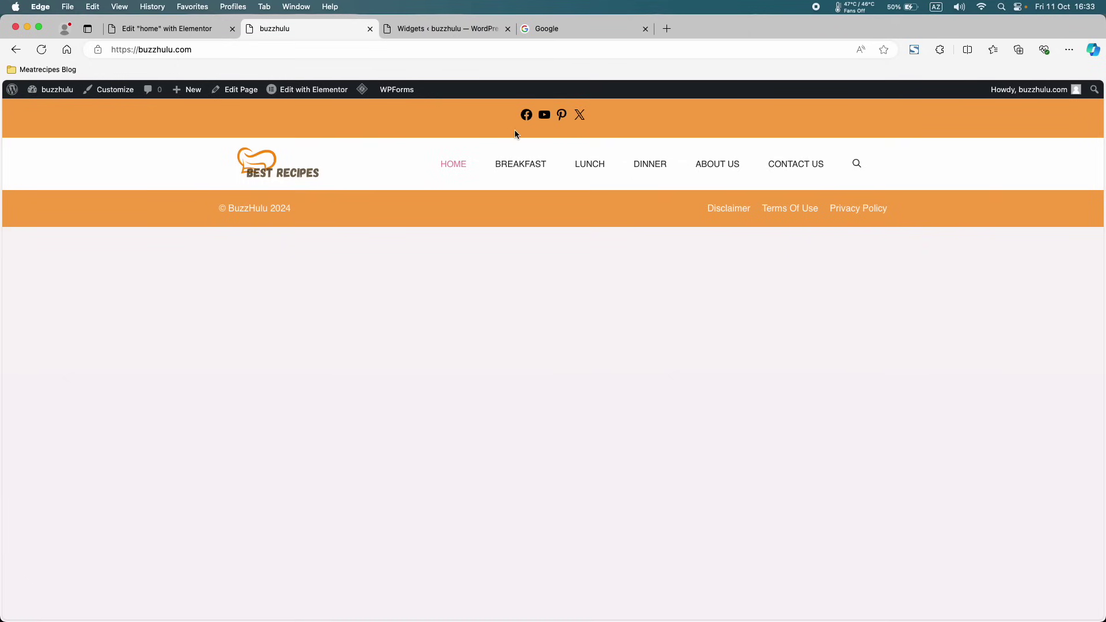
- Go to the Add Plugins page of the WordPress admin and copy the plugin author's name line from the TextEdit note
{"action": "left_click", "coordinate": [402, 34]}
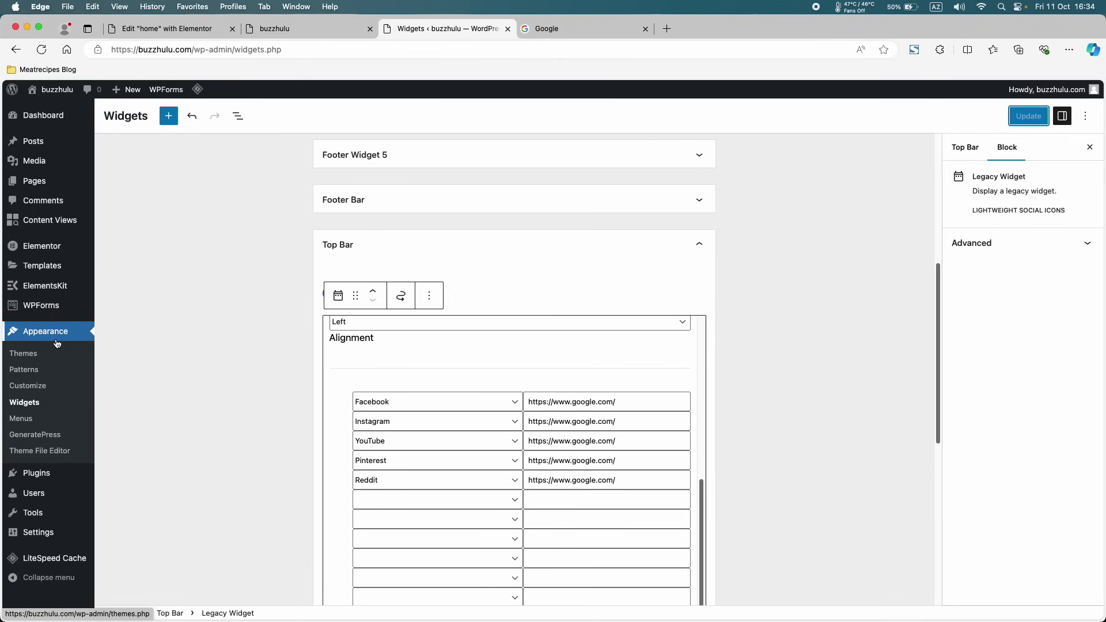
{"action": "left_click", "coordinate": [36, 480]}
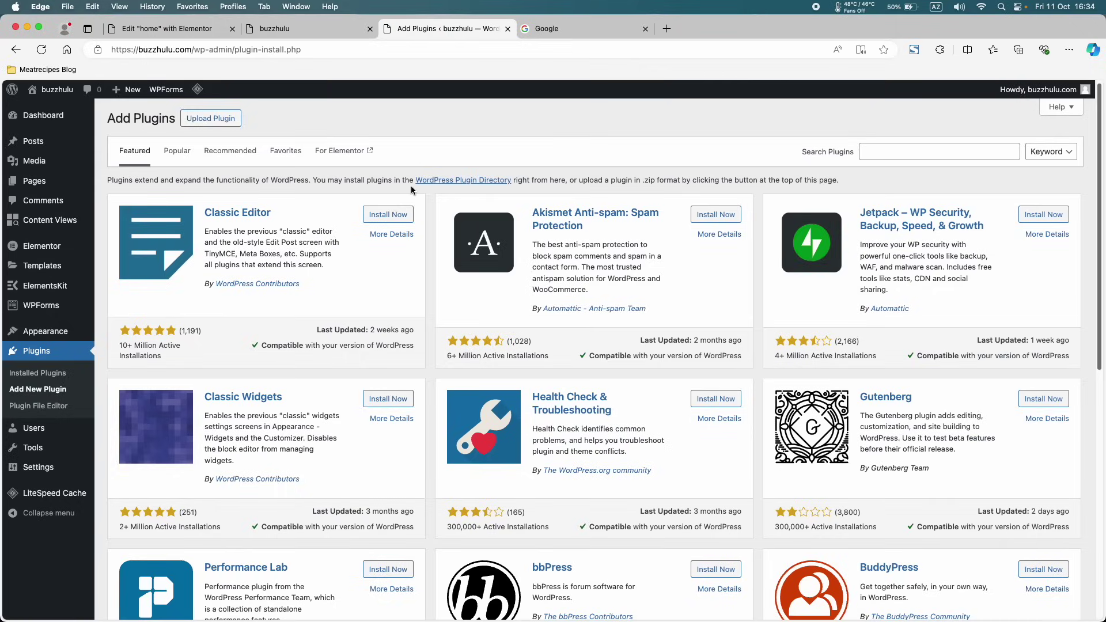
{"action": "key", "text": "ctrl+Up"}
{"action": "left_click", "coordinate": [846, 163]}
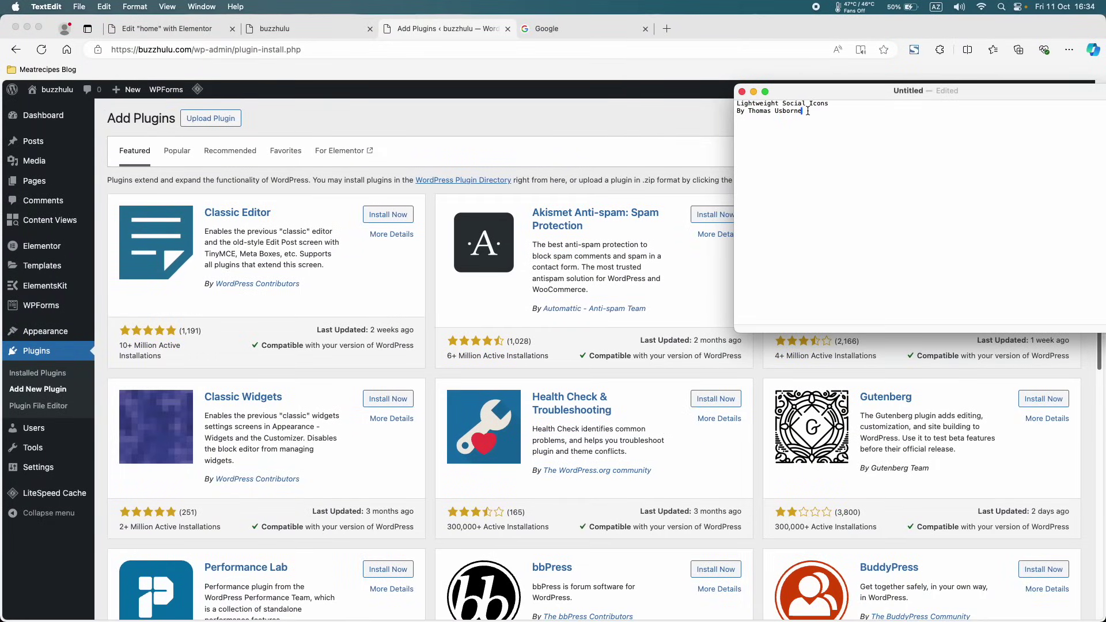
{"action": "left_click_drag", "start_coordinate": [808, 110], "coordinate": [737, 109]}
{"action": "key", "text": "super+c"}
- Search the plugin directory for the copied author line, then install and activate Lightweight Social Icons
{"action": "left_click", "coordinate": [676, 109]}
{"action": "left_click", "coordinate": [870, 144]}
{"action": "key", "text": "super+v"}
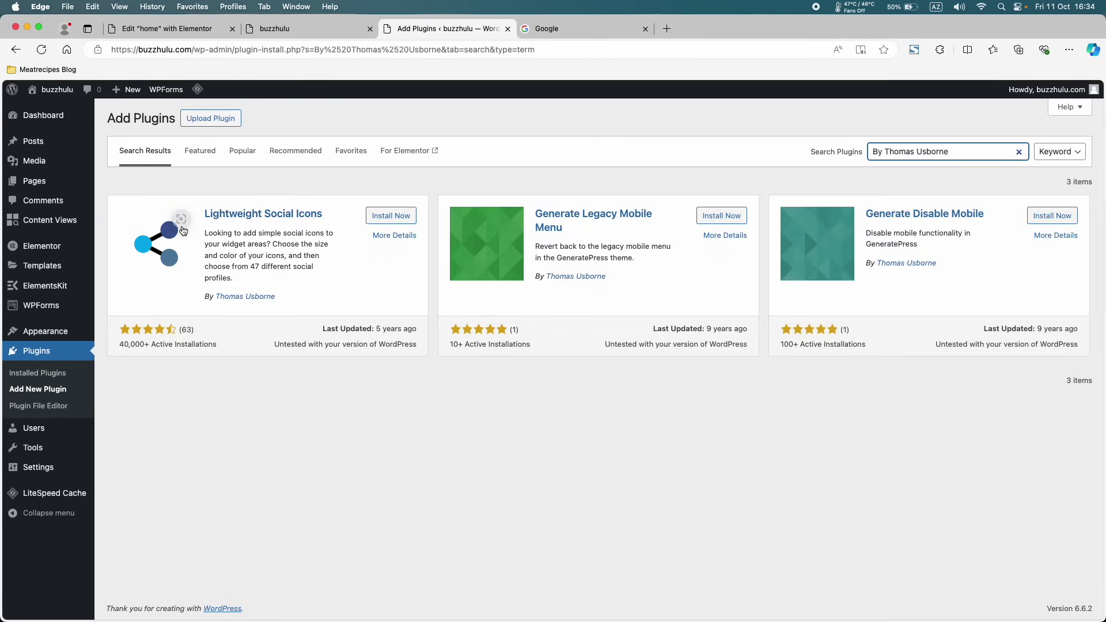
{"action": "left_click", "coordinate": [397, 217]}
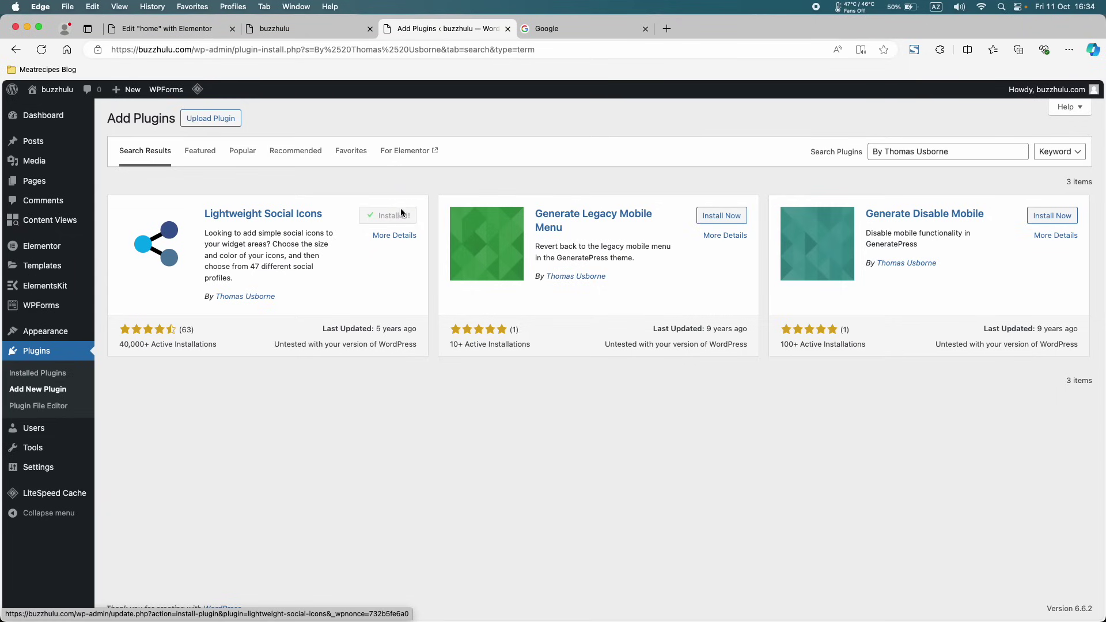
{"action": "left_click", "coordinate": [403, 217]}
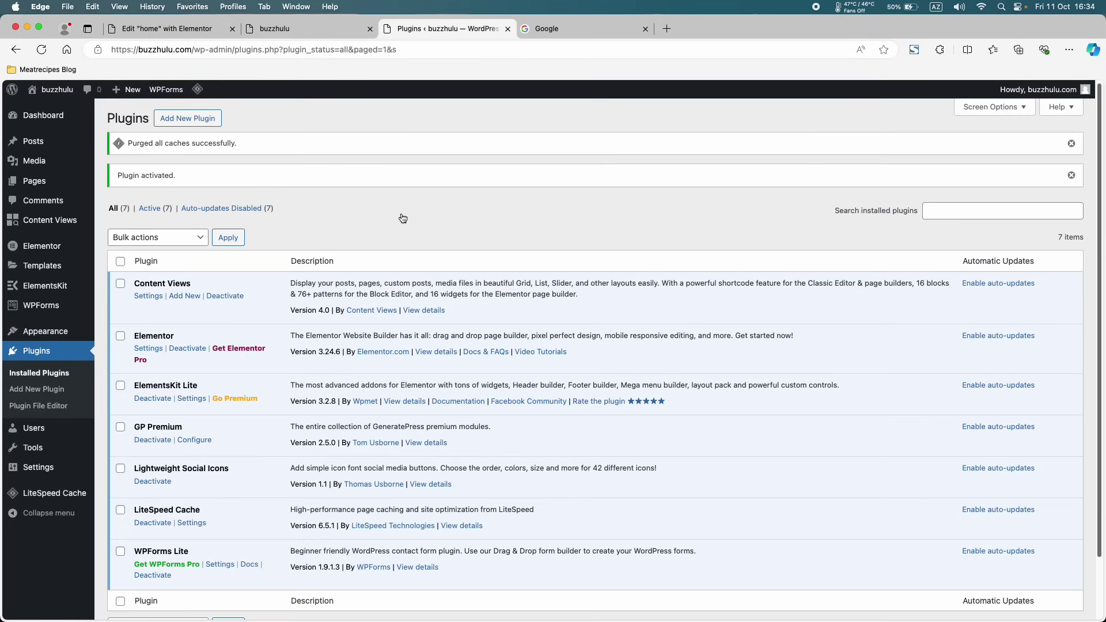
- Delete the Social Icons block from the Top Bar widget area
{"action": "mouse_move", "coordinate": [89, 340]}
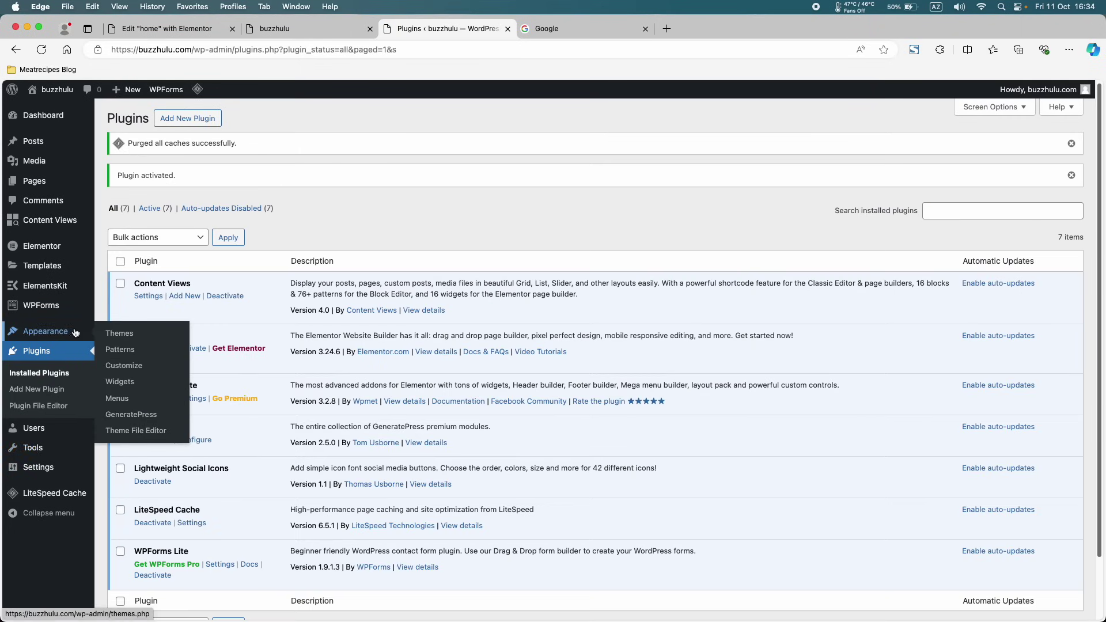
{"action": "left_click", "coordinate": [125, 382]}
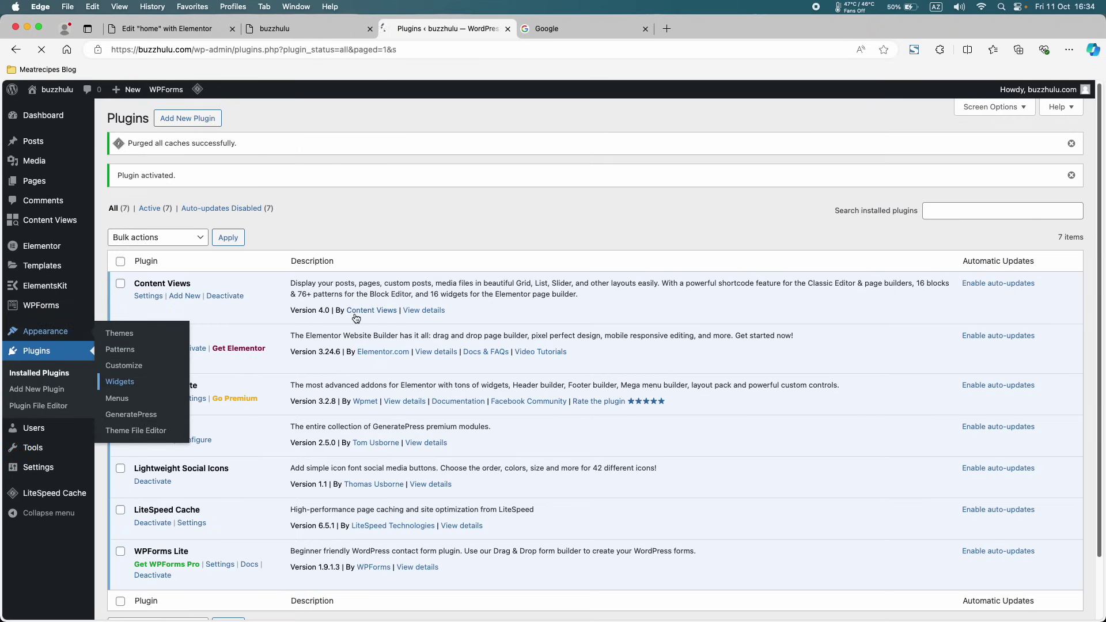
{"action": "scroll", "coordinate": [353, 317], "scroll_direction": "down", "scroll_amount": 3}
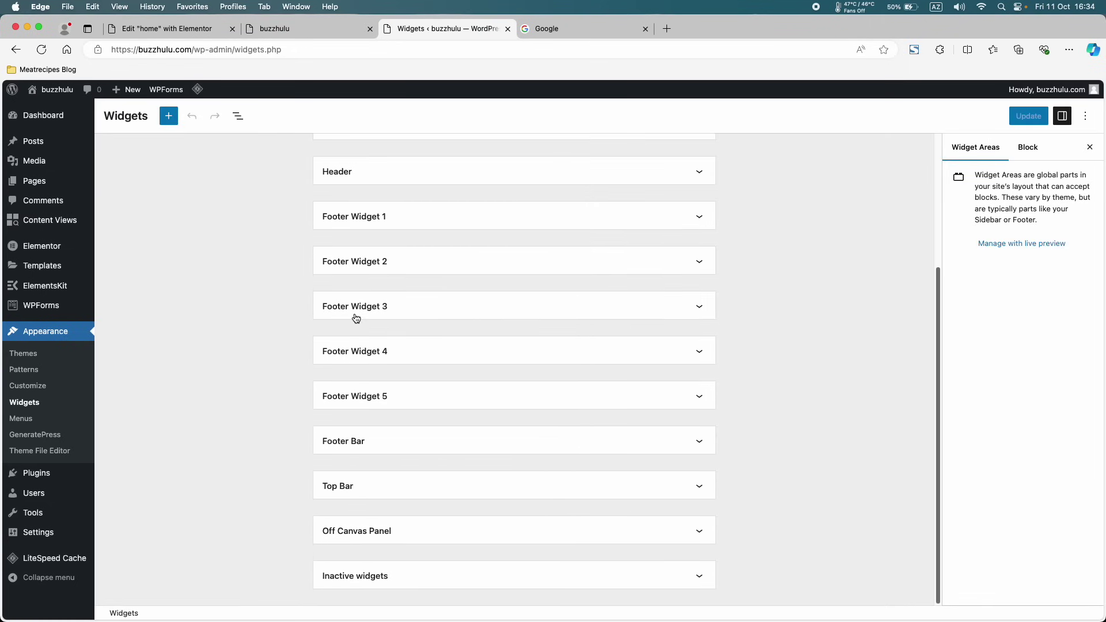
{"action": "left_click", "coordinate": [355, 491]}
{"action": "scroll", "coordinate": [358, 494], "scroll_direction": "down", "scroll_amount": 3}
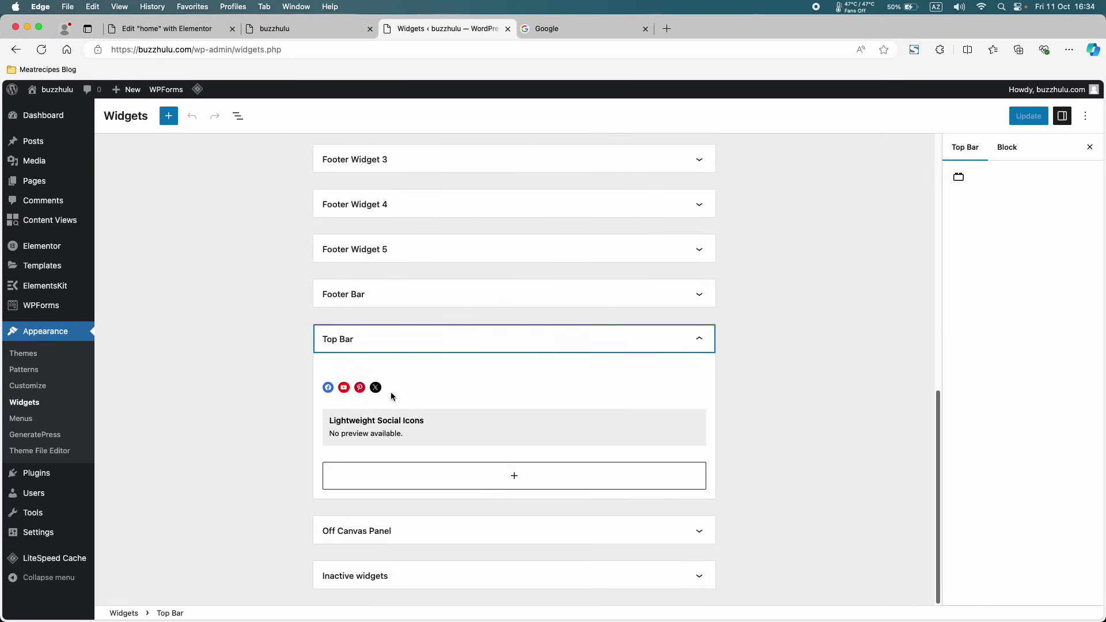
{"action": "left_click", "coordinate": [397, 396]}
{"action": "left_click", "coordinate": [506, 363]}
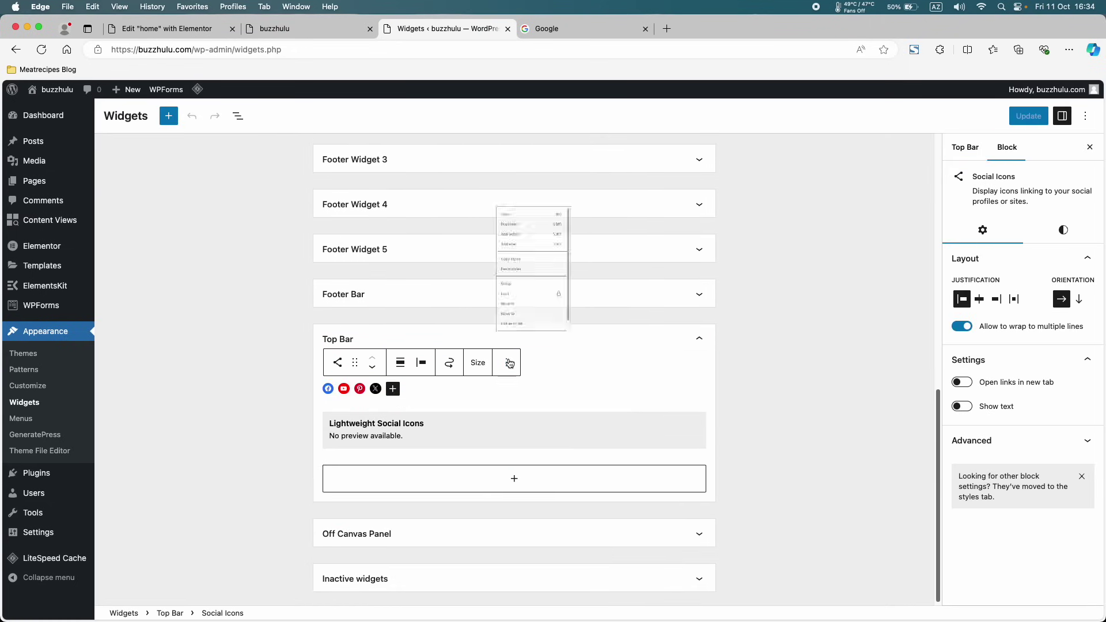
{"action": "scroll", "coordinate": [532, 326], "scroll_direction": "down", "scroll_amount": 1}
{"action": "left_click", "coordinate": [531, 320]}
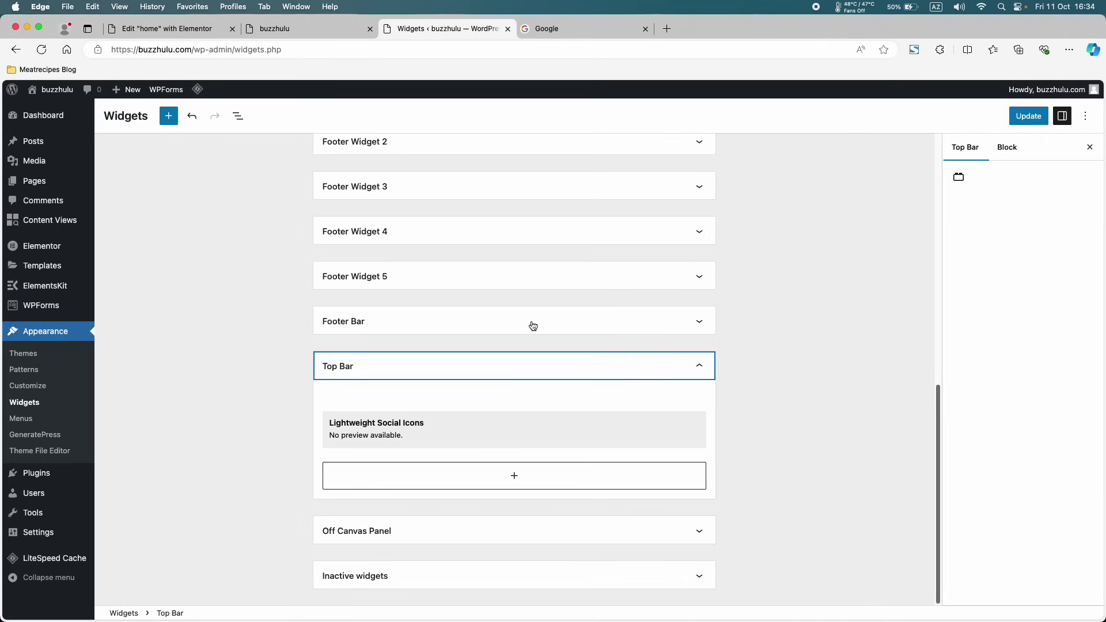
- Delete the existing Lightweight Social Icons widget from the Top Bar area
{"action": "left_click", "coordinate": [476, 430]}
{"action": "left_click", "coordinate": [429, 390]}
{"action": "left_click", "coordinate": [455, 353]}
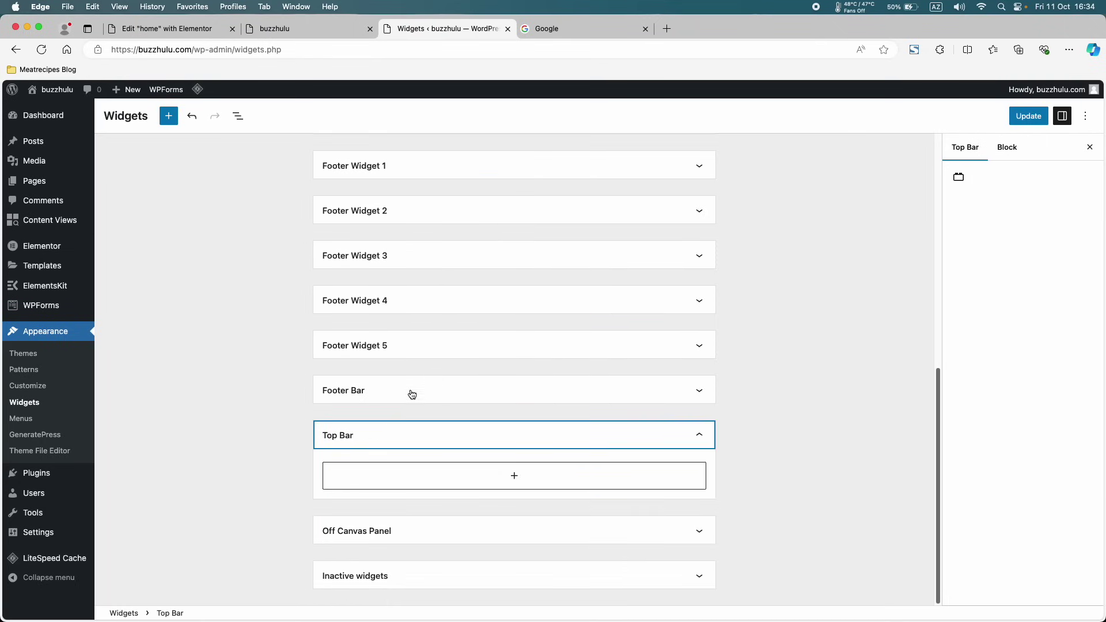
- Add a Legacy Widget block to the Top Bar area and set it to display Lightweight Social Icons
{"action": "left_click", "coordinate": [440, 471]}
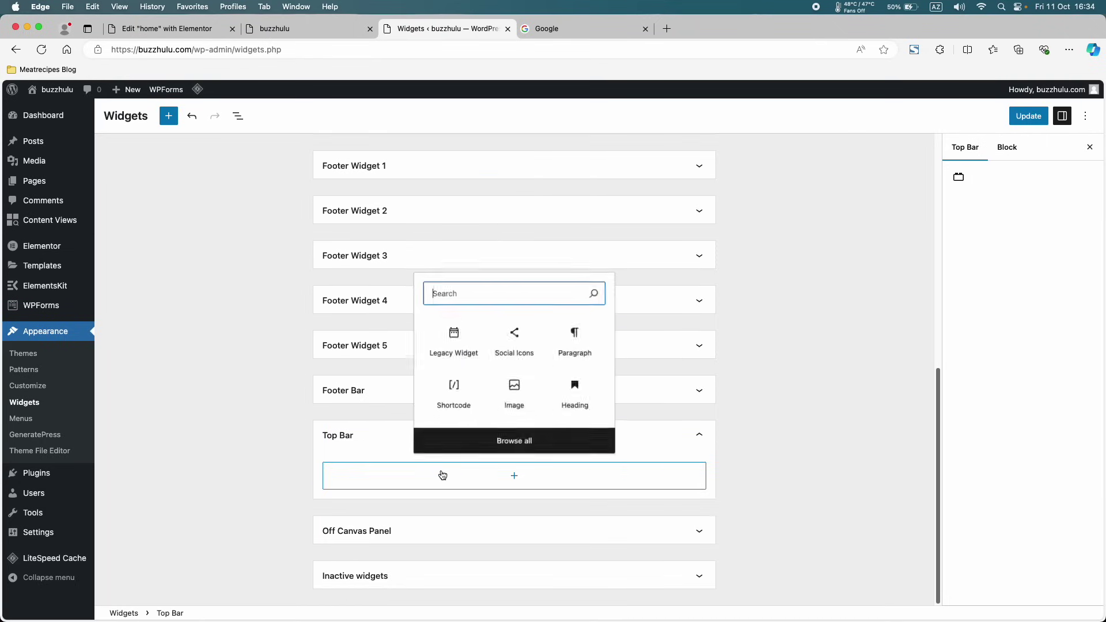
{"action": "left_click", "coordinate": [453, 344]}
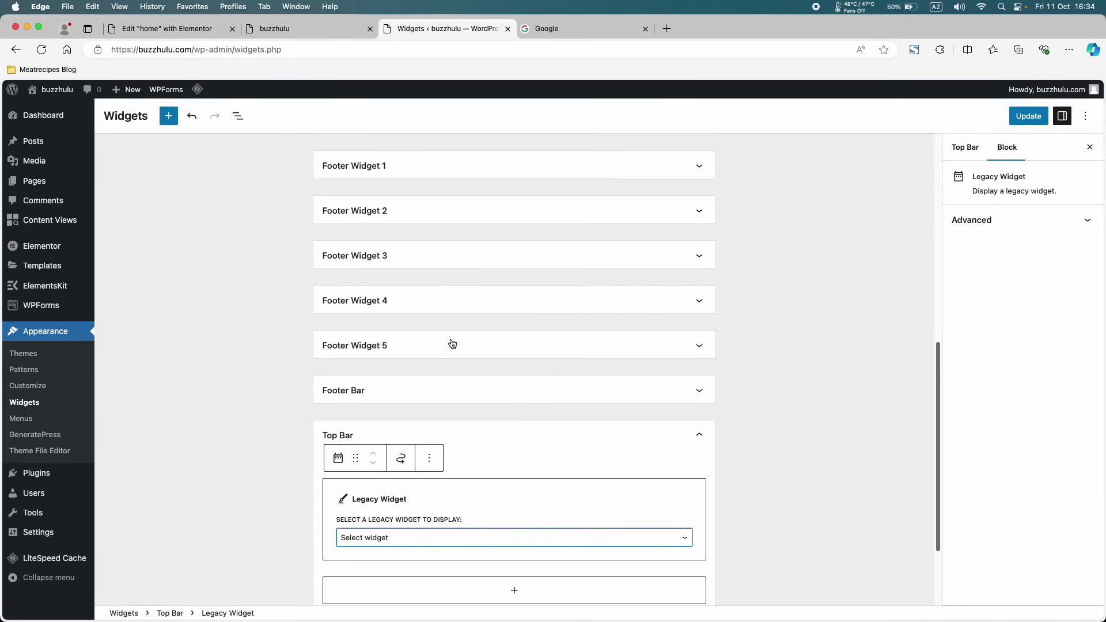
{"action": "scroll", "coordinate": [452, 374], "scroll_direction": "down", "scroll_amount": 4}
{"action": "left_click", "coordinate": [395, 431]}
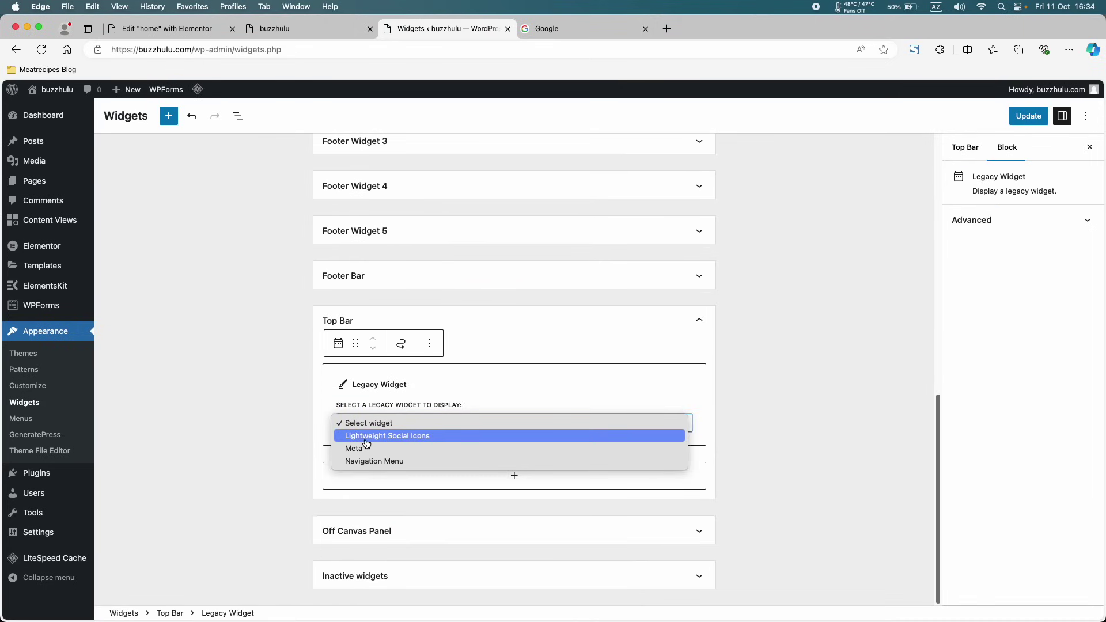
{"action": "left_click", "coordinate": [411, 438]}
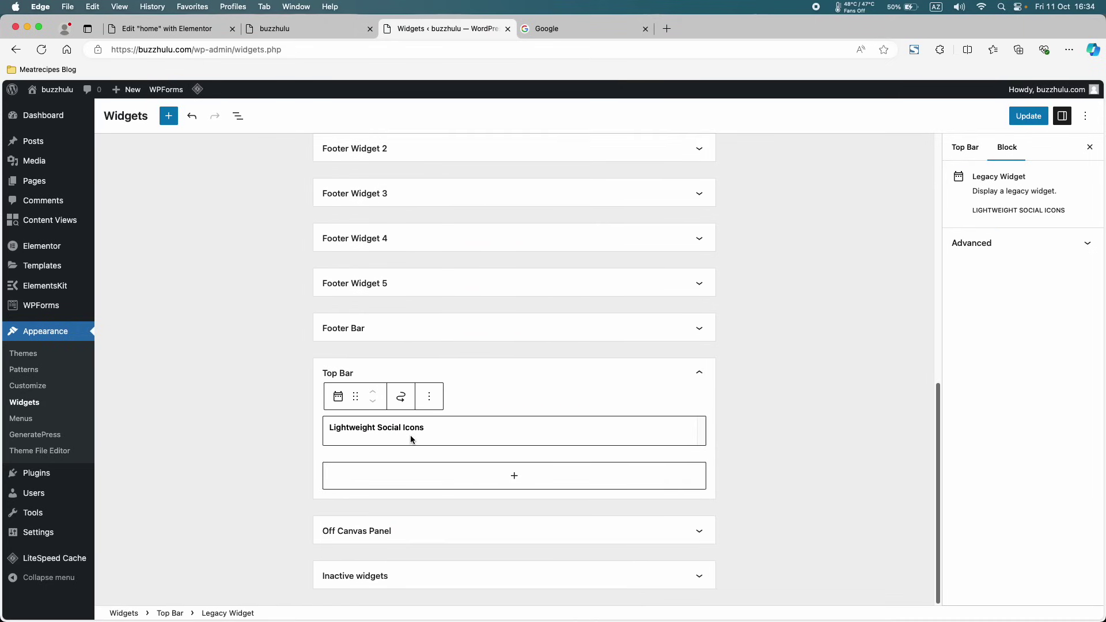
{"action": "scroll", "coordinate": [410, 440], "scroll_direction": "down", "scroll_amount": 1}
{"action": "scroll", "coordinate": [410, 440], "scroll_direction": "down", "scroll_amount": 5}
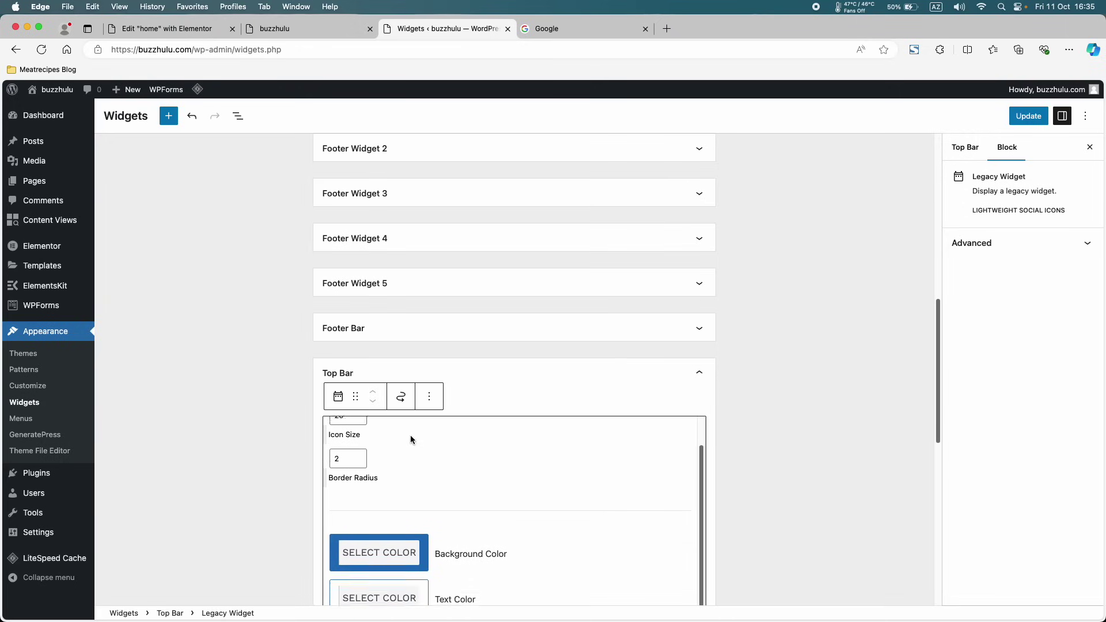
- Set the first two icon rows of the Lightweight Social Icons widget to Facebook and YouTube
{"action": "scroll", "coordinate": [516, 301], "scroll_direction": "down", "scroll_amount": 4}
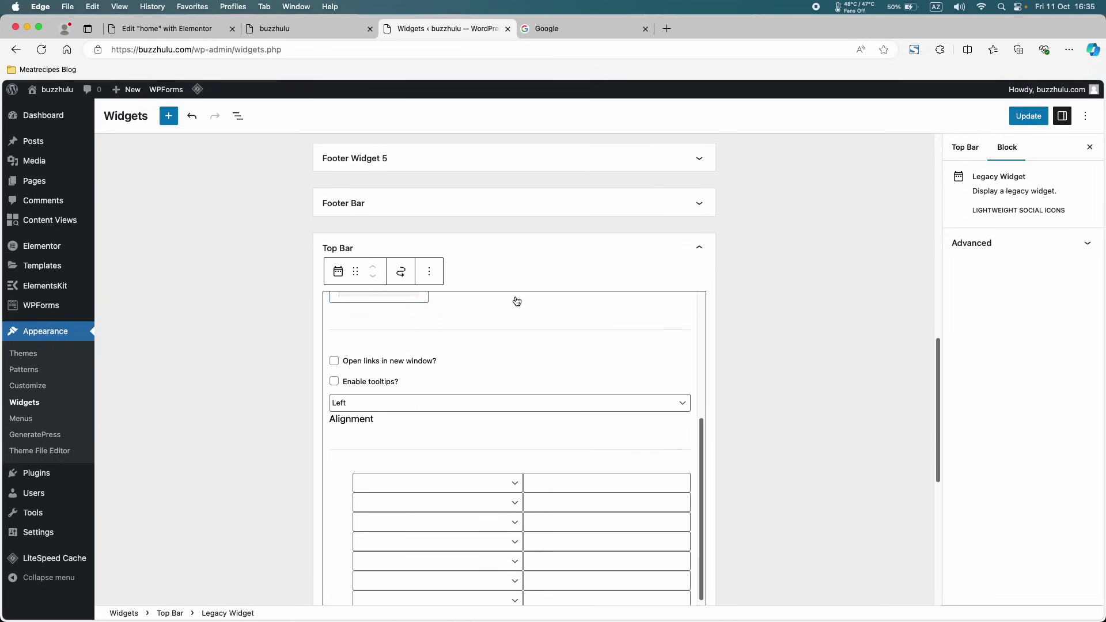
{"action": "scroll", "coordinate": [449, 429], "scroll_direction": "down", "scroll_amount": 2}
{"action": "left_click", "coordinate": [449, 436]}
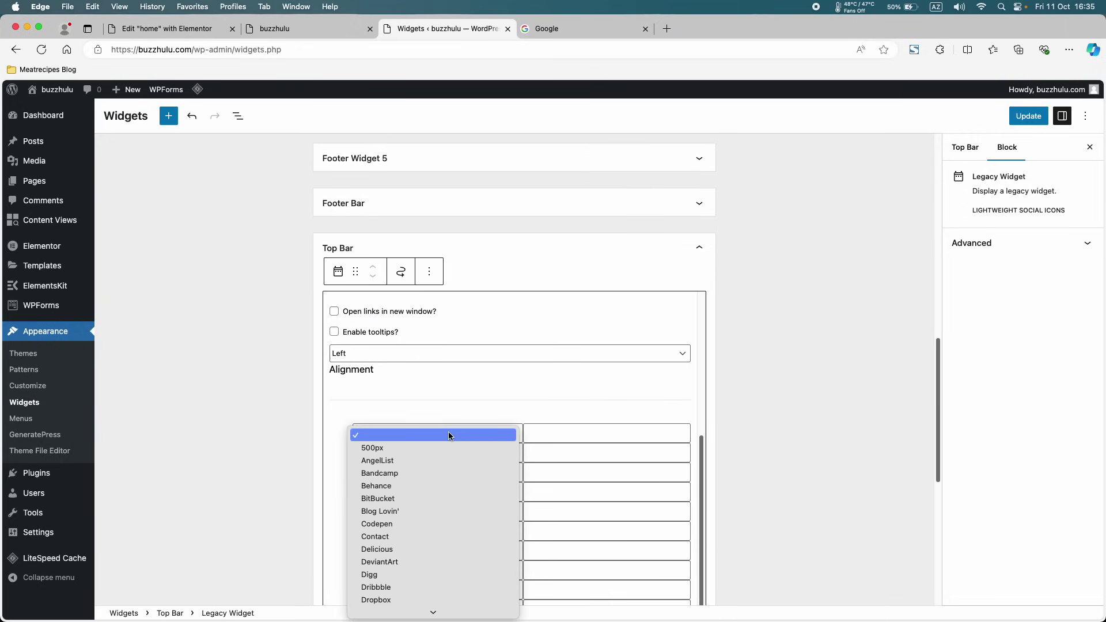
{"action": "scroll", "coordinate": [448, 433], "scroll_direction": "down", "scroll_amount": 1}
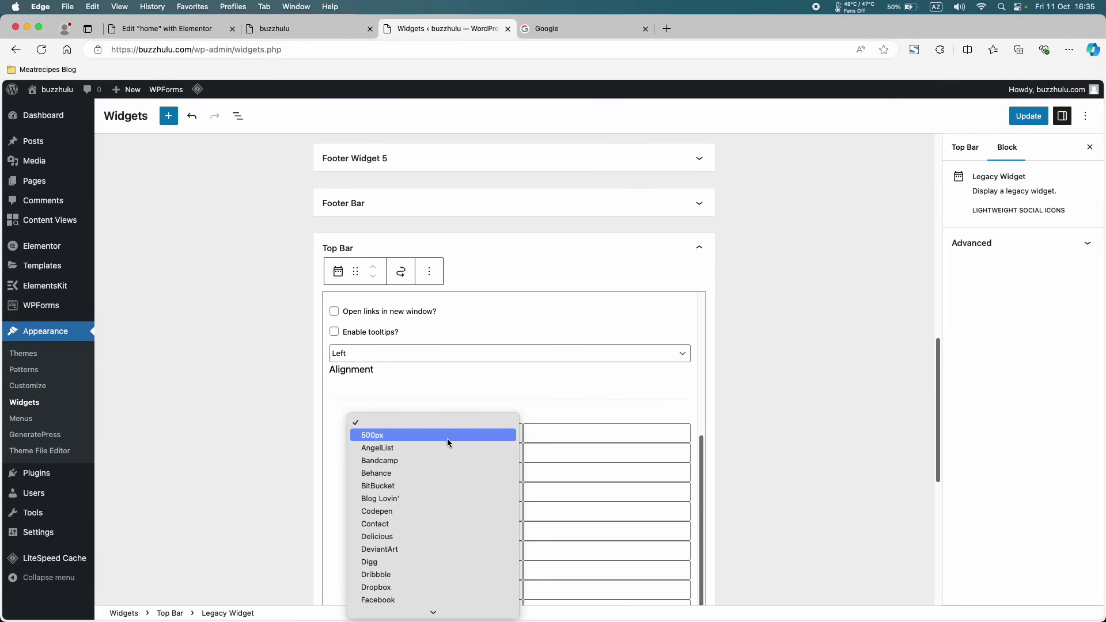
{"action": "left_click", "coordinate": [395, 600]}
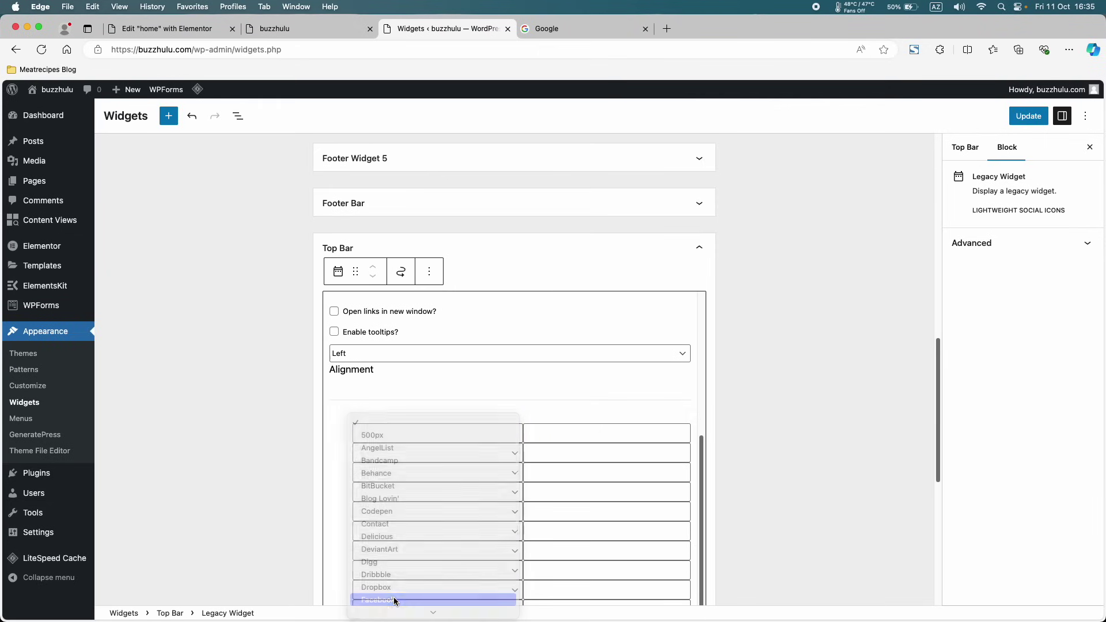
{"action": "left_click", "coordinate": [435, 451]}
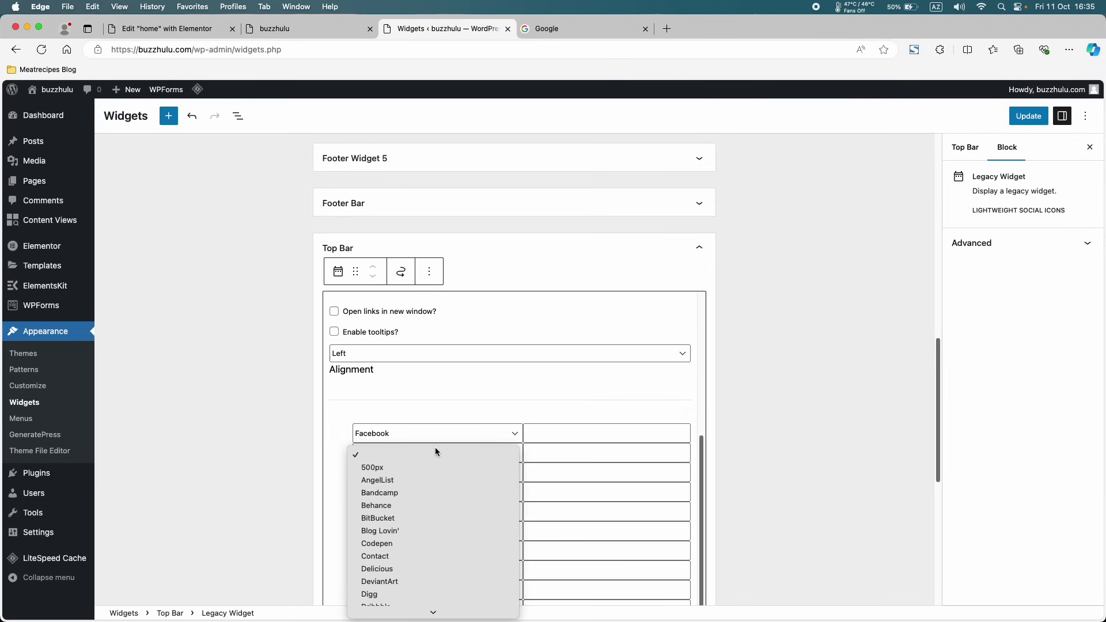
{"action": "scroll", "coordinate": [435, 447], "scroll_direction": "down", "scroll_amount": 5}
{"action": "scroll", "coordinate": [411, 554], "scroll_direction": "down", "scroll_amount": 1}
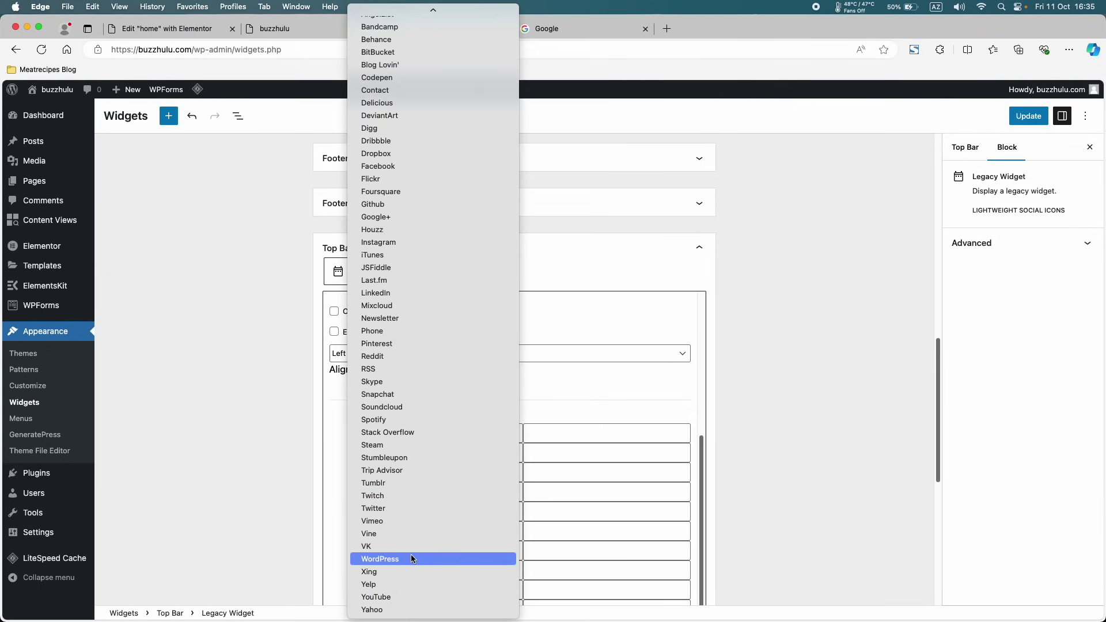
{"action": "left_click", "coordinate": [389, 593]}
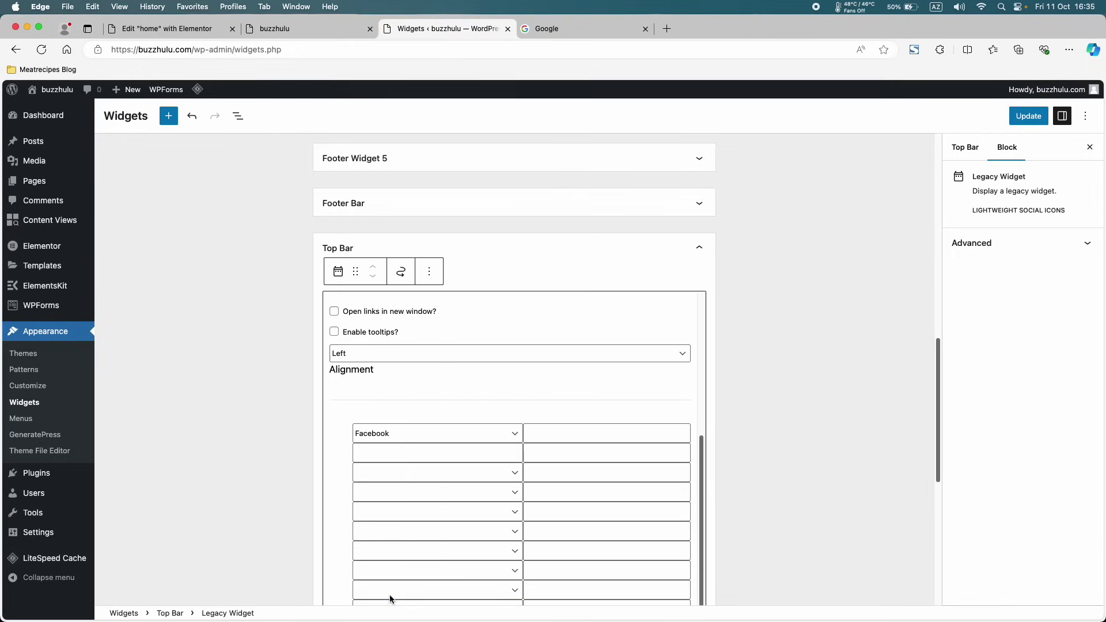
- Set the third, fourth and fifth icon rows to Twitter, Pinterest and Reddit
{"action": "left_click", "coordinate": [413, 472]}
{"action": "key", "text": "t"}
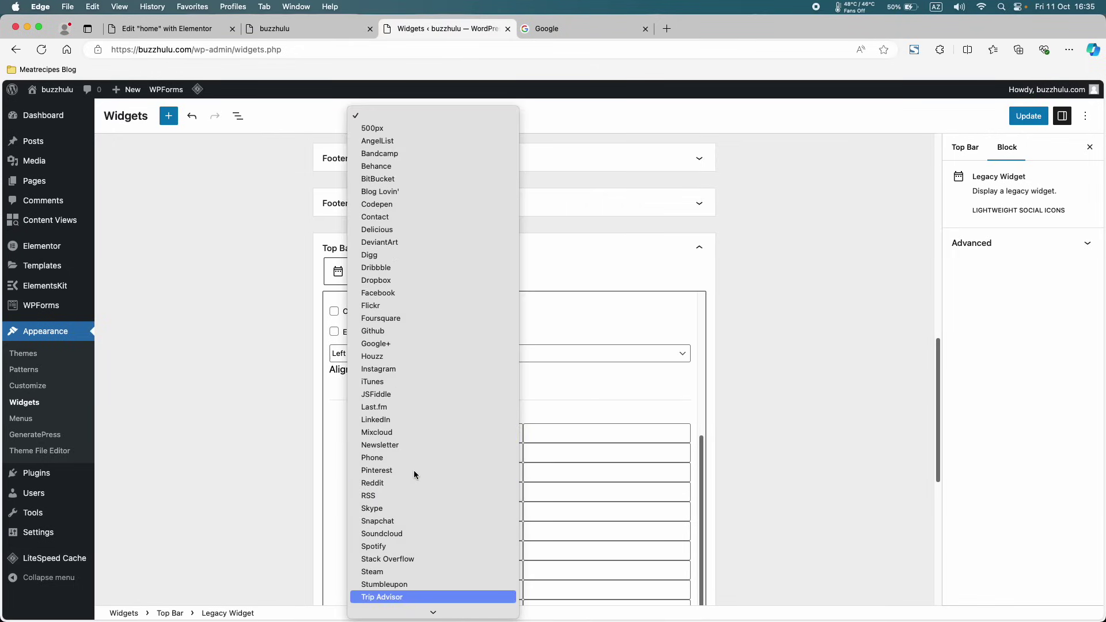
{"action": "key", "text": "x"}
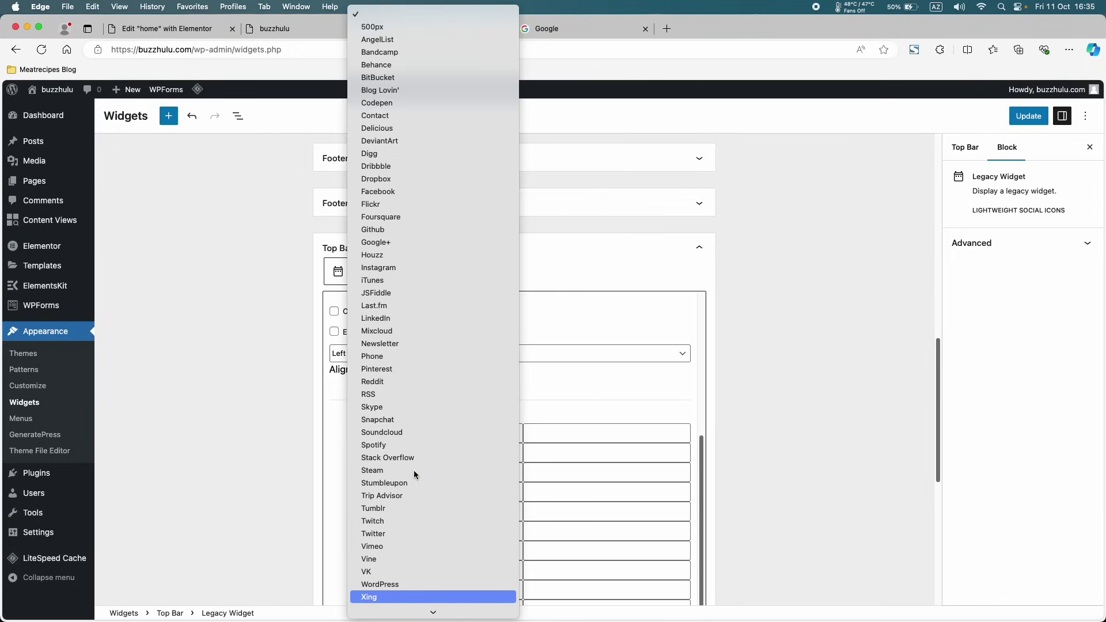
{"action": "left_click", "coordinate": [368, 535]}
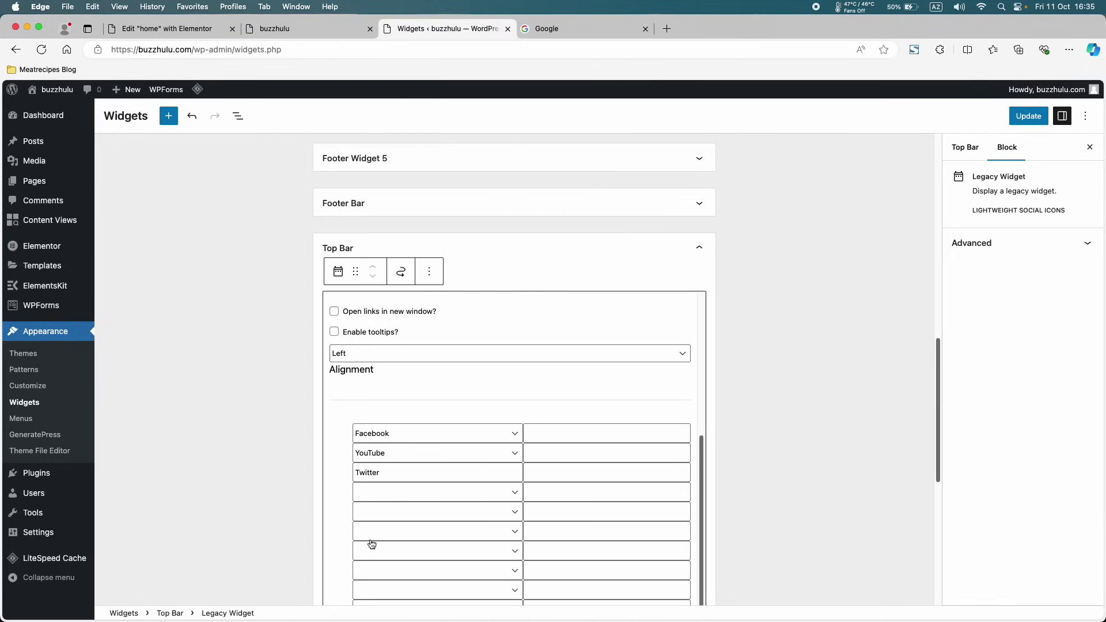
{"action": "left_click", "coordinate": [392, 496]}
{"action": "scroll", "coordinate": [393, 497], "scroll_direction": "down", "scroll_amount": 10}
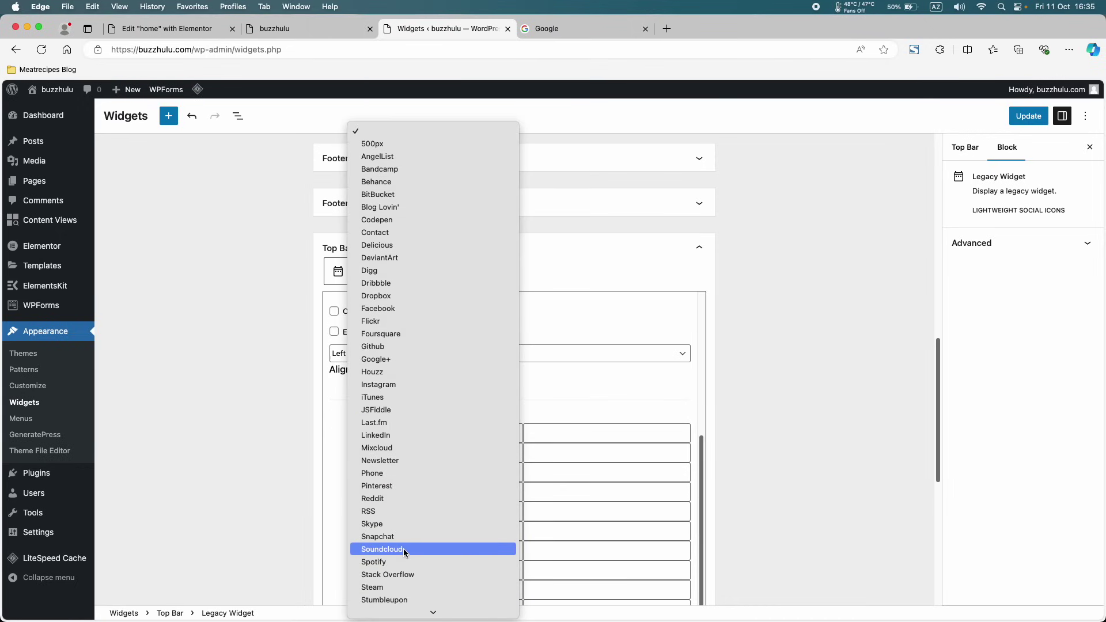
{"action": "left_click", "coordinate": [385, 487]}
{"action": "left_click", "coordinate": [384, 512]}
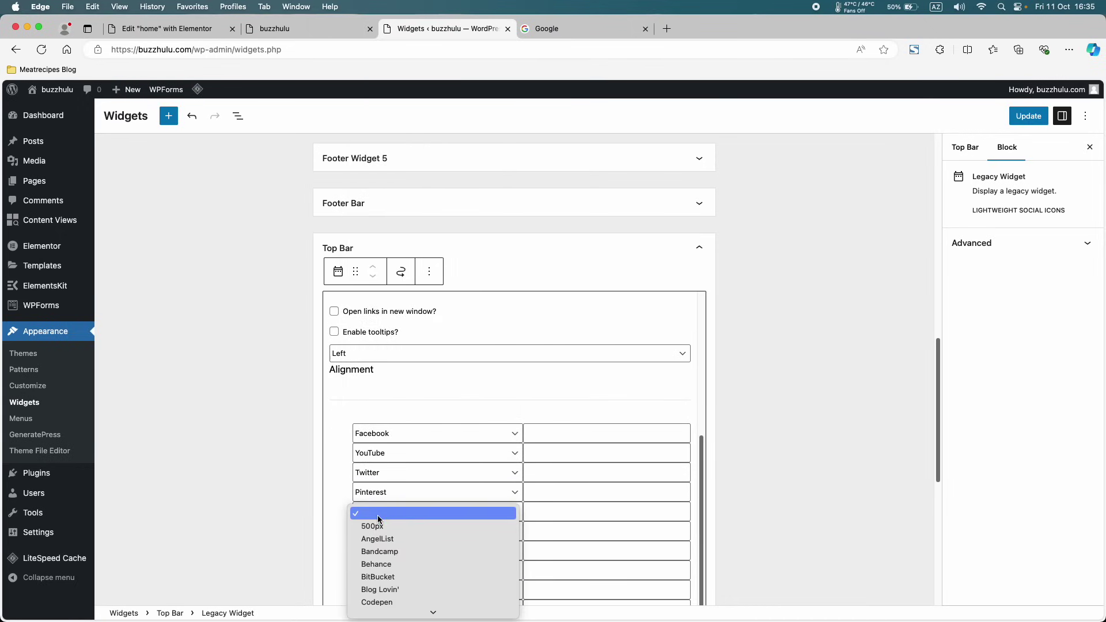
{"action": "scroll", "coordinate": [378, 553], "scroll_direction": "down", "scroll_amount": 5}
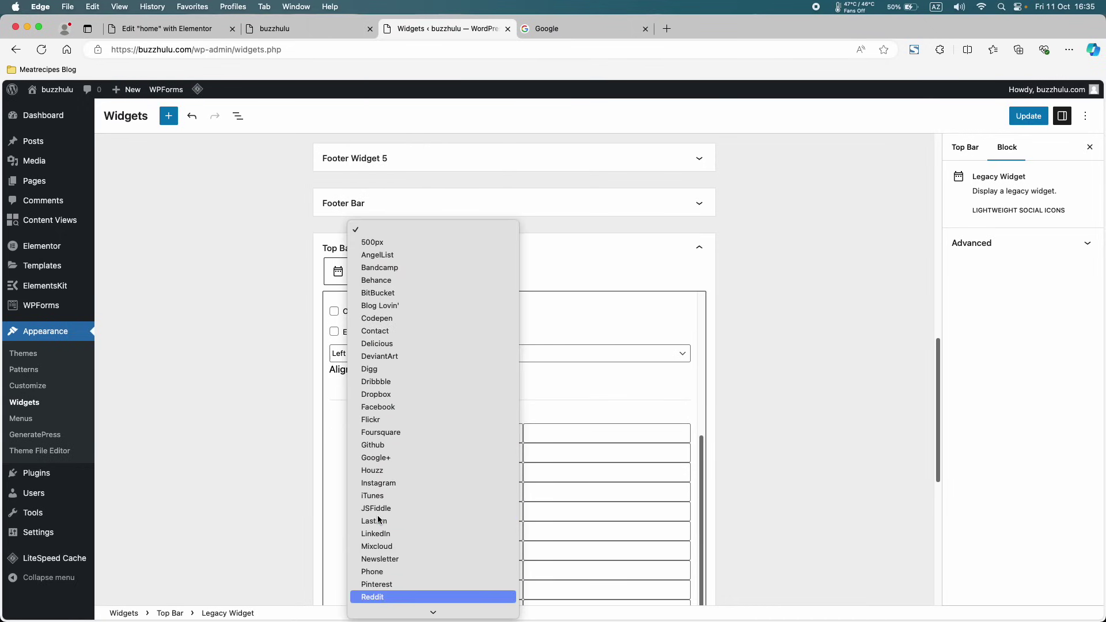
{"action": "left_click", "coordinate": [373, 597]}
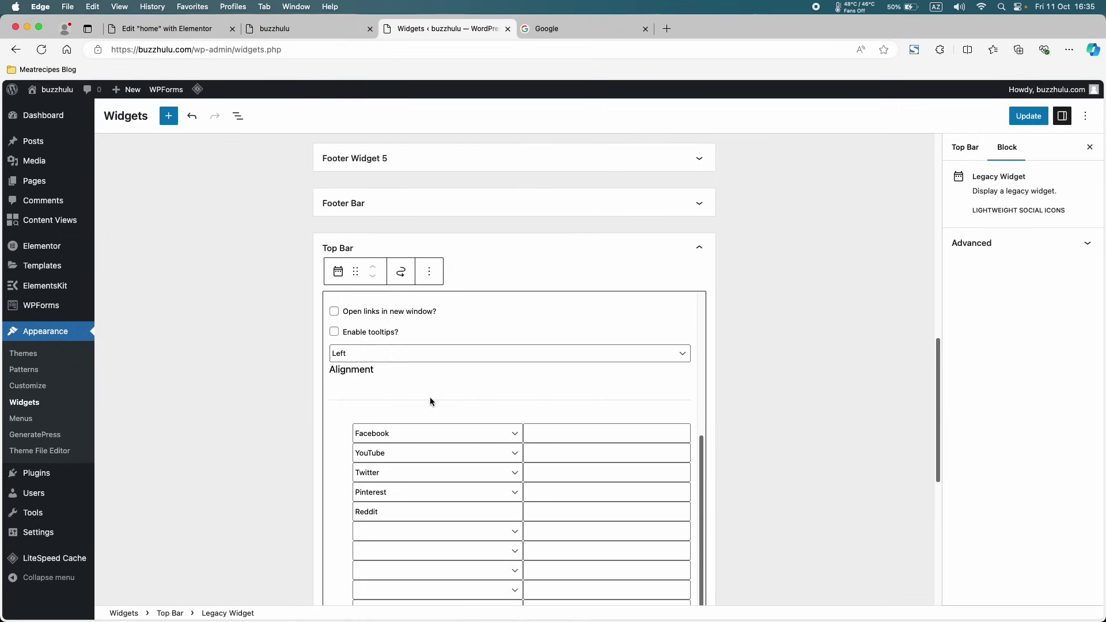
{"action": "left_click", "coordinate": [545, 438]}
{"action": "type", "text": "www.facebook.com"}
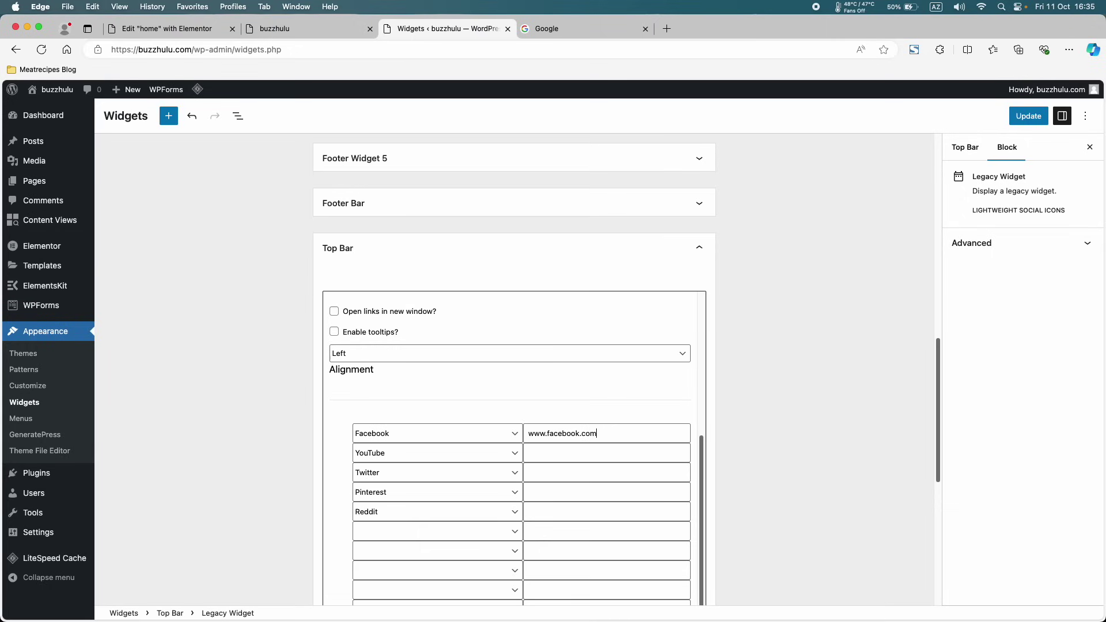
{"action": "key", "text": "super+a"}
{"action": "key", "text": "super+c"}
{"action": "left_click", "coordinate": [581, 454]}
{"action": "key", "text": "super+v"}
{"action": "left_click", "coordinate": [565, 472]}
{"action": "key", "text": "super+v"}
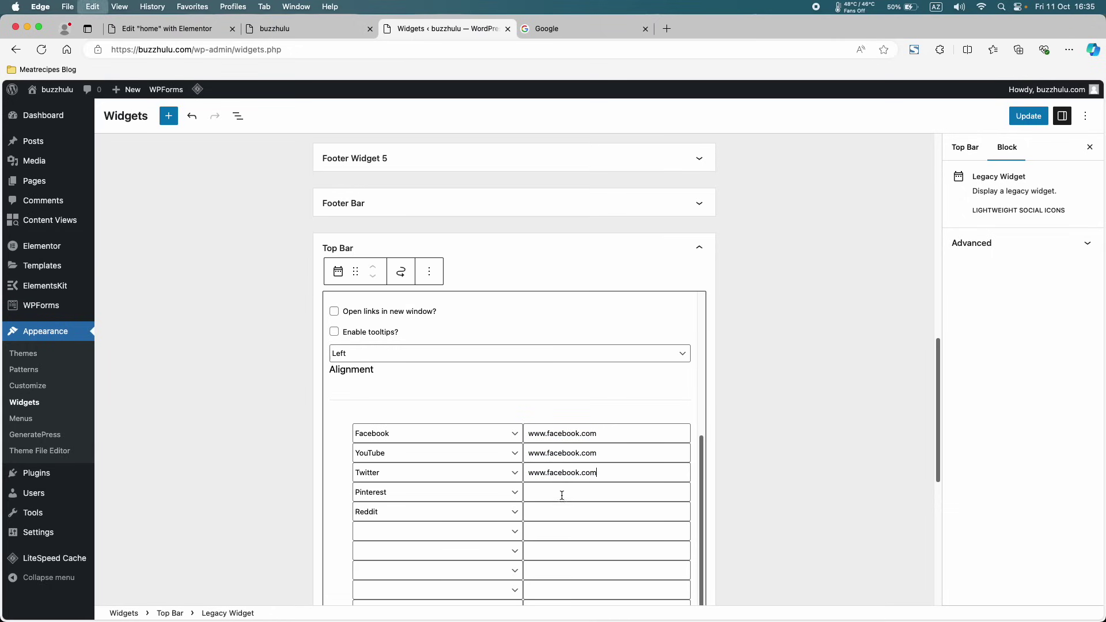
{"action": "left_click", "coordinate": [562, 495]}
{"action": "key", "text": "super+v"}
{"action": "left_click", "coordinate": [559, 507]}
{"action": "key", "text": "super+v"}
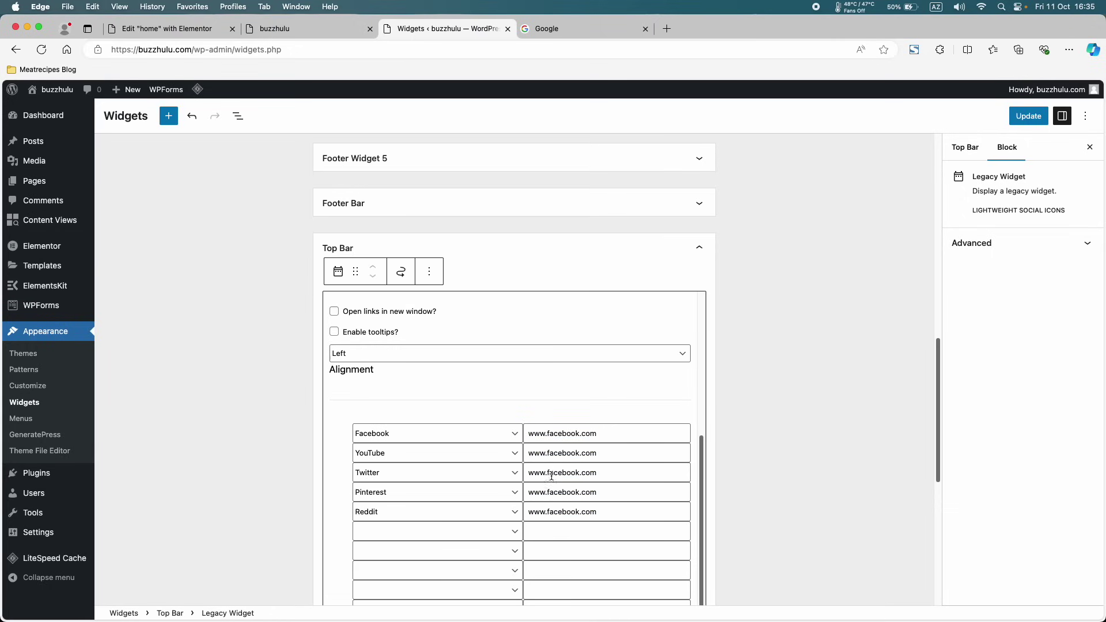
- Save the widget changes and purge all LiteSpeed caches from the live home page
{"action": "left_click", "coordinate": [1028, 116]}
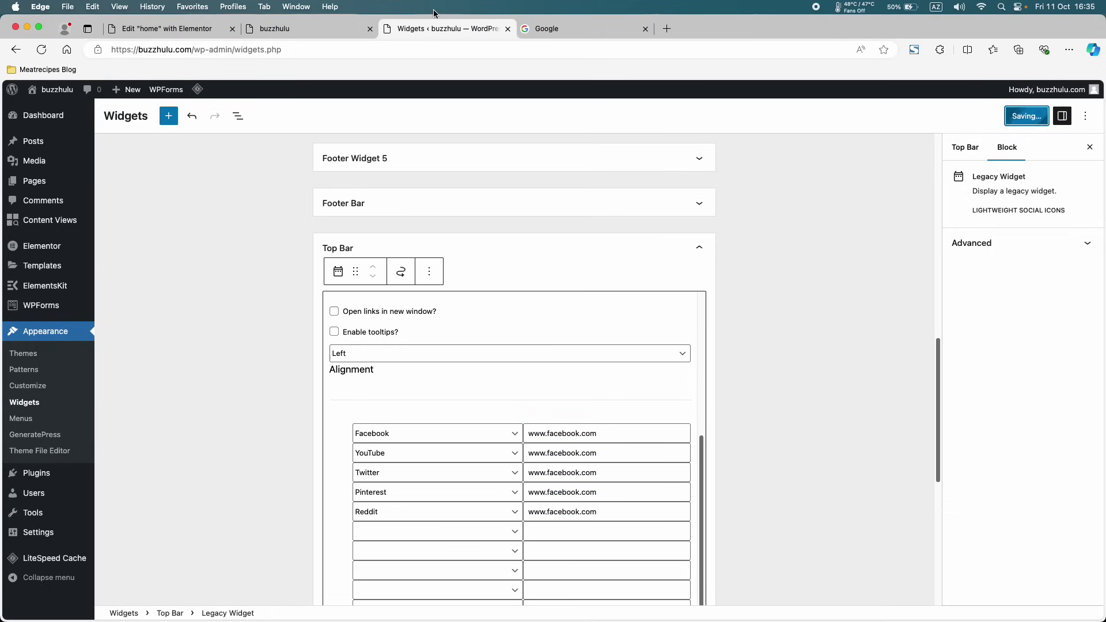
{"action": "left_click", "coordinate": [341, 30]}
{"action": "mouse_move", "coordinate": [362, 90]}
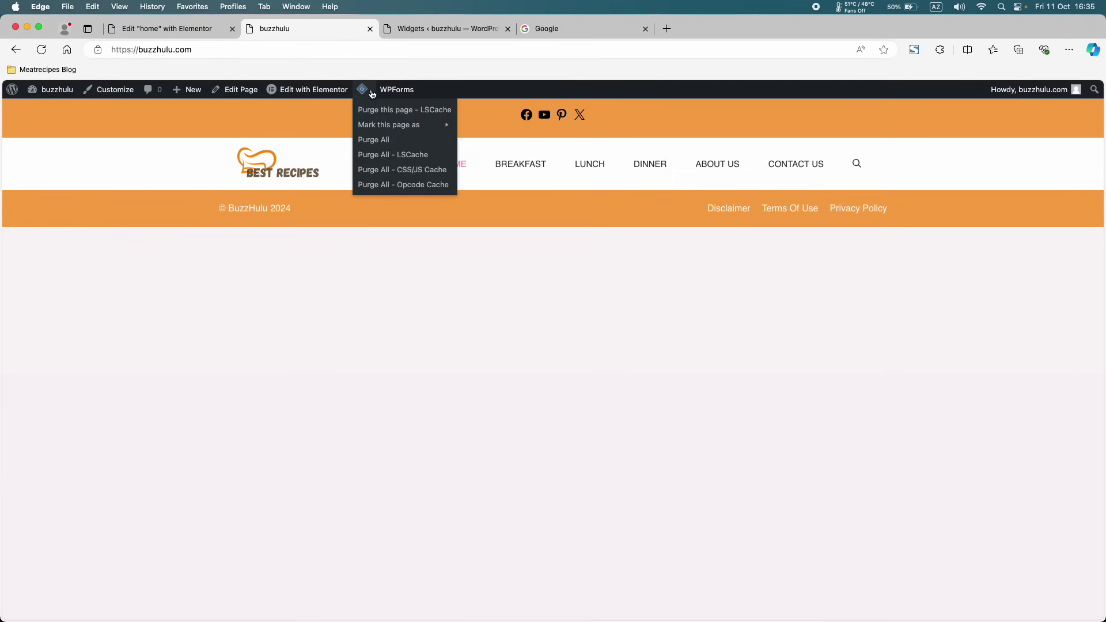
{"action": "left_click", "coordinate": [374, 139]}
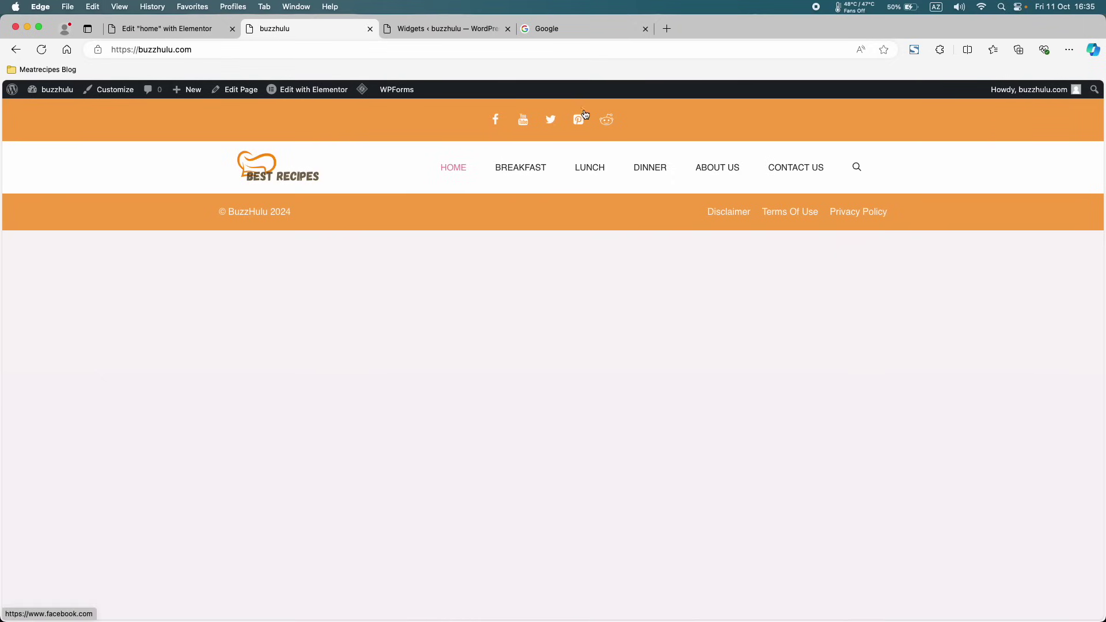
- Try #dd9933 as the Text Color of the Top Bar's social icons widget and save the widgets
{"action": "left_click", "coordinate": [423, 33]}
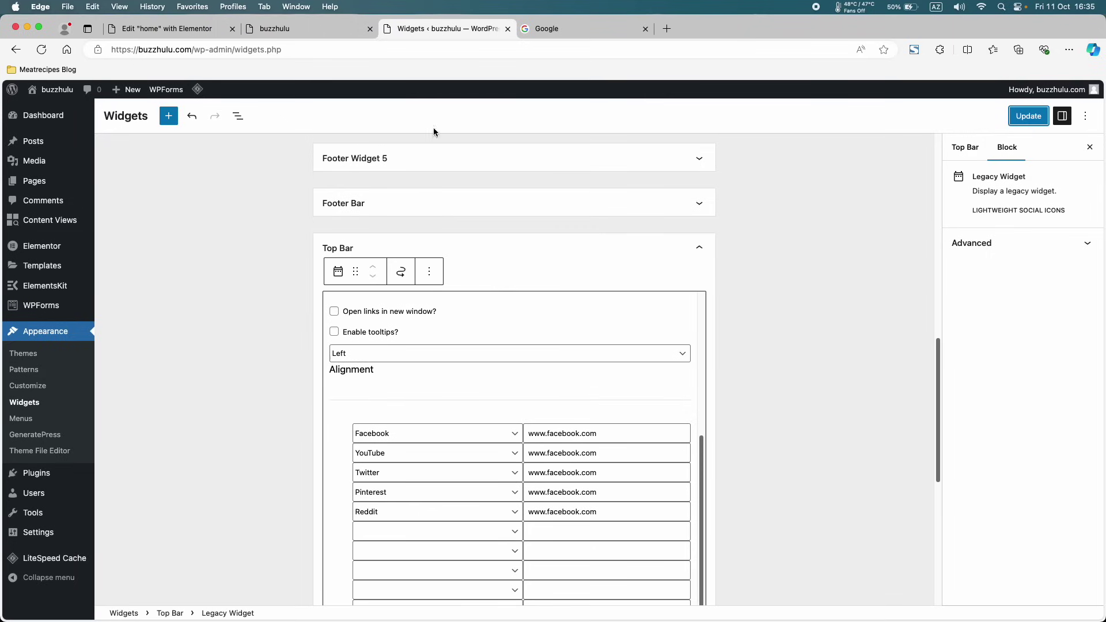
{"action": "scroll", "coordinate": [413, 375], "scroll_direction": "up", "scroll_amount": 5}
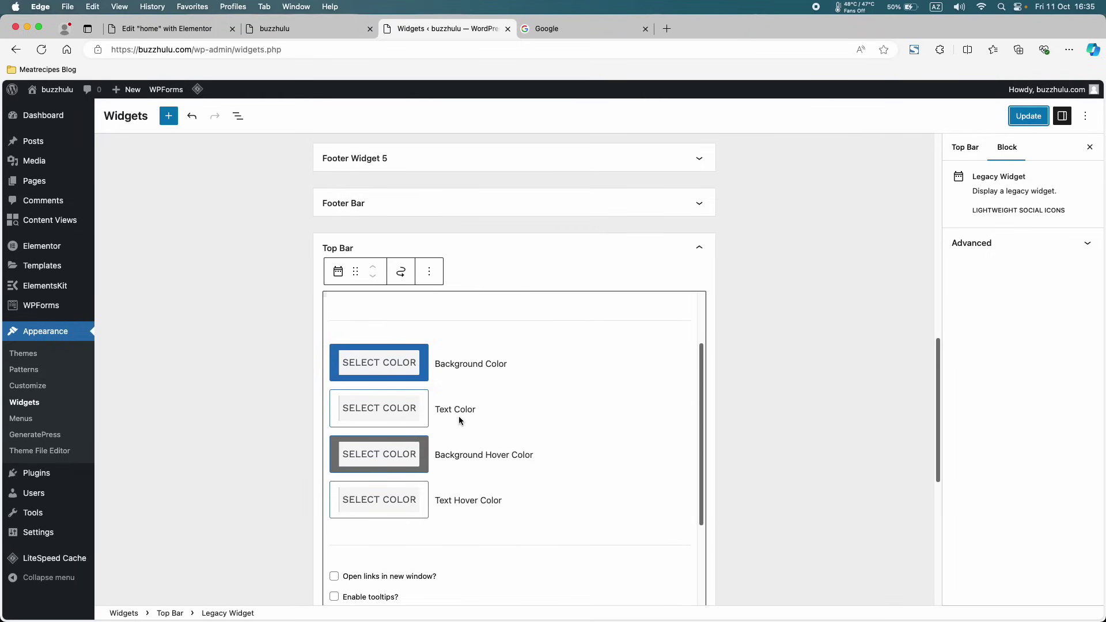
{"action": "left_click", "coordinate": [376, 409]}
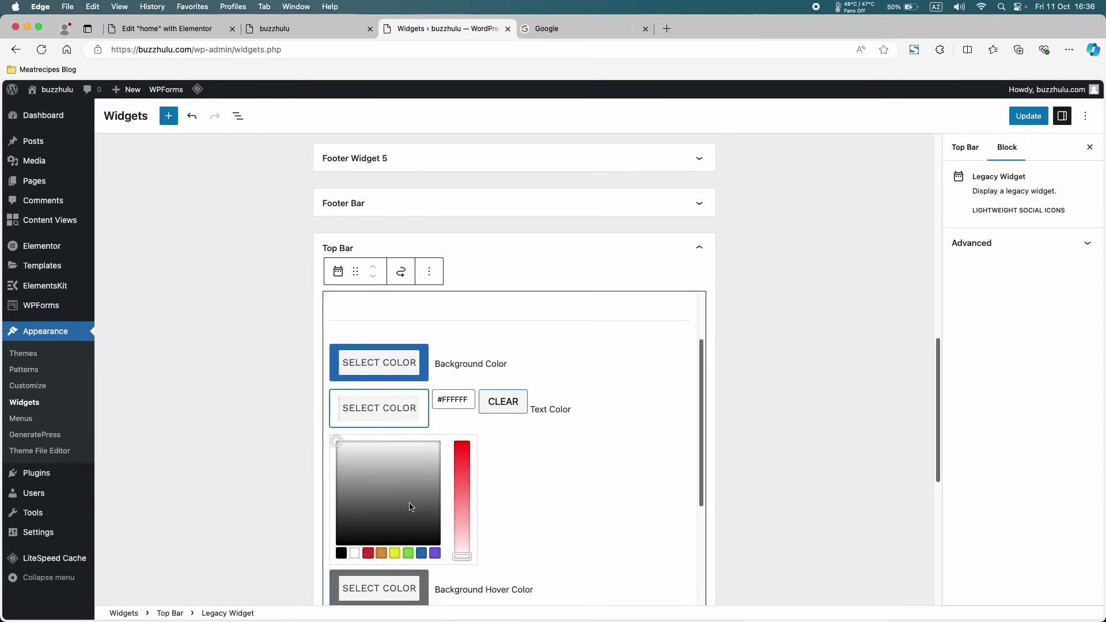
{"action": "left_click", "coordinate": [382, 554]}
{"action": "left_click", "coordinate": [1028, 116]}
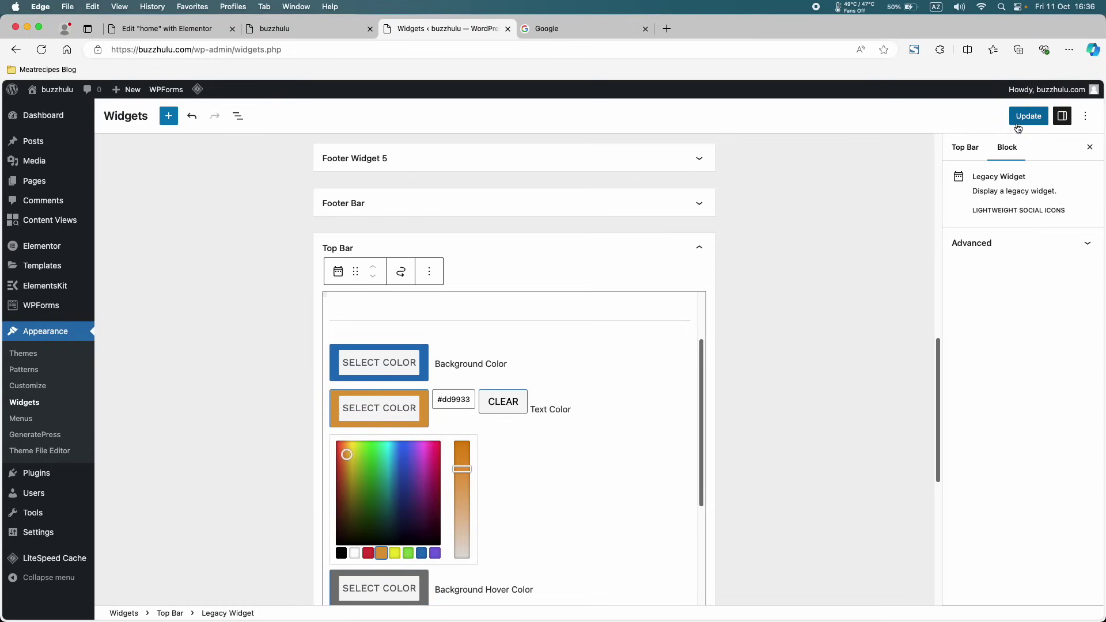
- Reload the live home page and purge all caches to check the top bar's new icon color
{"action": "left_click", "coordinate": [313, 34]}
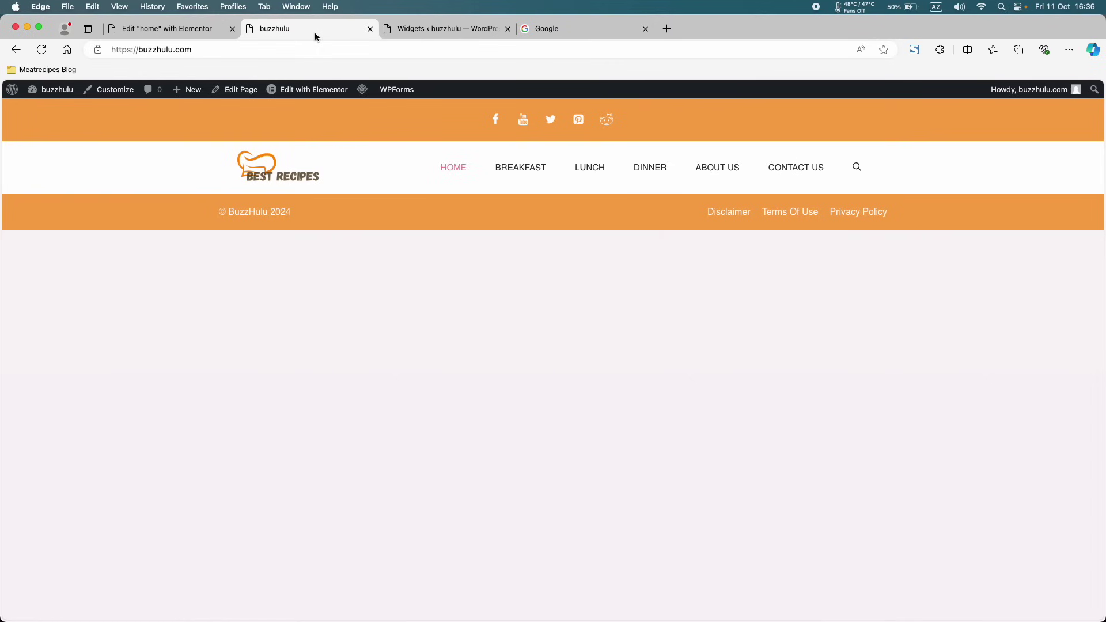
{"action": "left_click", "coordinate": [42, 49]}
{"action": "mouse_move", "coordinate": [364, 90]}
{"action": "left_click", "coordinate": [372, 136]}
- Clear the Text Color of the Top Bar's social icons widget and save the widgets
{"action": "left_click", "coordinate": [455, 29]}
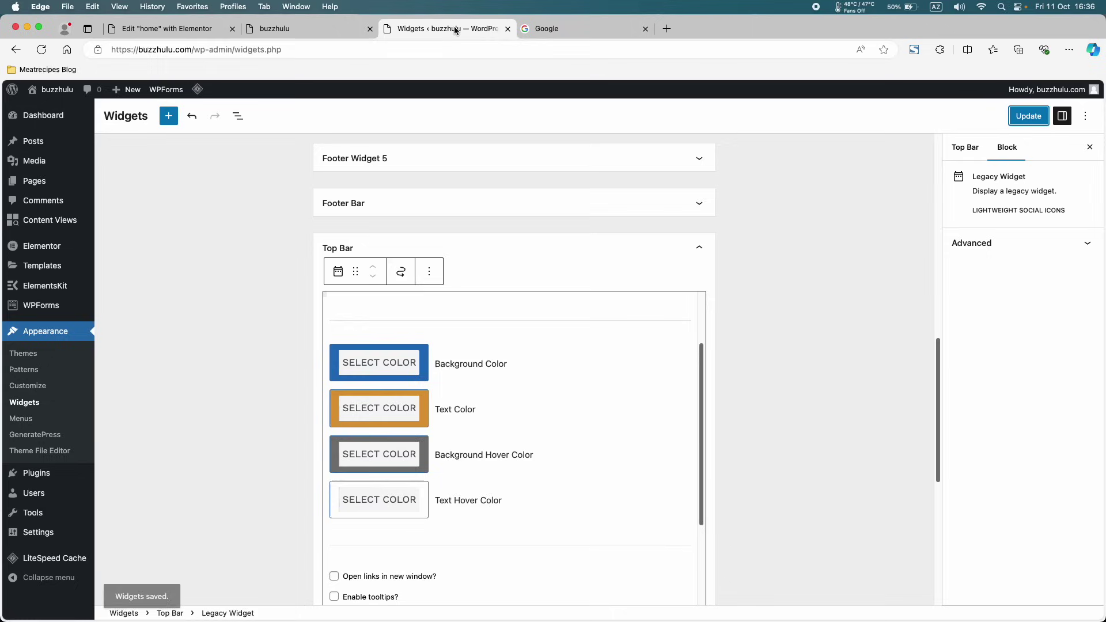
{"action": "left_click", "coordinate": [385, 398]}
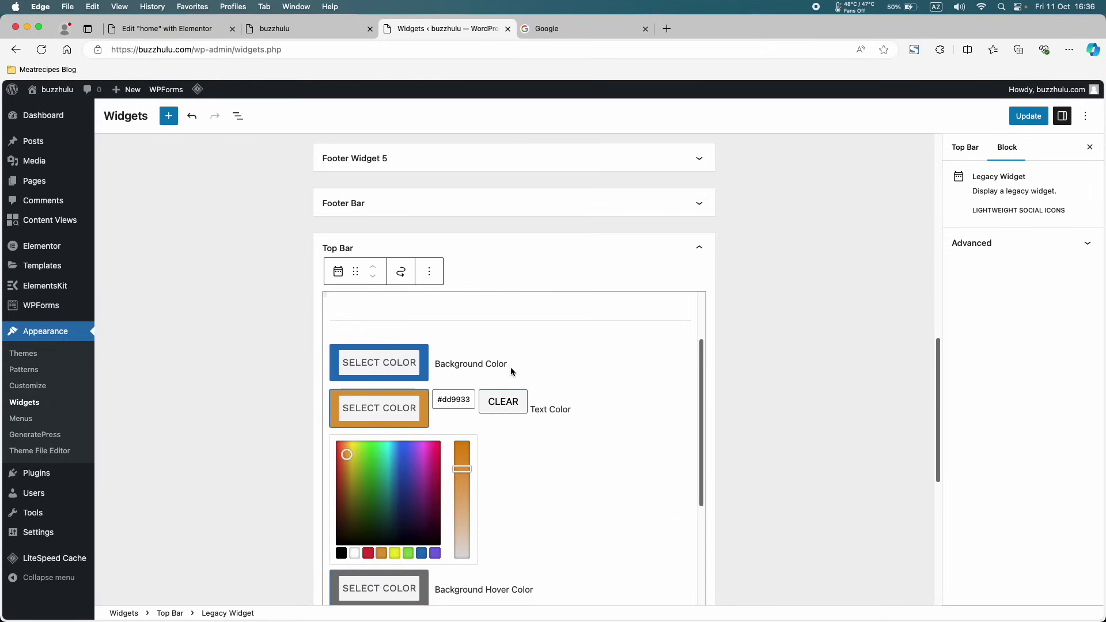
{"action": "left_click", "coordinate": [493, 406]}
{"action": "left_click", "coordinate": [1028, 115]}
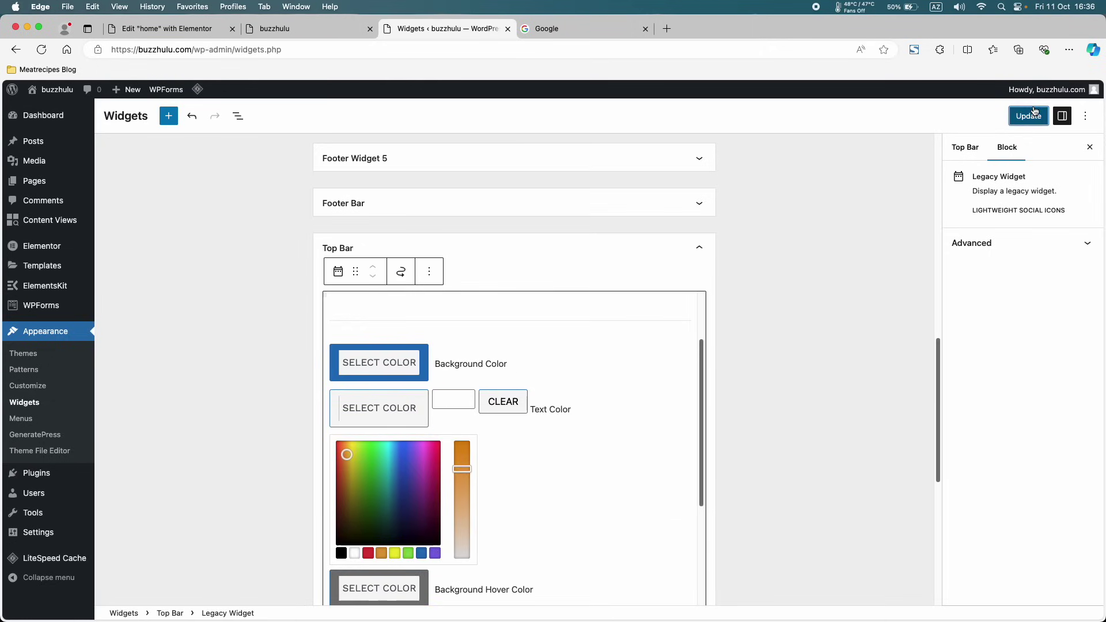
- Purge all caches twice on the live home page to check the icons with the text color cleared
{"action": "left_click", "coordinate": [326, 29]}
{"action": "mouse_move", "coordinate": [360, 91]}
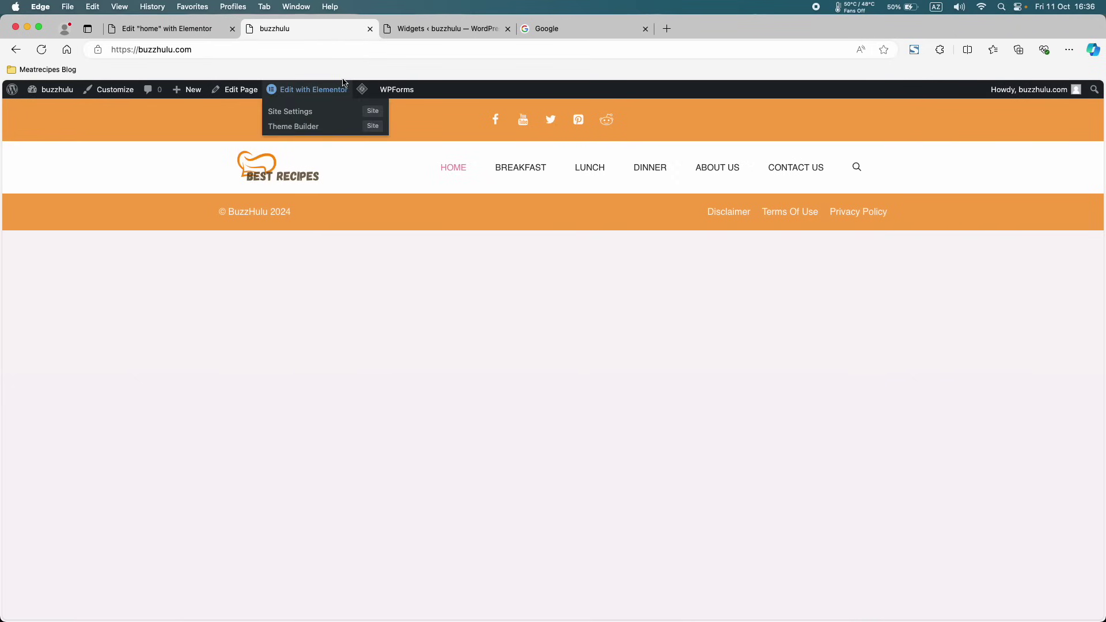
{"action": "left_click", "coordinate": [367, 140]}
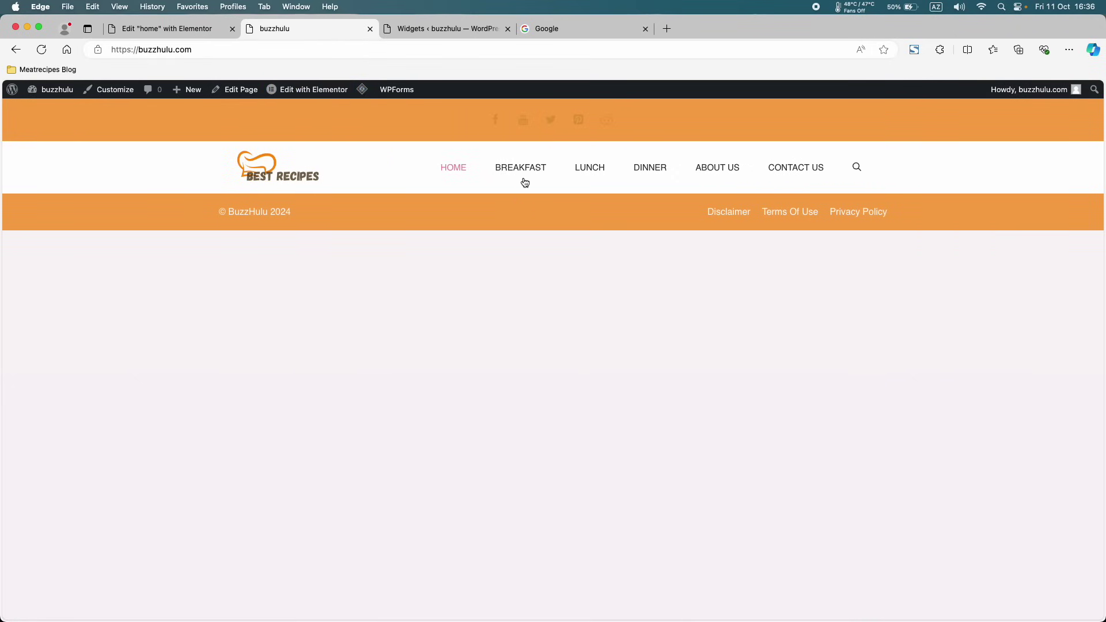
{"action": "mouse_move", "coordinate": [361, 89]}
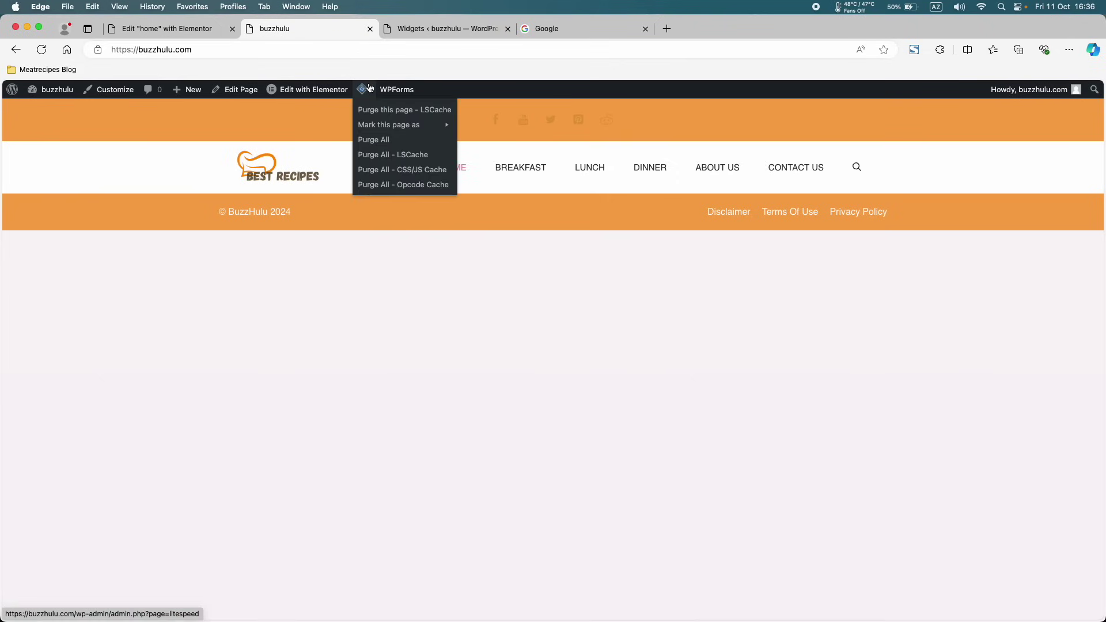
{"action": "left_click", "coordinate": [369, 142]}
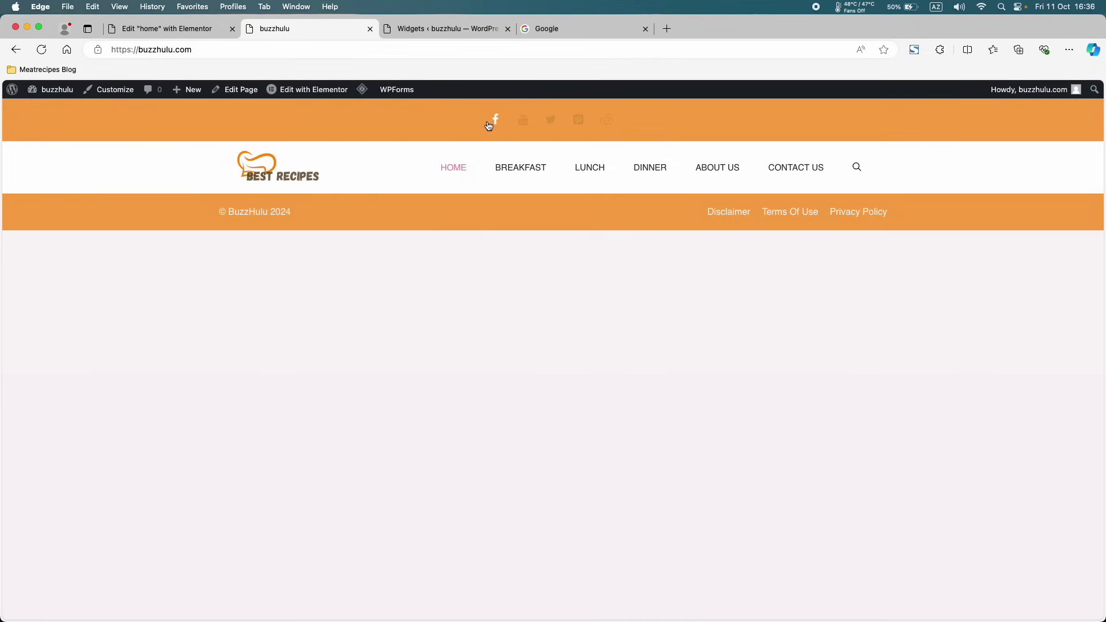
- Set the Text Color of the Top Bar's social icons widget to white, #ffffff
{"action": "left_click", "coordinate": [424, 35]}
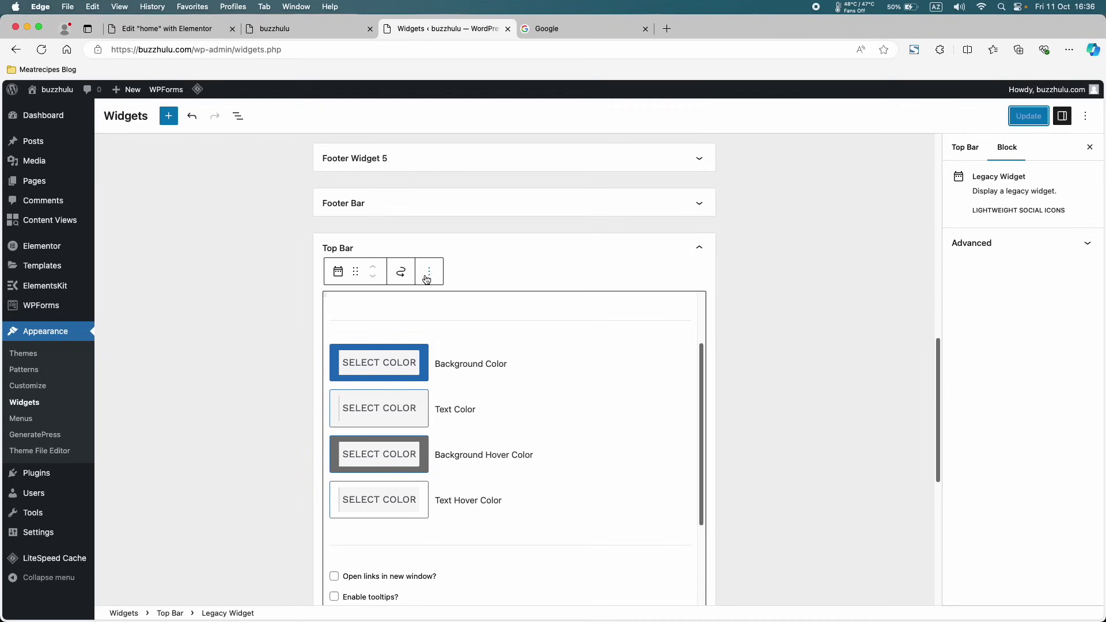
{"action": "left_click", "coordinate": [395, 410]}
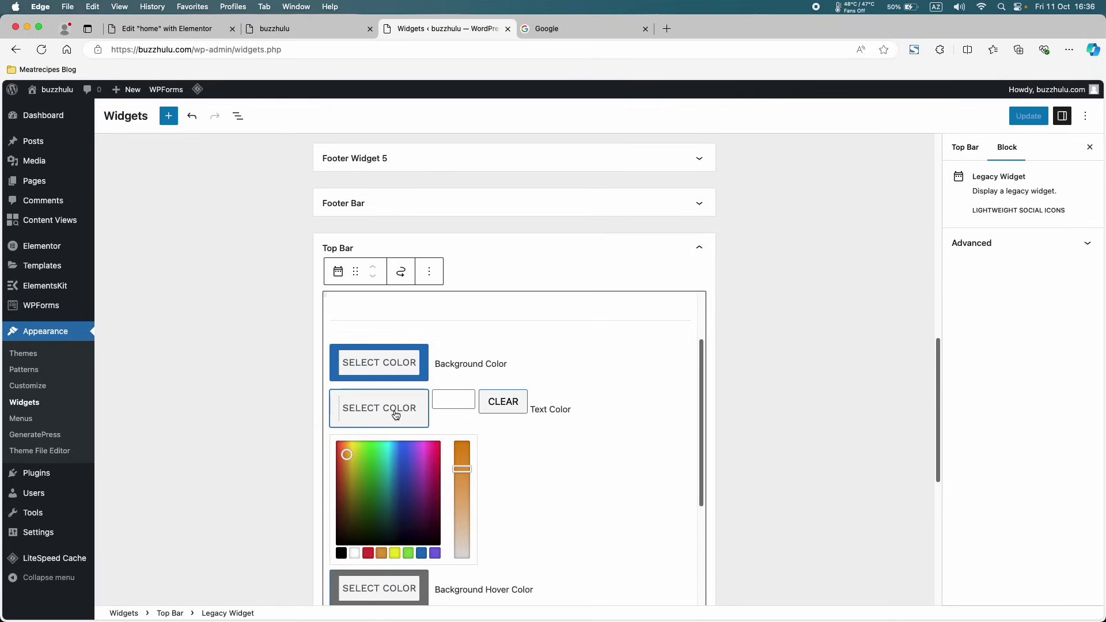
{"action": "left_click", "coordinate": [354, 553]}
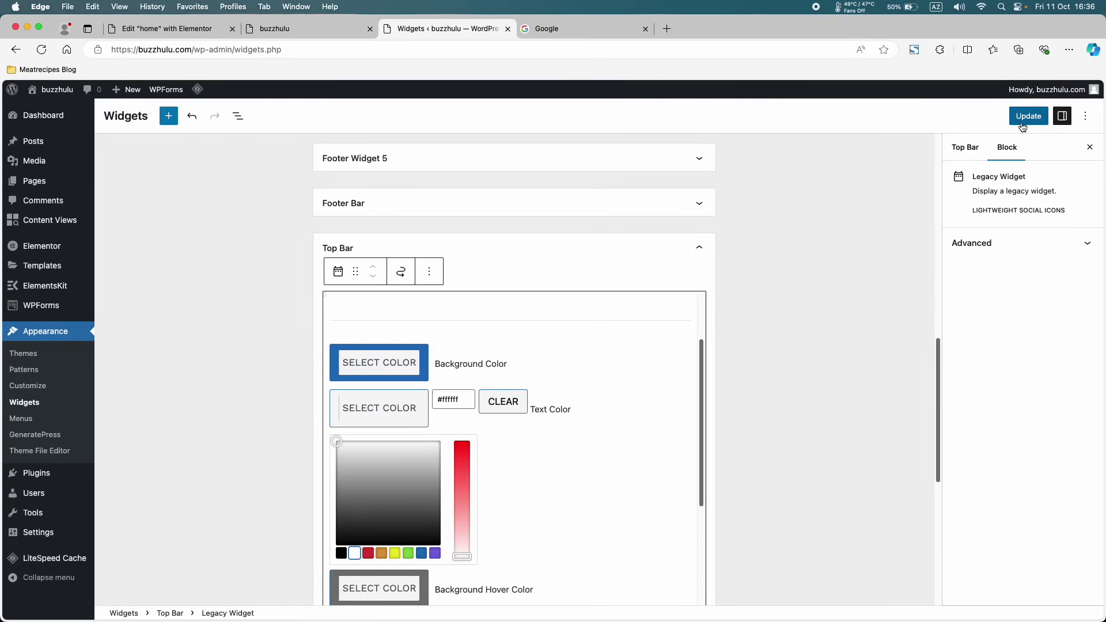
- Save the widgets with the white icon color and purge all caches from the live home page
{"action": "left_click", "coordinate": [1023, 123]}
{"action": "left_click", "coordinate": [323, 27]}
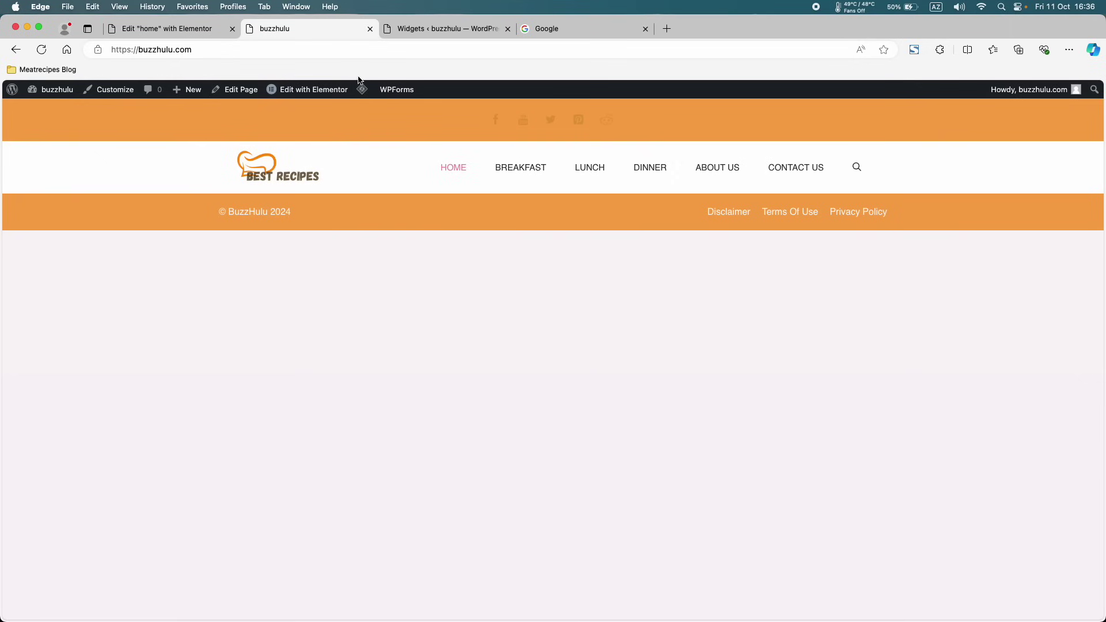
{"action": "mouse_move", "coordinate": [362, 89]}
{"action": "left_click", "coordinate": [380, 144]}
- Open the home page's settings in the Elementor editor and check the top bar icons on the live page
{"action": "left_click", "coordinate": [213, 28]}
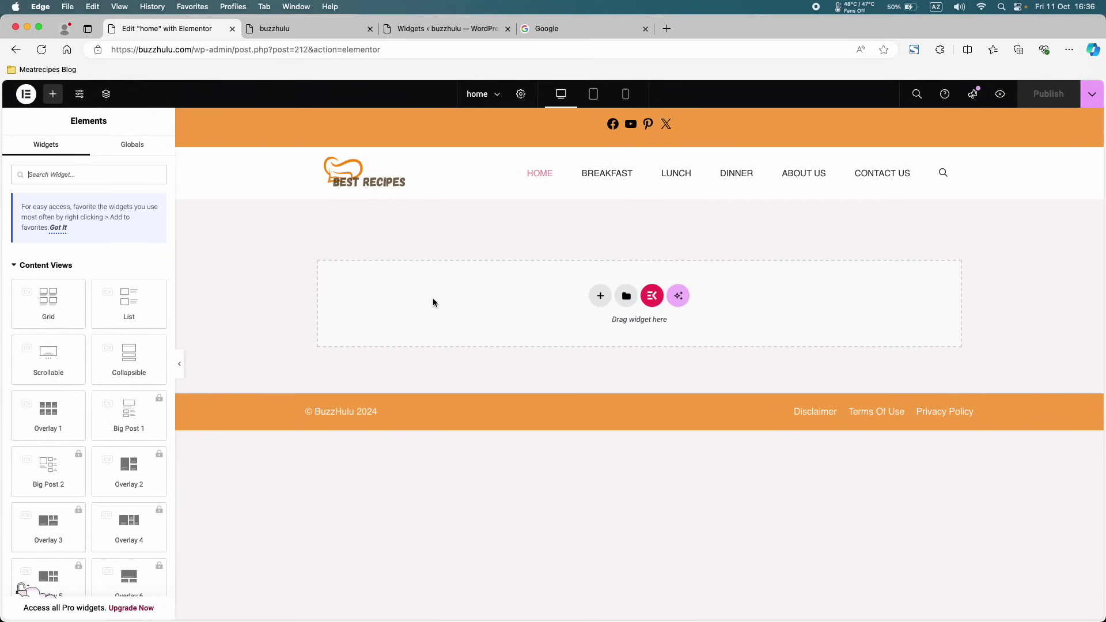
{"action": "left_click", "coordinate": [521, 94]}
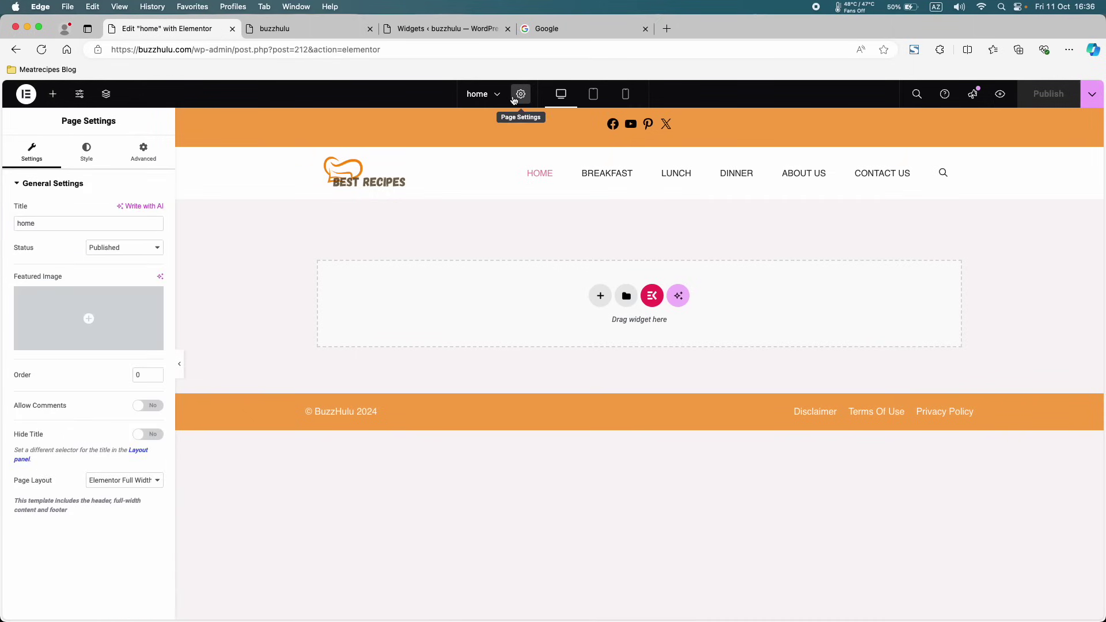
{"action": "left_click", "coordinate": [330, 32]}
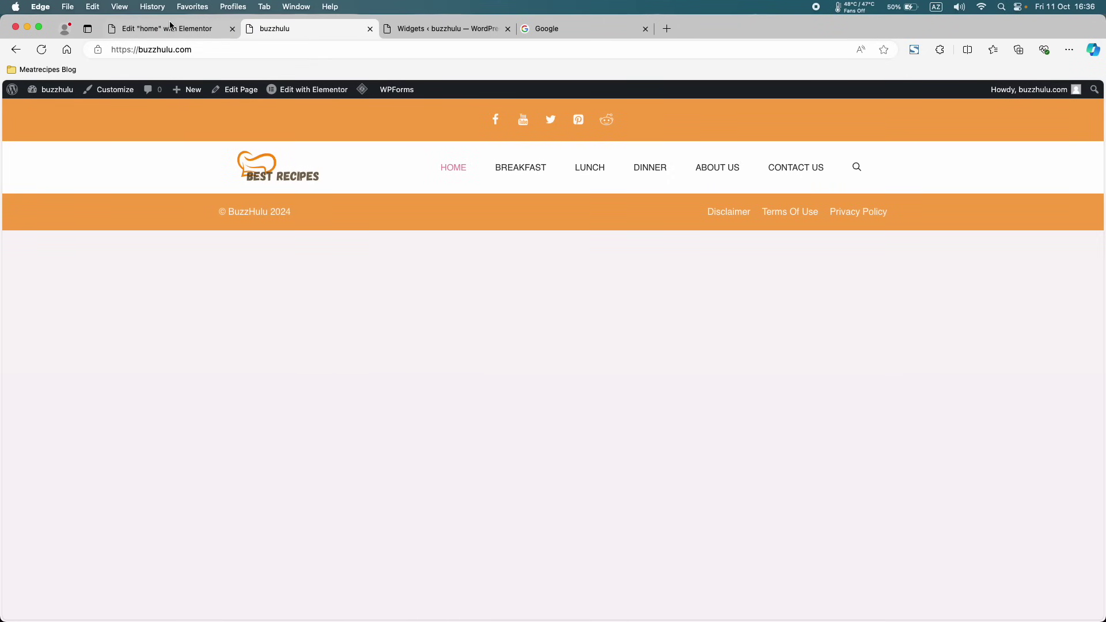
{"action": "left_click", "coordinate": [171, 26]}
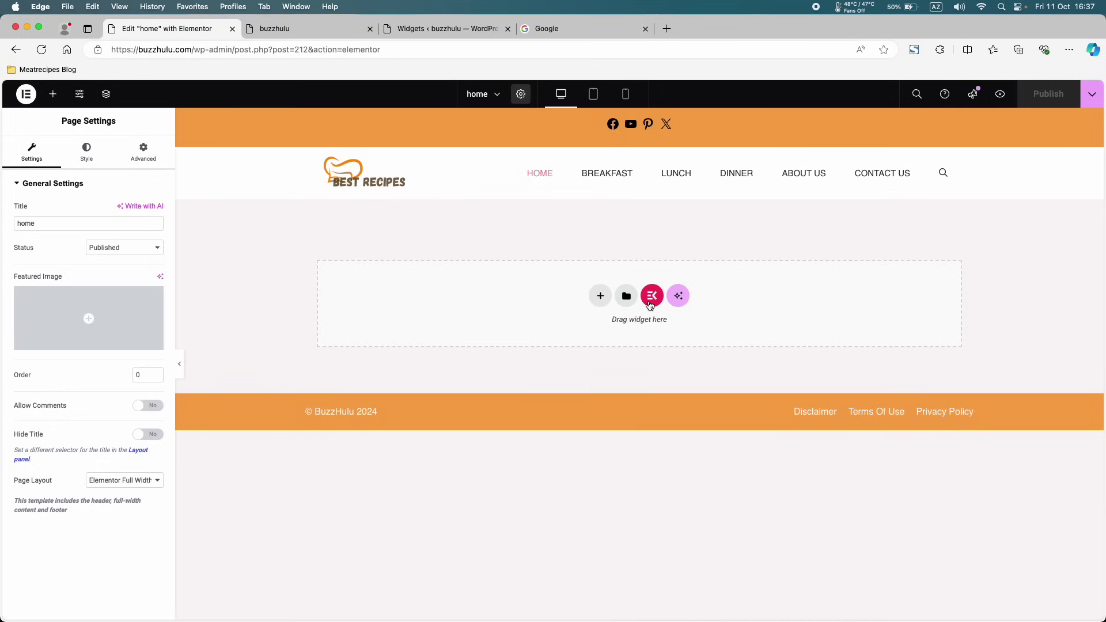
- Open the ElementsKit template library from the empty home page canvas, look at its templates, and show its ready-made sections
{"action": "scroll", "coordinate": [650, 305], "scroll_direction": "up", "scroll_amount": 5}
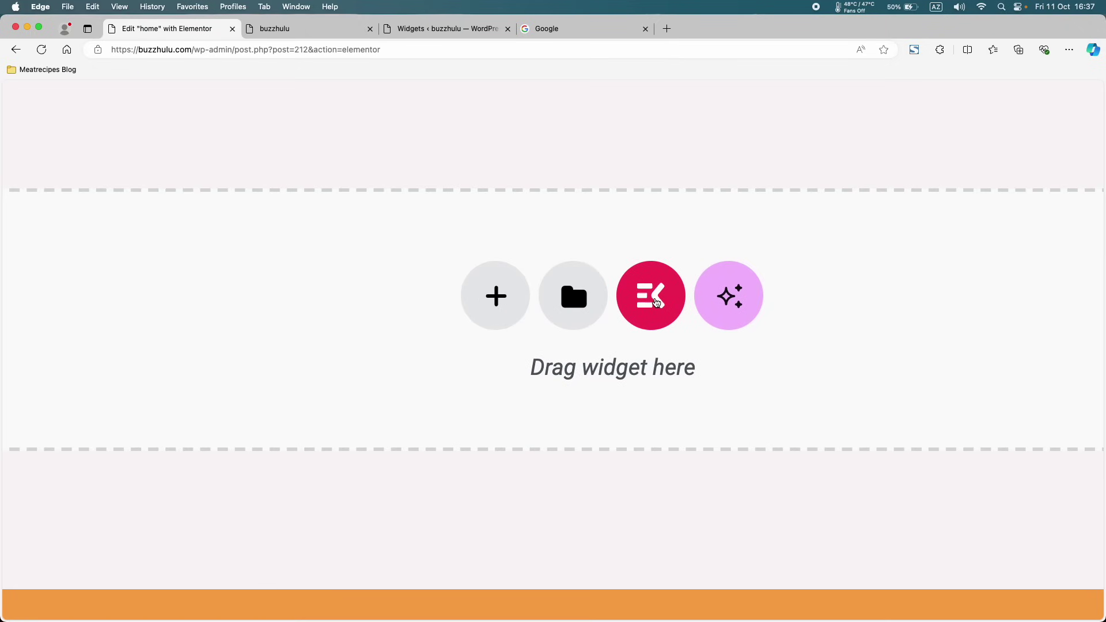
{"action": "scroll", "coordinate": [657, 303], "scroll_direction": "down", "scroll_amount": 5}
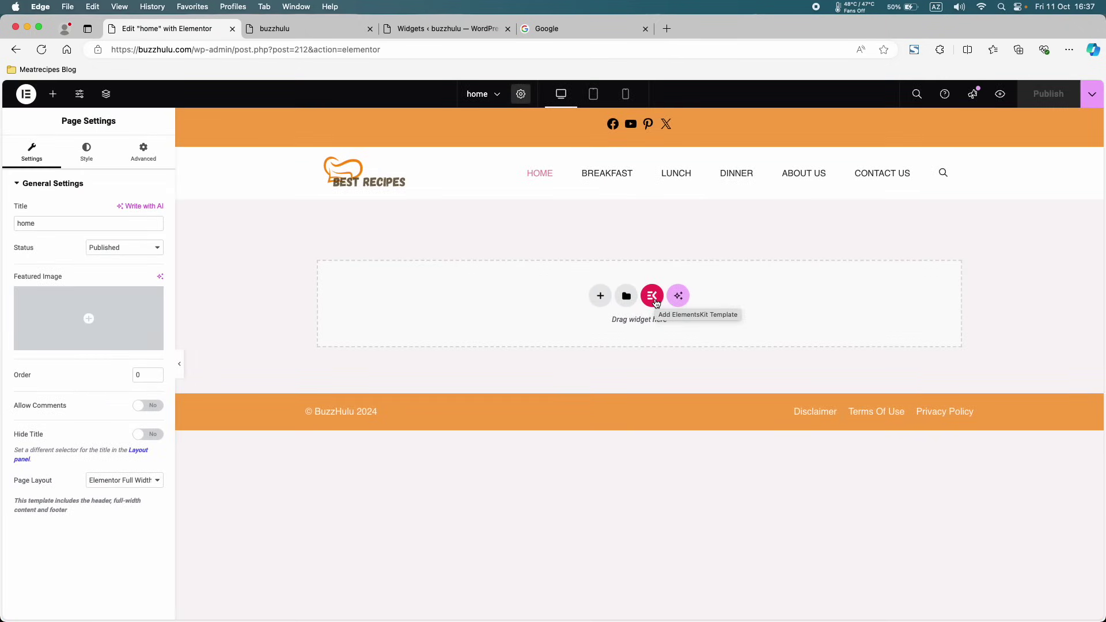
{"action": "left_click", "coordinate": [653, 296]}
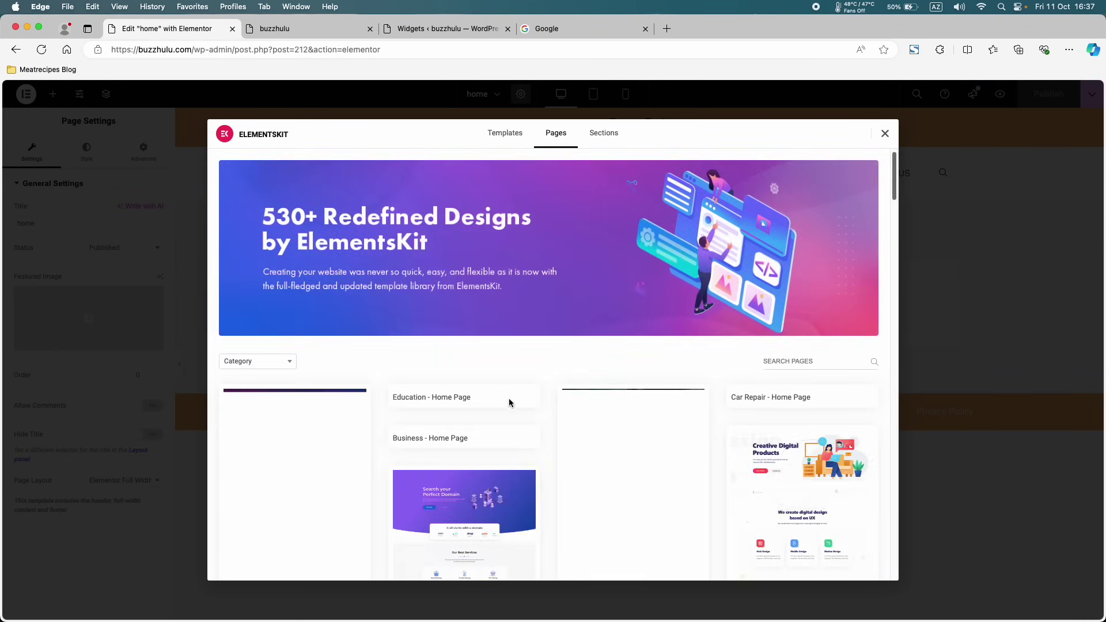
{"action": "left_click", "coordinate": [499, 145]}
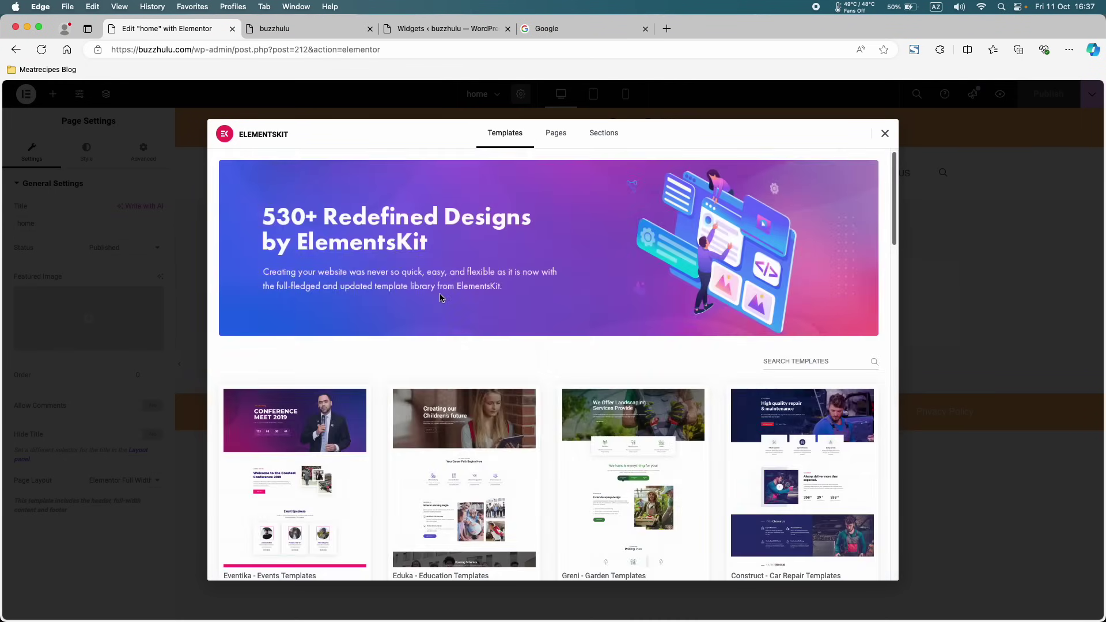
{"action": "left_click", "coordinate": [609, 134]}
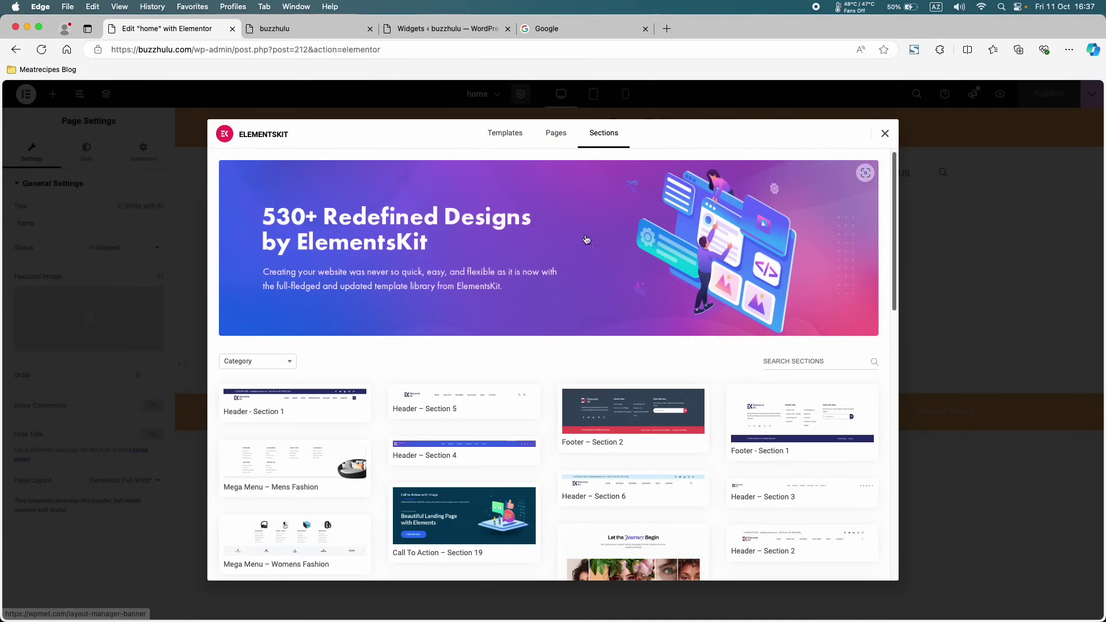
{"action": "left_click", "coordinate": [666, 28]}
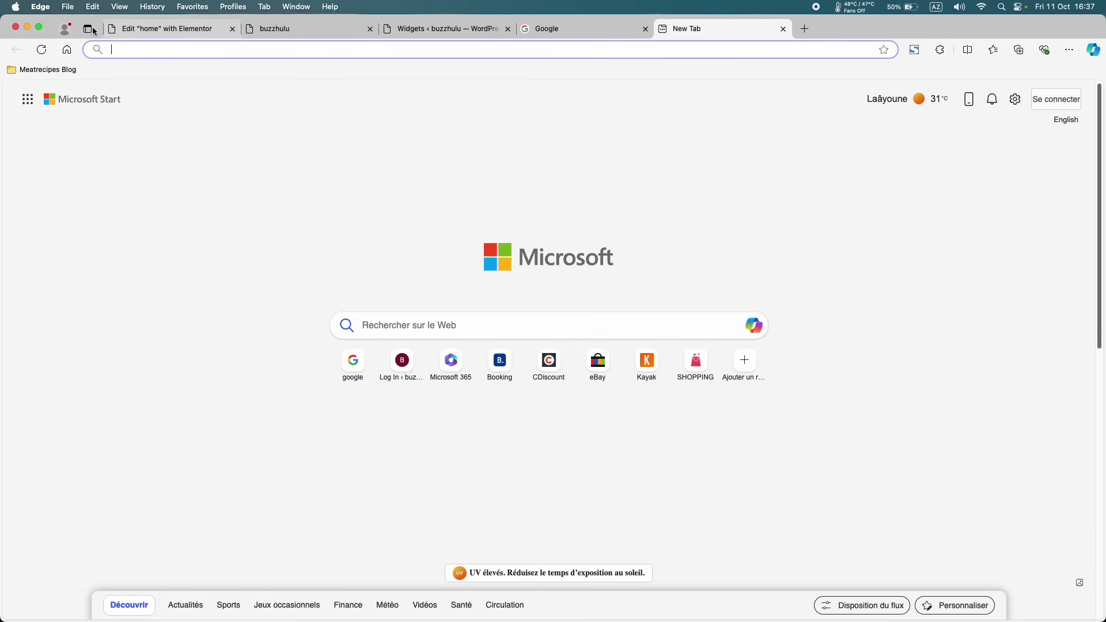
{"action": "left_click", "coordinate": [34, 70]}
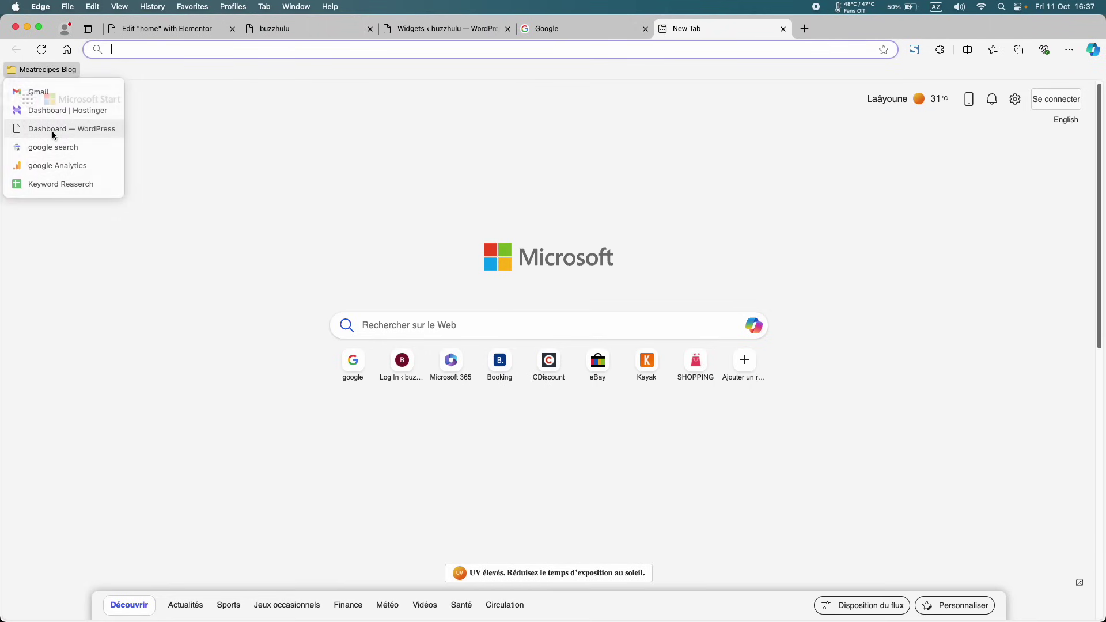
{"action": "left_click", "coordinate": [53, 134]}
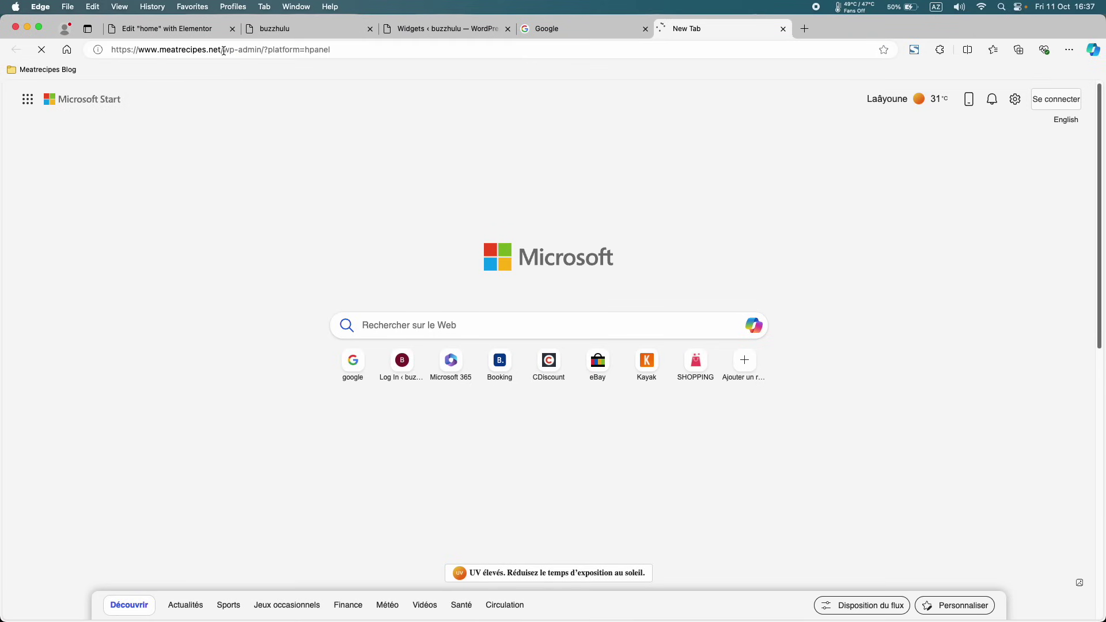
{"action": "double_click", "coordinate": [224, 51]}
{"action": "left_click", "coordinate": [229, 71]}
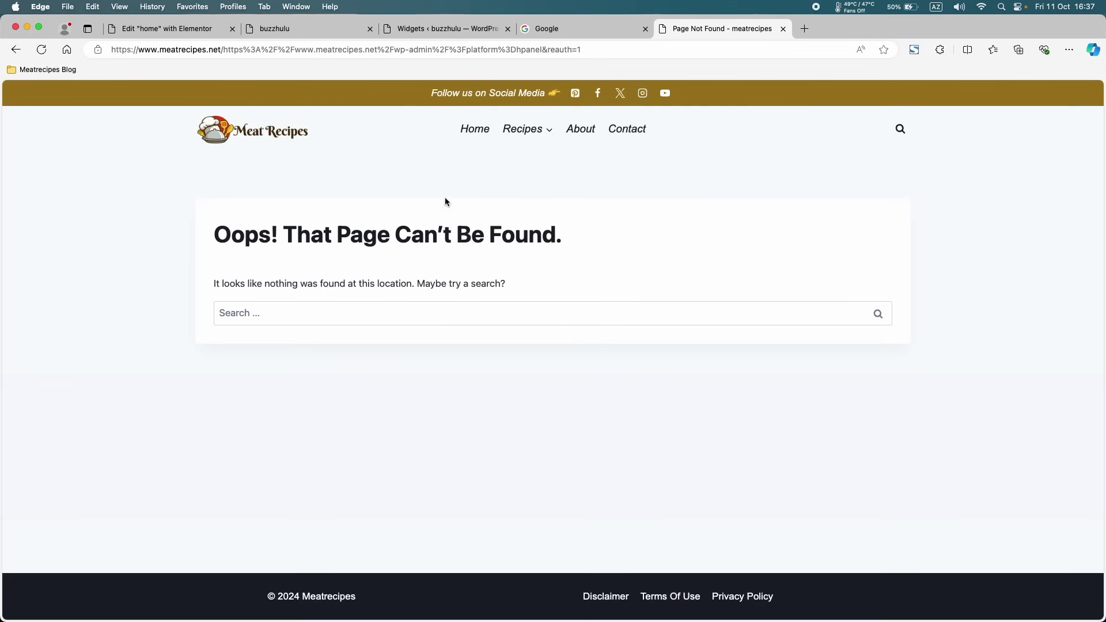
{"action": "left_click", "coordinate": [473, 162]}
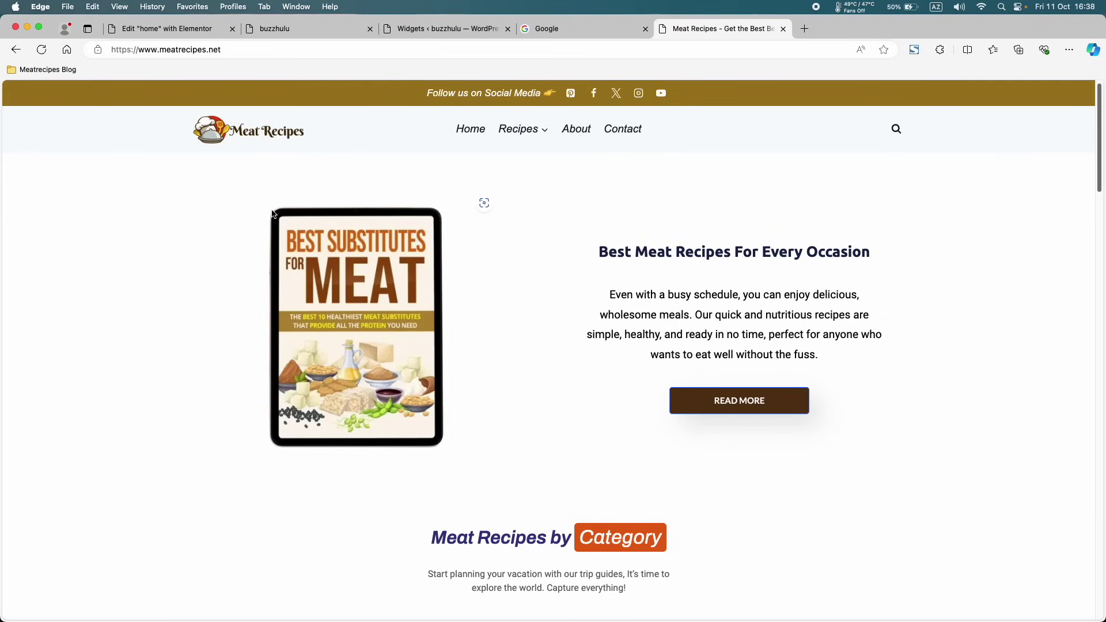
- Return to the ElementsKit library in the Elementor editor and filter the sections by the Call To Action category
{"action": "left_click", "coordinate": [167, 29]}
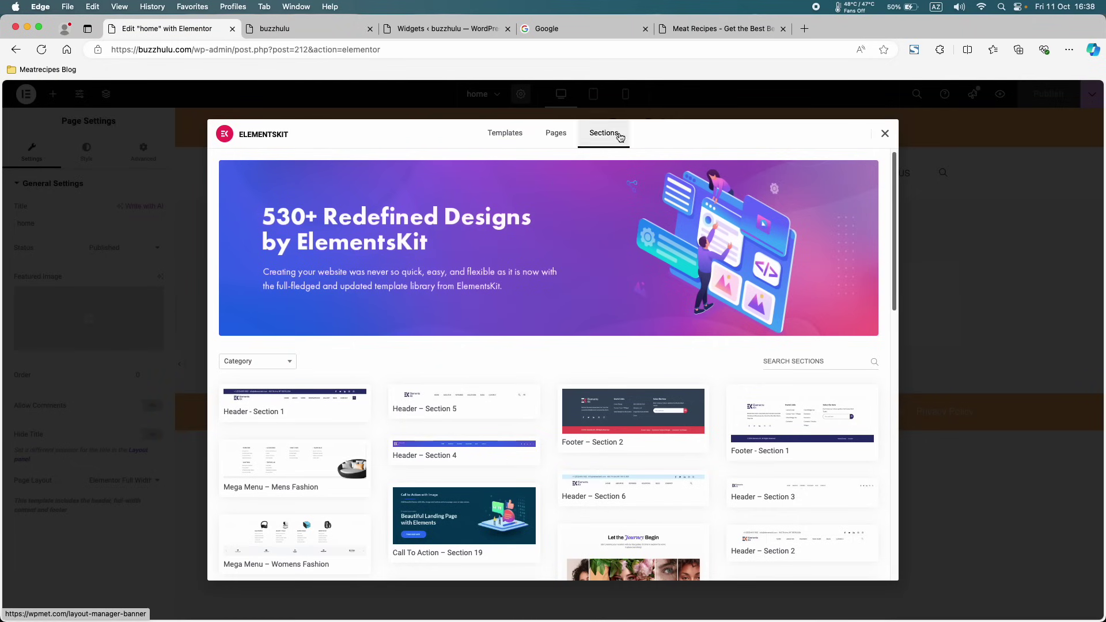
{"action": "scroll", "coordinate": [442, 304], "scroll_direction": "down", "scroll_amount": 2}
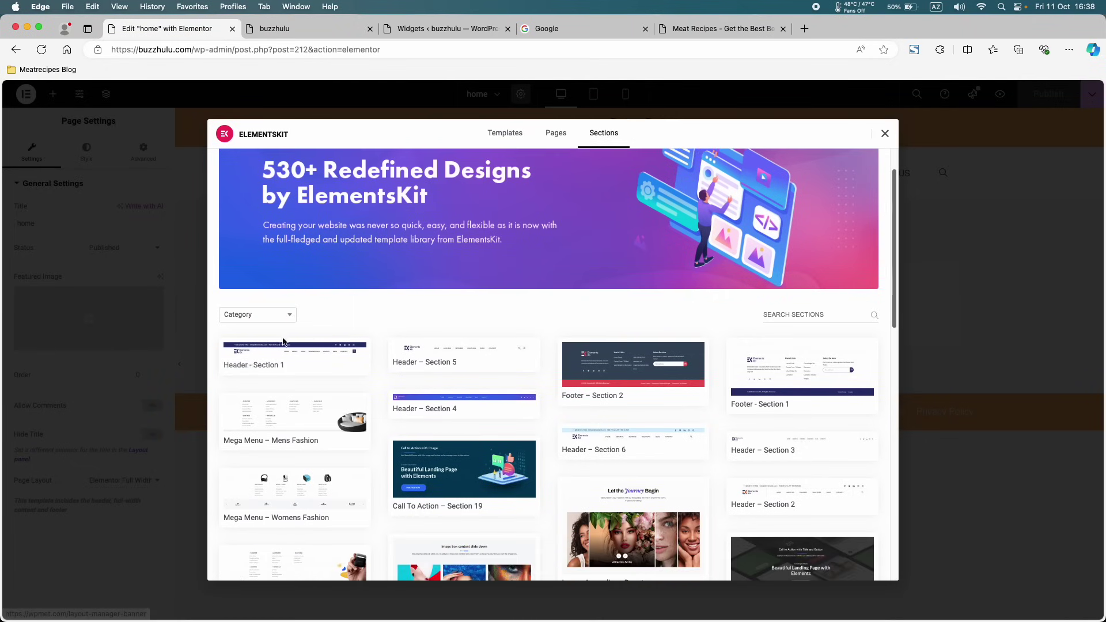
{"action": "left_click", "coordinate": [276, 314]}
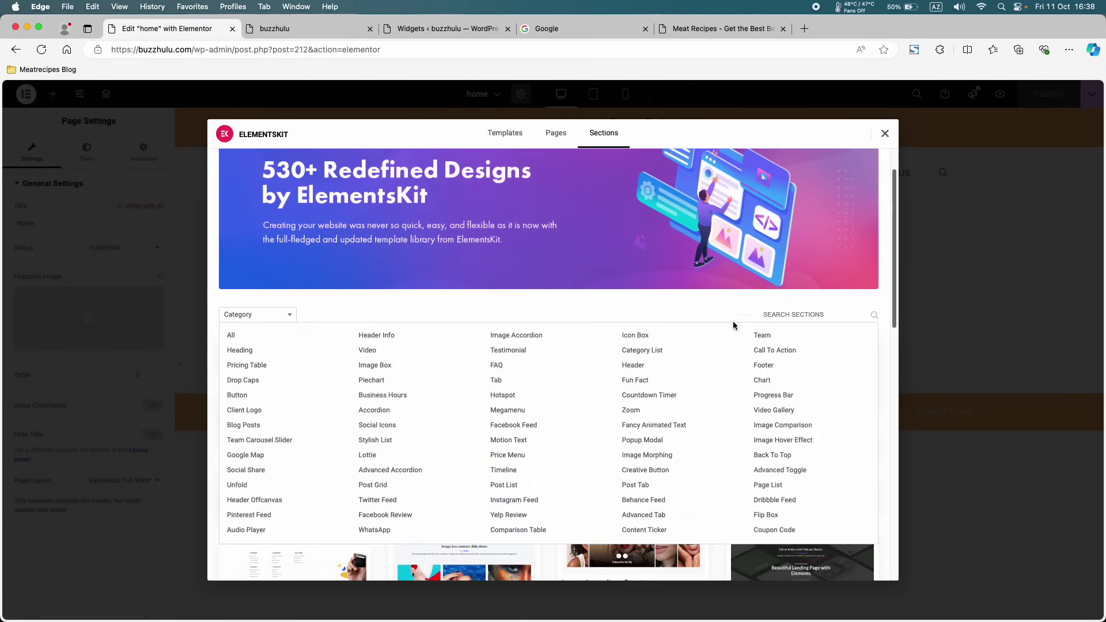
{"action": "left_click", "coordinate": [784, 354]}
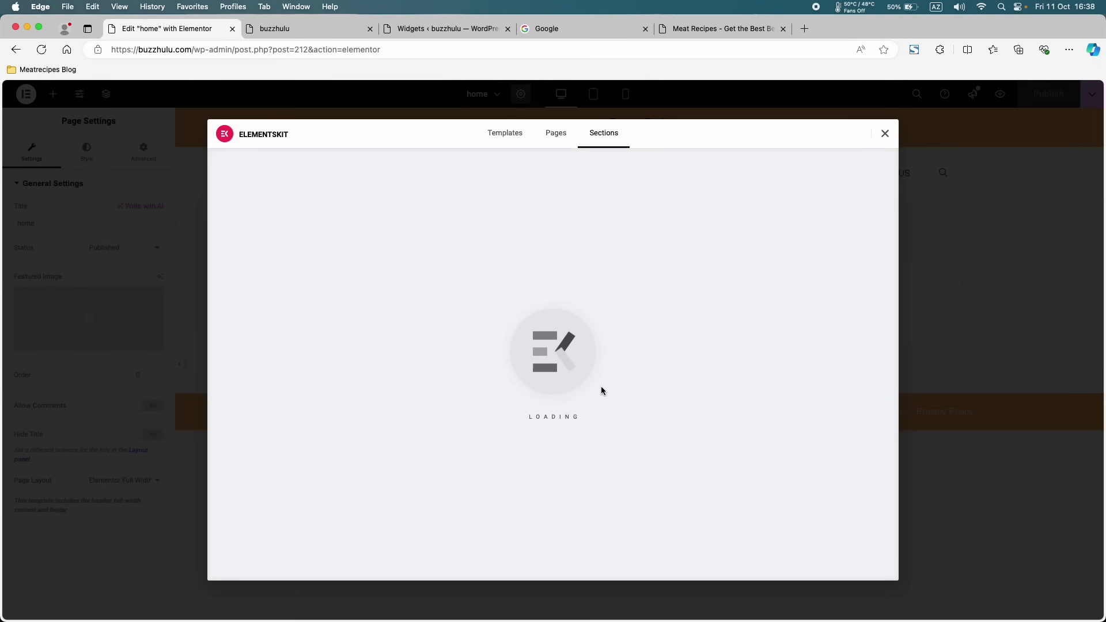
- Browse the Call To Action designs, preview Call To Action – Section 20, and insert it into the home page
{"action": "scroll", "coordinate": [382, 391], "scroll_direction": "down", "scroll_amount": 1}
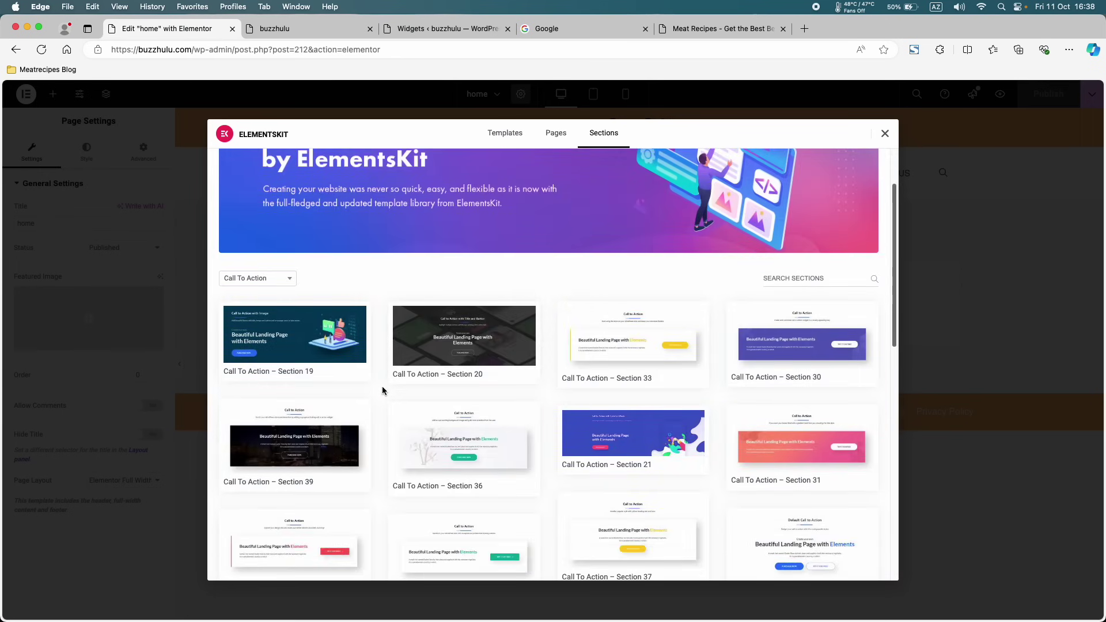
{"action": "scroll", "coordinate": [266, 447], "scroll_direction": "down", "scroll_amount": 1}
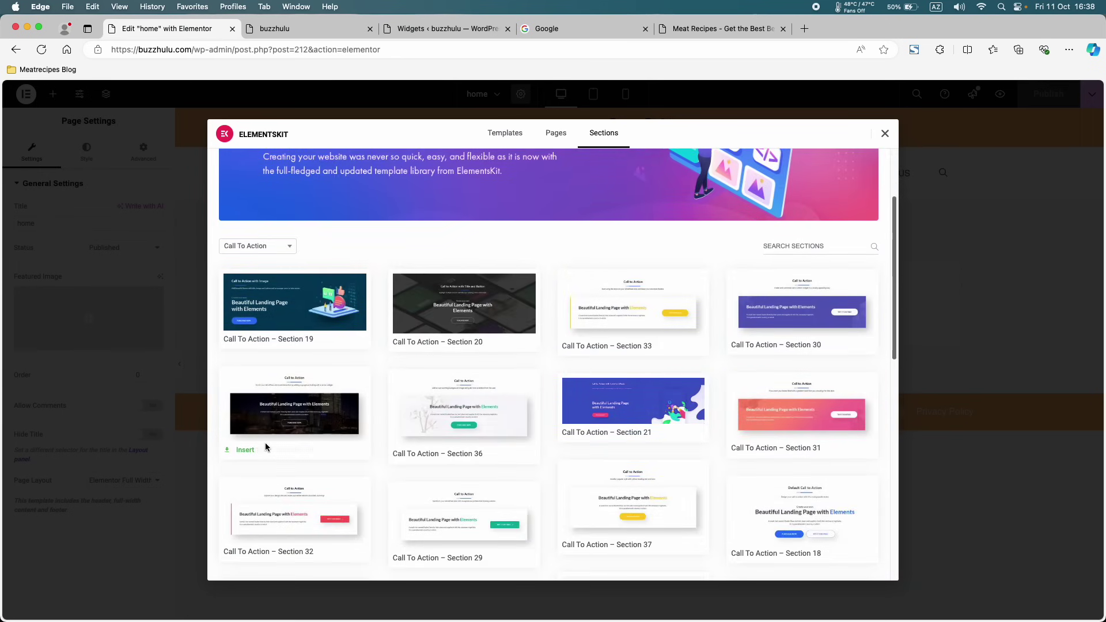
{"action": "mouse_move", "coordinate": [658, 425]}
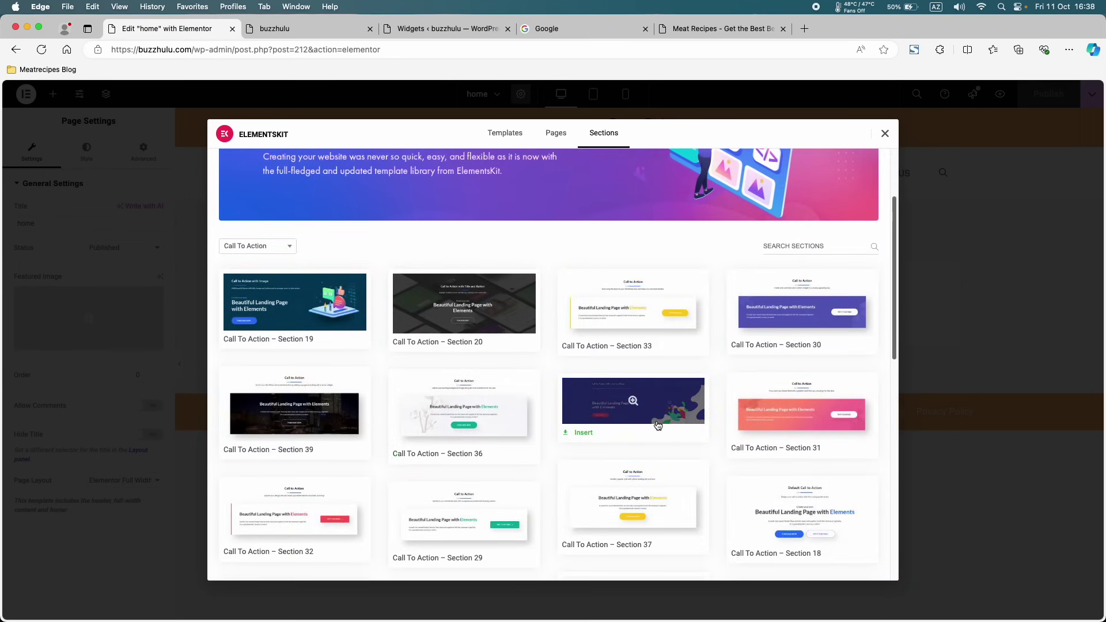
{"action": "scroll", "coordinate": [668, 416], "scroll_direction": "down", "scroll_amount": 1}
{"action": "scroll", "coordinate": [767, 402], "scroll_direction": "down", "scroll_amount": 3}
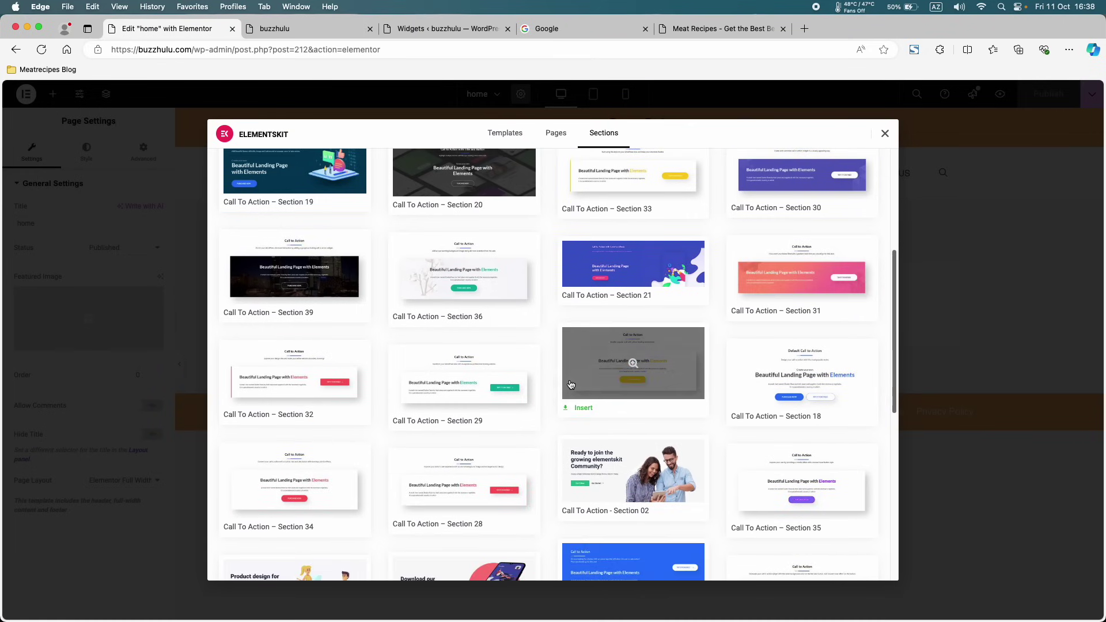
{"action": "scroll", "coordinate": [570, 385], "scroll_direction": "down", "scroll_amount": 8}
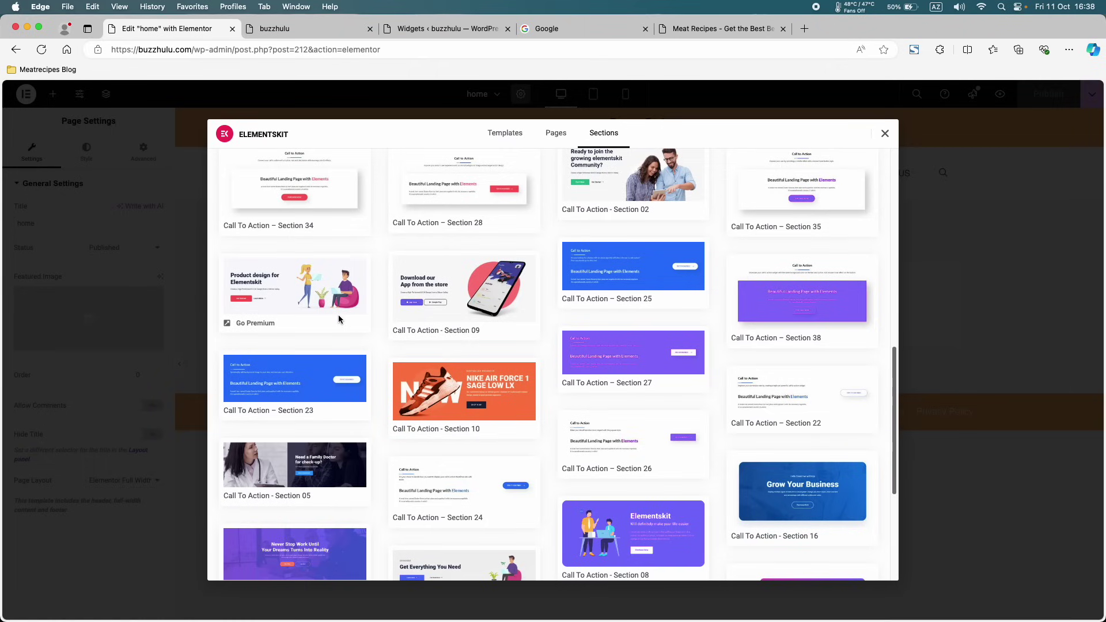
{"action": "scroll", "coordinate": [461, 404], "scroll_direction": "down", "scroll_amount": 3}
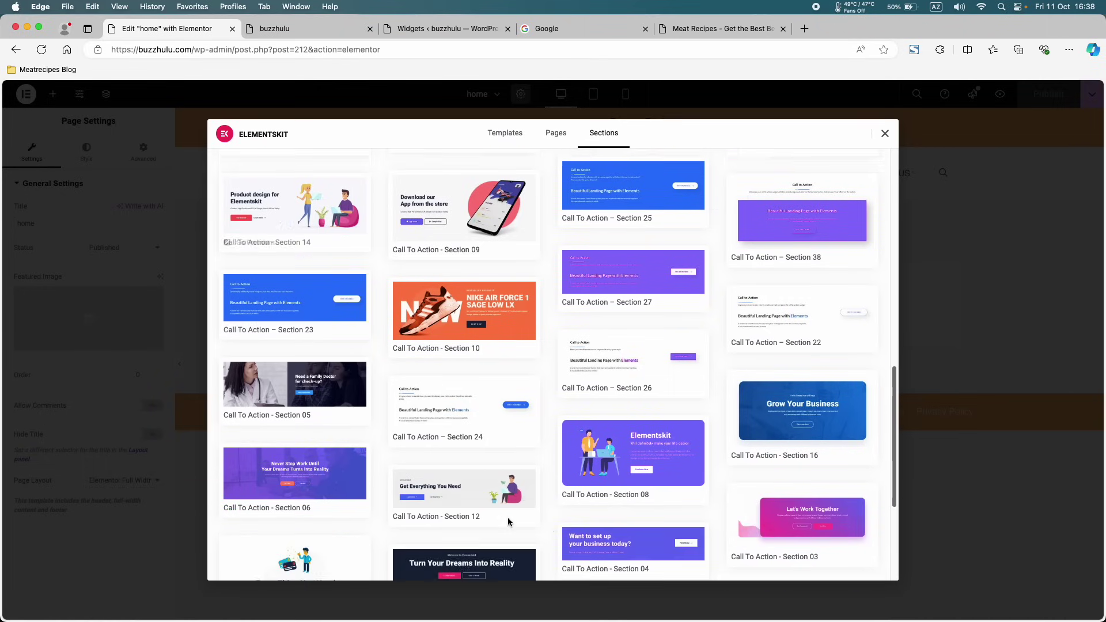
{"action": "scroll", "coordinate": [785, 379], "scroll_direction": "up", "scroll_amount": 10}
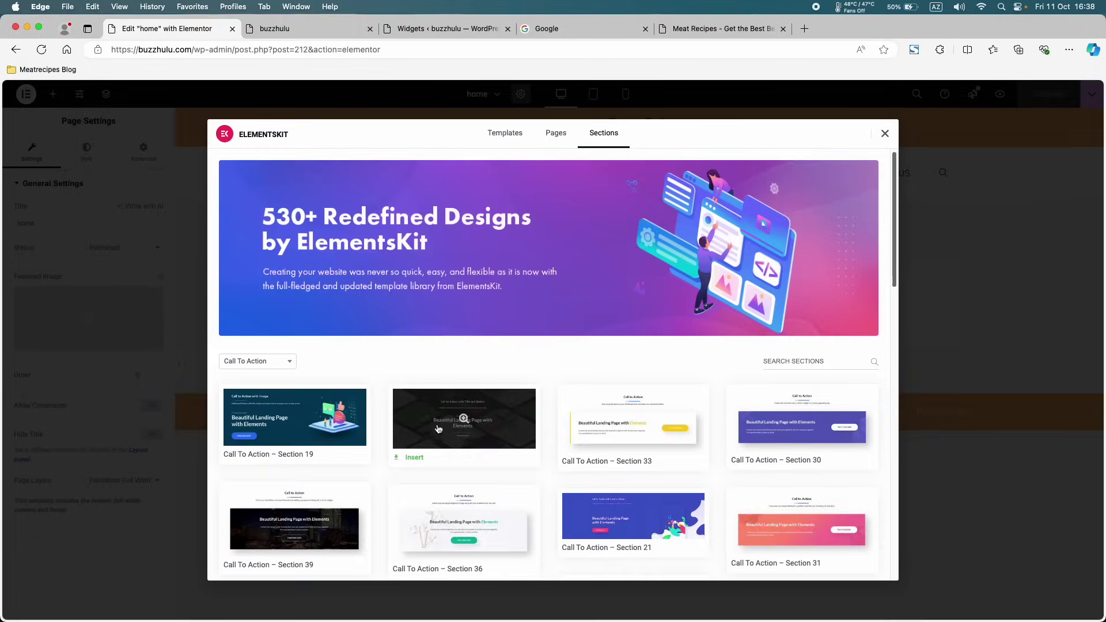
{"action": "left_click", "coordinate": [464, 420]}
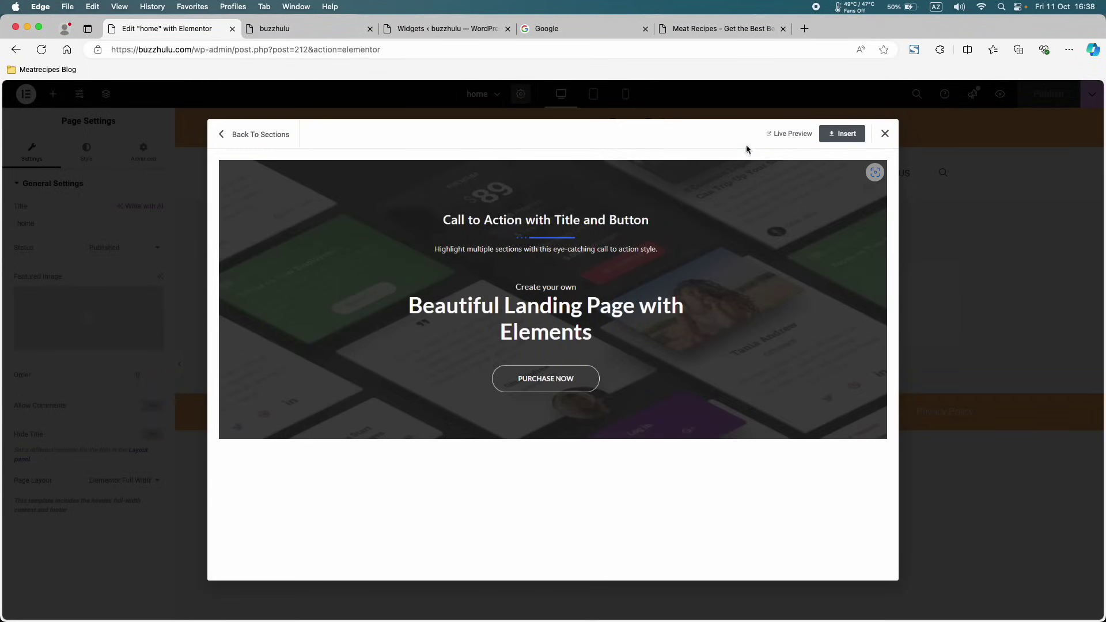
{"action": "left_click", "coordinate": [844, 139]}
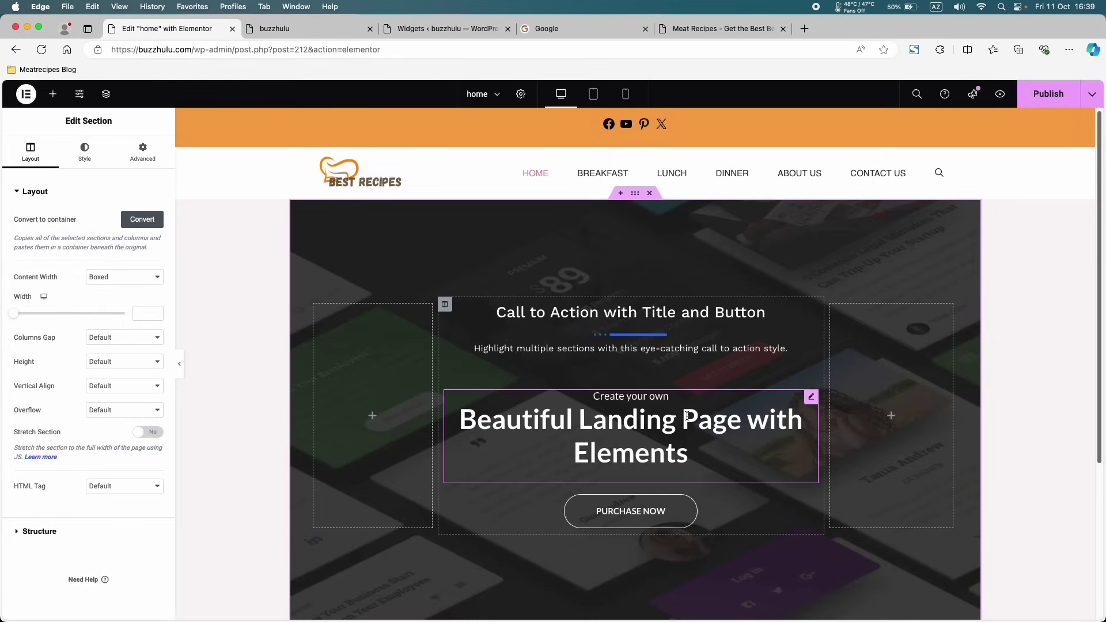
- Publish the home page with the inserted call-to-action section and purge all caches from the live page
{"action": "scroll", "coordinate": [688, 416], "scroll_direction": "down", "scroll_amount": 2}
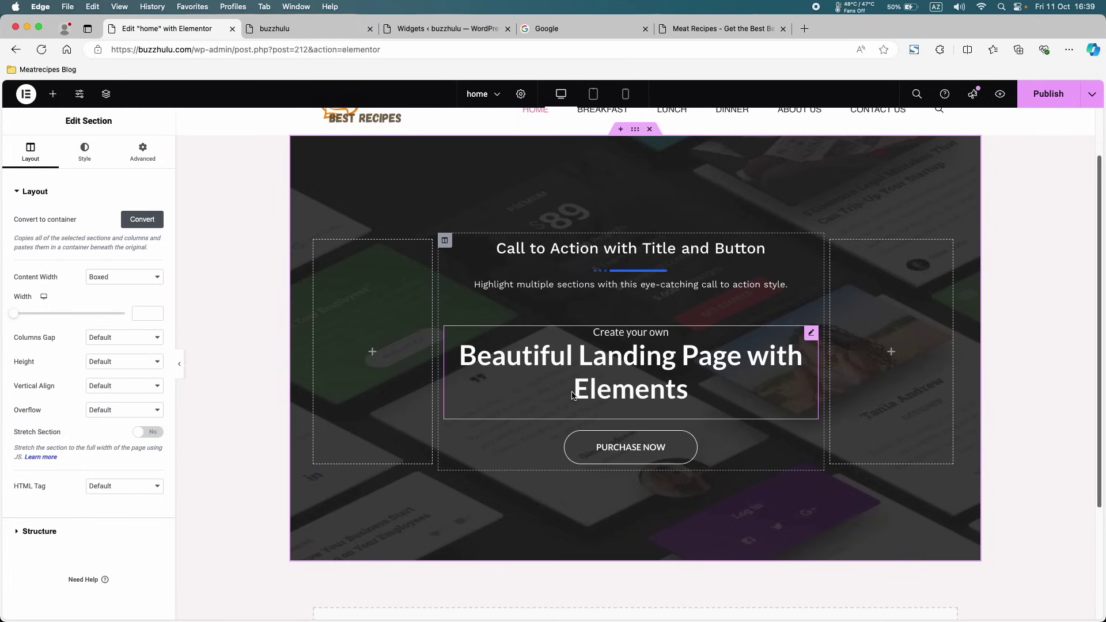
{"action": "scroll", "coordinate": [519, 461], "scroll_direction": "up", "scroll_amount": 1}
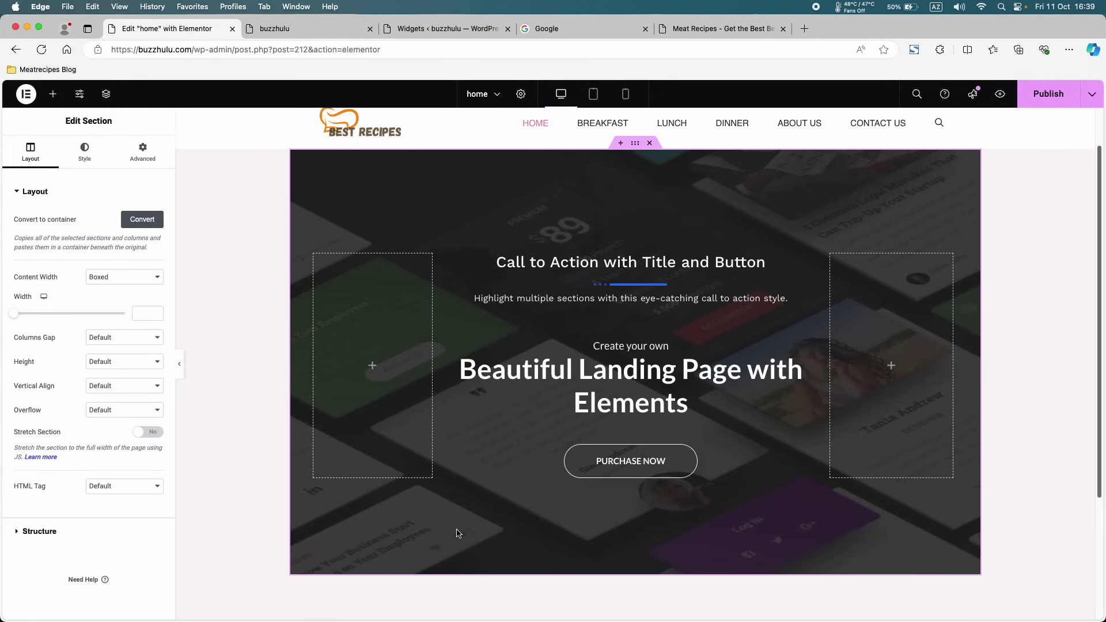
{"action": "left_click", "coordinate": [1043, 100]}
{"action": "left_click", "coordinate": [311, 28]}
{"action": "mouse_move", "coordinate": [373, 92]}
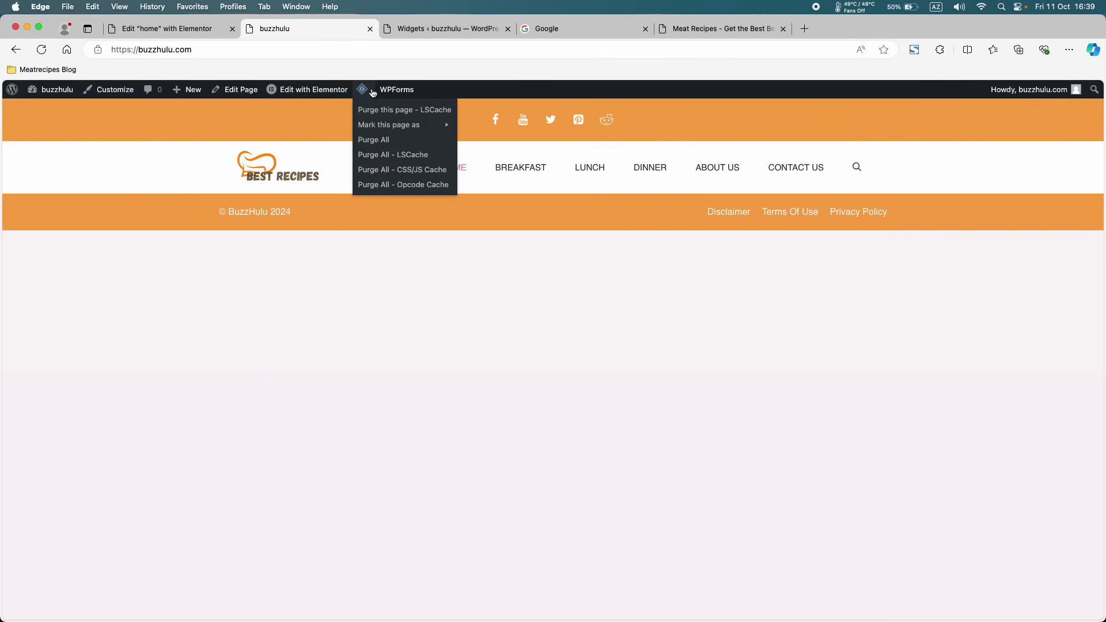
{"action": "left_click", "coordinate": [372, 140]}
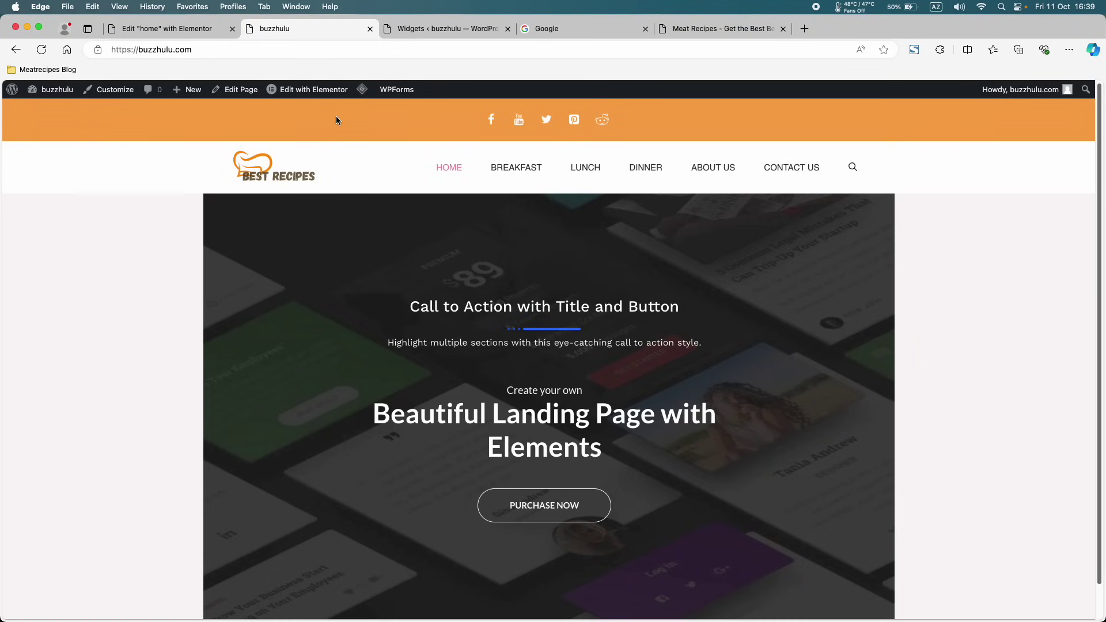
- Turn on Stretch Section for the call-to-action section in the Elementor editor so it spans the full page width
{"action": "left_click", "coordinate": [199, 33]}
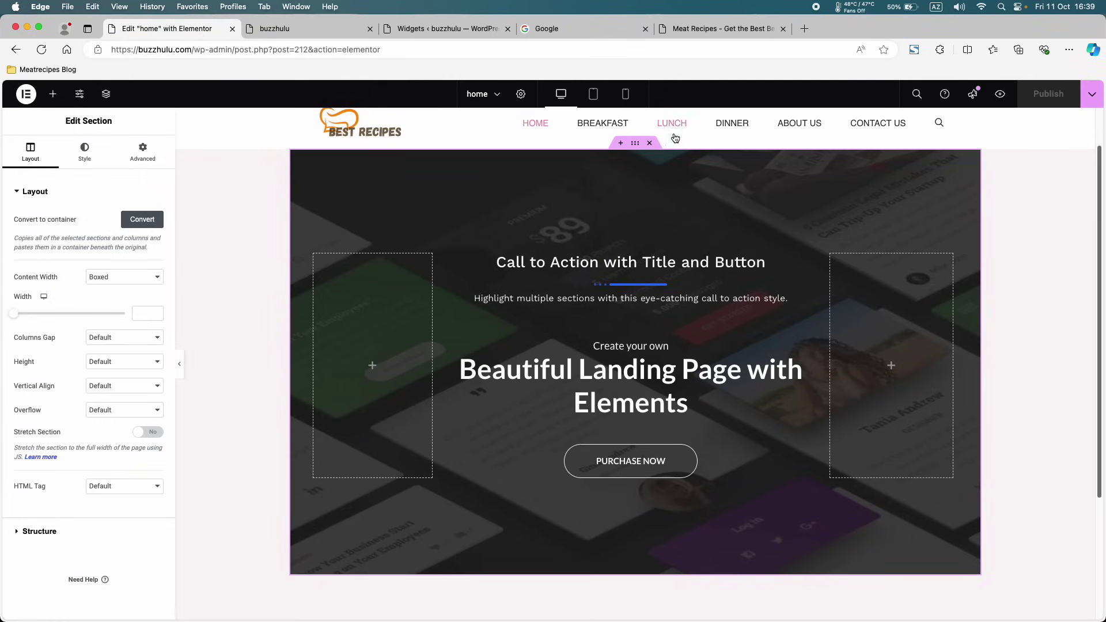
{"action": "scroll", "coordinate": [639, 149], "scroll_direction": "up", "scroll_amount": 2}
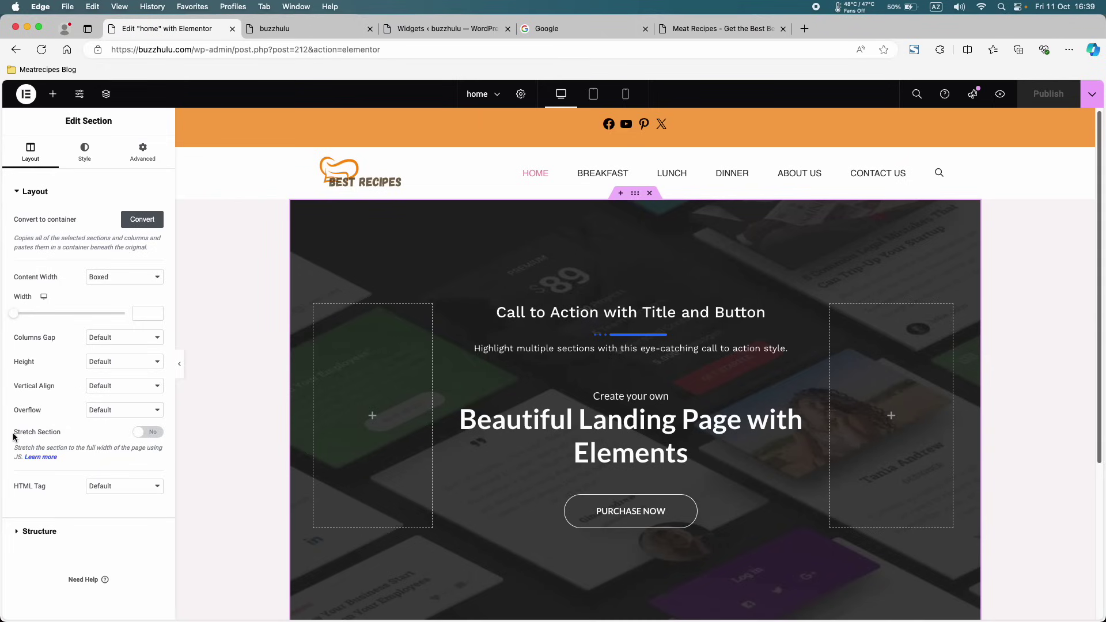
{"action": "left_click_drag", "start_coordinate": [13, 433], "coordinate": [62, 436]}
{"action": "left_click", "coordinate": [149, 432]}
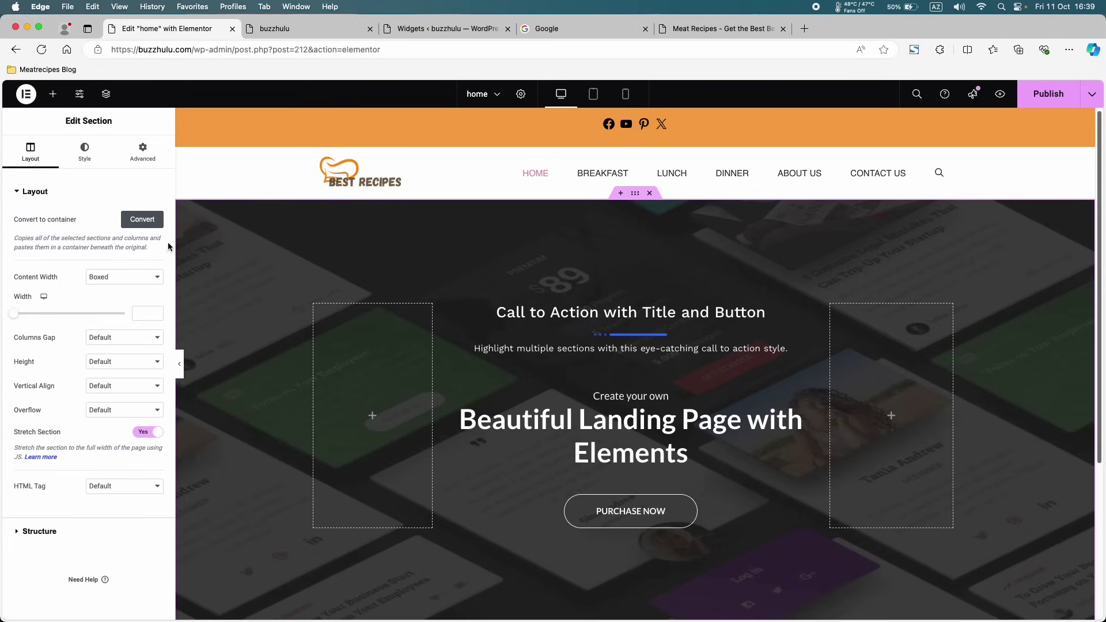
- Publish the home page with the stretched call-to-action section
{"action": "left_click", "coordinate": [1032, 93]}
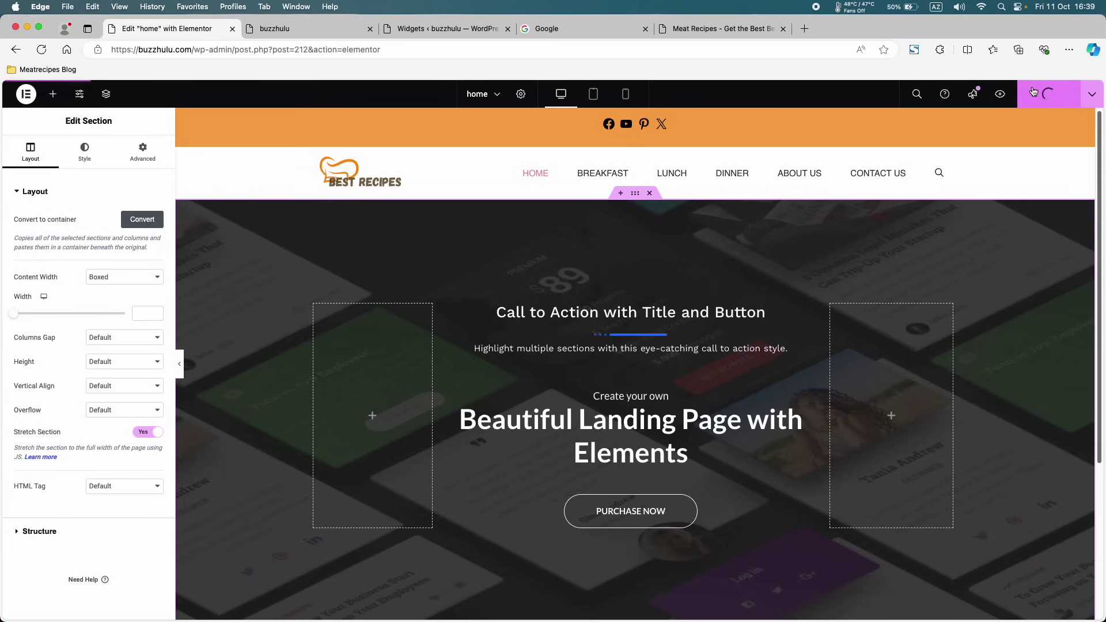
{"action": "scroll", "coordinate": [605, 415], "scroll_direction": "down", "scroll_amount": 3}
{"action": "scroll", "coordinate": [605, 414], "scroll_direction": "up", "scroll_amount": 2}
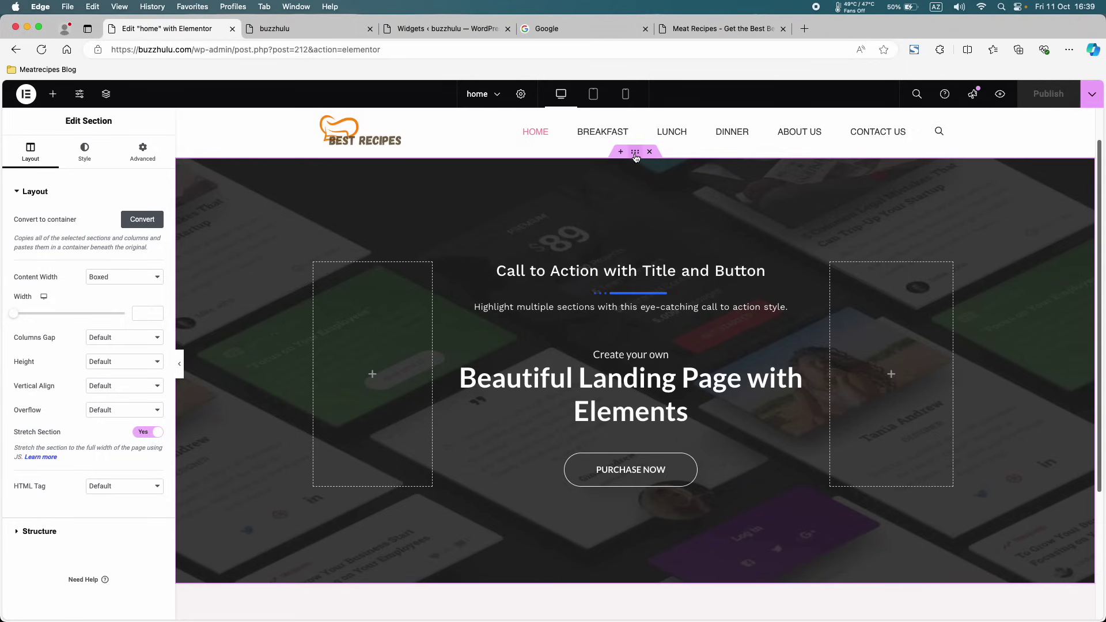
- Start uploading a new background image for the call-to-action section and browse to the heros folder in Desktop > Blogging academy
{"action": "left_click", "coordinate": [95, 151]}
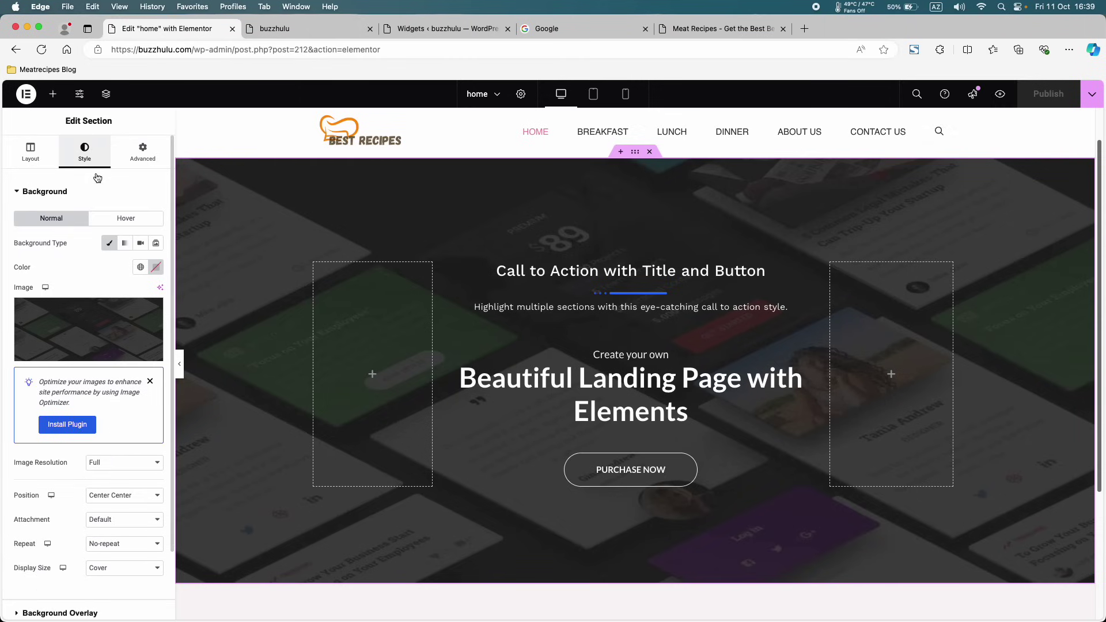
{"action": "left_click", "coordinate": [150, 381]}
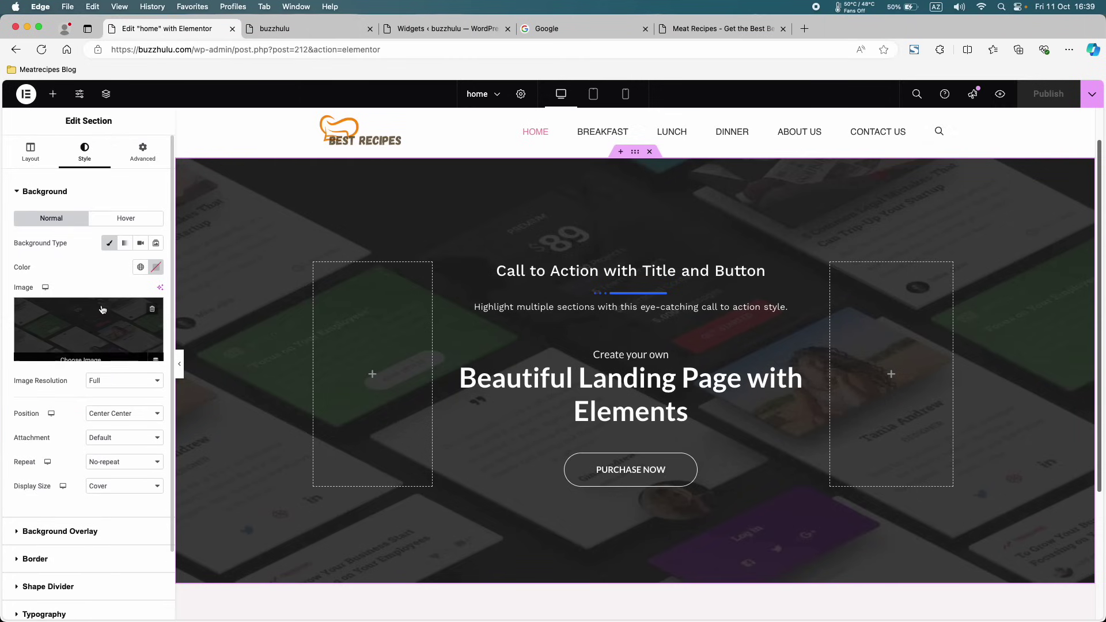
{"action": "left_click", "coordinate": [82, 326]}
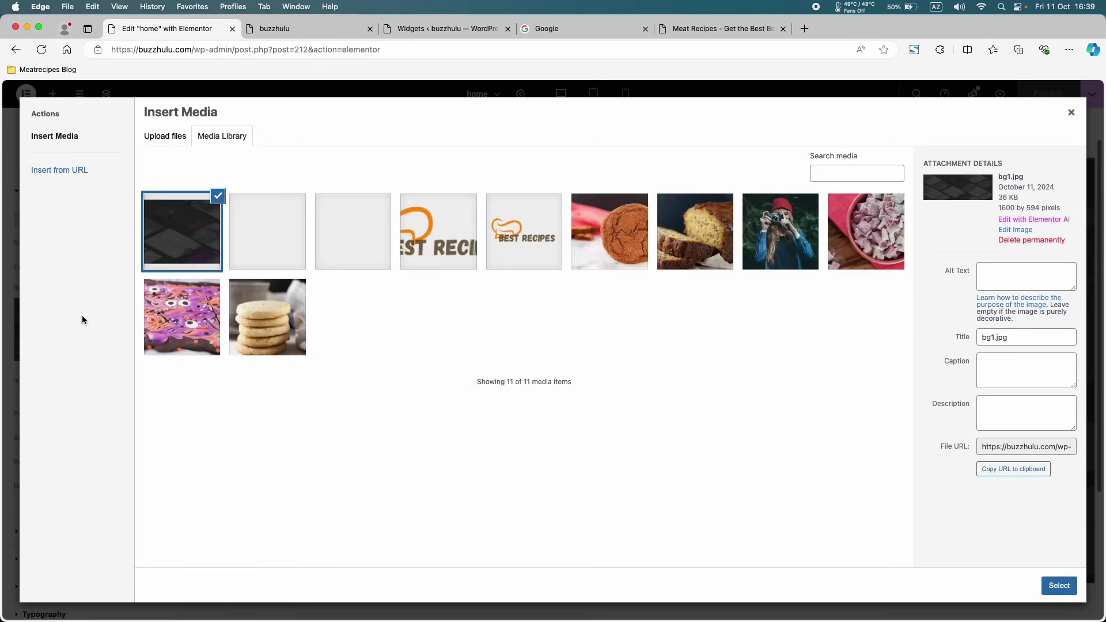
{"action": "left_click", "coordinate": [182, 142]}
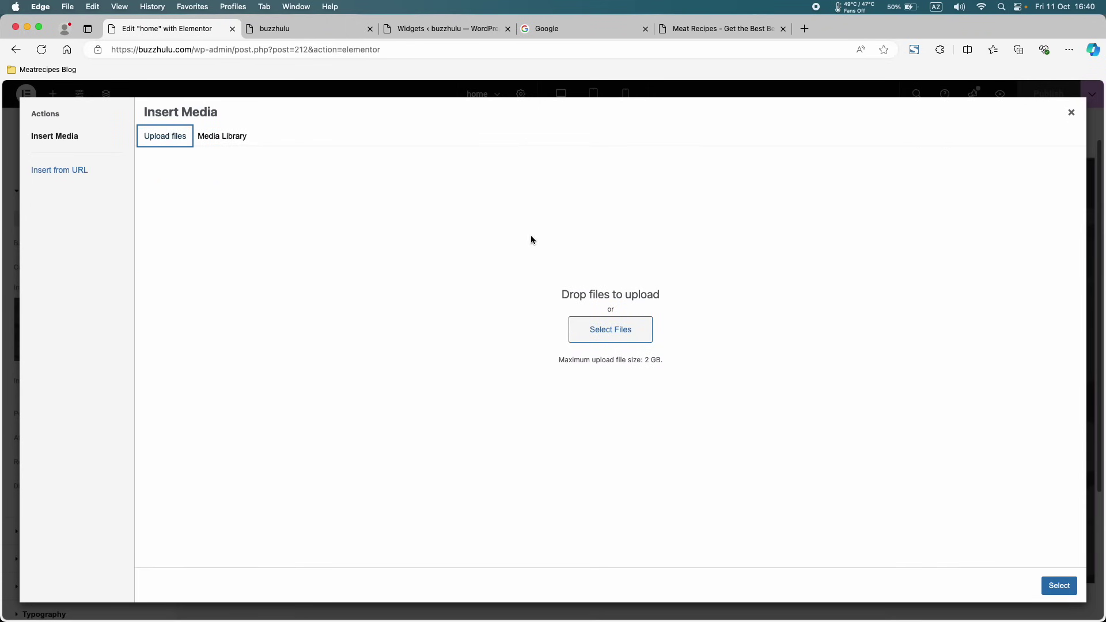
{"action": "left_click", "coordinate": [614, 332]}
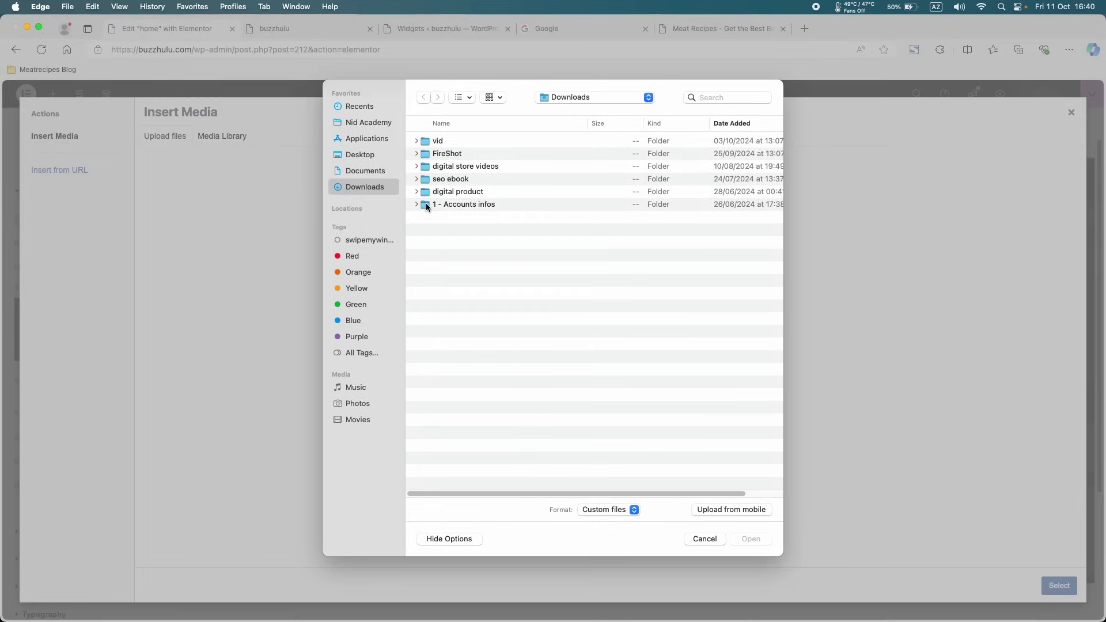
{"action": "left_click", "coordinate": [369, 161]}
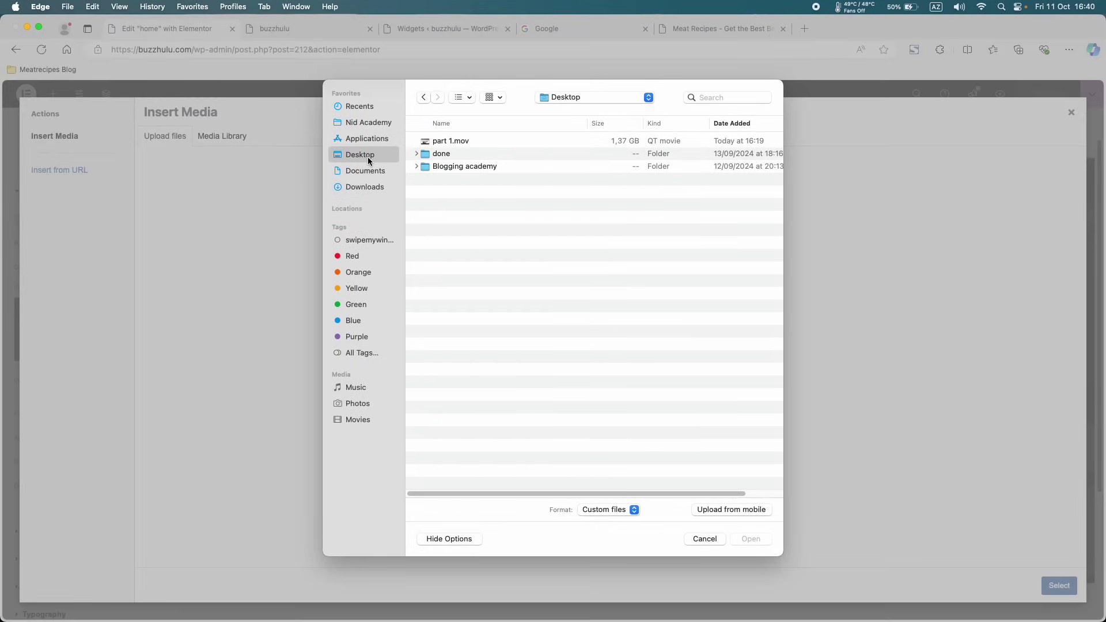
{"action": "double_click", "coordinate": [434, 167]}
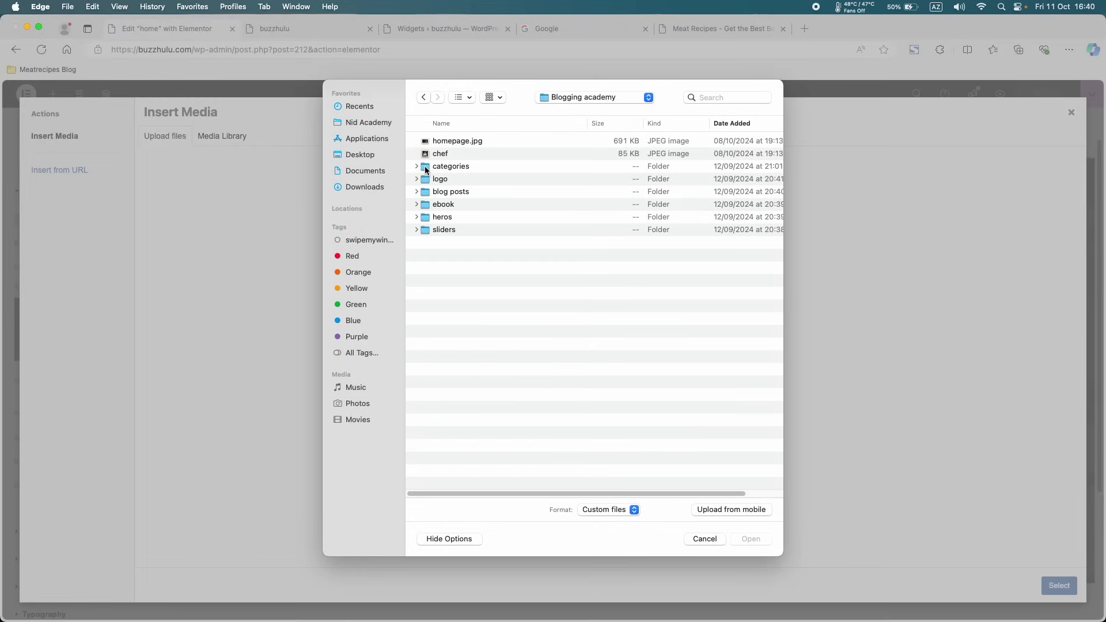
{"action": "left_click", "coordinate": [417, 217]}
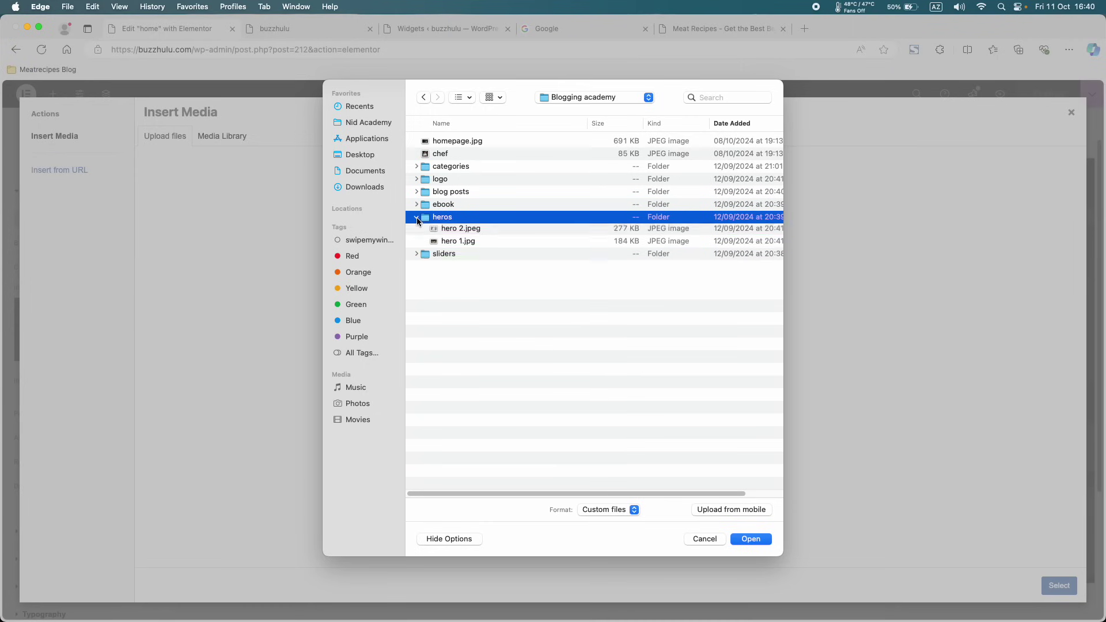
- Preview the images in the heros folder, then upload hero 4.jpg and set it as the section's background image
{"action": "left_click", "coordinate": [423, 231]}
{"action": "right_click", "coordinate": [423, 231]}
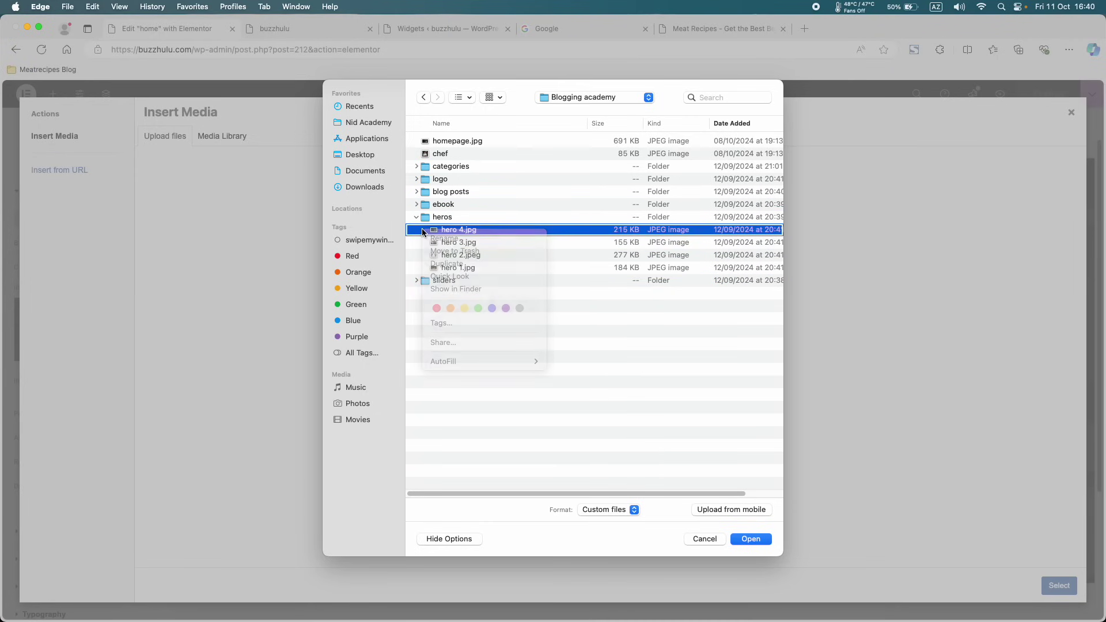
{"action": "left_click", "coordinate": [423, 231]}
{"action": "key", "text": "space"}
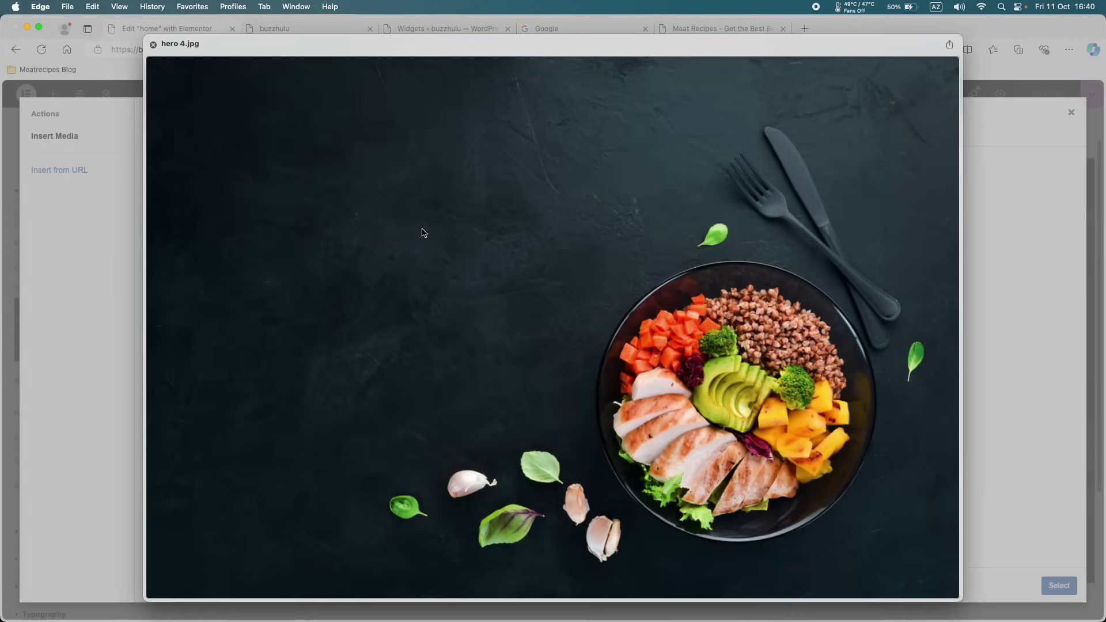
{"action": "key", "text": "Up"}
{"action": "key", "text": "Up"}
{"action": "key", "text": "Up"}
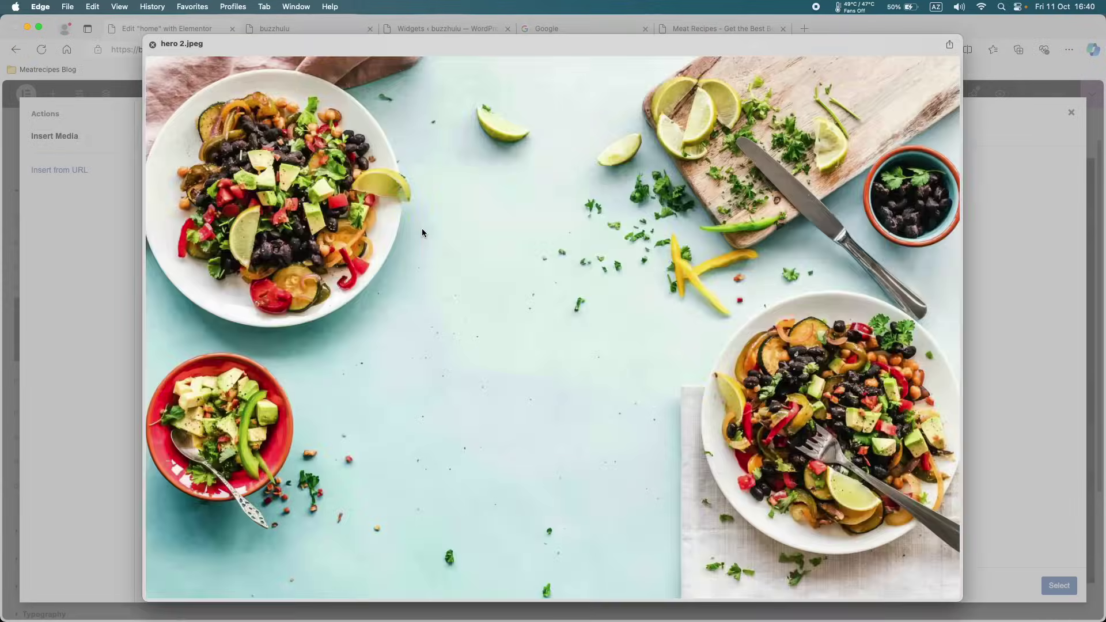
{"action": "key", "text": "Up"}
{"action": "key", "text": "Down"}
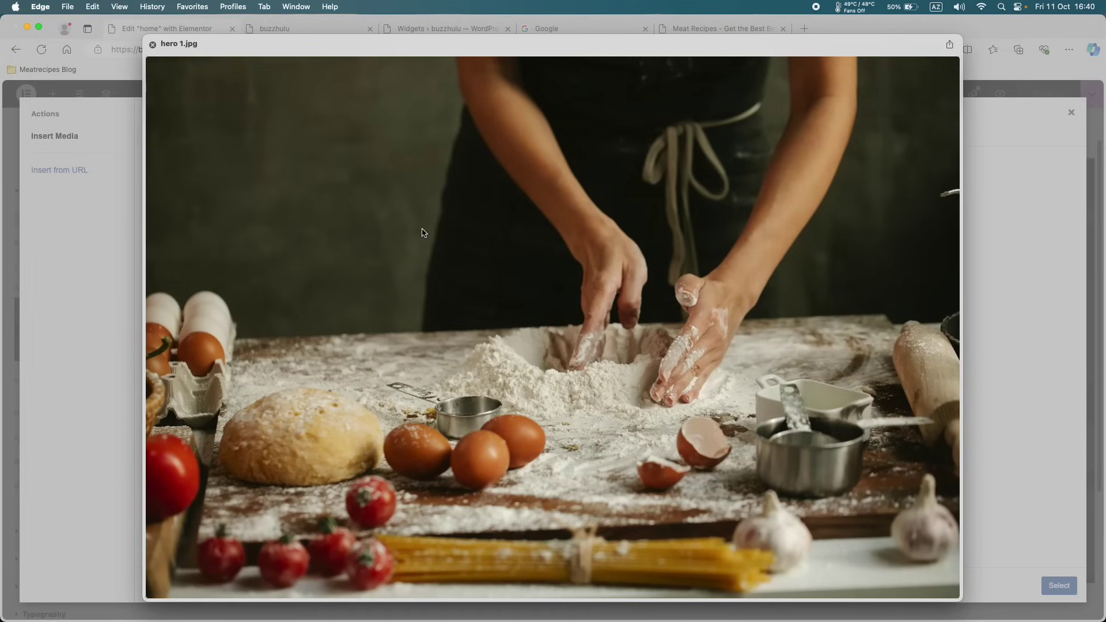
{"action": "key", "text": "space"}
{"action": "double_click", "coordinate": [448, 230]}
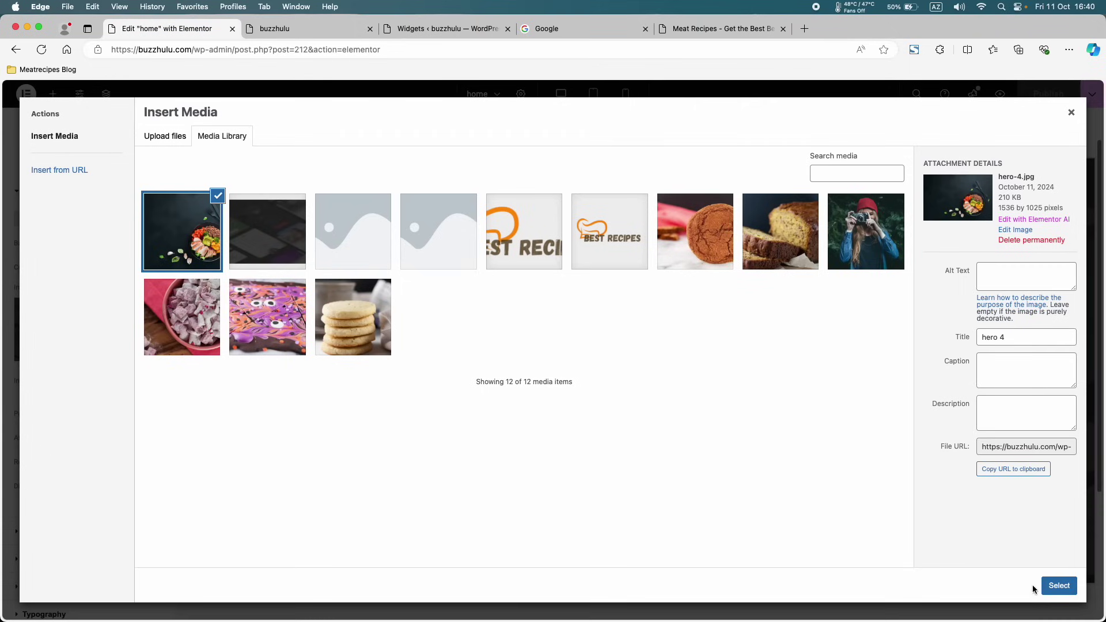
{"action": "left_click", "coordinate": [1058, 586]}
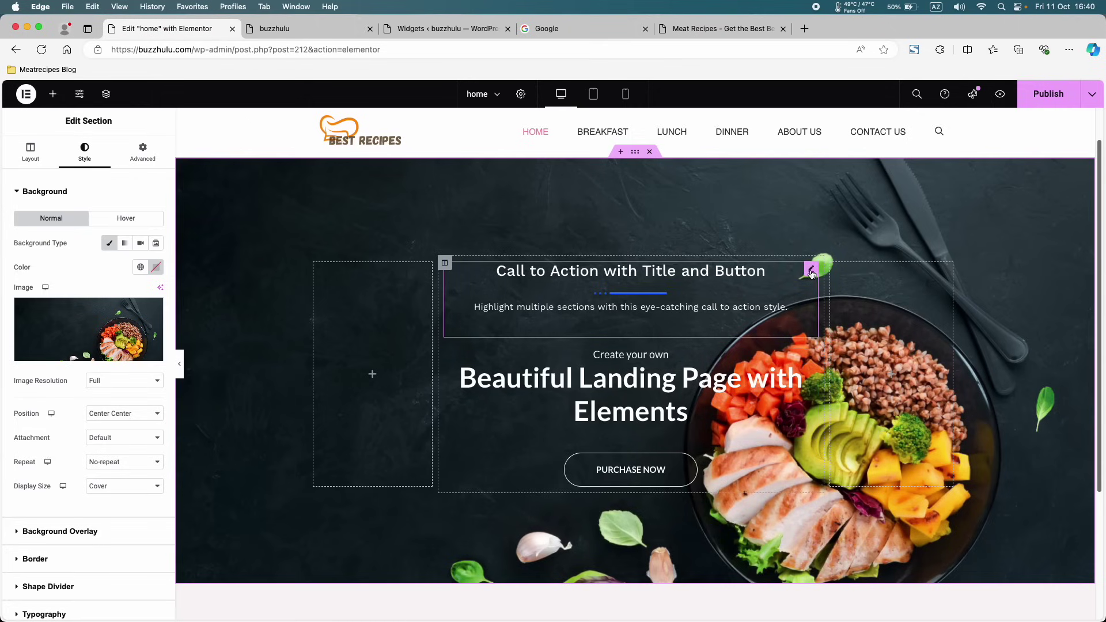
- Delete the "Call to Action with Title and Button" heading widget from the section
{"action": "left_click", "coordinate": [811, 271]}
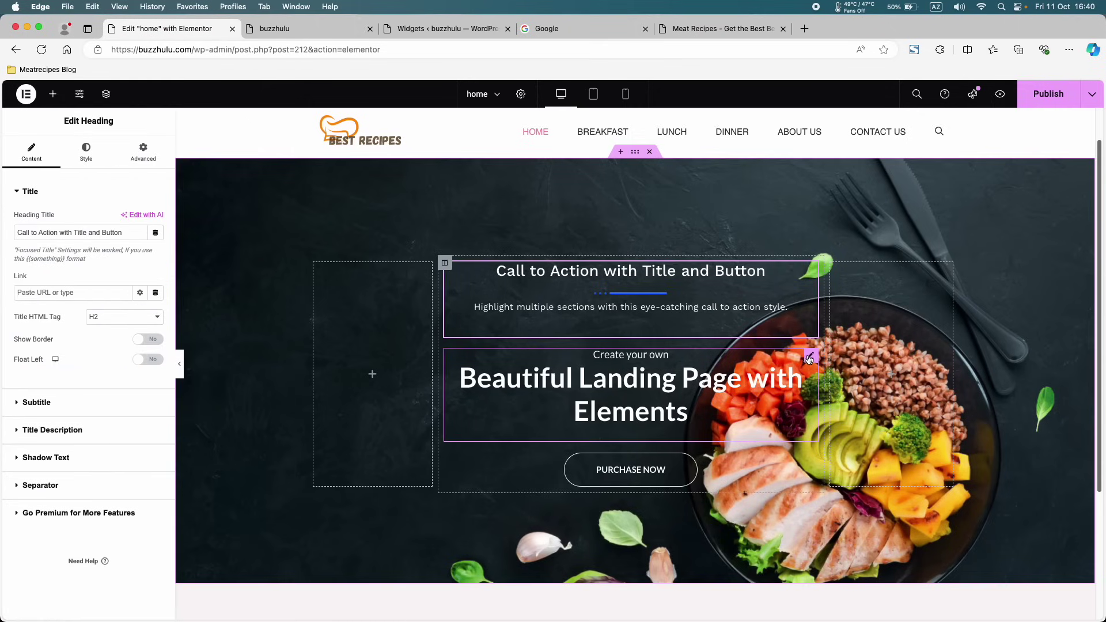
{"action": "left_click", "coordinate": [810, 357]}
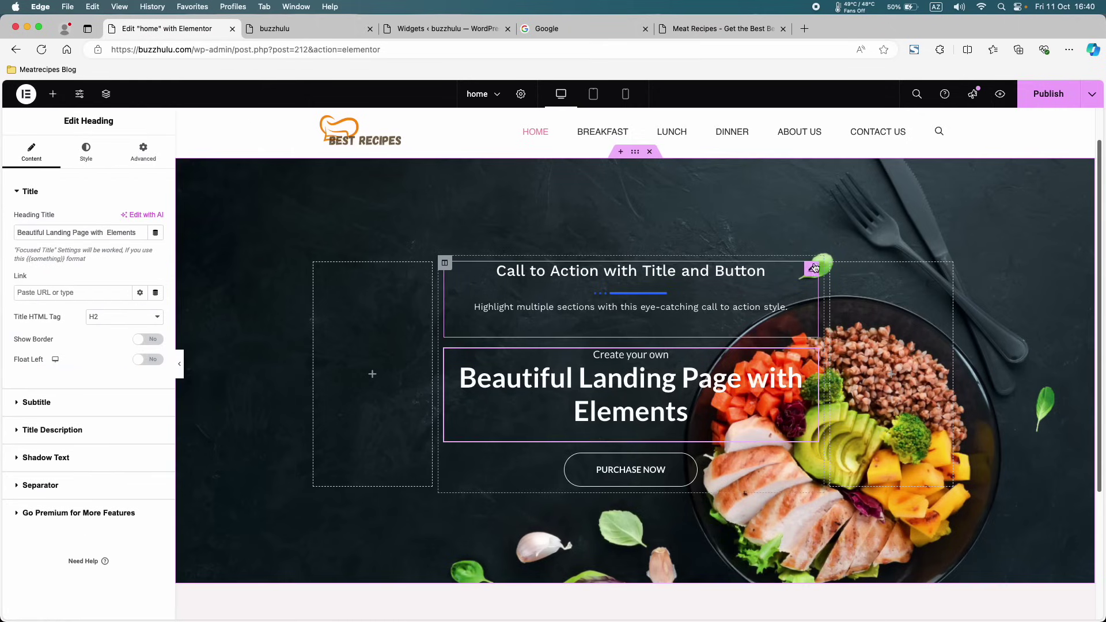
{"action": "left_click", "coordinate": [812, 269]}
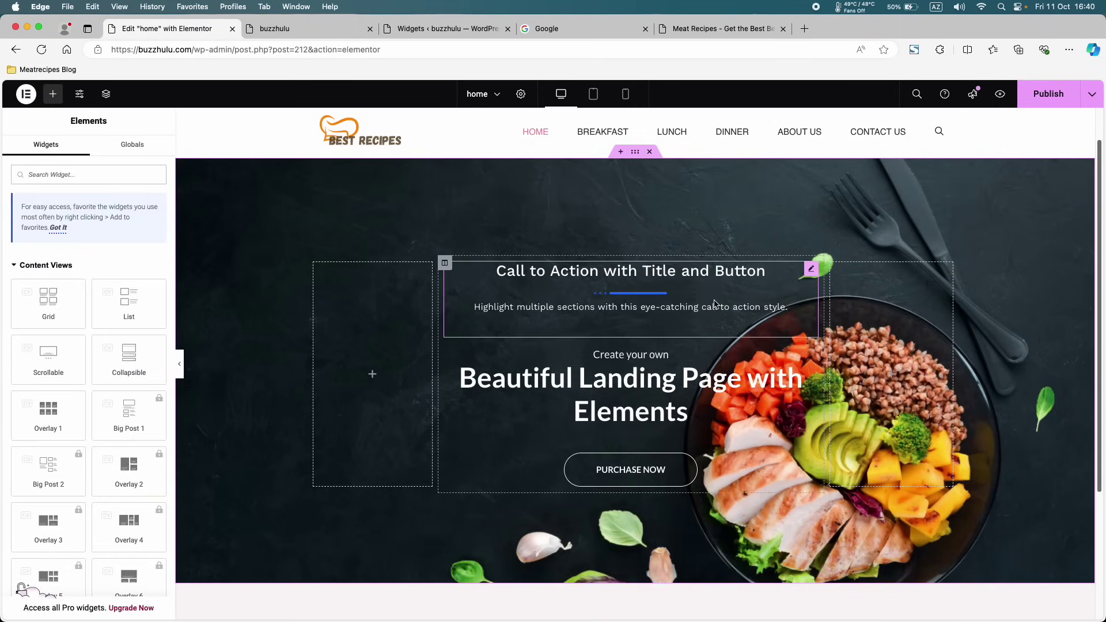
{"action": "right_click", "coordinate": [715, 301]}
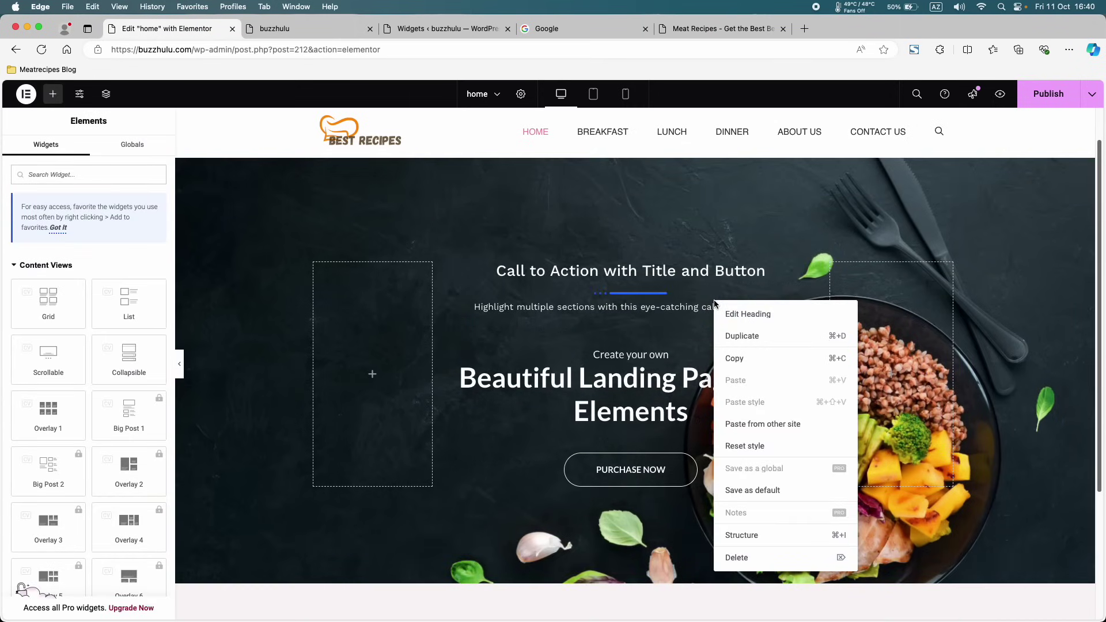
{"action": "left_click", "coordinate": [749, 559]}
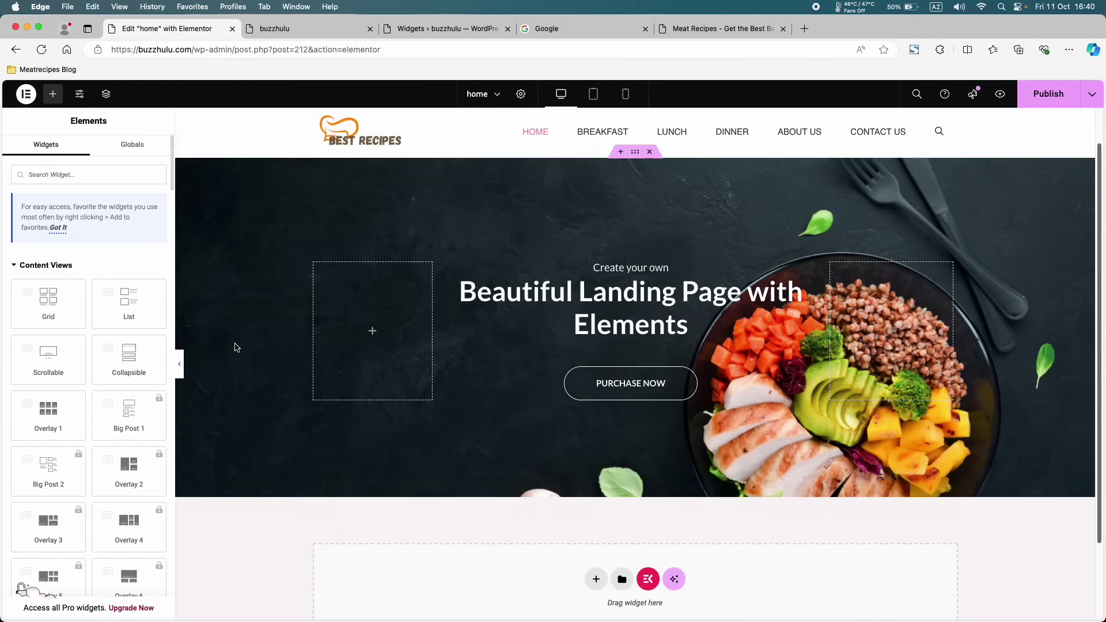
- Check the section at full page width, then delete its empty column beside the start of the heading
{"action": "left_click", "coordinate": [183, 367]}
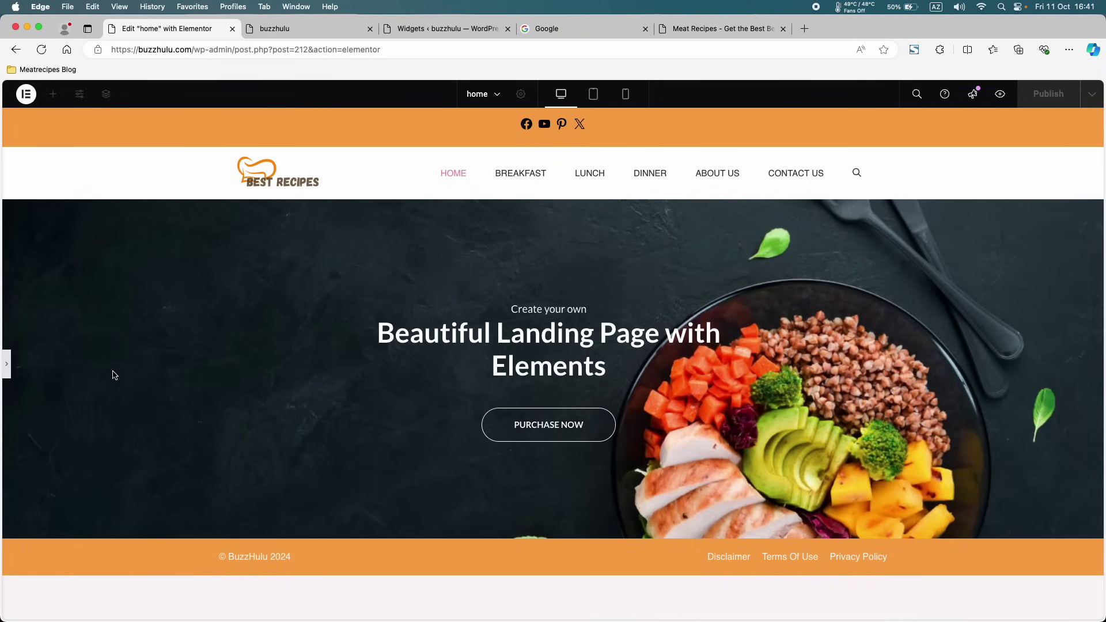
{"action": "left_click", "coordinate": [289, 370]}
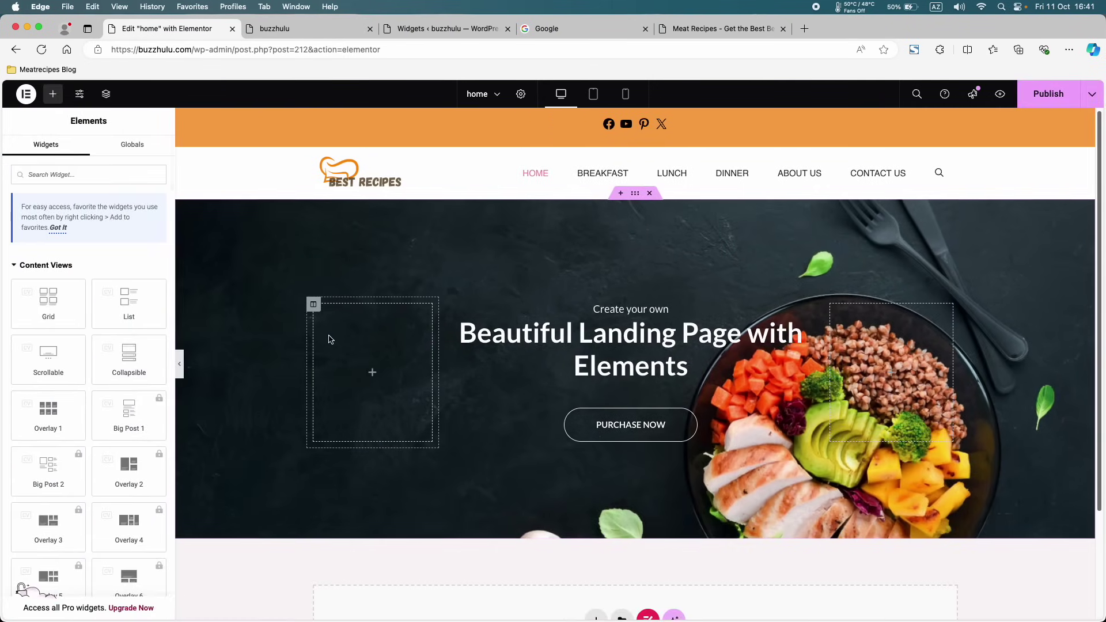
{"action": "left_click", "coordinate": [315, 309]}
{"action": "right_click", "coordinate": [314, 309]}
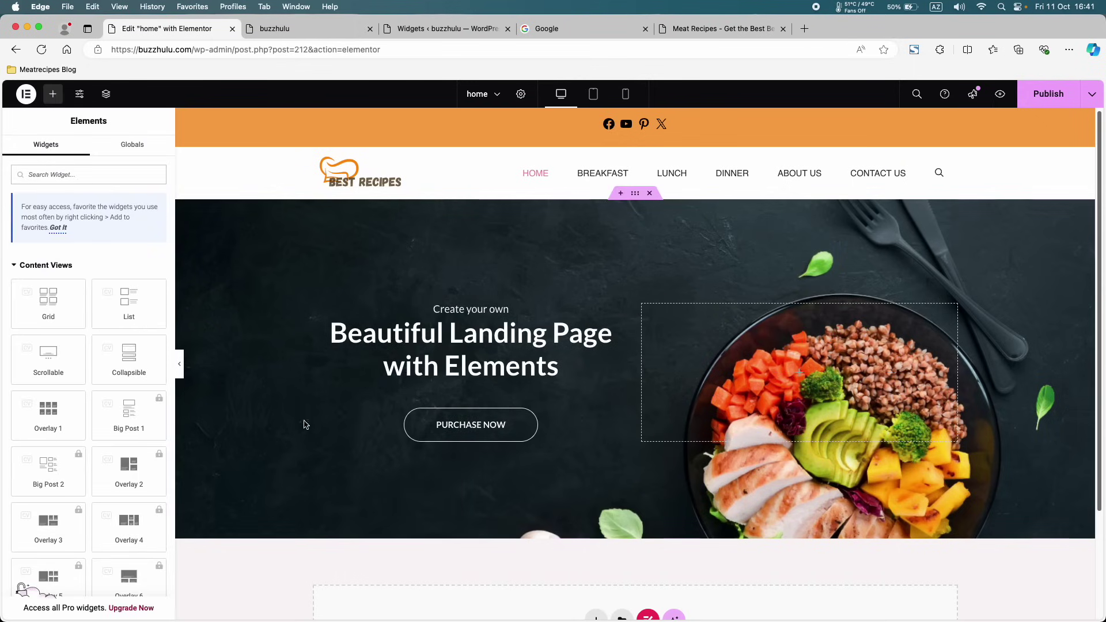
- Left-align the "Beautiful Landing Page with Elements" heading
{"action": "left_click", "coordinate": [328, 379]}
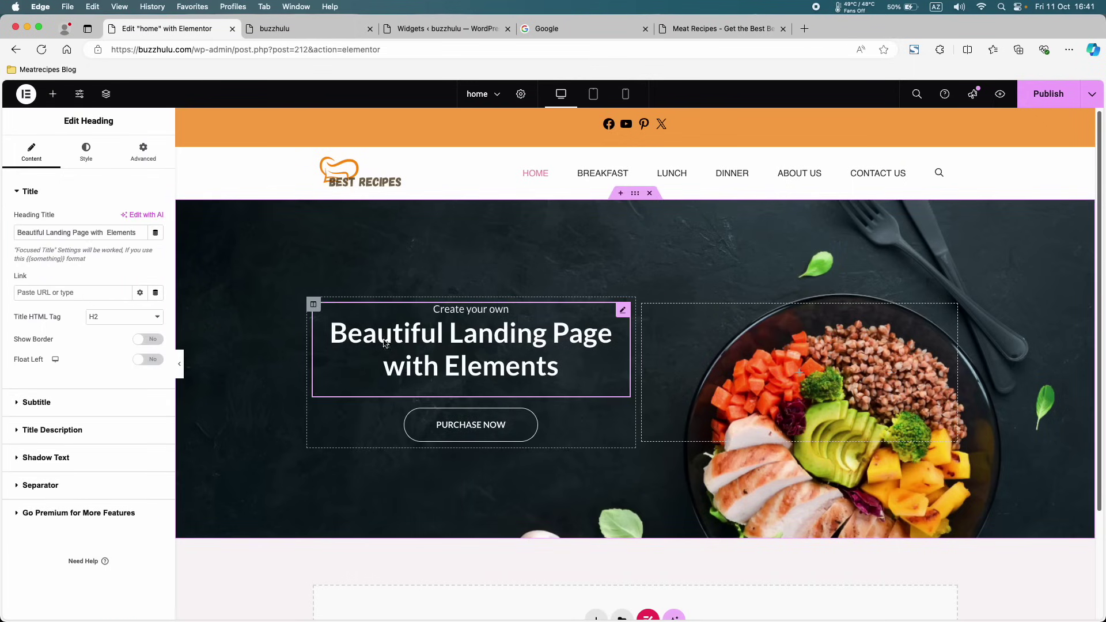
{"action": "left_click", "coordinate": [86, 151]}
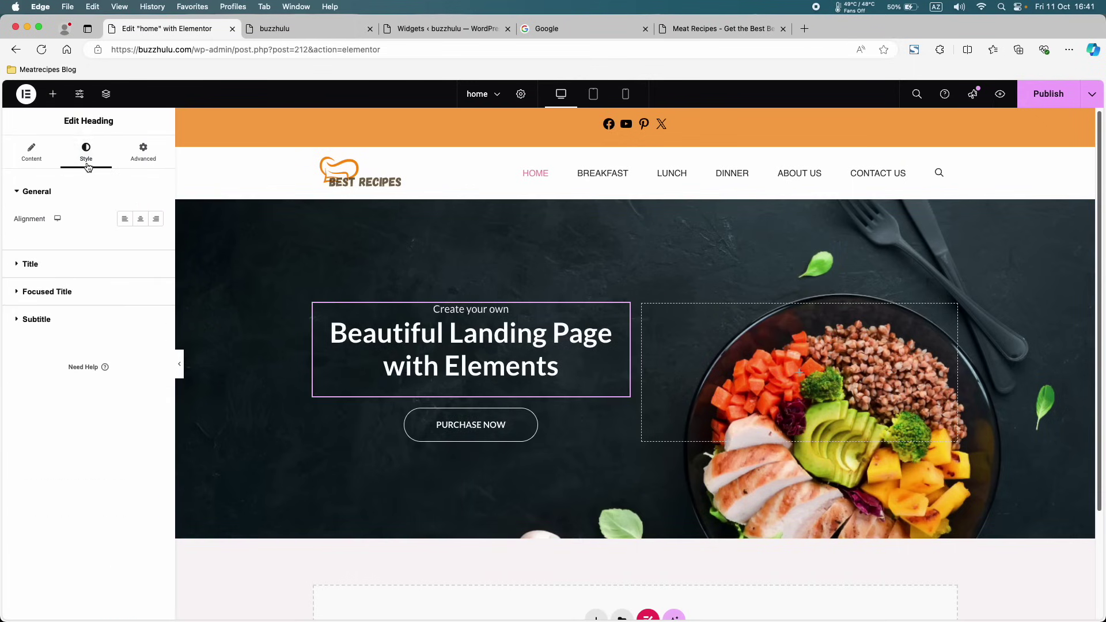
{"action": "left_click", "coordinate": [124, 218]}
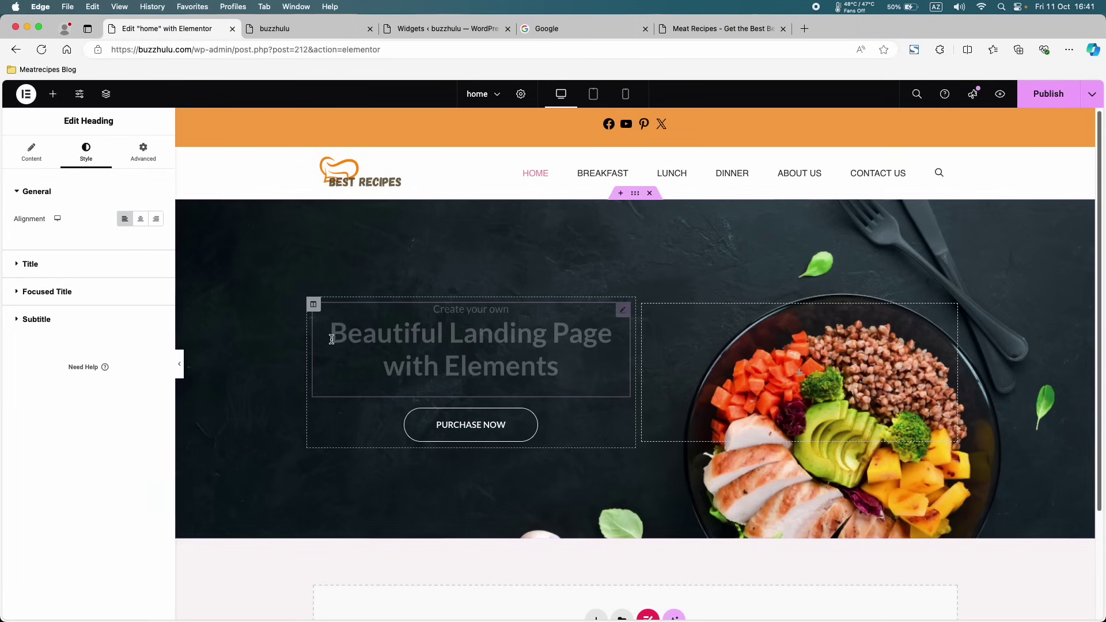
- Left-align the Purchase now button beneath the heading
{"action": "left_click", "coordinate": [359, 423]}
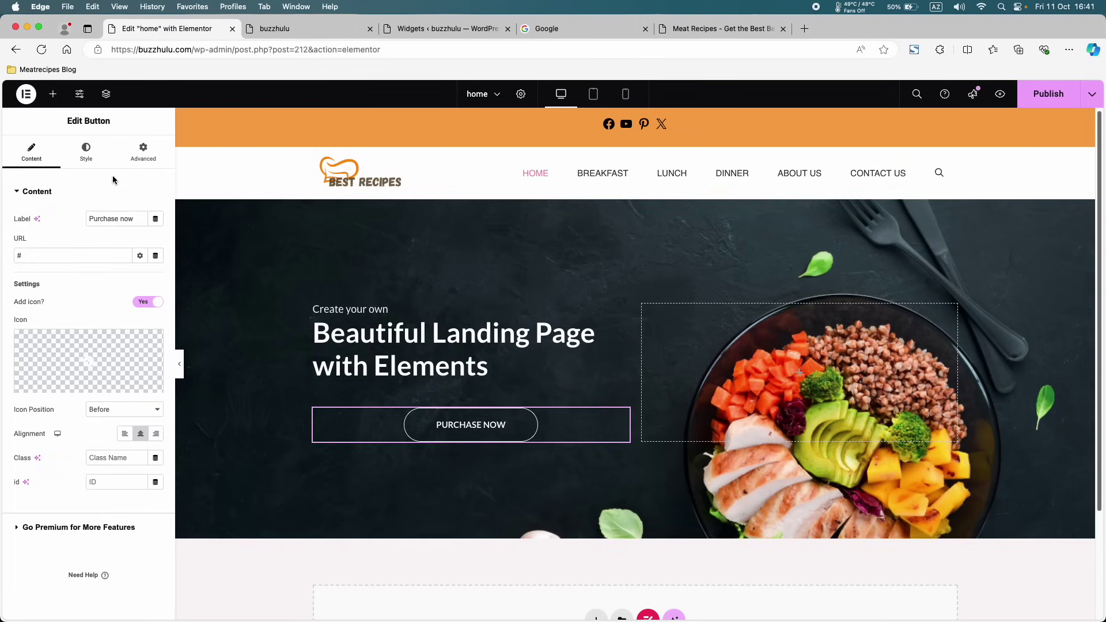
{"action": "left_click", "coordinate": [95, 160]}
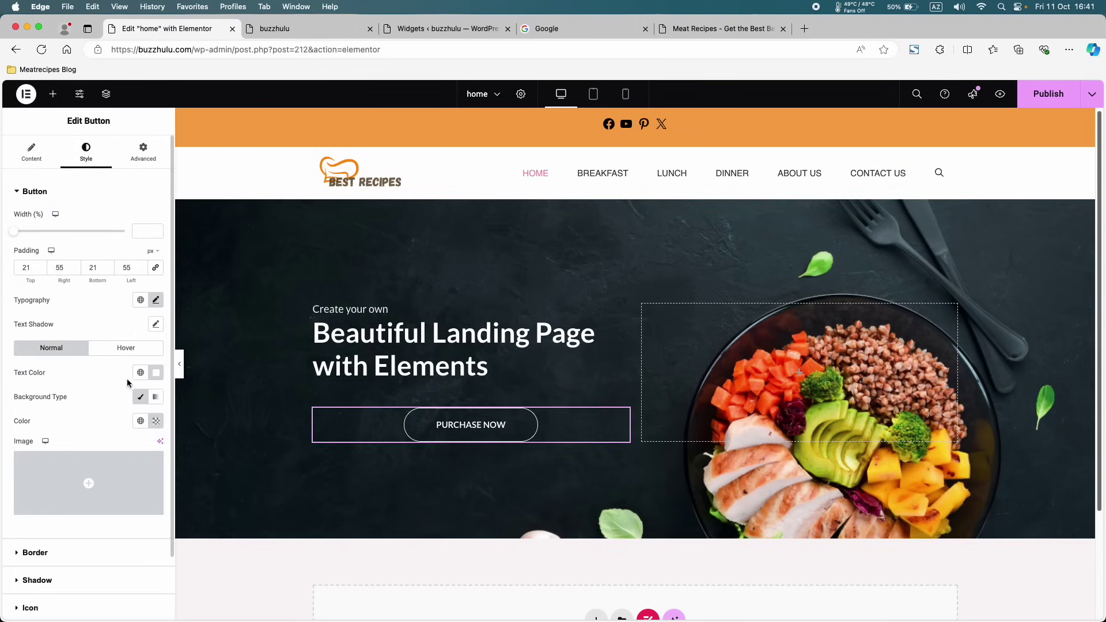
{"action": "left_click", "coordinate": [46, 159]}
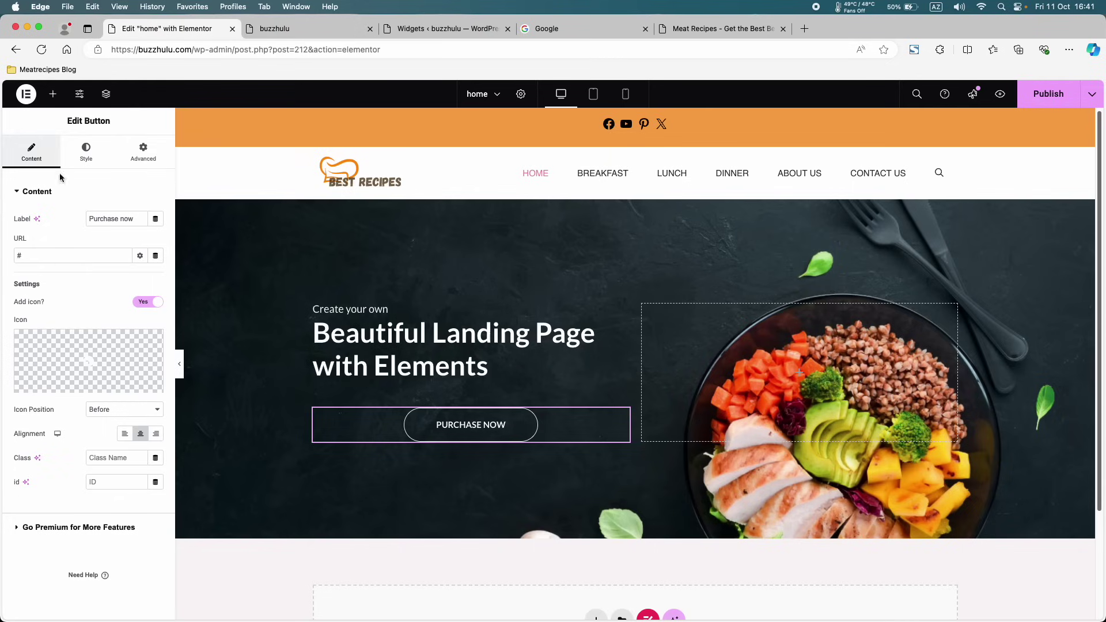
{"action": "left_click", "coordinate": [126, 435]}
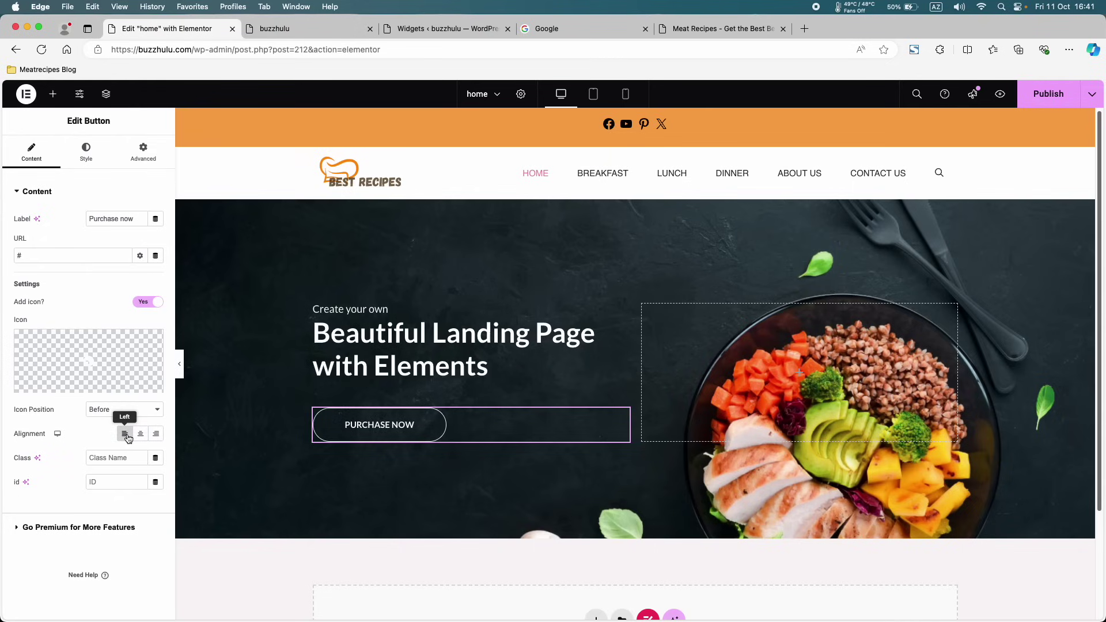
- Publish the restyled call-to-action section and purge all caches on the live page, checking it before returning to the Elementor editor
{"action": "left_click", "coordinate": [1034, 94]}
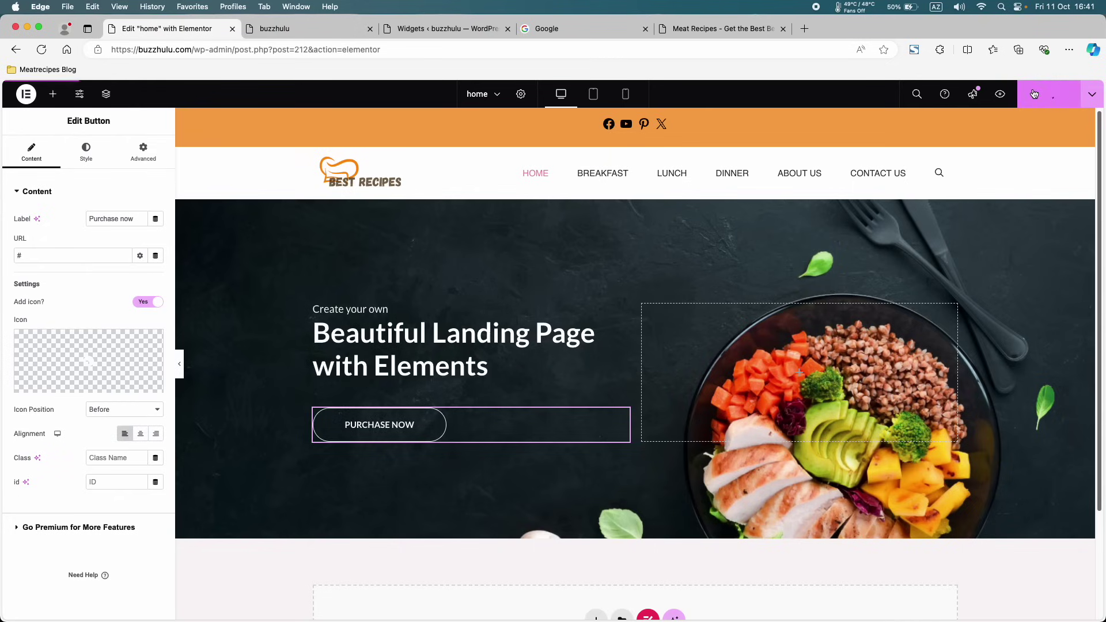
{"action": "left_click", "coordinate": [303, 32]}
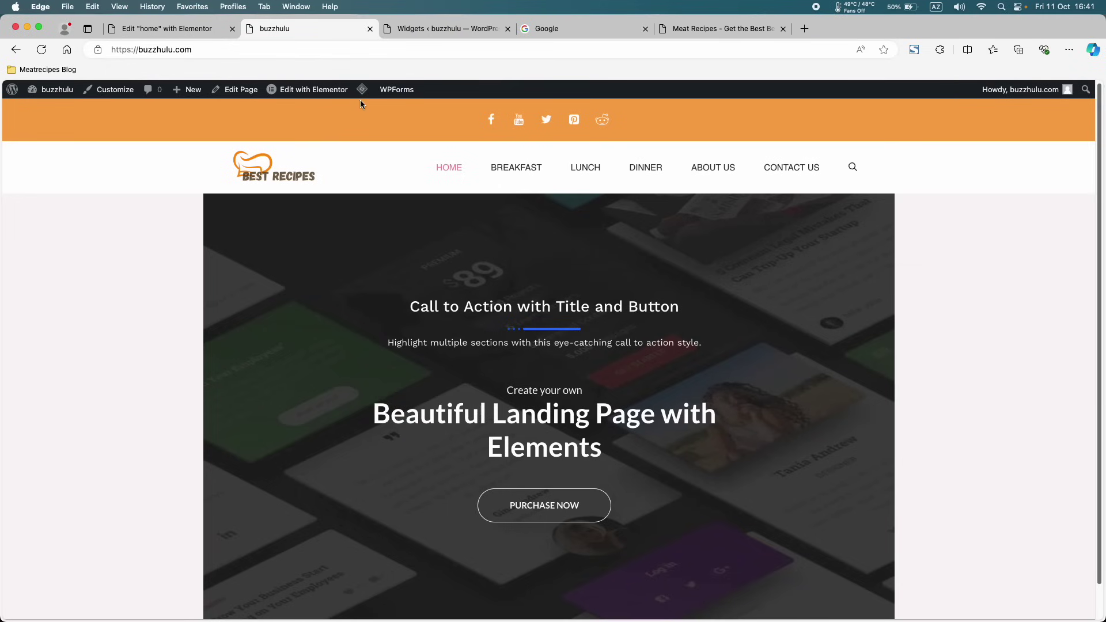
{"action": "mouse_move", "coordinate": [362, 91]}
{"action": "left_click", "coordinate": [371, 140]}
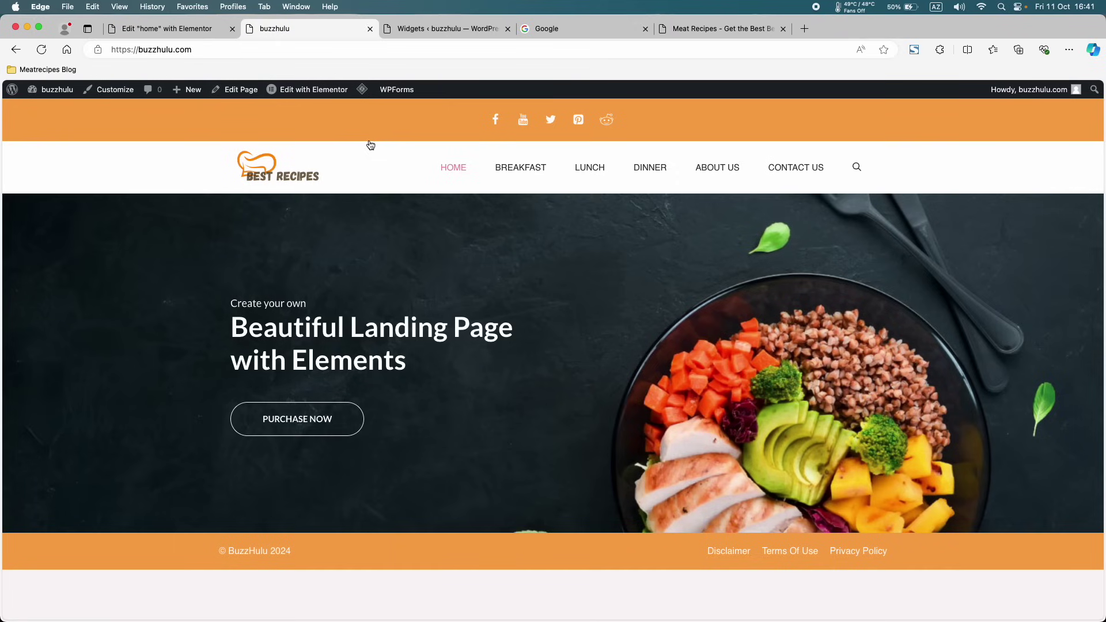
{"action": "left_click", "coordinate": [209, 36]}
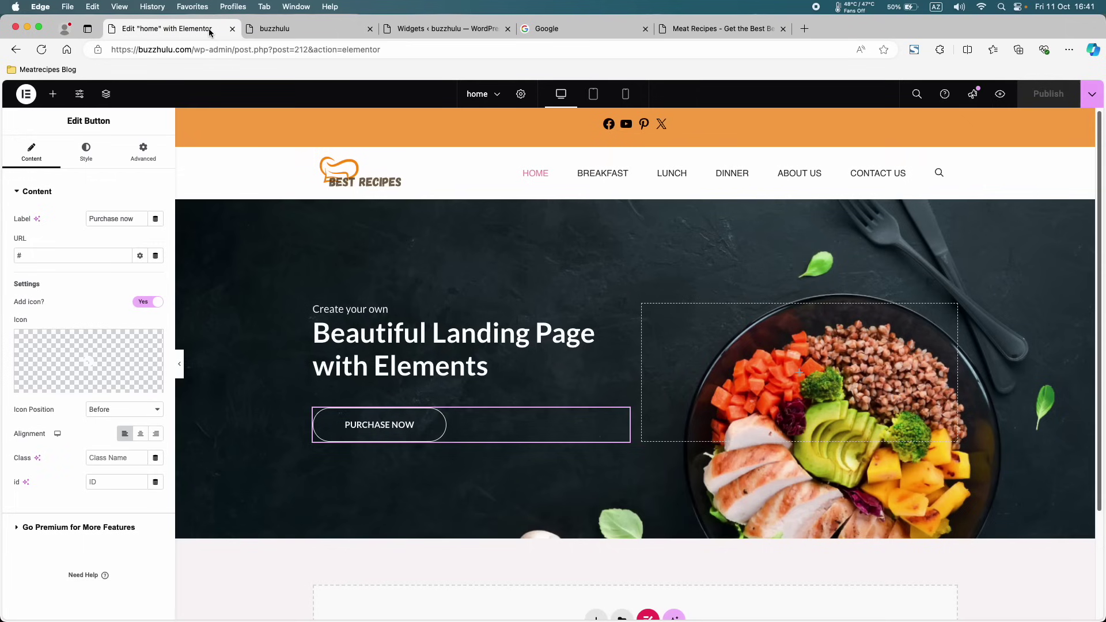
- Try the Center Left position for the hero section's background image
{"action": "left_click", "coordinate": [636, 206]}
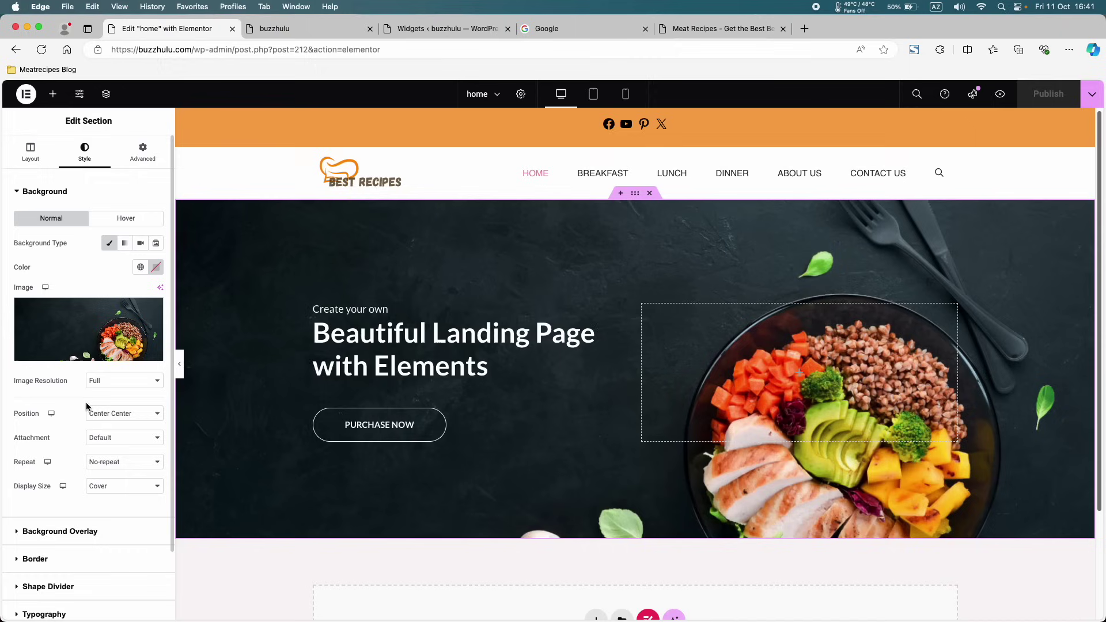
{"action": "scroll", "coordinate": [87, 406], "scroll_direction": "down", "scroll_amount": 2}
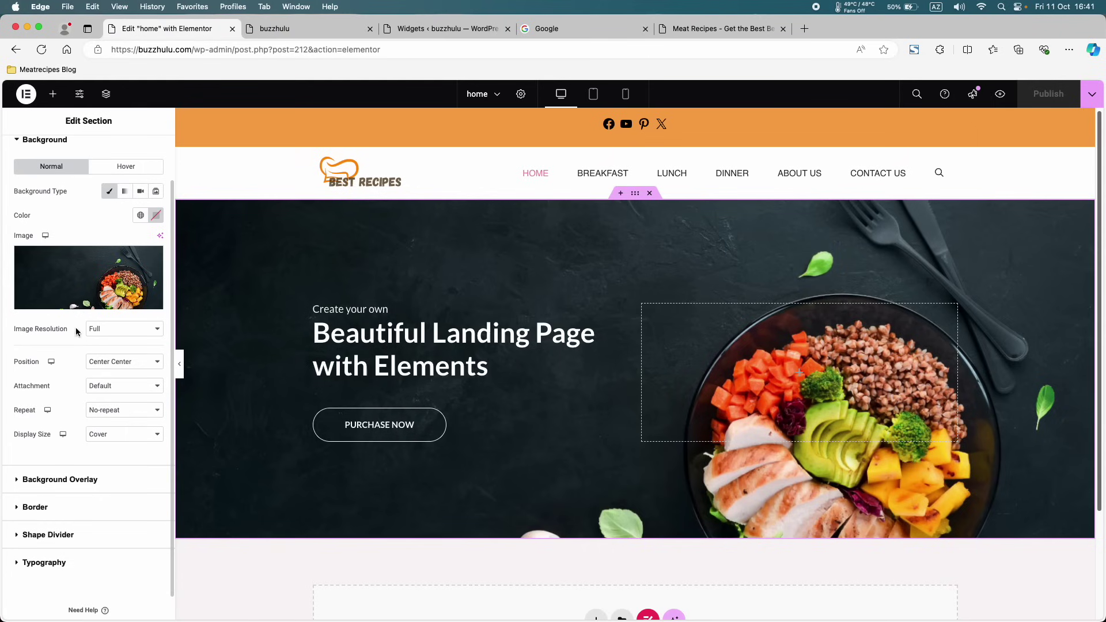
{"action": "left_click", "coordinate": [101, 332]}
{"action": "left_click", "coordinate": [110, 333]}
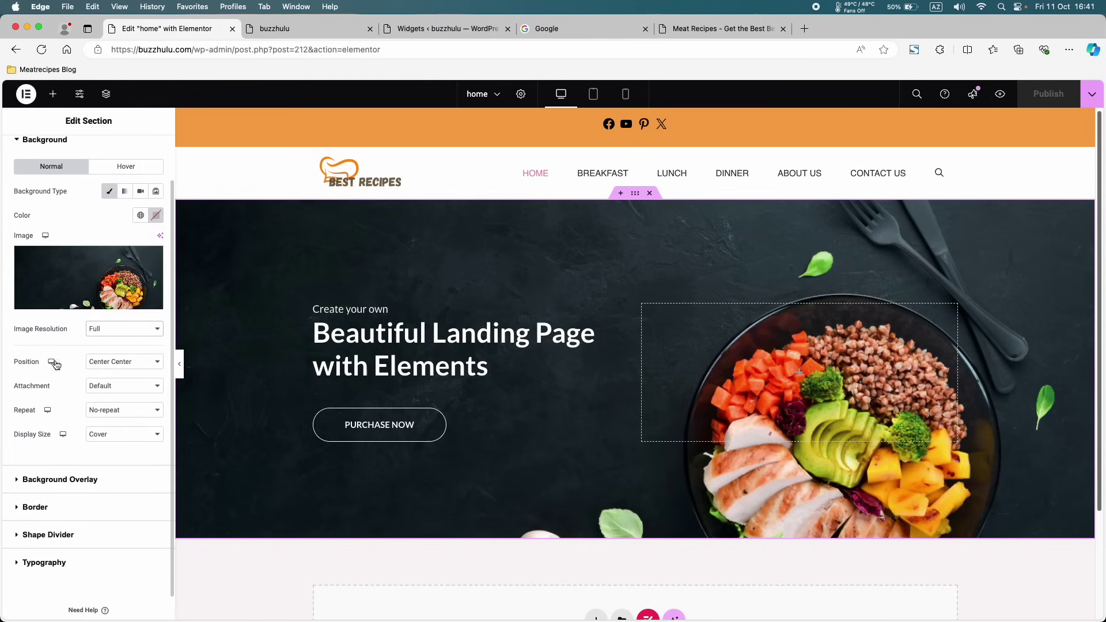
{"action": "left_click", "coordinate": [106, 366]}
{"action": "left_click", "coordinate": [112, 364]}
{"action": "left_click", "coordinate": [112, 366]}
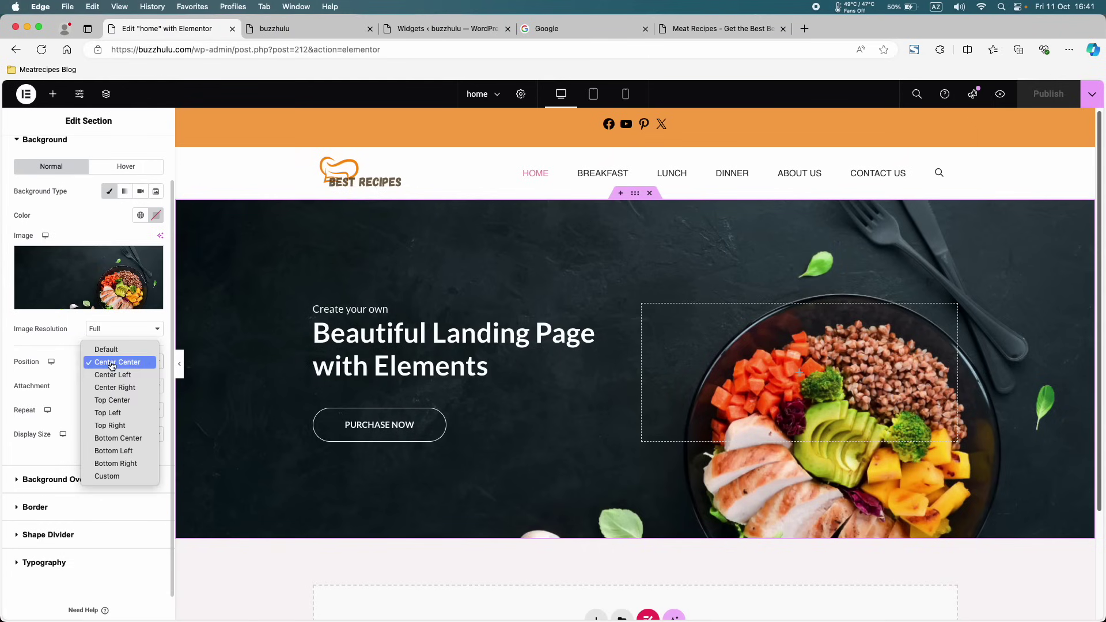
{"action": "left_click", "coordinate": [111, 375]}
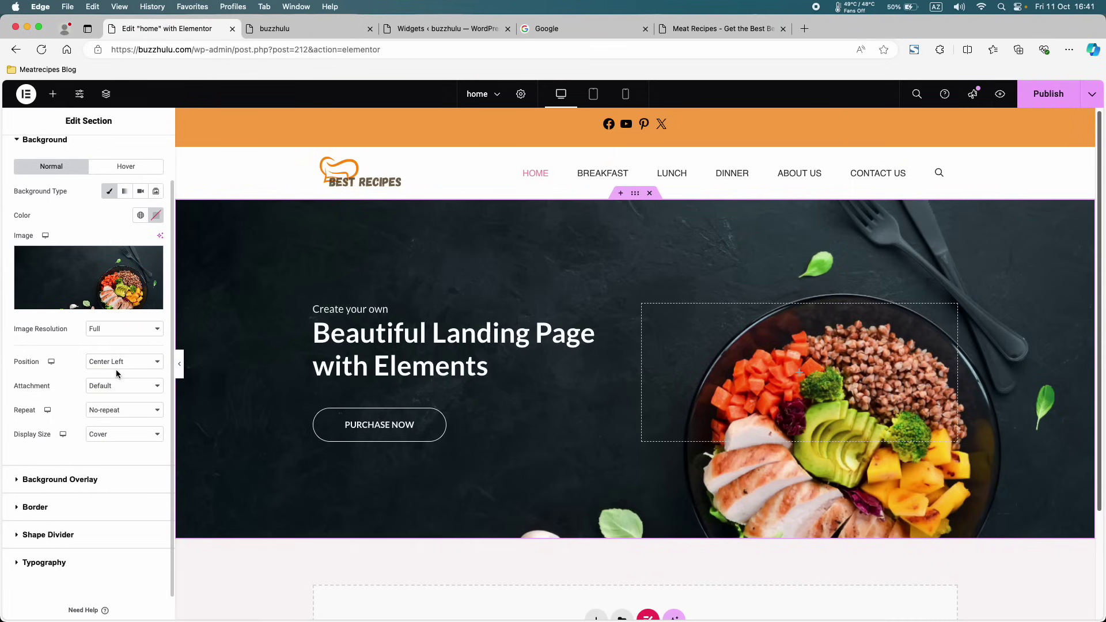
- Try the background image at Center Right and Top Center, preview it at full page width, and return its position to Center Center
{"action": "left_click", "coordinate": [117, 366]}
{"action": "left_click", "coordinate": [133, 373]}
{"action": "left_click", "coordinate": [139, 368]}
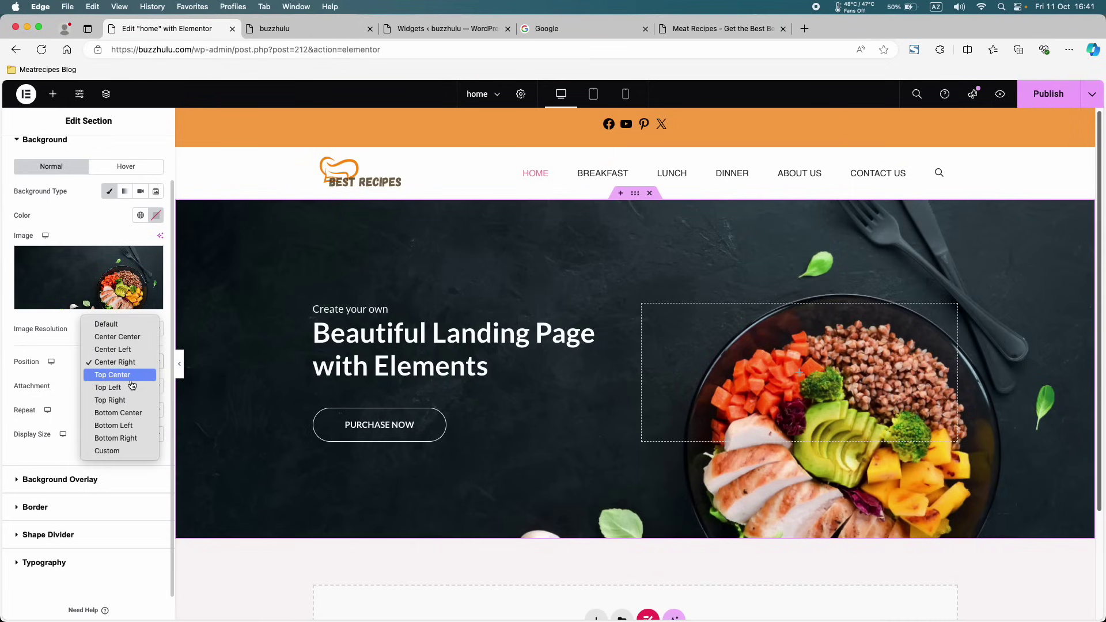
{"action": "left_click", "coordinate": [131, 380]}
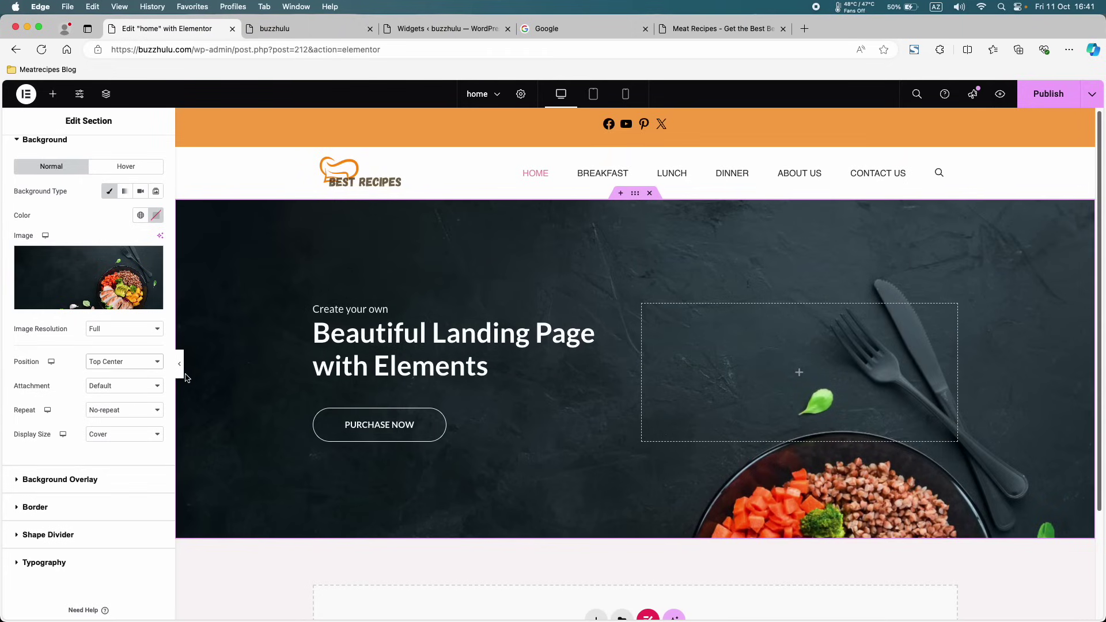
{"action": "left_click", "coordinate": [177, 373]}
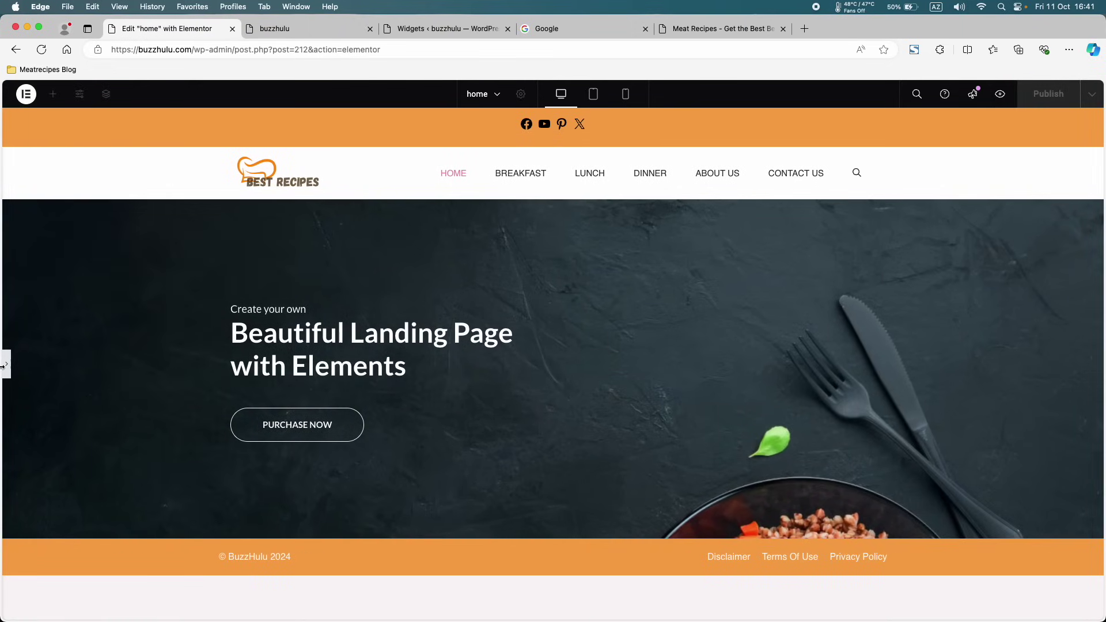
{"action": "left_click", "coordinate": [10, 366]}
{"action": "left_click", "coordinate": [115, 362]}
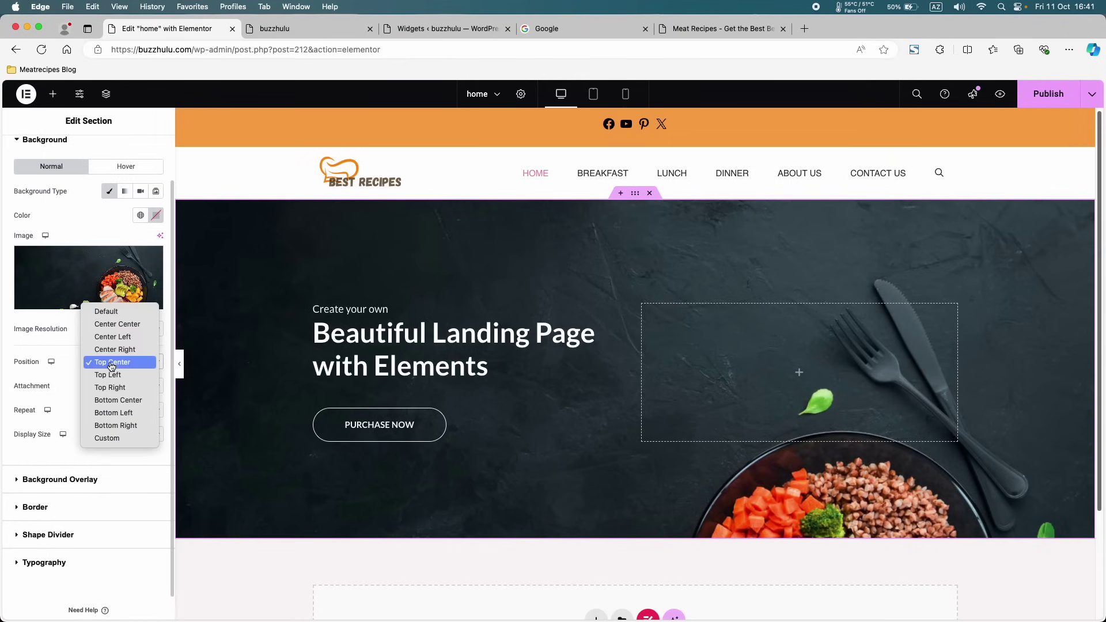
{"action": "left_click", "coordinate": [131, 325]}
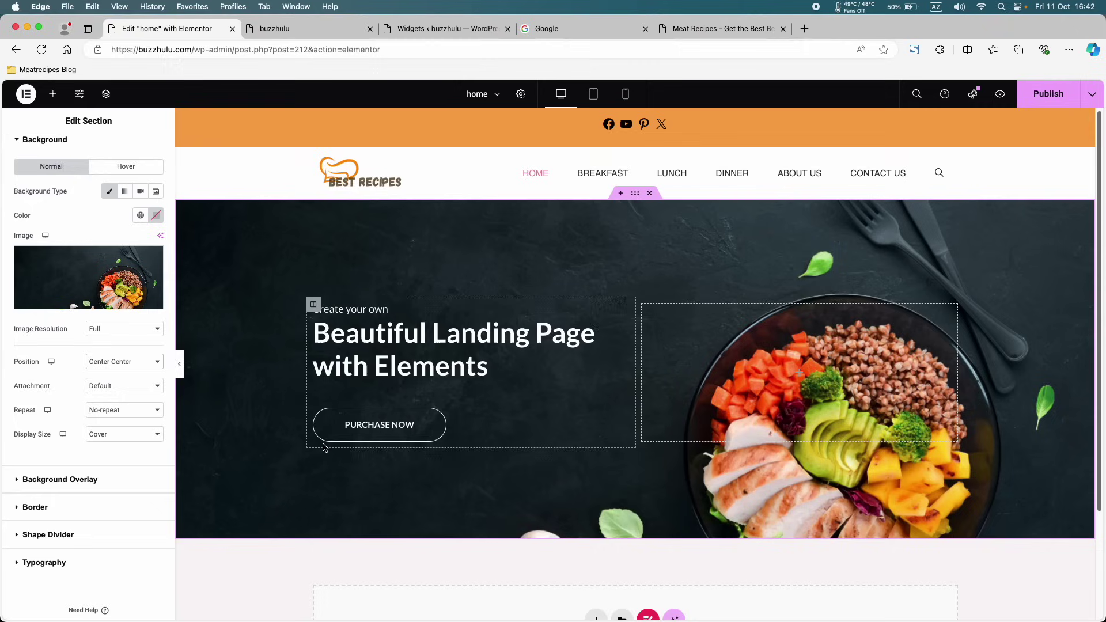
- Try a custom background position of X -91 px and Y -320 px, and return the position to Center Center
{"action": "left_click", "coordinate": [106, 366]}
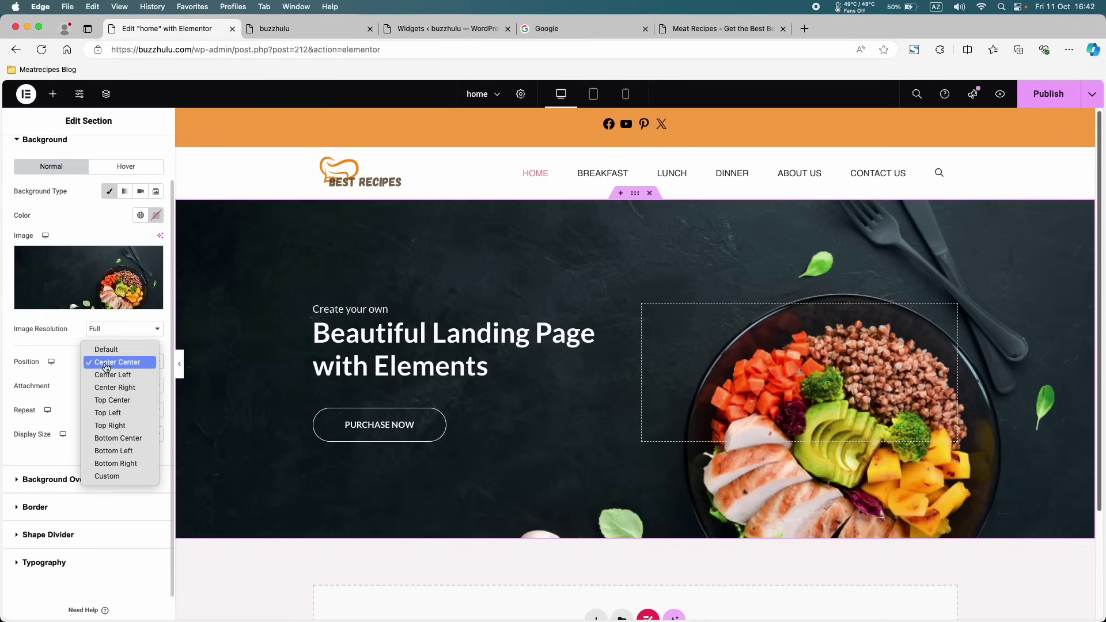
{"action": "left_click", "coordinate": [120, 476]}
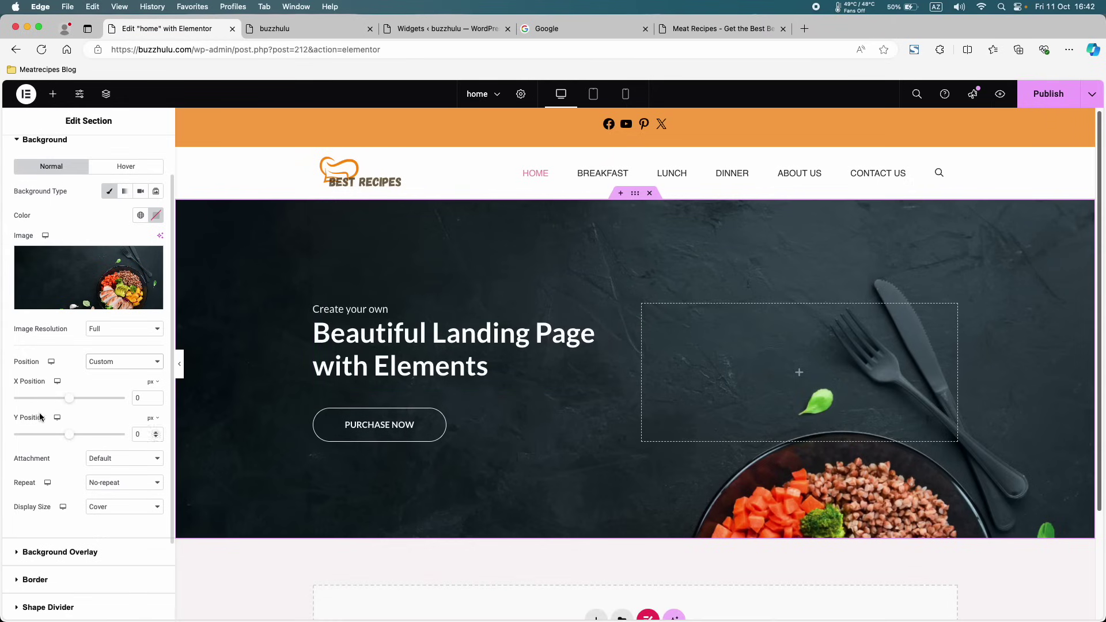
{"action": "left_click_drag", "start_coordinate": [69, 399], "coordinate": [63, 399]}
{"action": "left_click_drag", "start_coordinate": [72, 439], "coordinate": [50, 439]}
{"action": "left_click", "coordinate": [96, 362]}
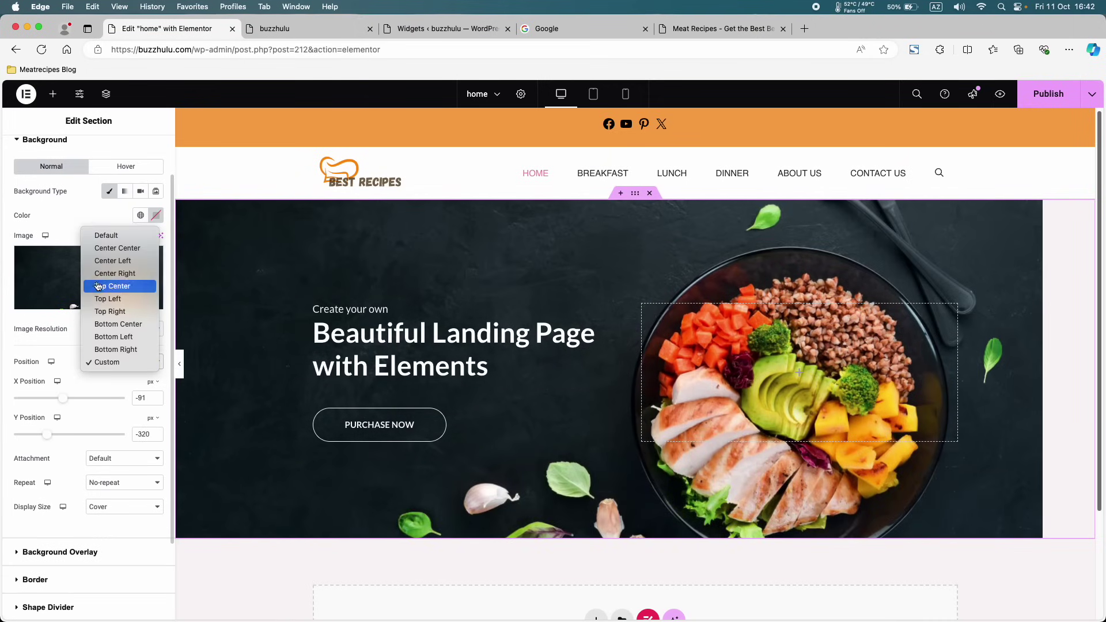
{"action": "key", "text": "Escape"}
{"action": "left_click", "coordinate": [107, 255]}
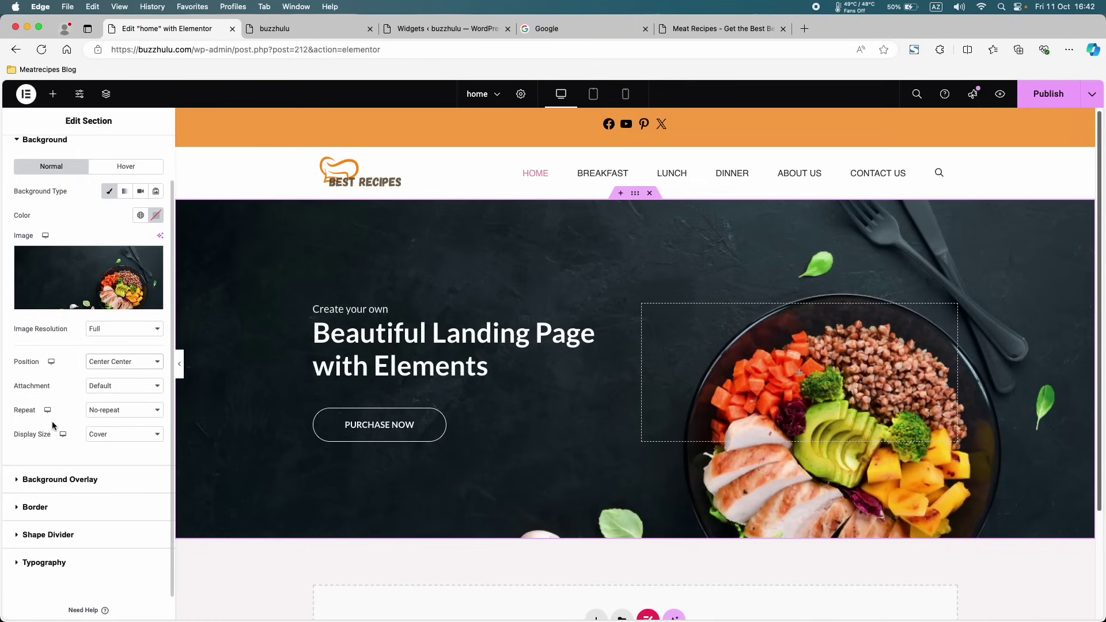
- Try the Scroll and Fixed attachments for the hero background image, scrolling the page to compare them
{"action": "left_click", "coordinate": [102, 386]}
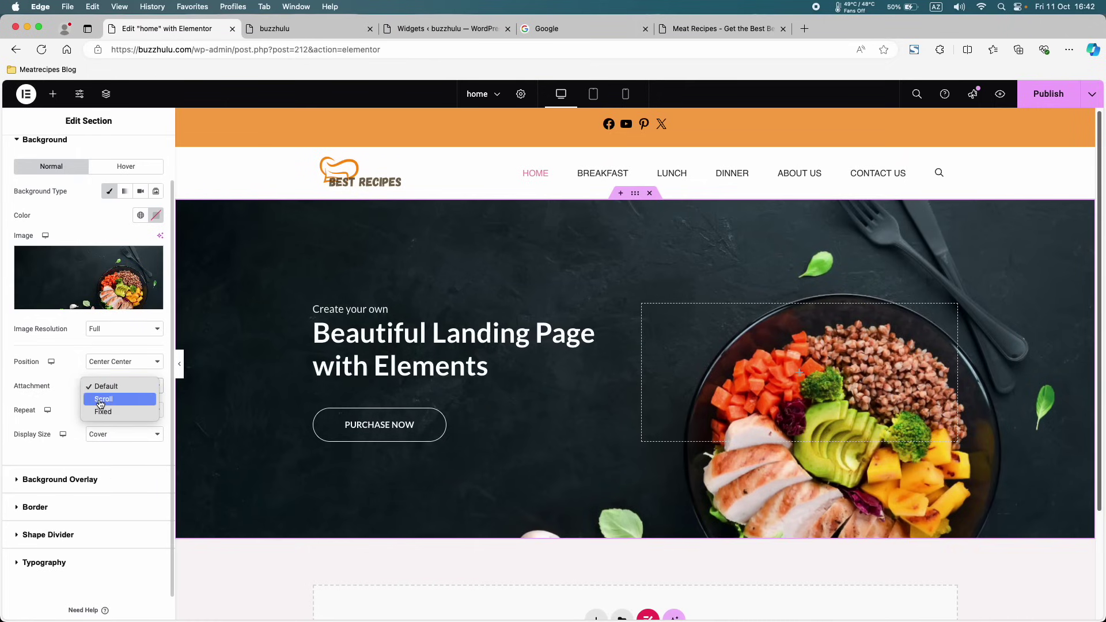
{"action": "left_click", "coordinate": [100, 398]}
{"action": "scroll", "coordinate": [290, 331], "scroll_direction": "down", "scroll_amount": 1}
{"action": "scroll", "coordinate": [291, 330], "scroll_direction": "down", "scroll_amount": 2}
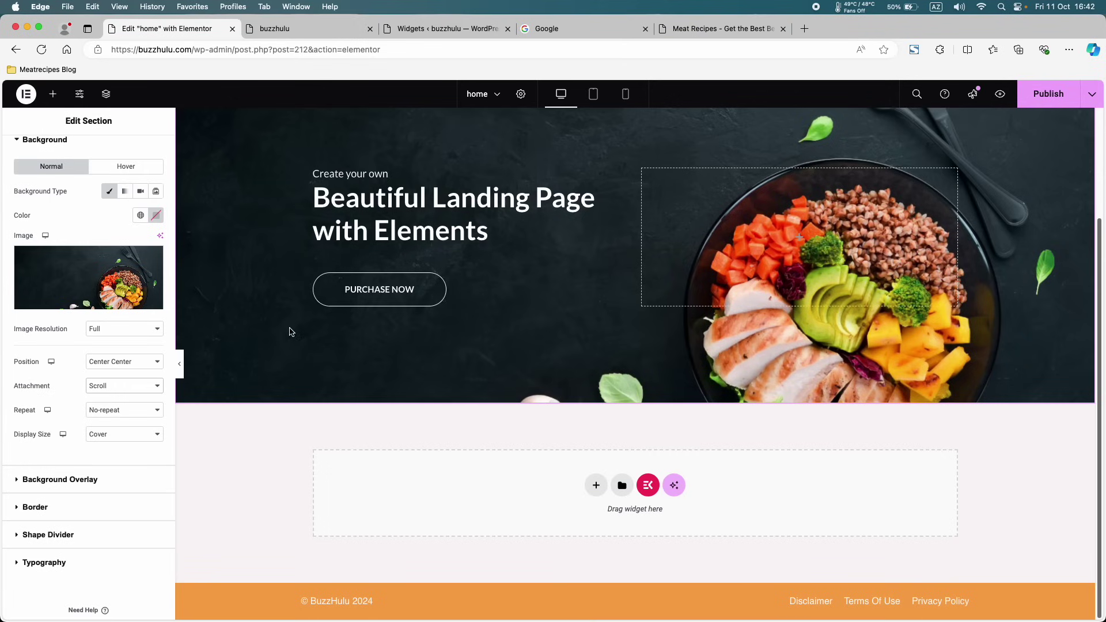
{"action": "scroll", "coordinate": [289, 328], "scroll_direction": "up", "scroll_amount": 3}
{"action": "left_click", "coordinate": [117, 389]}
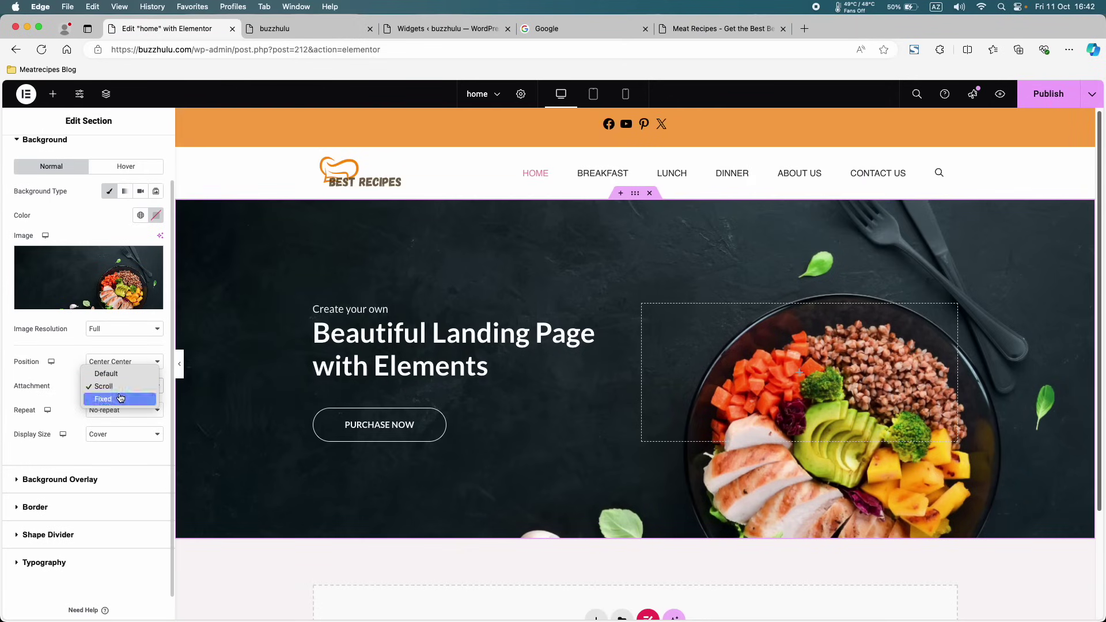
{"action": "left_click", "coordinate": [119, 397]}
{"action": "scroll", "coordinate": [267, 364], "scroll_direction": "down", "scroll_amount": 5}
{"action": "scroll", "coordinate": [267, 364], "scroll_direction": "up", "scroll_amount": 1}
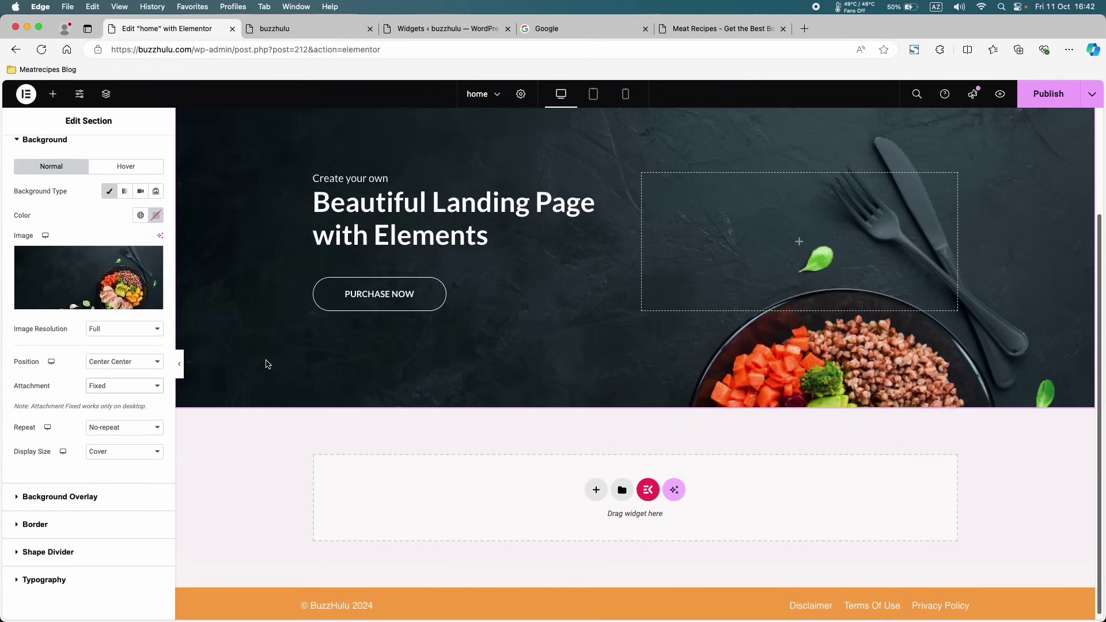
- Publish the page with the fixed background, purge the cache on the live site to check it, and return to the Elementor editor
{"action": "left_click", "coordinate": [1047, 92]}
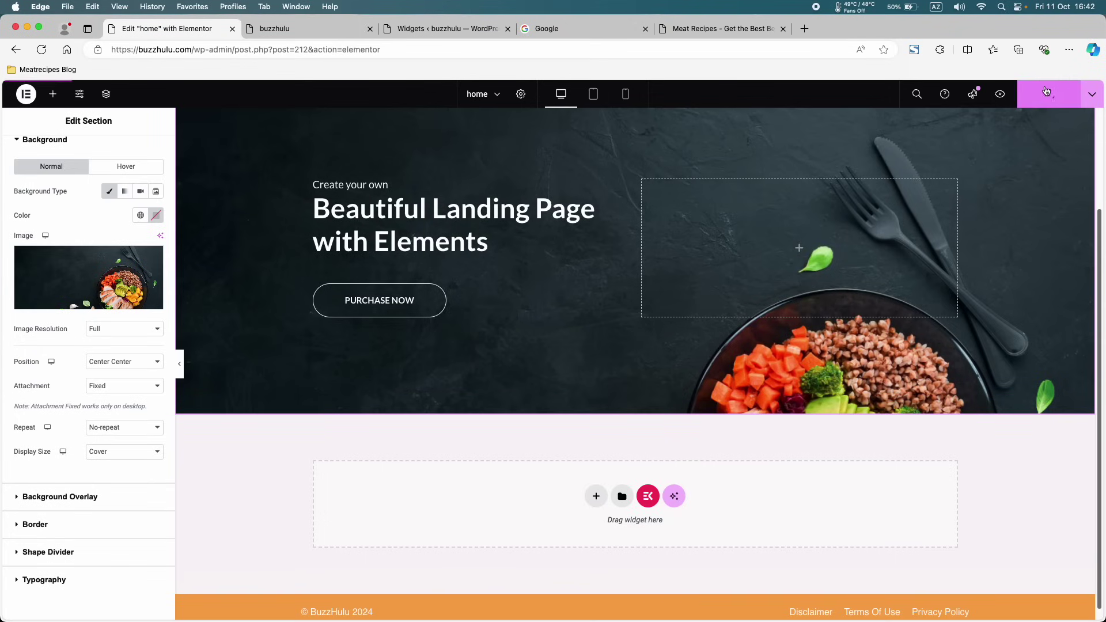
{"action": "left_click", "coordinate": [354, 32]}
{"action": "mouse_move", "coordinate": [364, 90]}
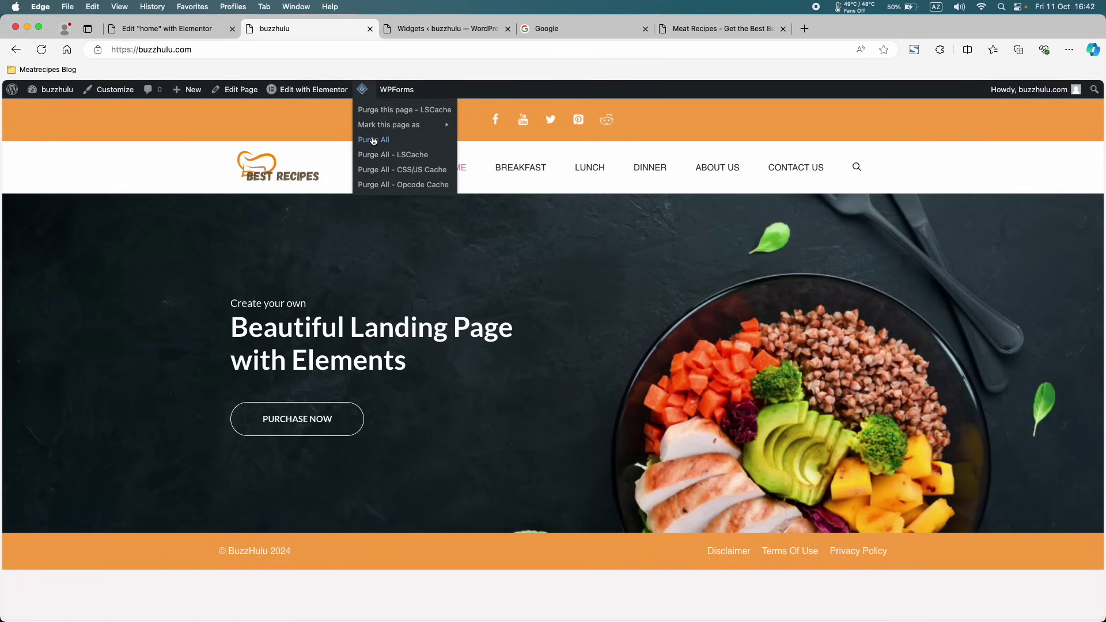
{"action": "left_click", "coordinate": [375, 154]}
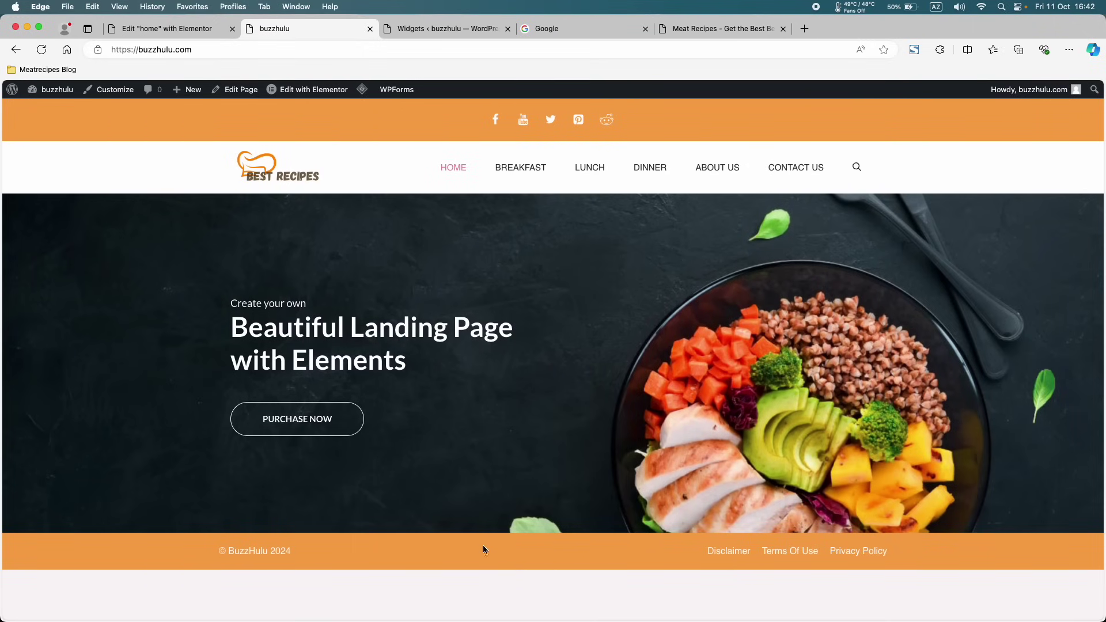
{"action": "left_click", "coordinate": [172, 30]}
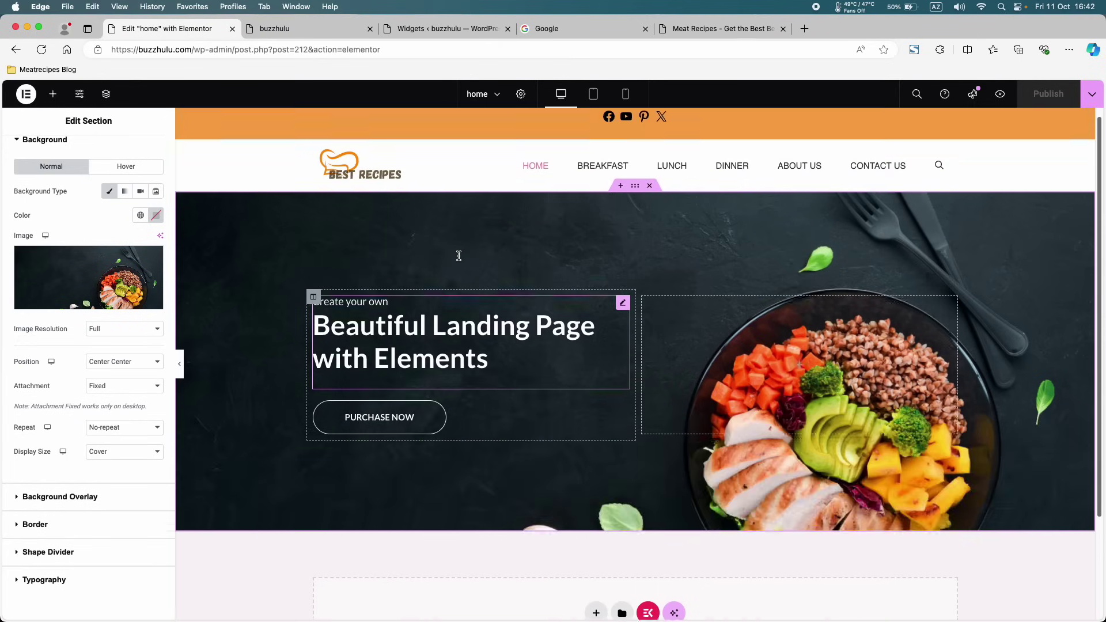
{"action": "scroll", "coordinate": [459, 255], "scroll_direction": "up", "scroll_amount": 3}
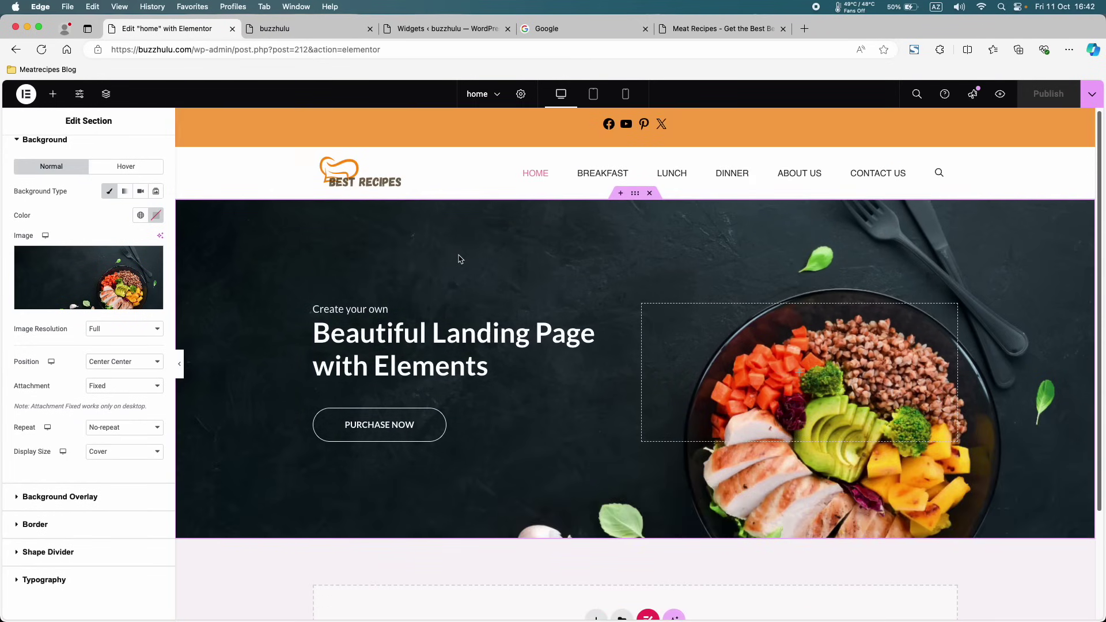
- Undo the attachment changes so the hero background image uses the Default attachment
{"action": "left_click", "coordinate": [124, 386]}
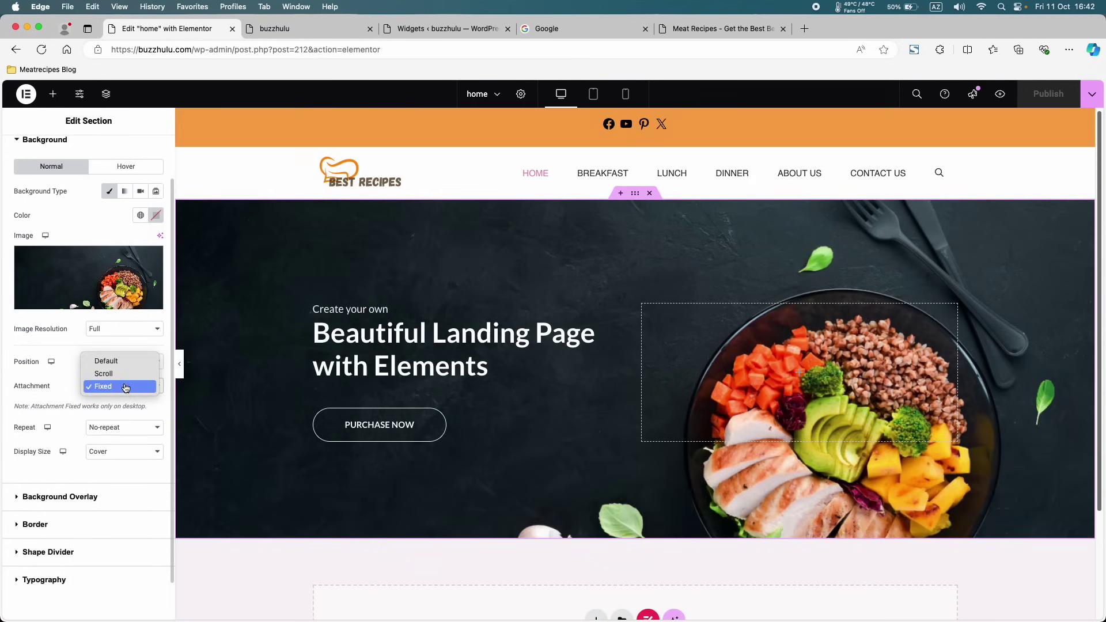
{"action": "left_click", "coordinate": [313, 365]}
{"action": "key", "text": "super+z"}
{"action": "scroll", "coordinate": [313, 366], "scroll_direction": "down", "scroll_amount": 2}
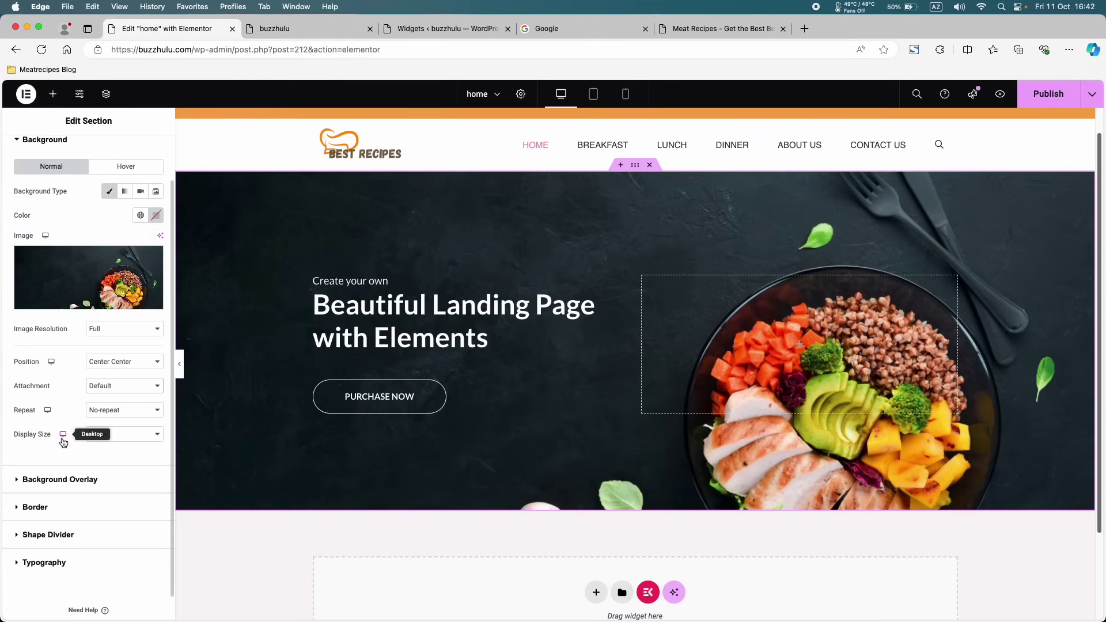
- Add a classic near-black background overlay with 0.25 opacity to the hero section and publish the page
{"action": "left_click", "coordinate": [93, 479]}
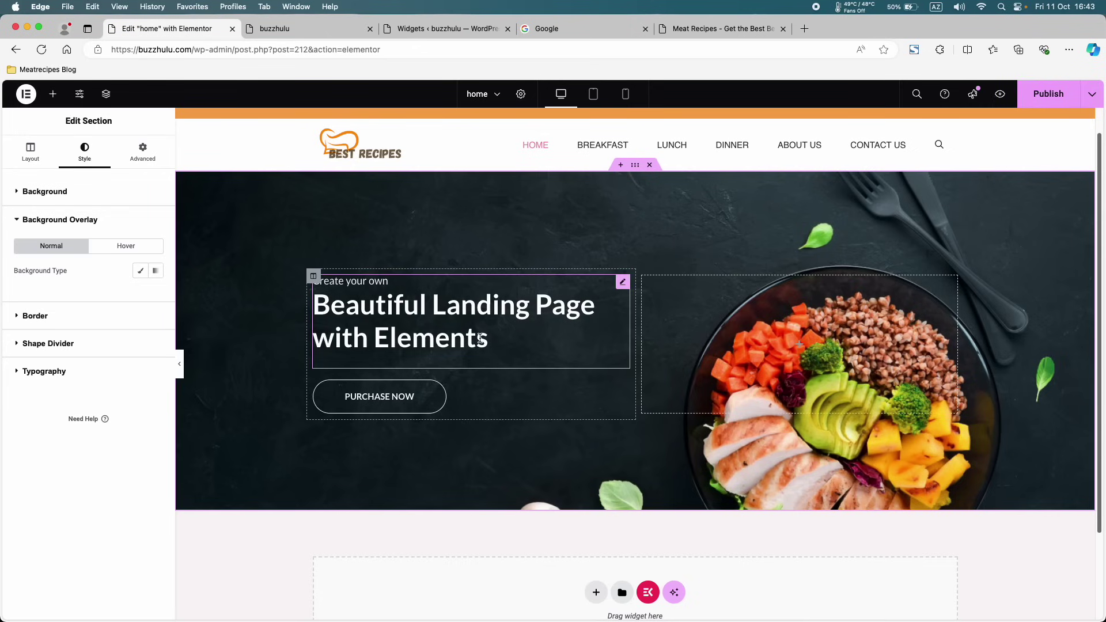
{"action": "left_click", "coordinate": [139, 271]}
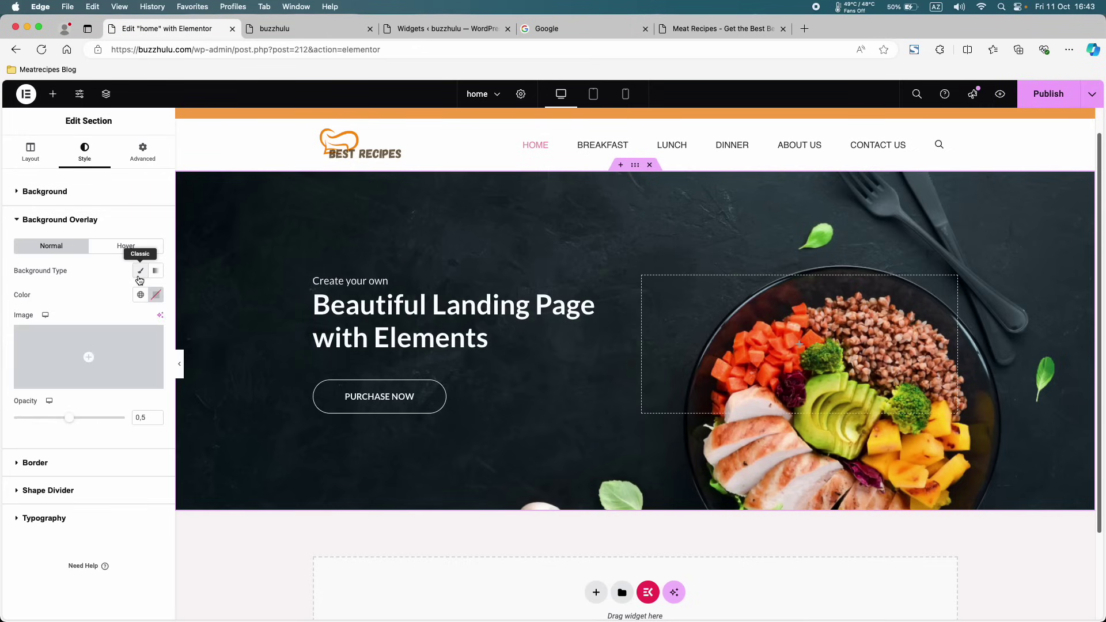
{"action": "left_click", "coordinate": [148, 296]}
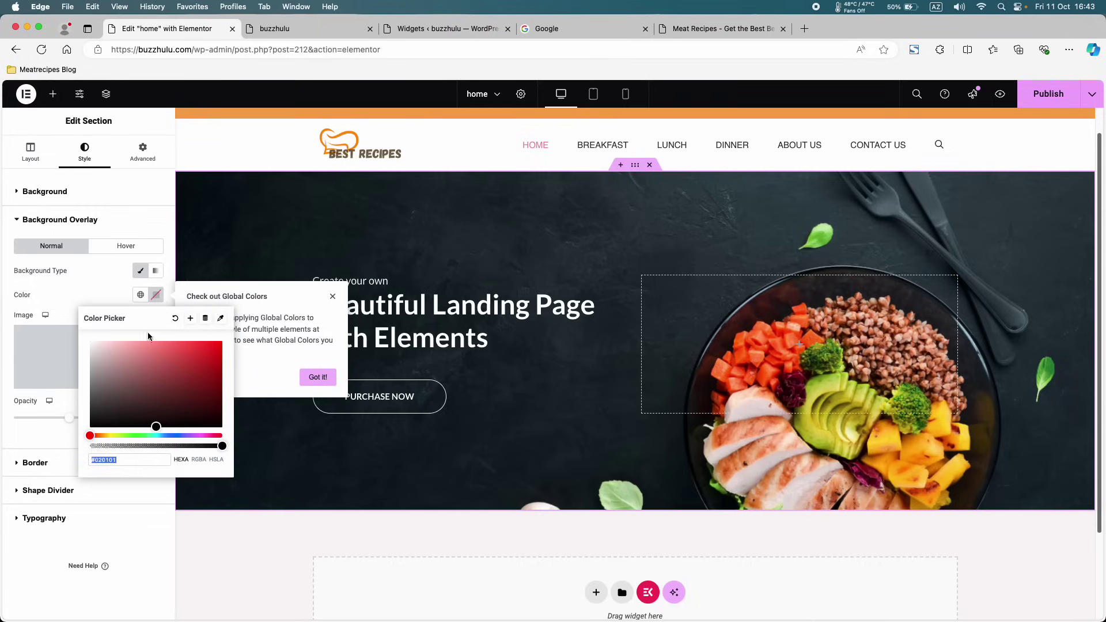
{"action": "left_click", "coordinate": [219, 426]}
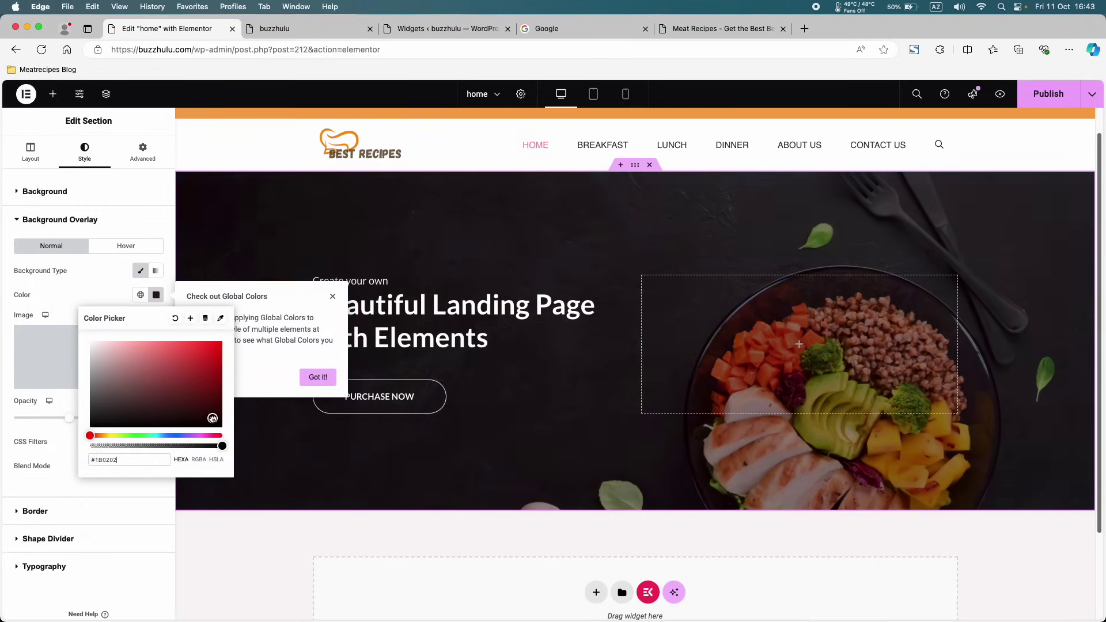
{"action": "left_click", "coordinate": [333, 296]}
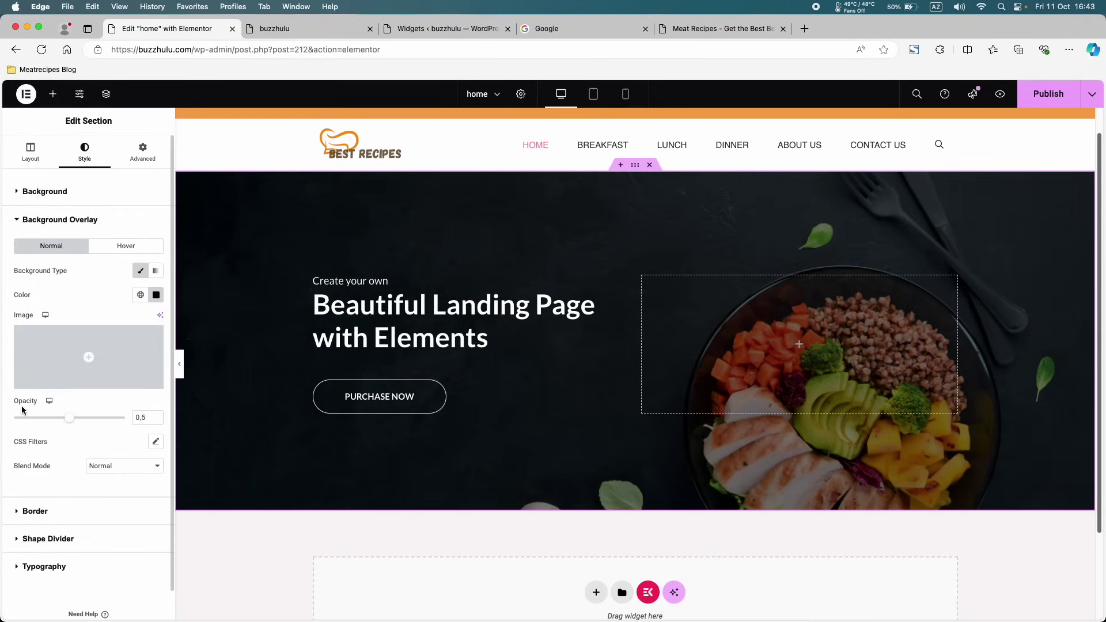
{"action": "left_click_drag", "start_coordinate": [68, 423], "coordinate": [41, 418]}
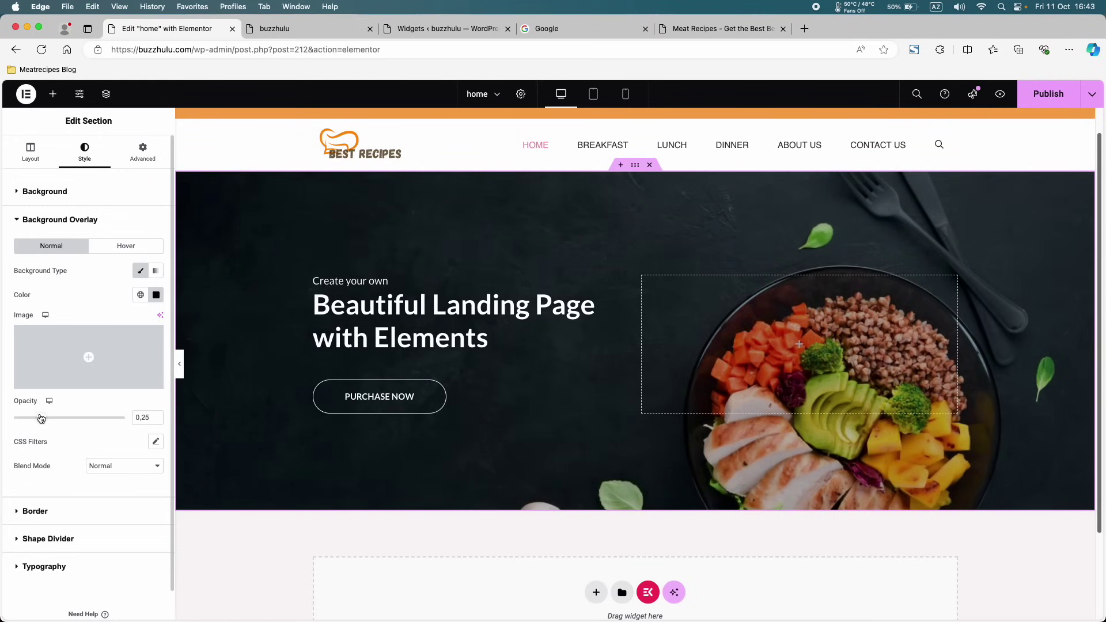
{"action": "left_click", "coordinate": [1049, 96]}
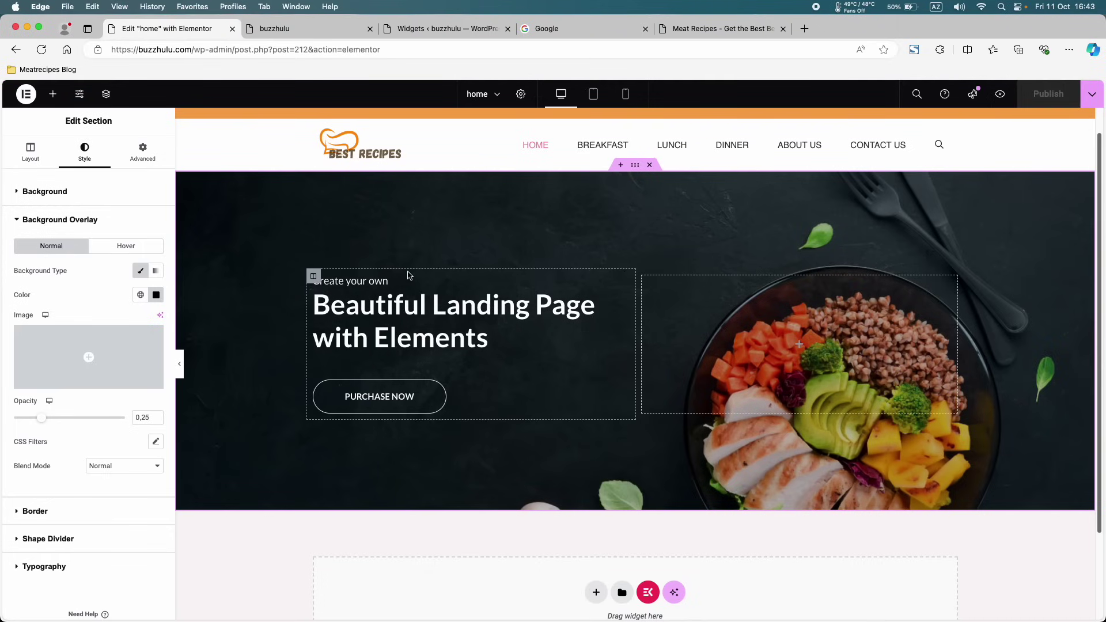
- Select the hero heading and examine its title and subtitle content settings
{"action": "left_click", "coordinate": [390, 319]}
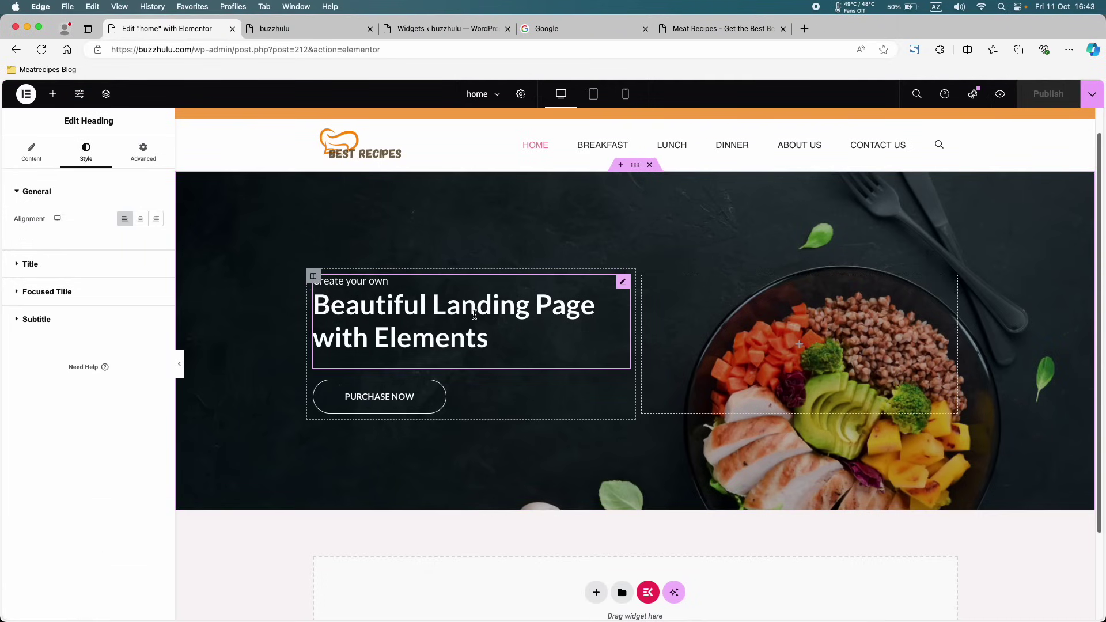
{"action": "left_click", "coordinate": [45, 160]}
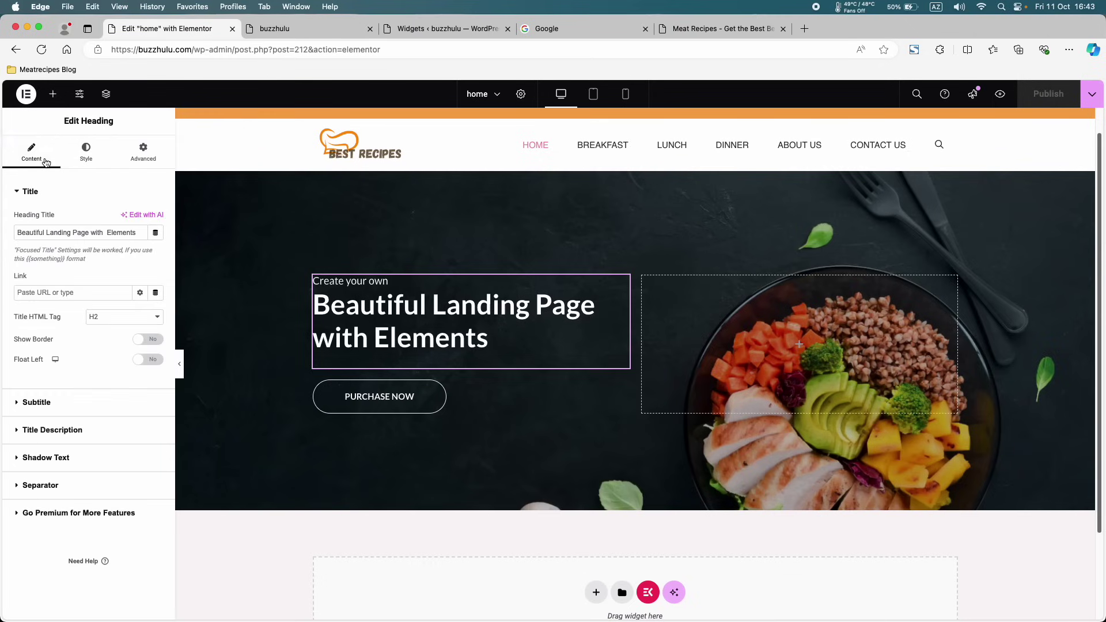
{"action": "left_click", "coordinate": [71, 191]}
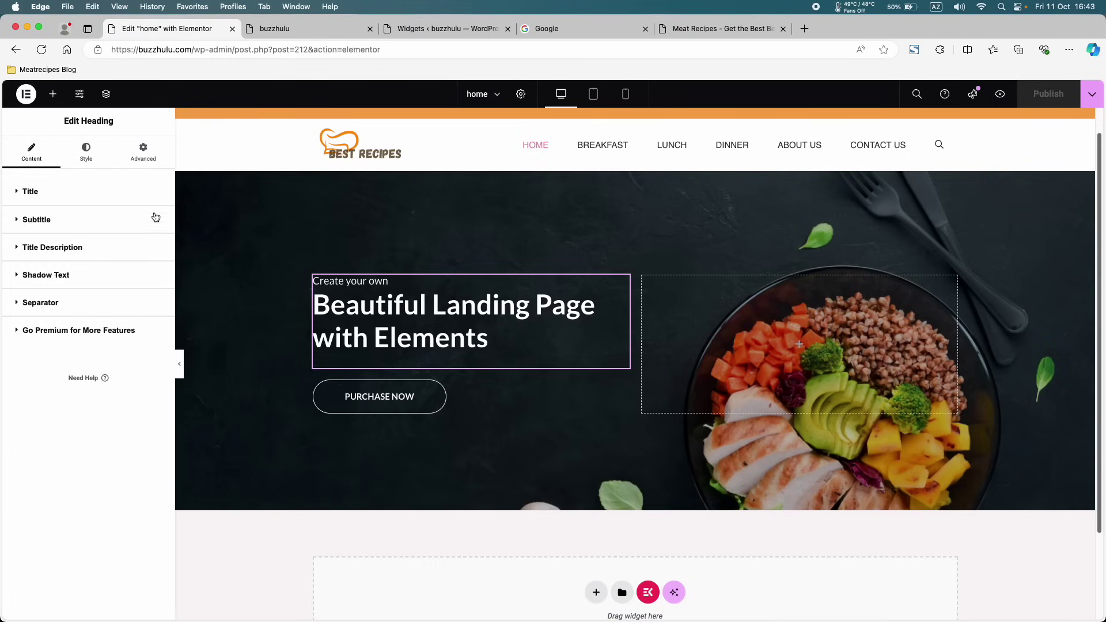
{"action": "left_click", "coordinate": [44, 227]}
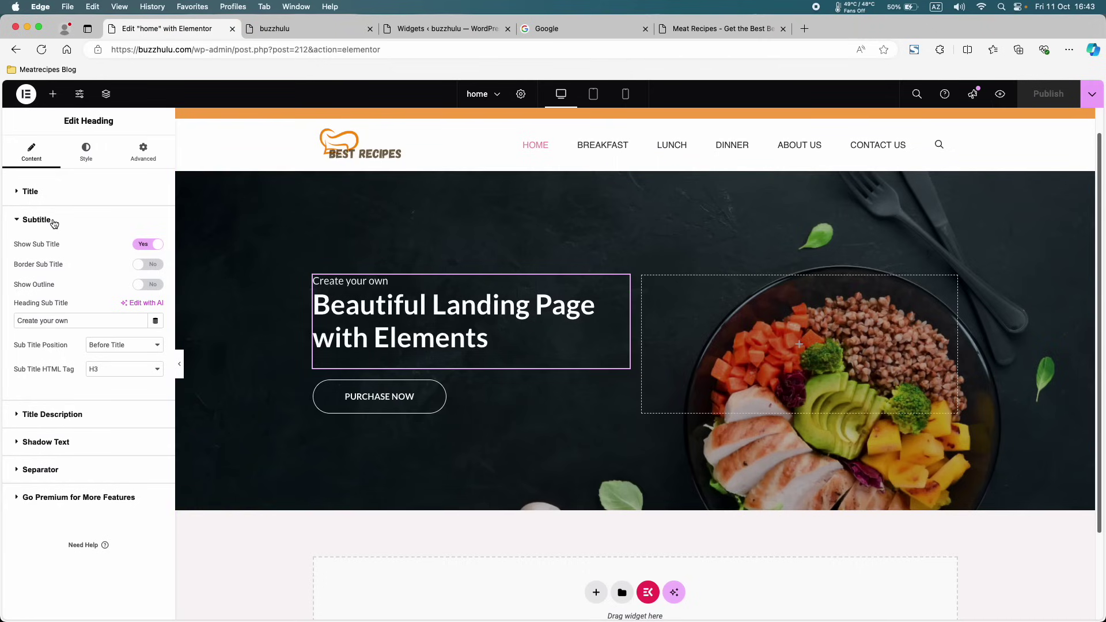
{"action": "left_click", "coordinate": [53, 223]}
- Try showing the hero heading's title description, previewing the section without the editing panel
{"action": "left_click", "coordinate": [51, 249]}
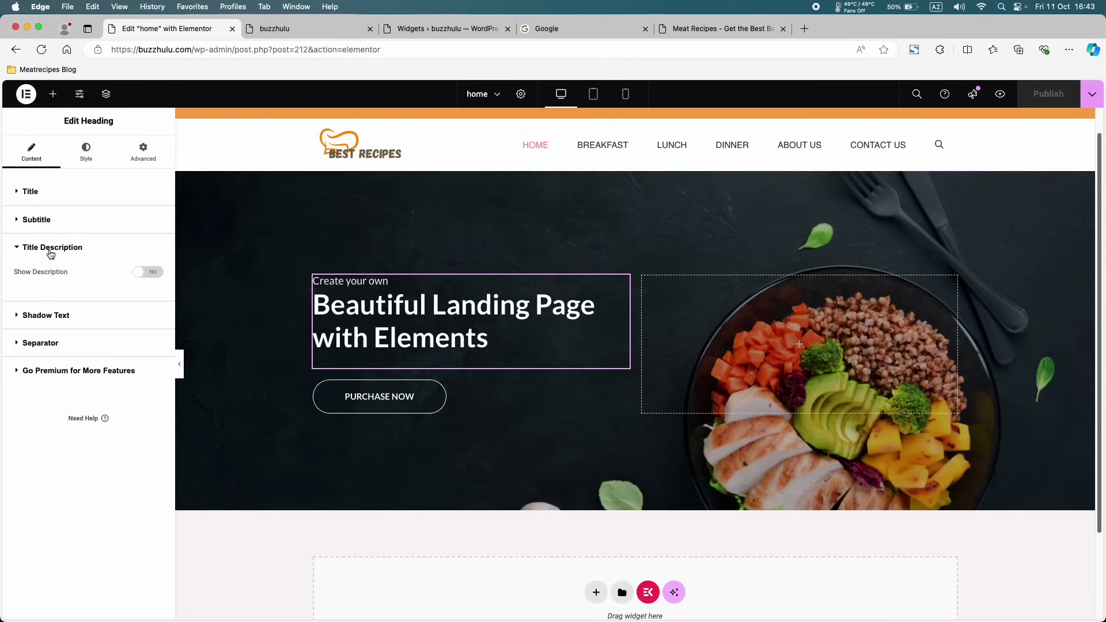
{"action": "left_click", "coordinate": [156, 270]}
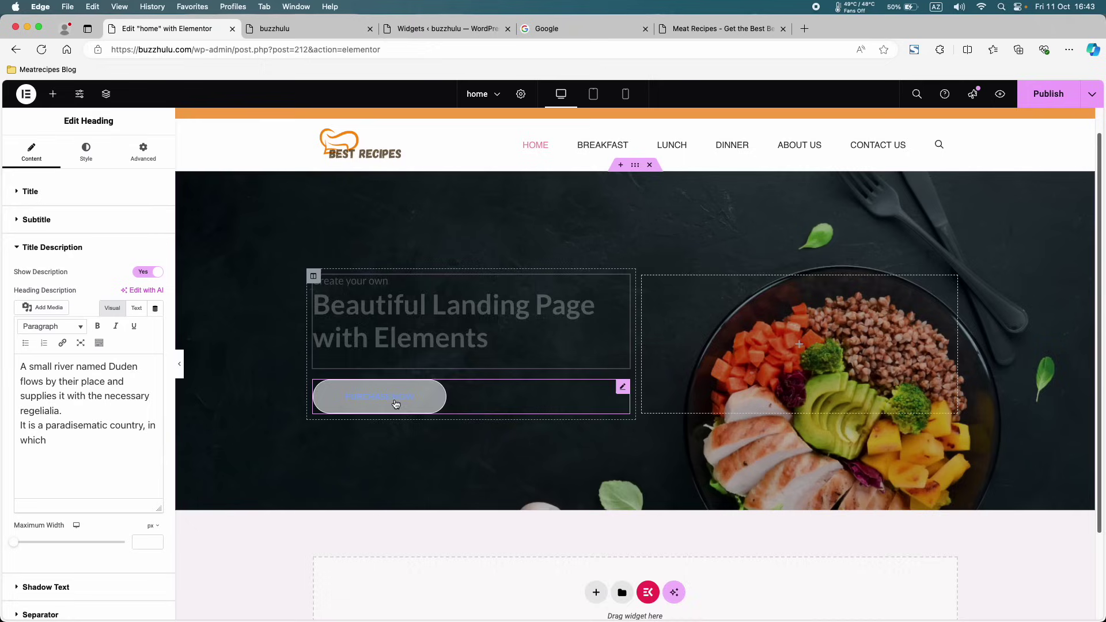
{"action": "left_click", "coordinate": [180, 363]}
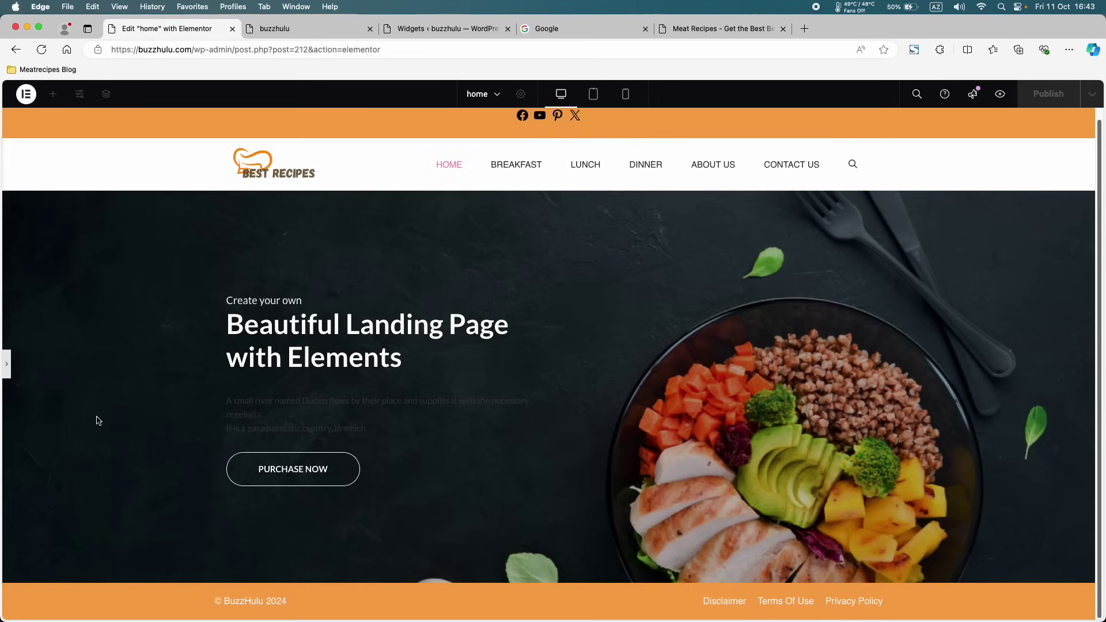
{"action": "left_click", "coordinate": [9, 366]}
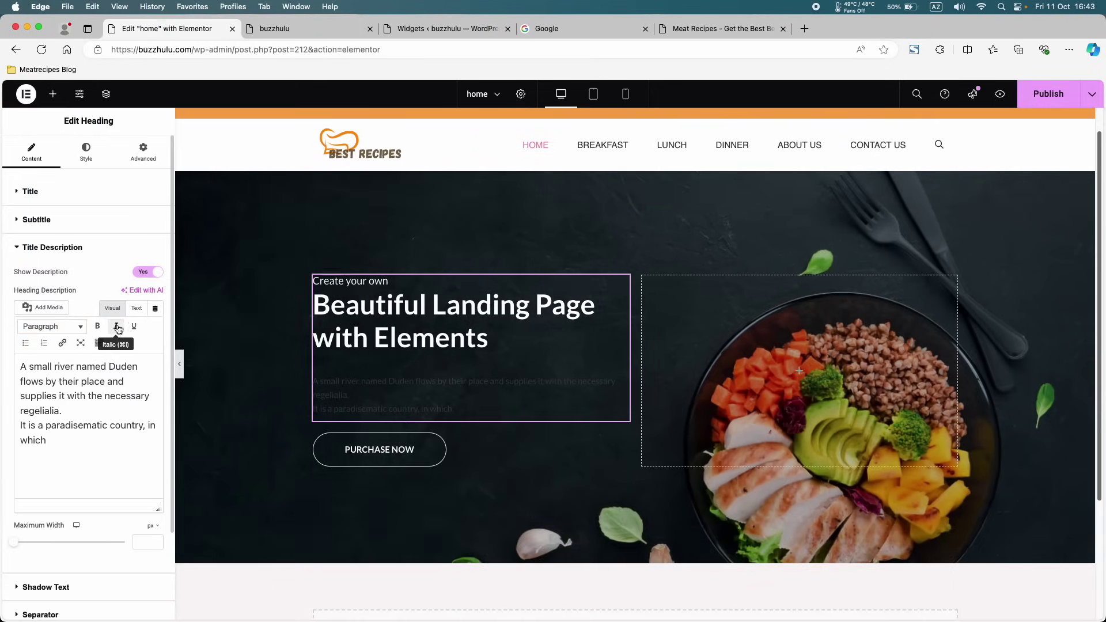
{"action": "left_click", "coordinate": [147, 272]}
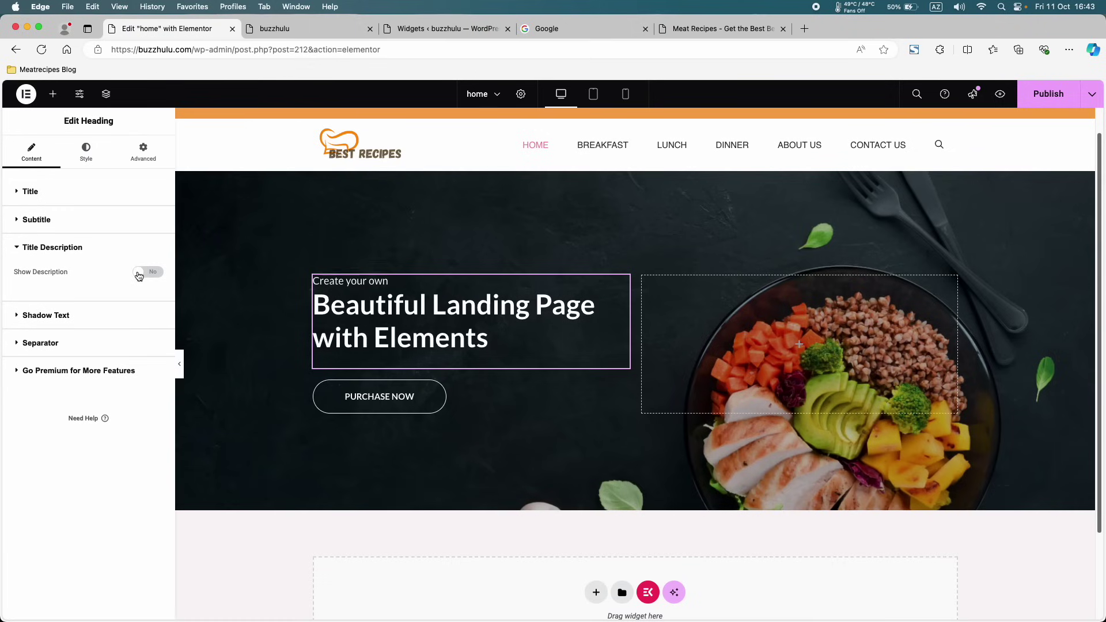
{"action": "left_click", "coordinate": [85, 252]}
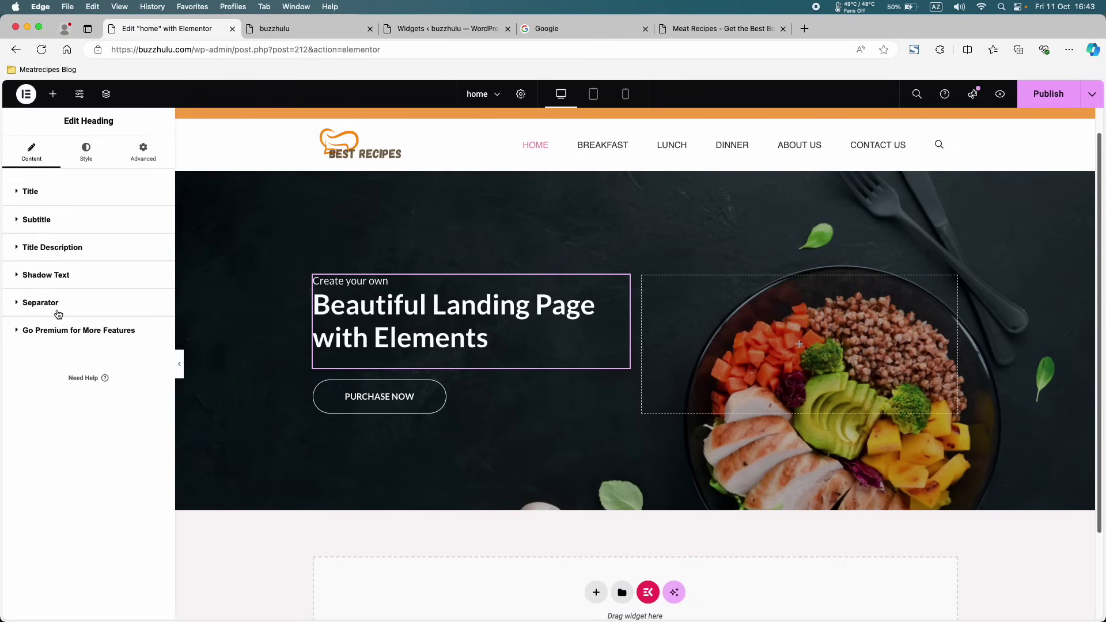
- Replace the hero heading's title with "Get the best recipes for your kitchen 2024"
{"action": "left_click", "coordinate": [59, 199]}
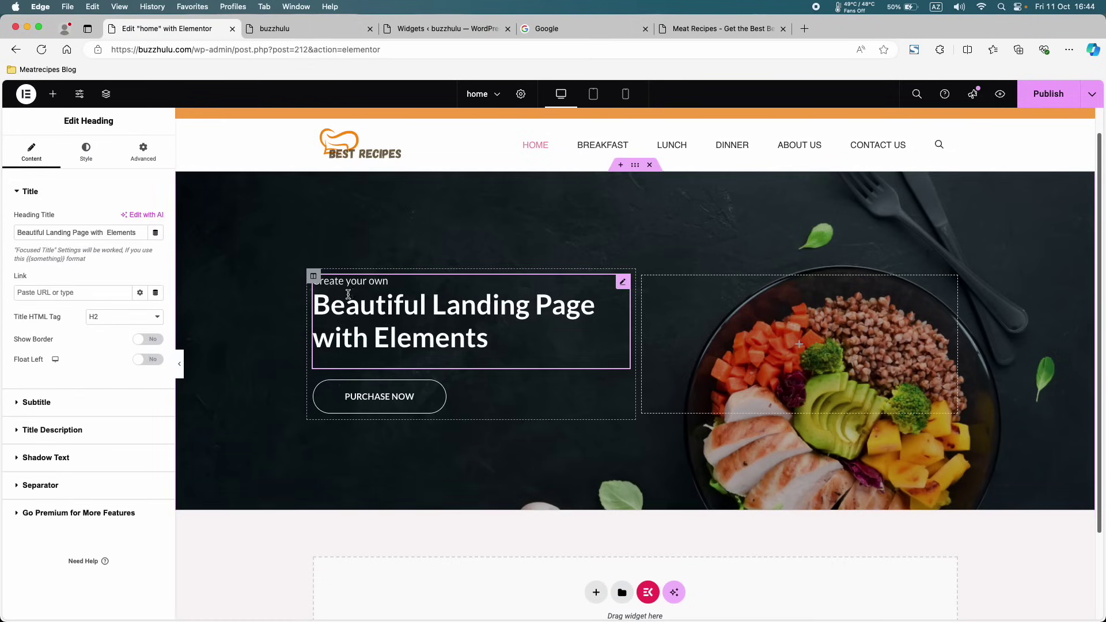
{"action": "triple_click", "coordinate": [60, 233]}
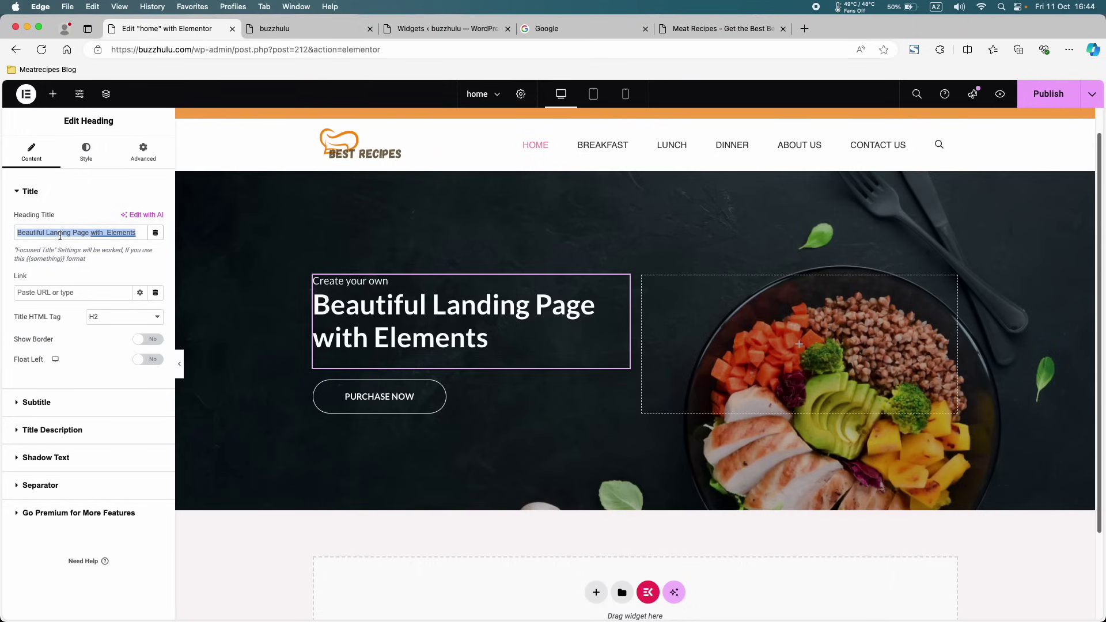
{"action": "type", "text": "G"}
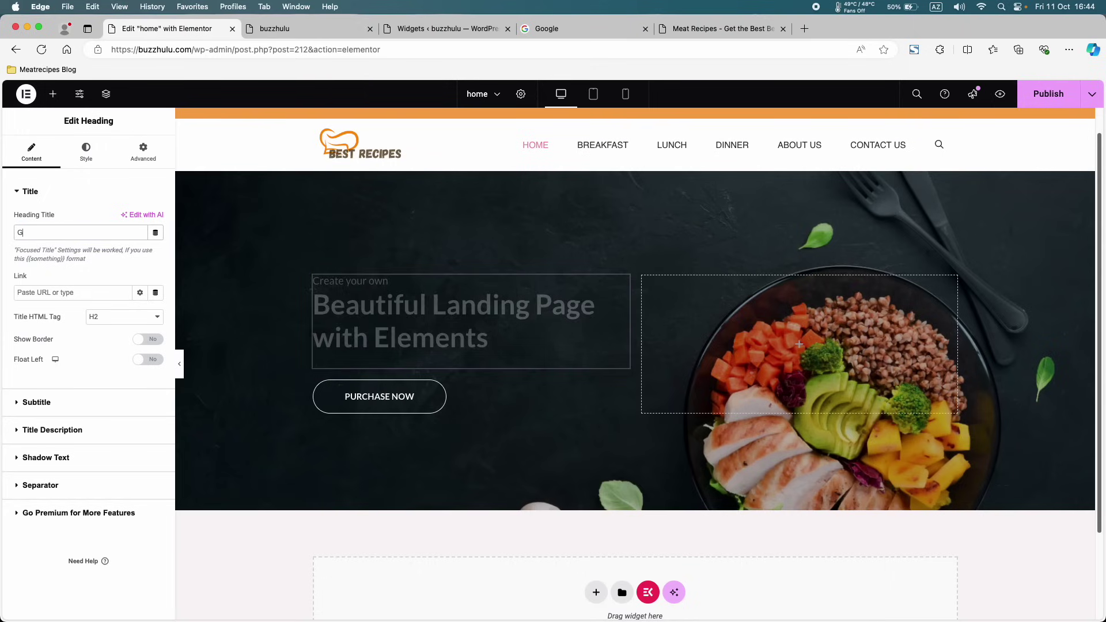
{"action": "type", "text": "et the bes"}
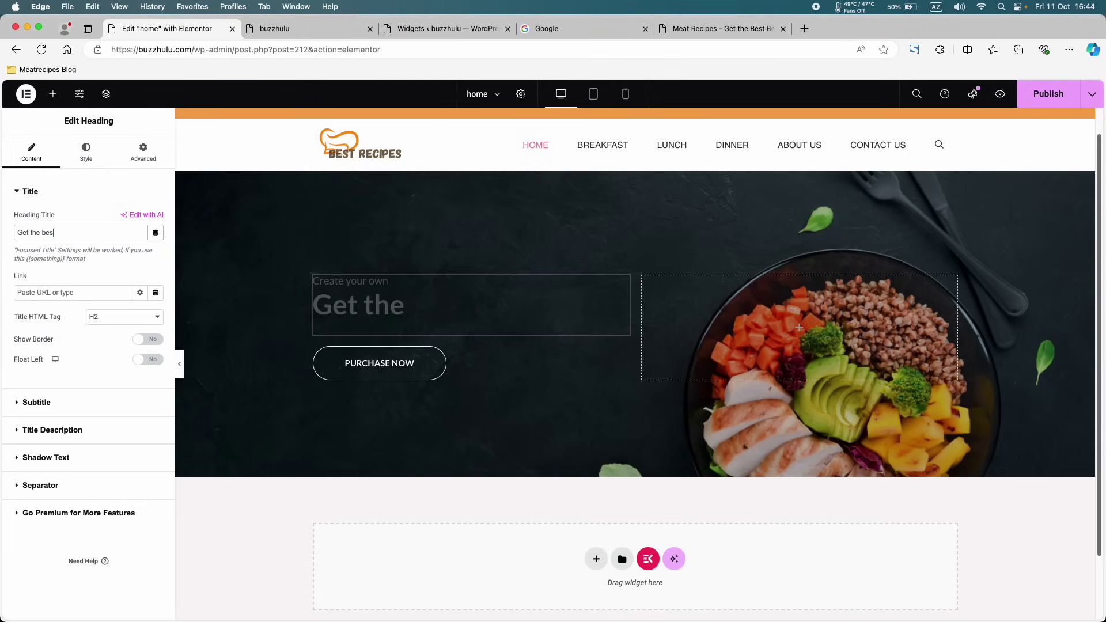
{"action": "type", "text": "t recipes for "}
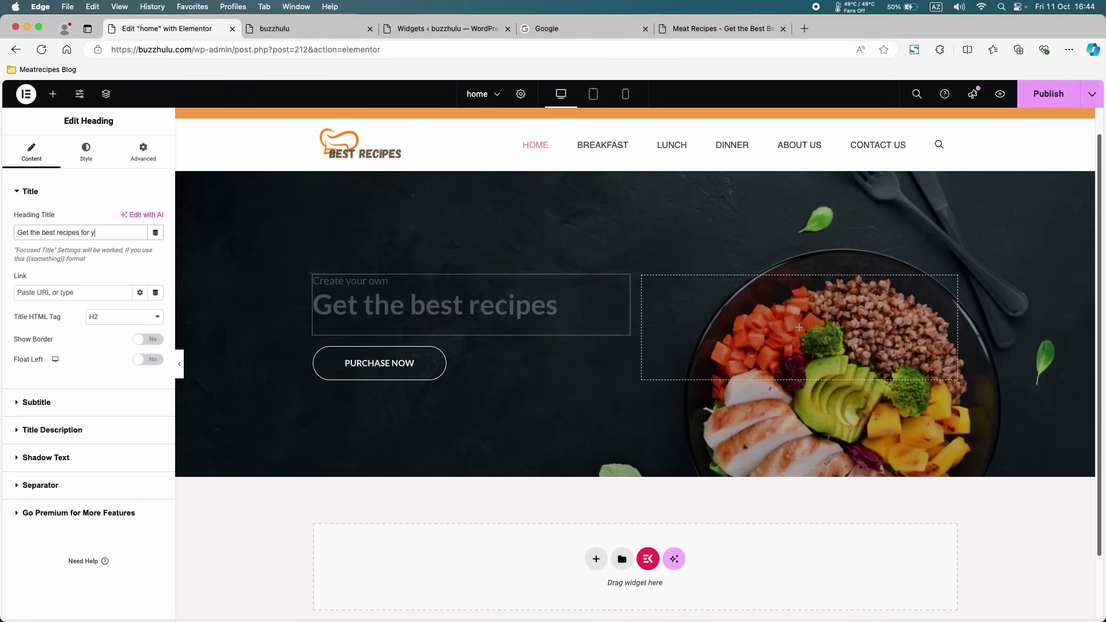
{"action": "type", "text": "your"}
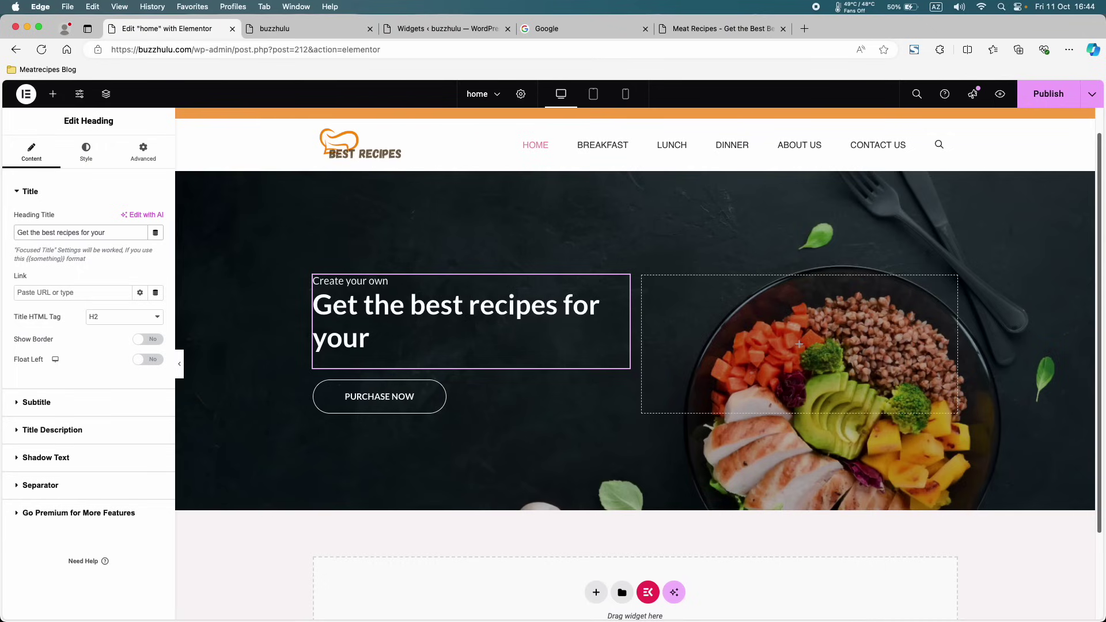
{"action": "type", "text": "kitchen "}
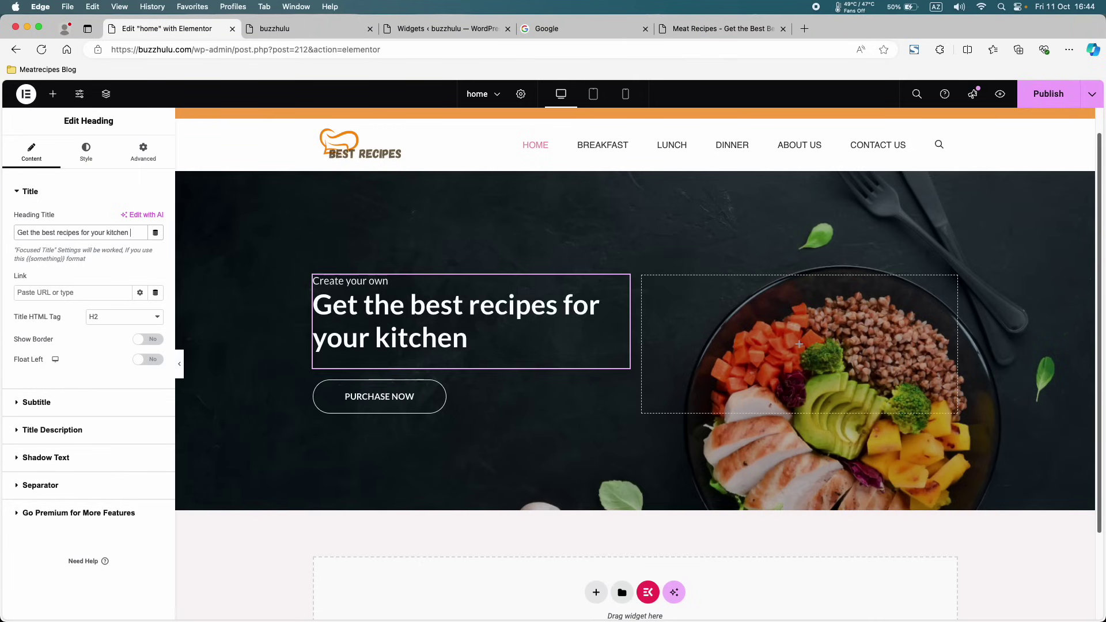
{"action": "type", "text": "2024"}
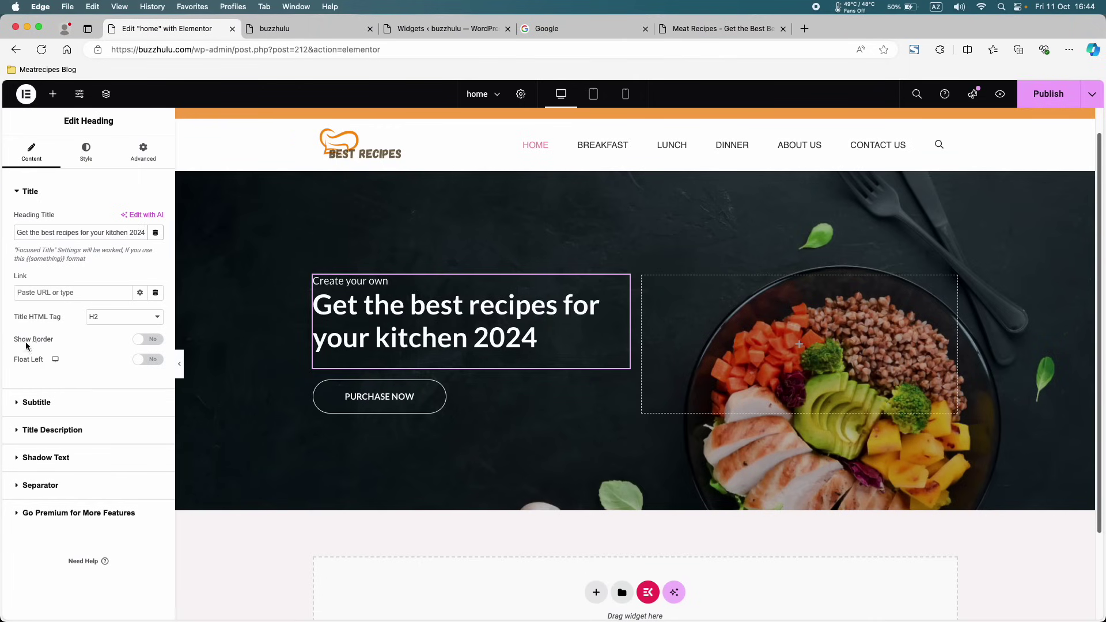
- Hide the hero heading's subtitle and publish the page
{"action": "left_click", "coordinate": [49, 249]}
{"action": "left_click", "coordinate": [82, 191]}
{"action": "left_click", "coordinate": [66, 230]}
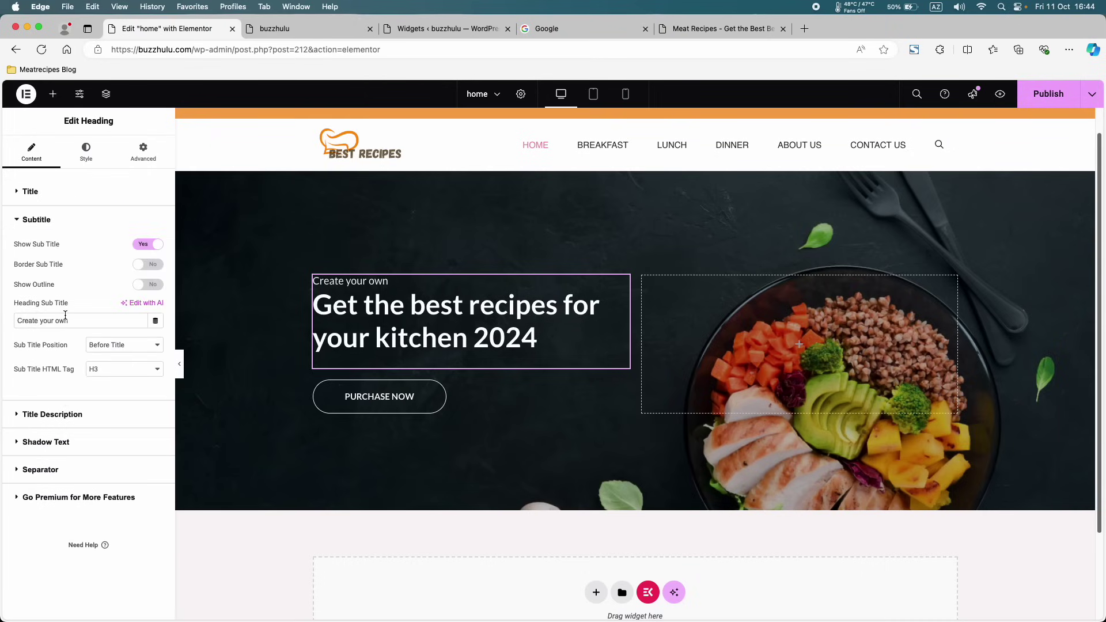
{"action": "double_click", "coordinate": [33, 321]}
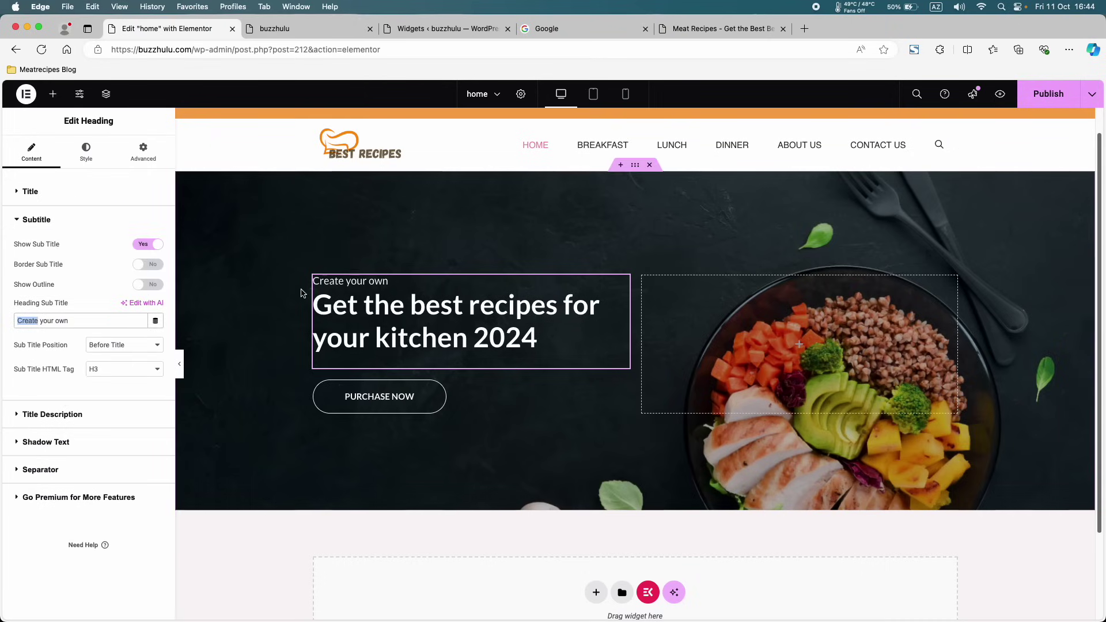
{"action": "left_click", "coordinate": [148, 253]}
{"action": "left_click", "coordinate": [147, 251]}
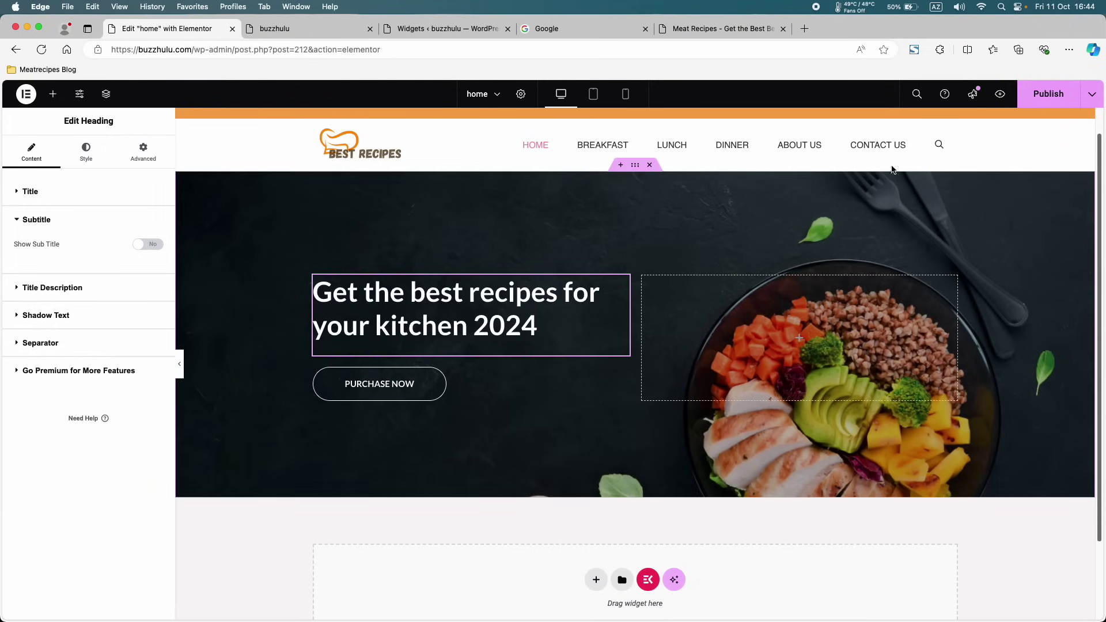
{"action": "left_click", "coordinate": [1048, 93]}
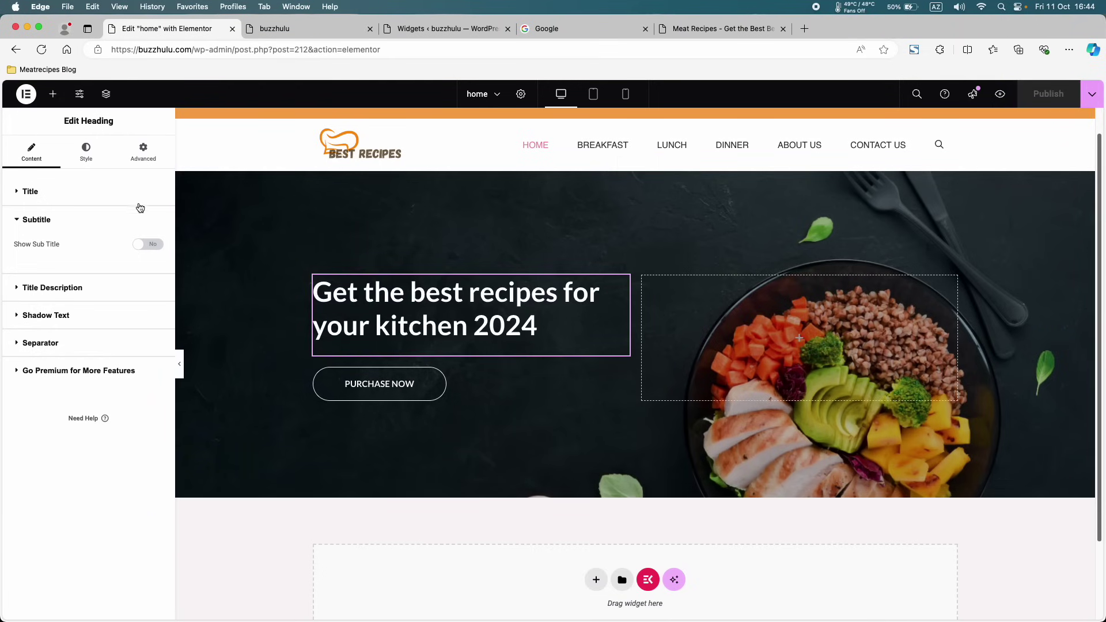
- Change the hero heading title's font family to Helvetica
{"action": "left_click", "coordinate": [96, 163]}
{"action": "left_click", "coordinate": [64, 193]}
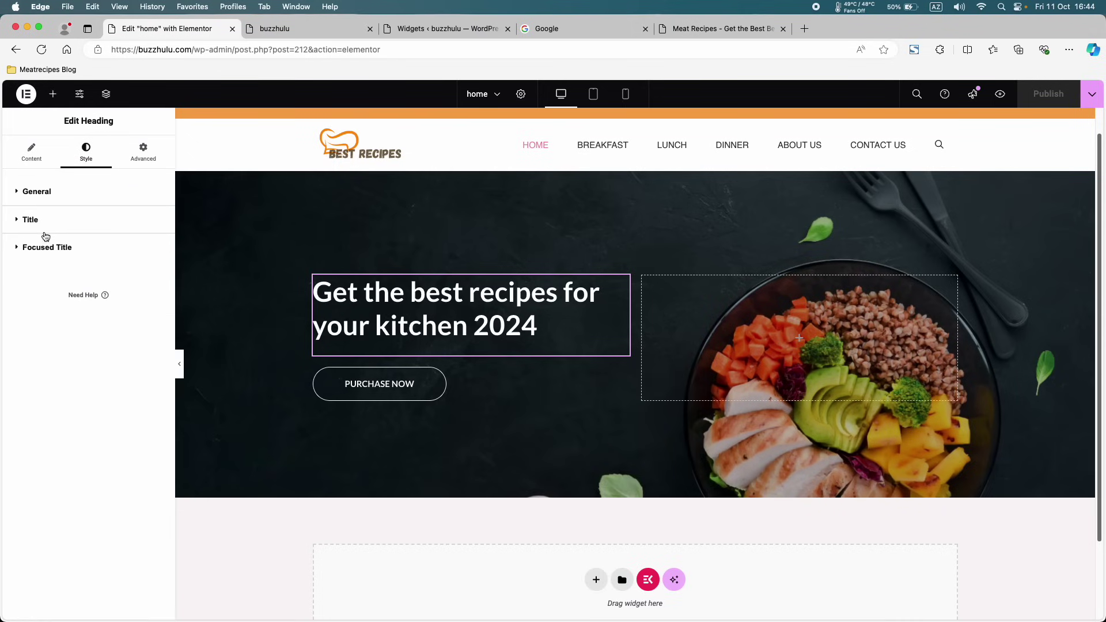
{"action": "left_click", "coordinate": [50, 216]}
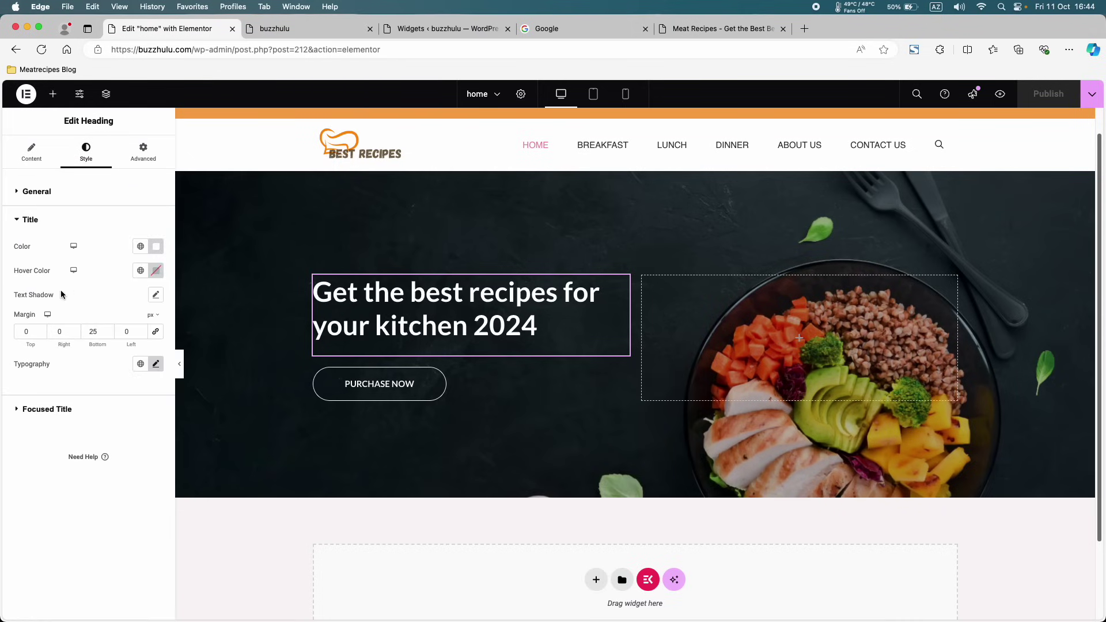
{"action": "left_click_drag", "start_coordinate": [13, 364], "coordinate": [51, 370]}
{"action": "left_click", "coordinate": [155, 365]}
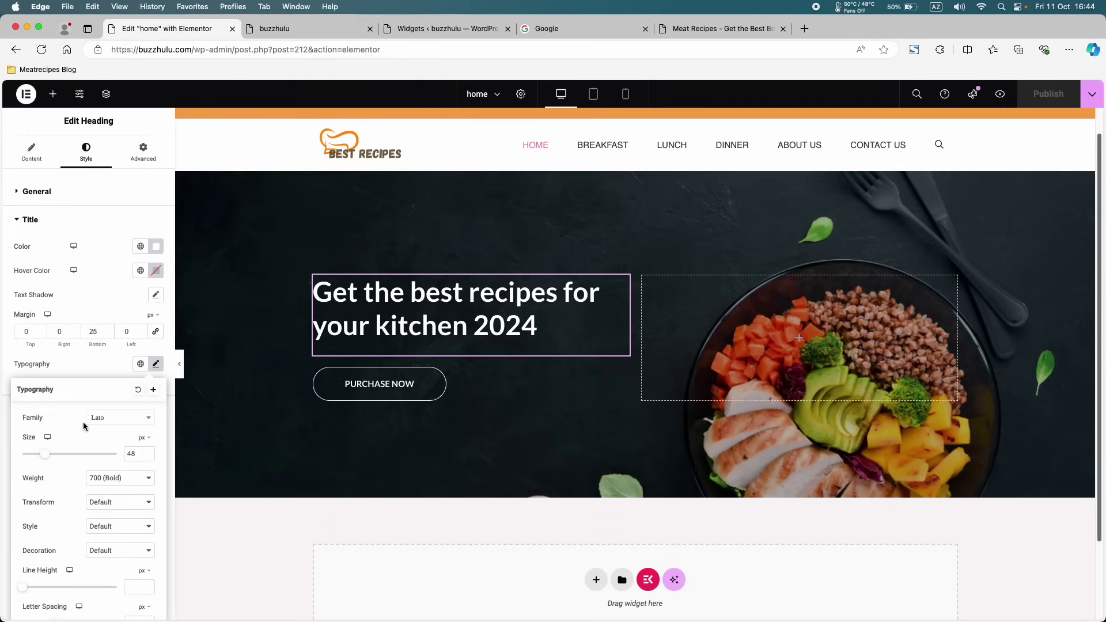
{"action": "scroll", "coordinate": [83, 422], "scroll_direction": "down", "scroll_amount": 1}
{"action": "left_click", "coordinate": [113, 386]}
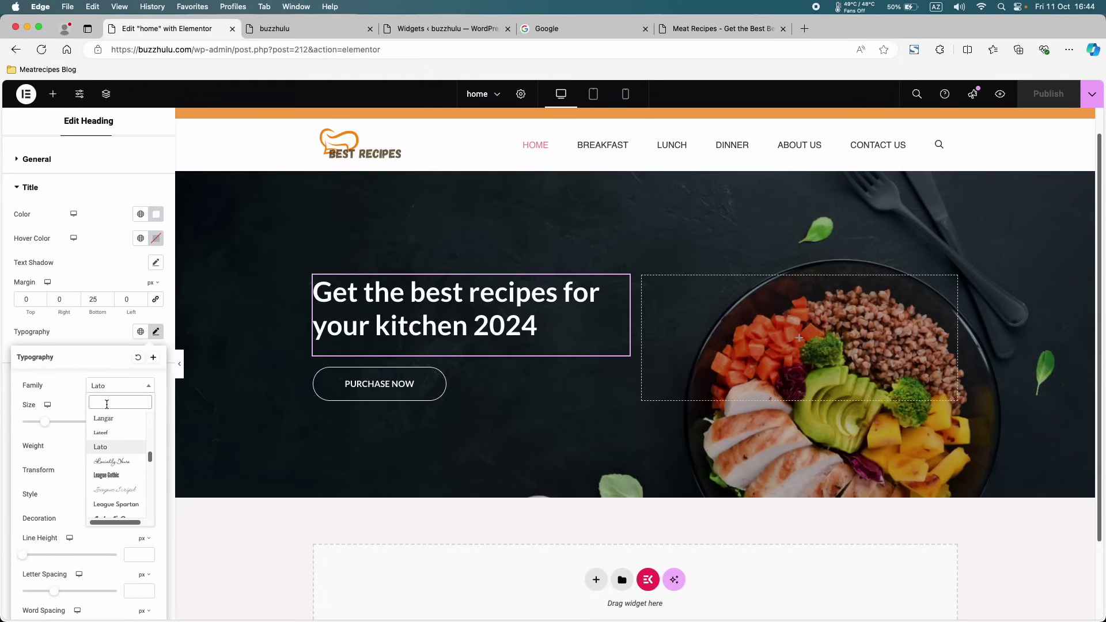
{"action": "type", "text": "helva"}
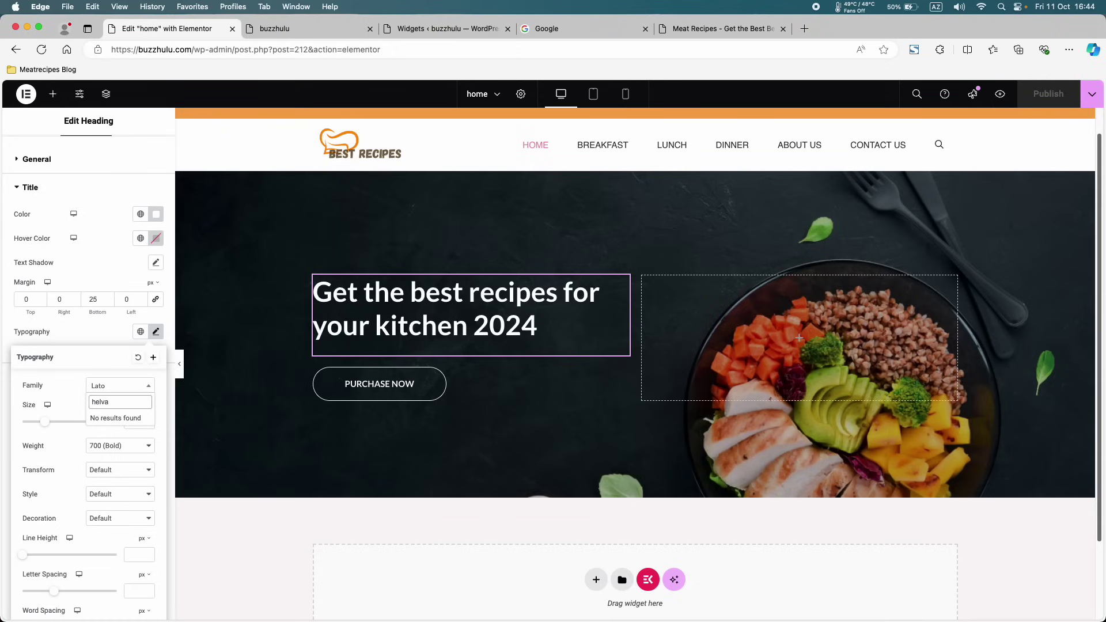
{"action": "key", "text": "BackSpace"}
{"action": "left_click", "coordinate": [112, 431]}
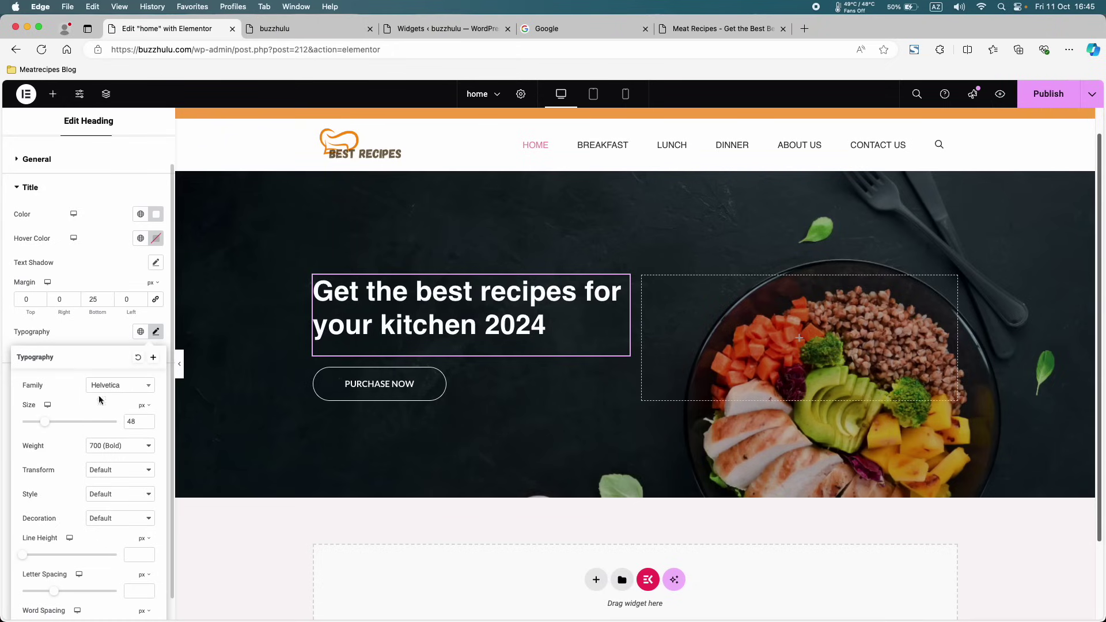
- Set the hero title's font size to 44 px and its weight to 600 (Semi Bold)
{"action": "left_click_drag", "start_coordinate": [46, 426], "coordinate": [45, 427]}
{"action": "scroll", "coordinate": [64, 442], "scroll_direction": "down", "scroll_amount": 1}
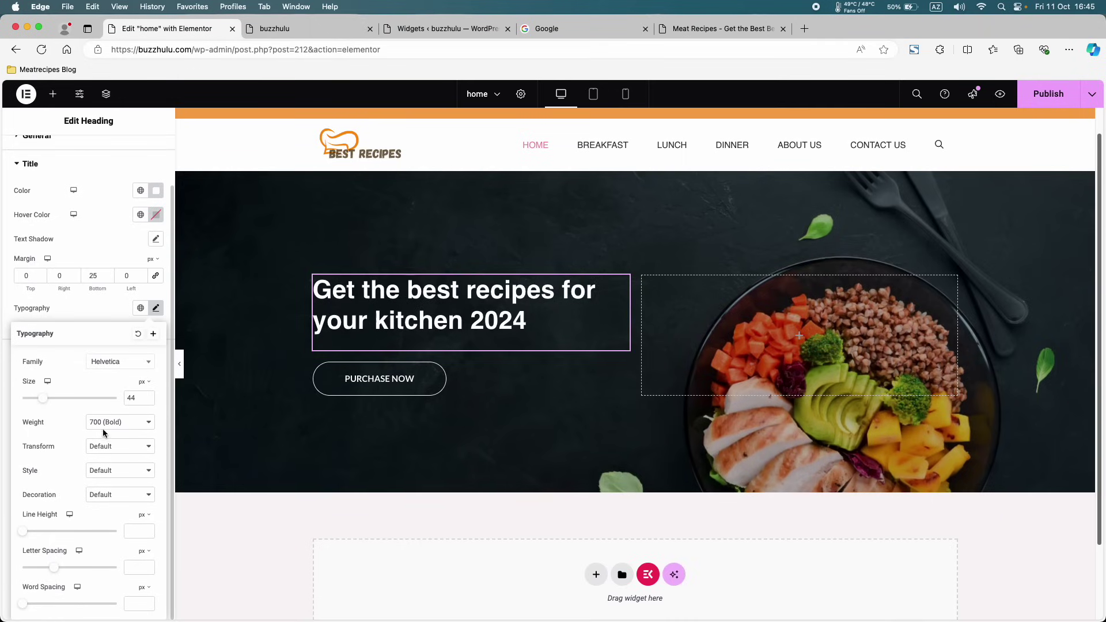
{"action": "left_click", "coordinate": [105, 424]}
{"action": "left_click", "coordinate": [111, 412]}
- Try the Uppercase and Lowercase transforms on the hero title and settle on Capitalize
{"action": "left_click", "coordinate": [108, 446]}
{"action": "left_click", "coordinate": [107, 460]}
{"action": "left_click", "coordinate": [113, 447]}
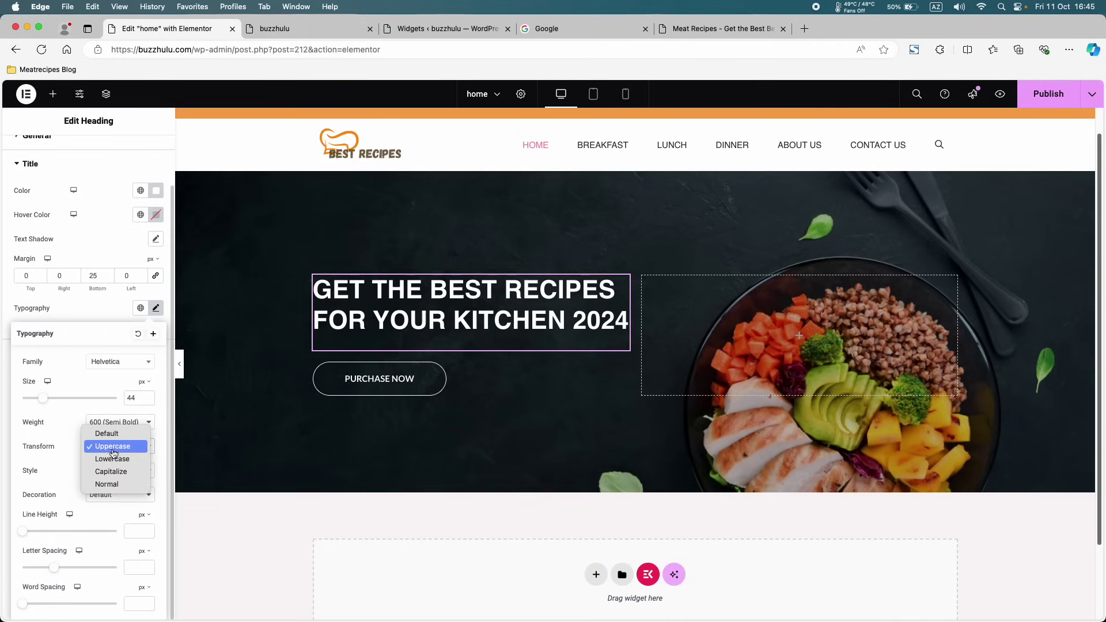
{"action": "left_click", "coordinate": [113, 458]}
{"action": "left_click", "coordinate": [114, 447]}
{"action": "left_click", "coordinate": [112, 460]}
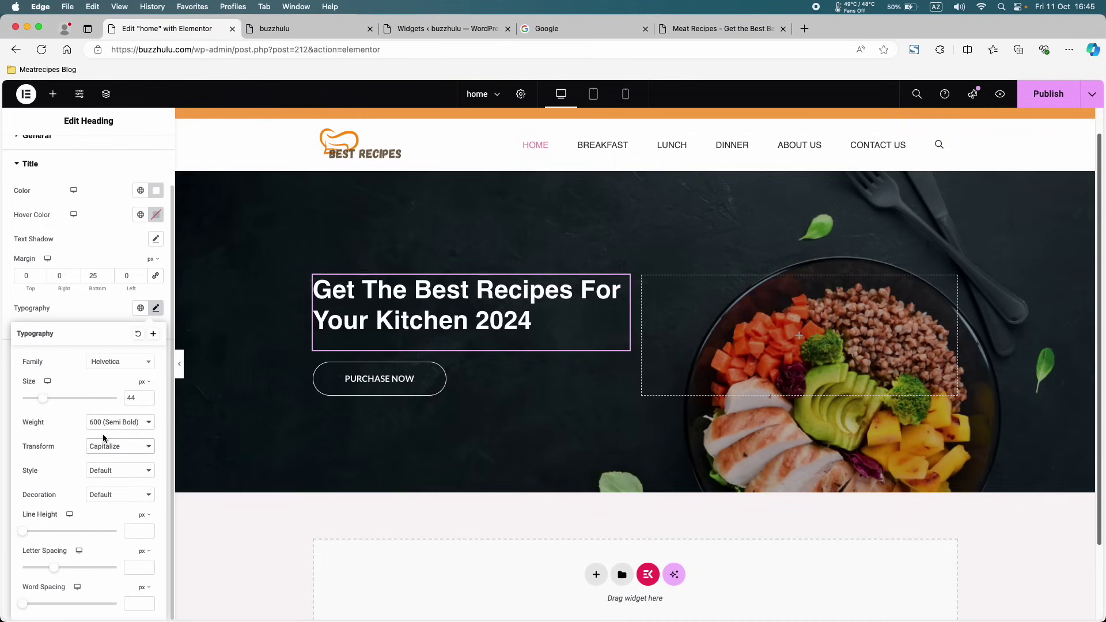
- Set the hero title's font style to Italic and close its typography settings
{"action": "left_click", "coordinate": [115, 470]}
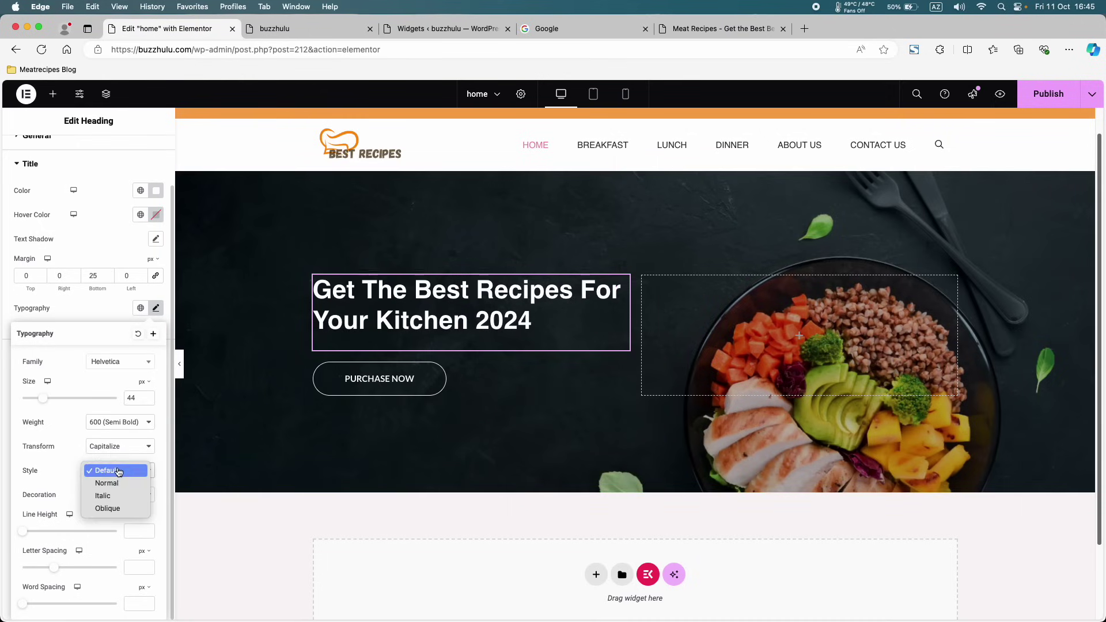
{"action": "left_click", "coordinate": [114, 495]}
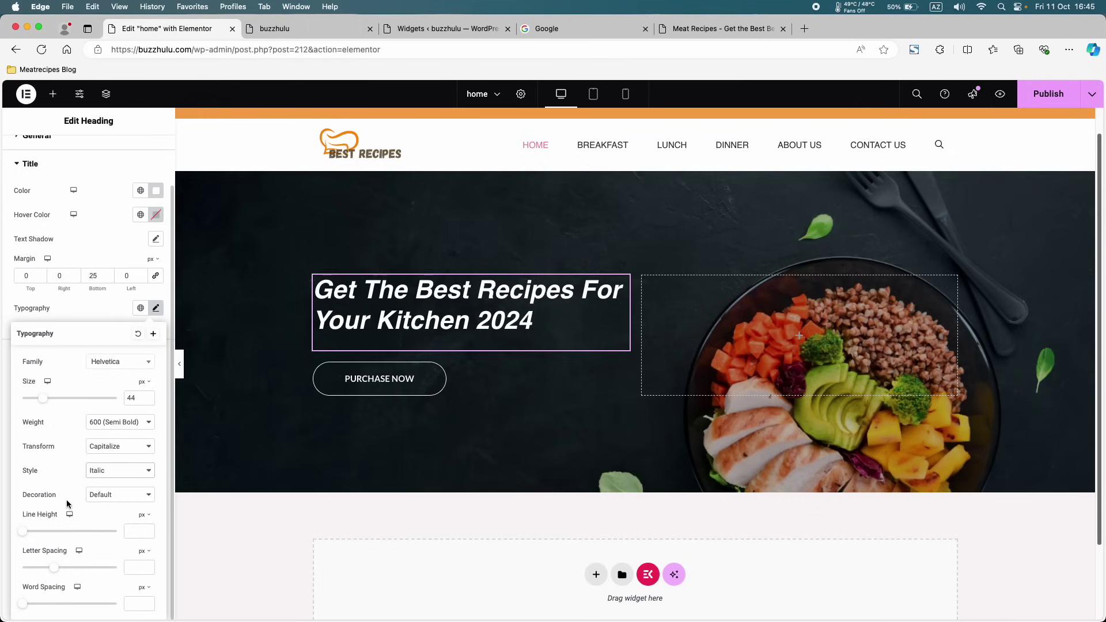
{"action": "scroll", "coordinate": [86, 449], "scroll_direction": "up", "scroll_amount": 1}
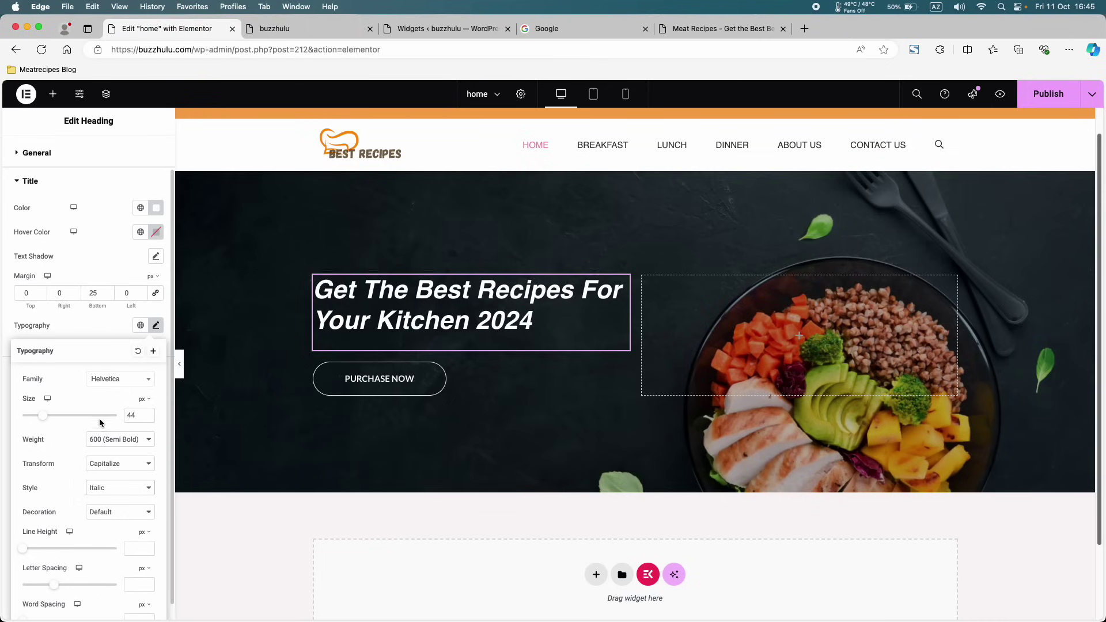
{"action": "left_click", "coordinate": [155, 326]}
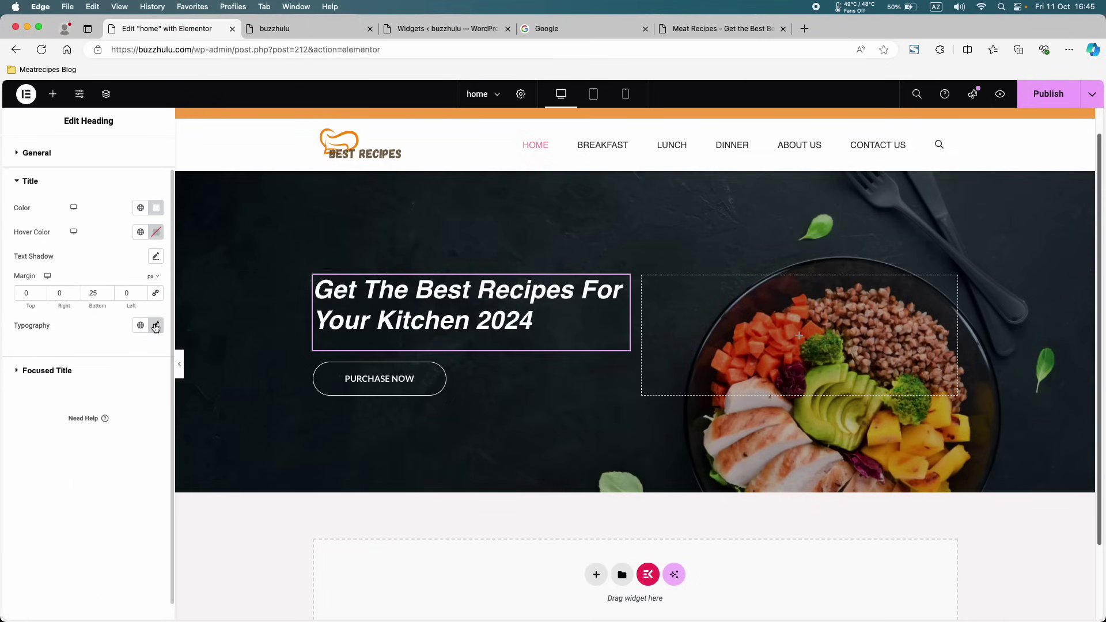
- Change the hero heading title's color to yellow (#EBD660) and publish the page
{"action": "left_click", "coordinate": [152, 211]}
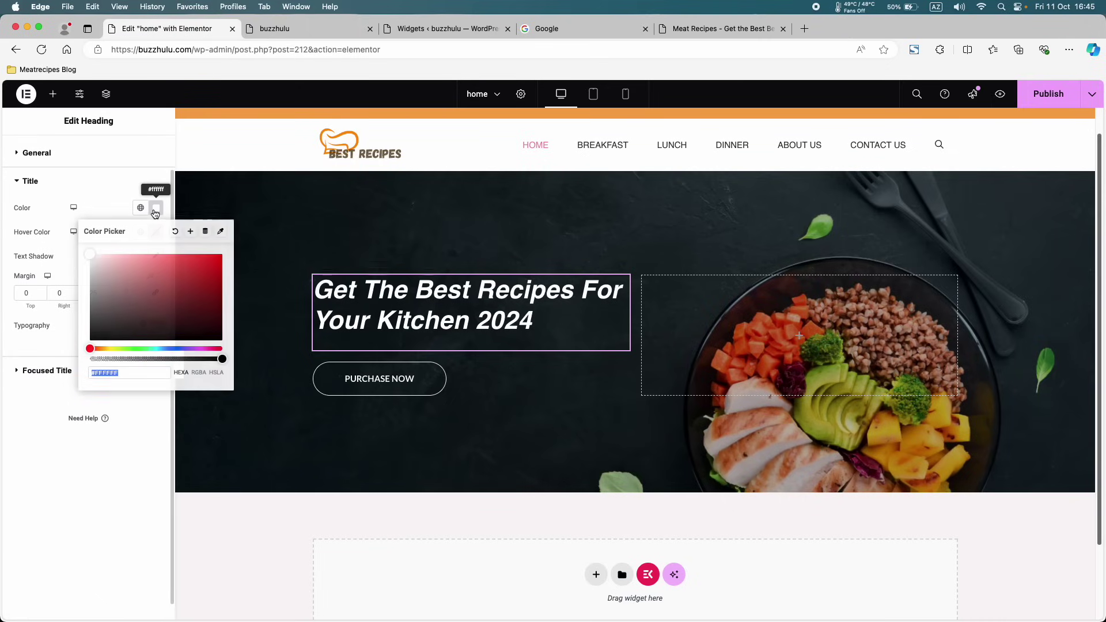
{"action": "left_click_drag", "start_coordinate": [115, 349], "coordinate": [107, 350]}
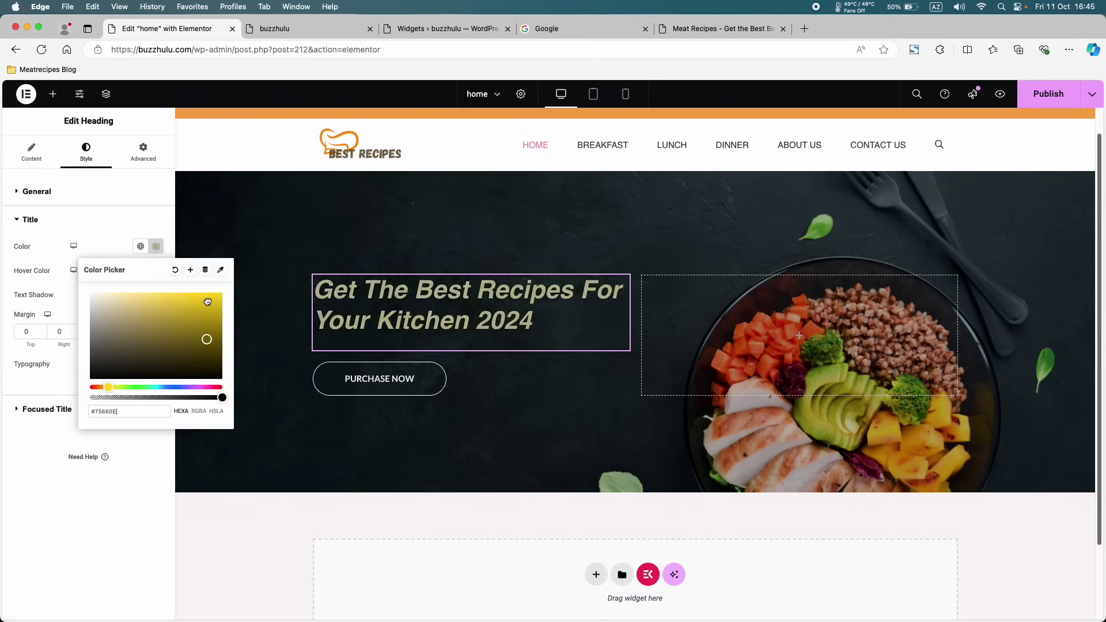
{"action": "mouse_move", "coordinate": [198, 318]}
{"action": "left_mouse_down"}
{"action": "mouse_move", "coordinate": [218, 301]}
{"action": "mouse_move", "coordinate": [212, 320]}
{"action": "left_mouse_up"}
{"action": "left_click_drag", "start_coordinate": [179, 353], "coordinate": [168, 300]}
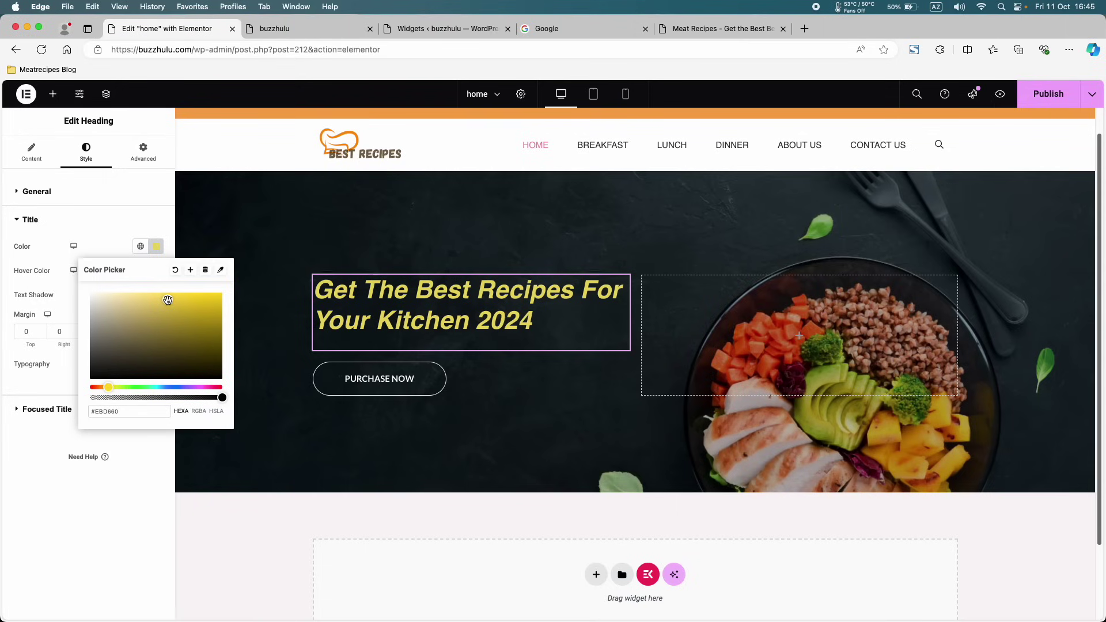
{"action": "left_click", "coordinate": [142, 230]}
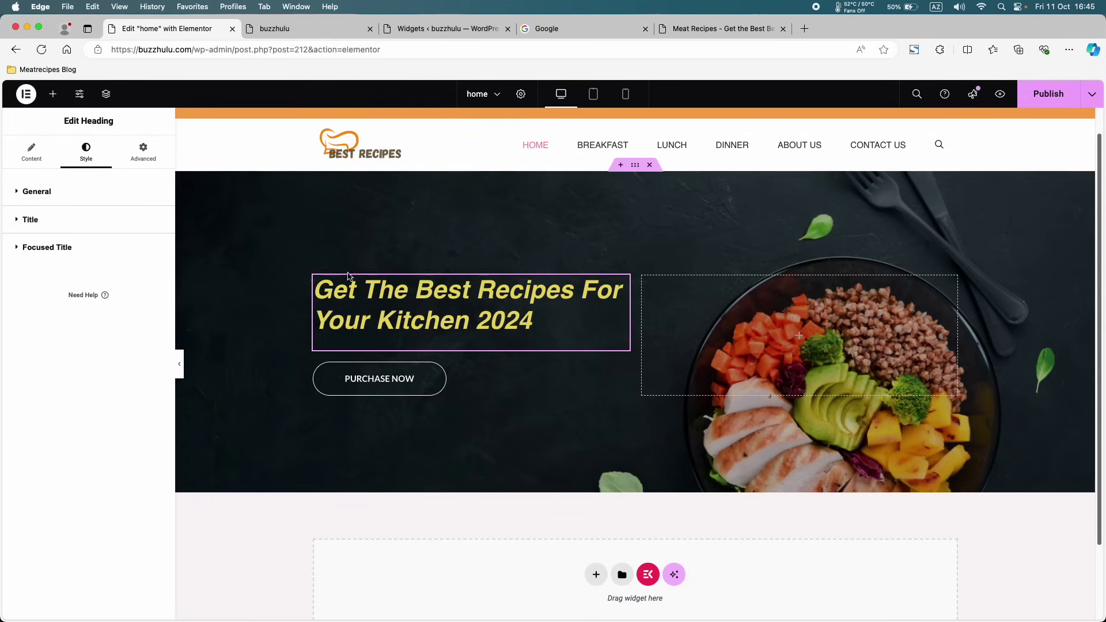
{"action": "left_click", "coordinate": [1033, 95]}
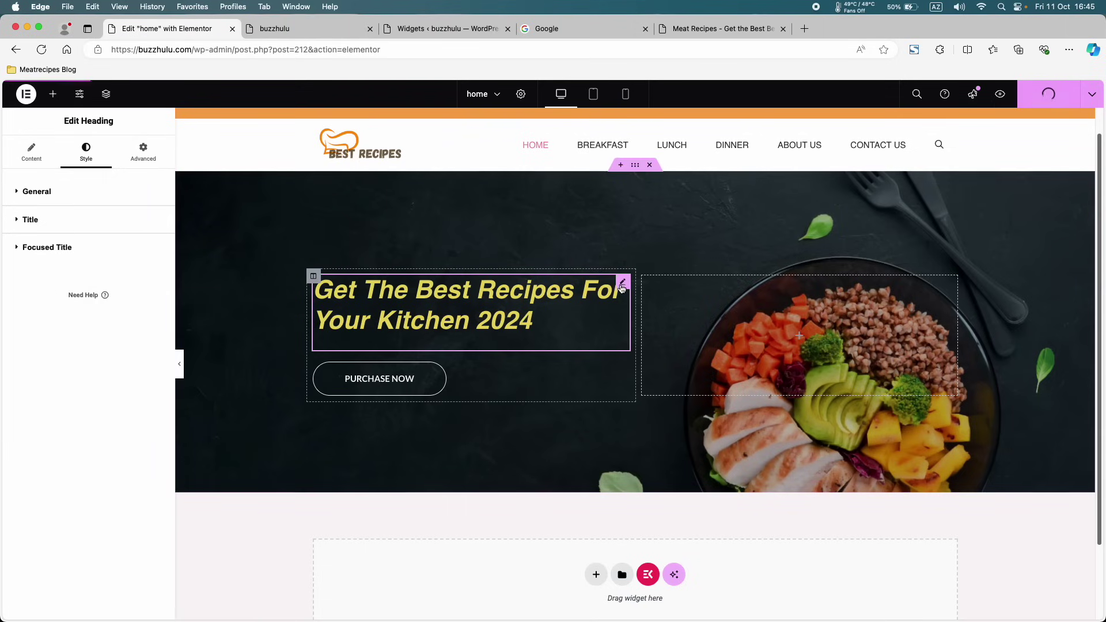
- Change the hero button's label to "Read More"
{"action": "left_click", "coordinate": [474, 378]}
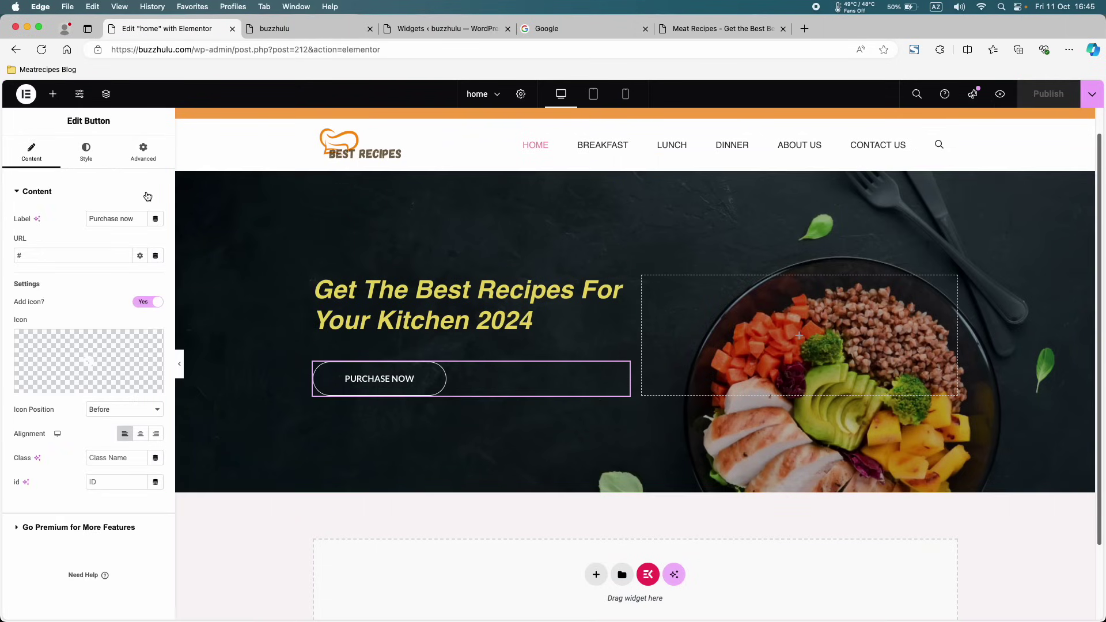
{"action": "left_click", "coordinate": [52, 257]}
{"action": "left_click", "coordinate": [110, 218]}
{"action": "double_click", "coordinate": [106, 220]}
{"action": "type", "text": "Read "}
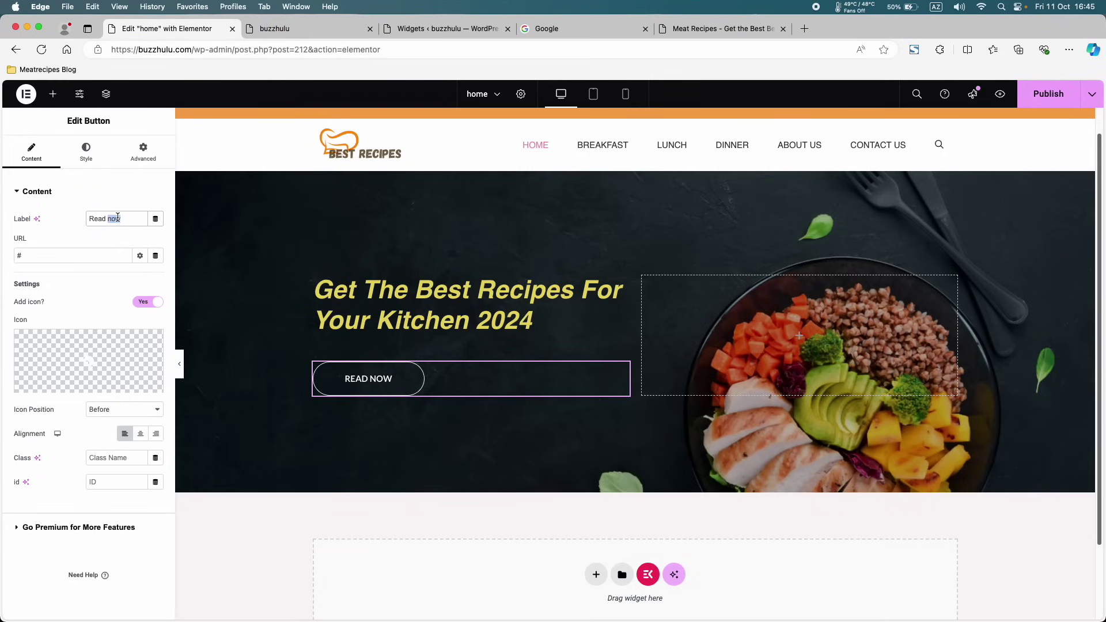
{"action": "type", "text": "More"}
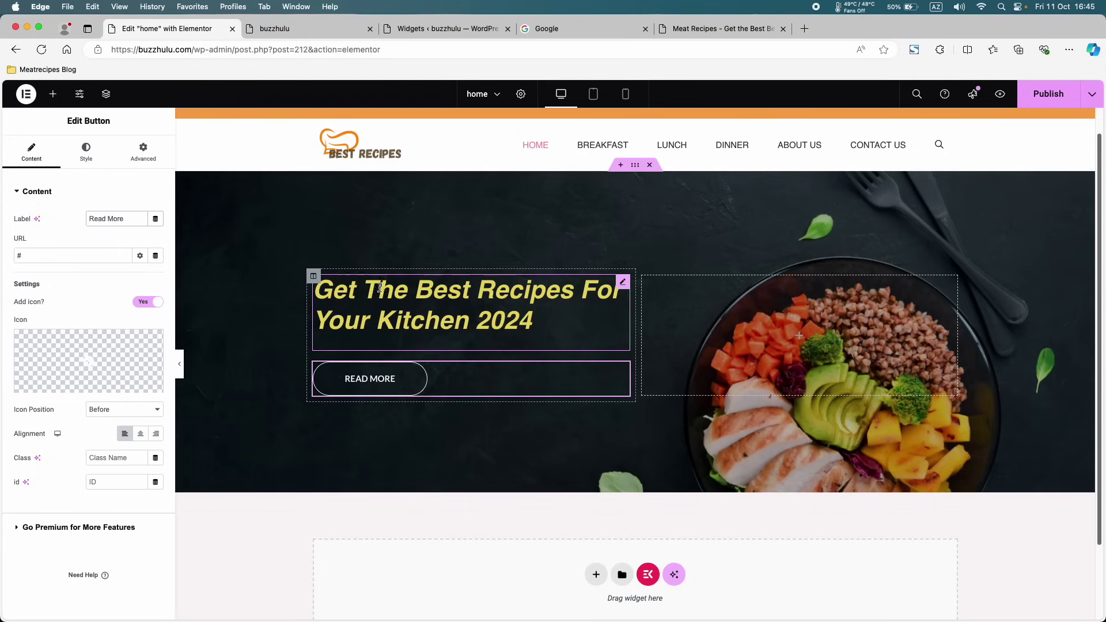
- Open the site's Pages list in the WordPress dashboard and view the blog posts page in a new tab
{"action": "left_click", "coordinate": [278, 28]}
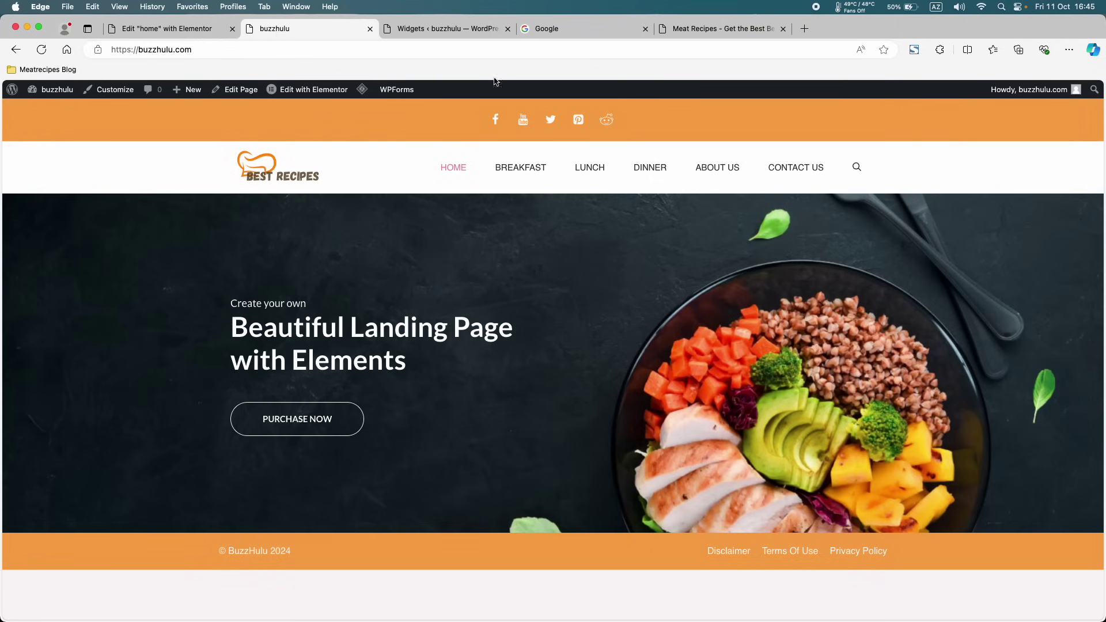
{"action": "mouse_move", "coordinate": [51, 89]}
{"action": "left_click", "coordinate": [45, 113]}
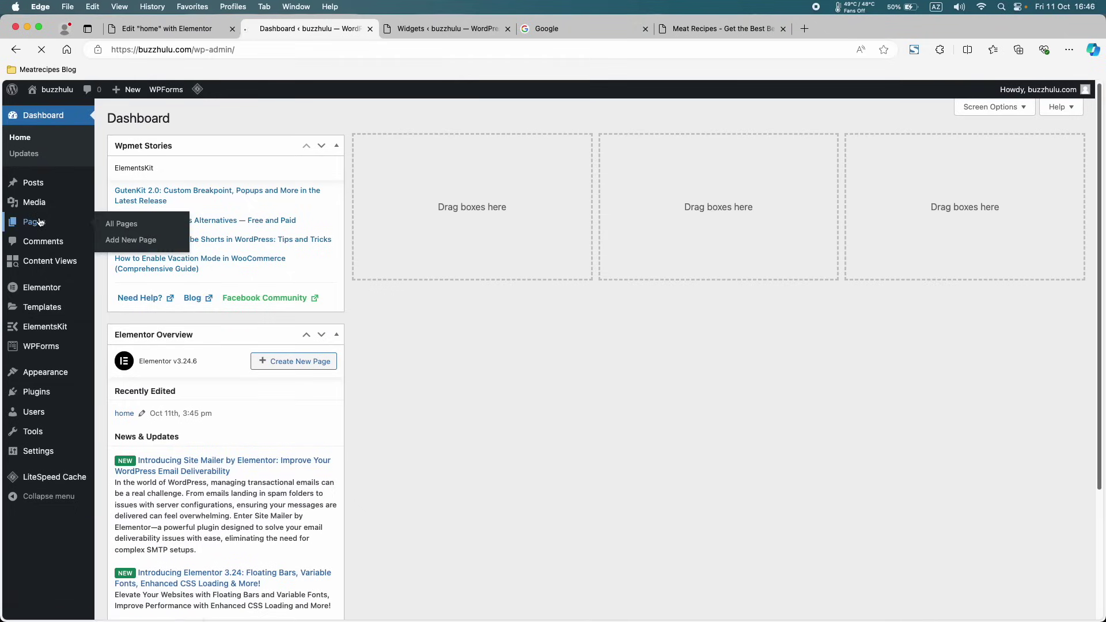
{"action": "left_click", "coordinate": [40, 222]}
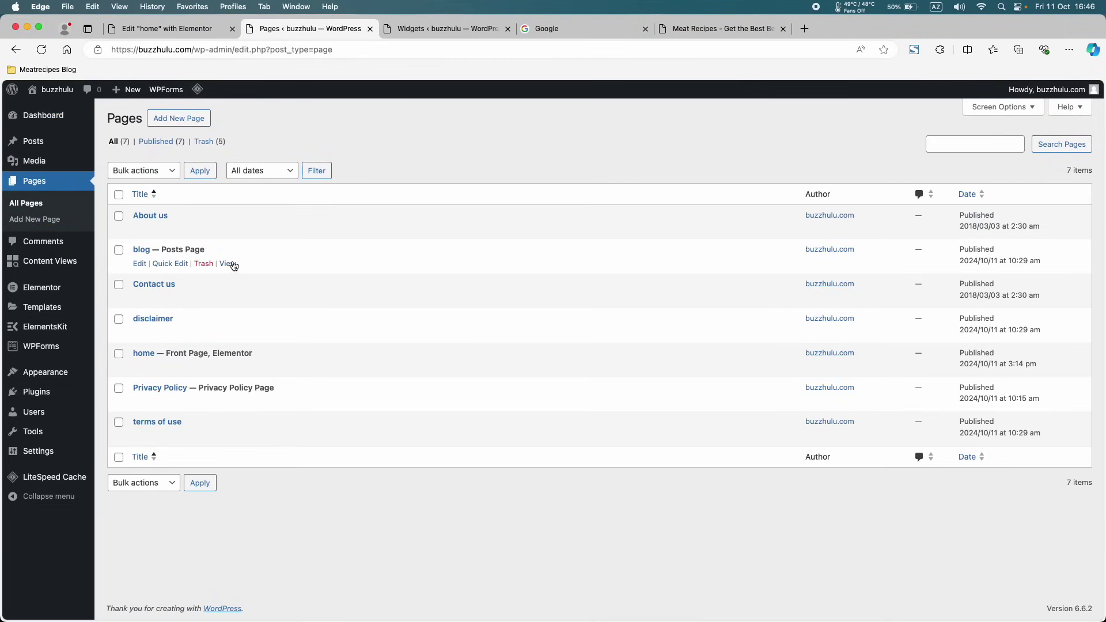
{"action": "left_click", "coordinate": [233, 266], "text": "super"}
{"action": "left_click", "coordinate": [420, 29]}
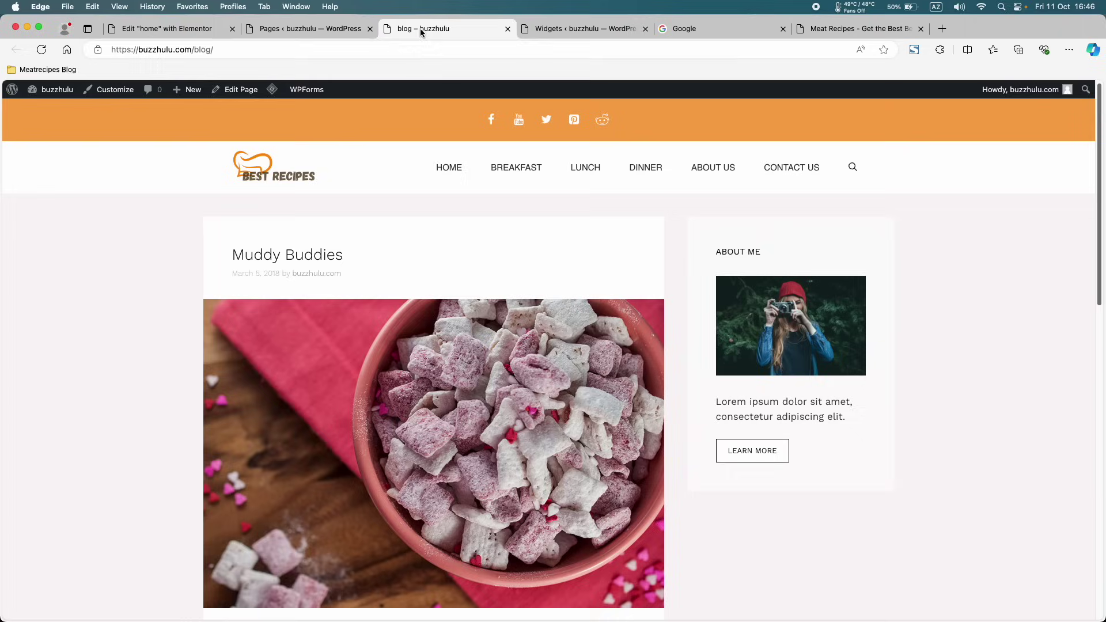
{"action": "scroll", "coordinate": [434, 412], "scroll_direction": "down", "scroll_amount": 10}
{"action": "scroll", "coordinate": [435, 411], "scroll_direction": "down", "scroll_amount": 4}
{"action": "scroll", "coordinate": [434, 411], "scroll_direction": "up", "scroll_amount": 8}
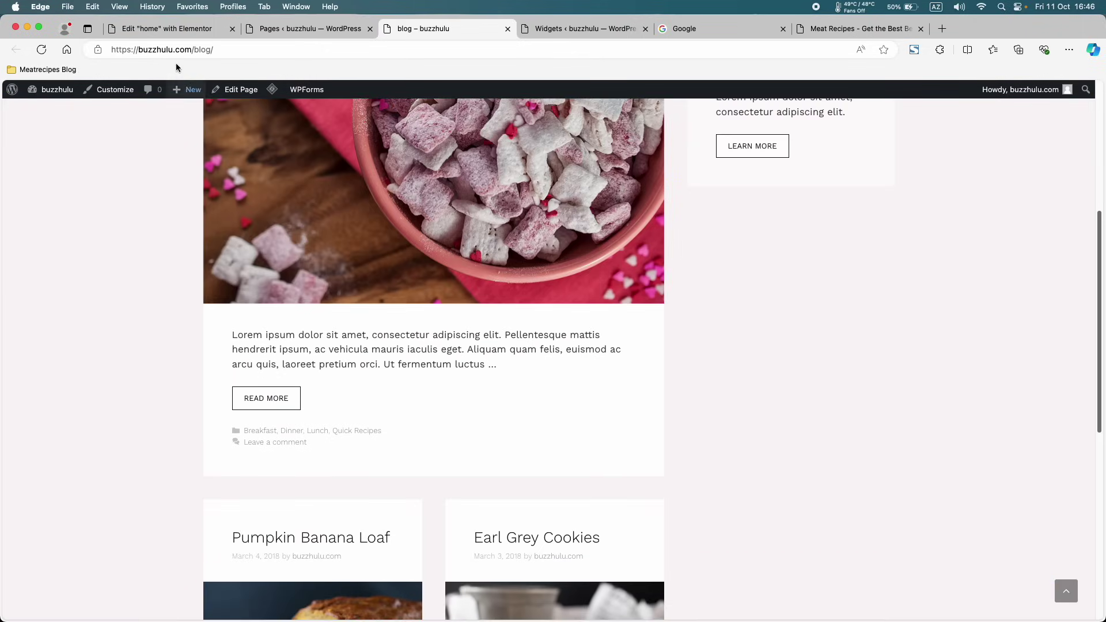
{"action": "left_click", "coordinate": [190, 51]}
{"action": "key", "text": "super+c"}
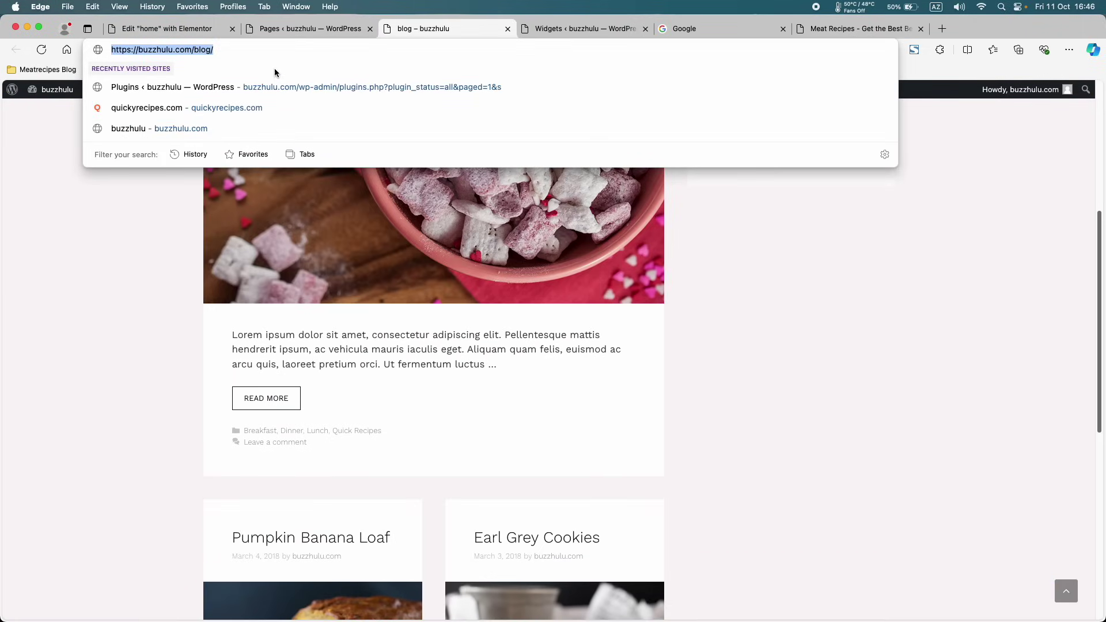
{"action": "left_click", "coordinate": [302, 27]}
{"action": "left_click", "coordinate": [199, 28]}
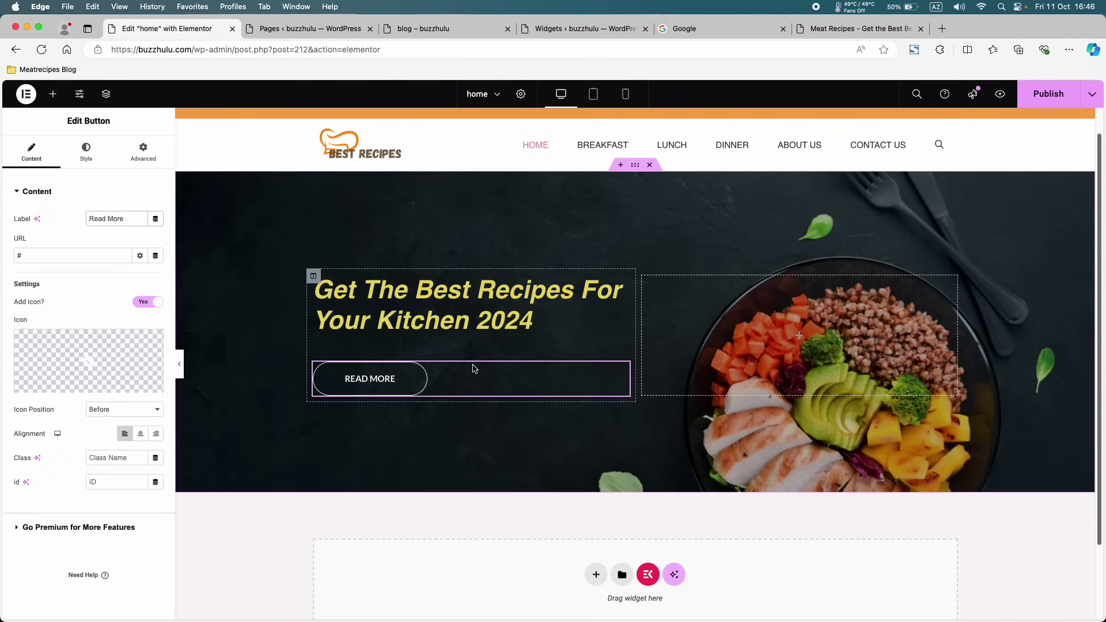
{"action": "left_click", "coordinate": [68, 252]}
{"action": "key", "text": "super+a"}
{"action": "key", "text": "super+v"}
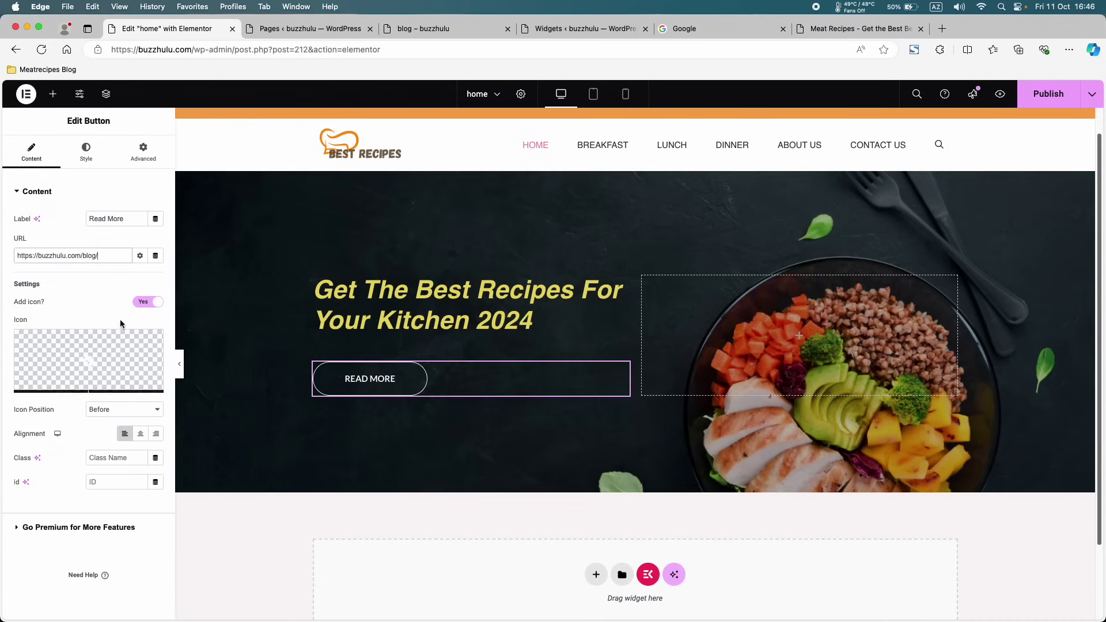
- Publish the page with the Read More button's icon turned off and its link set to open in a new window
{"action": "left_click", "coordinate": [144, 304]}
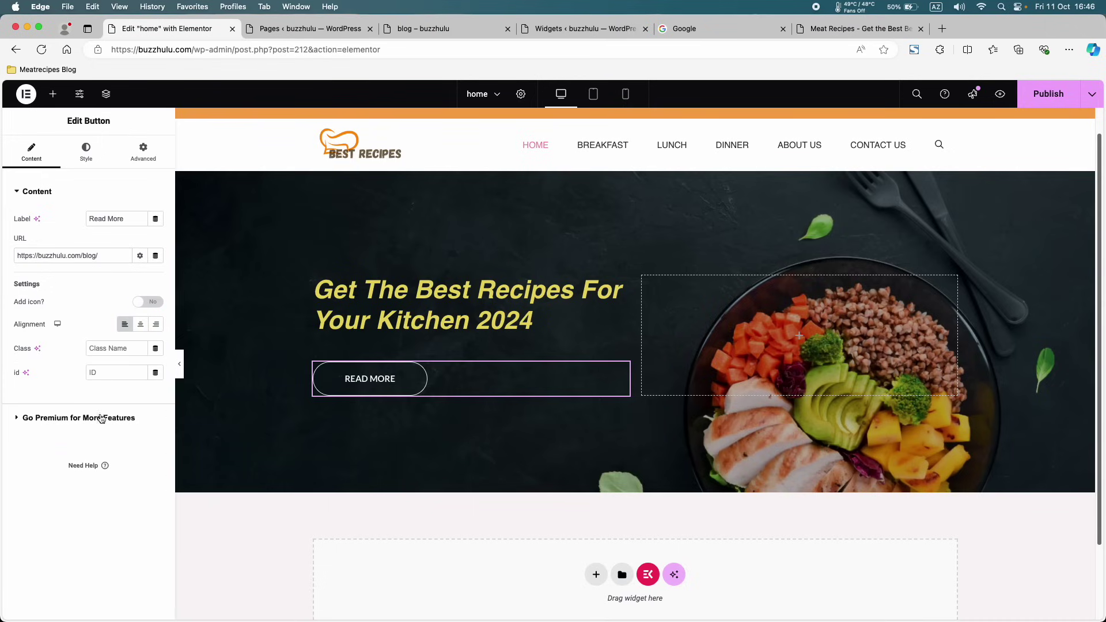
{"action": "left_click", "coordinate": [139, 257]}
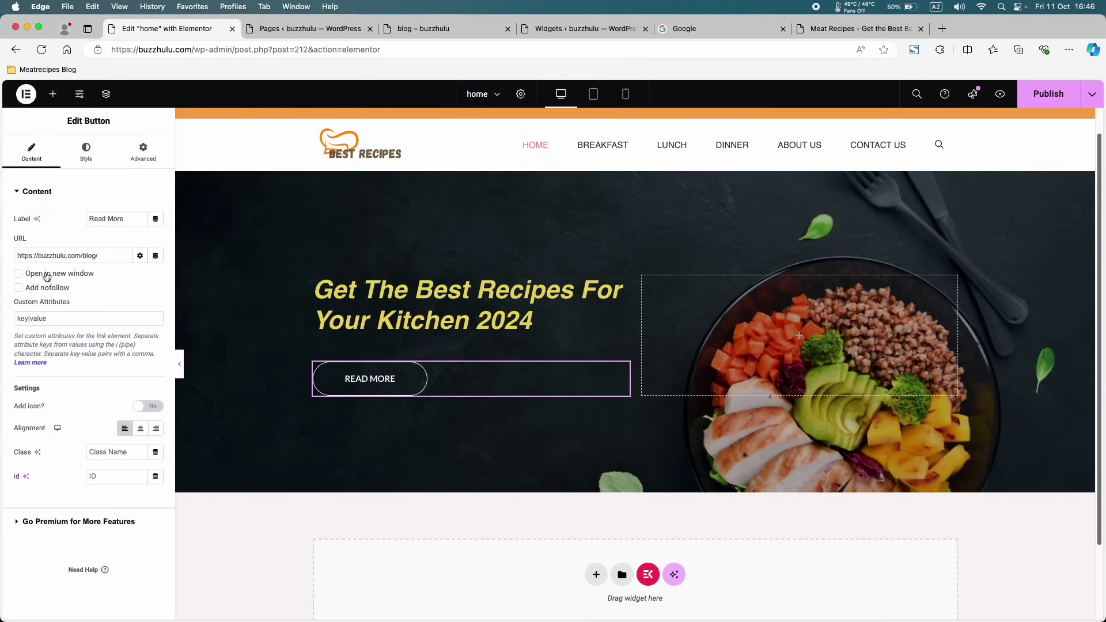
{"action": "left_click", "coordinate": [47, 275]}
{"action": "left_click", "coordinate": [1048, 94]}
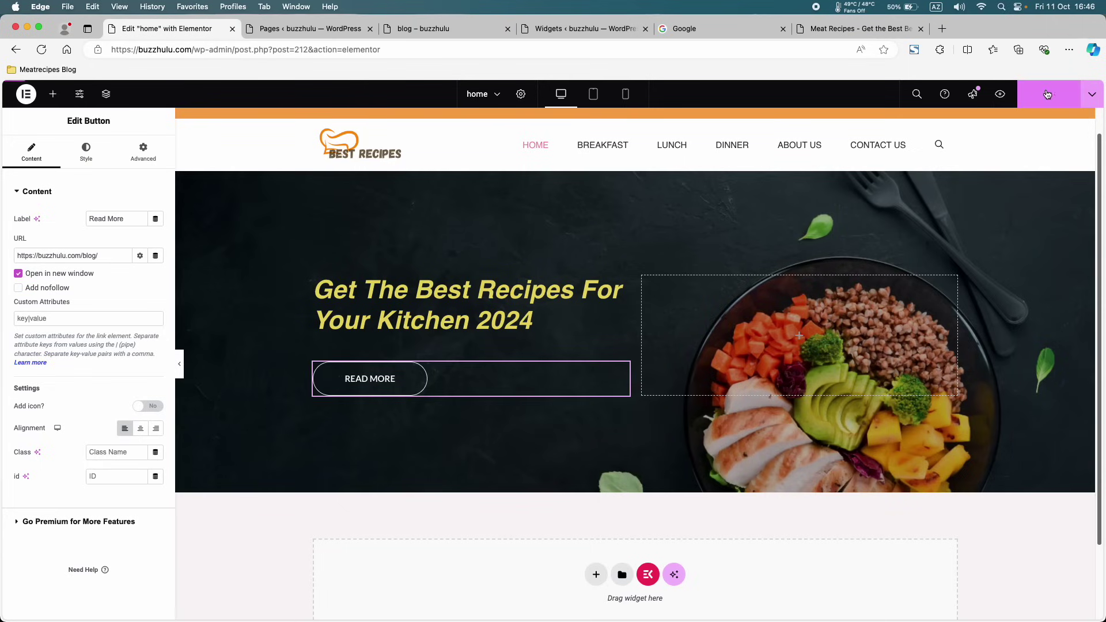
- Change the Read More button's font family to Helvetica in its style settings
{"action": "left_click", "coordinate": [78, 191]}
{"action": "left_click", "coordinate": [86, 151]}
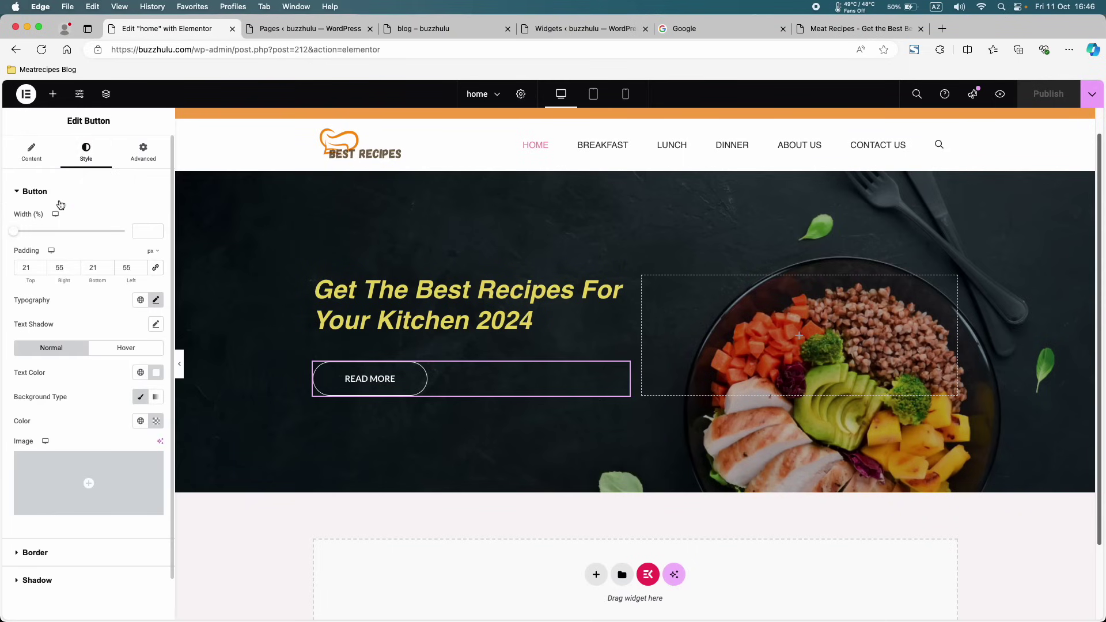
{"action": "scroll", "coordinate": [59, 287], "scroll_direction": "down", "scroll_amount": 1}
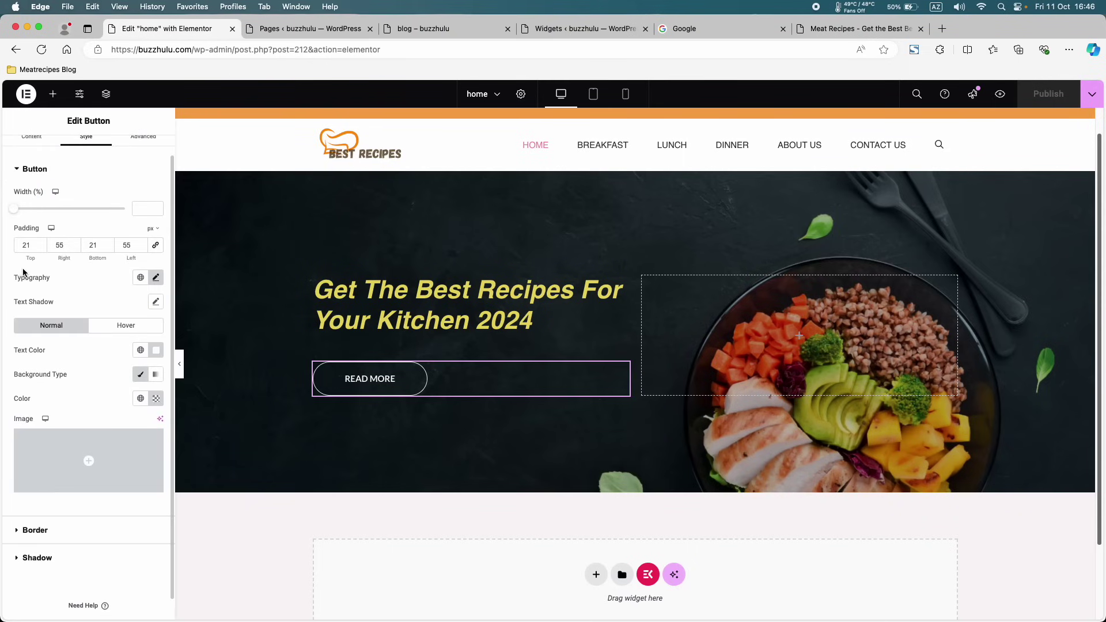
{"action": "left_click", "coordinate": [155, 277]}
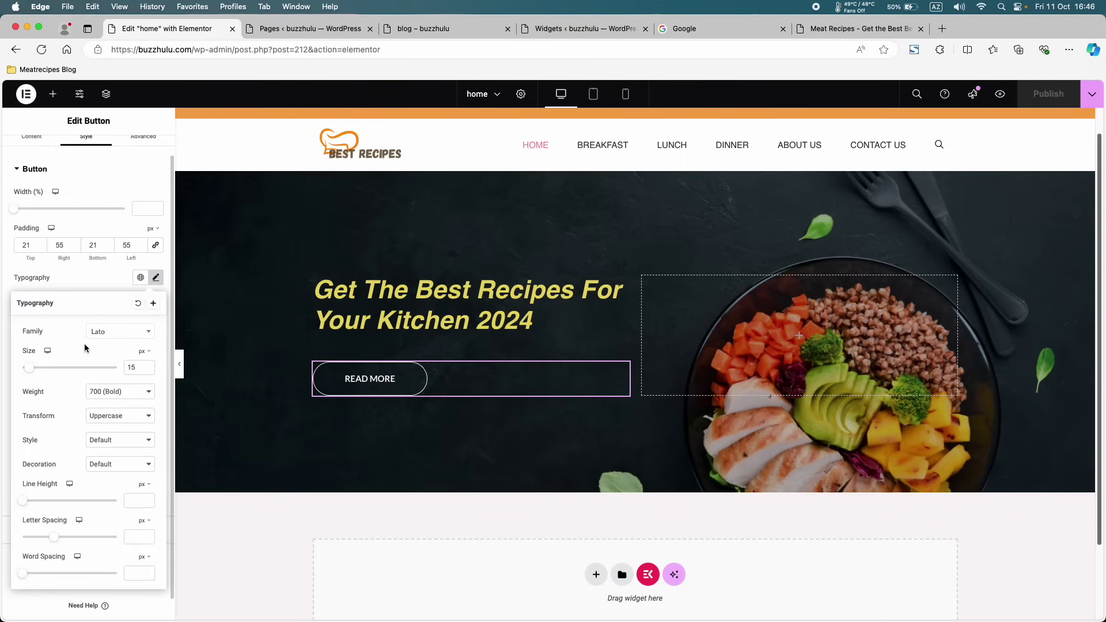
{"action": "left_click", "coordinate": [101, 333]}
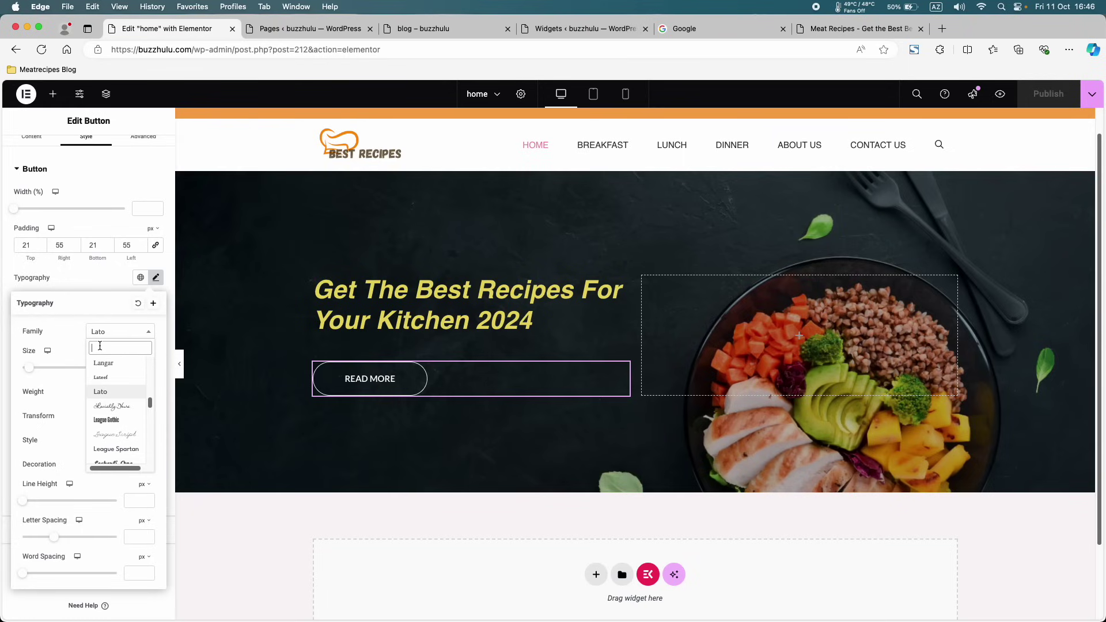
{"action": "type", "text": "hel"}
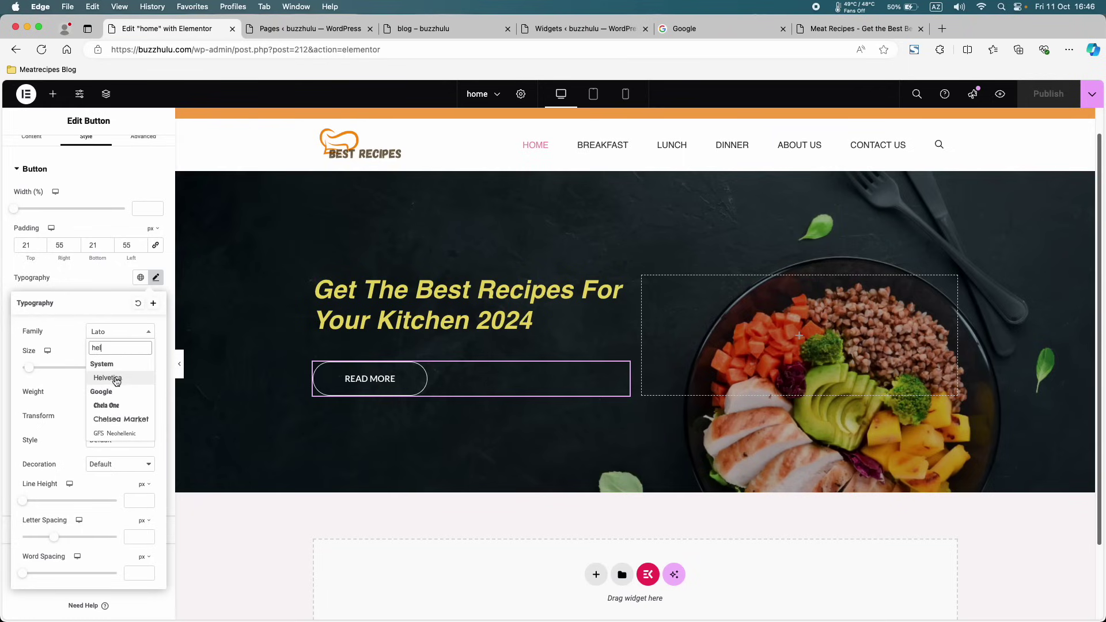
{"action": "left_click", "coordinate": [116, 378]}
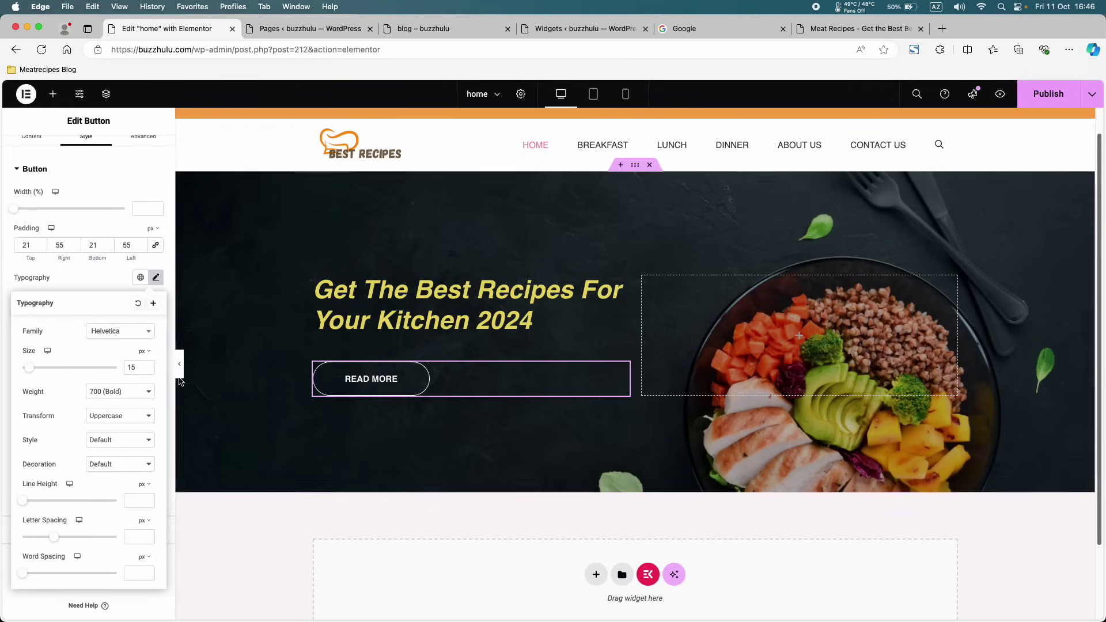
- Try a 16 px text size on the Read More button, return it to 15 px and set the weight to 800 (Extra Bold)
{"action": "left_click", "coordinate": [147, 365]}
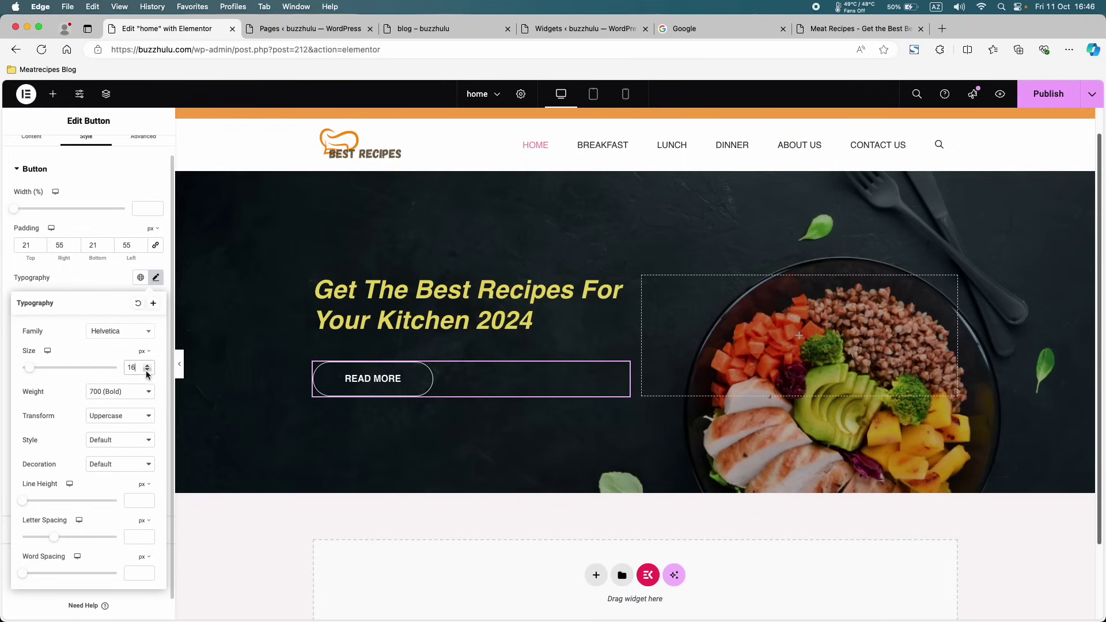
{"action": "left_click", "coordinate": [146, 372]}
{"action": "left_click", "coordinate": [111, 395]}
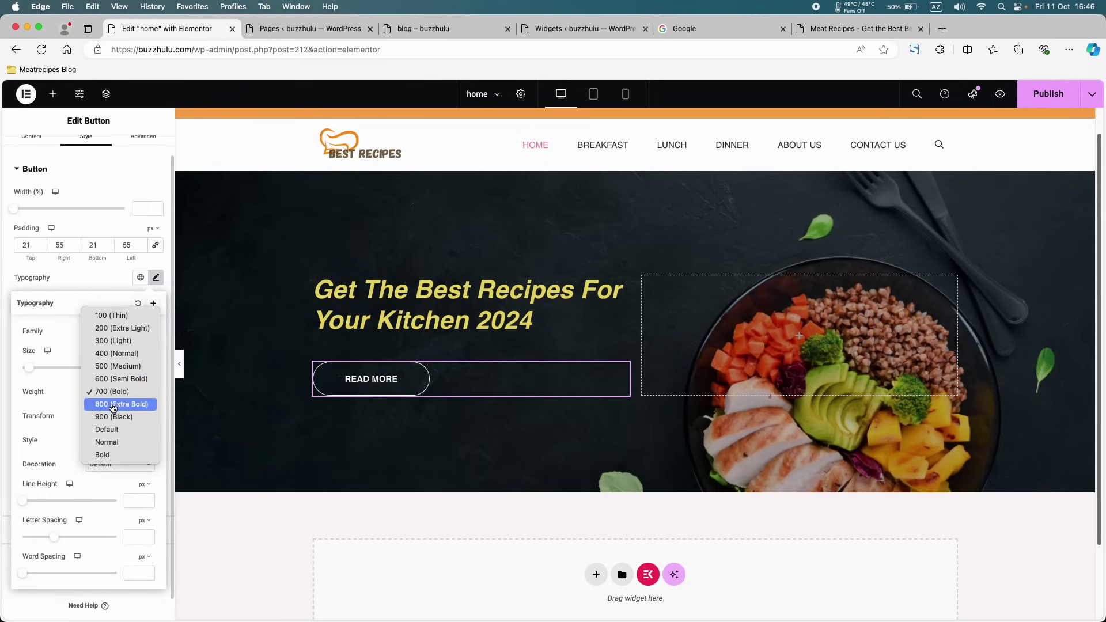
{"action": "left_click", "coordinate": [111, 401]}
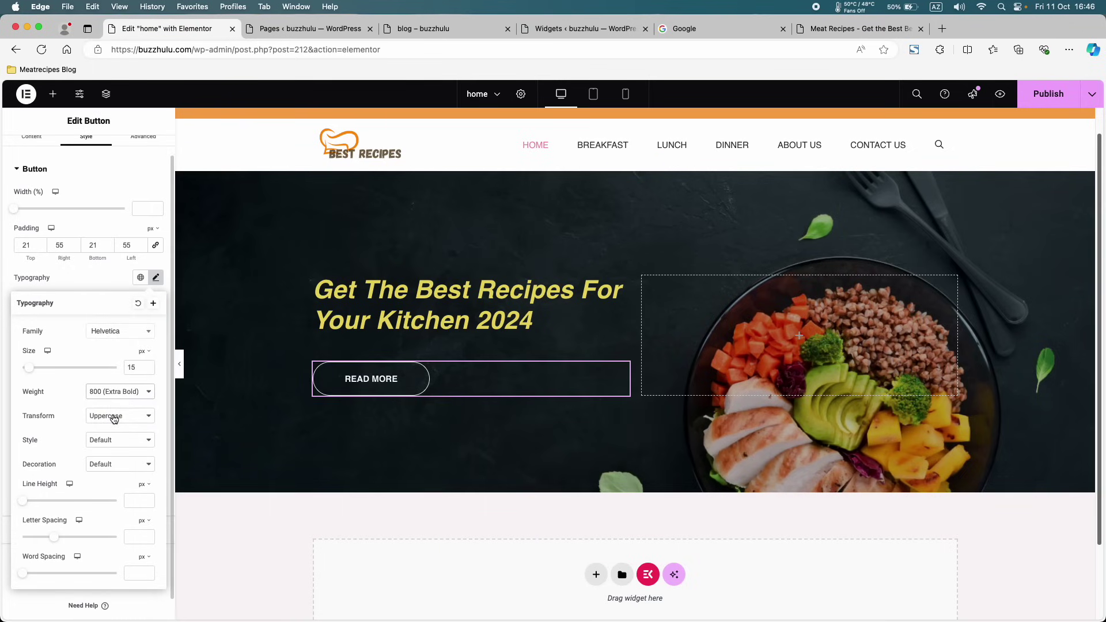
{"action": "left_click", "coordinate": [114, 419]}
{"action": "left_click", "coordinate": [114, 418]}
{"action": "scroll", "coordinate": [91, 478], "scroll_direction": "up", "scroll_amount": 3}
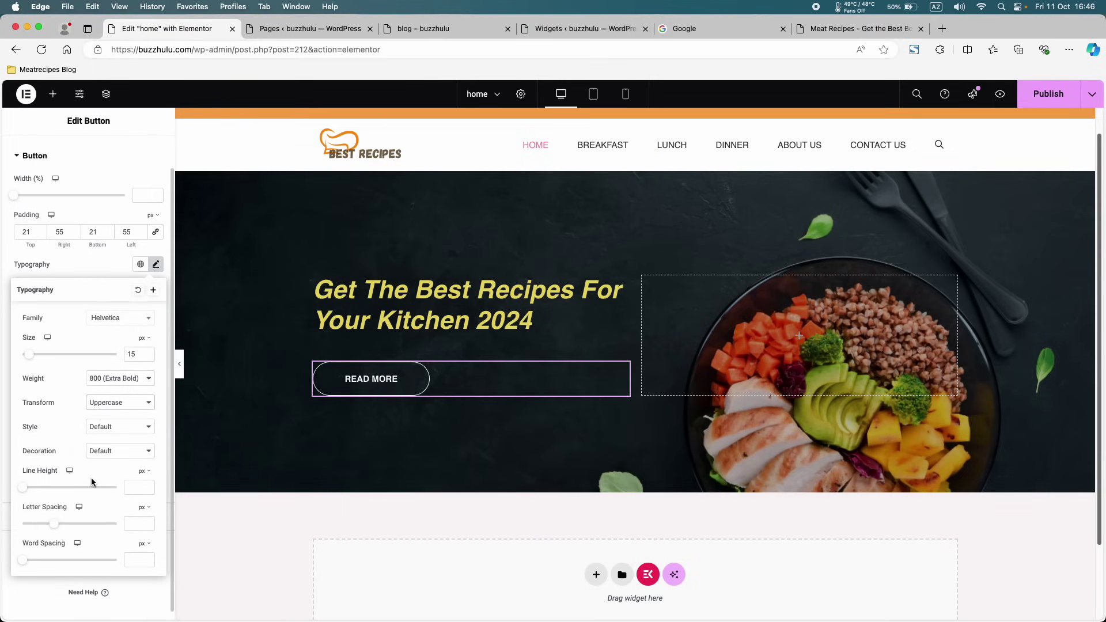
{"action": "left_click", "coordinate": [156, 301]}
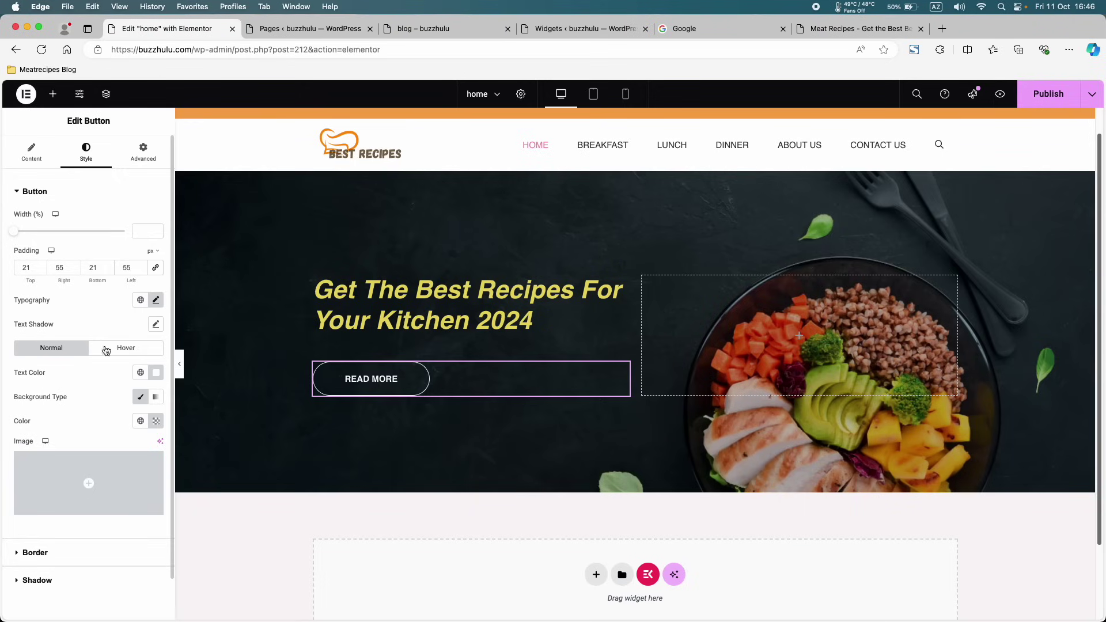
- Set the Read More button's normal background color to dark blue (#03496FFA)
{"action": "scroll", "coordinate": [136, 396], "scroll_direction": "down", "scroll_amount": 2}
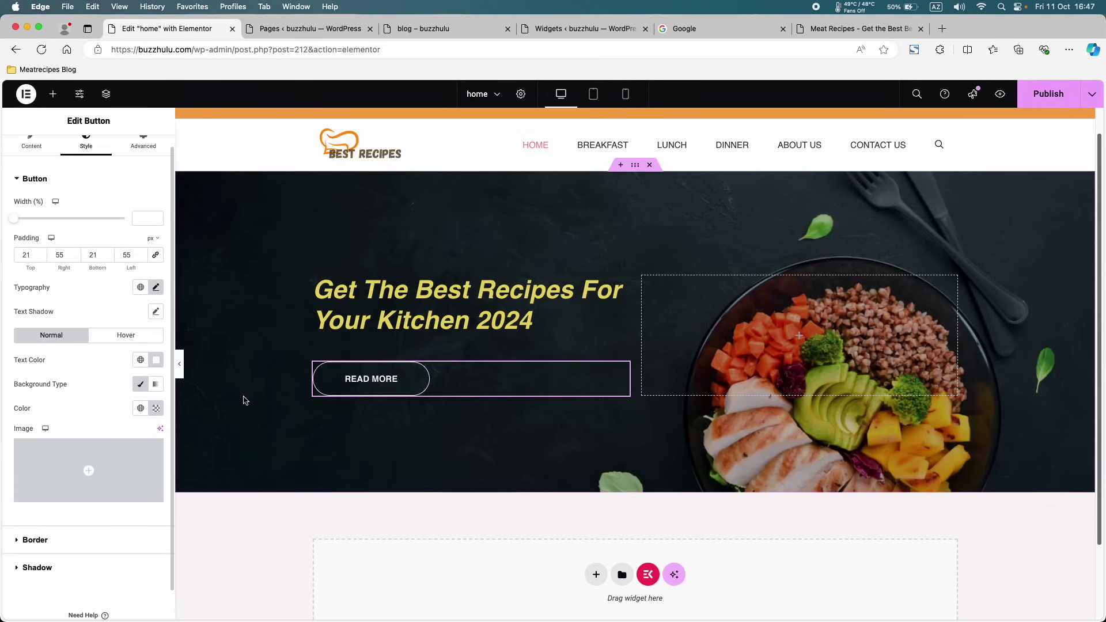
{"action": "scroll", "coordinate": [121, 408], "scroll_direction": "down", "scroll_amount": 2}
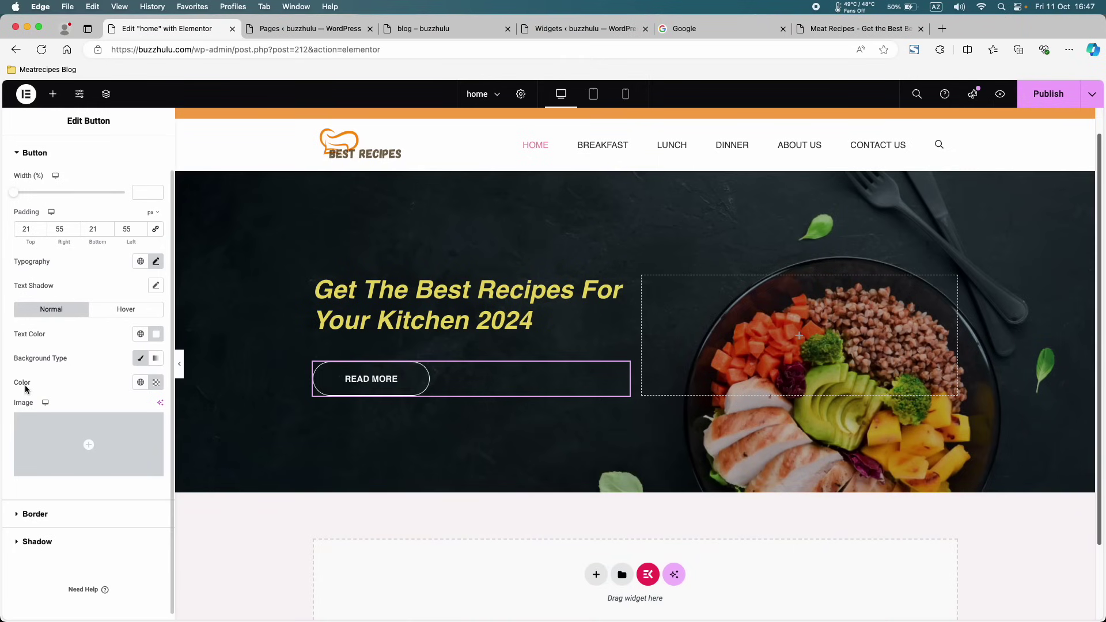
{"action": "left_click", "coordinate": [155, 383]}
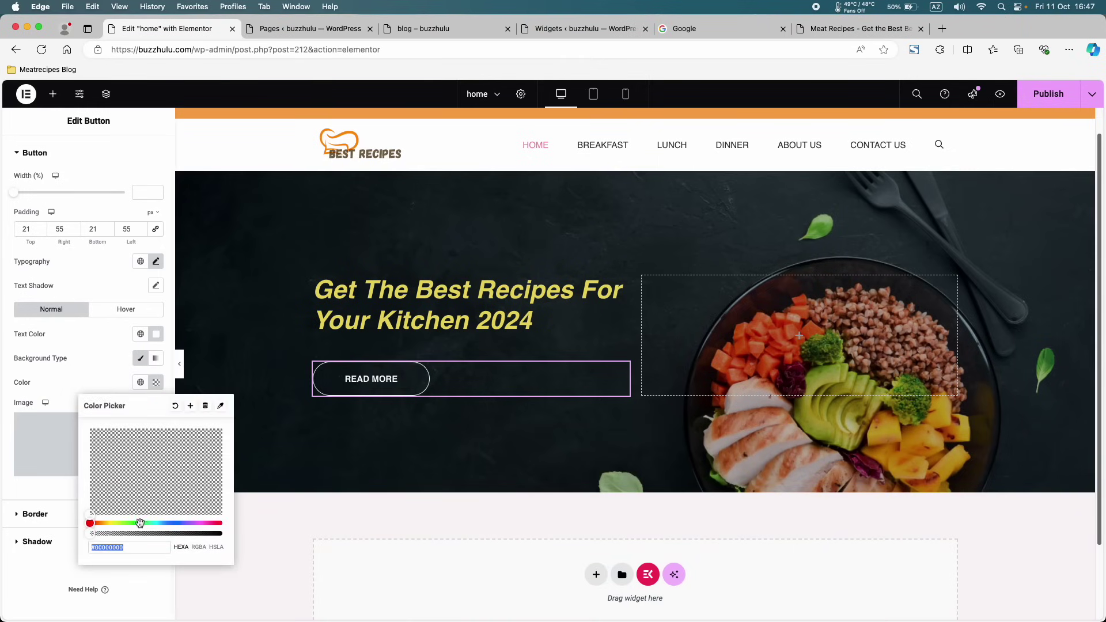
{"action": "left_click_drag", "start_coordinate": [91, 536], "coordinate": [219, 531]}
{"action": "left_click_drag", "start_coordinate": [102, 521], "coordinate": [164, 524]}
{"action": "left_click_drag", "start_coordinate": [183, 466], "coordinate": [218, 478]}
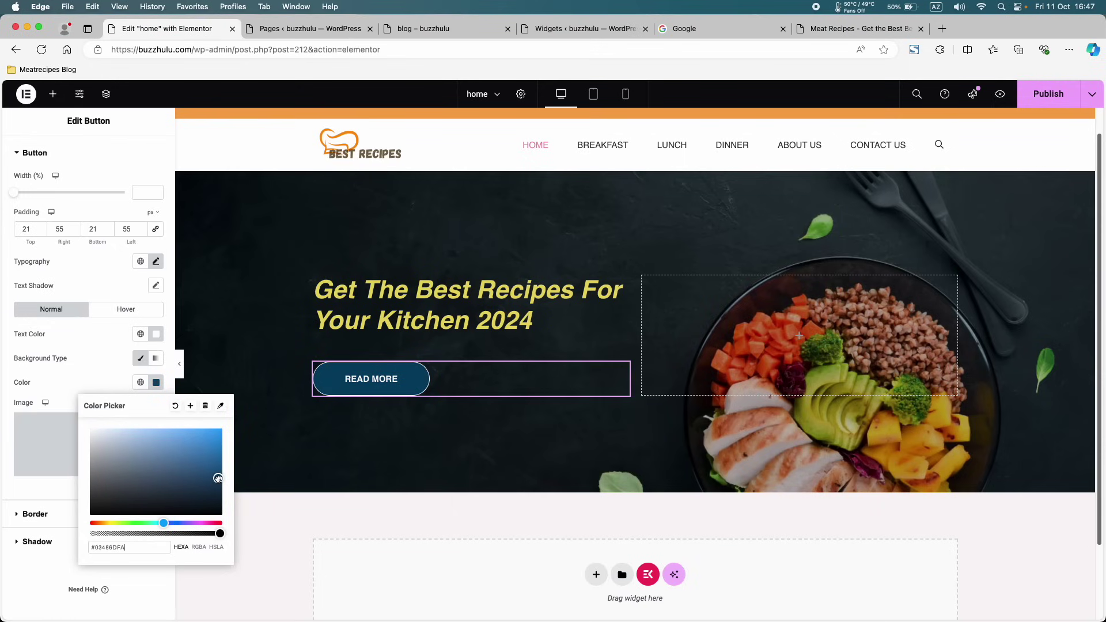
{"action": "left_click", "coordinate": [156, 382]}
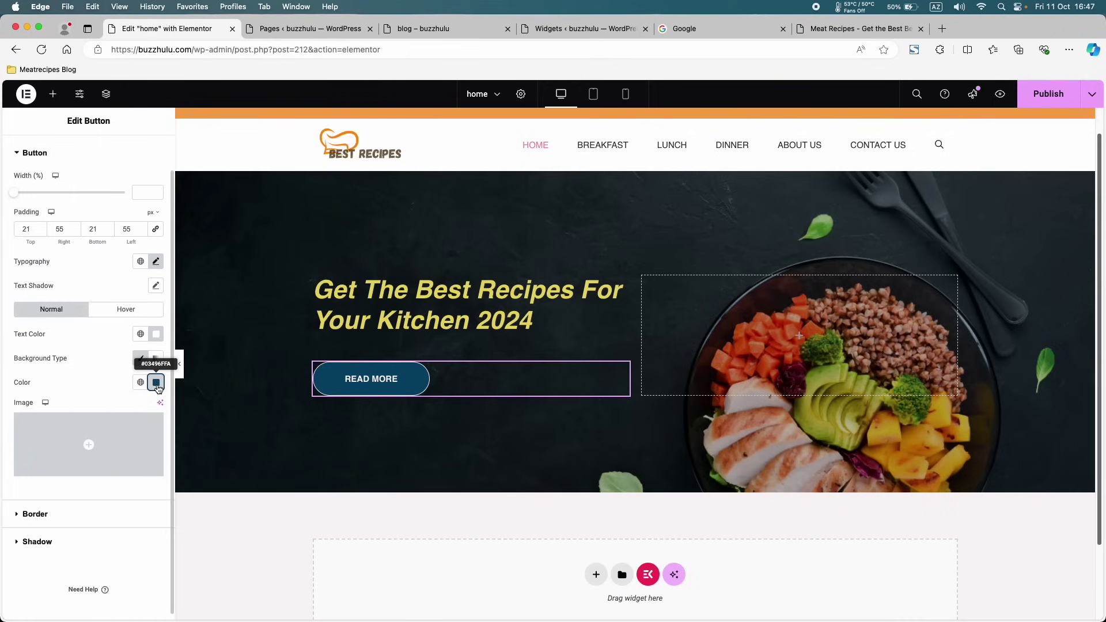
- Clear the Read More button's border radius, try a border width of 0 px and return the width to 1 px
{"action": "scroll", "coordinate": [126, 386], "scroll_direction": "up", "scroll_amount": 2}
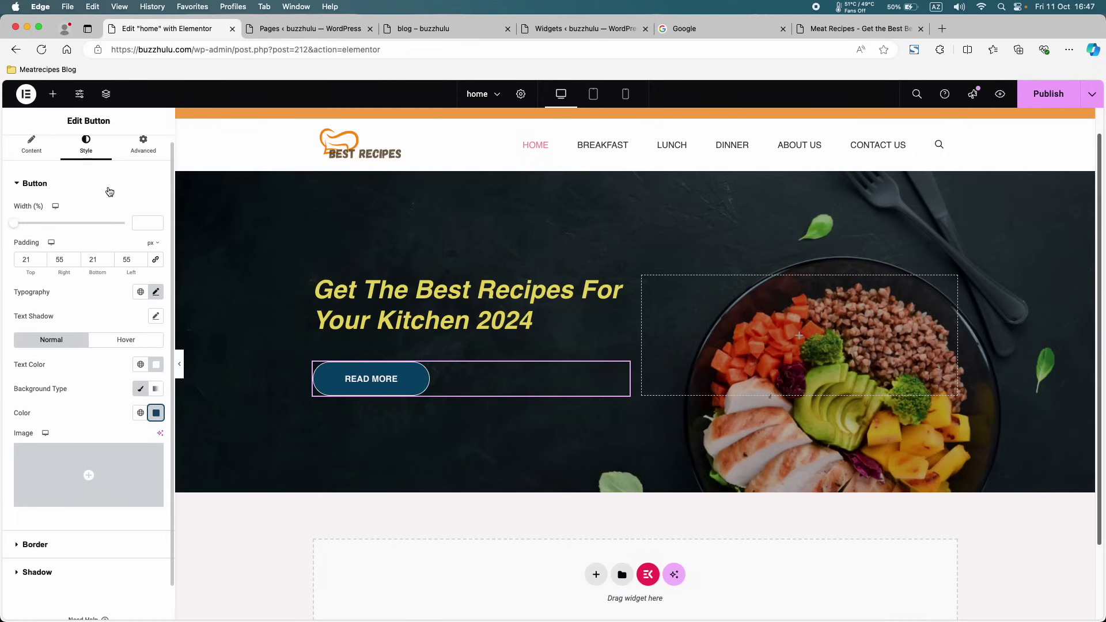
{"action": "left_click", "coordinate": [109, 190]}
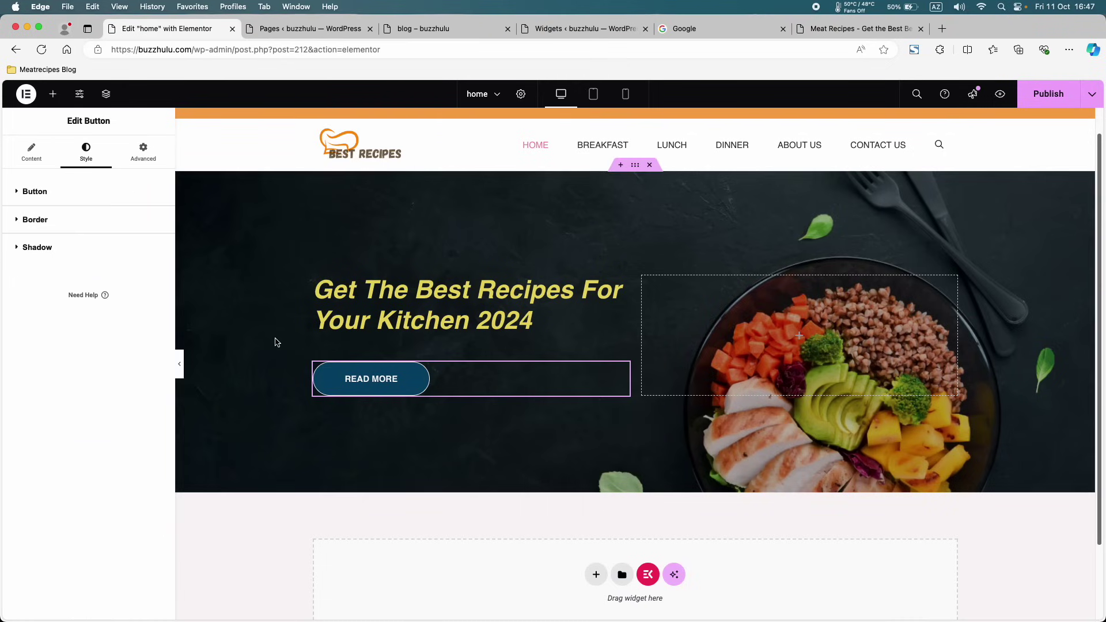
{"action": "left_click", "coordinate": [57, 222]}
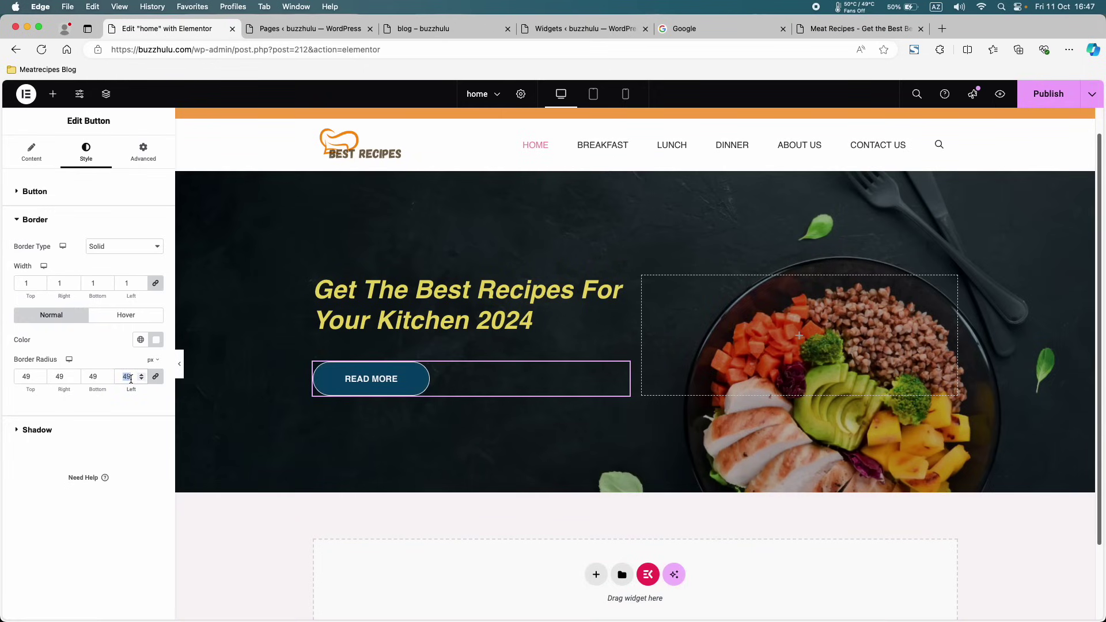
{"action": "key", "text": "BackSpace"}
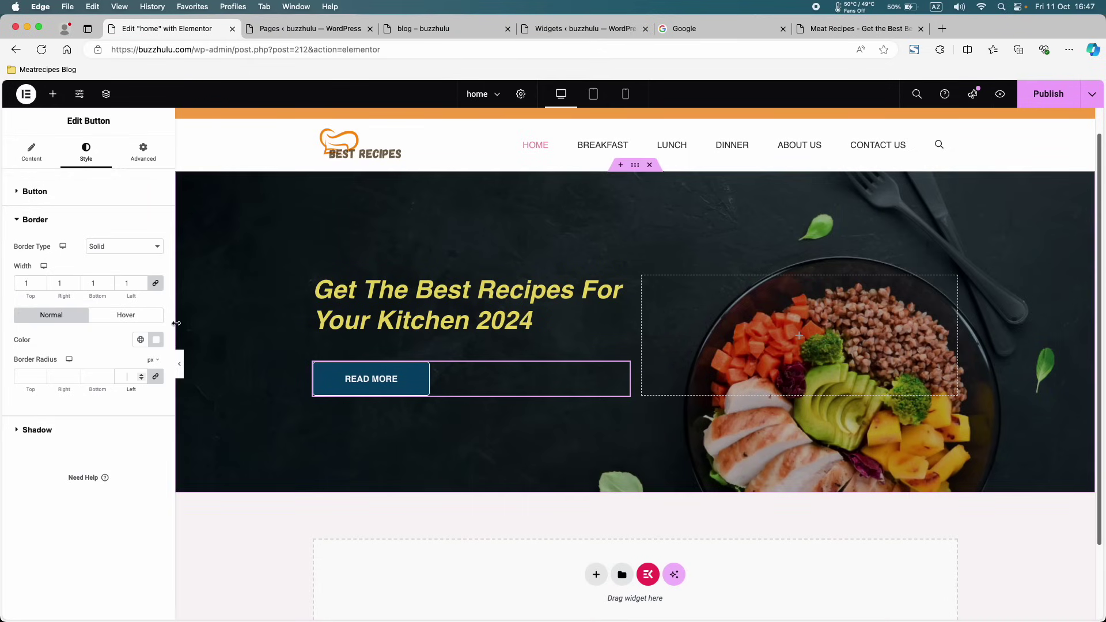
{"action": "left_click", "coordinate": [141, 286]}
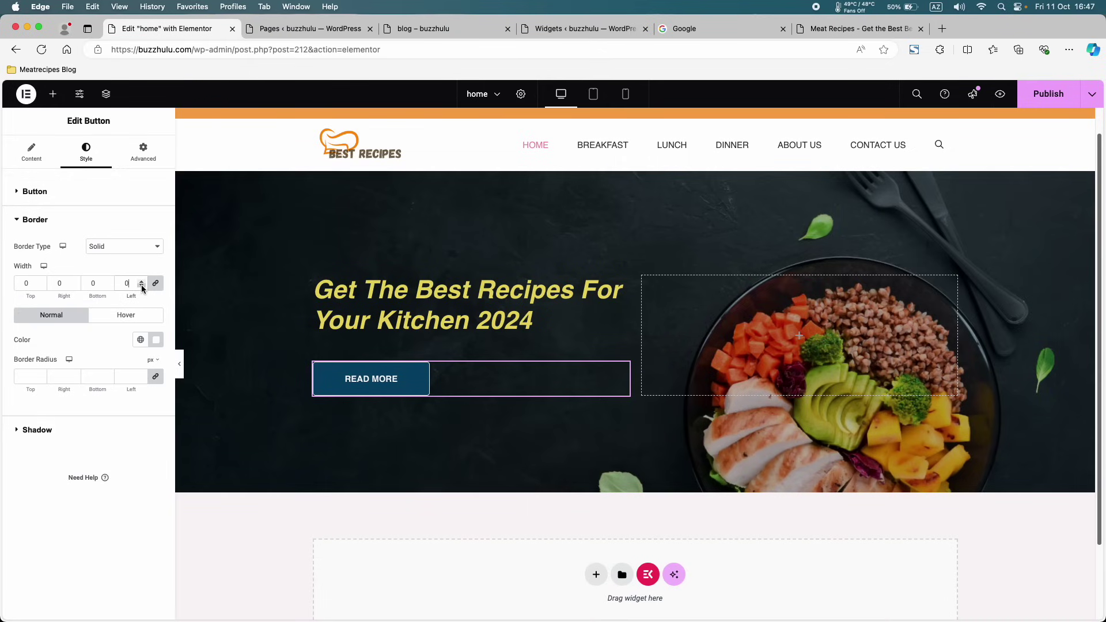
{"action": "left_click", "coordinate": [142, 281]}
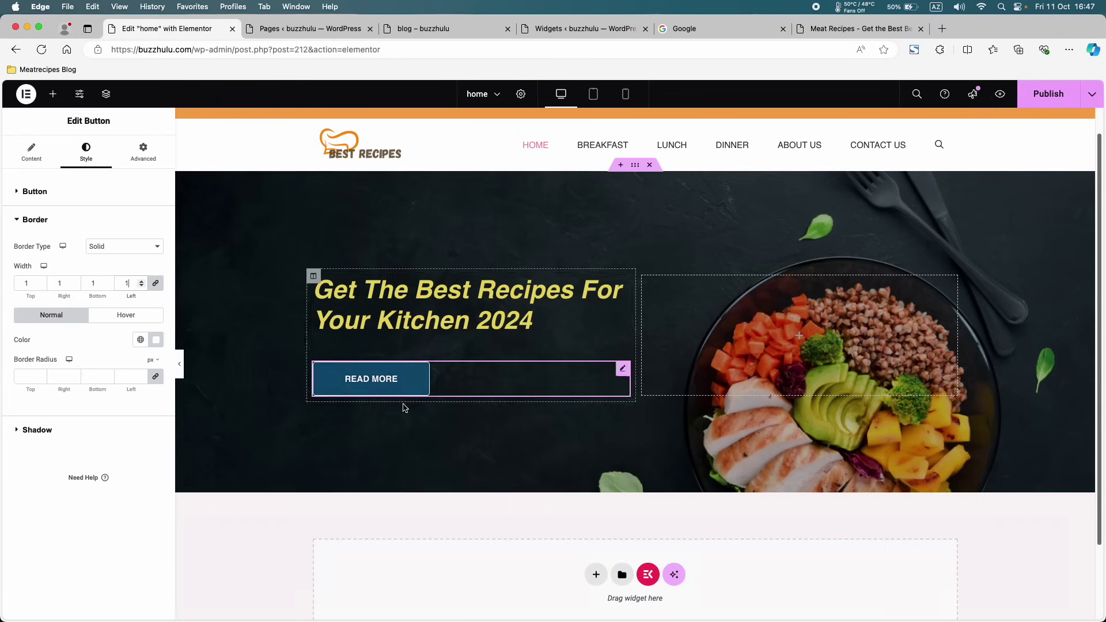
- Try a custom percentage width on the Read More button and clear the value again
{"action": "left_click", "coordinate": [95, 201]}
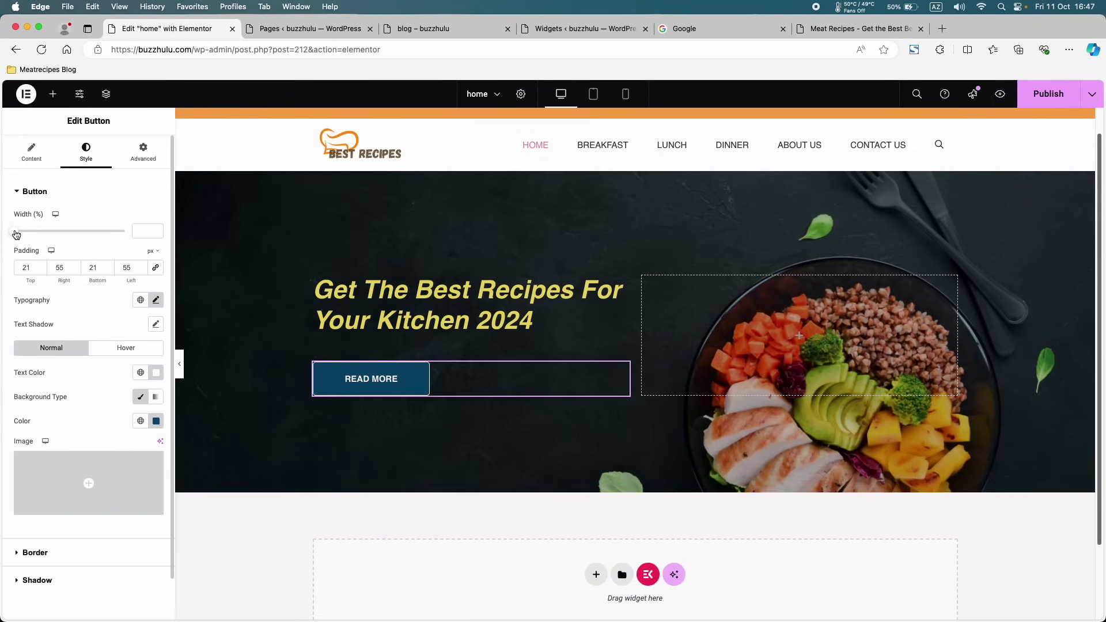
{"action": "left_click_drag", "start_coordinate": [16, 234], "coordinate": [69, 235]}
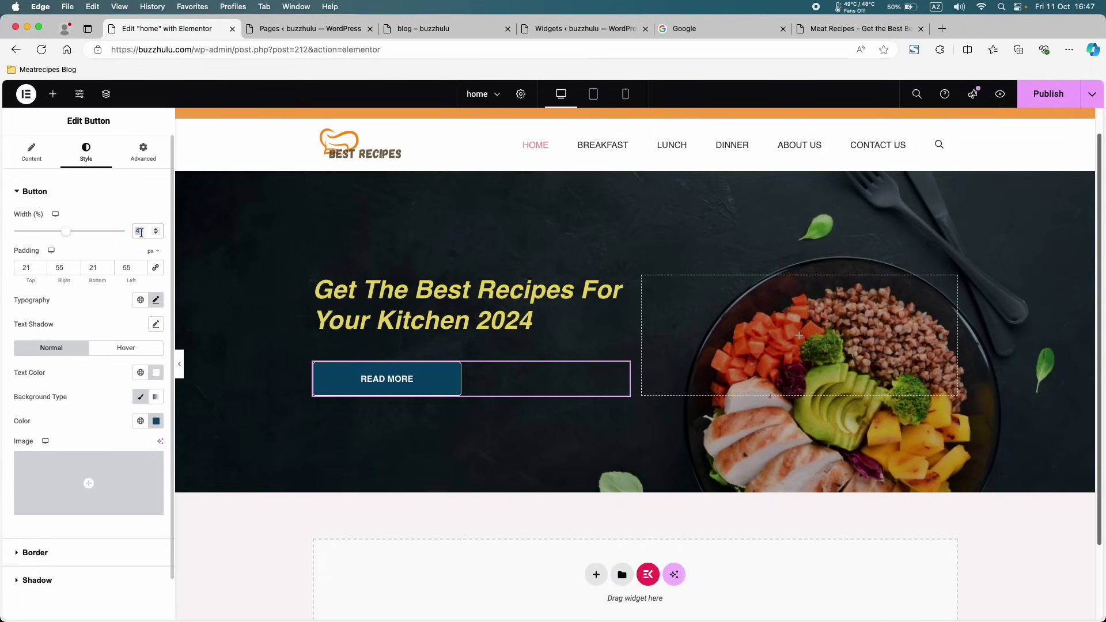
{"action": "key", "text": "BackSpace"}
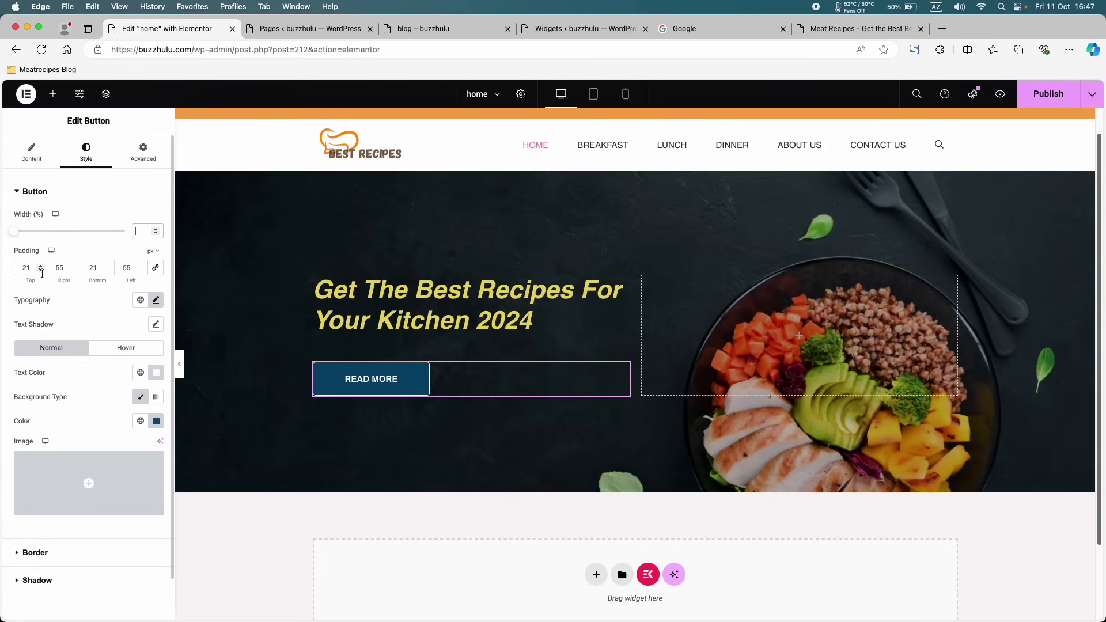
- Reduce the Read More button's top and bottom padding to 12 px each
{"action": "left_click", "coordinate": [41, 270]}
{"action": "left_click", "coordinate": [41, 270]}
{"action": "left_click", "coordinate": [40, 270]}
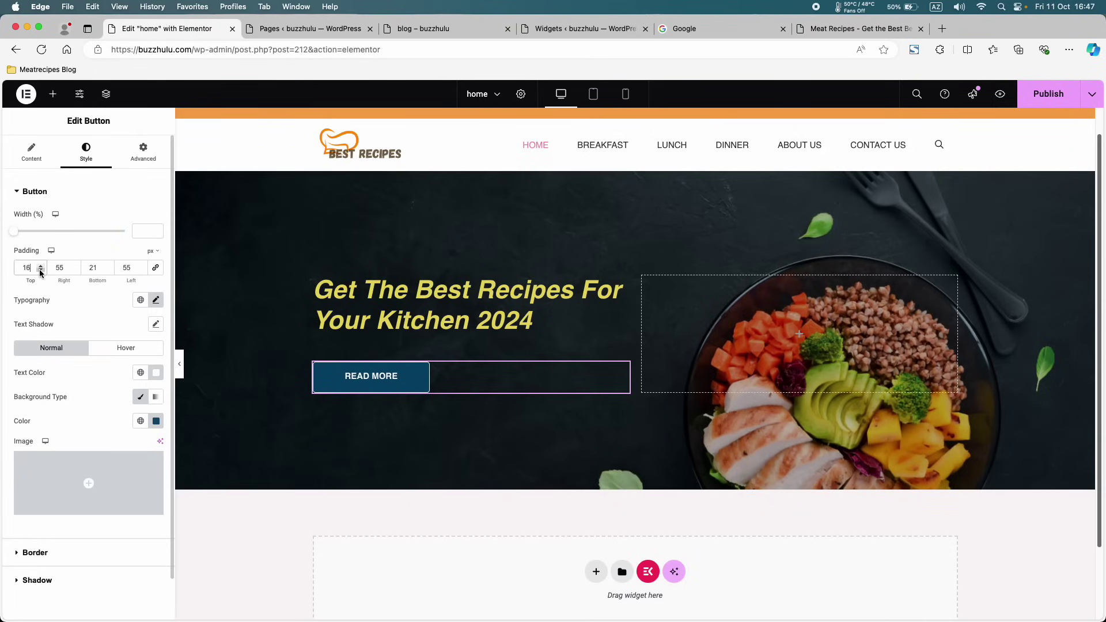
{"action": "left_click", "coordinate": [40, 270]}
{"action": "left_click", "coordinate": [40, 273]}
{"action": "left_click", "coordinate": [40, 273]}
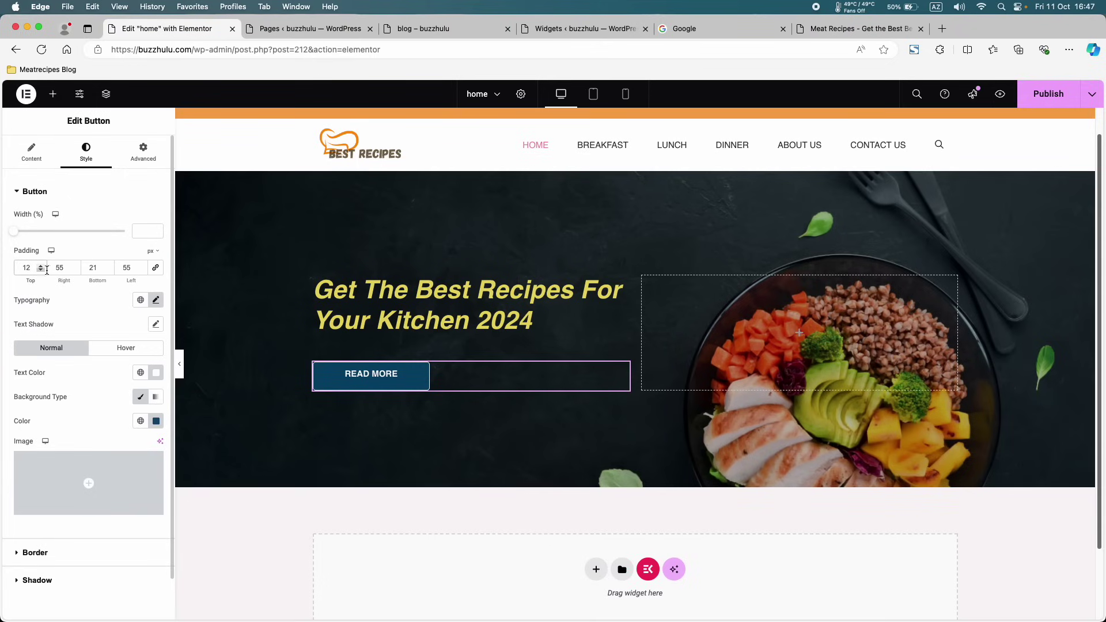
{"action": "left_click", "coordinate": [108, 270]}
{"action": "left_click", "coordinate": [108, 271]}
{"action": "left_click", "coordinate": [108, 271]}
{"action": "left_click", "coordinate": [108, 270]}
{"action": "left_click", "coordinate": [108, 271]}
{"action": "left_click", "coordinate": [108, 270]}
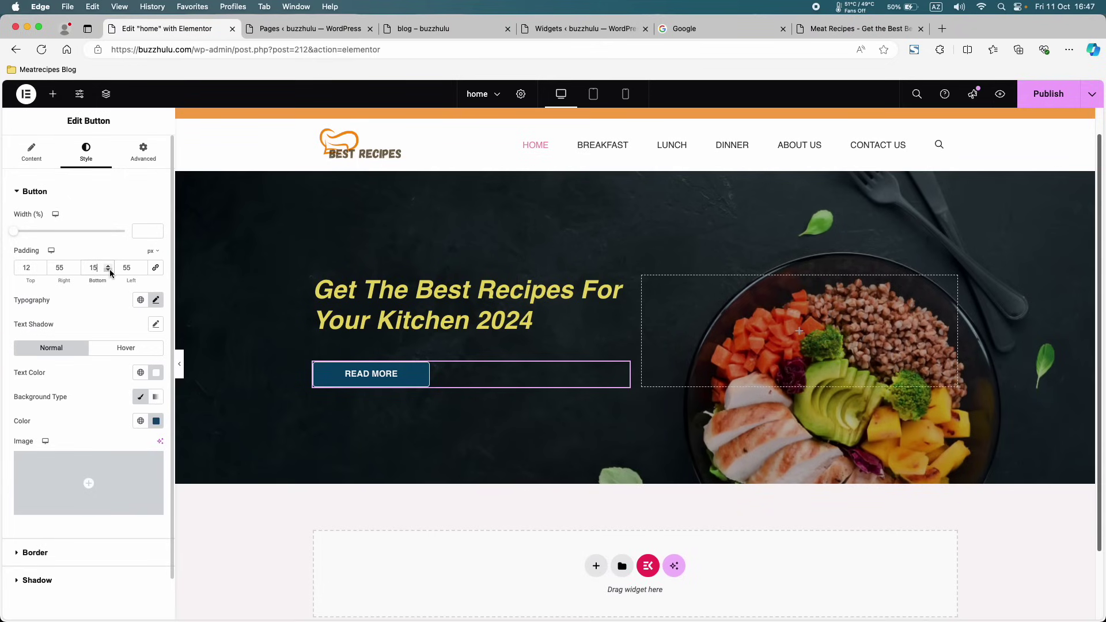
{"action": "left_click", "coordinate": [108, 271]}
{"action": "left_click", "coordinate": [110, 269]}
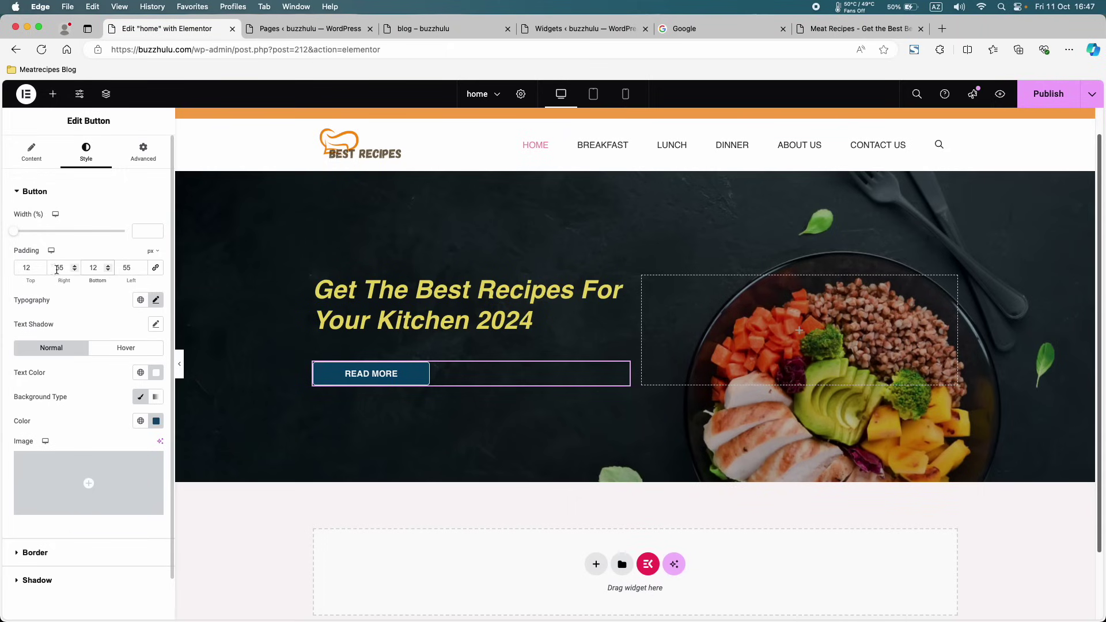
- Set the Read More button's right and left padding to 27 px each
{"action": "left_click_drag", "start_coordinate": [73, 270], "coordinate": [73, 270]}
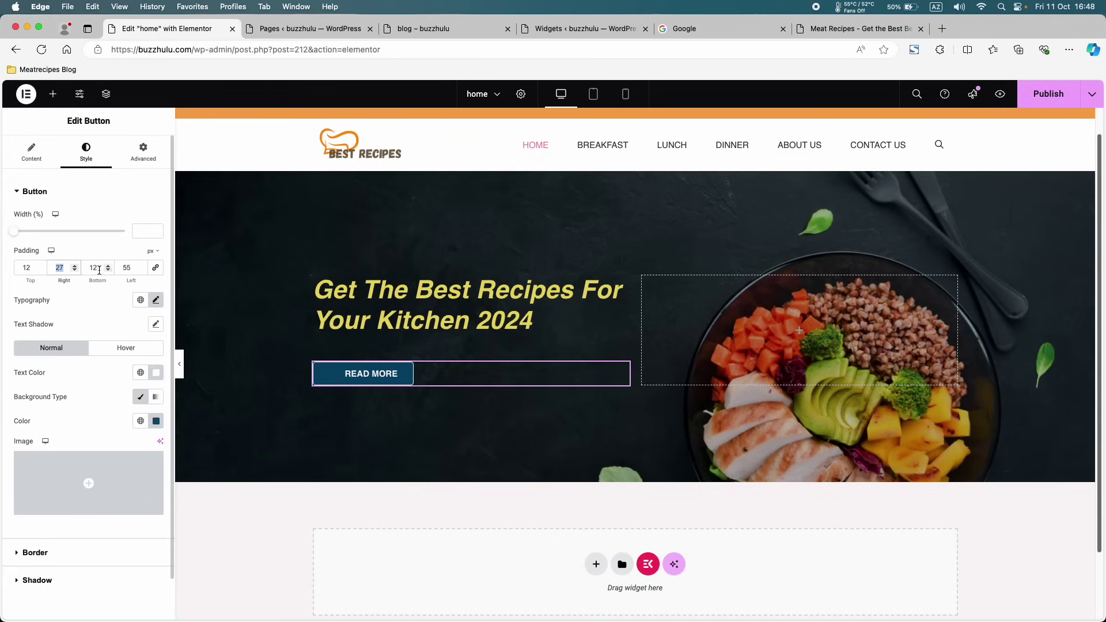
{"action": "double_click", "coordinate": [123, 267]}
{"action": "type", "text": "27"}
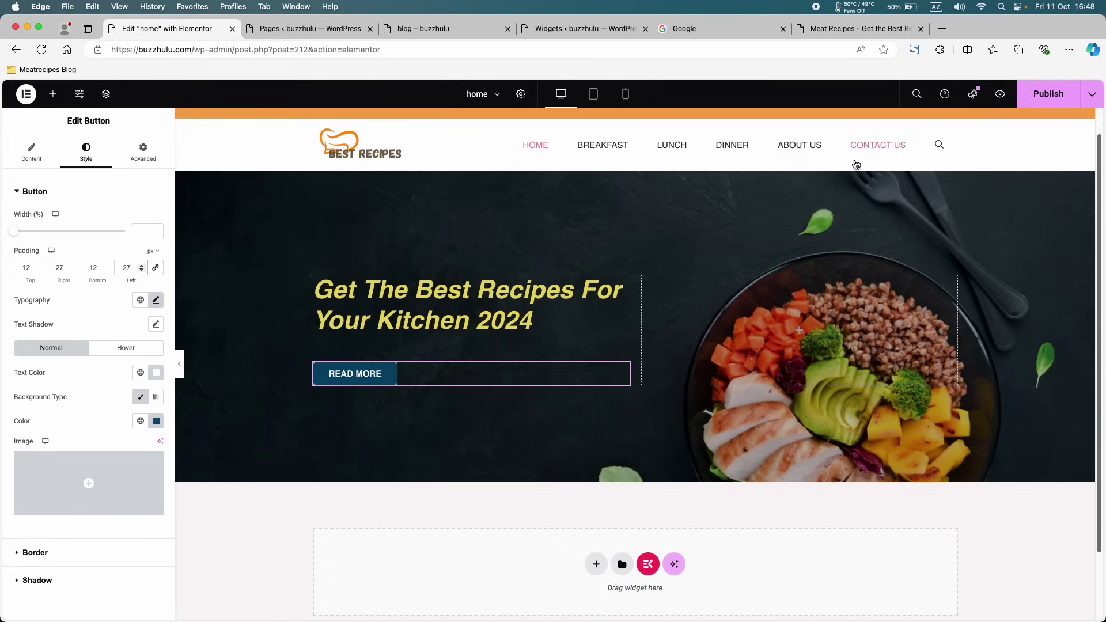
- Publish the page, then close the WordPress Pages list and view the live home page
{"action": "left_click", "coordinate": [1046, 94]}
{"action": "left_click", "coordinate": [356, 28]}
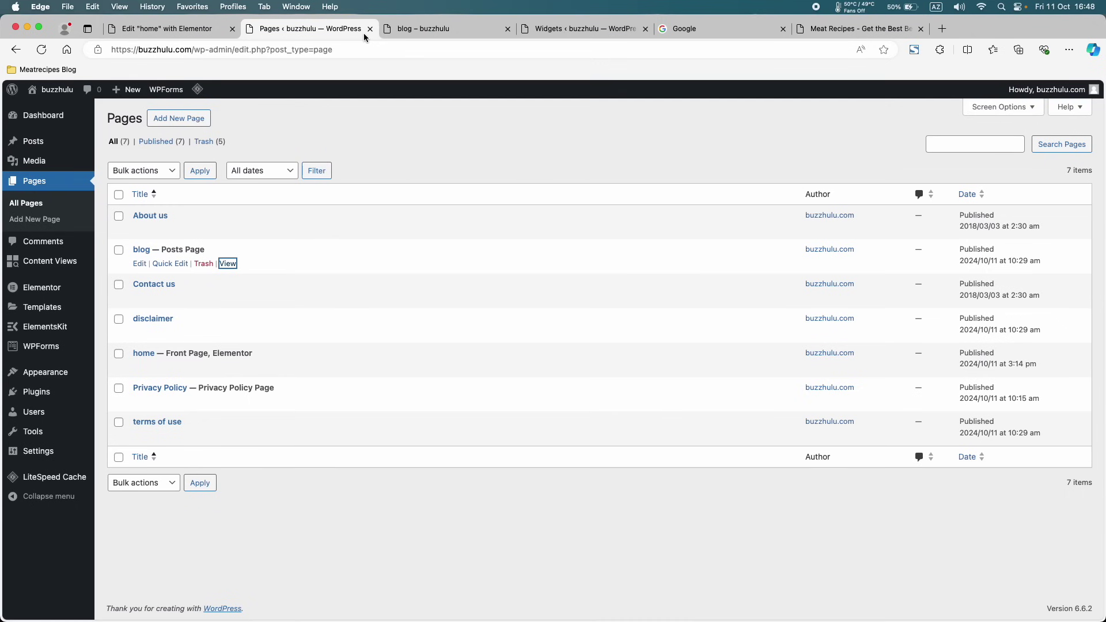
{"action": "left_click", "coordinate": [370, 28]}
{"action": "scroll", "coordinate": [258, 307], "scroll_direction": "up", "scroll_amount": 5}
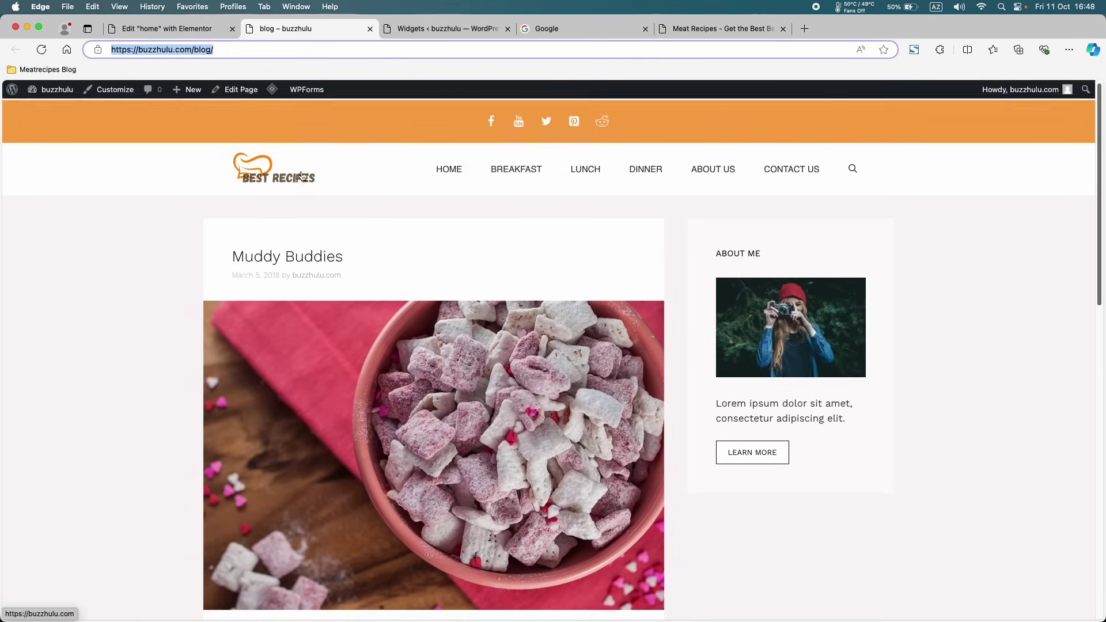
{"action": "left_click", "coordinate": [275, 178]}
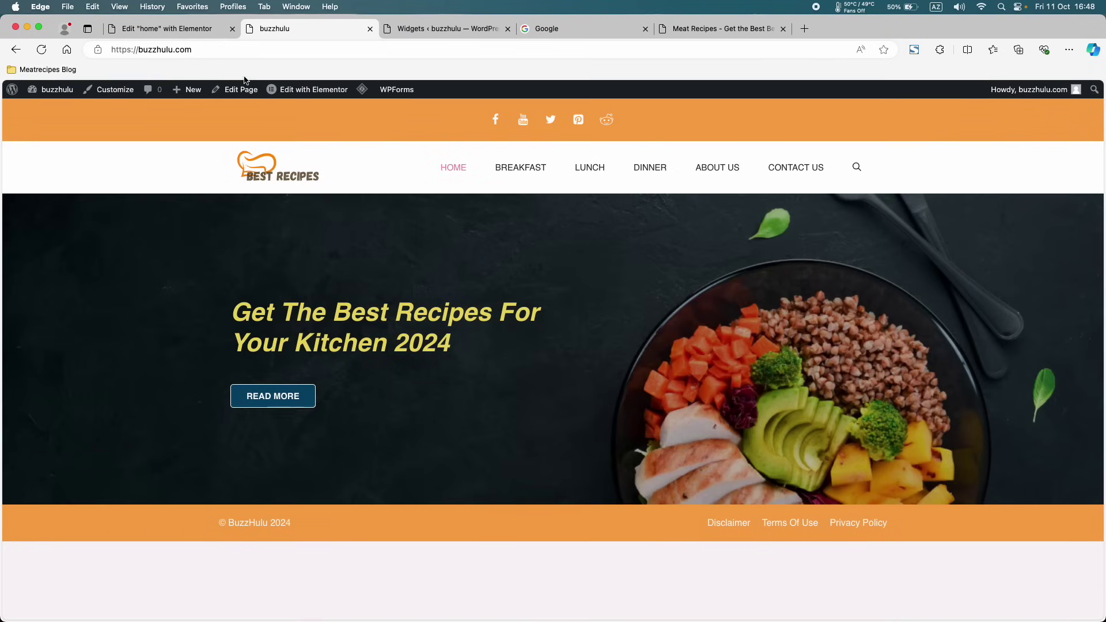
- Return to the Elementor editor, show the hero heading's title description and join its placeholder sentences by removing the line break
{"action": "left_click", "coordinate": [206, 30]}
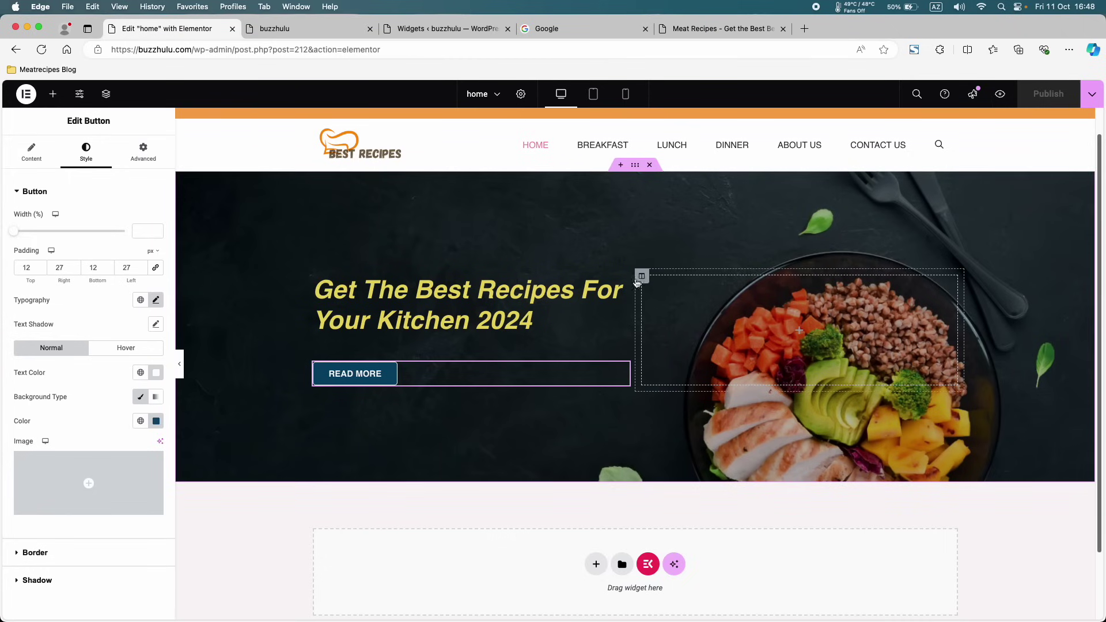
{"action": "left_click", "coordinate": [624, 285]}
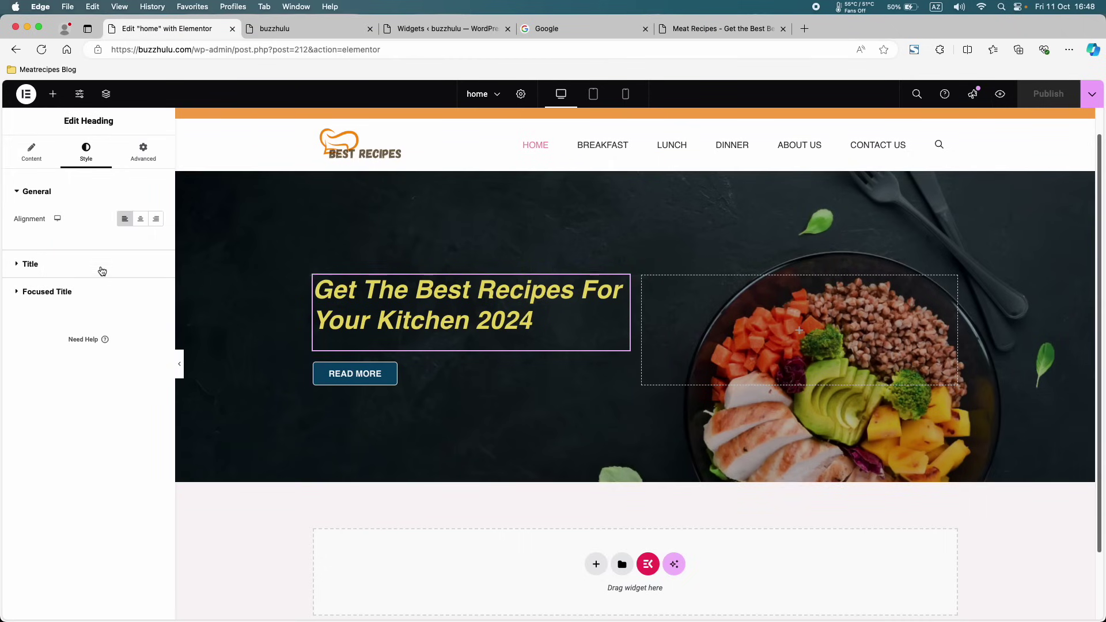
{"action": "left_click", "coordinate": [29, 156]}
{"action": "left_click", "coordinate": [36, 192]}
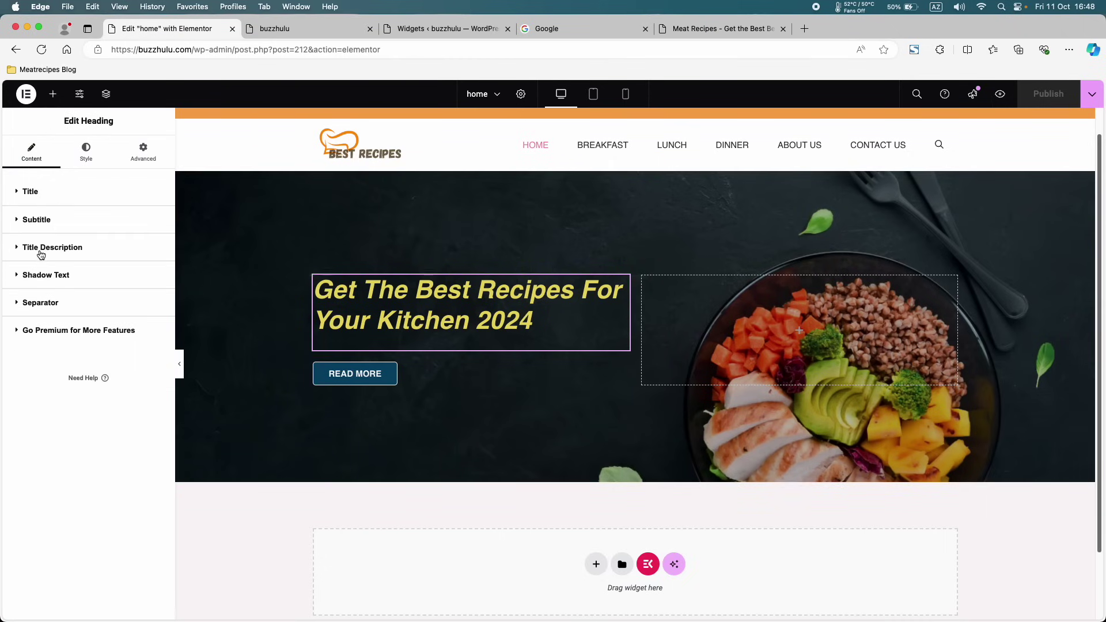
{"action": "left_click", "coordinate": [39, 251]}
{"action": "left_click", "coordinate": [148, 273]}
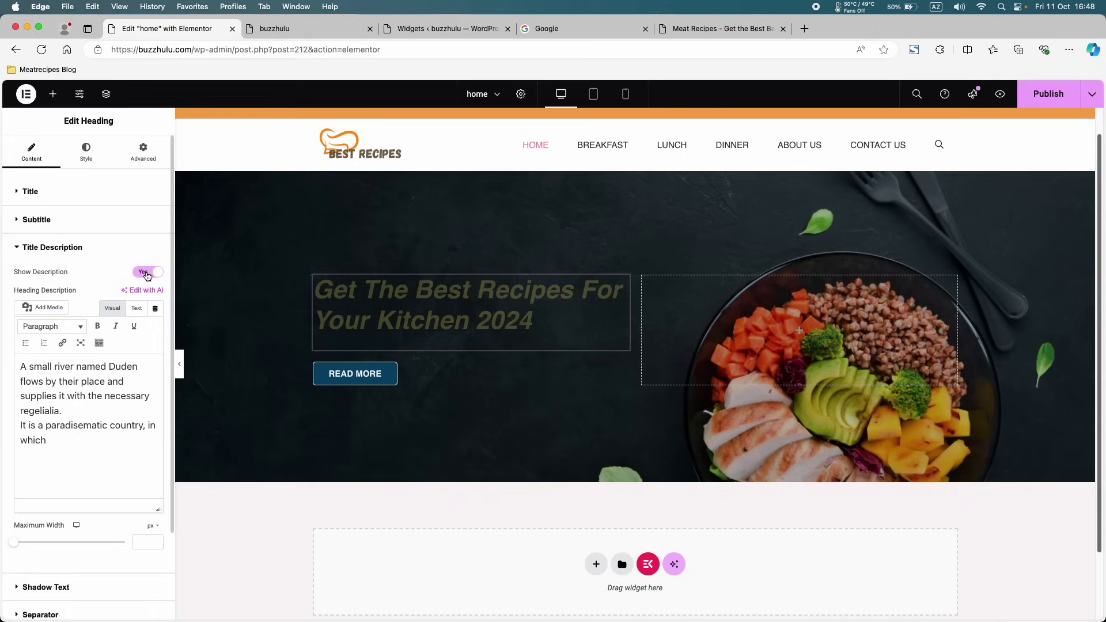
{"action": "left_click", "coordinate": [21, 426]}
{"action": "key", "text": "BackSpace"}
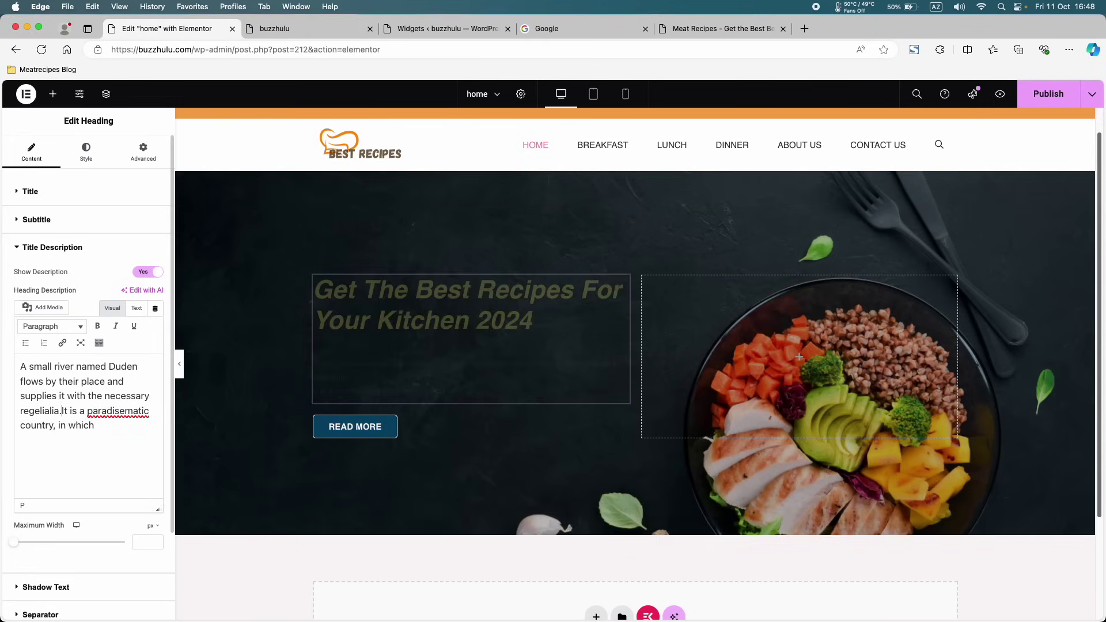
- Set the hero heading's title description color to near-white (#FDFDFD)
{"action": "left_click", "coordinate": [86, 153]}
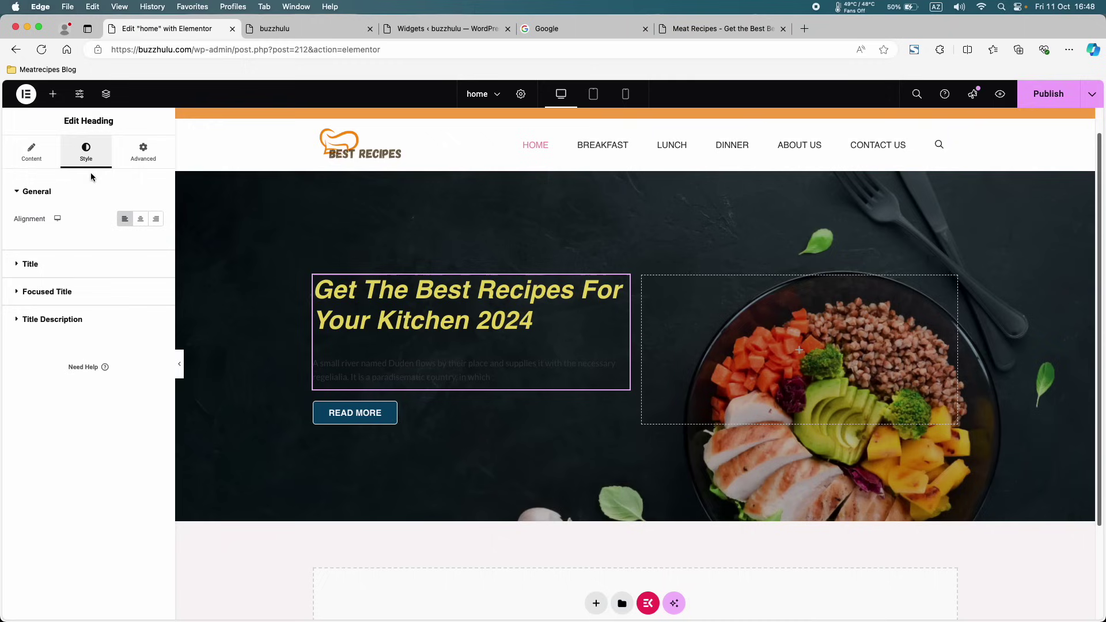
{"action": "left_click", "coordinate": [98, 313]}
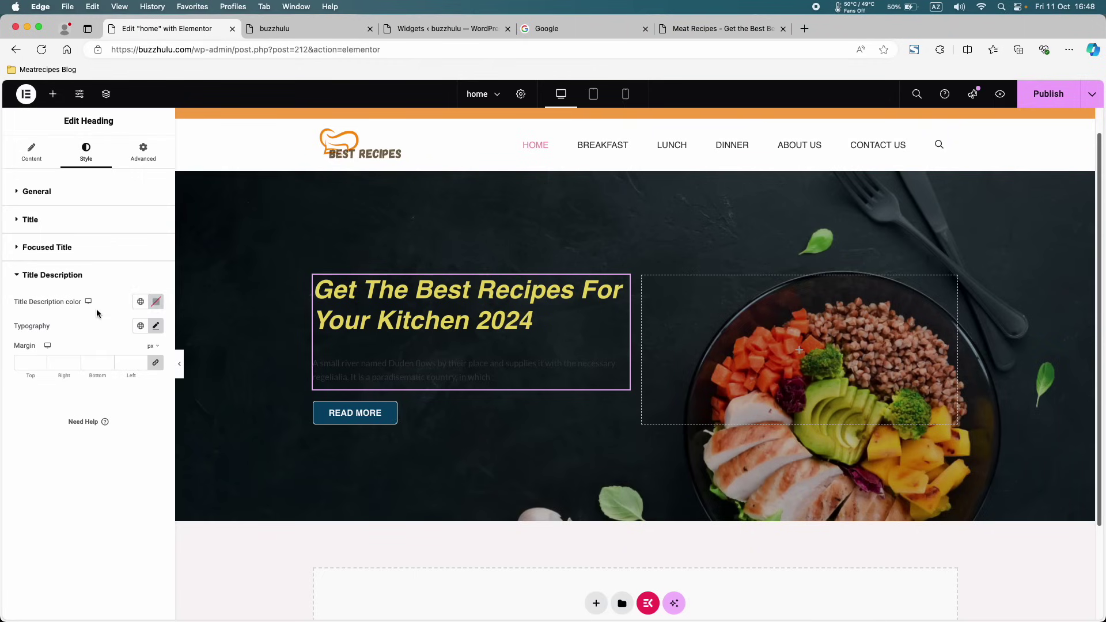
{"action": "left_click", "coordinate": [156, 301]}
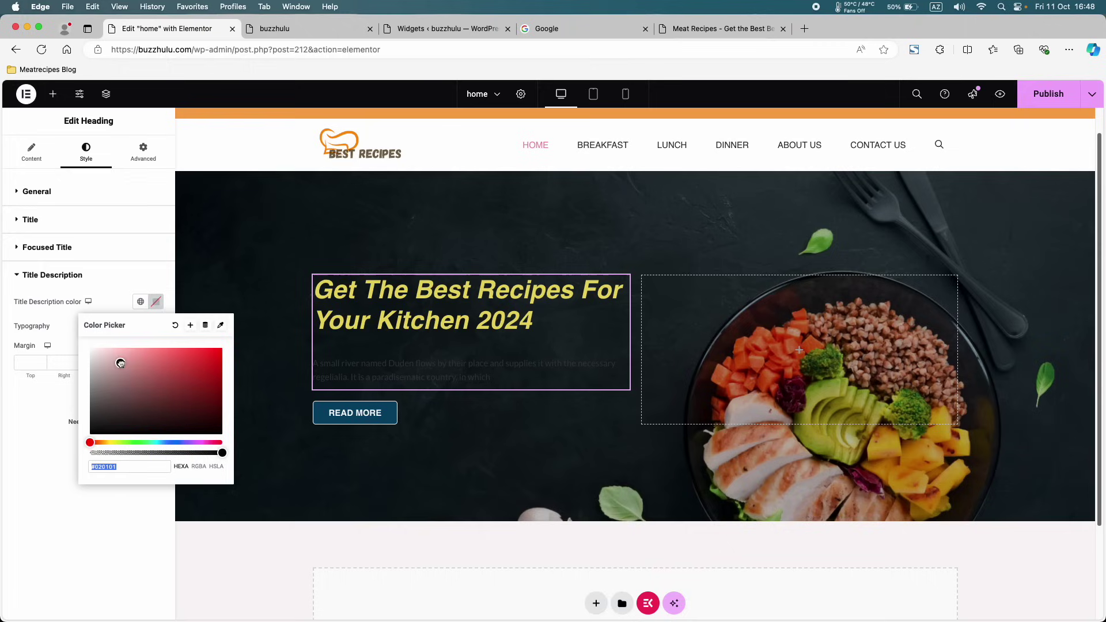
{"action": "left_click_drag", "start_coordinate": [120, 363], "coordinate": [82, 347]}
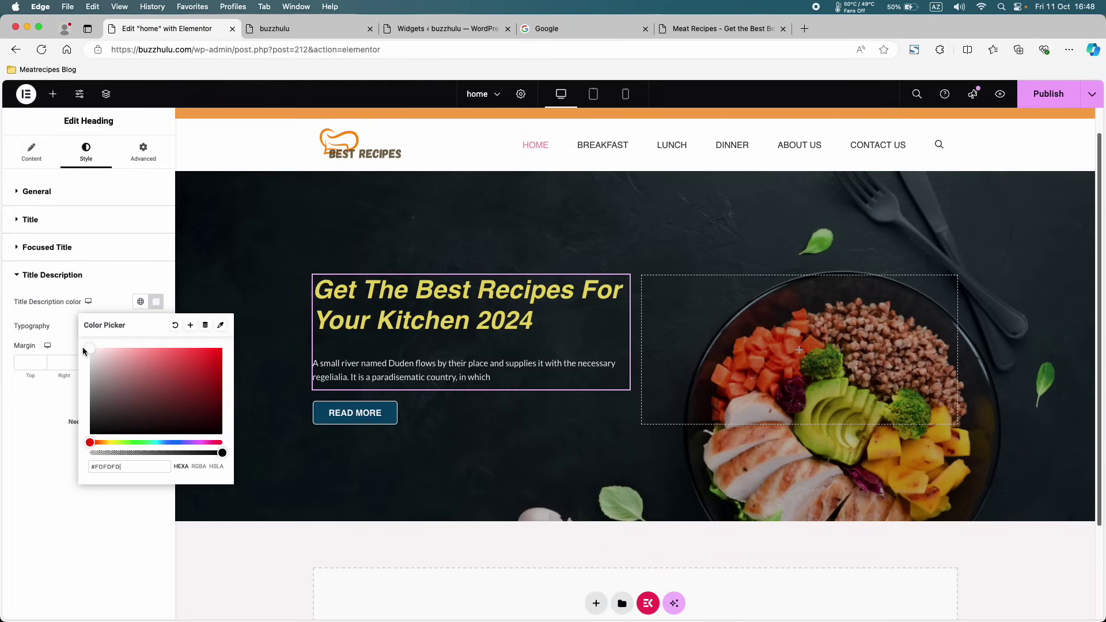
- Publish the page and purge all LiteSpeed caches from the live home page to check the description there
{"action": "left_click", "coordinate": [1050, 93]}
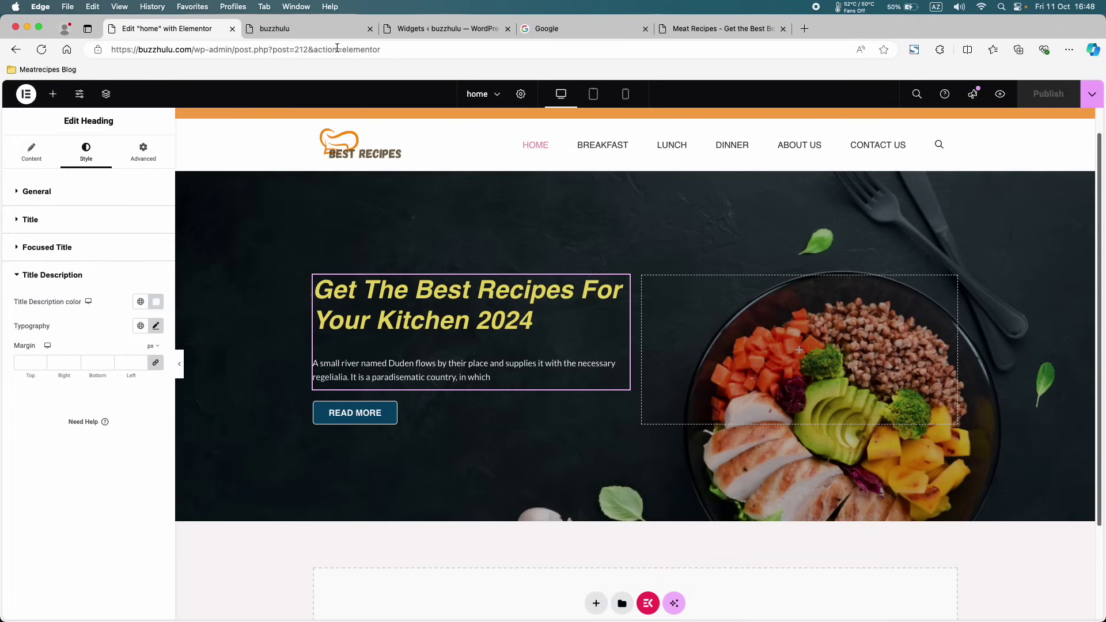
{"action": "left_click", "coordinate": [336, 35]}
{"action": "mouse_move", "coordinate": [362, 89]}
{"action": "left_click", "coordinate": [368, 143]}
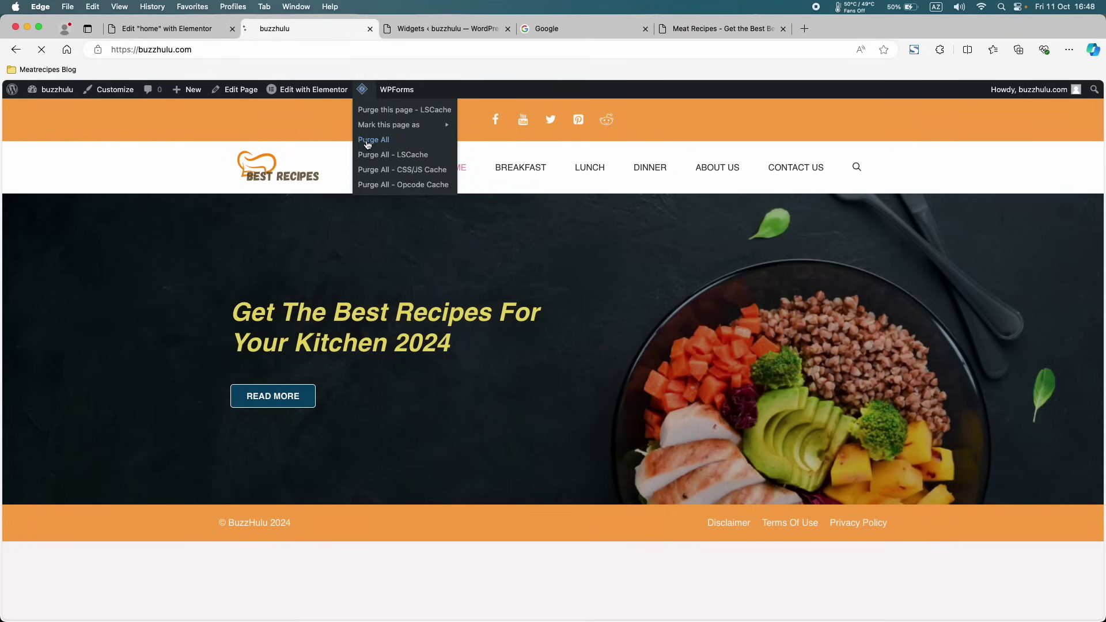
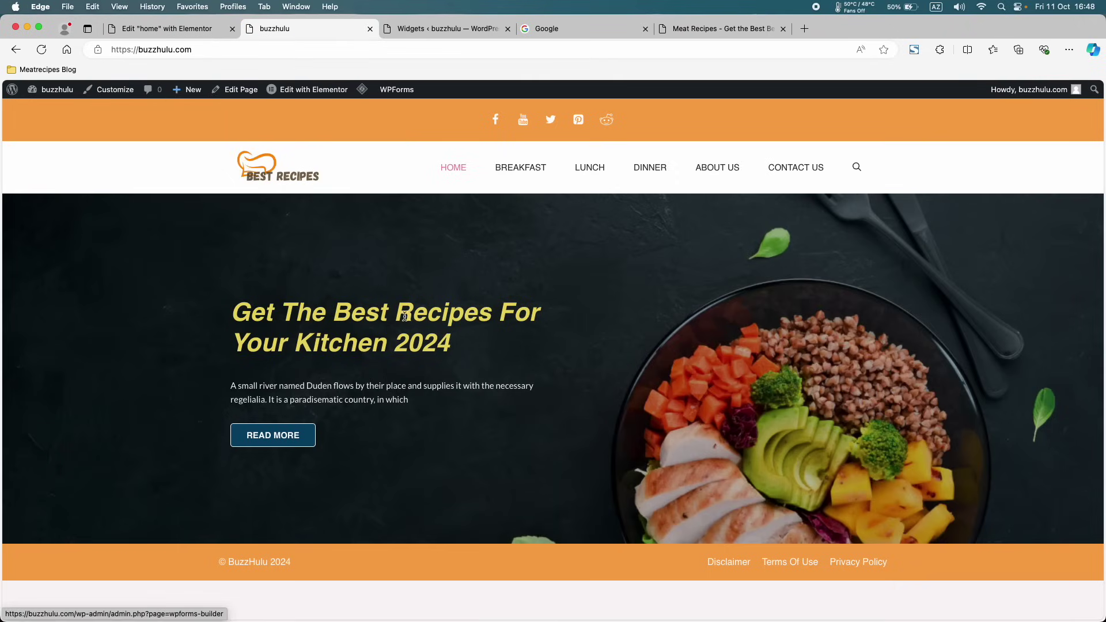
- Switch the Elementor editor to the tablet view and set the hero title's text size to 33 px
{"action": "left_click", "coordinate": [167, 28]}
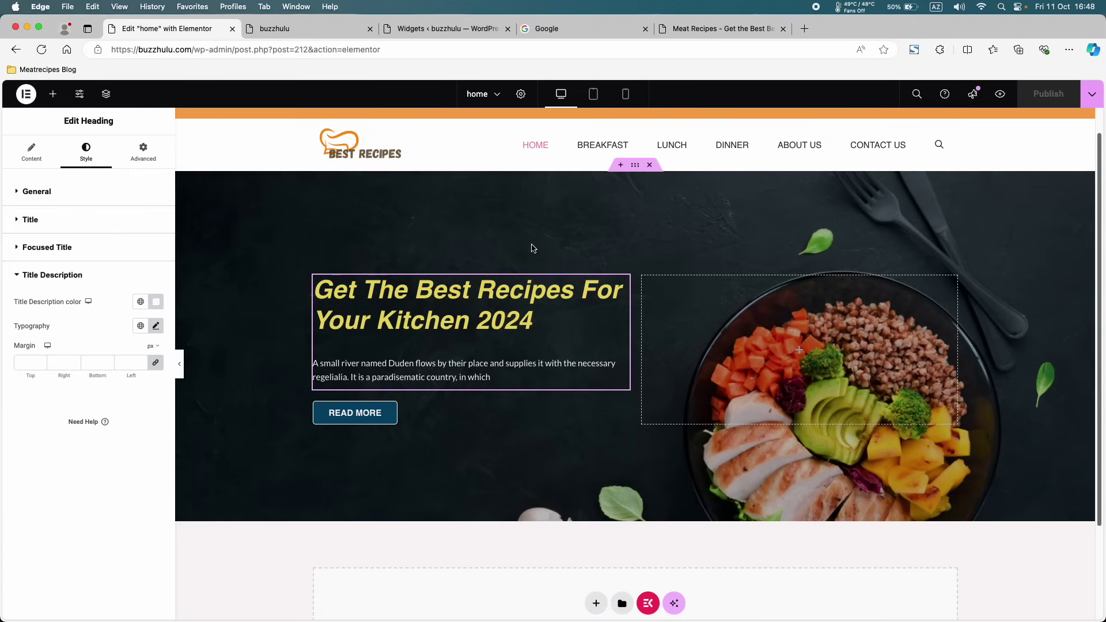
{"action": "left_click", "coordinate": [598, 101]}
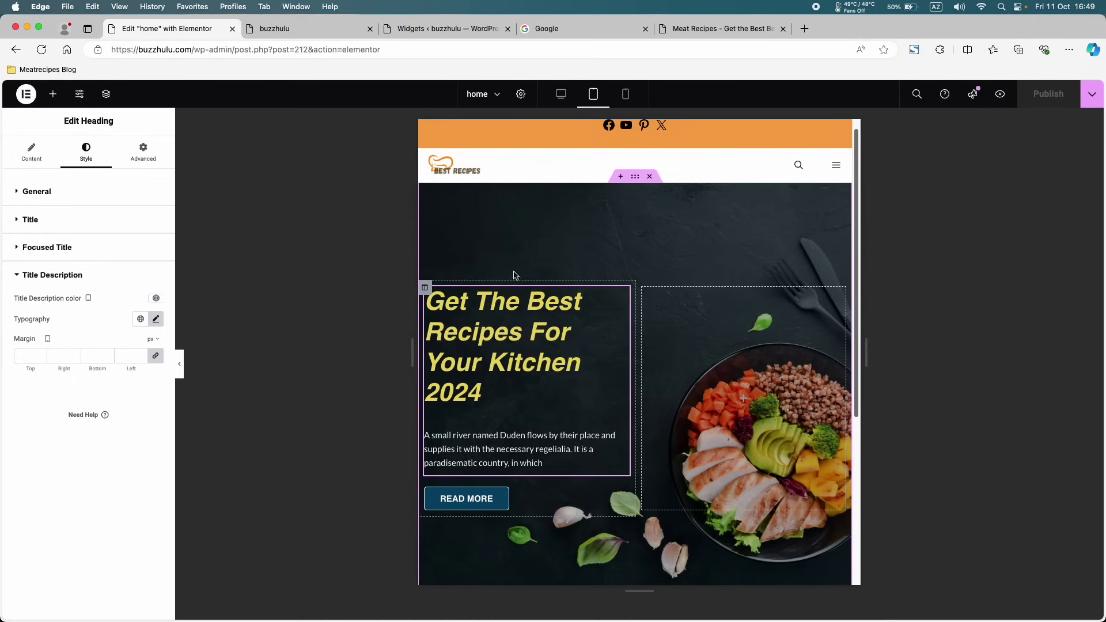
{"action": "left_click", "coordinate": [26, 226]}
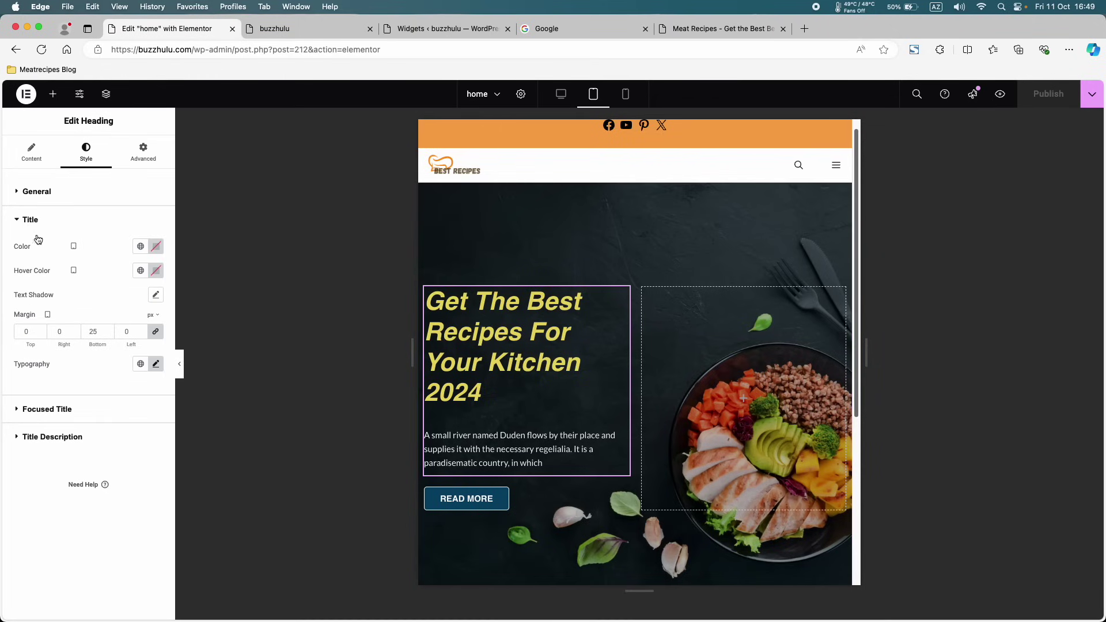
{"action": "left_click", "coordinate": [155, 364]}
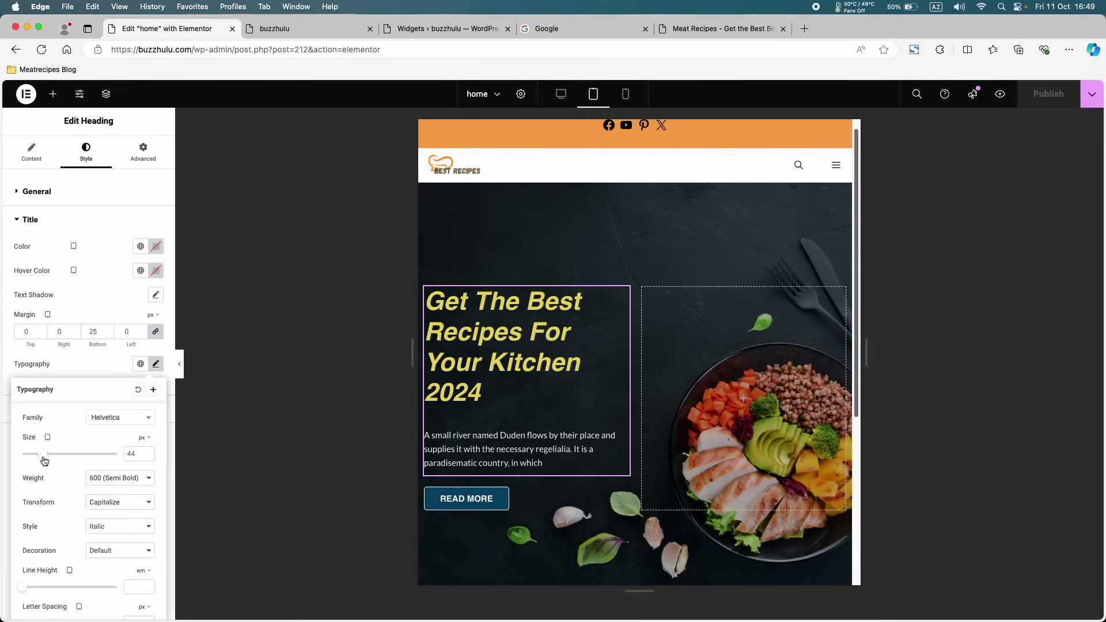
{"action": "left_click_drag", "start_coordinate": [44, 460], "coordinate": [41, 459]}
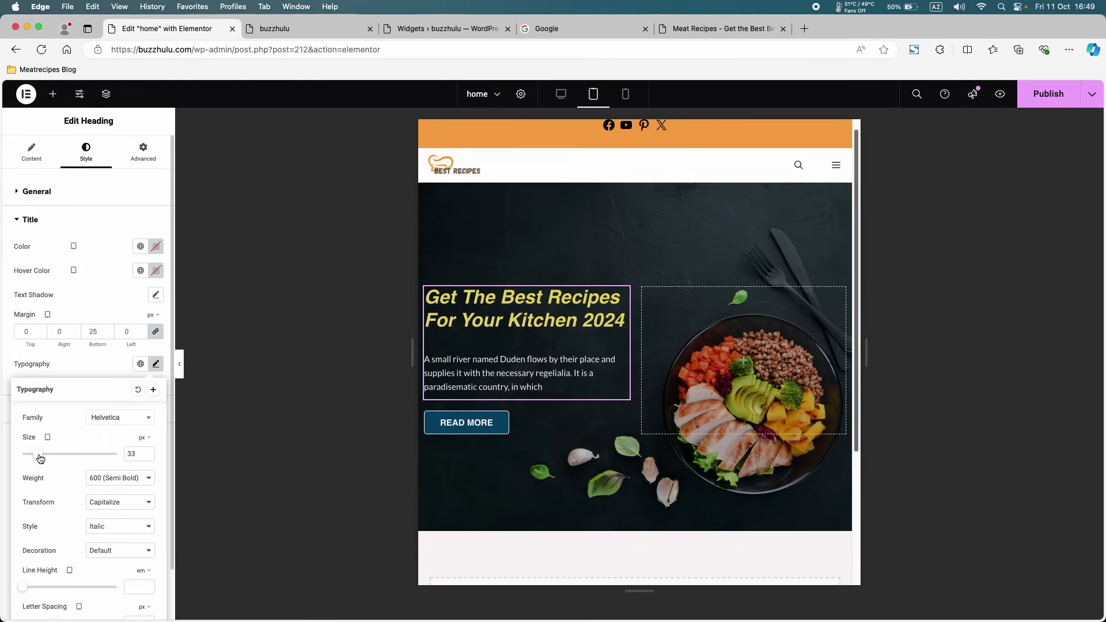
- Reduce the hero title's tablet text size to 30 px and close its typography settings
{"action": "left_click", "coordinate": [147, 458]}
{"action": "left_click", "coordinate": [147, 459]}
{"action": "left_click", "coordinate": [148, 459]}
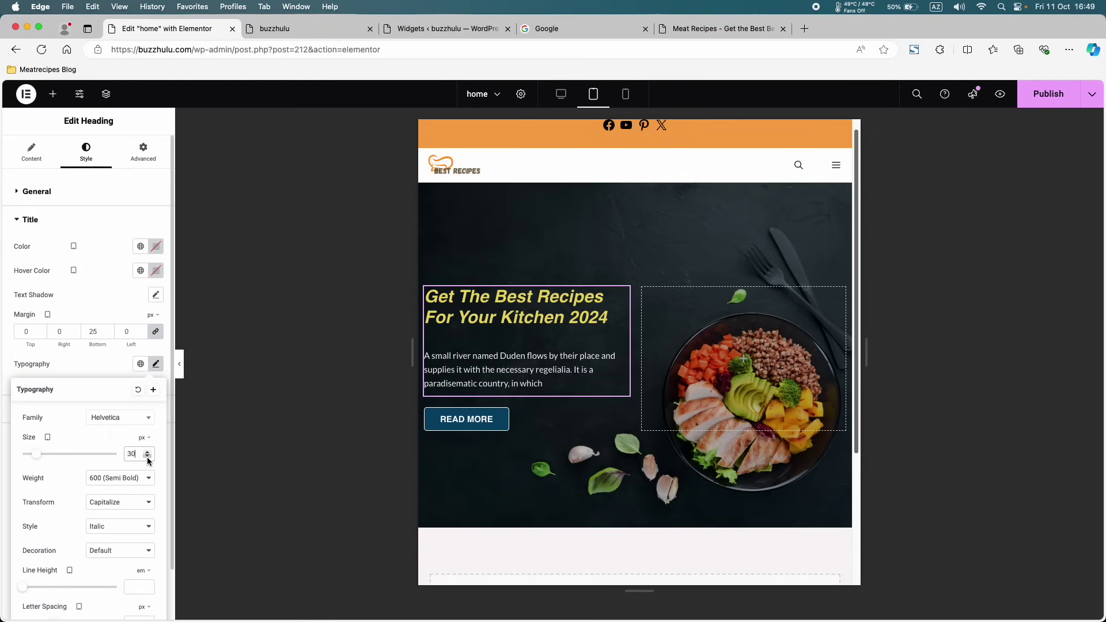
{"action": "left_click", "coordinate": [108, 363]}
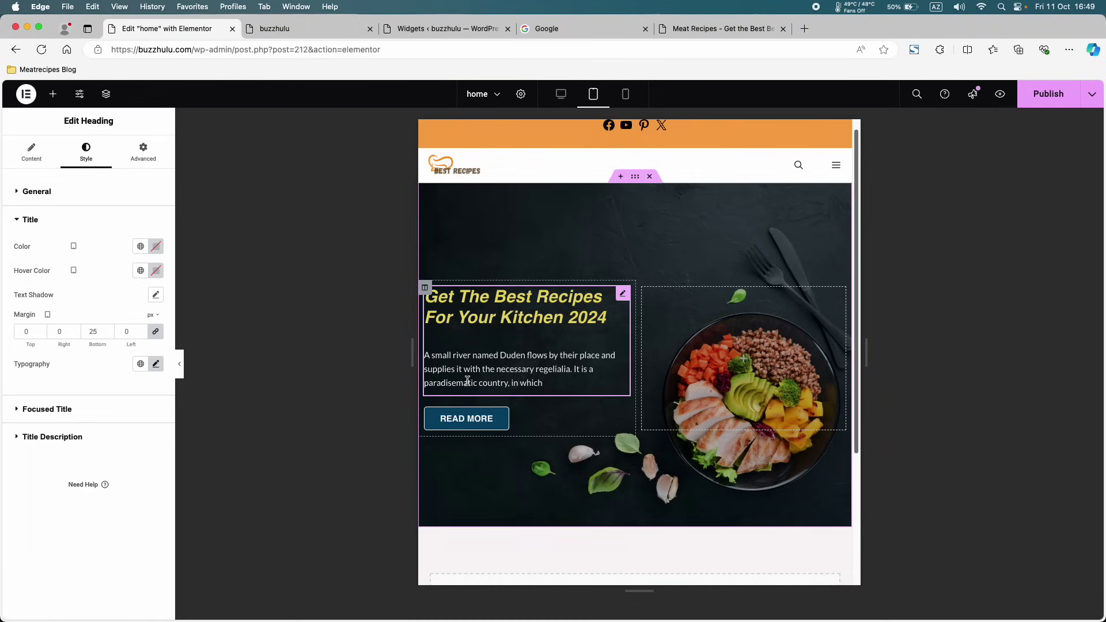
- Set the hero title's bottom margin to 11 px for tablet and preview the section without the editing panel
{"action": "left_click", "coordinate": [107, 334]}
{"action": "key", "text": "super+a"}
{"action": "type", "text": "0"}
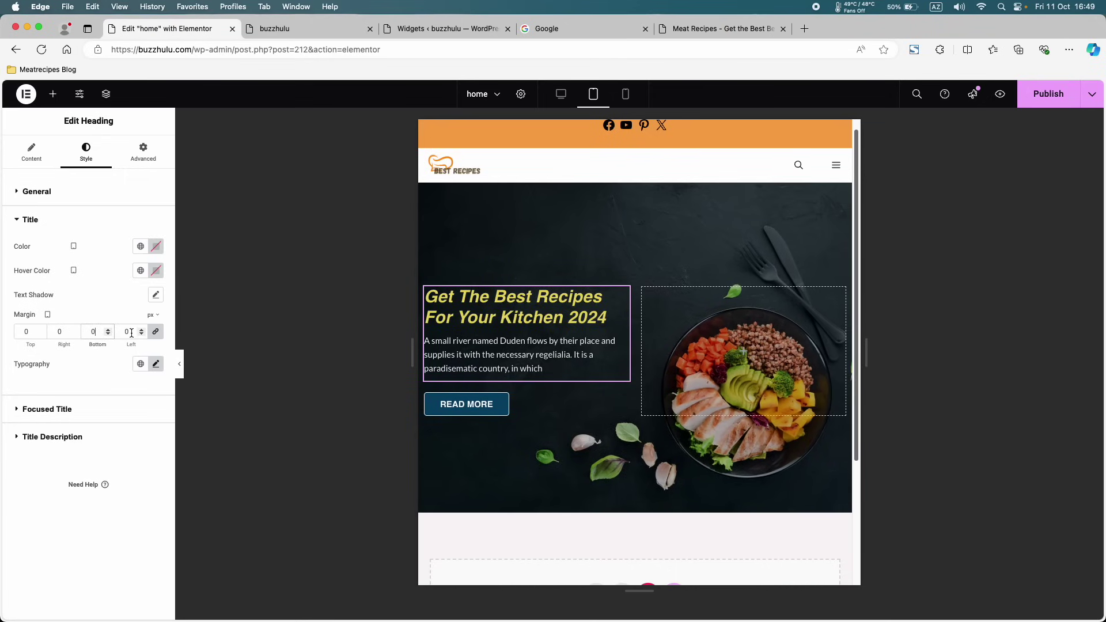
{"action": "left_click", "coordinate": [108, 330]}
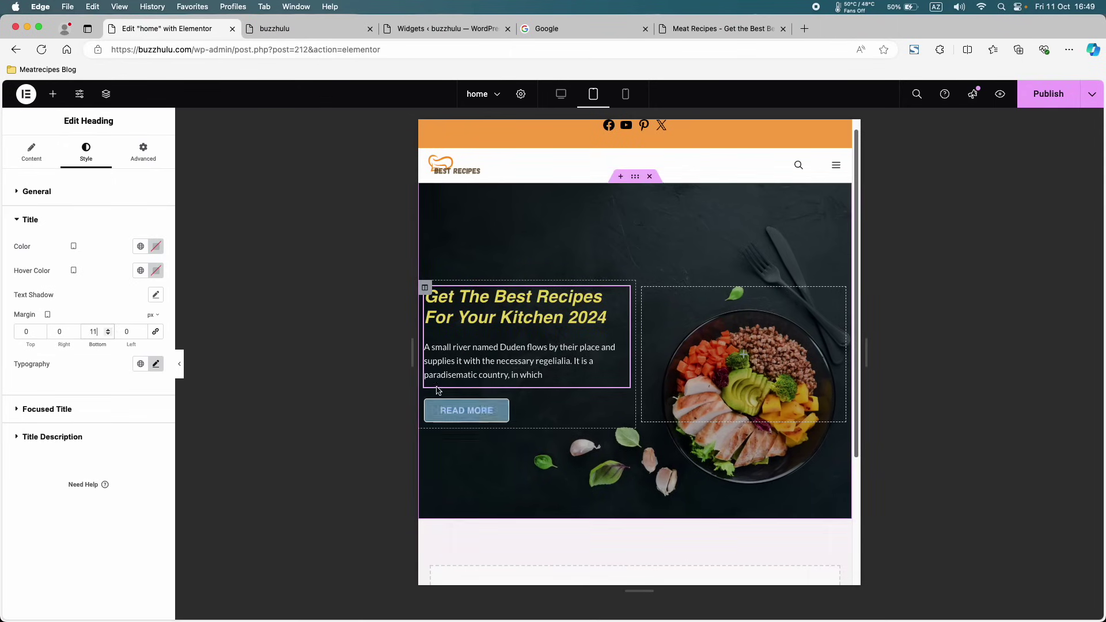
{"action": "left_click", "coordinate": [179, 365]}
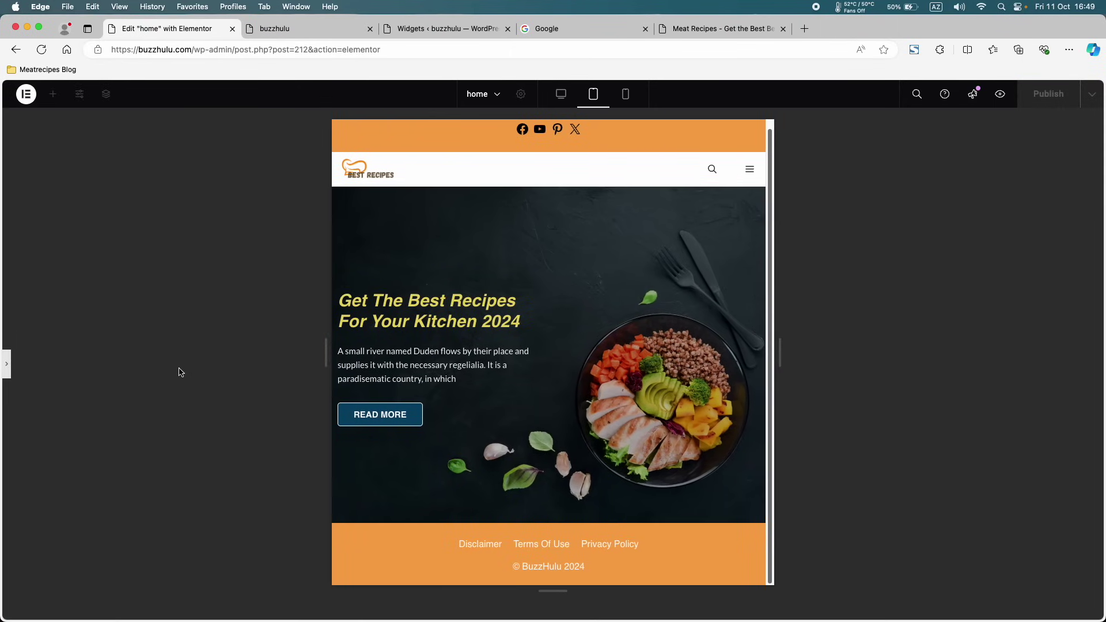
{"action": "left_click", "coordinate": [7, 369]}
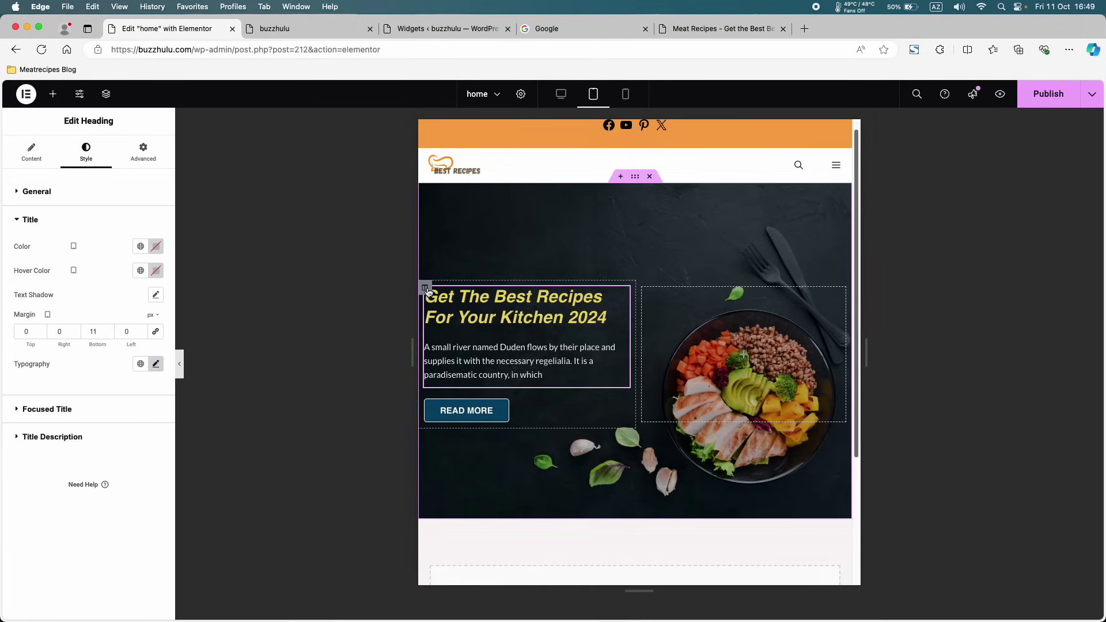
- Set the hero text column's tablet padding to 8 px left and 0 on the other sides, and preview the section
{"action": "left_click", "coordinate": [426, 288]}
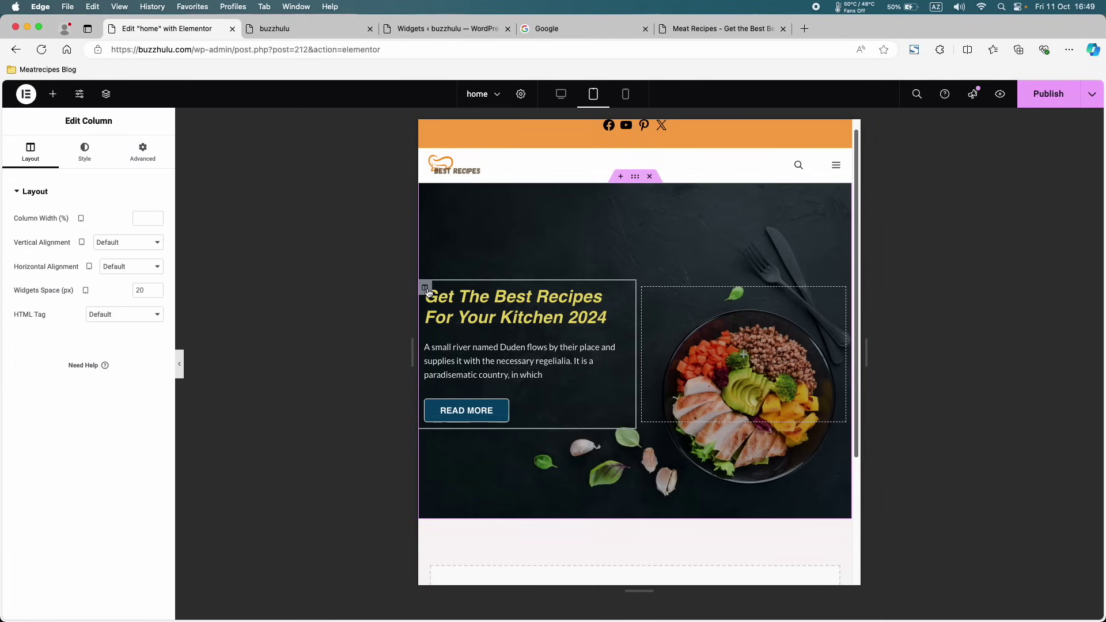
{"action": "left_click", "coordinate": [142, 153]}
{"action": "left_click", "coordinate": [156, 276]}
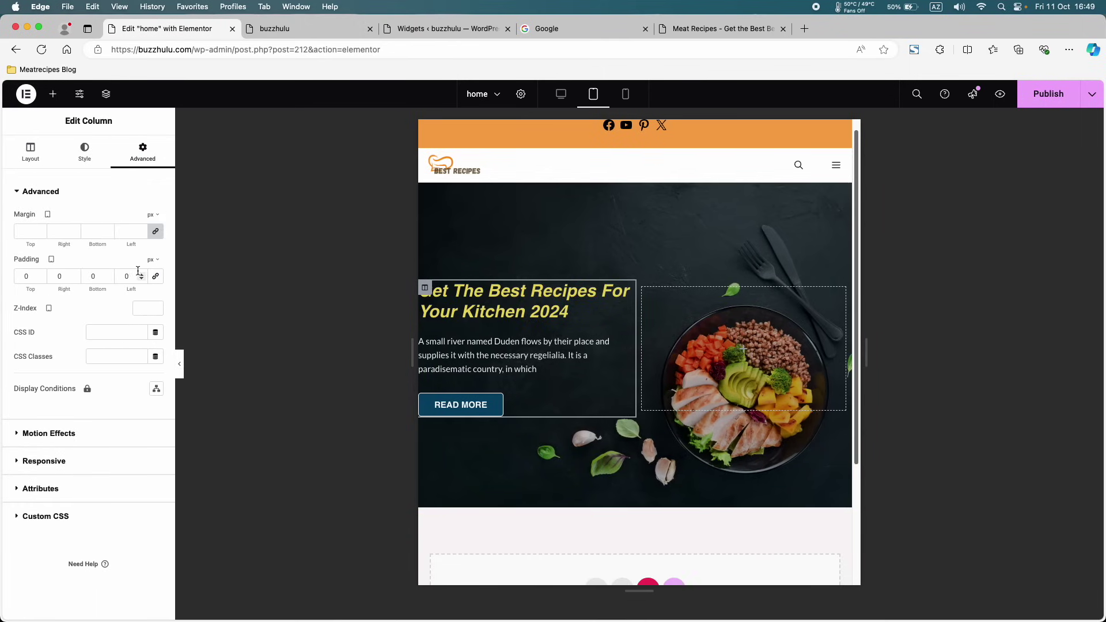
{"action": "left_click", "coordinate": [141, 275]}
{"action": "left_click", "coordinate": [141, 275]}
{"action": "left_click", "coordinate": [141, 275]}
{"action": "left_click", "coordinate": [141, 275]}
{"action": "left_click", "coordinate": [141, 276]}
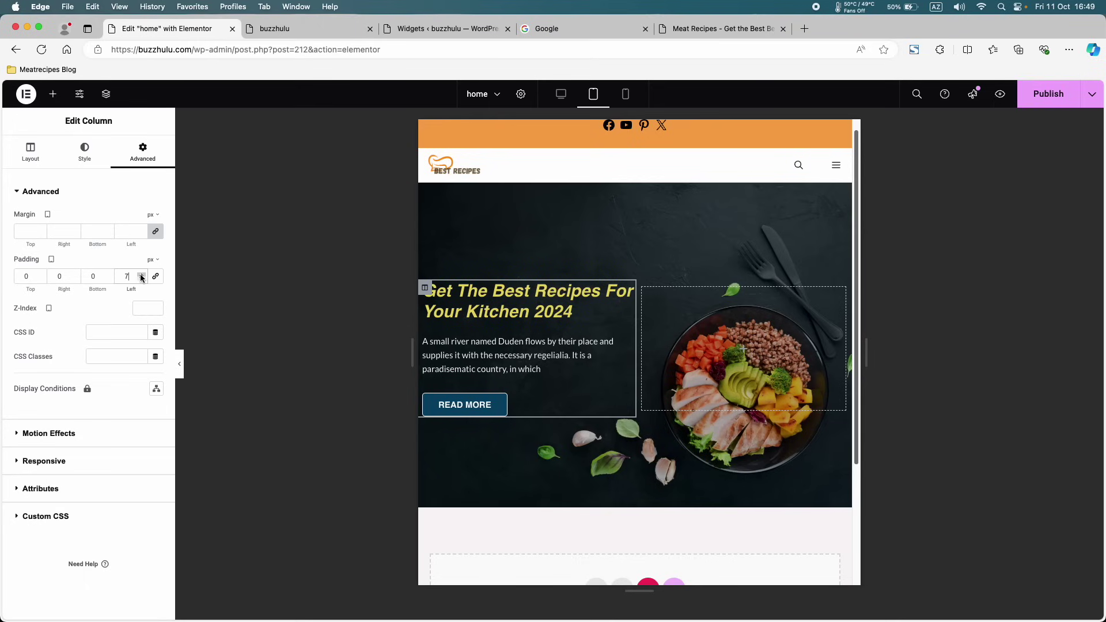
{"action": "left_click", "coordinate": [141, 275]}
{"action": "left_click", "coordinate": [141, 275]}
{"action": "left_click", "coordinate": [141, 276]}
{"action": "left_click", "coordinate": [180, 364]}
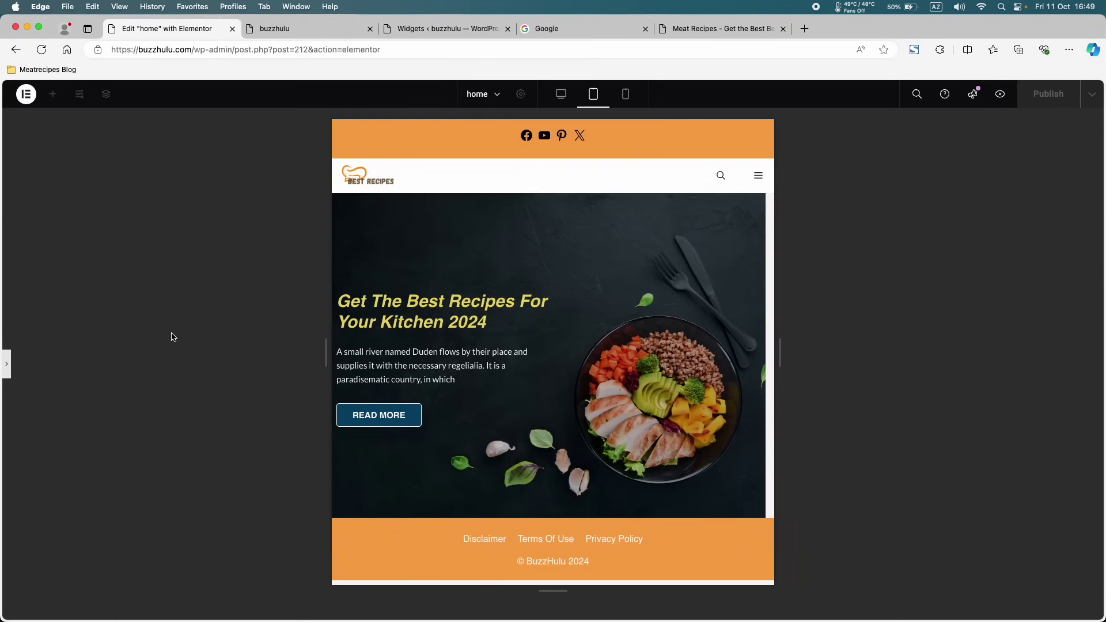
{"action": "left_click", "coordinate": [7, 369]}
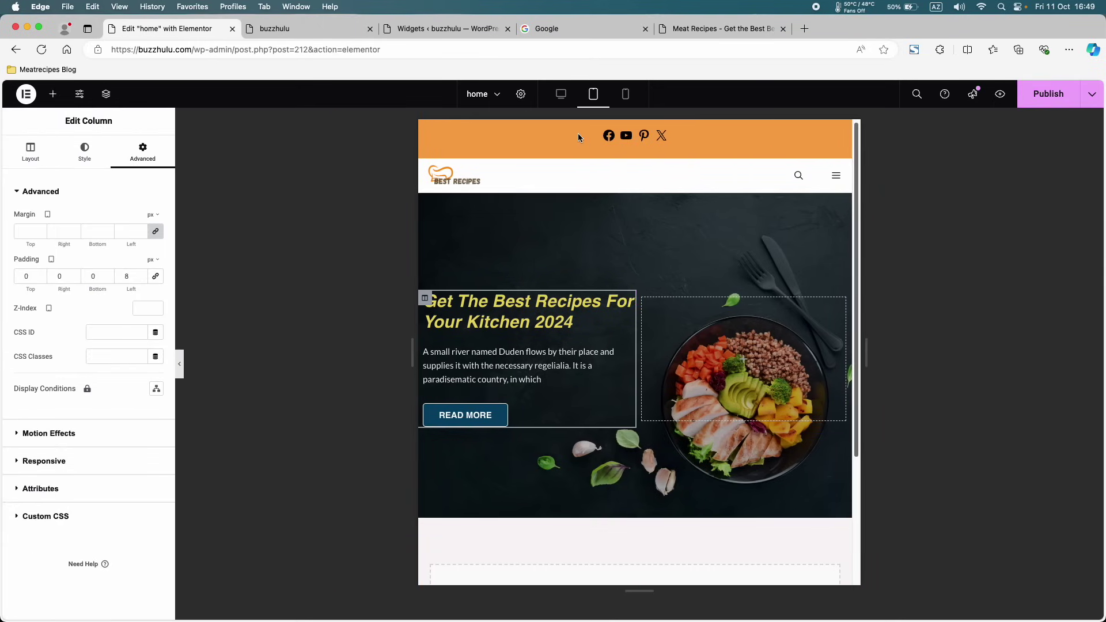
- Switch the editor to the mobile view and set the hero title's text size to 26 px
{"action": "left_click", "coordinate": [627, 95]}
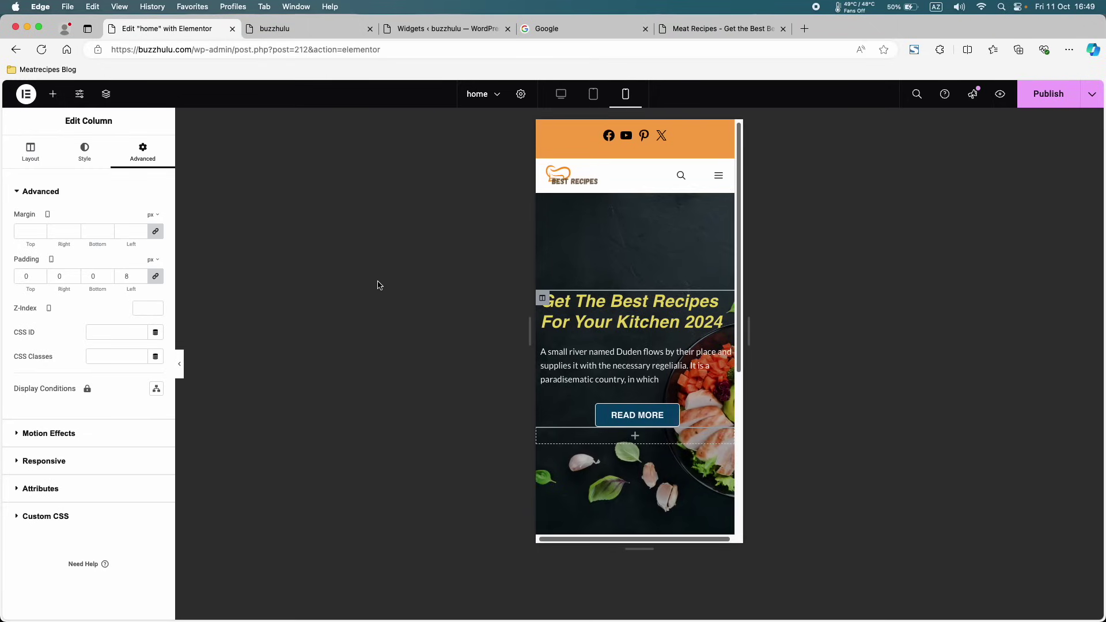
{"action": "left_click", "coordinate": [180, 365]}
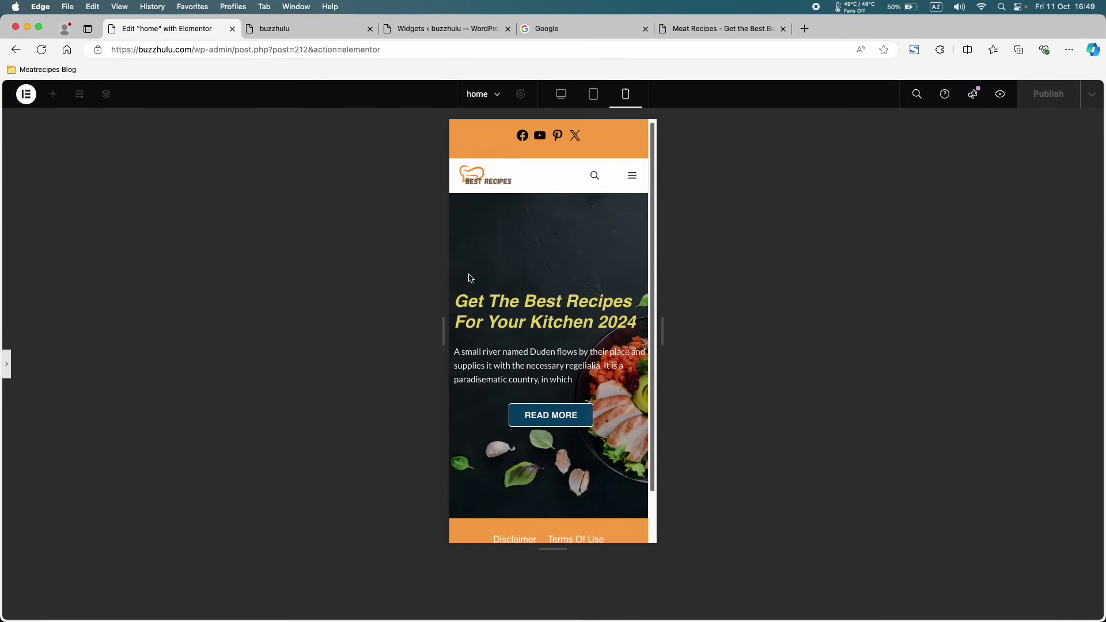
{"action": "left_click", "coordinate": [7, 364]}
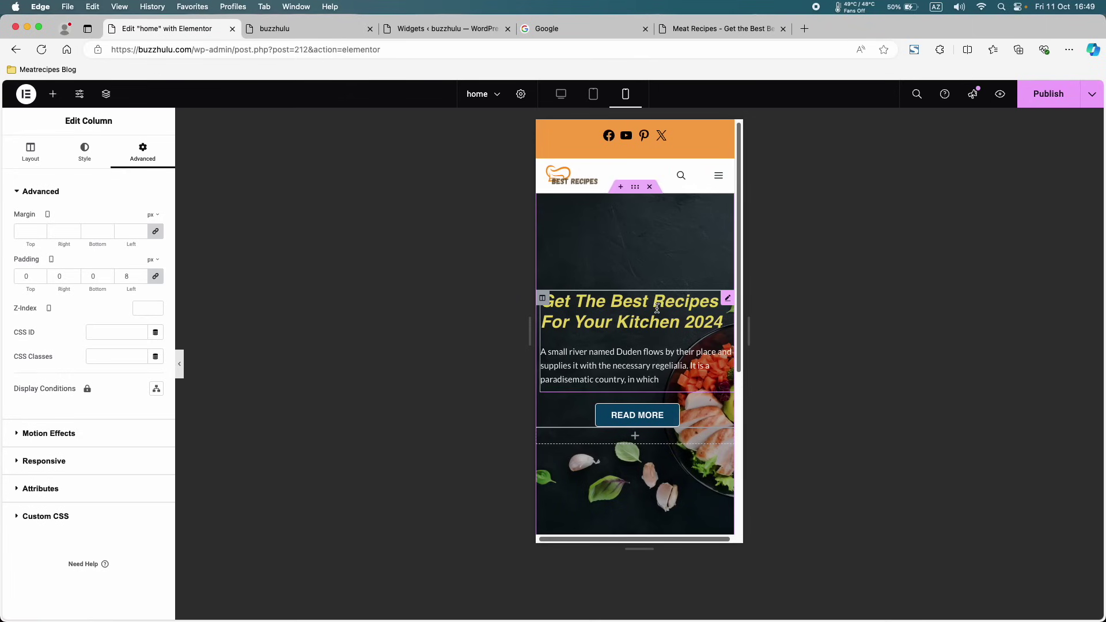
{"action": "left_click", "coordinate": [634, 314]}
{"action": "left_click", "coordinate": [72, 265]}
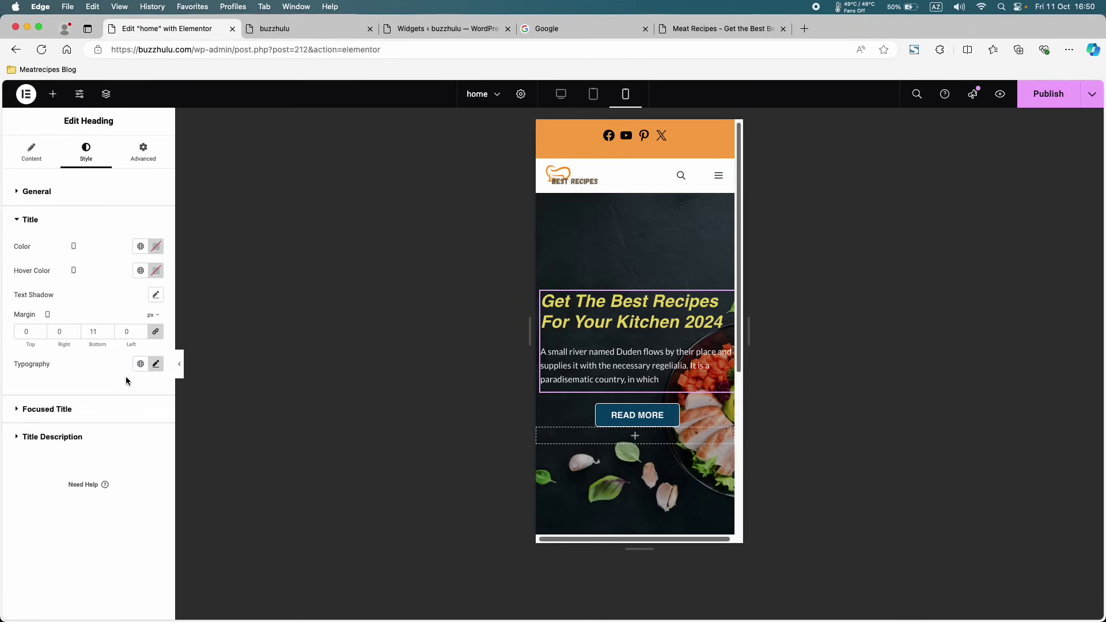
{"action": "left_click", "coordinate": [156, 364]}
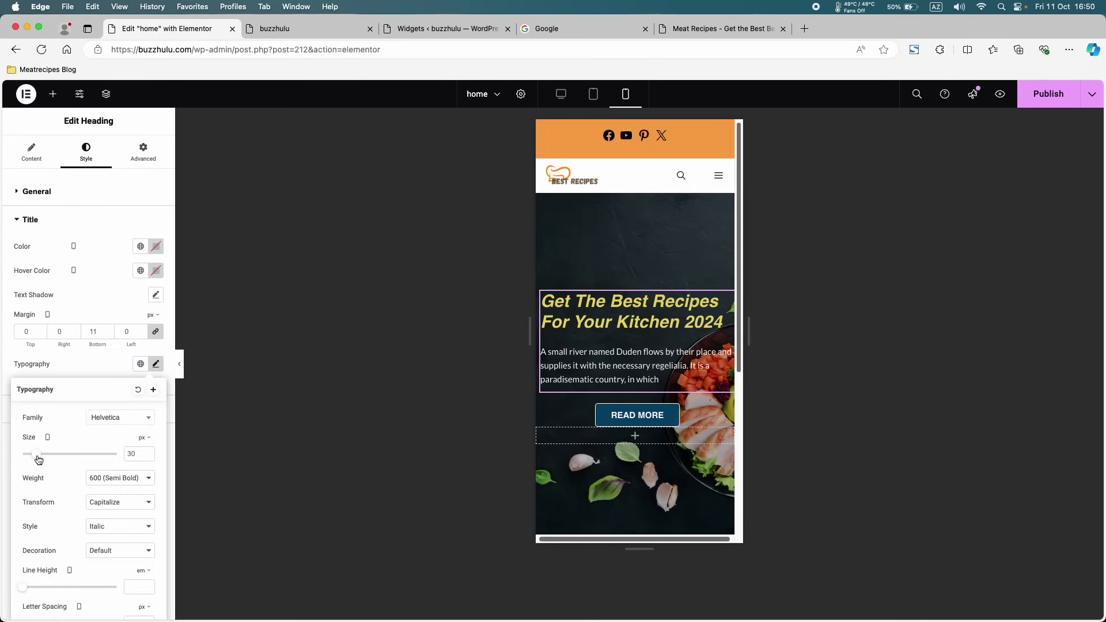
{"action": "left_click_drag", "start_coordinate": [38, 459], "coordinate": [36, 459]}
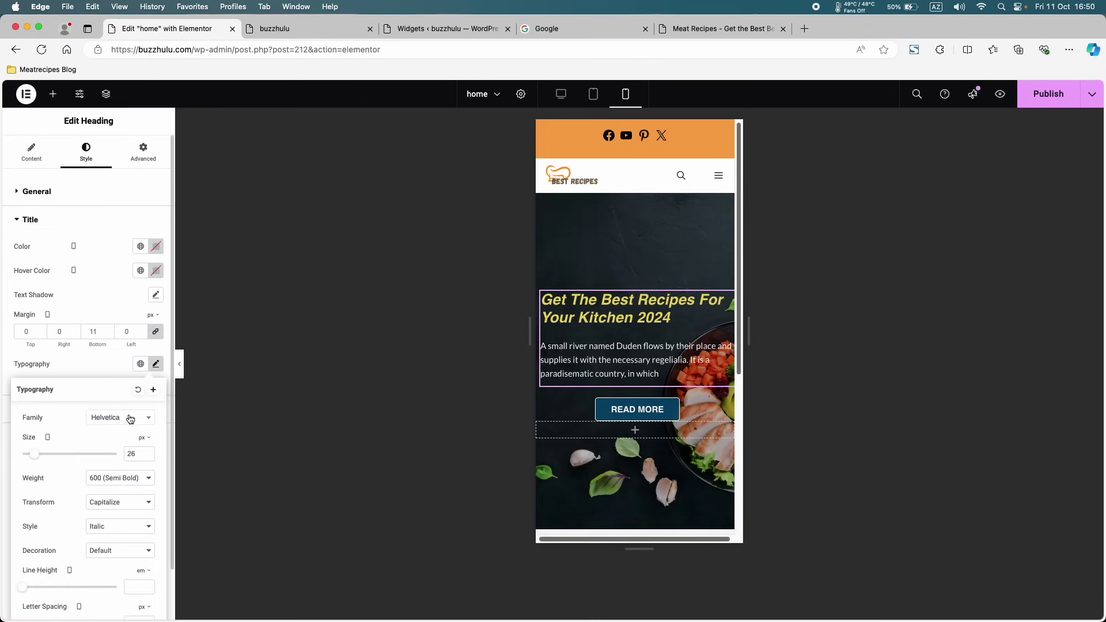
{"action": "left_click", "coordinate": [155, 364]}
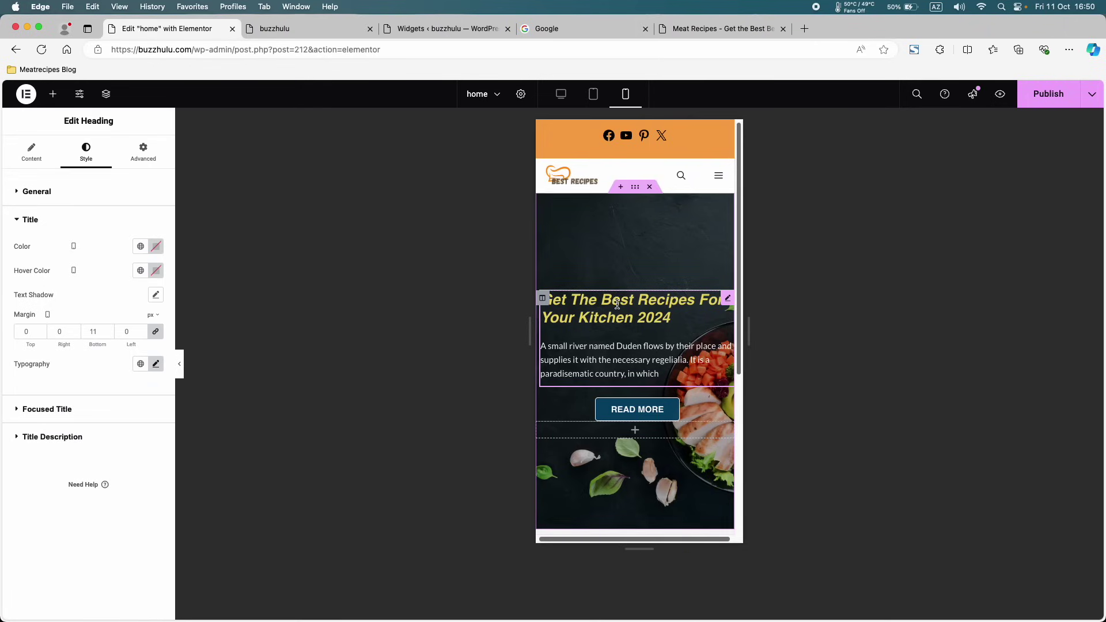
- Open the hero heading's content settings
{"action": "left_click", "coordinate": [32, 159]}
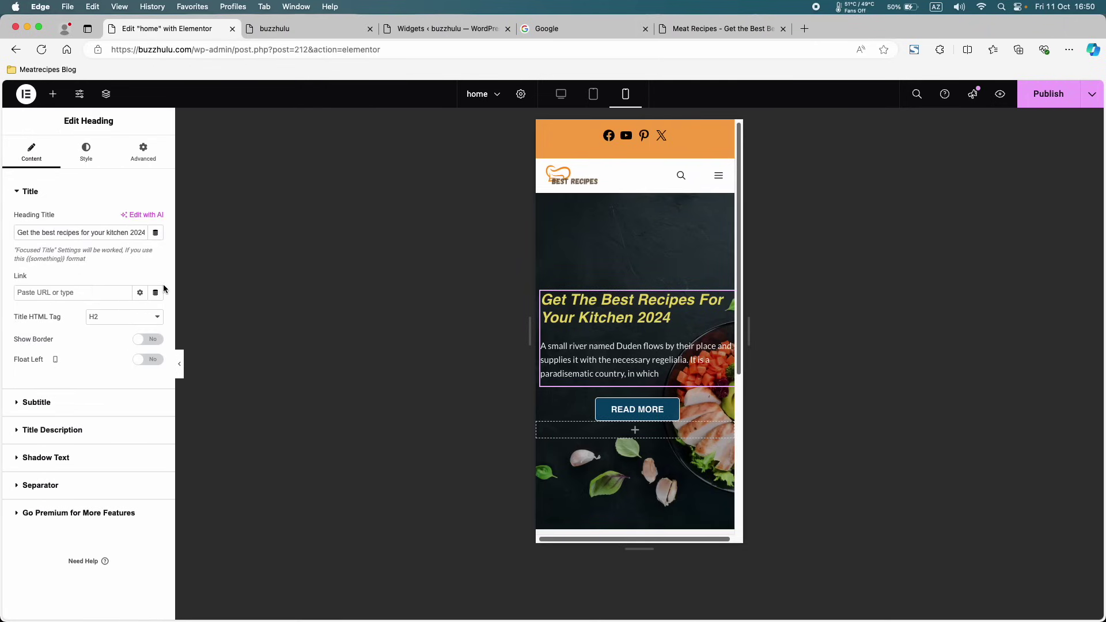
- Center-align the hero heading widget in the mobile layout
{"action": "left_click", "coordinate": [37, 196]}
{"action": "left_click", "coordinate": [84, 158]}
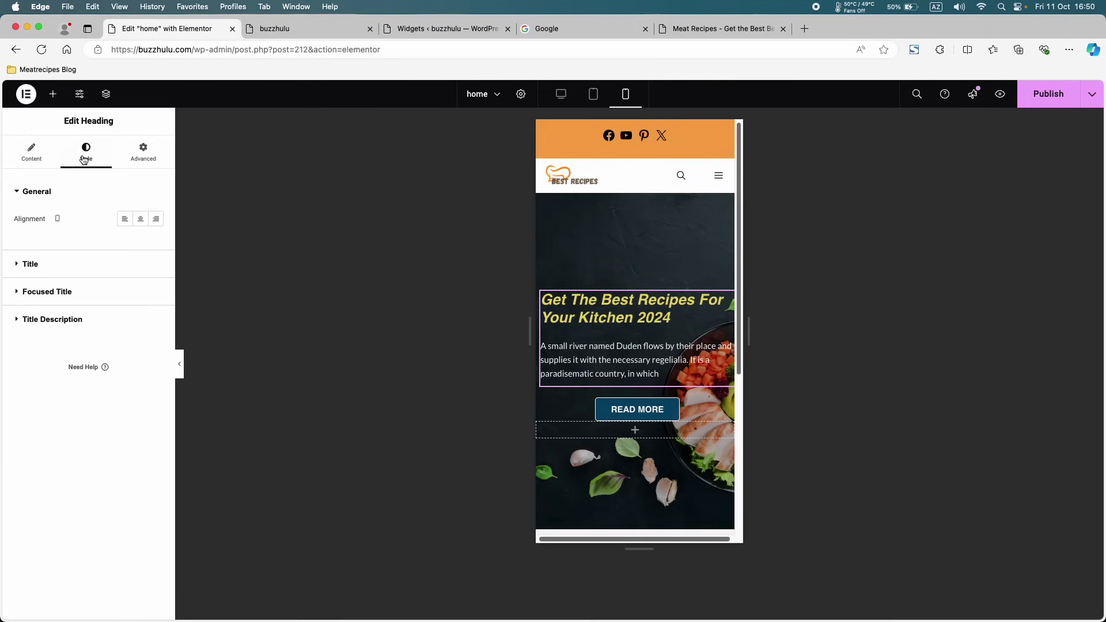
{"action": "left_click", "coordinate": [142, 220]}
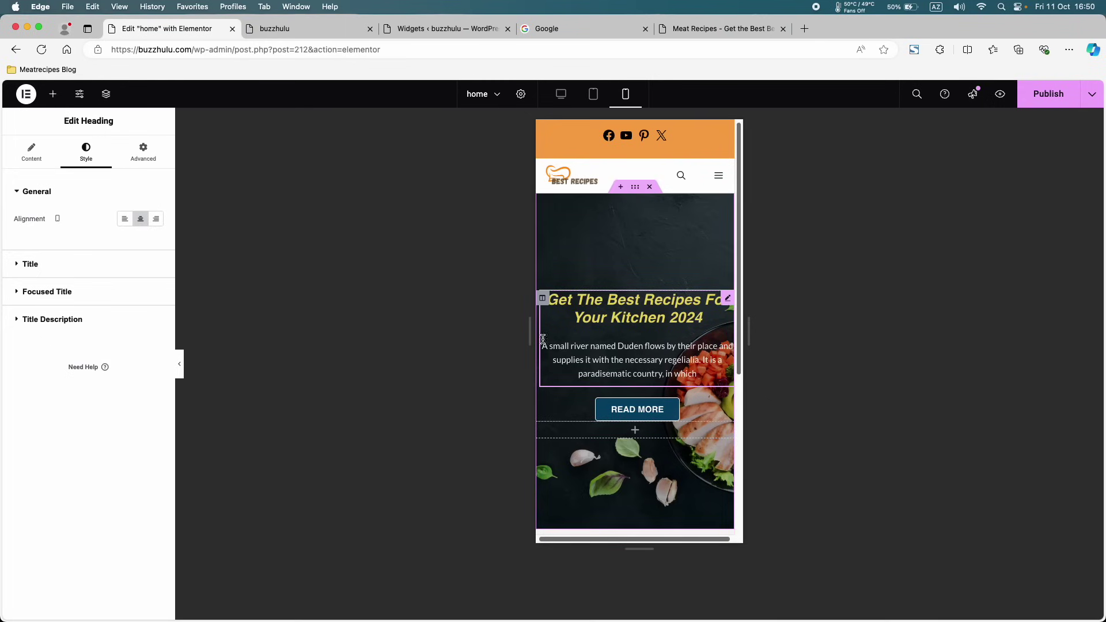
- Set the hero text column's padding to 24 px on all four sides in the mobile layout
{"action": "left_click", "coordinate": [544, 299]}
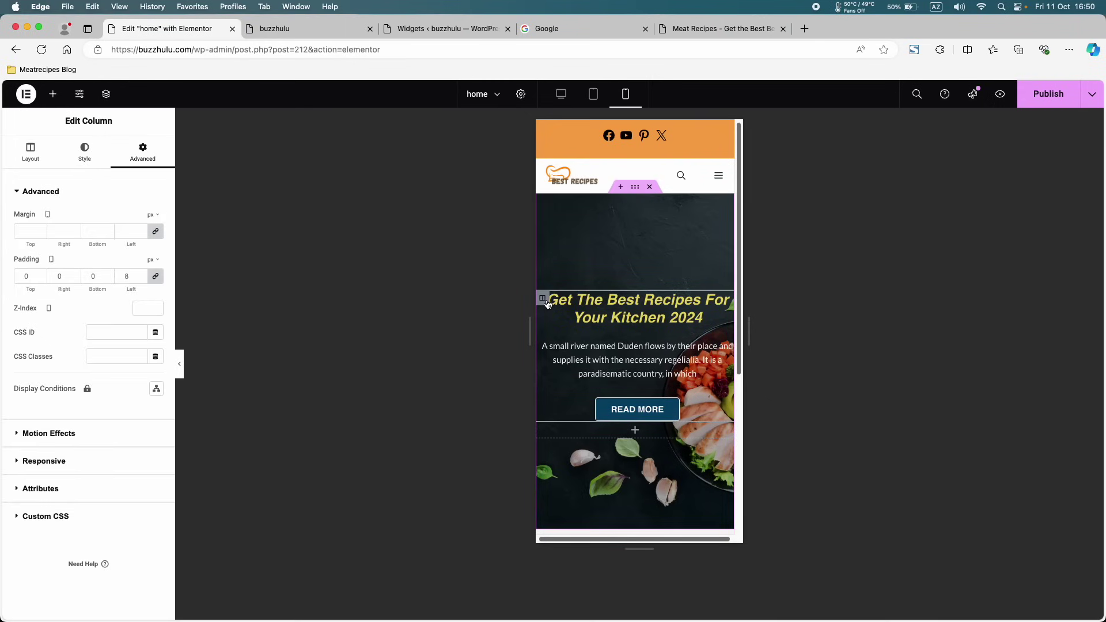
{"action": "double_click", "coordinate": [128, 276]}
{"action": "type", "text": "2"}
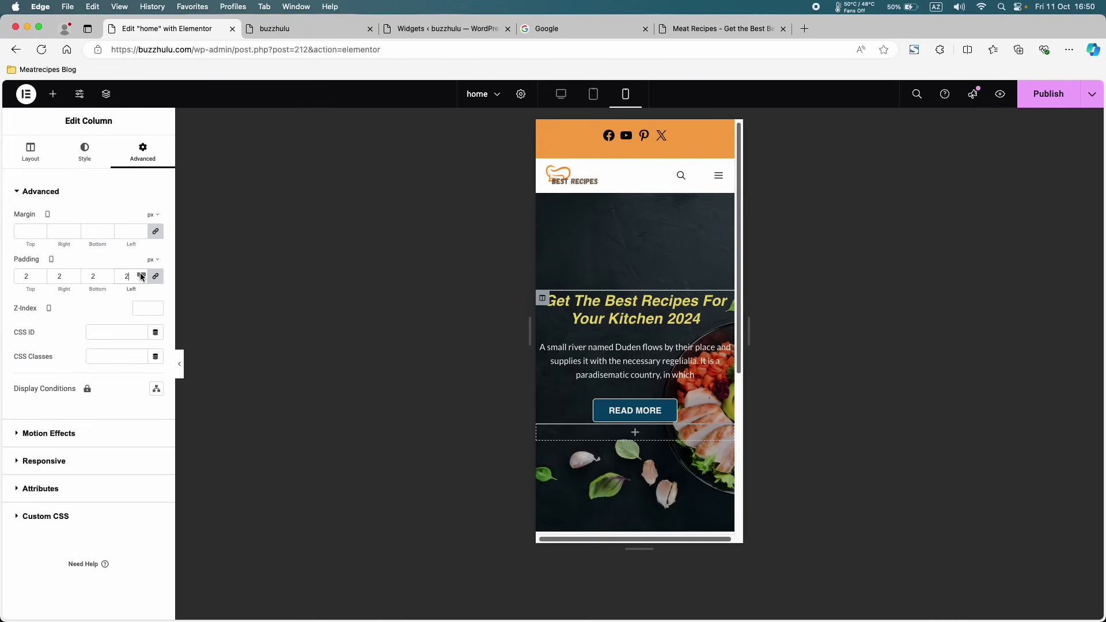
{"action": "type", "text": "4"}
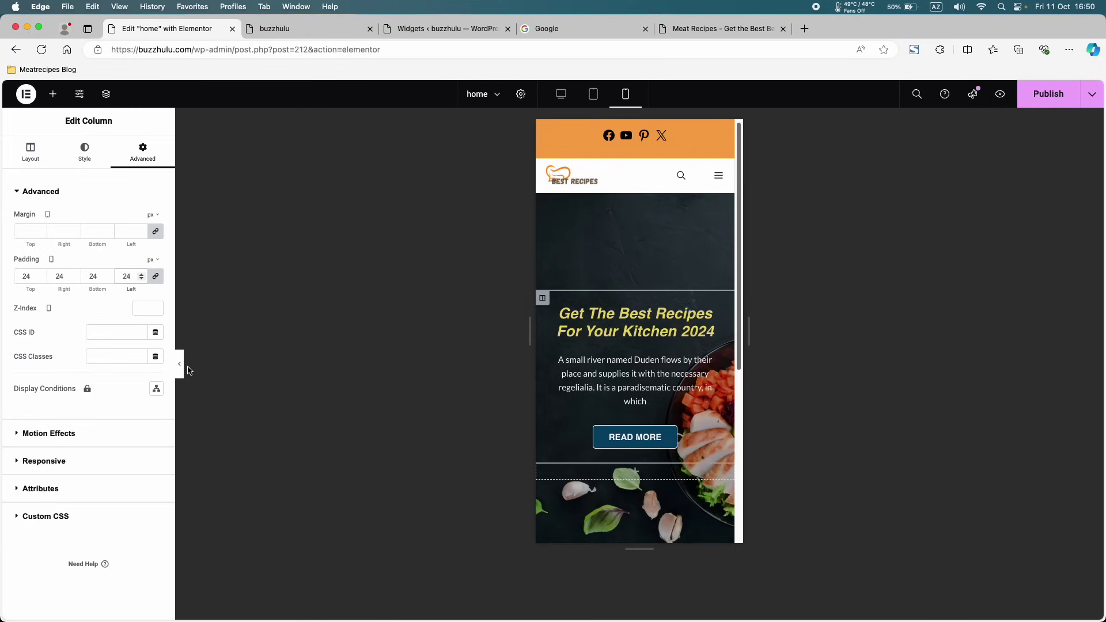
- Check the full mobile page and the desktop layout, open the desktop page preview, and return to the editor
{"action": "left_click", "coordinate": [179, 365]}
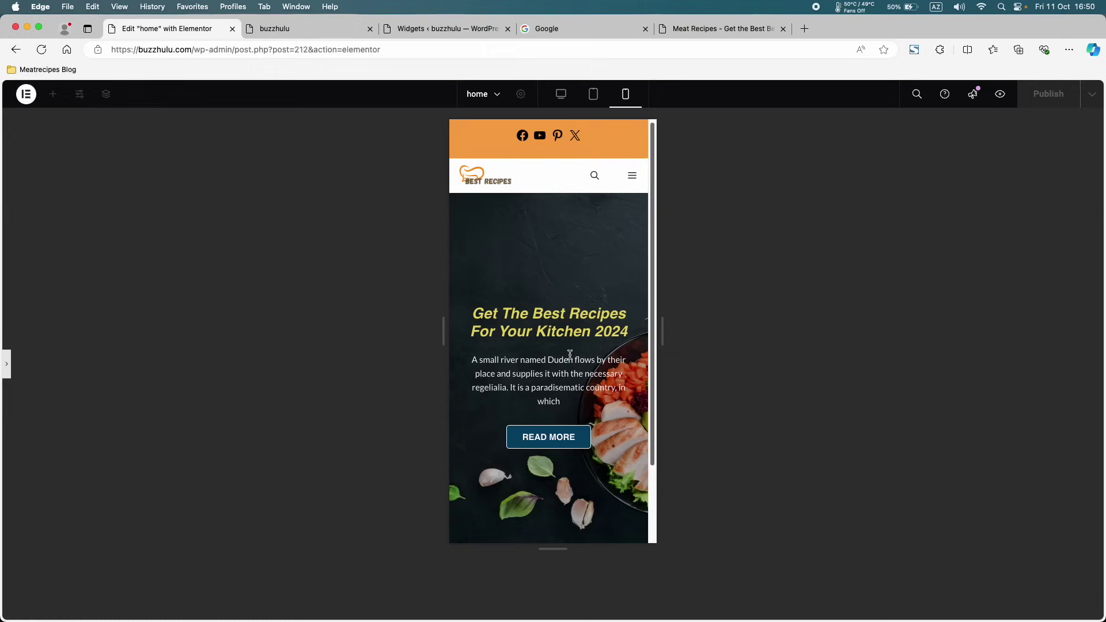
{"action": "scroll", "coordinate": [569, 354], "scroll_direction": "down", "scroll_amount": 2}
{"action": "scroll", "coordinate": [569, 354], "scroll_direction": "up", "scroll_amount": 2}
{"action": "scroll", "coordinate": [571, 331], "scroll_direction": "down", "scroll_amount": 3}
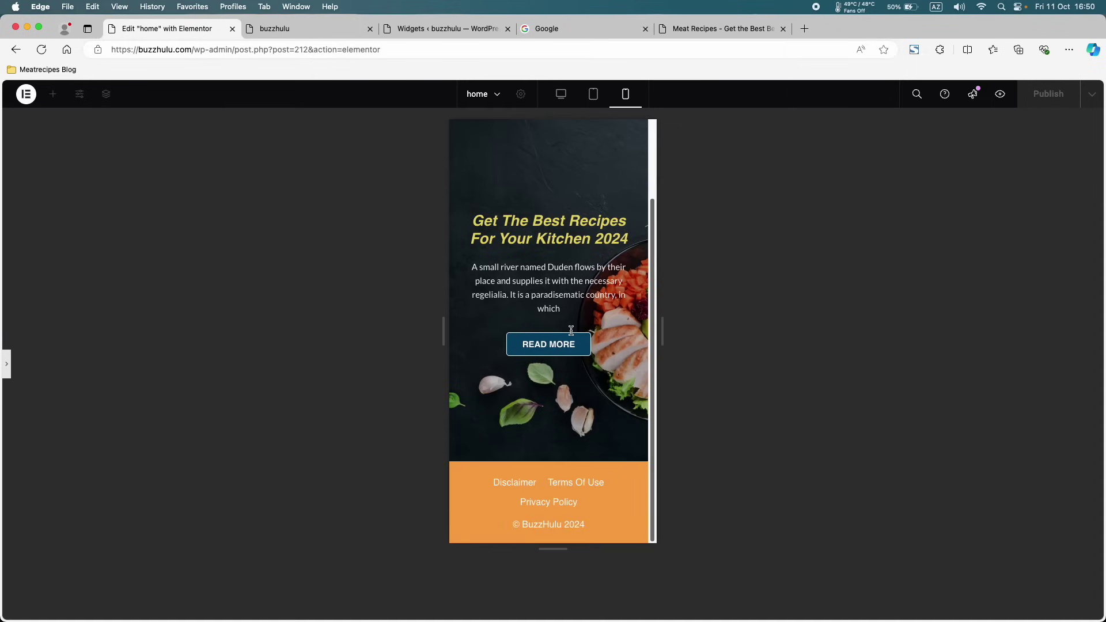
{"action": "scroll", "coordinate": [572, 334], "scroll_direction": "up", "scroll_amount": 3}
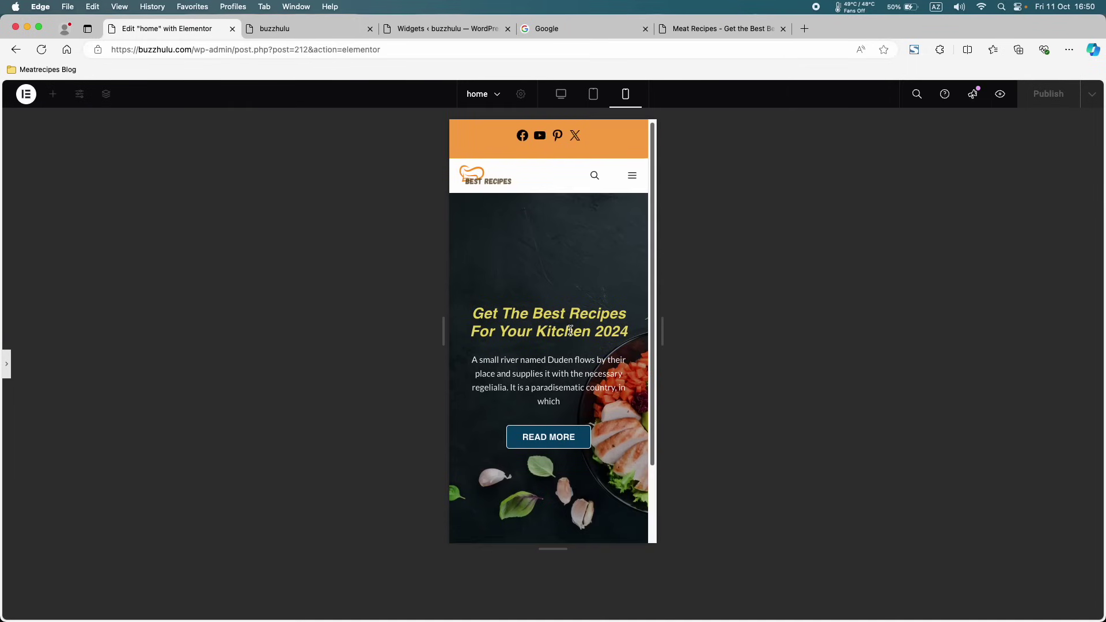
{"action": "left_click", "coordinate": [560, 94]}
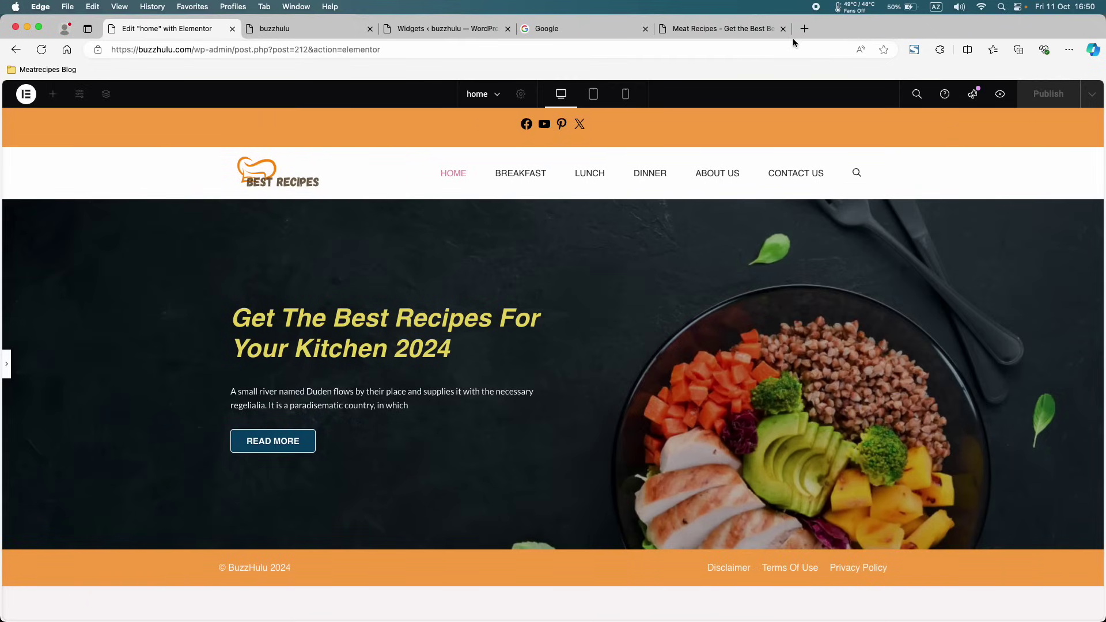
{"action": "left_click", "coordinate": [1000, 95]}
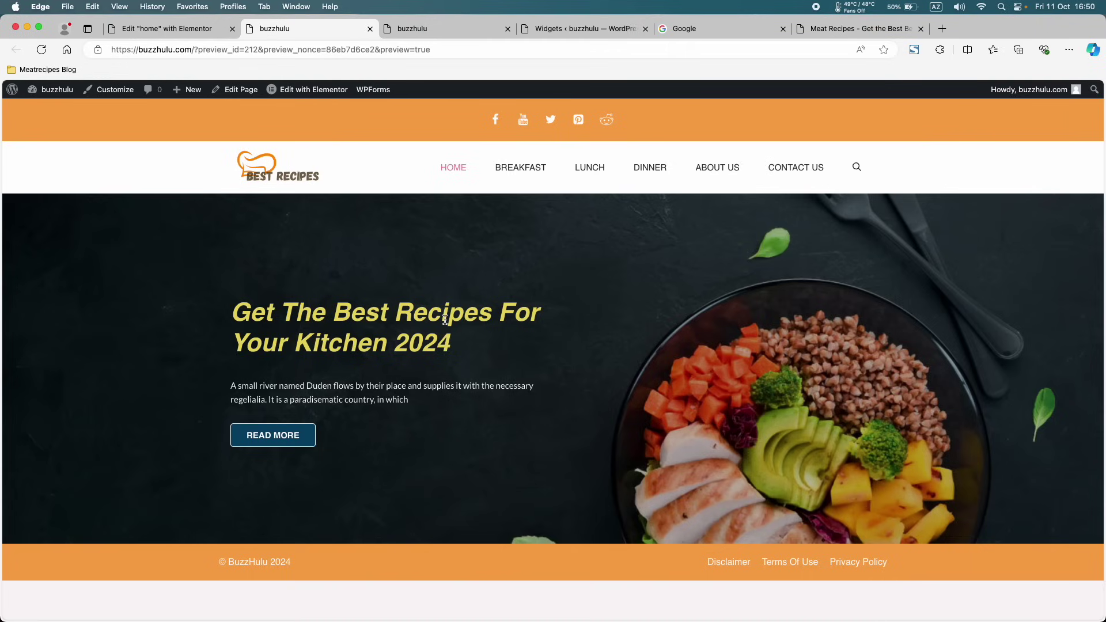
{"action": "left_click", "coordinate": [152, 26]}
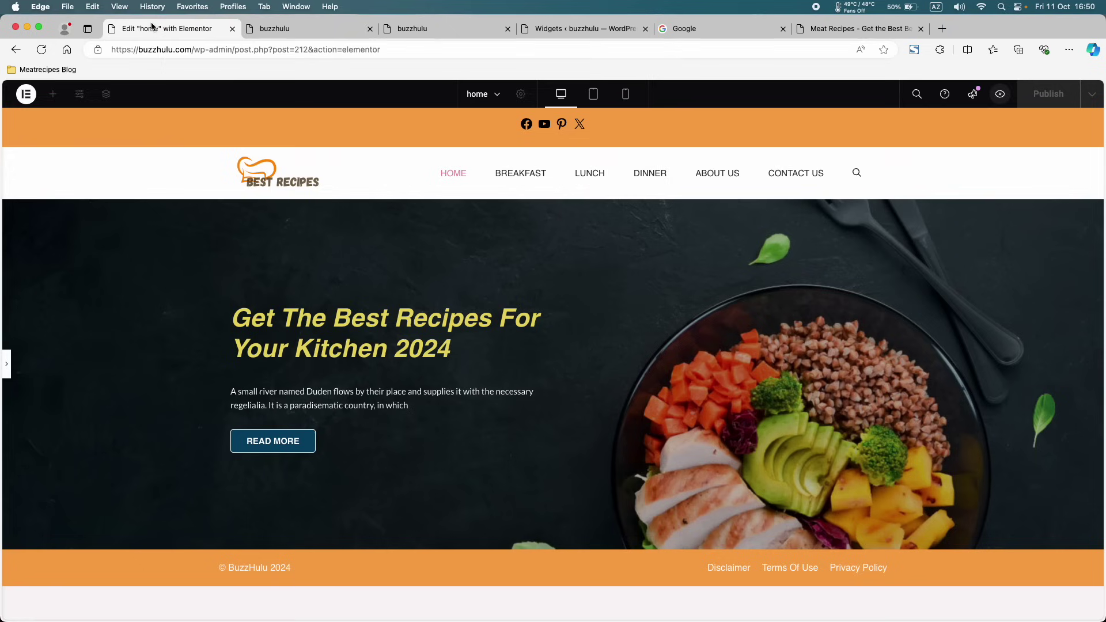
- Open the ElementsKit library from the empty area below the hero and filter its sections to the Heading category
{"action": "left_click", "coordinate": [6, 364]}
{"action": "scroll", "coordinate": [567, 386], "scroll_direction": "down", "scroll_amount": 3}
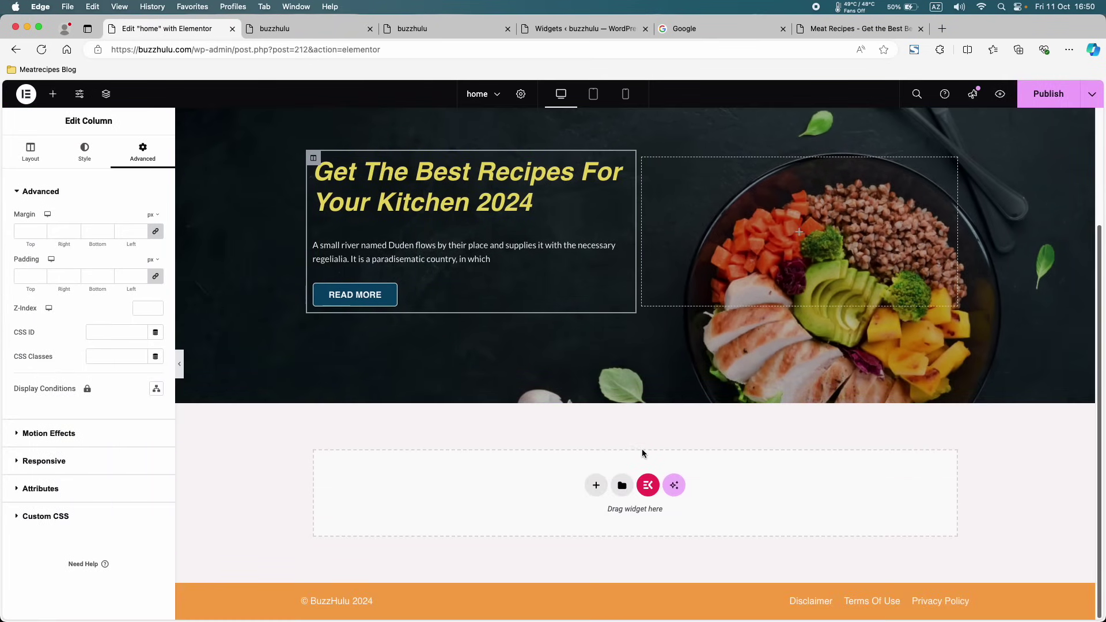
{"action": "left_click", "coordinate": [649, 488]}
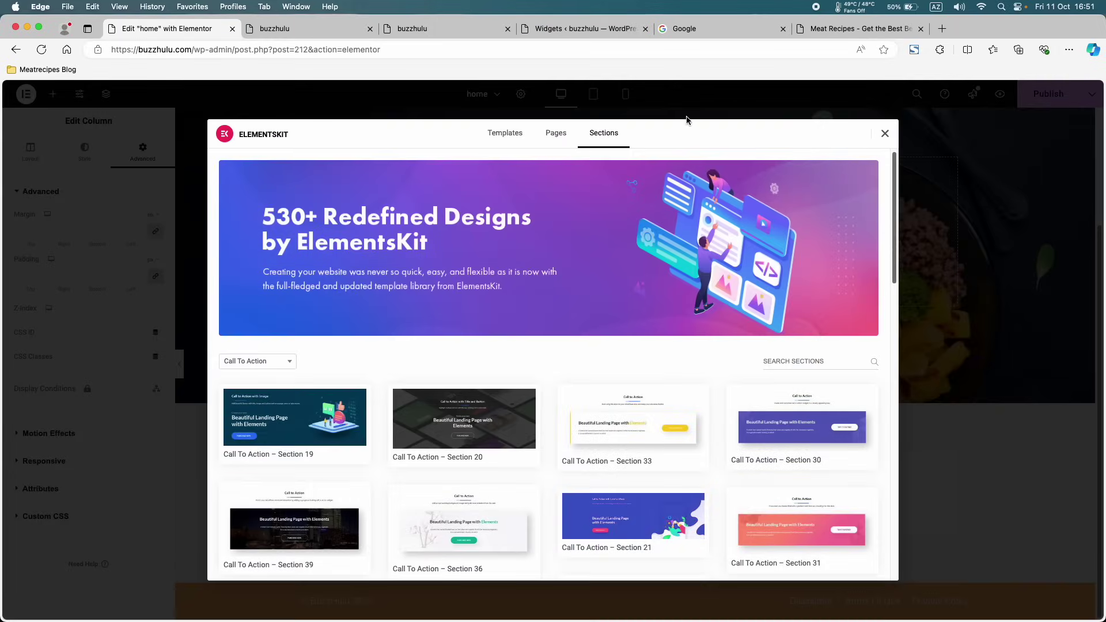
{"action": "left_click", "coordinate": [603, 134]}
{"action": "left_click", "coordinate": [282, 367]}
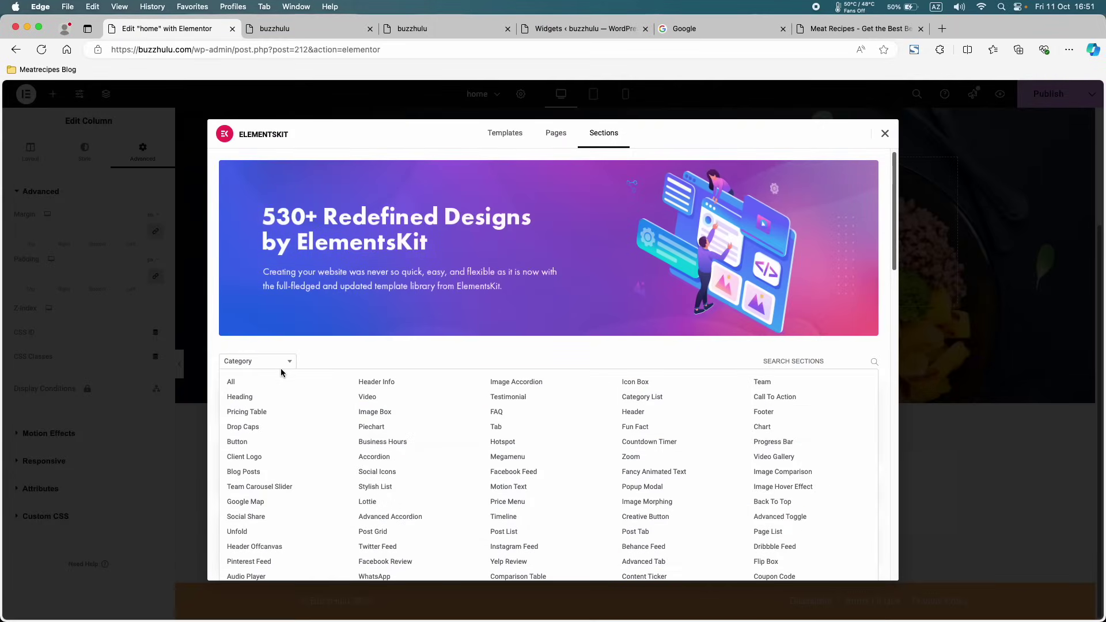
{"action": "left_click", "coordinate": [242, 398]}
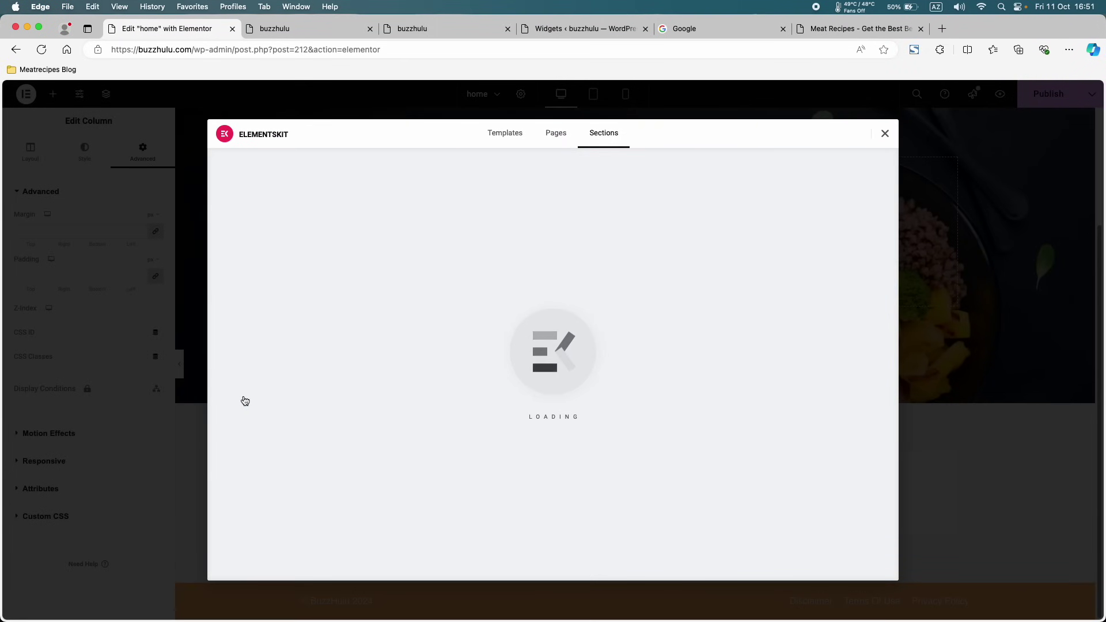
- Browse the heading sections, preview Heading - Section 05 ("Let the Journey Begin"), and insert it into the page
{"action": "scroll", "coordinate": [444, 378], "scroll_direction": "down", "scroll_amount": 5}
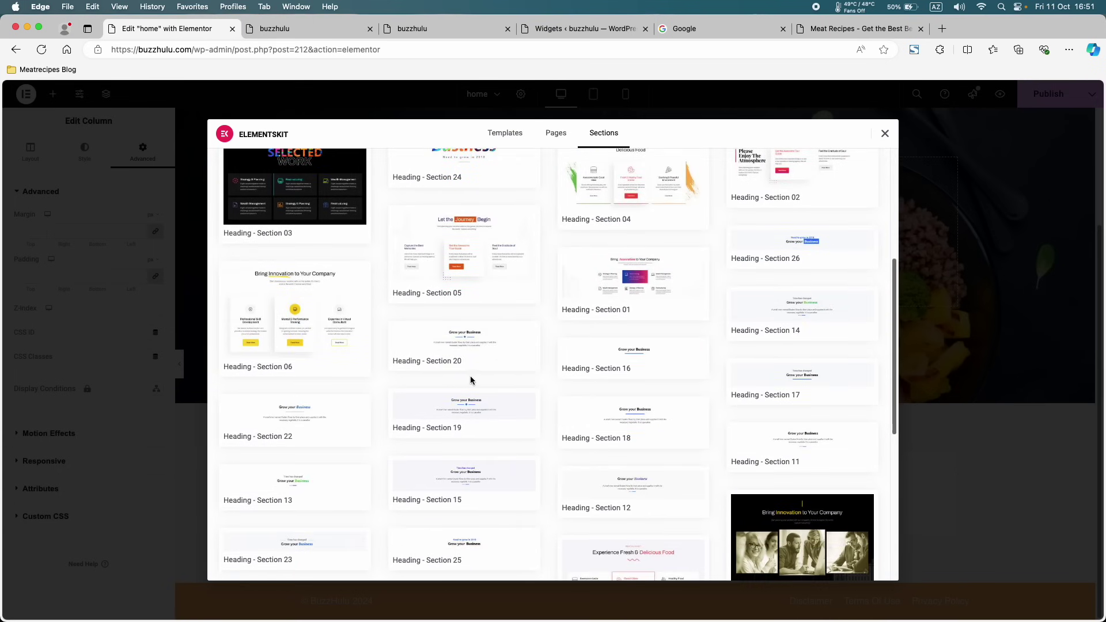
{"action": "scroll", "coordinate": [603, 326], "scroll_direction": "up", "scroll_amount": 1}
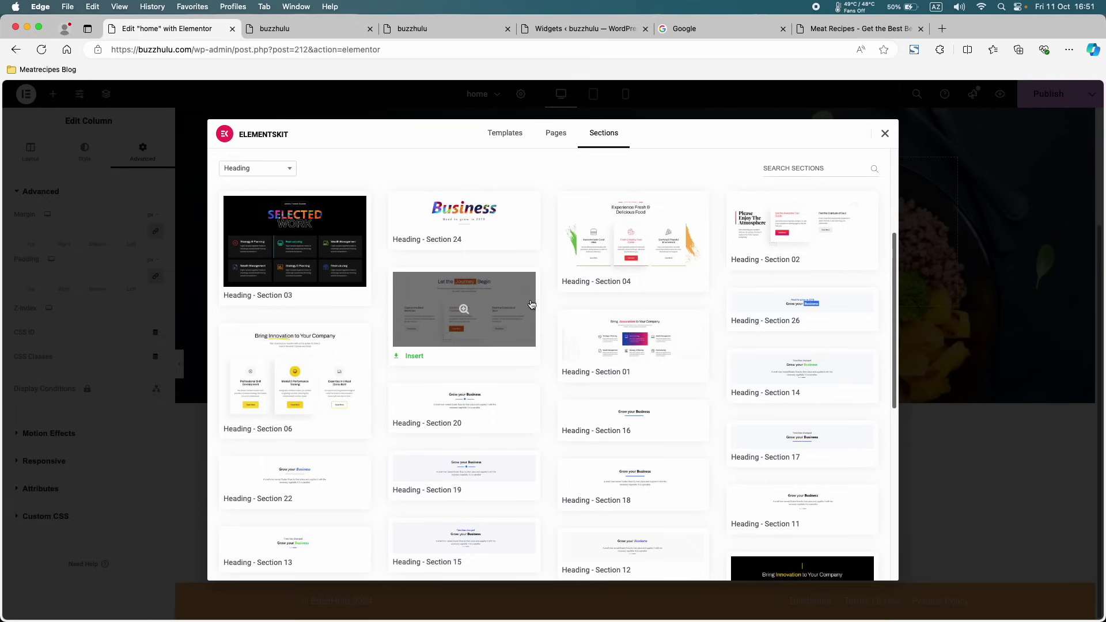
{"action": "scroll", "coordinate": [461, 323], "scroll_direction": "down", "scroll_amount": 5}
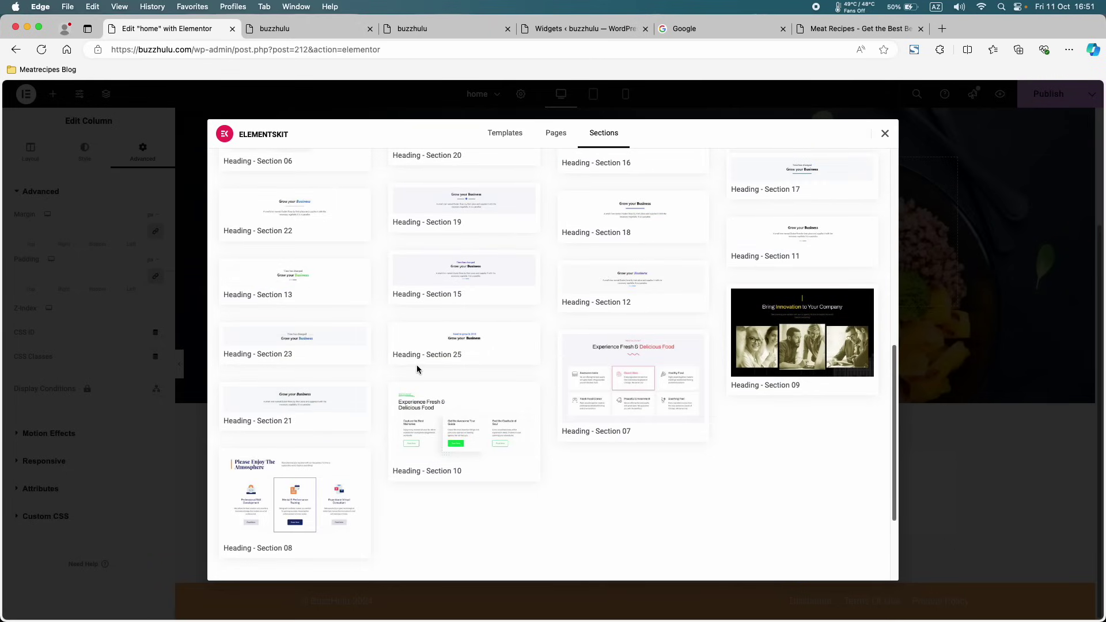
{"action": "mouse_move", "coordinate": [411, 360]}
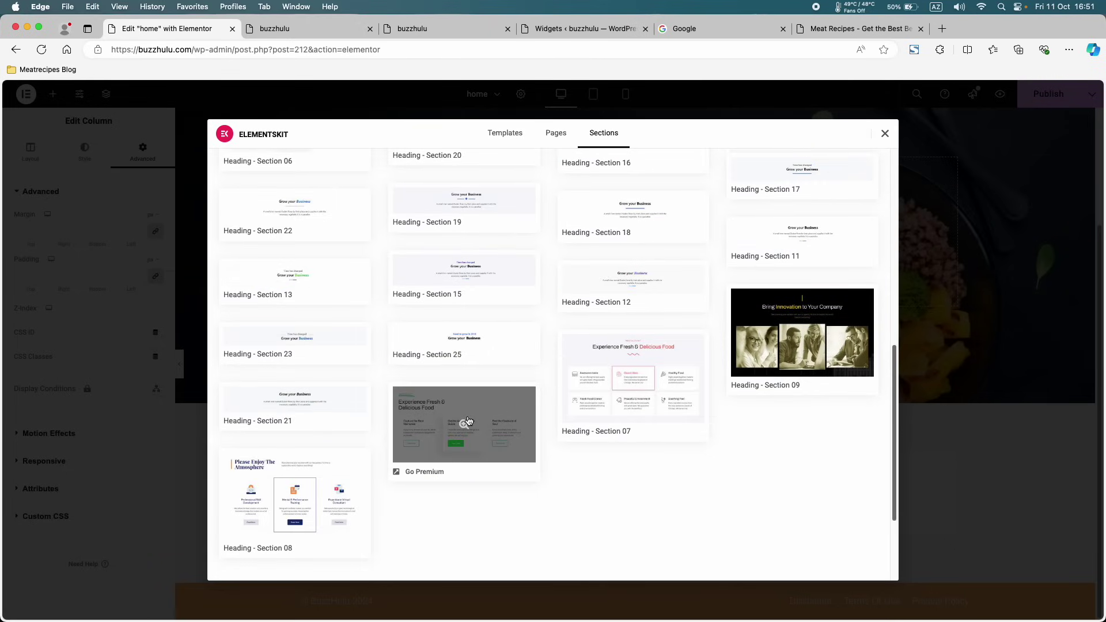
{"action": "scroll", "coordinate": [466, 463], "scroll_direction": "up", "scroll_amount": 9}
{"action": "scroll", "coordinate": [465, 463], "scroll_direction": "down", "scroll_amount": 2}
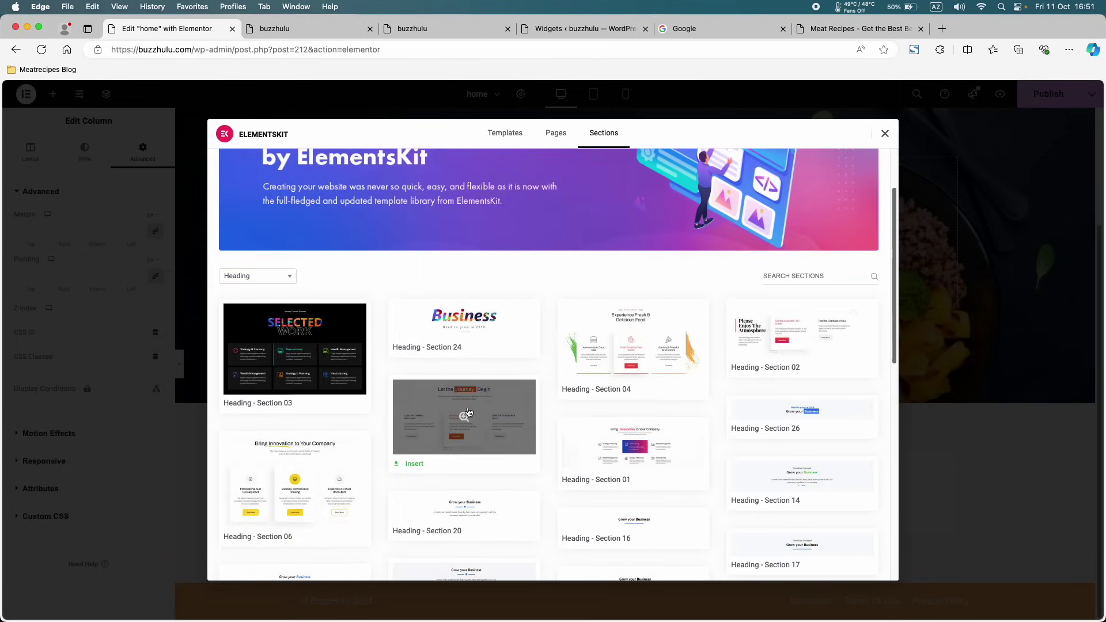
{"action": "left_click", "coordinate": [465, 426]}
{"action": "left_click_drag", "start_coordinate": [427, 206], "coordinate": [562, 229]}
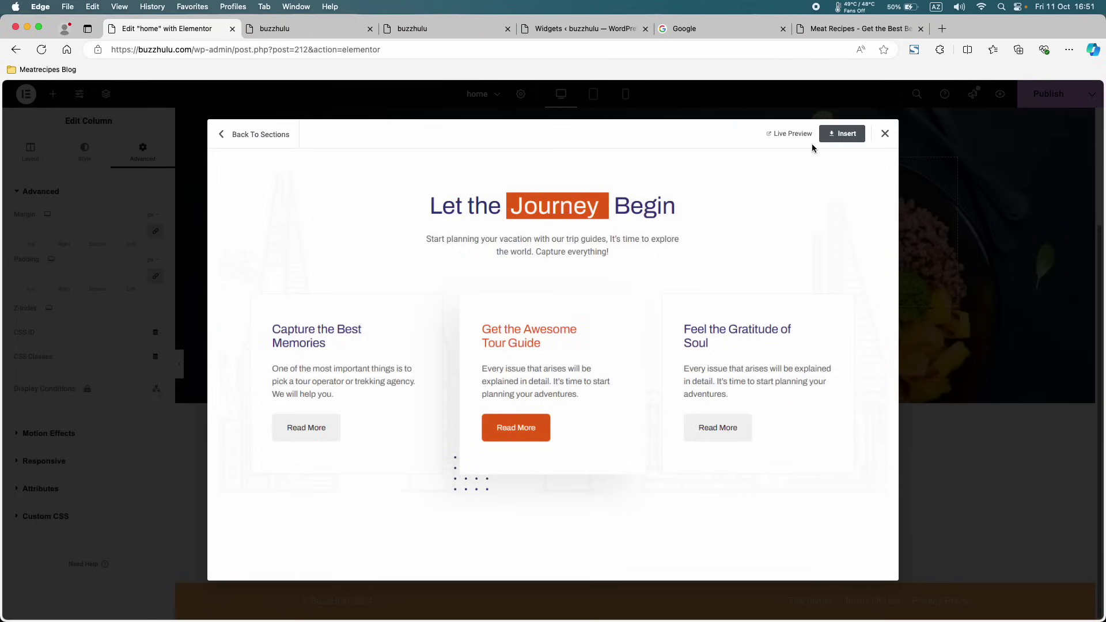
{"action": "left_click", "coordinate": [841, 138]}
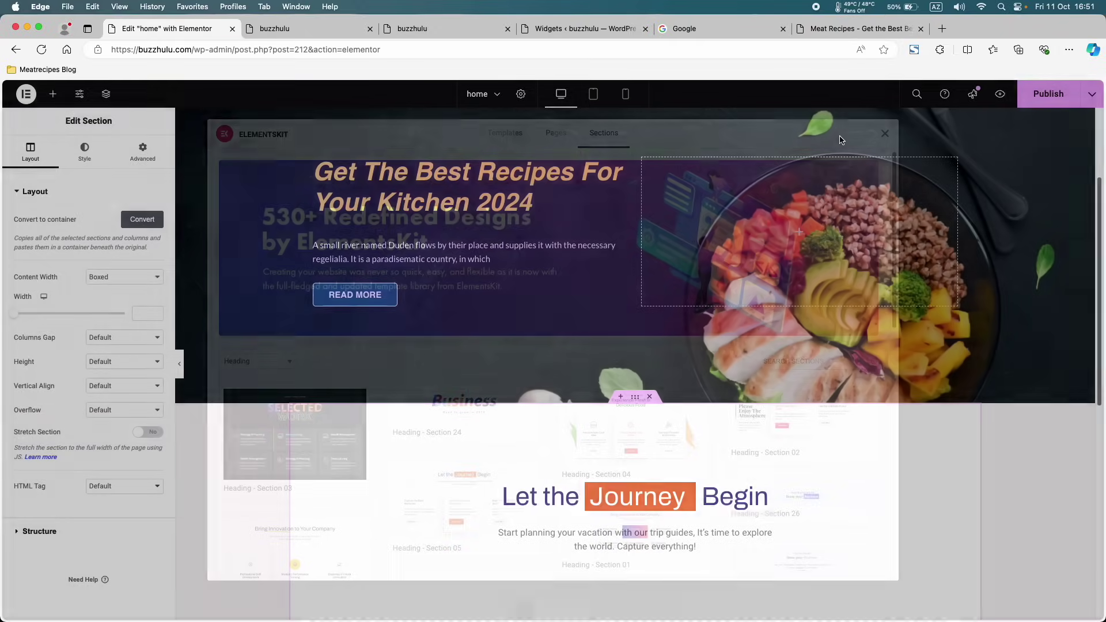
- Delete the three-card inner section below the inserted heading and enable Stretch Section for the outer section
{"action": "scroll", "coordinate": [649, 398], "scroll_direction": "down", "scroll_amount": 5}
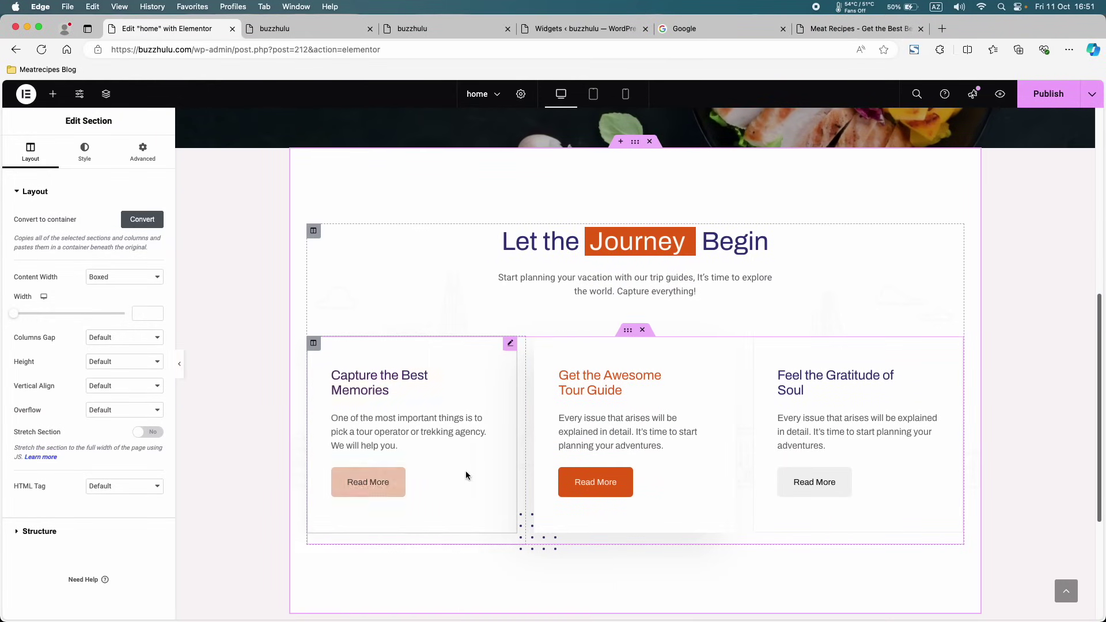
{"action": "left_click", "coordinate": [642, 331]}
{"action": "scroll", "coordinate": [642, 329], "scroll_direction": "up", "scroll_amount": 2}
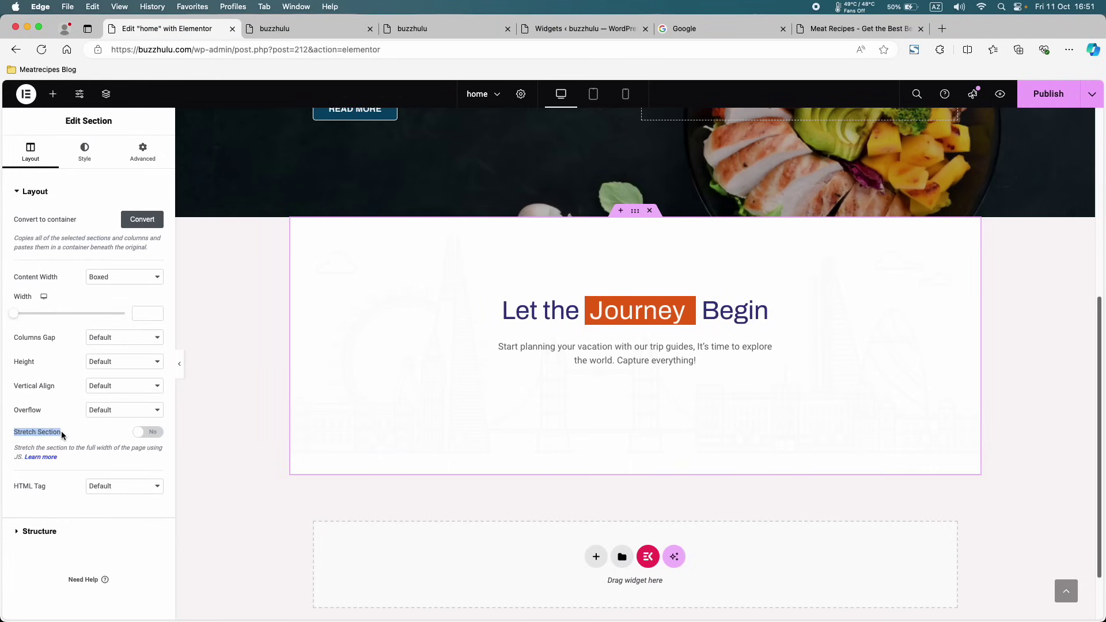
{"action": "left_click", "coordinate": [145, 433]}
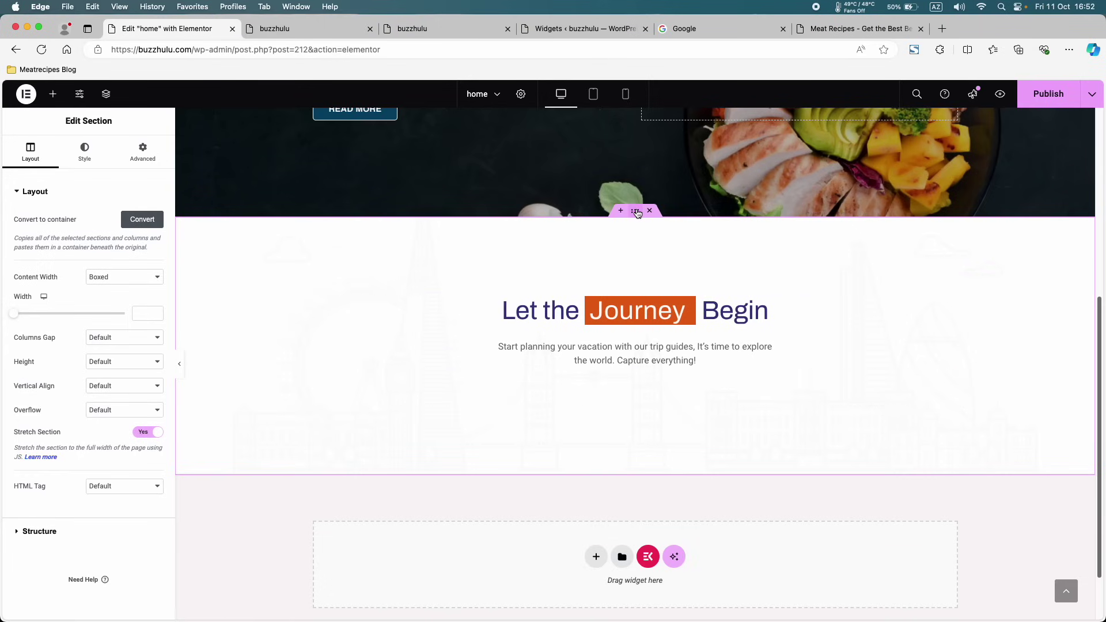
- Remove the heading section's background overlay image and clear its overlay background type
{"action": "left_click", "coordinate": [86, 154]}
{"action": "left_click", "coordinate": [86, 202]}
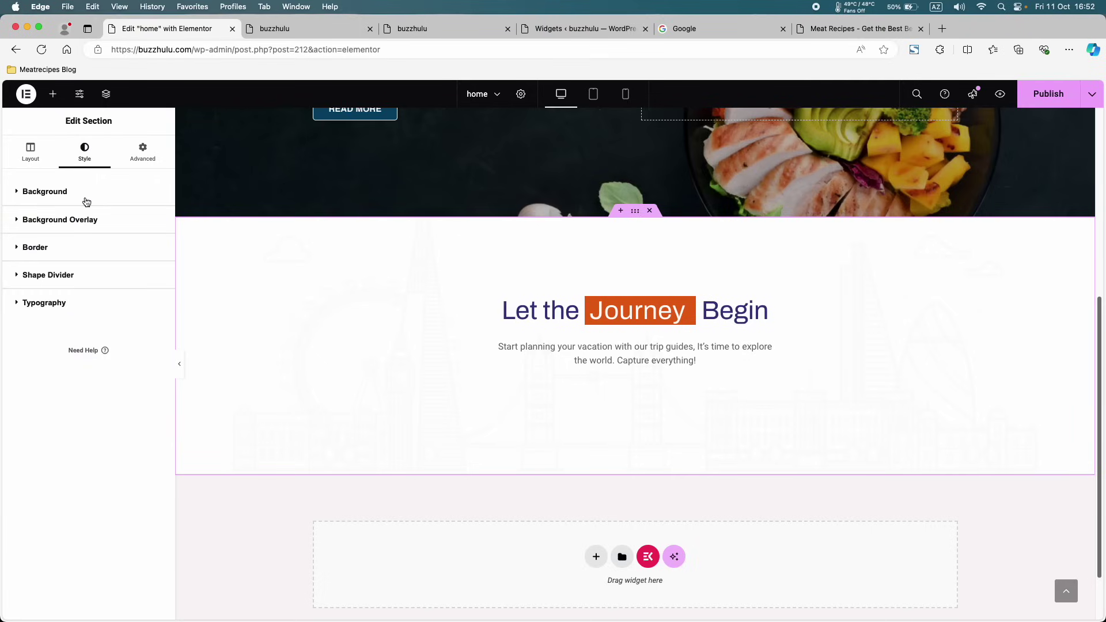
{"action": "left_click", "coordinate": [72, 222]}
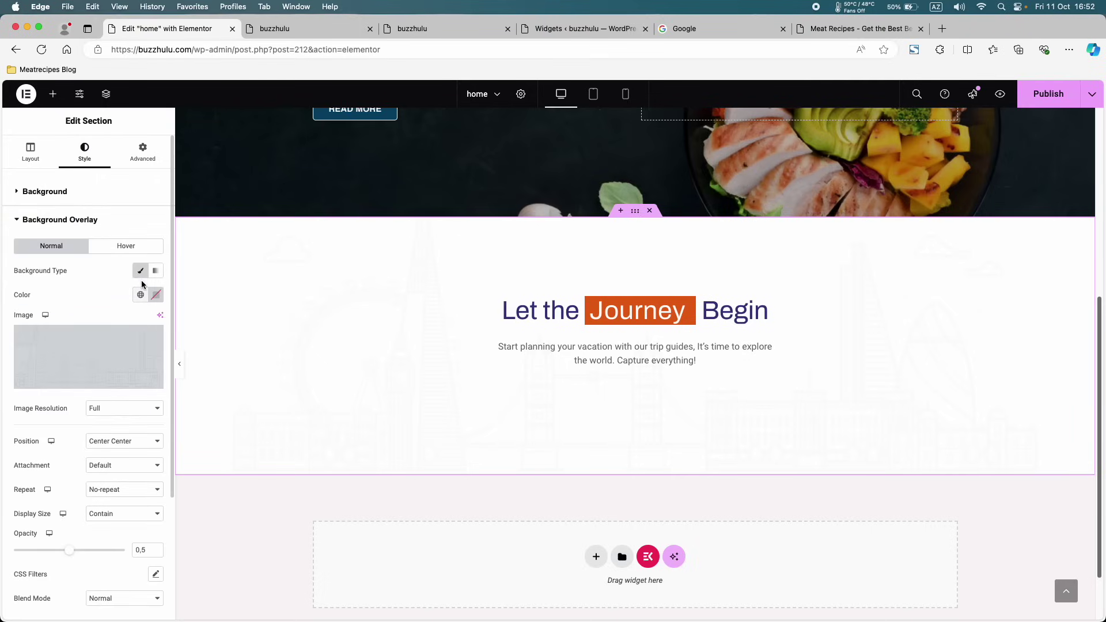
{"action": "left_click", "coordinate": [153, 339]}
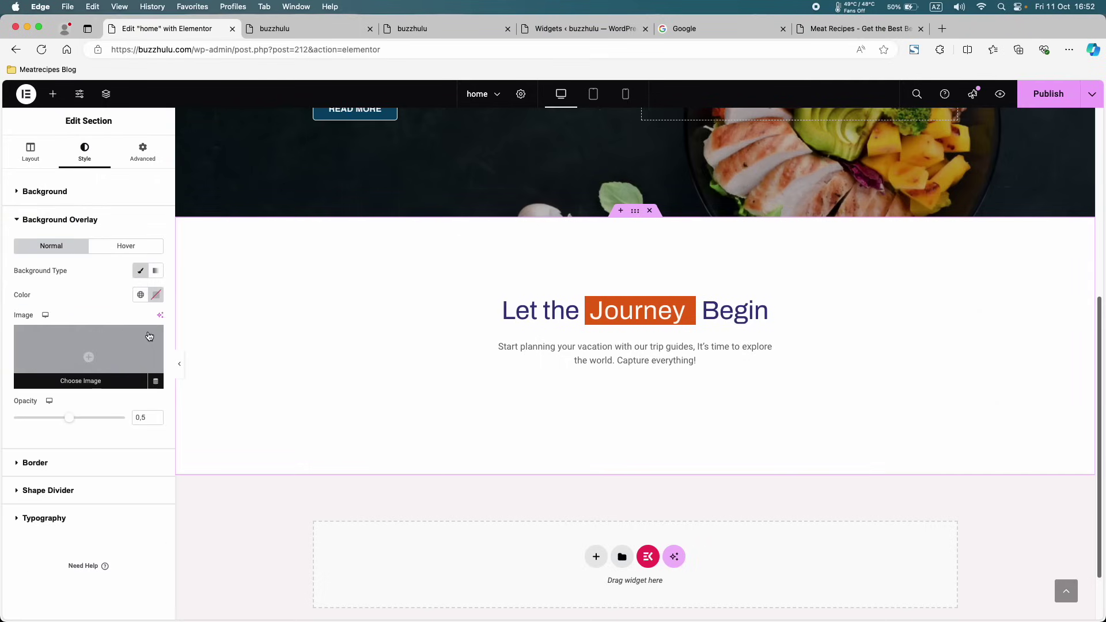
{"action": "left_click", "coordinate": [140, 272]}
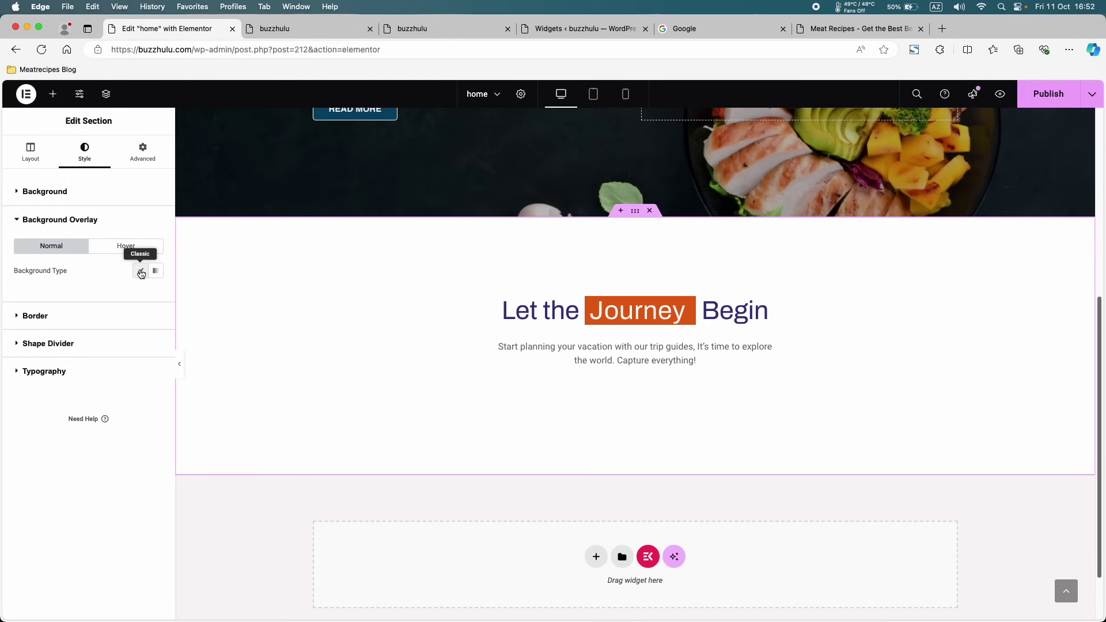
- Clear the heading section's Classic background type to remove its white fill, and compare it with the hero above
{"action": "left_click", "coordinate": [89, 196]}
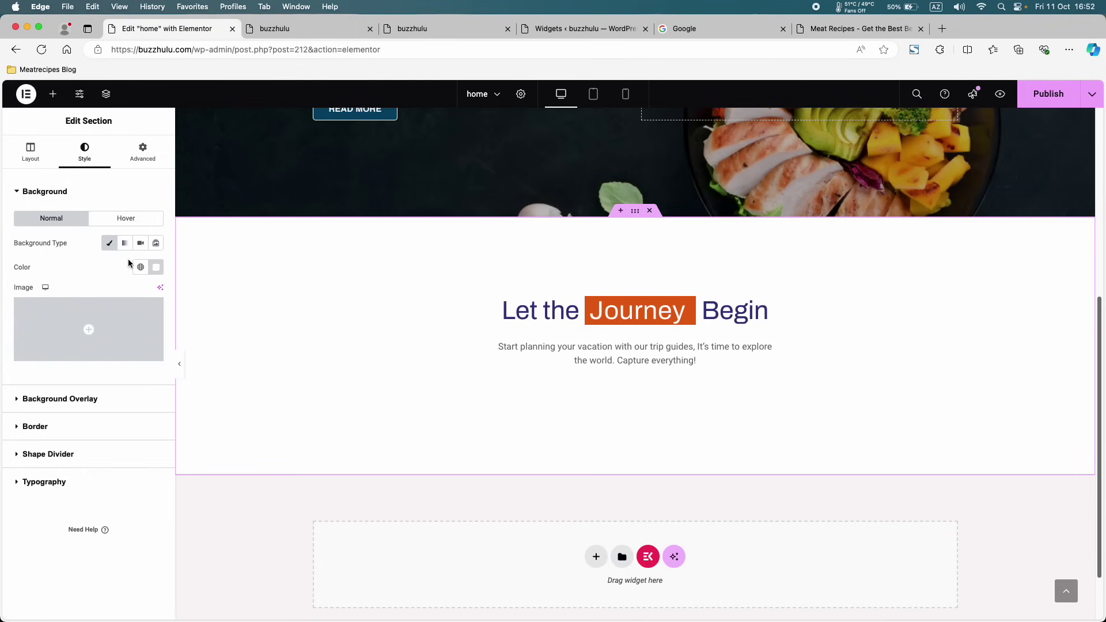
{"action": "left_click", "coordinate": [110, 242]}
{"action": "scroll", "coordinate": [368, 302], "scroll_direction": "up", "scroll_amount": 4}
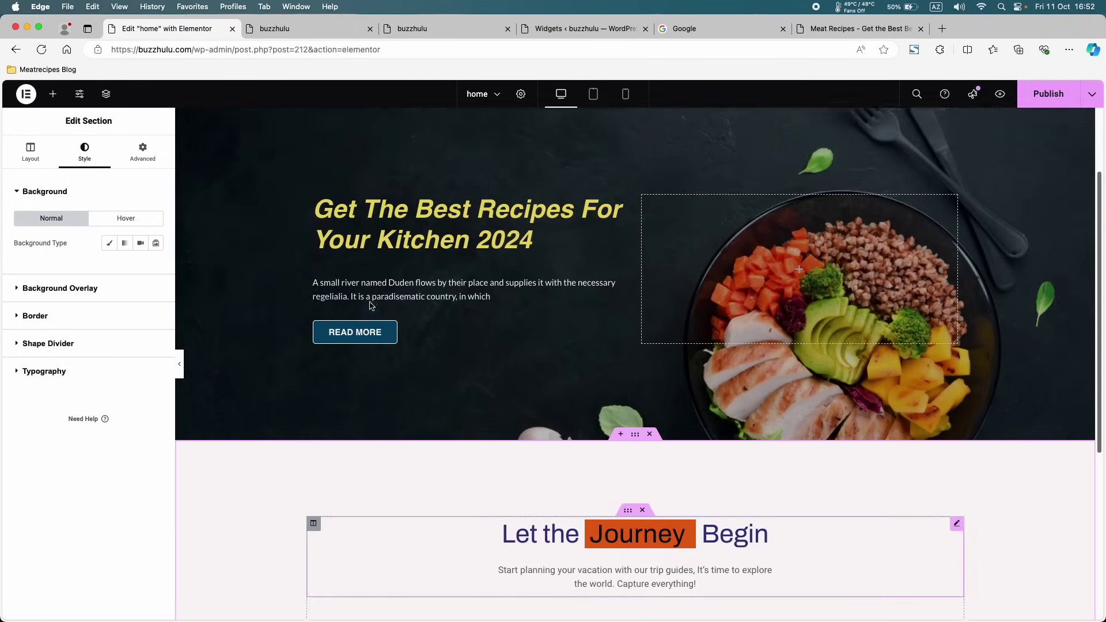
{"action": "scroll", "coordinate": [371, 305], "scroll_direction": "up", "scroll_amount": 2}
{"action": "scroll", "coordinate": [370, 302], "scroll_direction": "down", "scroll_amount": 5}
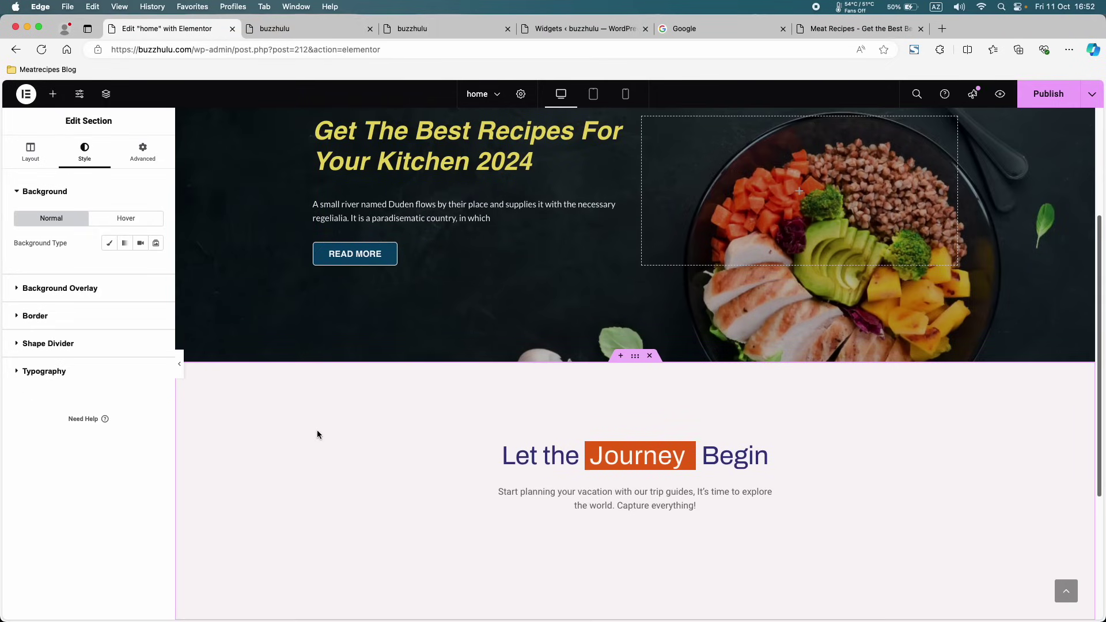
- Try the dark red background color #240202 on the heading section and clear the background type again
{"action": "left_click", "coordinate": [109, 242]}
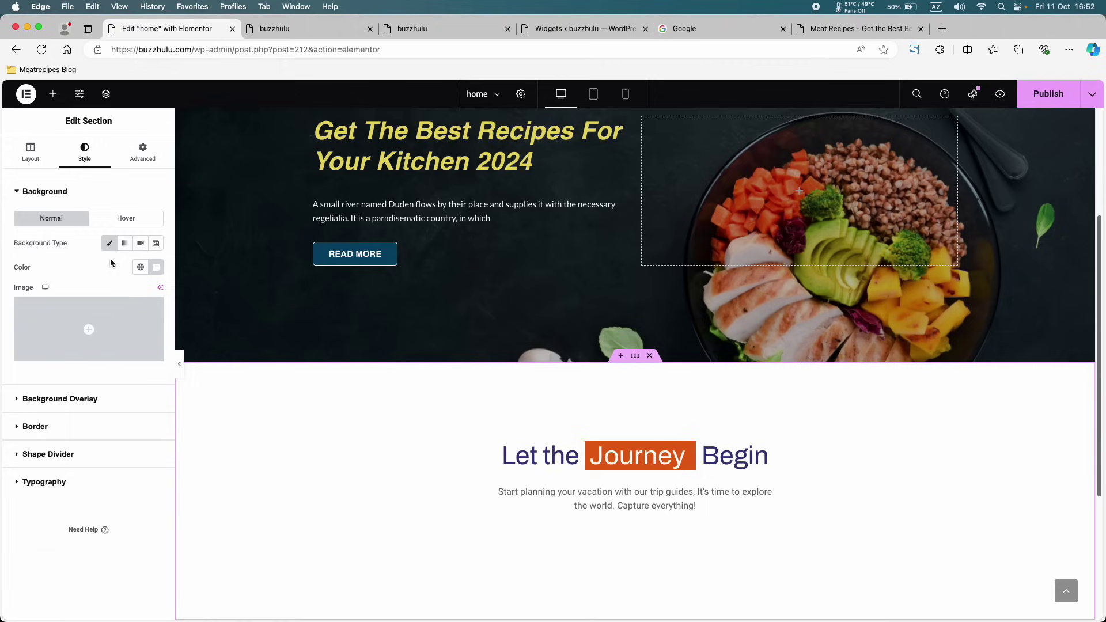
{"action": "left_click", "coordinate": [156, 267]}
{"action": "left_click_drag", "start_coordinate": [156, 326], "coordinate": [214, 388]}
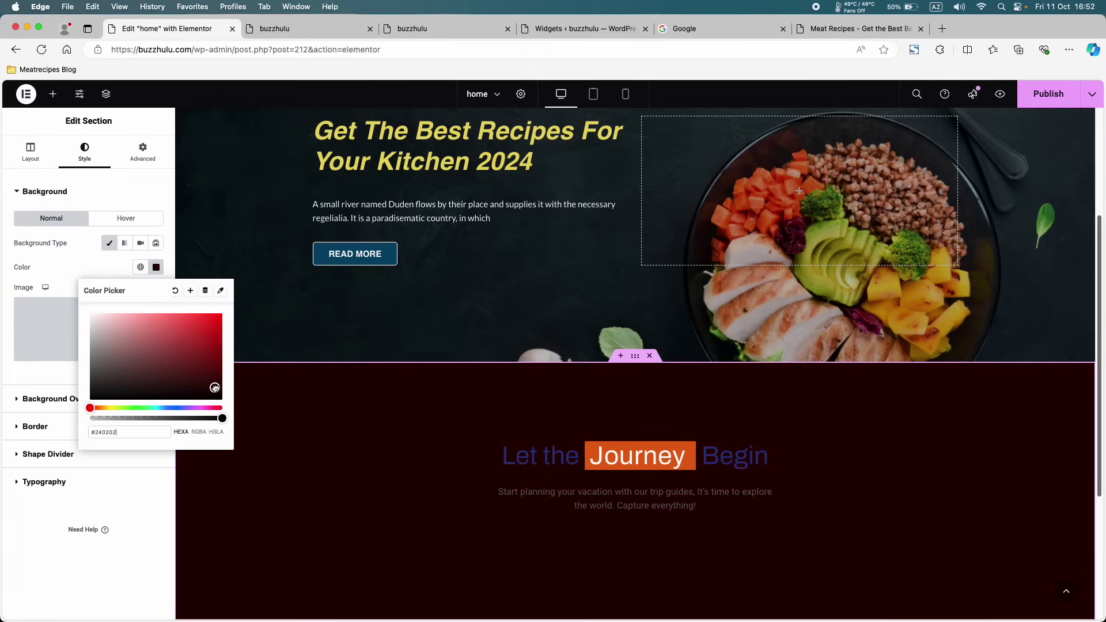
{"action": "left_click", "coordinate": [109, 242]}
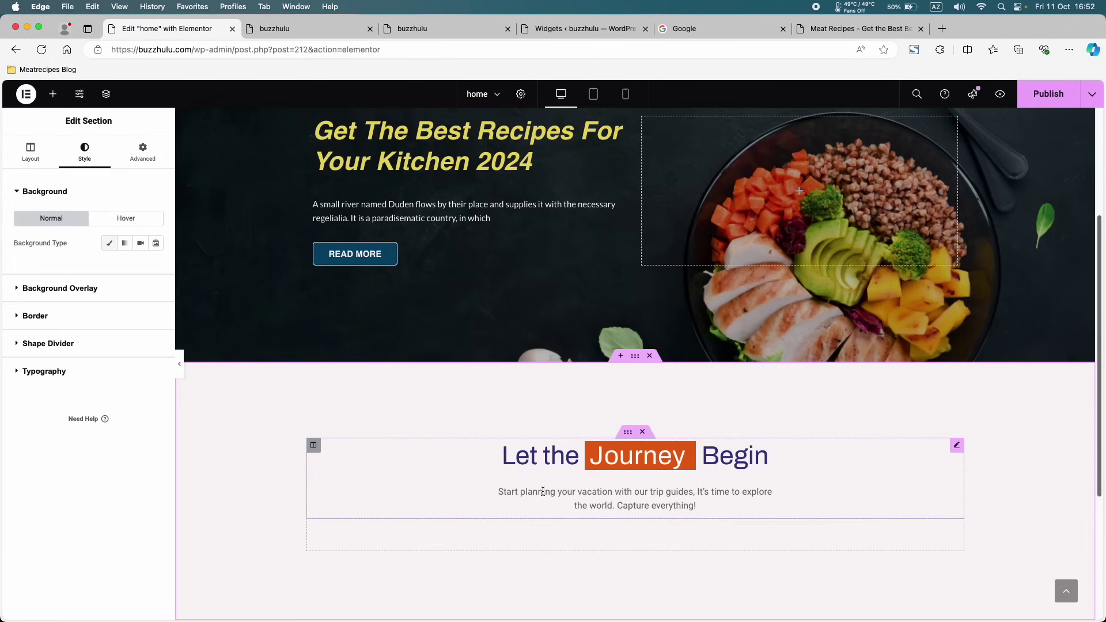
- Check the heading section below the hero and publish the home page
{"action": "scroll", "coordinate": [543, 484], "scroll_direction": "down", "scroll_amount": 3}
{"action": "scroll", "coordinate": [543, 490], "scroll_direction": "down", "scroll_amount": 1}
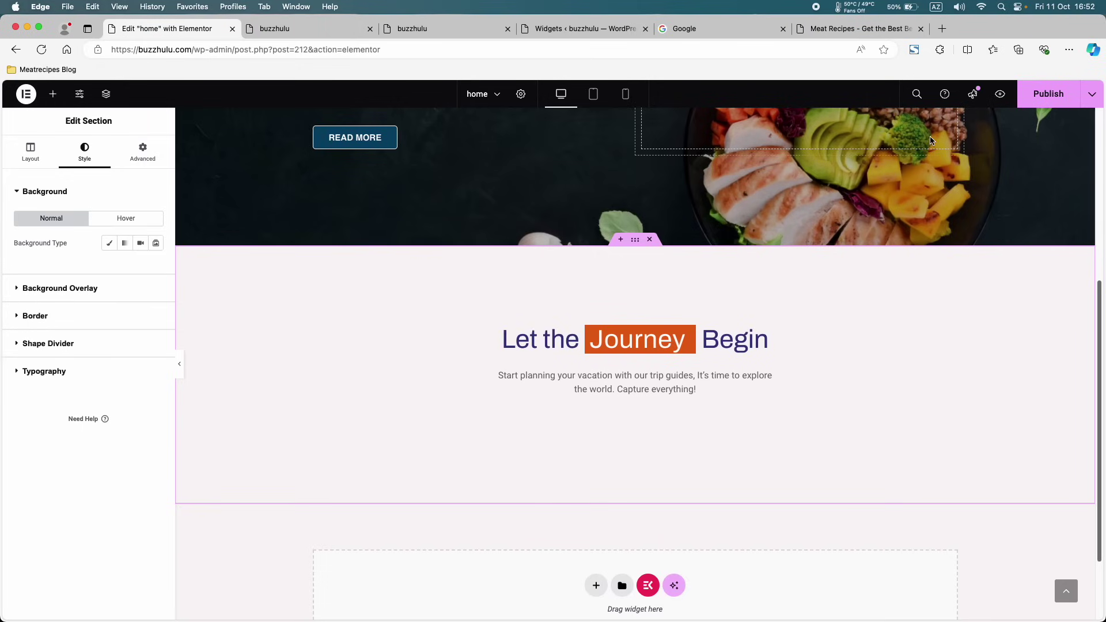
{"action": "left_click", "coordinate": [1036, 95]}
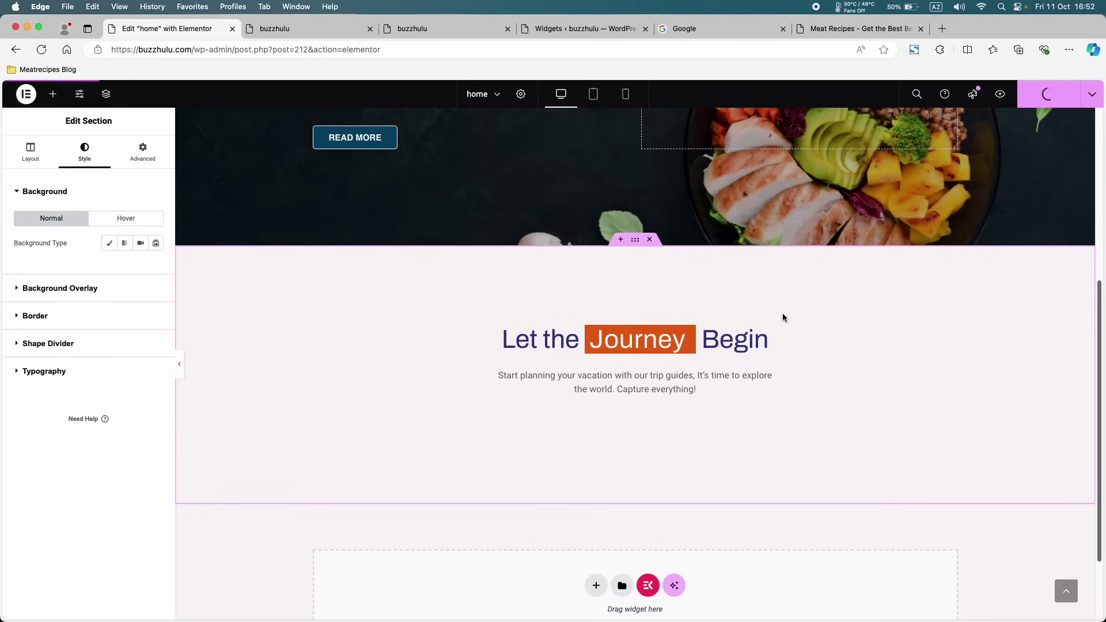
- Open the ElementsKit section library below the heading section and browse the sections of all categories
{"action": "scroll", "coordinate": [651, 431], "scroll_direction": "down", "scroll_amount": 3}
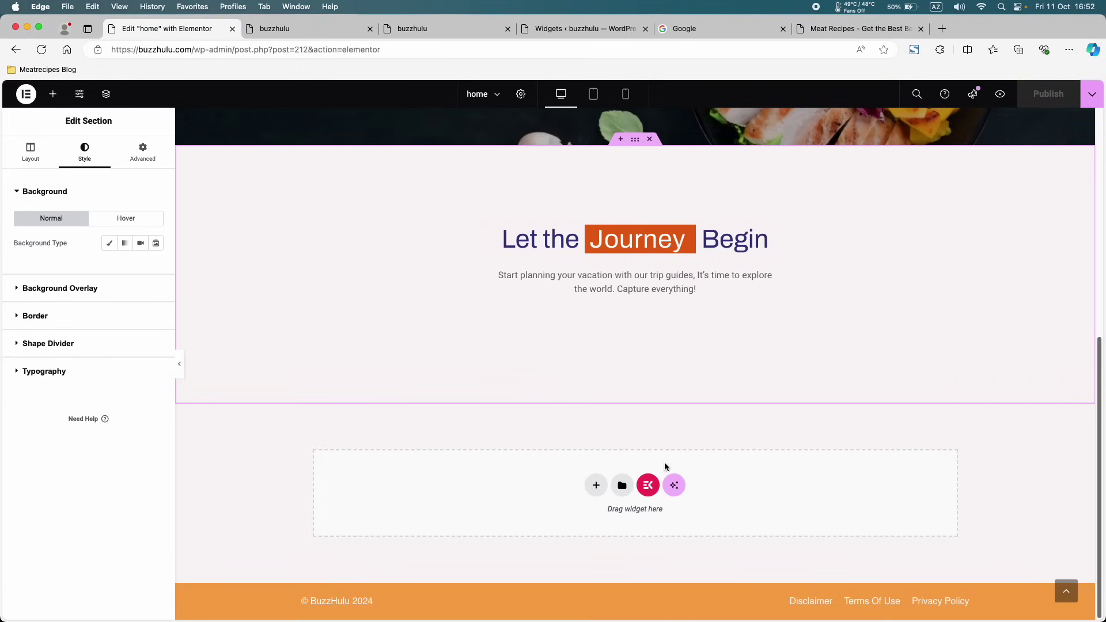
{"action": "left_click", "coordinate": [647, 486]}
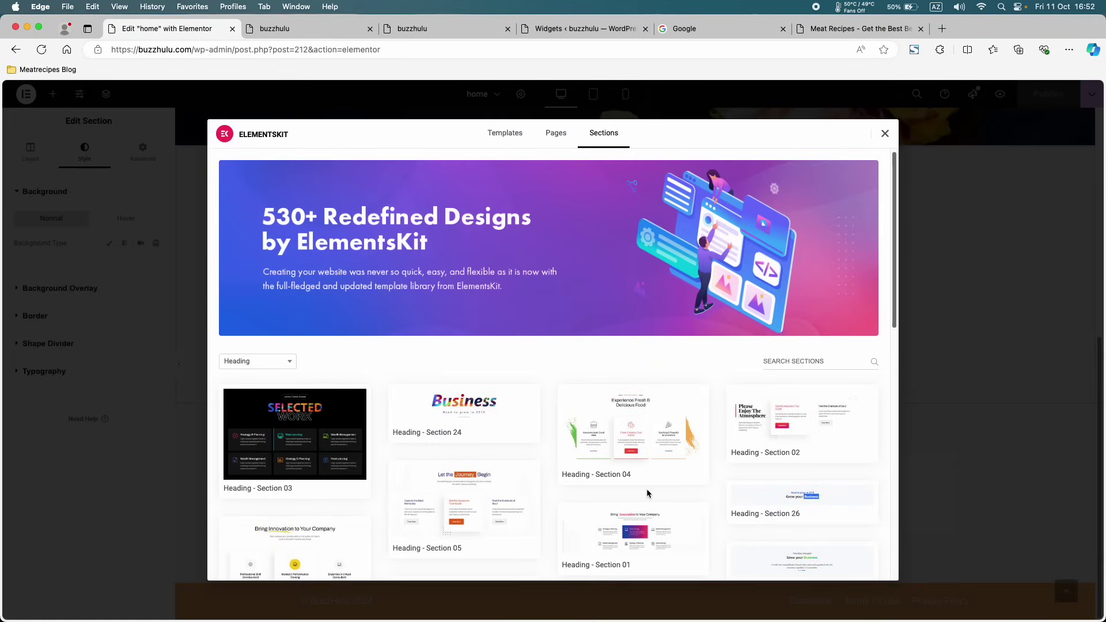
{"action": "left_click", "coordinate": [279, 360]}
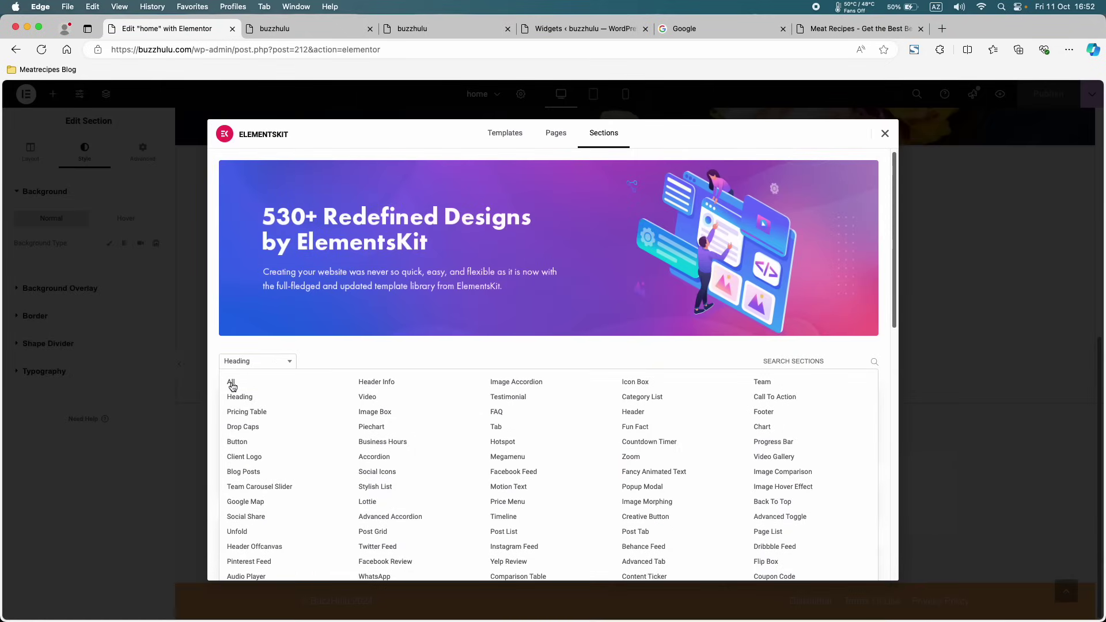
{"action": "left_click", "coordinate": [232, 383]}
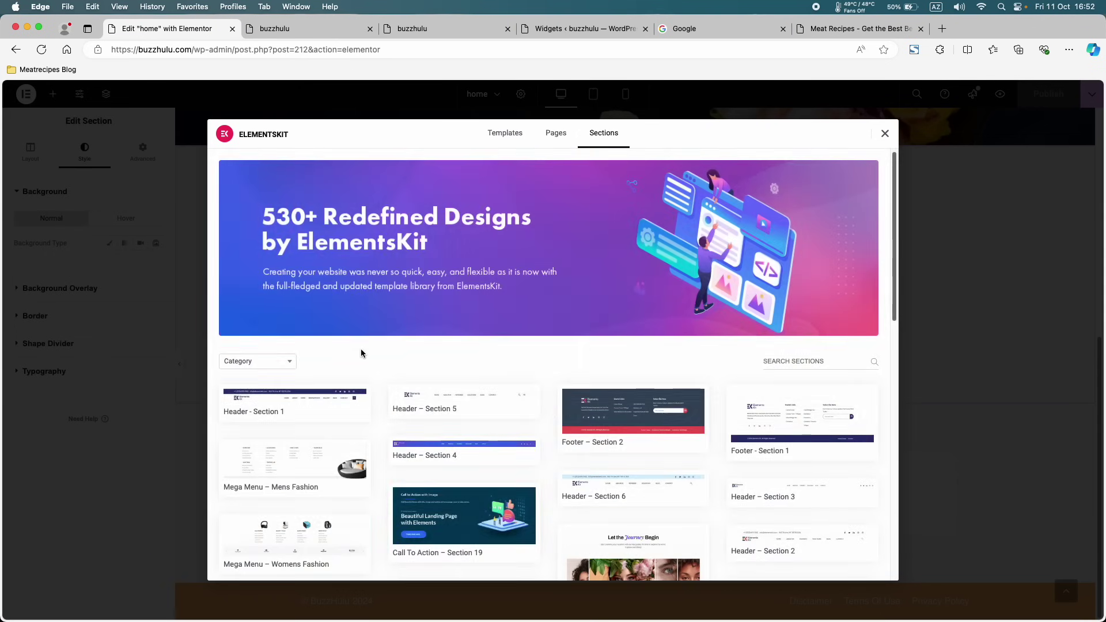
{"action": "scroll", "coordinate": [360, 353], "scroll_direction": "down", "scroll_amount": 5}
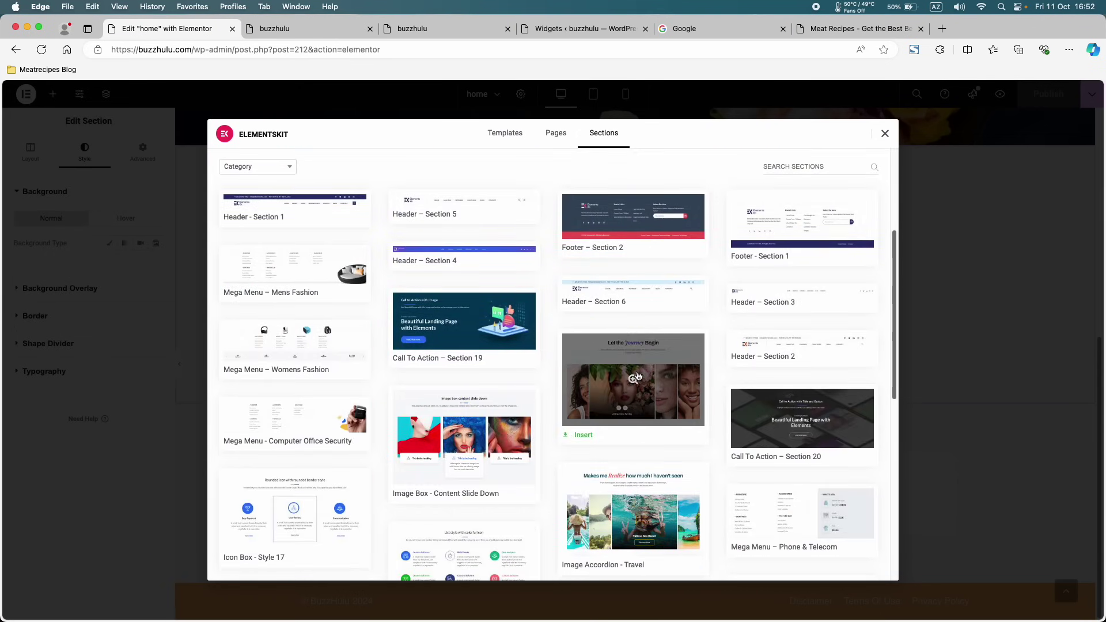
{"action": "scroll", "coordinate": [640, 374], "scroll_direction": "down", "scroll_amount": 4}
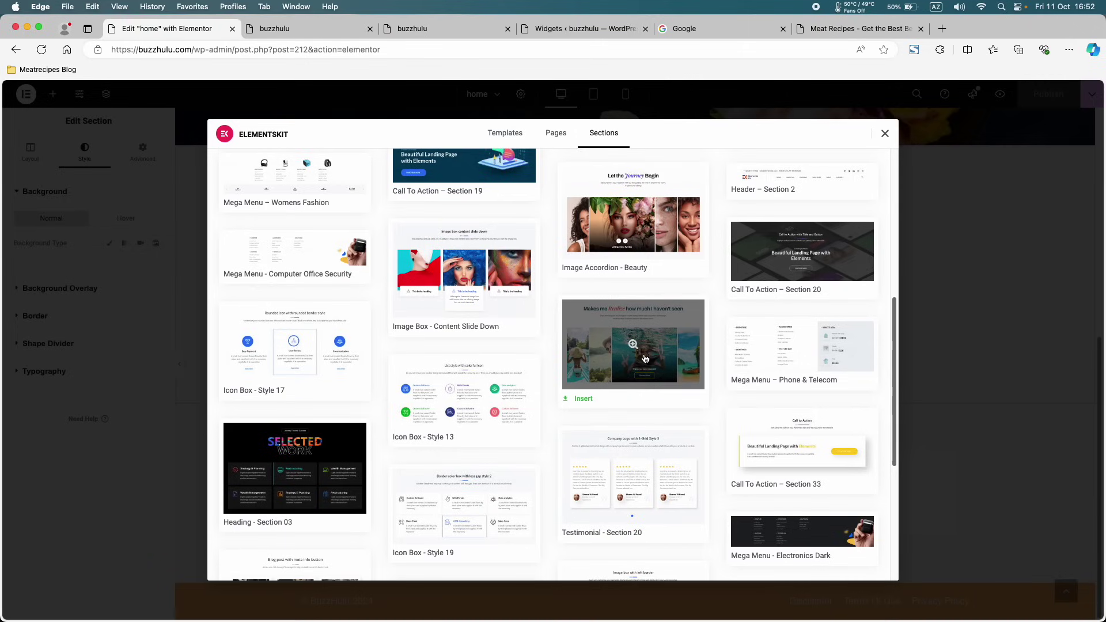
{"action": "scroll", "coordinate": [588, 379], "scroll_direction": "down", "scroll_amount": 1}
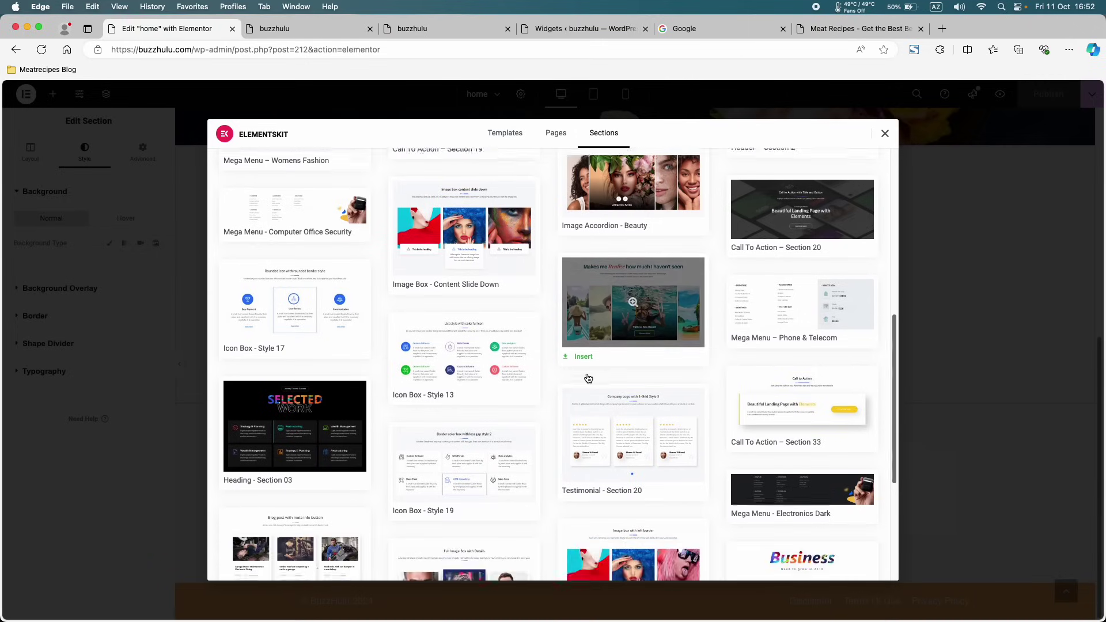
{"action": "scroll", "coordinate": [588, 379], "scroll_direction": "up", "scroll_amount": 10}
- Filter the section library to the Image Accordion category and preview the Image Accordion - Travel section
{"action": "left_click", "coordinate": [265, 362]}
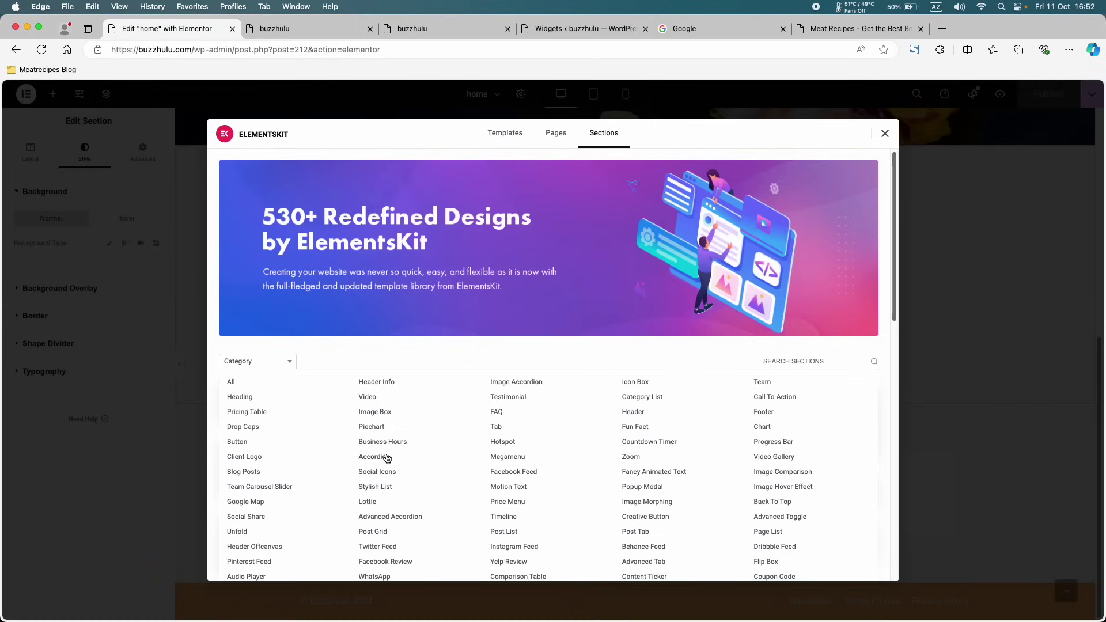
{"action": "left_click", "coordinate": [516, 383]}
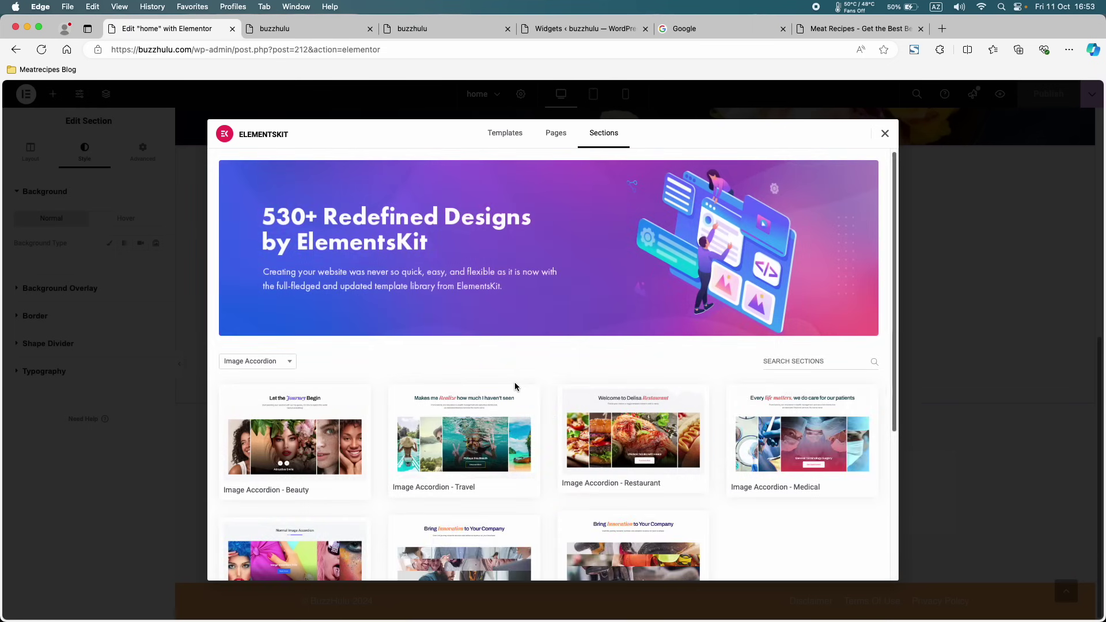
{"action": "mouse_move", "coordinate": [346, 433]}
{"action": "mouse_move", "coordinate": [438, 427]}
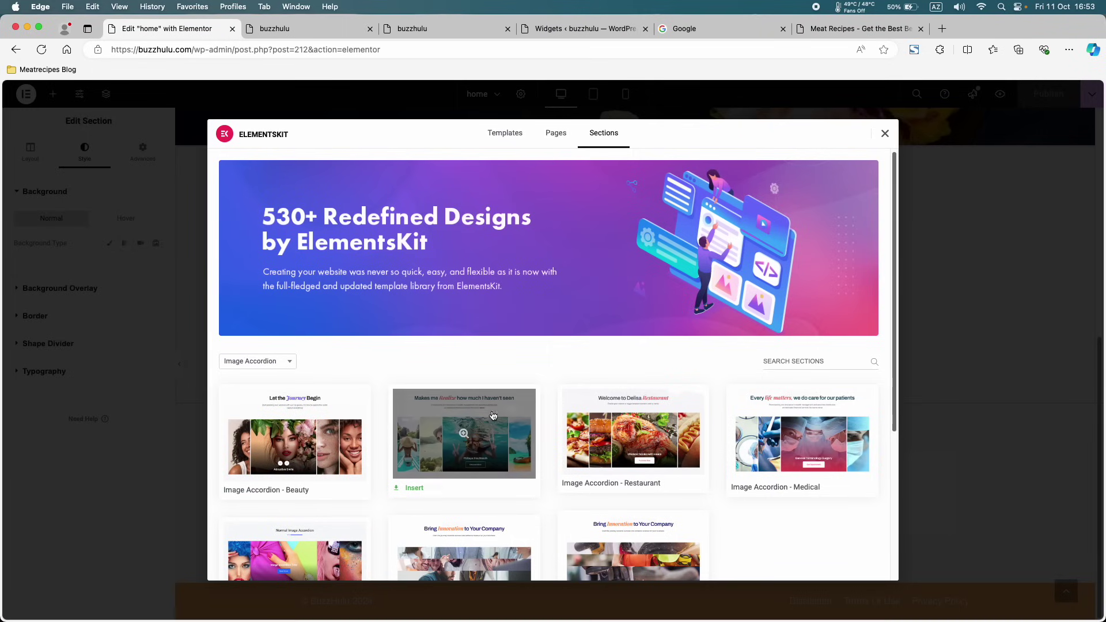
{"action": "left_click", "coordinate": [463, 429]}
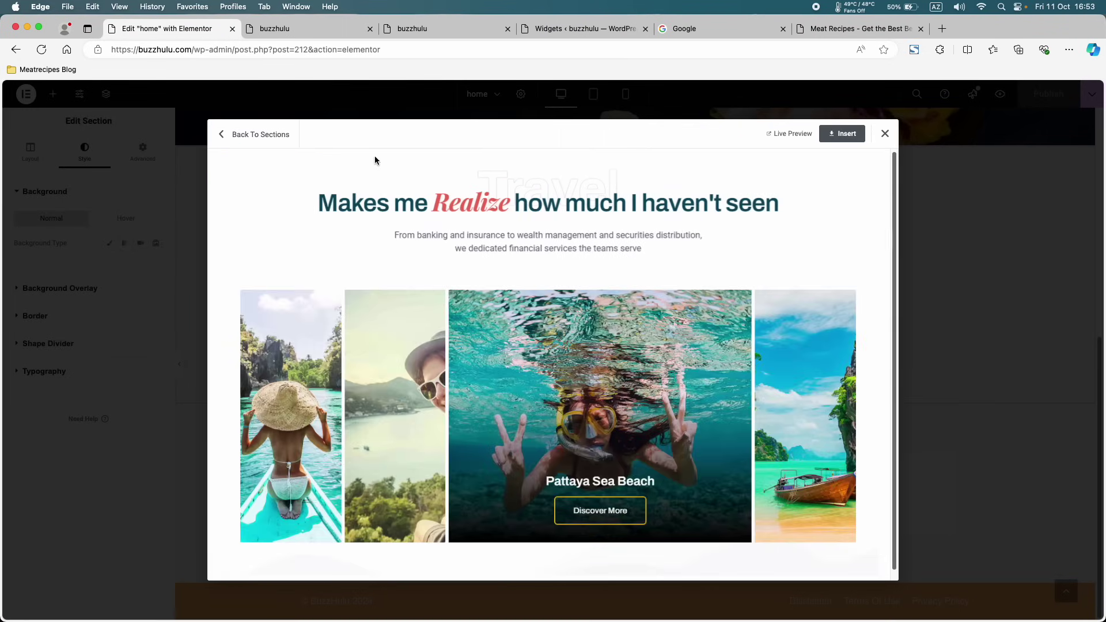
{"action": "left_click", "coordinate": [257, 137]}
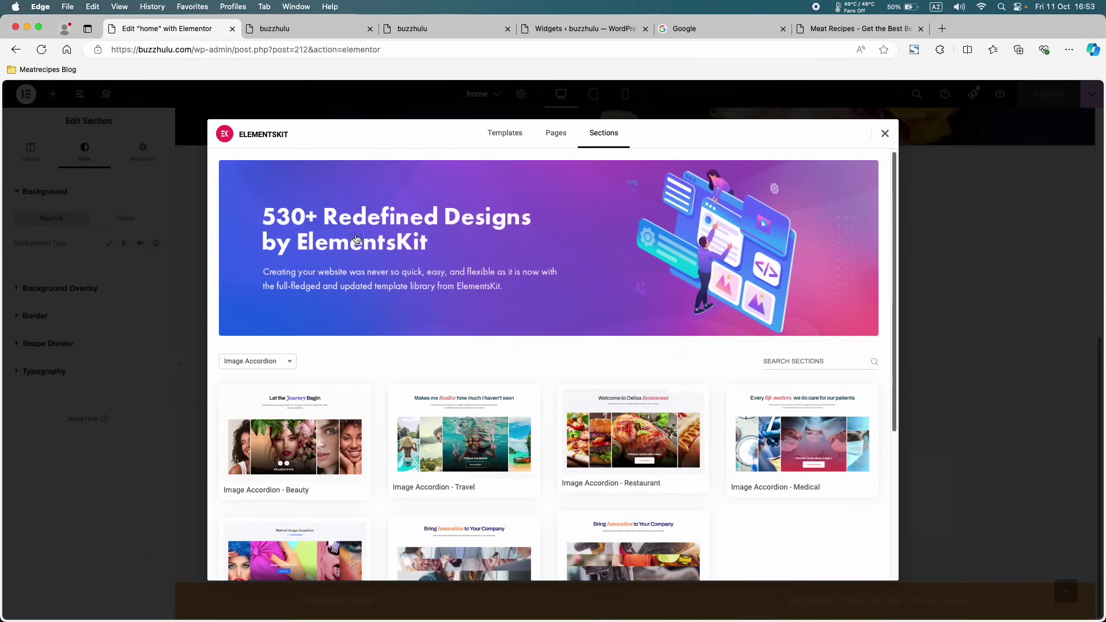
- Insert the Image Accordion - Restaurant section below the heading and enable Stretch Section for it
{"action": "left_click", "coordinate": [630, 407]}
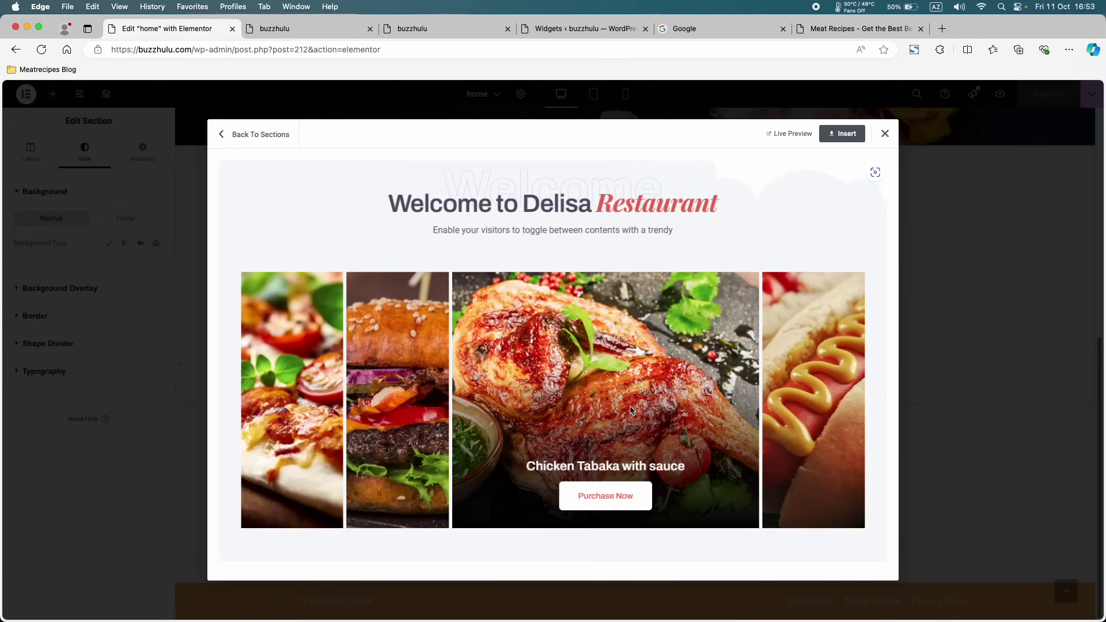
{"action": "left_click", "coordinate": [841, 138]}
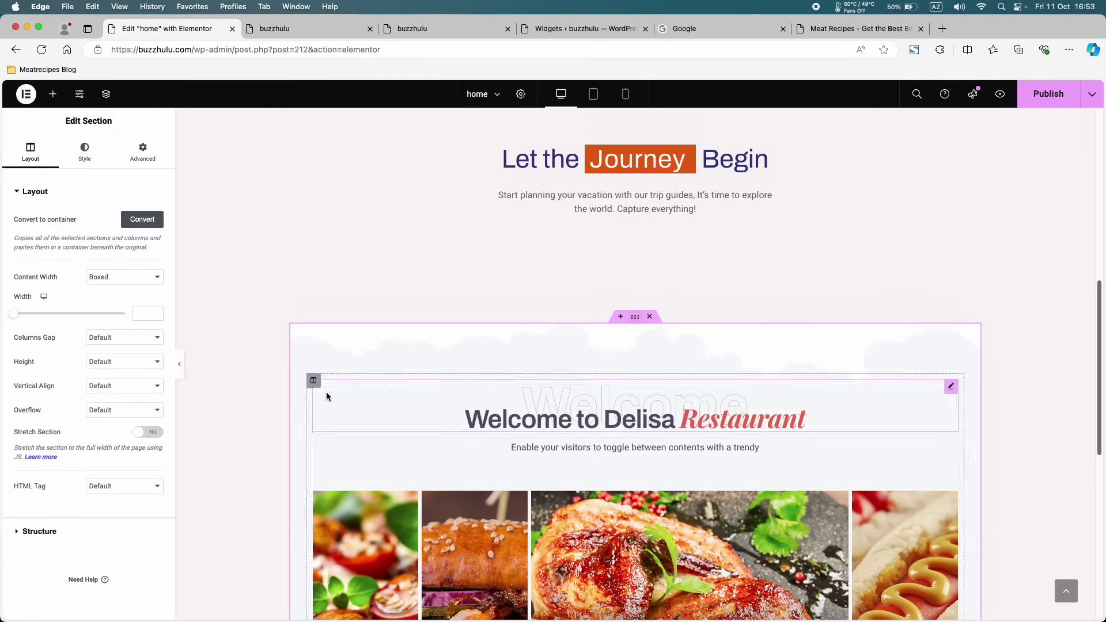
{"action": "left_click", "coordinate": [147, 436]}
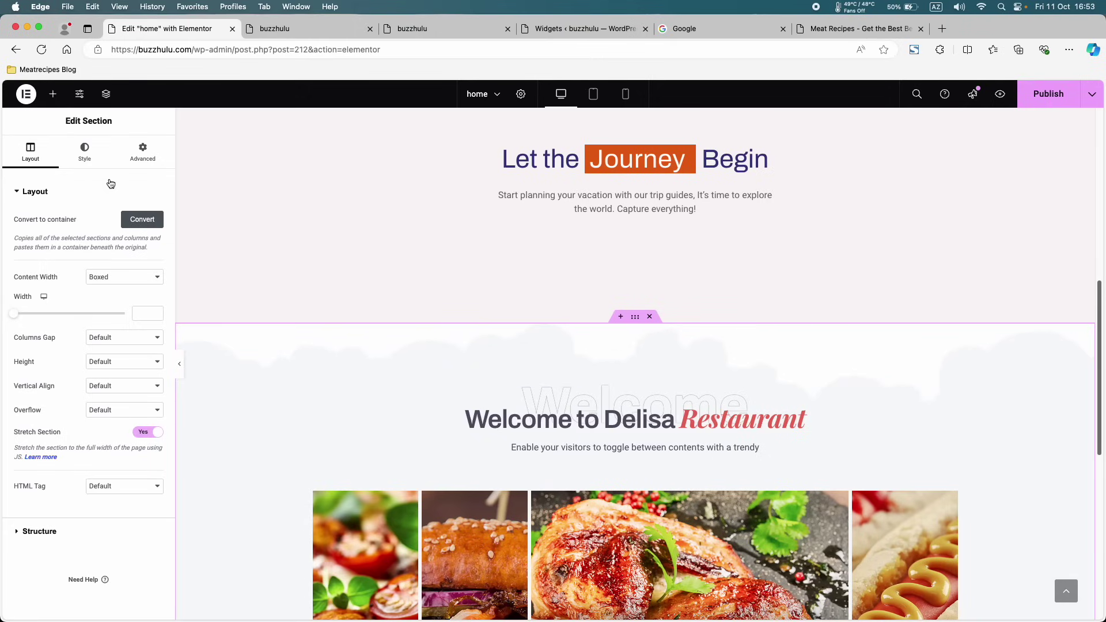
- Clear the restaurant section's Classic background type and check its background overlay settings
{"action": "left_click", "coordinate": [90, 155]}
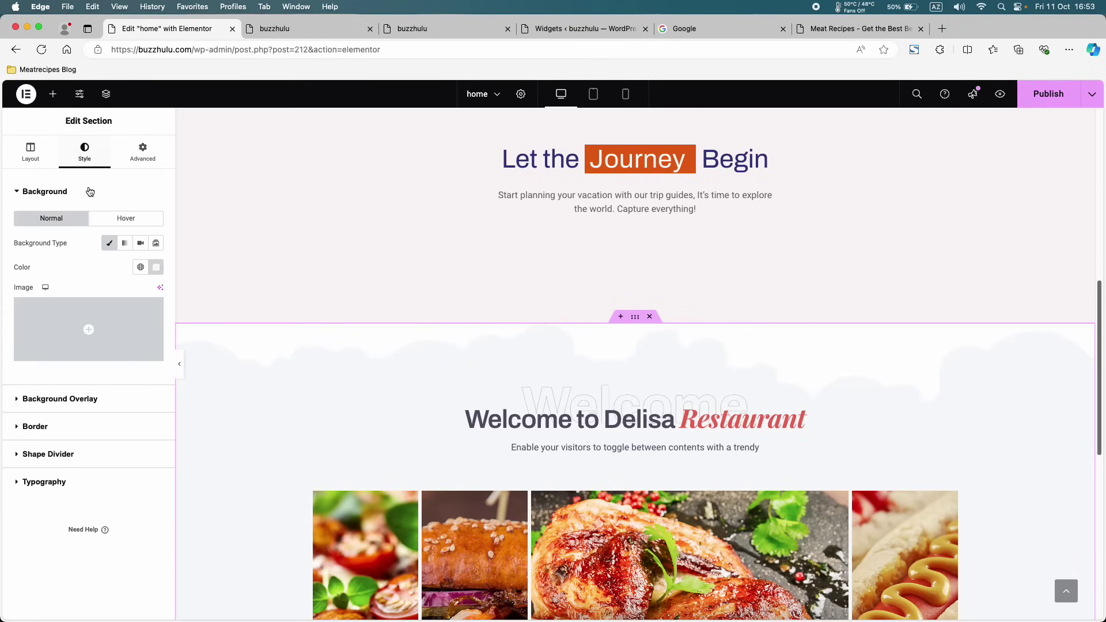
{"action": "left_click", "coordinate": [115, 246]}
{"action": "left_click", "coordinate": [123, 199]}
{"action": "left_click", "coordinate": [110, 223]}
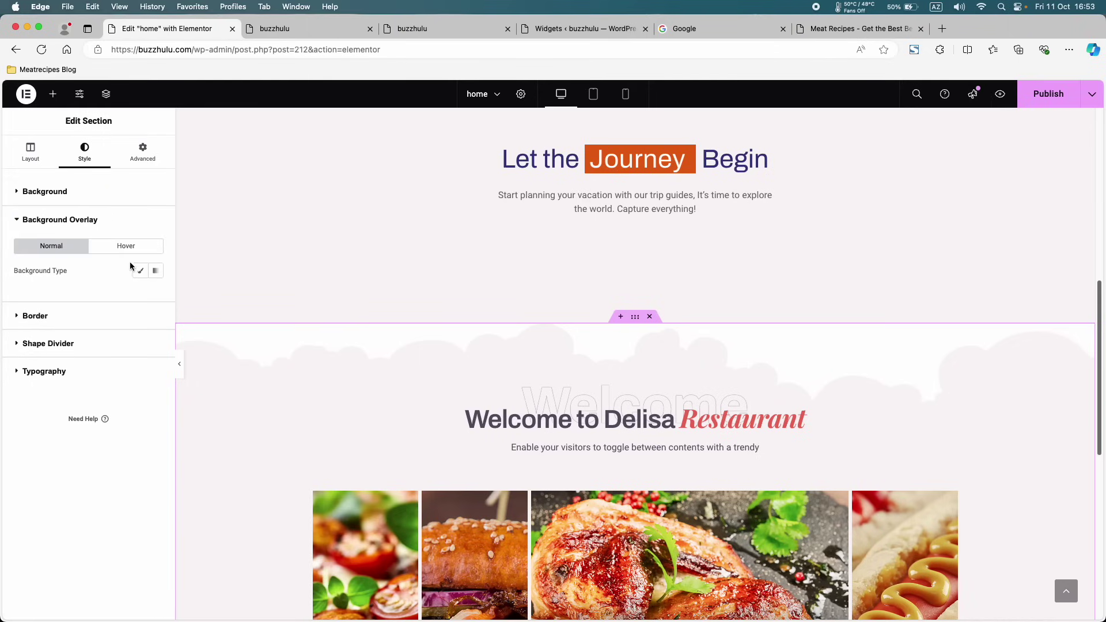
{"action": "left_click", "coordinate": [81, 220]}
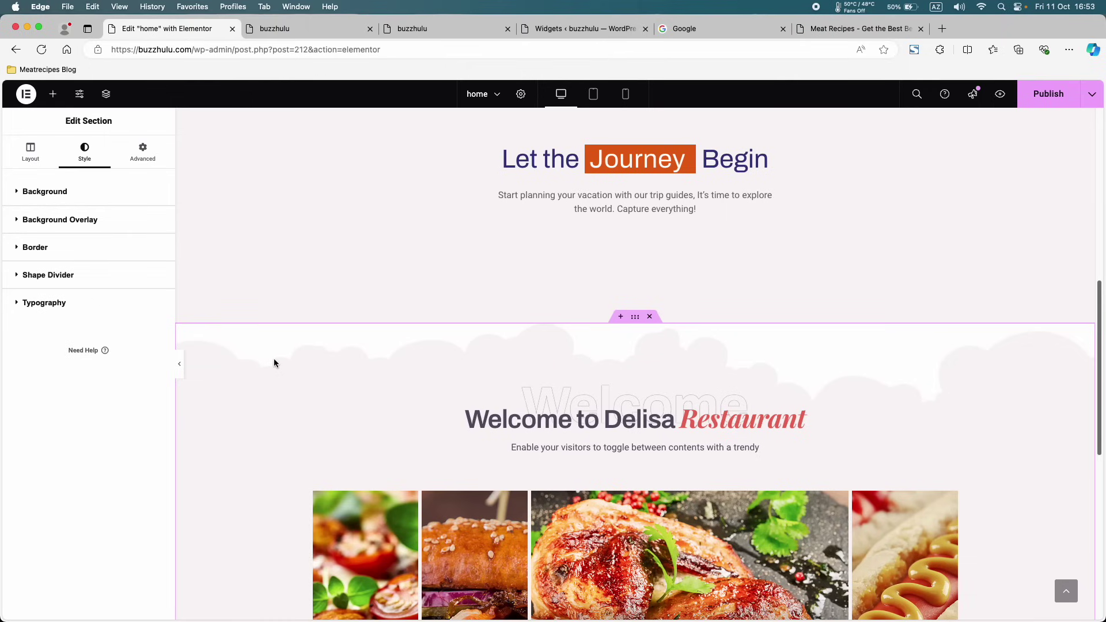
- Set both the top and bottom shape dividers of the restaurant section to None
{"action": "left_click", "coordinate": [61, 277]}
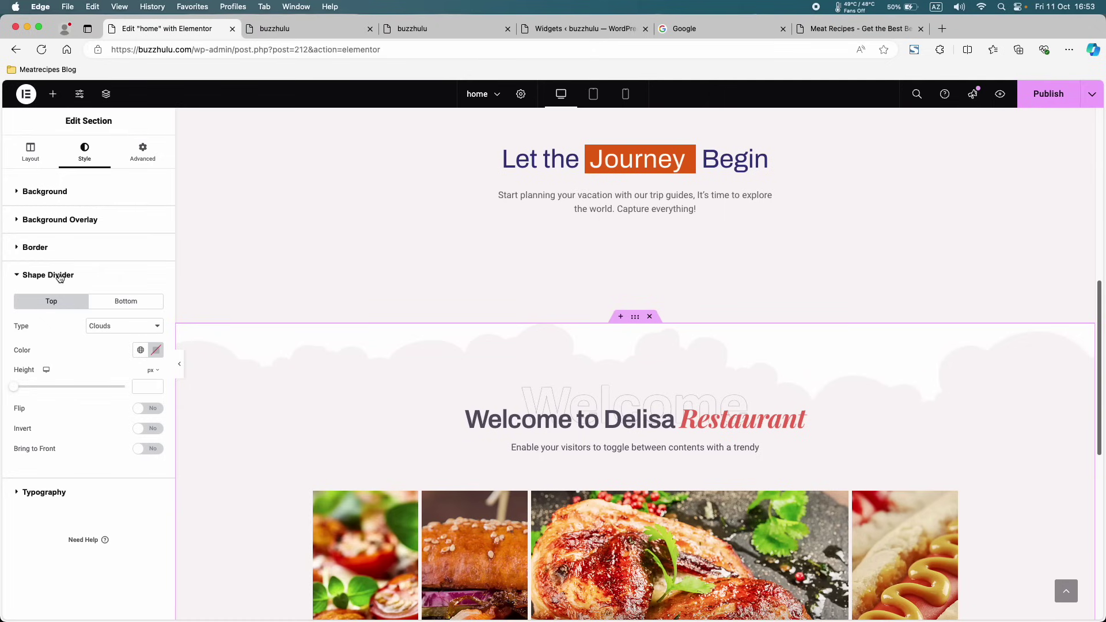
{"action": "left_click", "coordinate": [120, 327]}
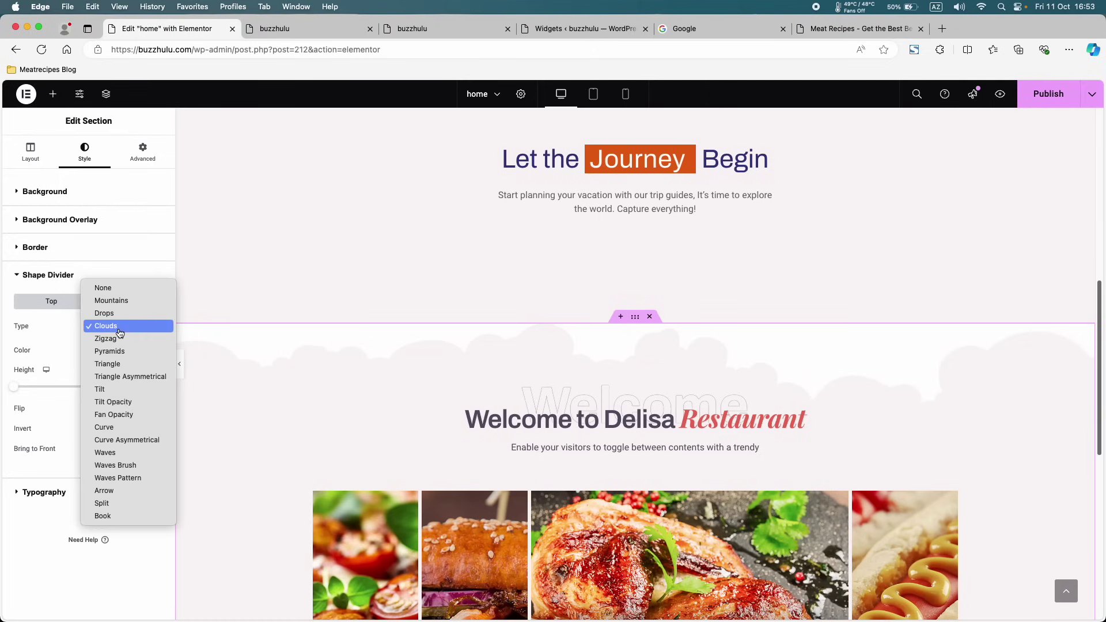
{"action": "left_click", "coordinate": [119, 287]}
{"action": "left_click", "coordinate": [120, 297]}
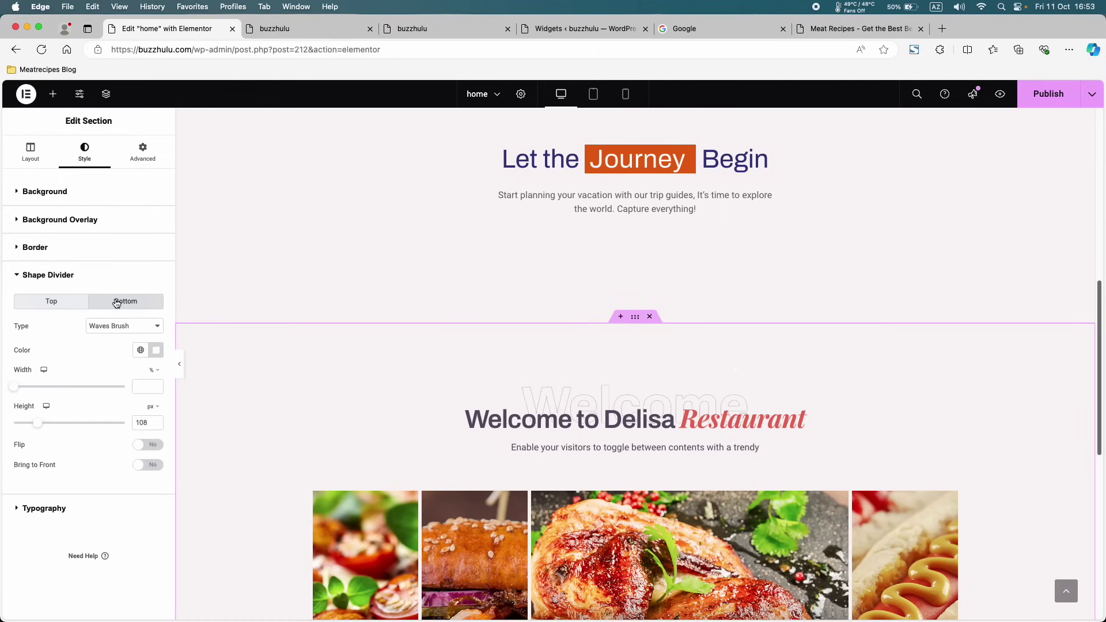
{"action": "scroll", "coordinate": [187, 347], "scroll_direction": "down", "scroll_amount": 5}
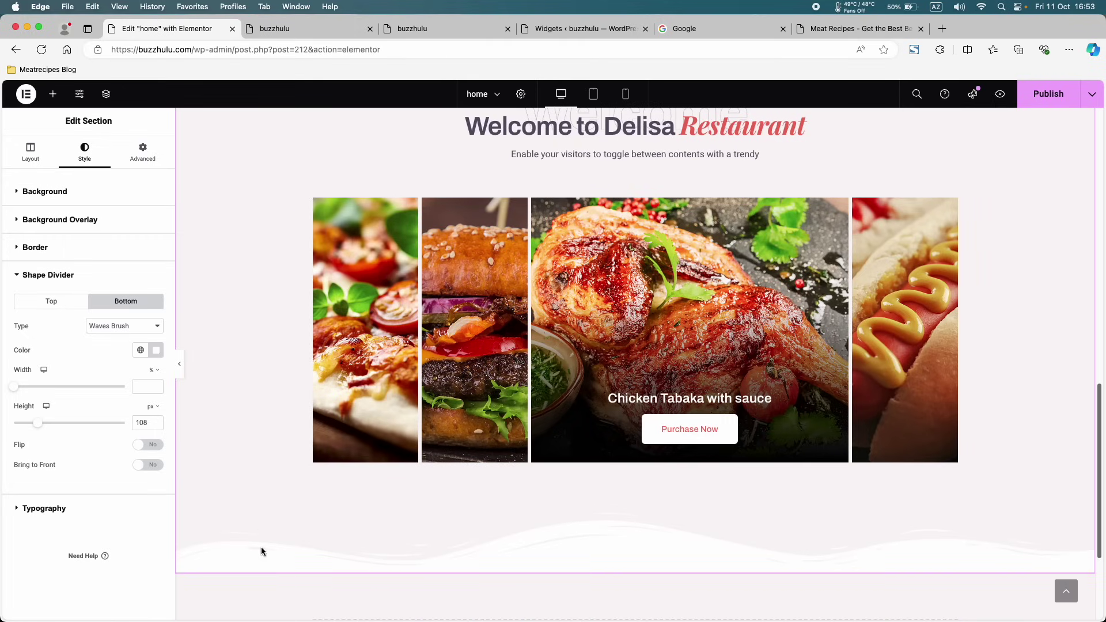
{"action": "left_click", "coordinate": [119, 331]}
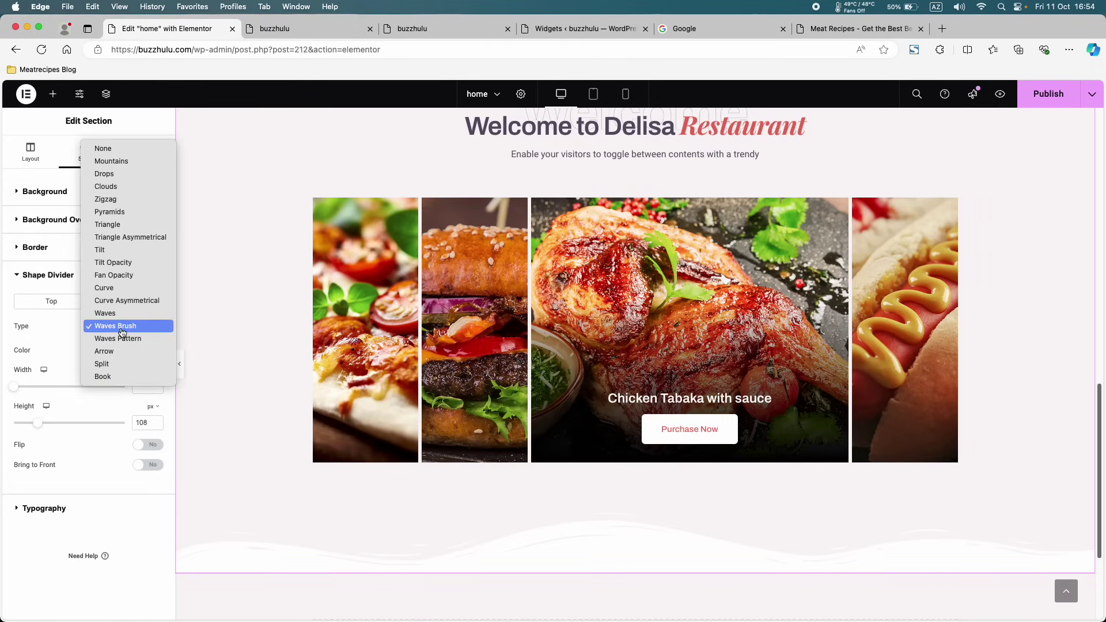
{"action": "left_click", "coordinate": [111, 149]}
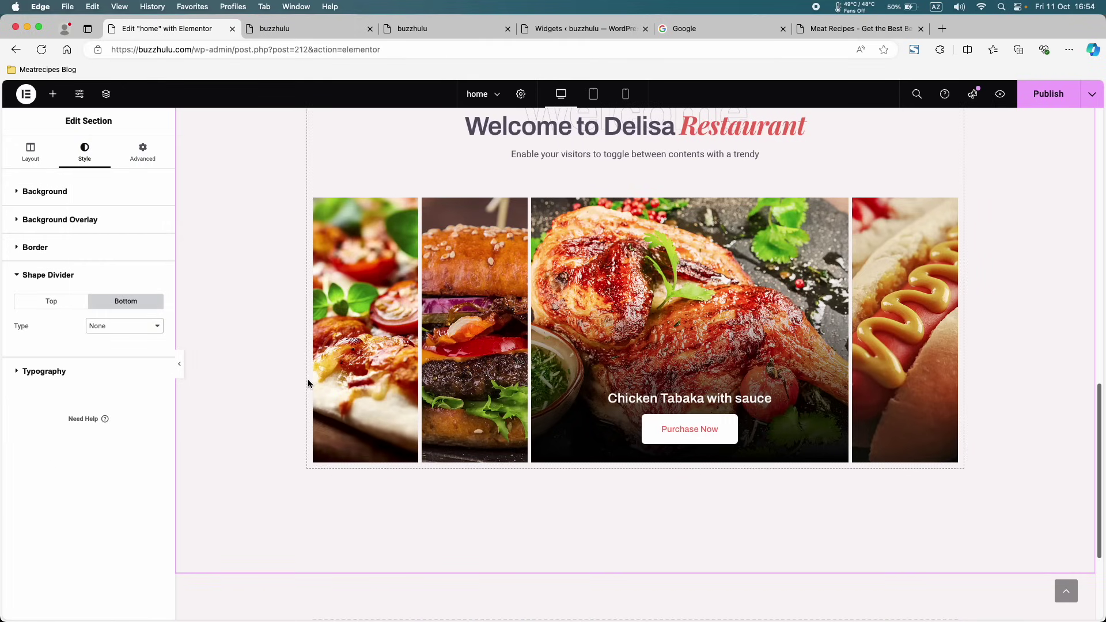
- Publish the home page and switch to its open preview page
{"action": "scroll", "coordinate": [308, 379], "scroll_direction": "up", "scroll_amount": 4}
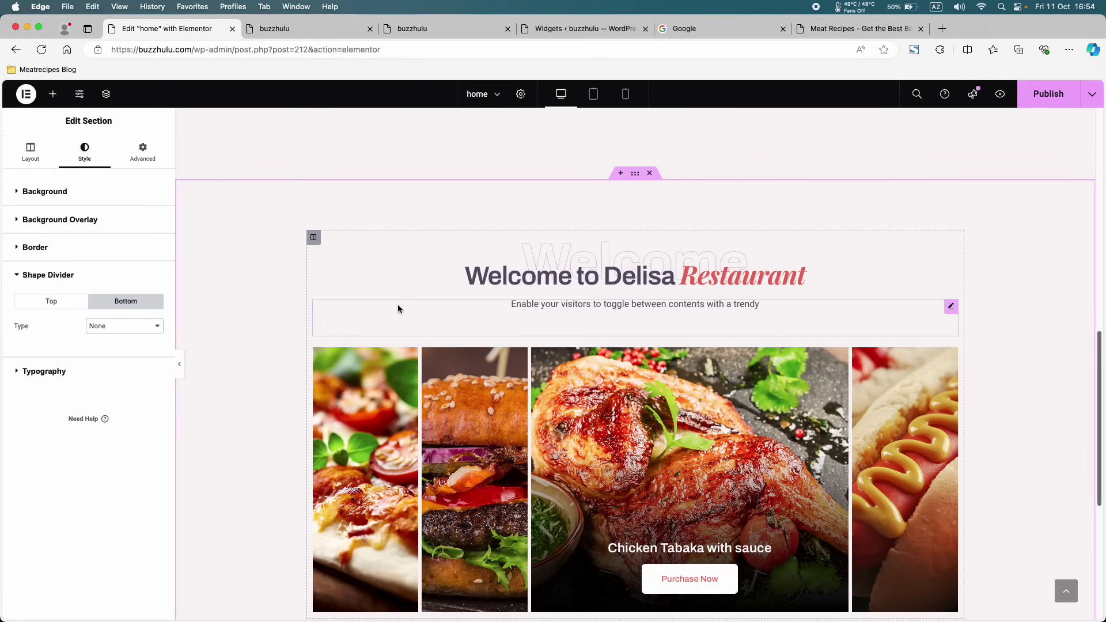
{"action": "left_click", "coordinate": [1052, 92]}
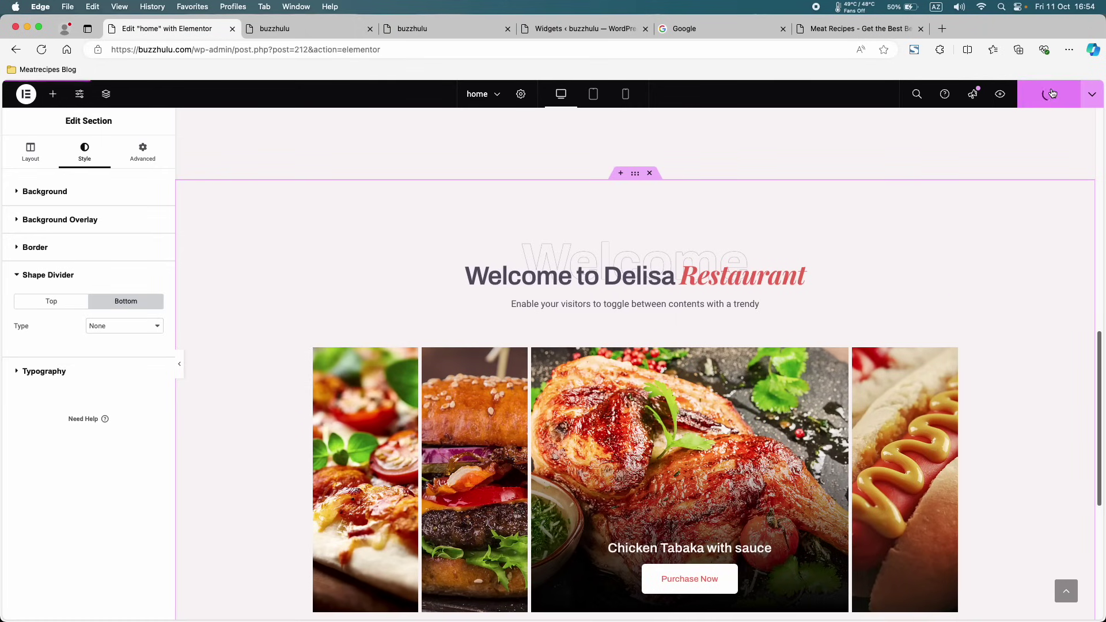
{"action": "left_click", "coordinate": [329, 29]}
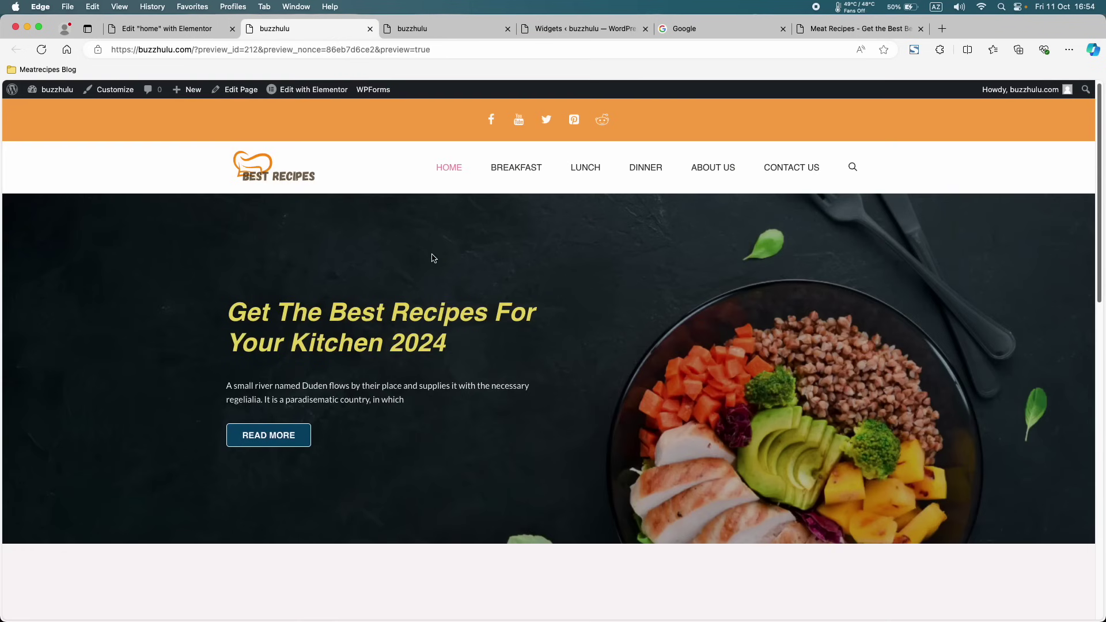
- Examine the previewed page below the hero, comparing the "Let the Journey Begin" heading with the "Welcome to Delisa Restaurant" heading
{"action": "scroll", "coordinate": [432, 255], "scroll_direction": "down", "scroll_amount": 10}
{"action": "scroll", "coordinate": [432, 255], "scroll_direction": "down", "scroll_amount": 3}
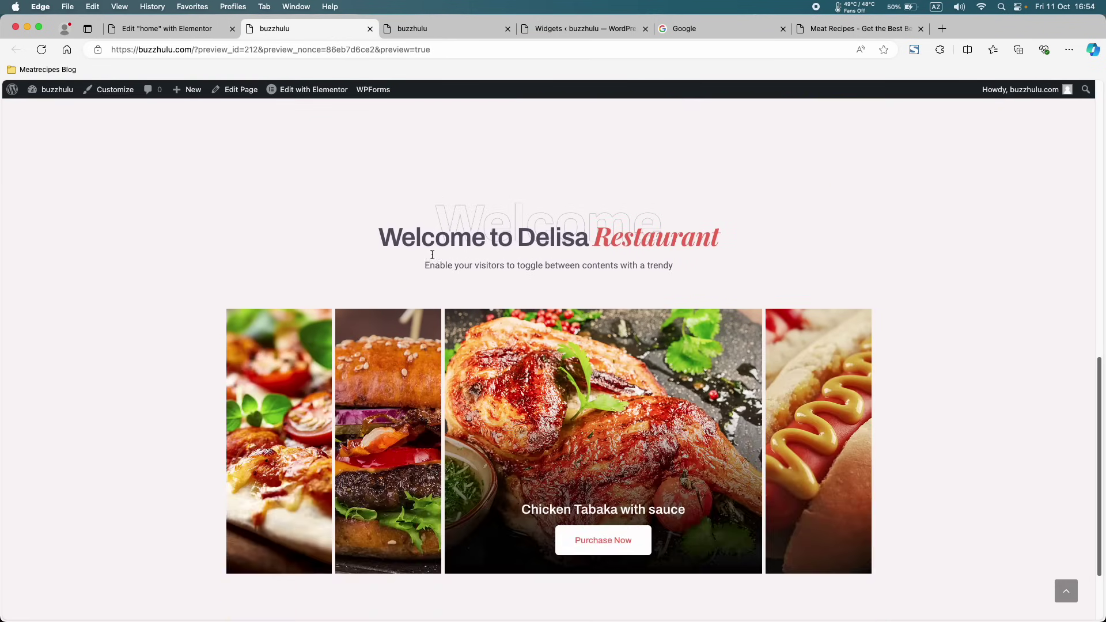
{"action": "scroll", "coordinate": [432, 255], "scroll_direction": "up", "scroll_amount": 6}
{"action": "scroll", "coordinate": [432, 257], "scroll_direction": "up", "scroll_amount": 2}
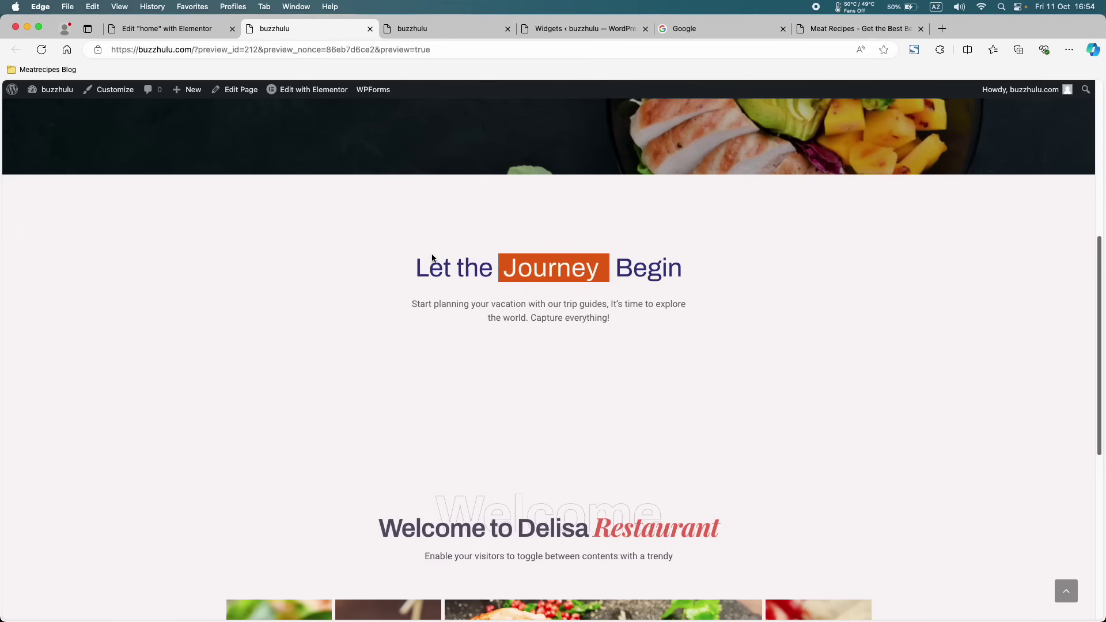
{"action": "scroll", "coordinate": [432, 257], "scroll_direction": "down", "scroll_amount": 2}
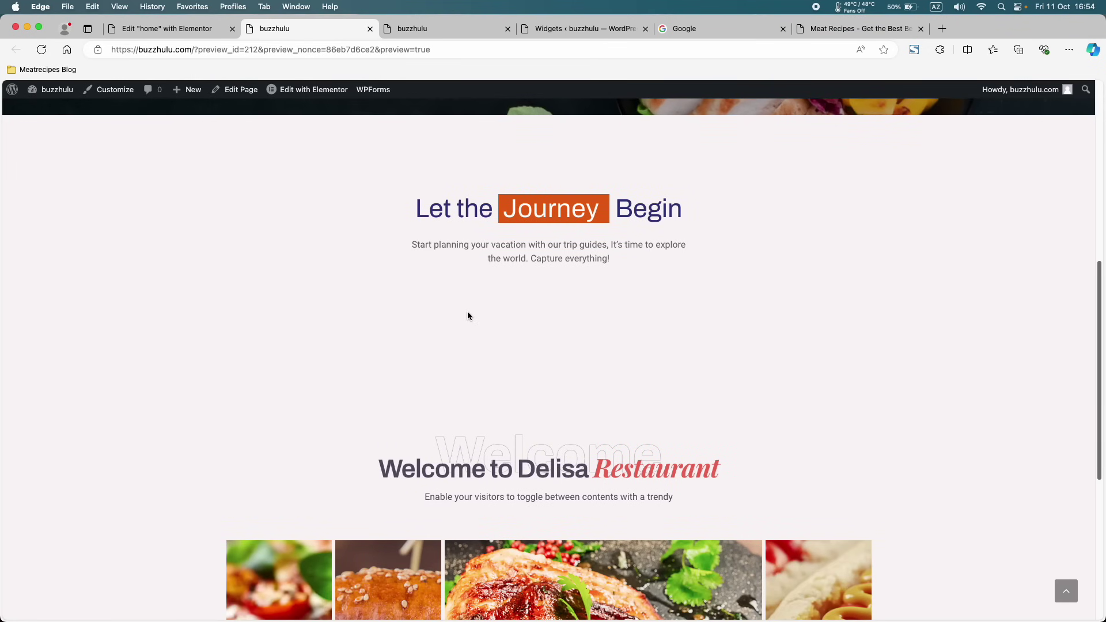
{"action": "scroll", "coordinate": [467, 311], "scroll_direction": "down", "scroll_amount": 2}
{"action": "scroll", "coordinate": [481, 264], "scroll_direction": "down", "scroll_amount": 5}
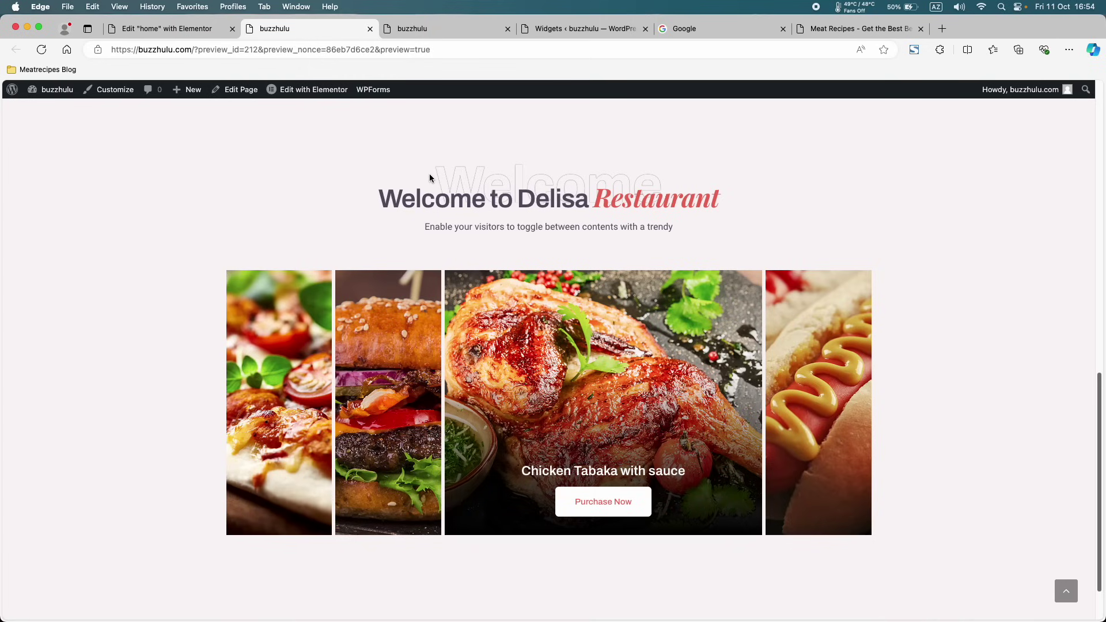
{"action": "left_click_drag", "start_coordinate": [436, 165], "coordinate": [687, 217]}
{"action": "scroll", "coordinate": [677, 224], "scroll_direction": "up", "scroll_amount": 2}
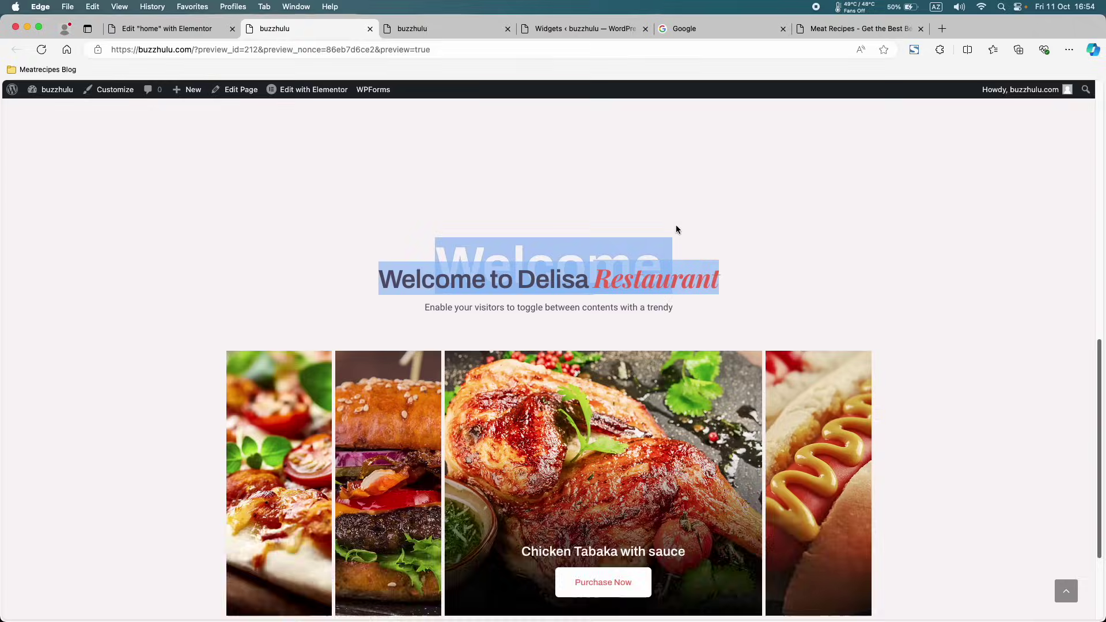
{"action": "scroll", "coordinate": [676, 229], "scroll_direction": "up", "scroll_amount": 5}
{"action": "left_click_drag", "start_coordinate": [418, 197], "coordinate": [659, 241]}
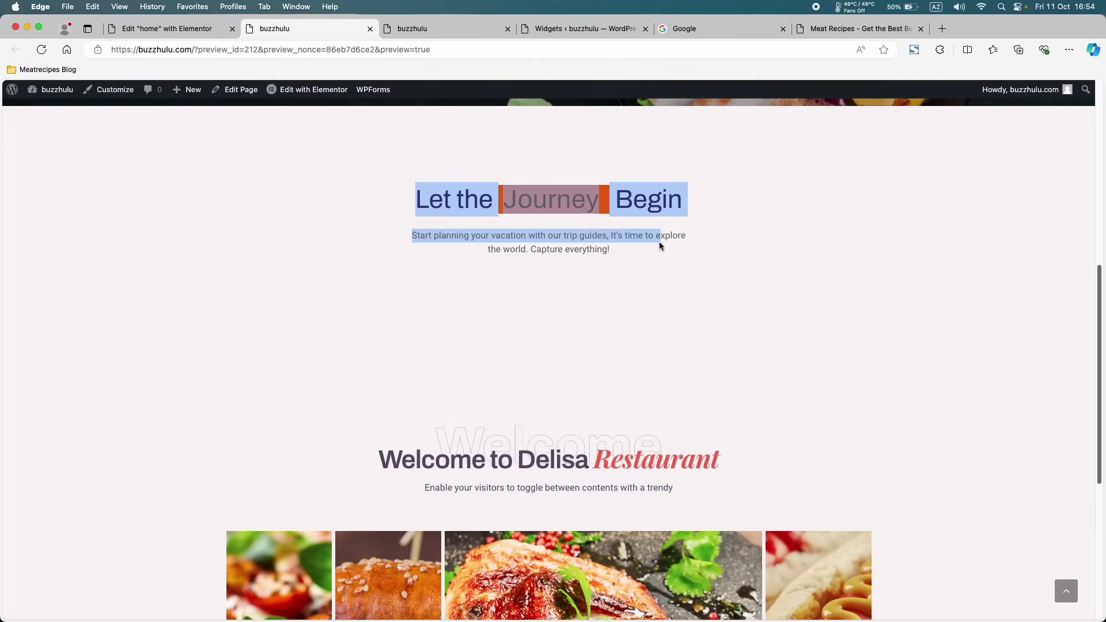
{"action": "left_click", "coordinate": [439, 233]}
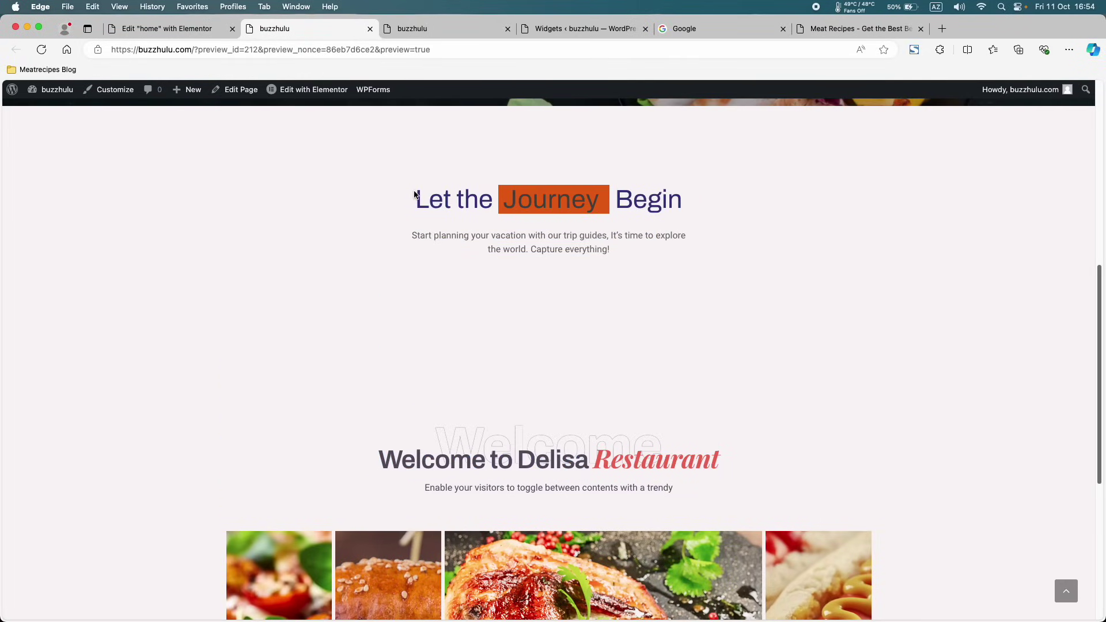
{"action": "scroll", "coordinate": [471, 317], "scroll_direction": "down", "scroll_amount": 1}
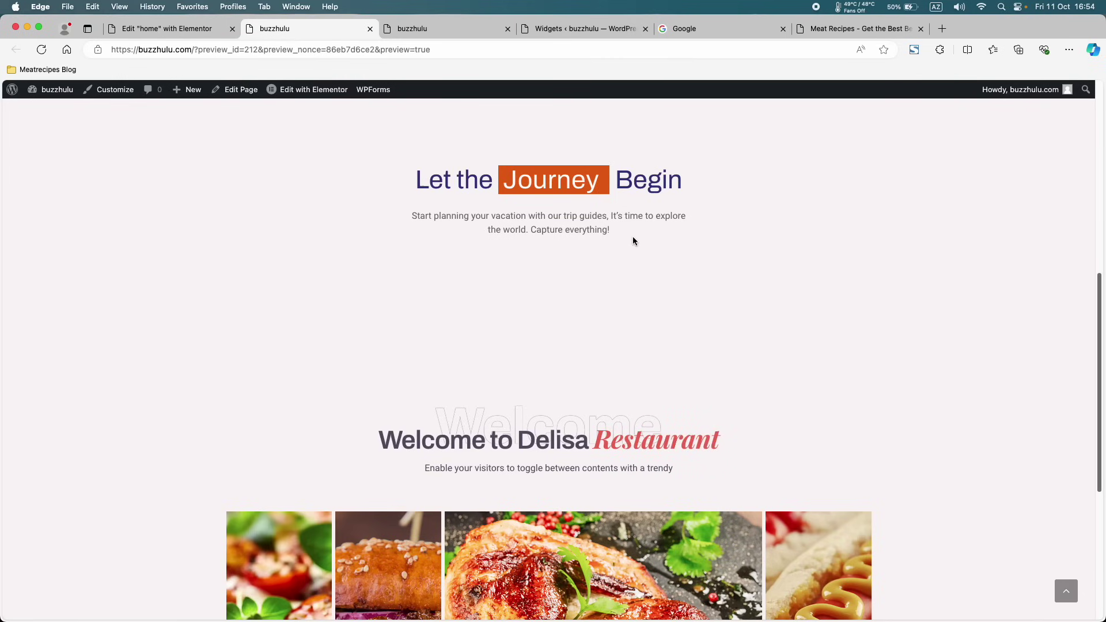
{"action": "left_click_drag", "start_coordinate": [632, 236], "coordinate": [399, 186]}
{"action": "left_click", "coordinate": [409, 251]}
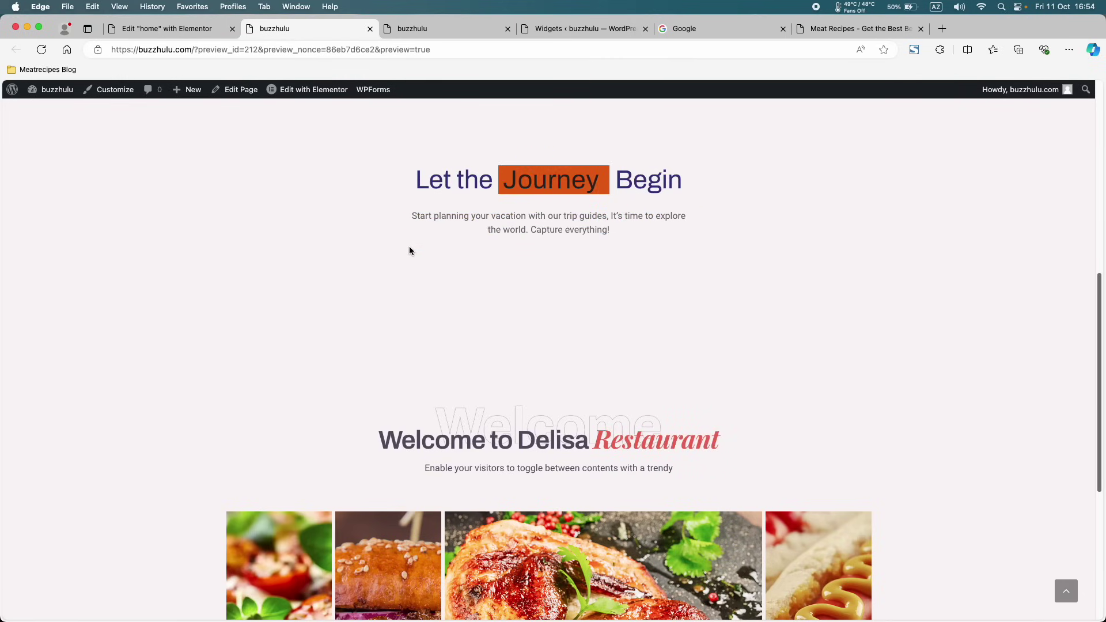
- Return to the page editor and delete the "Welcome to Delisa Restaurant" heading, its outlined "Welcome" text and its subtitle above the image accordion
{"action": "left_click", "coordinate": [167, 28]}
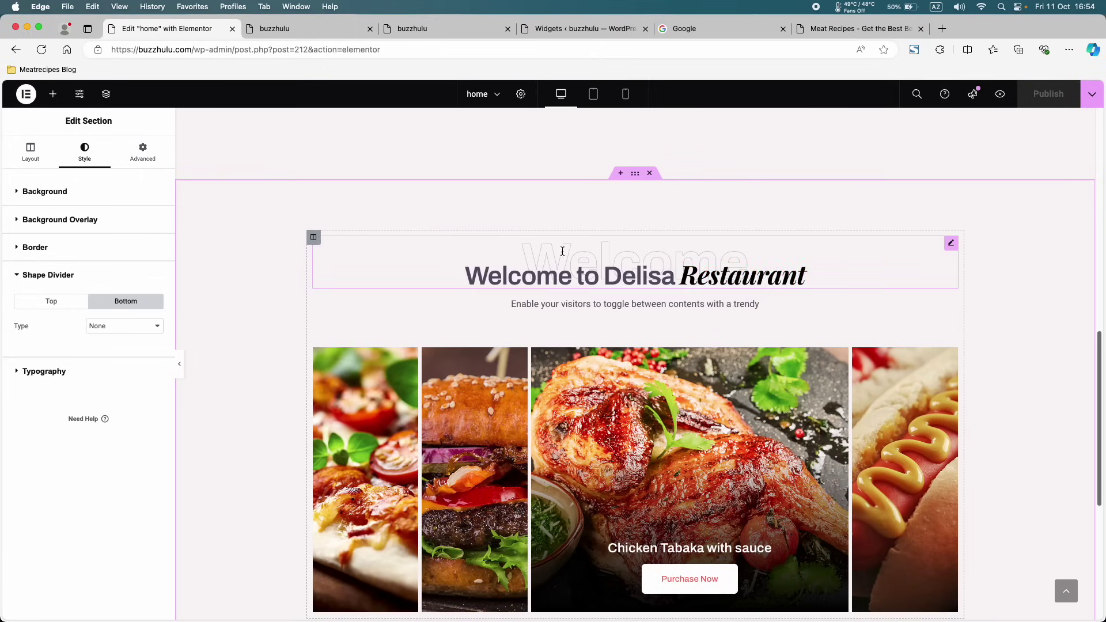
{"action": "right_click", "coordinate": [588, 247]}
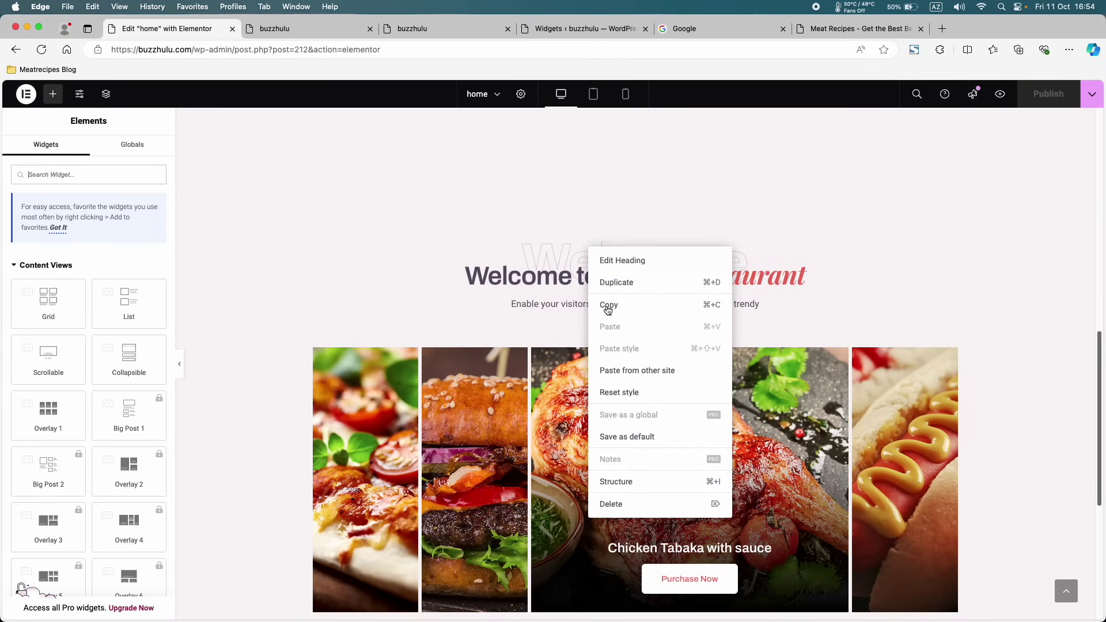
{"action": "left_click", "coordinate": [633, 506]}
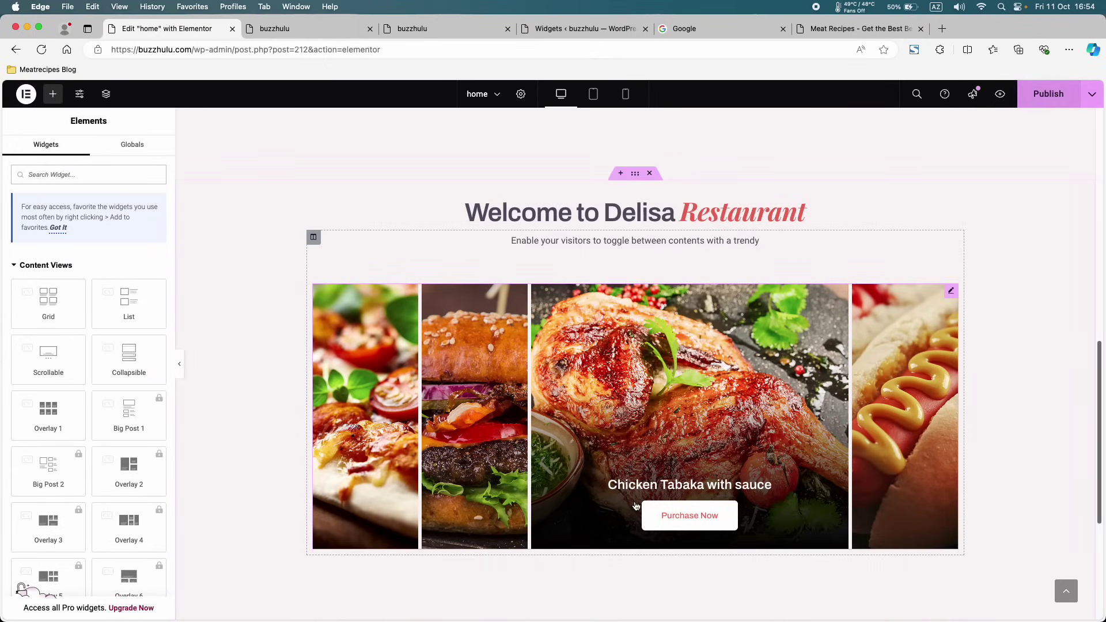
{"action": "right_click", "coordinate": [646, 209]}
{"action": "left_click", "coordinate": [667, 463]}
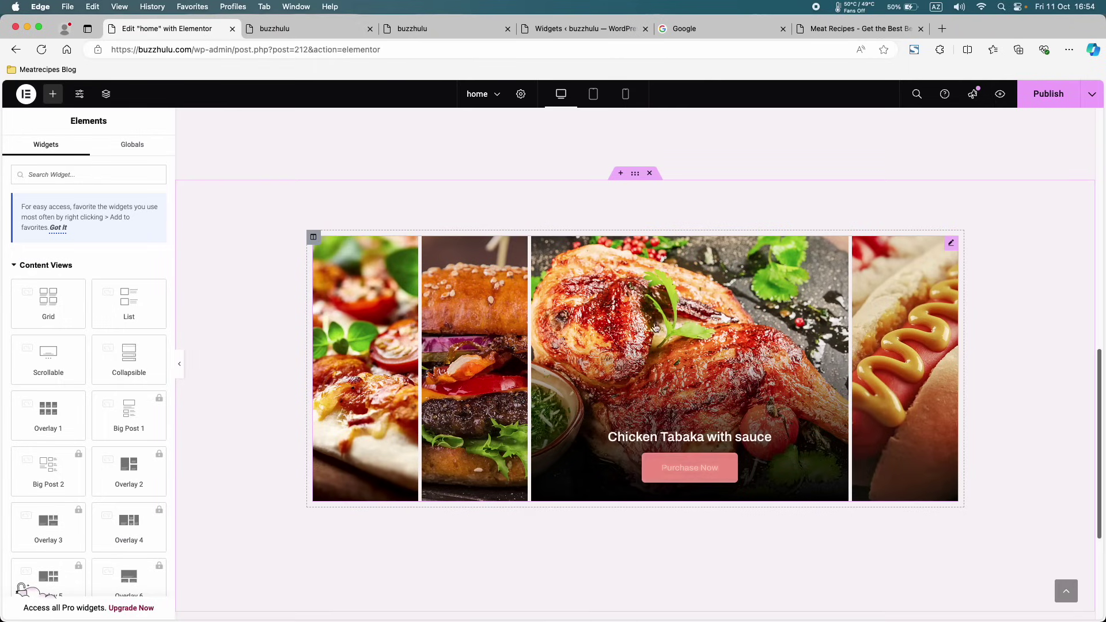
{"action": "key", "text": "super+z"}
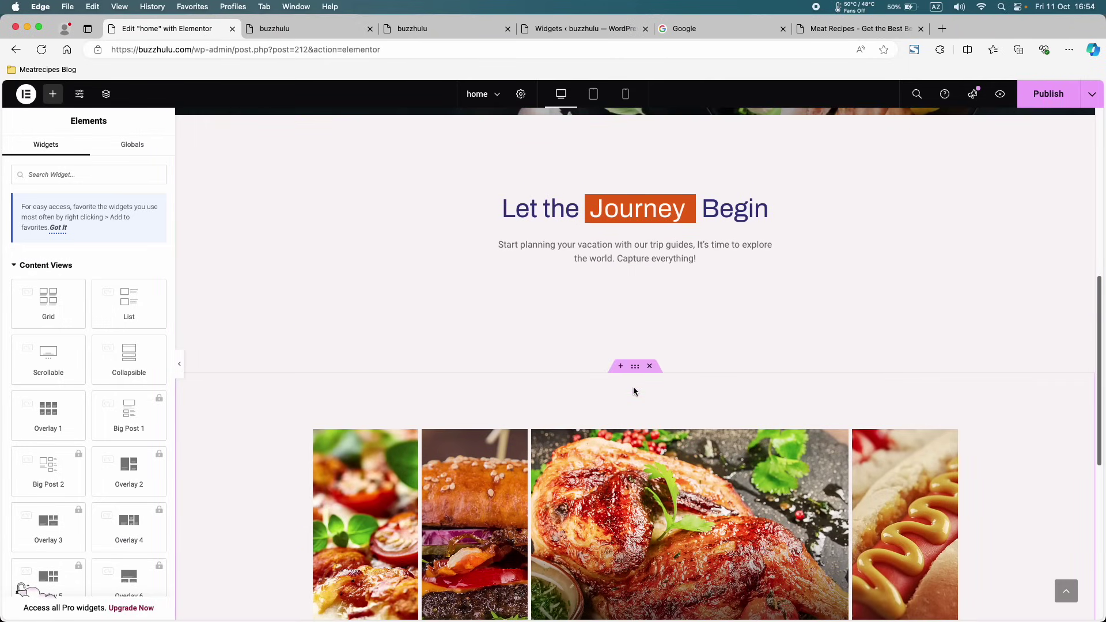
{"action": "scroll", "coordinate": [627, 346], "scroll_direction": "up", "scroll_amount": 1}
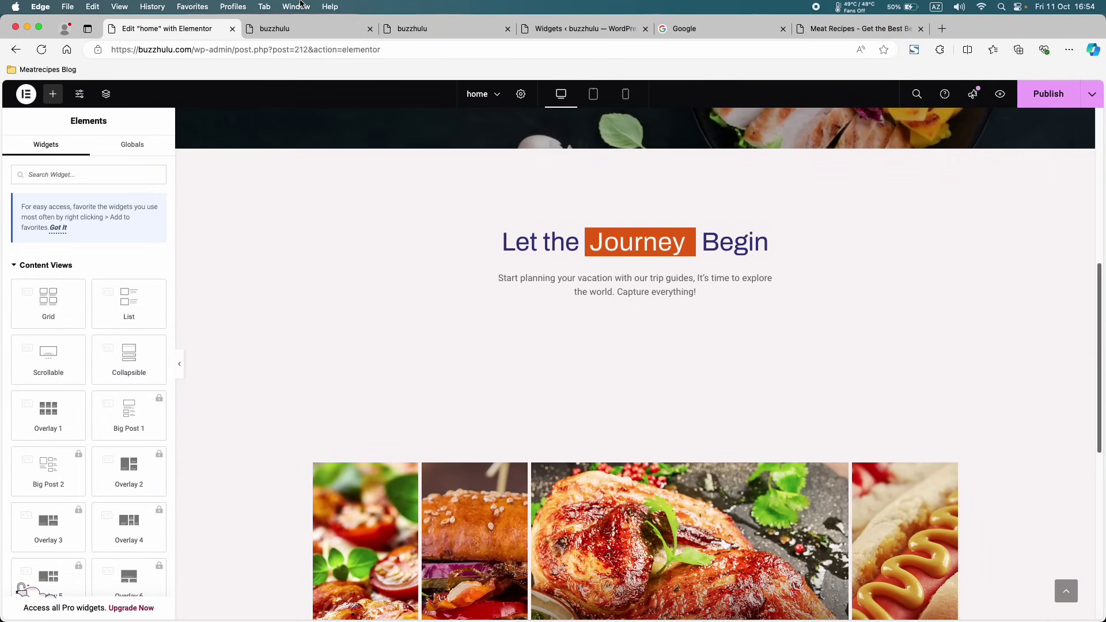
- Check the area around the "Let the Journey Begin" heading on the open preview page
{"action": "left_click", "coordinate": [288, 26]}
{"action": "scroll", "coordinate": [357, 179], "scroll_direction": "up", "scroll_amount": 4}
{"action": "scroll", "coordinate": [357, 180], "scroll_direction": "down", "scroll_amount": 4}
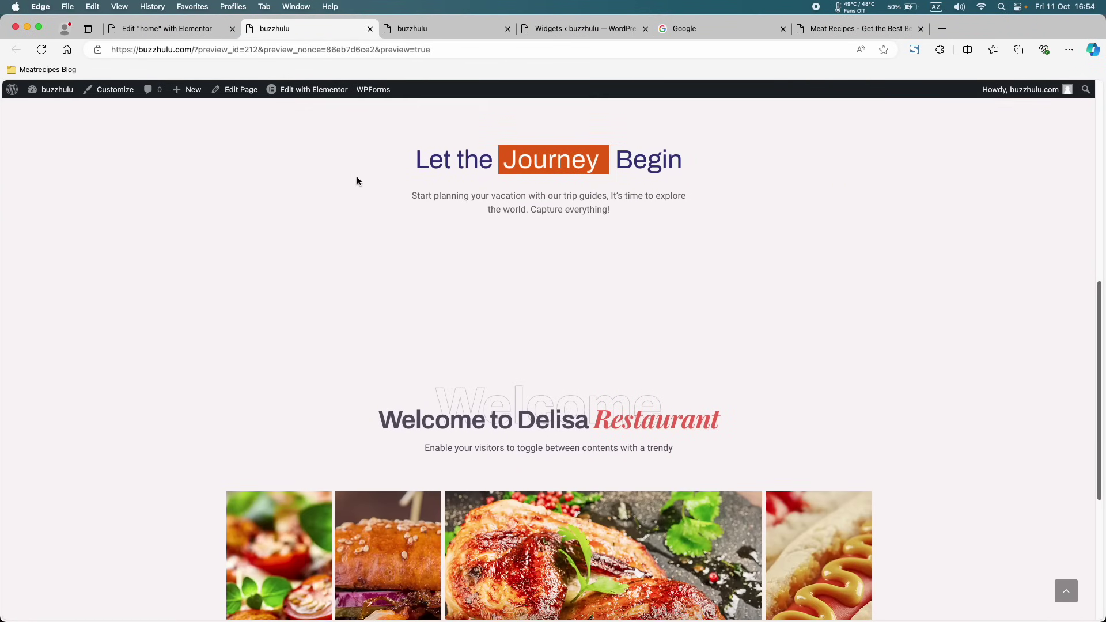
- Back in the editor, set the image accordion section's top padding to 0 px
{"action": "left_click", "coordinate": [167, 28]}
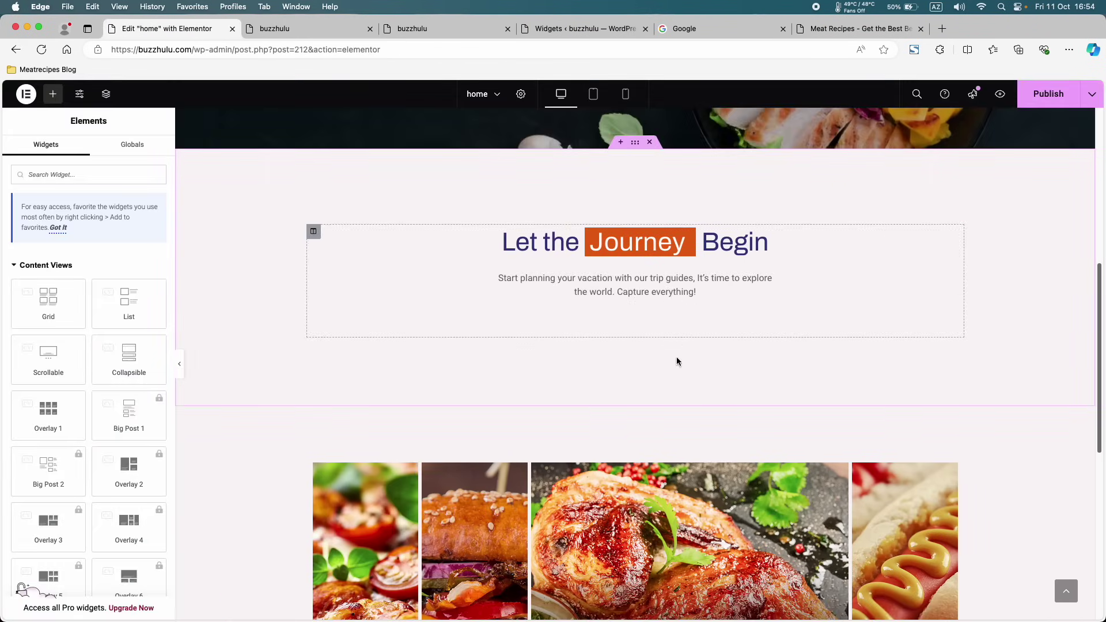
{"action": "left_click", "coordinate": [634, 399]}
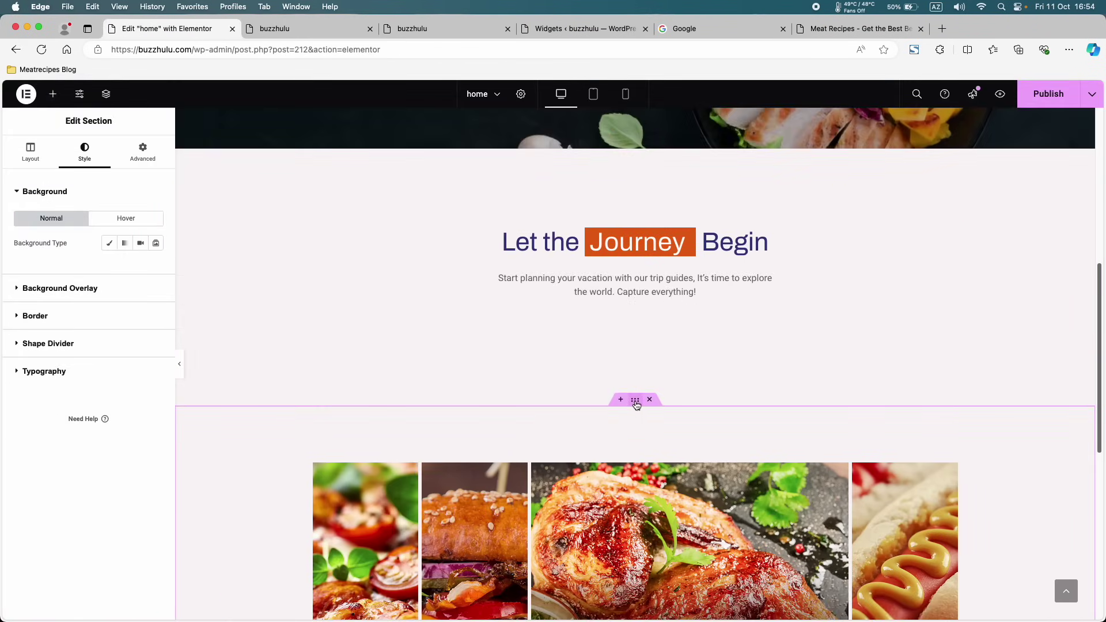
{"action": "left_click", "coordinate": [144, 153]}
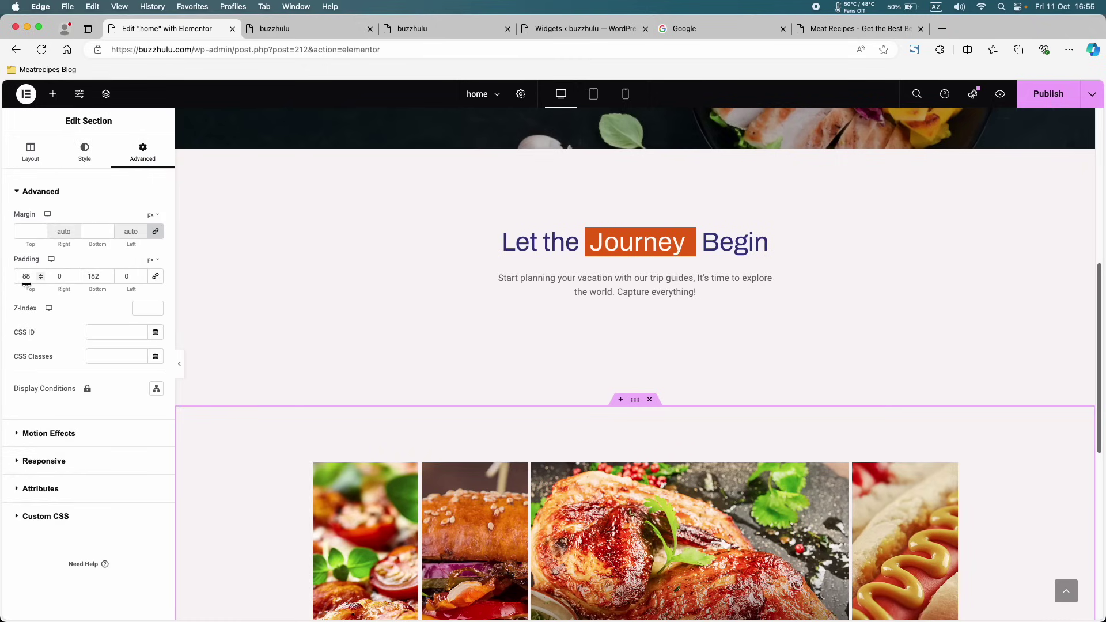
{"action": "type", "text": "0"}
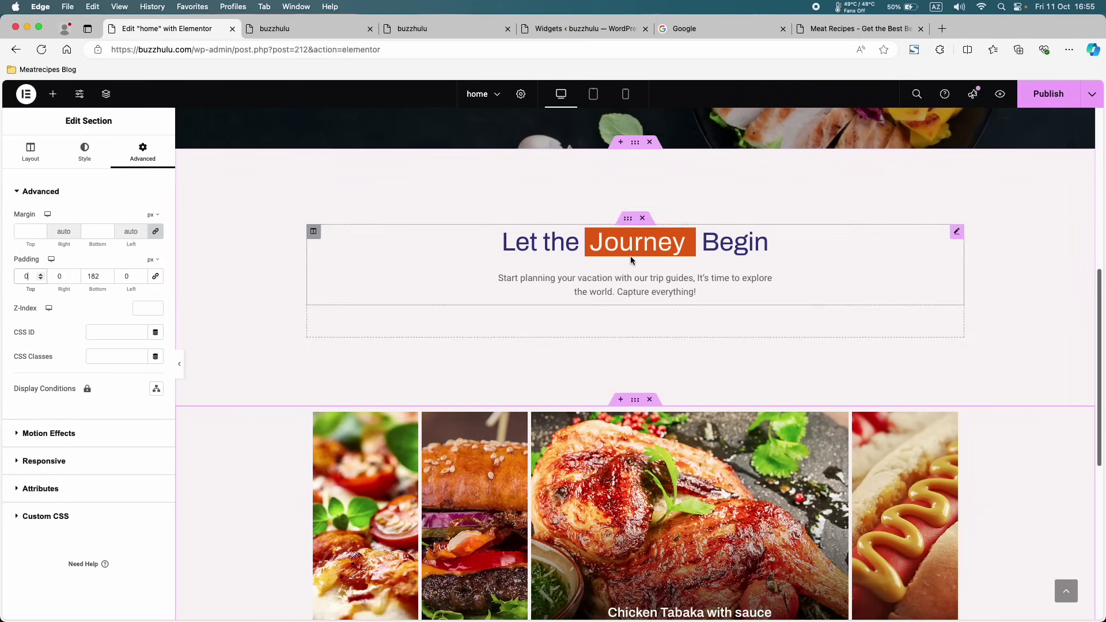
- Set the bottom padding of the "Let the Journey Begin" section to 0 px
{"action": "left_click", "coordinate": [635, 143]}
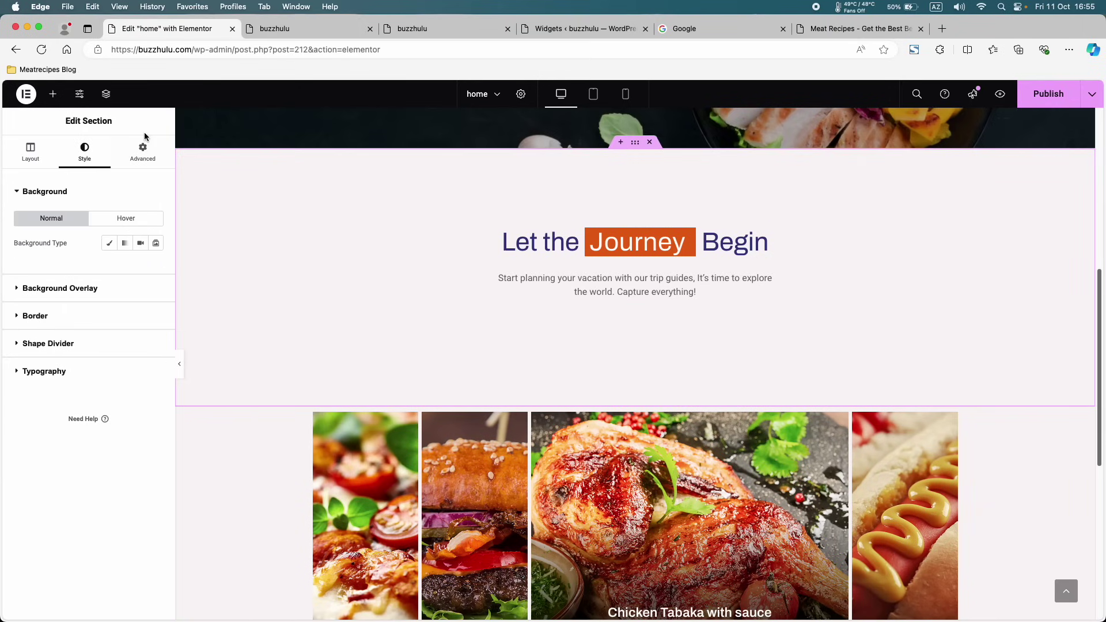
{"action": "left_click", "coordinate": [141, 155]}
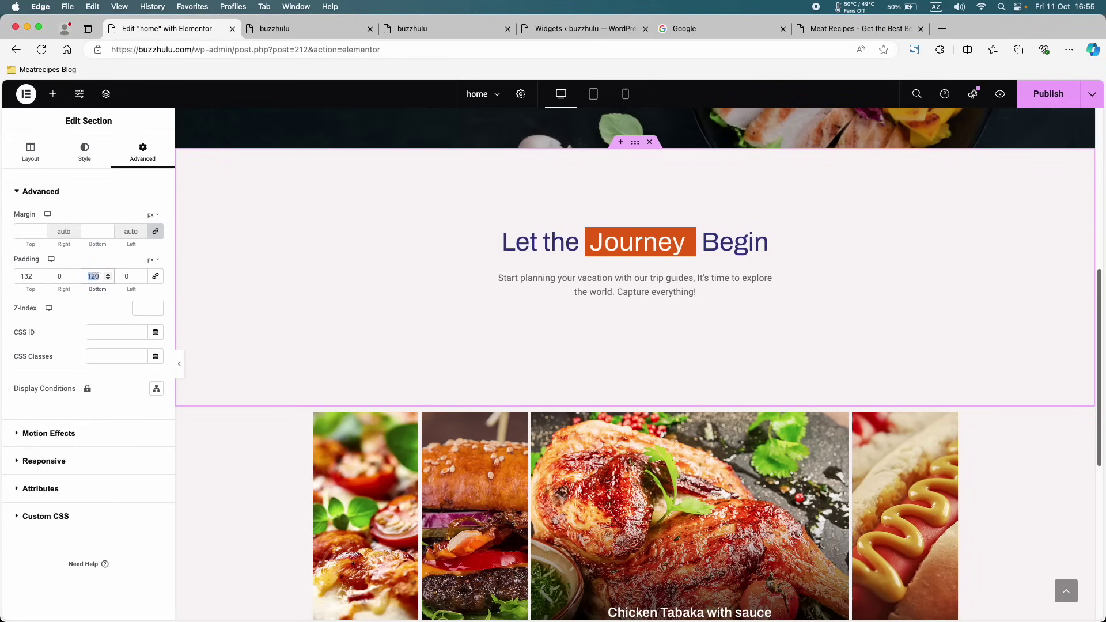
{"action": "type", "text": "0"}
- Publish the home page and review the spacing between the heading and the image accordion on the preview page
{"action": "left_click", "coordinate": [1032, 95]}
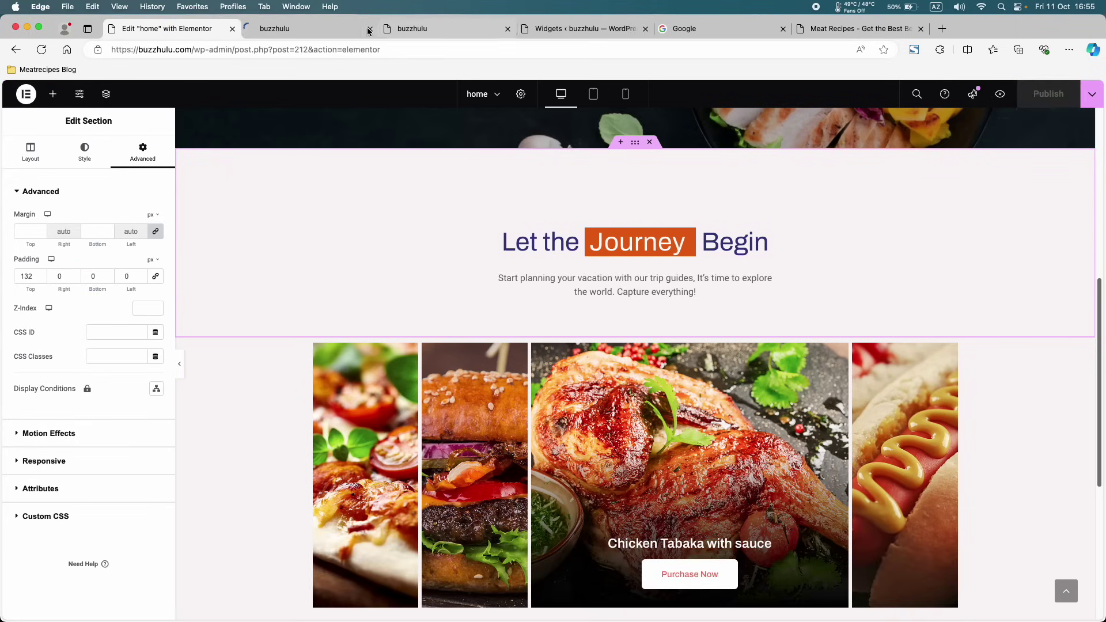
{"action": "left_click", "coordinate": [347, 30]}
{"action": "scroll", "coordinate": [470, 439], "scroll_direction": "down", "scroll_amount": 5}
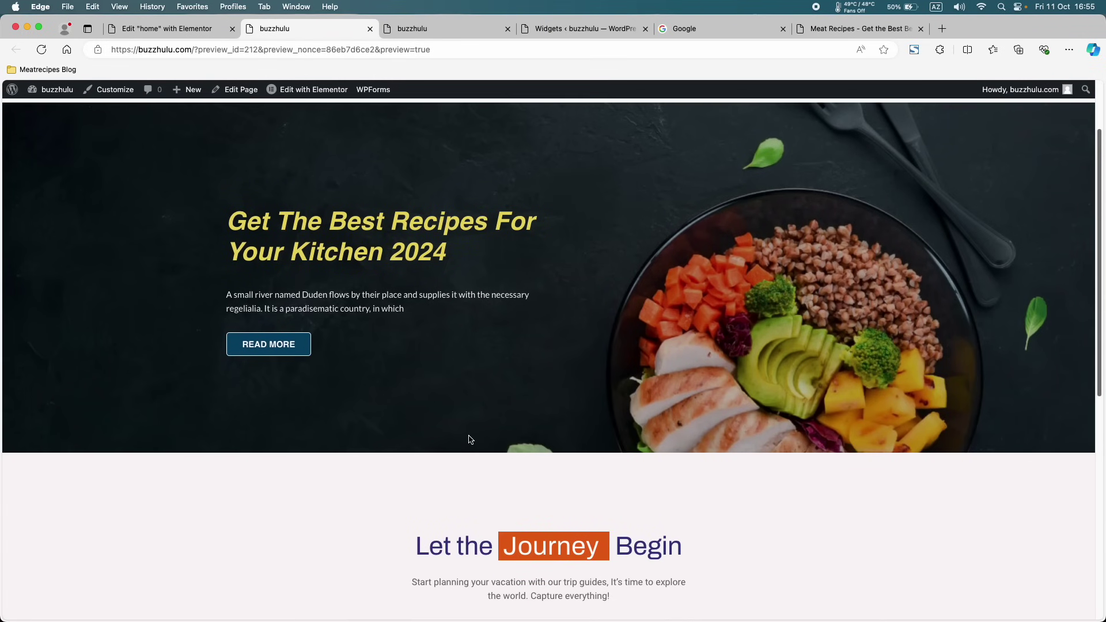
{"action": "scroll", "coordinate": [469, 440], "scroll_direction": "down", "scroll_amount": 2}
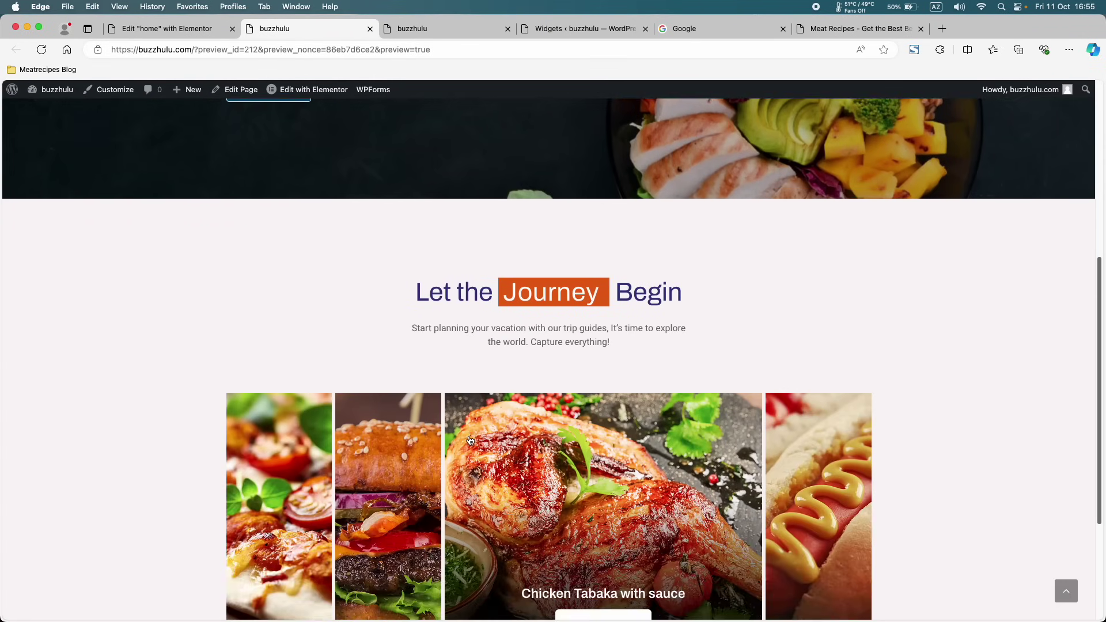
{"action": "scroll", "coordinate": [468, 439], "scroll_direction": "down", "scroll_amount": 3}
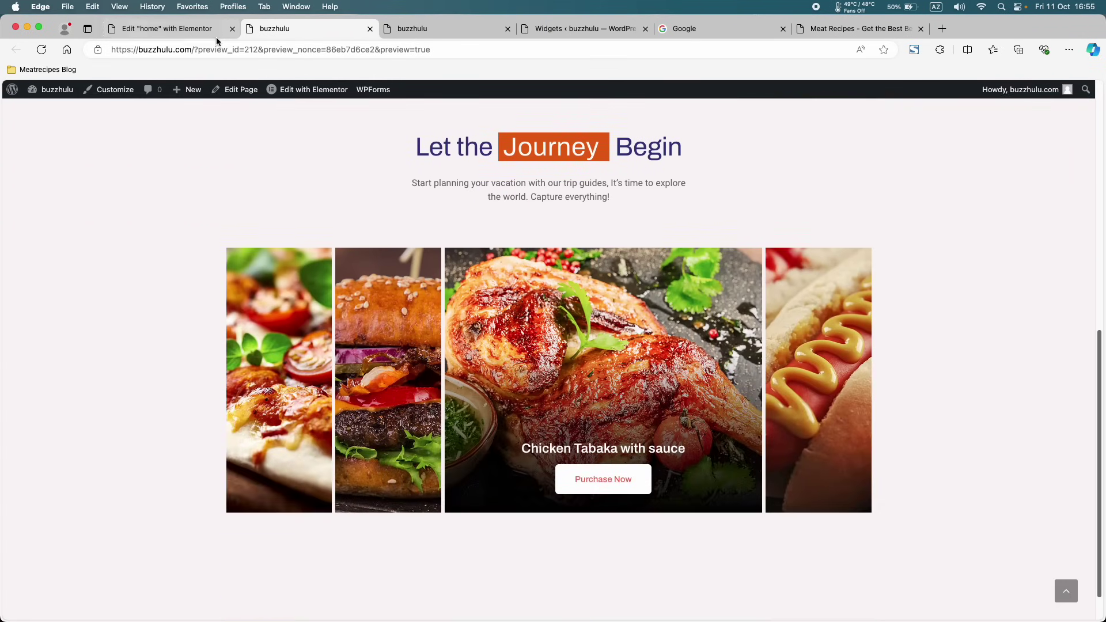
- In the editor, check the accordion section's layout and its column's Advanced and Layout settings, and open the image accordion widget for editing
{"action": "left_click", "coordinate": [218, 30]}
{"action": "scroll", "coordinate": [662, 365], "scroll_direction": "down", "scroll_amount": 1}
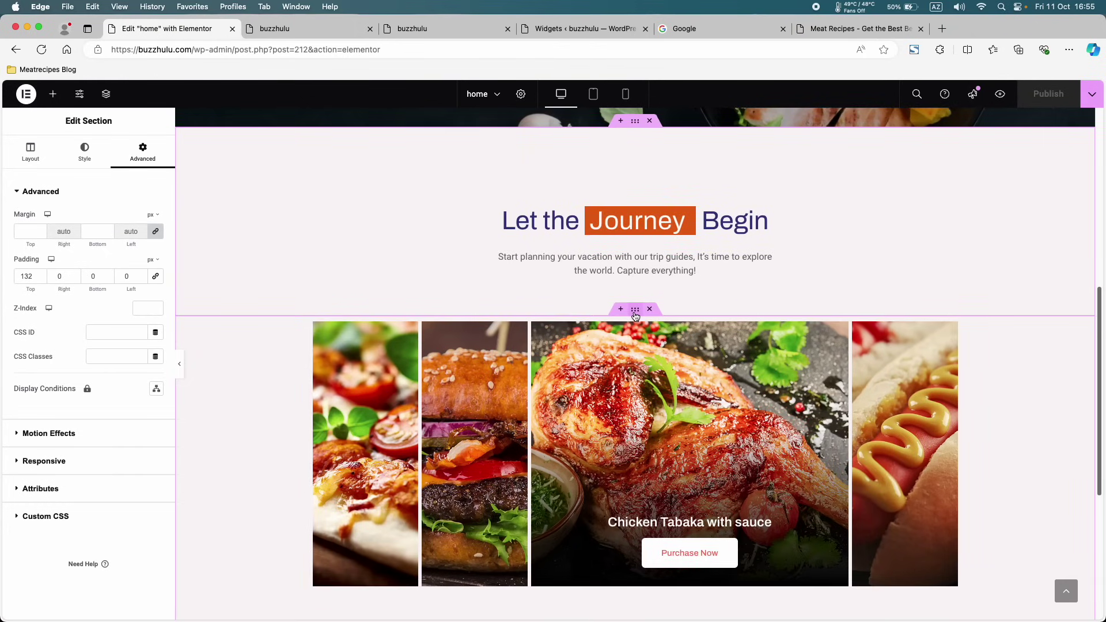
{"action": "left_click", "coordinate": [242, 346]}
{"action": "left_click", "coordinate": [32, 153]}
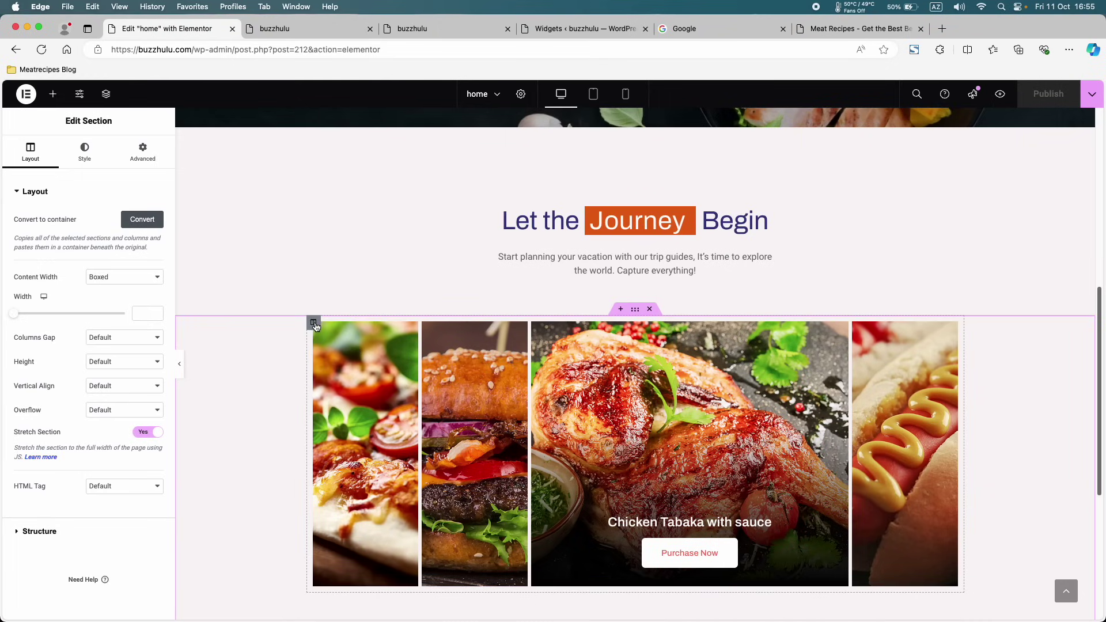
{"action": "left_click", "coordinate": [314, 324]}
{"action": "left_click", "coordinate": [144, 154]}
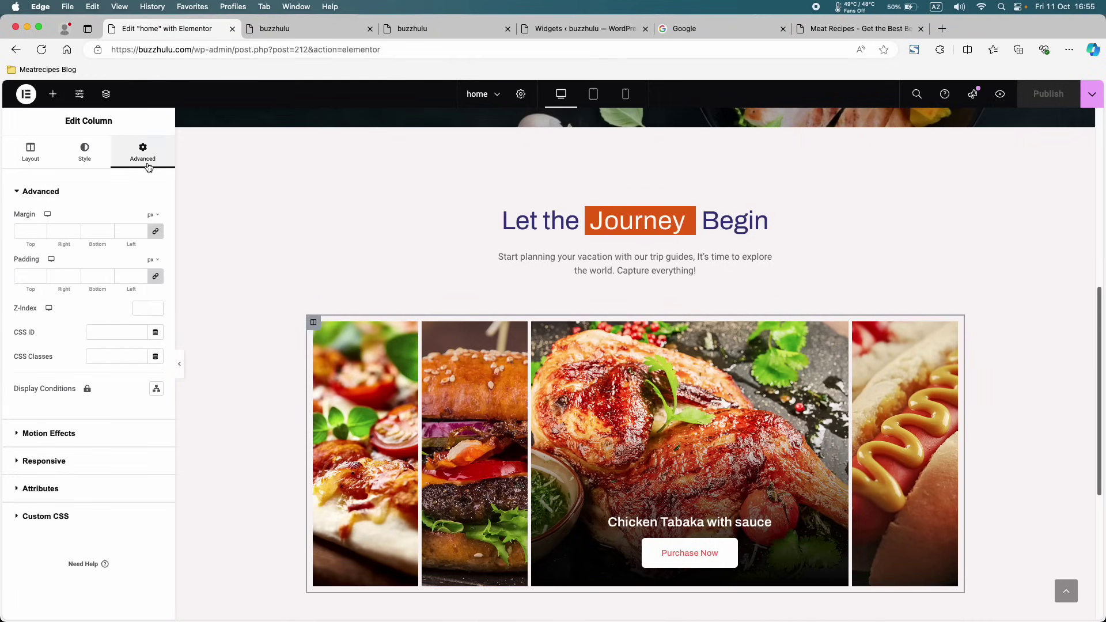
{"action": "left_click", "coordinate": [57, 164]}
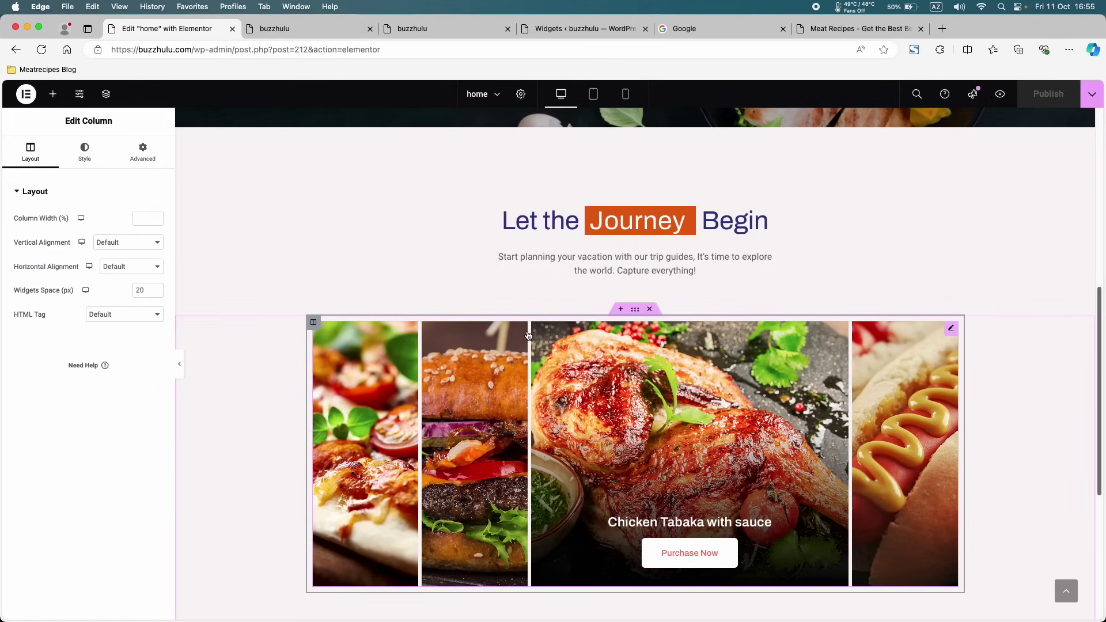
{"action": "left_click", "coordinate": [479, 391]}
{"action": "left_click", "coordinate": [407, 399]}
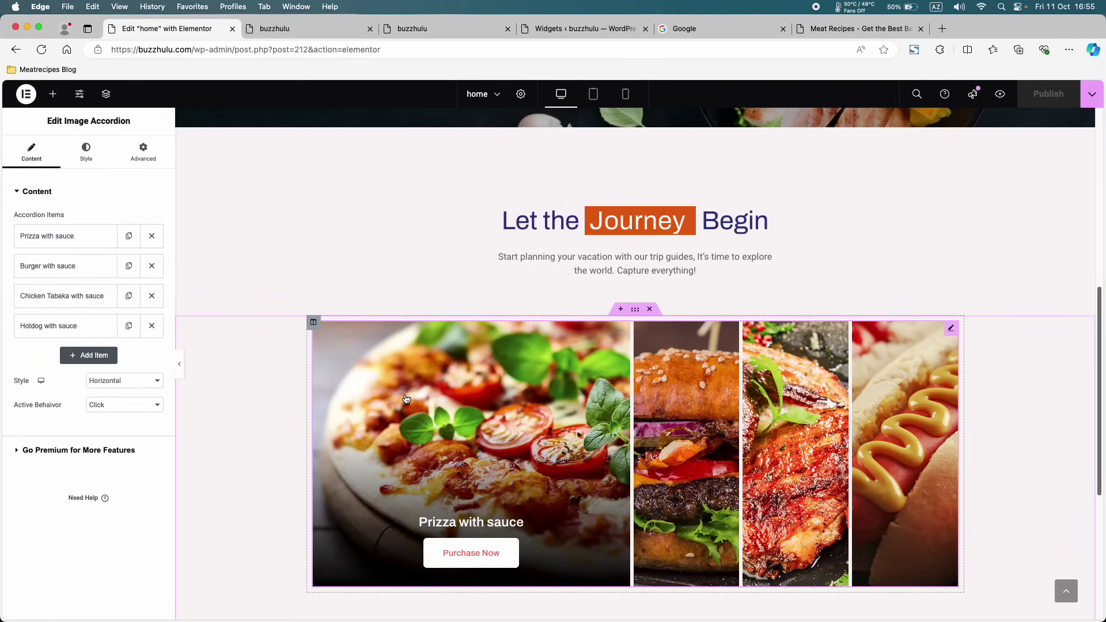
- Test the image accordion on the preview page by expanding the hotdog, pizza and burger items, and look over the page up to its header
{"action": "left_click", "coordinate": [310, 35]}
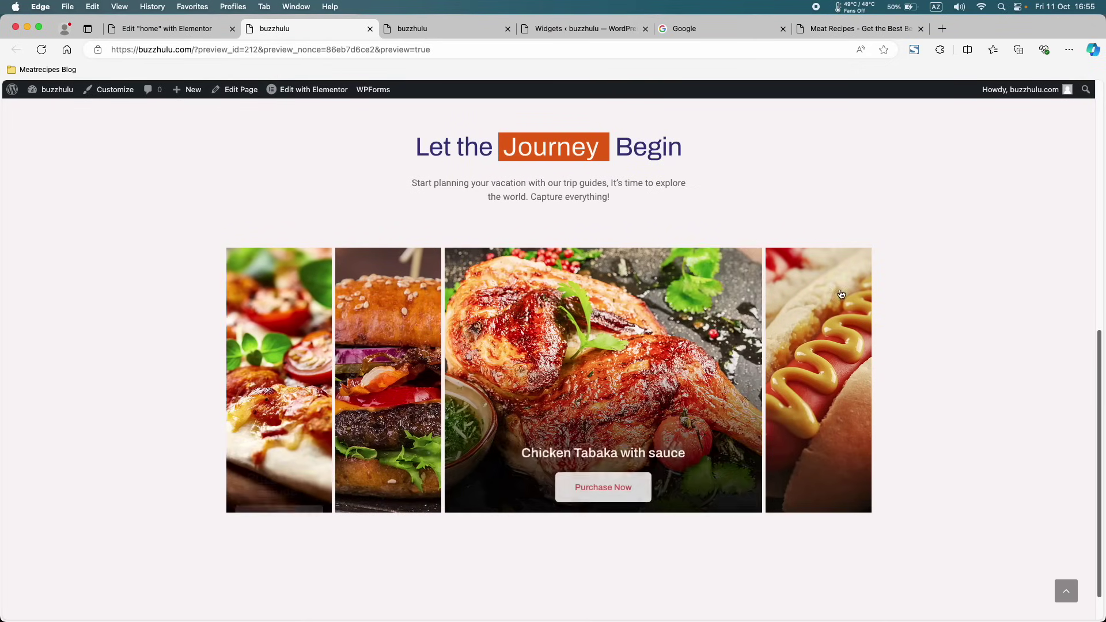
{"action": "scroll", "coordinate": [839, 289], "scroll_direction": "up", "scroll_amount": 5}
{"action": "scroll", "coordinate": [842, 269], "scroll_direction": "down", "scroll_amount": 5}
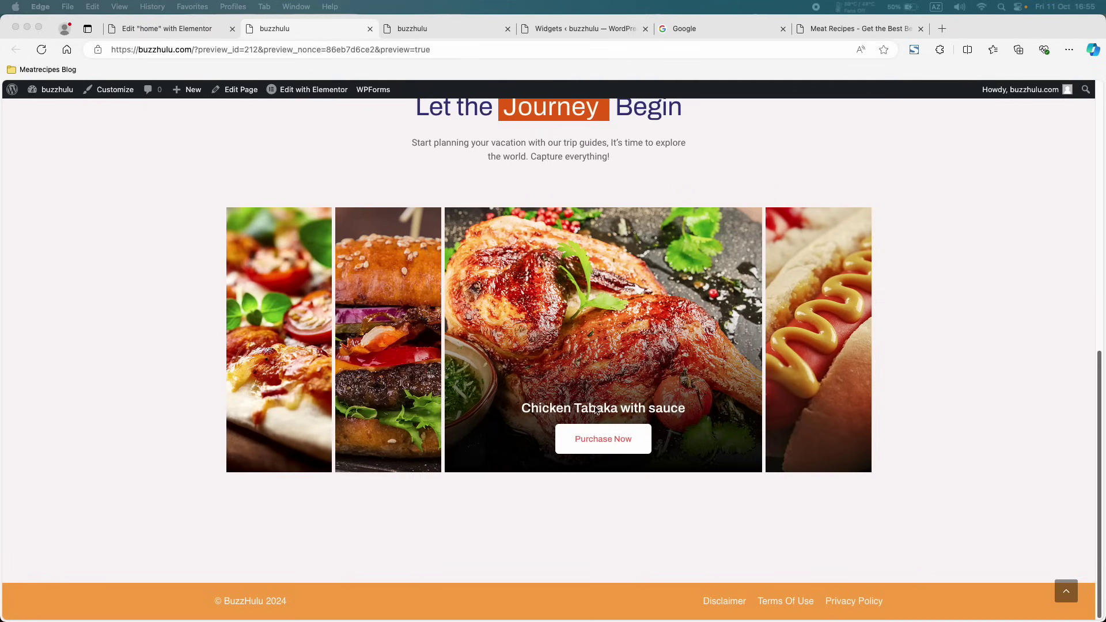
{"action": "left_click", "coordinate": [800, 308]}
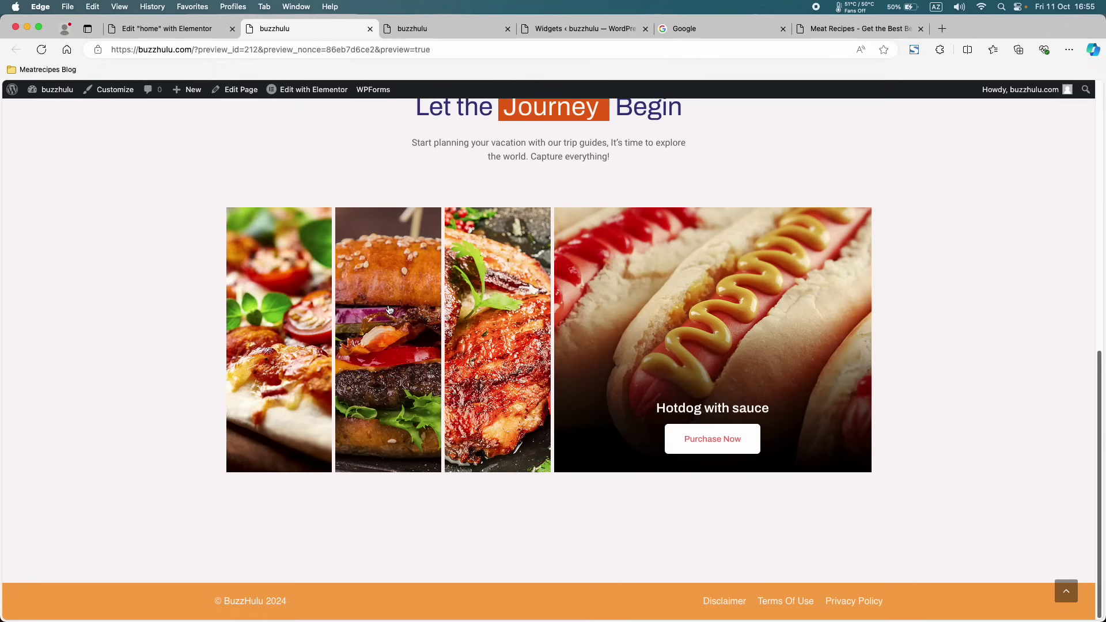
{"action": "left_click", "coordinate": [324, 355]}
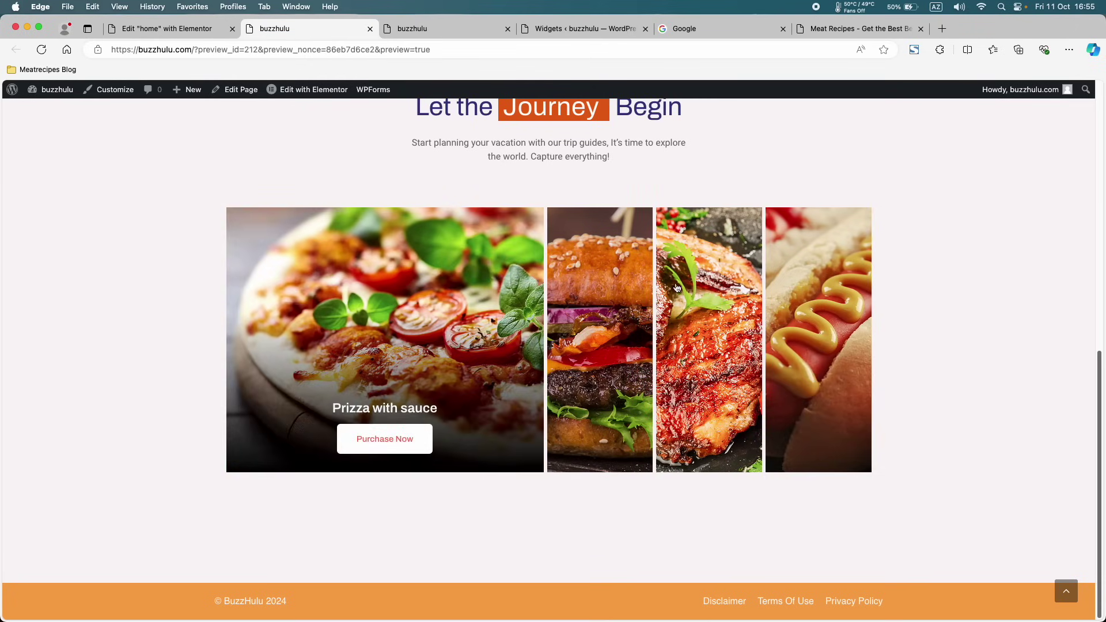
{"action": "left_click", "coordinate": [624, 299]}
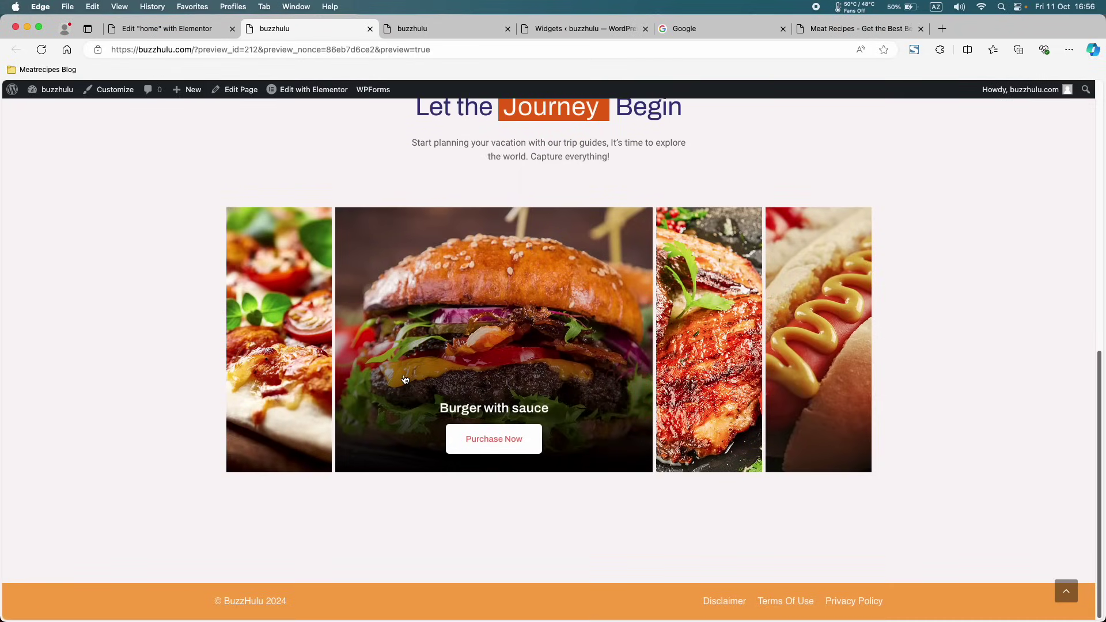
{"action": "scroll", "coordinate": [405, 379], "scroll_direction": "up", "scroll_amount": 10}
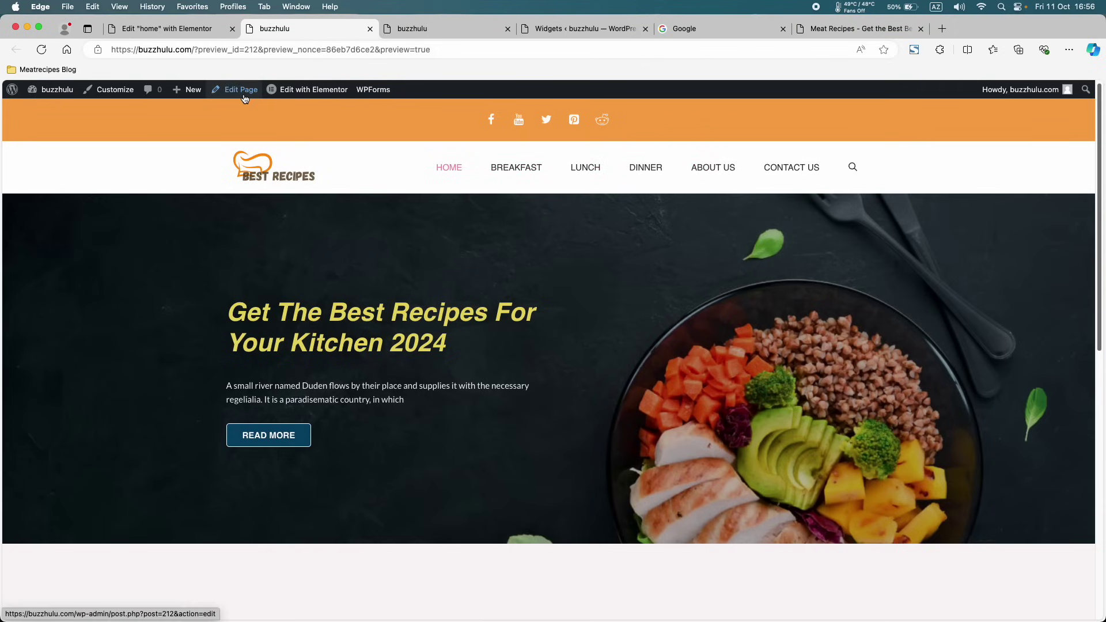
- Return to the editor and turn on the Active option for the "Prizza with sauce" accordion item
{"action": "left_click", "coordinate": [204, 34]}
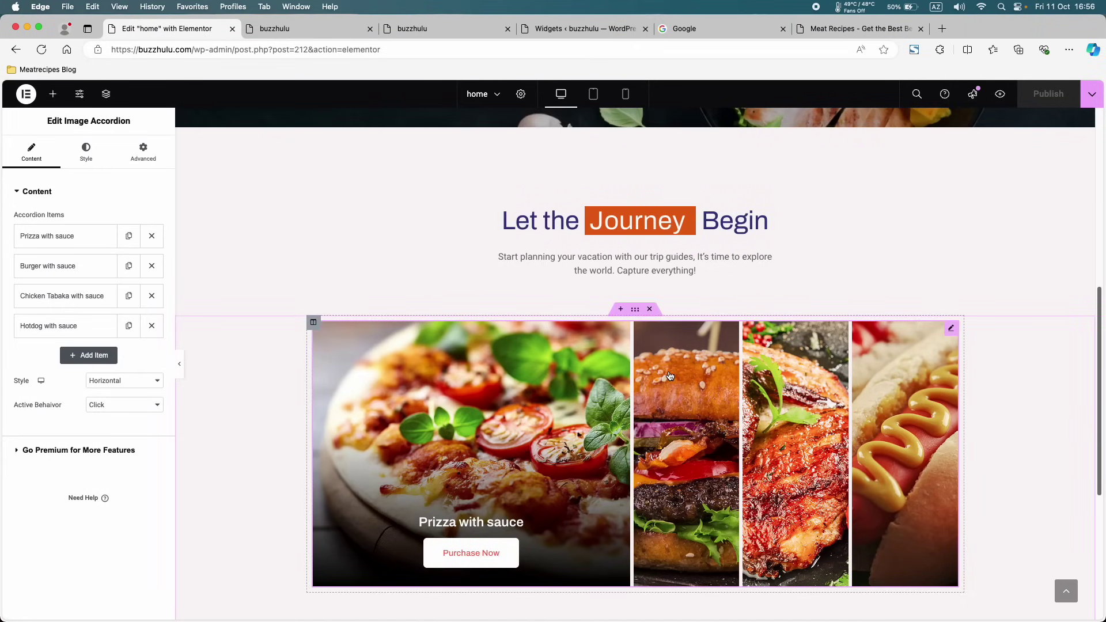
{"action": "scroll", "coordinate": [634, 391], "scroll_direction": "down", "scroll_amount": 2}
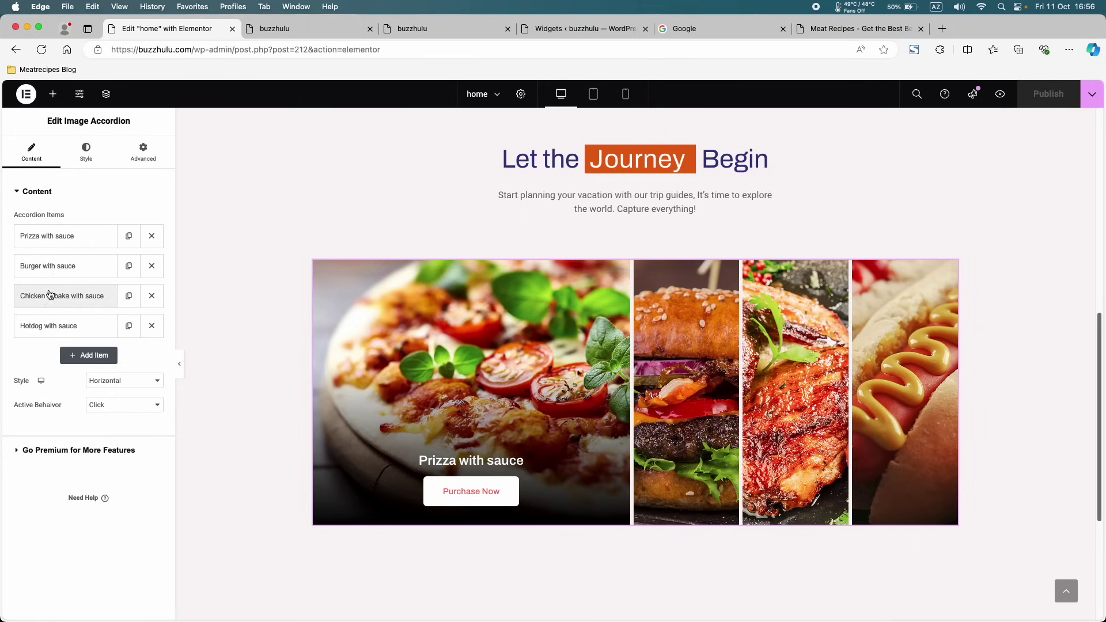
{"action": "left_click", "coordinate": [93, 246]}
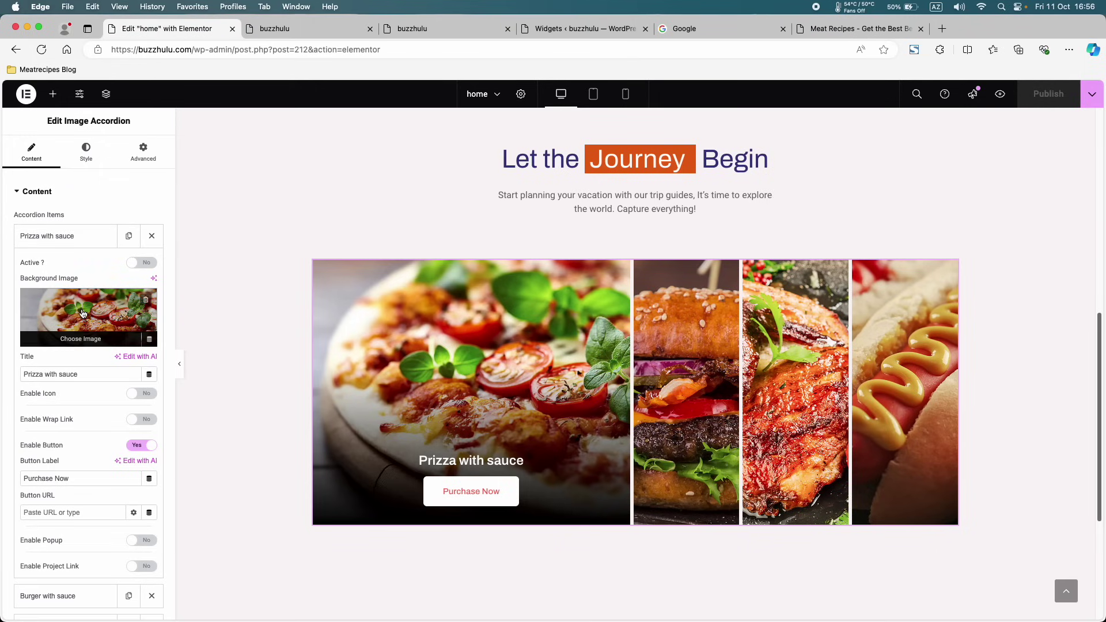
{"action": "left_click", "coordinate": [138, 264]}
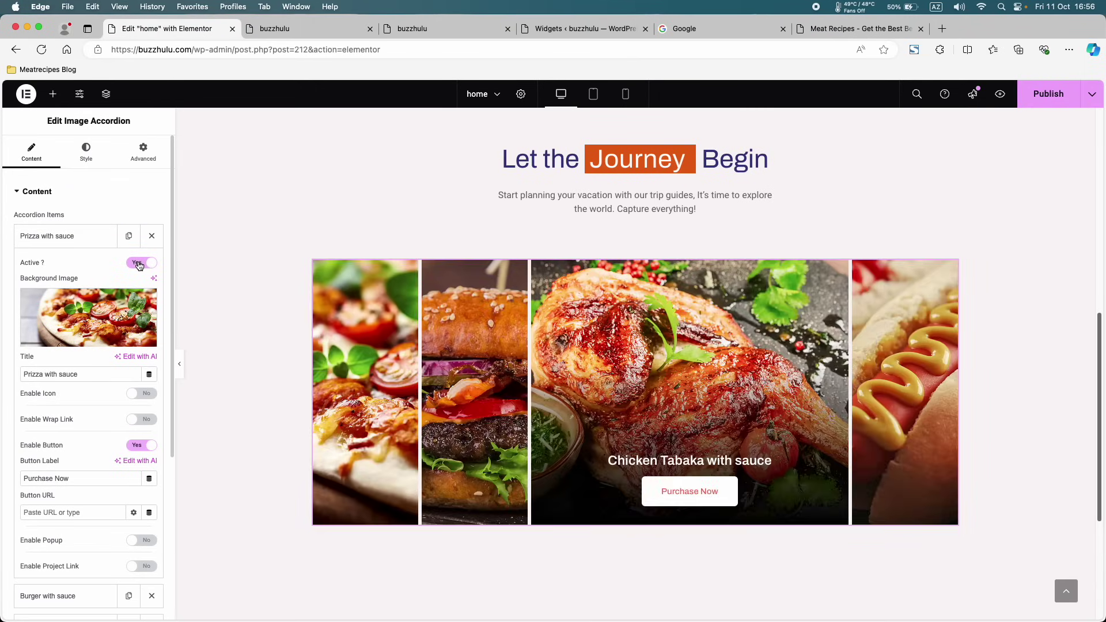
- Turn off the Active option for the "Prizza with sauce" accordion item and change its background image to the stacked cookies picture
{"action": "left_click", "coordinate": [139, 264]}
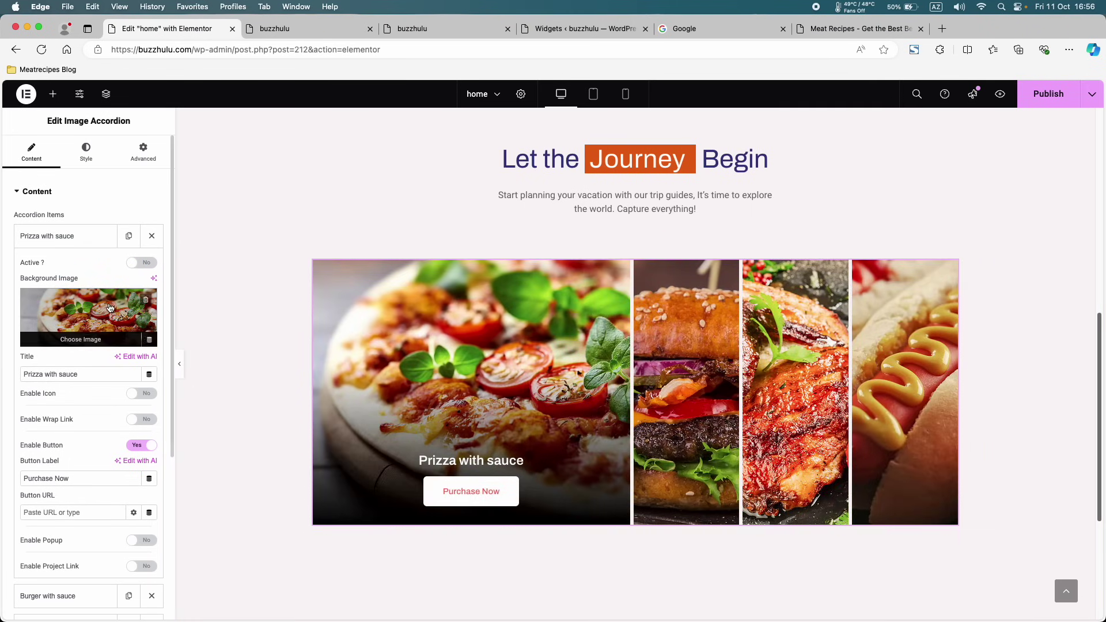
{"action": "left_click", "coordinate": [111, 308]}
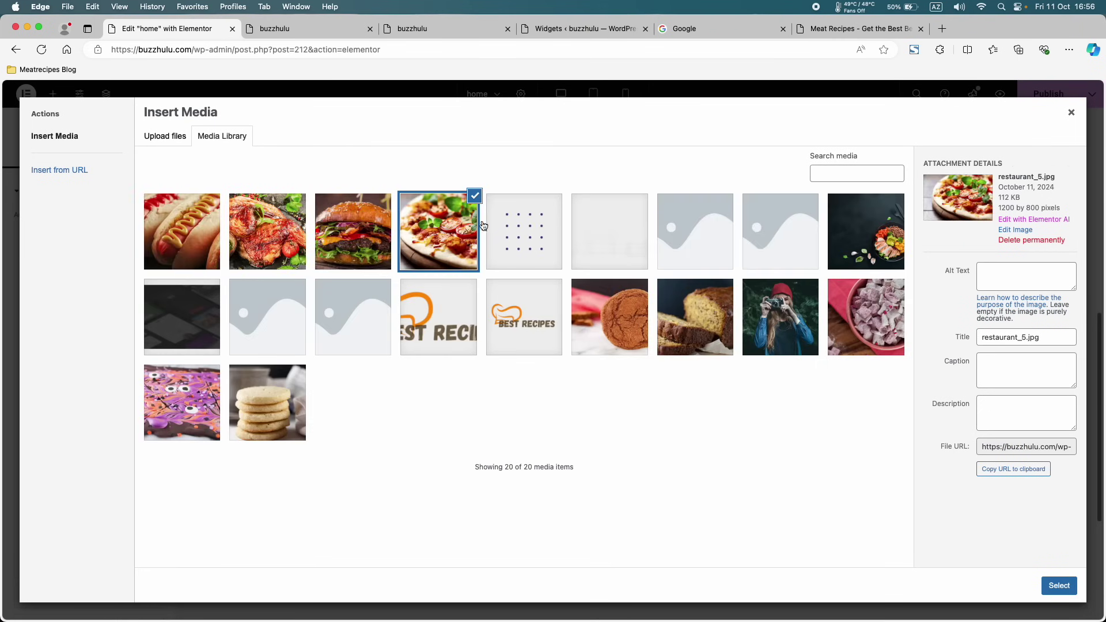
{"action": "left_click", "coordinate": [248, 395]}
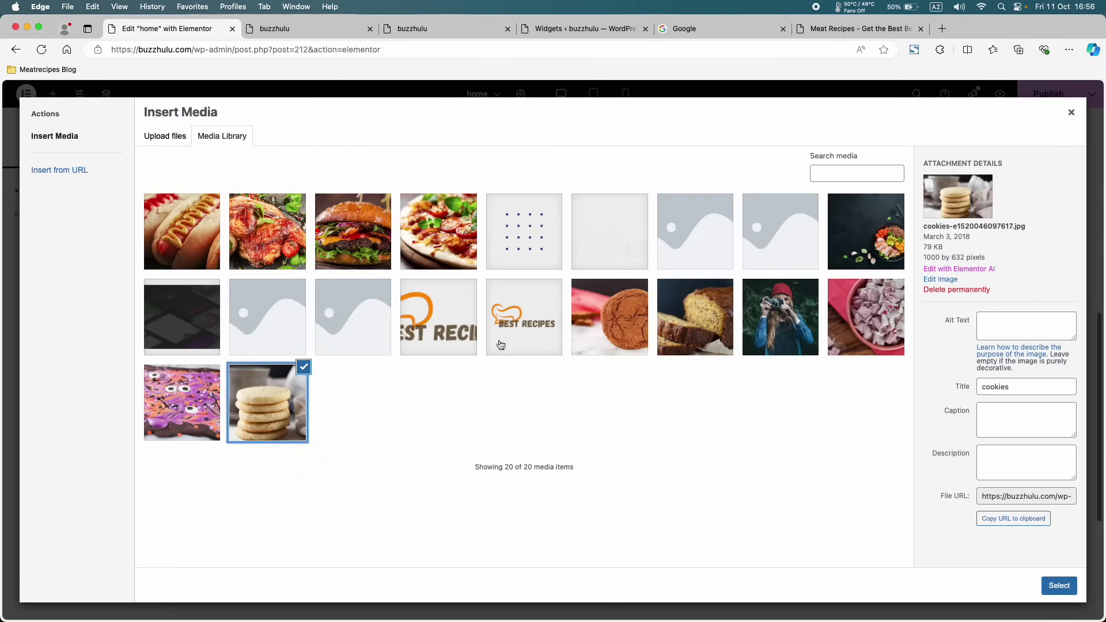
{"action": "left_click", "coordinate": [1058, 585]}
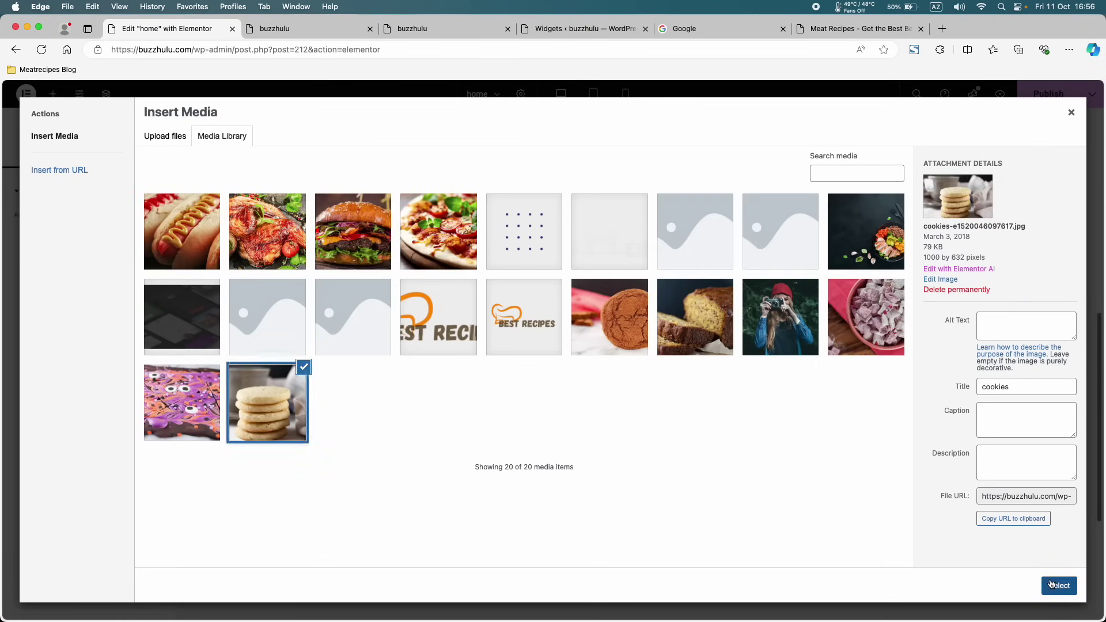
{"action": "mouse_move", "coordinate": [449, 392]}
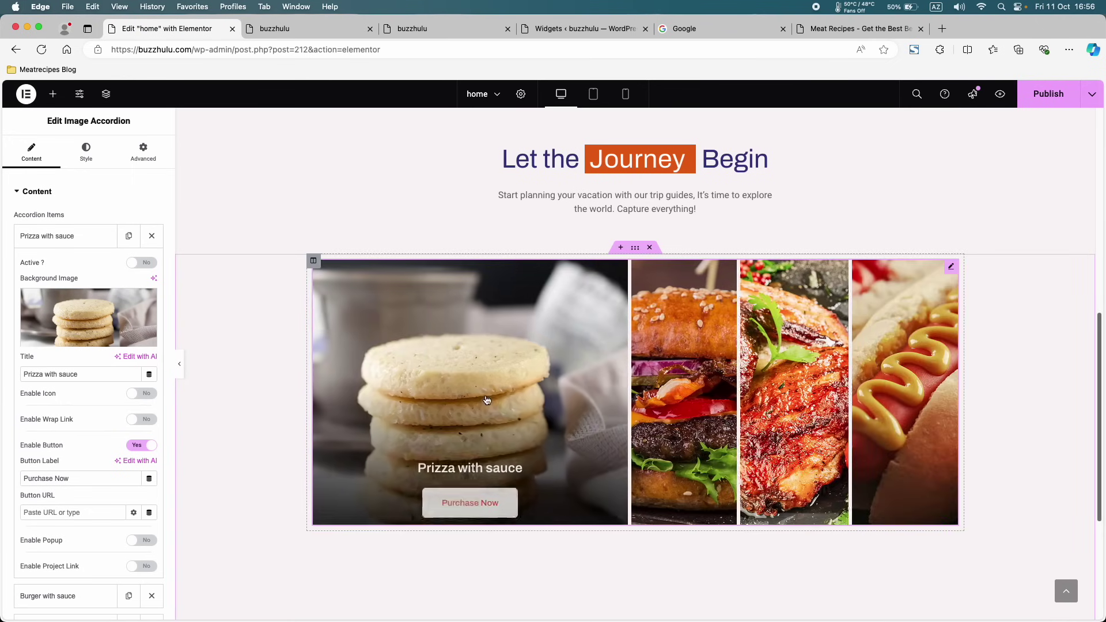
- Start uploading a new background image for the item and open the categories folder inside the Desktop's Blogging academy folder
{"action": "left_click", "coordinate": [108, 303]}
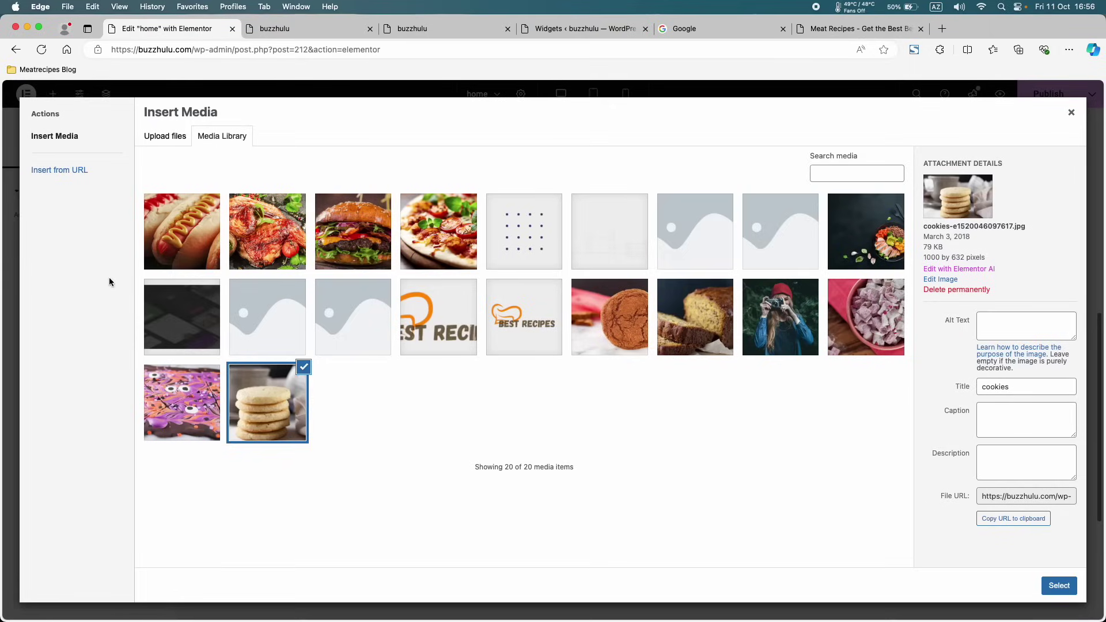
{"action": "left_click", "coordinate": [177, 145]}
{"action": "left_click", "coordinate": [579, 339]}
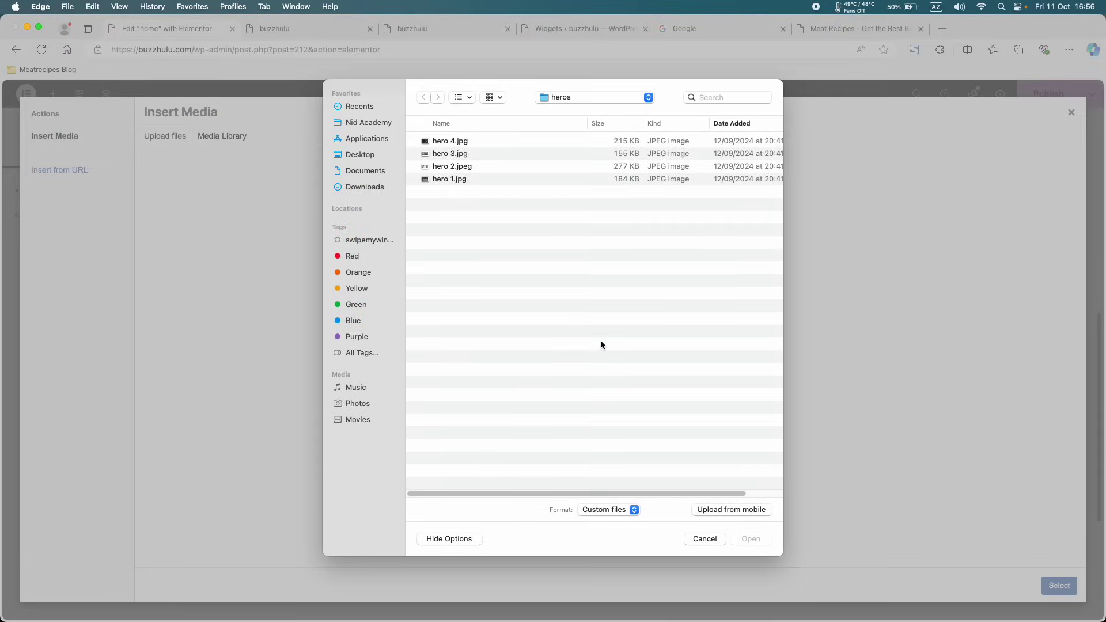
{"action": "left_click", "coordinate": [373, 157]}
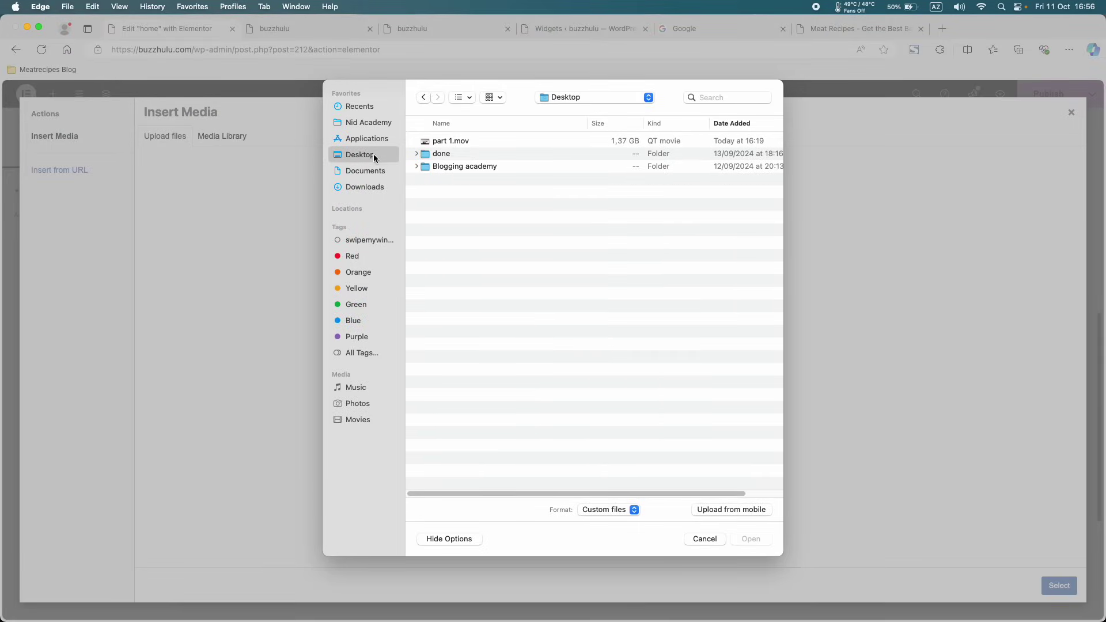
{"action": "left_click", "coordinate": [471, 166]}
{"action": "double_click", "coordinate": [461, 167]}
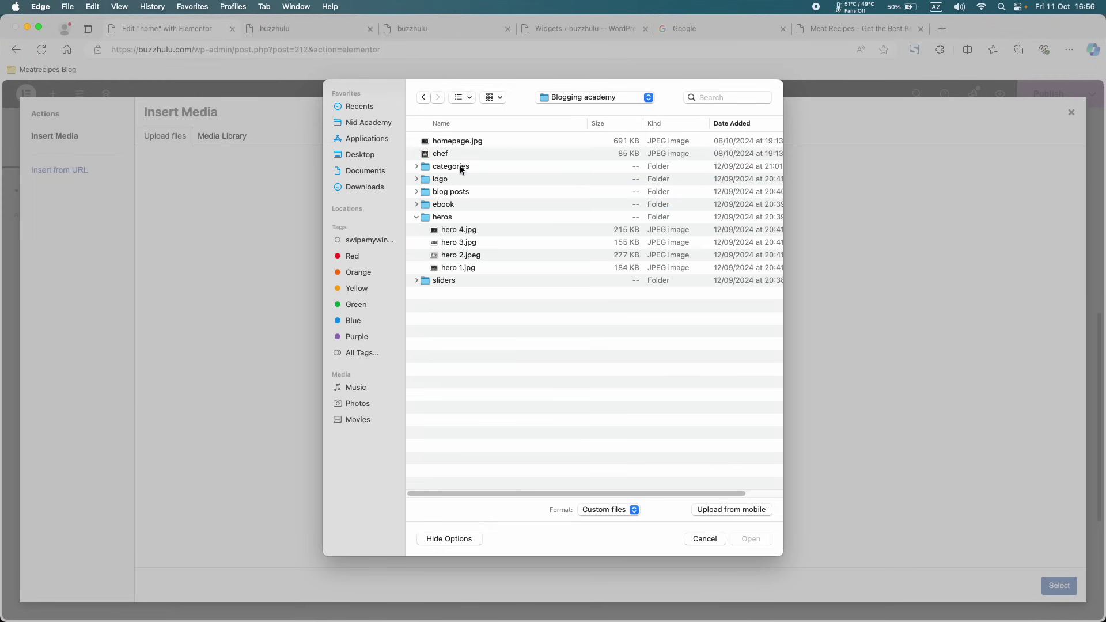
{"action": "left_click", "coordinate": [425, 218]}
{"action": "left_click", "coordinate": [416, 218]}
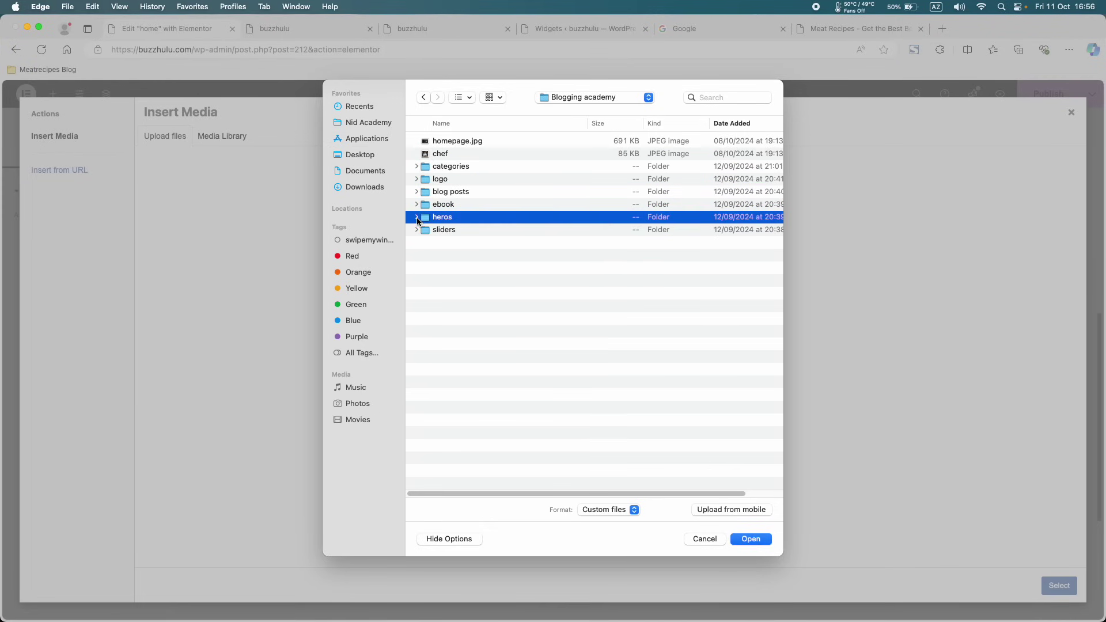
{"action": "left_click", "coordinate": [416, 166]}
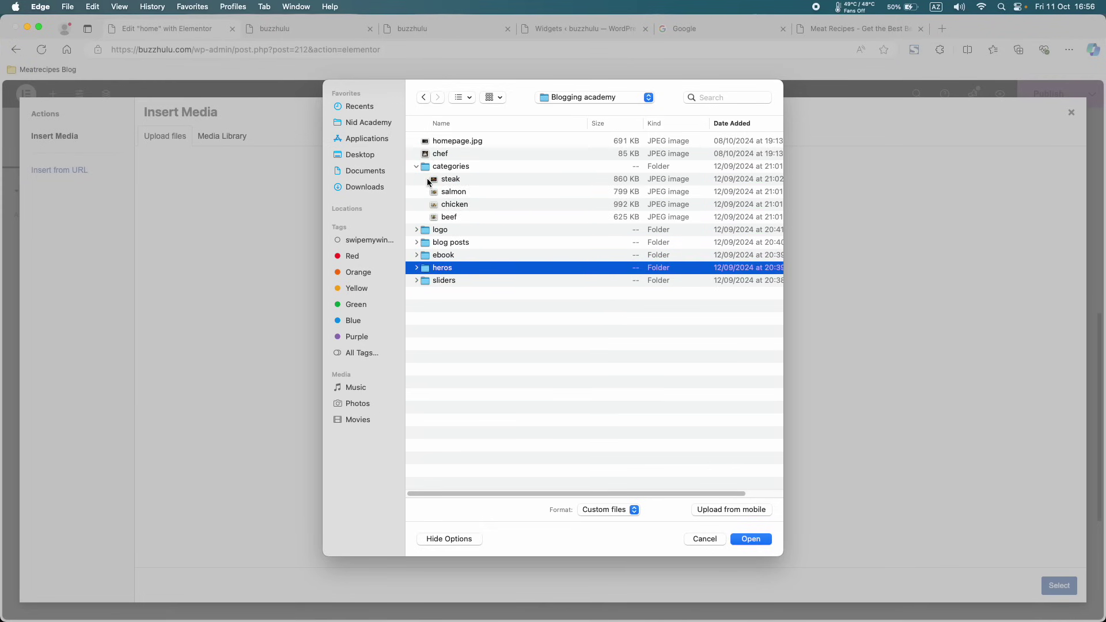
- Preview the beef and chicken pictures in the categories folder and upload the steak image to the media library
{"action": "left_click", "coordinate": [441, 217]}
{"action": "key", "text": "space"}
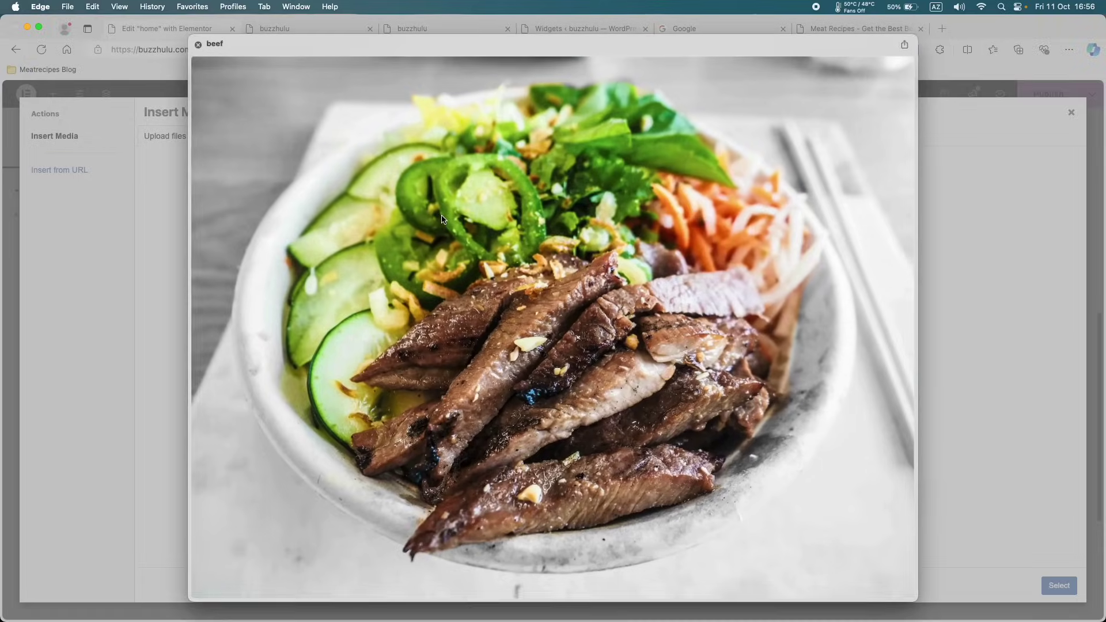
{"action": "key", "text": "space"}
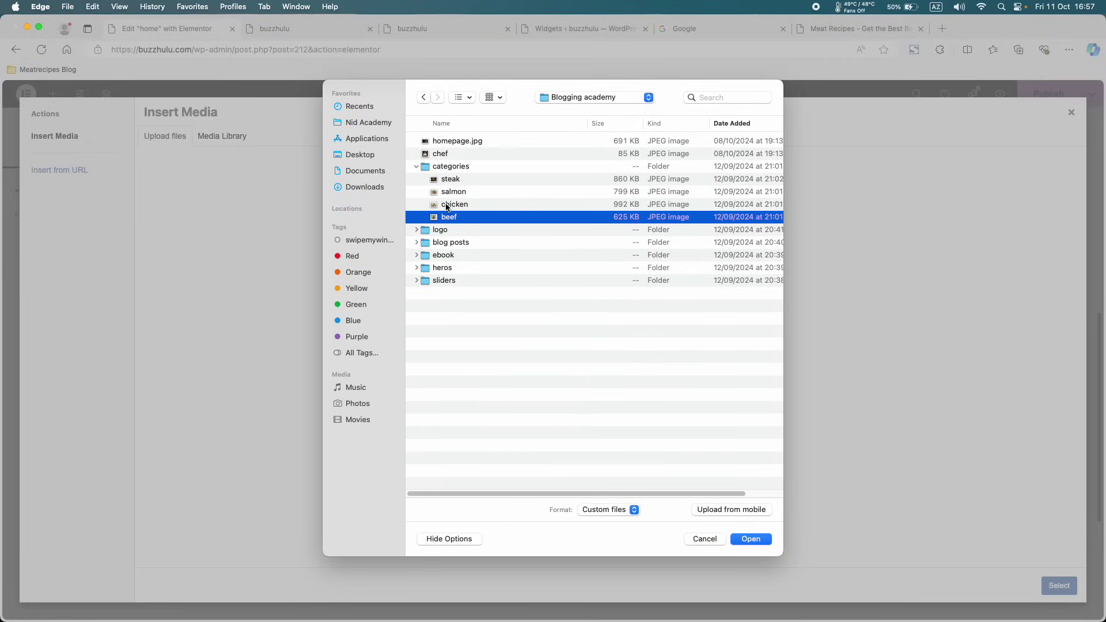
{"action": "left_click", "coordinate": [447, 205]}
{"action": "key", "text": "space"}
{"action": "key", "text": "space"}
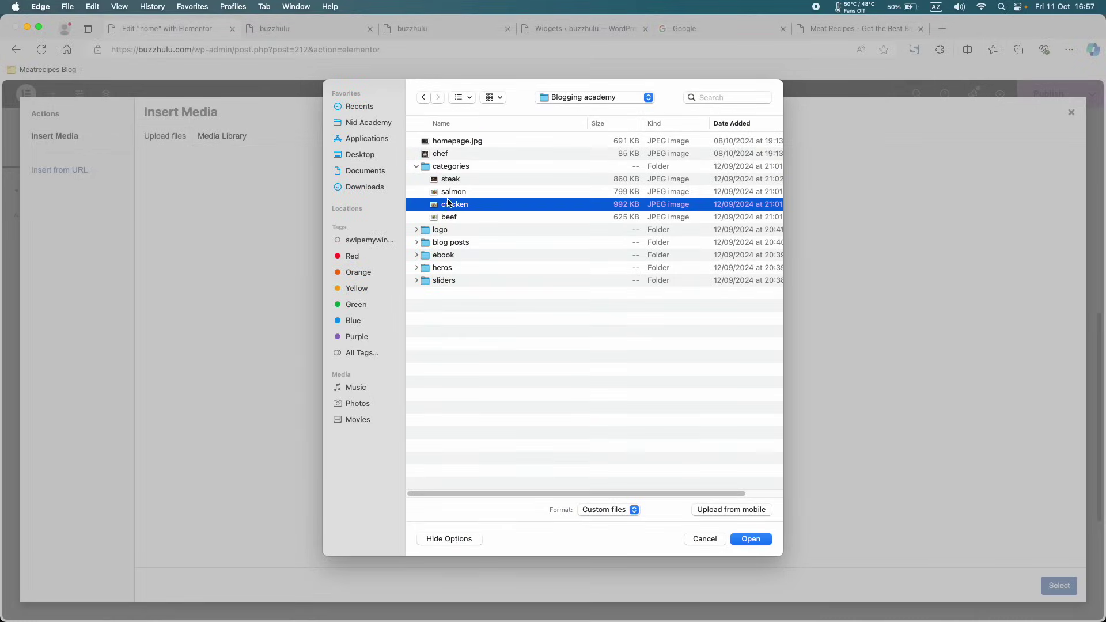
{"action": "left_click", "coordinate": [465, 180]}
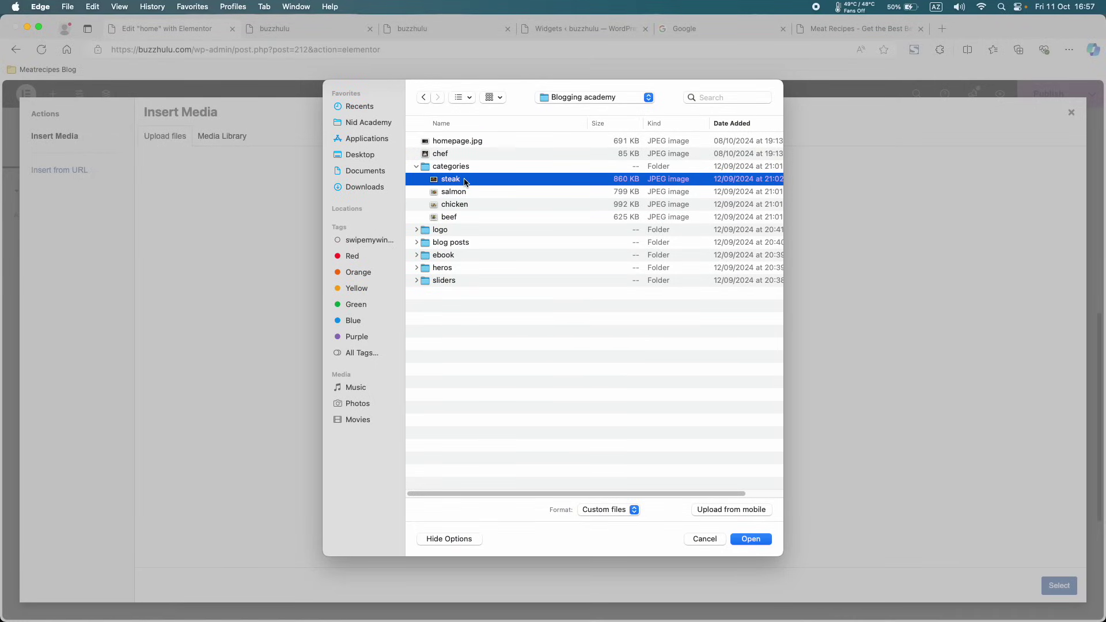
{"action": "double_click", "coordinate": [466, 180]}
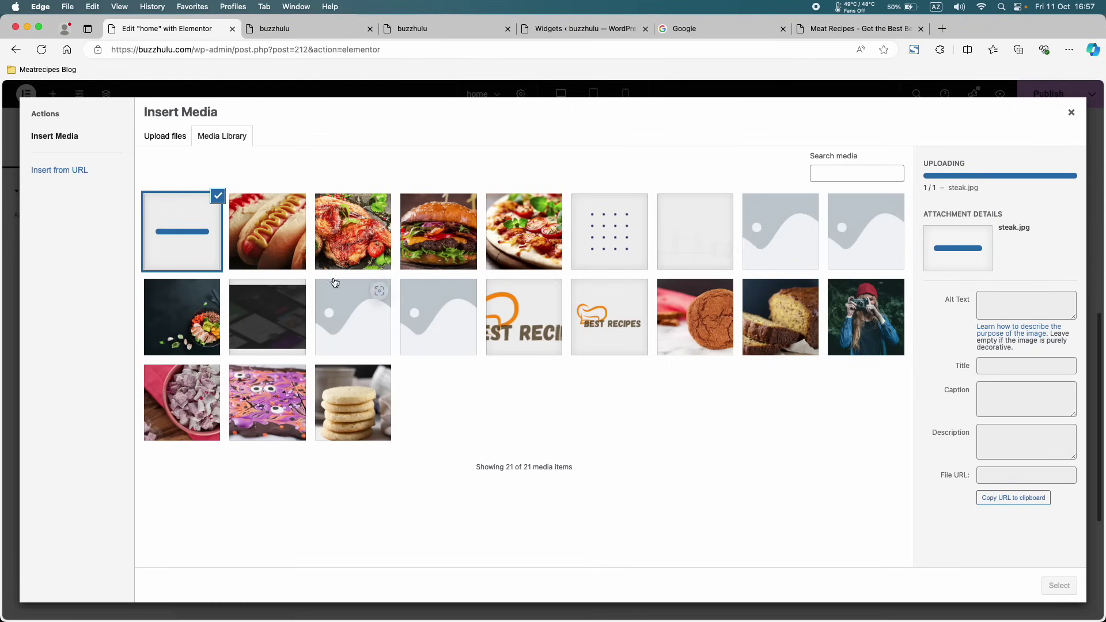
- Set the accordion item's background image to the pizza picture restaurant_5.jpg from the media library
{"action": "left_click", "coordinate": [516, 236]}
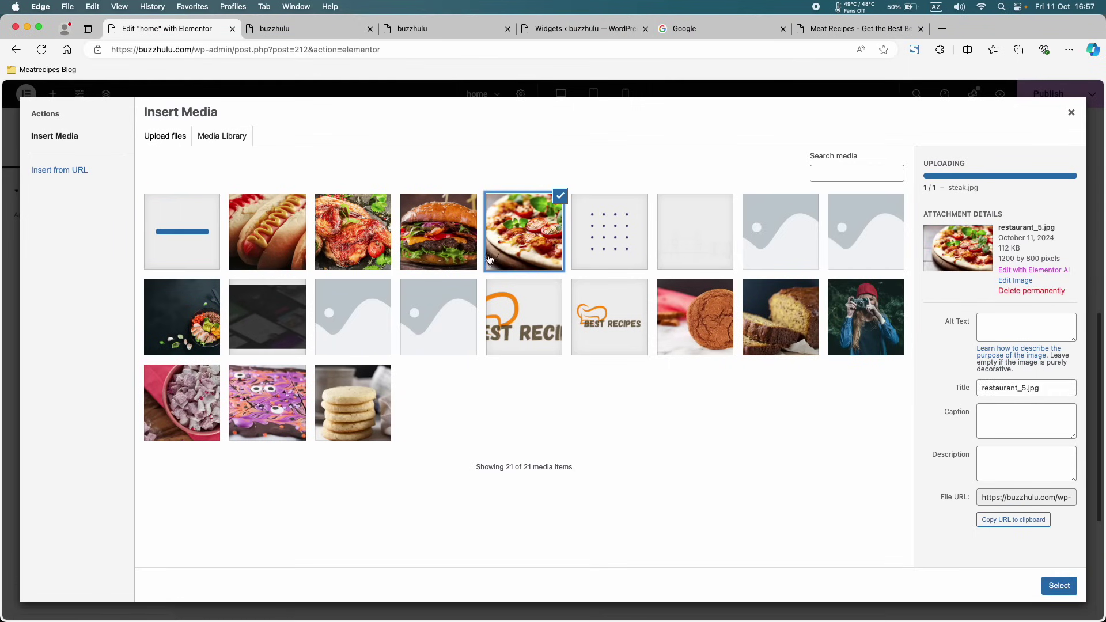
{"action": "left_click", "coordinate": [1059, 585]}
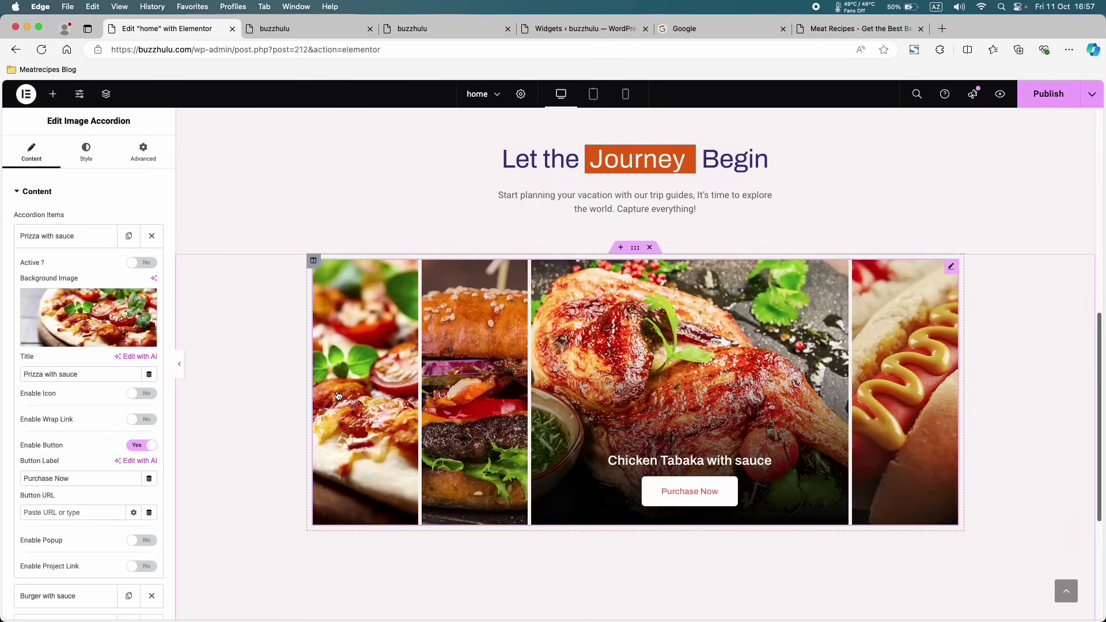
{"action": "mouse_move", "coordinate": [381, 395]}
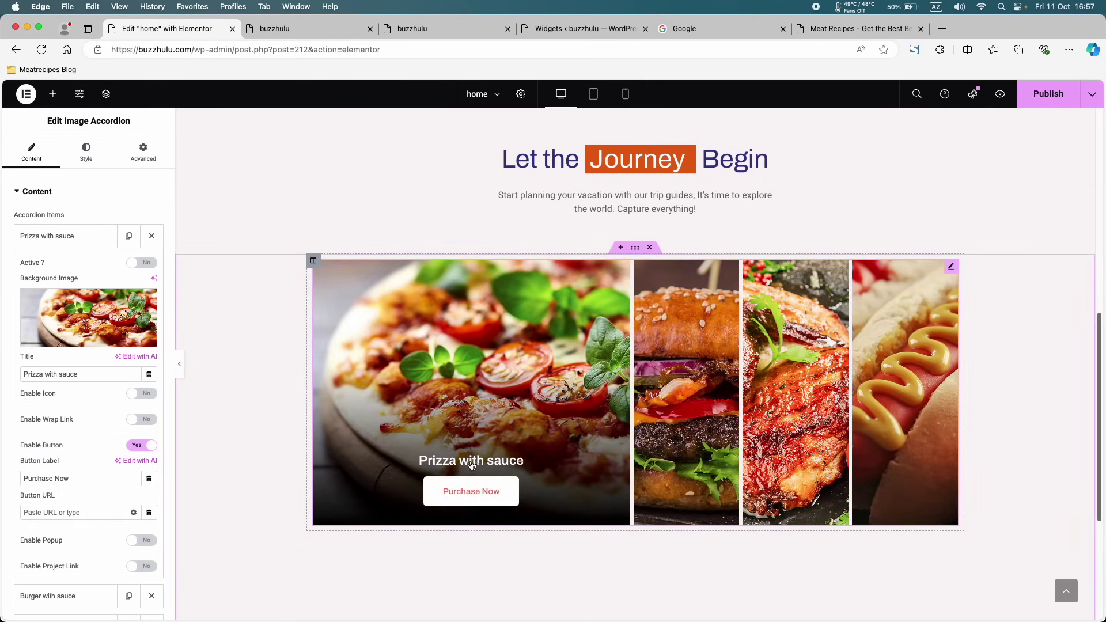
- Change the pizza accordion item's title to "Lunch Recipes"
{"action": "triple_click", "coordinate": [94, 377]}
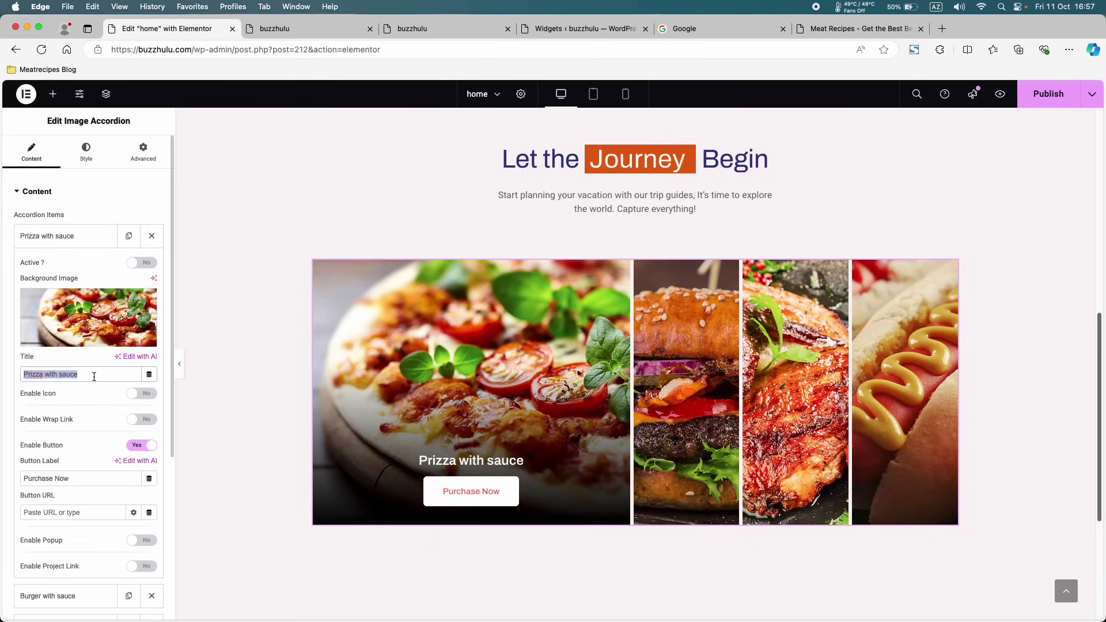
{"action": "scroll", "coordinate": [202, 383], "scroll_direction": "up", "scroll_amount": 10}
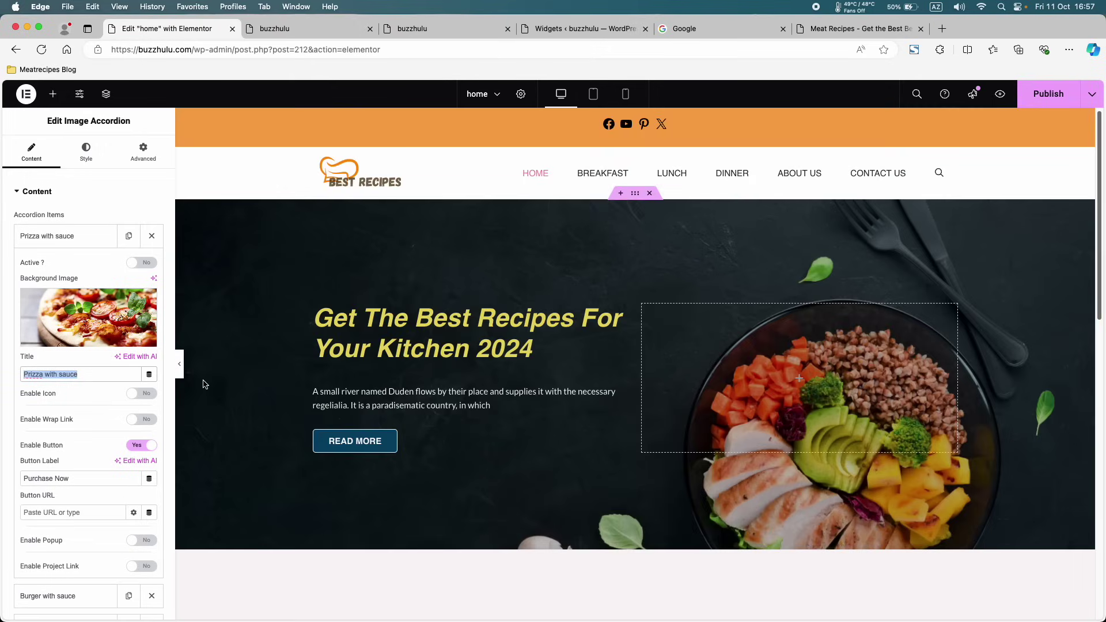
{"action": "scroll", "coordinate": [486, 300], "scroll_direction": "down", "scroll_amount": 10}
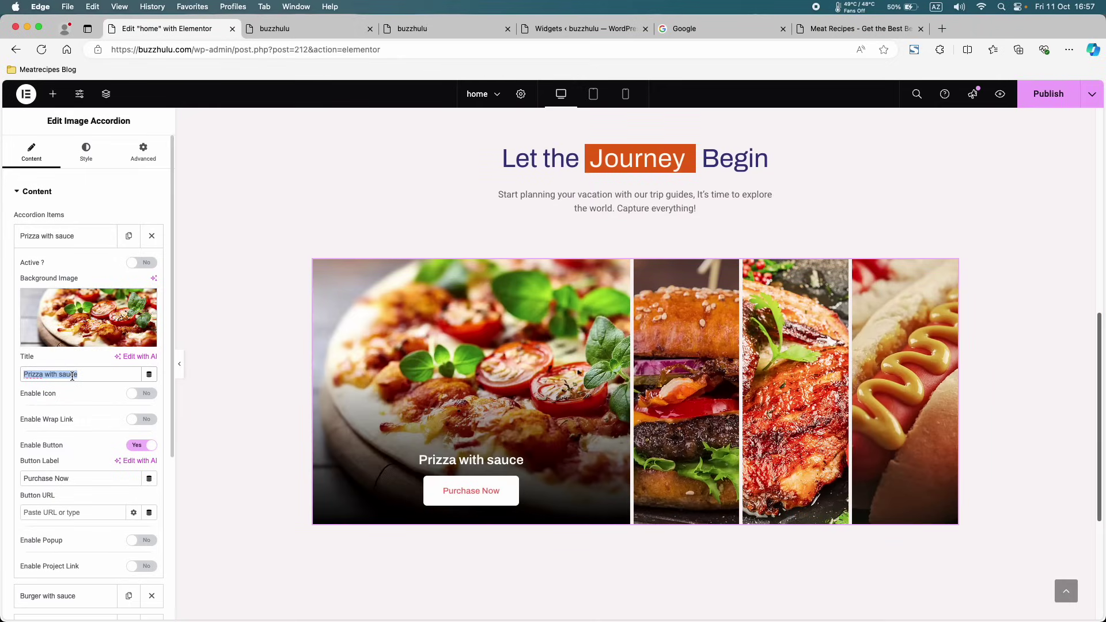
{"action": "type", "text": "Lunck"}
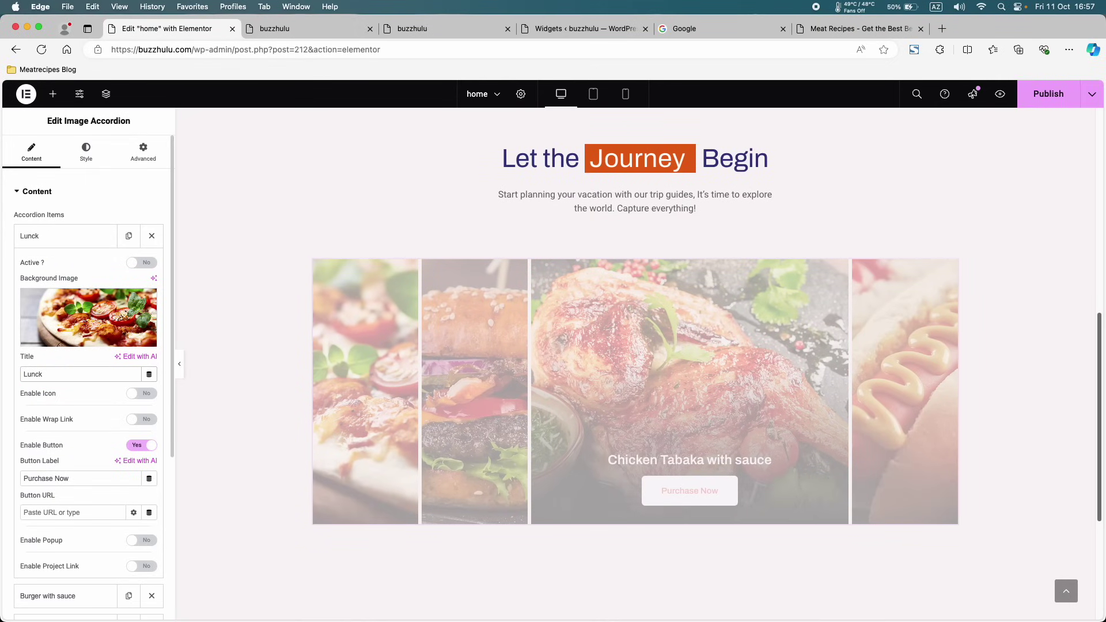
{"action": "key", "text": "BackSpace"}
{"action": "type", "text": "h Recipes"}
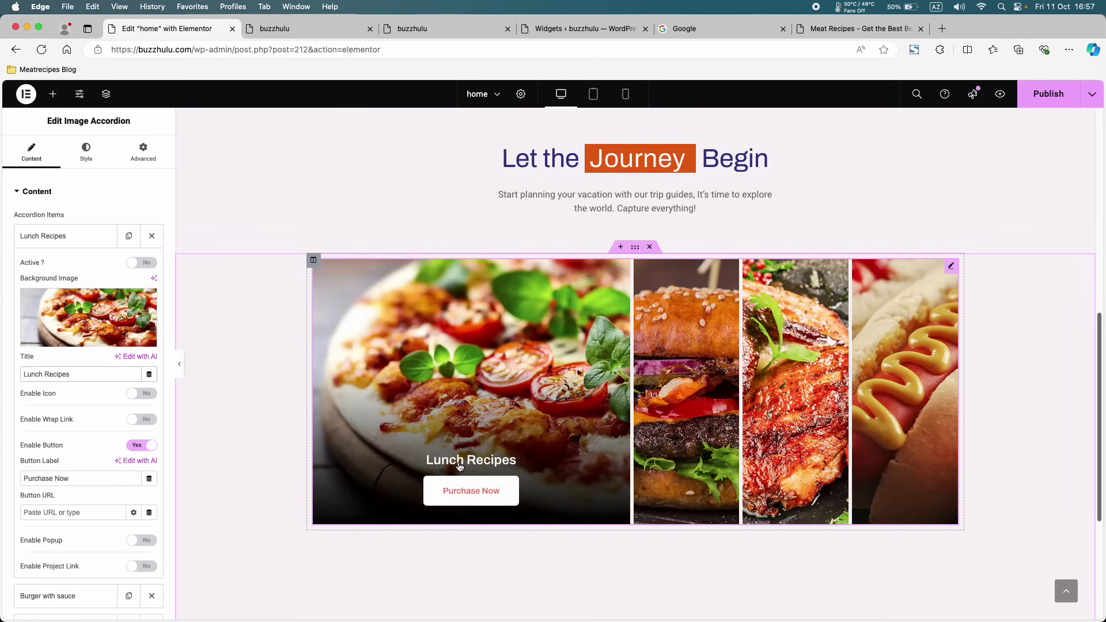
- Set the button label of the Lunch Recipes accordion item to "Read more"
{"action": "scroll", "coordinate": [122, 423], "scroll_direction": "down", "scroll_amount": 2}
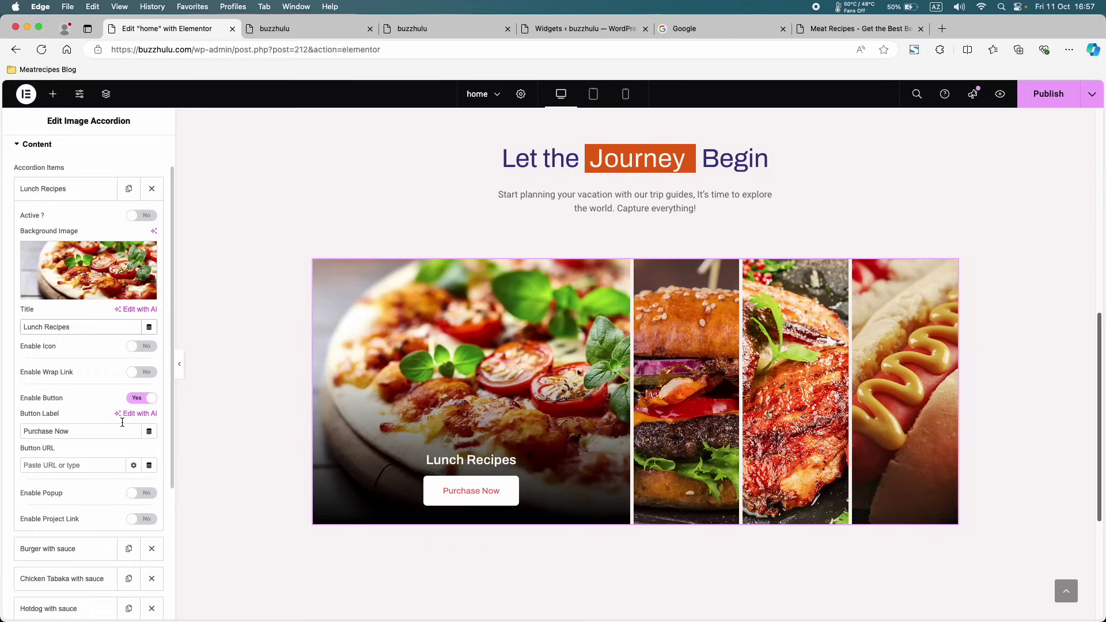
{"action": "scroll", "coordinate": [122, 422], "scroll_direction": "down", "scroll_amount": 1}
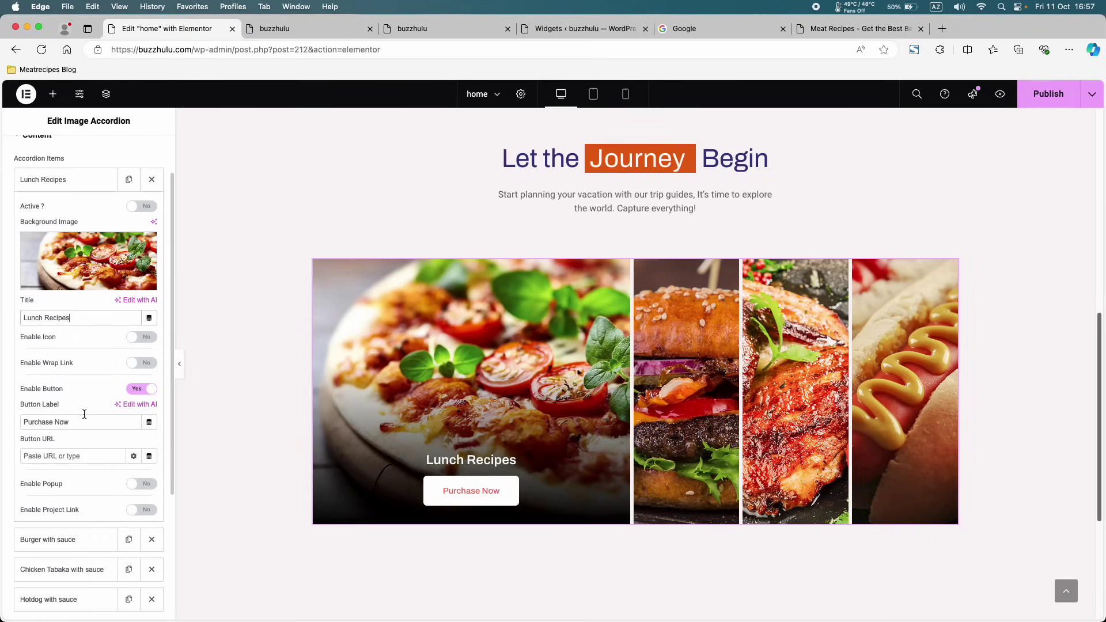
{"action": "triple_click", "coordinate": [42, 424]}
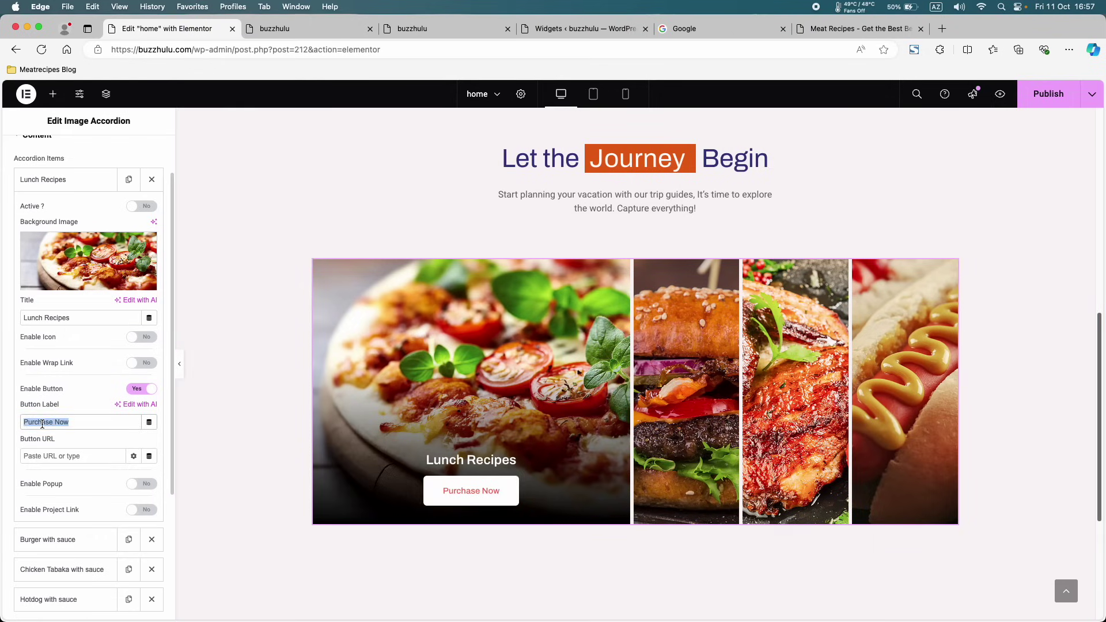
{"action": "type", "text": "Read "}
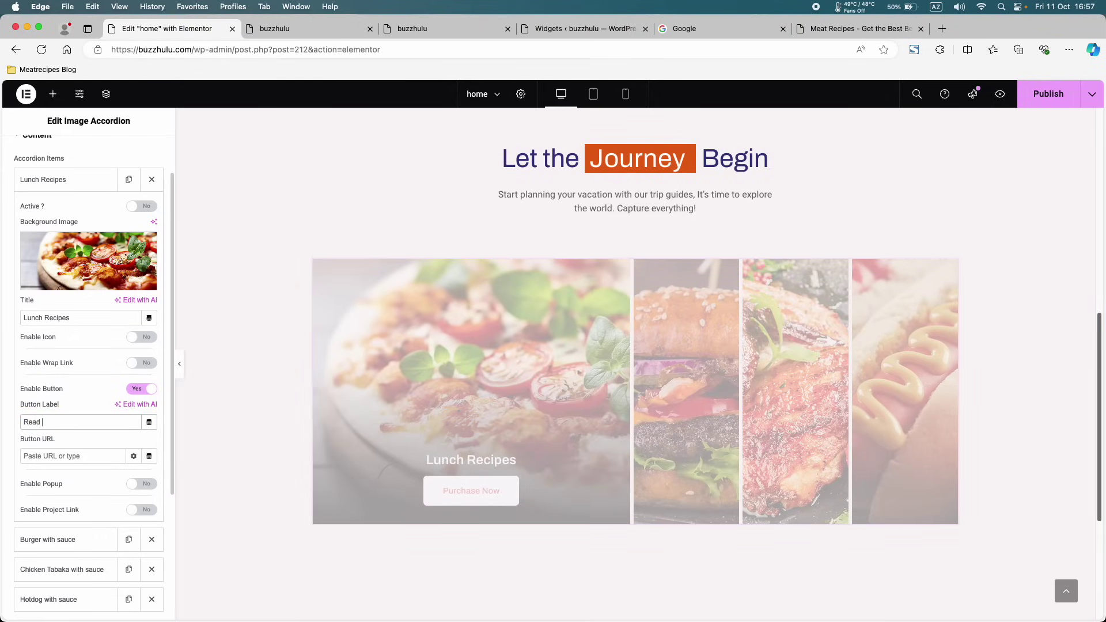
{"action": "type", "text": "more"}
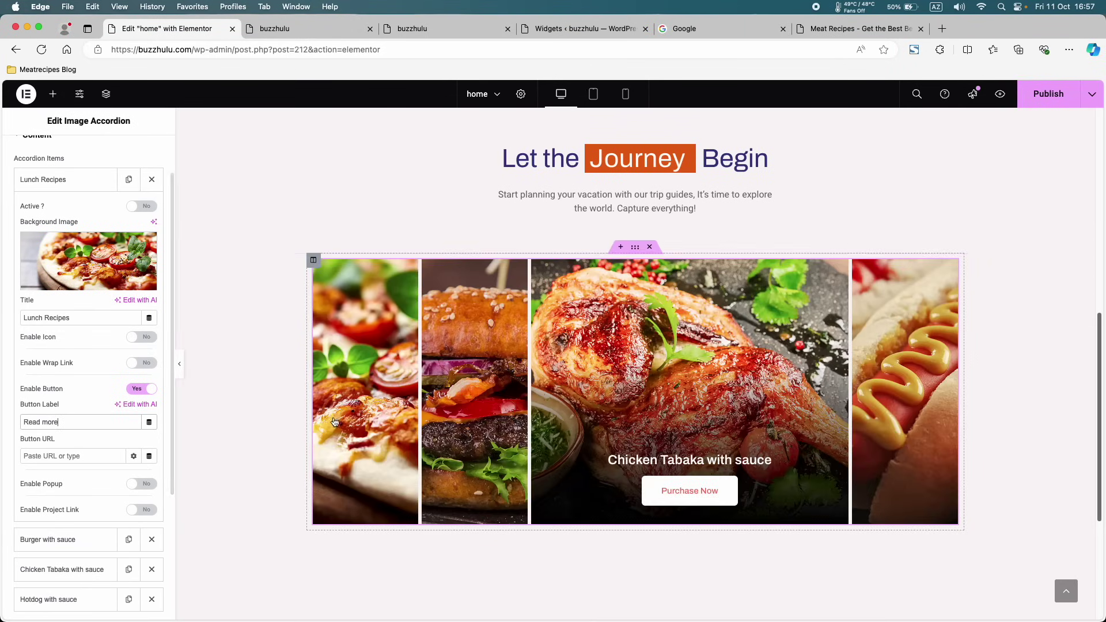
{"action": "mouse_move", "coordinate": [467, 499]}
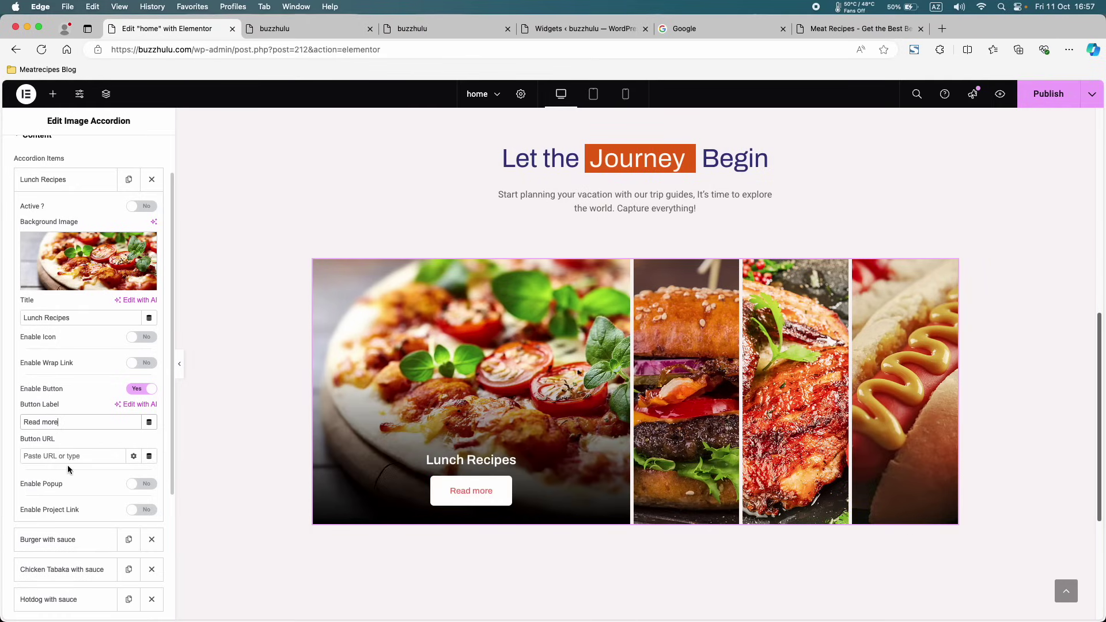
- Open the site's Lunch category page in the other buzzhulu browser tab and copy its URL
{"action": "left_click", "coordinate": [406, 30]}
{"action": "left_click", "coordinate": [644, 170]}
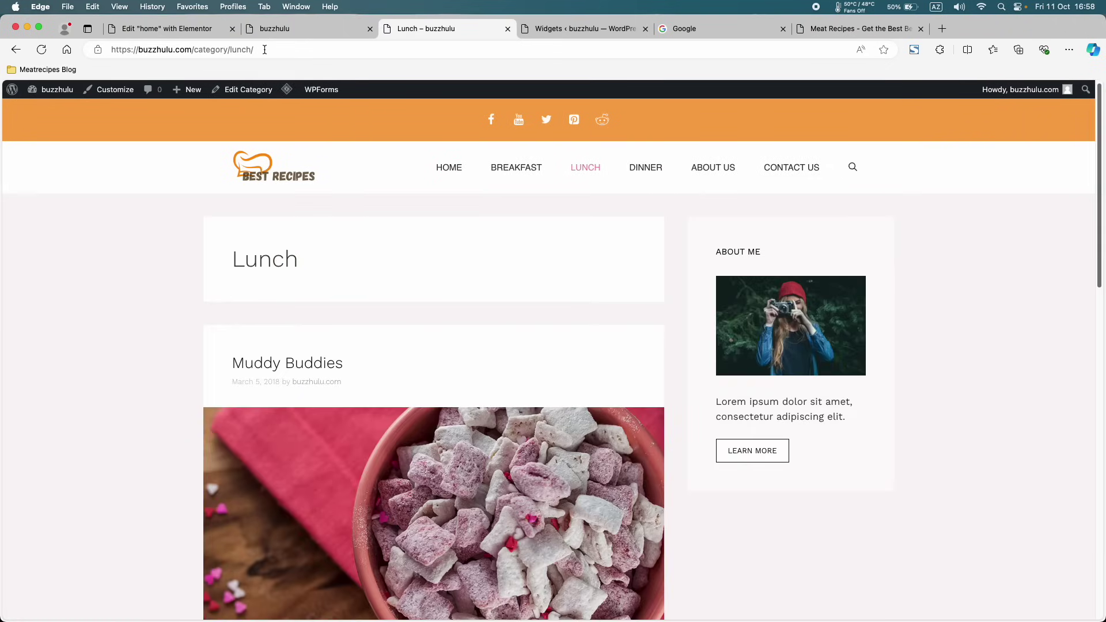
{"action": "left_click", "coordinate": [263, 51]}
{"action": "key", "text": "super+c"}
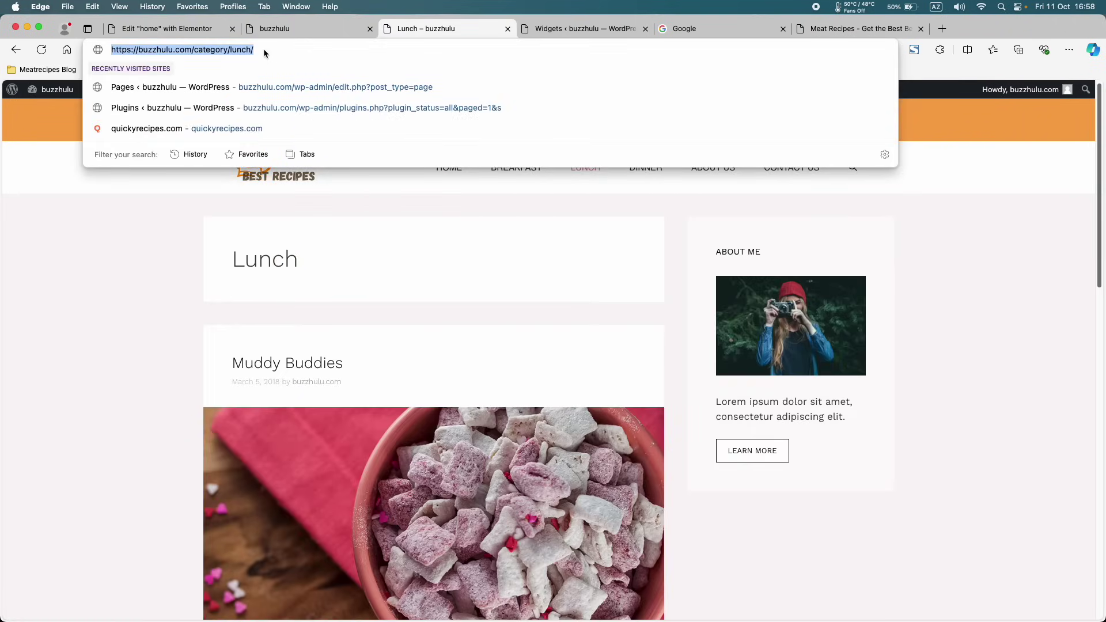
- Back in the Elementor editor, paste the Lunch category link as the Lunch Recipes item's button URL and publish the page
{"action": "left_click", "coordinate": [208, 29]}
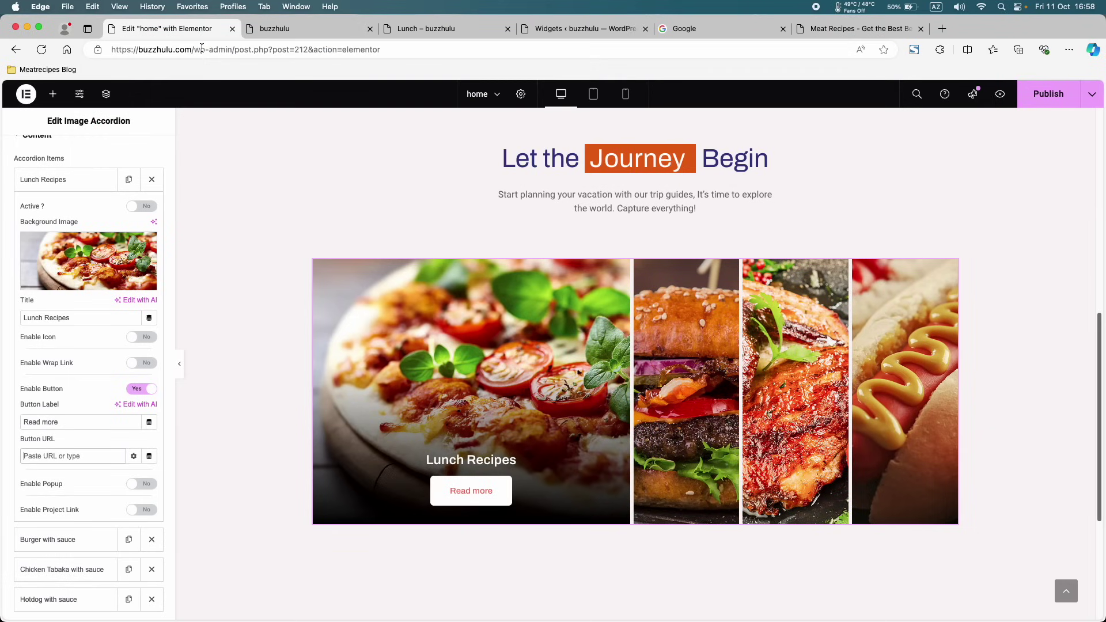
{"action": "left_click", "coordinate": [88, 457]}
{"action": "key", "text": "super+v"}
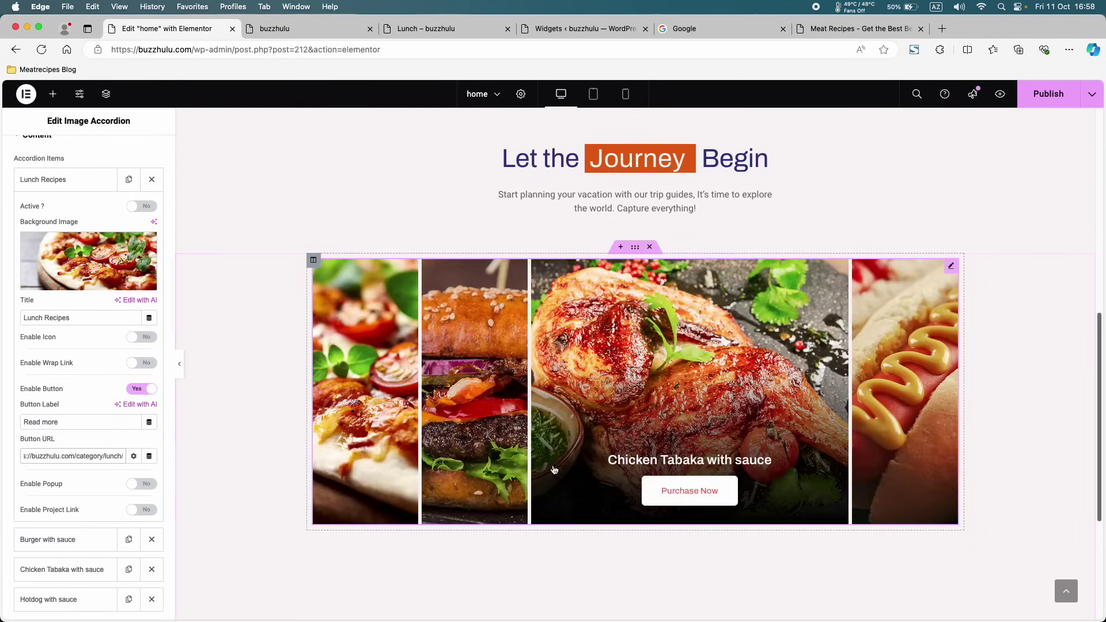
{"action": "left_click", "coordinate": [1048, 94]}
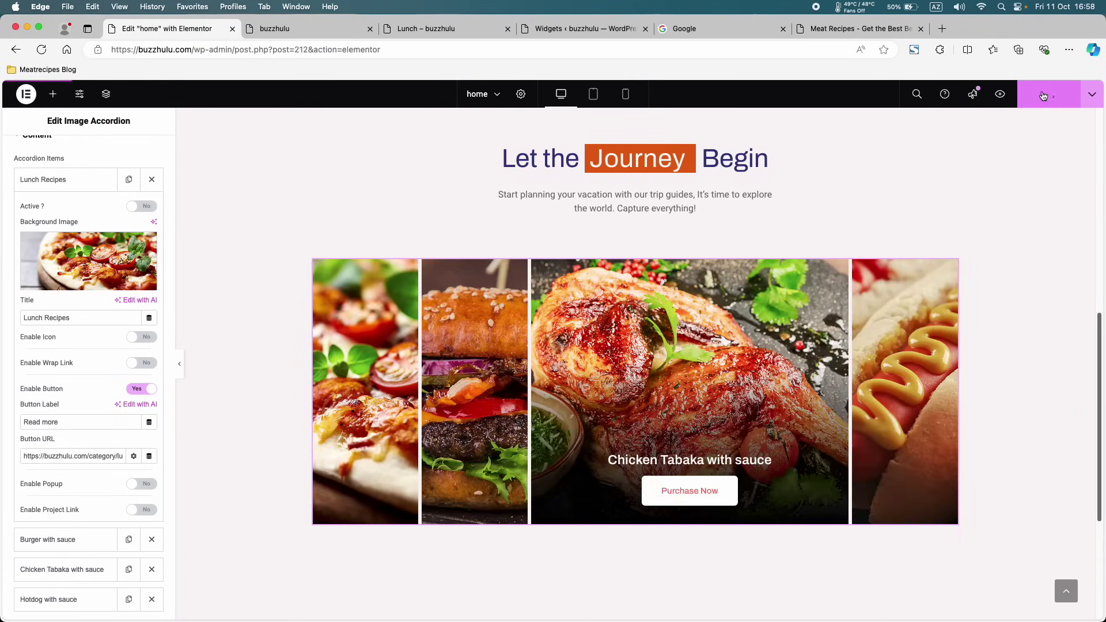
- Open the home page preview in its browser tab and test the Read more link of the Lunch Recipes accordion item
{"action": "left_click", "coordinate": [304, 33]}
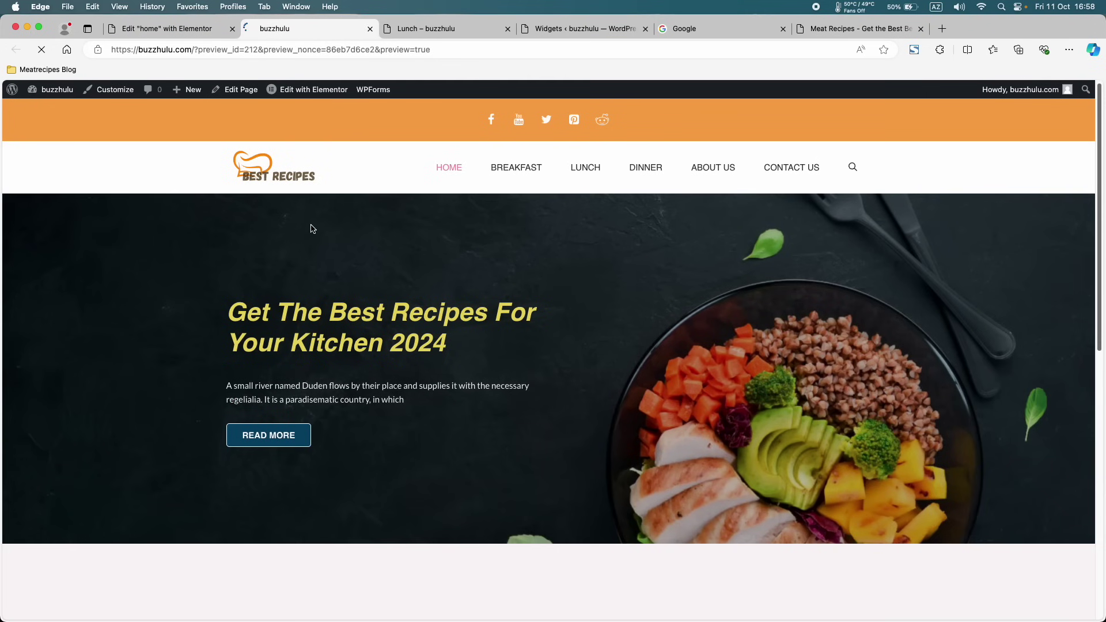
{"action": "scroll", "coordinate": [311, 229], "scroll_direction": "down", "scroll_amount": 9}
{"action": "scroll", "coordinate": [311, 229], "scroll_direction": "down", "scroll_amount": 3}
{"action": "mouse_move", "coordinate": [311, 229]}
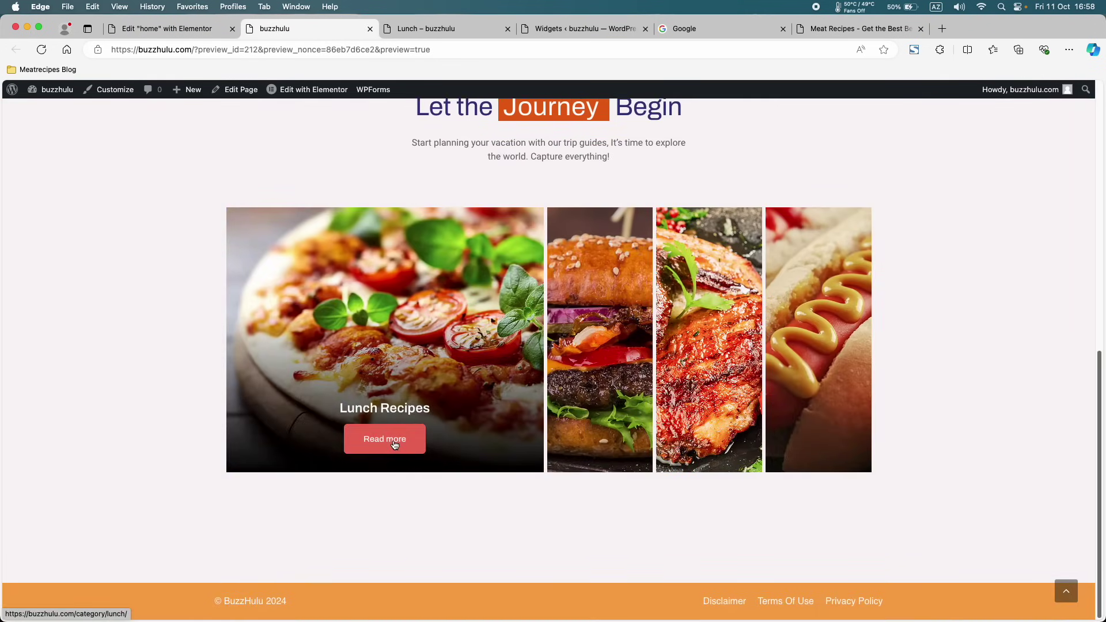
{"action": "left_click", "coordinate": [395, 444]}
{"action": "double_click", "coordinate": [252, 256]}
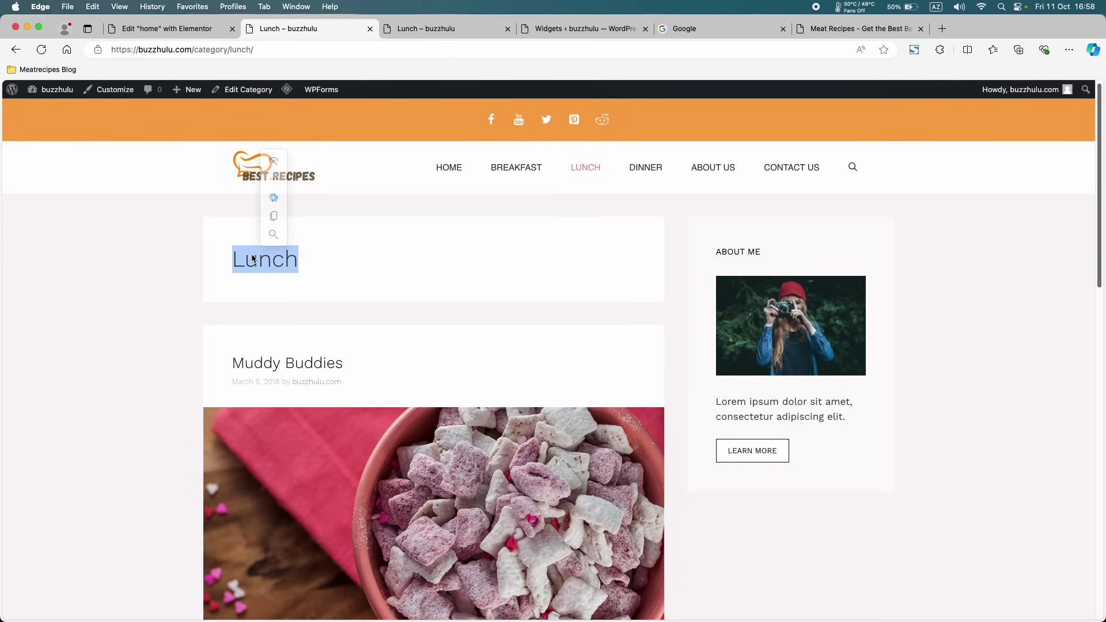
- Return to the site's home page and check the hero and the image accordion items on the live page
{"action": "left_click", "coordinate": [248, 187]}
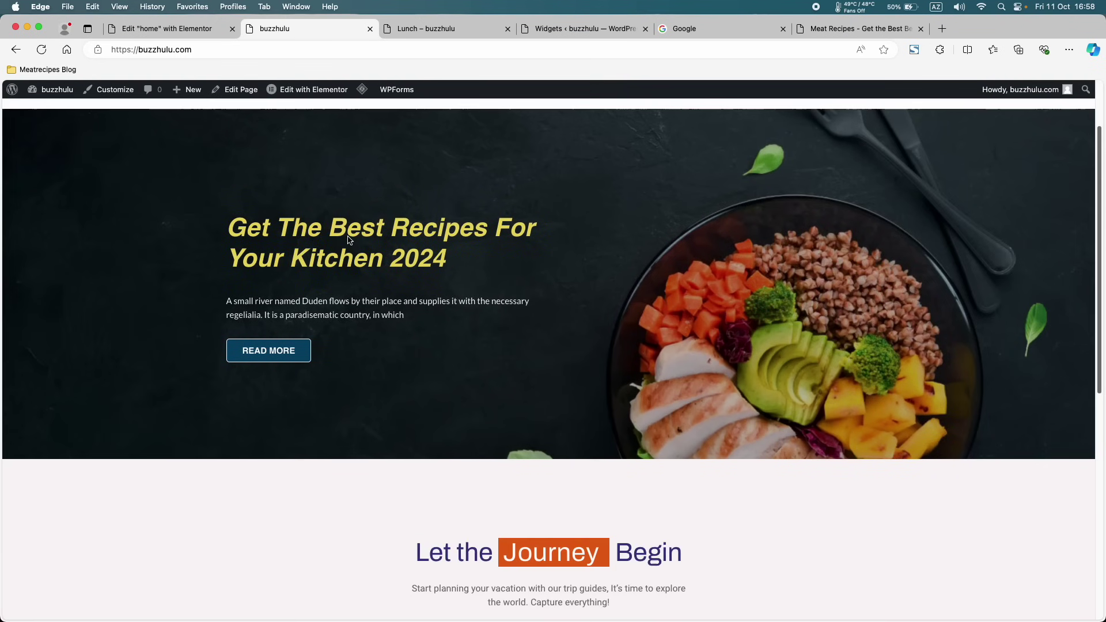
{"action": "scroll", "coordinate": [347, 236], "scroll_direction": "down", "scroll_amount": 5}
{"action": "scroll", "coordinate": [377, 394], "scroll_direction": "down", "scroll_amount": 2}
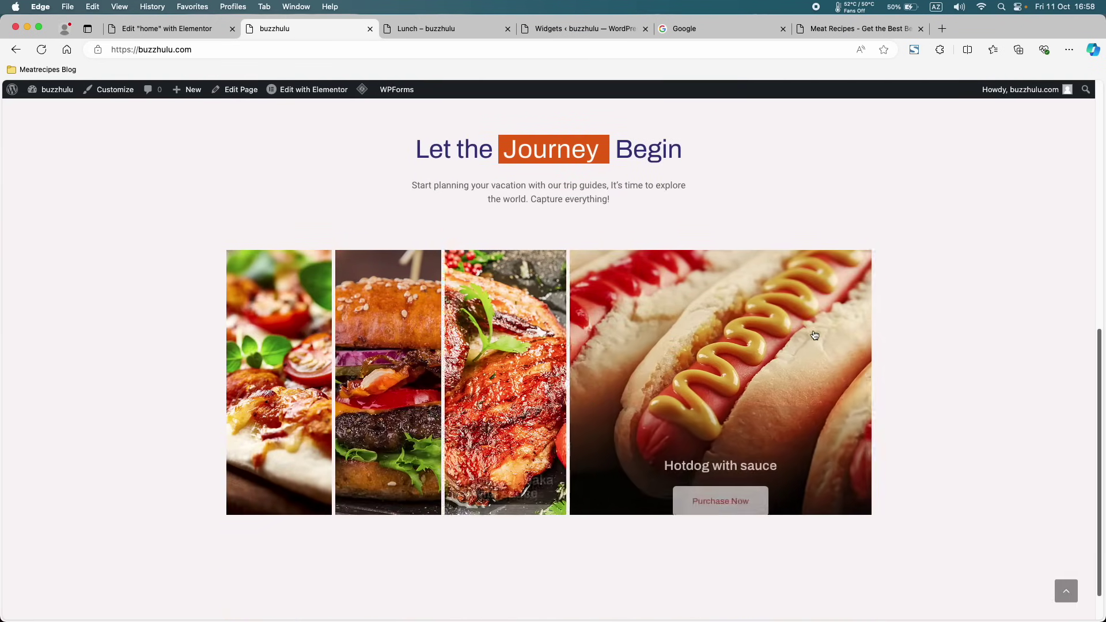
{"action": "scroll", "coordinate": [329, 466], "scroll_direction": "up", "scroll_amount": 6}
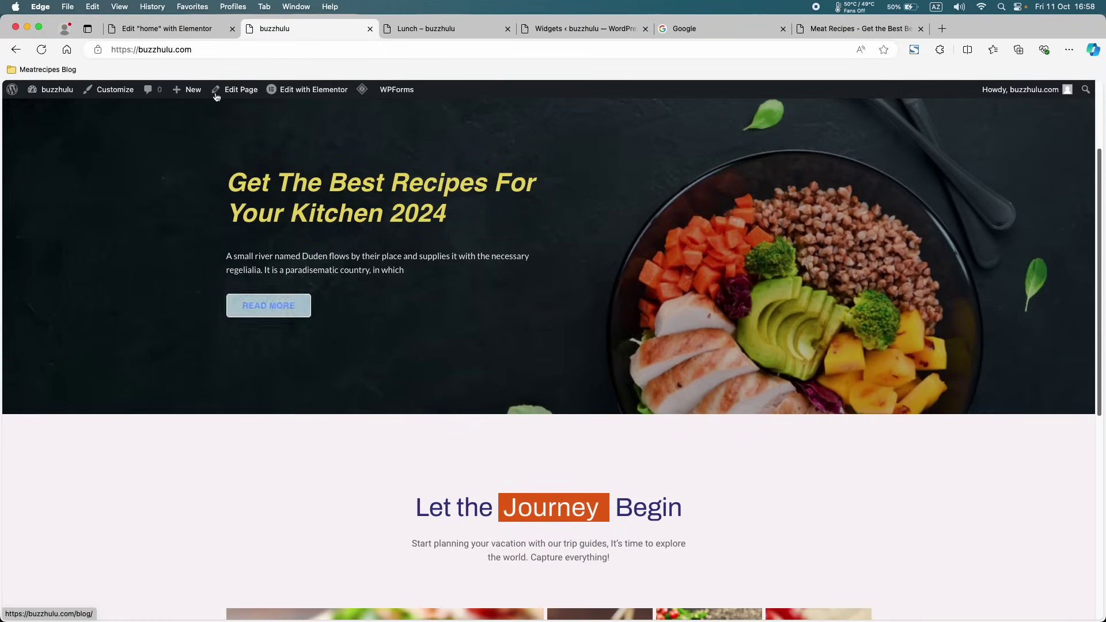
- Back in the Elementor editor, copy the hero's Read More button and paste it below the image accordion
{"action": "left_click", "coordinate": [211, 29]}
{"action": "scroll", "coordinate": [445, 234], "scroll_direction": "up", "scroll_amount": 8}
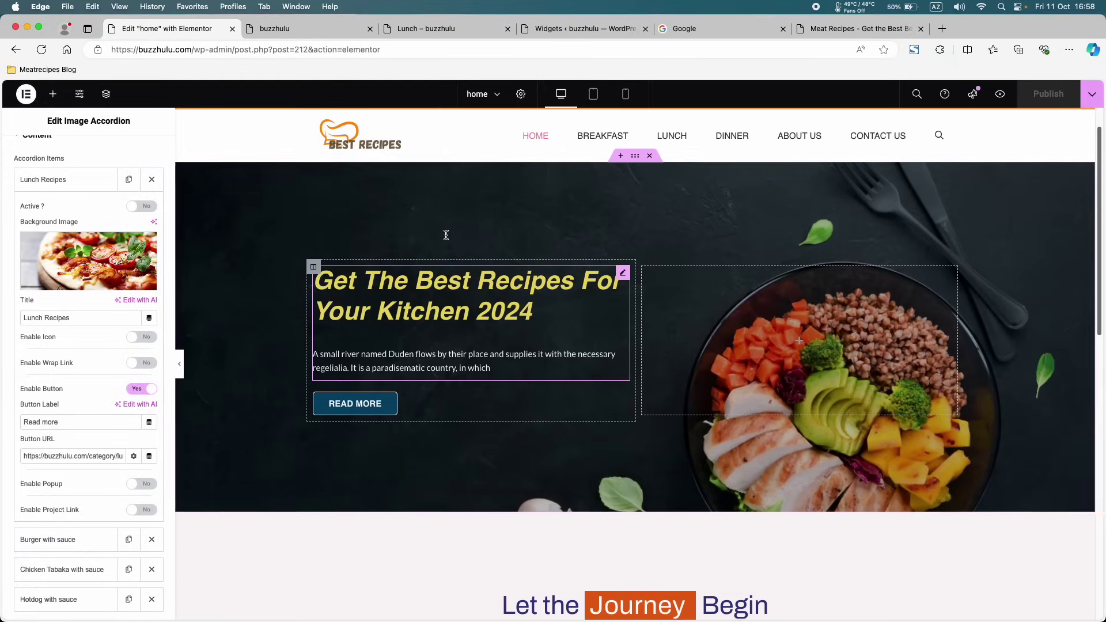
{"action": "right_click", "coordinate": [372, 408]}
{"action": "left_click", "coordinate": [419, 412]}
{"action": "scroll", "coordinate": [418, 409], "scroll_direction": "down", "scroll_amount": 12}
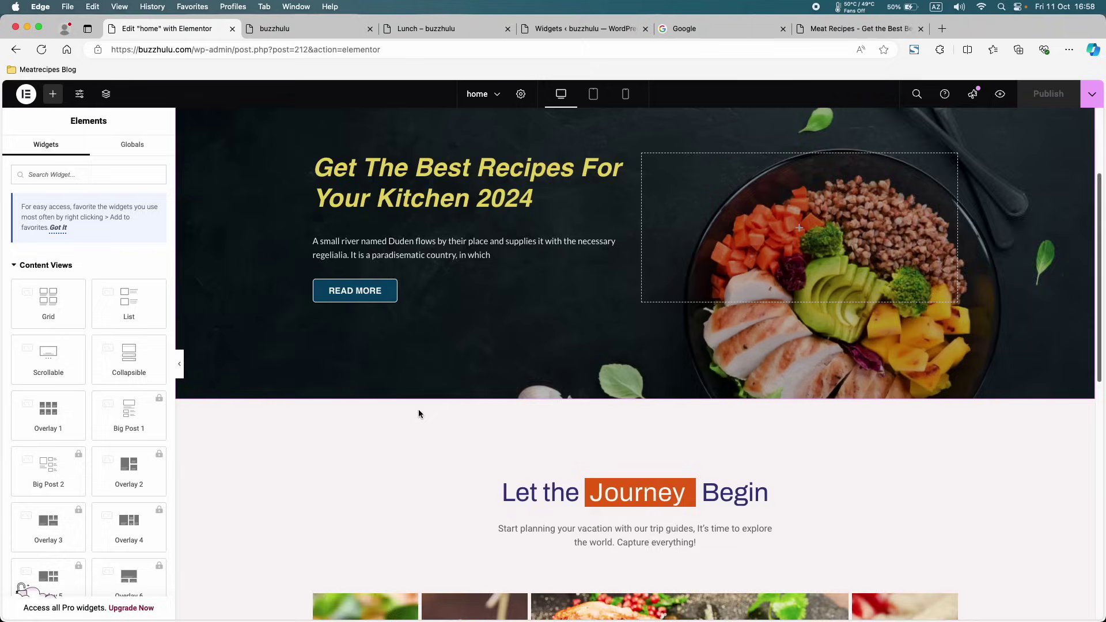
{"action": "left_click", "coordinate": [399, 368]}
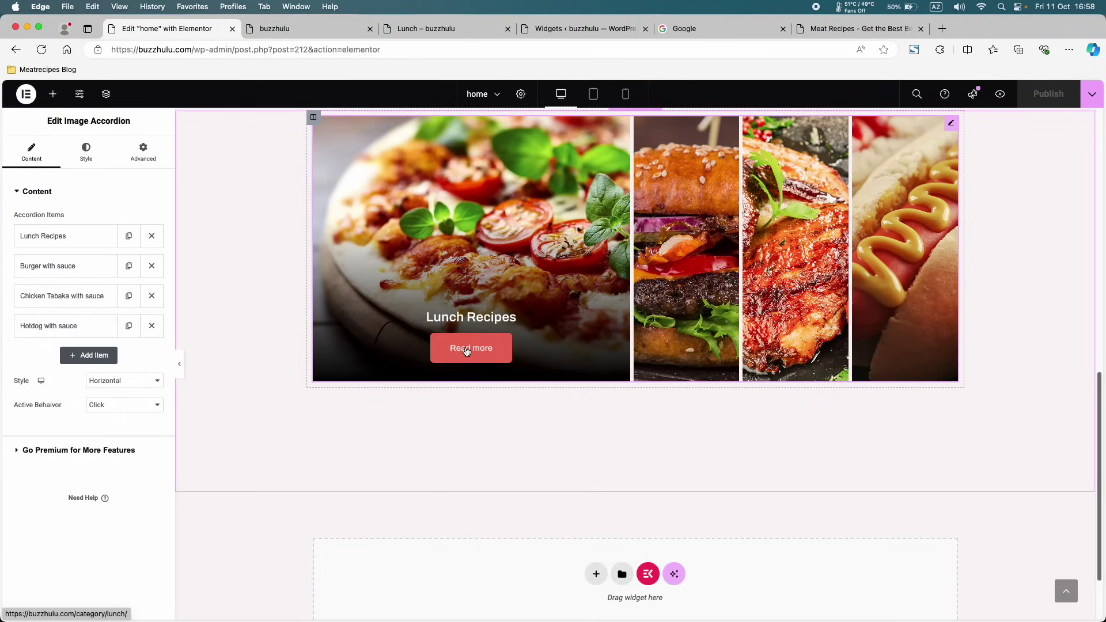
{"action": "right_click", "coordinate": [509, 326]}
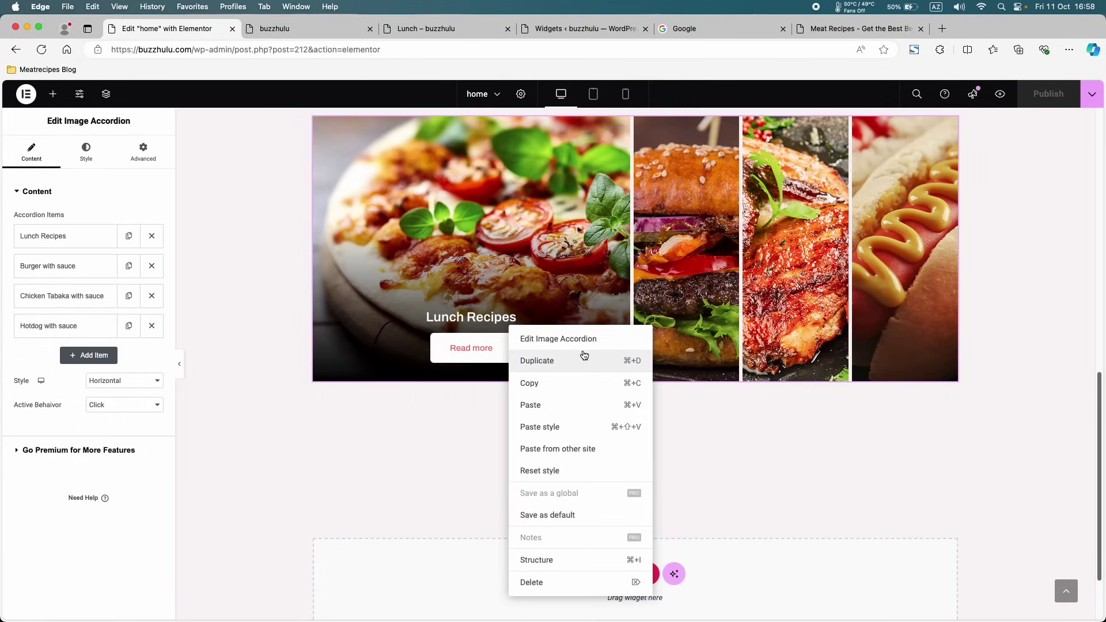
{"action": "left_click", "coordinate": [545, 406]}
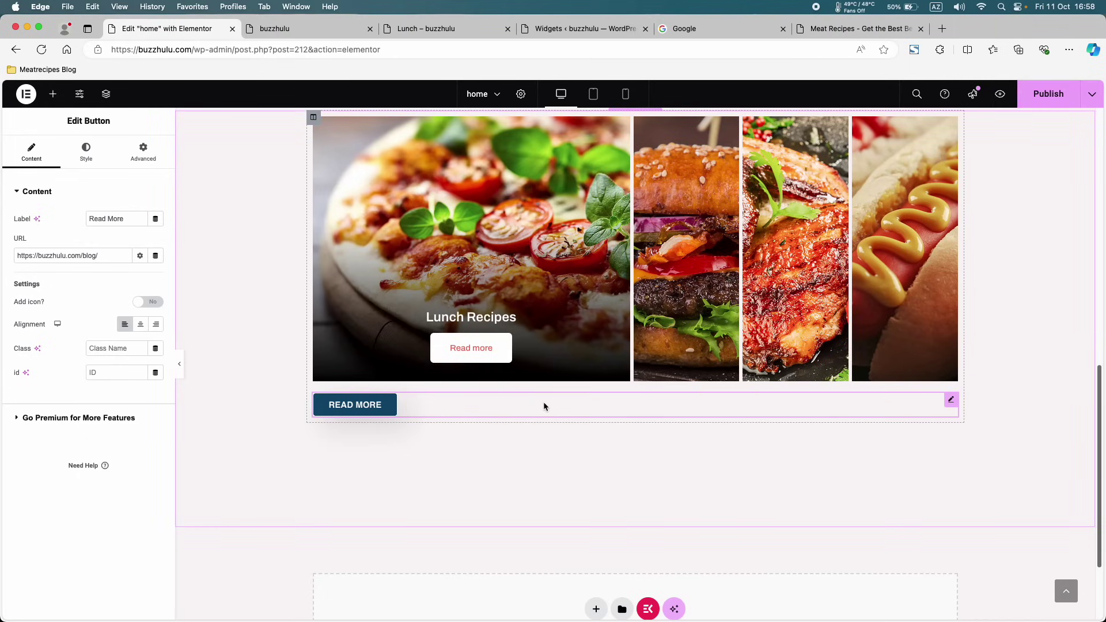
{"action": "scroll", "coordinate": [544, 402], "scroll_direction": "up", "scroll_amount": 2}
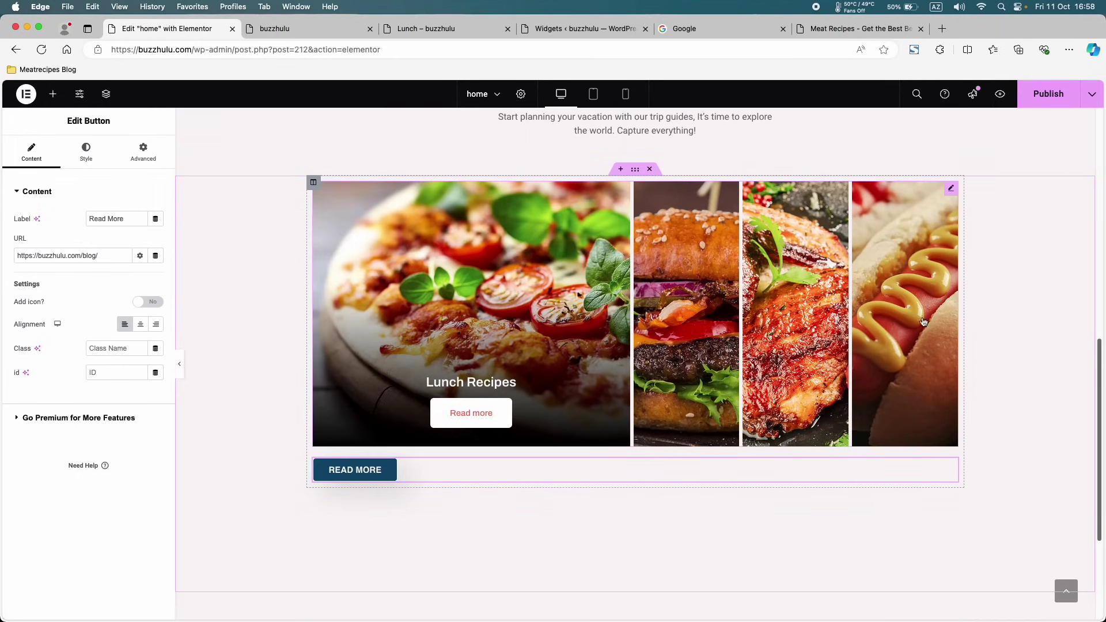
- Compare the pasted Read More button with the hero's button, and delete the pasted copy below the accordion
{"action": "left_click", "coordinate": [37, 192]}
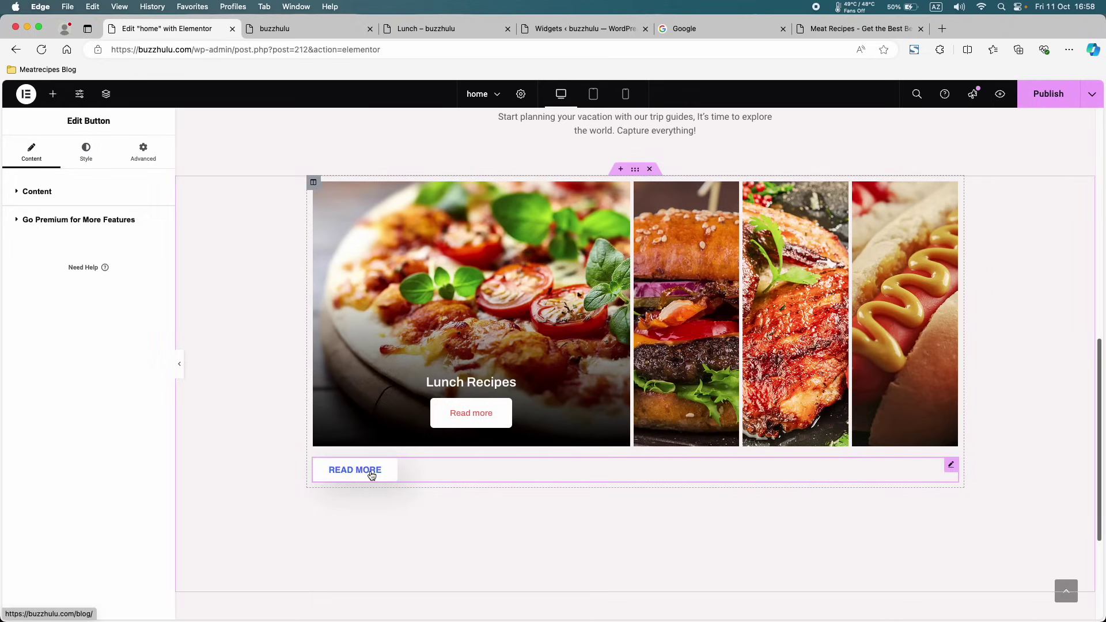
{"action": "scroll", "coordinate": [466, 369], "scroll_direction": "up", "scroll_amount": 10}
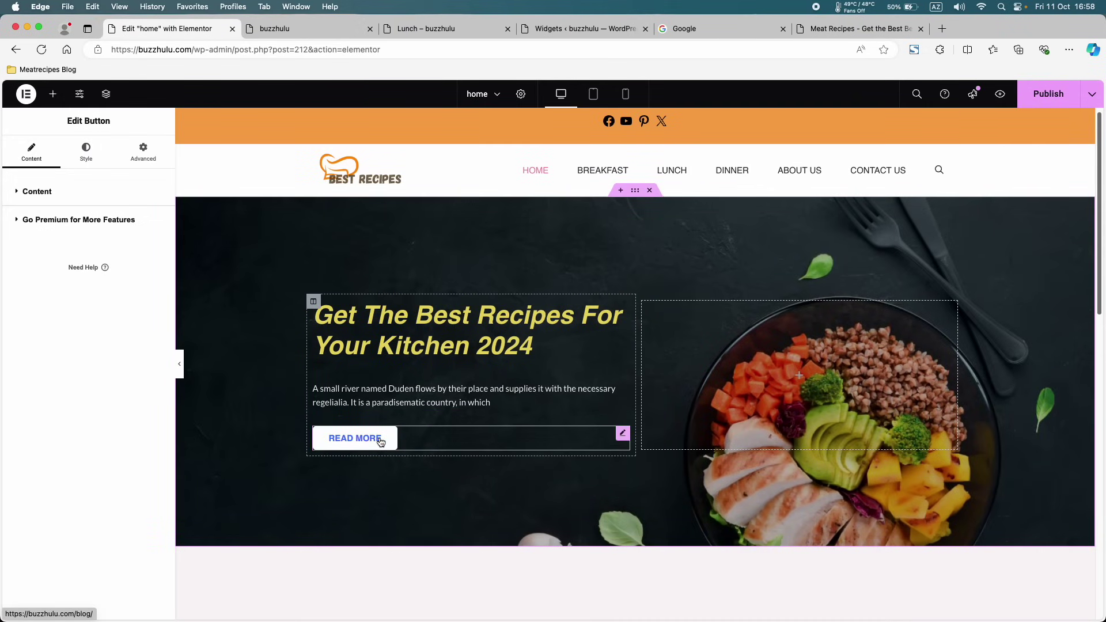
{"action": "scroll", "coordinate": [380, 441], "scroll_direction": "down", "scroll_amount": 12}
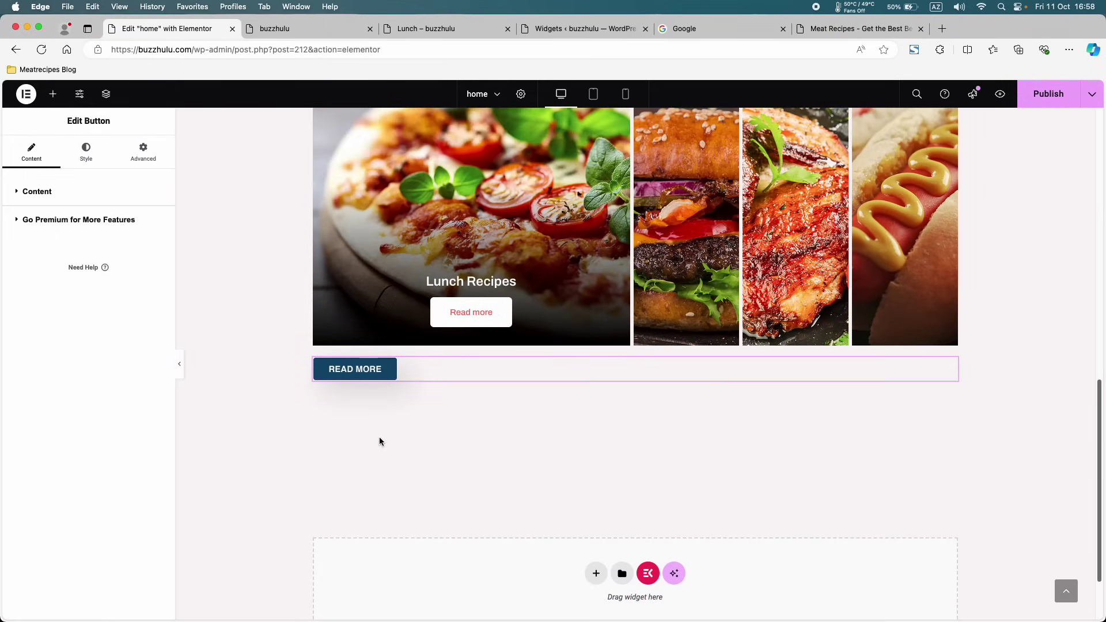
{"action": "scroll", "coordinate": [379, 441], "scroll_direction": "up", "scroll_amount": 1}
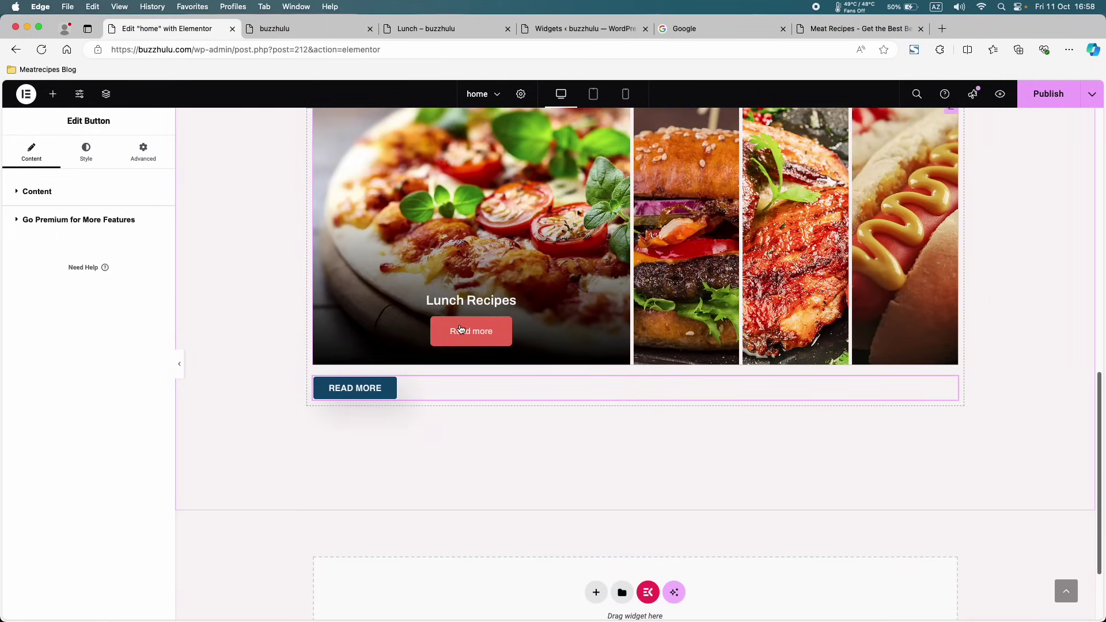
{"action": "right_click", "coordinate": [390, 390]}
{"action": "left_click", "coordinate": [415, 603]}
{"action": "scroll", "coordinate": [427, 526], "scroll_direction": "up", "scroll_amount": 3}
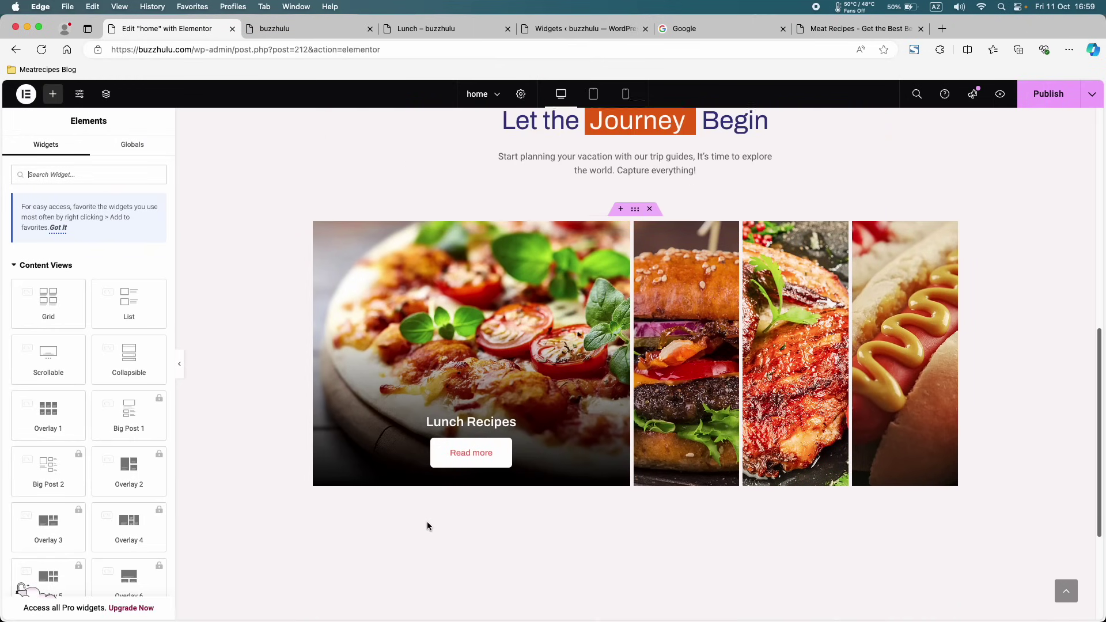
- Expand the burger, chicken, hotdog and Lunch Recipes items of the image accordion in turn to check their buttons
{"action": "scroll", "coordinate": [427, 526], "scroll_direction": "up", "scroll_amount": 1}
{"action": "left_click", "coordinate": [686, 392]}
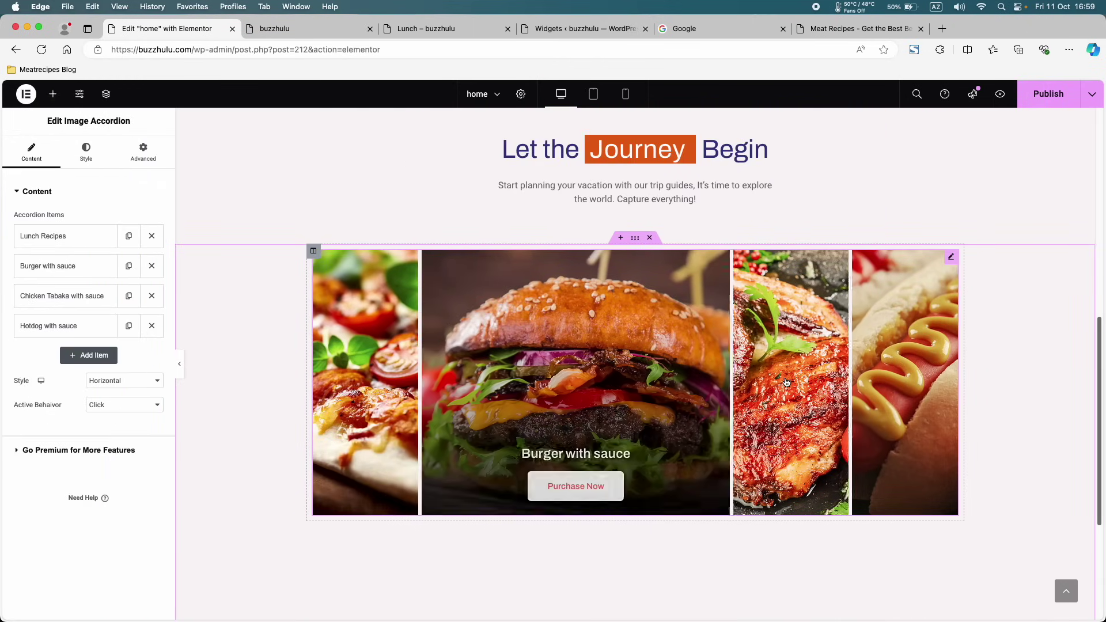
{"action": "left_click", "coordinate": [795, 363]}
{"action": "left_click", "coordinate": [918, 340]}
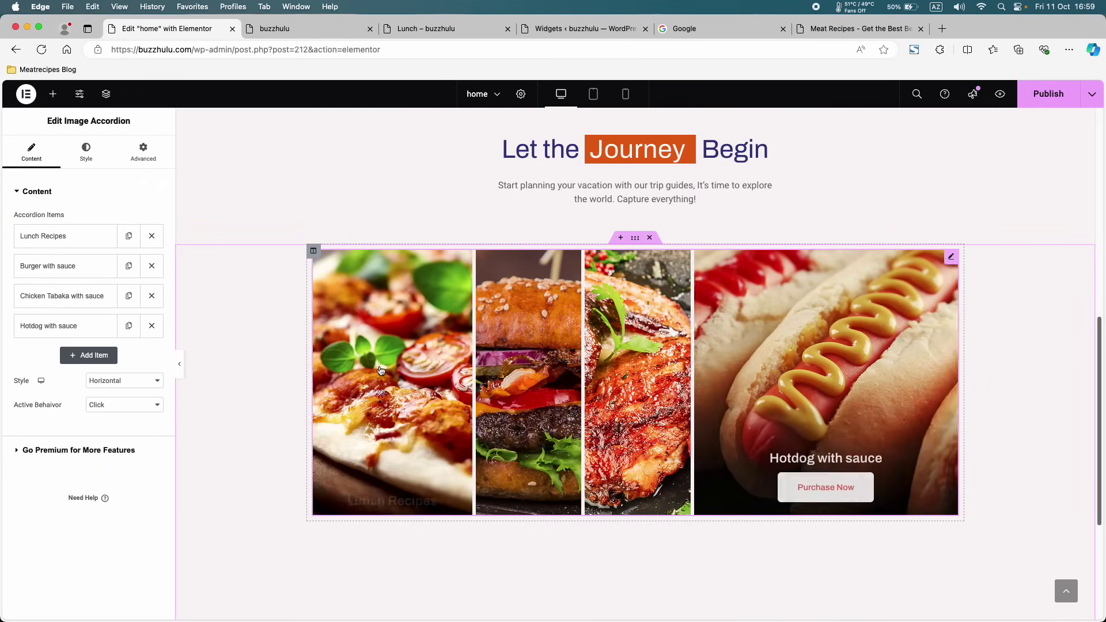
{"action": "left_click", "coordinate": [369, 380]}
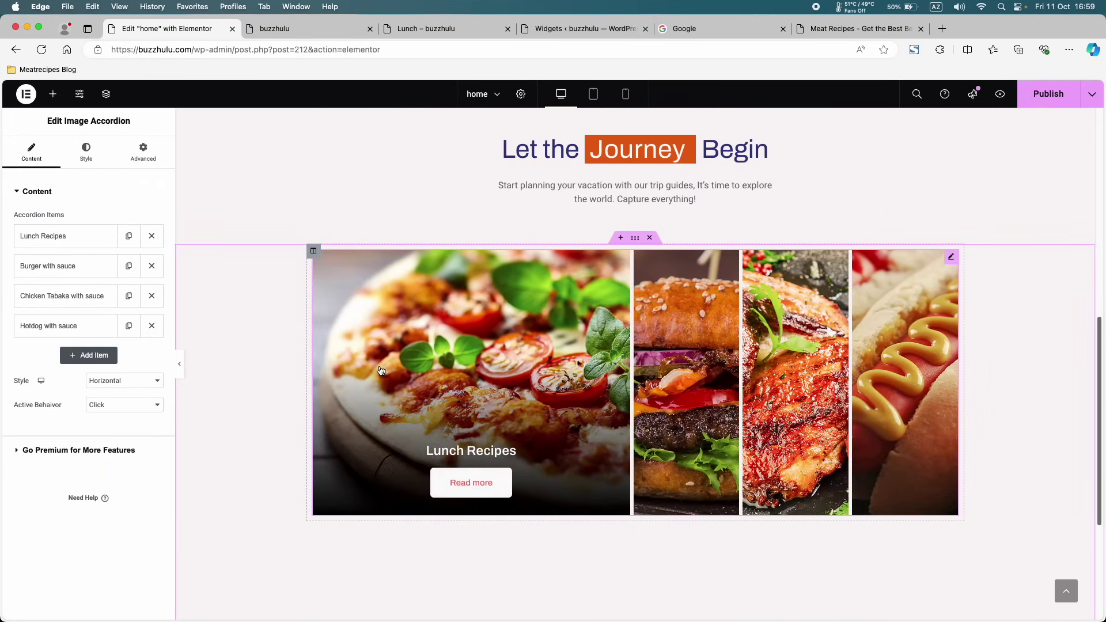
- Set the font family of the image accordion's button text to Helvetica
{"action": "left_click", "coordinate": [54, 241]}
{"action": "left_click", "coordinate": [54, 240]}
{"action": "left_click", "coordinate": [90, 157]}
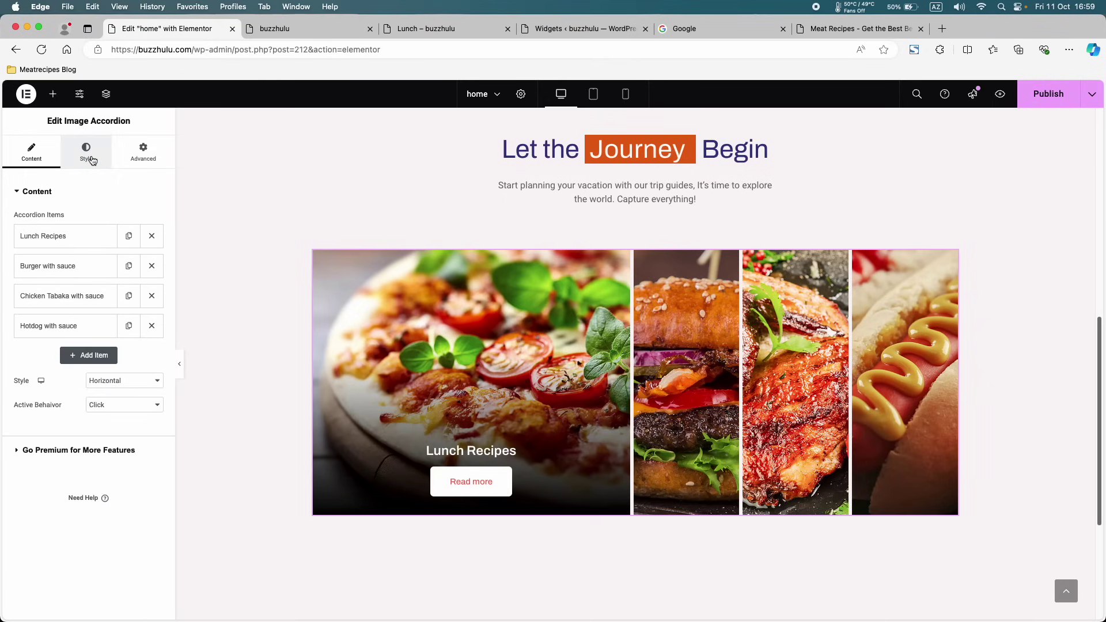
{"action": "left_click", "coordinate": [63, 191]}
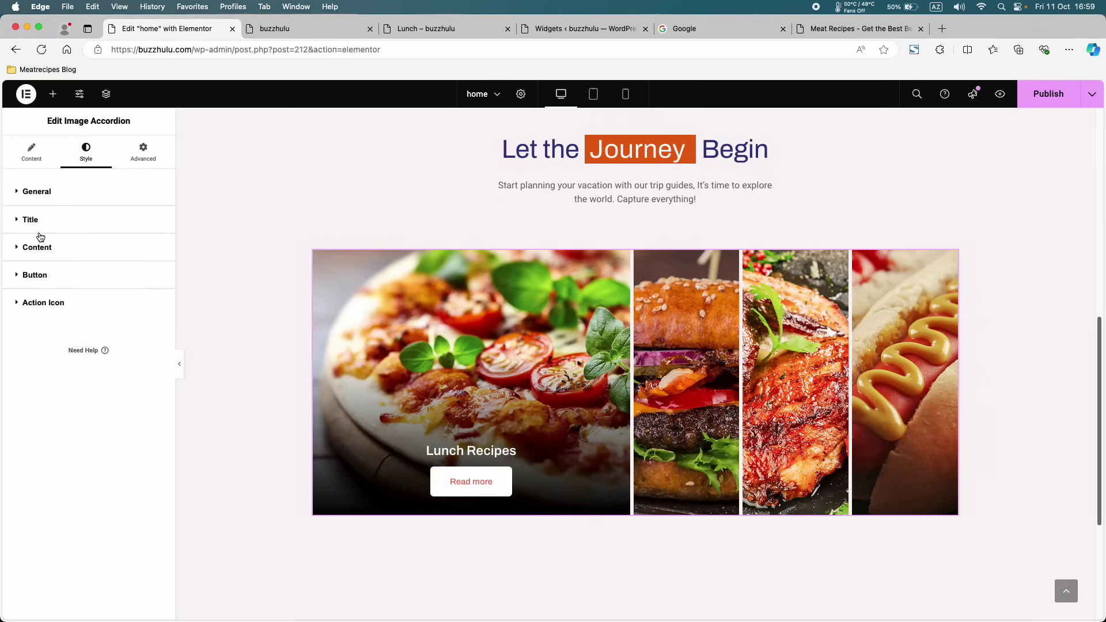
{"action": "left_click", "coordinate": [35, 279]}
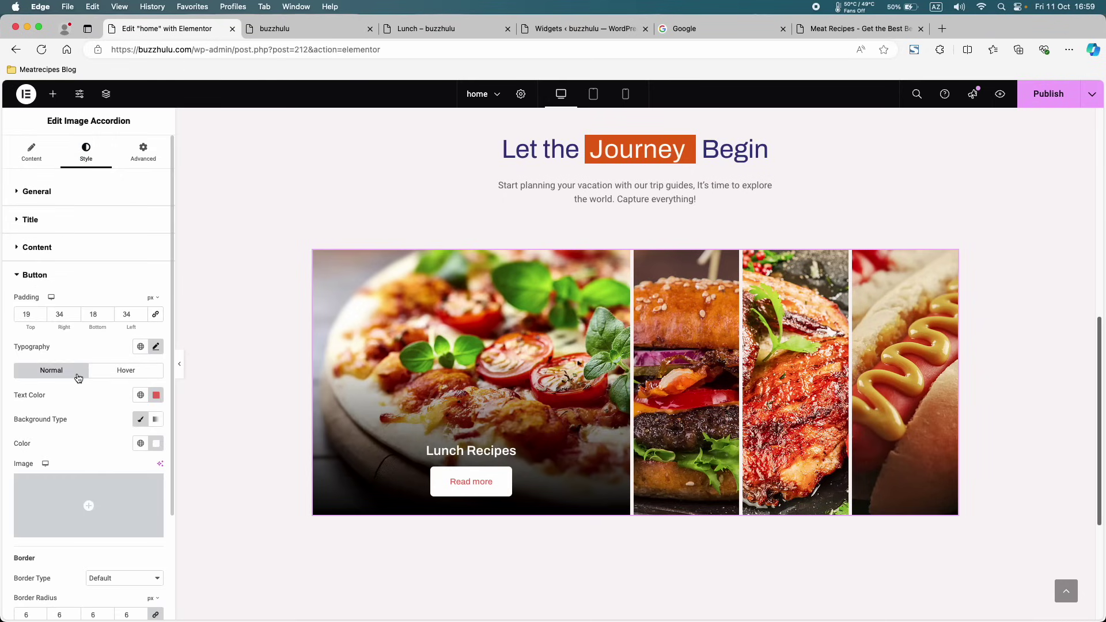
{"action": "scroll", "coordinate": [78, 377], "scroll_direction": "down", "scroll_amount": 2}
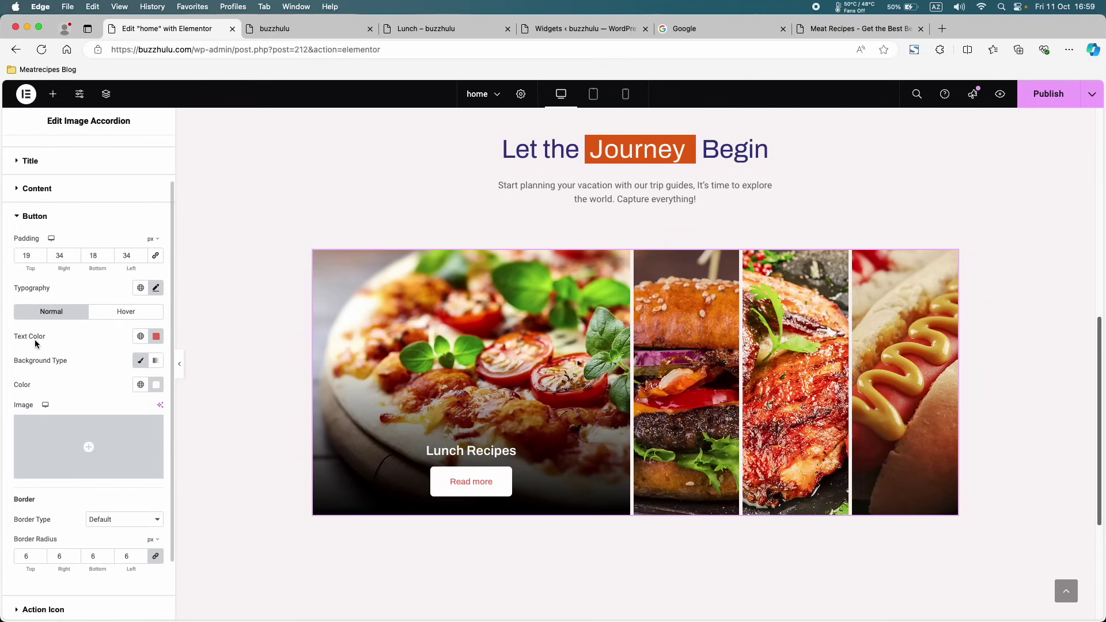
{"action": "left_click", "coordinate": [155, 288]}
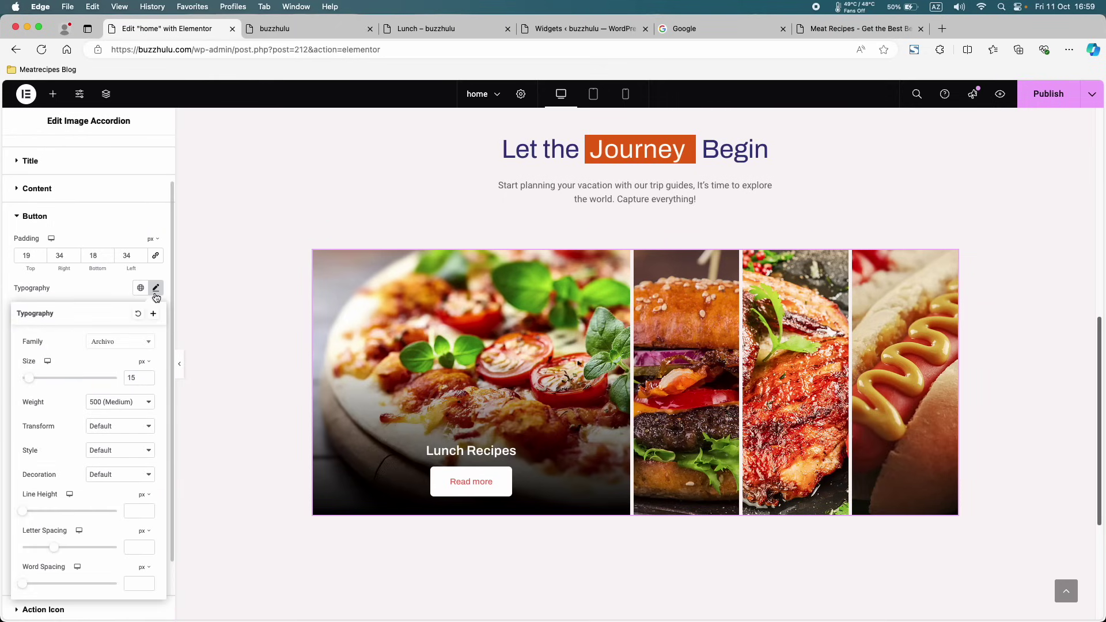
{"action": "left_click", "coordinate": [105, 345]}
{"action": "type", "text": "hel"}
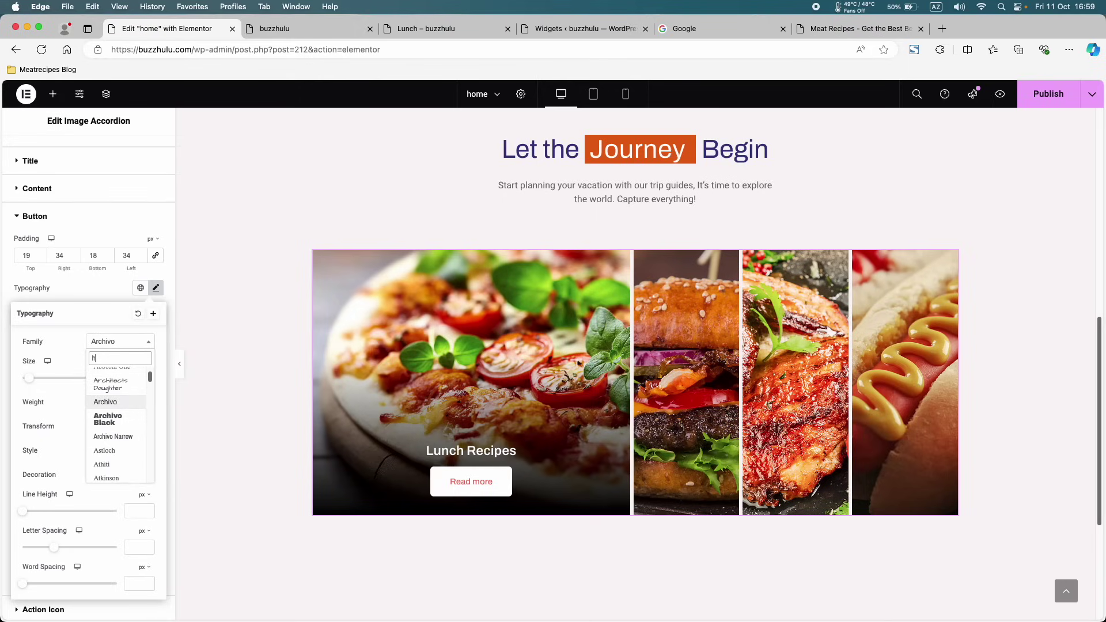
{"action": "left_click", "coordinate": [101, 391]}
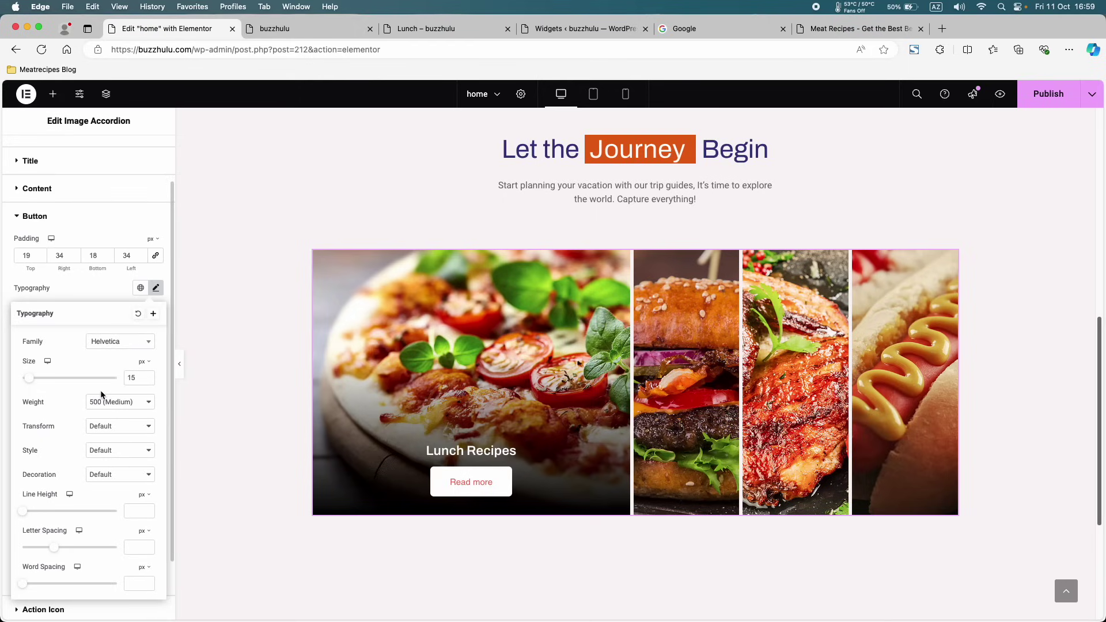
- Try smaller text for the accordion buttons, settle on 15 px, and set the font weight to 600 (Semi Bold)
{"action": "left_click", "coordinate": [148, 381]}
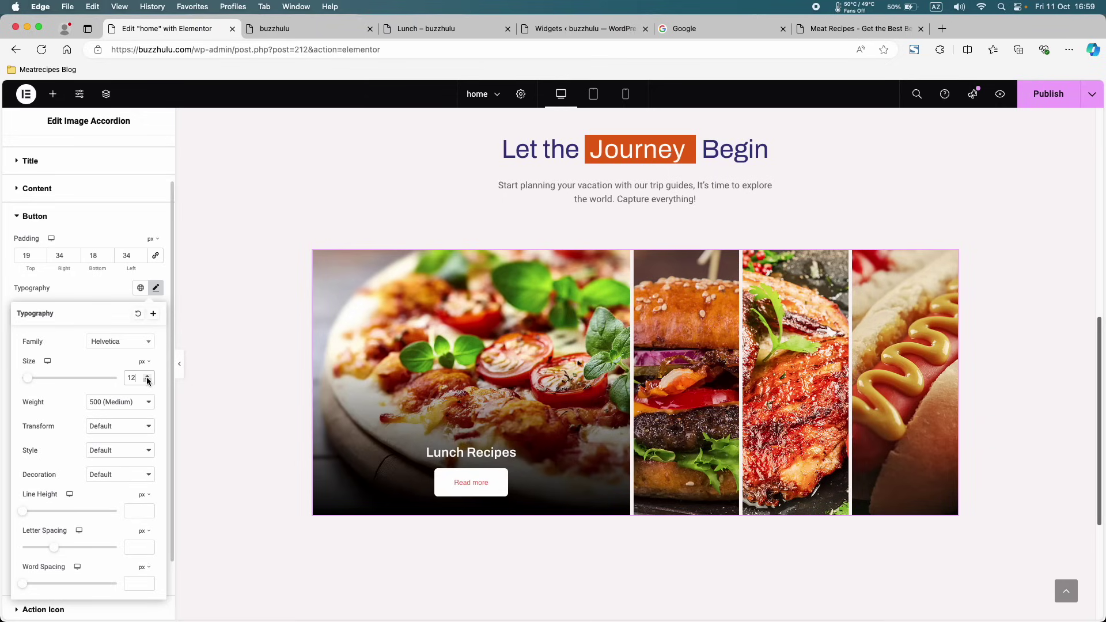
{"action": "left_click", "coordinate": [148, 376]}
{"action": "left_click", "coordinate": [148, 376]}
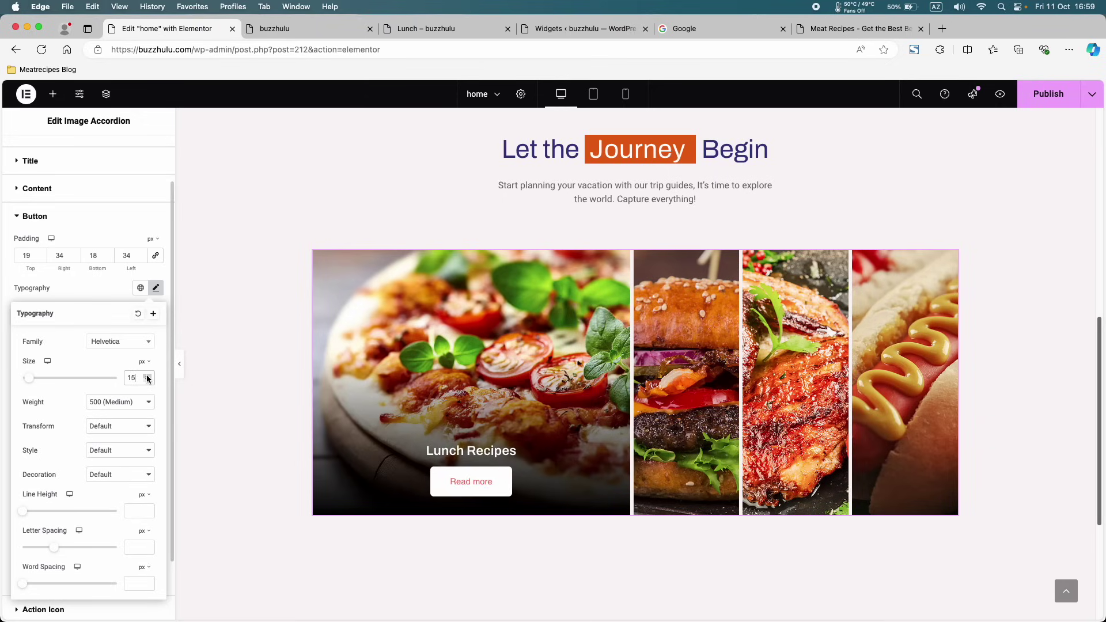
{"action": "left_click", "coordinate": [119, 402]}
{"action": "left_click", "coordinate": [117, 411]}
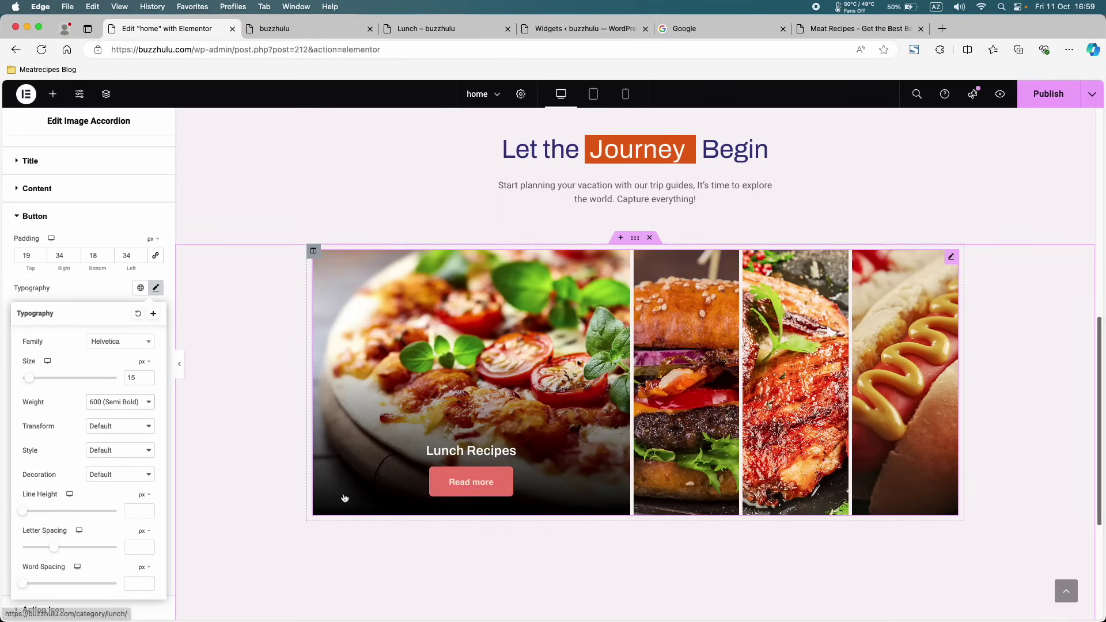
{"action": "left_click", "coordinate": [156, 288]}
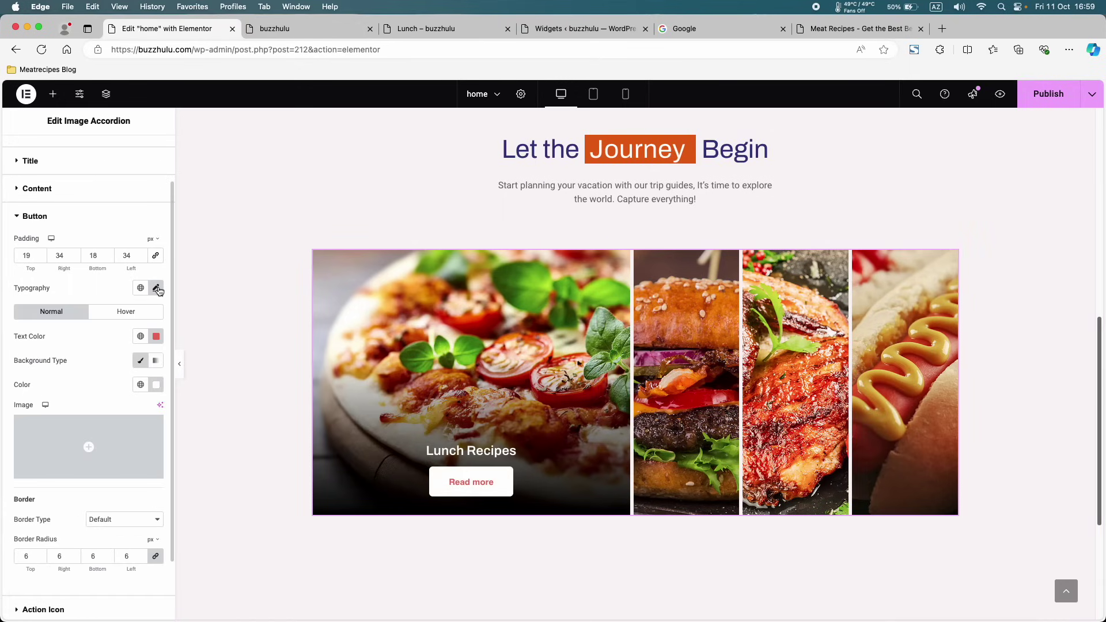
- Change the accordion buttons' normal text color to white
{"action": "left_click", "coordinate": [156, 337]}
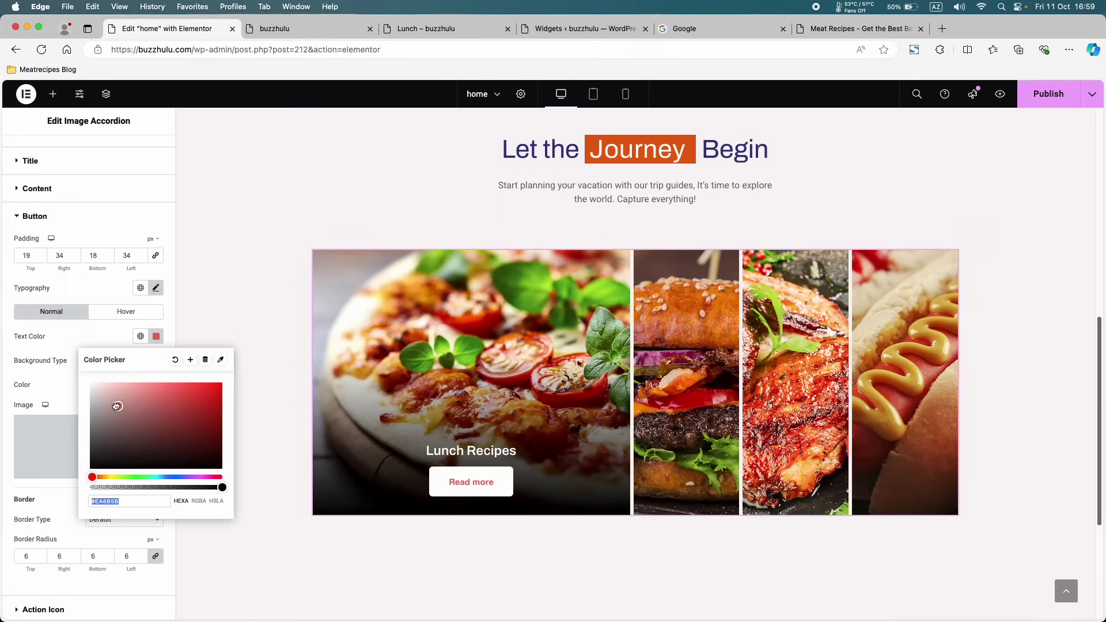
{"action": "left_click_drag", "start_coordinate": [117, 407], "coordinate": [91, 384]}
{"action": "left_click", "coordinate": [74, 371]}
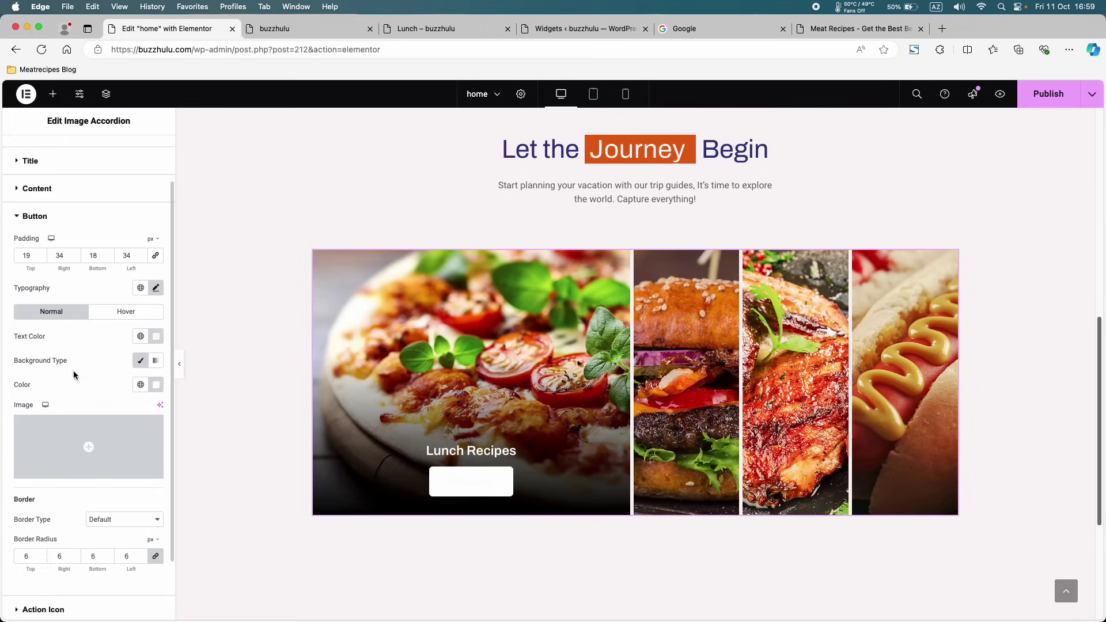
- Change the accordion buttons' normal background color to dark navy blue, #1A2E5C
{"action": "scroll", "coordinate": [87, 397], "scroll_direction": "down", "scroll_amount": 3}
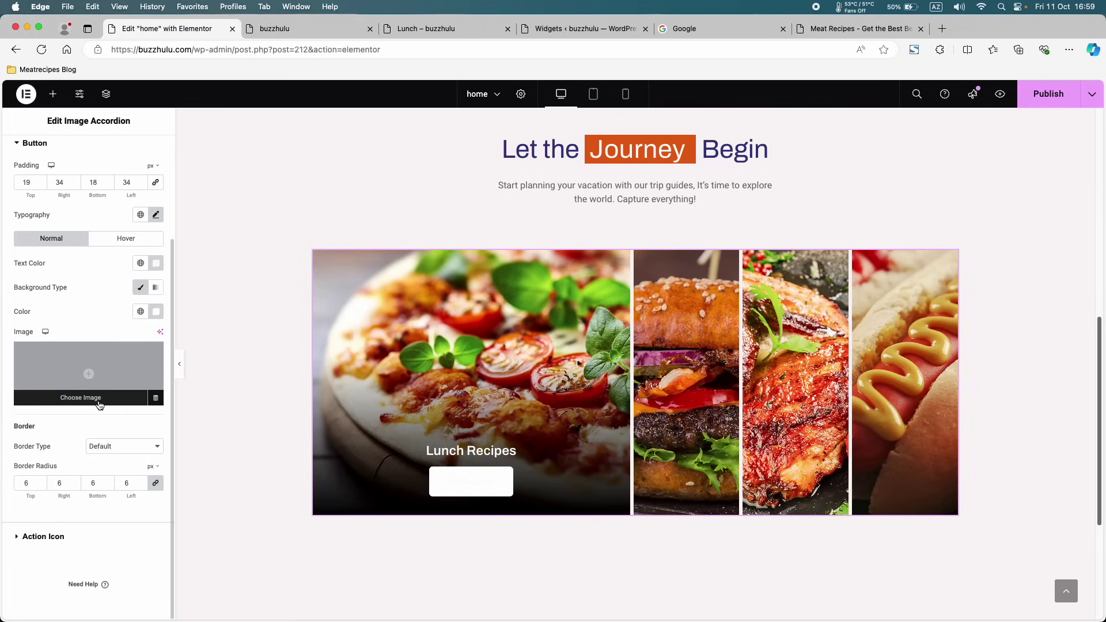
{"action": "left_click", "coordinate": [155, 311]}
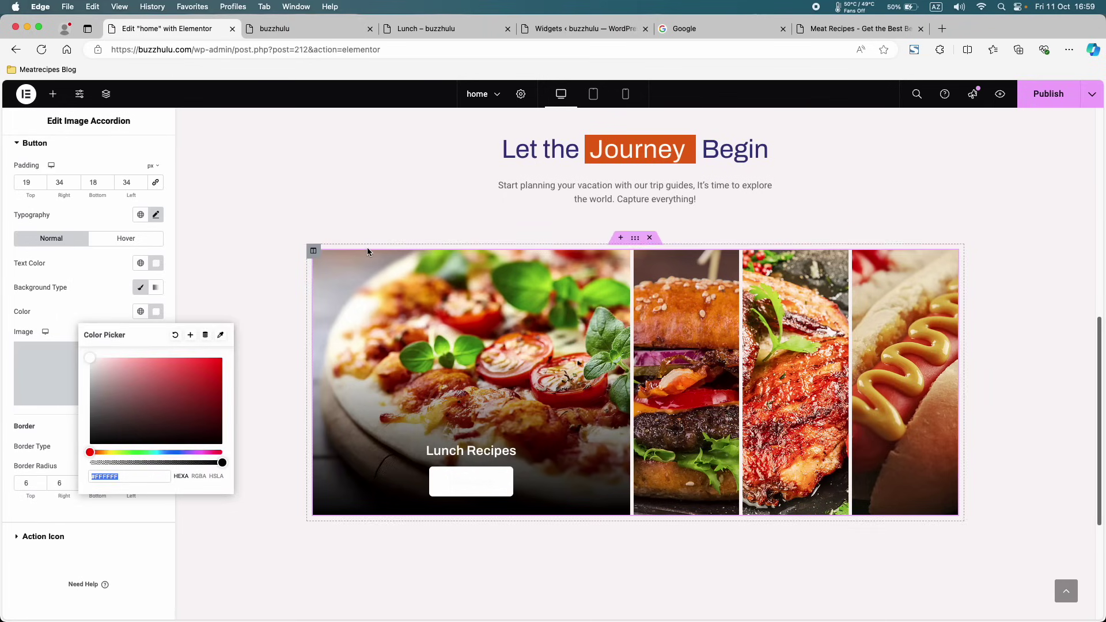
{"action": "scroll", "coordinate": [368, 251], "scroll_direction": "up", "scroll_amount": 7}
{"action": "scroll", "coordinate": [367, 251], "scroll_direction": "down", "scroll_amount": 7}
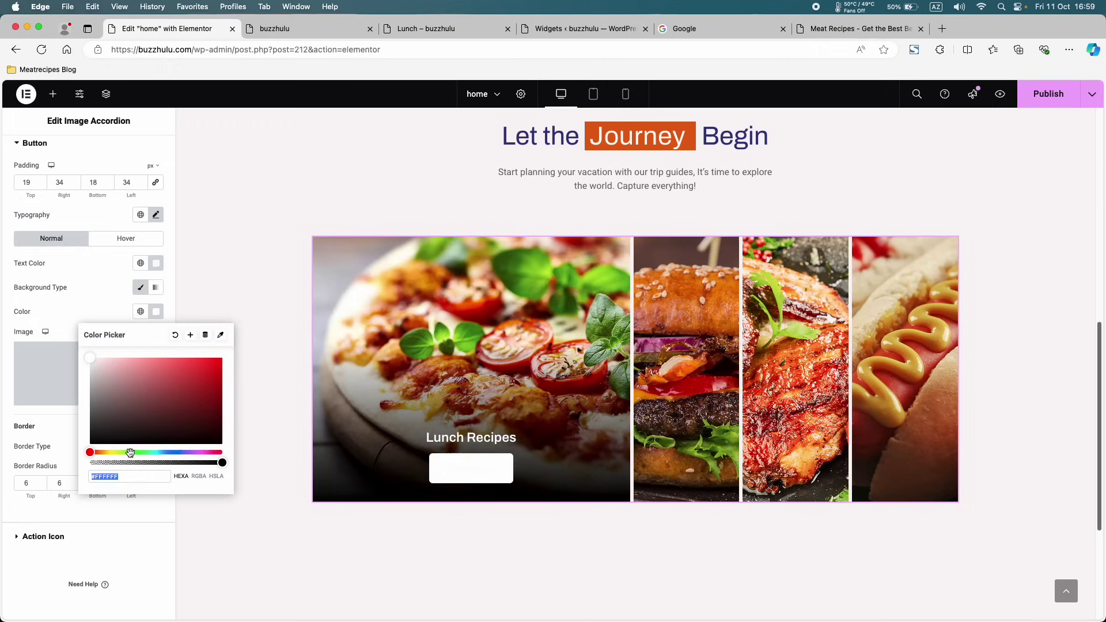
{"action": "left_click_drag", "start_coordinate": [130, 453], "coordinate": [168, 452]}
{"action": "left_click_drag", "start_coordinate": [160, 397], "coordinate": [185, 413]}
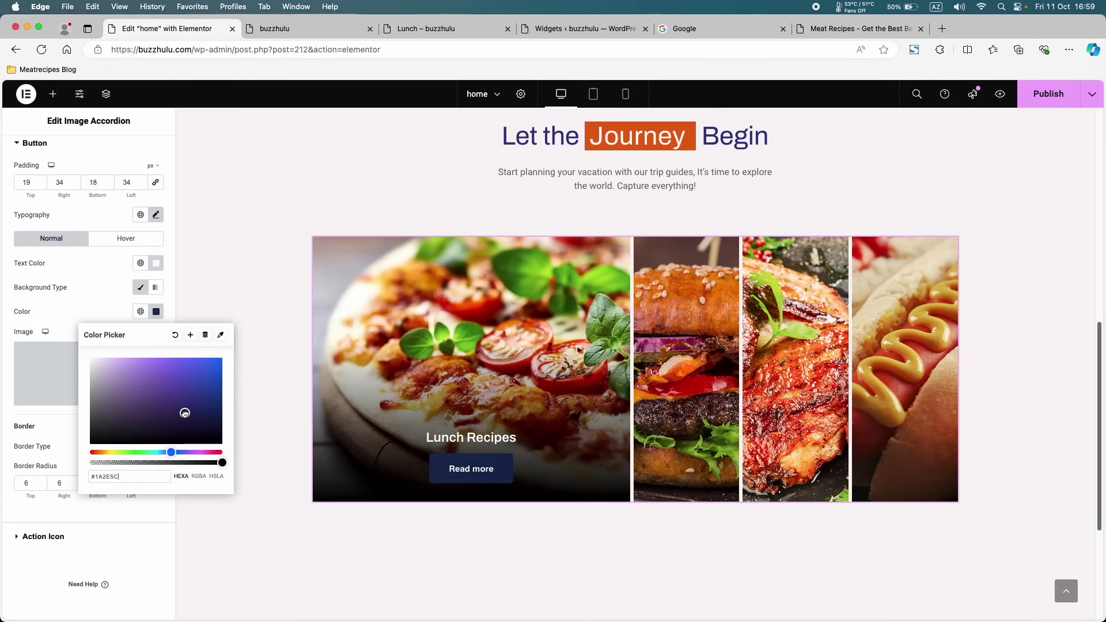
{"action": "left_click", "coordinate": [156, 312]}
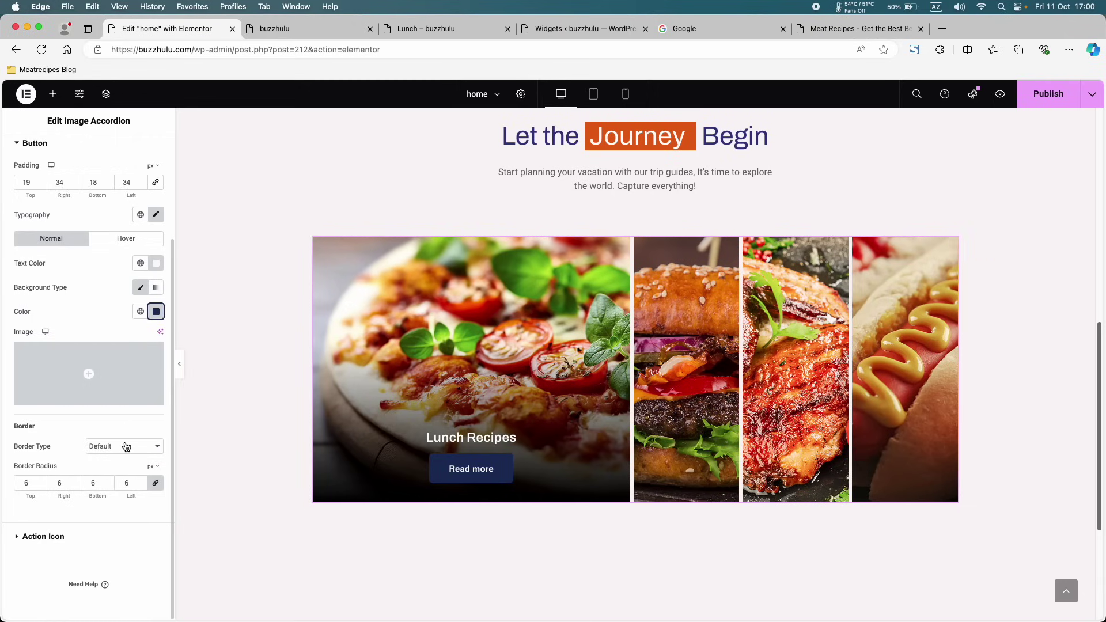
- Give the accordion buttons a solid border 1 px wide with an 11 px border radius
{"action": "left_click", "coordinate": [126, 447]}
{"action": "key", "text": "Escape"}
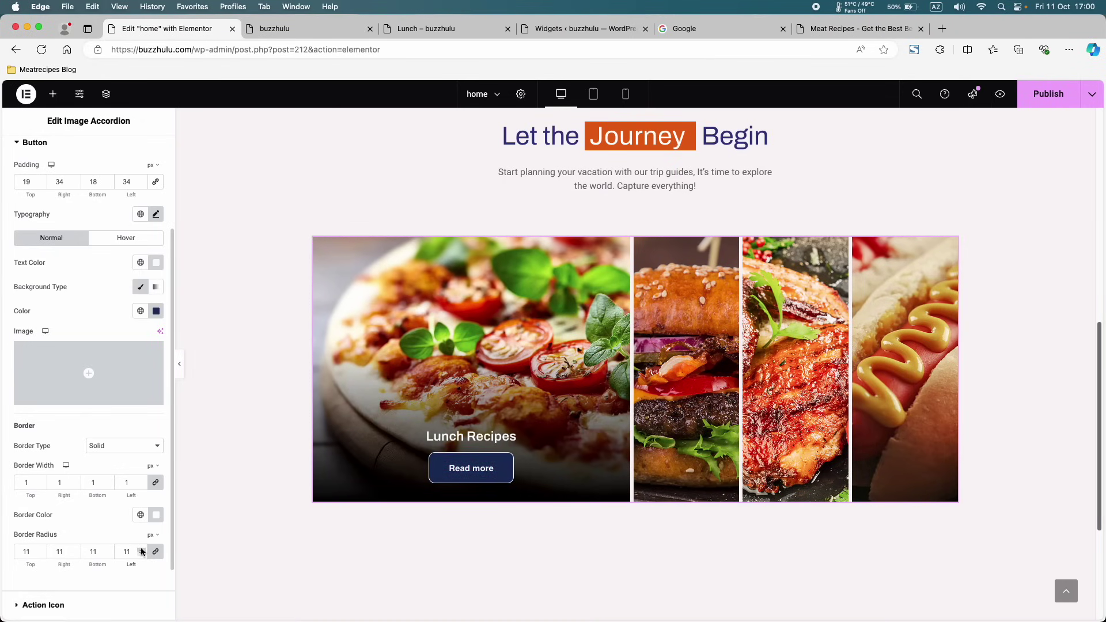
- Set the accordion buttons' padding to 10 px top and bottom and 25 px right and left, and publish the page
{"action": "scroll", "coordinate": [39, 257], "scroll_direction": "up", "scroll_amount": 3}
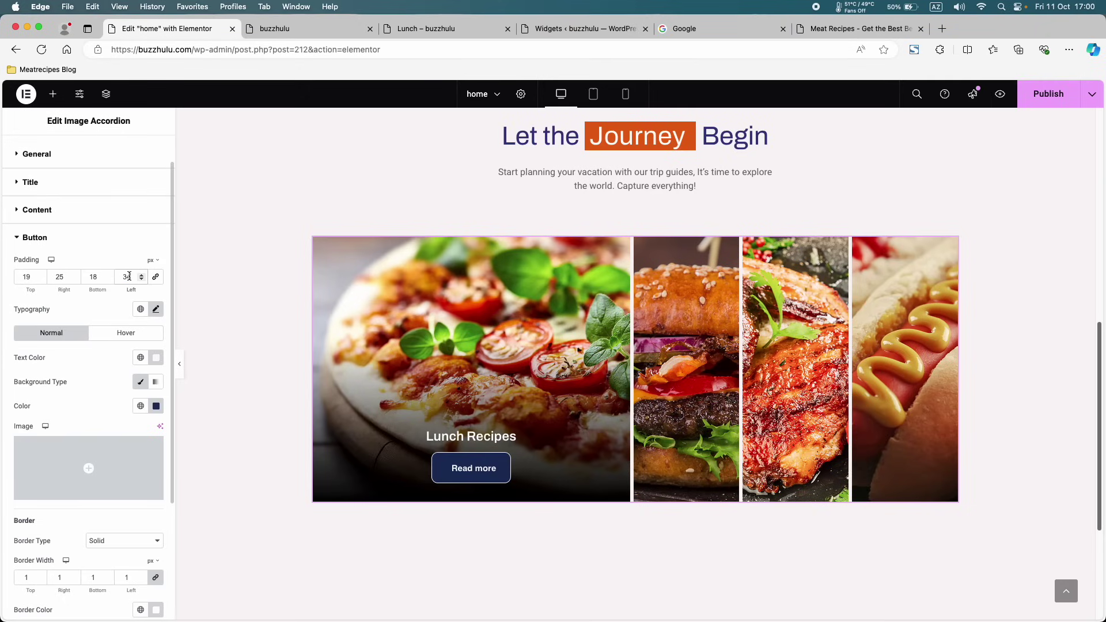
{"action": "type", "text": "15"}
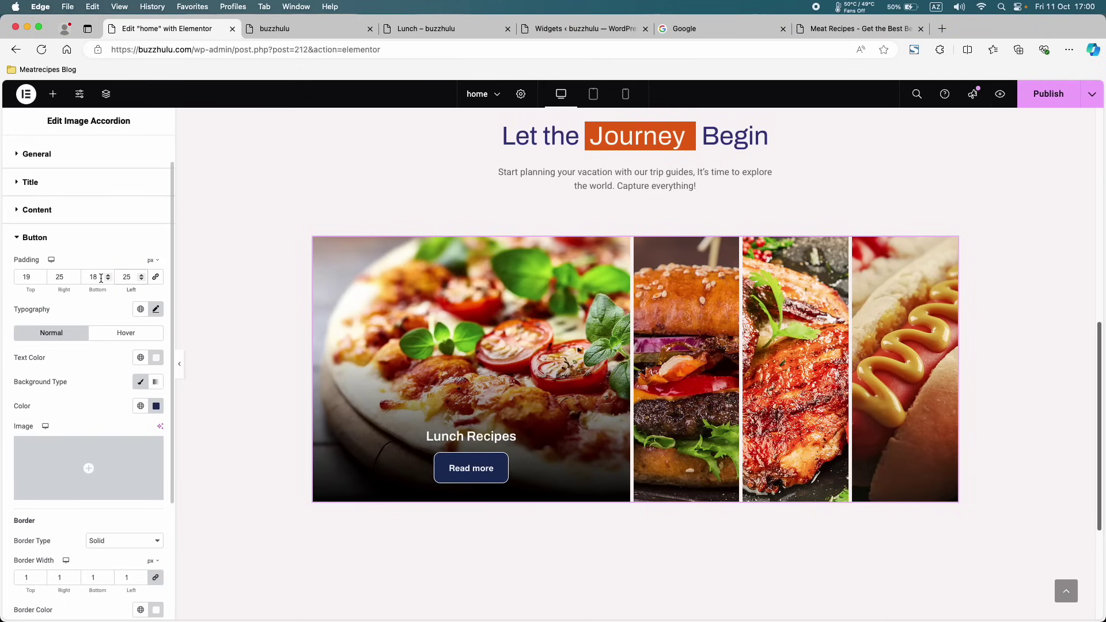
{"action": "left_click", "coordinate": [108, 280]}
{"action": "left_click", "coordinate": [108, 280]}
{"action": "left_click", "coordinate": [108, 280]}
{"action": "left_click", "coordinate": [108, 280]}
{"action": "left_click", "coordinate": [107, 280]}
{"action": "left_click", "coordinate": [108, 280]}
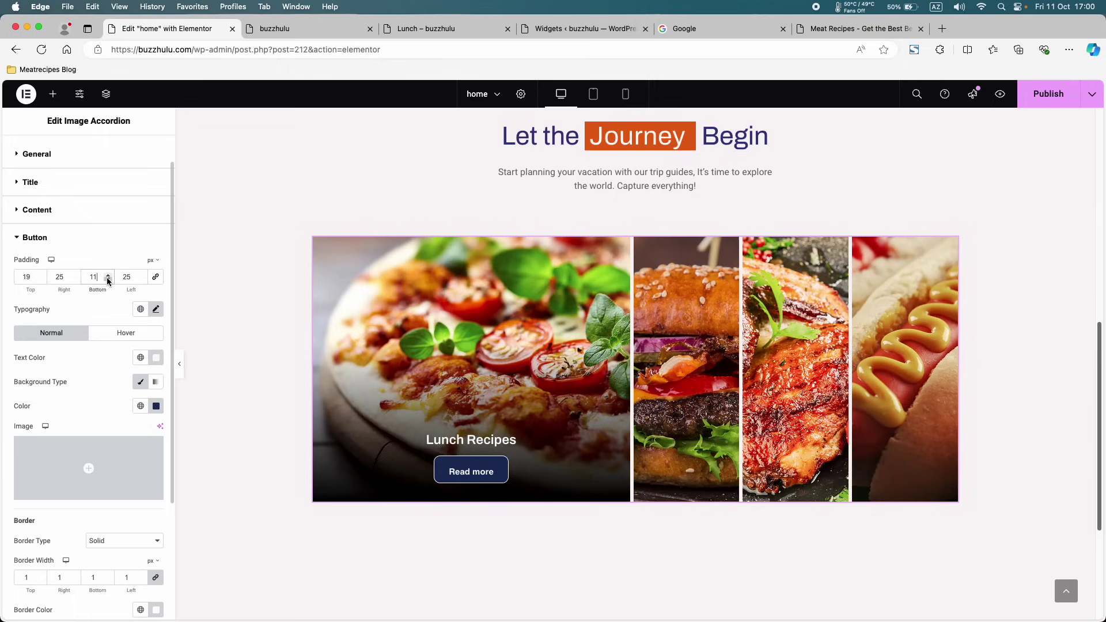
{"action": "left_click", "coordinate": [108, 280]}
{"action": "left_click", "coordinate": [108, 280]}
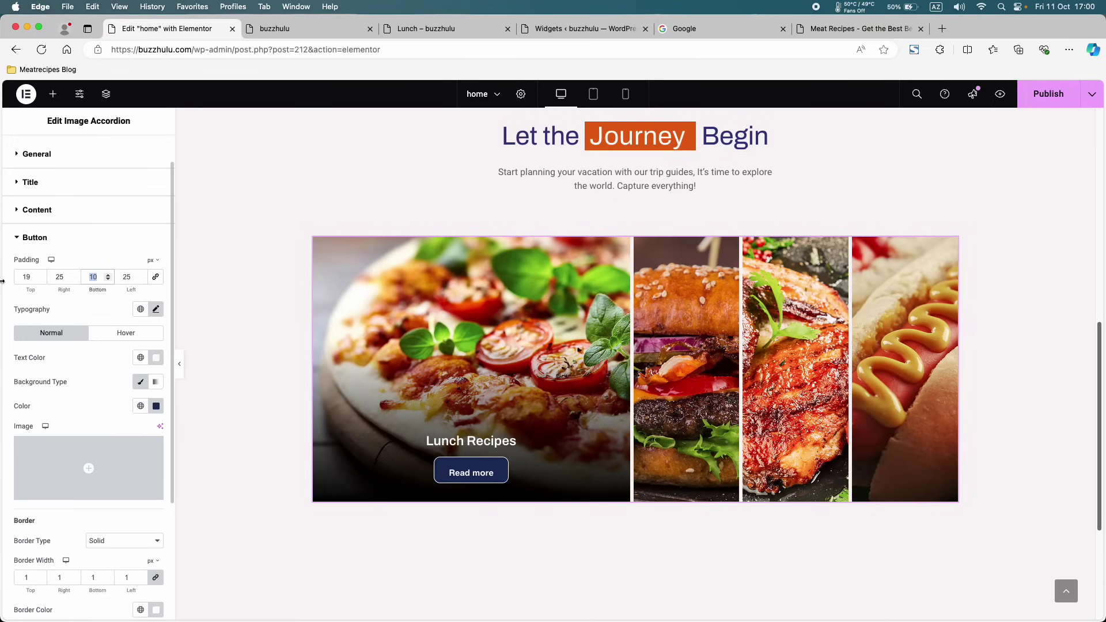
{"action": "double_click", "coordinate": [27, 277]}
{"action": "type", "text": "10"}
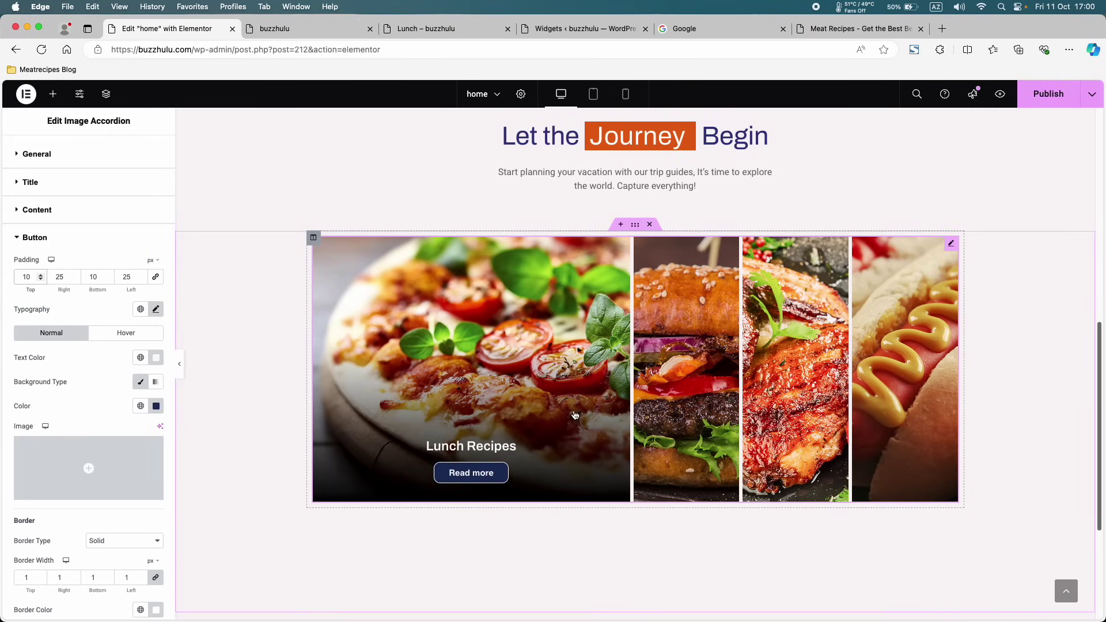
{"action": "left_click", "coordinate": [1048, 94]}
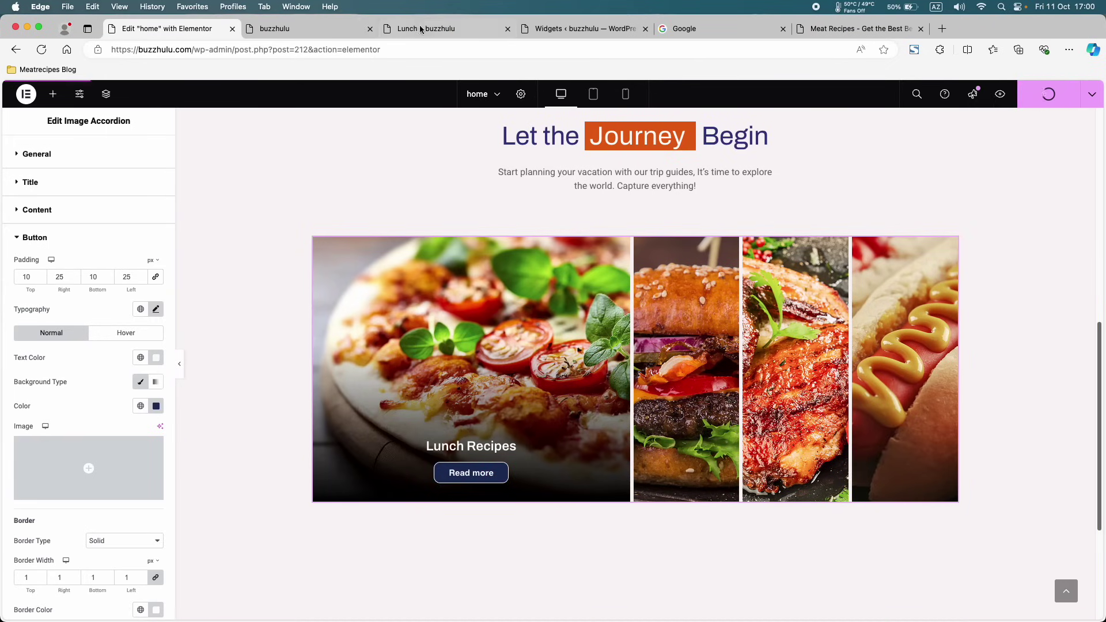
- Check the accordion's restyled buttons in the home page preview and follow the Lunch Recipes "Read more" link
{"action": "left_click", "coordinate": [334, 26]}
{"action": "scroll", "coordinate": [334, 306], "scroll_direction": "down", "scroll_amount": 10}
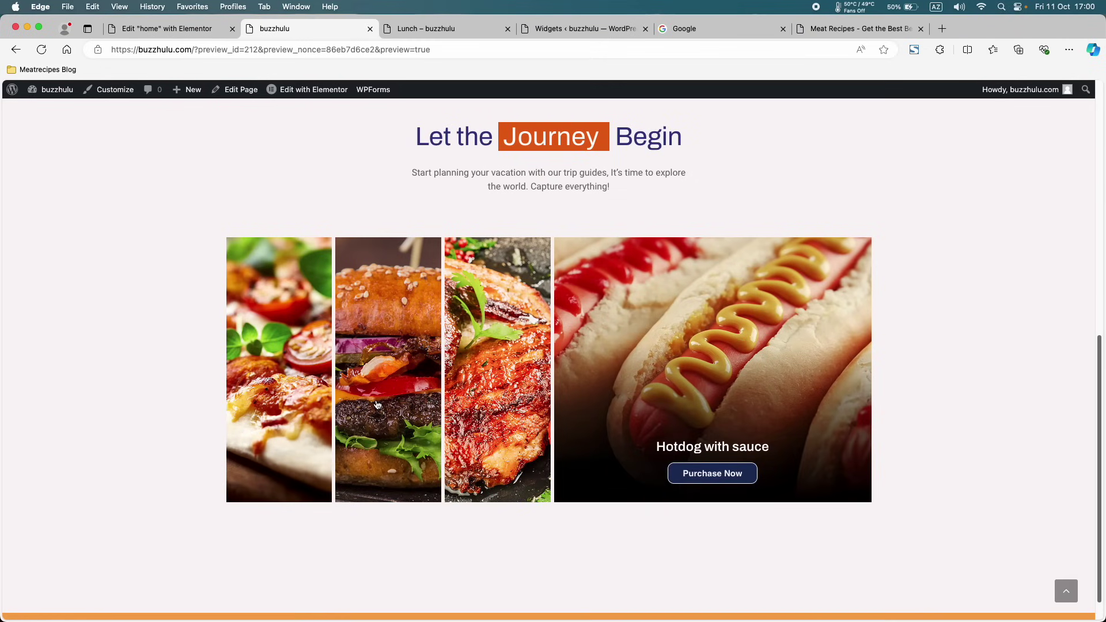
{"action": "left_click_drag", "start_coordinate": [442, 453], "coordinate": [553, 450]}
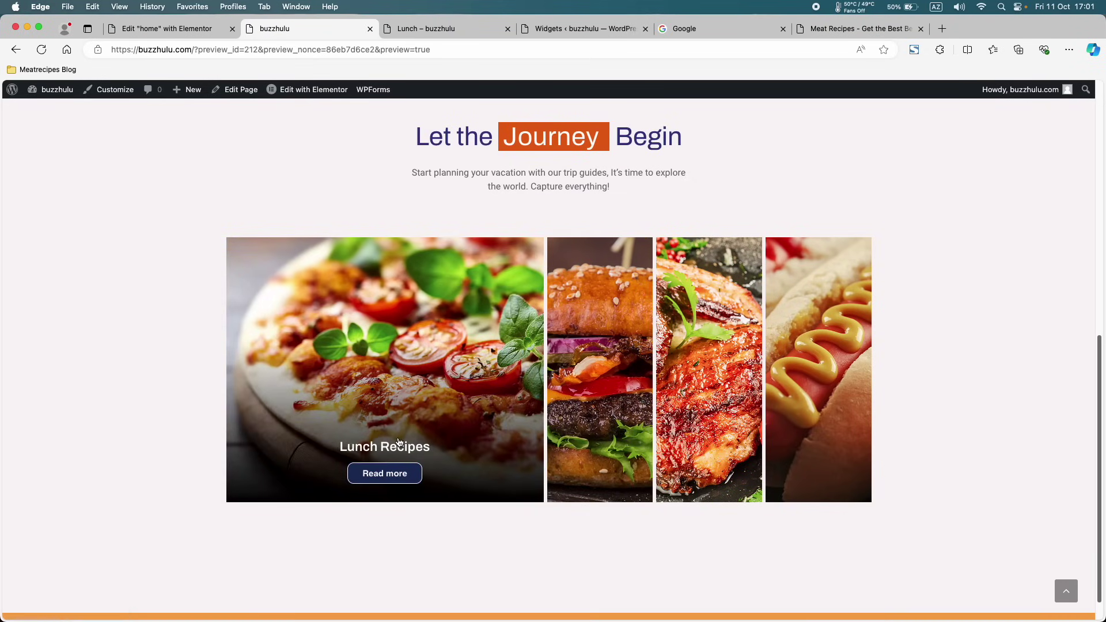
{"action": "mouse_move", "coordinate": [341, 453]}
{"action": "left_mouse_down"}
{"action": "mouse_move", "coordinate": [391, 452]}
{"action": "mouse_move", "coordinate": [325, 458]}
{"action": "left_mouse_up"}
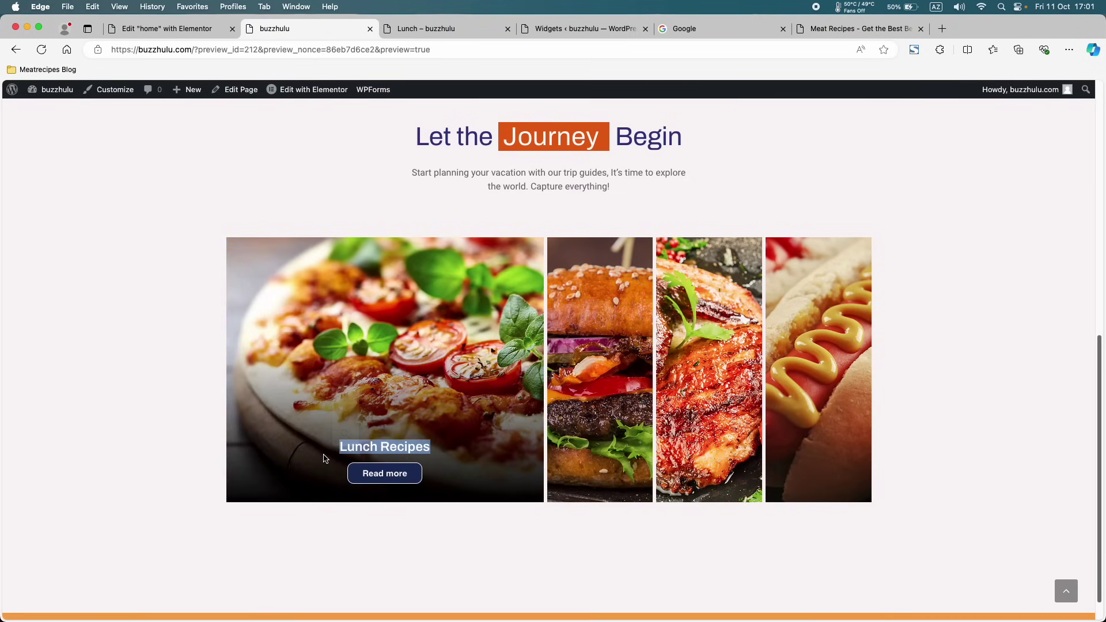
{"action": "left_click", "coordinate": [393, 475]}
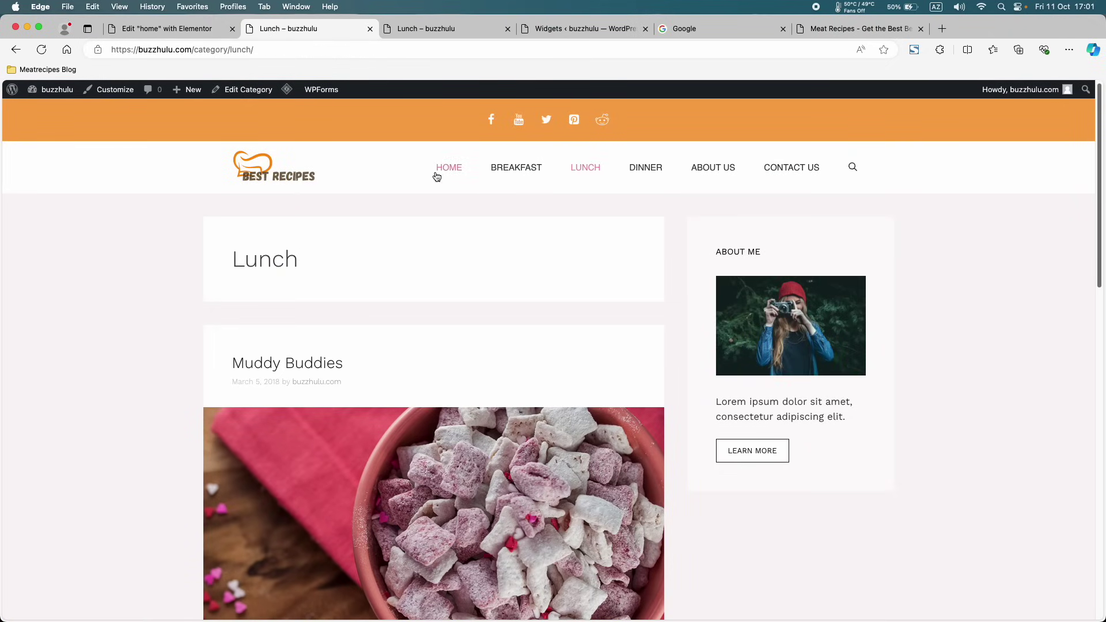
- Return to the live home page and review the hero, the heading section and the image accordion
{"action": "scroll", "coordinate": [480, 340], "scroll_direction": "down", "scroll_amount": 7}
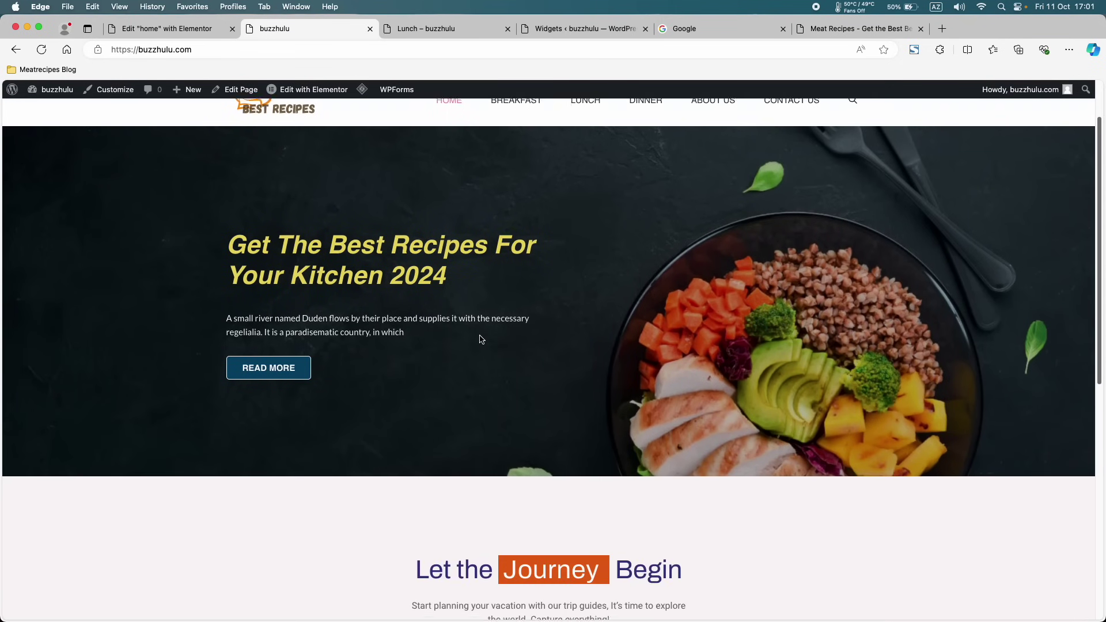
{"action": "scroll", "coordinate": [481, 340], "scroll_direction": "down", "scroll_amount": 3}
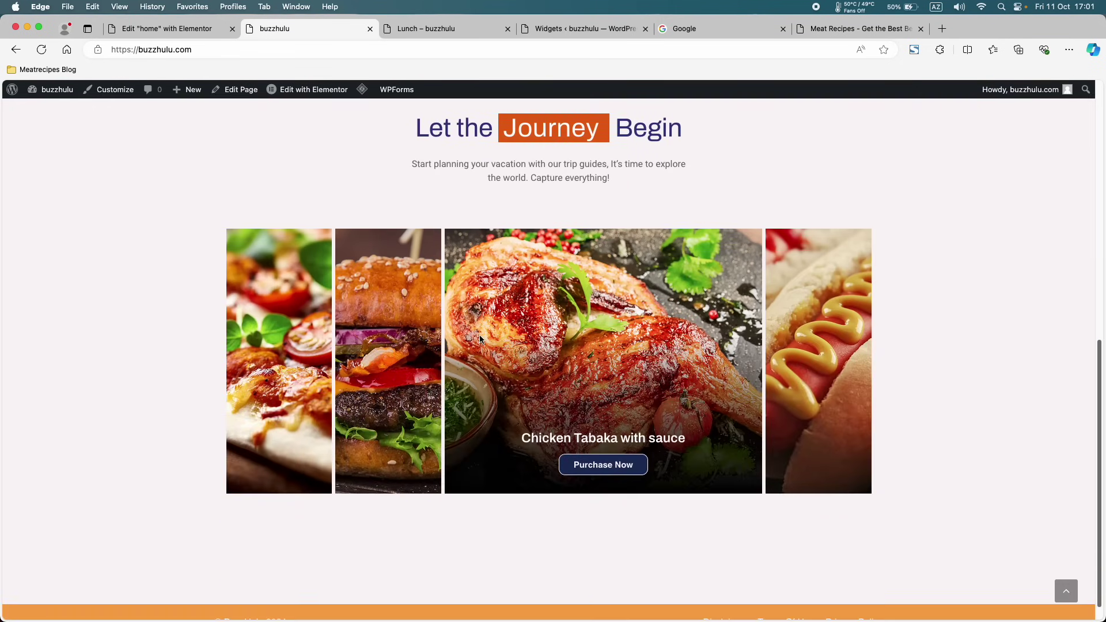
{"action": "scroll", "coordinate": [476, 425], "scroll_direction": "up", "scroll_amount": 2}
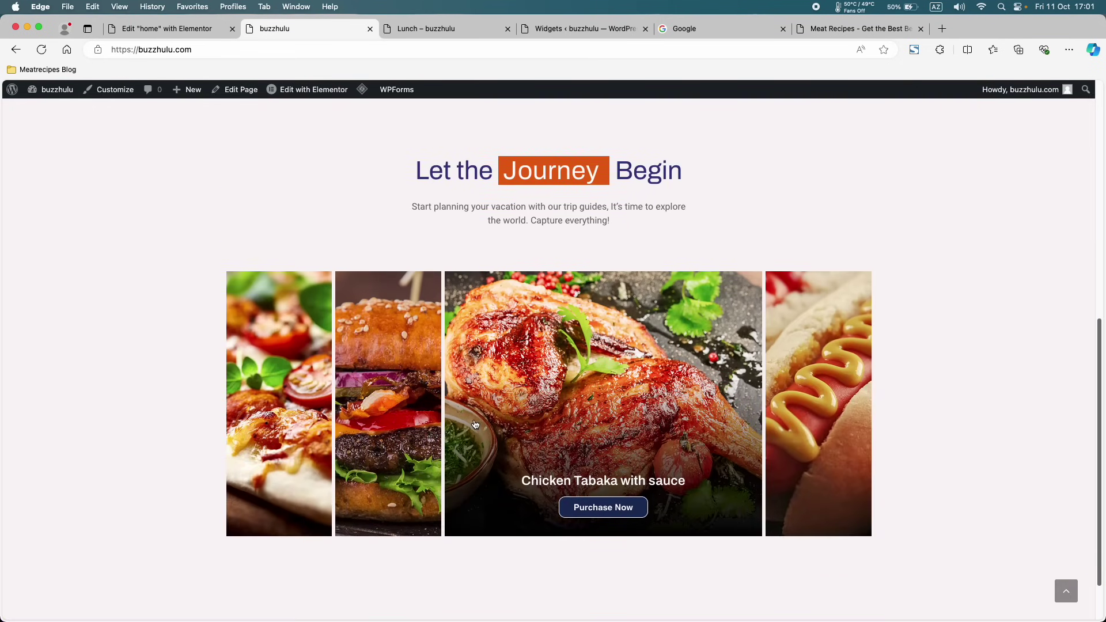
{"action": "scroll", "coordinate": [476, 425], "scroll_direction": "down", "scroll_amount": 2}
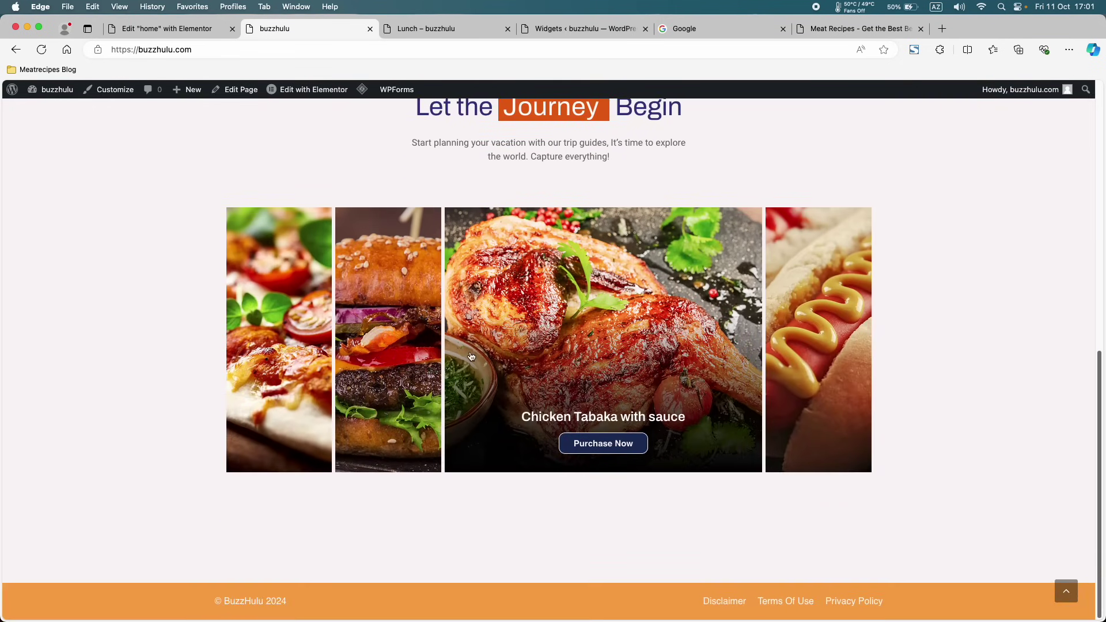
{"action": "scroll", "coordinate": [471, 357], "scroll_direction": "up", "scroll_amount": 3}
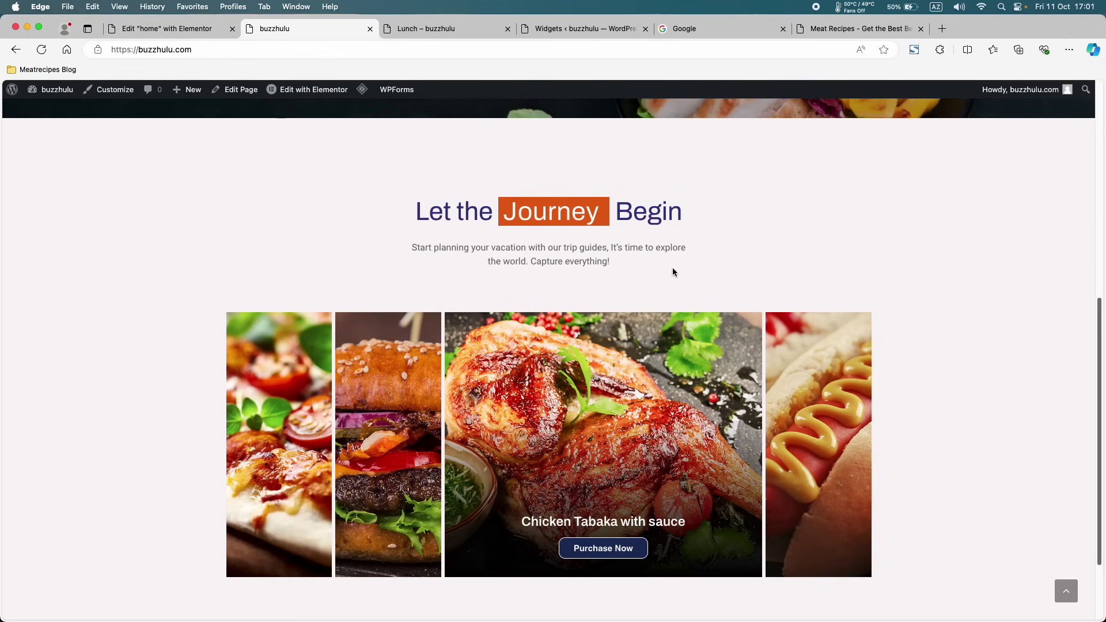
{"action": "left_click_drag", "start_coordinate": [674, 271], "coordinate": [398, 226]}
{"action": "scroll", "coordinate": [280, 243], "scroll_direction": "up", "scroll_amount": 2}
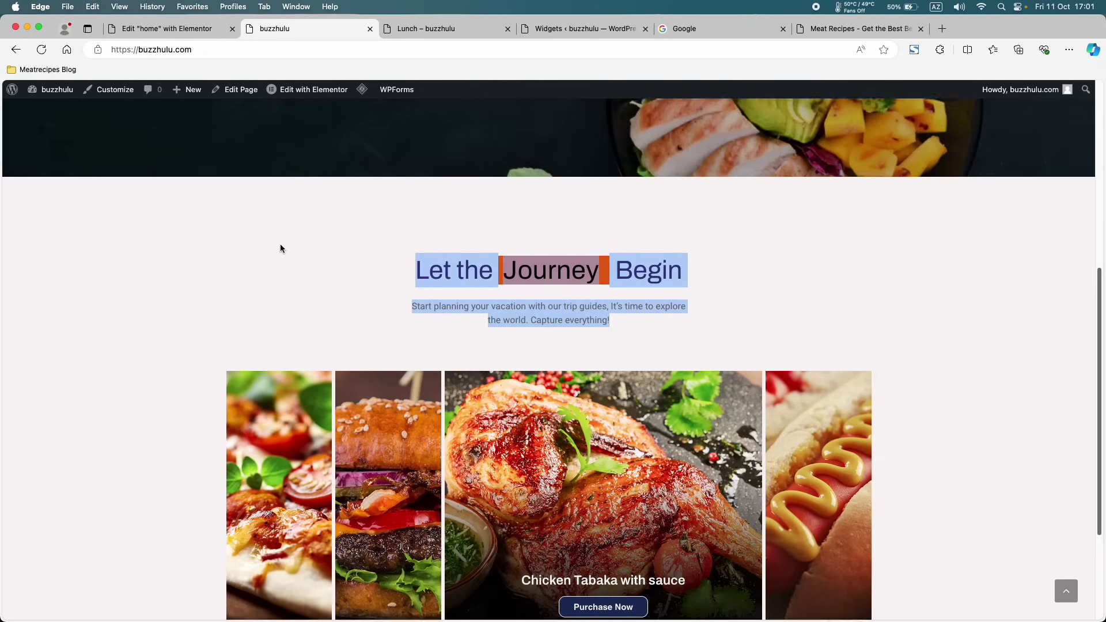
- Back in the Elementor editor, replace "Let the" in the title of the heading above the accordion with "Browse our"
{"action": "left_click", "coordinate": [175, 24]}
{"action": "scroll", "coordinate": [557, 288], "scroll_direction": "up", "scroll_amount": 3}
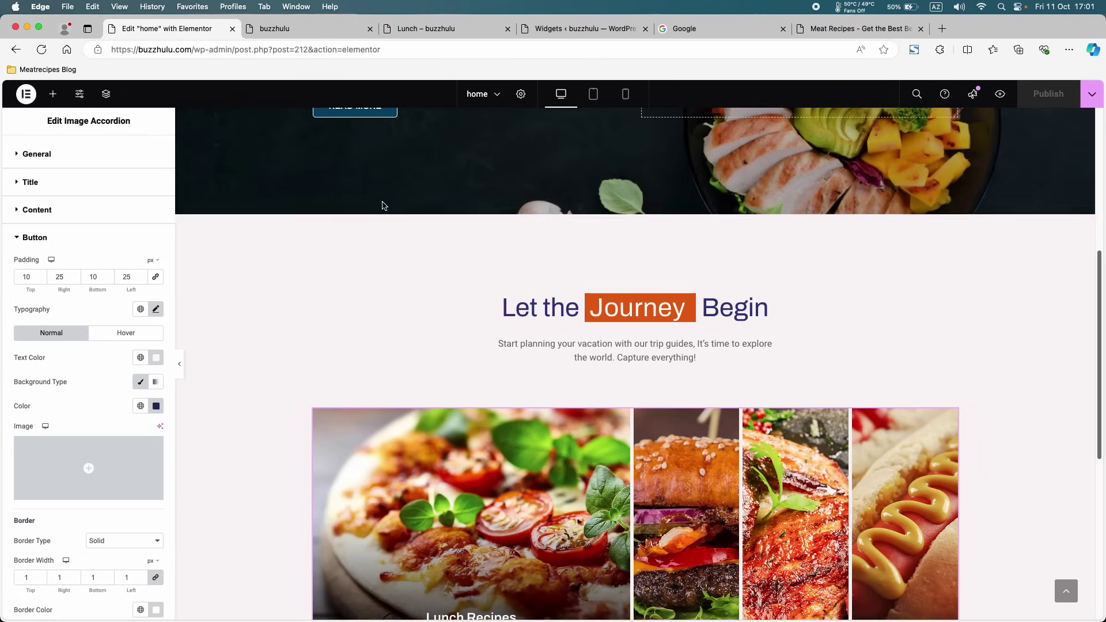
{"action": "left_click", "coordinate": [557, 308]}
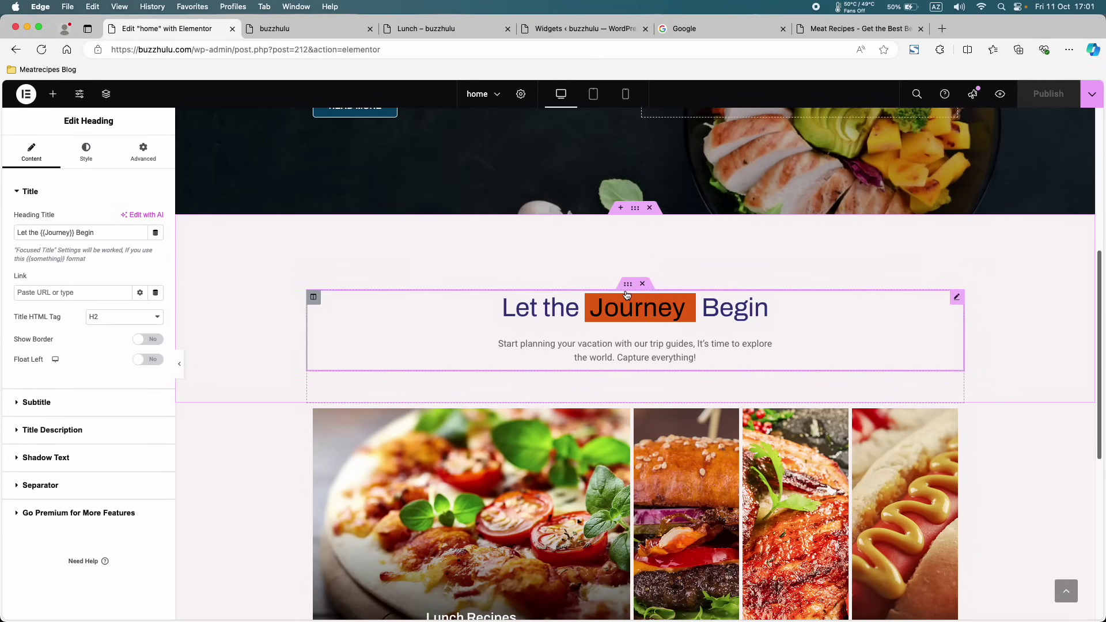
{"action": "left_click", "coordinate": [720, 291]}
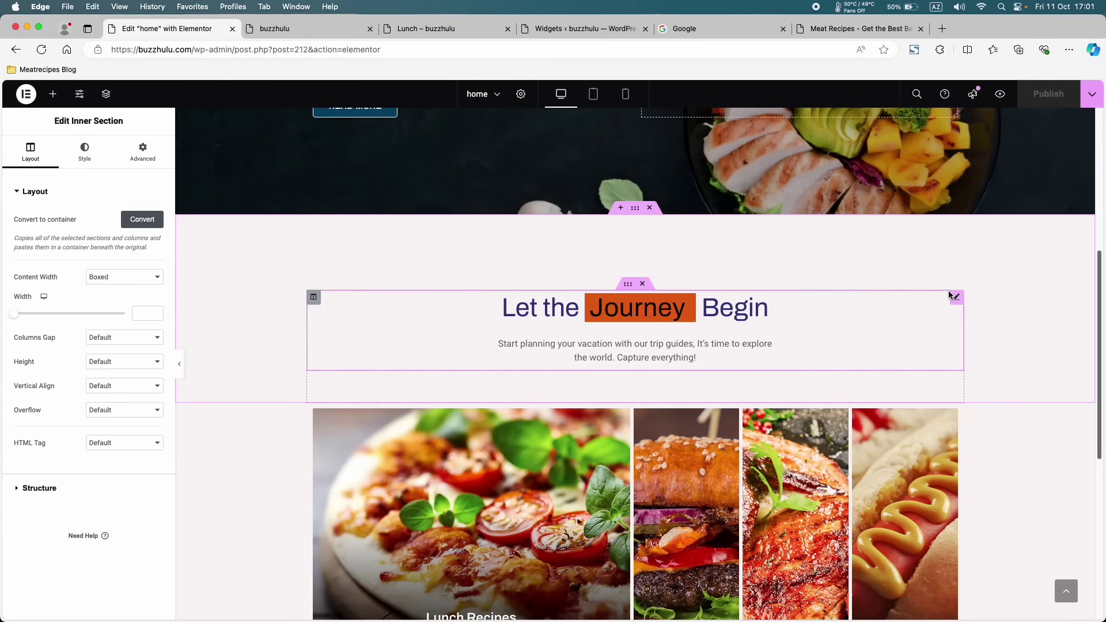
{"action": "left_click", "coordinate": [957, 297]}
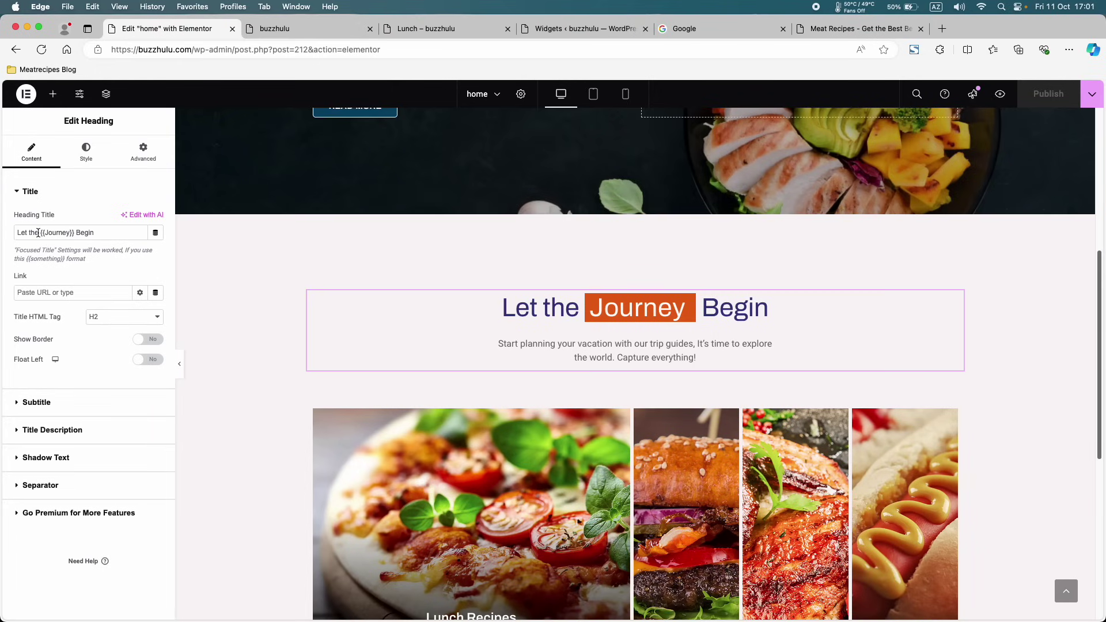
{"action": "left_click_drag", "start_coordinate": [38, 233], "coordinate": [11, 237]}
{"action": "type", "text": "Br"}
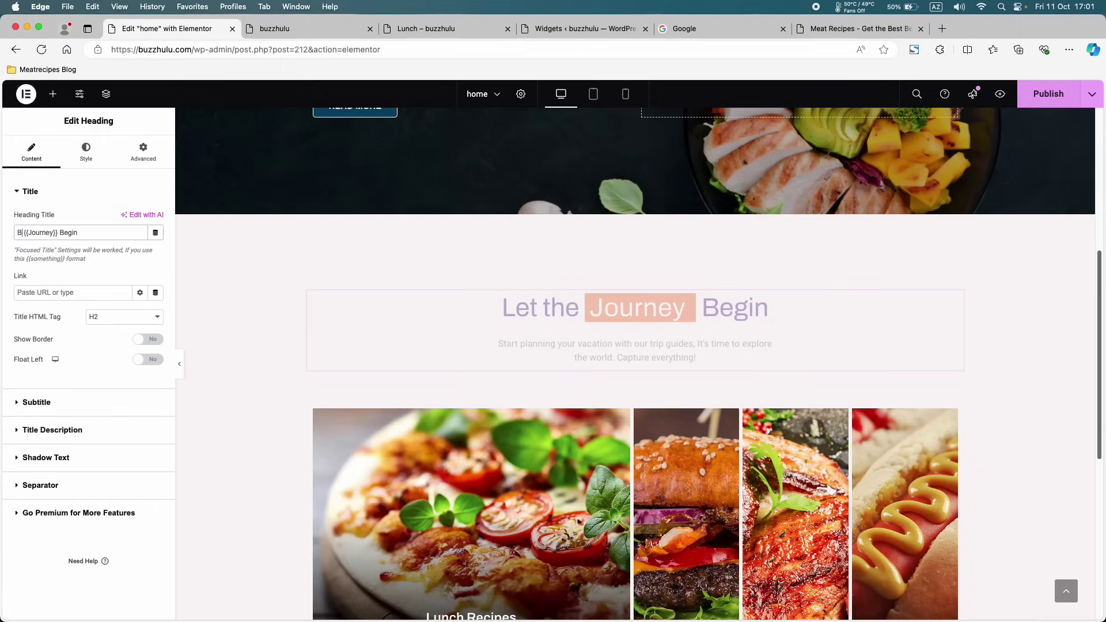
{"action": "type", "text": "oxse"}
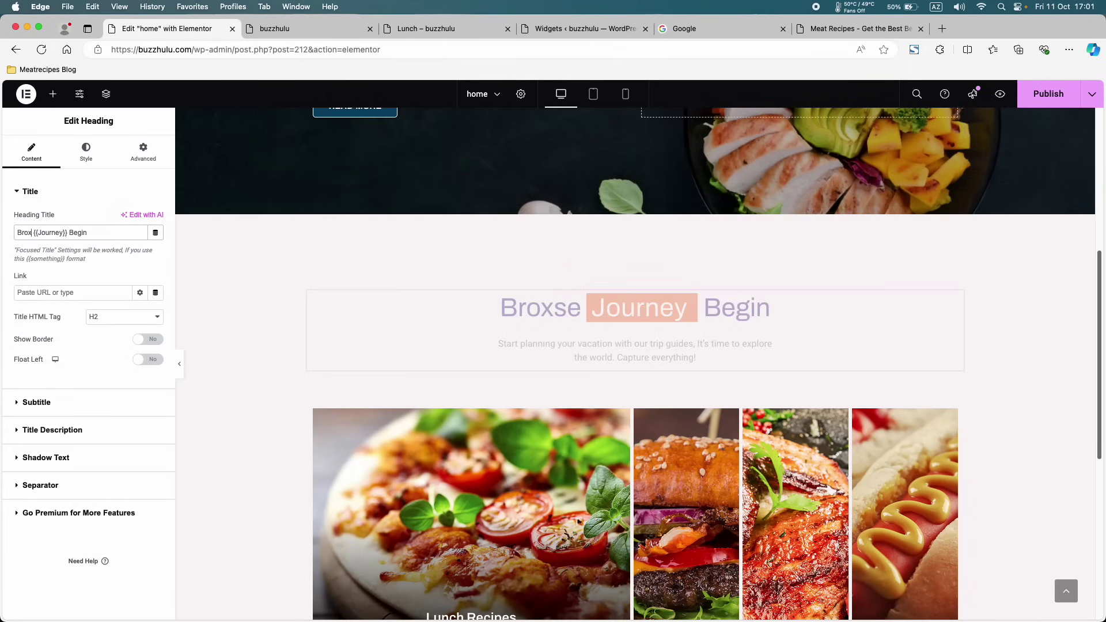
{"action": "type", "text": "wse"}
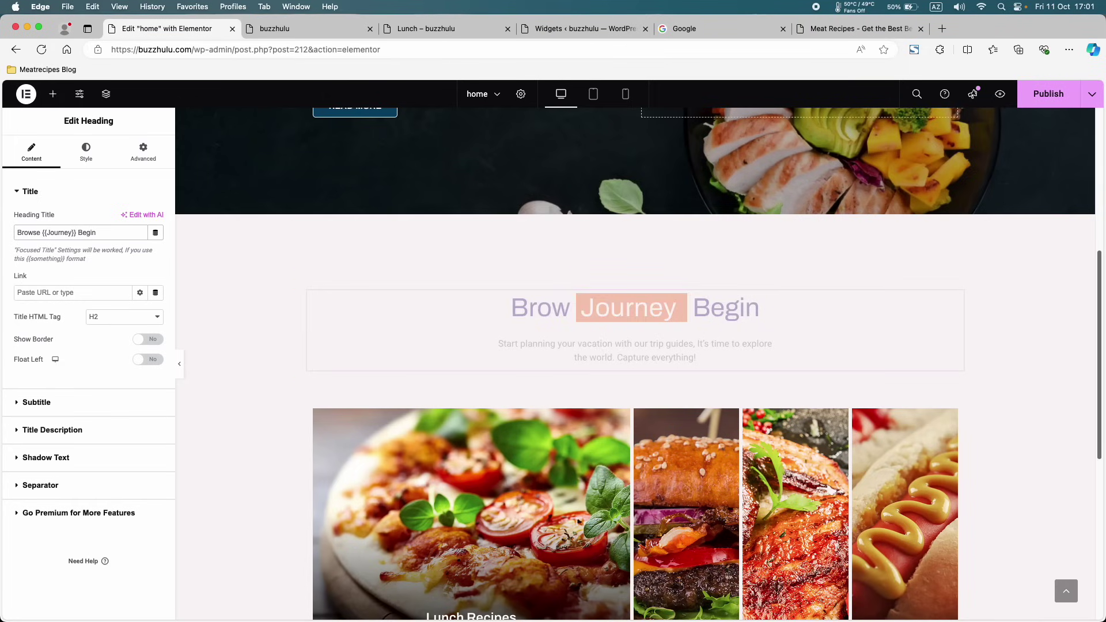
{"action": "type", "text": " our"}
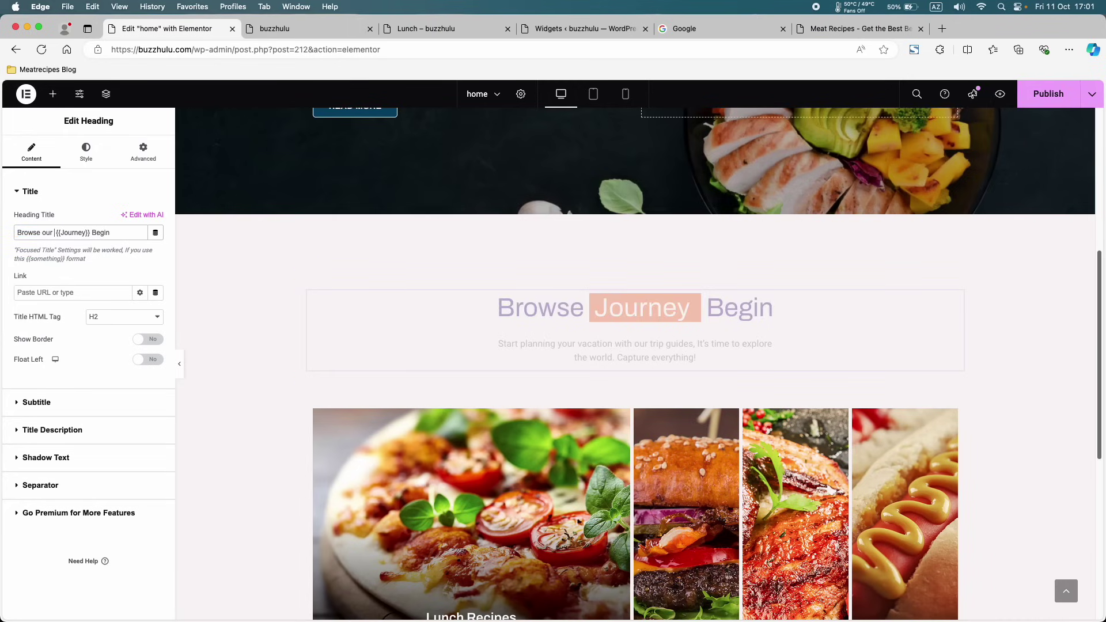
- Replace the heading's highlighted word "Journey" with "Categories" and remove the extra space before it
{"action": "double_click", "coordinate": [78, 235]}
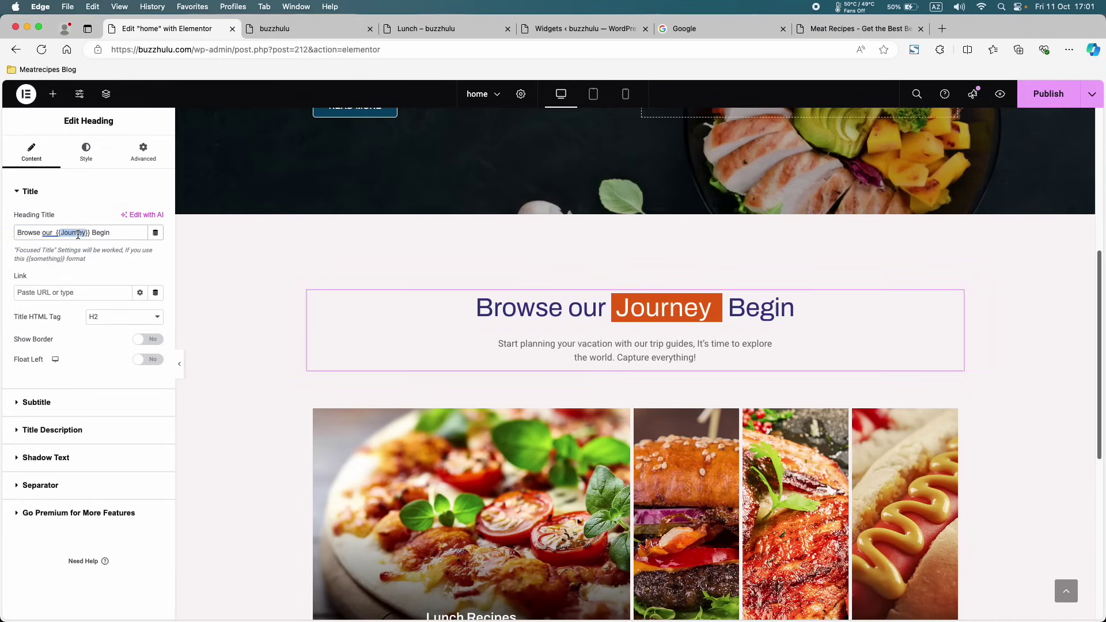
{"action": "type", "text": "Rec"}
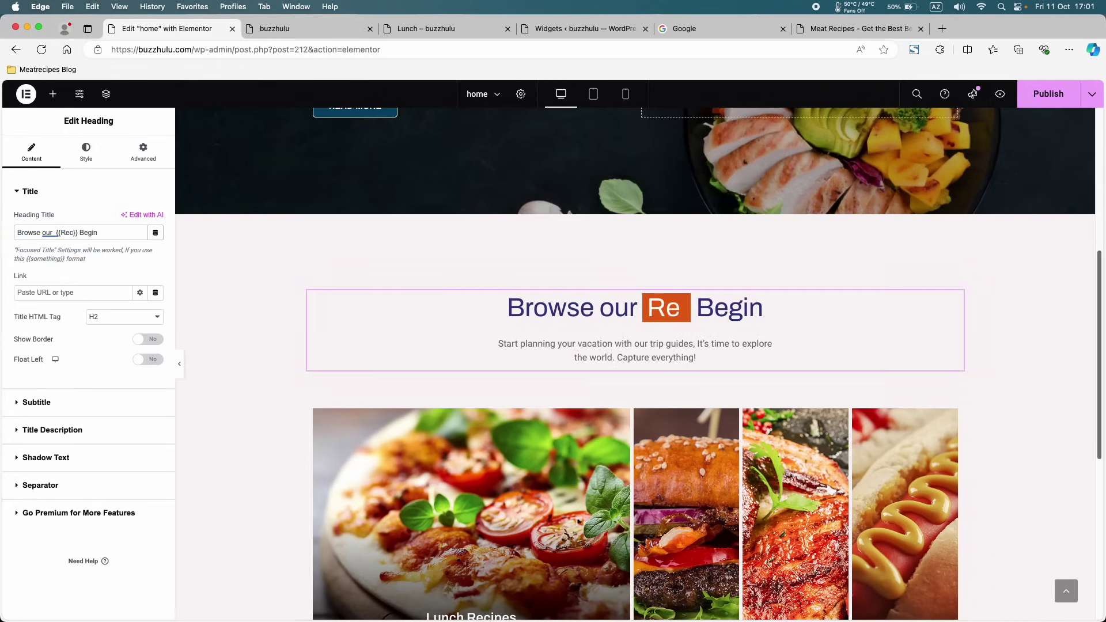
{"action": "key", "text": "BackSpace"}
{"action": "key", "text": "BackSpace"}
{"action": "key", "text": "BackSpace"}
{"action": "type", "text": "Cat"}
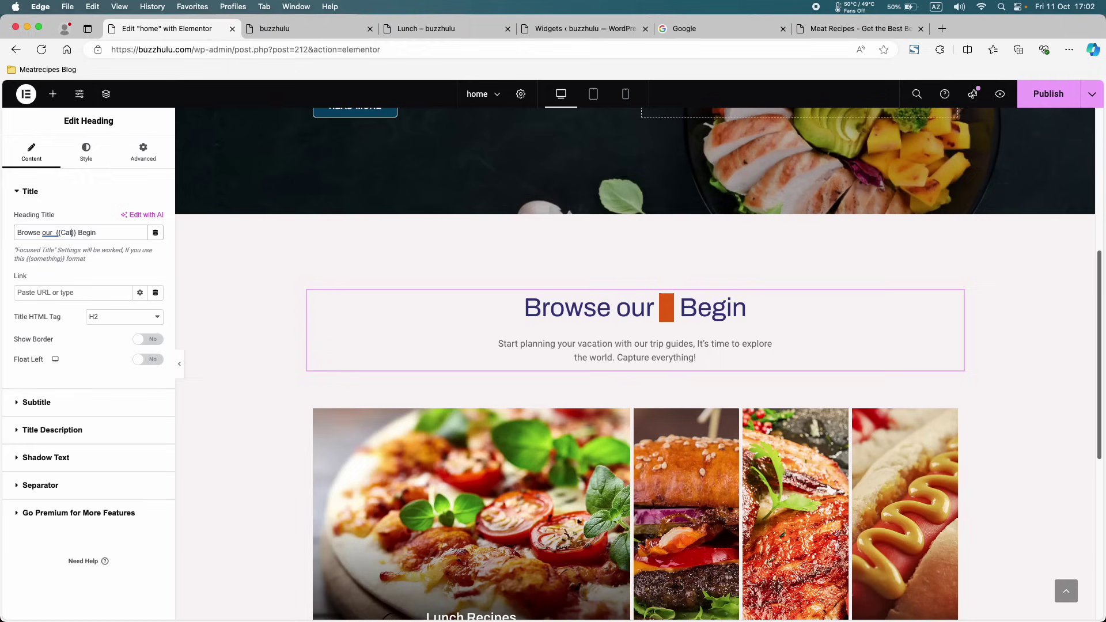
{"action": "type", "text": "egories"}
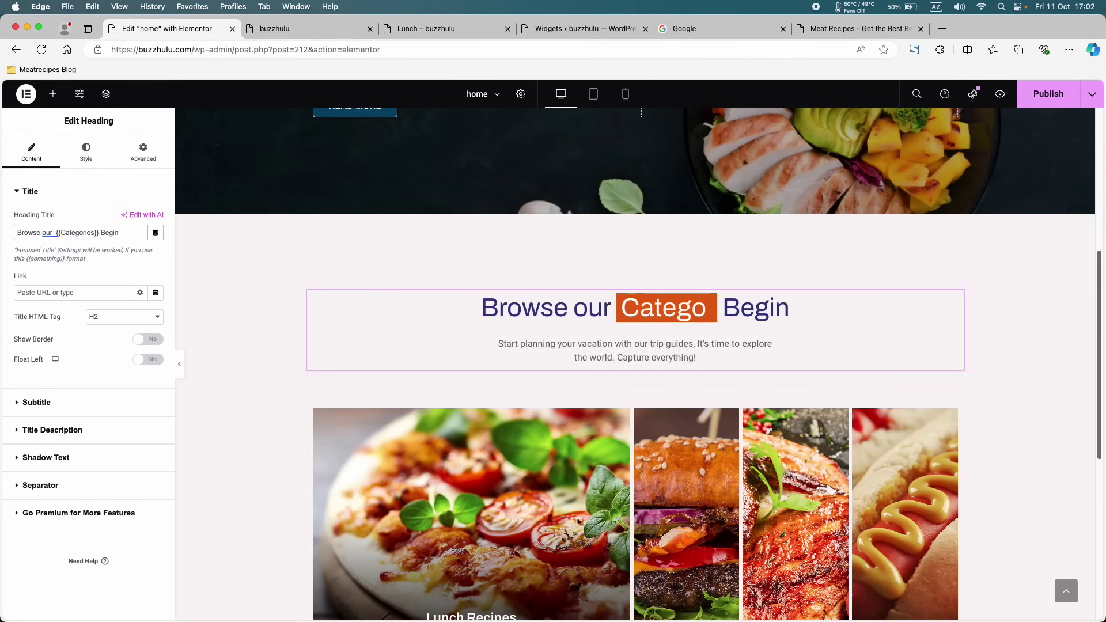
{"action": "left_click", "coordinate": [47, 232]}
{"action": "left_click", "coordinate": [70, 277]}
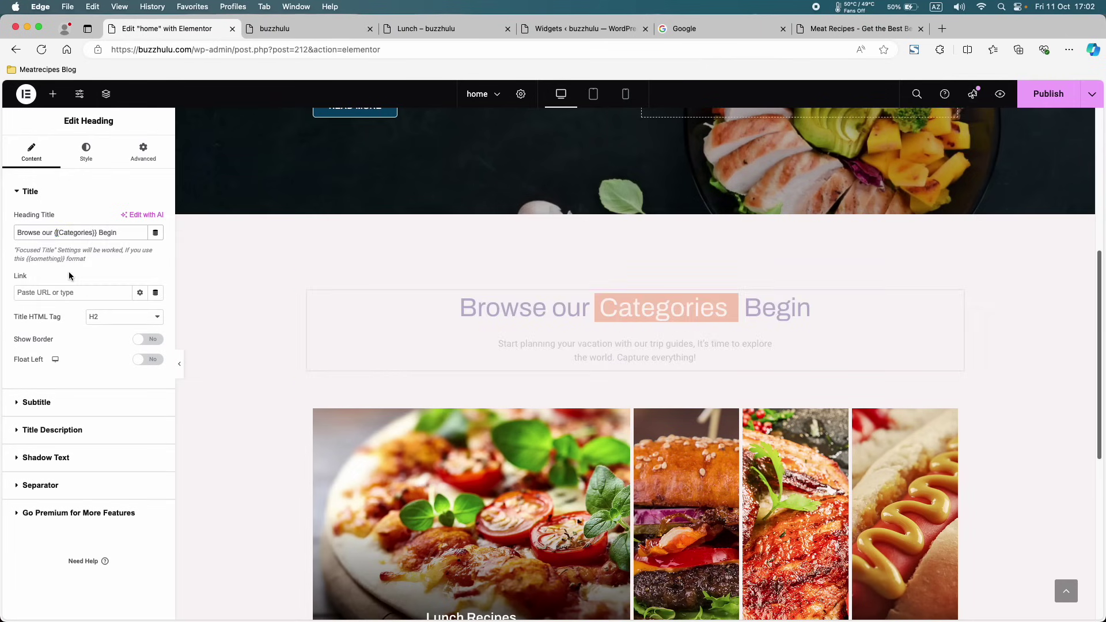
- Remove the trailing word "Begin" from the heading's title
{"action": "key", "text": "BackSpace"}
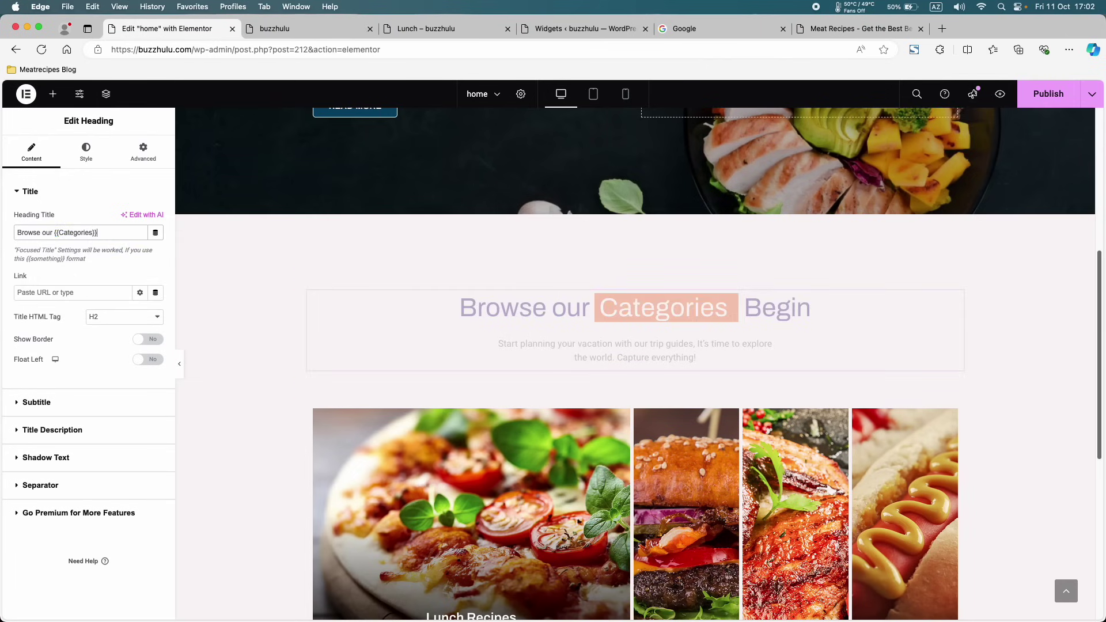
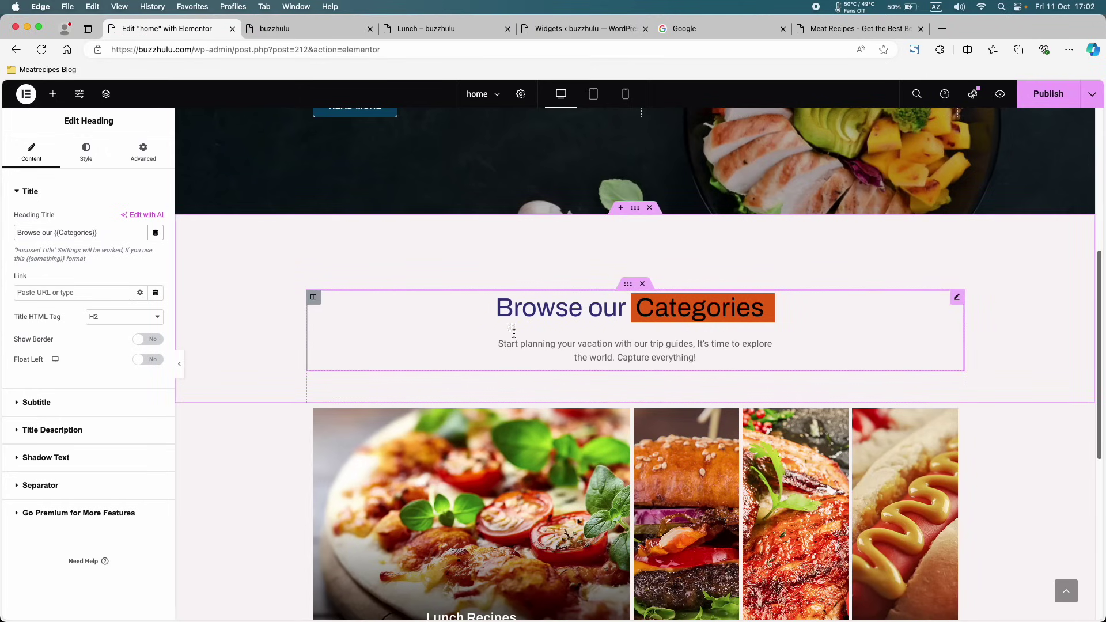
{"action": "left_click", "coordinate": [66, 190]}
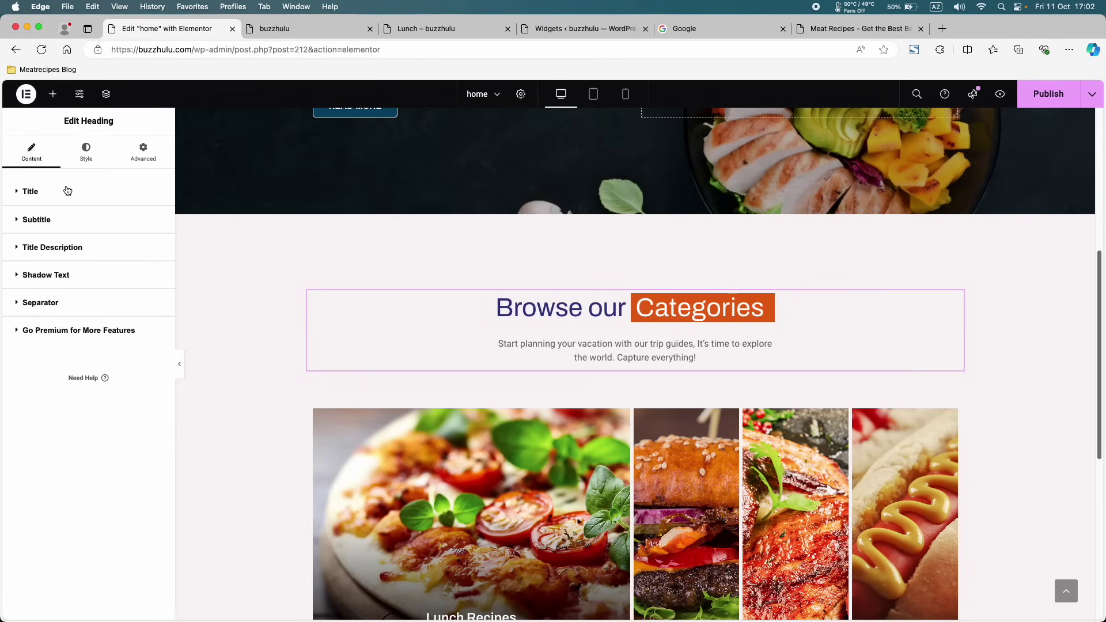
{"action": "left_click", "coordinate": [99, 249]}
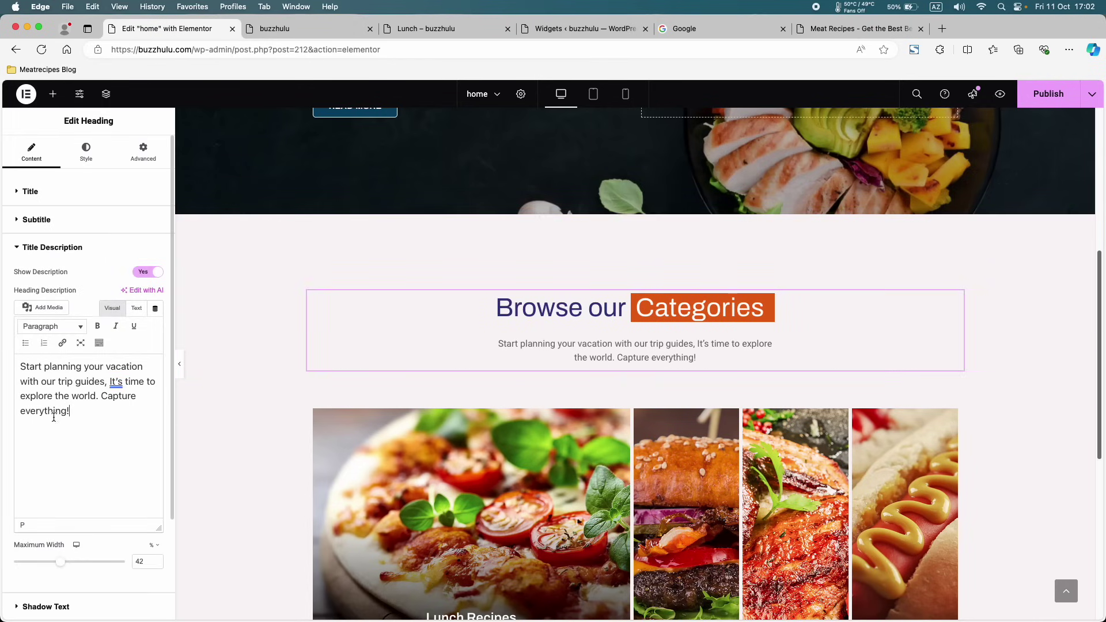
{"action": "left_click_drag", "start_coordinate": [54, 417], "coordinate": [2, 360]}
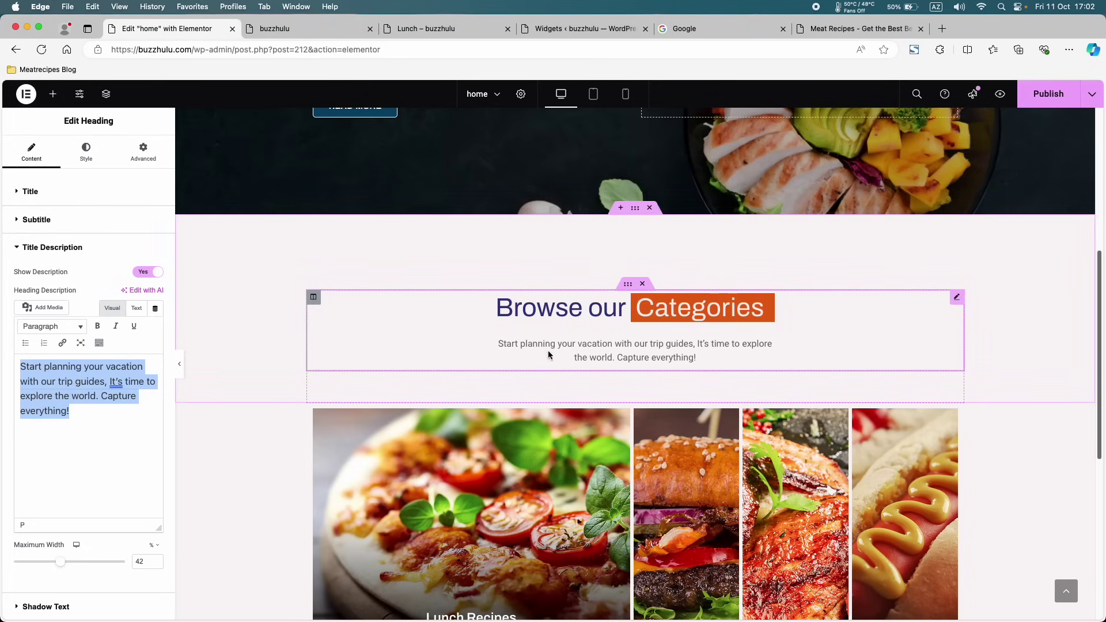
{"action": "left_click", "coordinate": [158, 274]}
{"action": "left_click", "coordinate": [159, 274]}
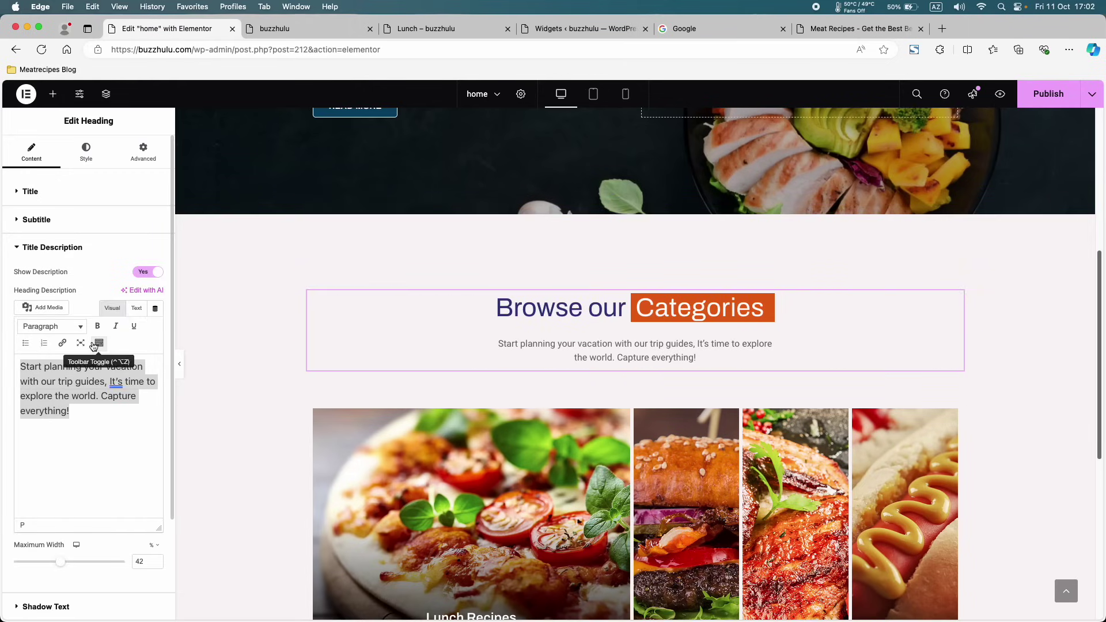
{"action": "left_click", "coordinate": [62, 252]}
- Darken the color of the heading's title text to navy #1F0B75
{"action": "left_click", "coordinate": [80, 161]}
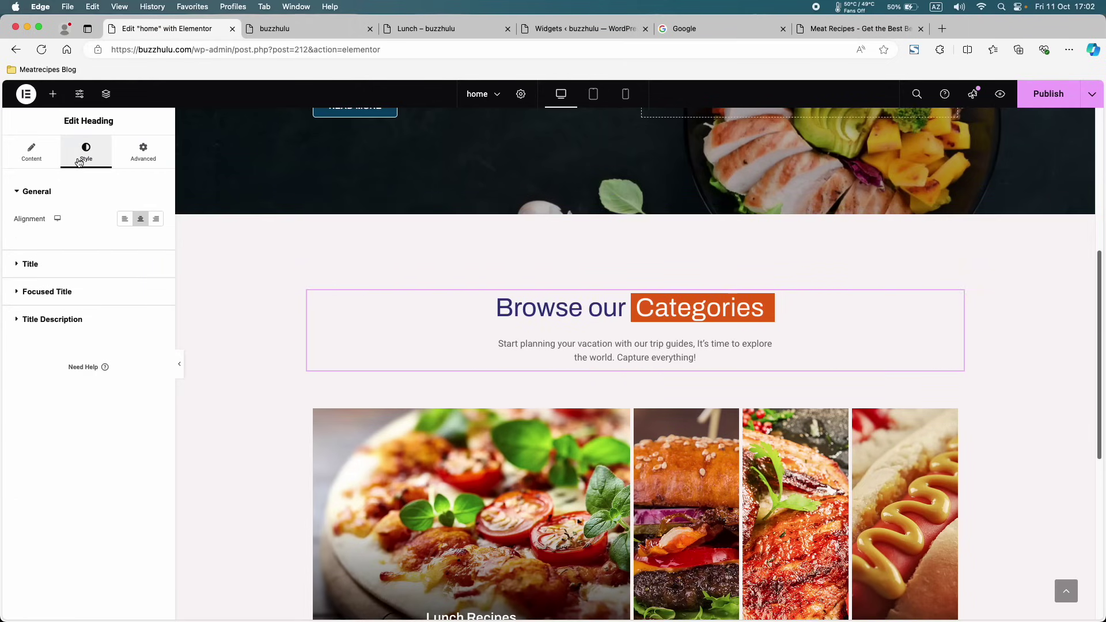
{"action": "left_click", "coordinate": [61, 193]}
{"action": "left_click", "coordinate": [68, 222]}
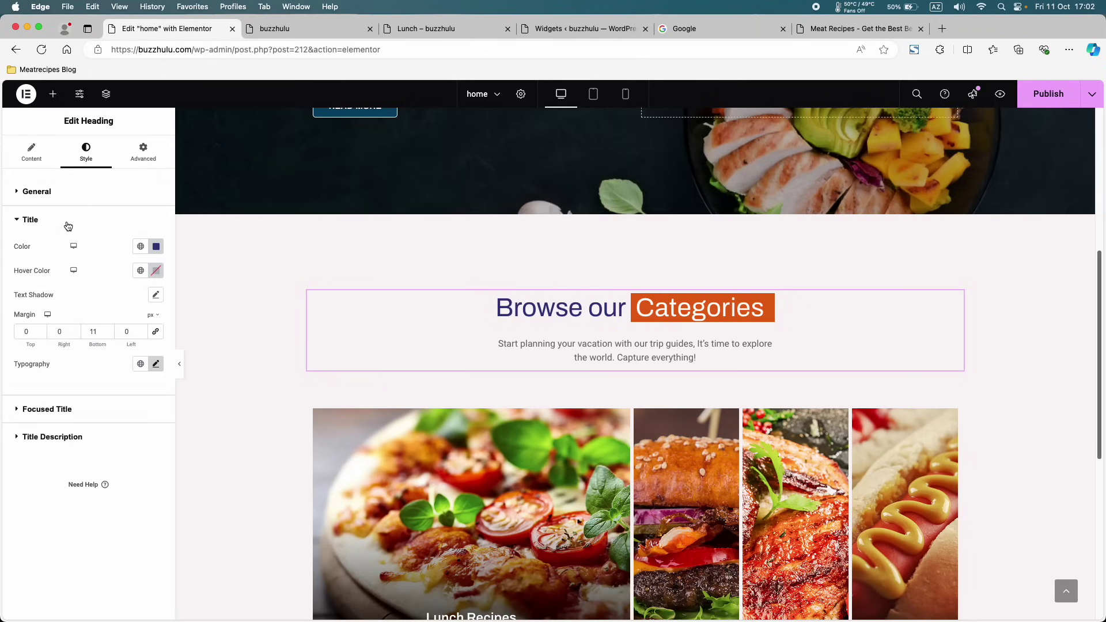
{"action": "left_click", "coordinate": [156, 247]}
{"action": "mouse_move", "coordinate": [199, 348]}
{"action": "left_mouse_down"}
{"action": "mouse_move", "coordinate": [216, 369]}
{"action": "mouse_move", "coordinate": [207, 339]}
{"action": "left_mouse_up"}
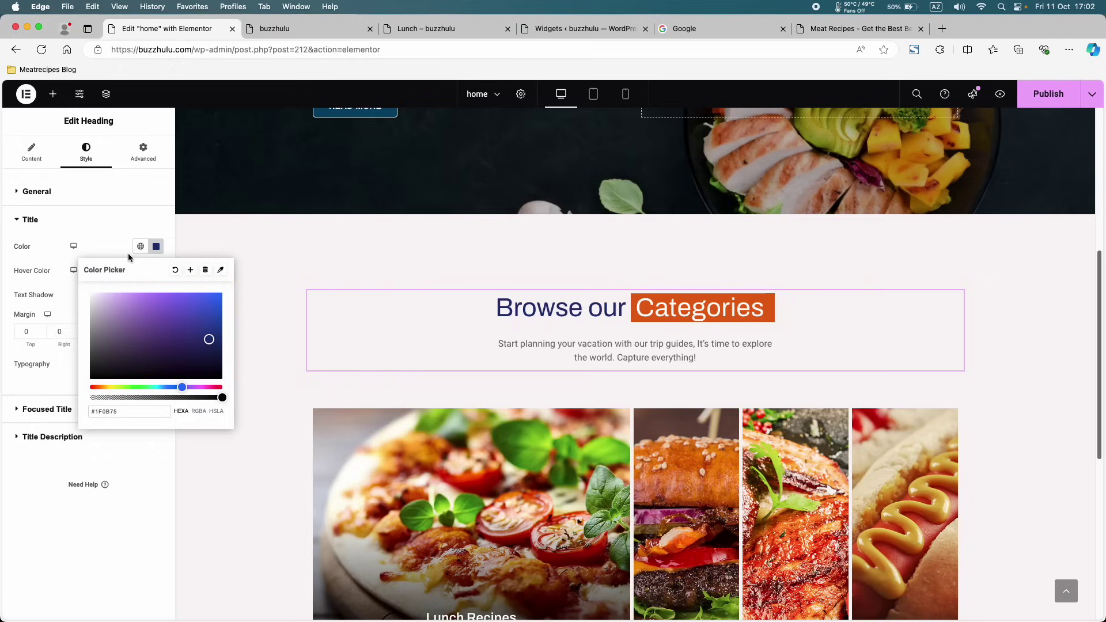
{"action": "left_click", "coordinate": [136, 229]}
{"action": "left_click", "coordinate": [135, 219]}
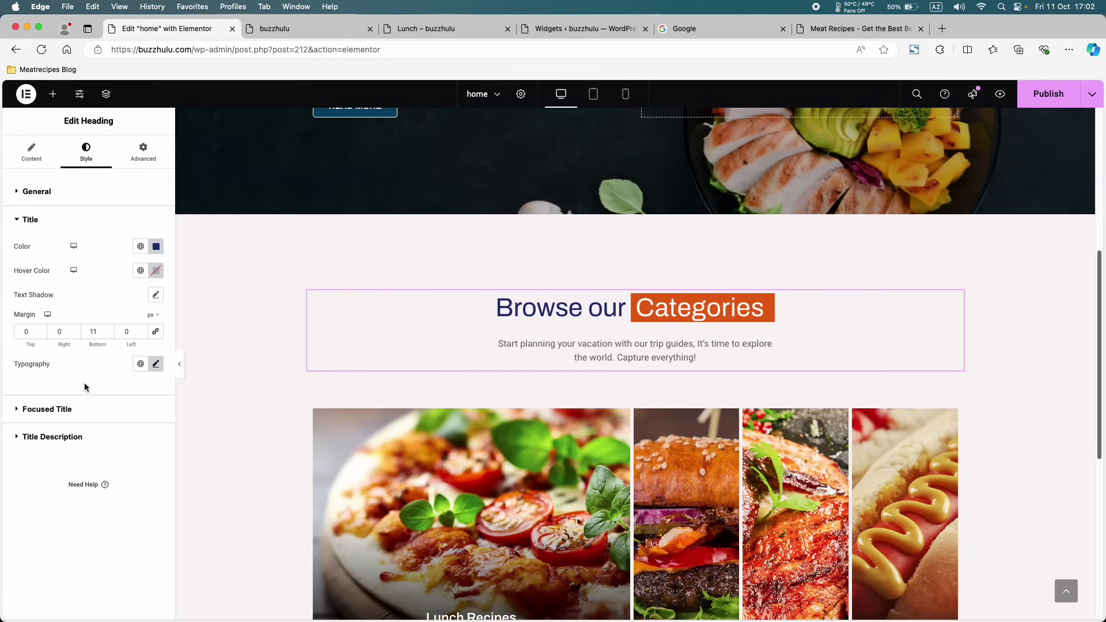
- Set the typography weight of the heading's title to 600 (Semi Bold)
{"action": "left_click", "coordinate": [155, 371]}
{"action": "scroll", "coordinate": [127, 464], "scroll_direction": "down", "scroll_amount": 3}
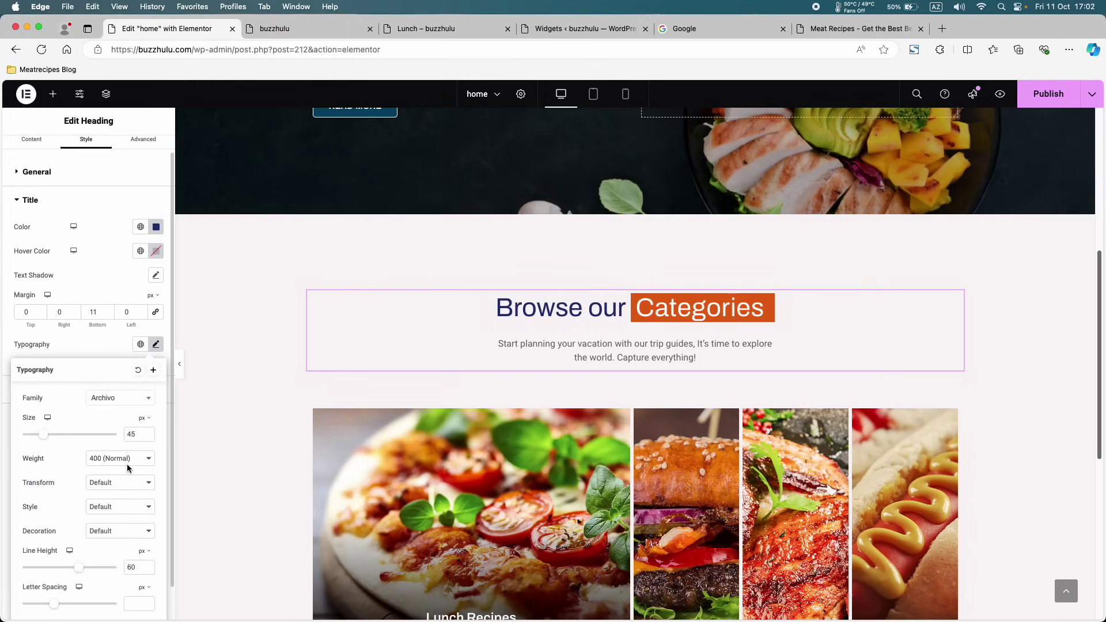
{"action": "scroll", "coordinate": [33, 442], "scroll_direction": "down", "scroll_amount": 1}
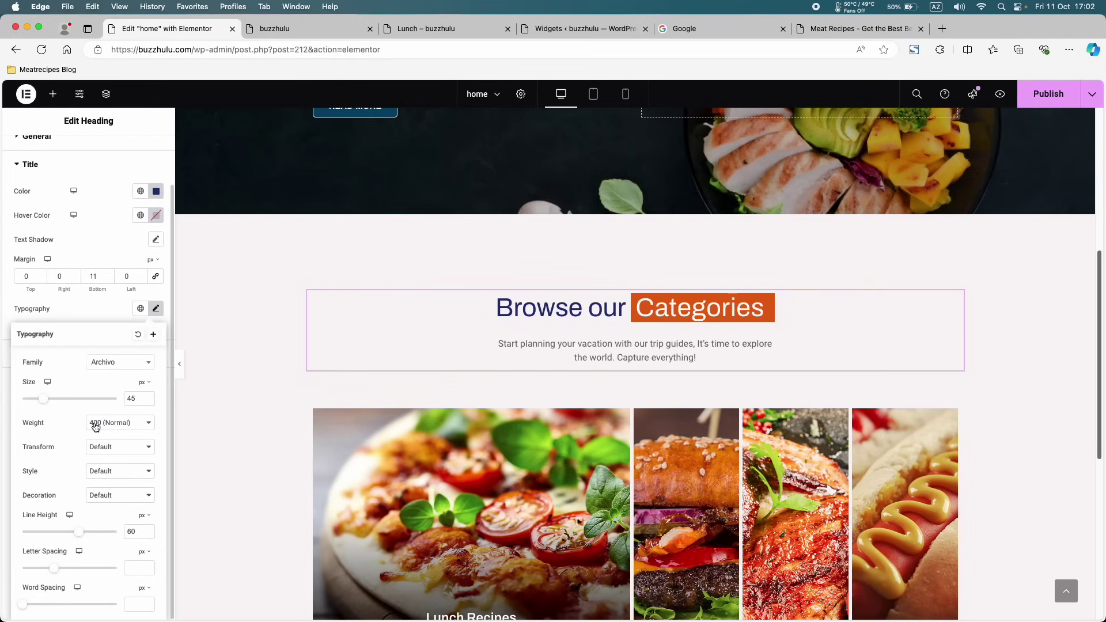
{"action": "left_click", "coordinate": [96, 426]}
{"action": "left_click", "coordinate": [102, 447]}
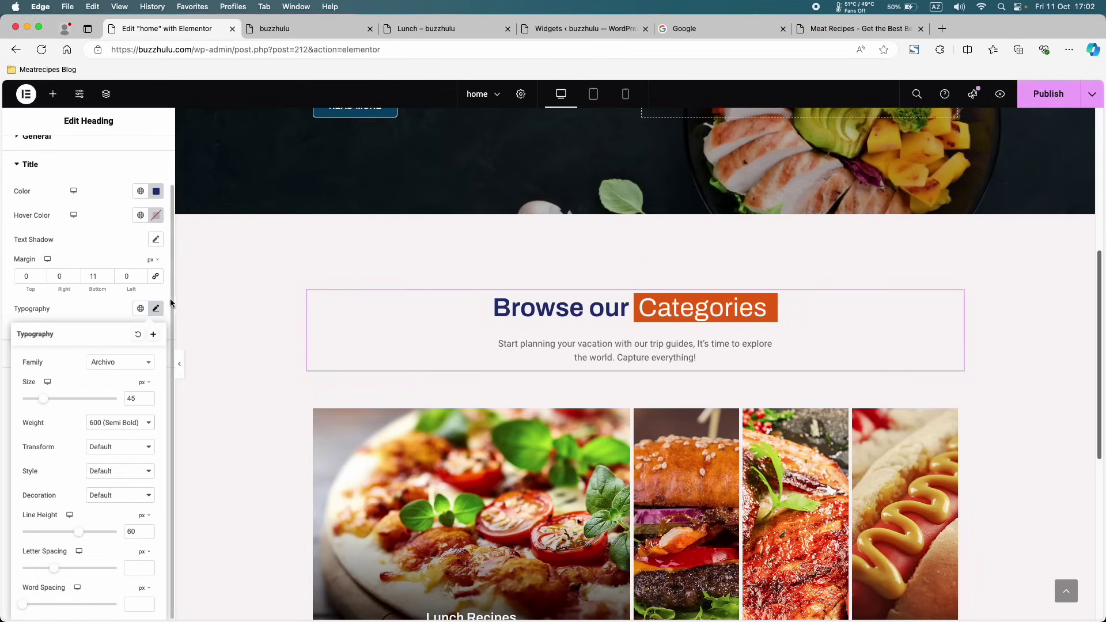
{"action": "left_click", "coordinate": [156, 309]}
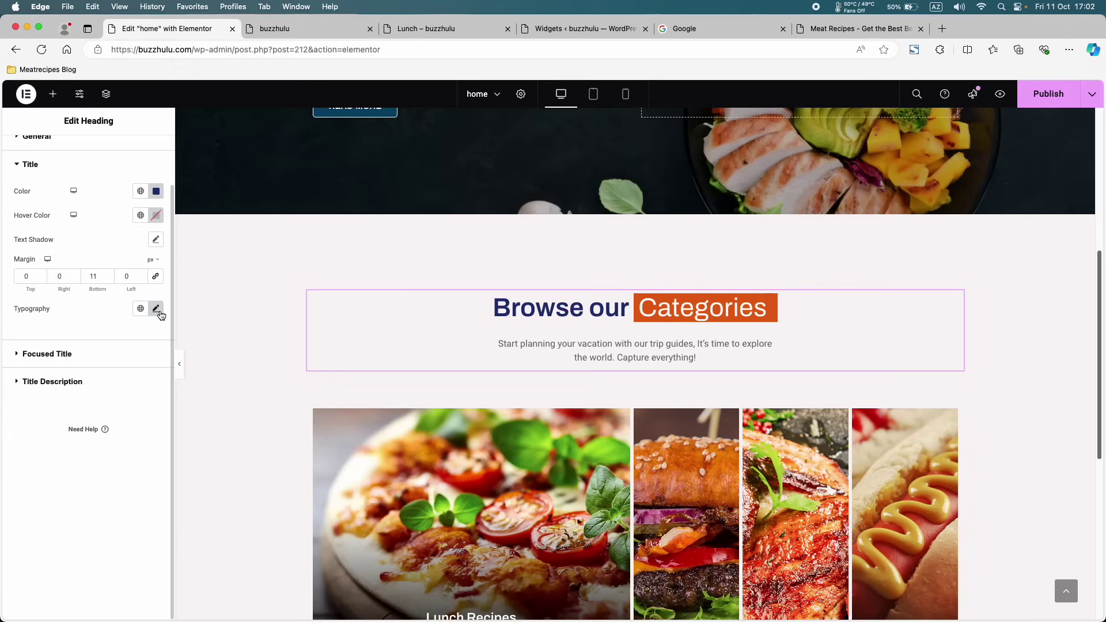
{"action": "left_click", "coordinate": [87, 168]}
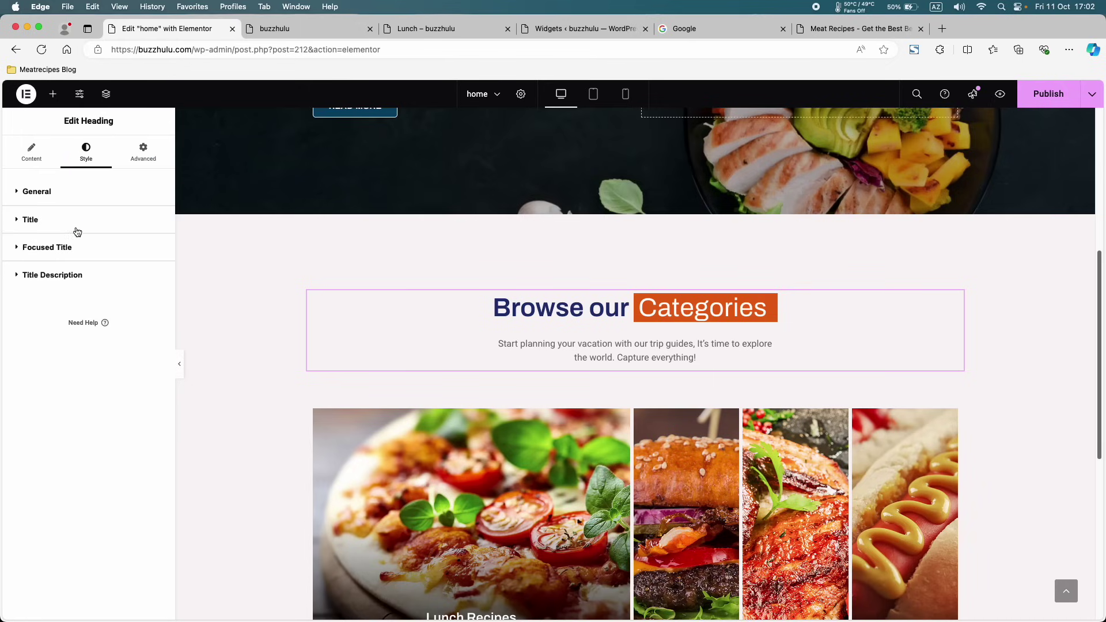
- Copy the hex code of the focused title's background color and shift that background's hue slightly toward a yellower orange
{"action": "left_click", "coordinate": [73, 248]}
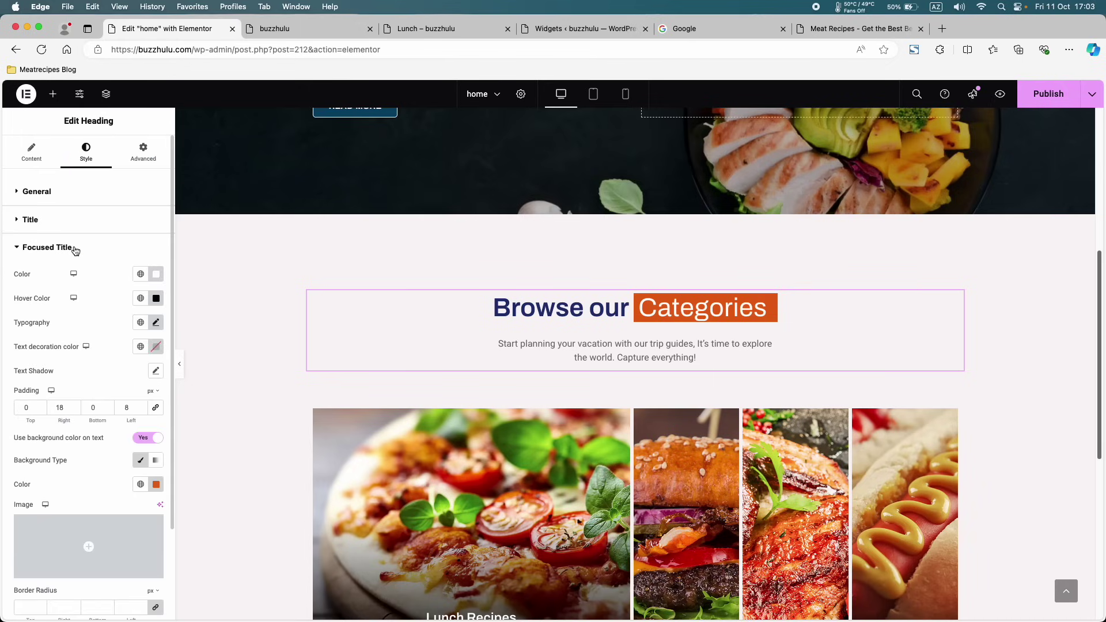
{"action": "scroll", "coordinate": [98, 464], "scroll_direction": "down", "scroll_amount": 3}
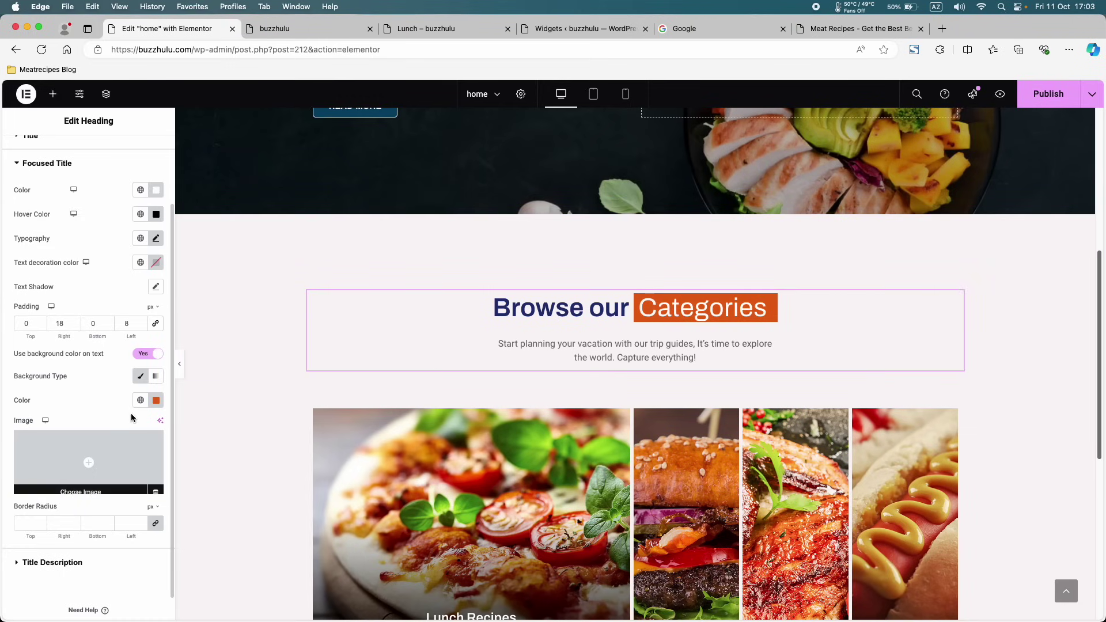
{"action": "left_click", "coordinate": [157, 400]}
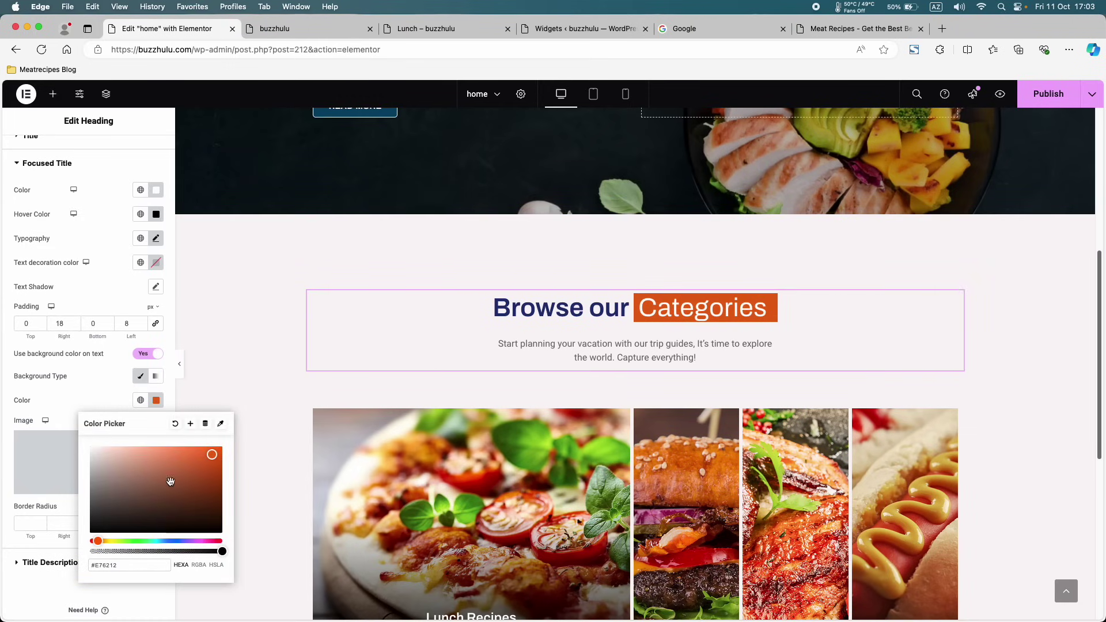
{"action": "right_click", "coordinate": [115, 569]}
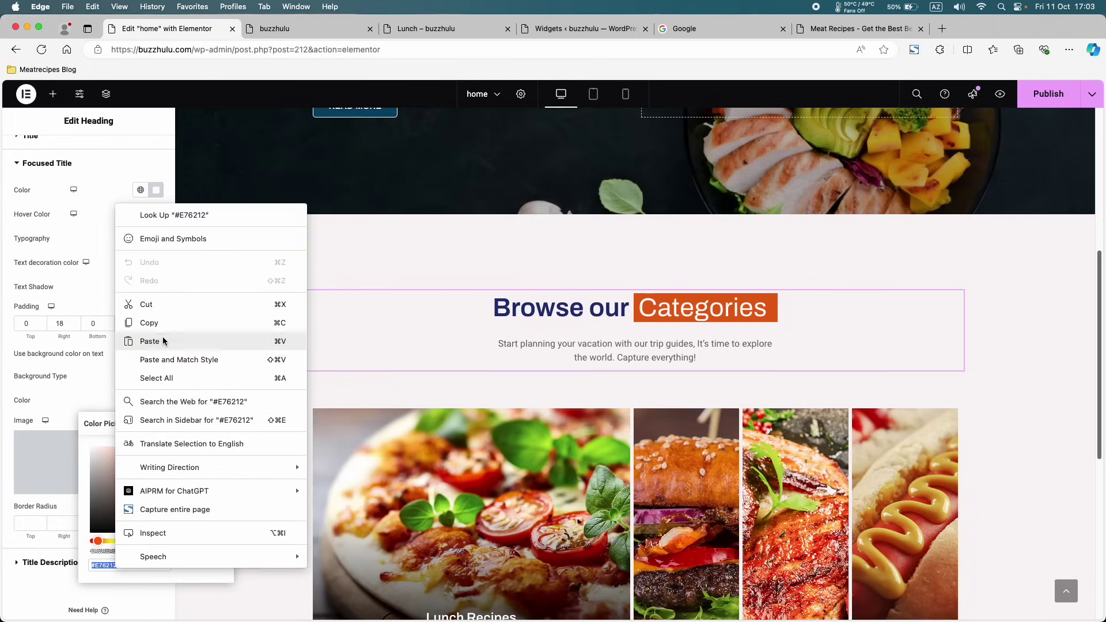
{"action": "left_click", "coordinate": [227, 324]}
{"action": "scroll", "coordinate": [646, 270], "scroll_direction": "up", "scroll_amount": 5}
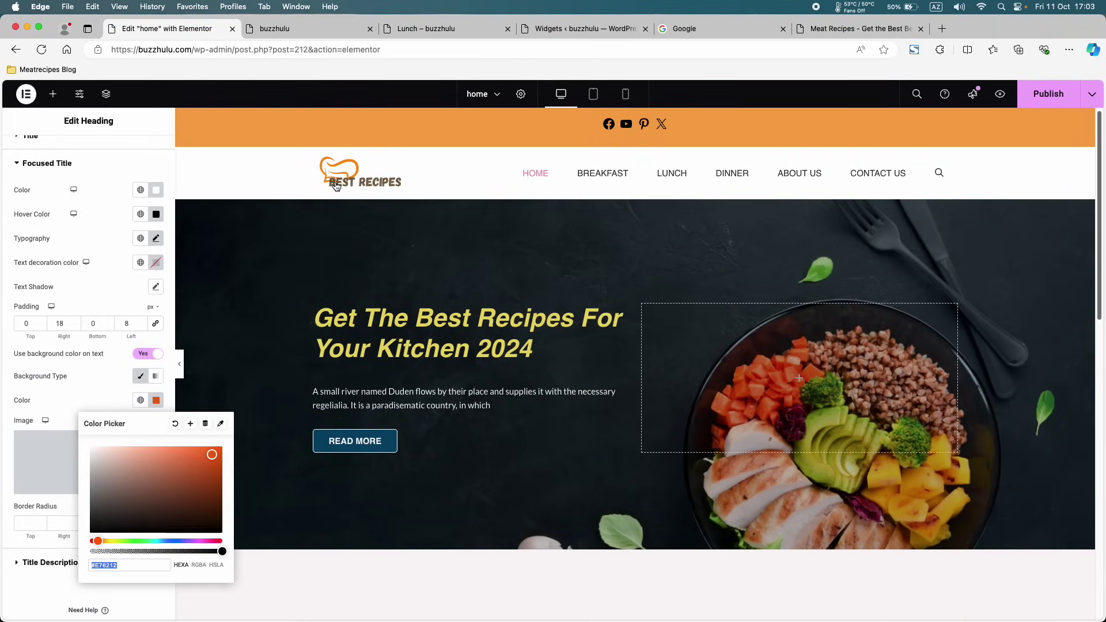
{"action": "scroll", "coordinate": [536, 256], "scroll_direction": "down", "scroll_amount": 2}
{"action": "scroll", "coordinate": [536, 257], "scroll_direction": "down", "scroll_amount": 3}
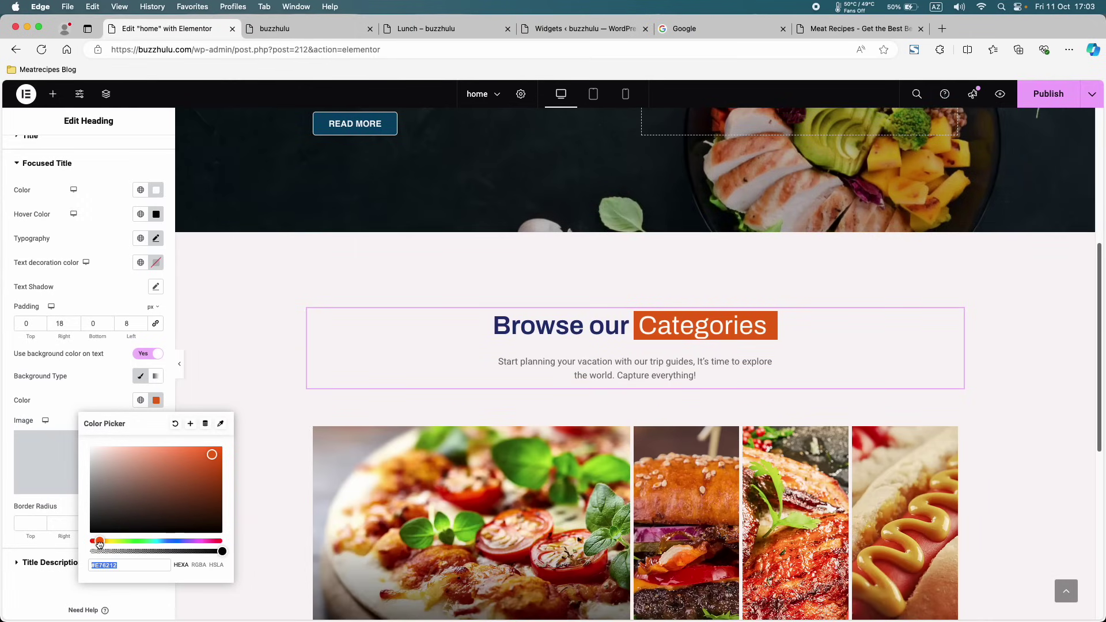
{"action": "left_click_drag", "start_coordinate": [99, 542], "coordinate": [101, 543]}
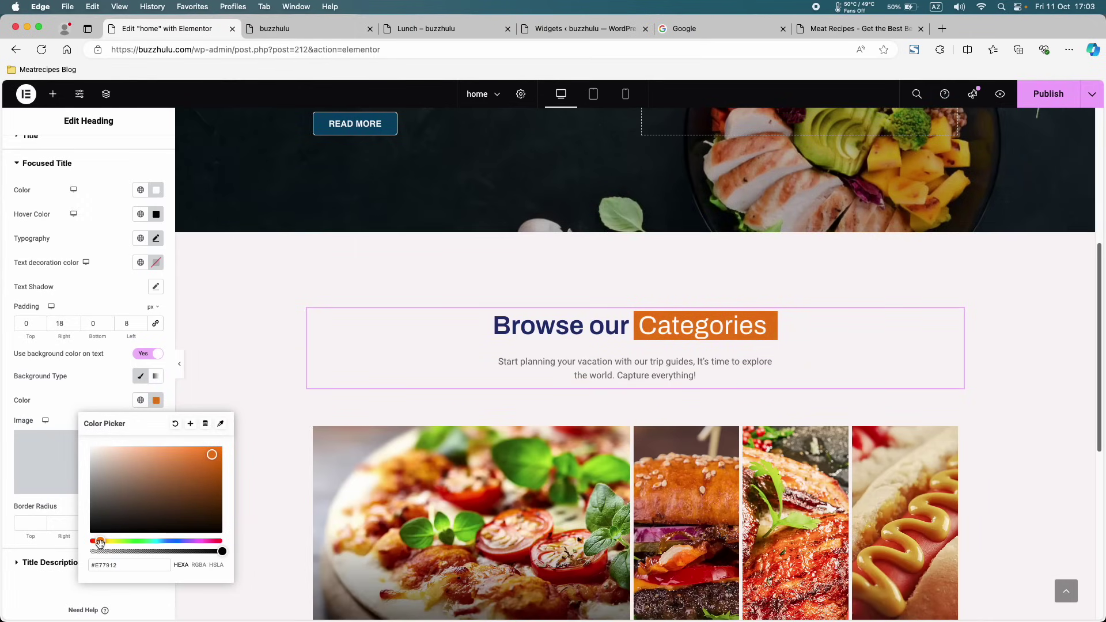
{"action": "left_click", "coordinate": [94, 395]}
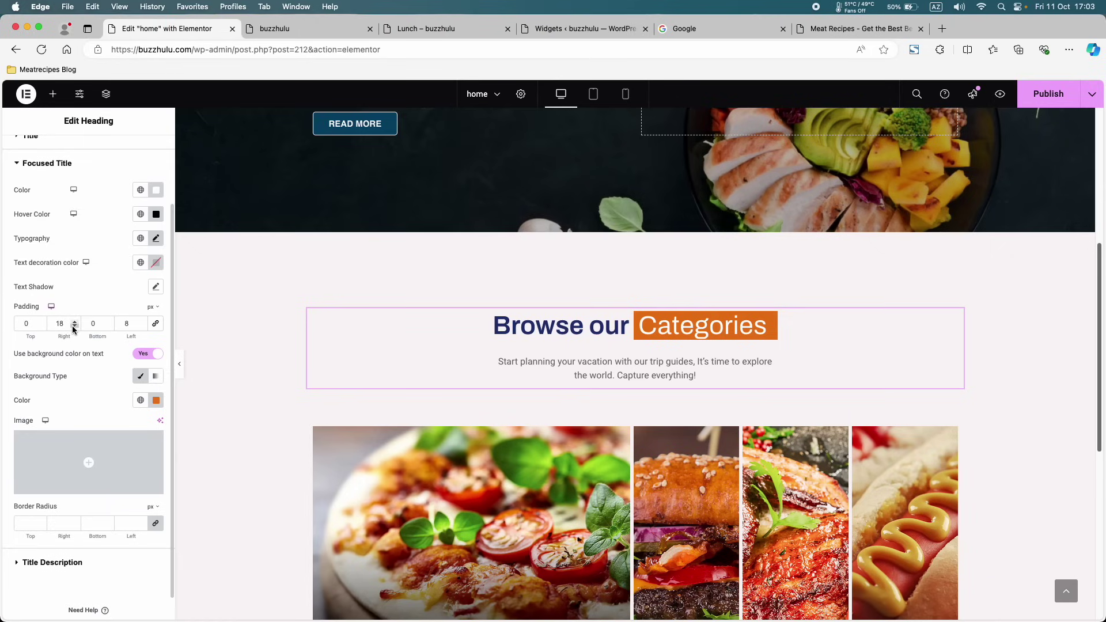
- Reduce the focused title's right padding to 12 px
{"action": "left_click", "coordinate": [74, 327]}
{"action": "left_click", "coordinate": [74, 327]}
{"action": "left_click", "coordinate": [74, 327]}
{"action": "left_click", "coordinate": [74, 326]}
{"action": "left_click", "coordinate": [74, 327]}
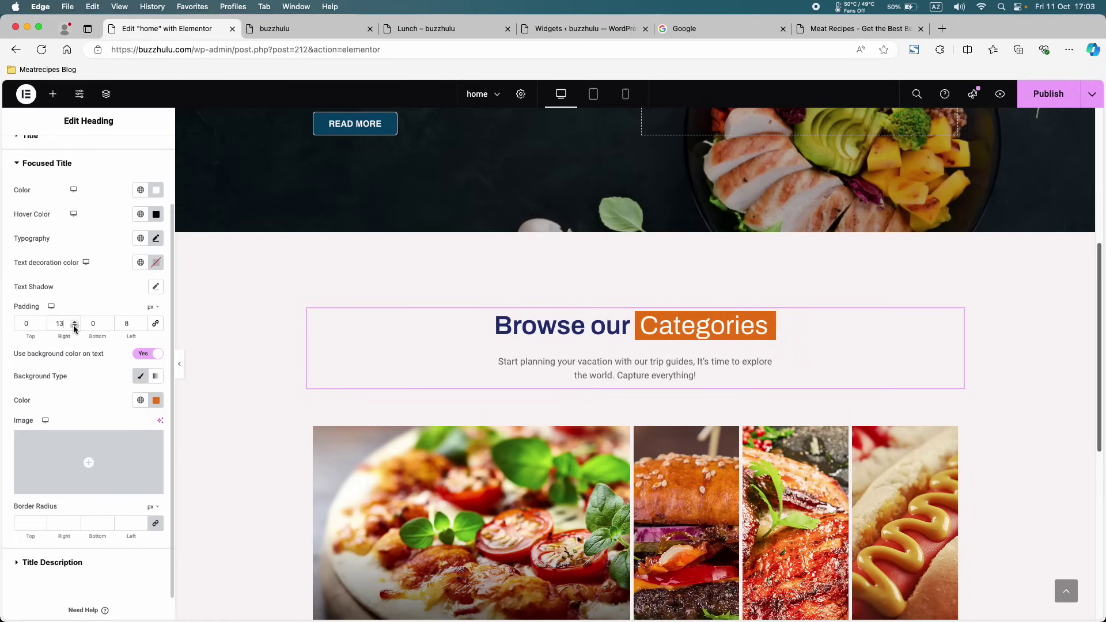
{"action": "left_click", "coordinate": [75, 326]}
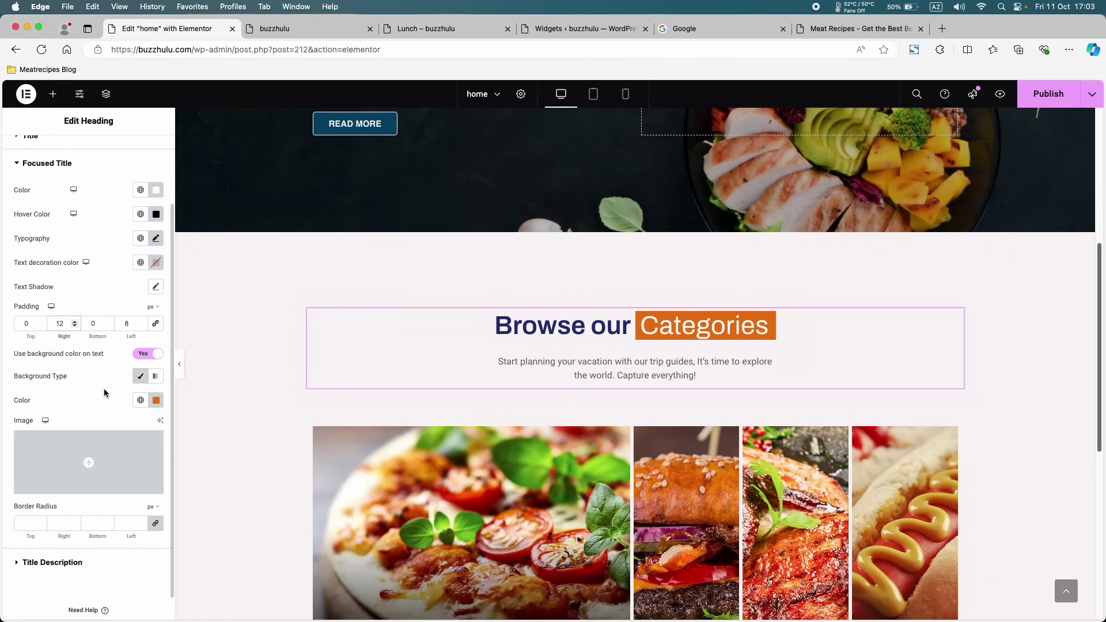
- Round the focused title's background with a border radius of 13 px on all corners and publish the page
{"action": "scroll", "coordinate": [105, 393], "scroll_direction": "down", "scroll_amount": 1}
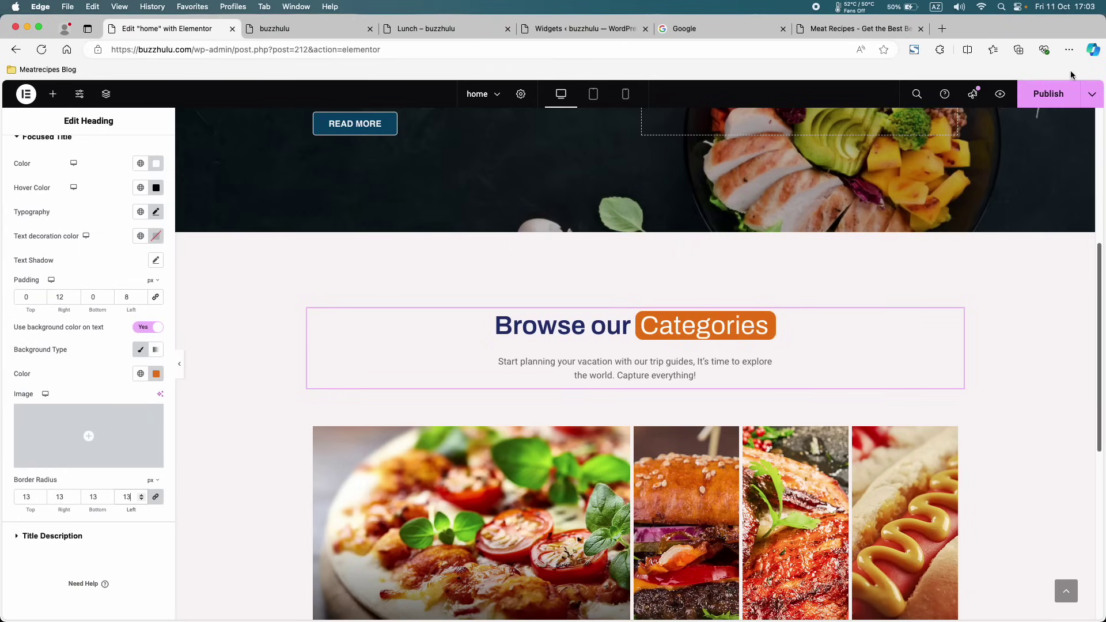
{"action": "left_click", "coordinate": [1043, 104]}
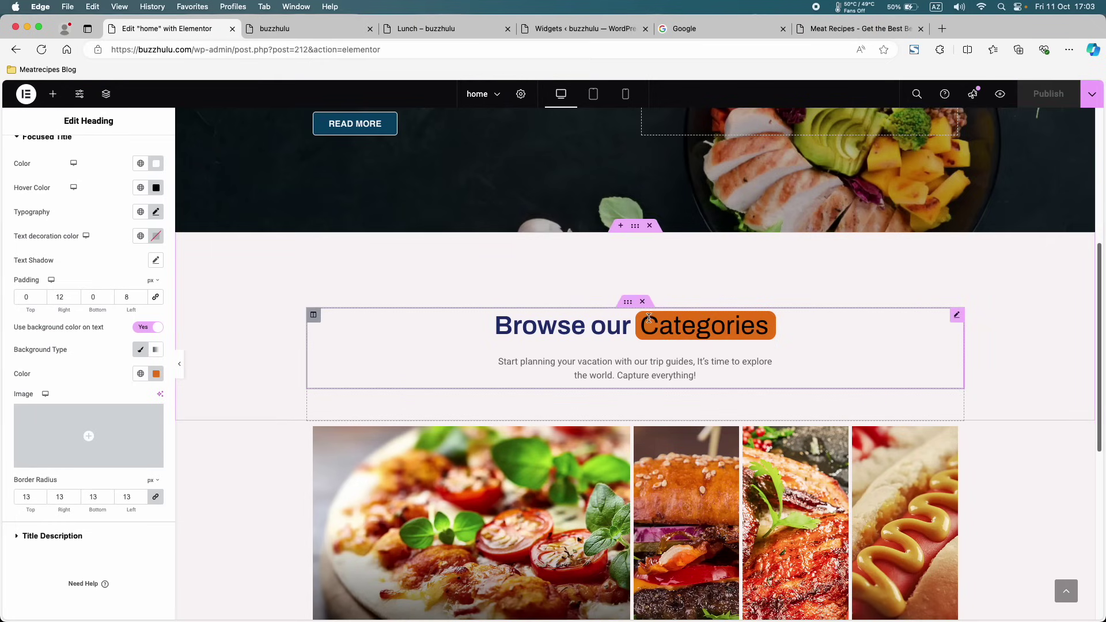
- Reduce the top padding of the section containing the "Browse our Categories" heading to 91 px
{"action": "left_click", "coordinate": [635, 226]}
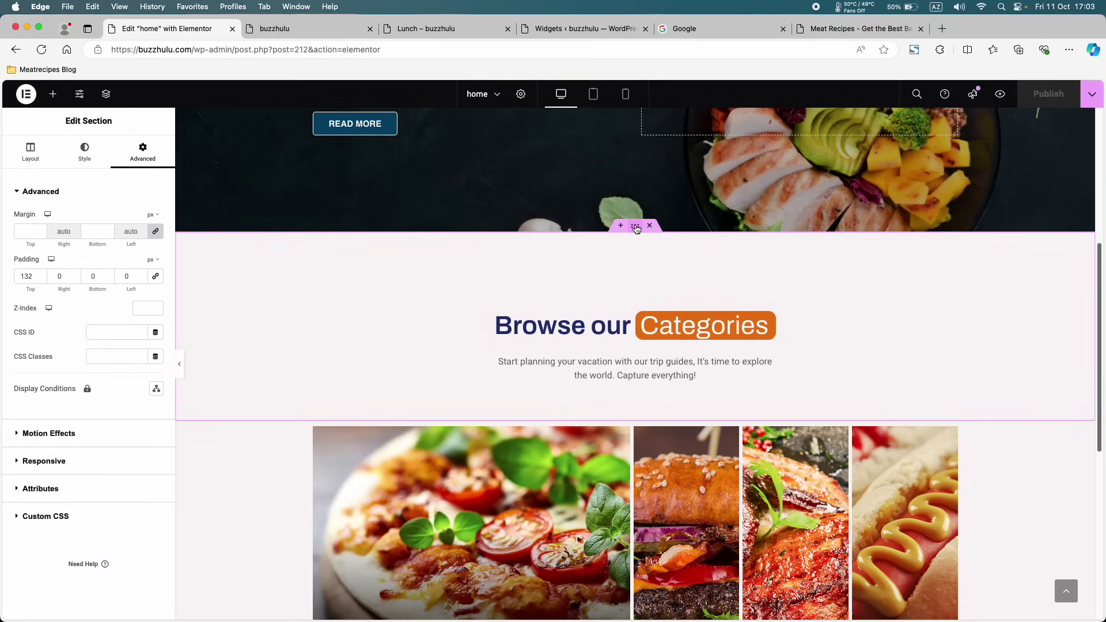
{"action": "left_click", "coordinate": [41, 280]}
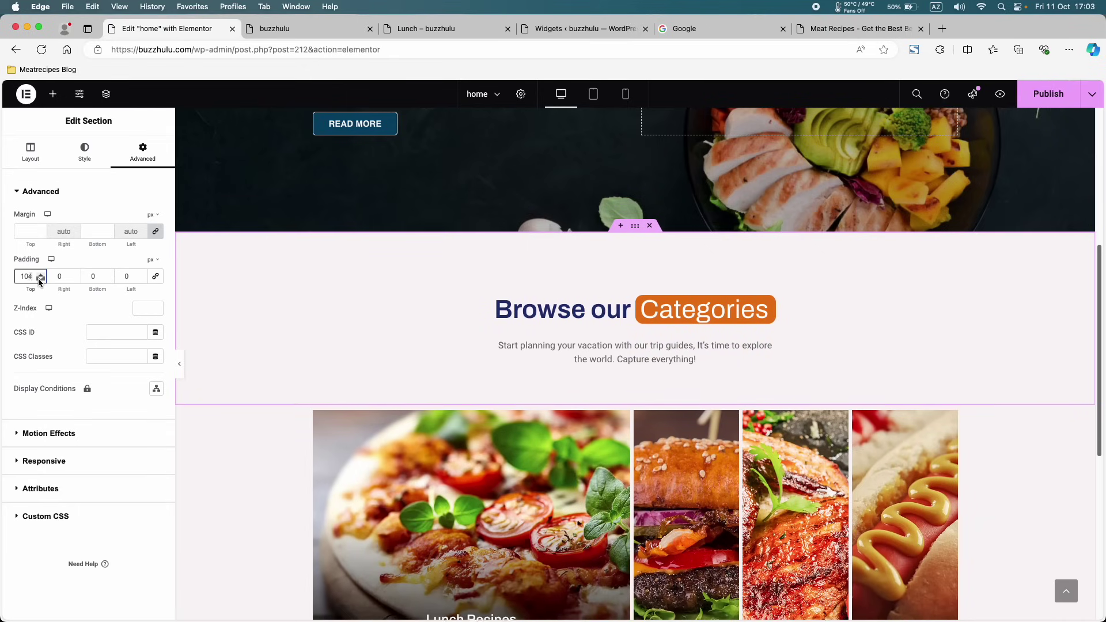
{"action": "left_click", "coordinate": [41, 282]}
{"action": "left_click", "coordinate": [41, 282]}
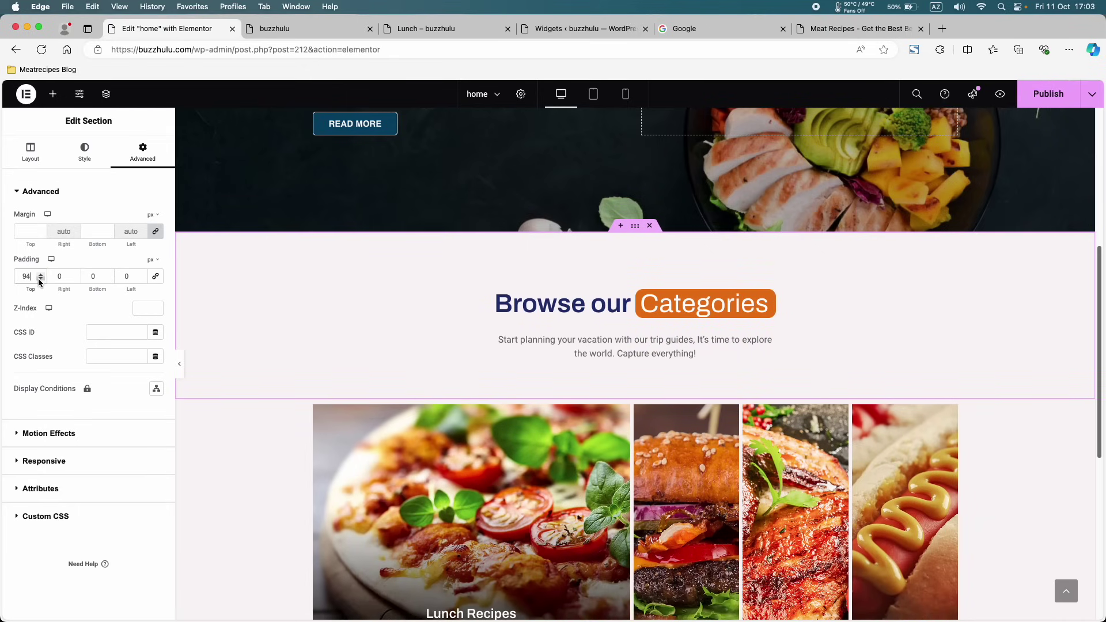
{"action": "left_click", "coordinate": [40, 282]}
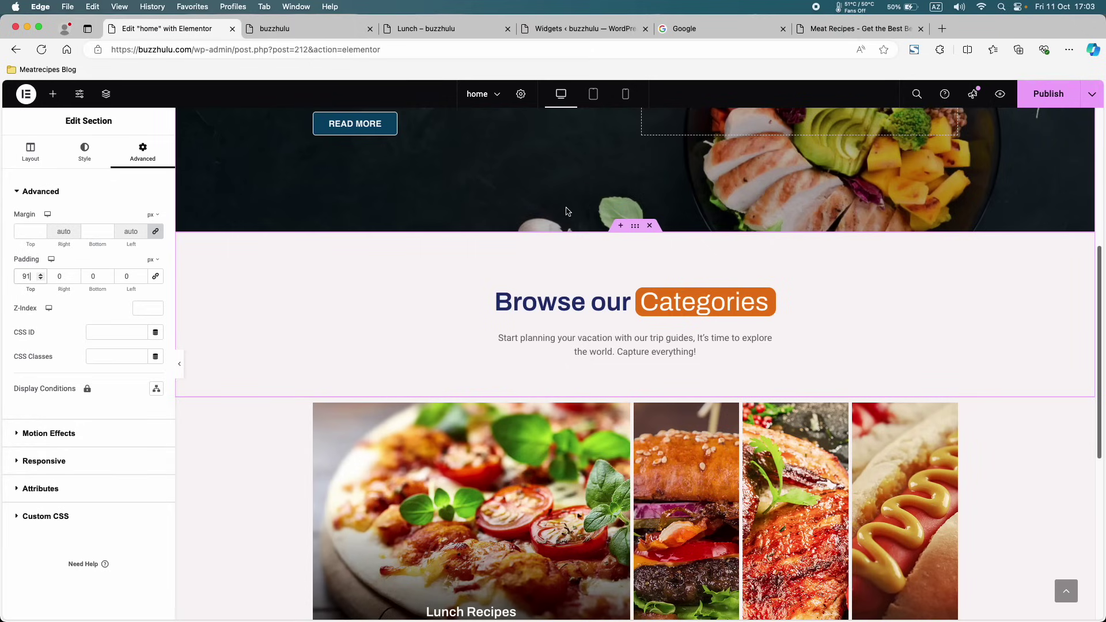
- Copy the "Browse our Categories" heading section and paste it at the end of the page, below the image accordion
{"action": "right_click", "coordinate": [645, 237]}
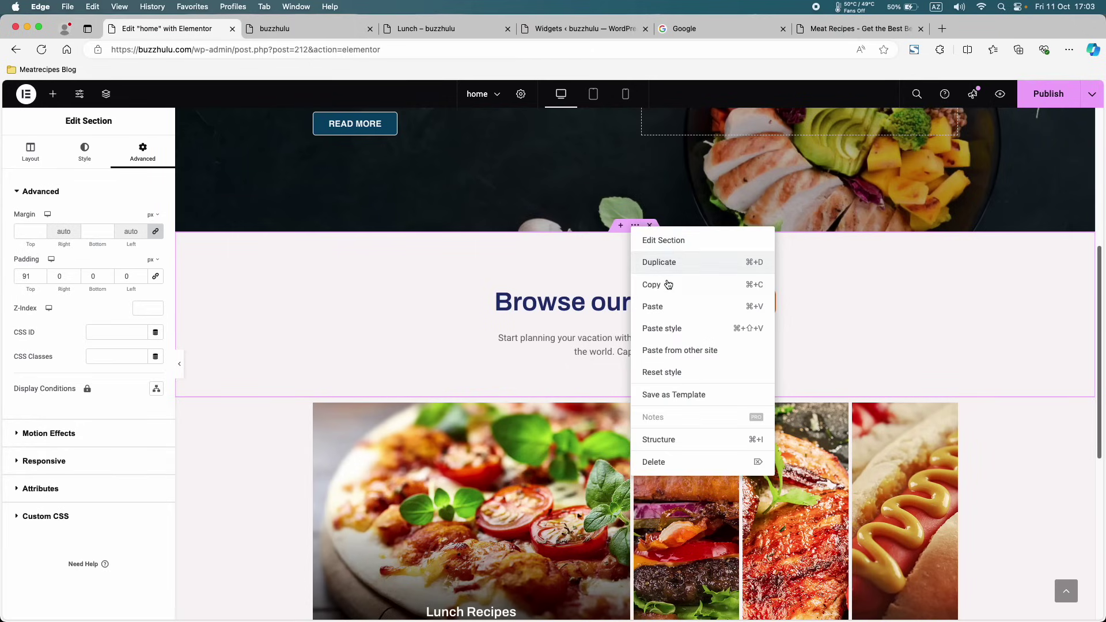
{"action": "left_click", "coordinate": [662, 285]}
{"action": "scroll", "coordinate": [666, 290], "scroll_direction": "down", "scroll_amount": 4}
{"action": "scroll", "coordinate": [665, 290], "scroll_direction": "down", "scroll_amount": 3}
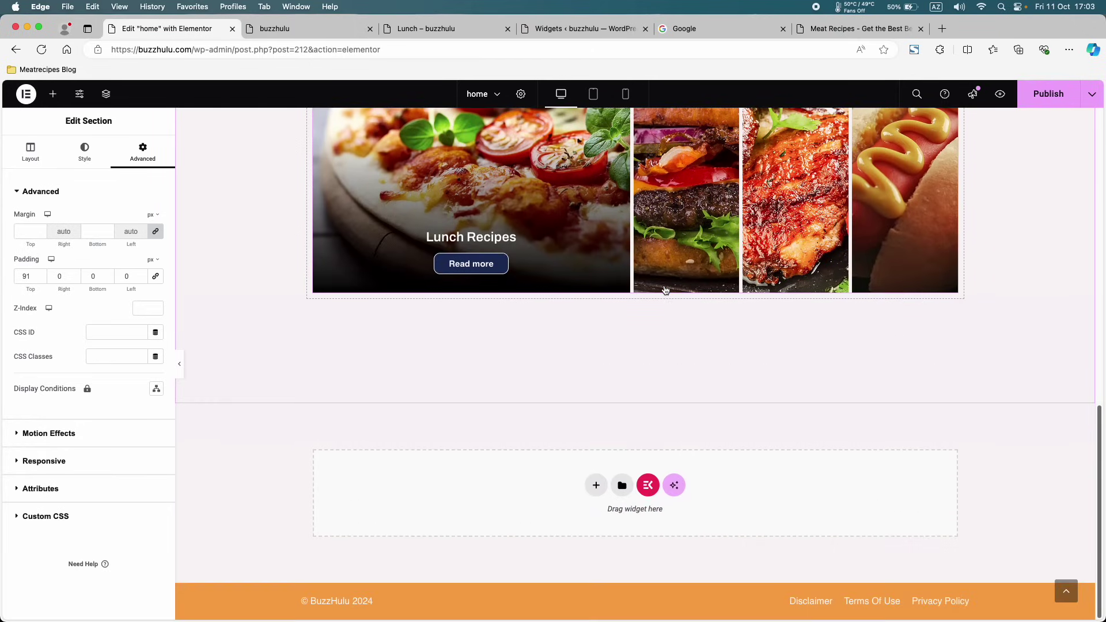
{"action": "right_click", "coordinate": [516, 506]}
{"action": "left_click", "coordinate": [542, 518]}
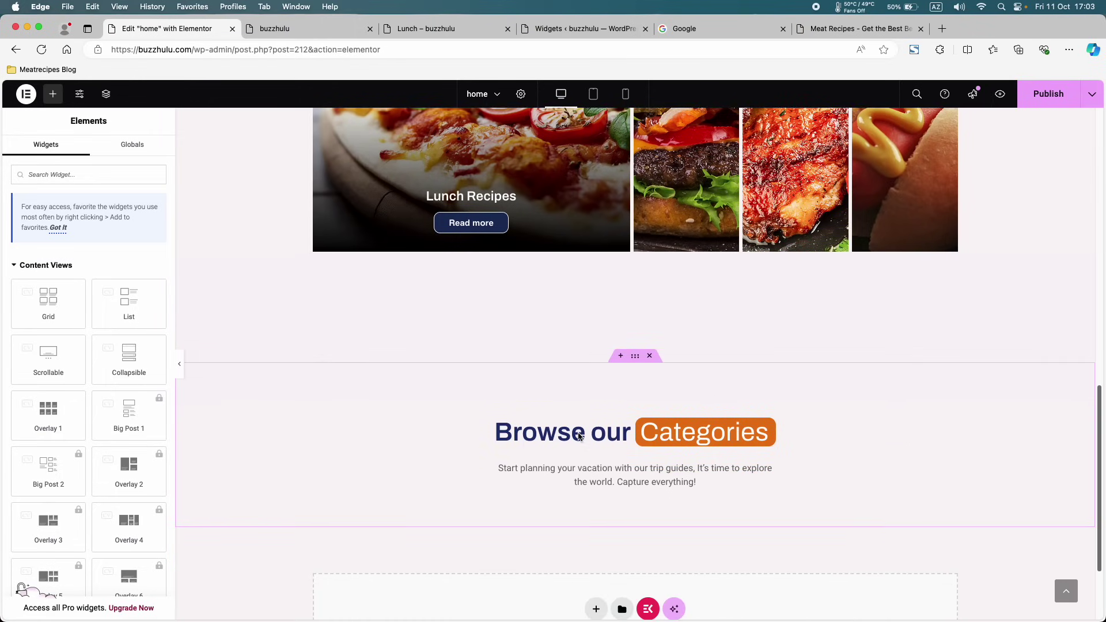
- Set the bottom padding of the image accordion section to 0 px and publish the page
{"action": "right_click", "coordinate": [617, 342]}
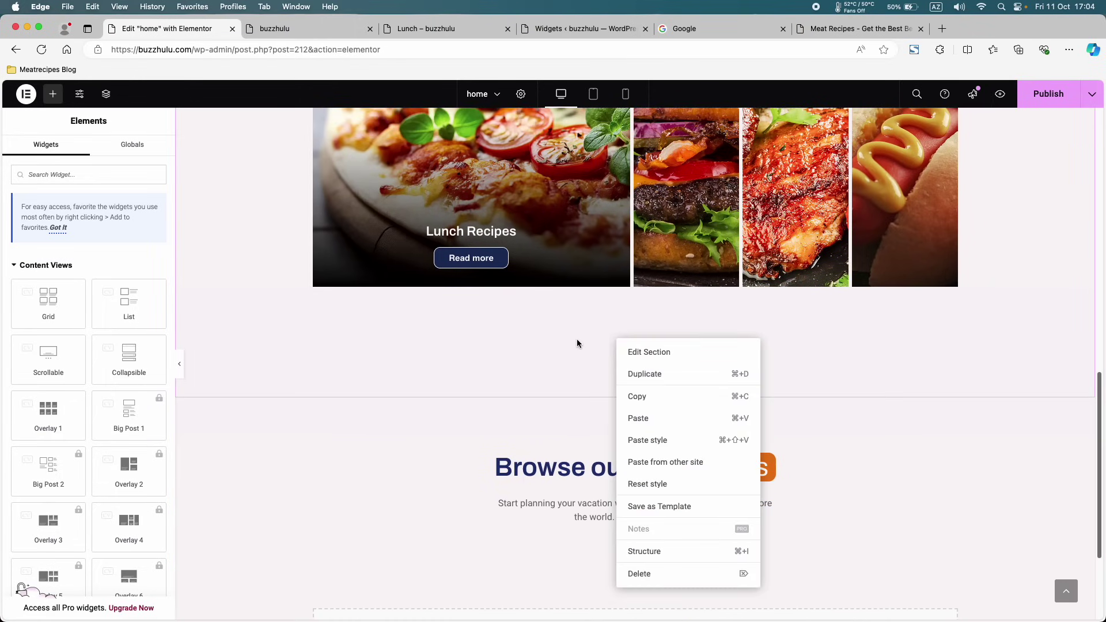
{"action": "scroll", "coordinate": [576, 339], "scroll_direction": "up", "scroll_amount": 5}
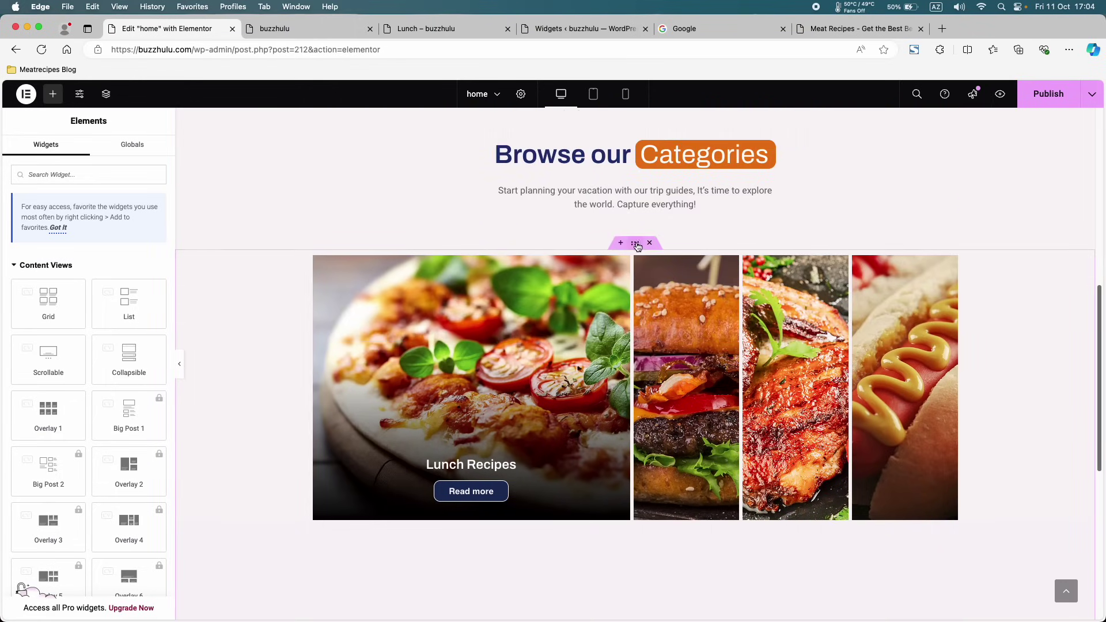
{"action": "left_click", "coordinate": [636, 245]}
{"action": "left_click", "coordinate": [142, 152]}
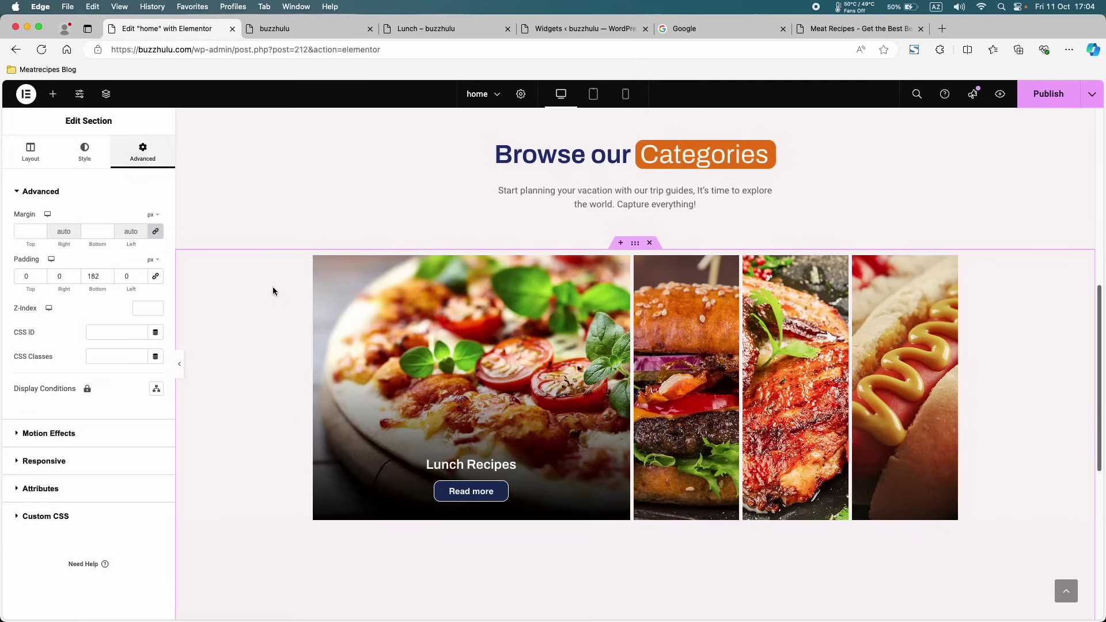
{"action": "scroll", "coordinate": [272, 285], "scroll_direction": "up", "scroll_amount": 5}
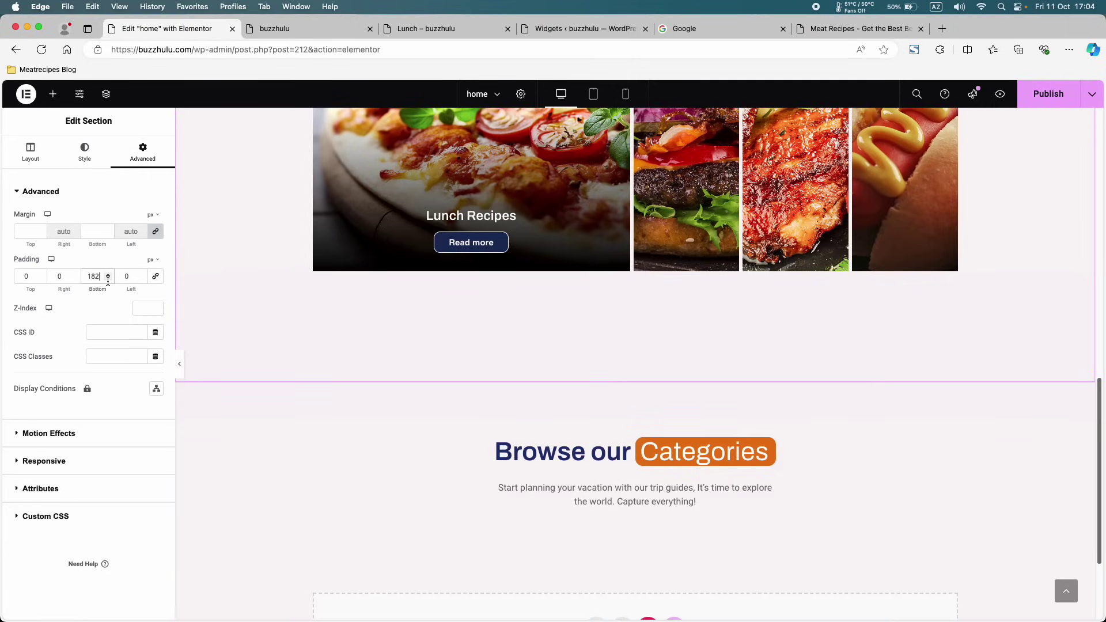
{"action": "left_click", "coordinate": [107, 279]}
{"action": "left_click", "coordinate": [108, 279]}
{"action": "left_click", "coordinate": [107, 278]}
{"action": "left_click", "coordinate": [107, 278]}
{"action": "left_click", "coordinate": [107, 279]}
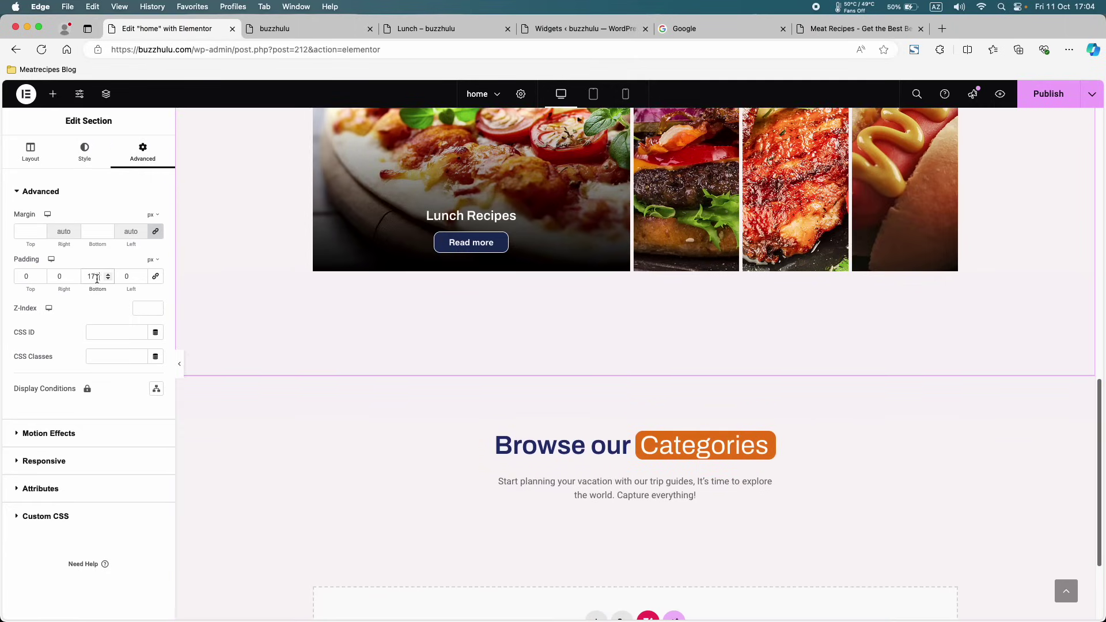
{"action": "double_click", "coordinate": [96, 278]}
{"action": "type", "text": "80"}
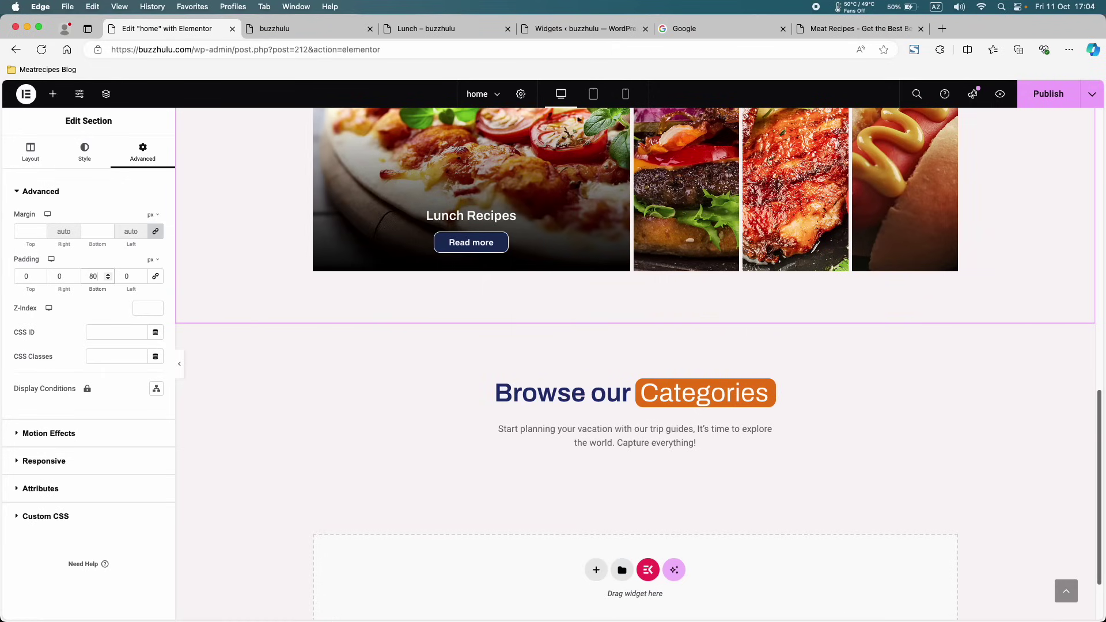
{"action": "key", "text": "BackSpace"}
{"action": "key", "text": "BackSpace"}
{"action": "type", "text": "0"}
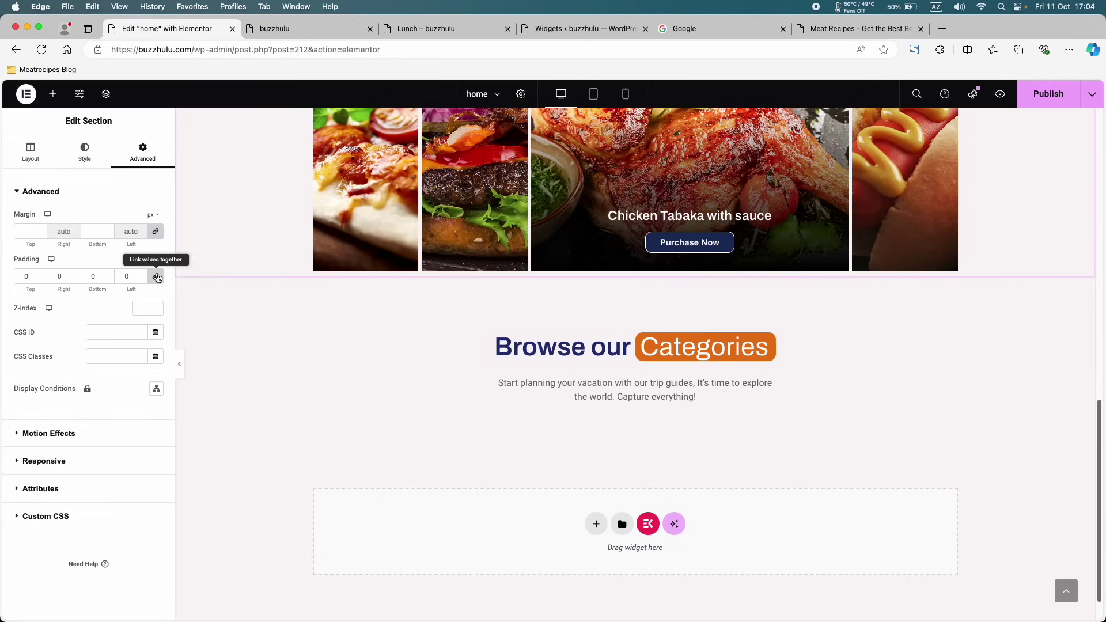
{"action": "left_click", "coordinate": [1049, 94]}
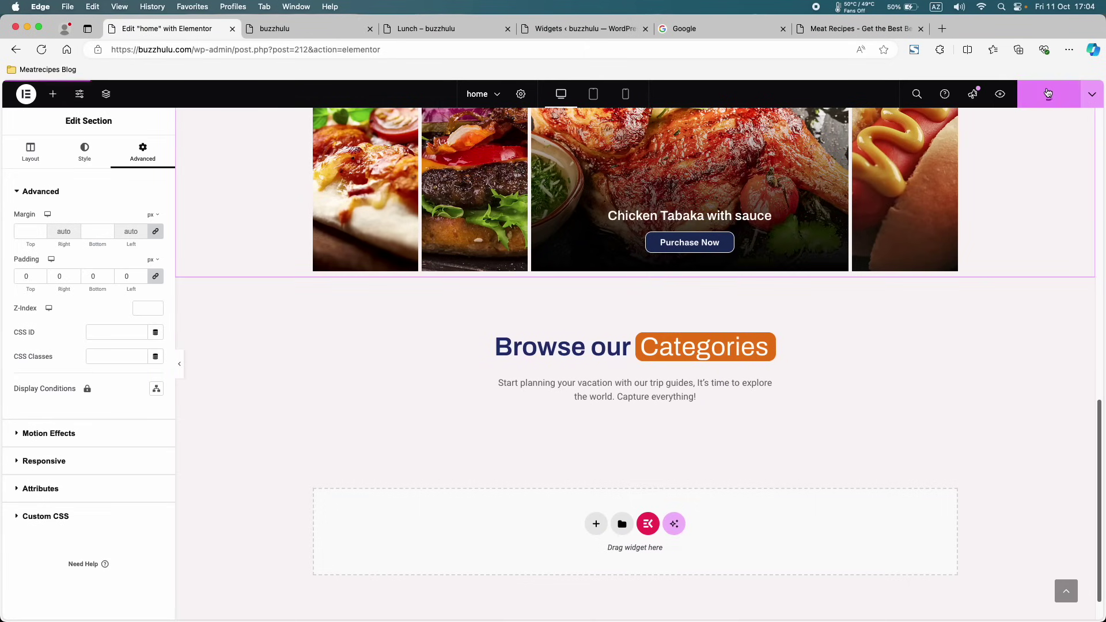
- Check the spacing around the image accordion and the copied heading in the page preview
{"action": "left_click", "coordinate": [297, 30]}
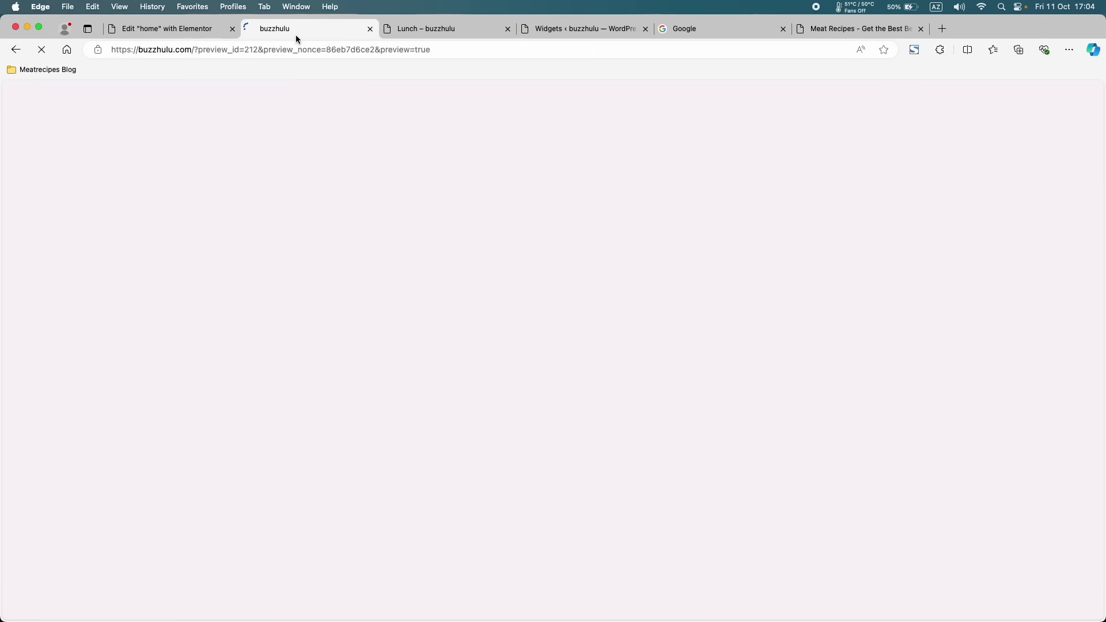
{"action": "scroll", "coordinate": [386, 256], "scroll_direction": "down", "scroll_amount": 10}
{"action": "scroll", "coordinate": [383, 251], "scroll_direction": "up", "scroll_amount": 4}
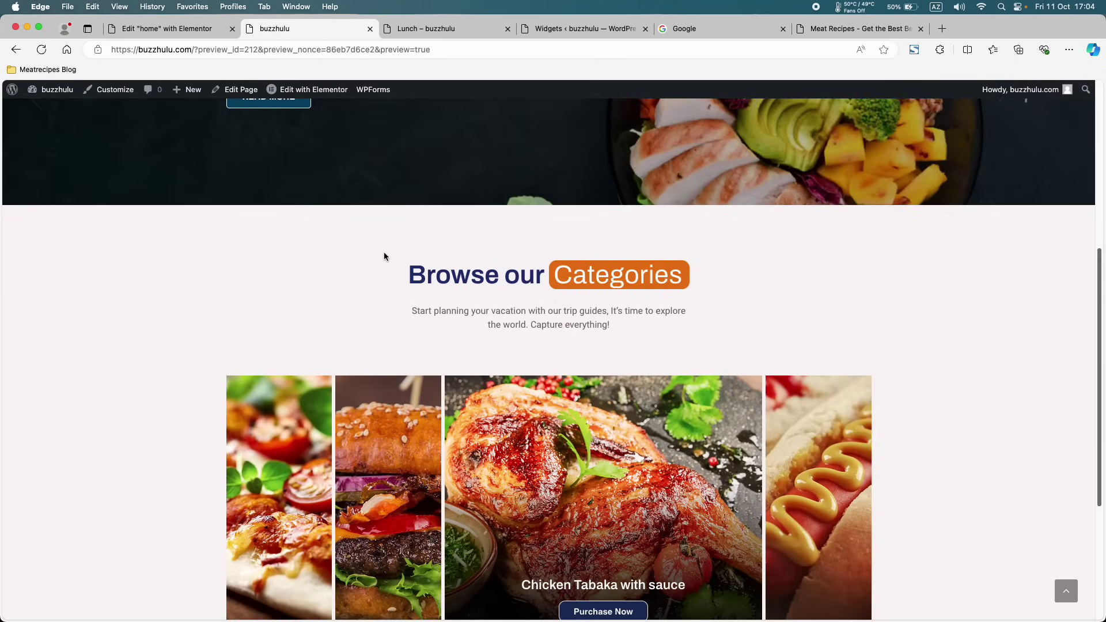
{"action": "scroll", "coordinate": [425, 253], "scroll_direction": "down", "scroll_amount": 5}
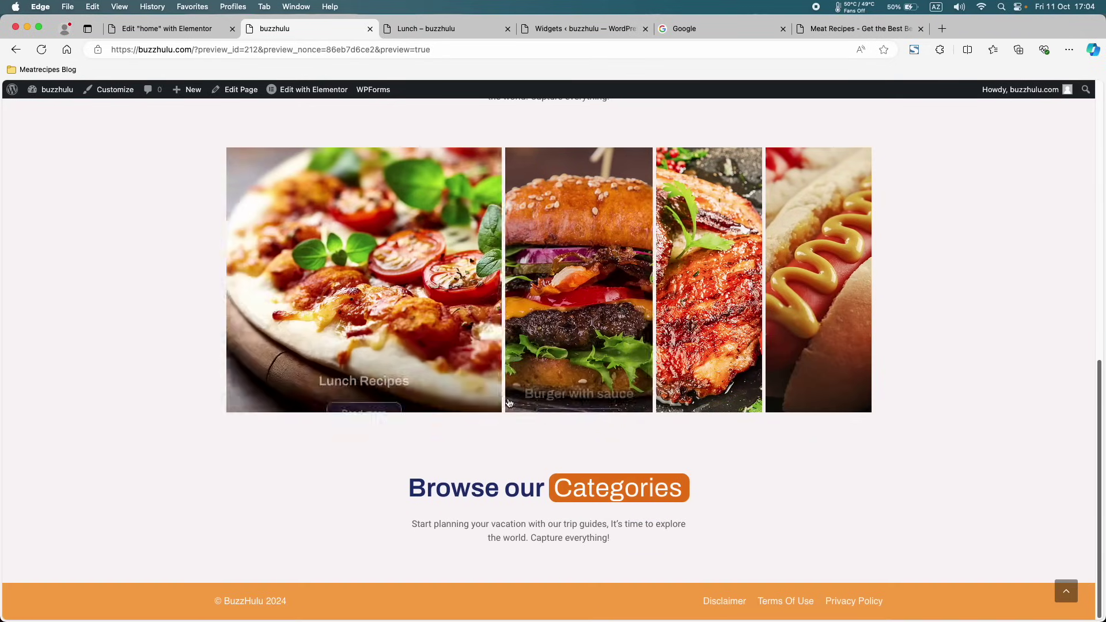
{"action": "scroll", "coordinate": [513, 455], "scroll_direction": "up", "scroll_amount": 1}
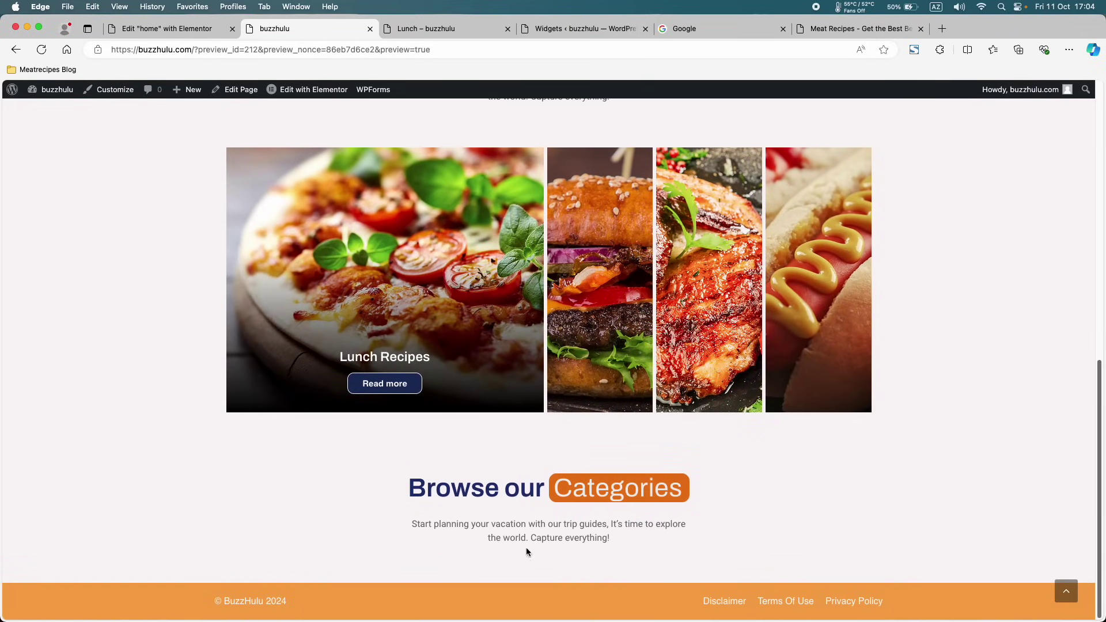
- Change the title of the copied heading below the image accordion to "Tending {{Recipes}}"
{"action": "left_click", "coordinate": [216, 29]}
{"action": "left_click", "coordinate": [595, 348]}
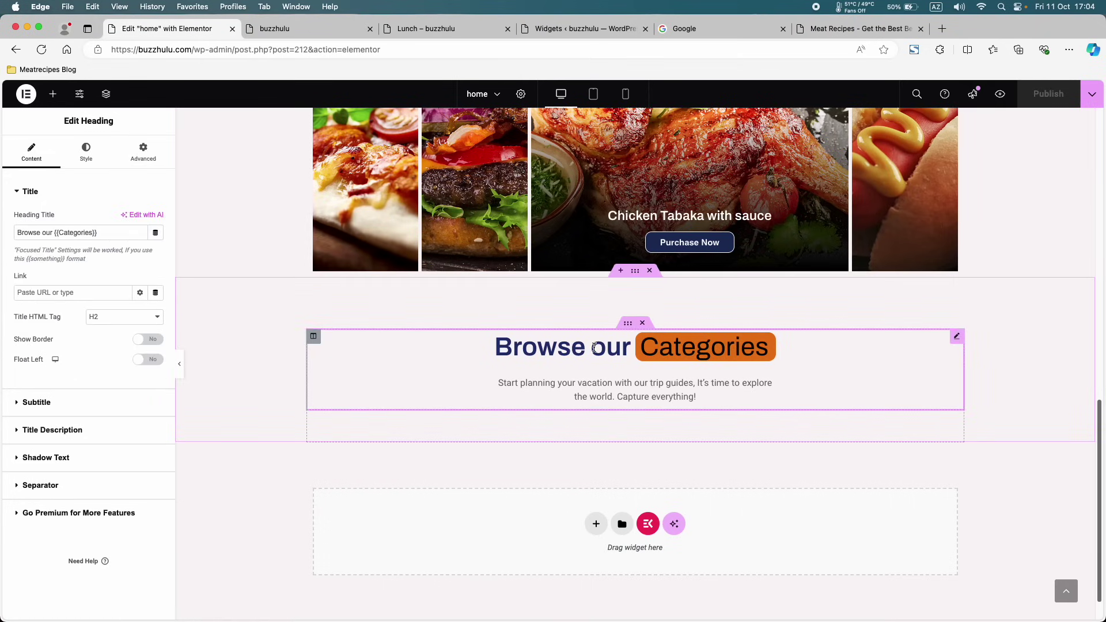
{"action": "double_click", "coordinate": [23, 234]}
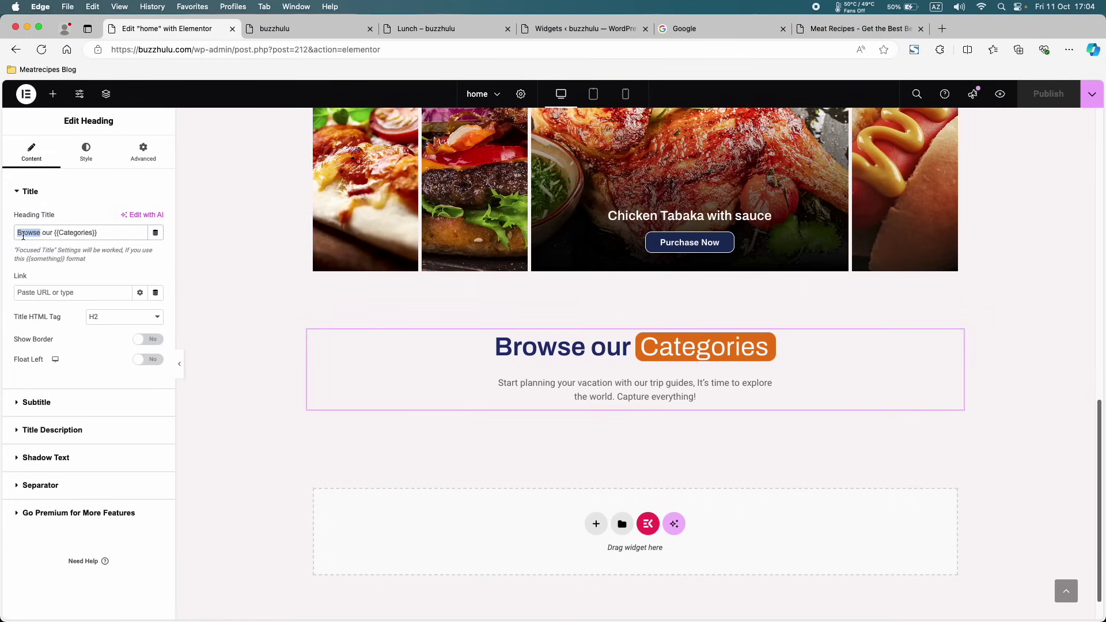
{"action": "type", "text": "Tez"}
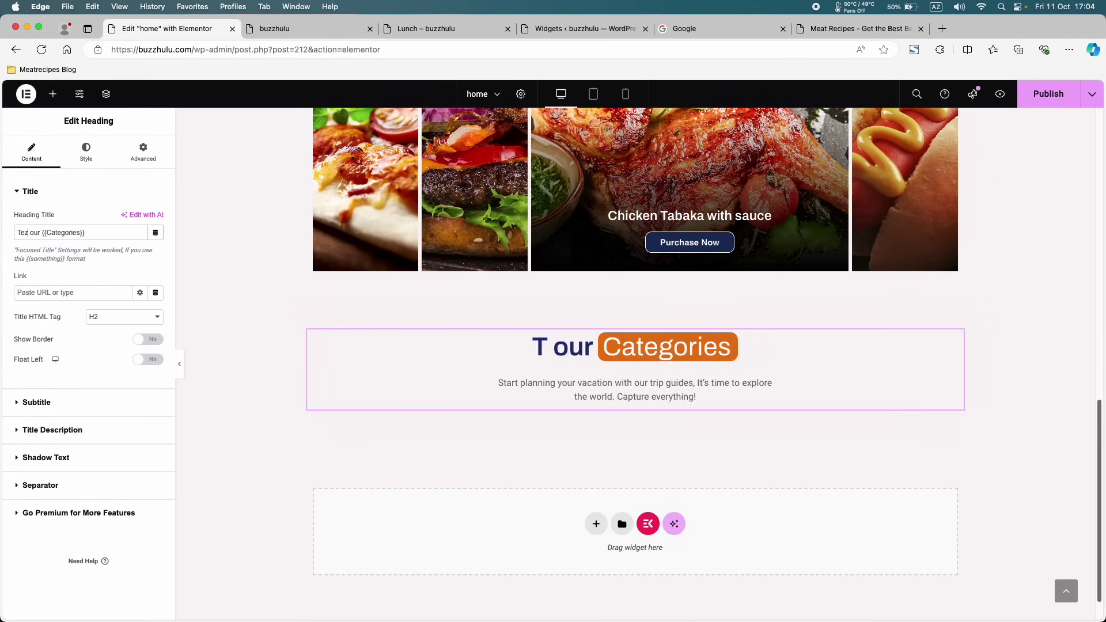
{"action": "key", "text": "BackSpace"}
{"action": "type", "text": "end"}
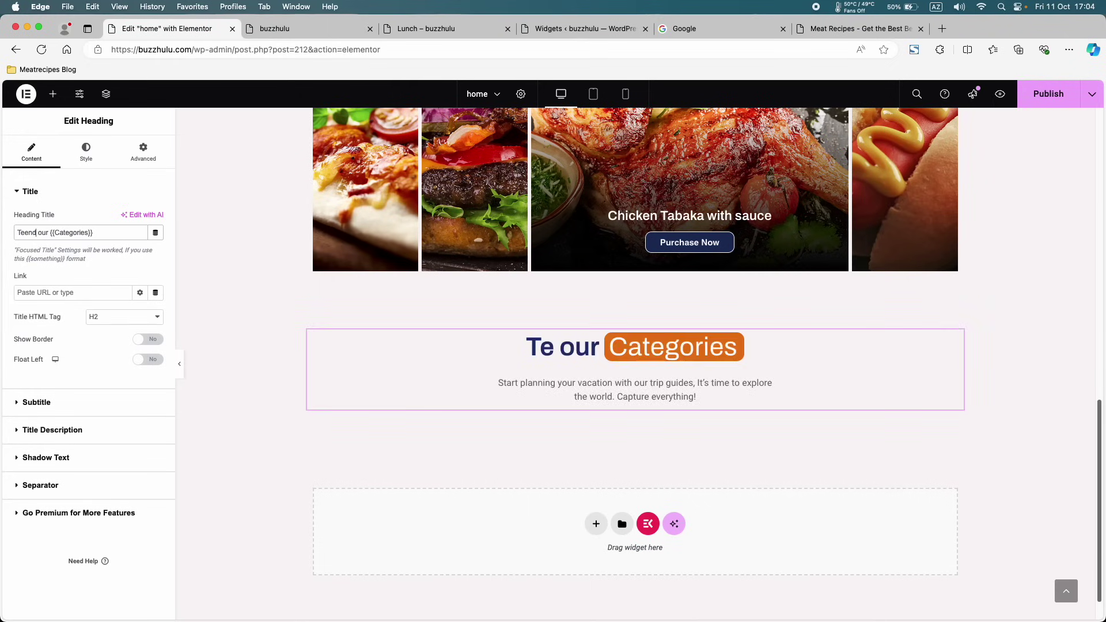
{"action": "type", "text": "ing"}
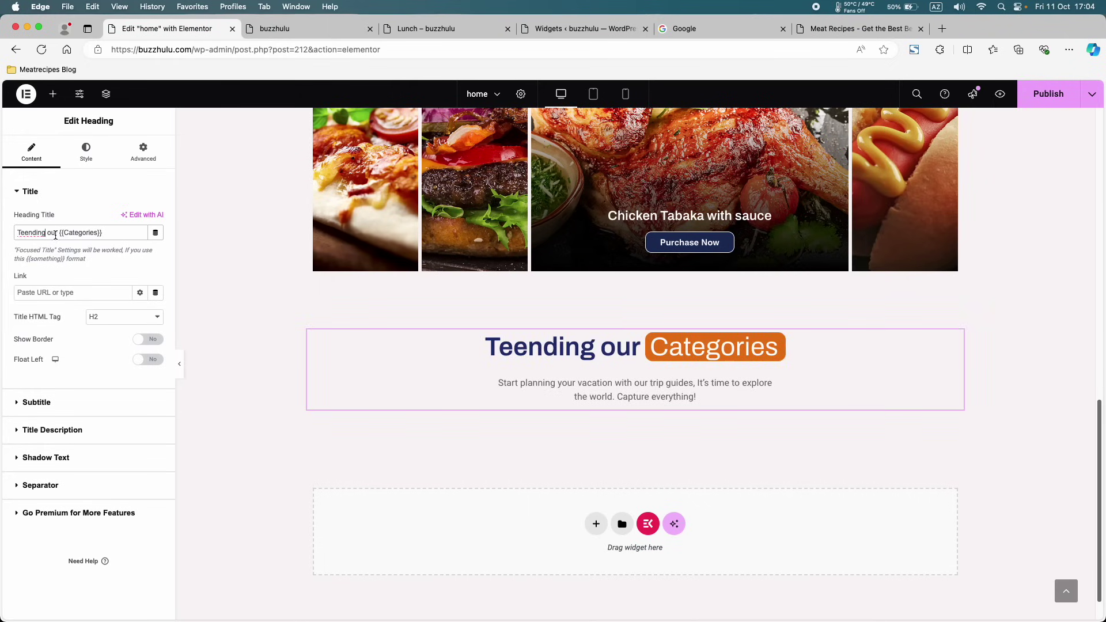
{"action": "key", "text": "BackSpace"}
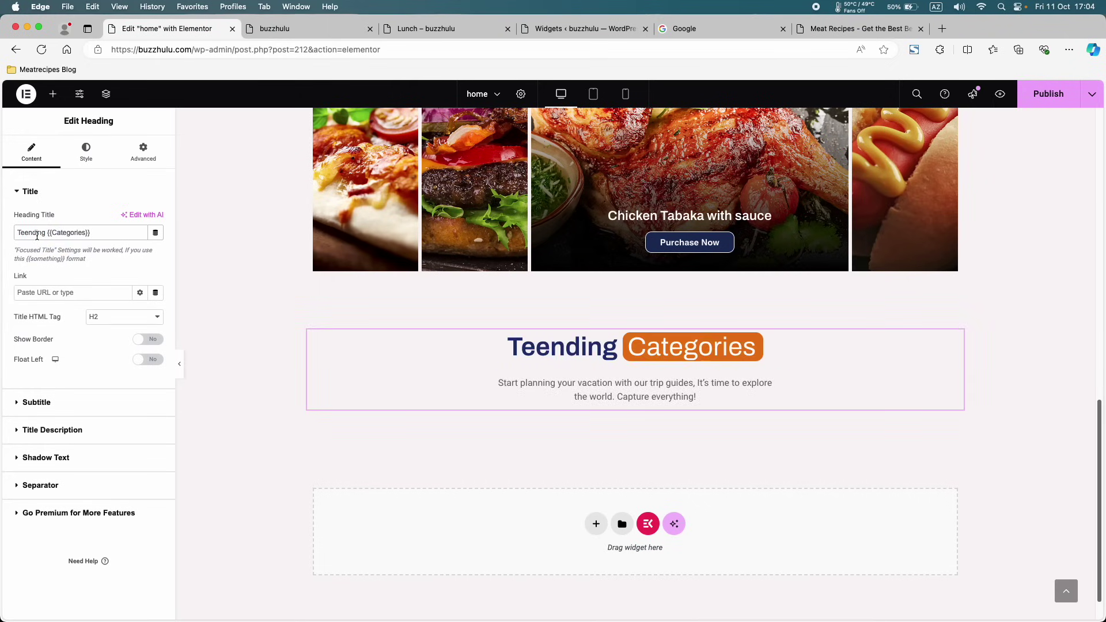
{"action": "left_click", "coordinate": [32, 233]}
{"action": "left_click", "coordinate": [49, 277]}
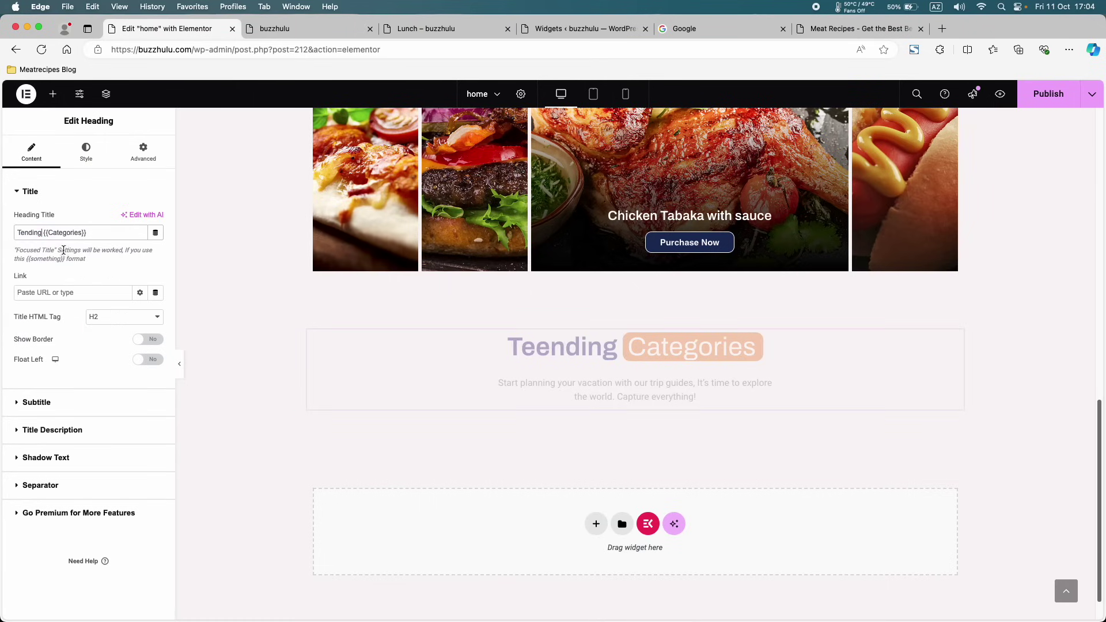
{"action": "double_click", "coordinate": [65, 233]}
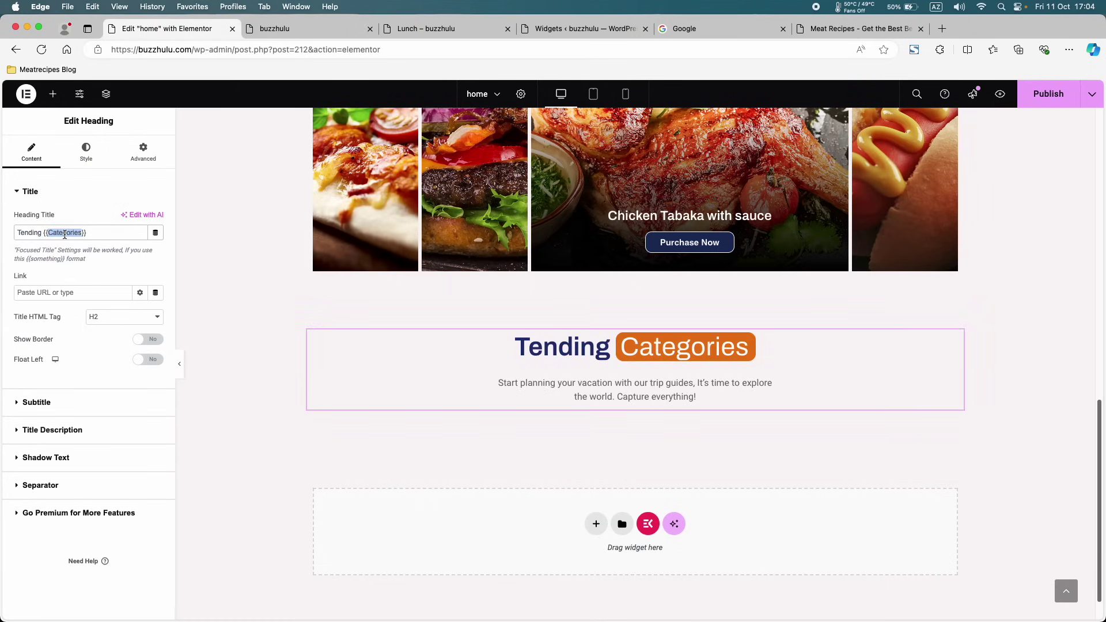
{"action": "type", "text": "Rece"}
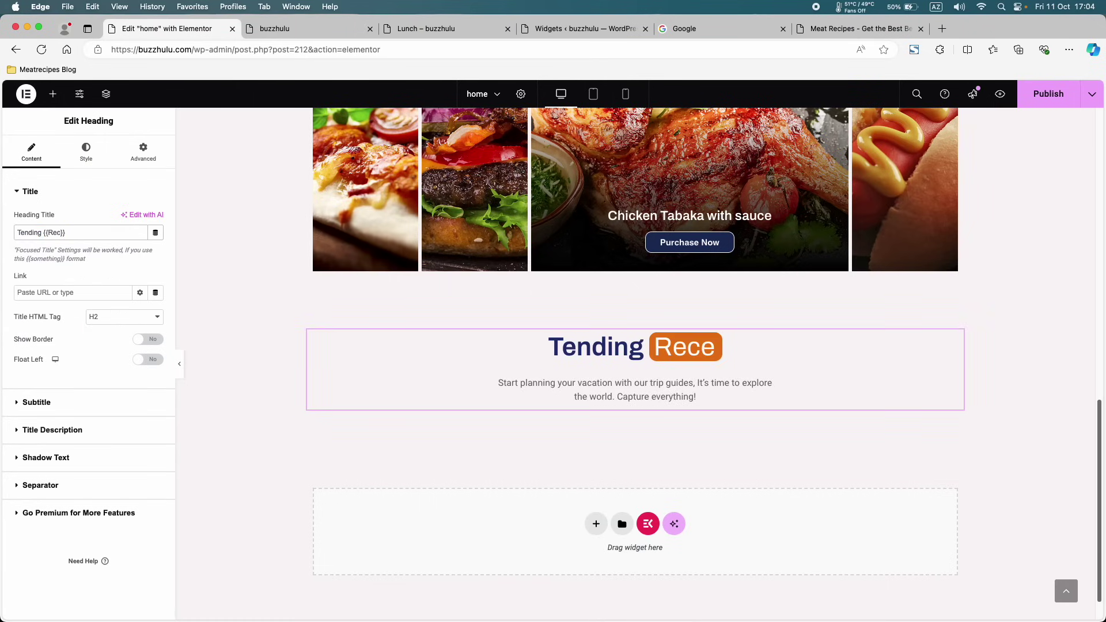
{"action": "type", "text": "ipes"}
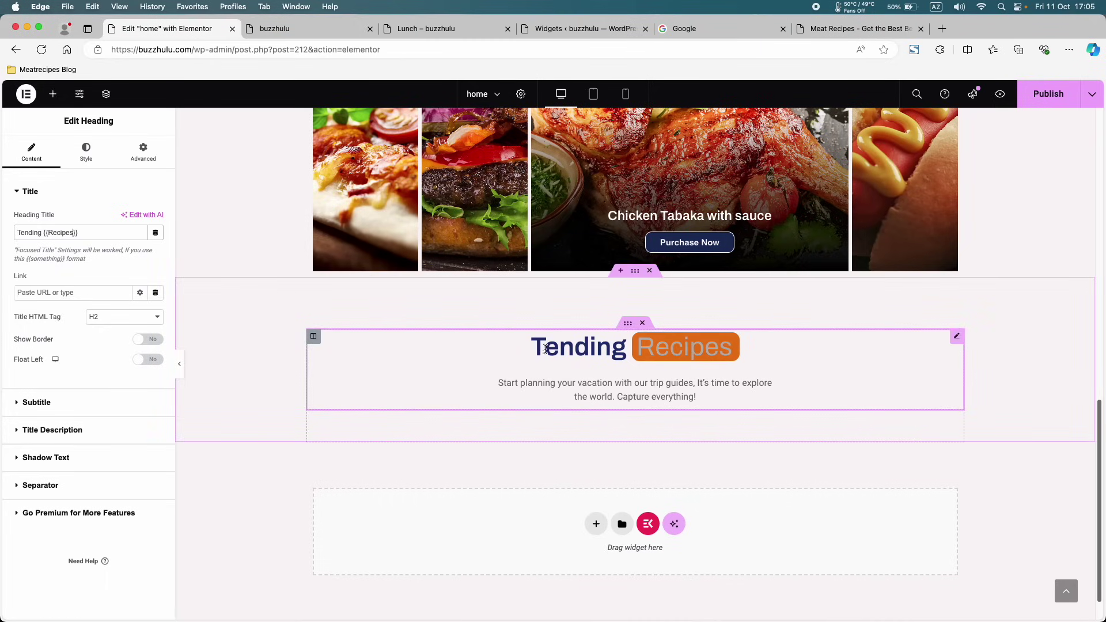
{"action": "scroll", "coordinate": [619, 499], "scroll_direction": "down", "scroll_amount": 2}
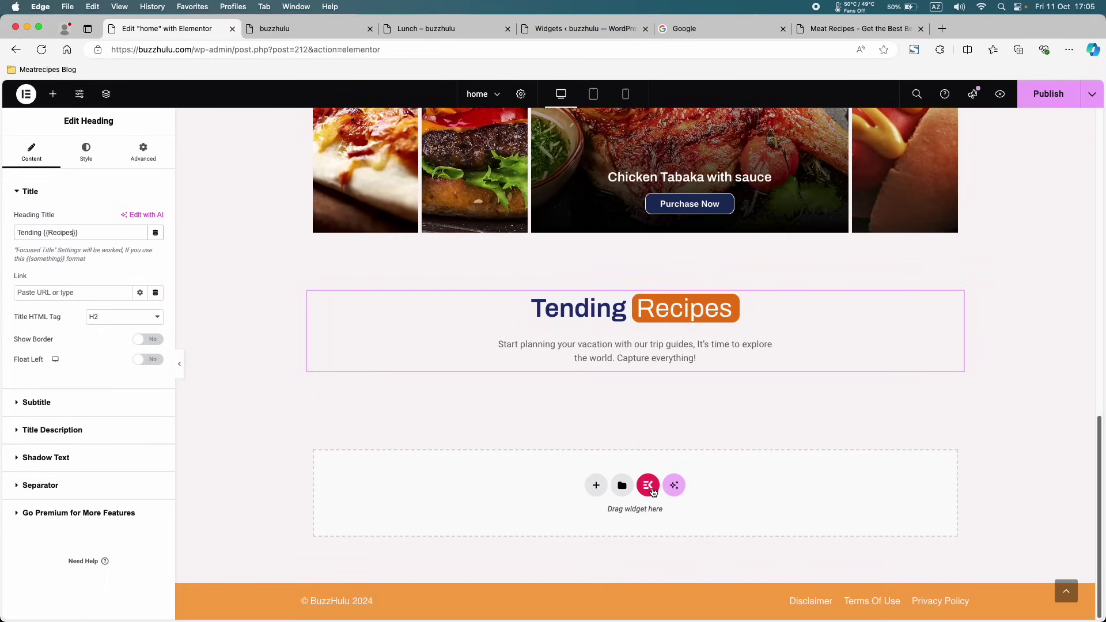
{"action": "left_click", "coordinate": [597, 487]}
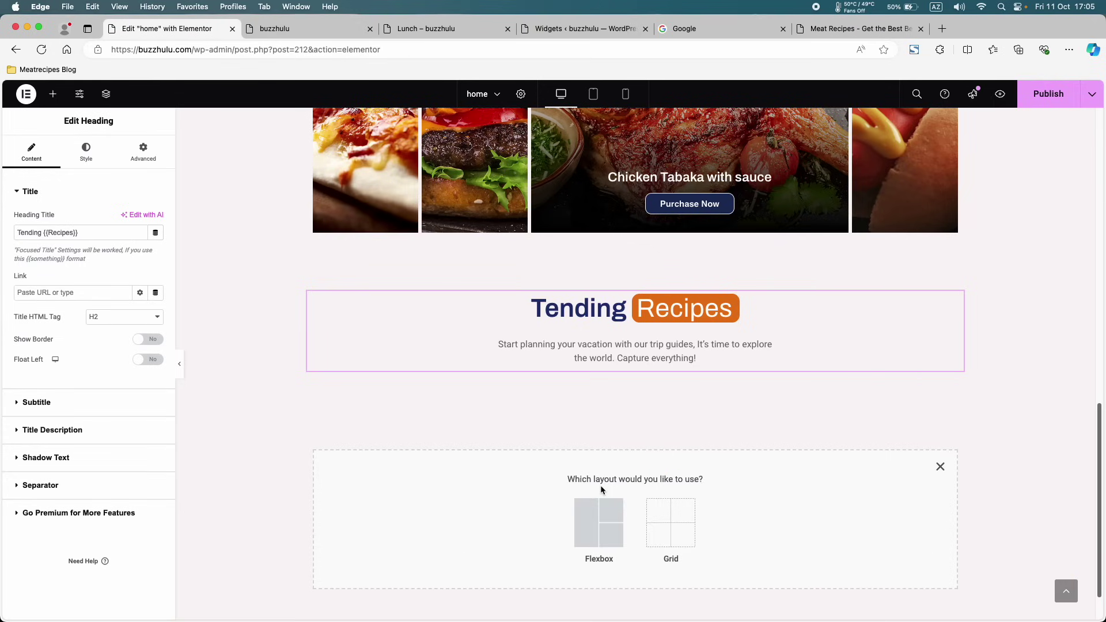
{"action": "left_click", "coordinate": [595, 521]}
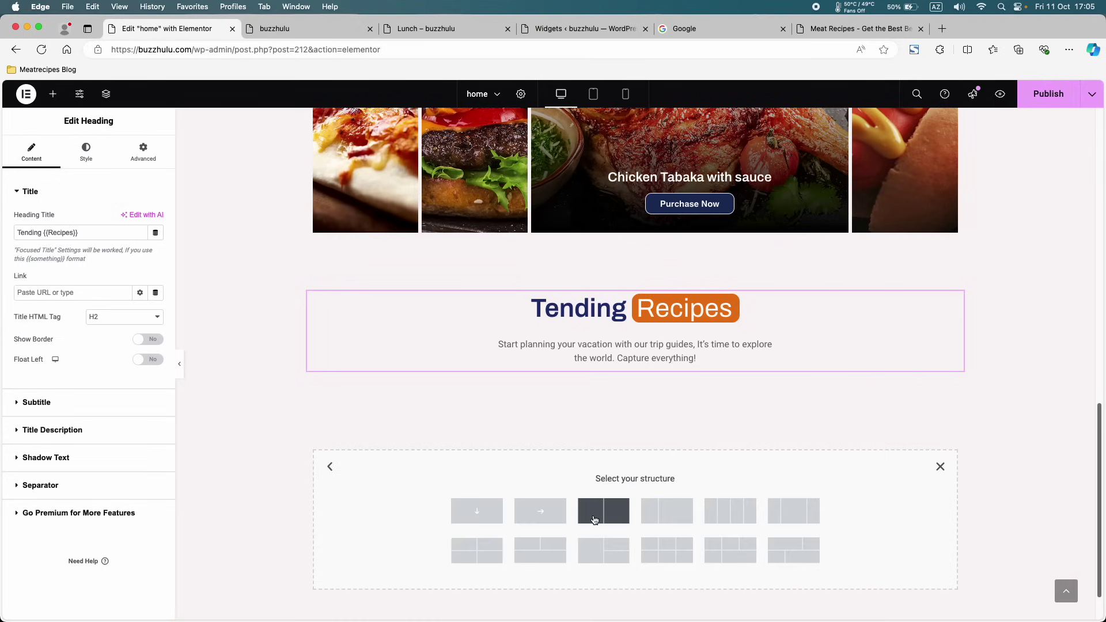
{"action": "left_click", "coordinate": [477, 517]}
{"action": "left_click_drag", "start_coordinate": [635, 396], "coordinate": [636, 399]}
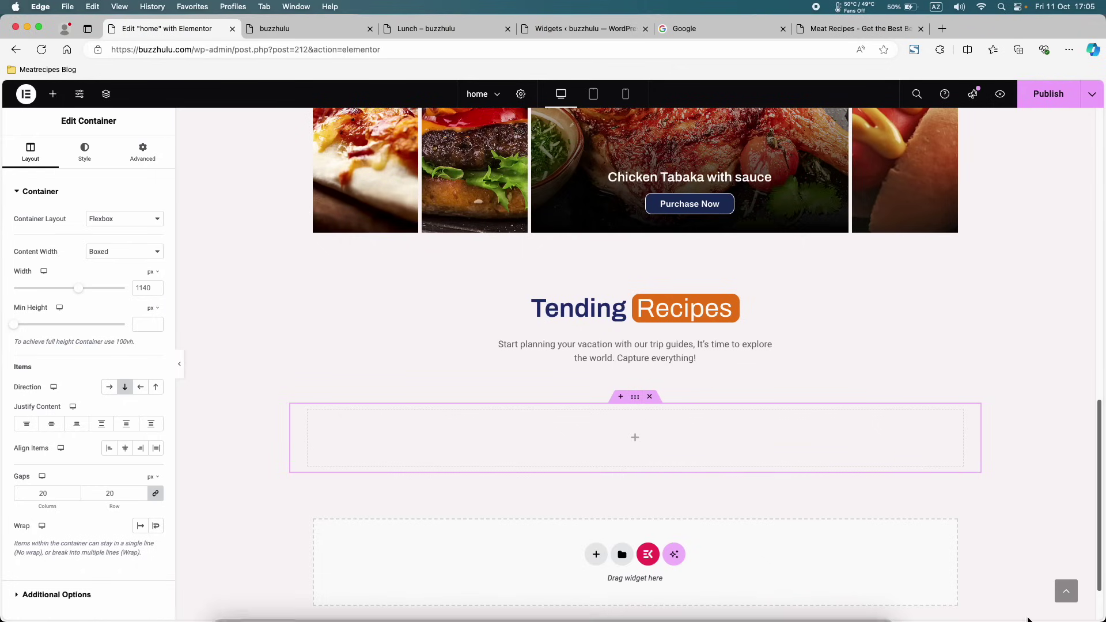
{"action": "left_click", "coordinate": [649, 396]}
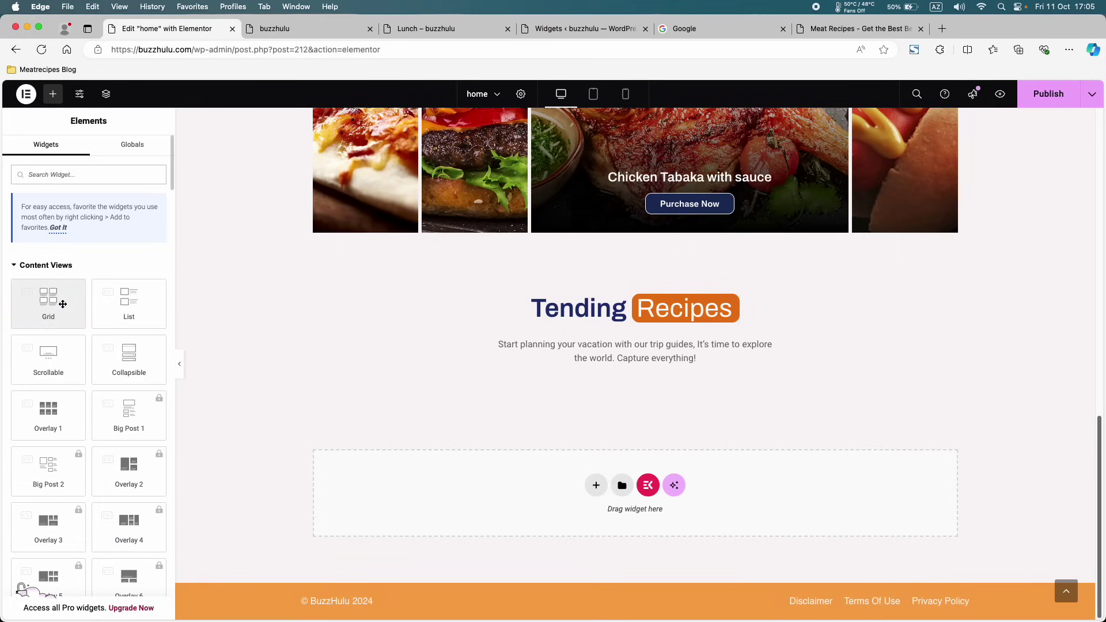
- Add an Overlay 1 content view widget in the empty area below the "Tending Recipes" heading
{"action": "scroll", "coordinate": [54, 317], "scroll_direction": "down", "scroll_amount": 1}
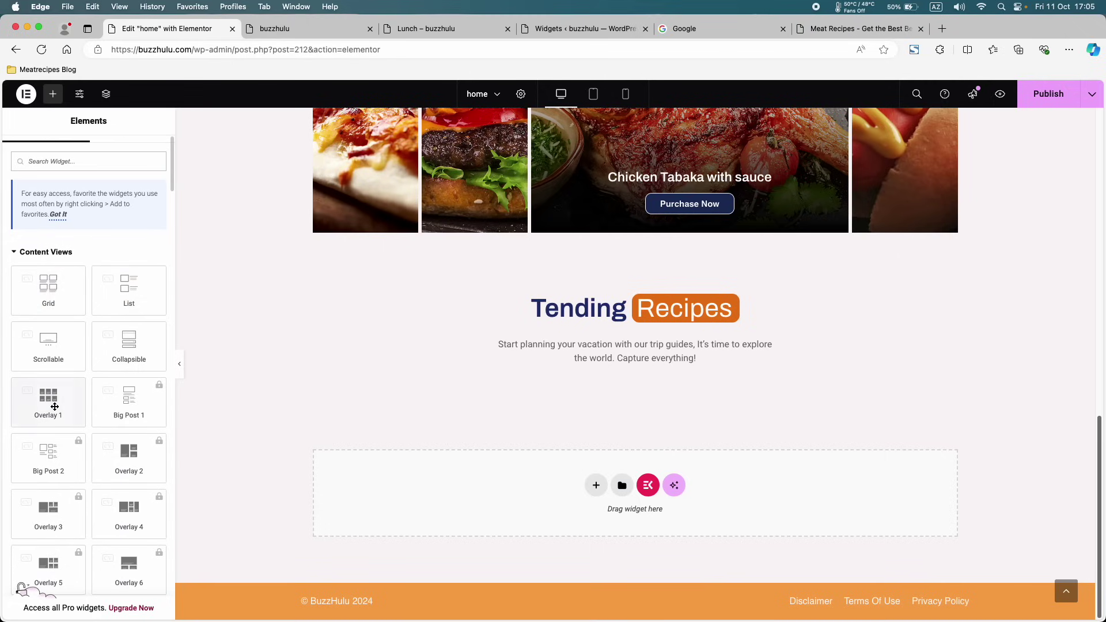
{"action": "scroll", "coordinate": [49, 398], "scroll_direction": "down", "scroll_amount": 3}
{"action": "scroll", "coordinate": [54, 406], "scroll_direction": "up", "scroll_amount": 4}
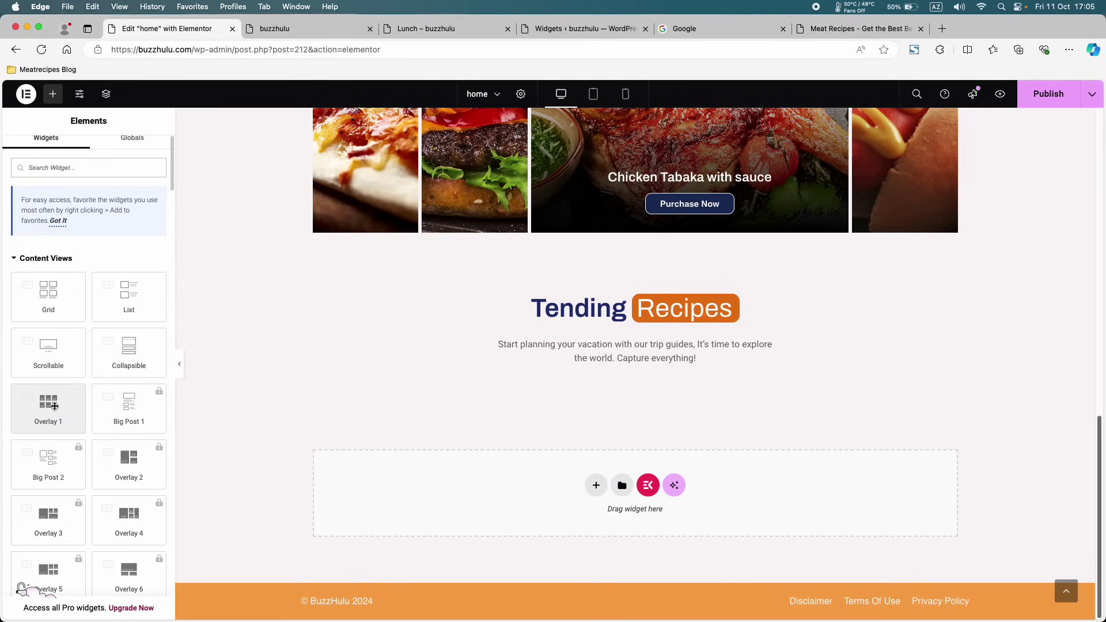
{"action": "scroll", "coordinate": [54, 406], "scroll_direction": "down", "scroll_amount": 2}
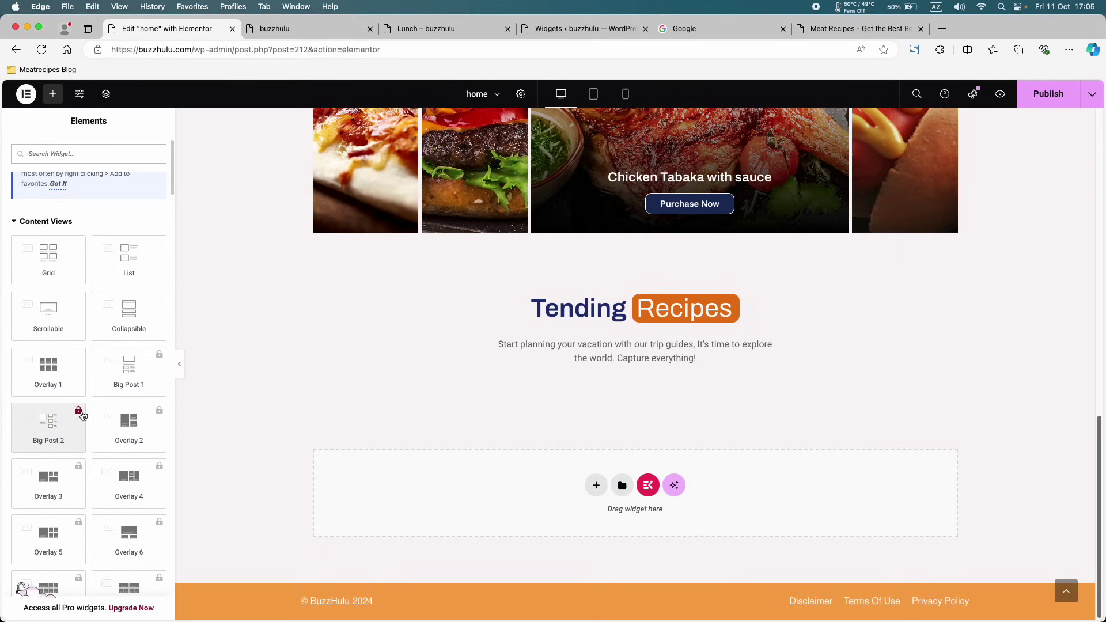
{"action": "scroll", "coordinate": [83, 412], "scroll_direction": "down", "scroll_amount": 1}
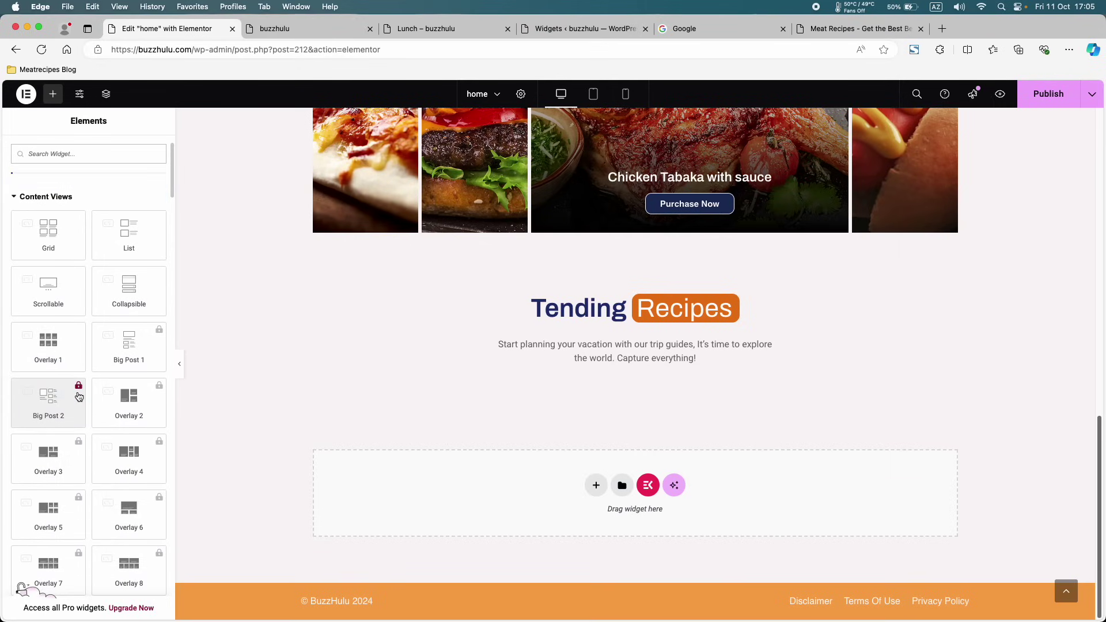
{"action": "scroll", "coordinate": [100, 453], "scroll_direction": "down", "scroll_amount": 8}
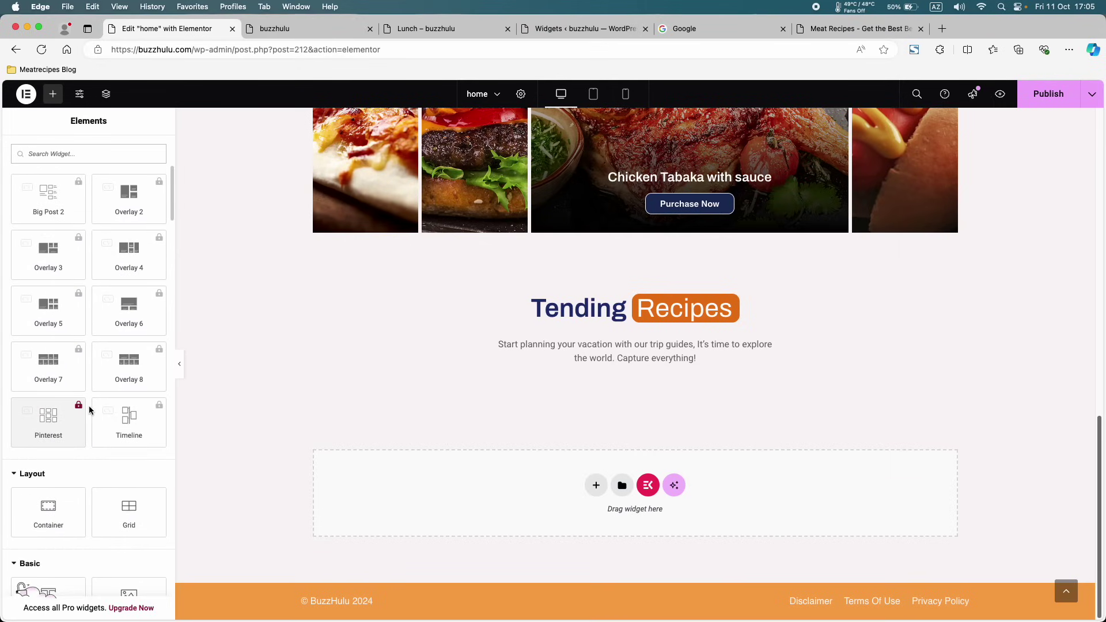
{"action": "scroll", "coordinate": [95, 417], "scroll_direction": "up", "scroll_amount": 8}
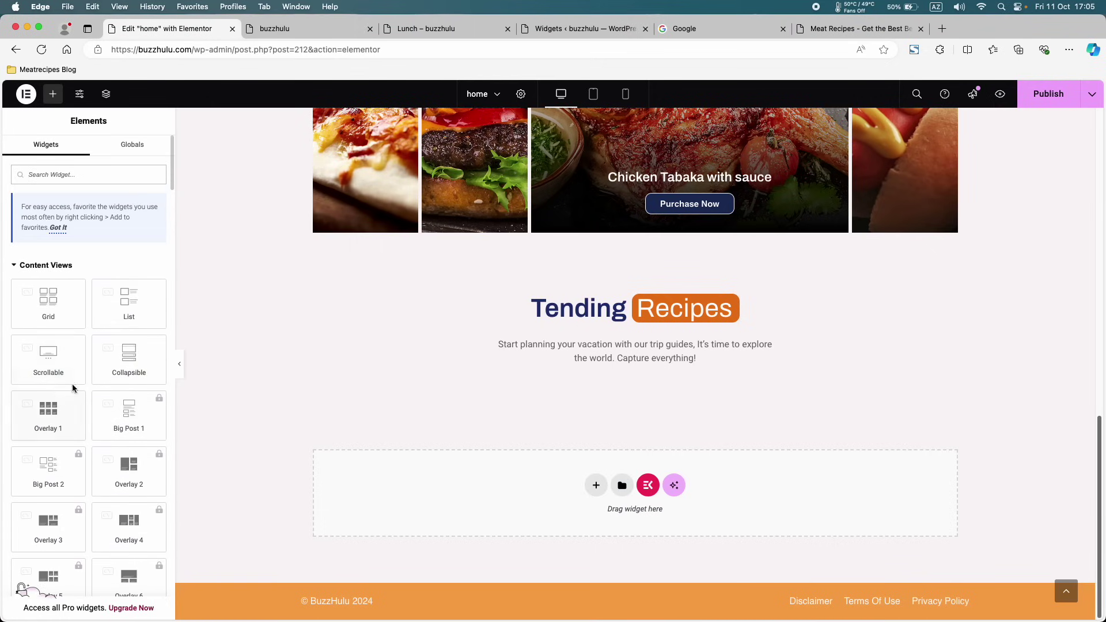
{"action": "scroll", "coordinate": [74, 385], "scroll_direction": "down", "scroll_amount": 2}
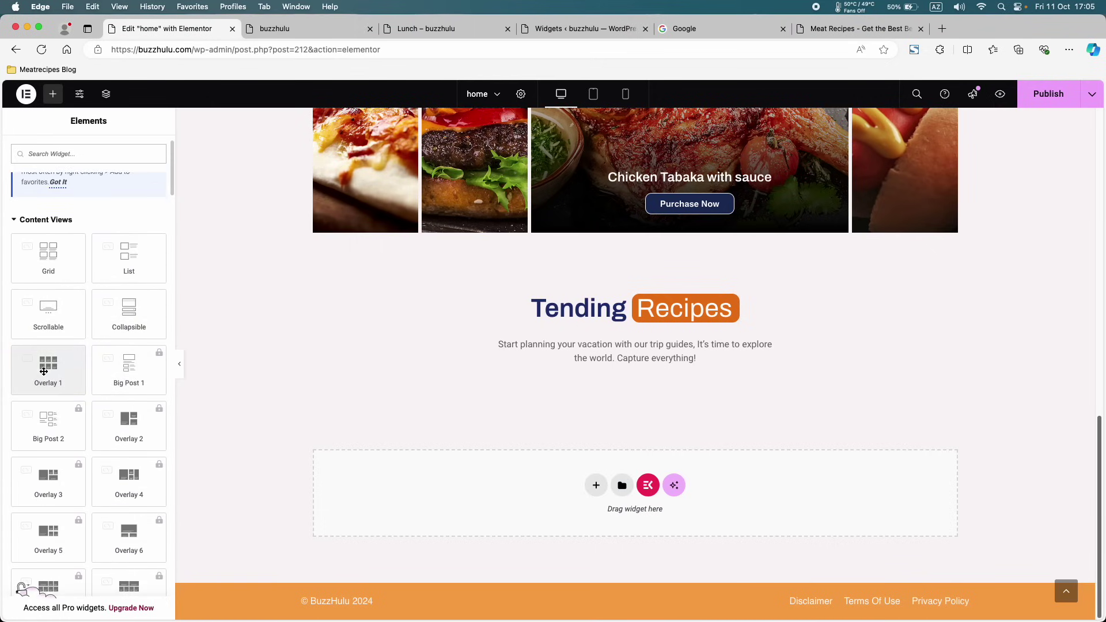
{"action": "left_click_drag", "start_coordinate": [48, 372], "coordinate": [419, 468]}
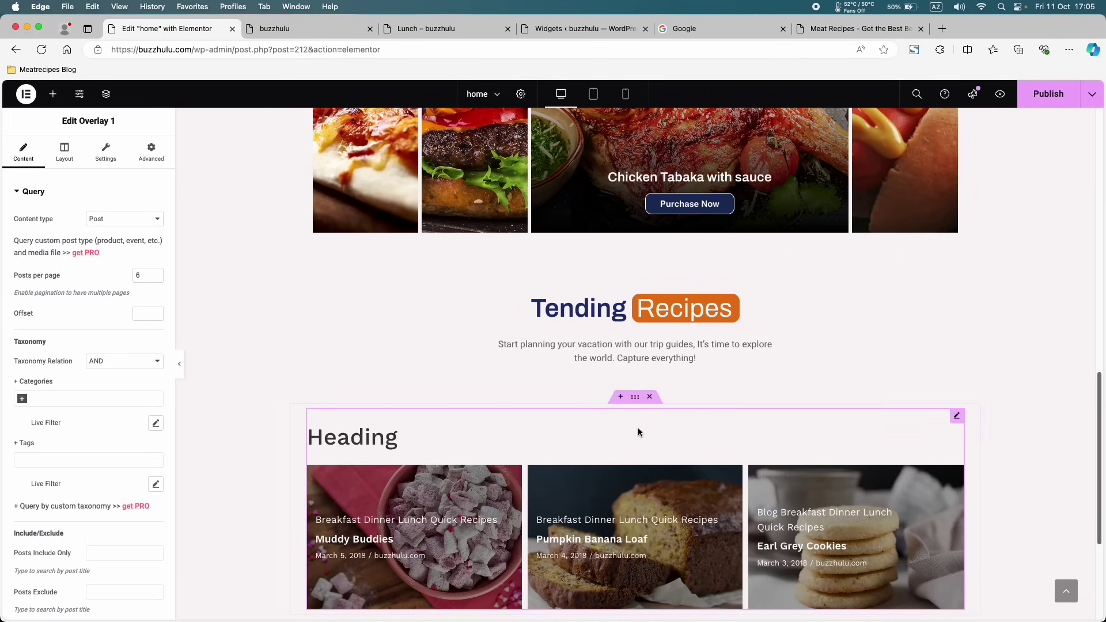
- Set the content width of the container holding the post overlay grid to Full Width and check the layout with the editing panel hidden
{"action": "left_click", "coordinate": [638, 401]}
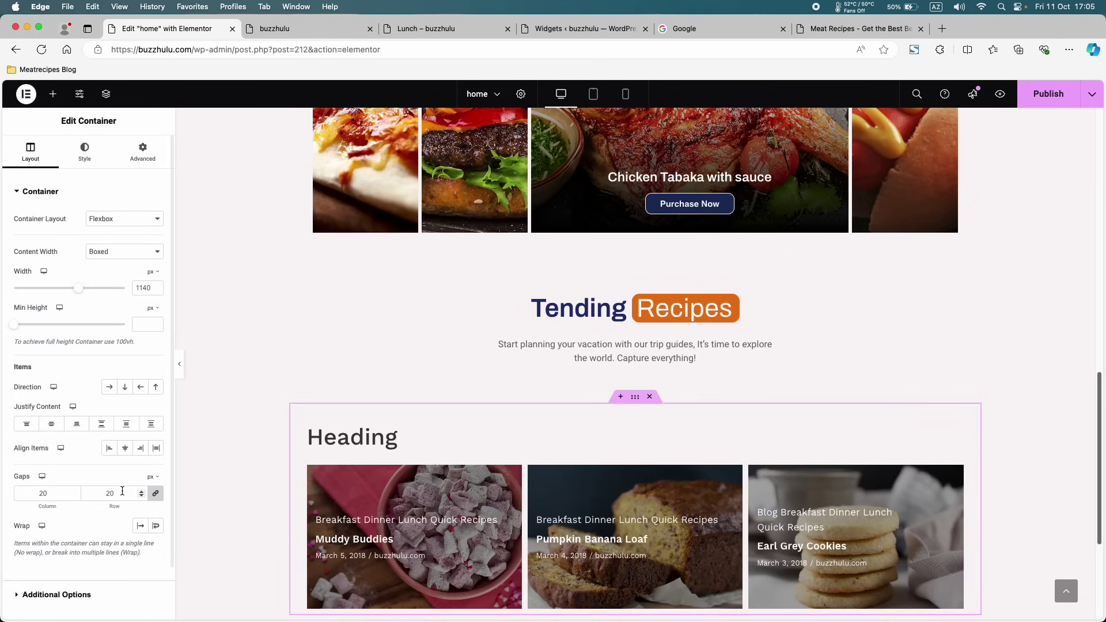
{"action": "scroll", "coordinate": [77, 323], "scroll_direction": "down", "scroll_amount": 2}
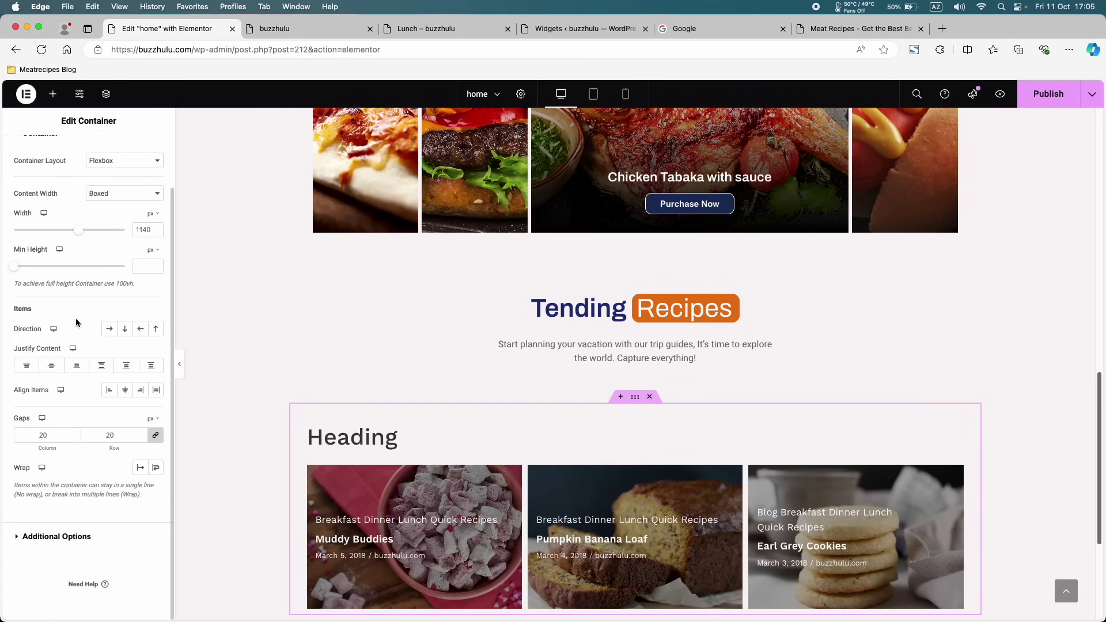
{"action": "scroll", "coordinate": [50, 282], "scroll_direction": "up", "scroll_amount": 2}
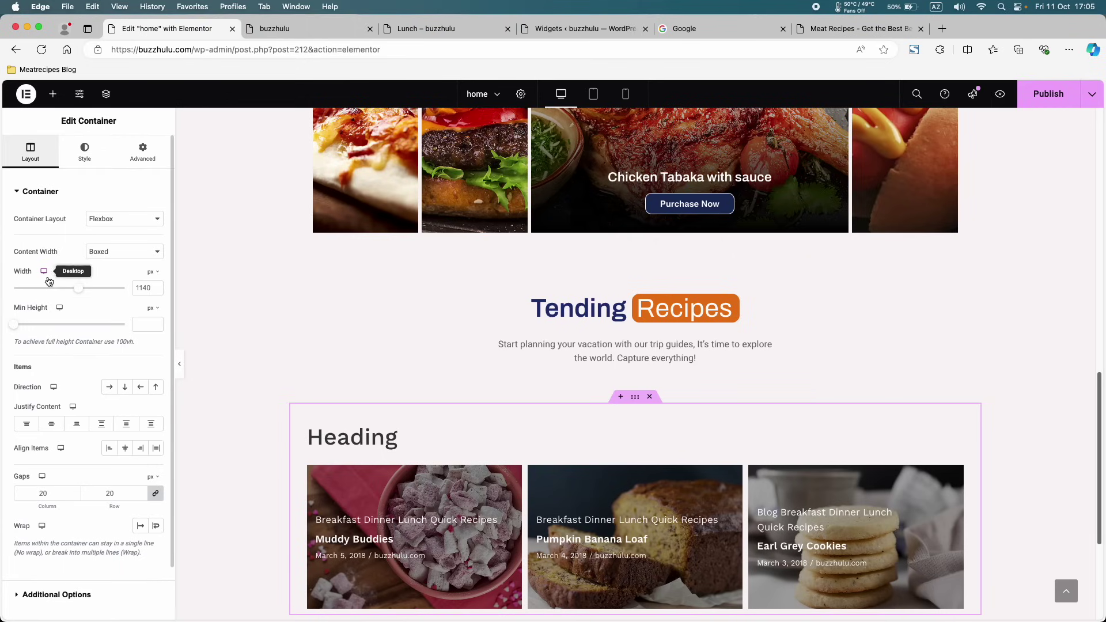
{"action": "left_click", "coordinate": [99, 252]}
{"action": "left_click", "coordinate": [114, 265]}
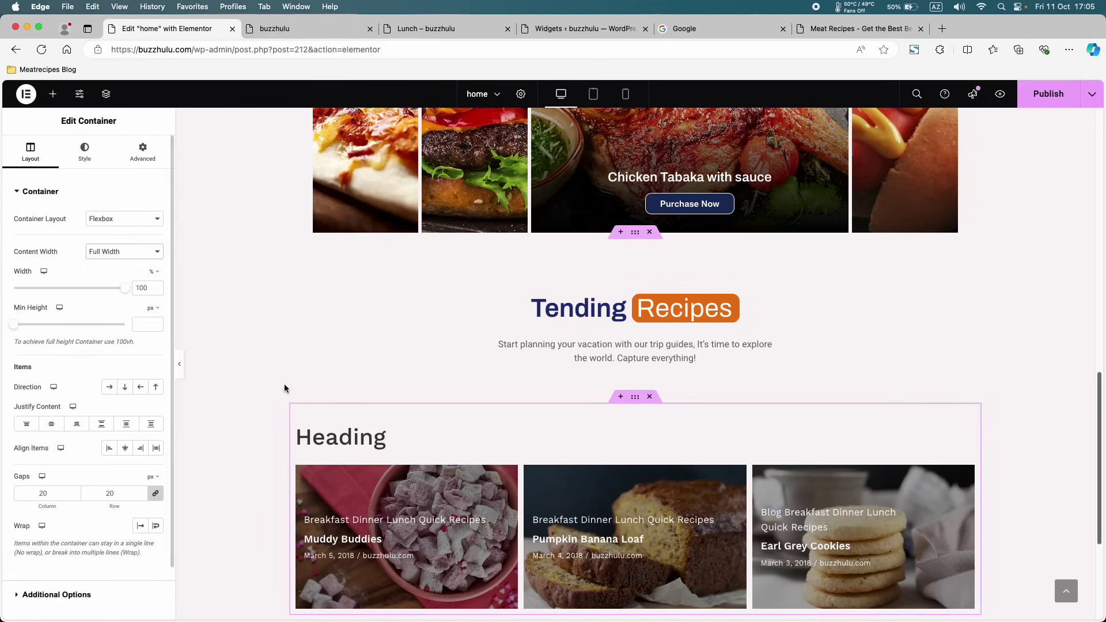
{"action": "left_click", "coordinate": [183, 362]}
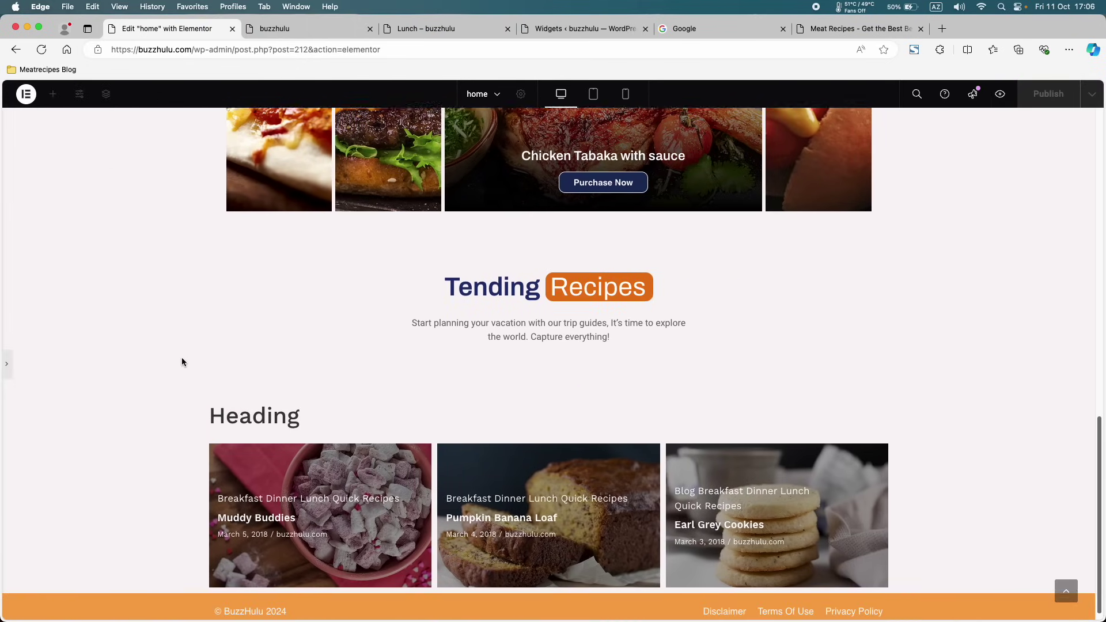
{"action": "left_click", "coordinate": [6, 364]}
{"action": "scroll", "coordinate": [357, 340], "scroll_direction": "down", "scroll_amount": 3}
{"action": "scroll", "coordinate": [357, 339], "scroll_direction": "up", "scroll_amount": 2}
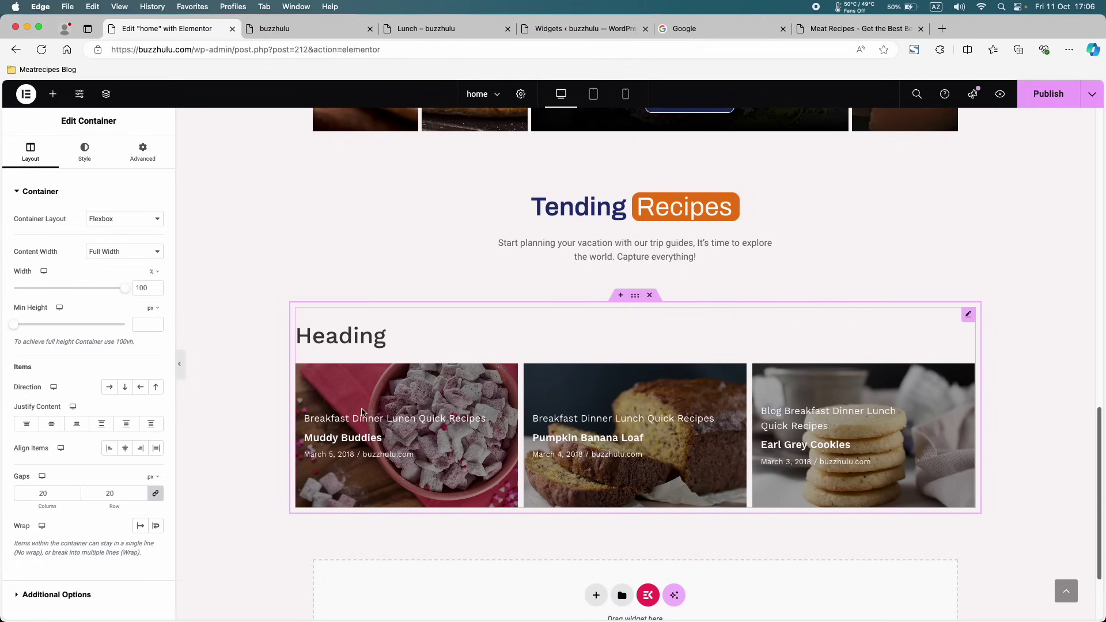
- Hide the heading text of the Overlay 1 widget below the "Tending Recipes" heading
{"action": "left_click", "coordinate": [968, 315]}
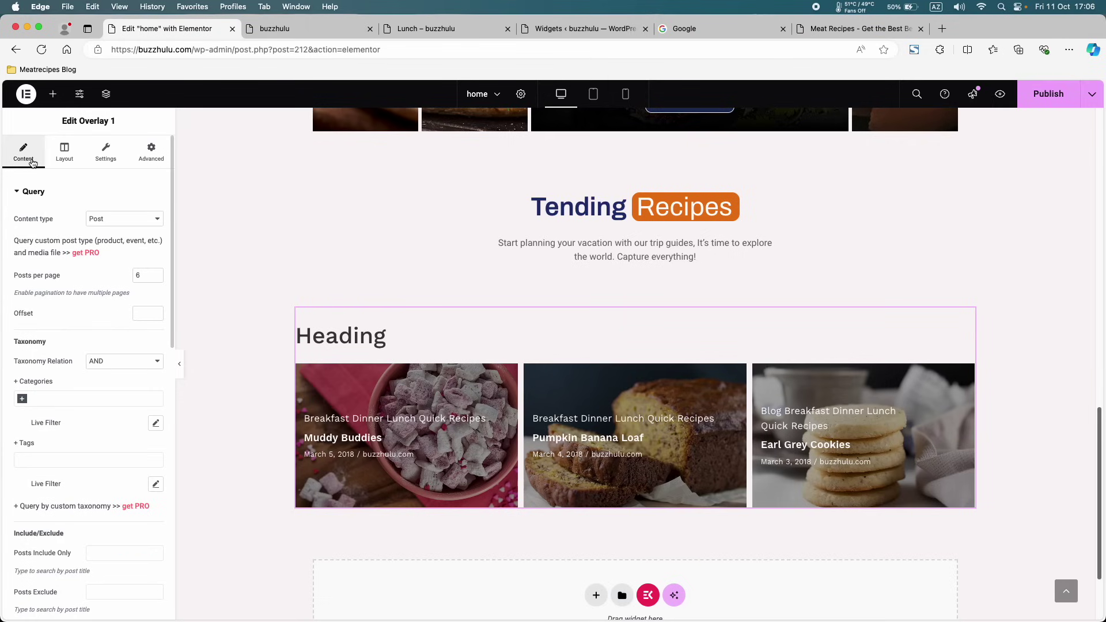
{"action": "left_click", "coordinate": [64, 154]}
{"action": "left_click", "coordinate": [109, 151]}
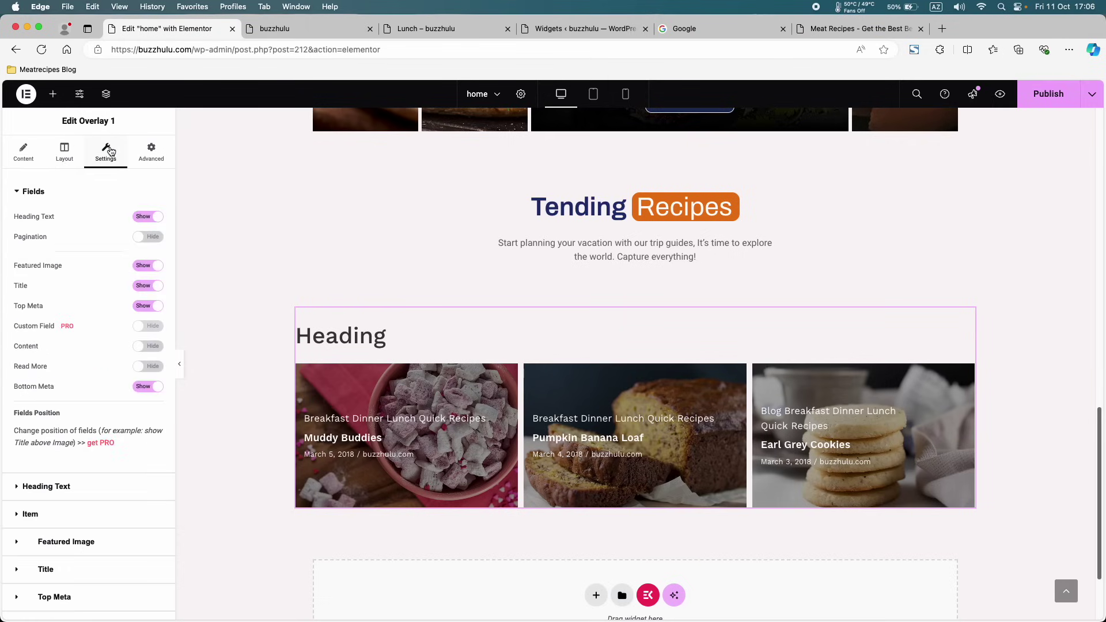
{"action": "left_click", "coordinate": [151, 151]}
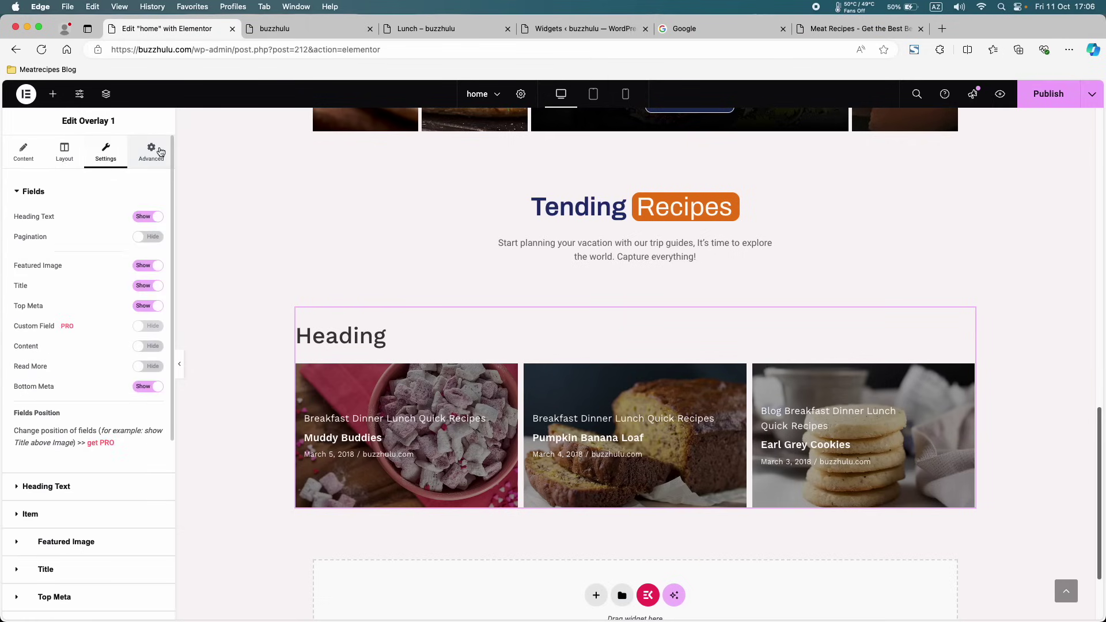
{"action": "left_click", "coordinate": [25, 161]}
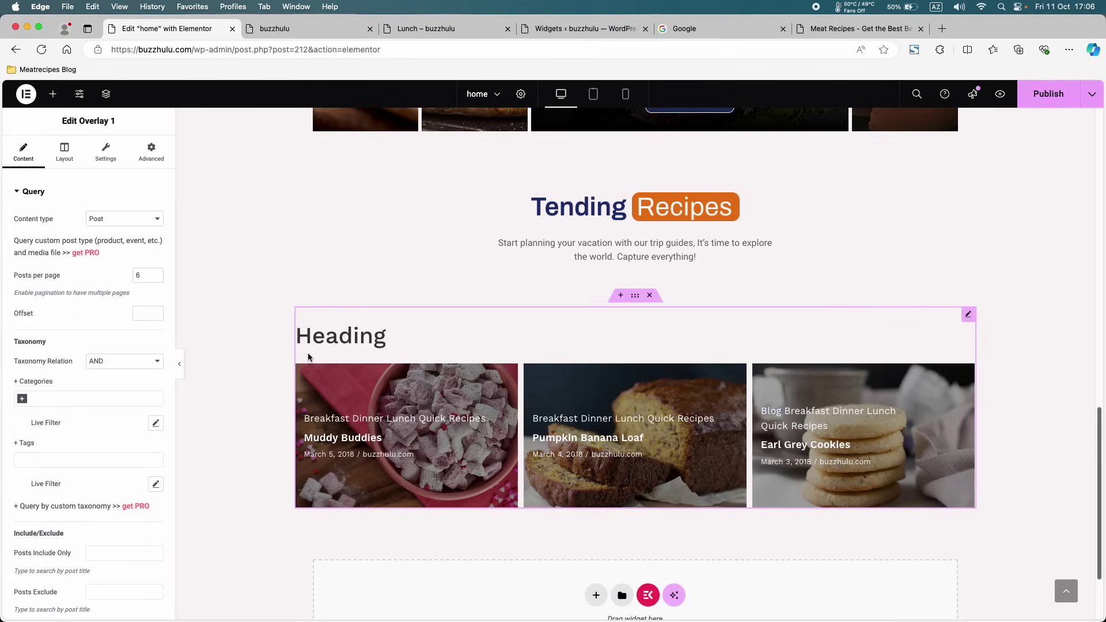
{"action": "left_click", "coordinate": [113, 160]}
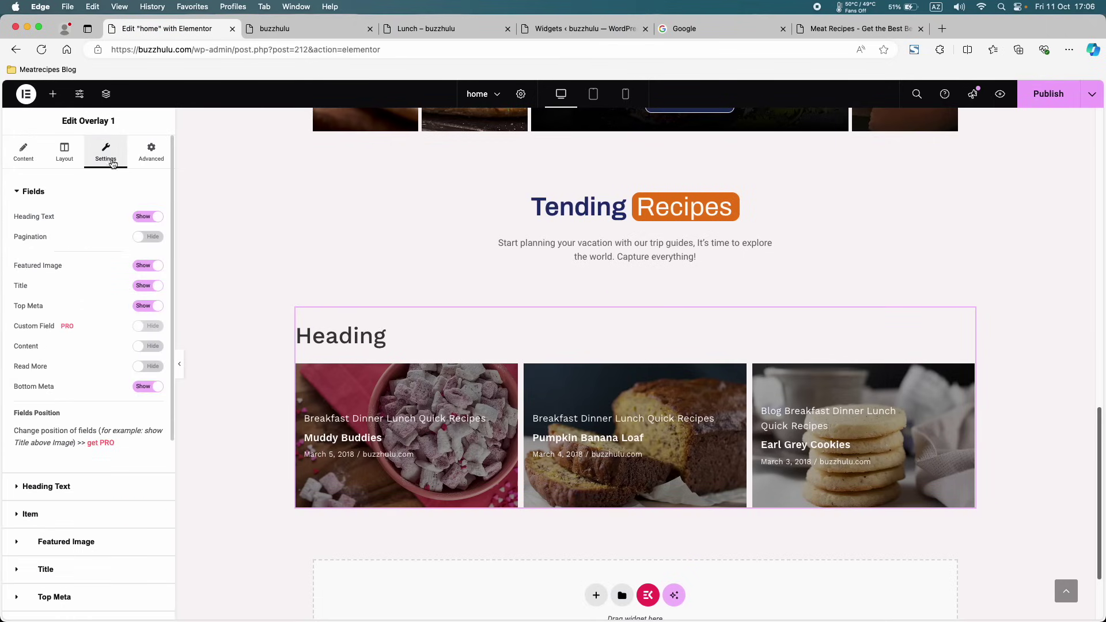
{"action": "left_click", "coordinate": [147, 217]}
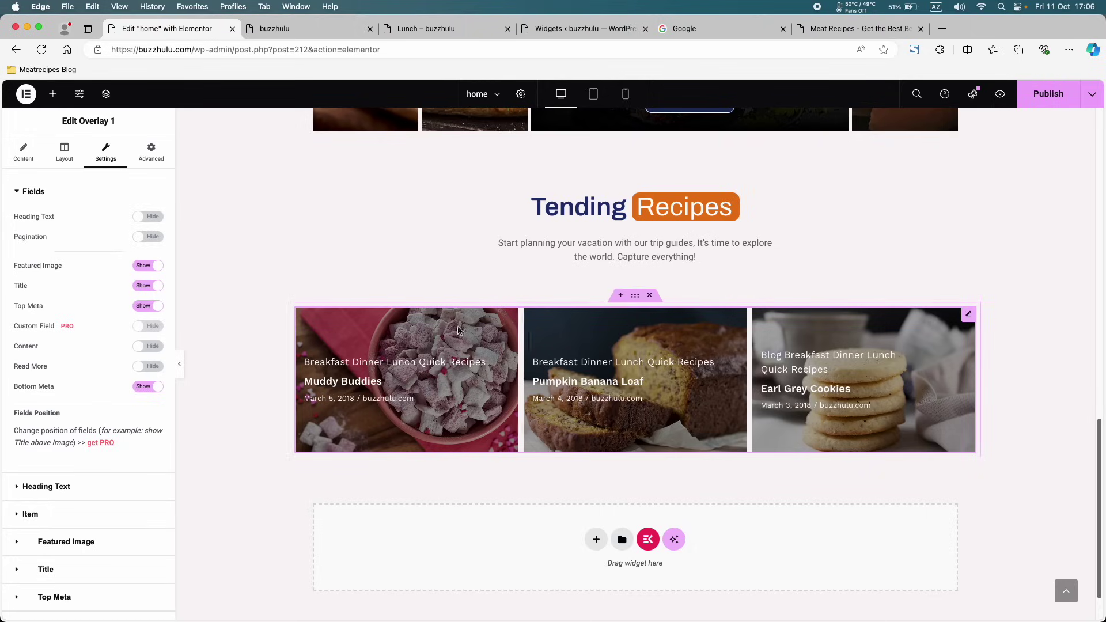
- Try the overlay grid without its featured image and bottom meta, and with its content and Read More fields, restoring each field's visibility
{"action": "left_click", "coordinate": [148, 267]}
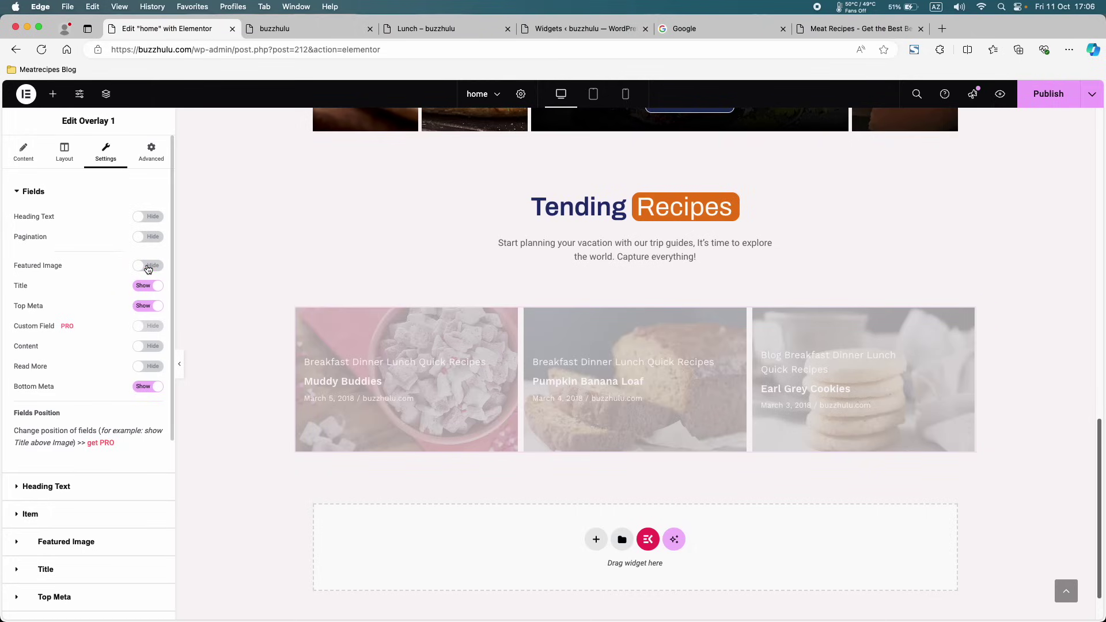
{"action": "left_click", "coordinate": [149, 267]}
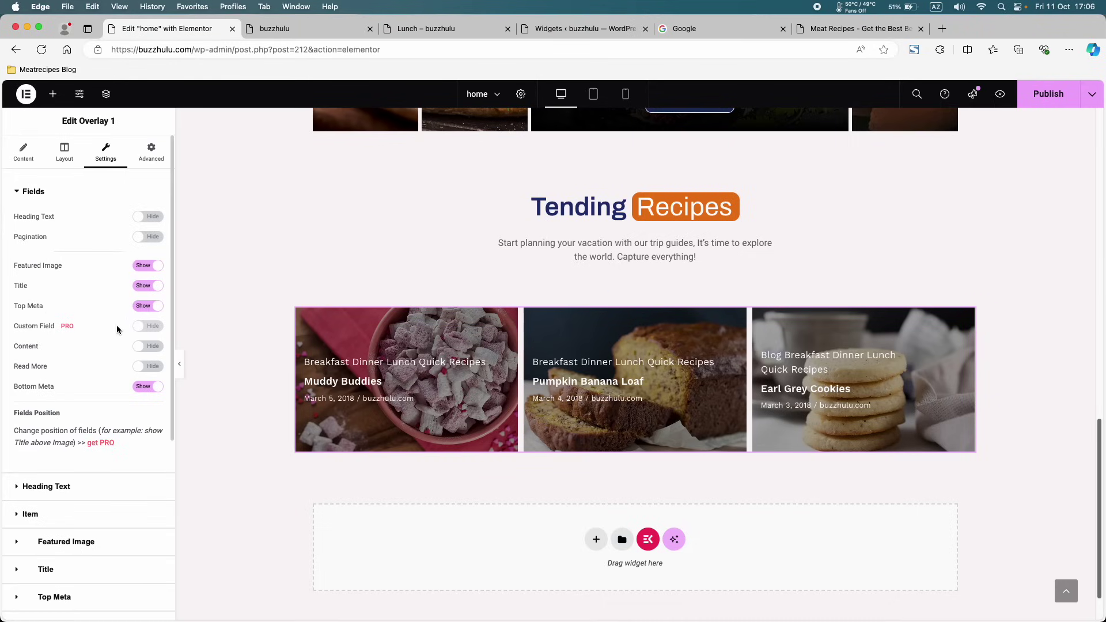
{"action": "left_click", "coordinate": [152, 348]}
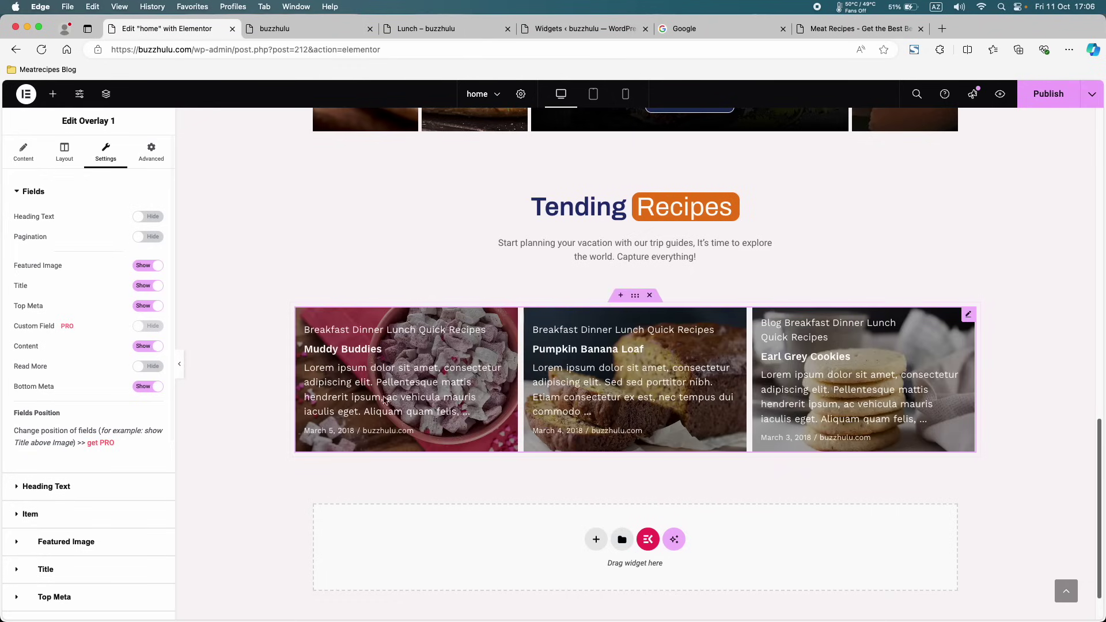
{"action": "left_click", "coordinate": [148, 348]}
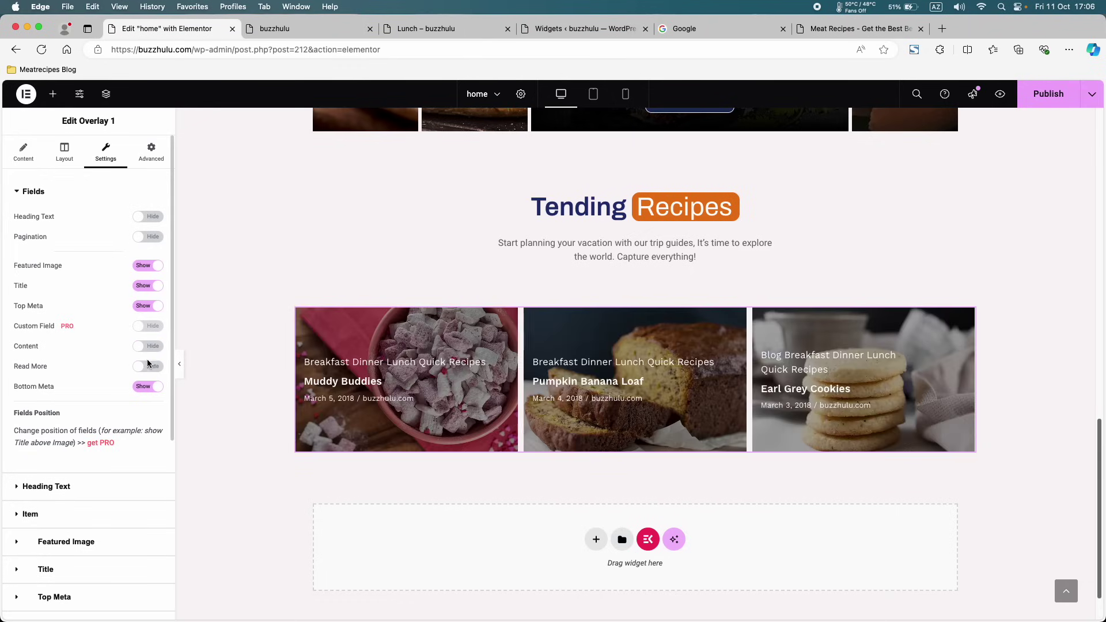
{"action": "left_click", "coordinate": [151, 368]}
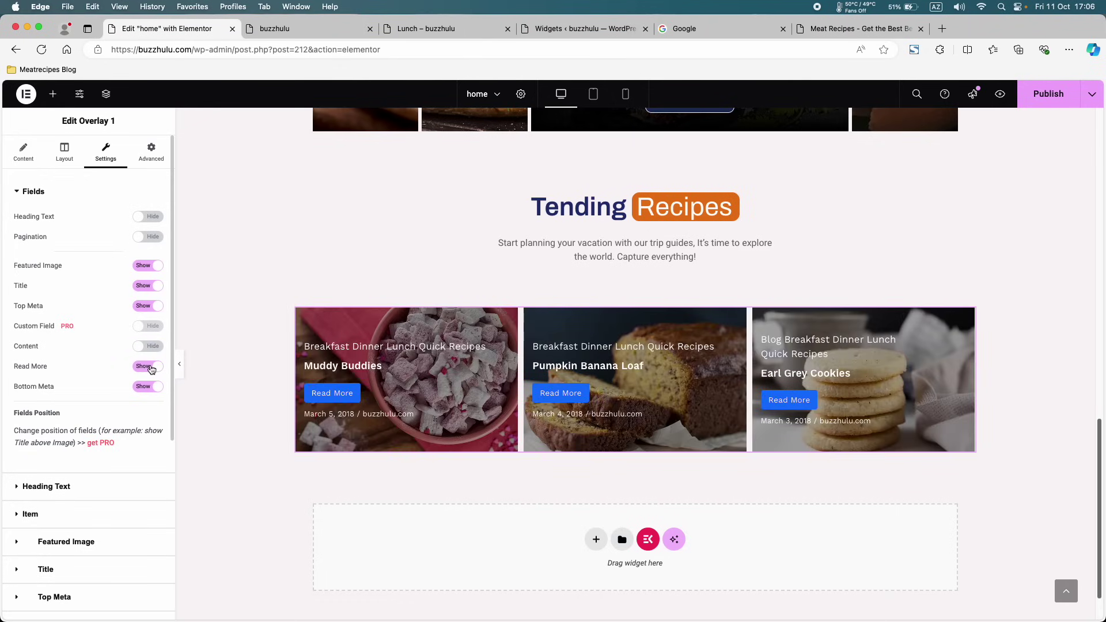
{"action": "left_click", "coordinate": [152, 368]}
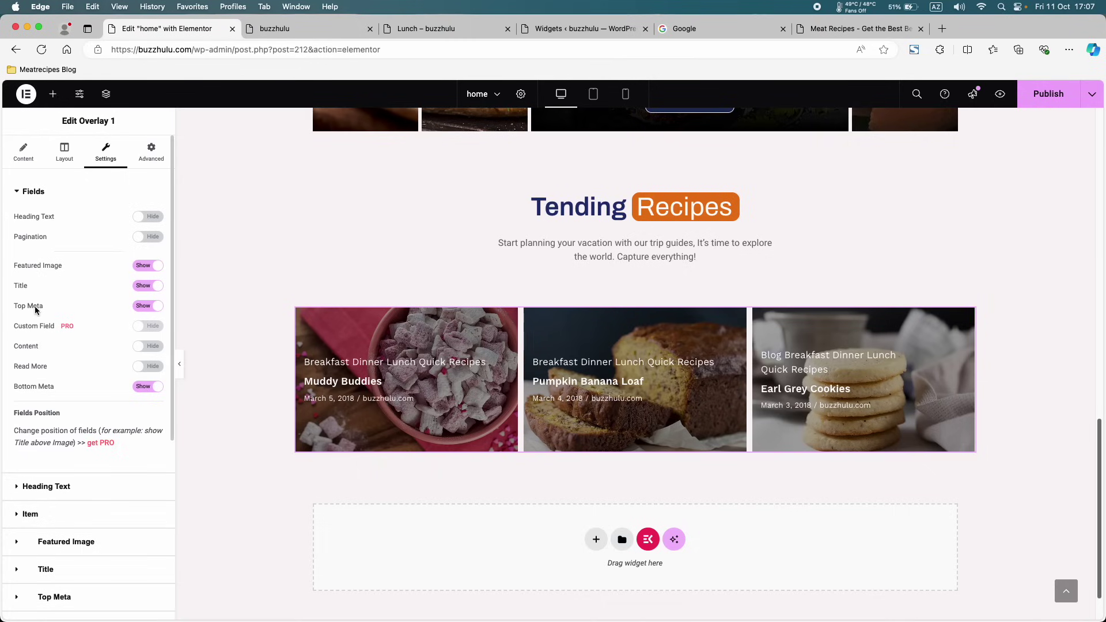
{"action": "left_click", "coordinate": [143, 386]}
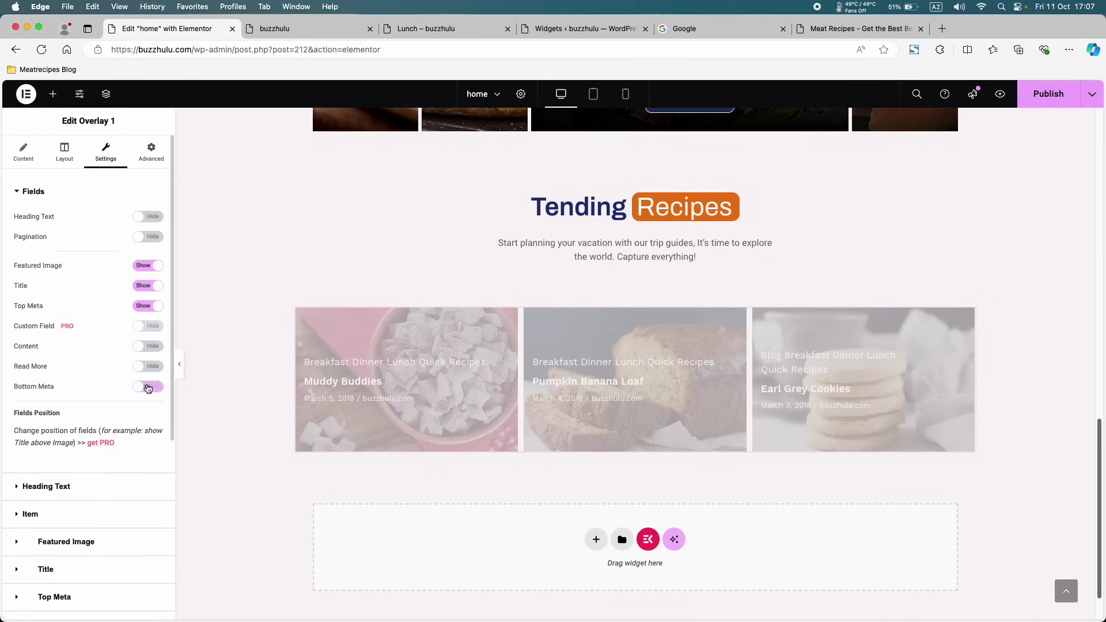
{"action": "left_click", "coordinate": [147, 387]}
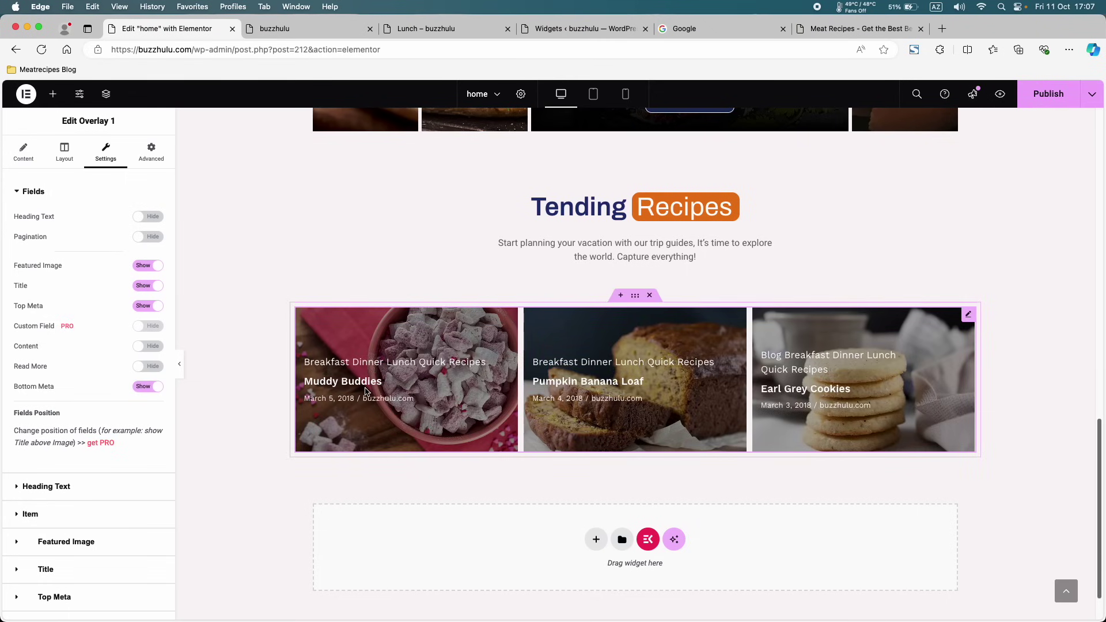
- Filter the overlay grid's query by the categories Breakfast, Dinner, Lunch and Quick Recipes
{"action": "left_click", "coordinate": [25, 163]}
{"action": "scroll", "coordinate": [77, 357], "scroll_direction": "down", "scroll_amount": 1}
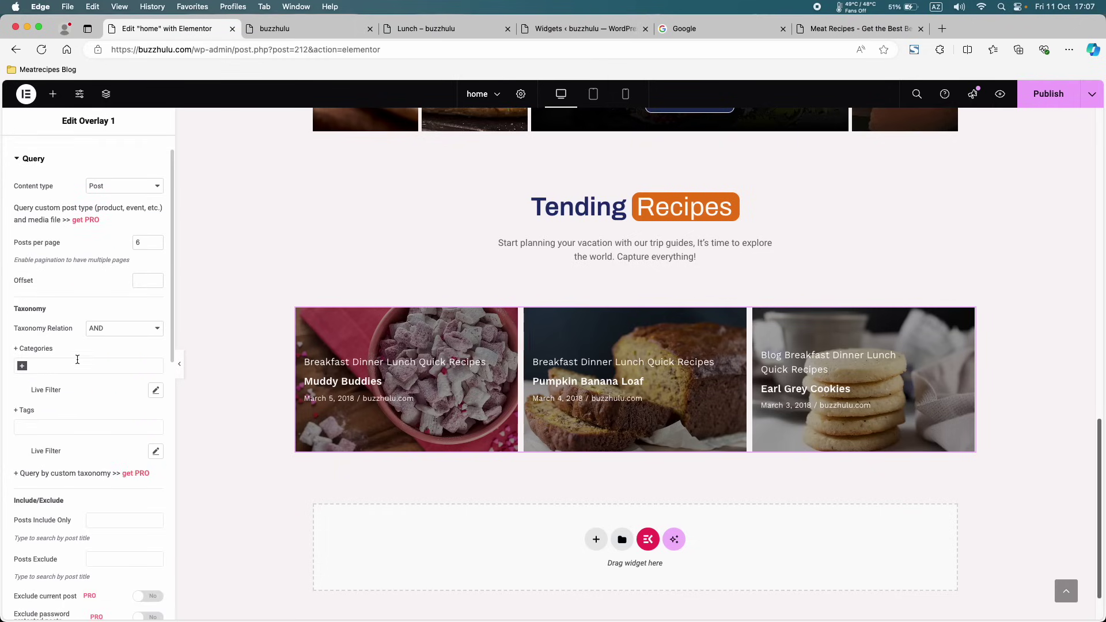
{"action": "left_click", "coordinate": [71, 366]}
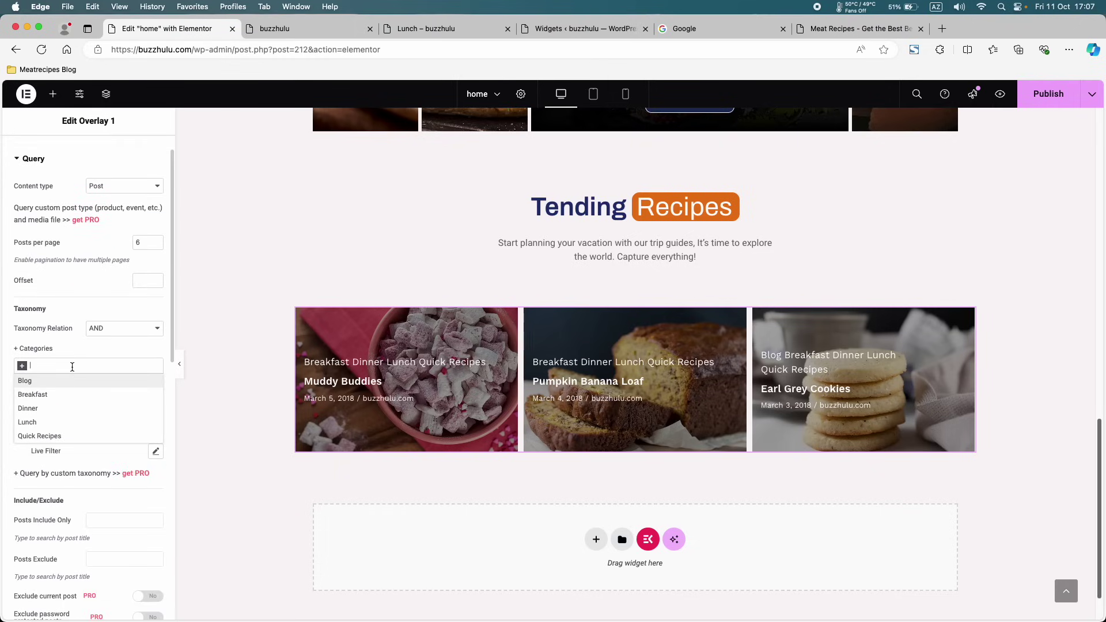
{"action": "left_click", "coordinate": [101, 394]}
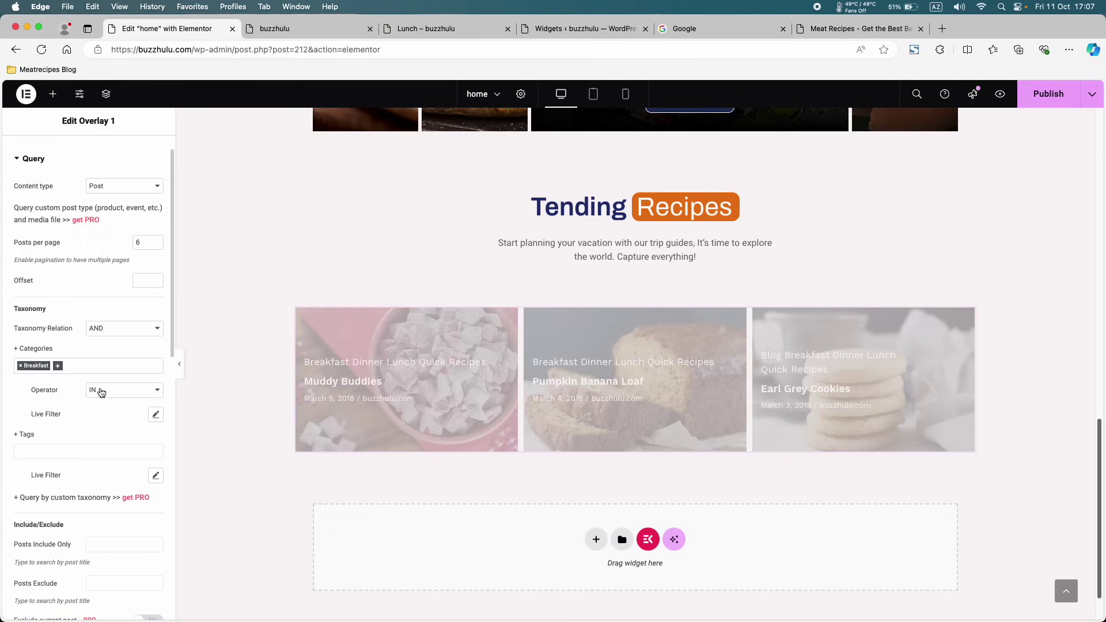
{"action": "left_click", "coordinate": [109, 365]}
{"action": "left_click", "coordinate": [93, 409]}
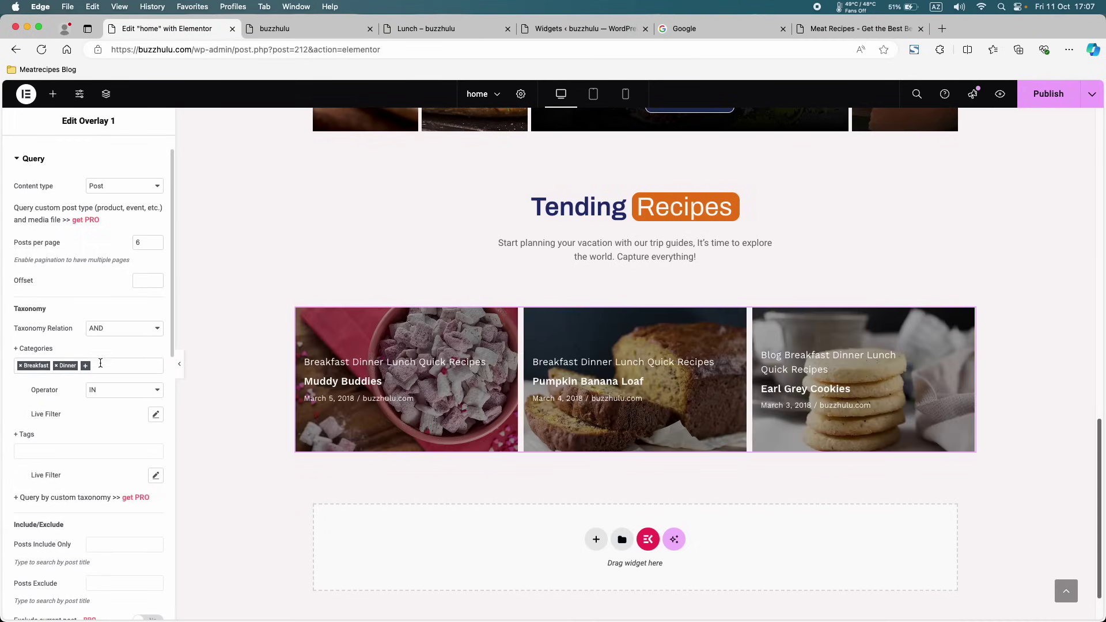
{"action": "left_click", "coordinate": [102, 365]}
{"action": "left_click", "coordinate": [98, 422]}
{"action": "left_click", "coordinate": [117, 372]}
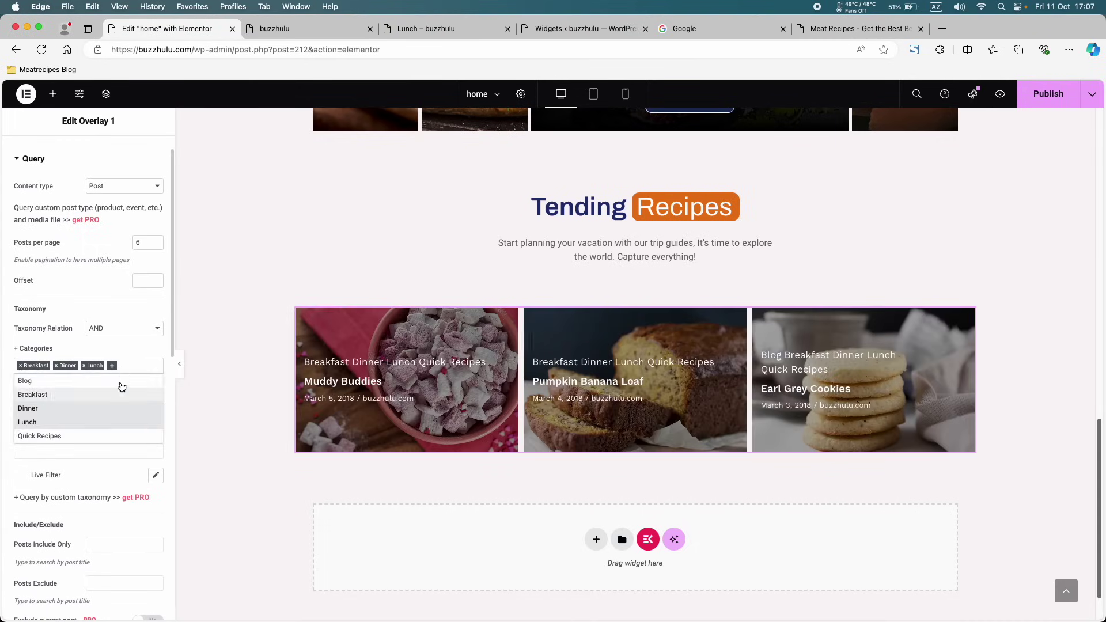
{"action": "left_click", "coordinate": [95, 438]}
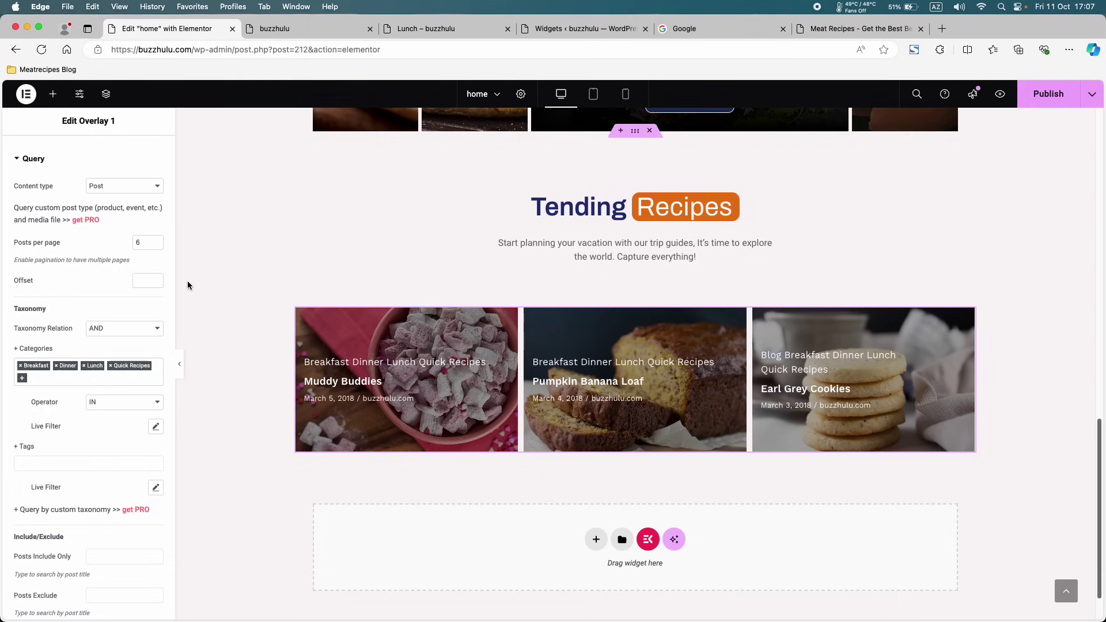
- Adjust the posts per page value in the overlay grid's query
{"action": "double_click", "coordinate": [139, 243]}
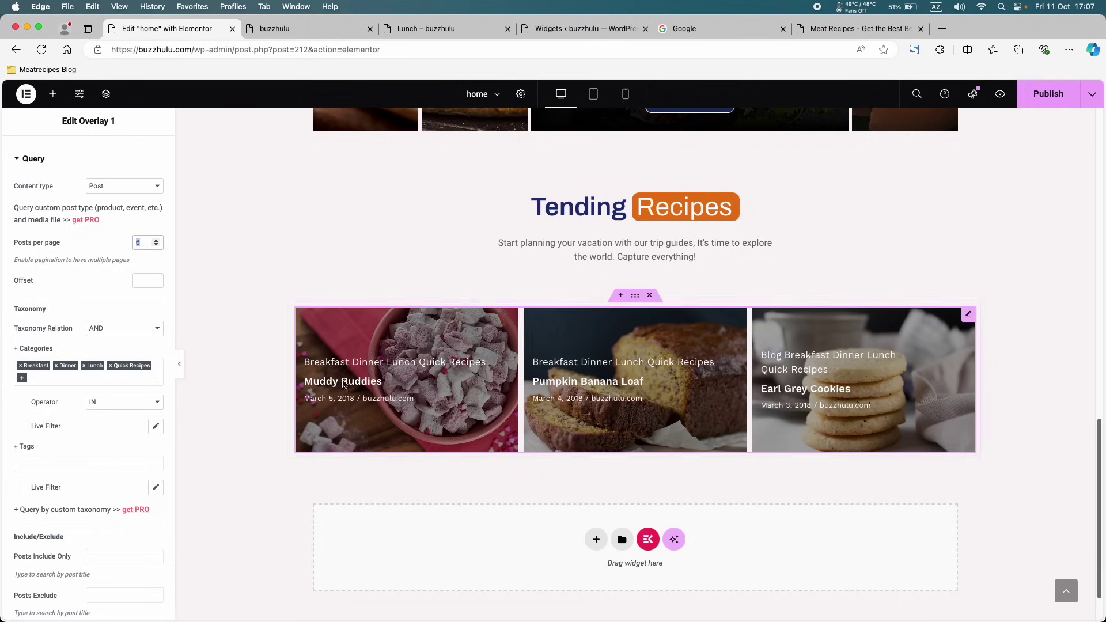
{"action": "left_click", "coordinate": [156, 239]}
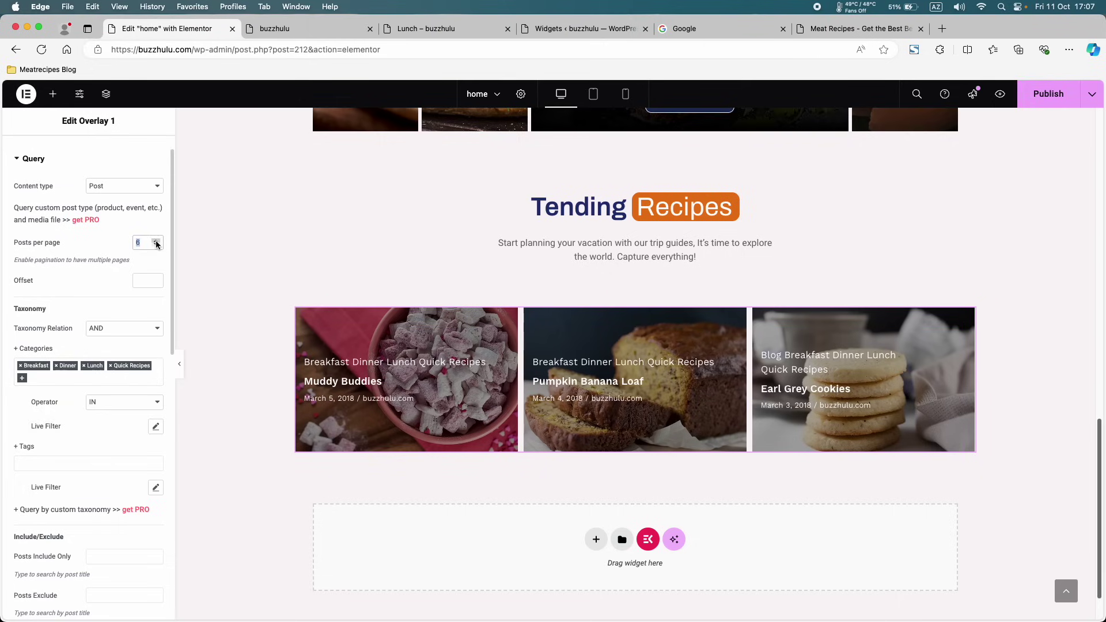
{"action": "left_click", "coordinate": [157, 239]}
- Go to the Posts list in the site's WordPress dashboard and open two new post editors in separate browser tabs
{"action": "left_click", "coordinate": [310, 30]}
{"action": "mouse_move", "coordinate": [40, 94]}
{"action": "left_click", "coordinate": [51, 113]}
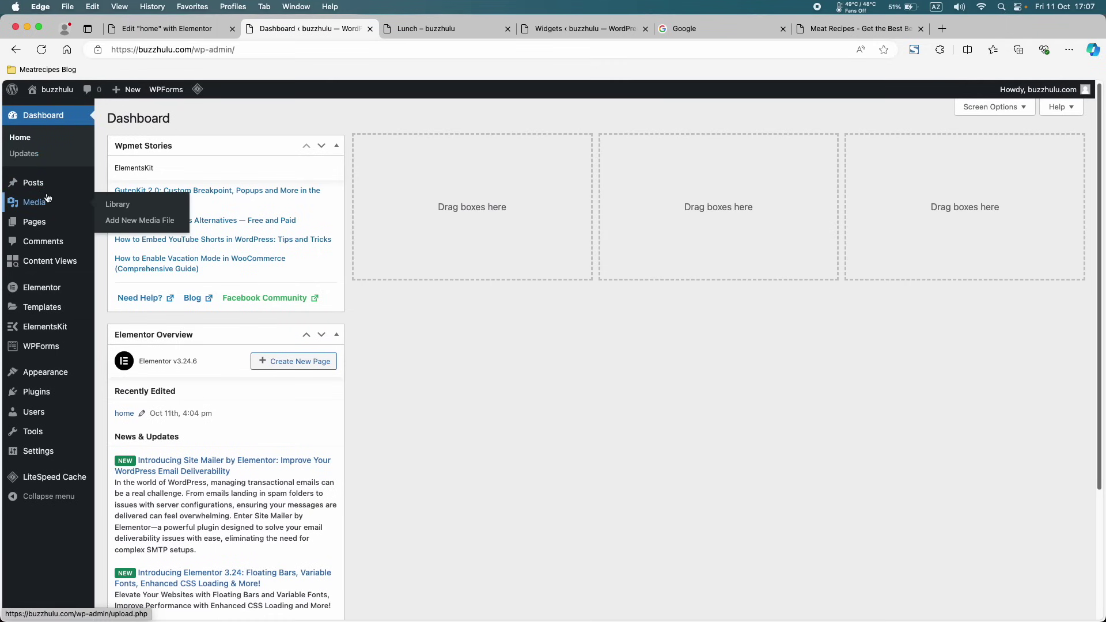
{"action": "mouse_move", "coordinate": [54, 188]}
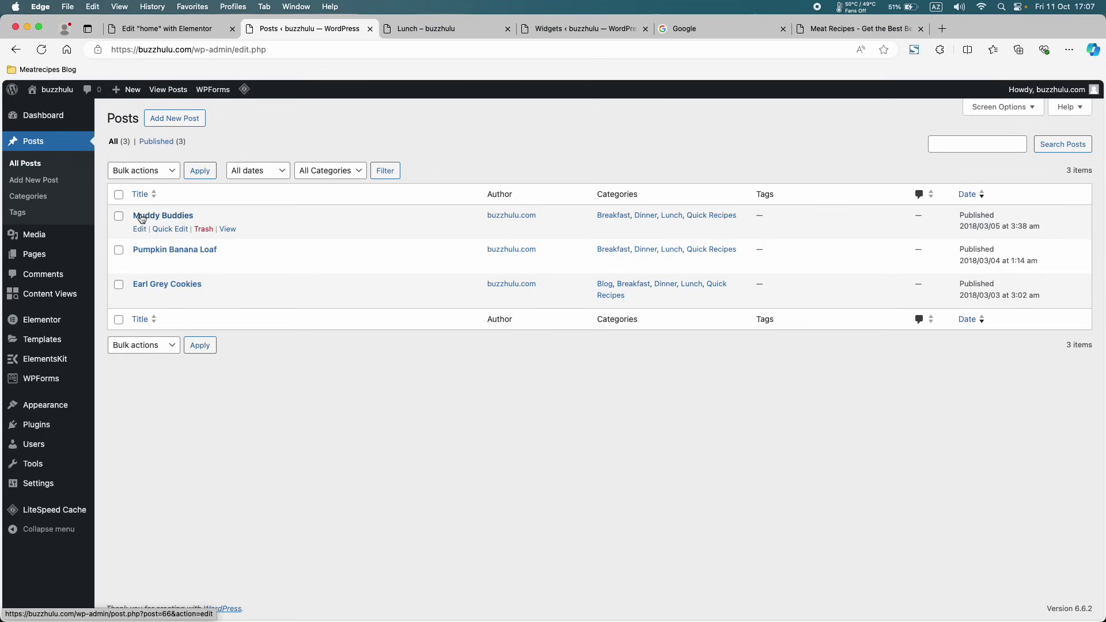
{"action": "left_click", "coordinate": [171, 119], "text": "super"}
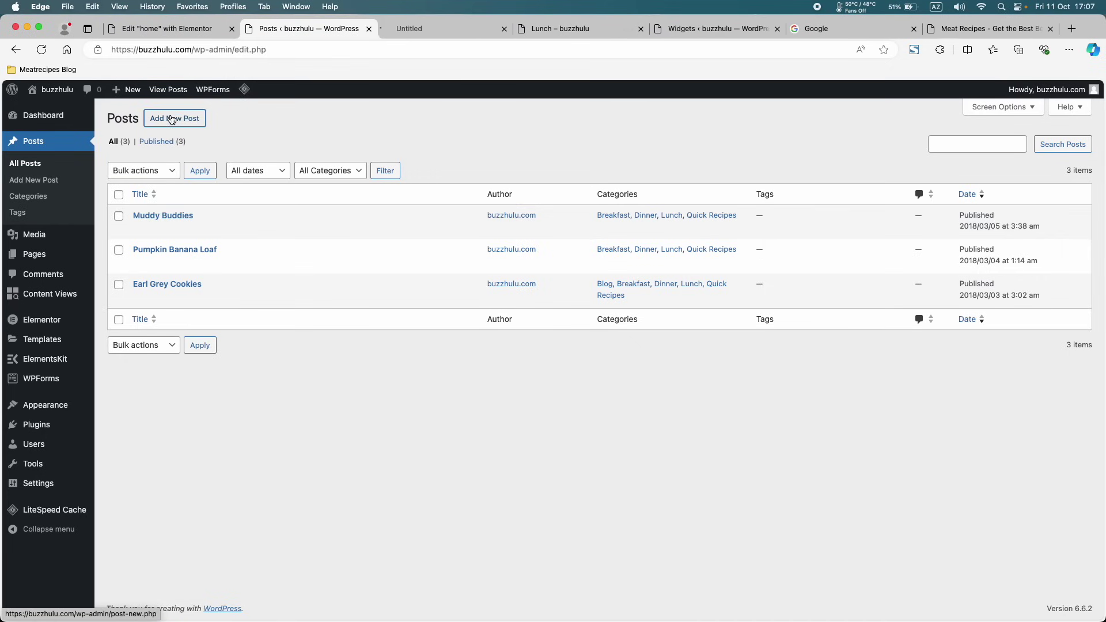
{"action": "left_click", "coordinate": [171, 119], "text": "super"}
- Copy the entire body text of the "Muddy Buddies" post into the body of a new post
{"action": "left_click", "coordinate": [138, 230]}
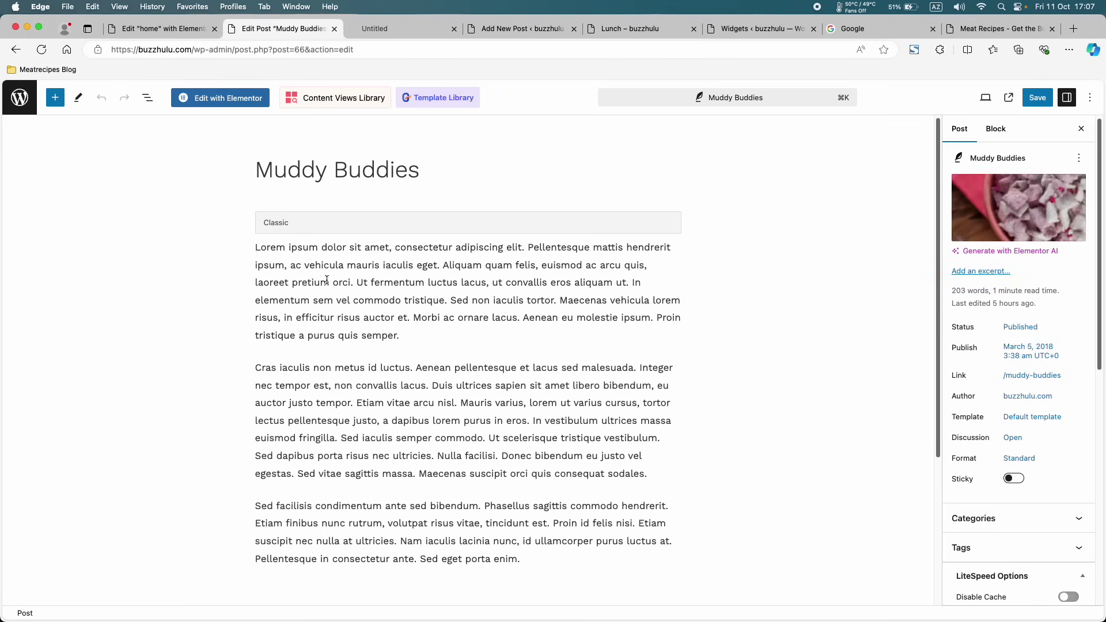
{"action": "left_click", "coordinate": [327, 280]}
{"action": "key", "text": "super+a"}
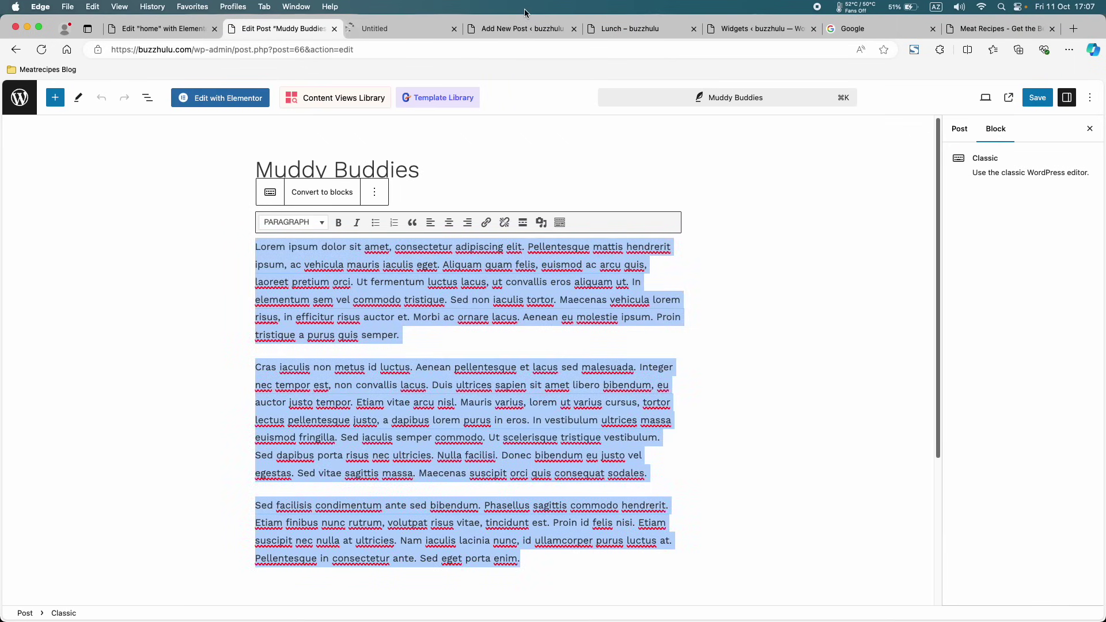
{"action": "left_click", "coordinate": [499, 28]}
{"action": "left_click", "coordinate": [305, 221]}
{"action": "key", "text": "super+v"}
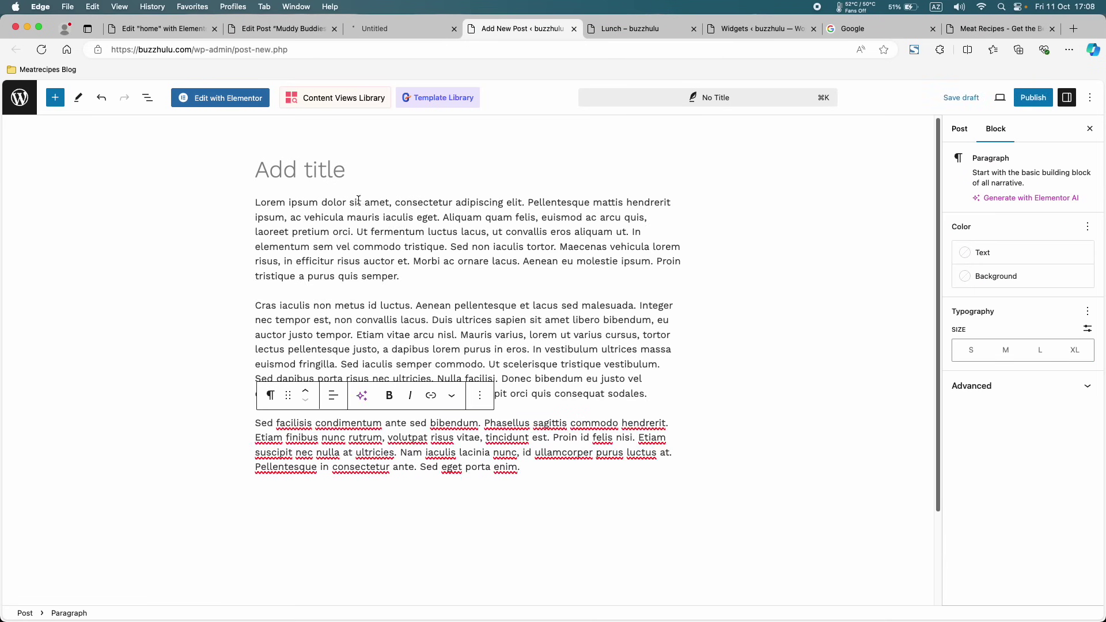
- Title the new post "Lorem ipsum dolor sit amet" from its opening words and assign it to the Breakfast category
{"action": "left_click_drag", "start_coordinate": [389, 201], "coordinate": [252, 203]}
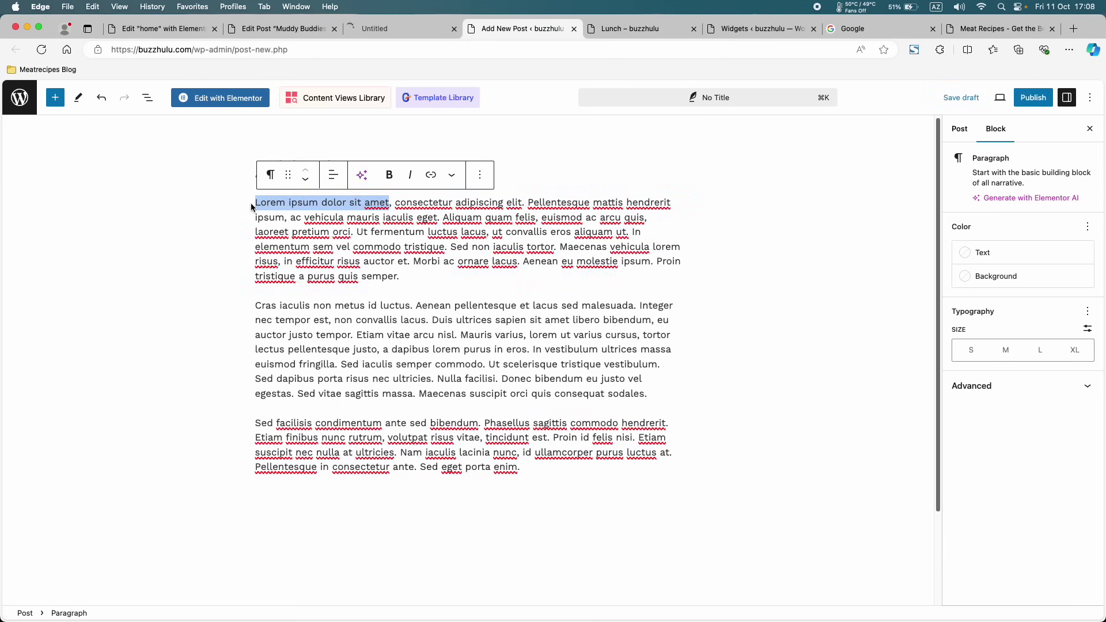
{"action": "key", "text": "super+c"}
{"action": "left_click", "coordinate": [300, 165]}
{"action": "key", "text": "super+v"}
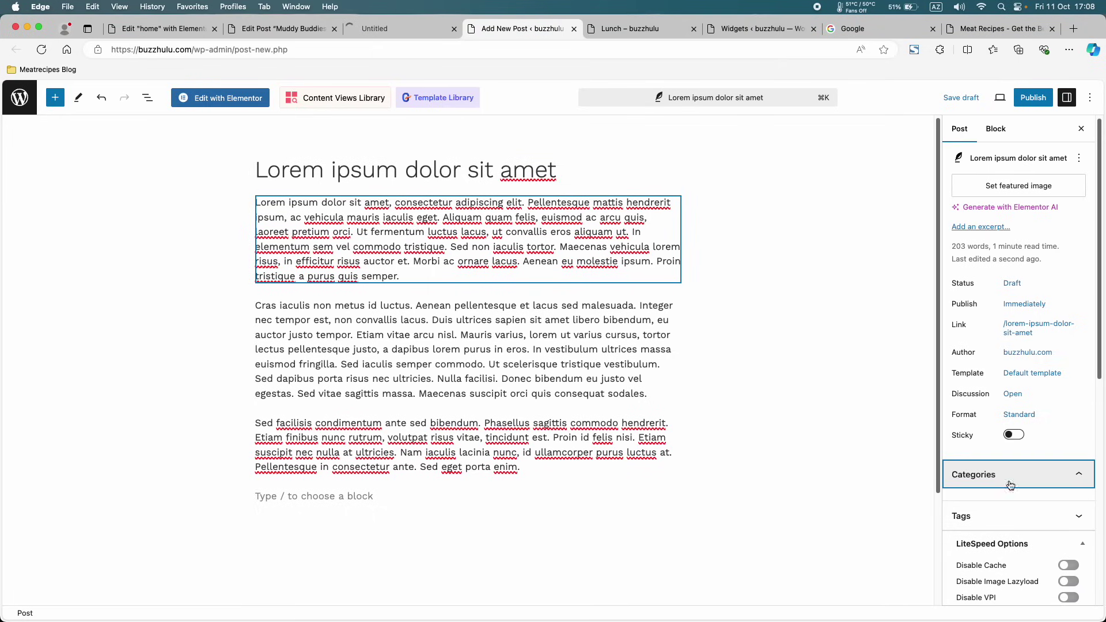
{"action": "left_click", "coordinate": [974, 476]}
{"action": "left_click", "coordinate": [978, 518]}
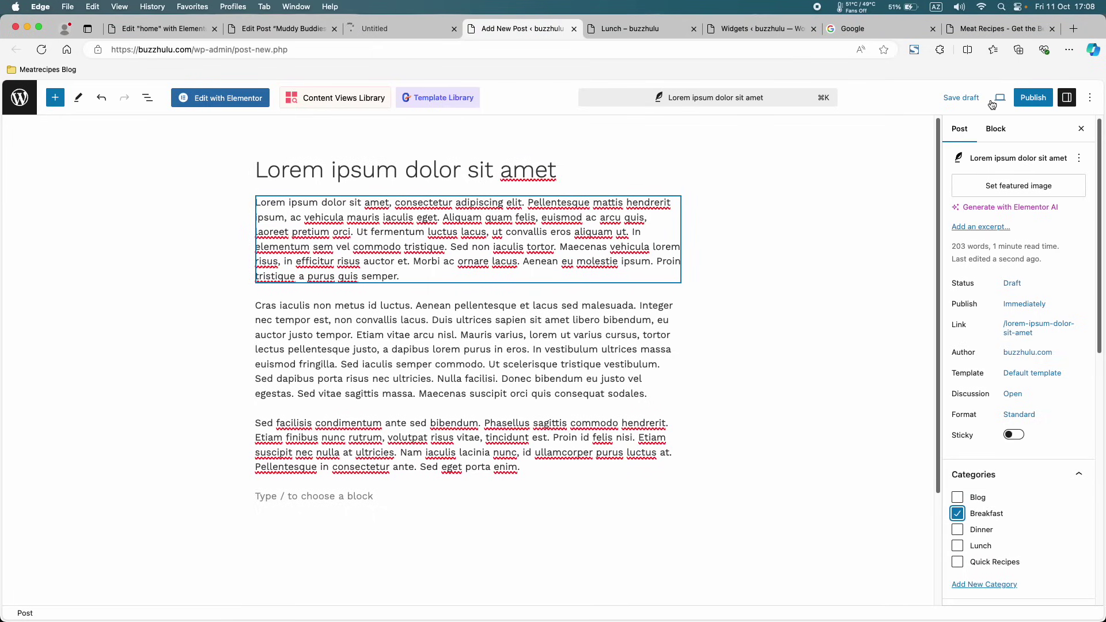
- Set the steak picture from the media library as the post's featured image and publish the post
{"action": "left_click", "coordinate": [1023, 102]}
{"action": "left_click", "coordinate": [1054, 97]}
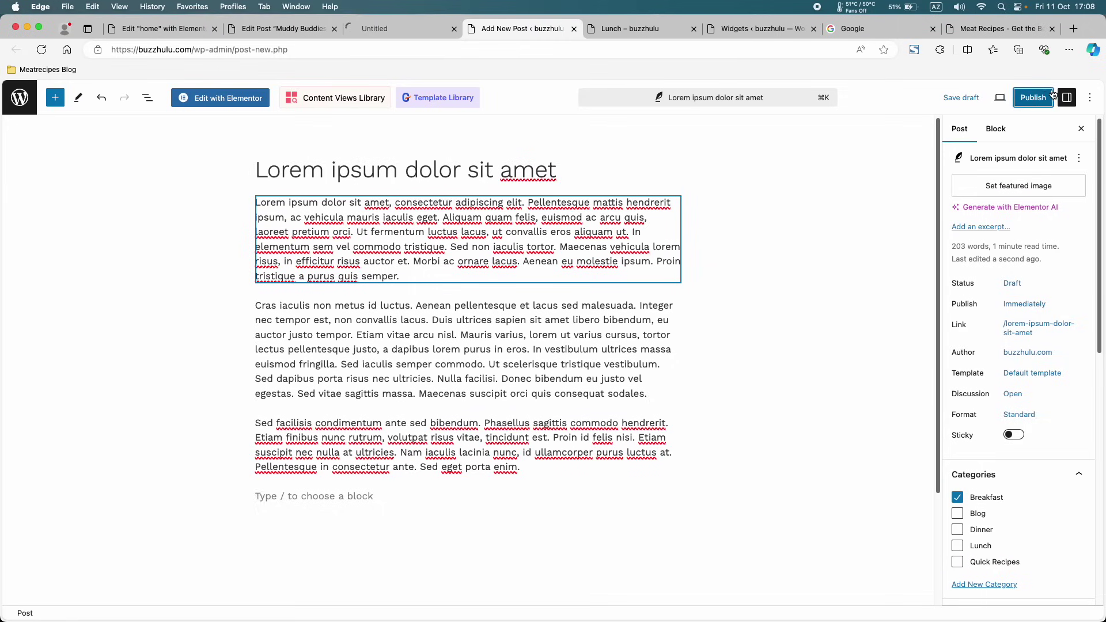
{"action": "left_click", "coordinate": [1096, 100]}
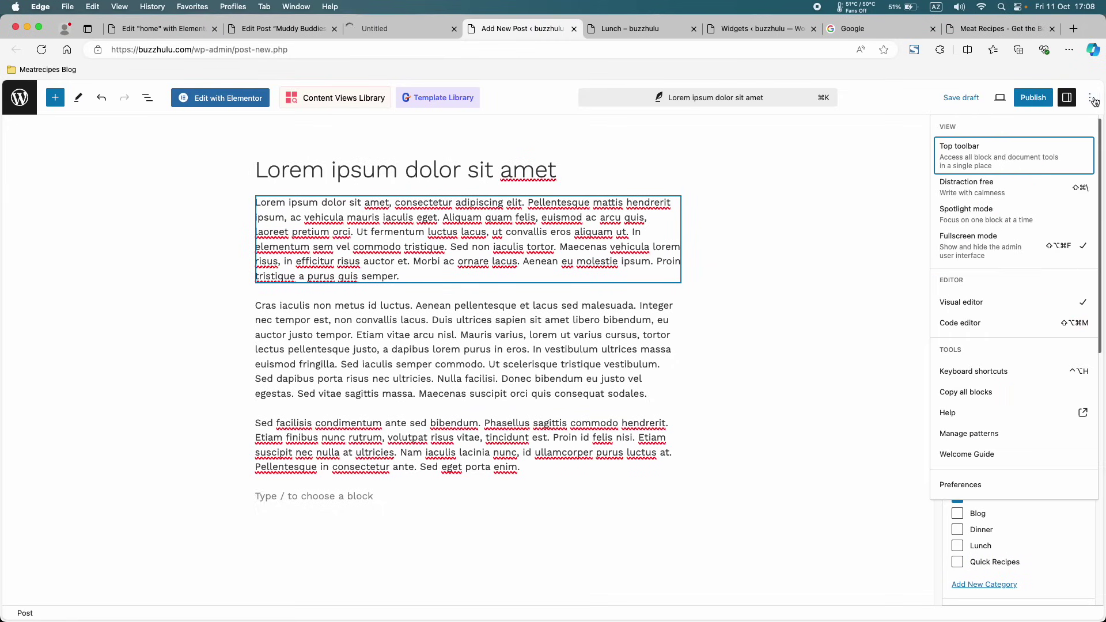
{"action": "left_click", "coordinate": [1094, 101]}
{"action": "left_click", "coordinate": [983, 187]}
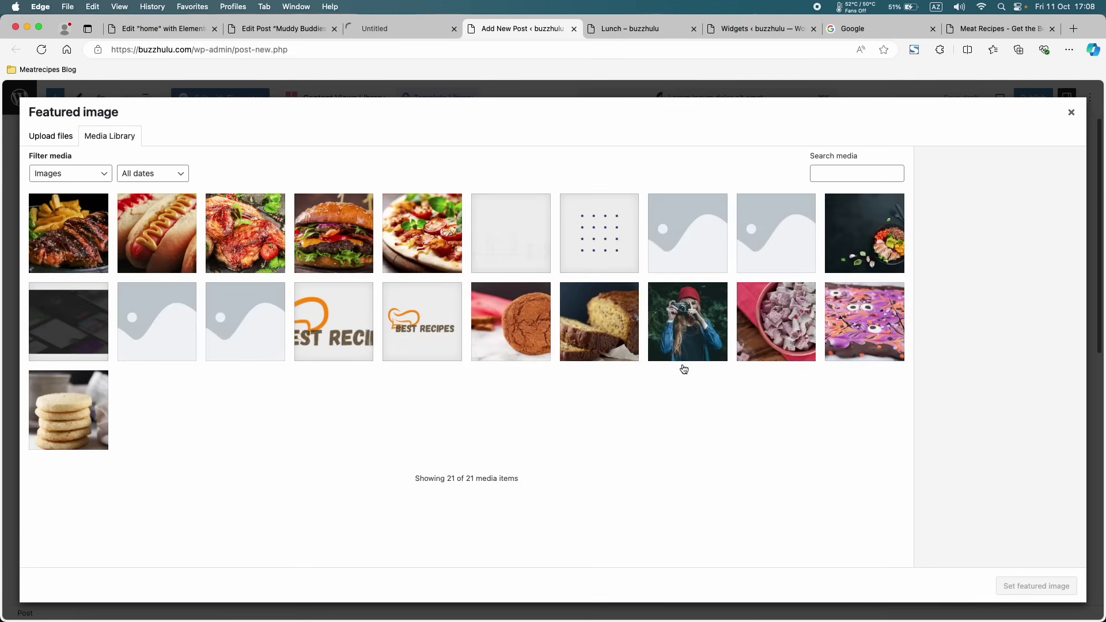
{"action": "left_click", "coordinate": [32, 257]}
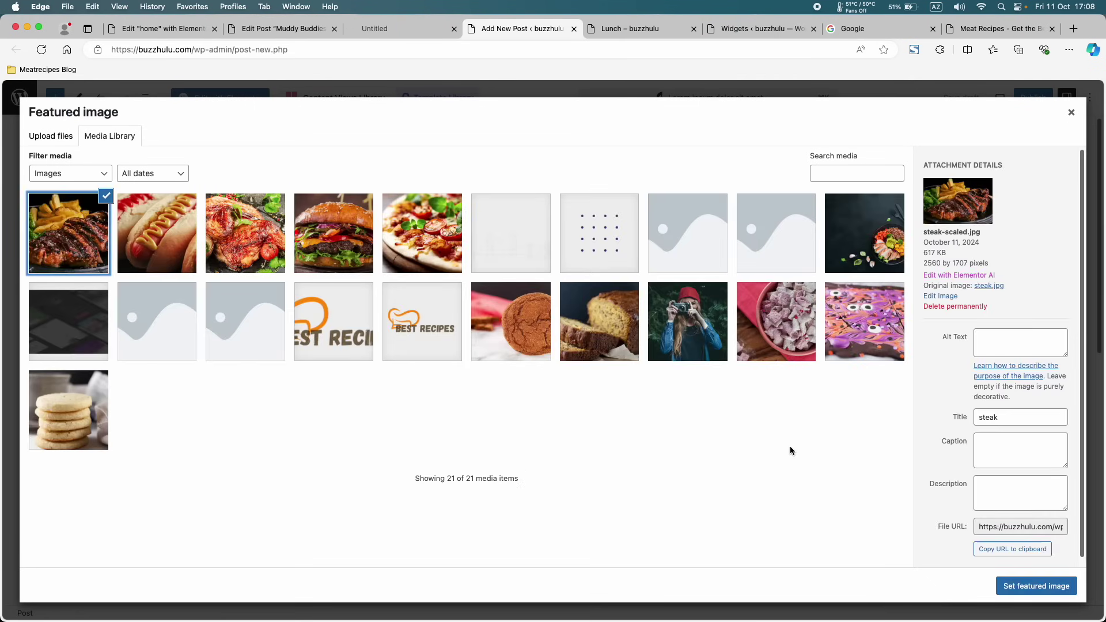
{"action": "left_click", "coordinate": [1036, 586]}
{"action": "left_click", "coordinate": [1043, 107]}
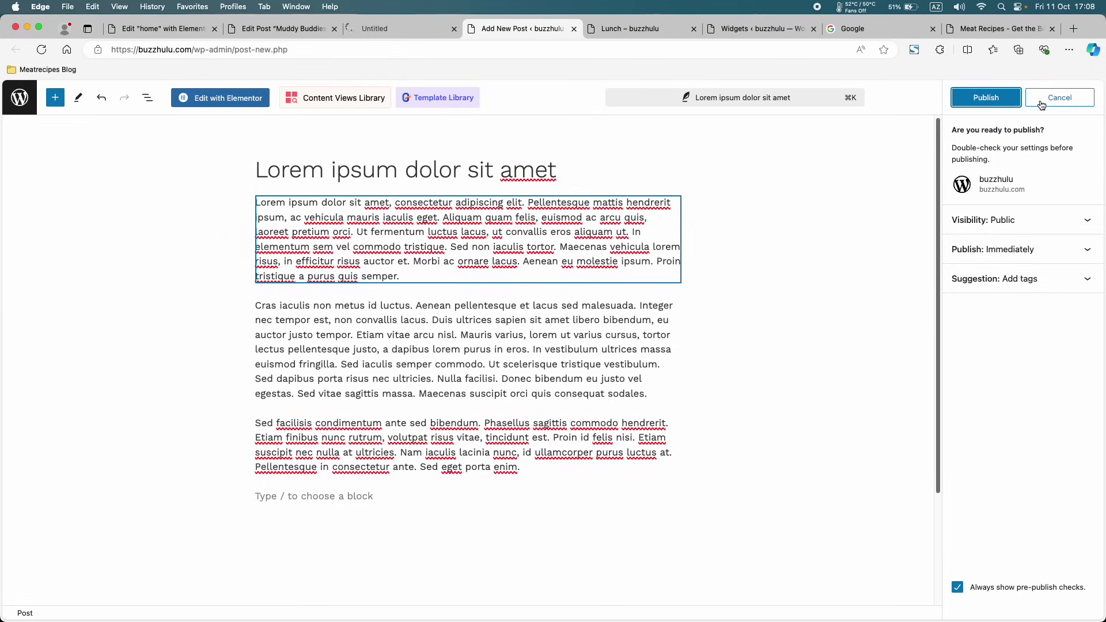
{"action": "left_click", "coordinate": [984, 98]}
- Publish the home page in Elementor and preview its Tending Recipes grid on the site
{"action": "left_click", "coordinate": [280, 32]}
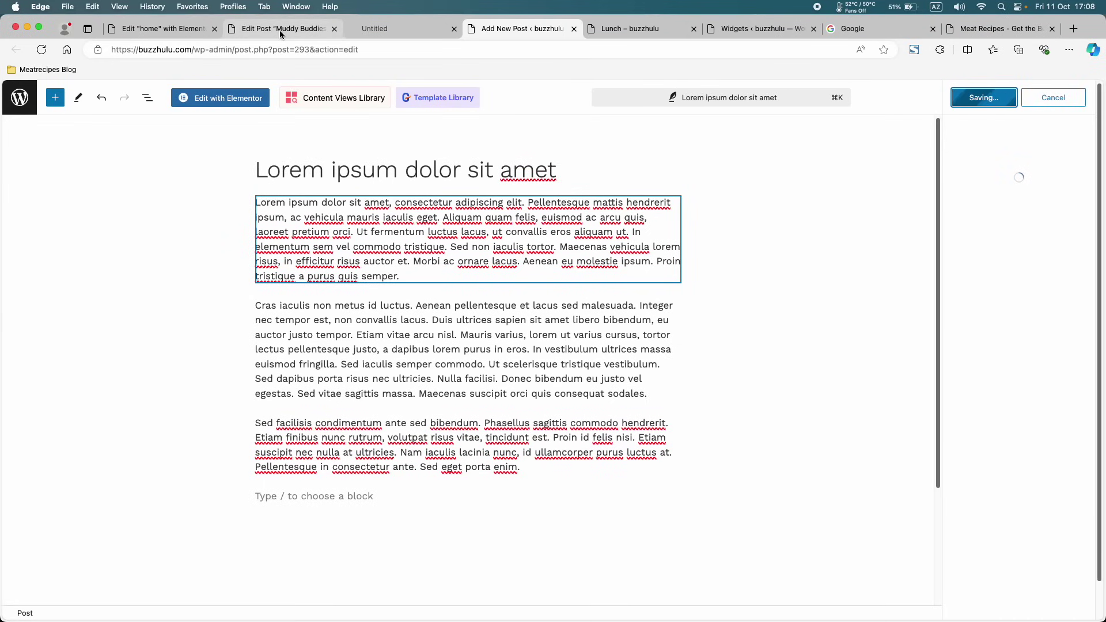
{"action": "left_click", "coordinate": [20, 102]}
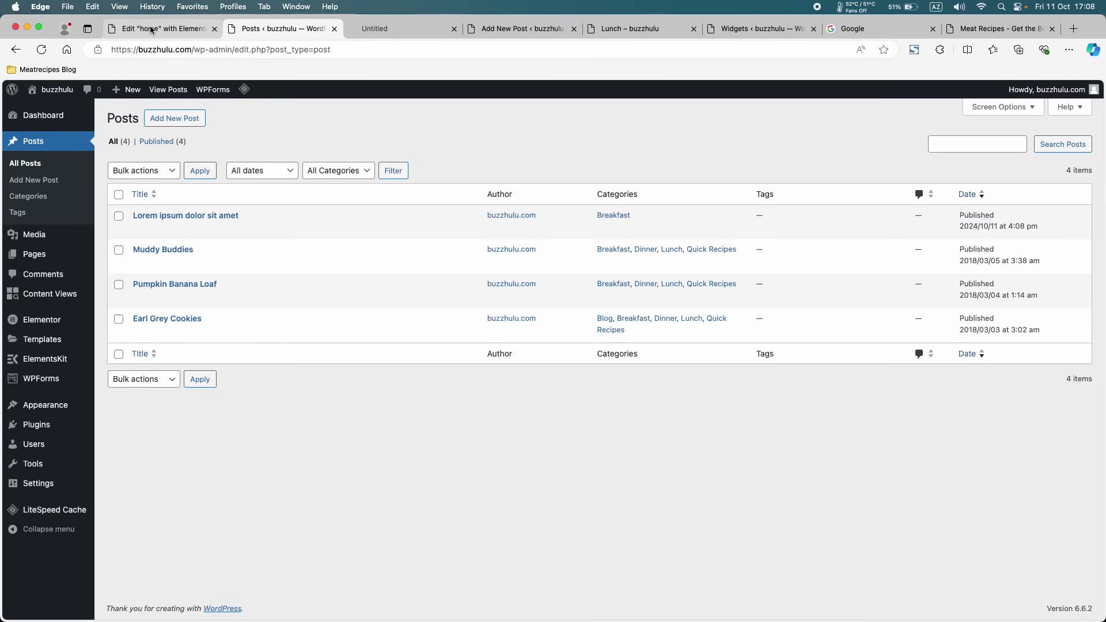
{"action": "left_click", "coordinate": [162, 28]}
{"action": "left_click", "coordinate": [1049, 93]}
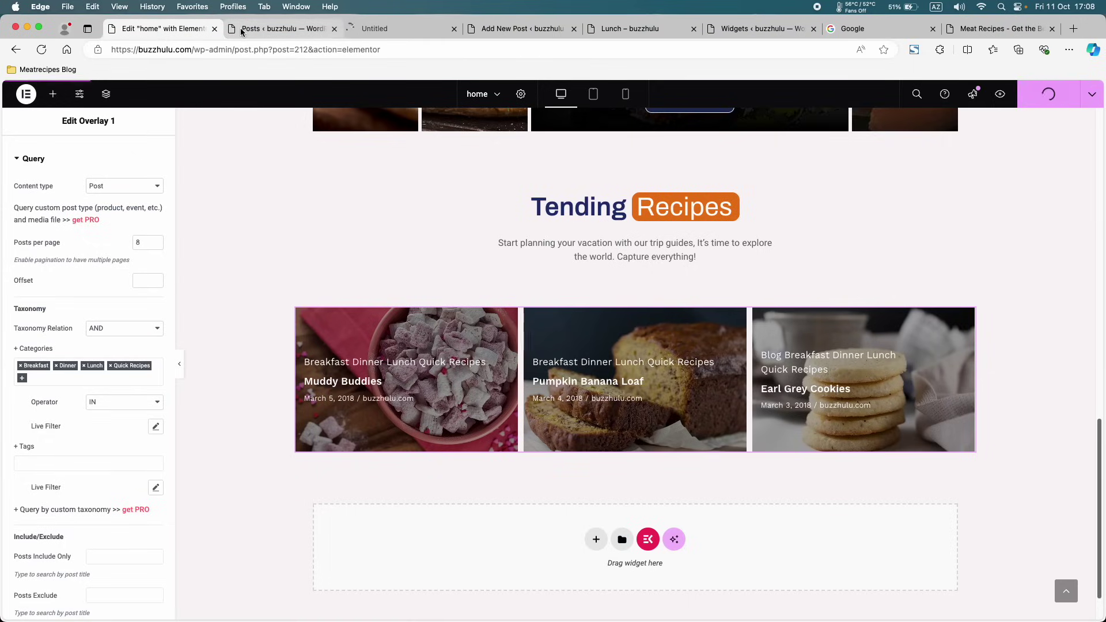
{"action": "left_click", "coordinate": [296, 32]}
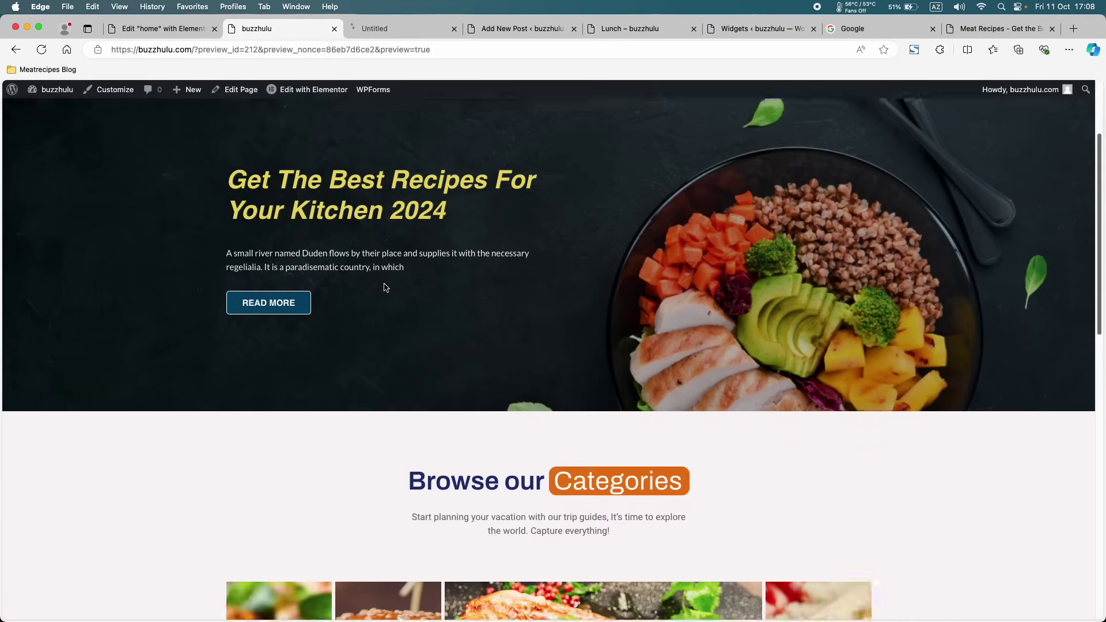
{"action": "scroll", "coordinate": [383, 289], "scroll_direction": "down", "scroll_amount": 15}
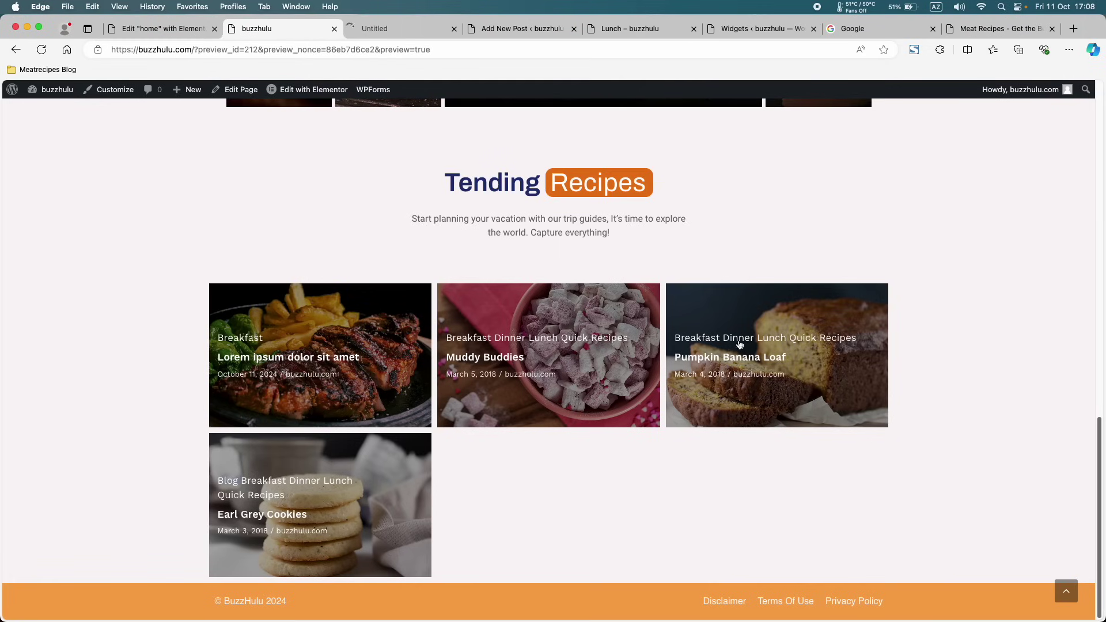
- Examine the overlay grid's query and layout settings and compare them with the grid in the page preview
{"action": "left_click", "coordinate": [164, 28]}
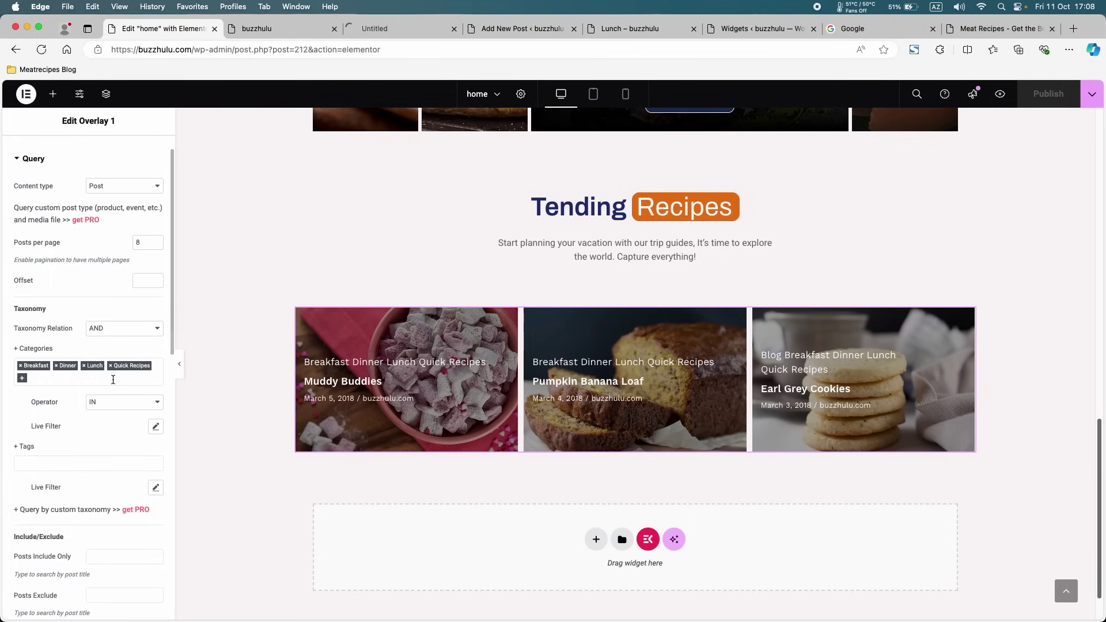
{"action": "scroll", "coordinate": [112, 379], "scroll_direction": "down", "scroll_amount": 3}
{"action": "scroll", "coordinate": [113, 380], "scroll_direction": "down", "scroll_amount": 15}
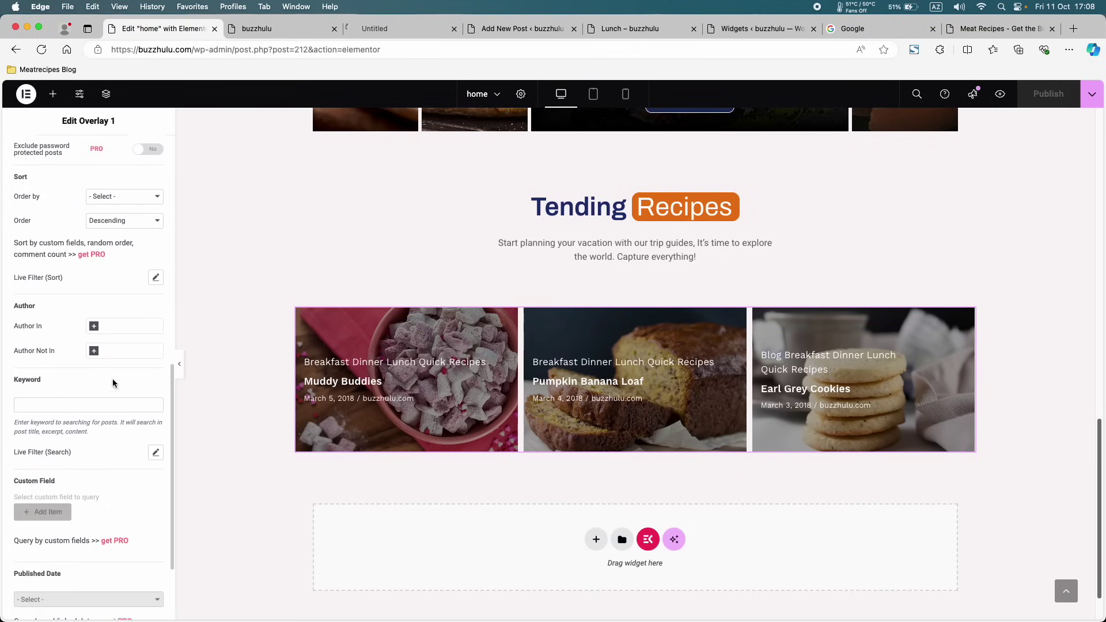
{"action": "scroll", "coordinate": [113, 379], "scroll_direction": "up", "scroll_amount": 20}
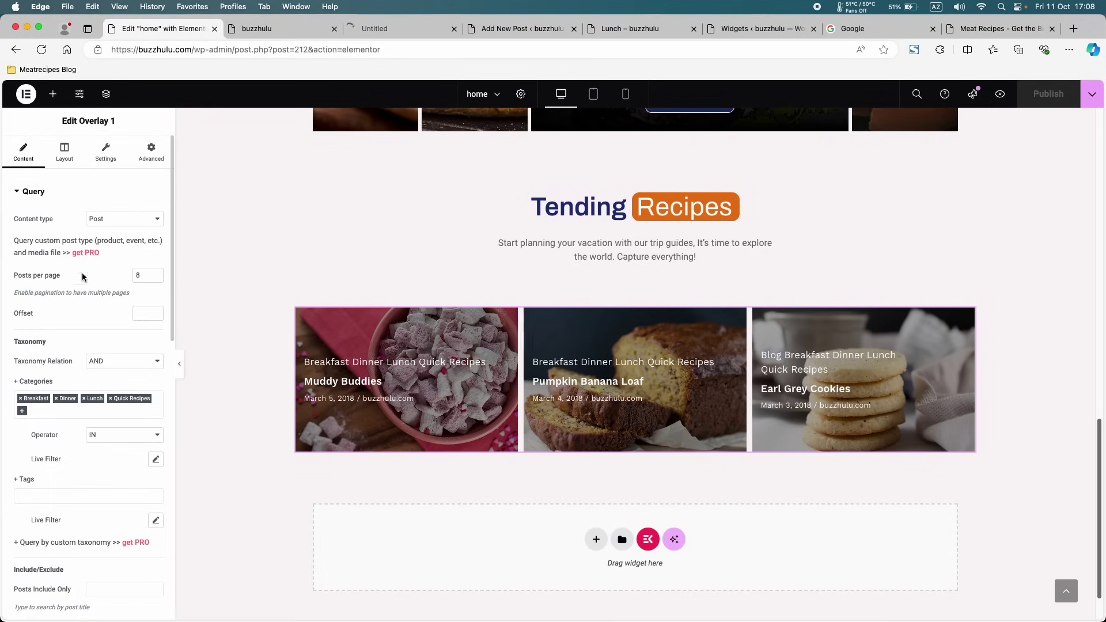
{"action": "left_click", "coordinate": [71, 165]}
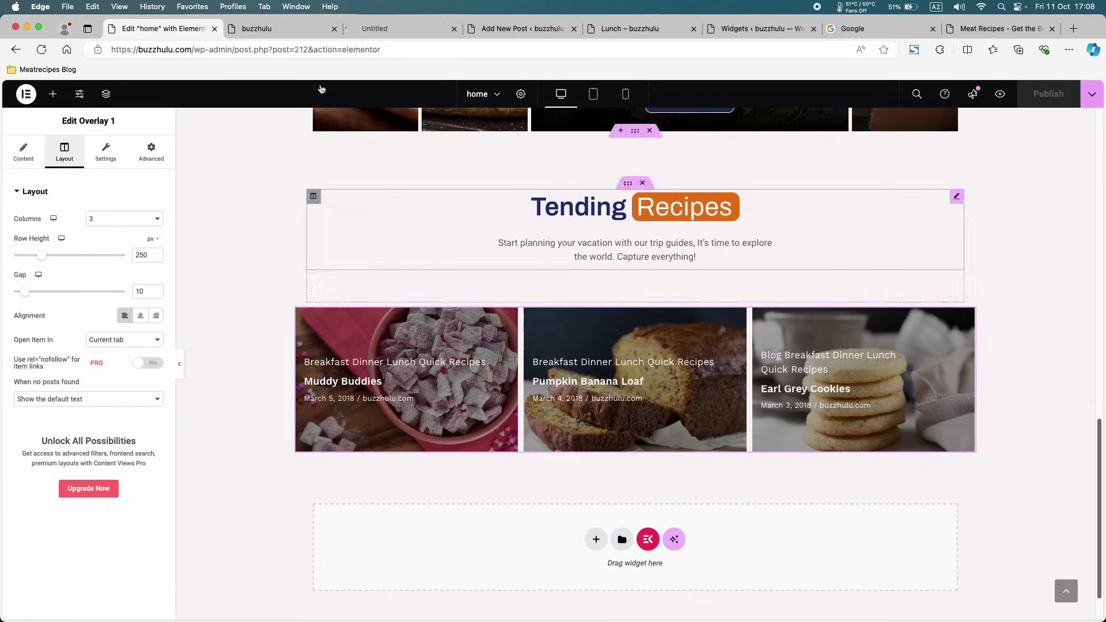
{"action": "left_click", "coordinate": [276, 28]}
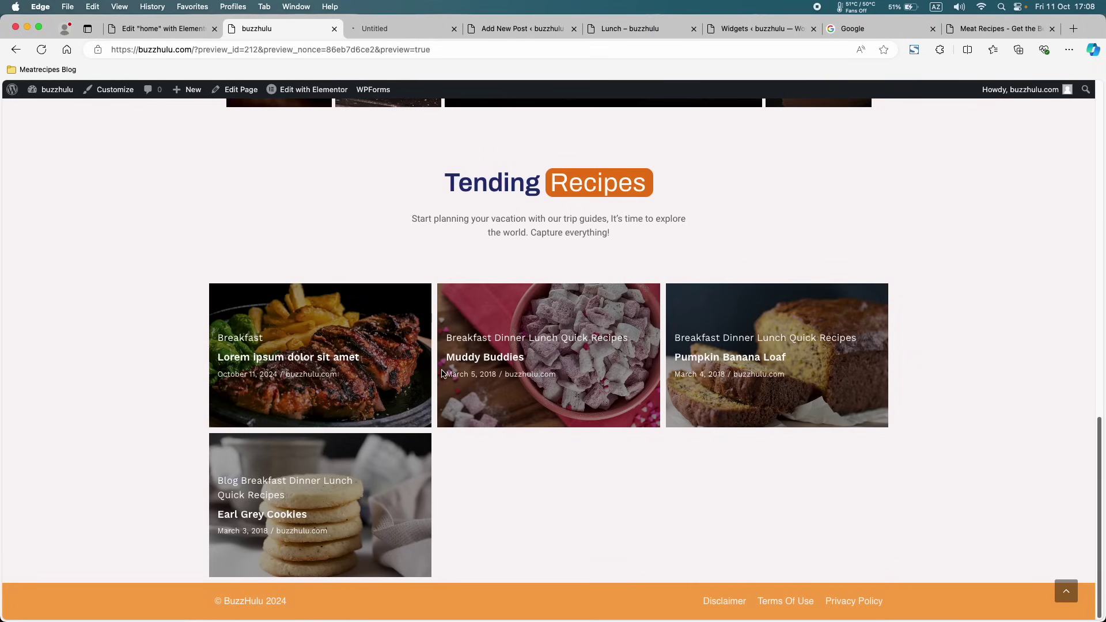
{"action": "left_click", "coordinate": [146, 33]}
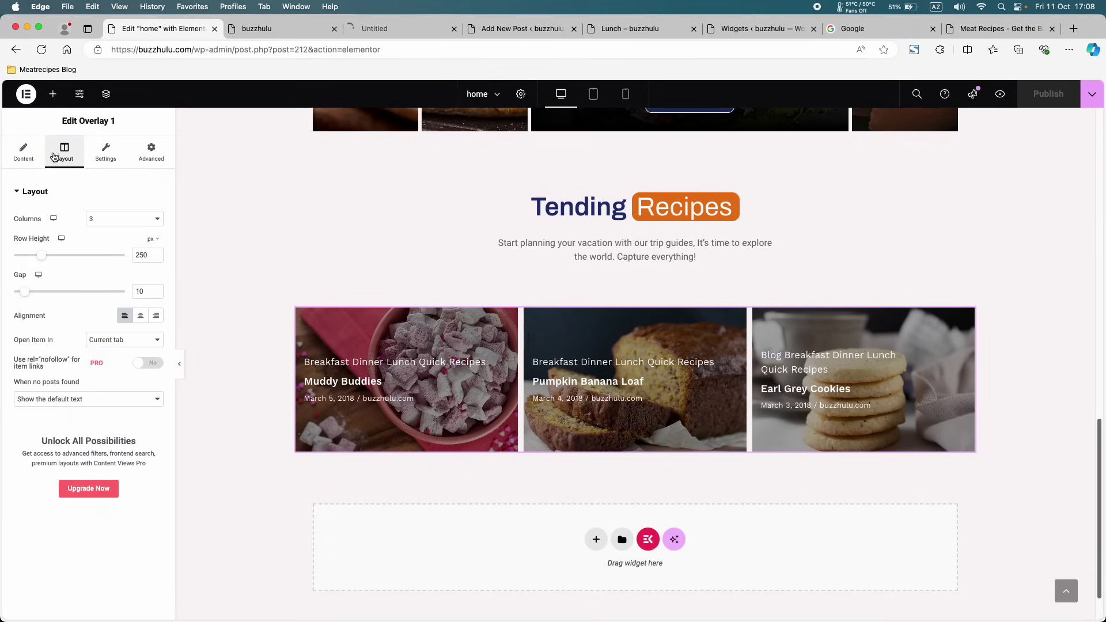
- Set the overlay grid's posts per page to 6
{"action": "left_click", "coordinate": [15, 161]}
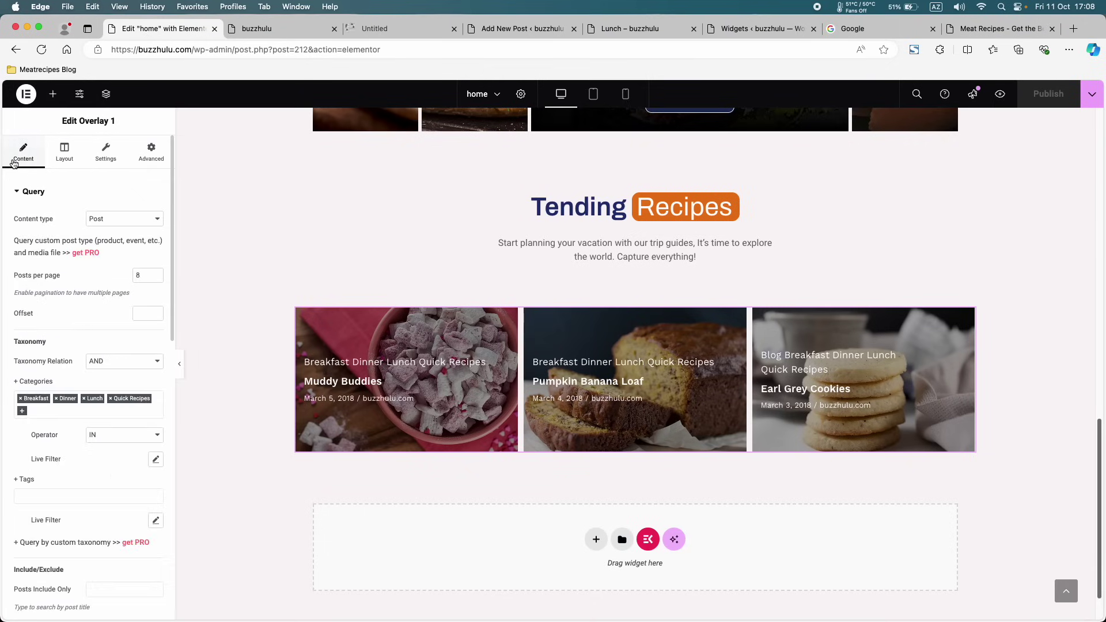
{"action": "left_click", "coordinate": [156, 279]}
{"action": "left_click", "coordinate": [157, 278]}
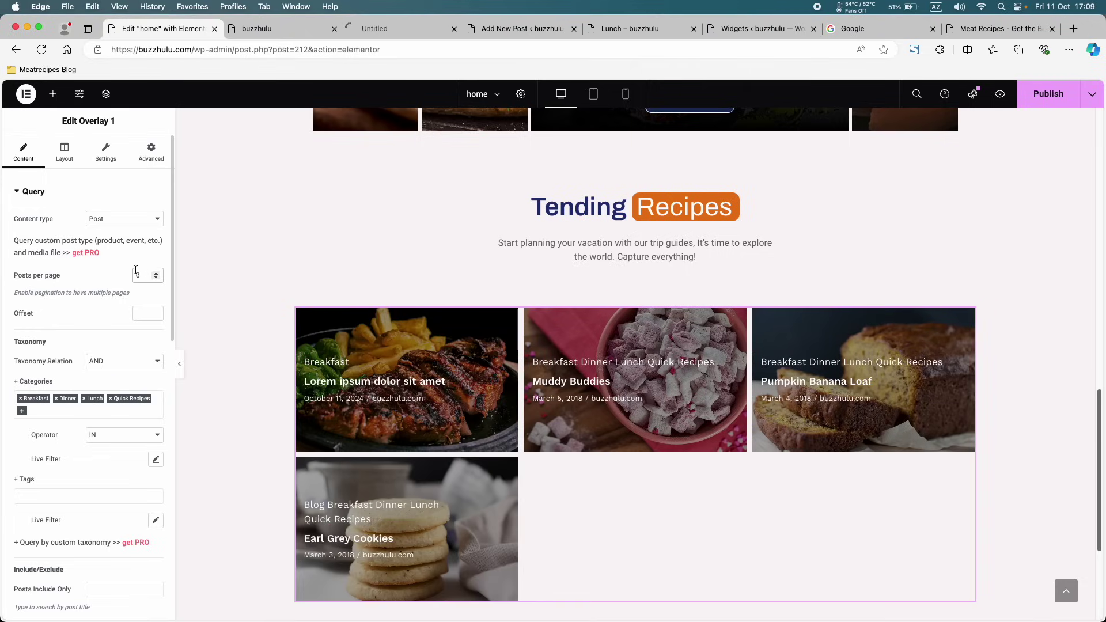
{"action": "scroll", "coordinate": [444, 425], "scroll_direction": "down", "scroll_amount": 1}
{"action": "scroll", "coordinate": [443, 425], "scroll_direction": "down", "scroll_amount": 2}
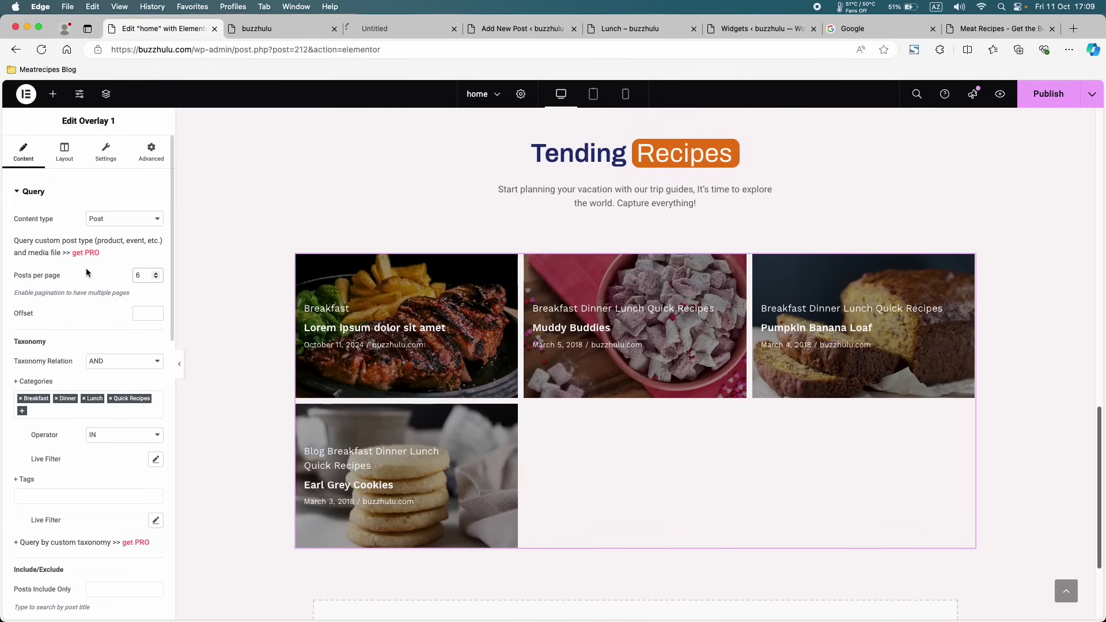
- Set the overlay grid's layout to 4 columns and its posts per page to 8
{"action": "left_click", "coordinate": [64, 152]}
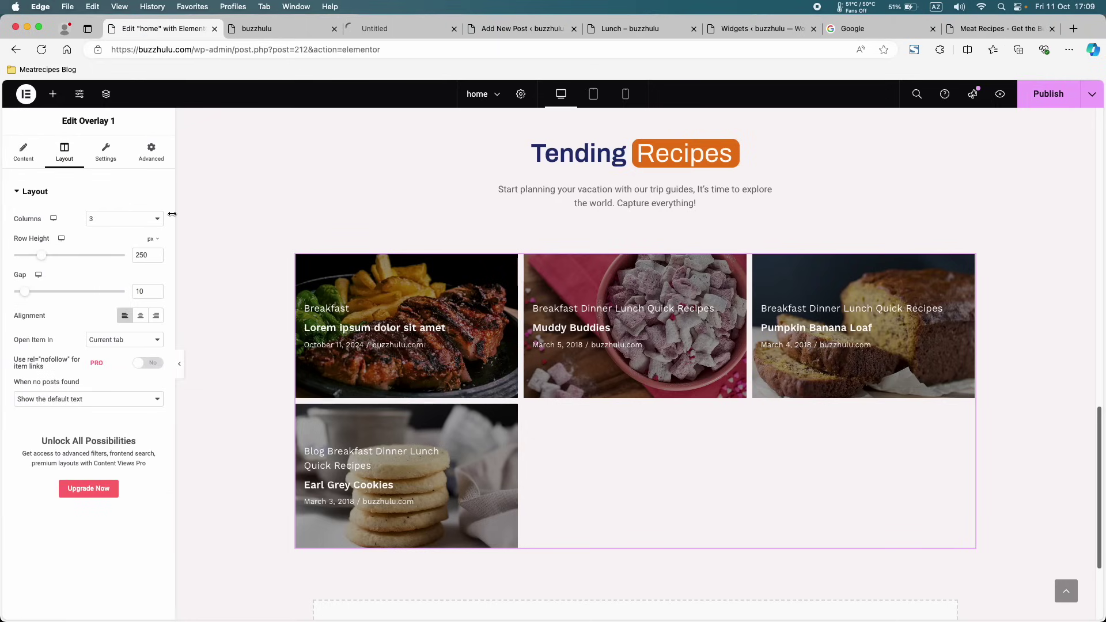
{"action": "left_click", "coordinate": [155, 219]}
{"action": "left_click", "coordinate": [155, 231]}
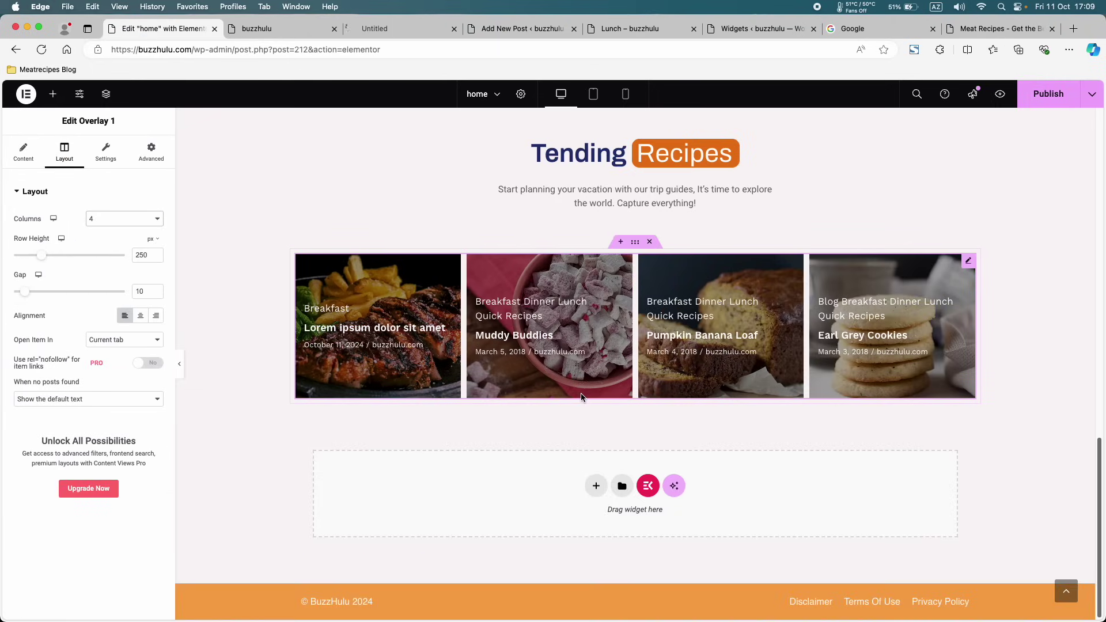
{"action": "left_click", "coordinate": [23, 151]}
{"action": "left_click", "coordinate": [156, 273]}
{"action": "left_click", "coordinate": [156, 273]}
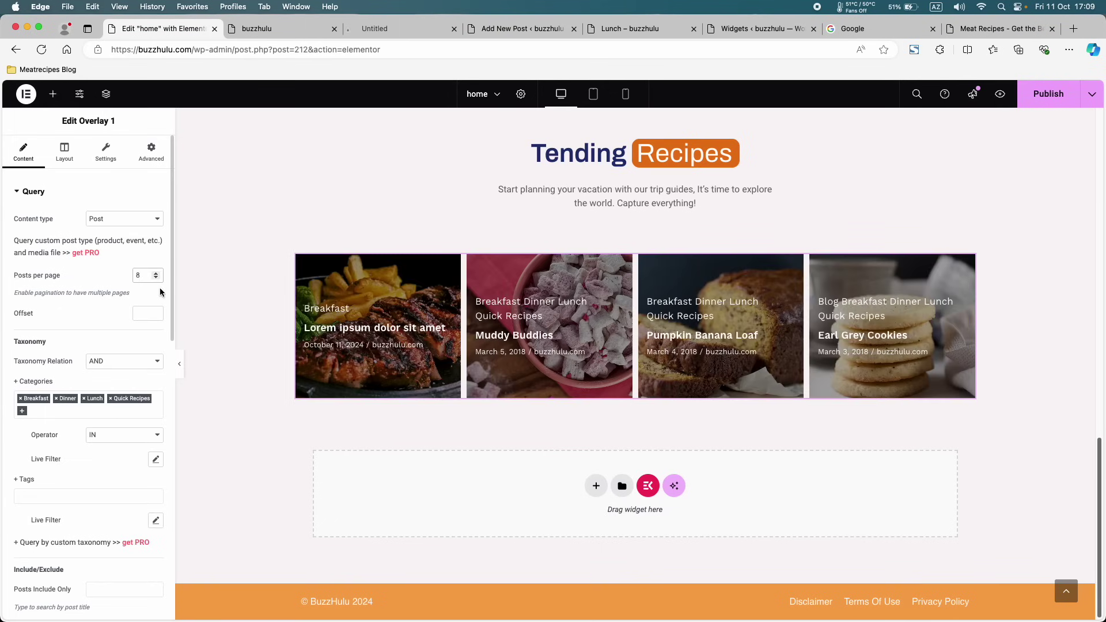
- Publish the home page changes and check the four-column recipe grid in the page preview
{"action": "left_click", "coordinate": [1048, 93]}
{"action": "left_click", "coordinate": [298, 30]}
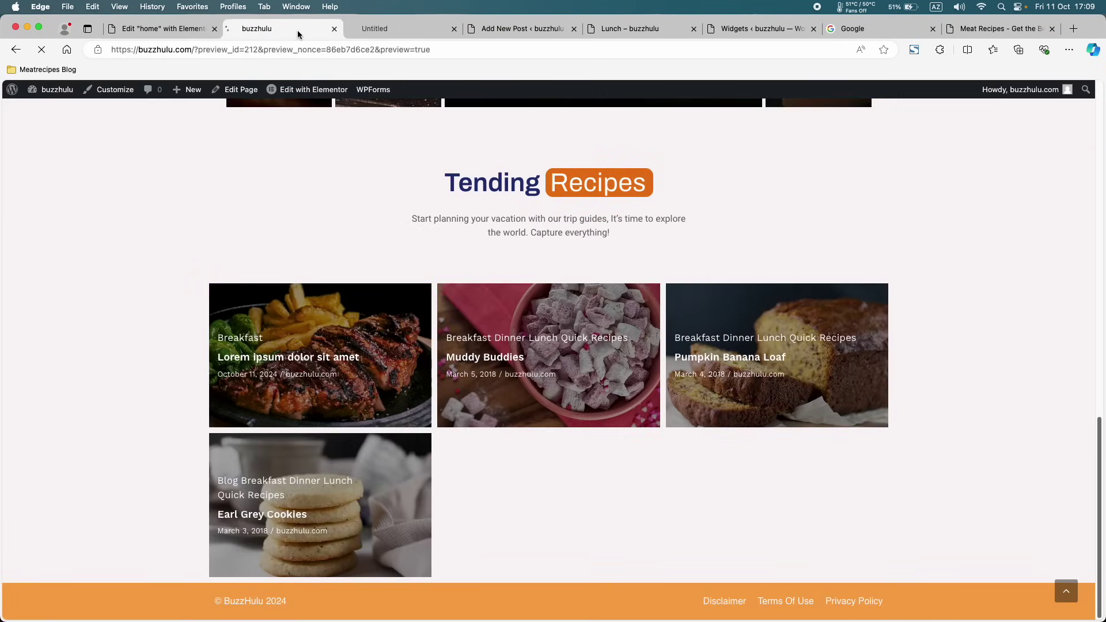
{"action": "scroll", "coordinate": [382, 345], "scroll_direction": "down", "scroll_amount": 10}
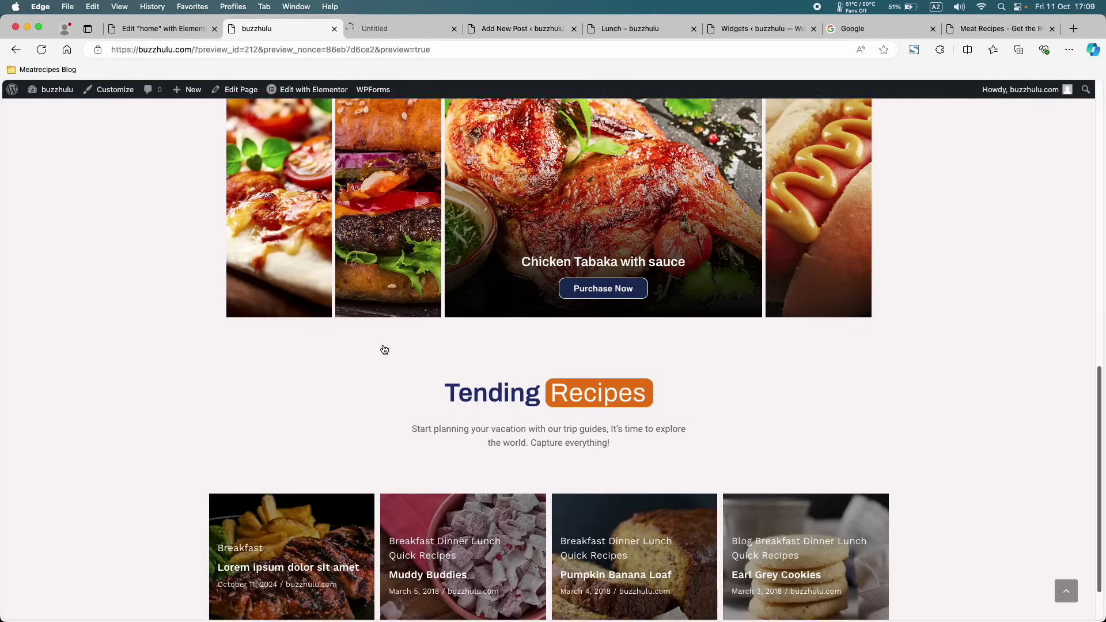
{"action": "scroll", "coordinate": [384, 350], "scroll_direction": "down", "scroll_amount": 2}
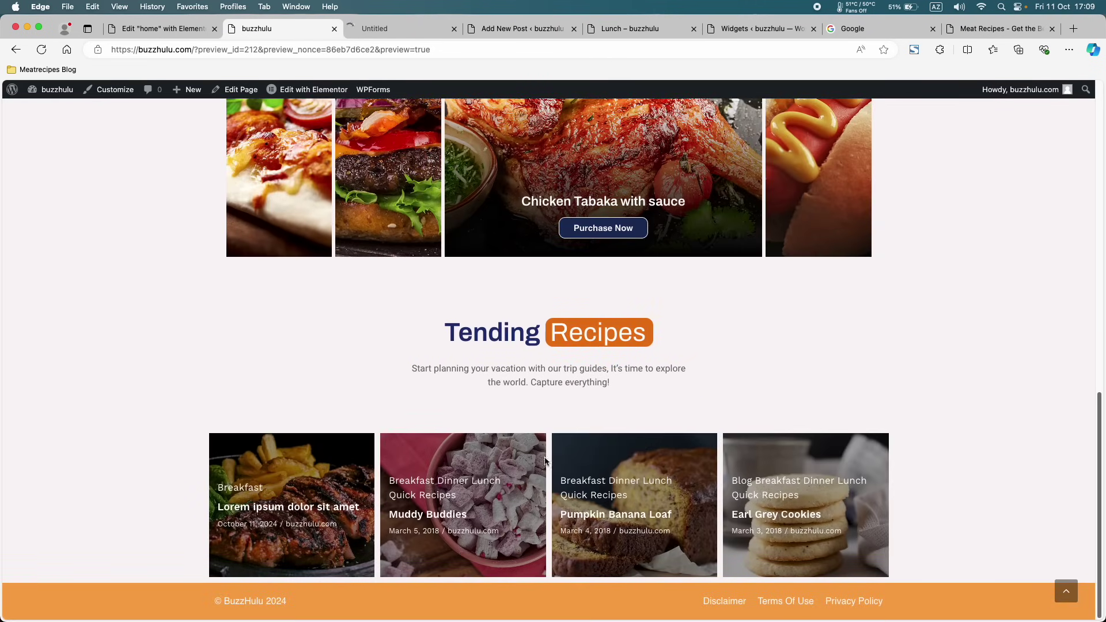
- Copy the "Tending Recipes" heading section in the Elementor editor and paste it below the post grid
{"action": "left_click", "coordinate": [156, 29]}
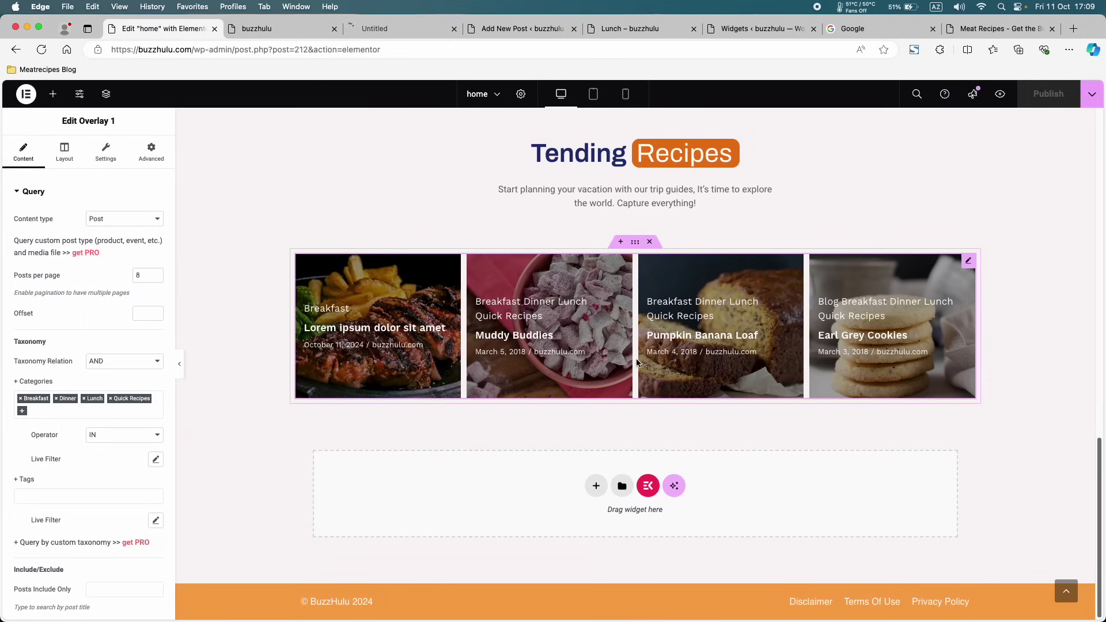
{"action": "scroll", "coordinate": [638, 201], "scroll_direction": "up", "scroll_amount": 1}
{"action": "right_click", "coordinate": [649, 198]}
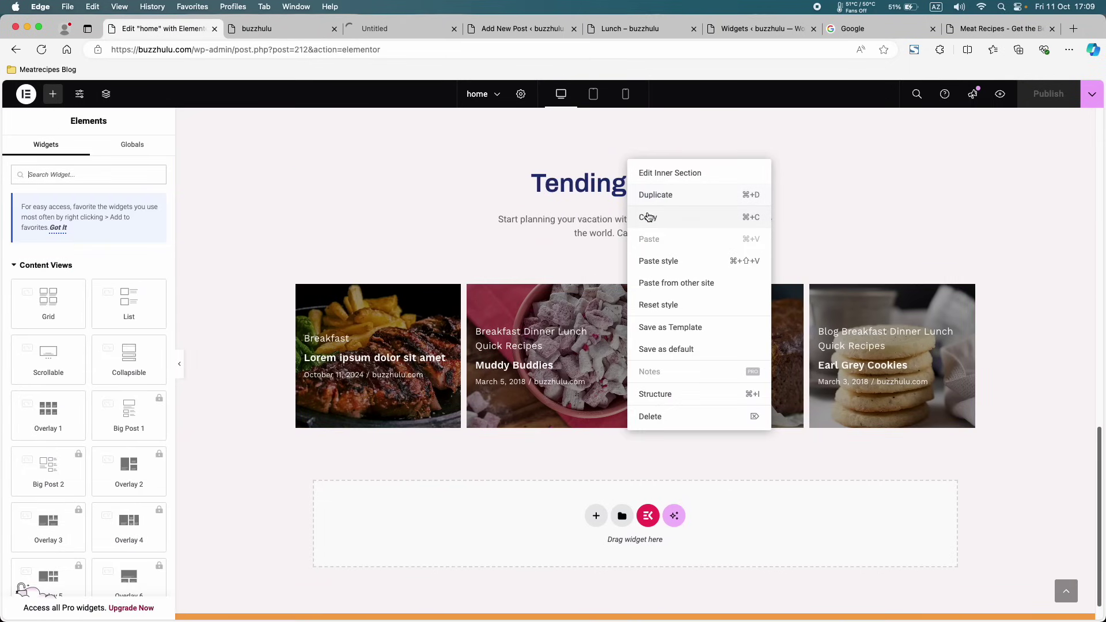
{"action": "key", "text": "Escape"}
{"action": "scroll", "coordinate": [536, 482], "scroll_direction": "down", "scroll_amount": 1}
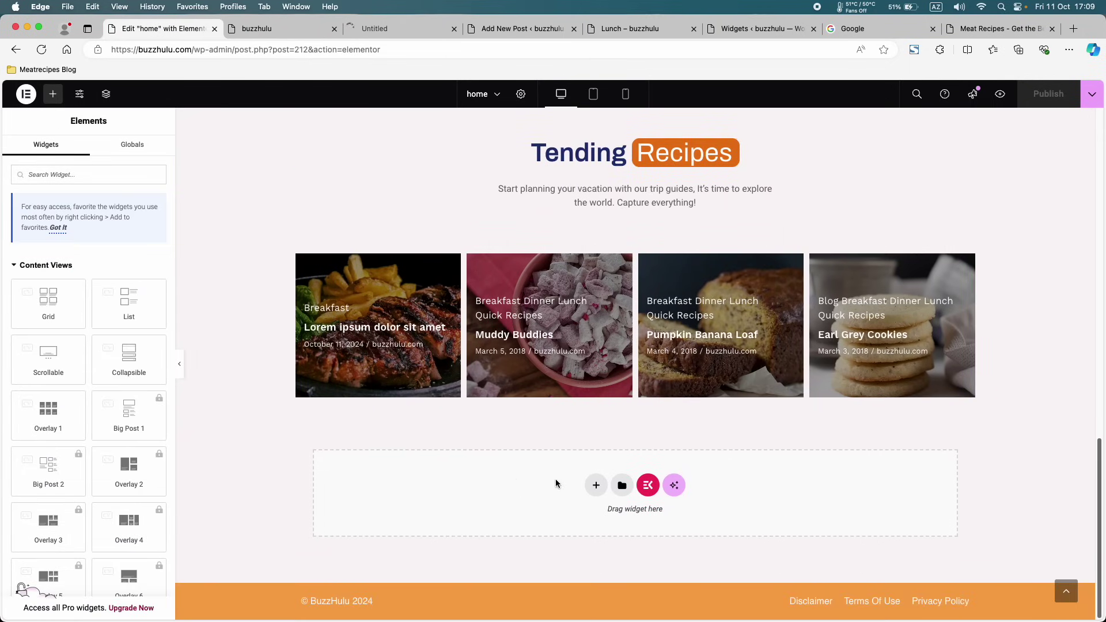
{"action": "right_click", "coordinate": [482, 473]}
{"action": "left_click", "coordinate": [496, 484]}
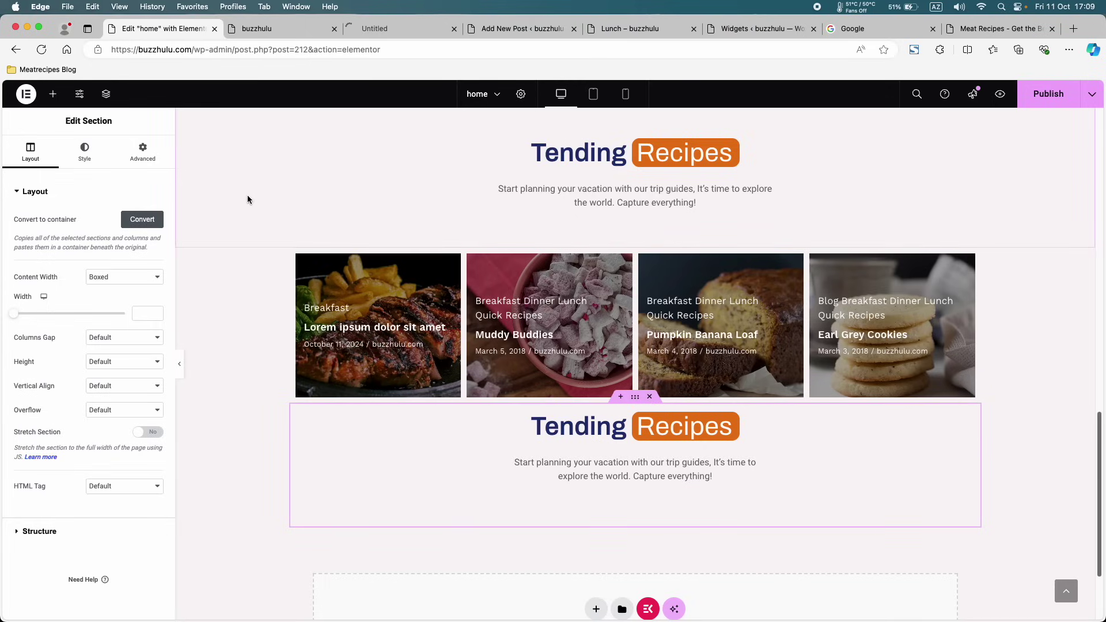
- Unlink the padding values of the pasted heading section and set its top padding to 50 px
{"action": "left_click", "coordinate": [155, 153]}
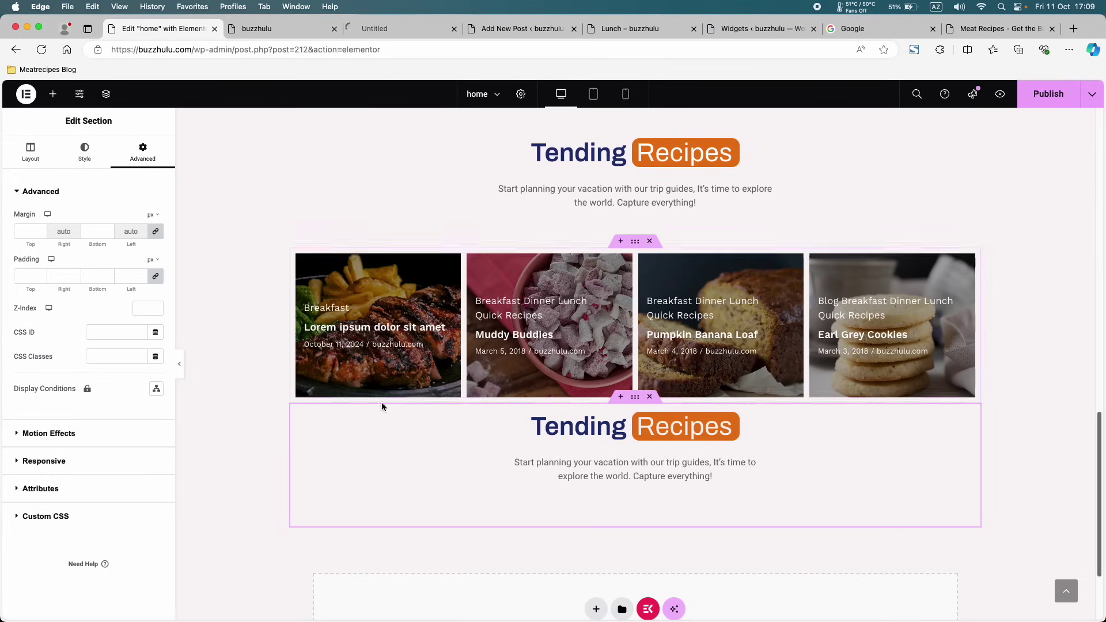
{"action": "left_click", "coordinate": [160, 278]}
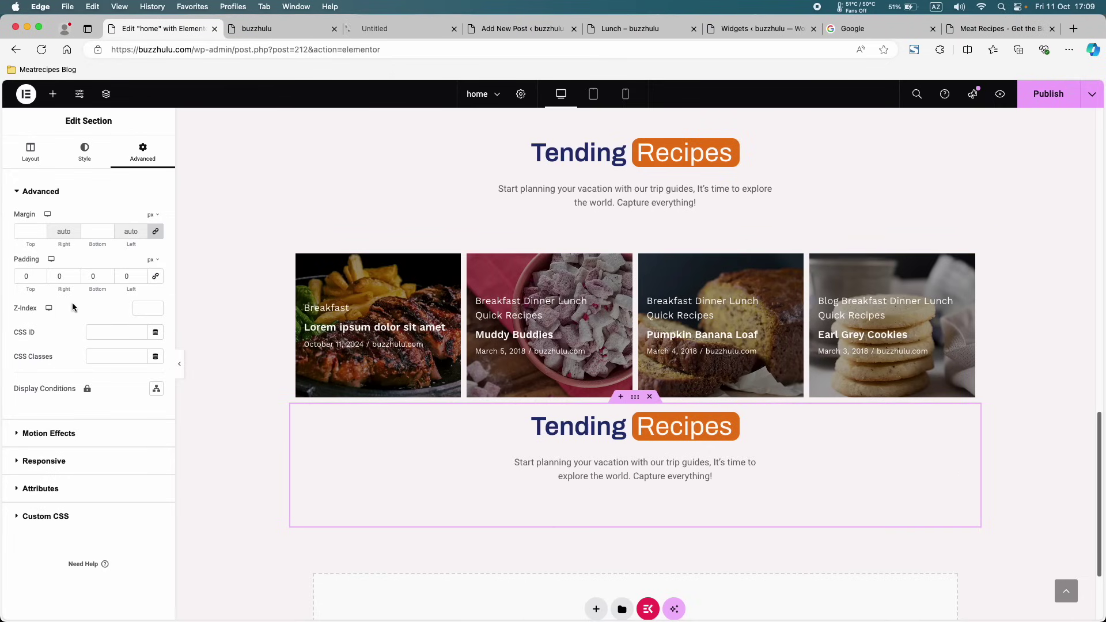
{"action": "left_click", "coordinate": [18, 278]}
{"action": "type", "text": "5"}
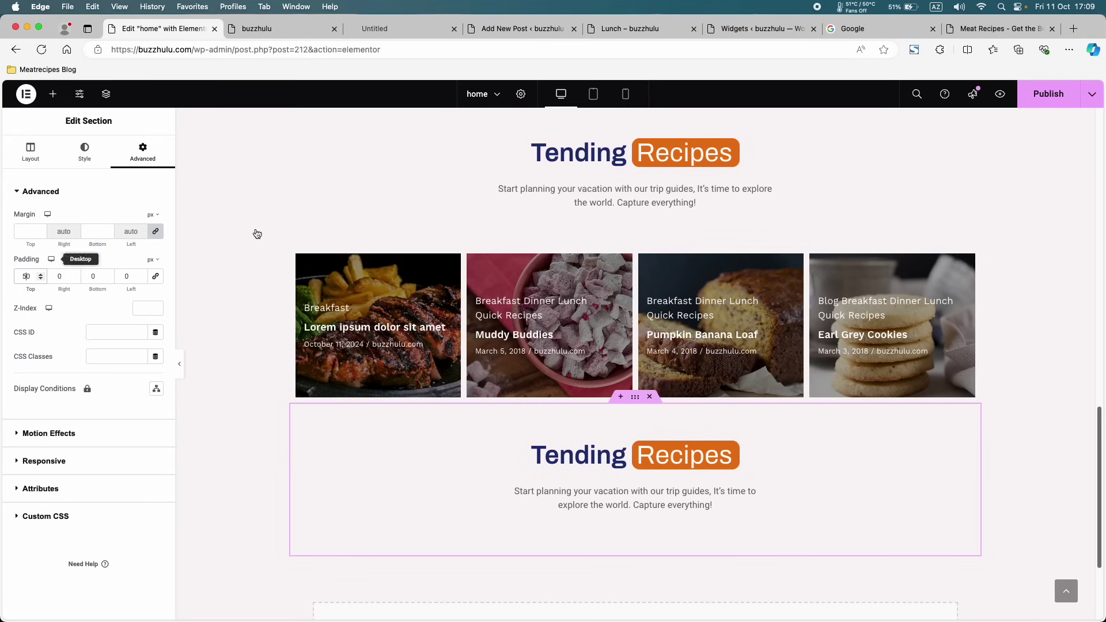
- Publish the home page changes and copy the title word "Dinner" from the site's Dinner category page
{"action": "left_click", "coordinate": [1049, 94]}
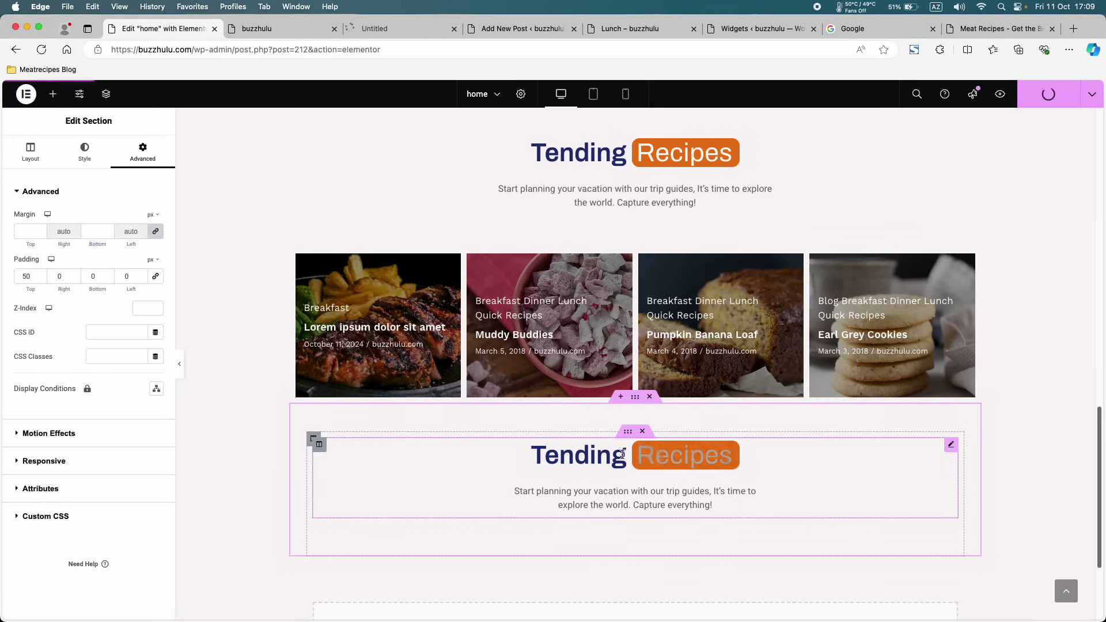
{"action": "left_click", "coordinate": [691, 455]}
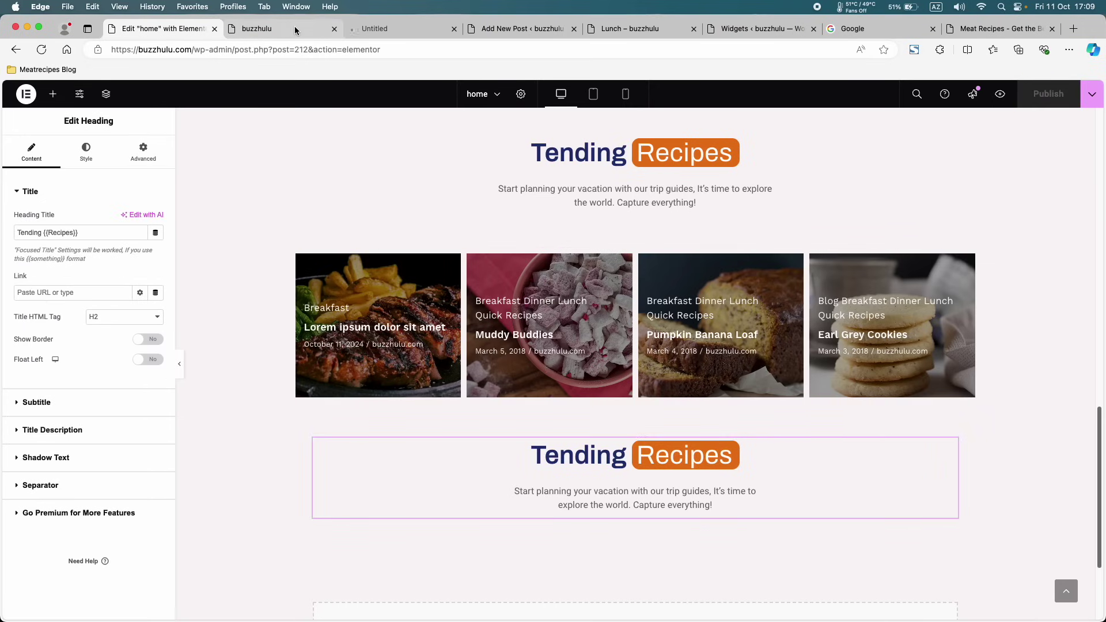
{"action": "left_click", "coordinate": [294, 28]}
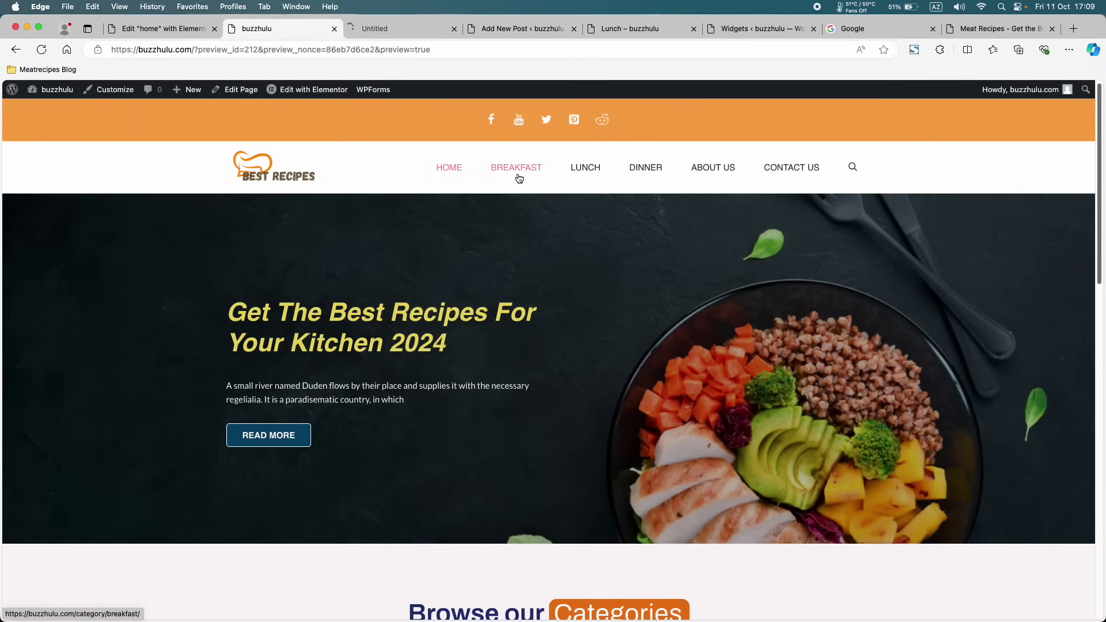
{"action": "left_click", "coordinate": [644, 175]}
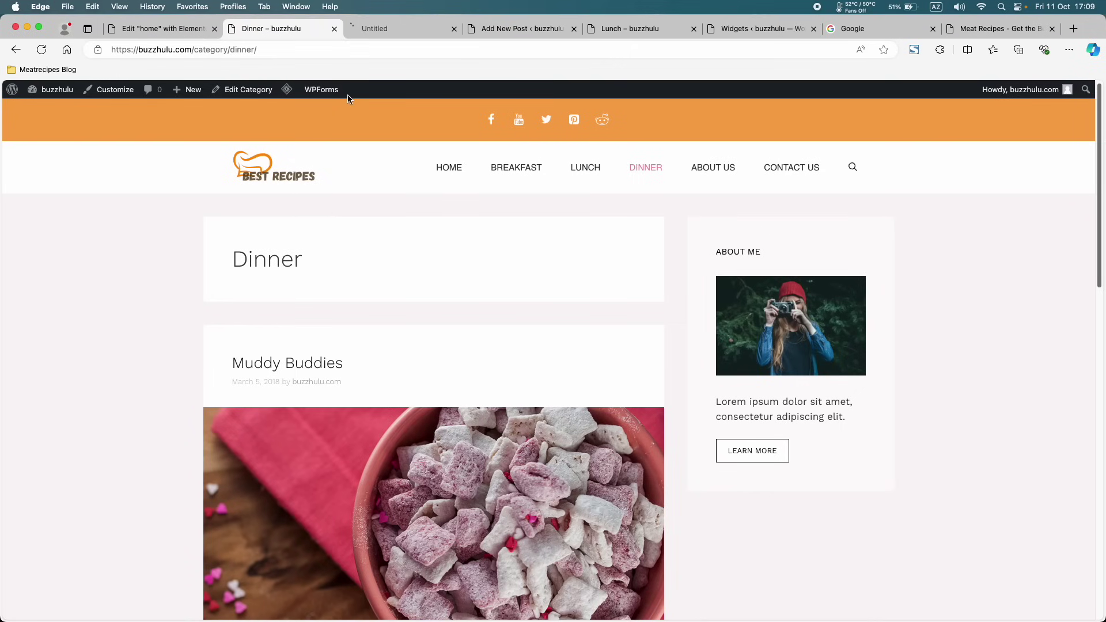
{"action": "double_click", "coordinate": [295, 254]}
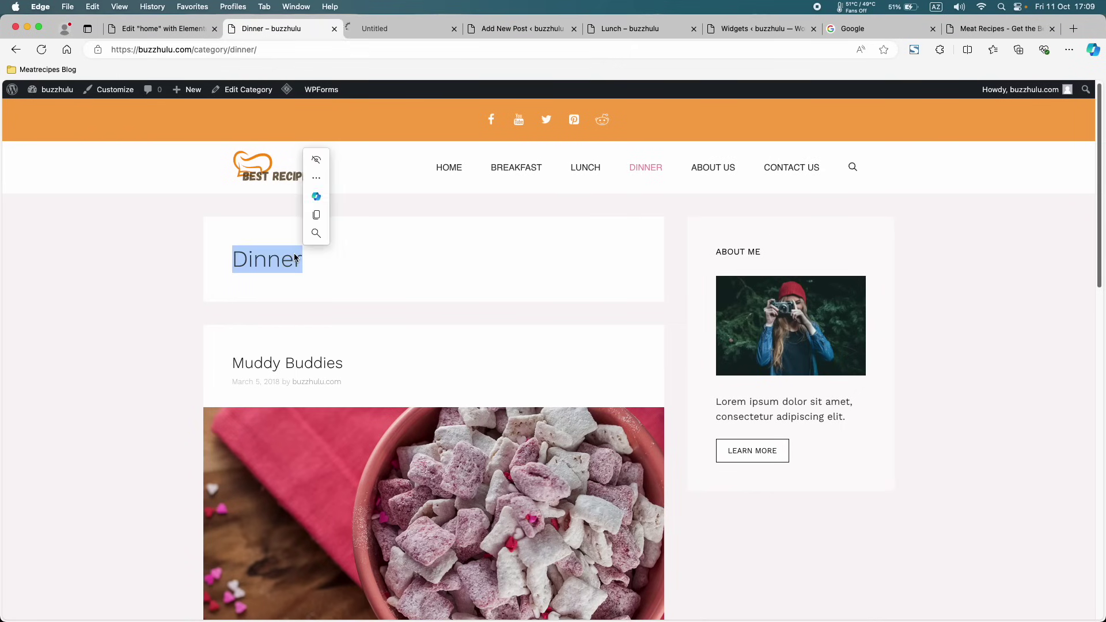
{"action": "right_click", "coordinate": [323, 275]}
{"action": "left_click", "coordinate": [323, 293]}
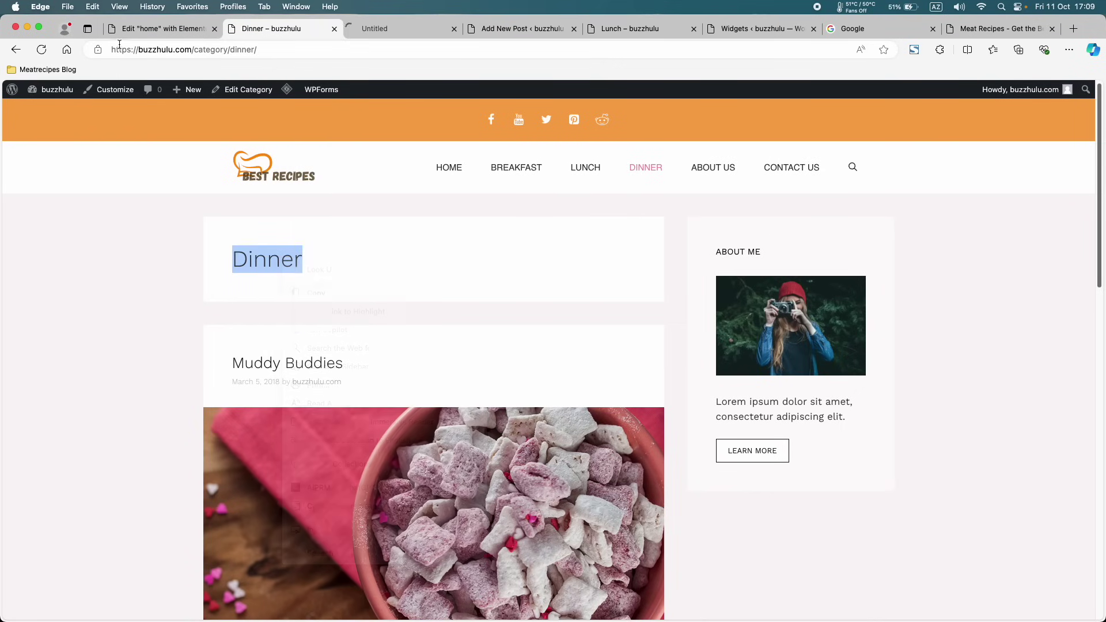
- Replace "Tending" with the copied word "Dinner" in the title of the pasted heading below the post grid
{"action": "left_click", "coordinate": [163, 28]}
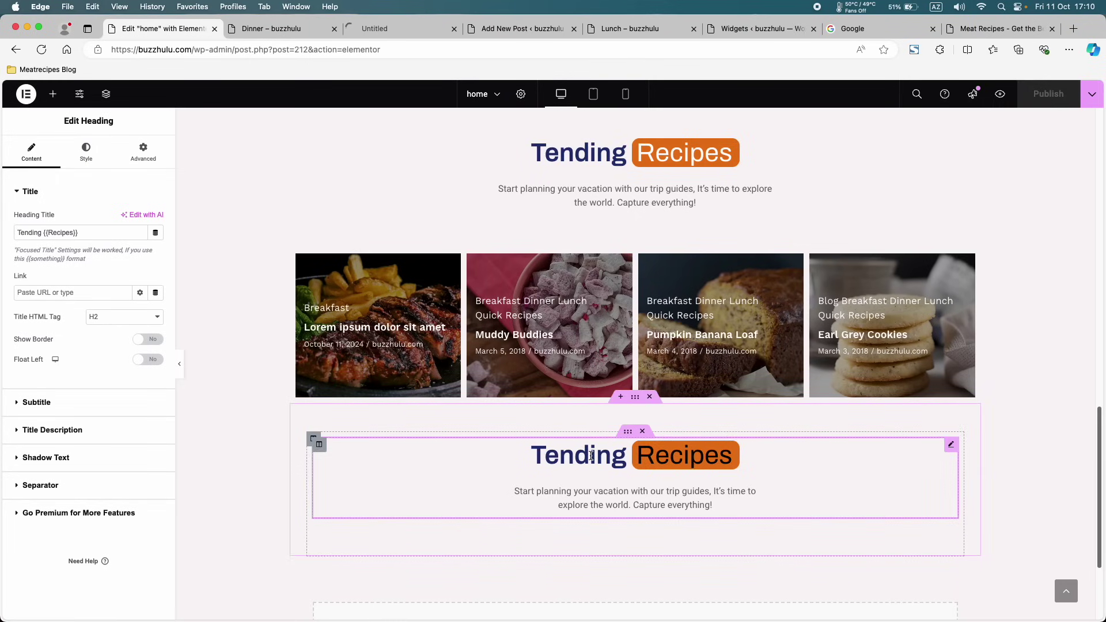
{"action": "double_click", "coordinate": [34, 233]}
{"action": "key", "text": "super+v"}
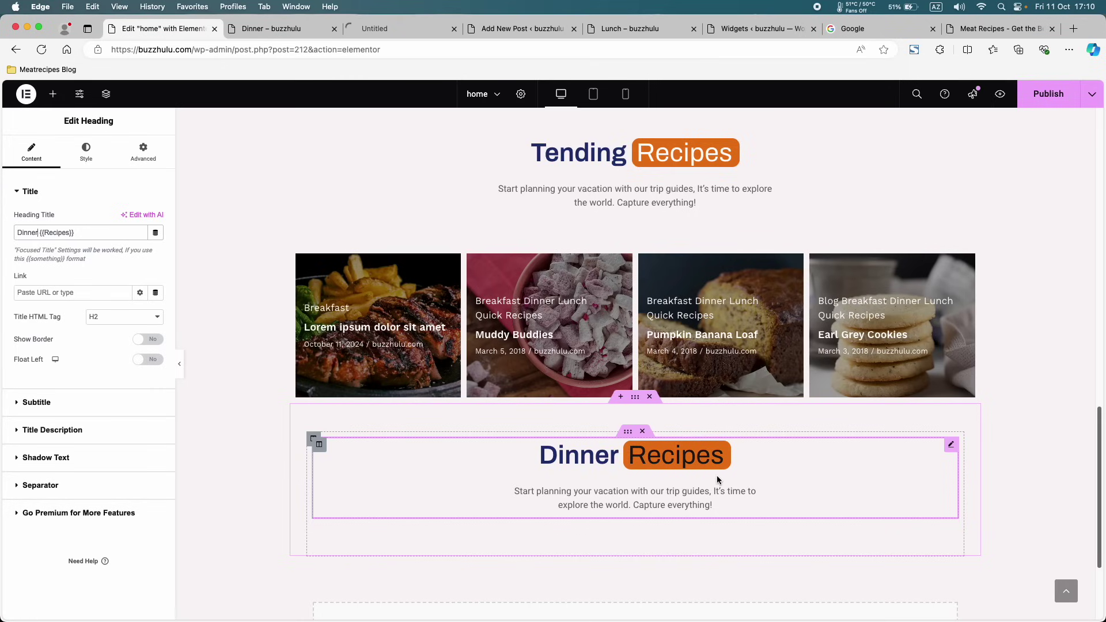
- Add a Content Views Grid widget in the empty area below the "Dinner Recipes" heading
{"action": "scroll", "coordinate": [580, 467], "scroll_direction": "down", "scroll_amount": 3}
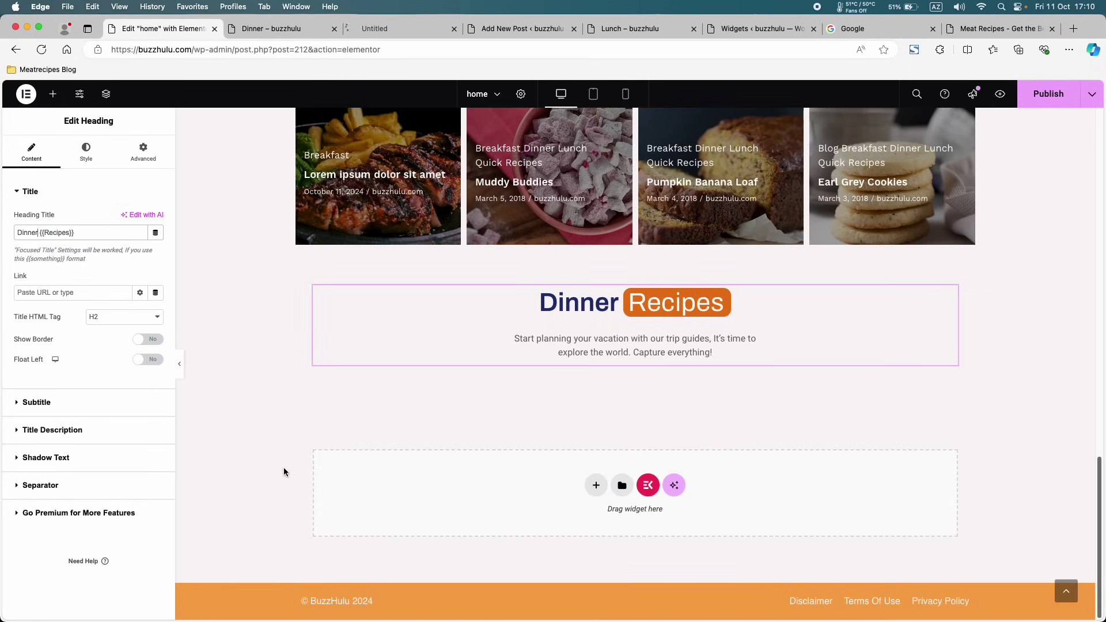
{"action": "left_click", "coordinate": [53, 94]}
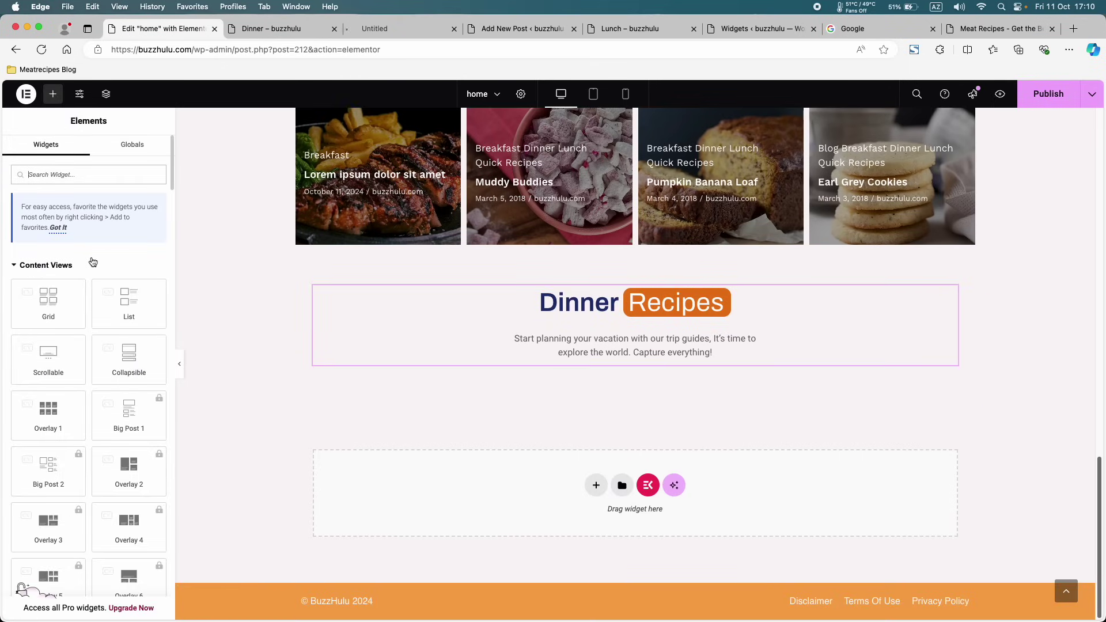
{"action": "left_click_drag", "start_coordinate": [60, 302], "coordinate": [440, 475]}
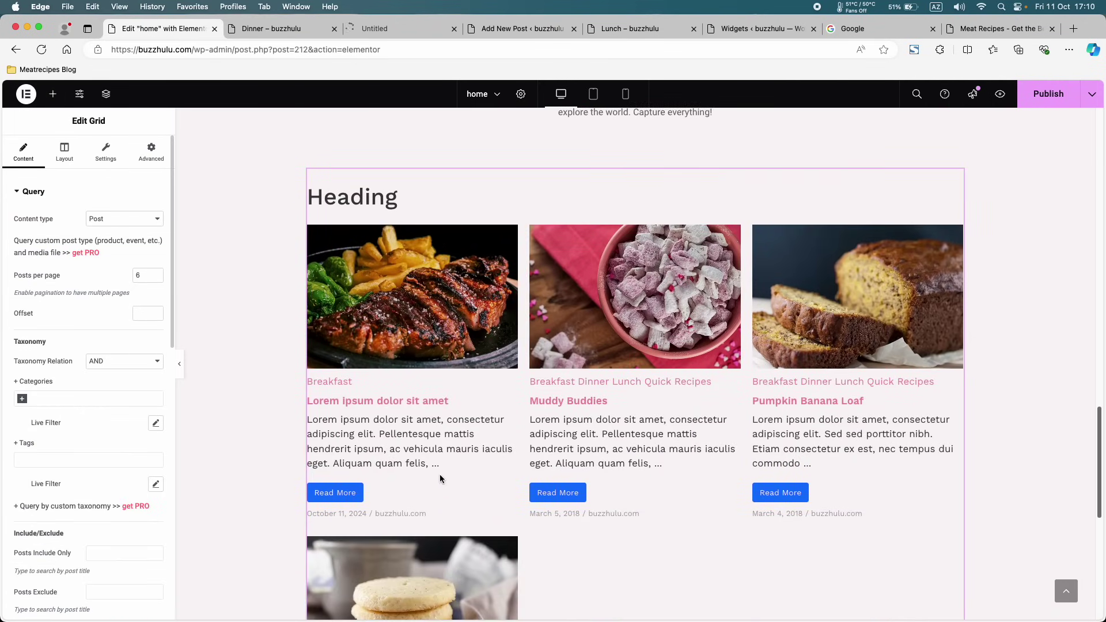
{"action": "scroll", "coordinate": [440, 475], "scroll_direction": "down", "scroll_amount": 1}
{"action": "scroll", "coordinate": [440, 478], "scroll_direction": "up", "scroll_amount": 2}
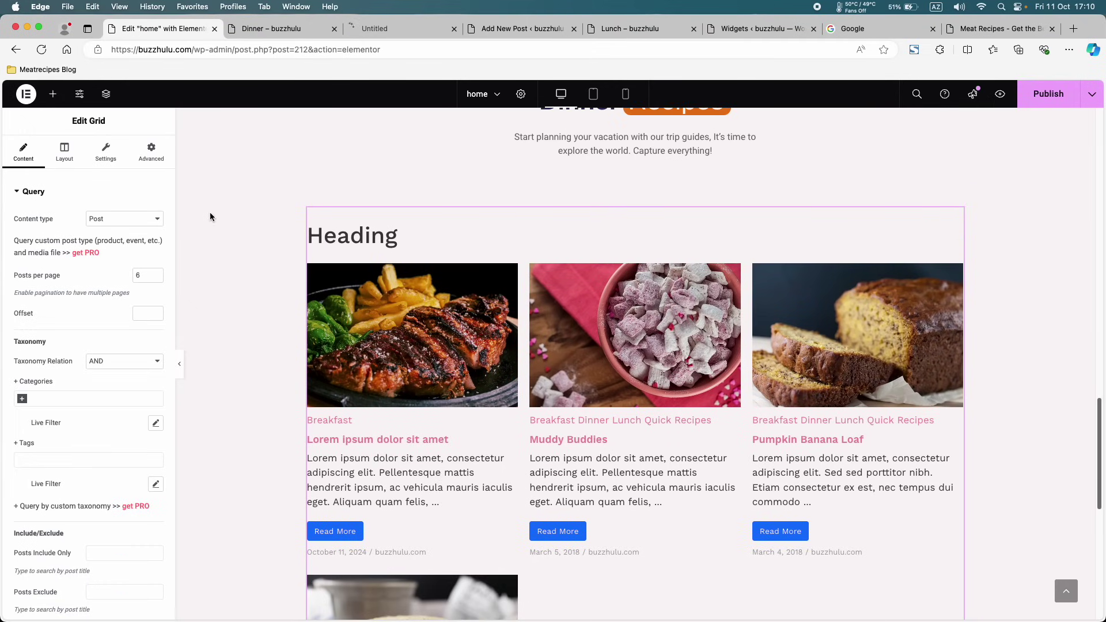
- Hide the heading text of the new post grid
{"action": "left_click", "coordinate": [79, 163]}
{"action": "left_click", "coordinate": [103, 154]}
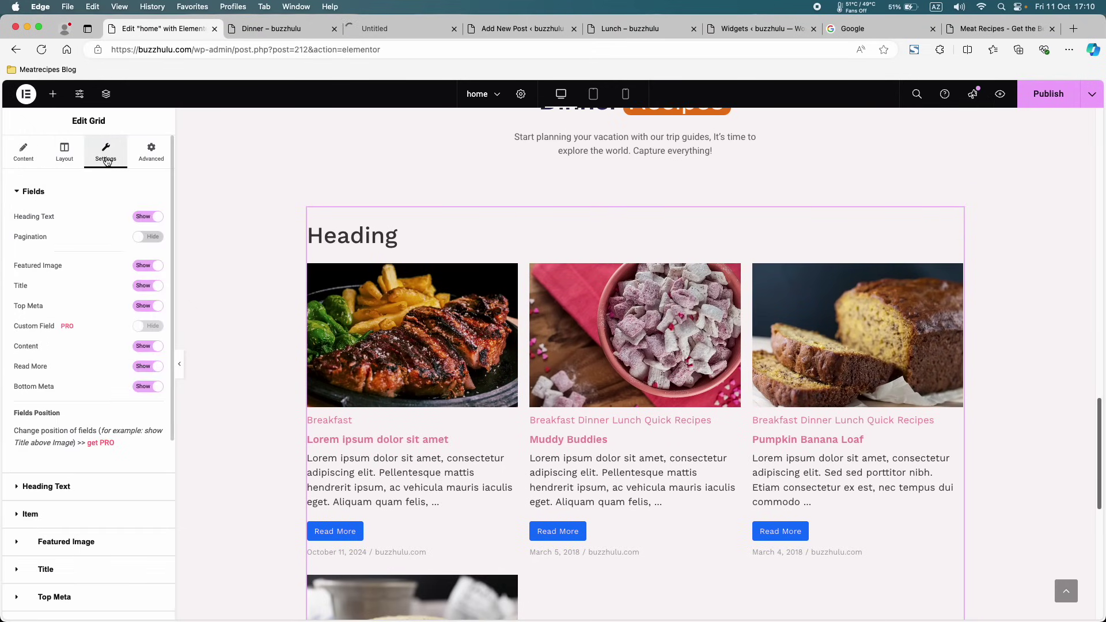
{"action": "left_click", "coordinate": [37, 220]}
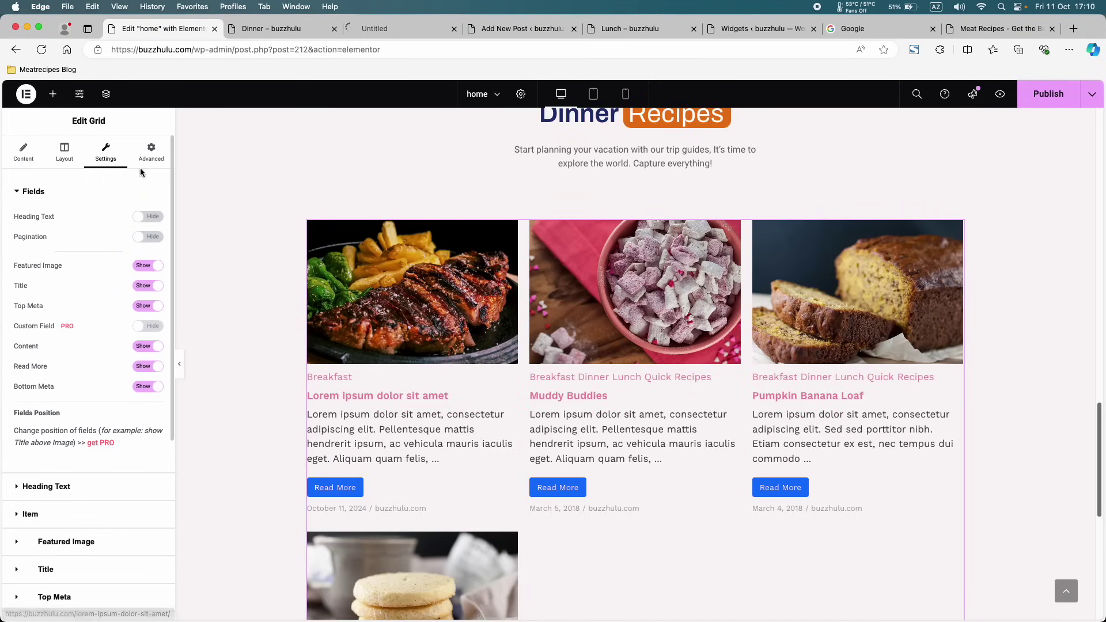
- Set the dinner grid's layout to 4 columns with a gap of 10 and centered alignment
{"action": "left_click", "coordinate": [81, 153]}
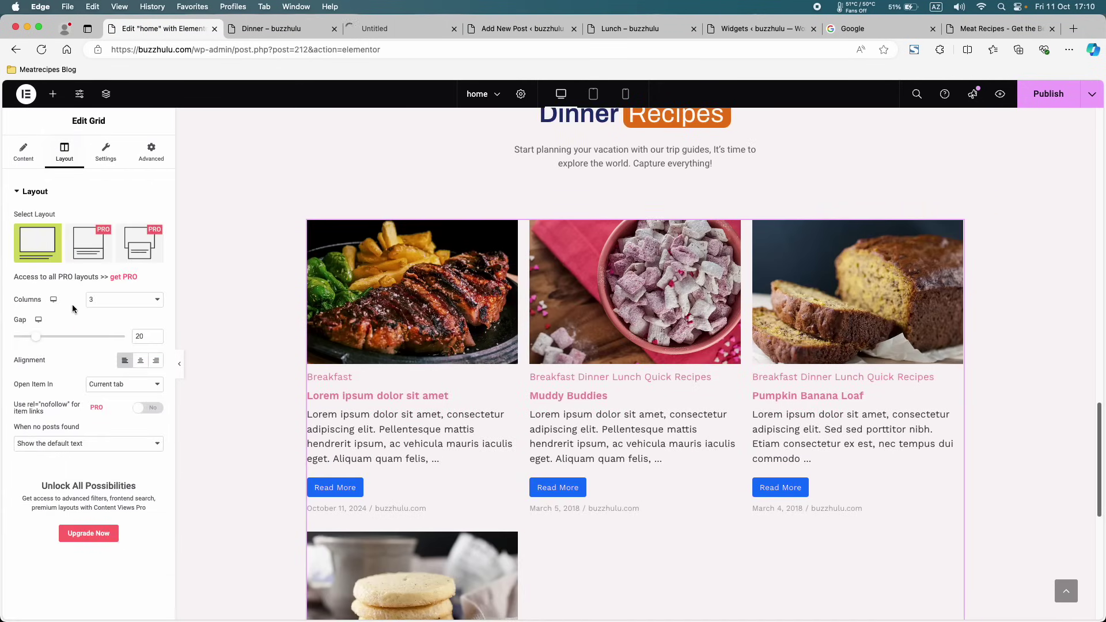
{"action": "left_click", "coordinate": [102, 301]}
{"action": "left_click", "coordinate": [98, 313]}
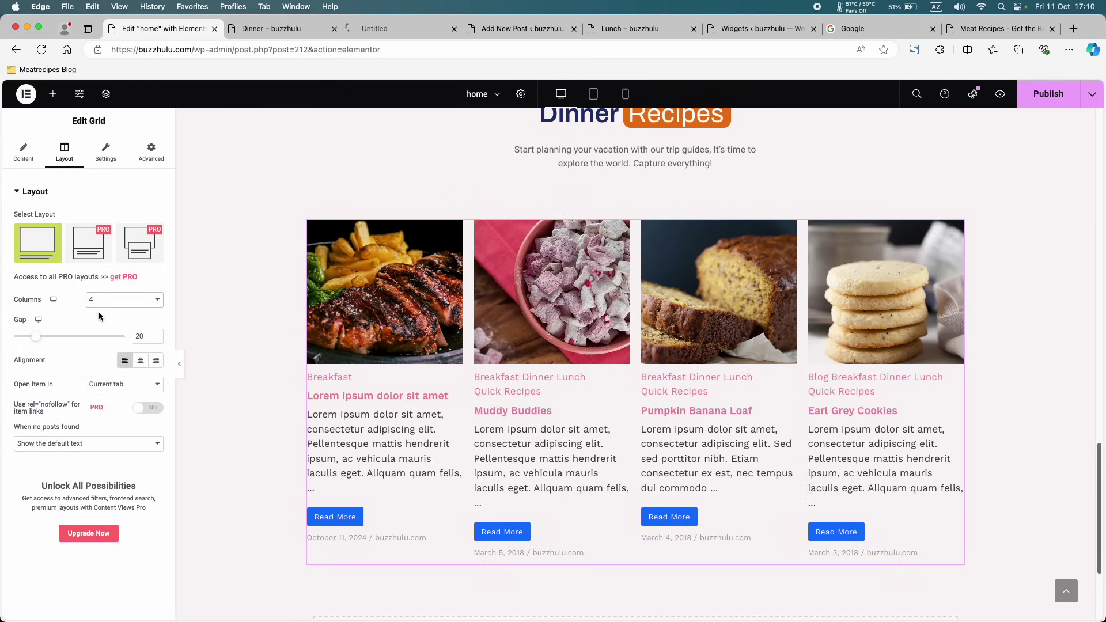
{"action": "scroll", "coordinate": [514, 278], "scroll_direction": "up", "scroll_amount": 1}
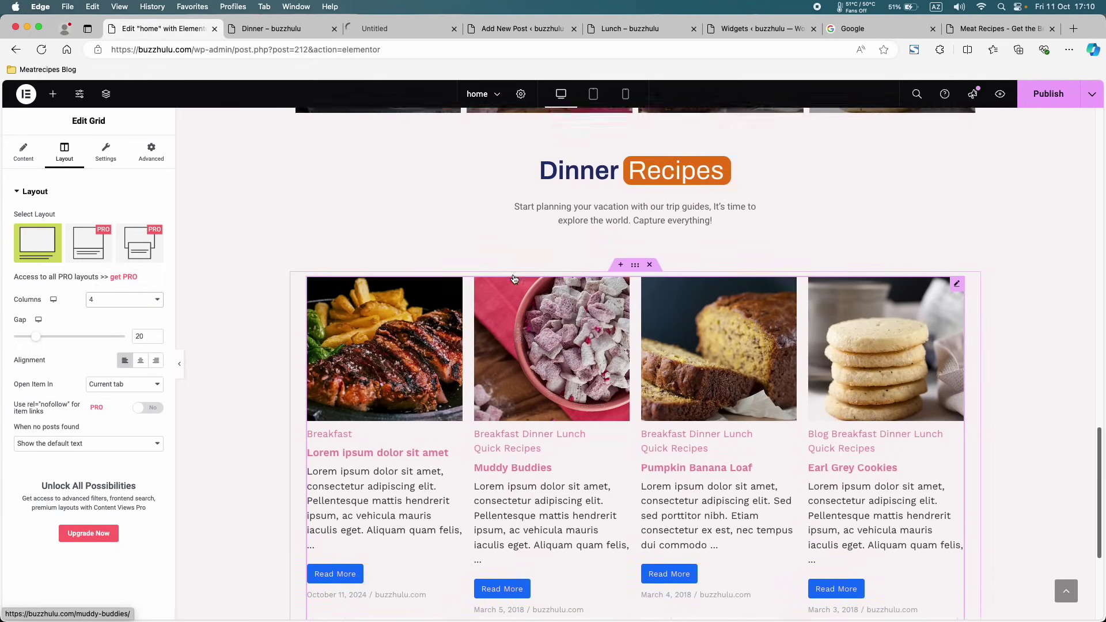
{"action": "scroll", "coordinate": [513, 278], "scroll_direction": "down", "scroll_amount": 1}
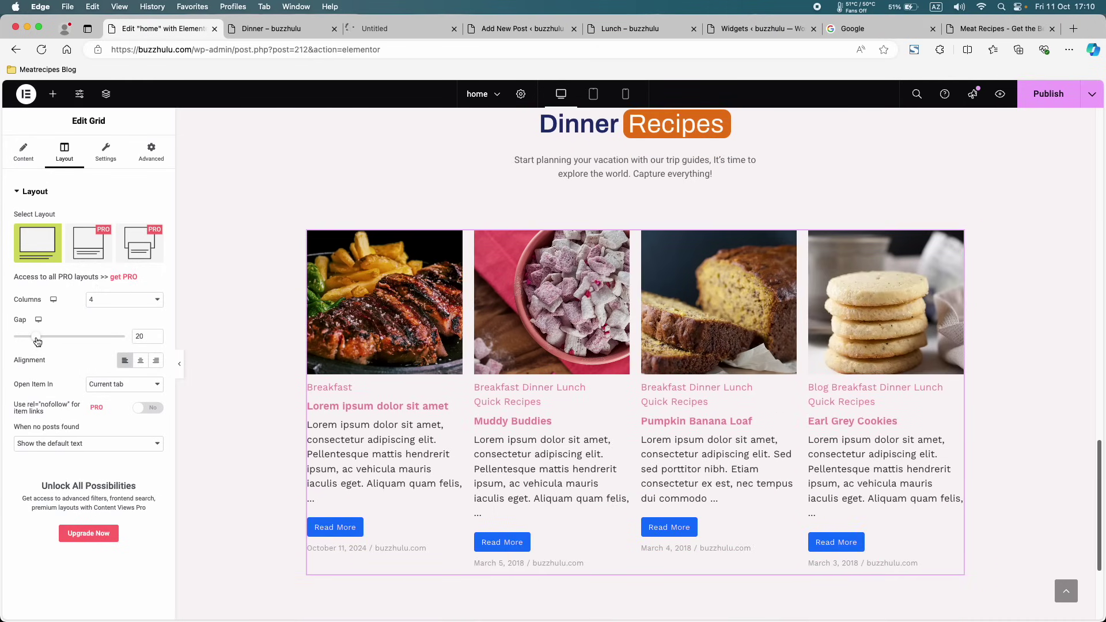
{"action": "left_click_drag", "start_coordinate": [38, 342], "coordinate": [27, 342]}
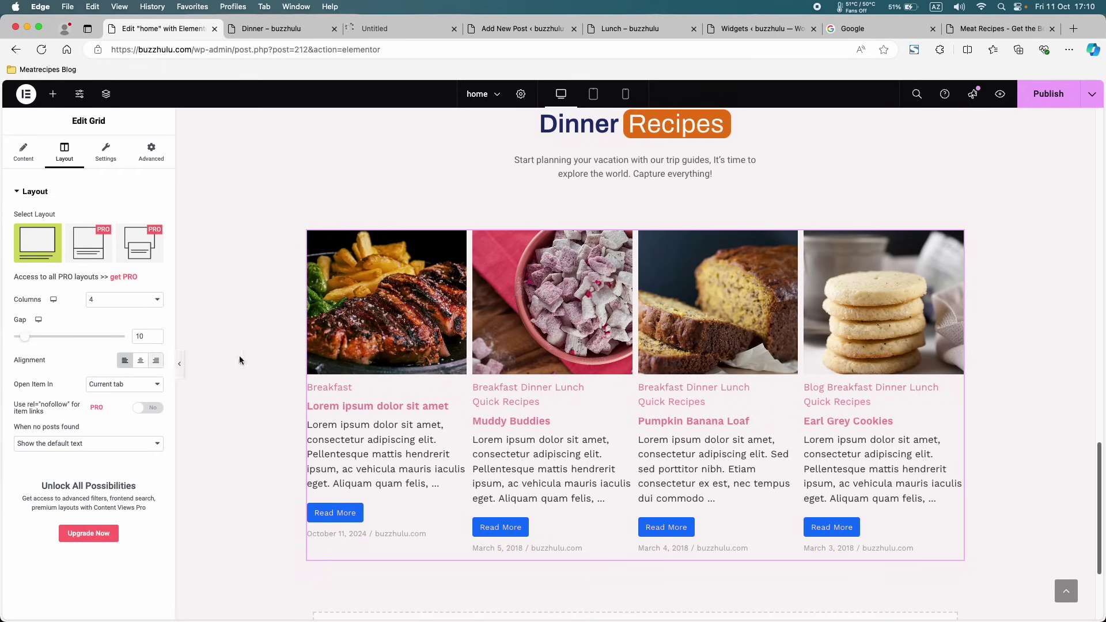
{"action": "left_click", "coordinate": [141, 361]}
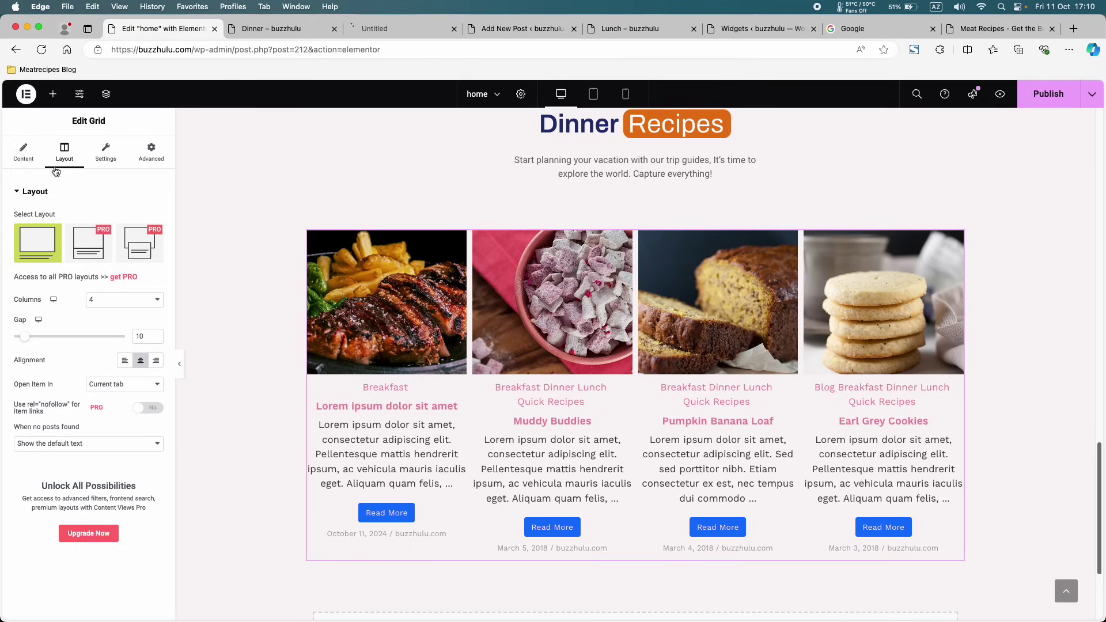
- Set the dinner grid's posts per page to 8
{"action": "left_click", "coordinate": [23, 153]}
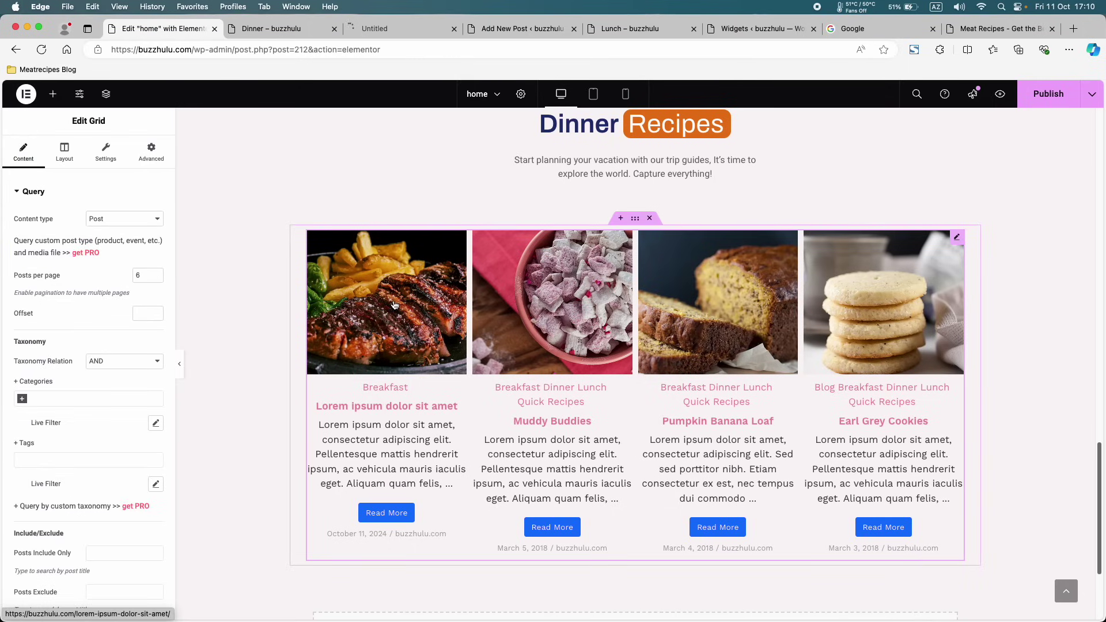
{"action": "left_click", "coordinate": [155, 274]}
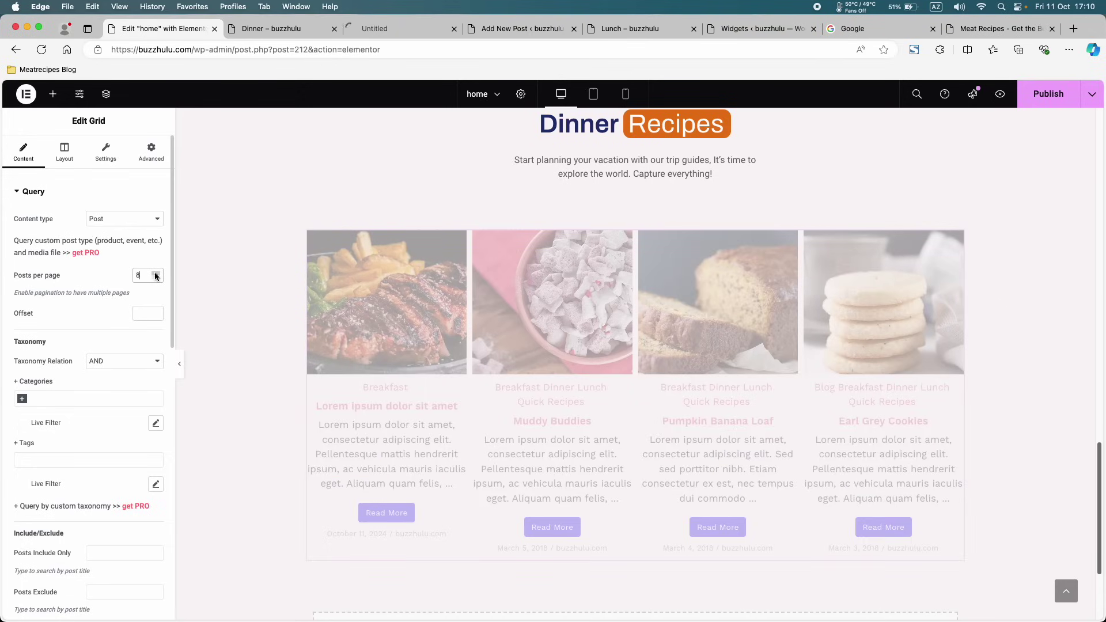
{"action": "left_click", "coordinate": [155, 275]}
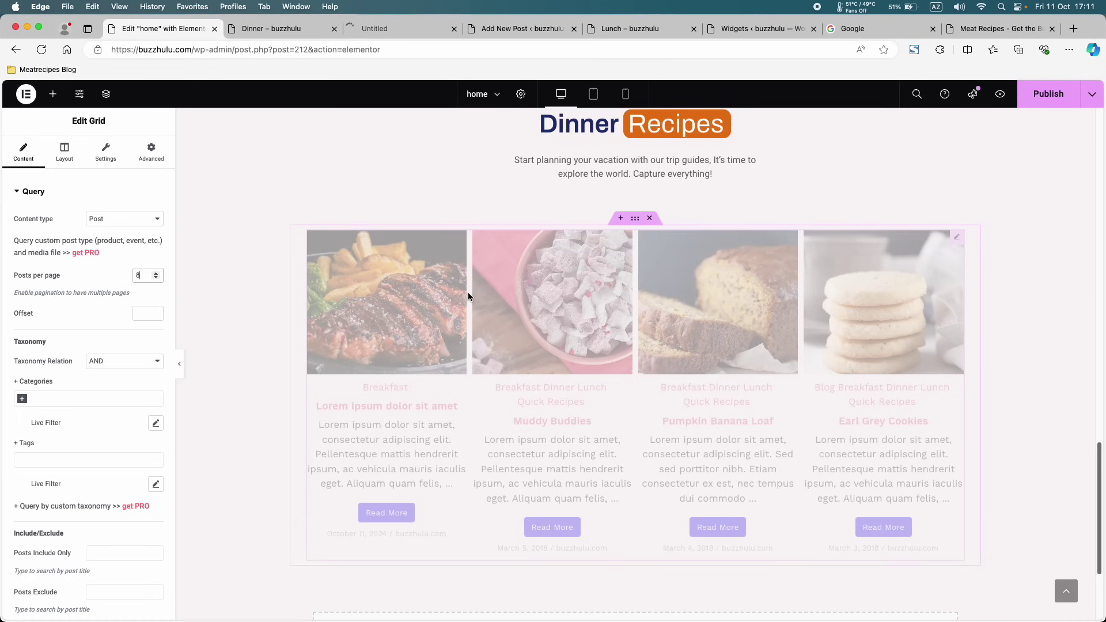
{"action": "scroll", "coordinate": [373, 261], "scroll_direction": "down", "scroll_amount": 1}
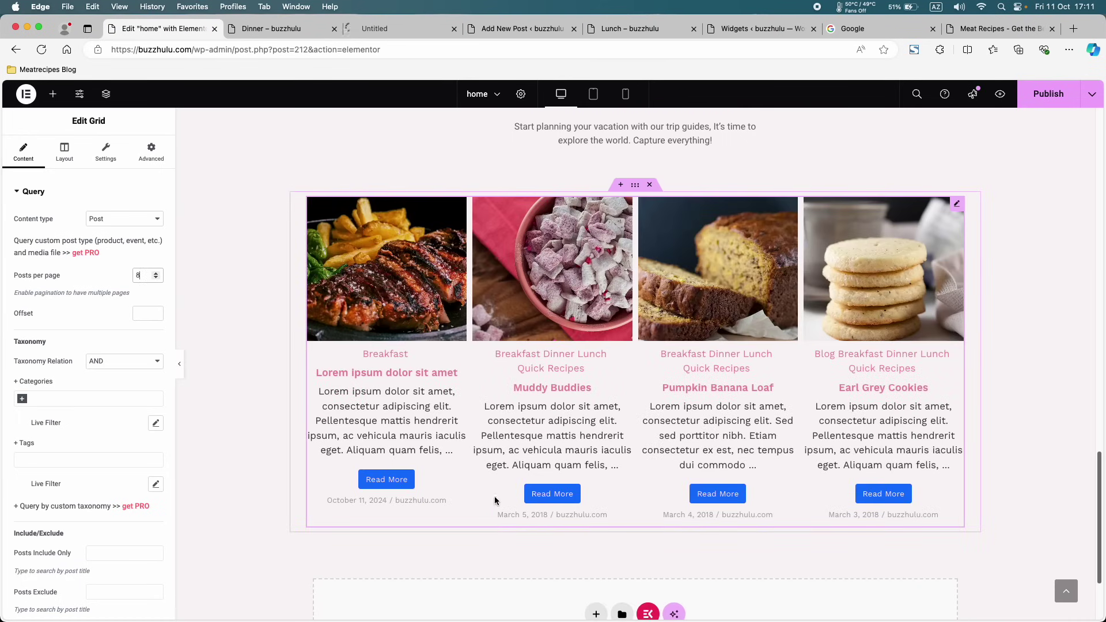
- Filter the grid below the "Dinner Recipes" heading to show only posts in the Dinner category
{"action": "scroll", "coordinate": [75, 362], "scroll_direction": "down", "scroll_amount": 2}
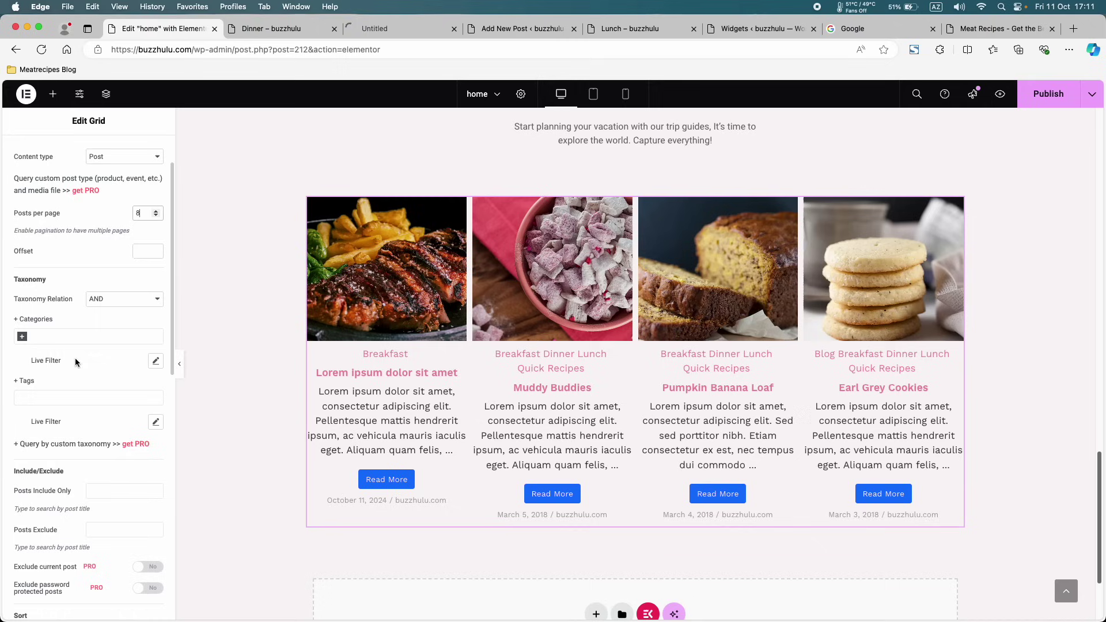
{"action": "left_click", "coordinate": [52, 336]}
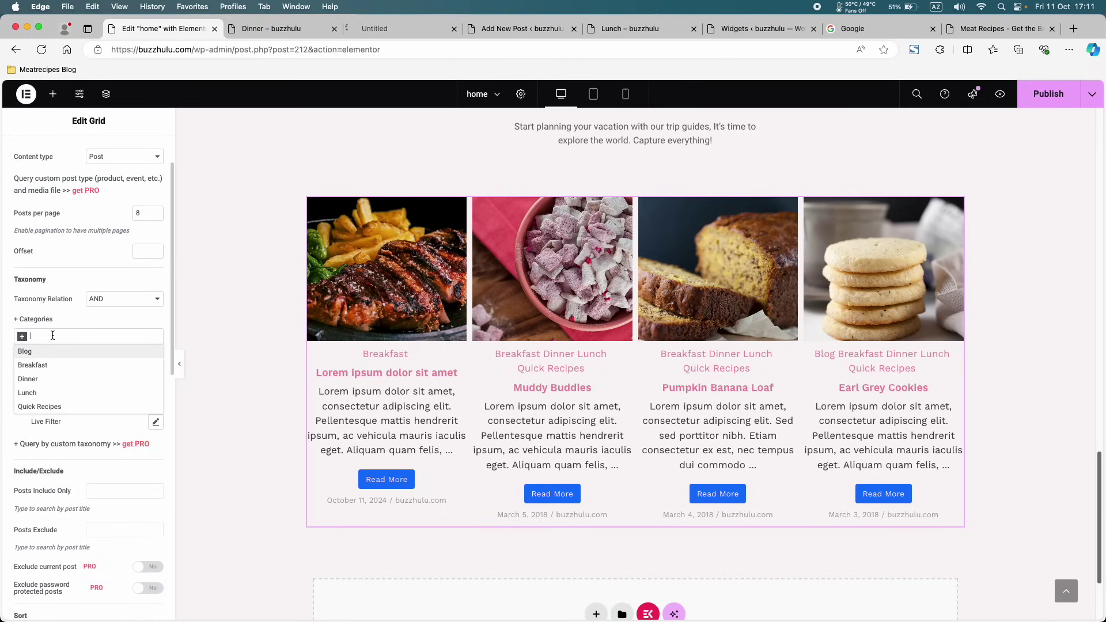
{"action": "scroll", "coordinate": [310, 305], "scroll_direction": "up", "scroll_amount": 2}
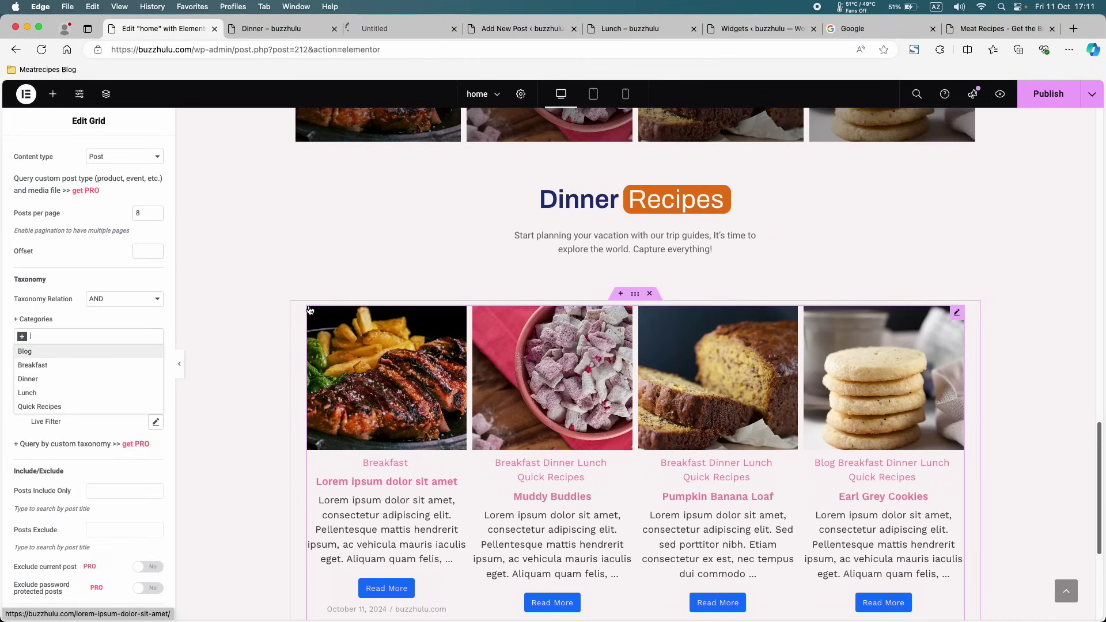
{"action": "left_click", "coordinate": [32, 379]}
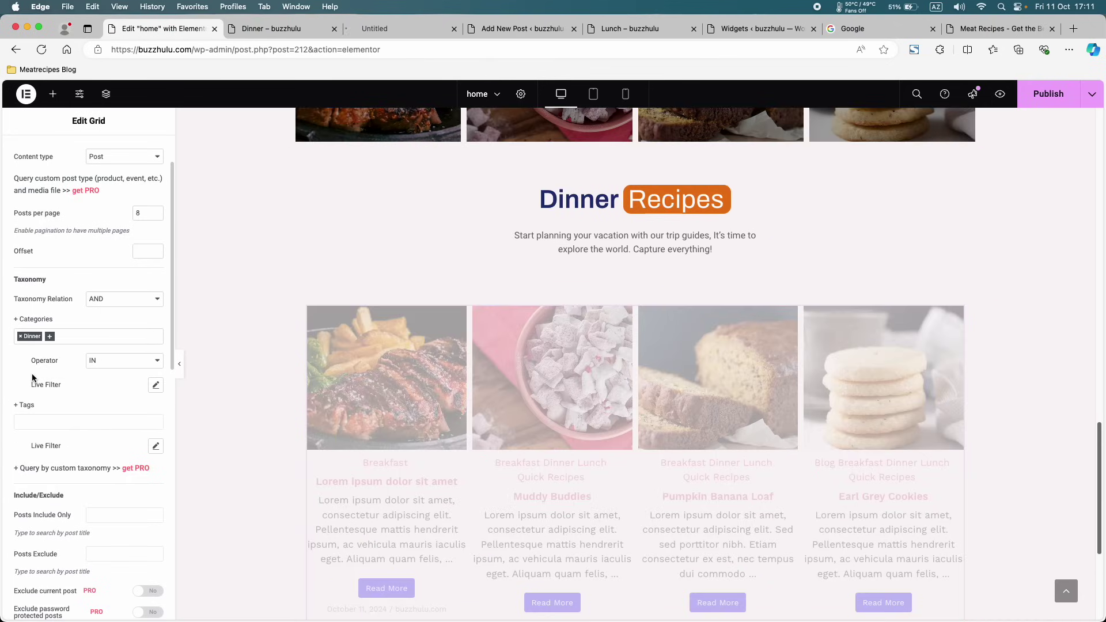
{"action": "scroll", "coordinate": [798, 324], "scroll_direction": "down", "scroll_amount": 2}
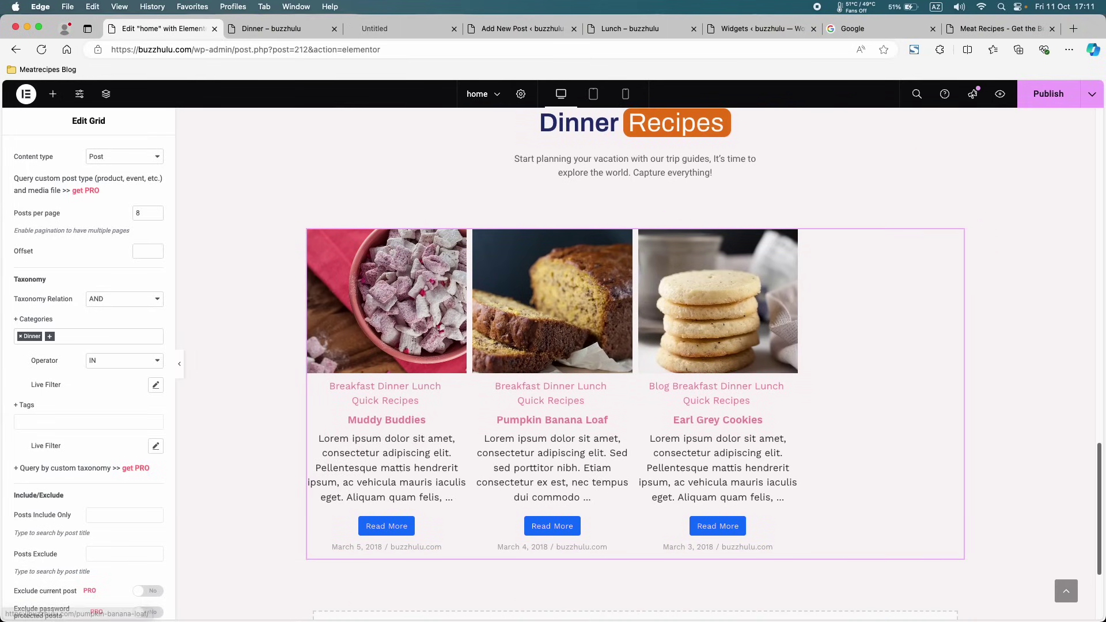
- Check the site's posts list and the Dinner category's post count in the WordPress dashboard
{"action": "left_click", "coordinate": [308, 29]}
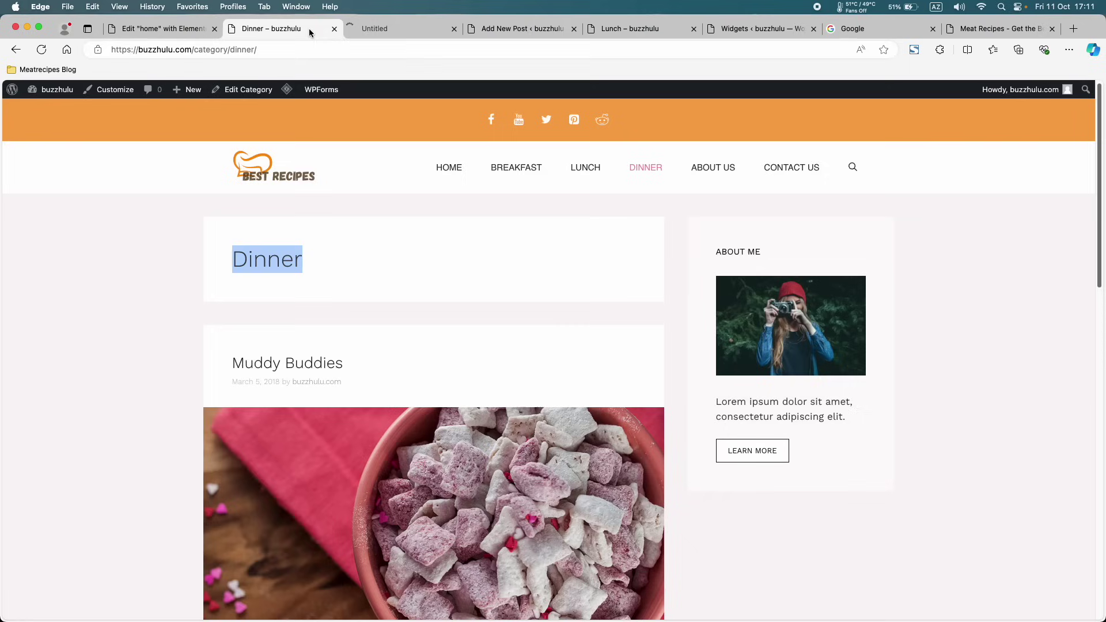
{"action": "mouse_move", "coordinate": [50, 89]}
{"action": "left_click", "coordinate": [54, 116]}
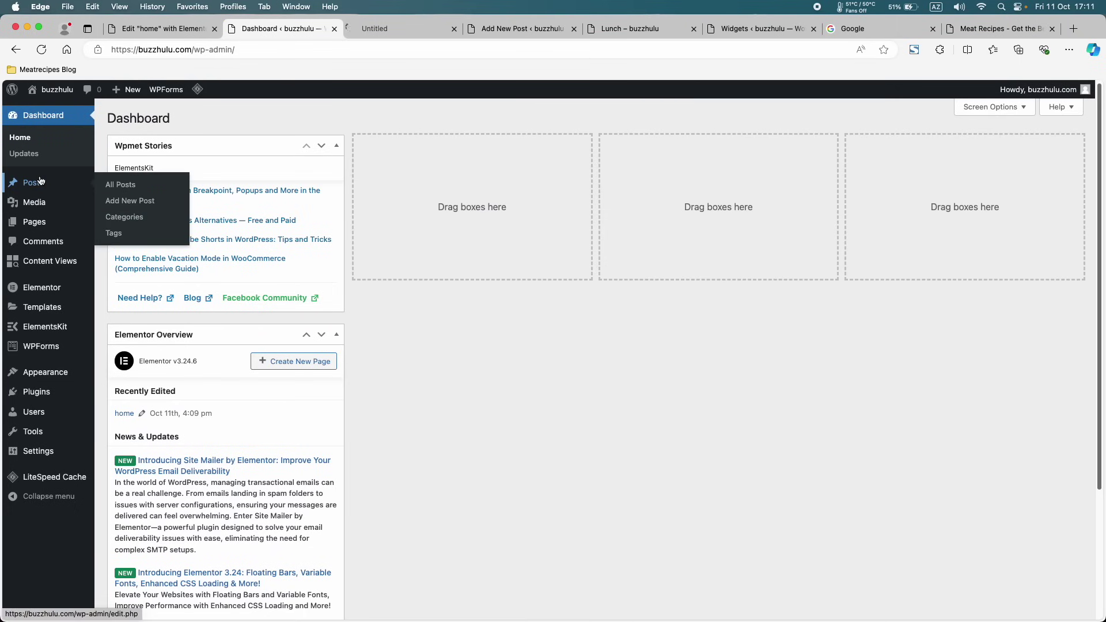
{"action": "left_click", "coordinate": [40, 181]}
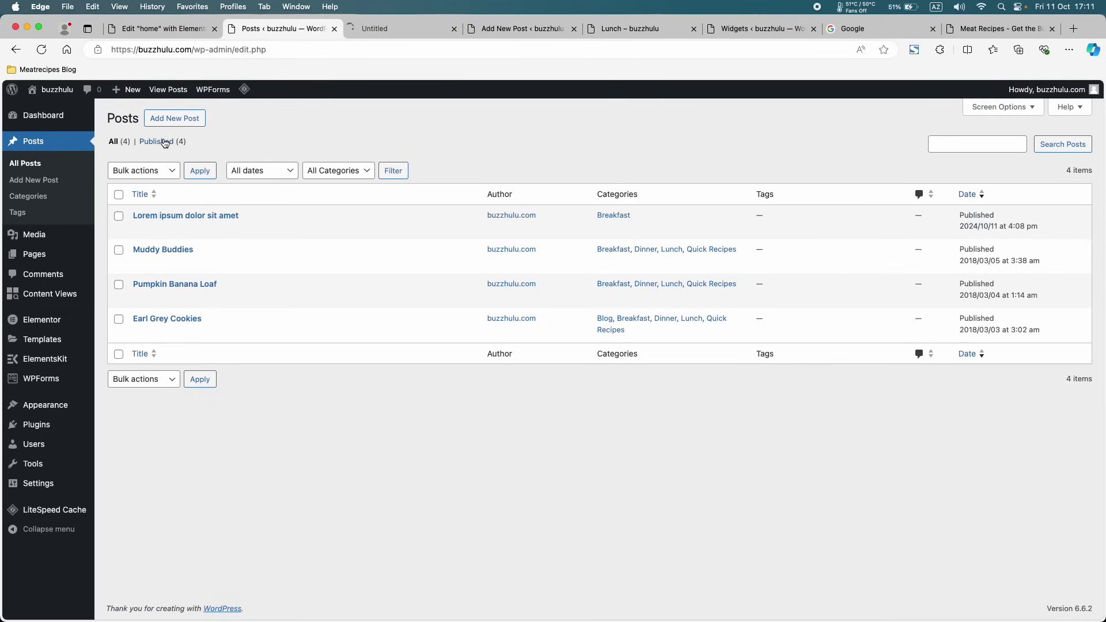
{"action": "left_click", "coordinate": [35, 200]}
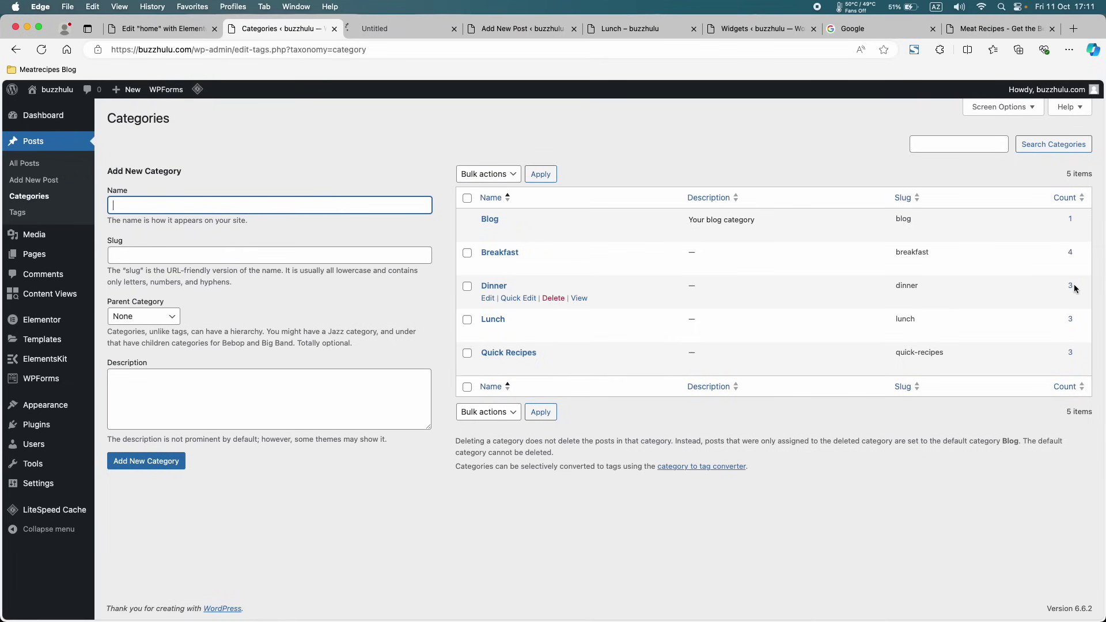
{"action": "left_click_drag", "start_coordinate": [1073, 284], "coordinate": [1055, 285]}
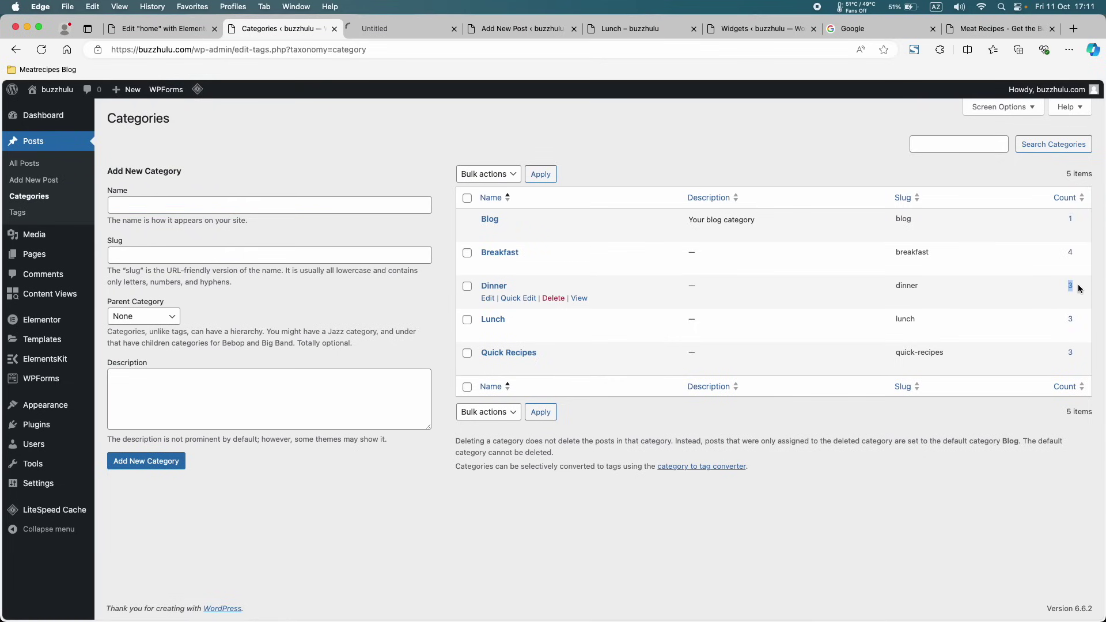
{"action": "left_click", "coordinate": [46, 145]}
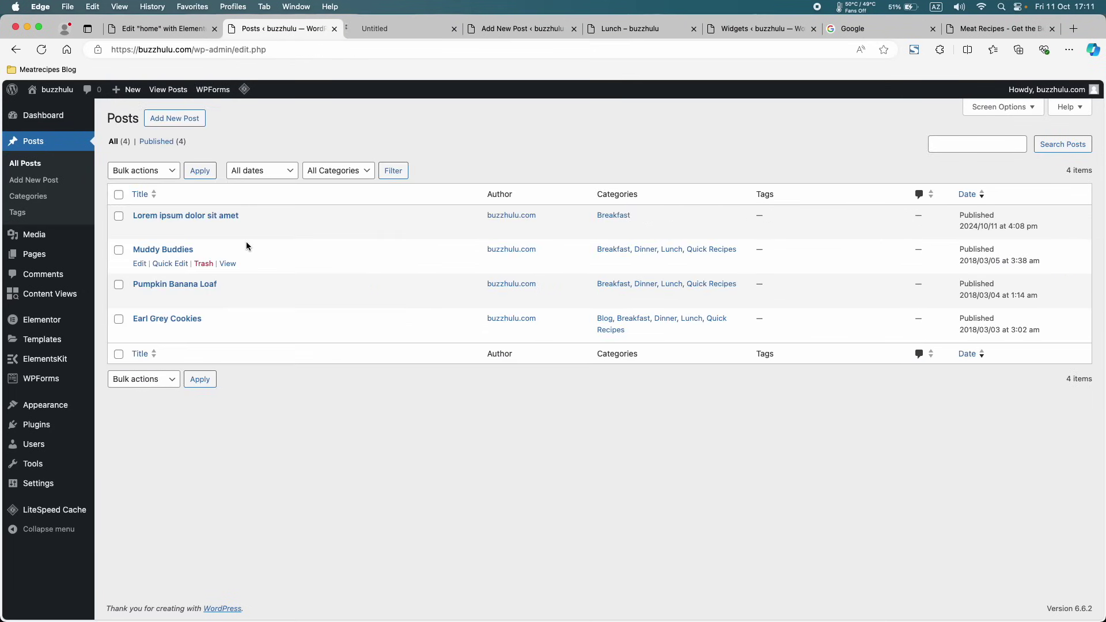
- Add the Dinner category to the "Lorem ipsum dolor sit amet" post with Quick Edit and update it
{"action": "left_click", "coordinate": [170, 229]}
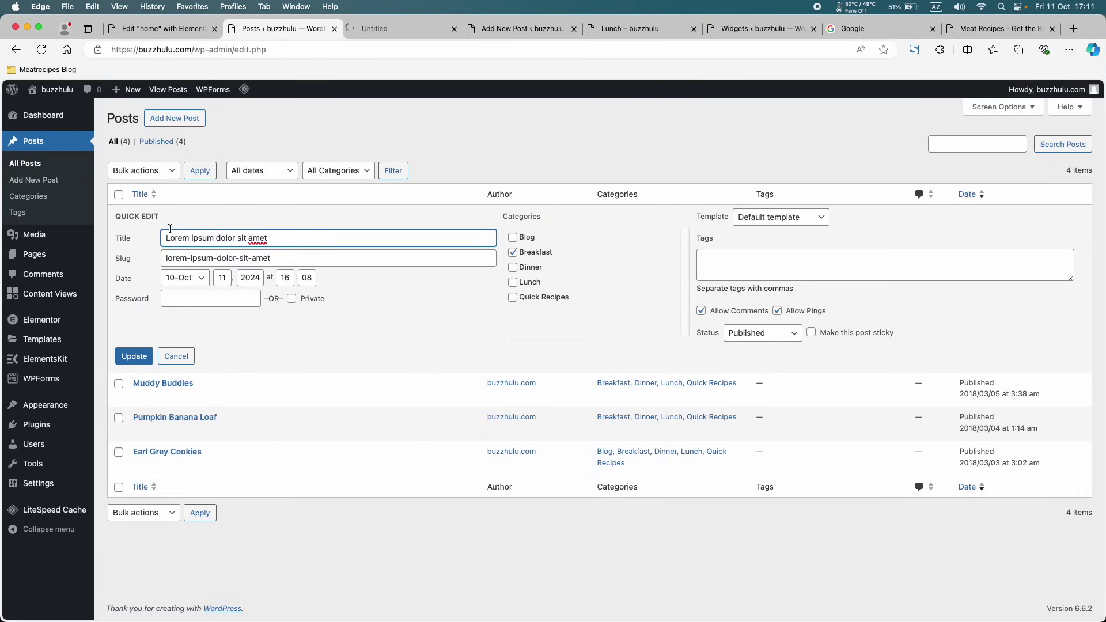
{"action": "left_click", "coordinate": [513, 267]}
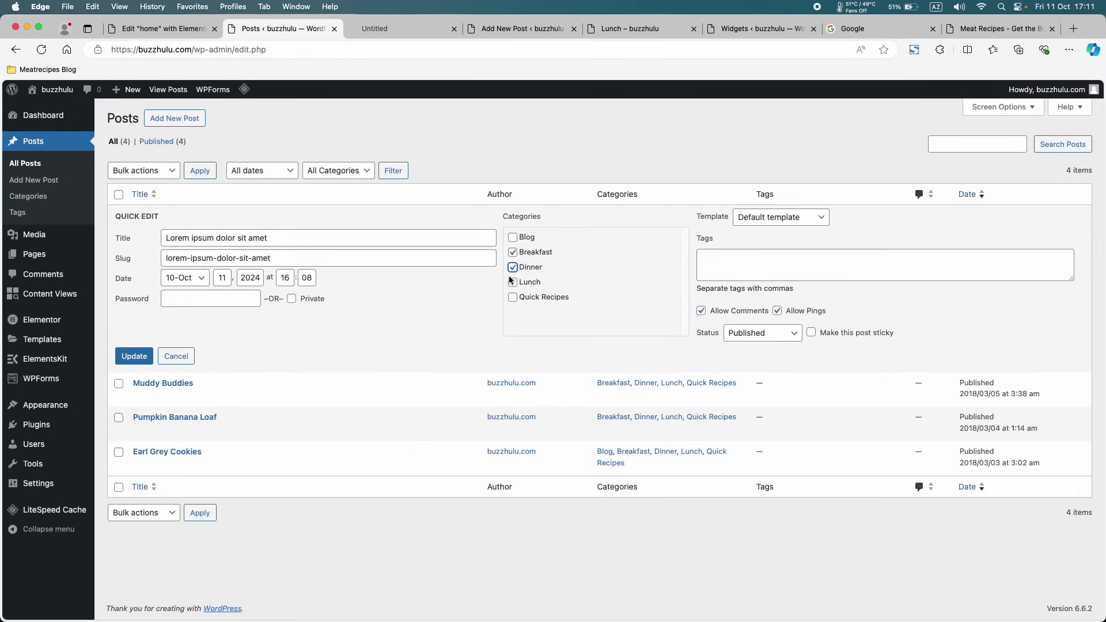
{"action": "left_click", "coordinate": [143, 355]}
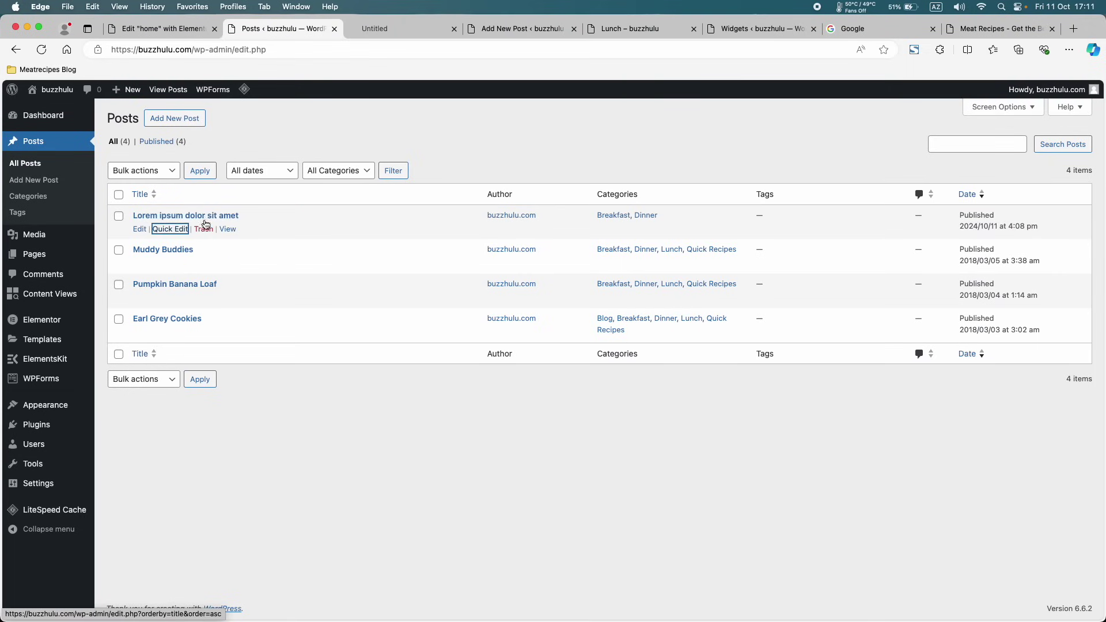
- Publish the home page in the Elementor editor and reload the editor
{"action": "left_click", "coordinate": [192, 33]}
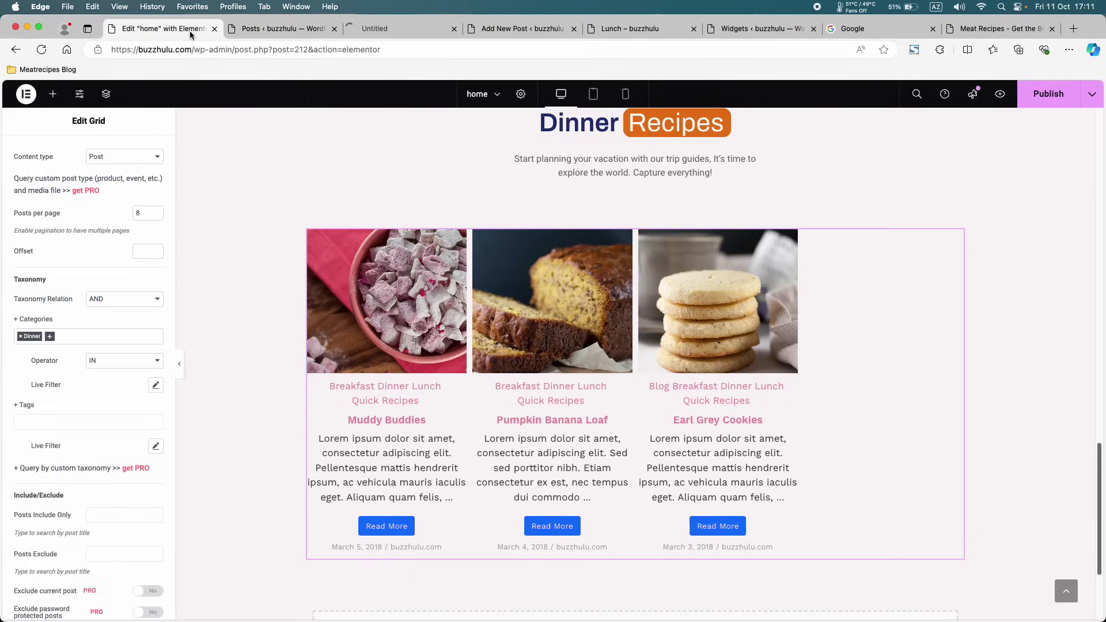
{"action": "left_click", "coordinate": [1030, 102]}
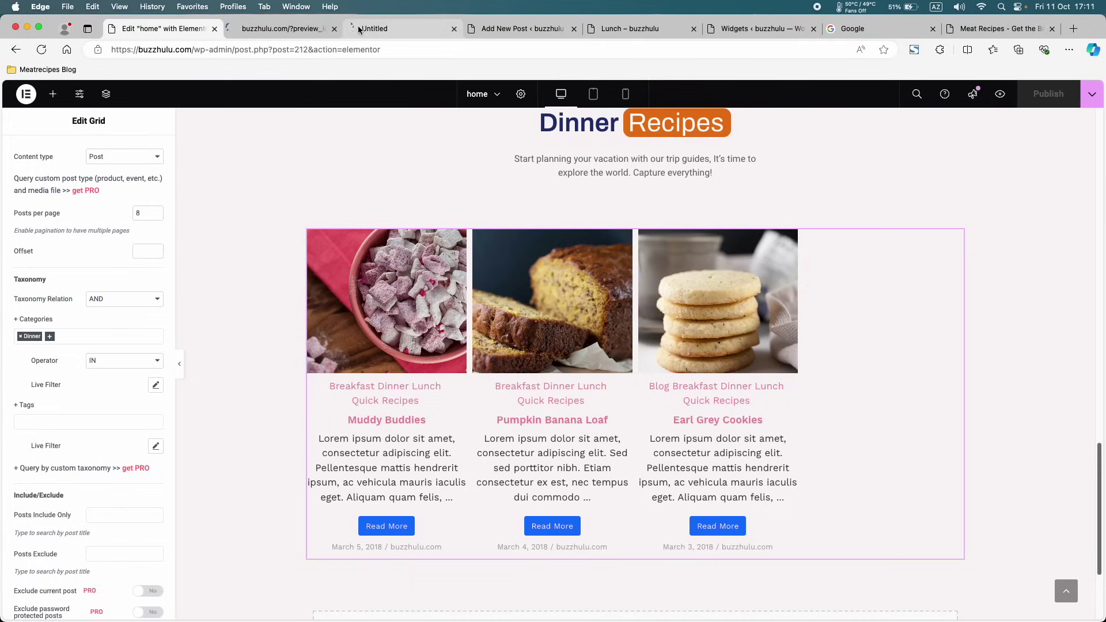
{"action": "left_click", "coordinate": [41, 49]}
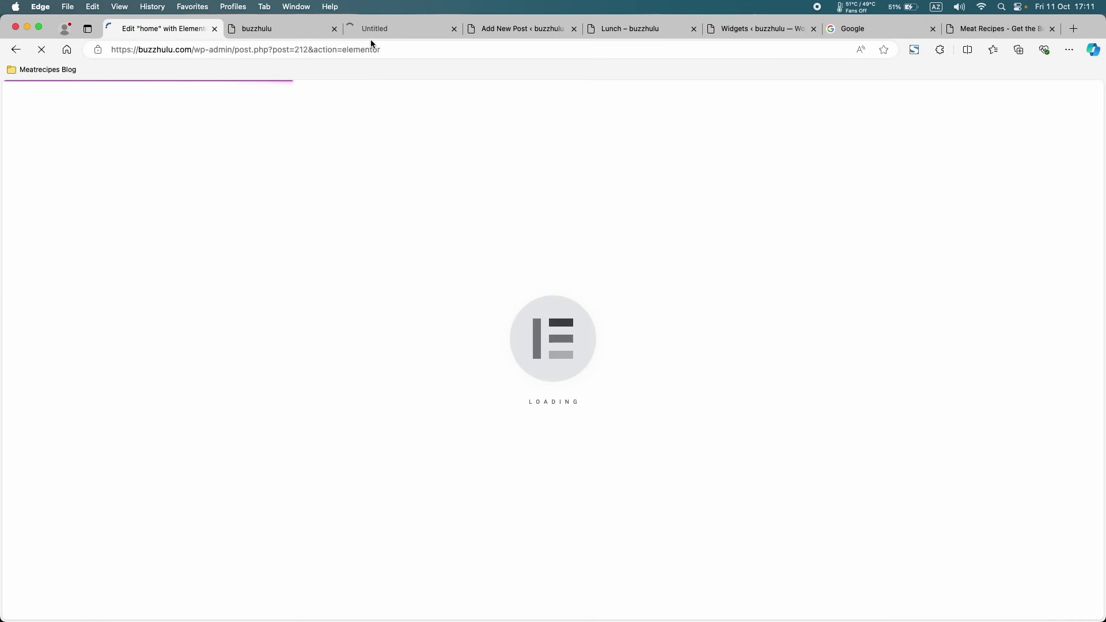
- Close the unneeded browser tabs holding the new post pages and the Lunch page
{"action": "left_click", "coordinate": [372, 33]}
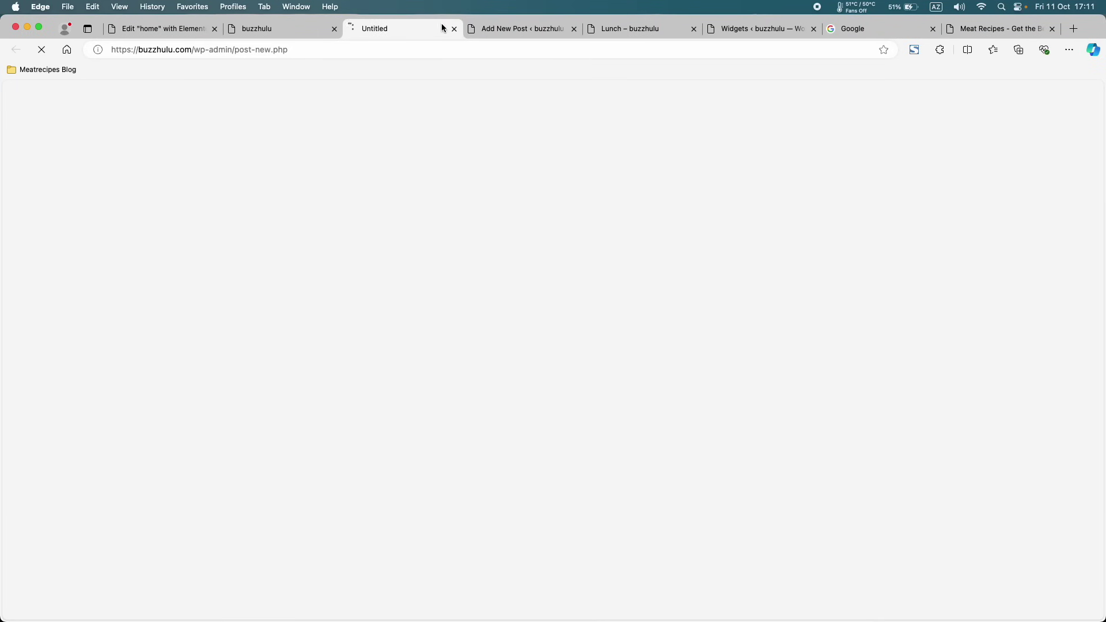
{"action": "left_click", "coordinate": [454, 29]}
{"action": "left_click", "coordinate": [451, 28]}
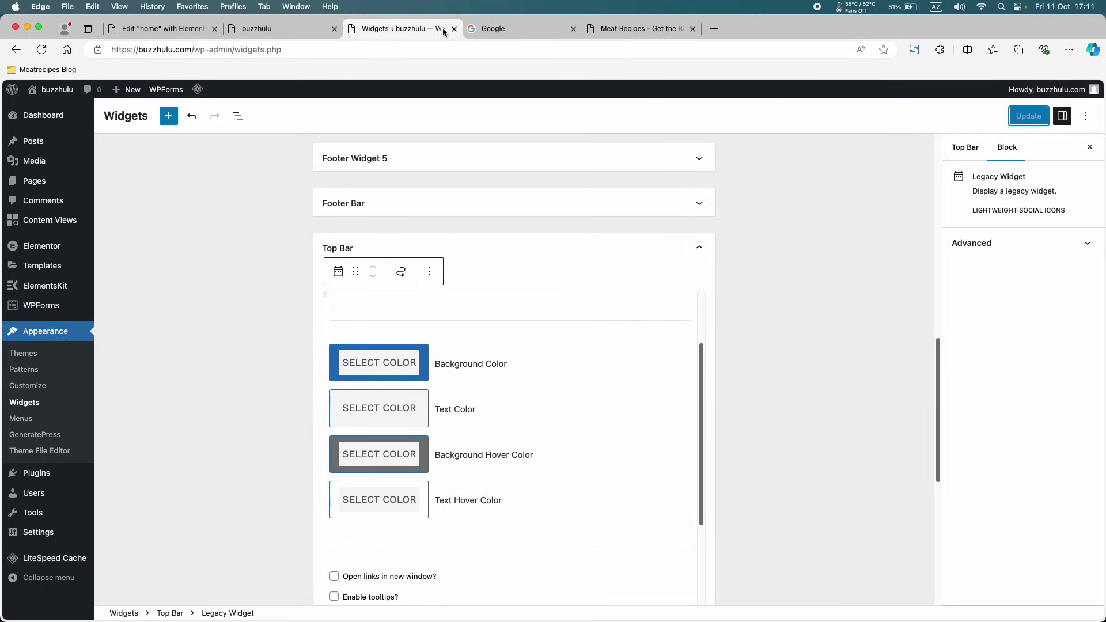
- Review the trending and dinner recipe grids on the home page preview
{"action": "left_click", "coordinate": [311, 29]}
{"action": "scroll", "coordinate": [412, 276], "scroll_direction": "down", "scroll_amount": 20}
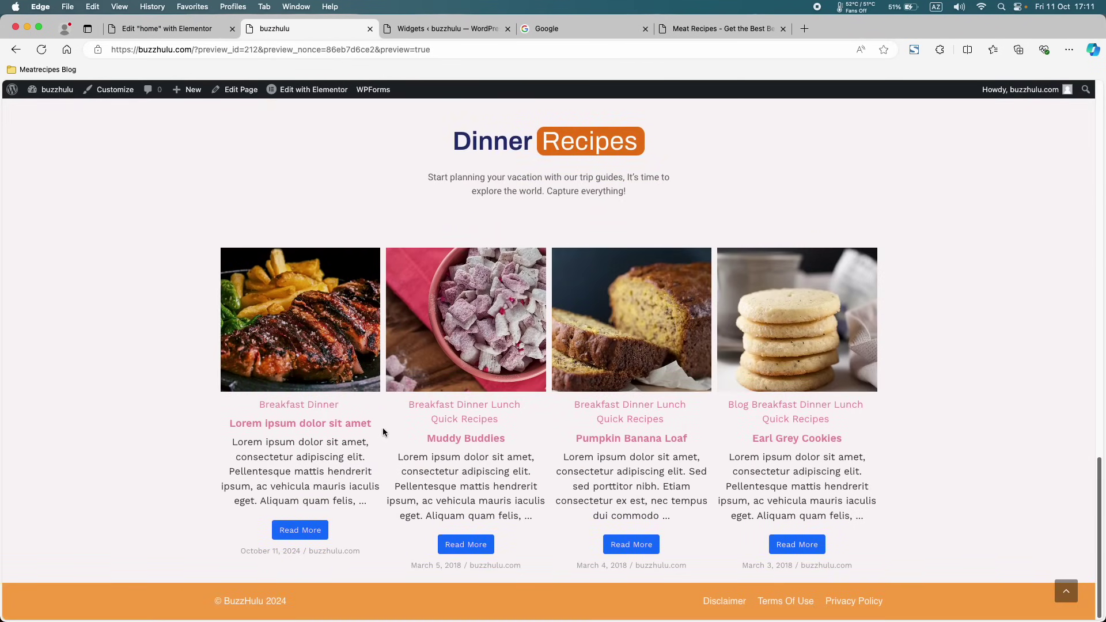
{"action": "scroll", "coordinate": [383, 432], "scroll_direction": "up", "scroll_amount": 7}
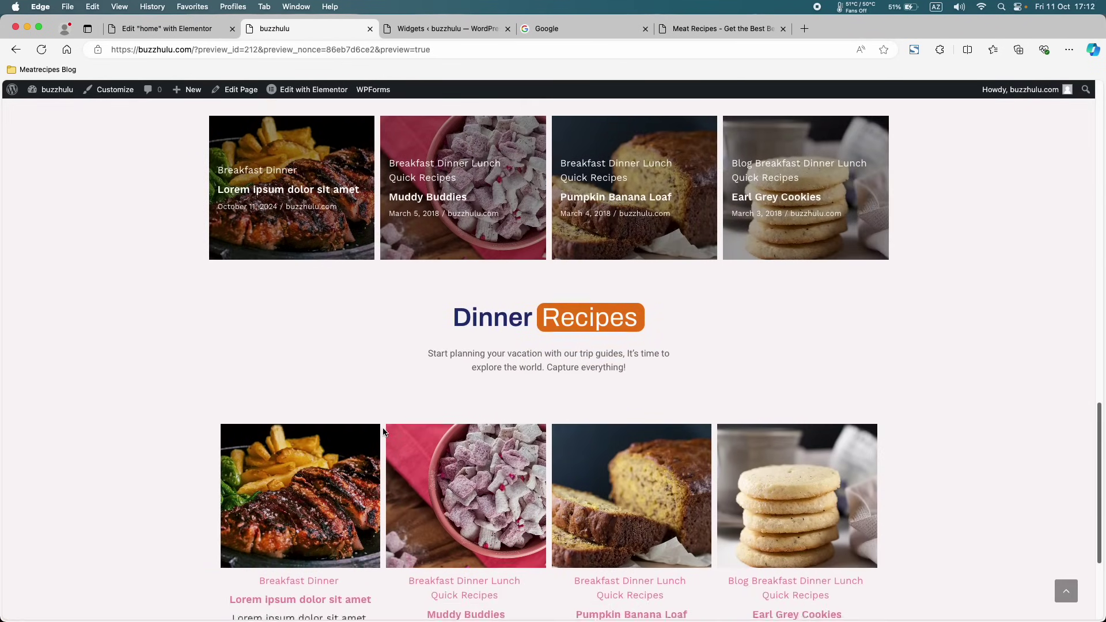
{"action": "scroll", "coordinate": [383, 432], "scroll_direction": "down", "scroll_amount": 1}
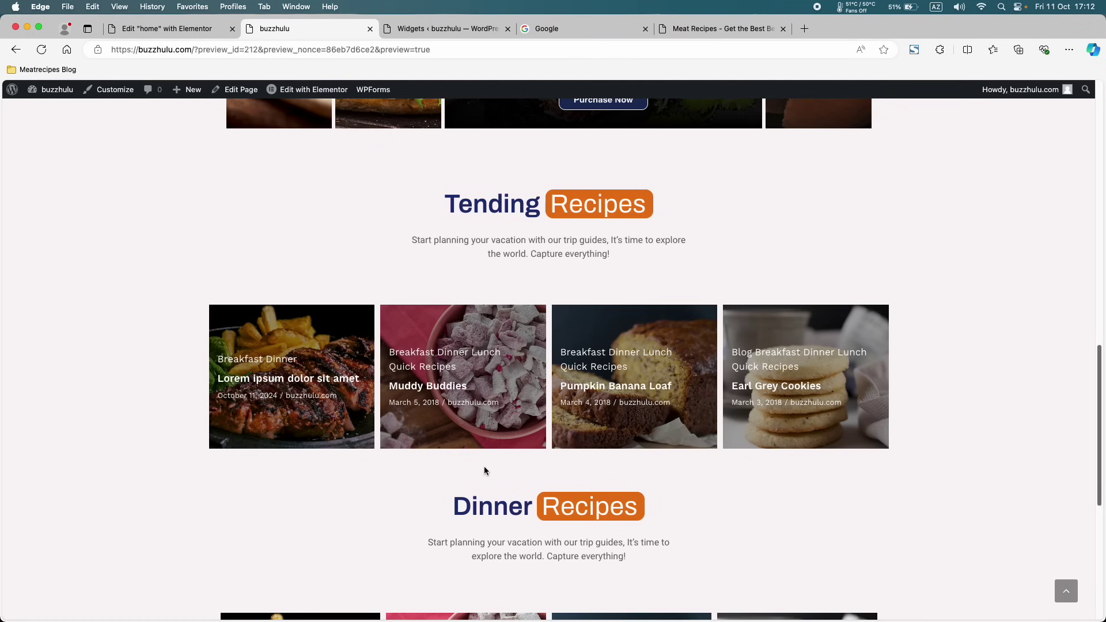
{"action": "scroll", "coordinate": [484, 468], "scroll_direction": "down", "scroll_amount": 5}
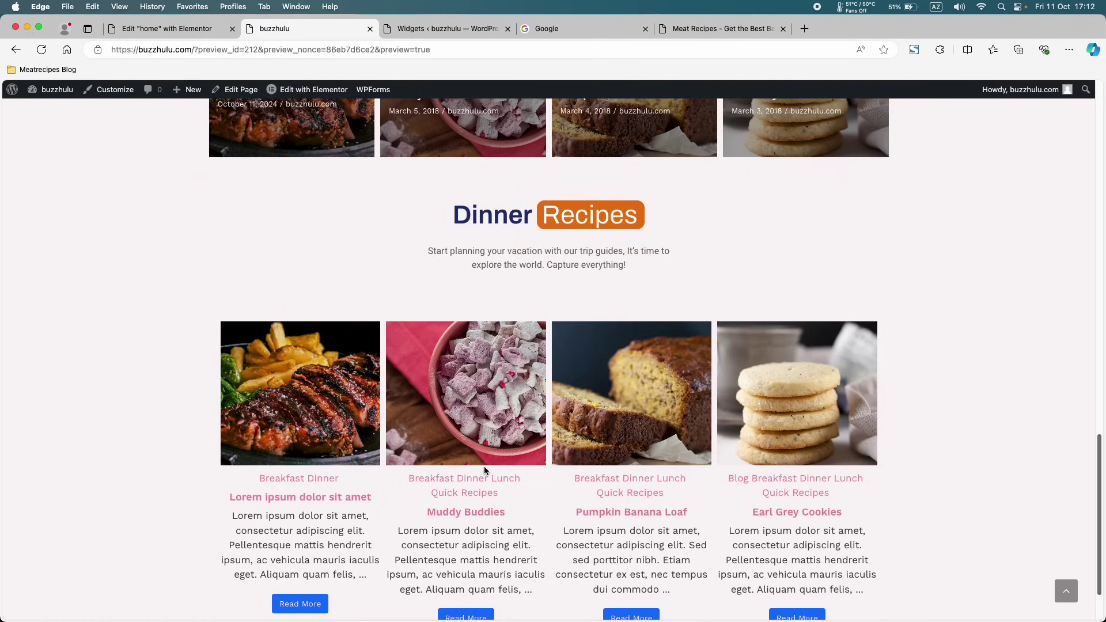
- Hide the Top Meta field in the post grid below the "Dinner Recipes" heading
{"action": "left_click", "coordinate": [179, 29]}
{"action": "scroll", "coordinate": [400, 350], "scroll_direction": "down", "scroll_amount": 15}
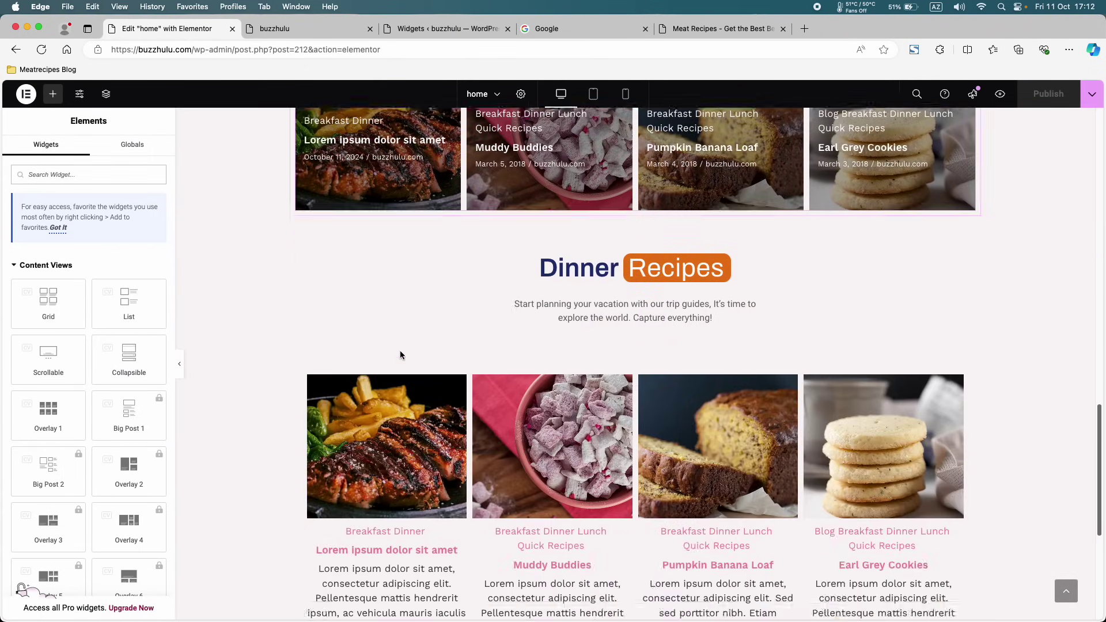
{"action": "scroll", "coordinate": [399, 351], "scroll_direction": "down", "scroll_amount": 3}
{"action": "left_click", "coordinate": [584, 445]}
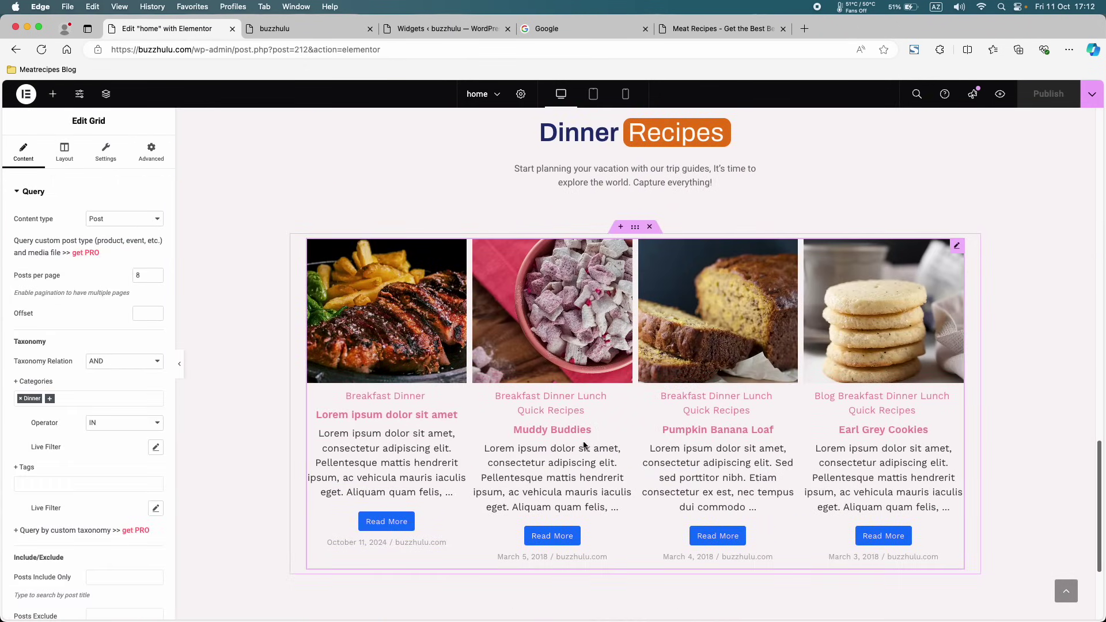
{"action": "left_click", "coordinate": [65, 165]}
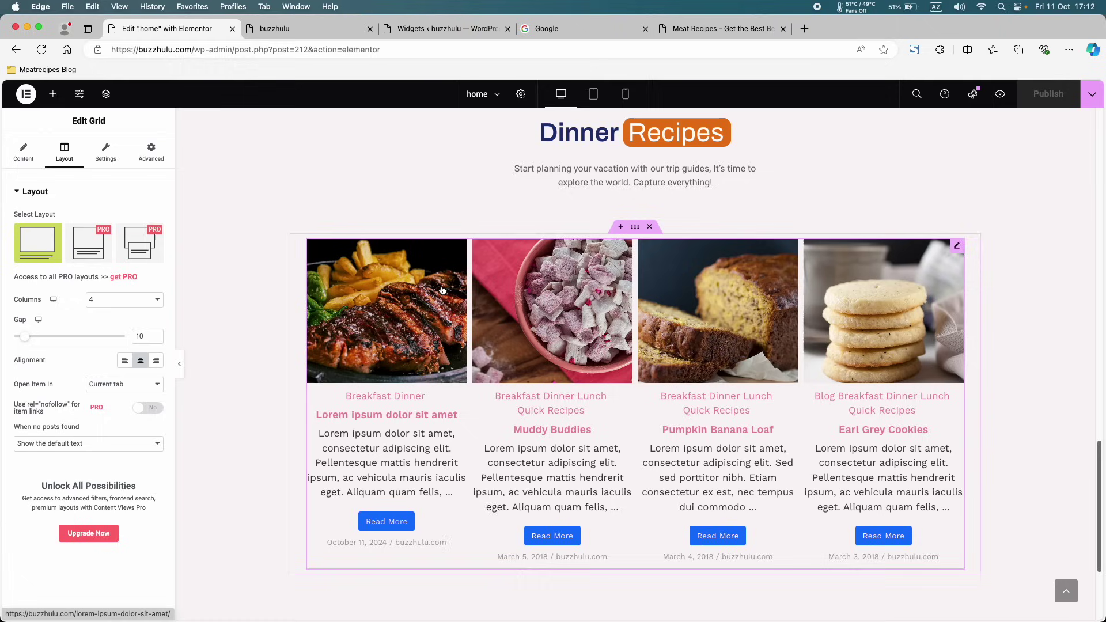
{"action": "left_click", "coordinate": [105, 165]}
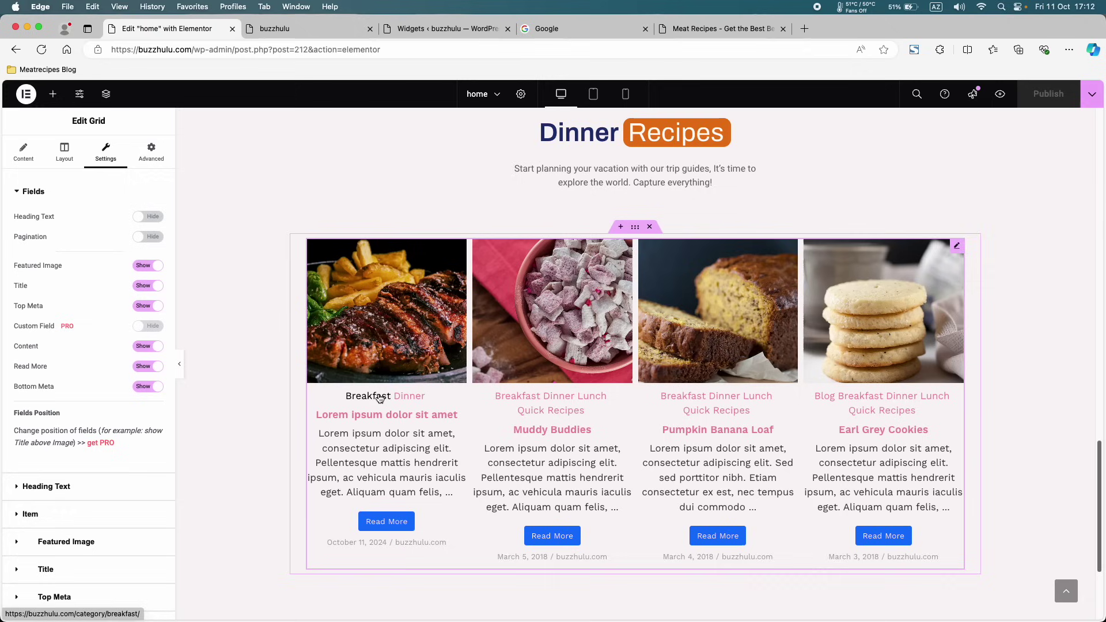
{"action": "scroll", "coordinate": [576, 138], "scroll_direction": "up", "scroll_amount": 1}
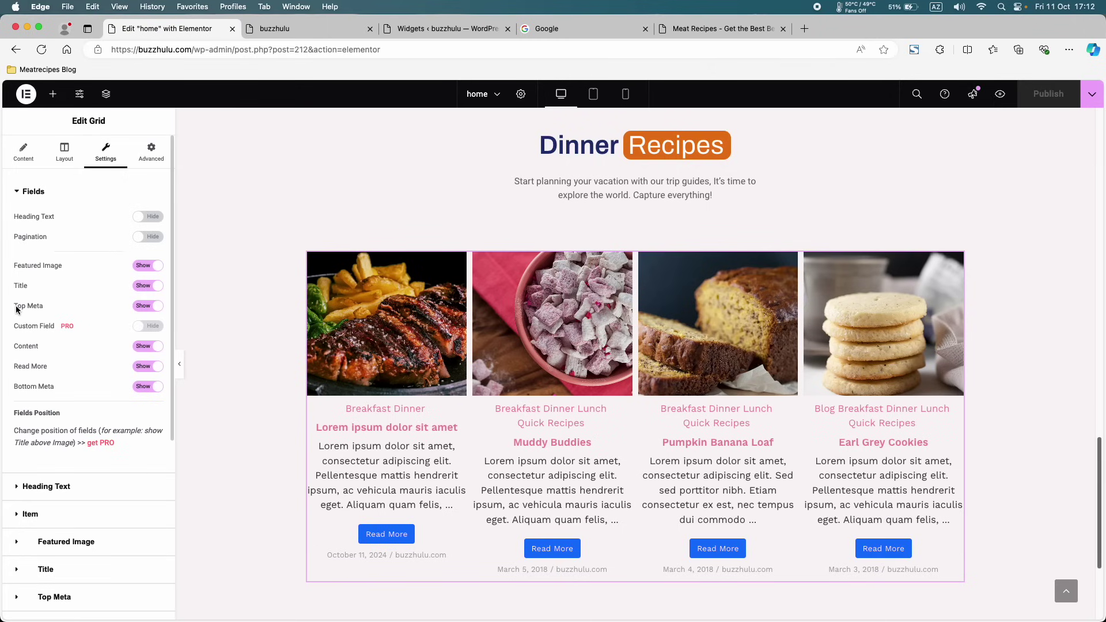
{"action": "left_click", "coordinate": [142, 307]}
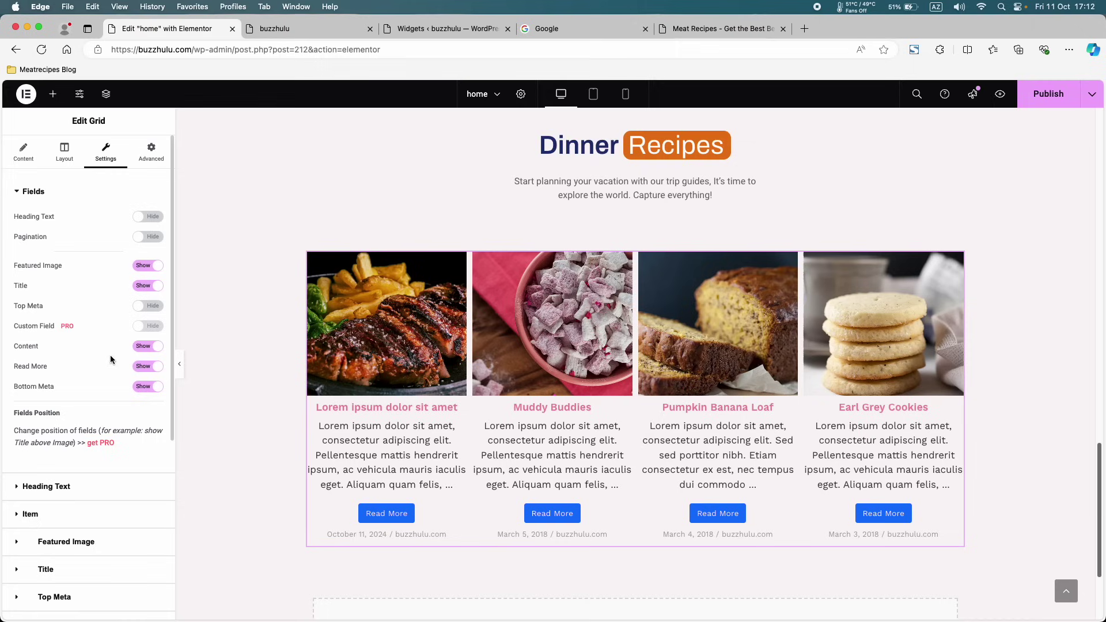
- Hide the Read More field in the post grid under the Dinner Recipes section
{"action": "left_click", "coordinate": [149, 369]}
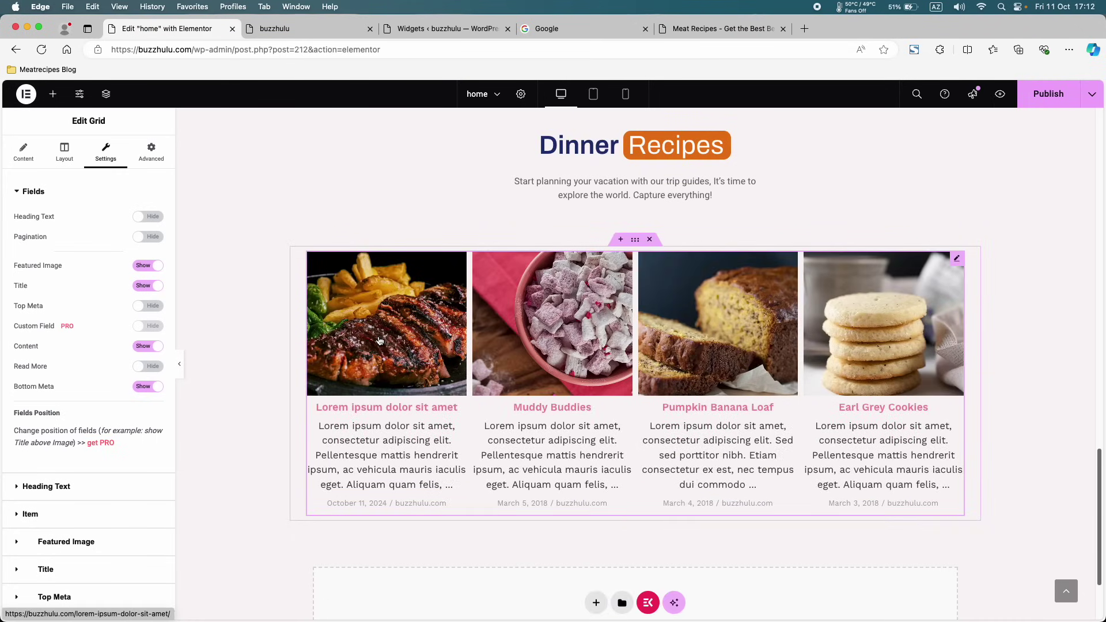
{"action": "left_click", "coordinate": [149, 369]}
{"action": "left_click", "coordinate": [149, 372]}
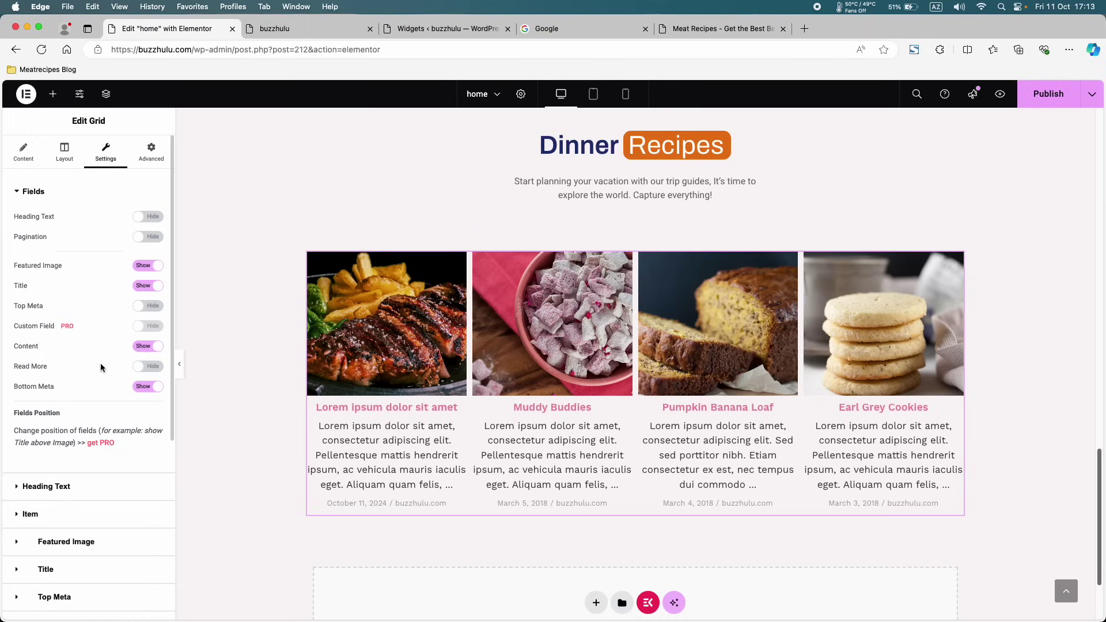
- Look through the grid's heading and layout options, and show the Heading Text field above the posts
{"action": "left_click", "coordinate": [43, 191]}
{"action": "left_click", "coordinate": [44, 222]}
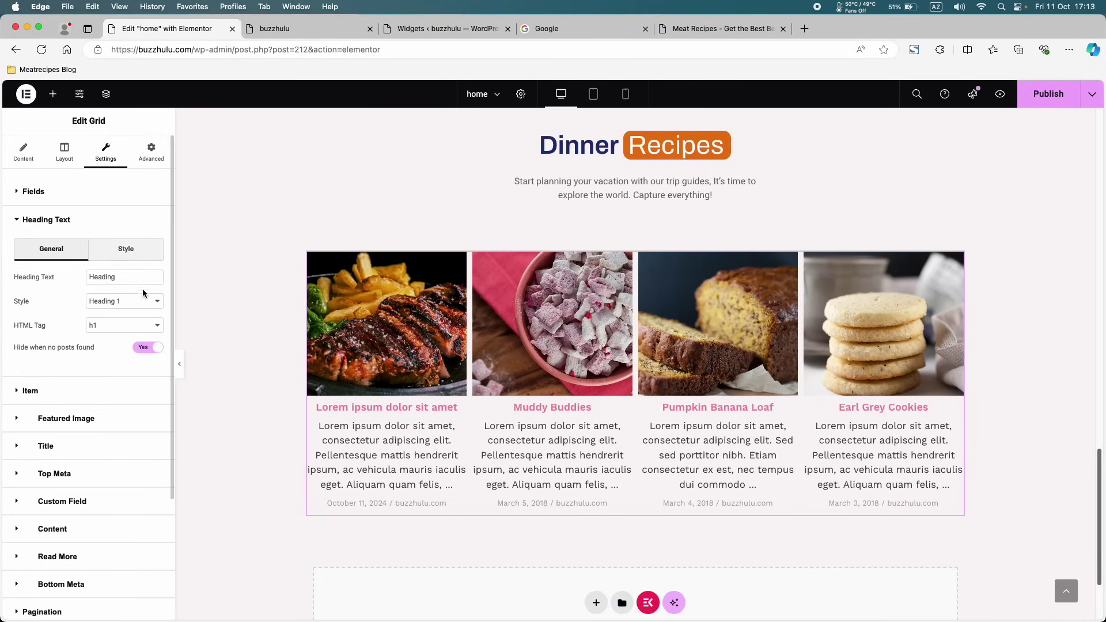
{"action": "left_click", "coordinate": [66, 155]}
{"action": "left_click", "coordinate": [106, 152]}
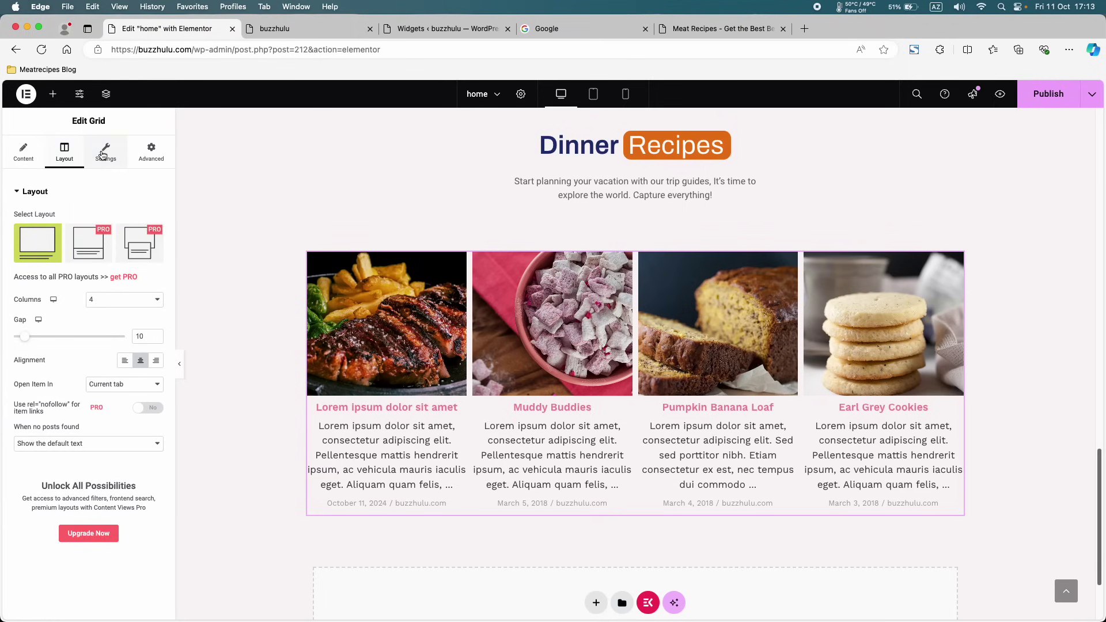
{"action": "left_click", "coordinate": [153, 217]}
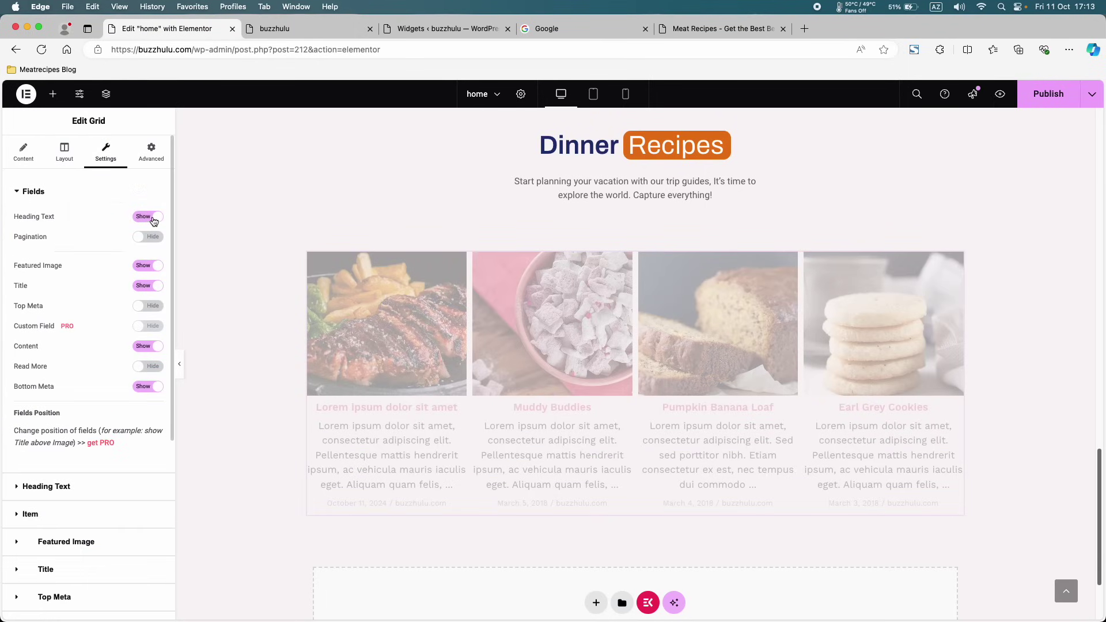
- Set the post grid's heading text to "Dinner Recipes"
{"action": "left_click", "coordinate": [93, 190]}
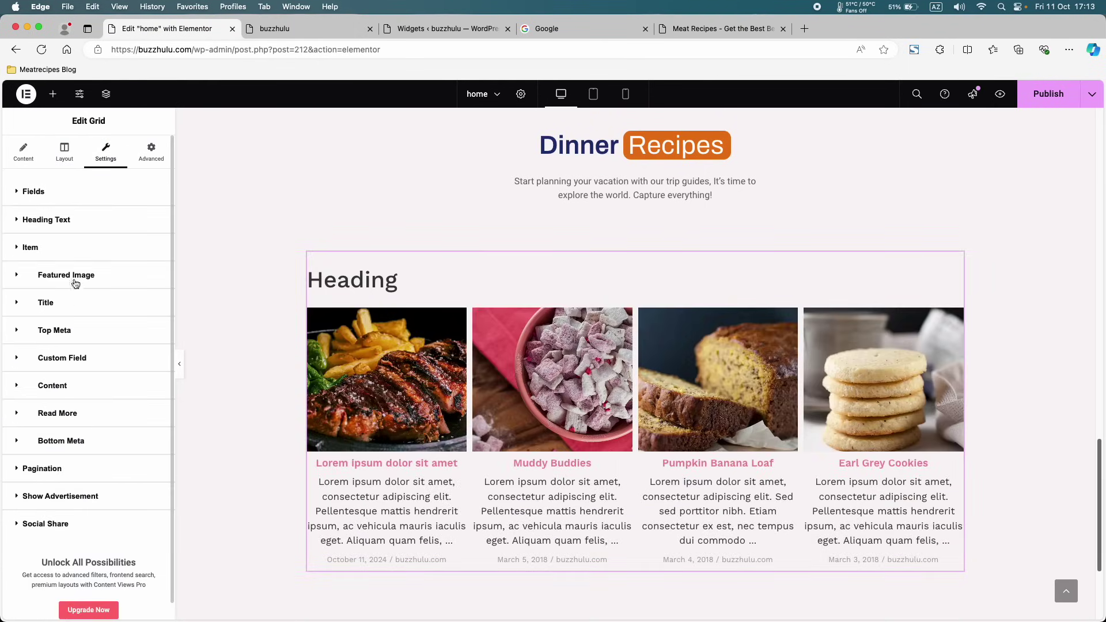
{"action": "left_click", "coordinate": [75, 226]}
{"action": "left_click", "coordinate": [111, 259]}
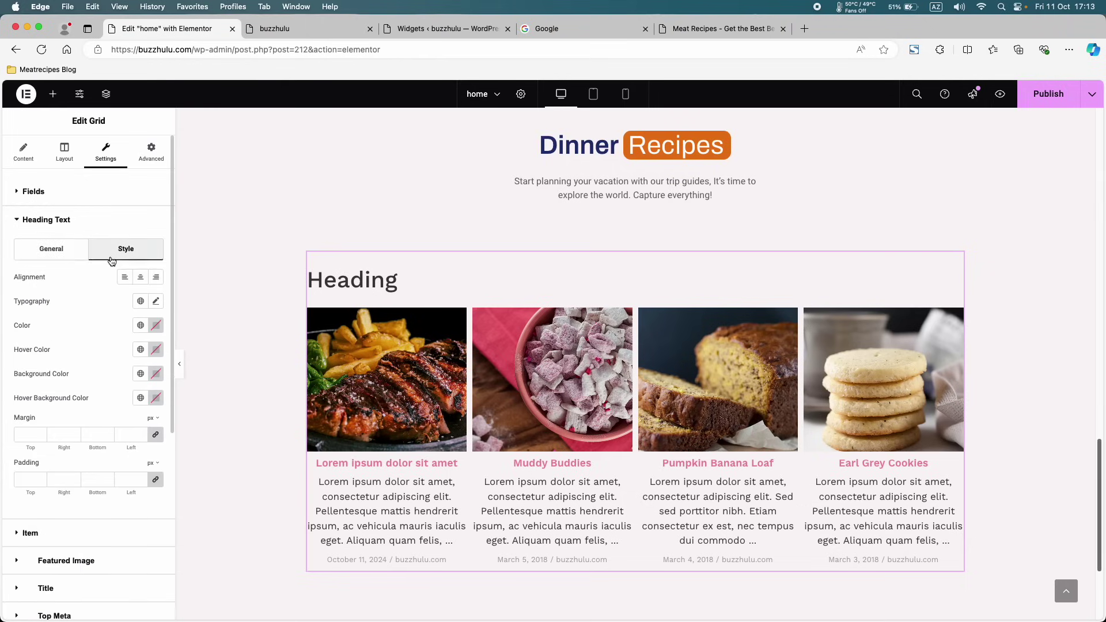
{"action": "left_click", "coordinate": [51, 248]}
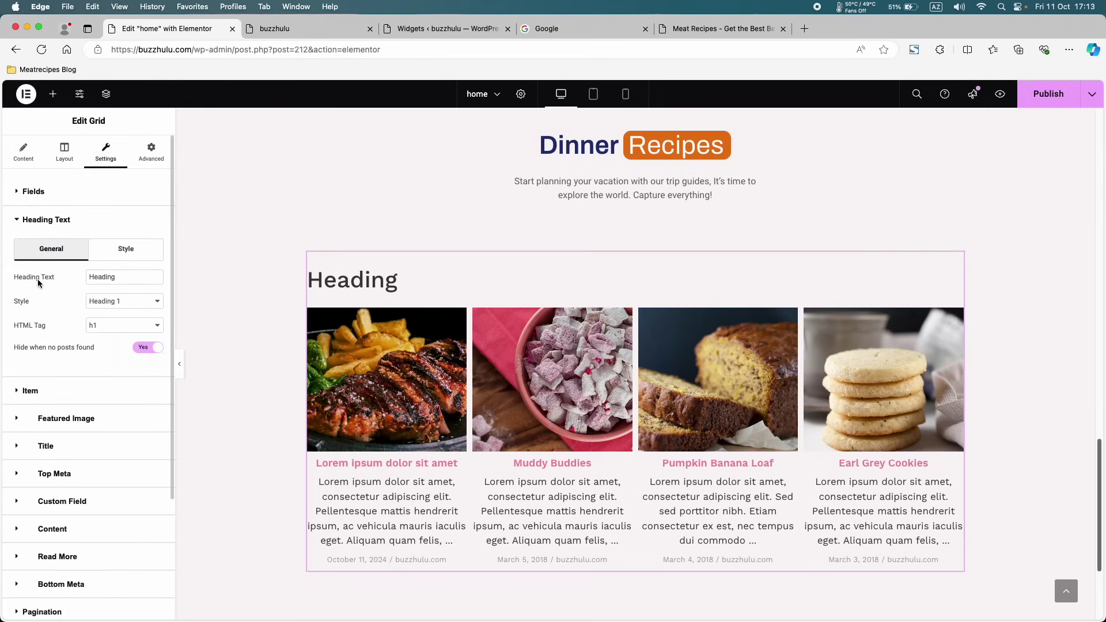
{"action": "left_click", "coordinate": [125, 279]}
{"action": "double_click", "coordinate": [118, 278]}
{"action": "type", "text": "Dinn"}
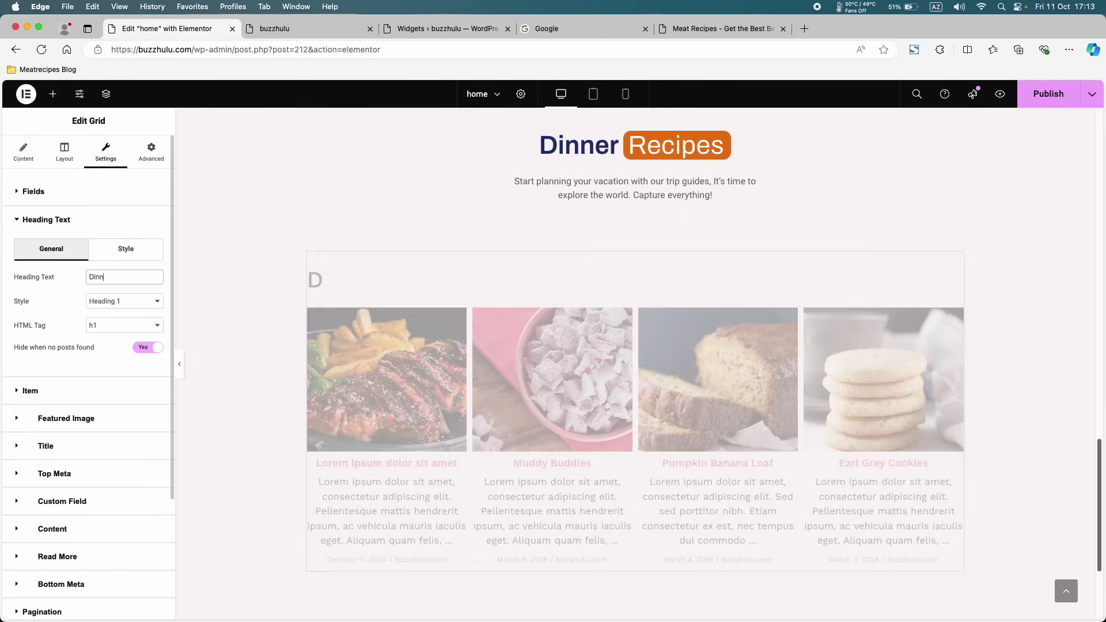
{"action": "type", "text": "er Recipes"}
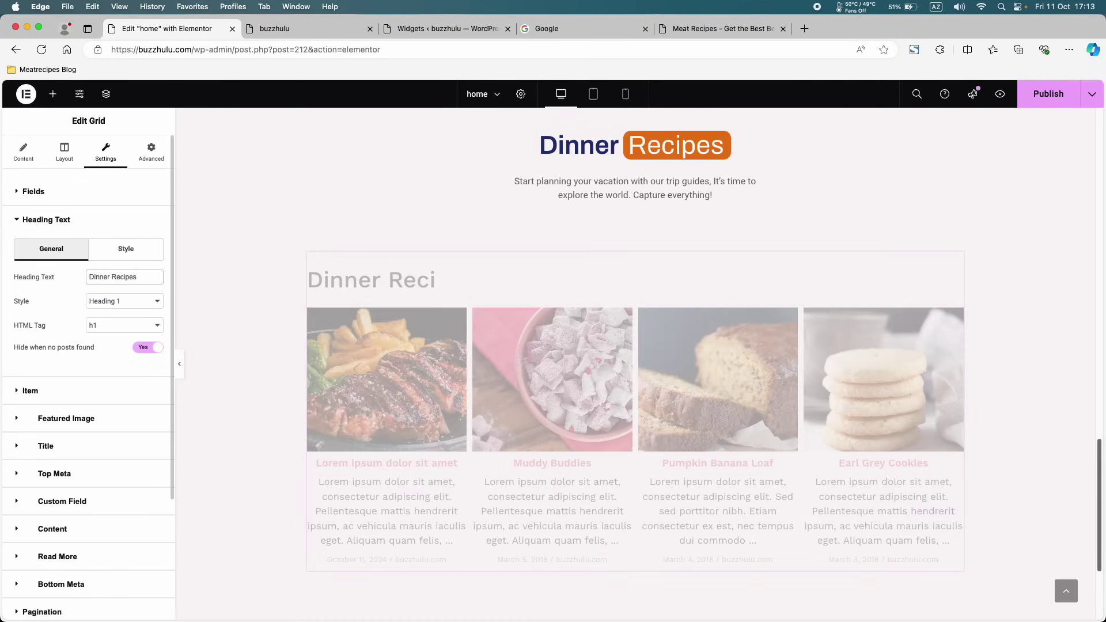
- Try the Heading 2 through Heading 6 styles one after another on the grid's heading, ending with Heading 6
{"action": "left_click", "coordinate": [116, 304]}
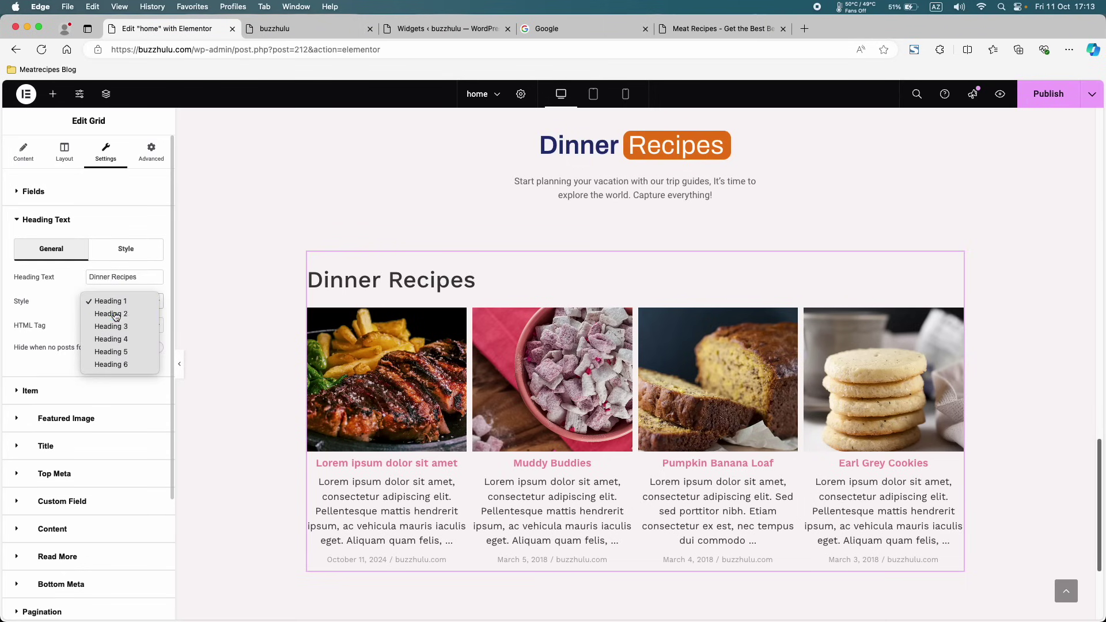
{"action": "left_click", "coordinate": [114, 314]}
{"action": "left_click", "coordinate": [119, 304]}
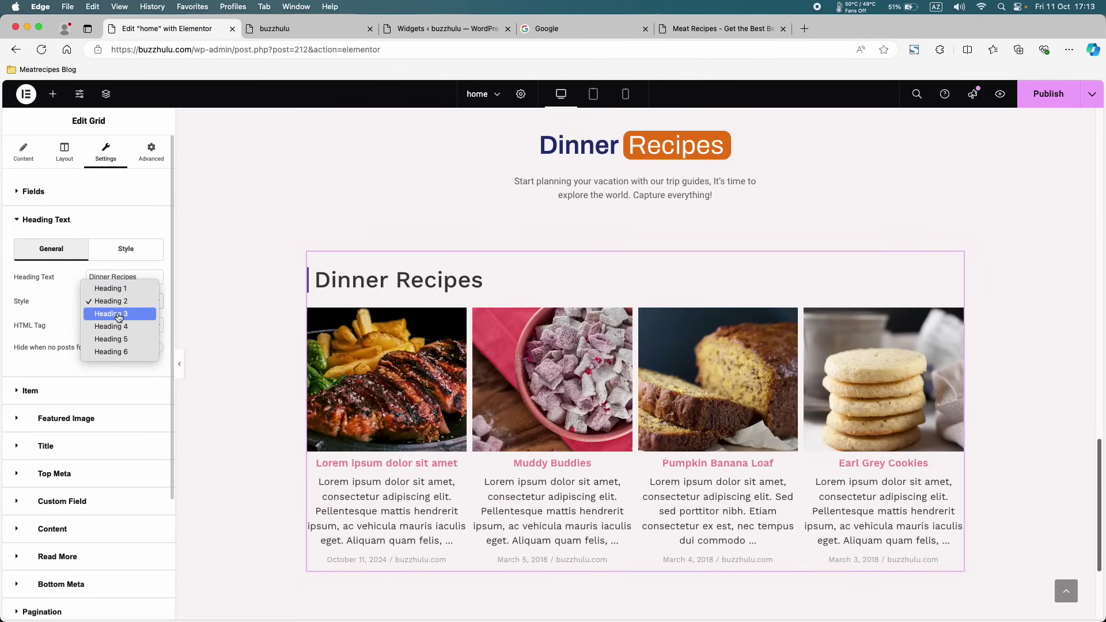
{"action": "left_click", "coordinate": [122, 312]}
{"action": "left_click", "coordinate": [124, 303]}
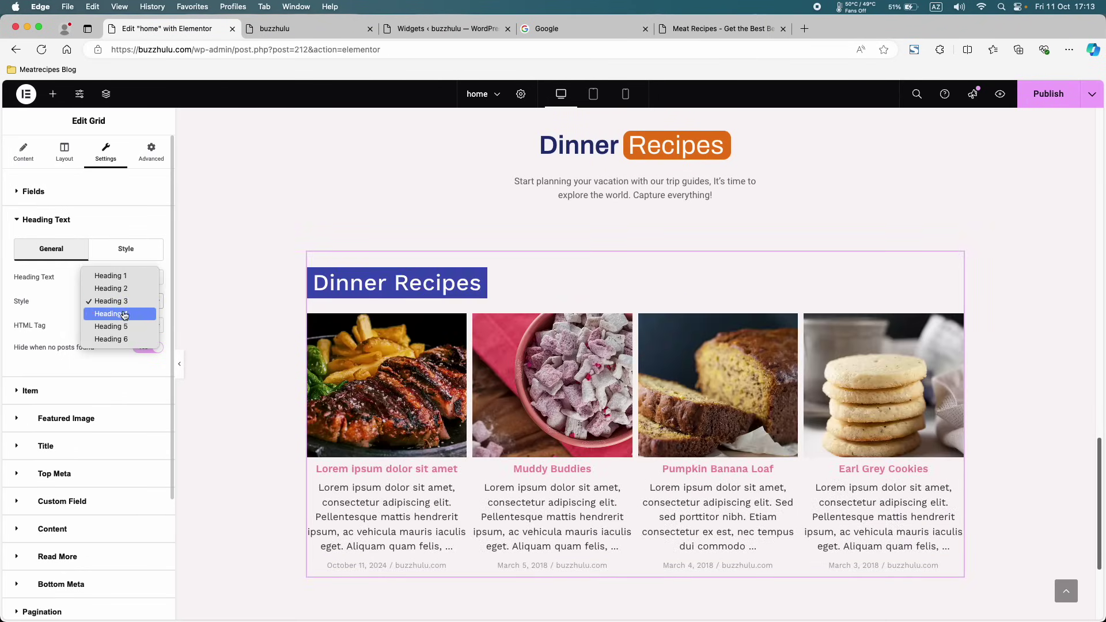
{"action": "left_click", "coordinate": [125, 313]}
{"action": "left_click", "coordinate": [126, 300]}
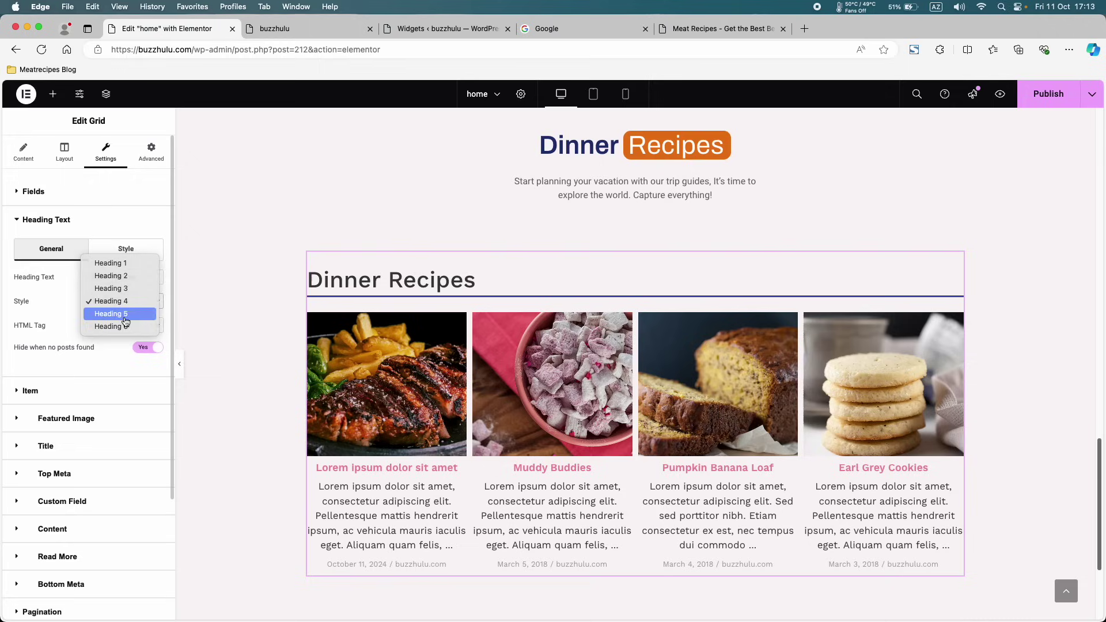
{"action": "left_click", "coordinate": [126, 310]}
{"action": "left_click", "coordinate": [127, 309]}
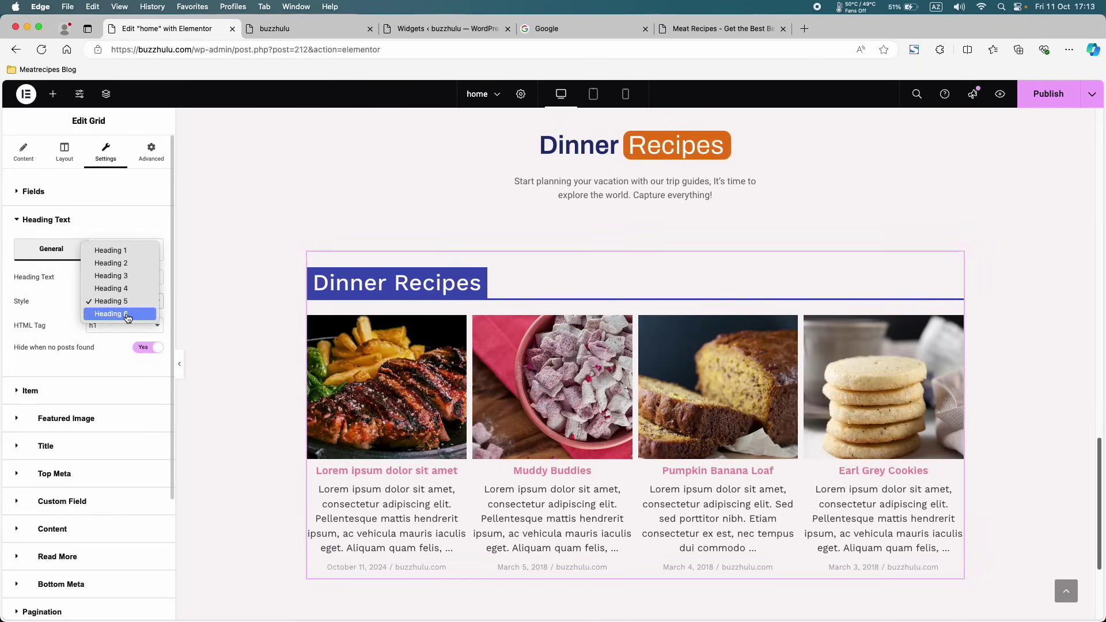
{"action": "left_click", "coordinate": [127, 315]}
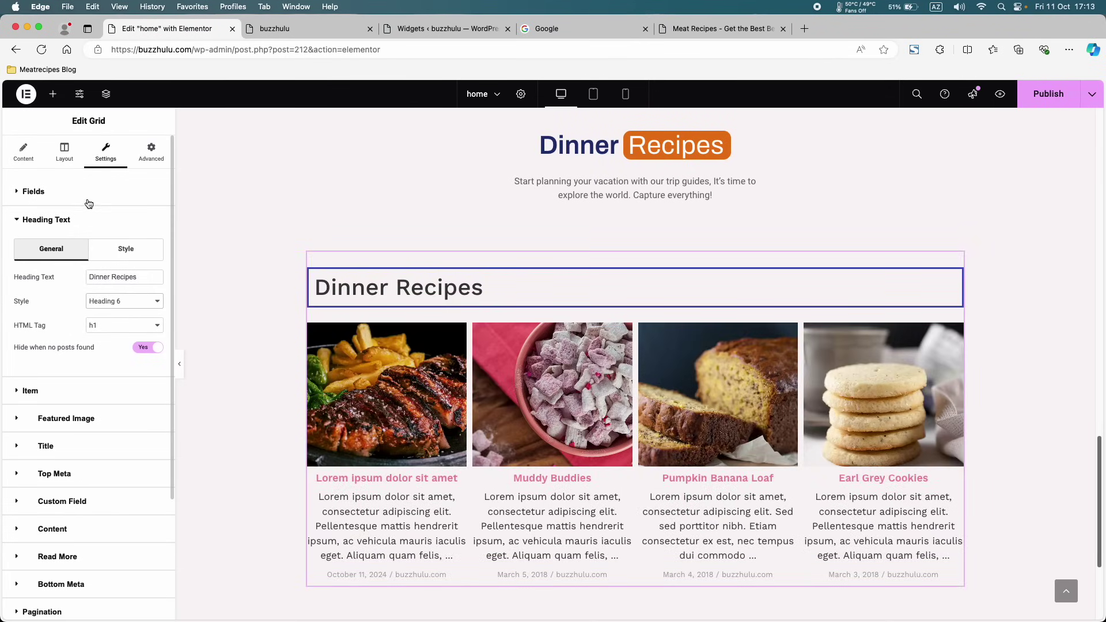
- Hide the grid's Heading Text field and collapse the Fields settings
{"action": "left_click", "coordinate": [136, 205]}
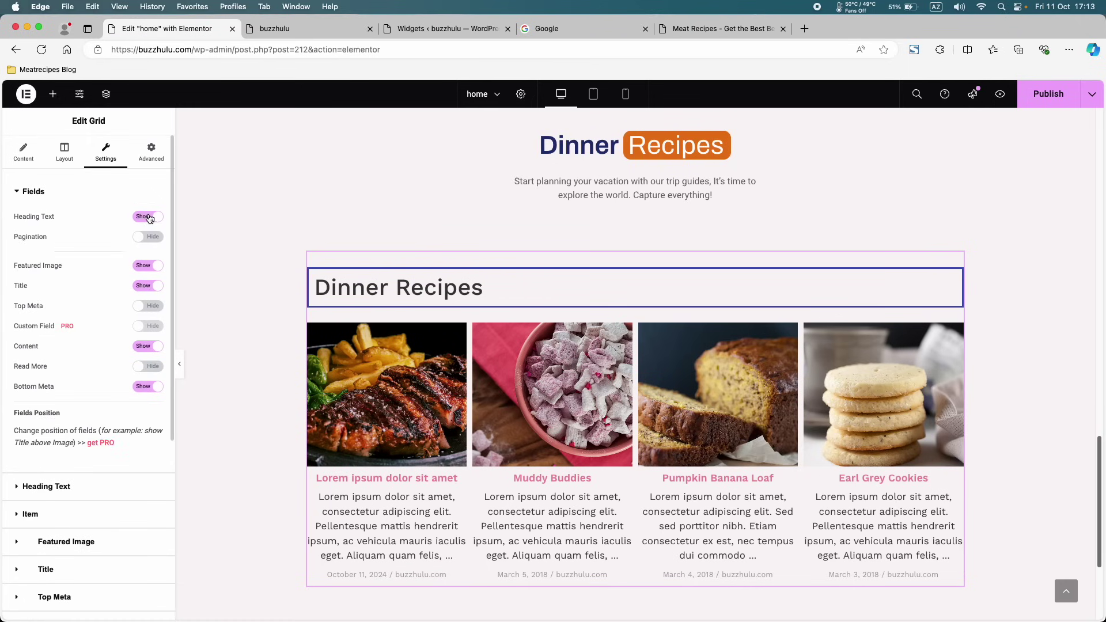
{"action": "left_click", "coordinate": [149, 217]}
{"action": "left_click", "coordinate": [140, 192]}
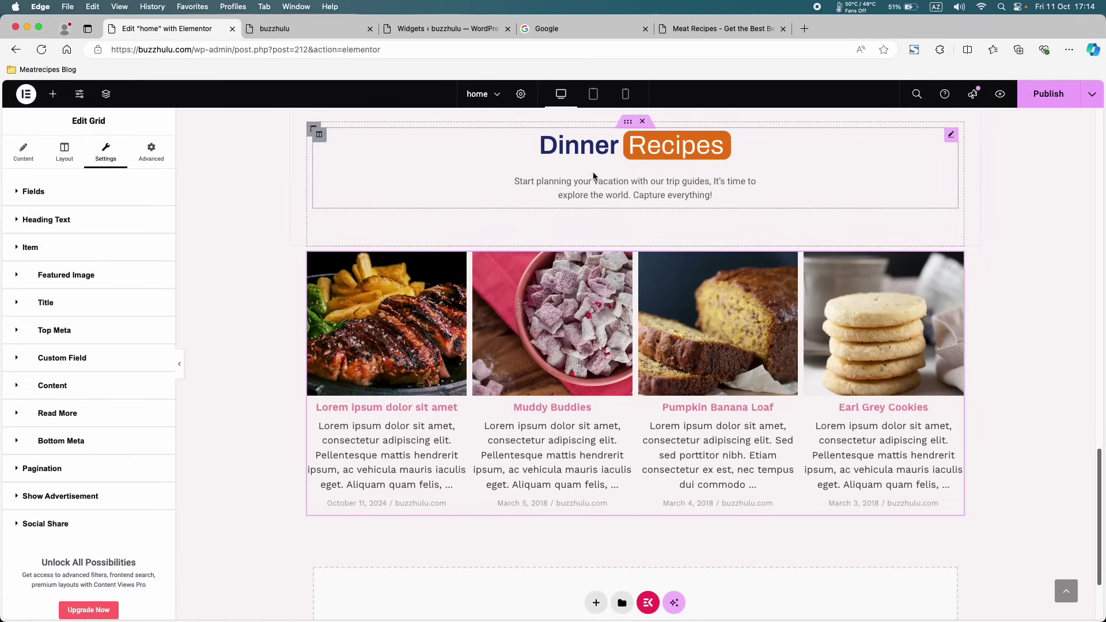
{"action": "scroll", "coordinate": [593, 255], "scroll_direction": "up", "scroll_amount": 2}
{"action": "scroll", "coordinate": [592, 254], "scroll_direction": "down", "scroll_amount": 3}
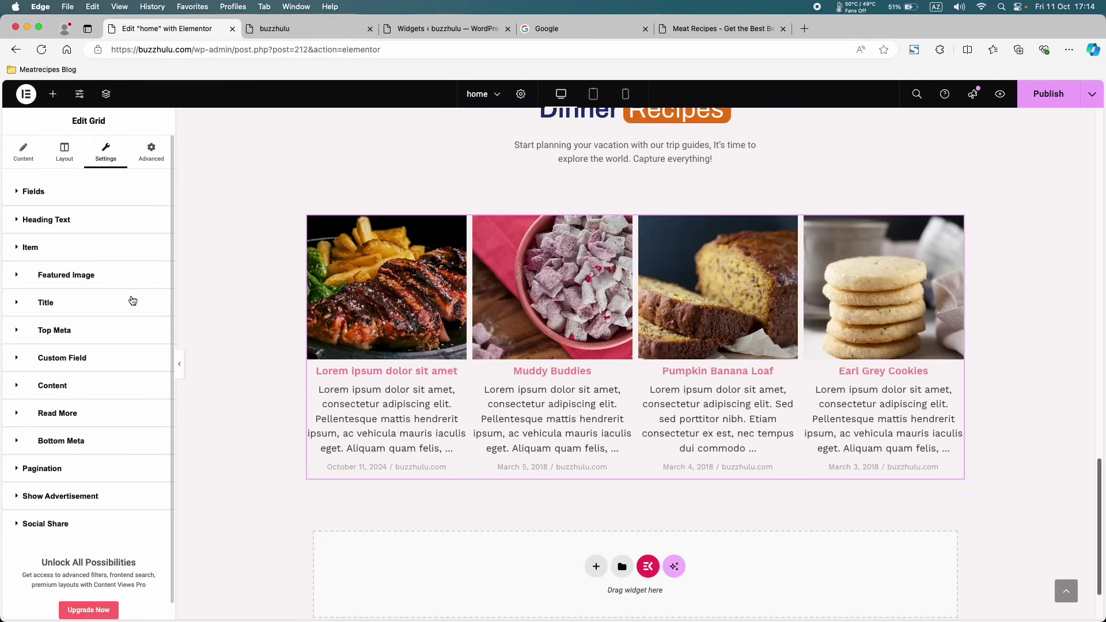
{"action": "left_click", "coordinate": [26, 280]}
{"action": "left_click", "coordinate": [22, 275]}
{"action": "left_click", "coordinate": [19, 249]}
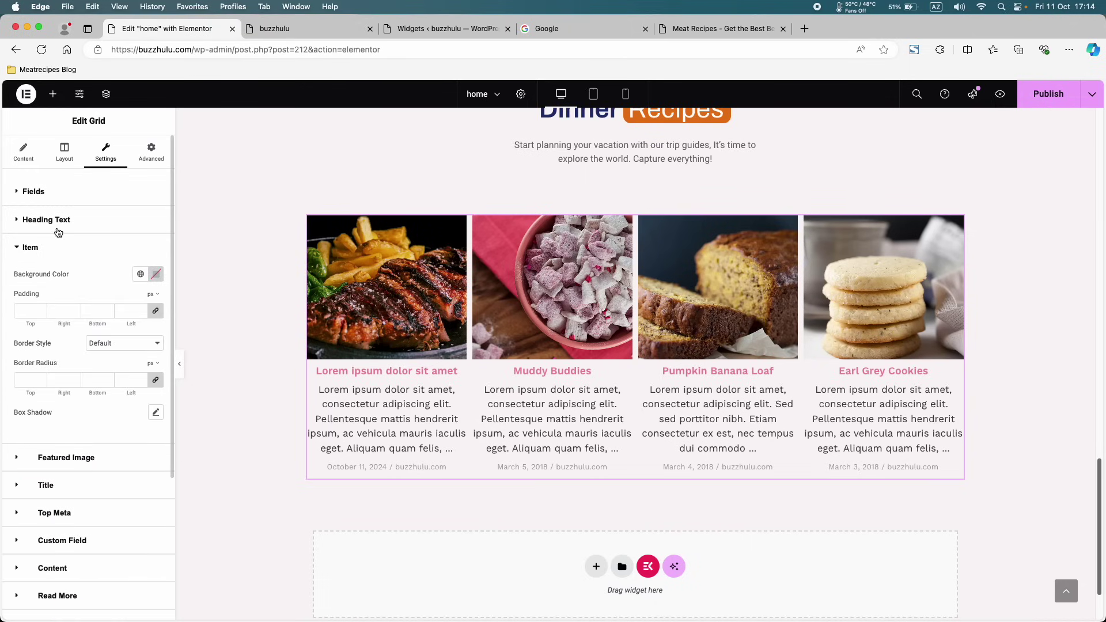
{"action": "left_click", "coordinate": [17, 250]}
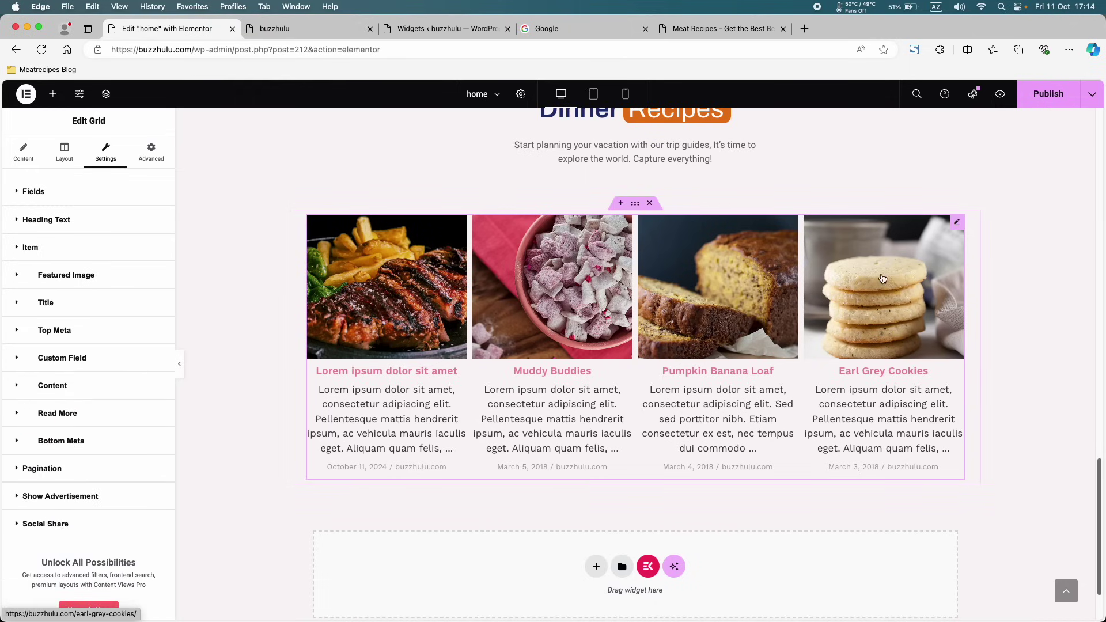
- Set the image size of the grid's featured images to Full Size
{"action": "left_click", "coordinate": [12, 282]}
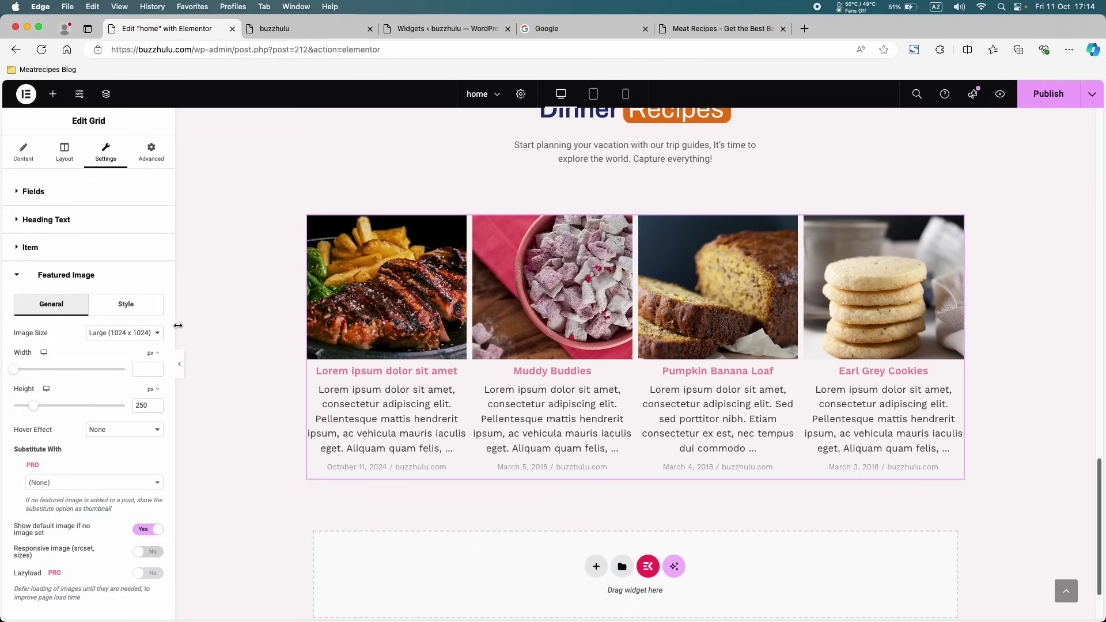
{"action": "left_click", "coordinate": [124, 332]}
{"action": "left_click", "coordinate": [118, 346]}
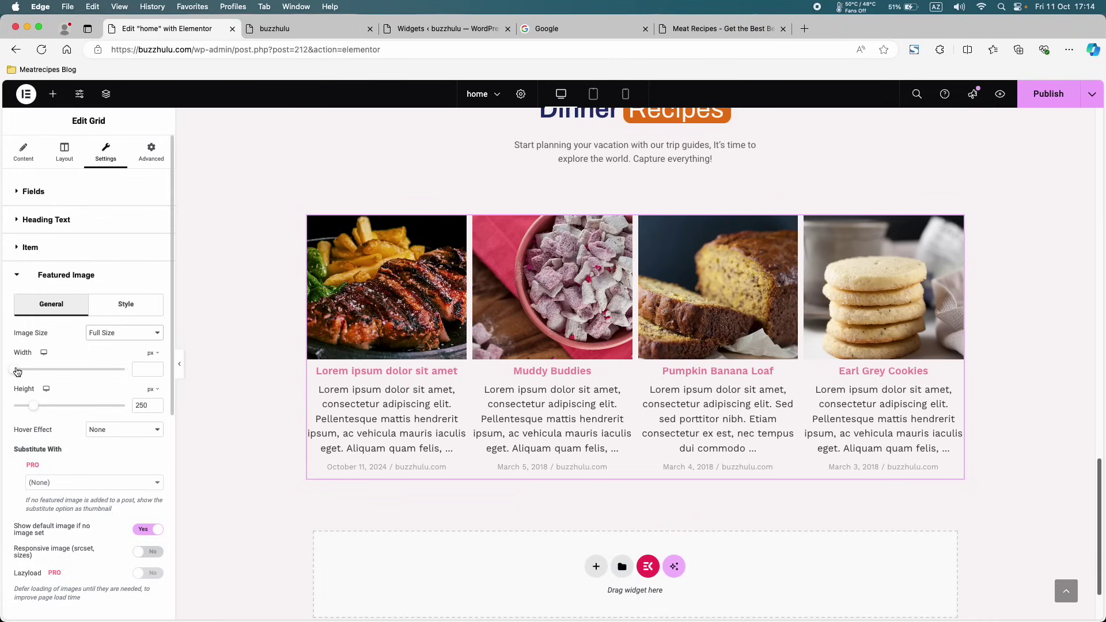
{"action": "left_click_drag", "start_coordinate": [18, 372], "coordinate": [35, 370]}
- Reduce the featured image height in the post grid to 204 px and publish the page
{"action": "left_click", "coordinate": [155, 409]}
{"action": "left_click", "coordinate": [156, 409]}
{"action": "left_click", "coordinate": [155, 409]}
{"action": "left_click", "coordinate": [155, 409]}
{"action": "left_click", "coordinate": [156, 409]}
{"action": "left_click", "coordinate": [156, 409]}
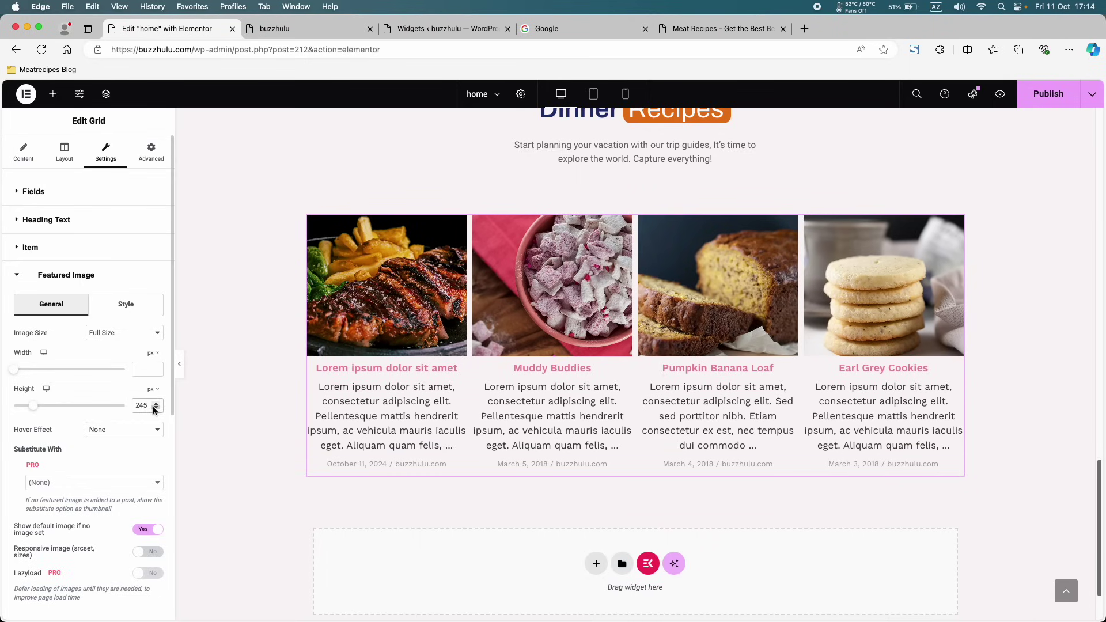
{"action": "left_click", "coordinate": [155, 409]}
{"action": "left_click", "coordinate": [156, 409]}
{"action": "left_click", "coordinate": [155, 409]}
{"action": "left_click", "coordinate": [154, 409]}
{"action": "left_click", "coordinate": [155, 409]}
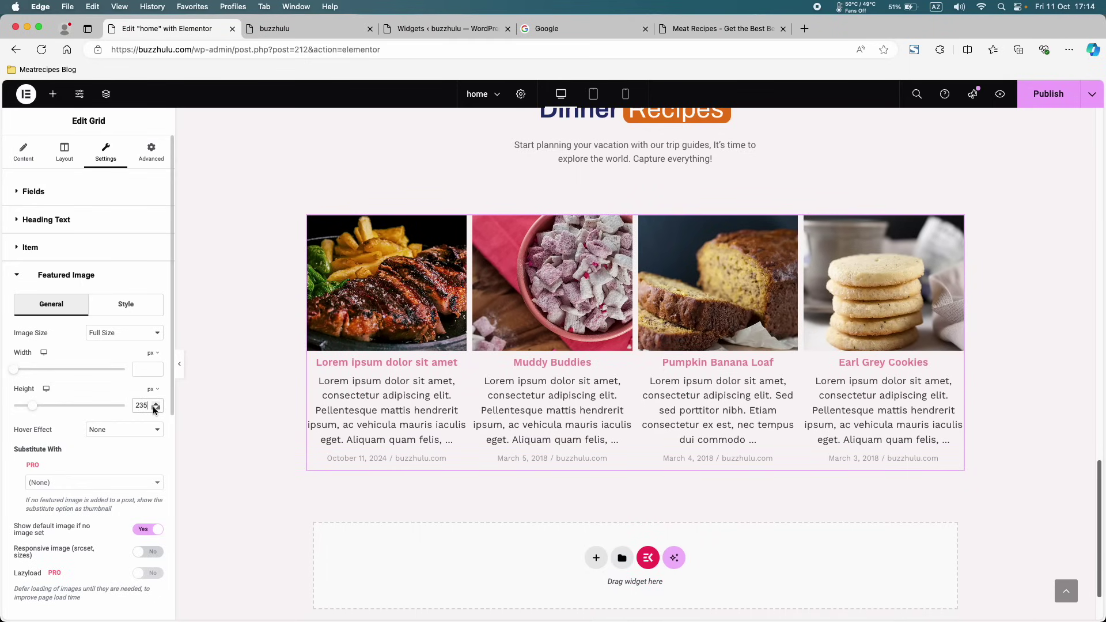
{"action": "left_click", "coordinate": [154, 409]}
{"action": "left_click", "coordinate": [155, 409]}
{"action": "left_click", "coordinate": [154, 410]}
{"action": "left_click", "coordinate": [155, 410]}
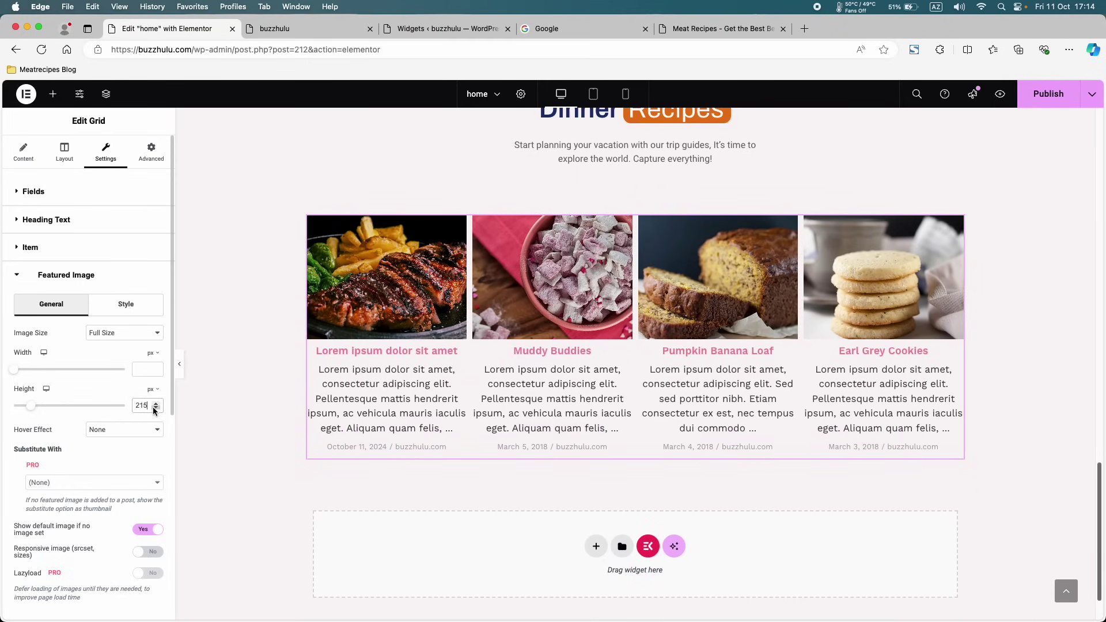
{"action": "left_click", "coordinate": [154, 410]}
{"action": "left_click", "coordinate": [154, 409]}
{"action": "left_click", "coordinate": [154, 409]}
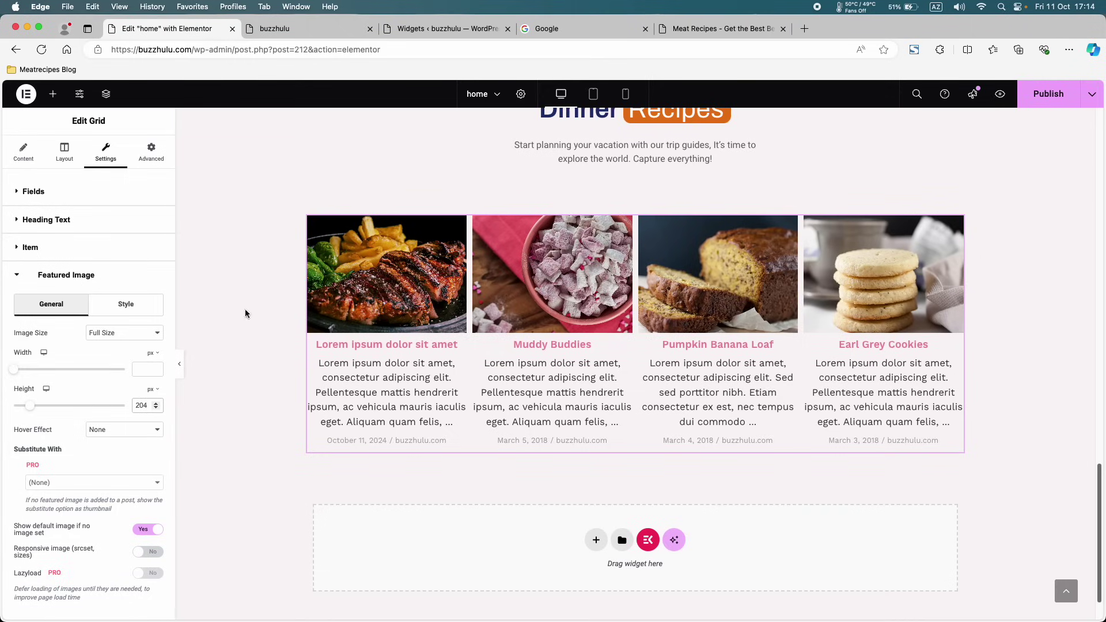
{"action": "scroll", "coordinate": [505, 363], "scroll_direction": "up", "scroll_amount": 1}
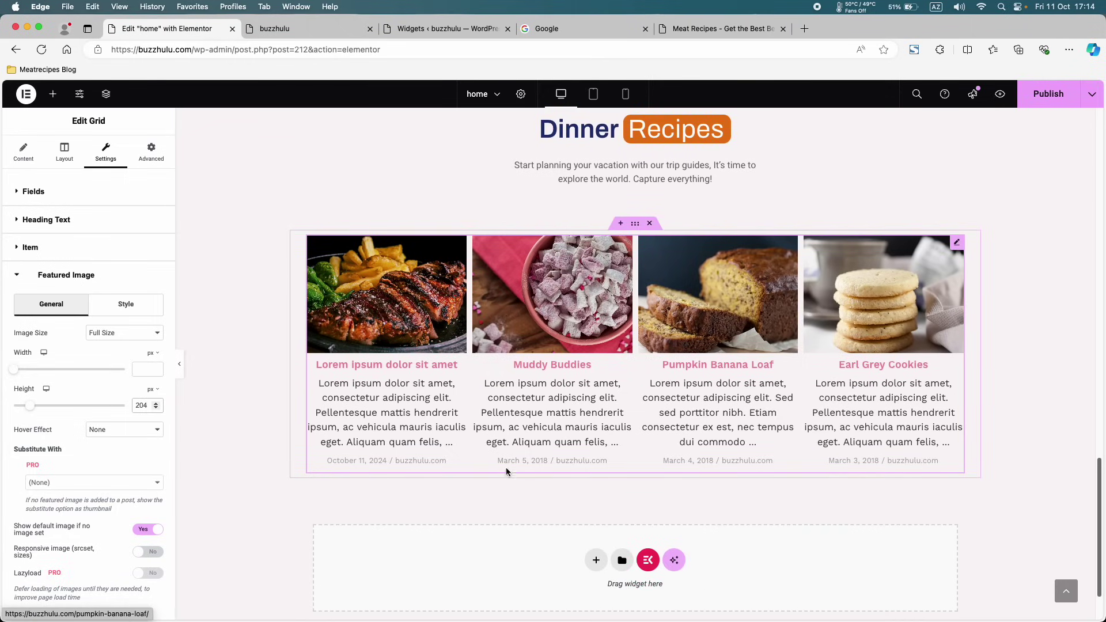
{"action": "left_click", "coordinate": [1048, 94]}
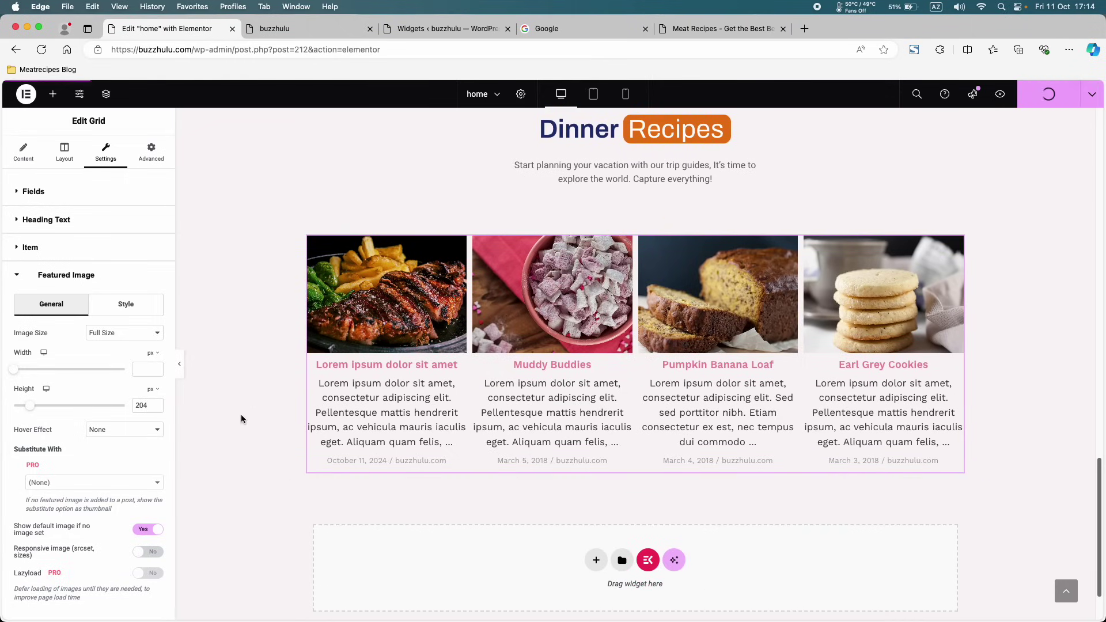
- Set the featured image height to 200 px and save the page
{"action": "left_click", "coordinate": [155, 409]}
{"action": "left_click", "coordinate": [155, 409]}
{"action": "left_click", "coordinate": [155, 409]}
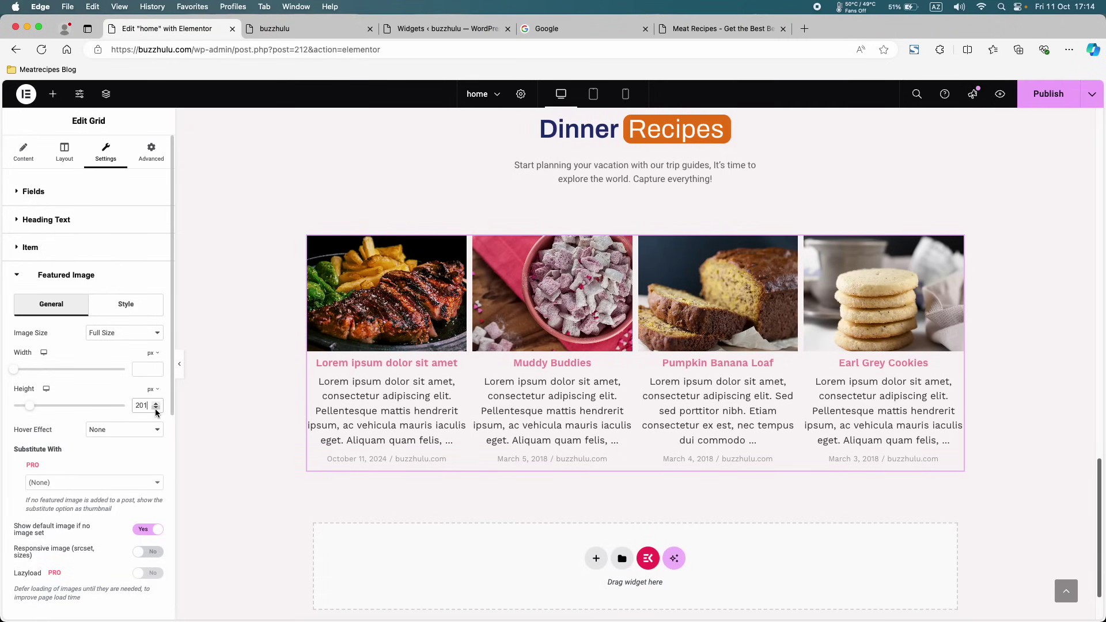
{"action": "left_click", "coordinate": [155, 409]}
{"action": "key", "text": "super+s"}
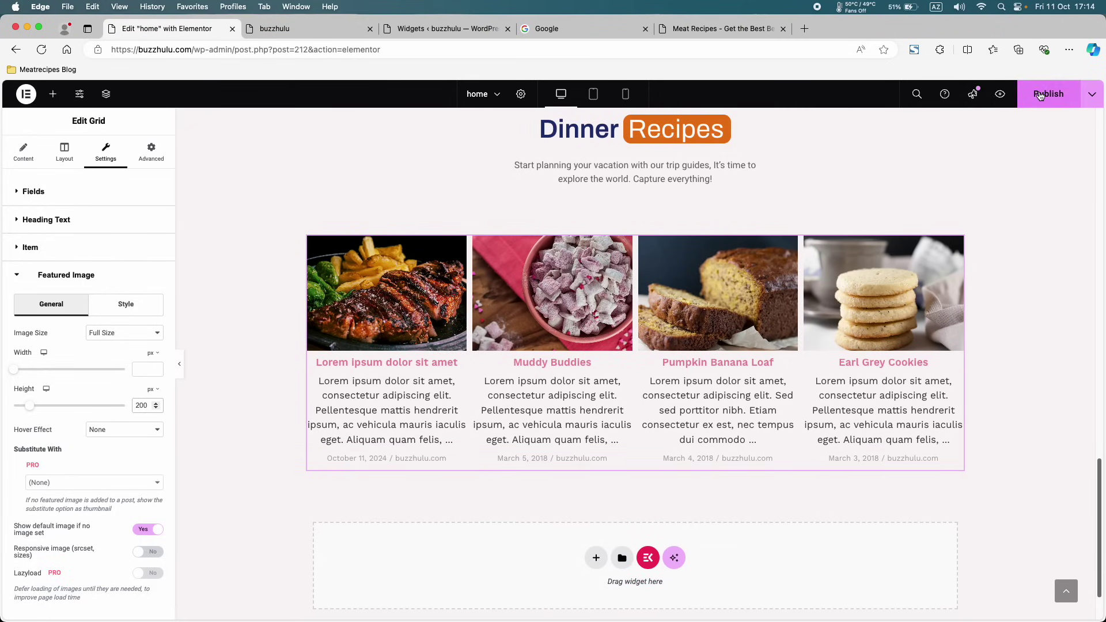
- Reload the live home page, examine the Dinner Recipes grid and copy the first post's excerpt text
{"action": "left_click", "coordinate": [303, 30]}
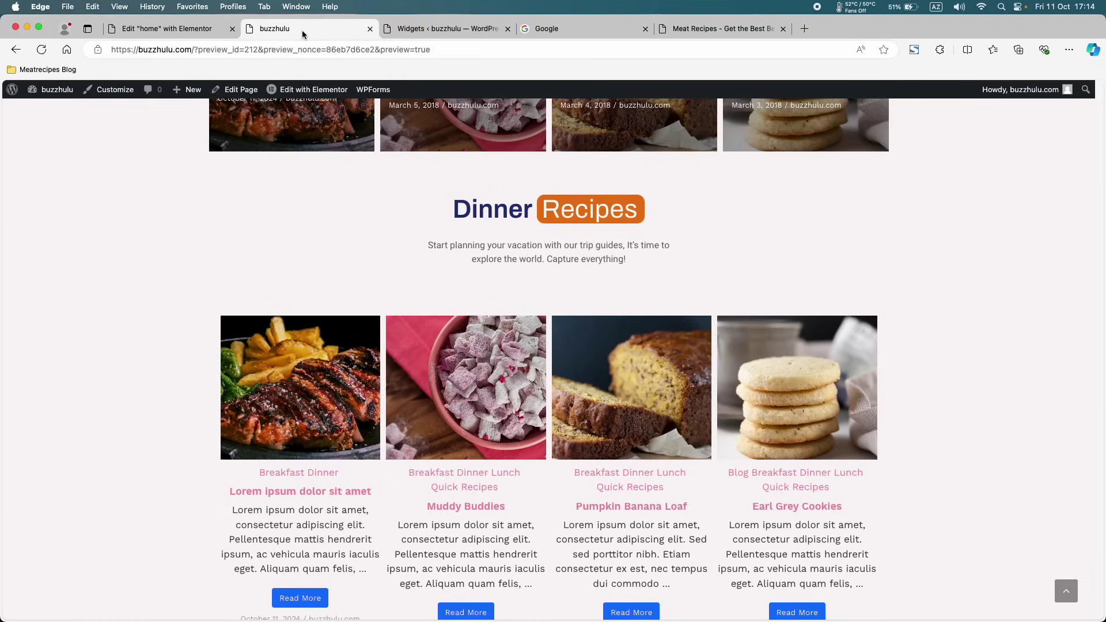
{"action": "key", "text": "super+r"}
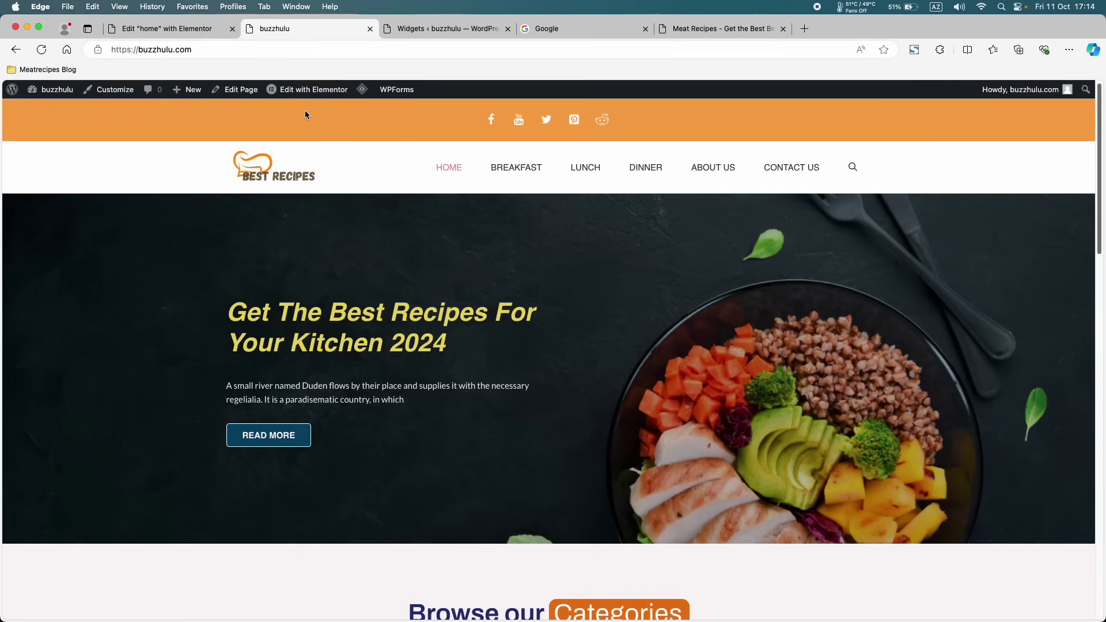
{"action": "mouse_move", "coordinate": [362, 90]}
{"action": "left_click", "coordinate": [375, 157]}
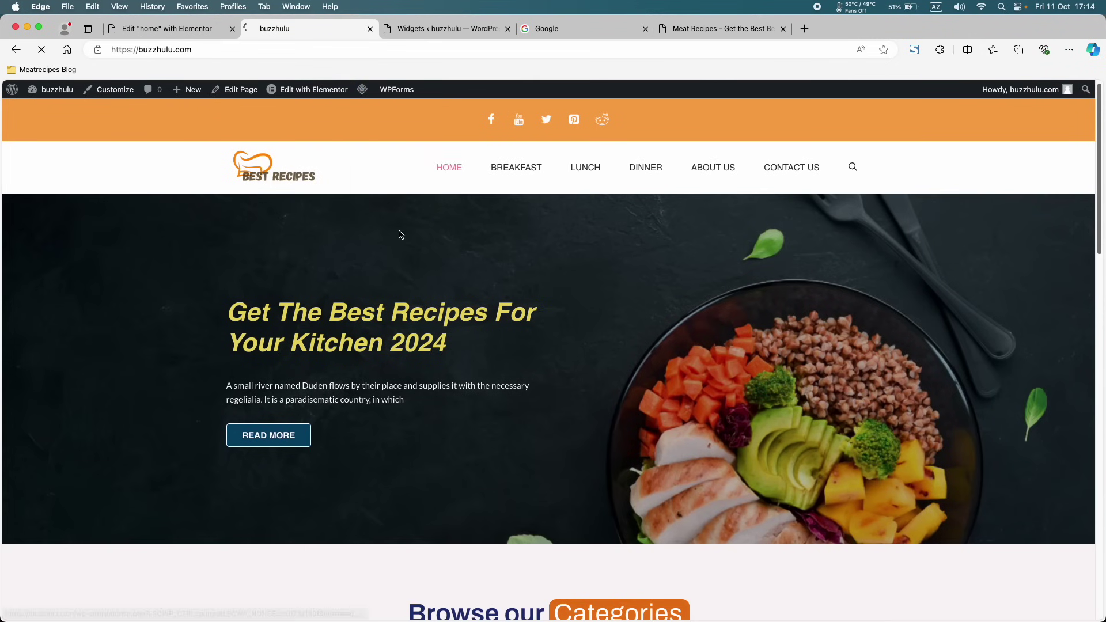
{"action": "scroll", "coordinate": [400, 234], "scroll_direction": "down", "scroll_amount": 10}
{"action": "scroll", "coordinate": [401, 227], "scroll_direction": "down", "scroll_amount": 10}
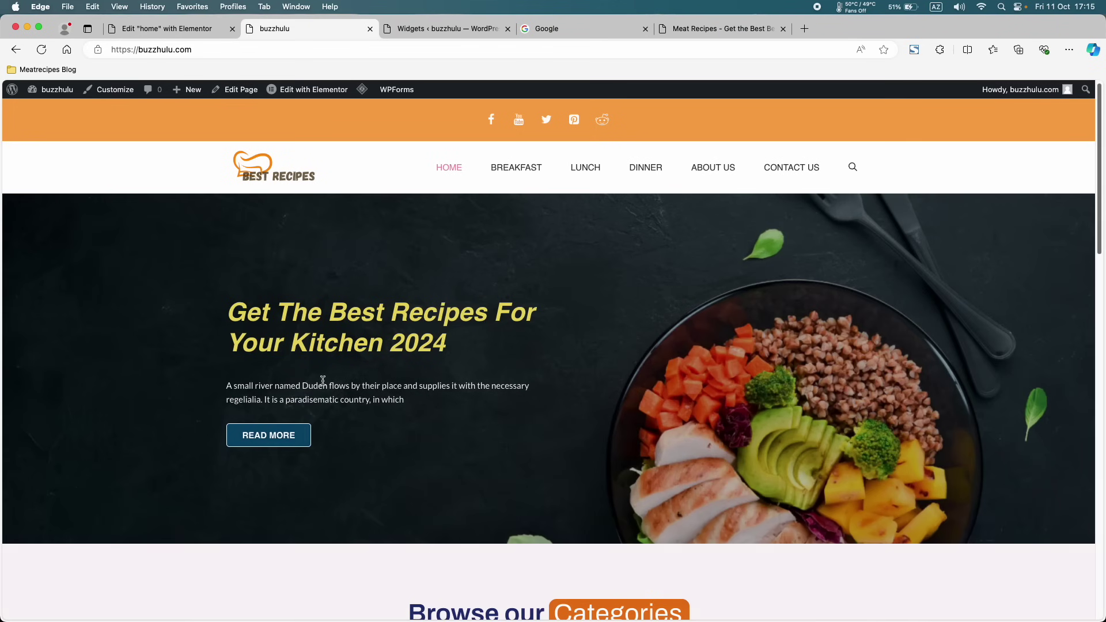
{"action": "scroll", "coordinate": [322, 385], "scroll_direction": "down", "scroll_amount": 10}
{"action": "scroll", "coordinate": [323, 384], "scroll_direction": "down", "scroll_amount": 7}
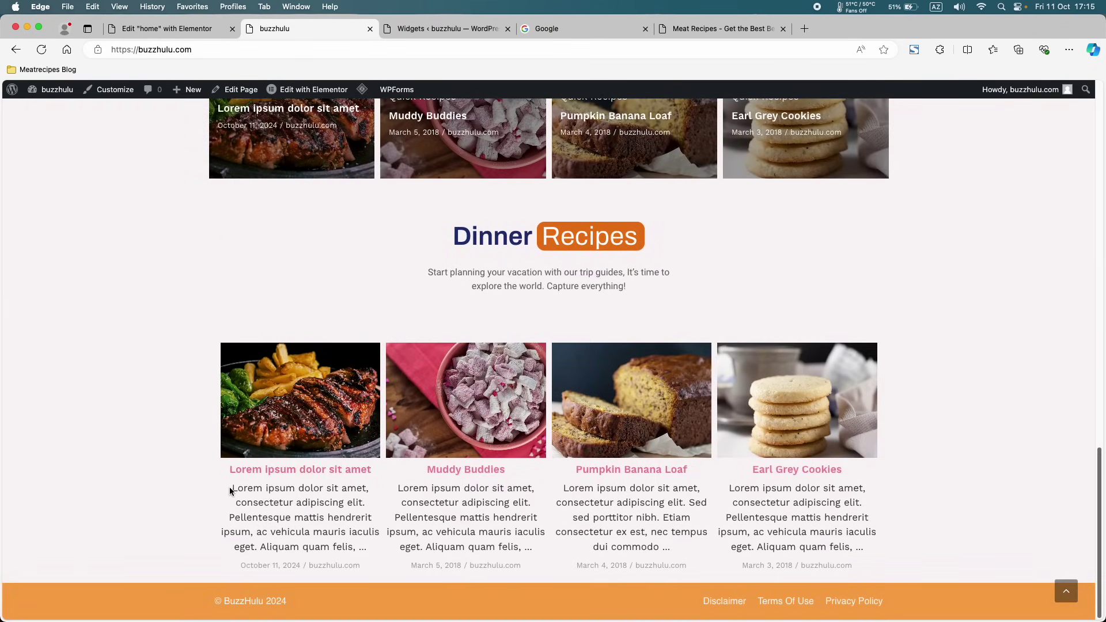
{"action": "left_click_drag", "start_coordinate": [231, 489], "coordinate": [364, 545]}
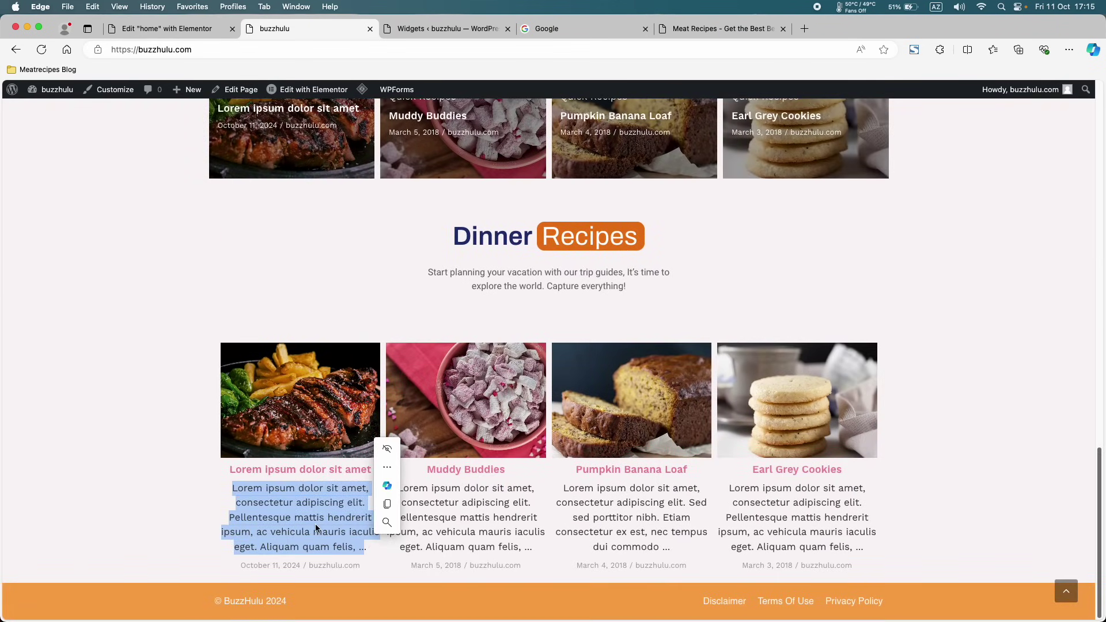
{"action": "key", "text": "super+c"}
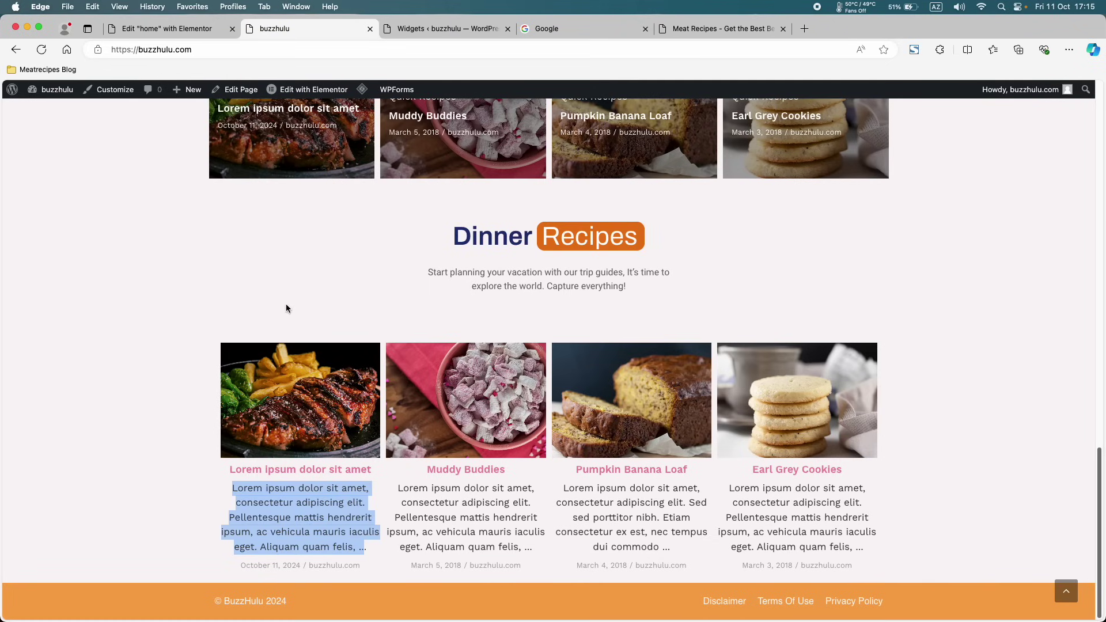
- Return to the Elementor editor, review the grid's featured image style options and collapse the Featured Image settings
{"action": "left_click", "coordinate": [147, 32]}
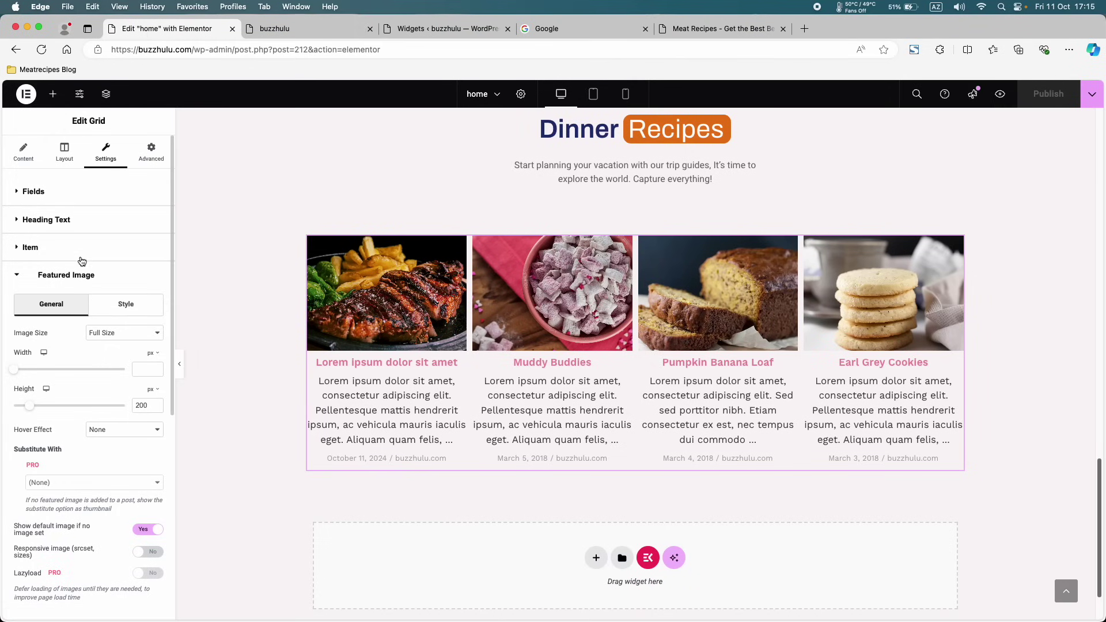
{"action": "left_click", "coordinate": [126, 304]}
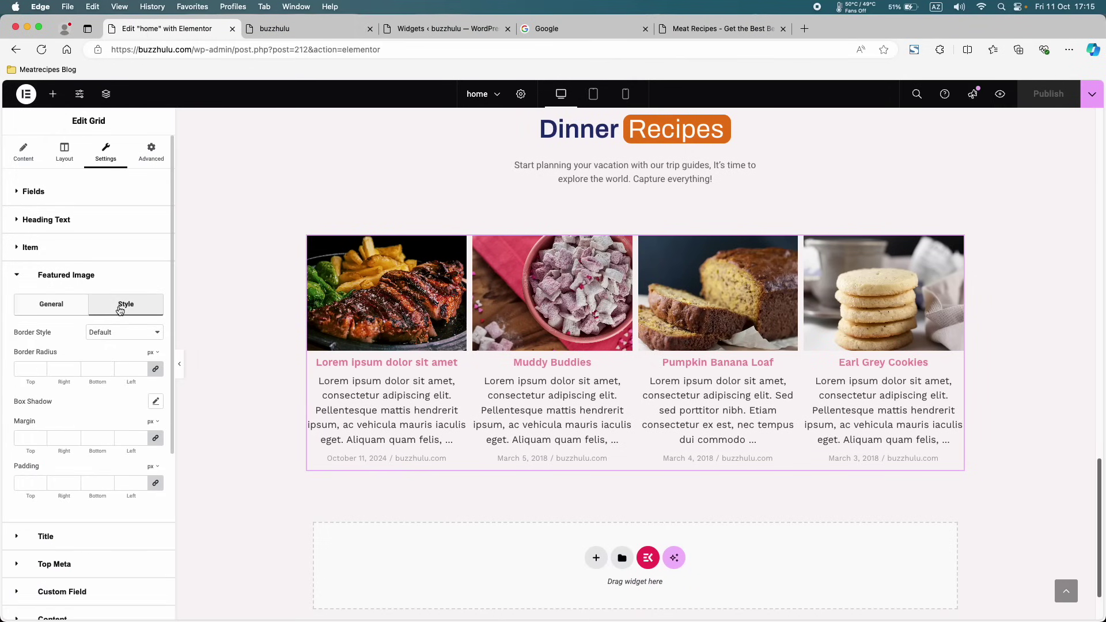
{"action": "left_click", "coordinate": [64, 306]}
{"action": "left_click", "coordinate": [65, 282]}
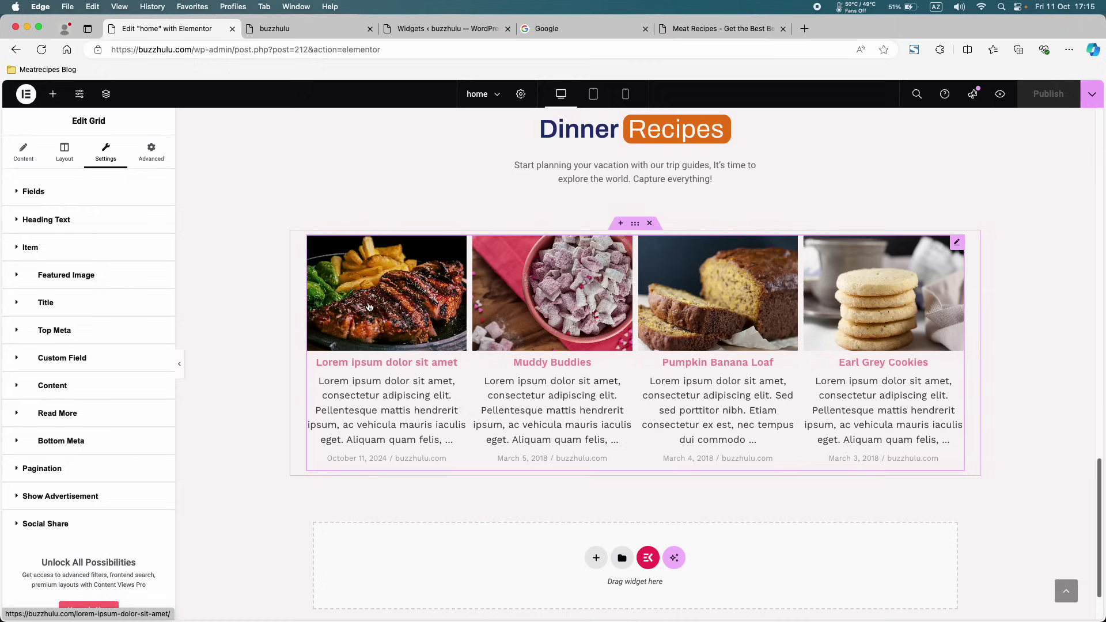
- Compare h3 and h4 as the HTML tag for the grid's post titles and set it to h3
{"action": "left_click", "coordinate": [21, 307]}
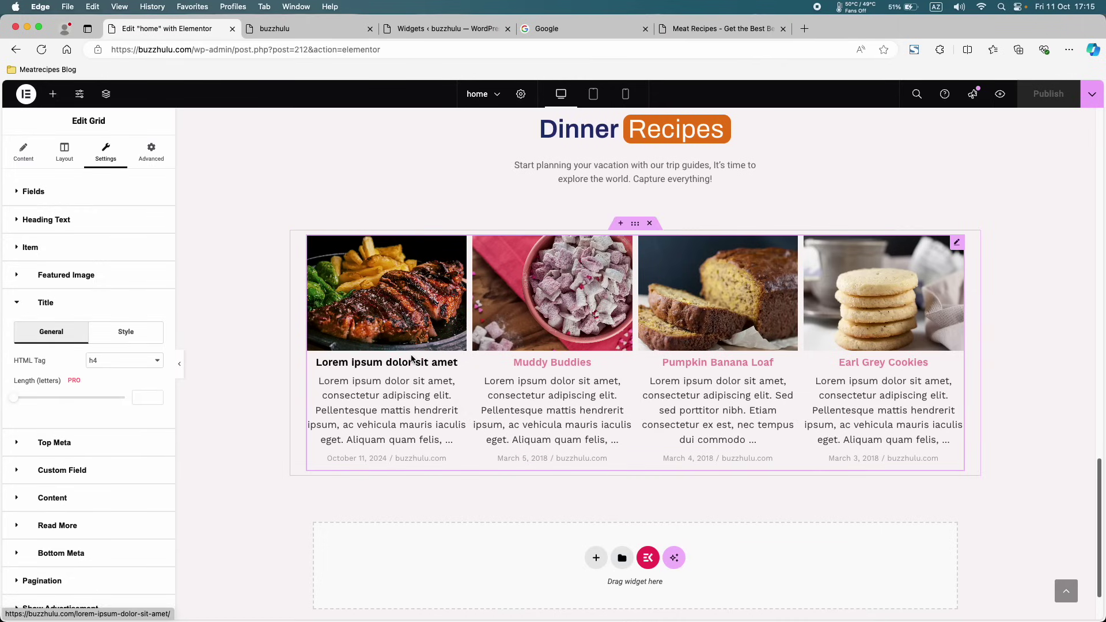
{"action": "left_click", "coordinate": [110, 364]}
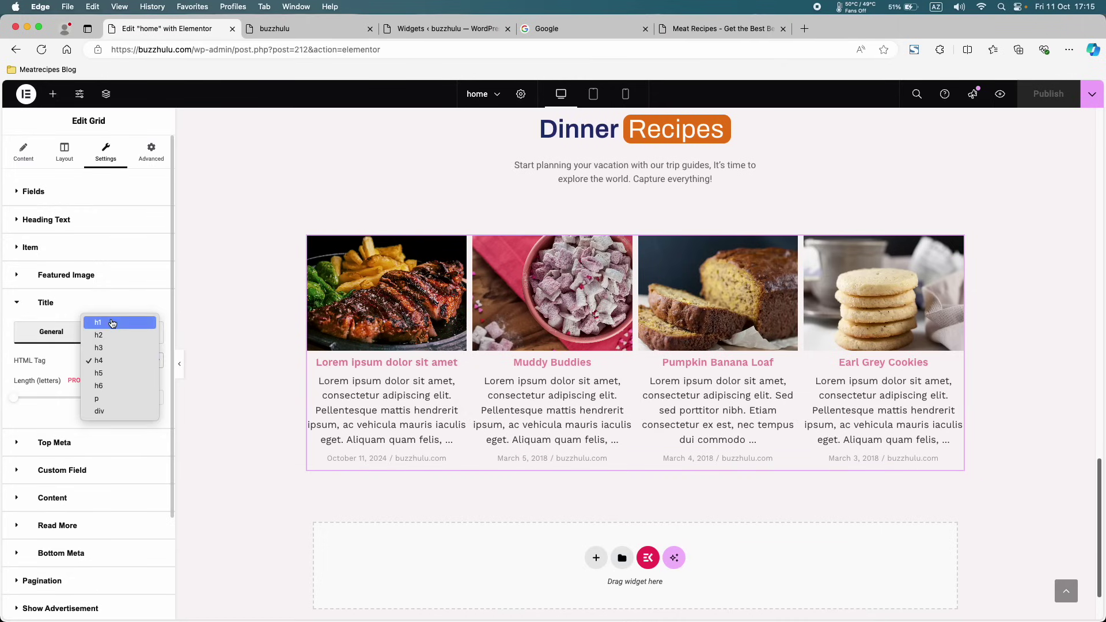
{"action": "left_click", "coordinate": [102, 347]}
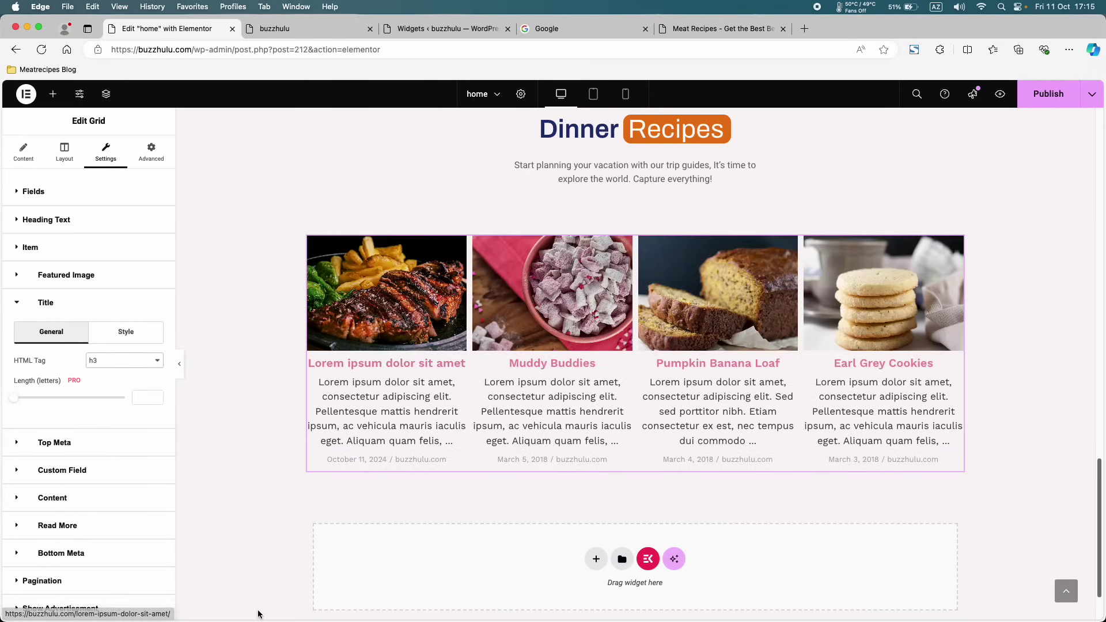
{"action": "left_click", "coordinate": [107, 366]}
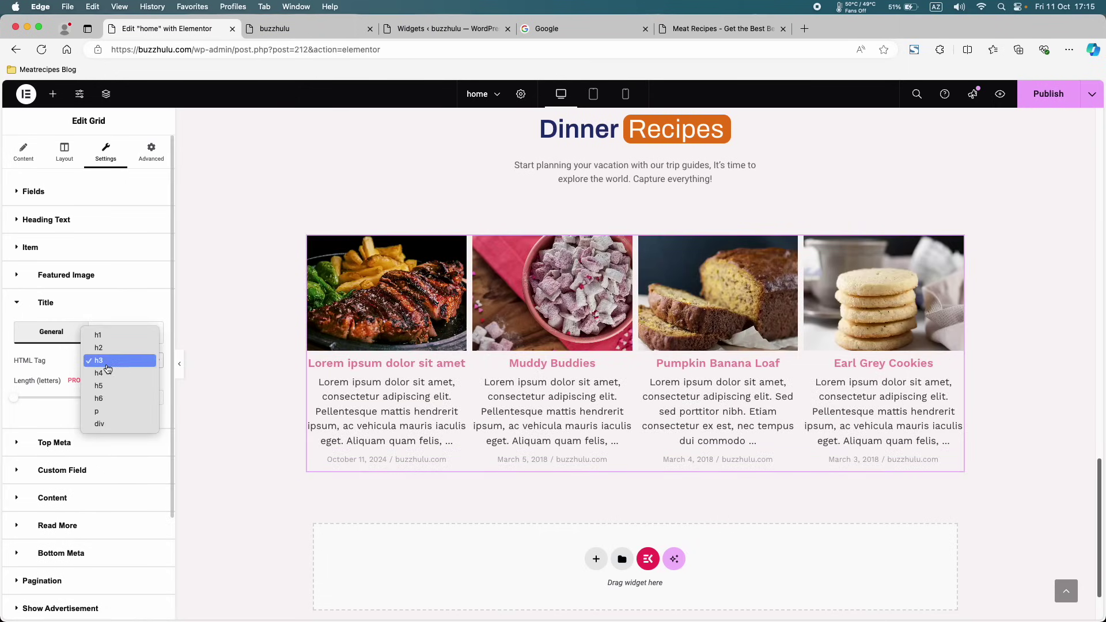
{"action": "left_click", "coordinate": [112, 374]}
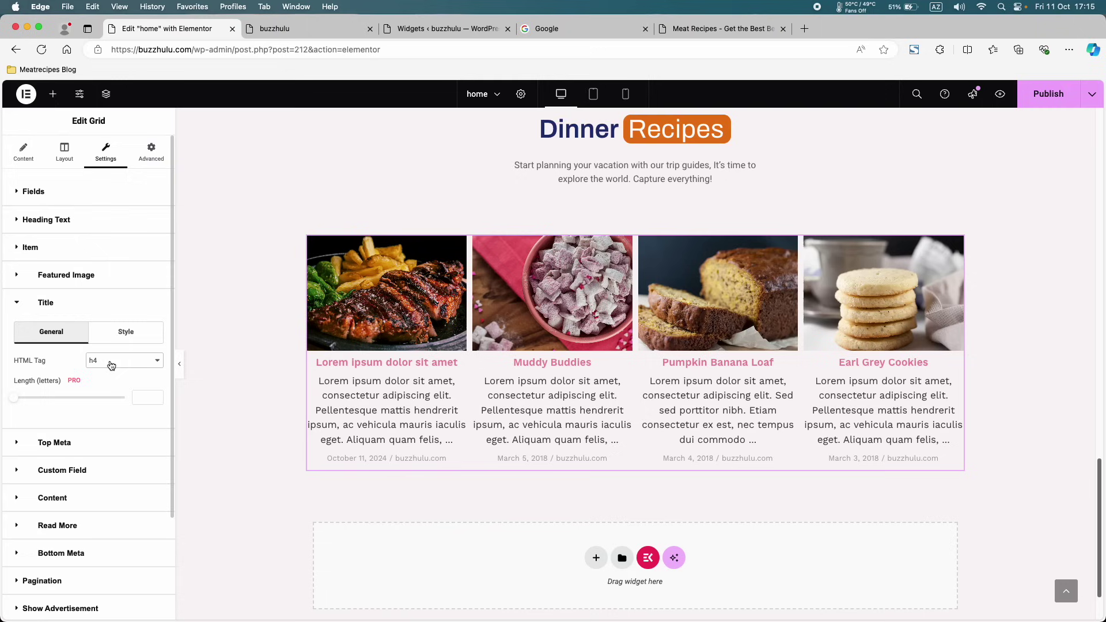
{"action": "left_click", "coordinate": [112, 366]}
{"action": "left_click", "coordinate": [107, 348]}
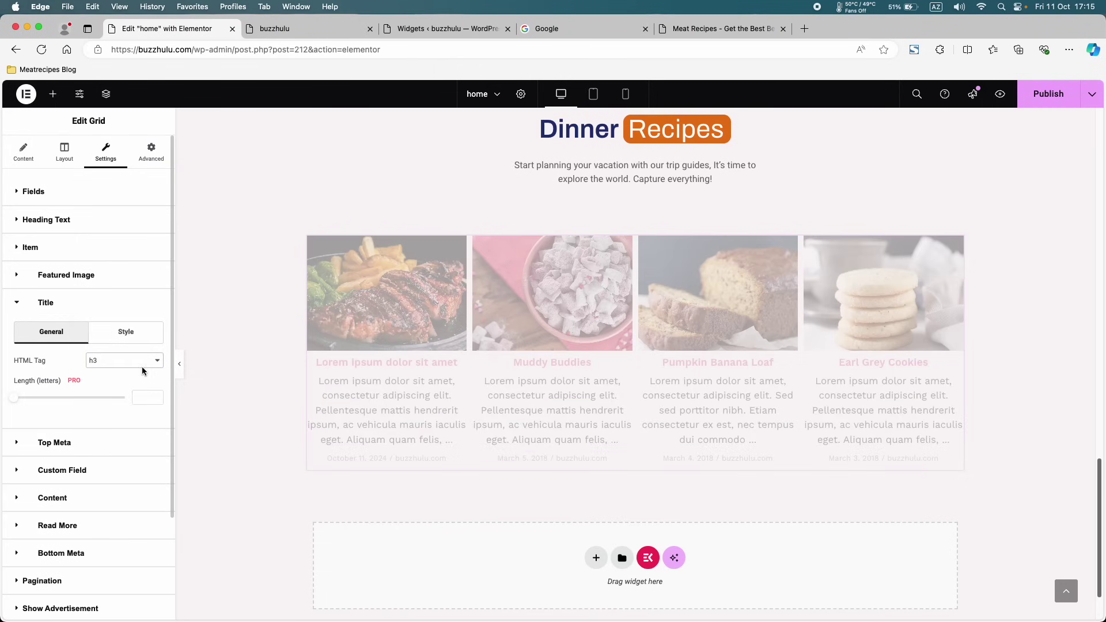
- Set the typography of the grid's post titles to Helvetica at 16 px
{"action": "left_click", "coordinate": [121, 338]}
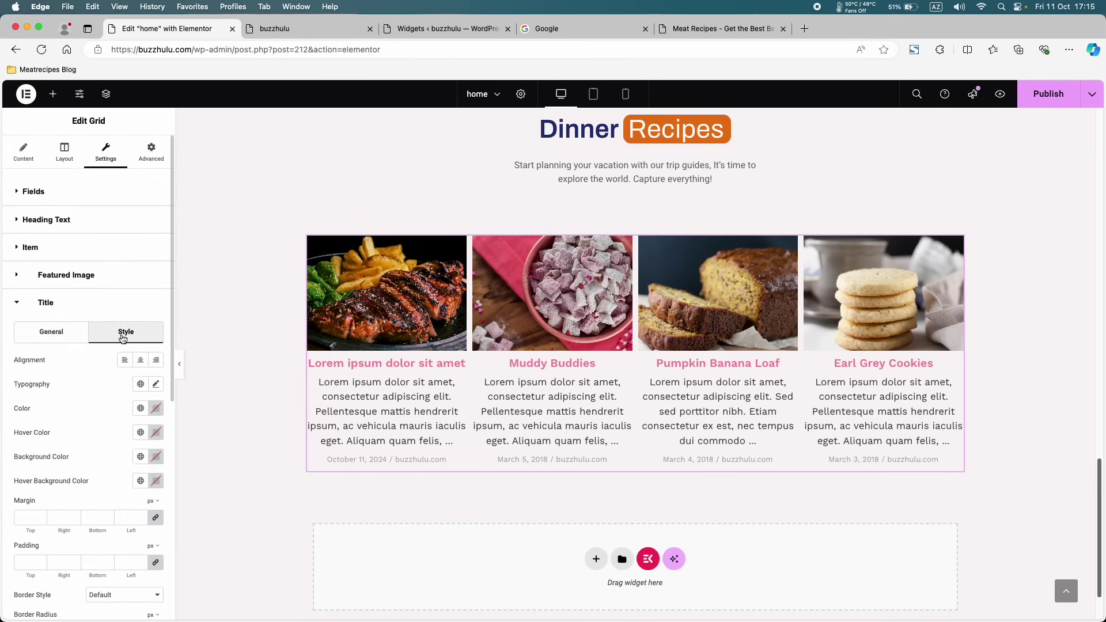
{"action": "left_click", "coordinate": [156, 386]}
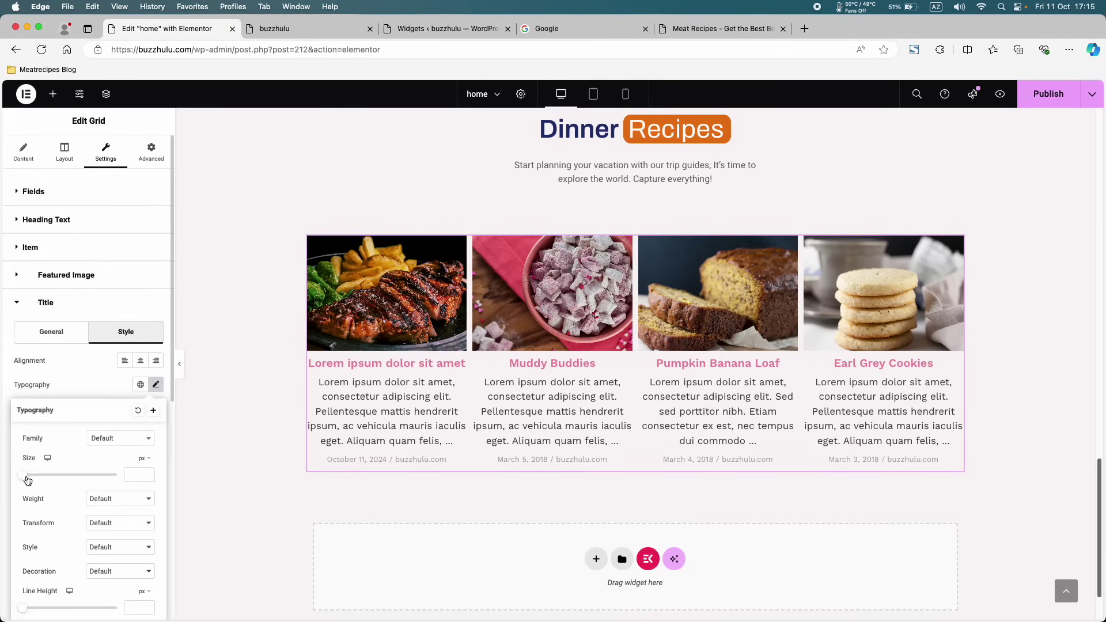
{"action": "left_click_drag", "start_coordinate": [26, 478], "coordinate": [33, 479]}
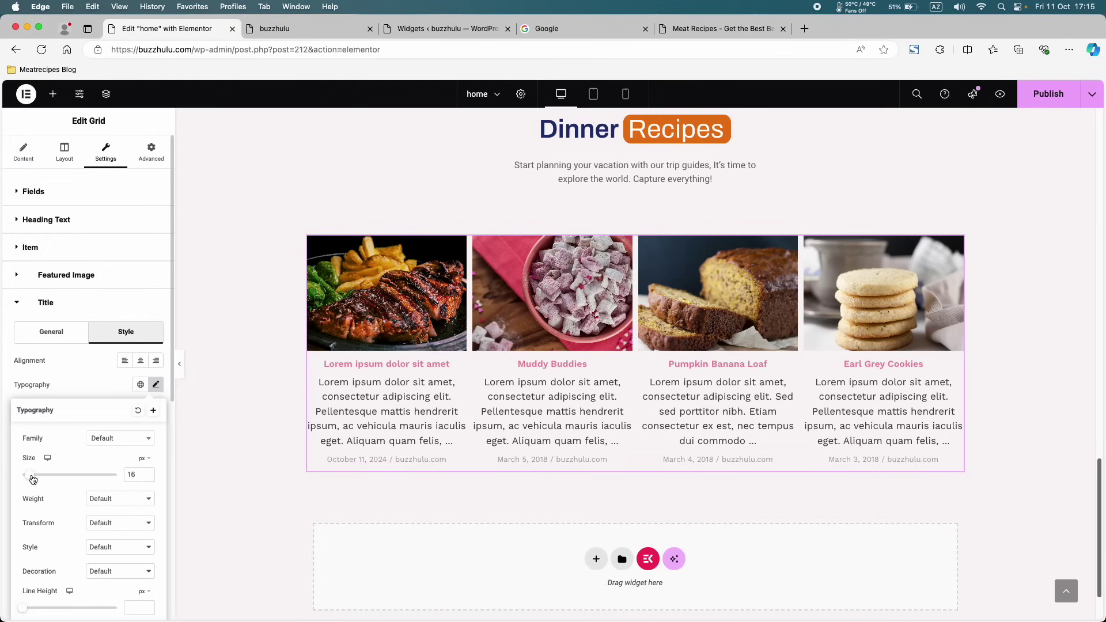
{"action": "left_click", "coordinate": [106, 442]}
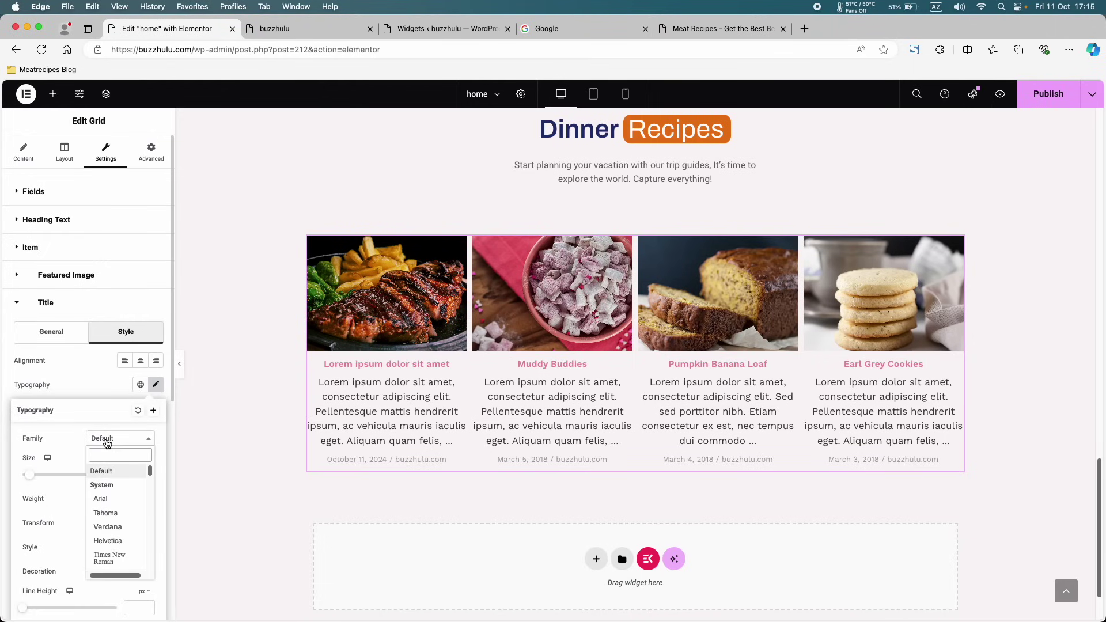
{"action": "left_click", "coordinate": [117, 542]}
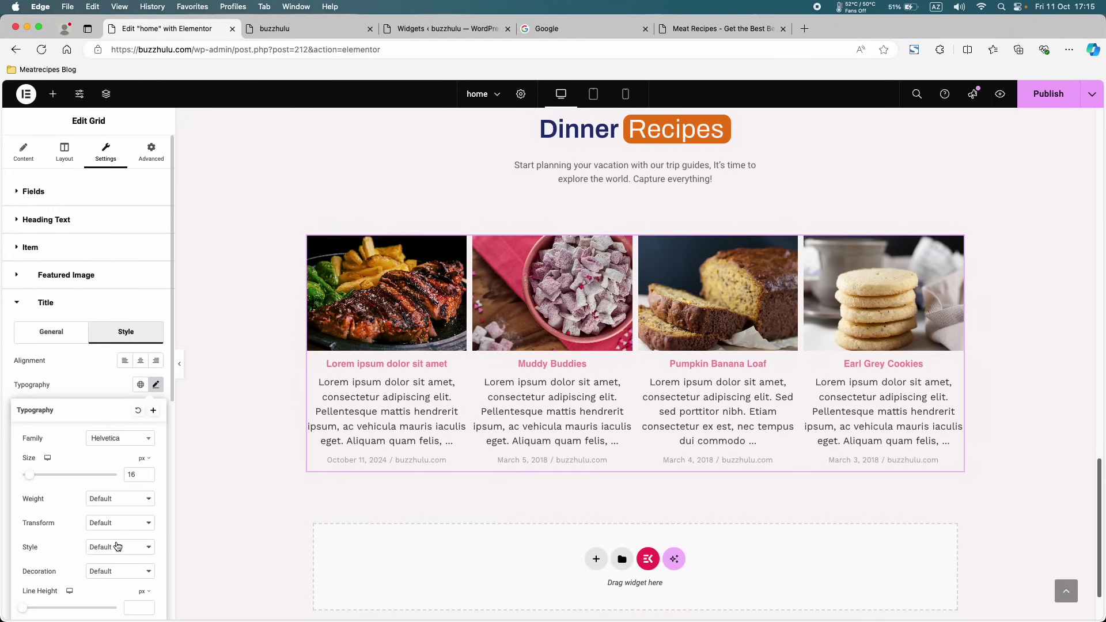
{"action": "scroll", "coordinate": [107, 544], "scroll_direction": "down", "scroll_amount": 3}
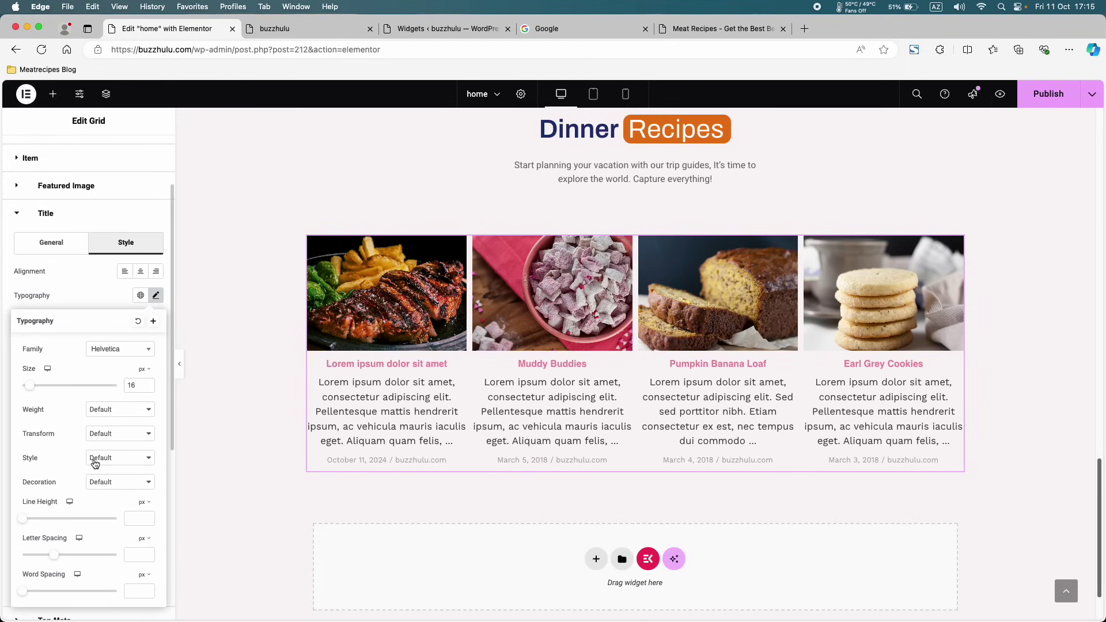
{"action": "left_click", "coordinate": [156, 297]}
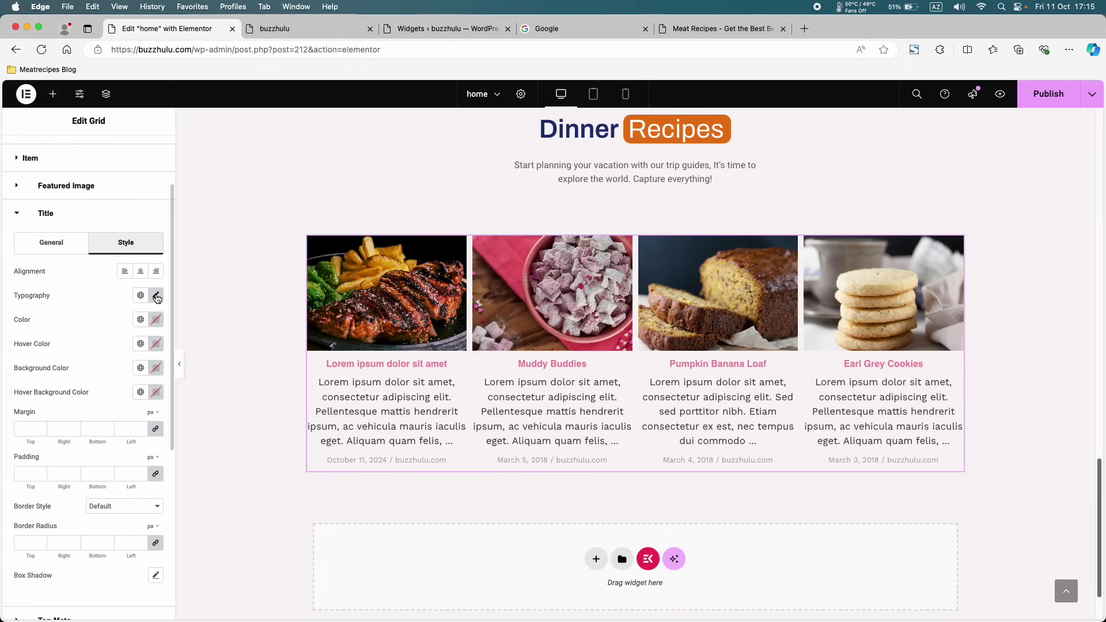
- Try blue and orange shades for the grid's post titles, ending on a dark brown of about #684200
{"action": "left_click", "coordinate": [156, 320]}
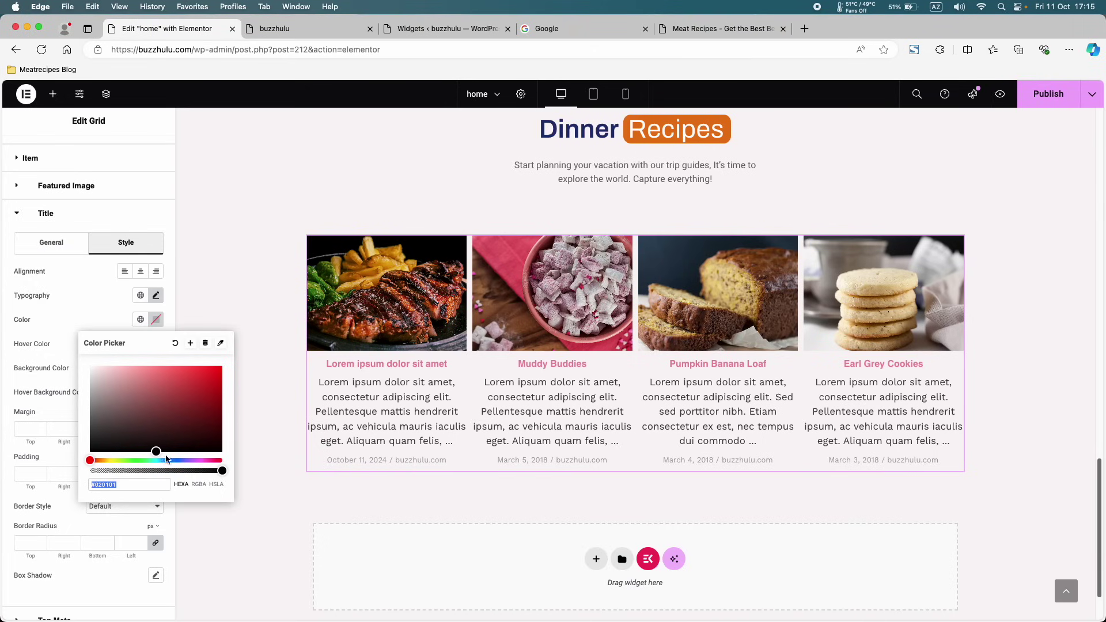
{"action": "left_click_drag", "start_coordinate": [166, 461], "coordinate": [178, 461]}
{"action": "left_click", "coordinate": [206, 396]}
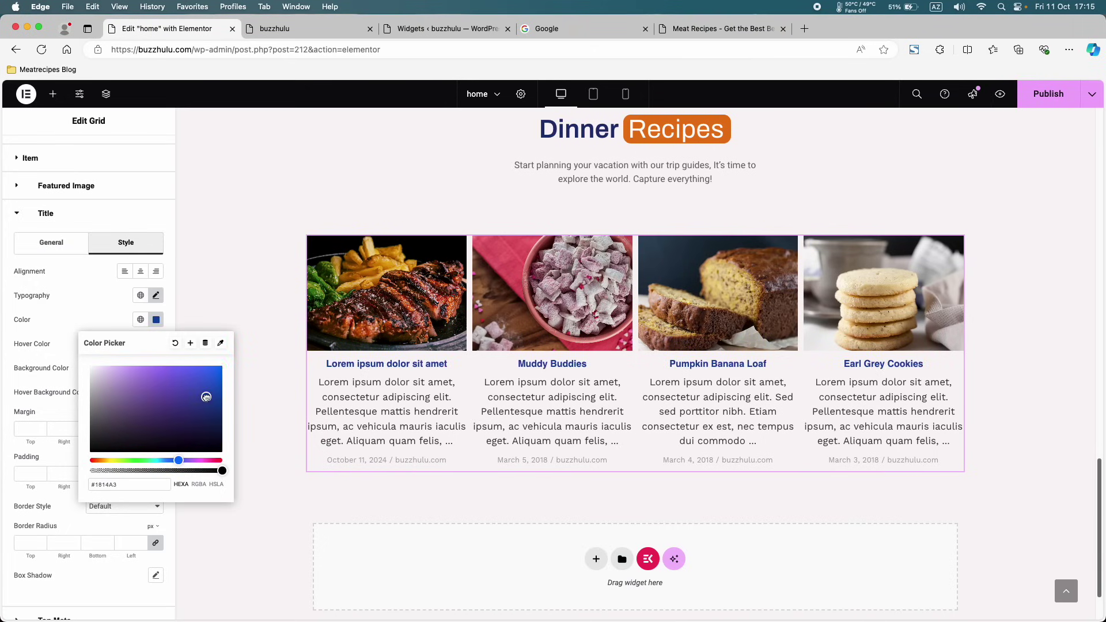
{"action": "left_click_drag", "start_coordinate": [206, 396], "coordinate": [215, 448]}
{"action": "left_click_drag", "start_coordinate": [106, 458], "coordinate": [104, 460]}
{"action": "left_click_drag", "start_coordinate": [195, 391], "coordinate": [229, 416]}
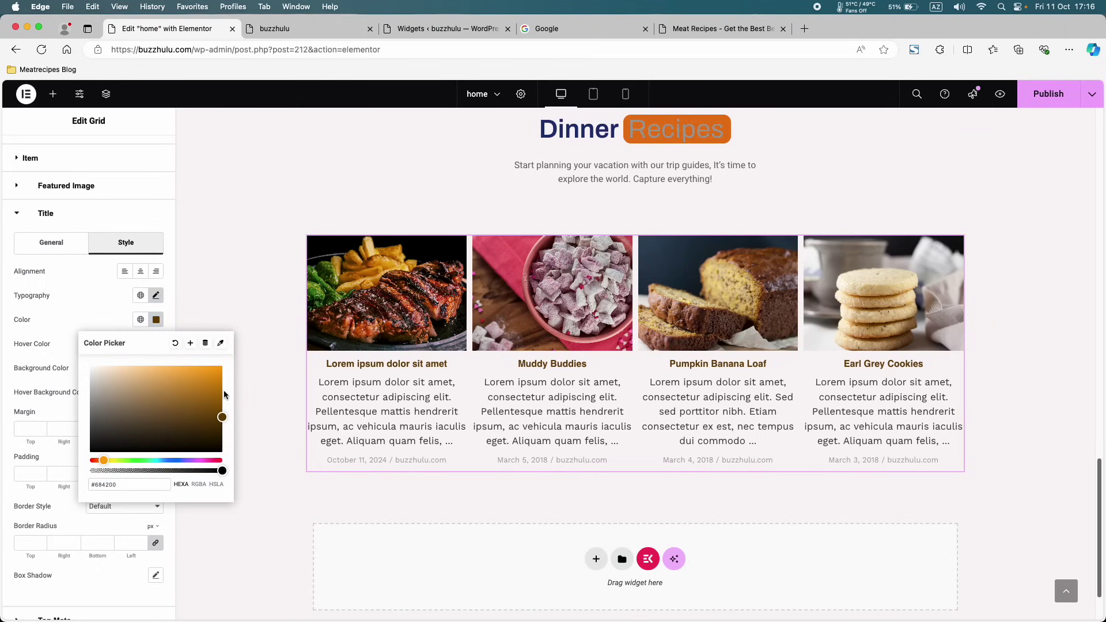
{"action": "left_click_drag", "start_coordinate": [104, 461], "coordinate": [105, 460]}
- Copy the colour code E77912 from the focused title background of the Dinner Recipes heading
{"action": "left_click", "coordinate": [666, 136]}
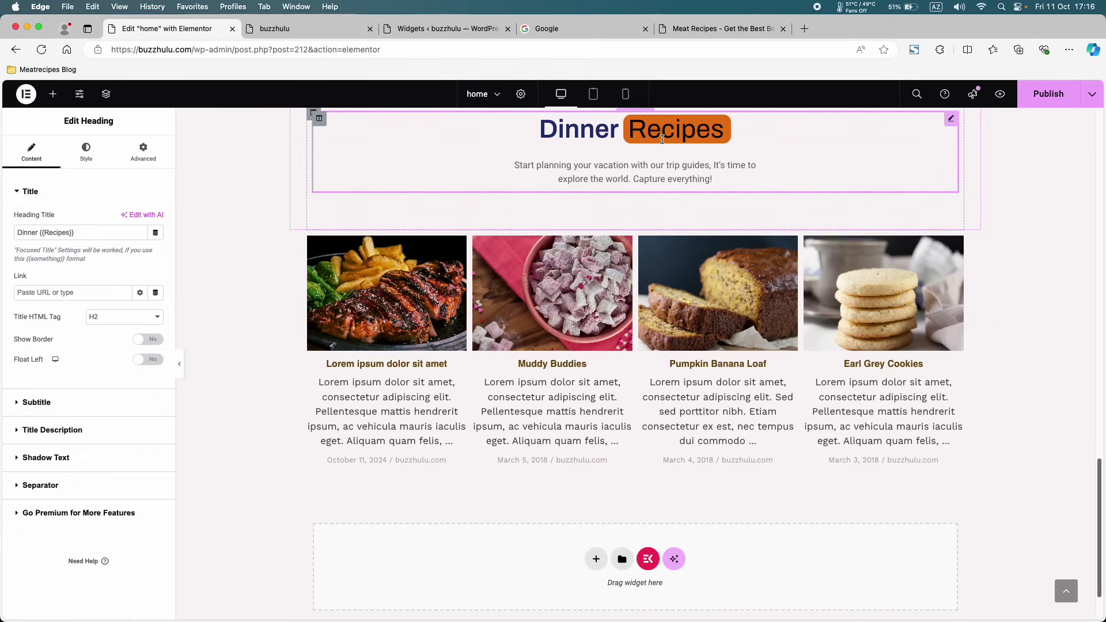
{"action": "left_click", "coordinate": [94, 164]}
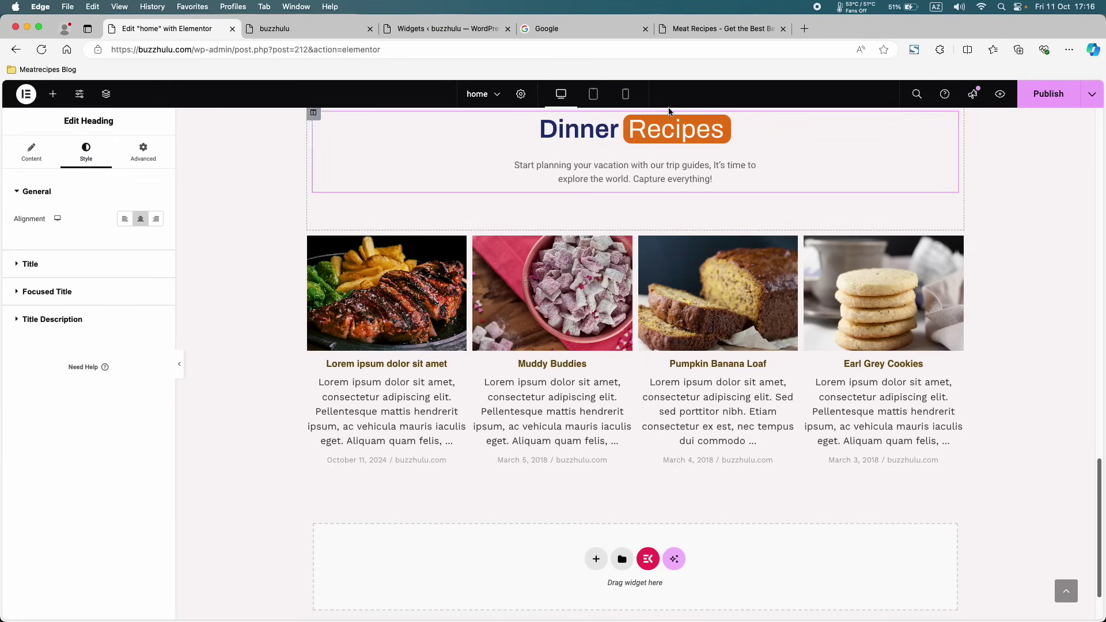
{"action": "left_click", "coordinate": [85, 295]}
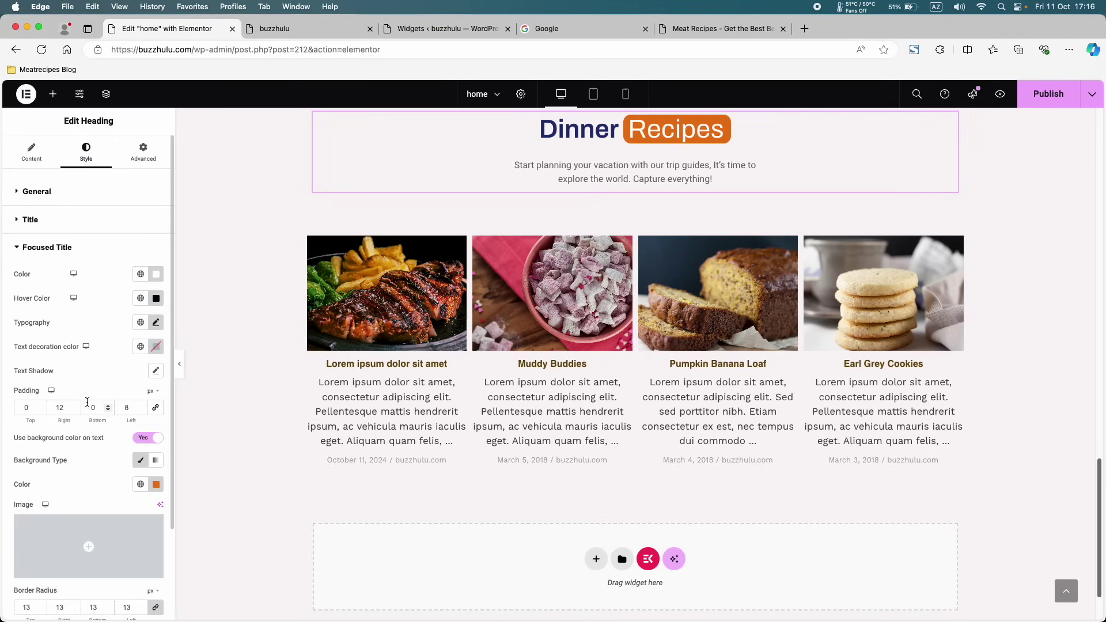
{"action": "left_click", "coordinate": [156, 484]}
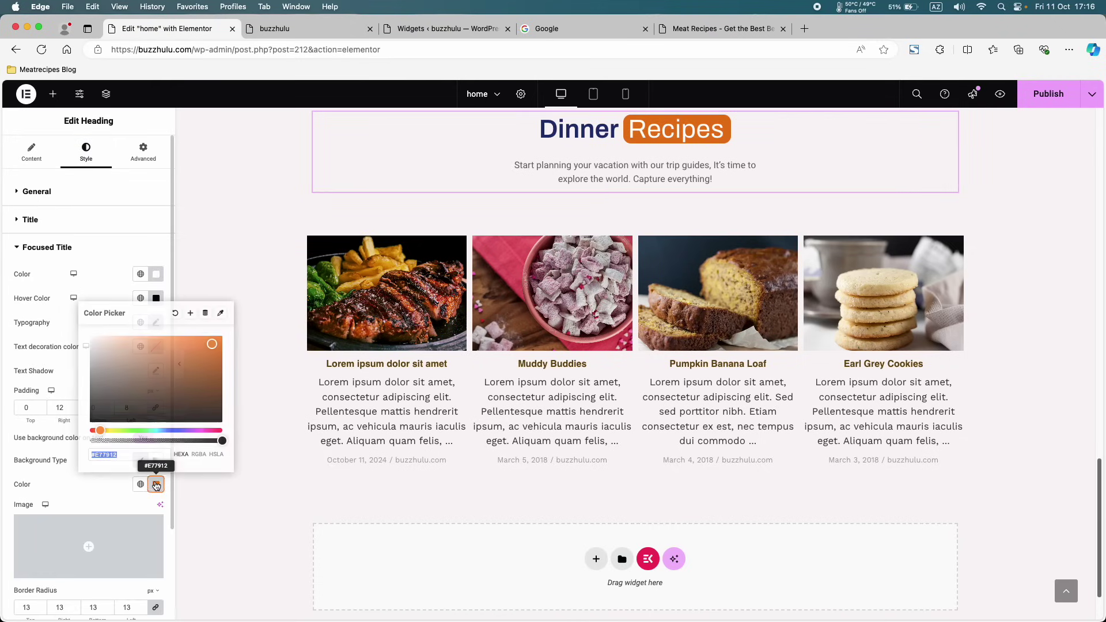
{"action": "right_click", "coordinate": [110, 456]}
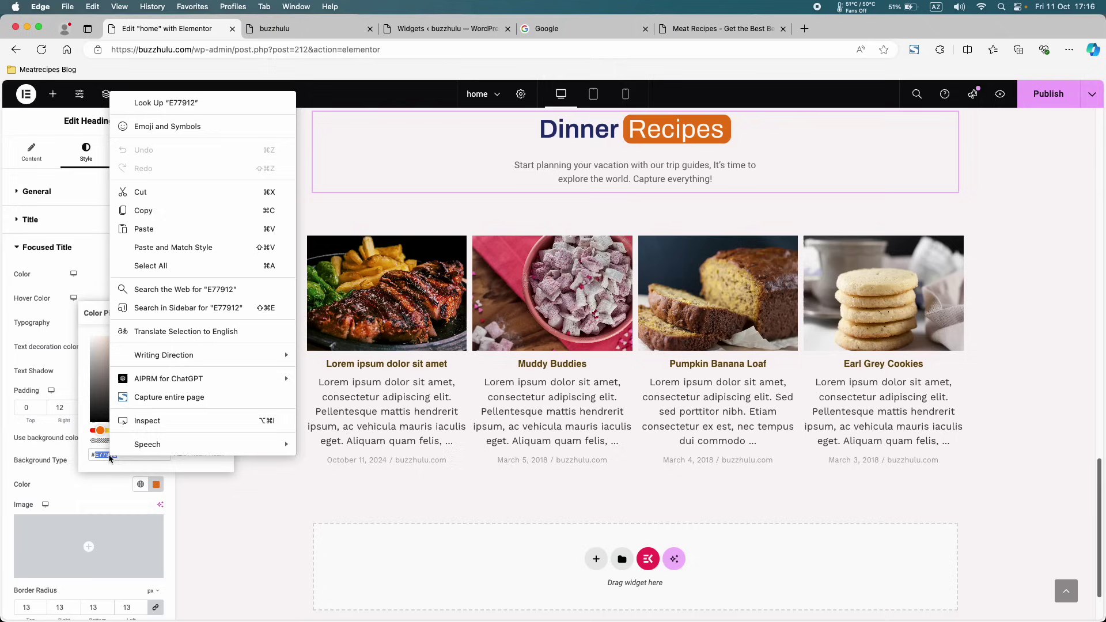
{"action": "left_click", "coordinate": [145, 209]}
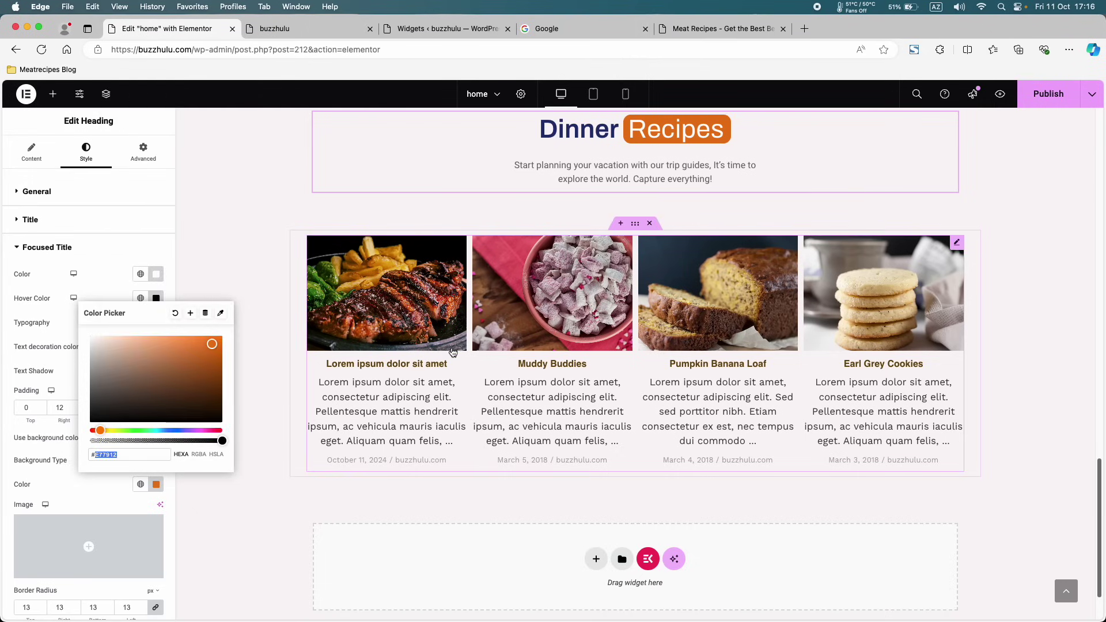
- Set the colour of the Dinner Recipes grid's post titles to the copied code E77912
{"action": "left_click", "coordinate": [884, 275]}
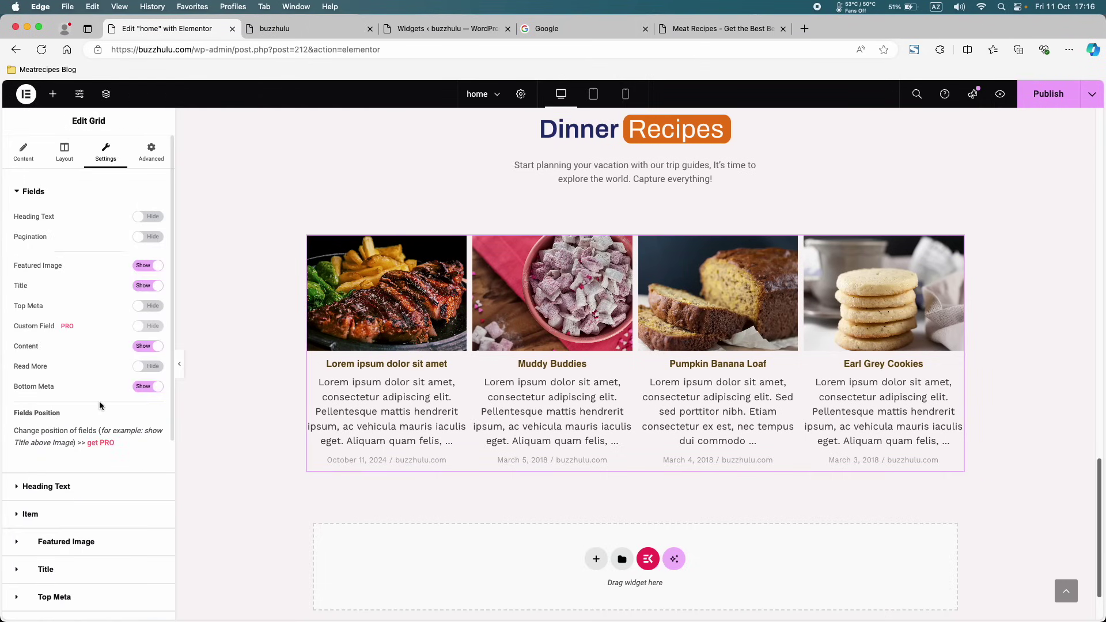
{"action": "scroll", "coordinate": [88, 478], "scroll_direction": "down", "scroll_amount": 5}
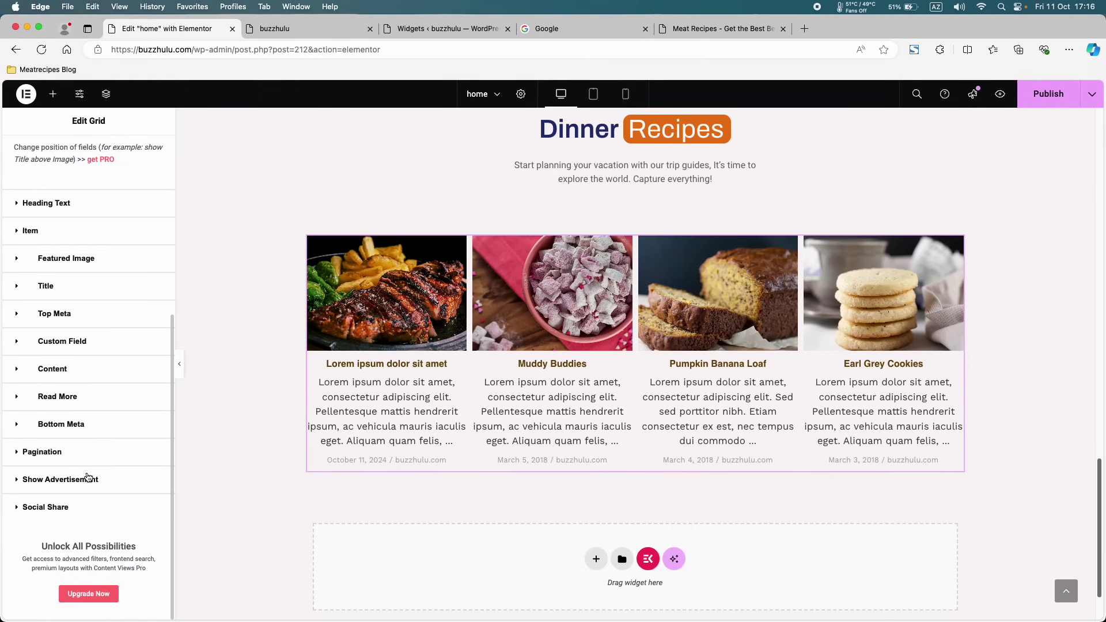
{"action": "left_click", "coordinate": [17, 289]}
{"action": "left_click", "coordinate": [127, 326]}
{"action": "scroll", "coordinate": [151, 347], "scroll_direction": "down", "scroll_amount": 1}
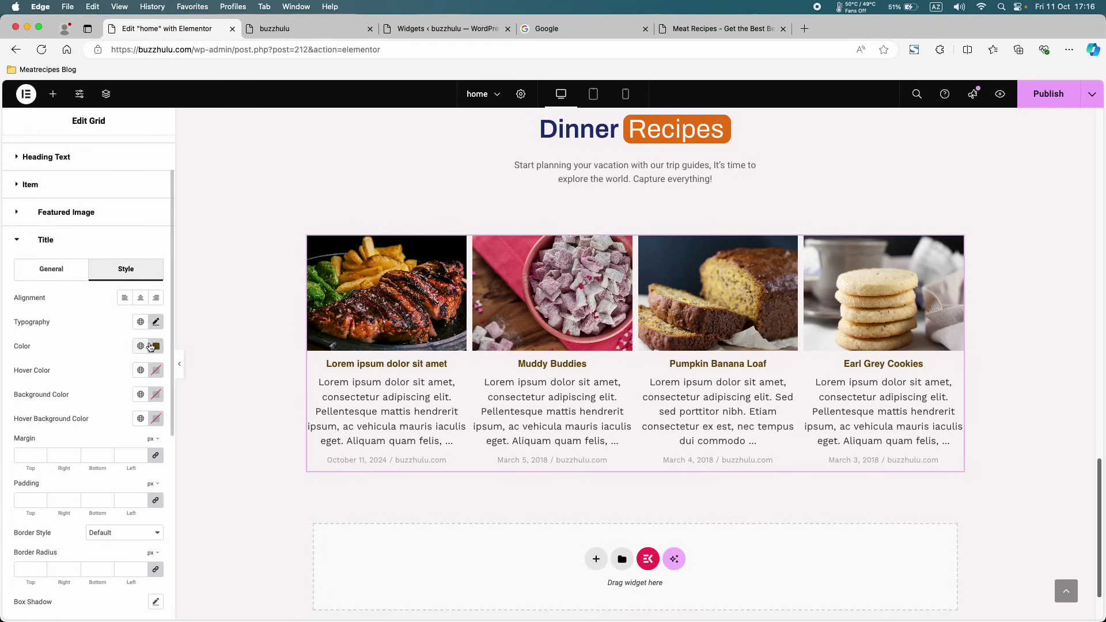
{"action": "left_click", "coordinate": [155, 346]}
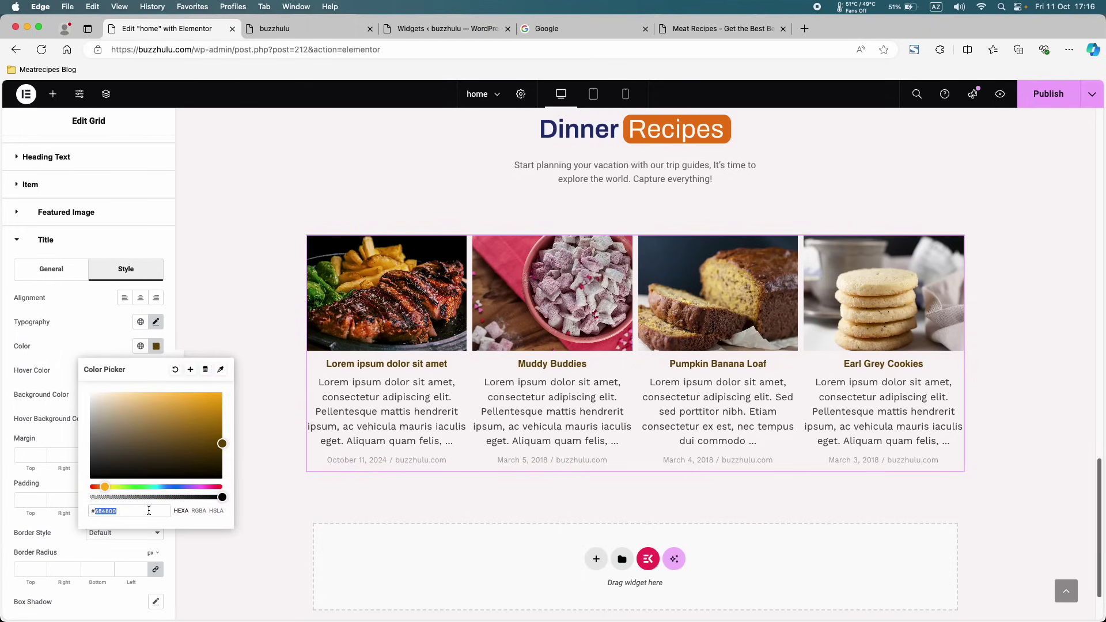
{"action": "key", "text": "super+v"}
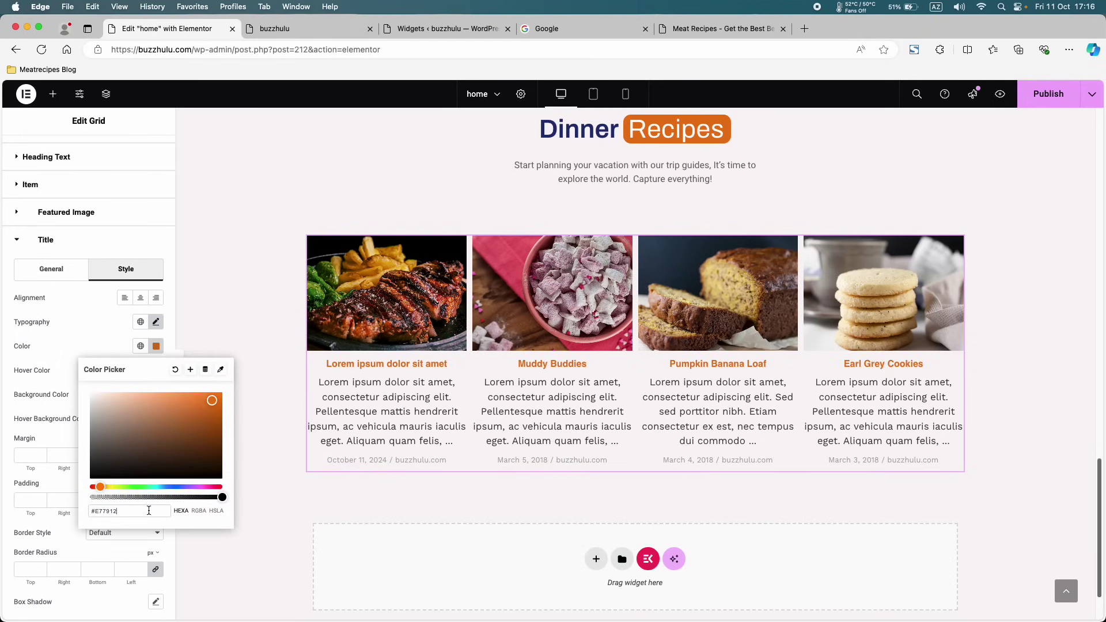
{"action": "left_click", "coordinate": [90, 343]}
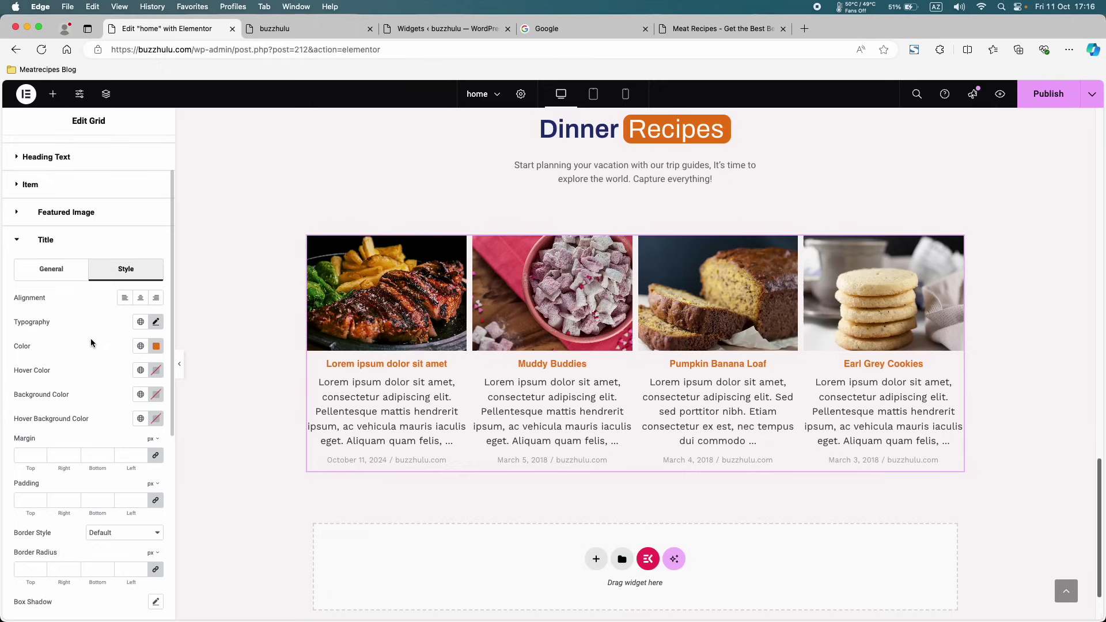
{"action": "left_click", "coordinate": [67, 251]}
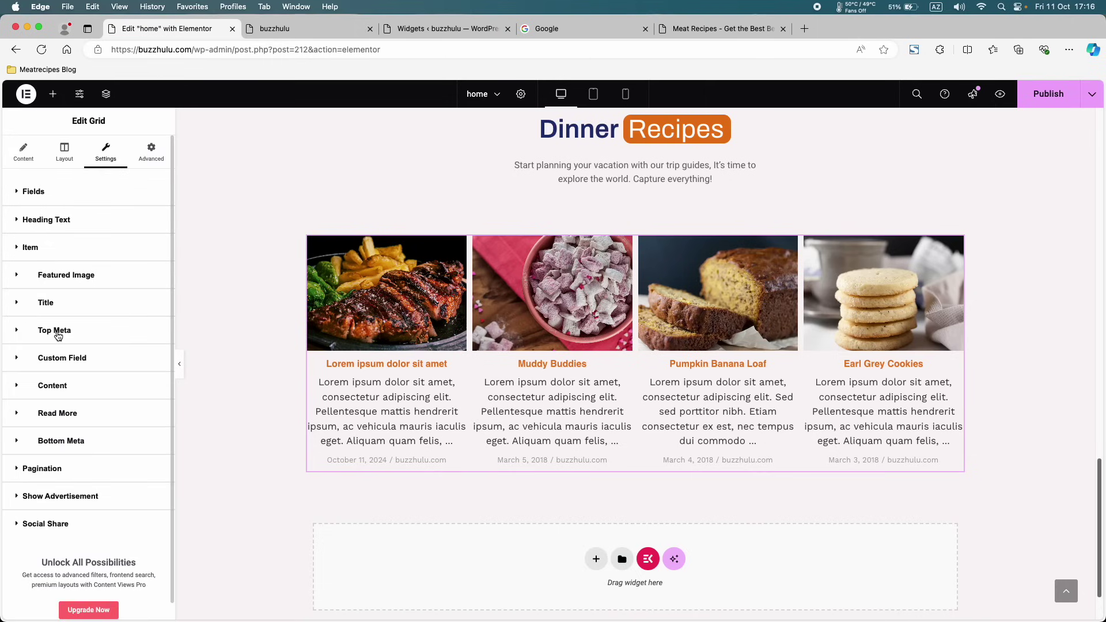
- Shorten the excerpt length in the Dinner Recipes grid's content settings to 10, keeping Show Excerpt as the content shown
{"action": "scroll", "coordinate": [51, 359], "scroll_direction": "down", "scroll_amount": 1}
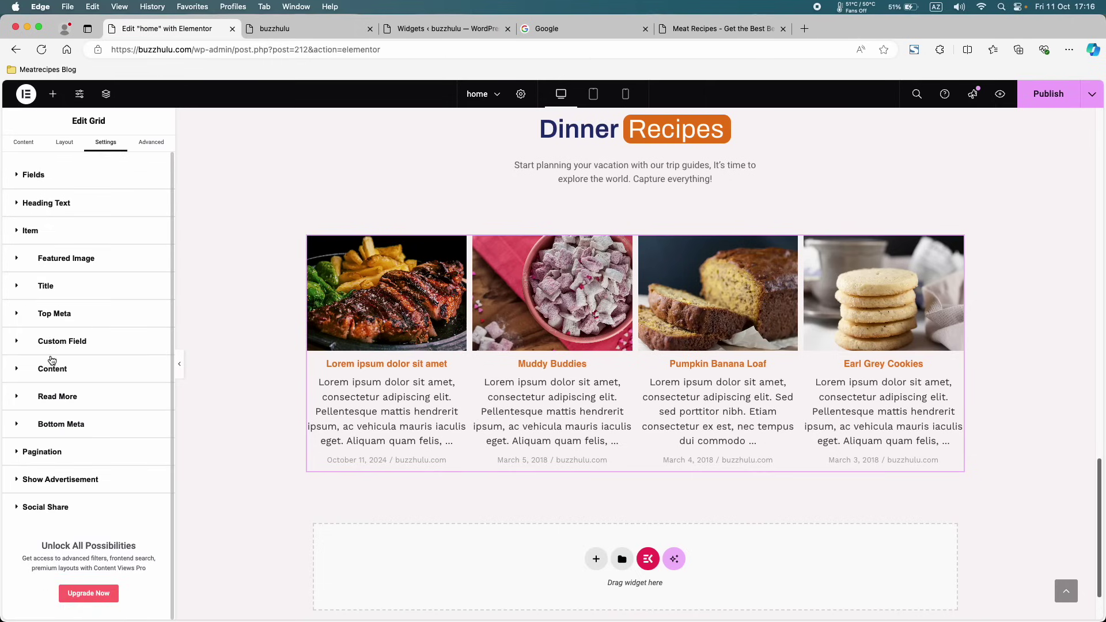
{"action": "left_click", "coordinate": [18, 375]}
{"action": "scroll", "coordinate": [104, 402], "scroll_direction": "down", "scroll_amount": 2}
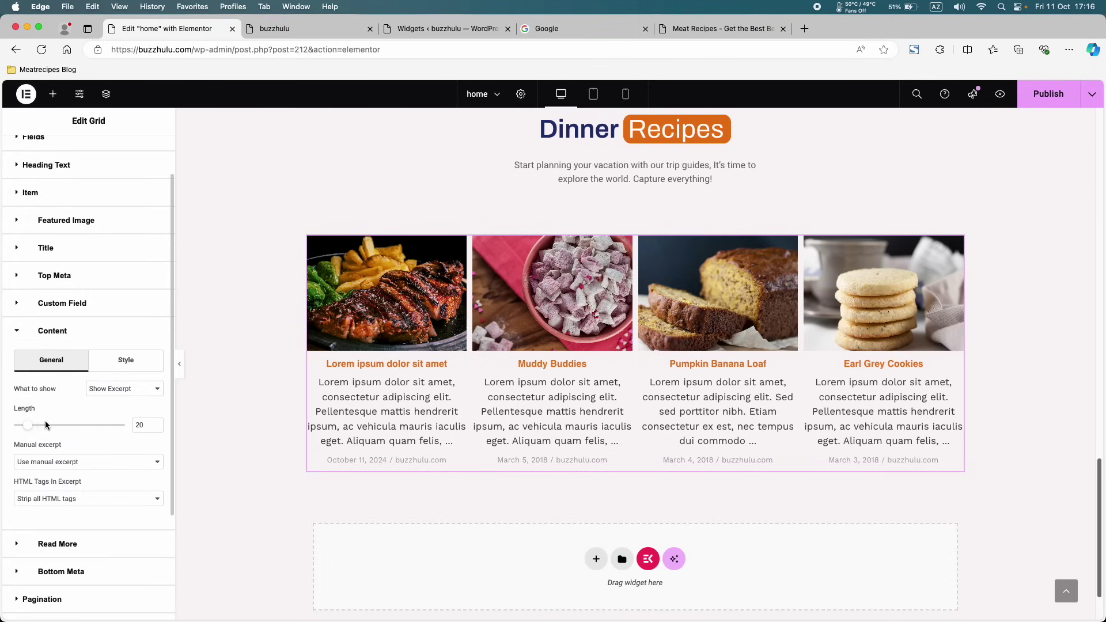
{"action": "left_click", "coordinate": [156, 429]}
{"action": "left_click", "coordinate": [156, 429]}
{"action": "left_click", "coordinate": [155, 429]}
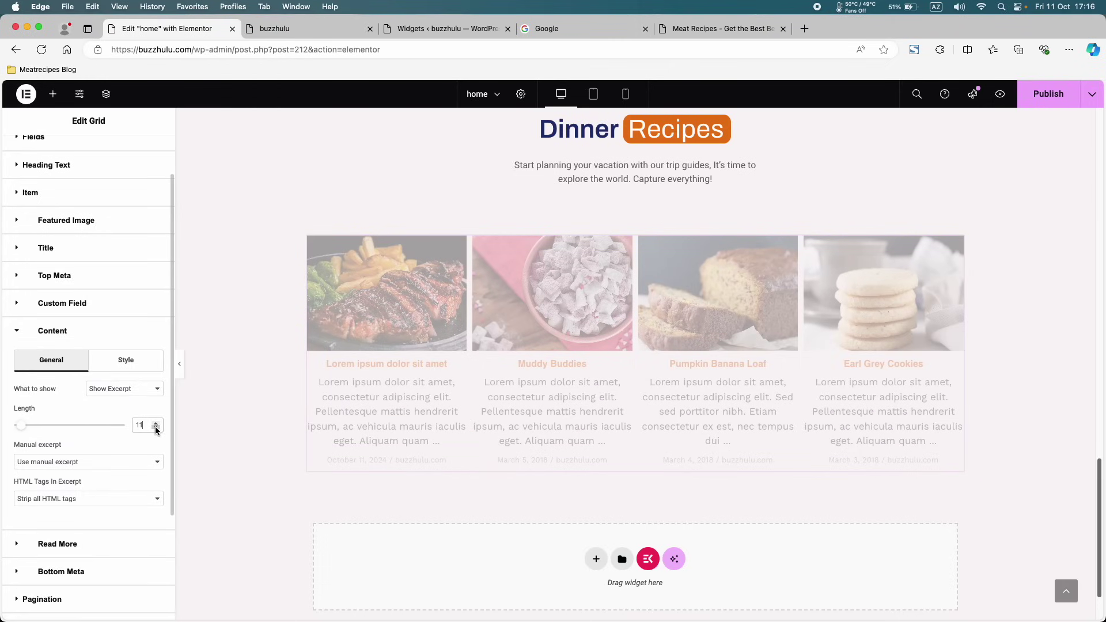
{"action": "left_click", "coordinate": [155, 429]}
{"action": "left_click", "coordinate": [156, 429]}
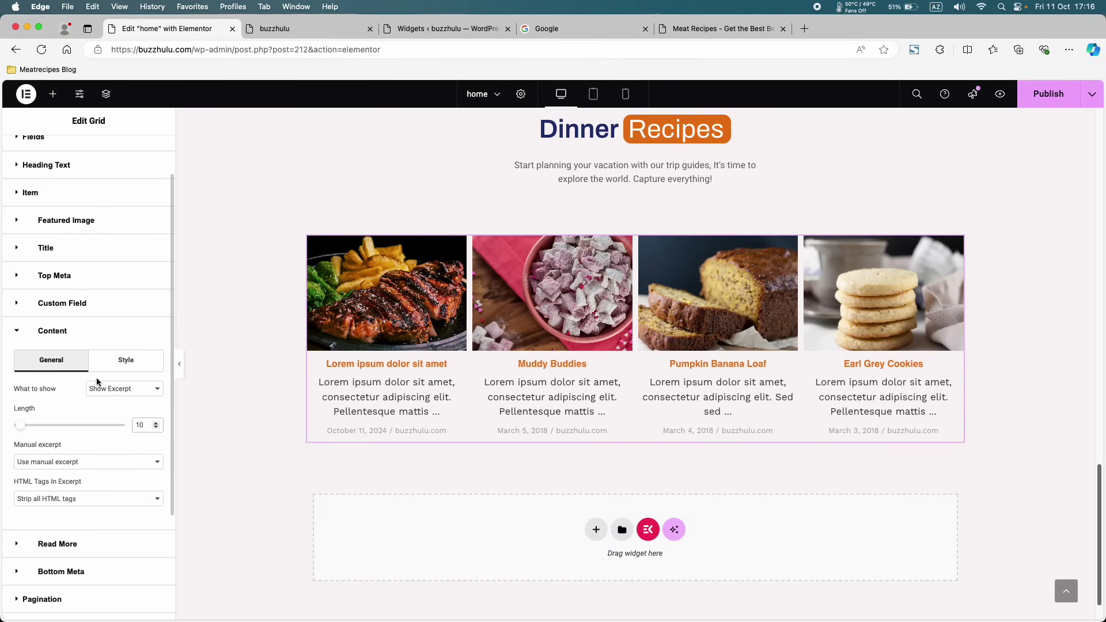
{"action": "left_click", "coordinate": [114, 394]}
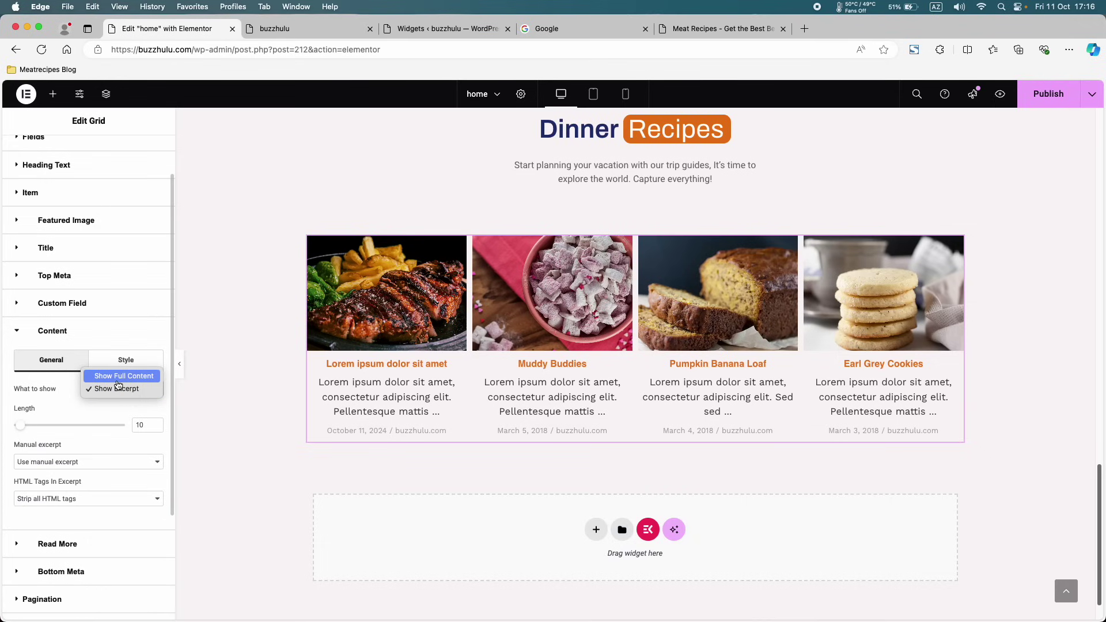
{"action": "left_click", "coordinate": [83, 416]}
{"action": "left_click", "coordinate": [91, 343]}
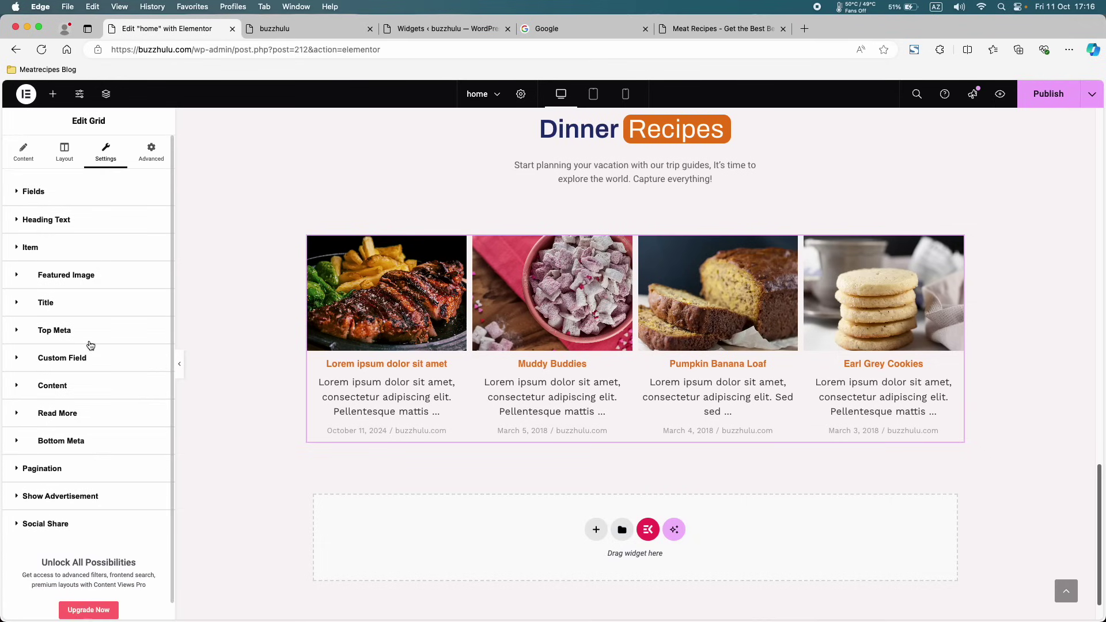
- Open the grid's Bottom Meta settings and look through the meta fields that can be added beside Date and Author
{"action": "scroll", "coordinate": [72, 463], "scroll_direction": "down", "scroll_amount": 1}
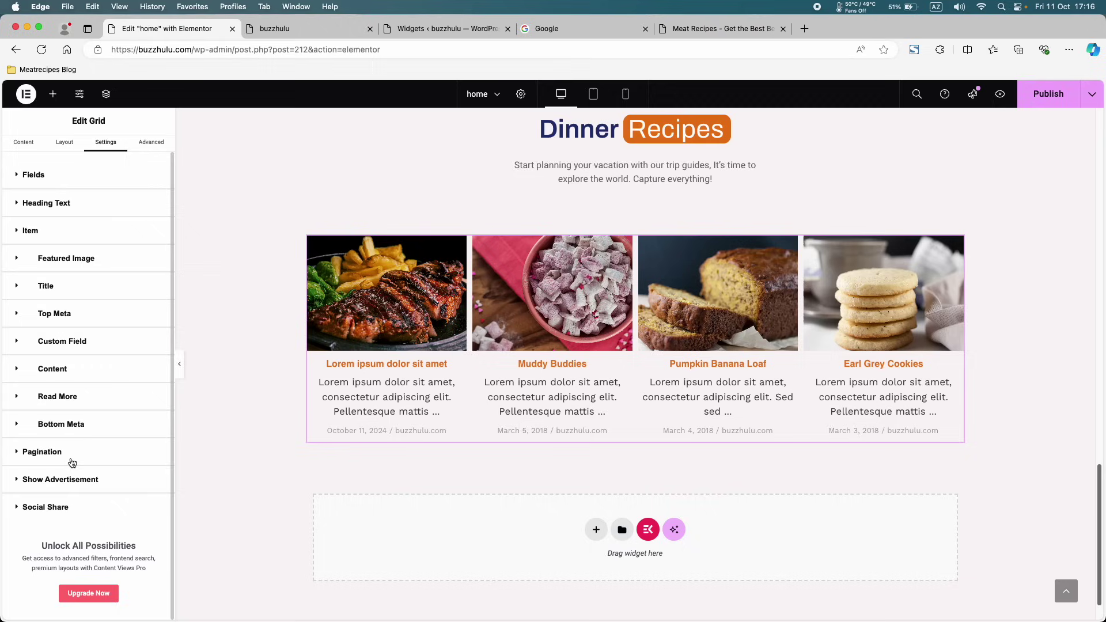
{"action": "left_click", "coordinate": [20, 426]}
{"action": "scroll", "coordinate": [90, 474], "scroll_direction": "down", "scroll_amount": 3}
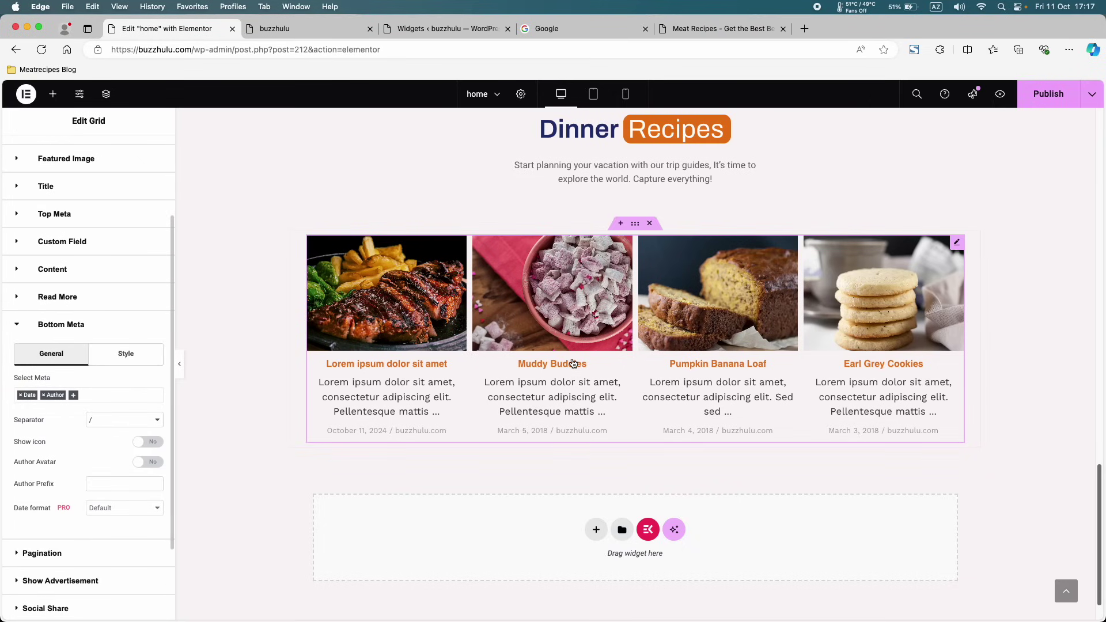
{"action": "left_click", "coordinate": [75, 400]}
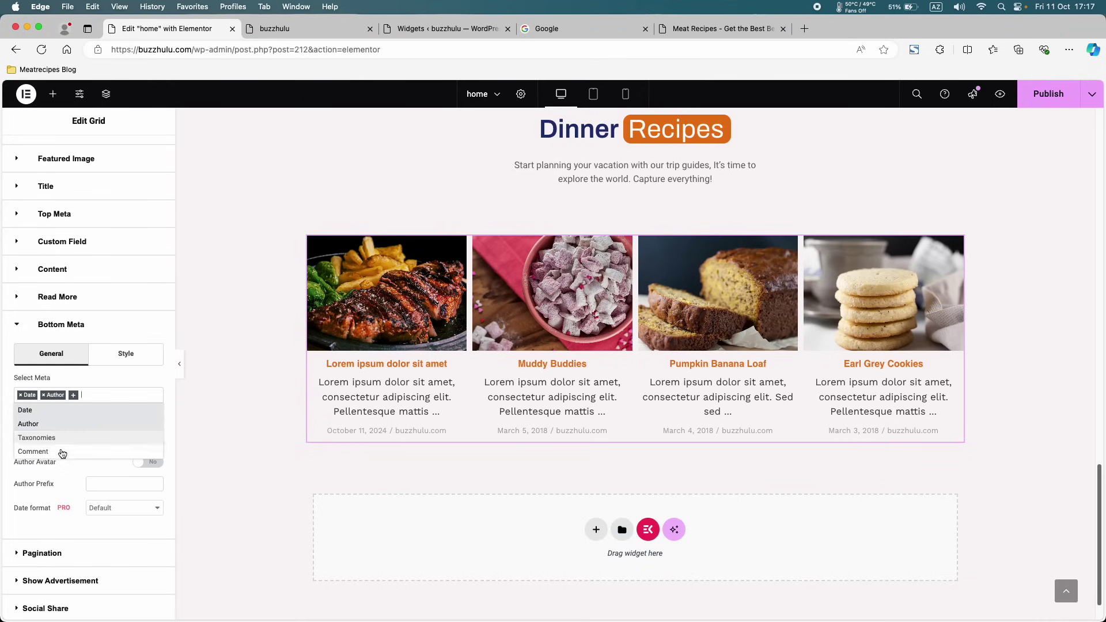
{"action": "left_click", "coordinate": [53, 481]}
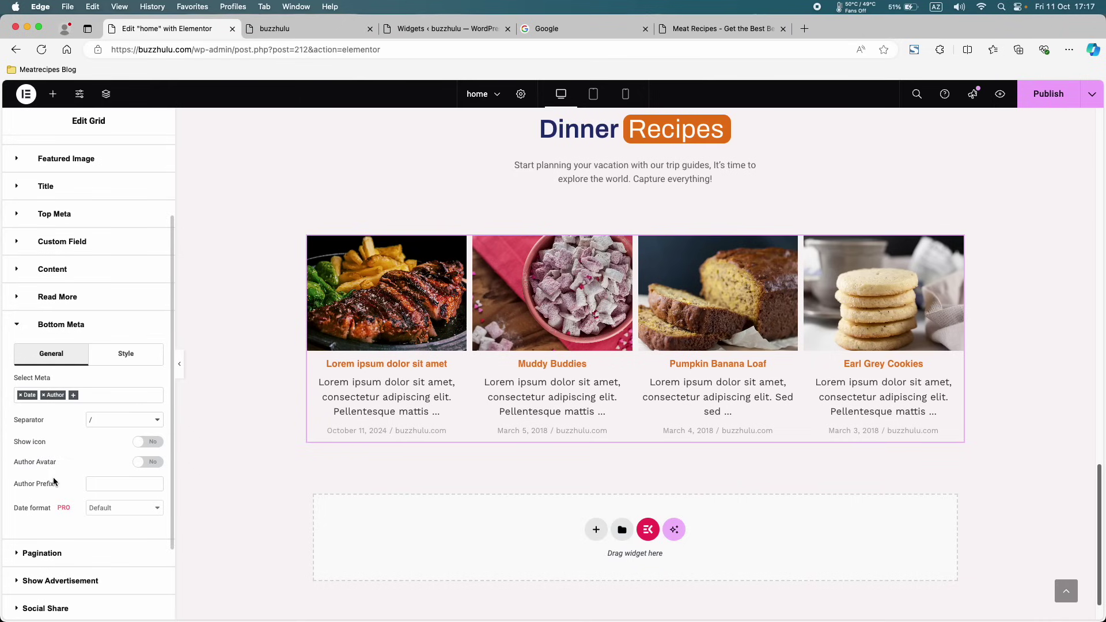
- Try showing icons and the author avatar in the grid's bottom meta, turning both off again
{"action": "left_click", "coordinate": [151, 443]}
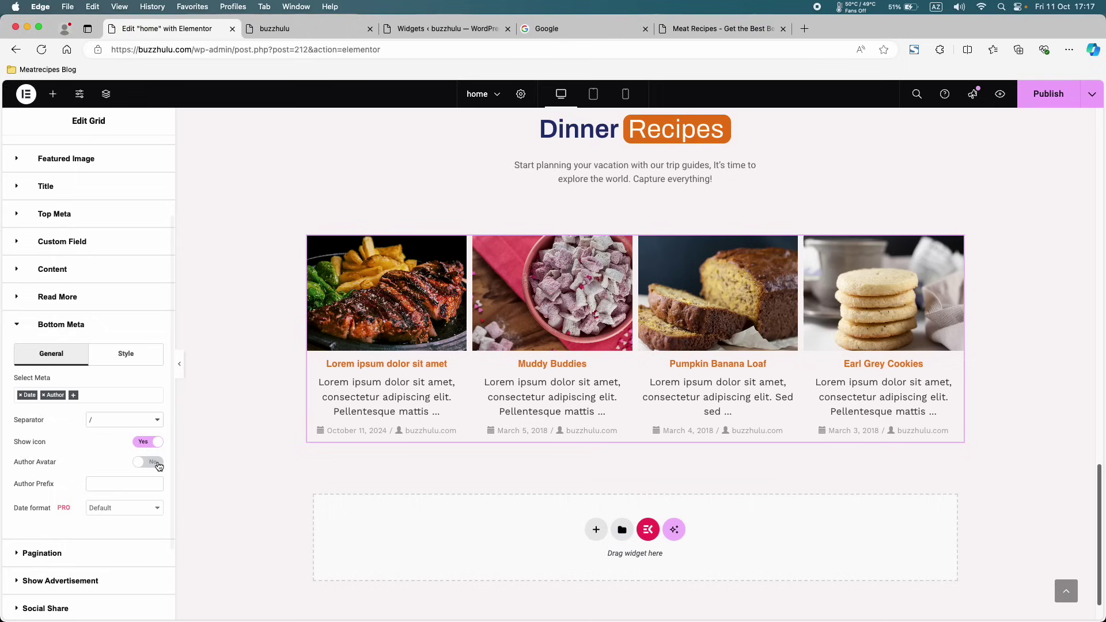
{"action": "left_click", "coordinate": [154, 465]}
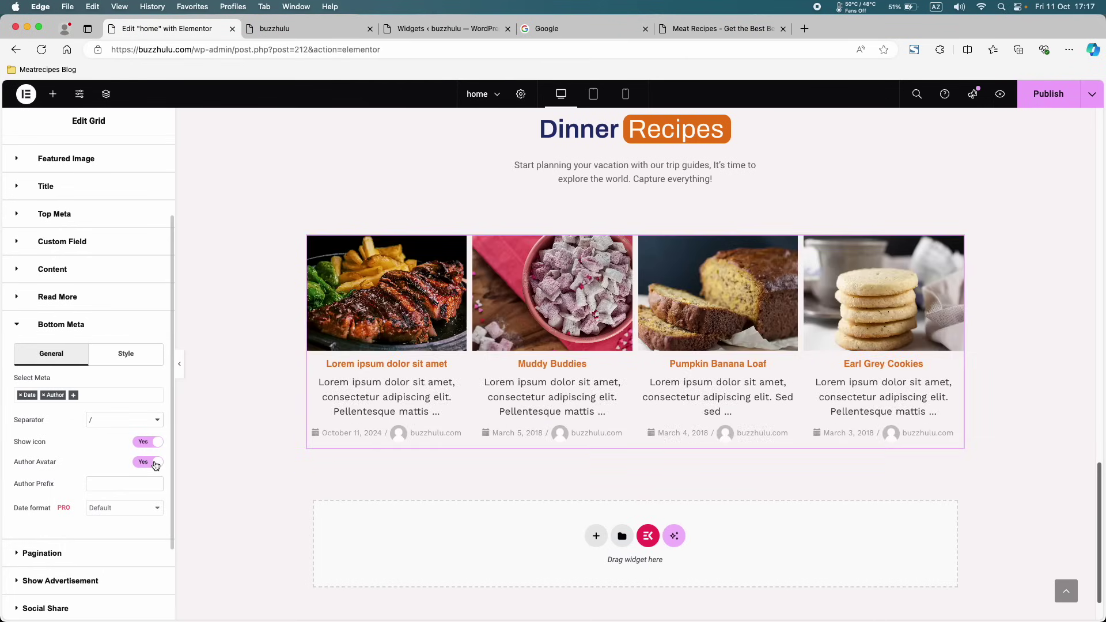
{"action": "left_click", "coordinate": [153, 462]}
{"action": "left_click", "coordinate": [149, 442]}
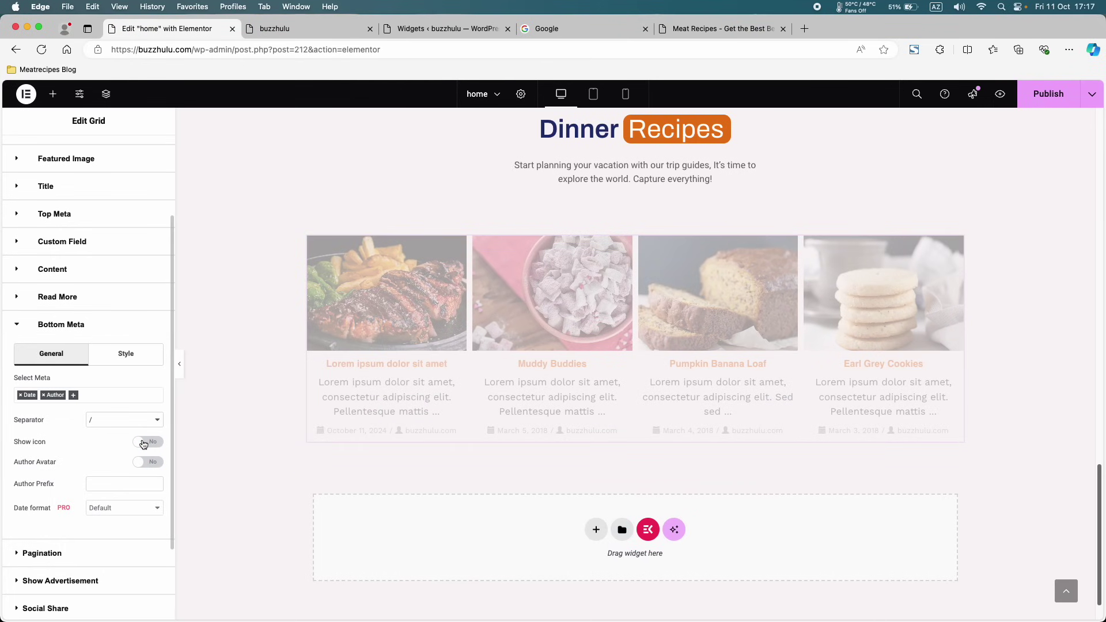
- Set the text colour of the grid's bottom meta to a dark navy of about #0E224B after trying red
{"action": "left_click", "coordinate": [126, 356]}
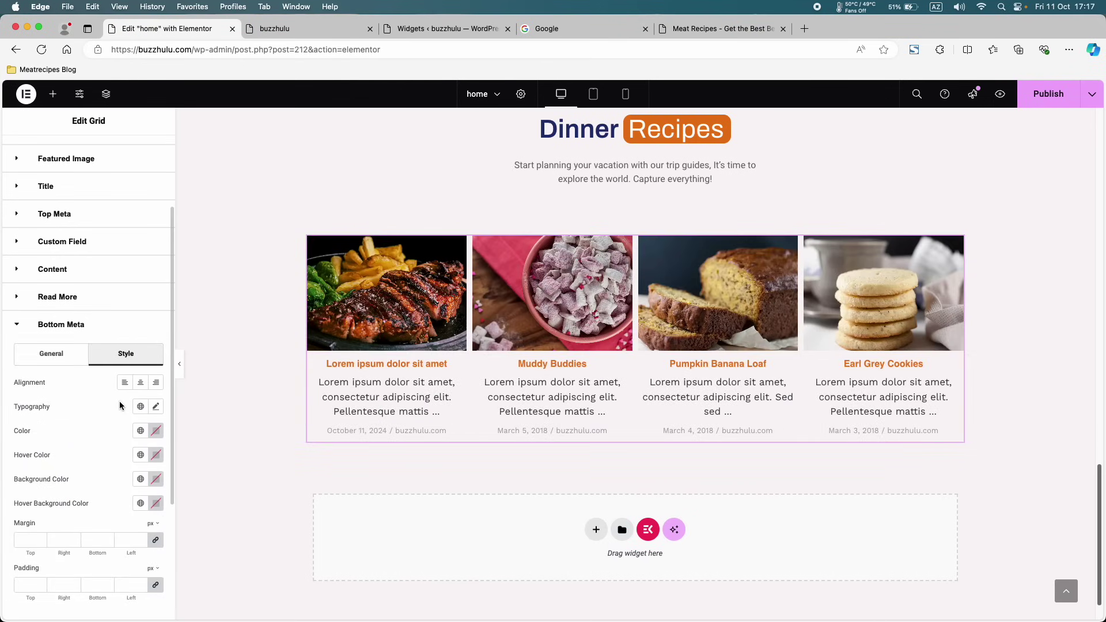
{"action": "left_click", "coordinate": [155, 432]}
{"action": "mouse_move", "coordinate": [200, 498]}
{"action": "left_mouse_down"}
{"action": "mouse_move", "coordinate": [210, 480]}
{"action": "mouse_move", "coordinate": [198, 477]}
{"action": "mouse_move", "coordinate": [217, 504]}
{"action": "left_mouse_up"}
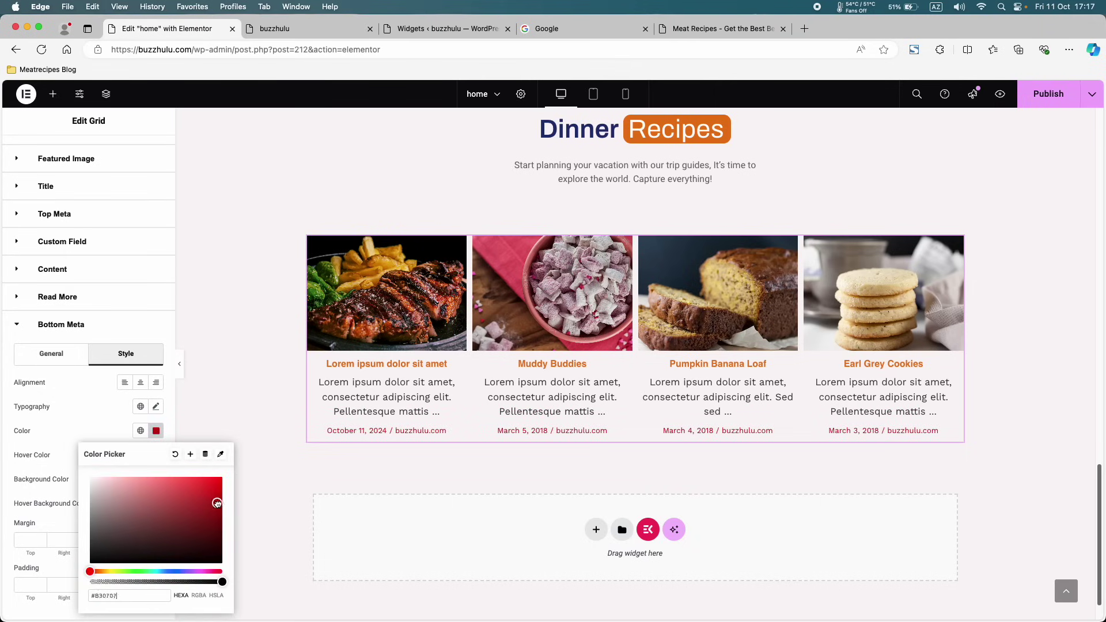
{"action": "left_click_drag", "start_coordinate": [166, 571], "coordinate": [171, 572]}
{"action": "left_click_drag", "start_coordinate": [206, 524], "coordinate": [197, 538]}
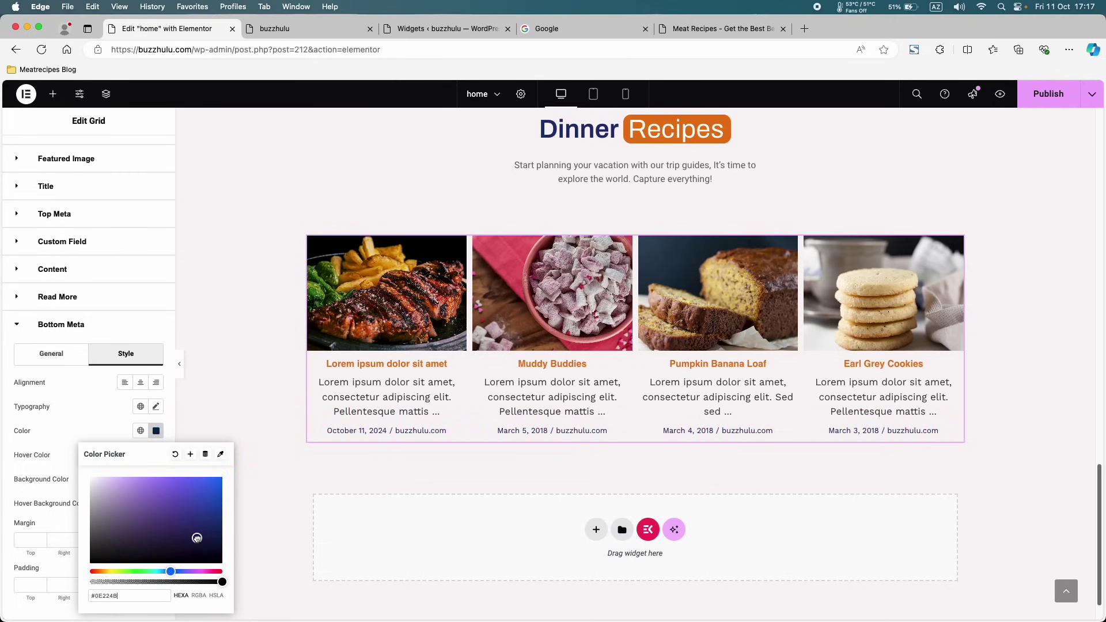
- Try the 600 (Semi Bold) weight for the grid's bottom meta and set it to 400 (Normal)
{"action": "left_click", "coordinate": [156, 407]}
{"action": "left_click", "coordinate": [117, 526]}
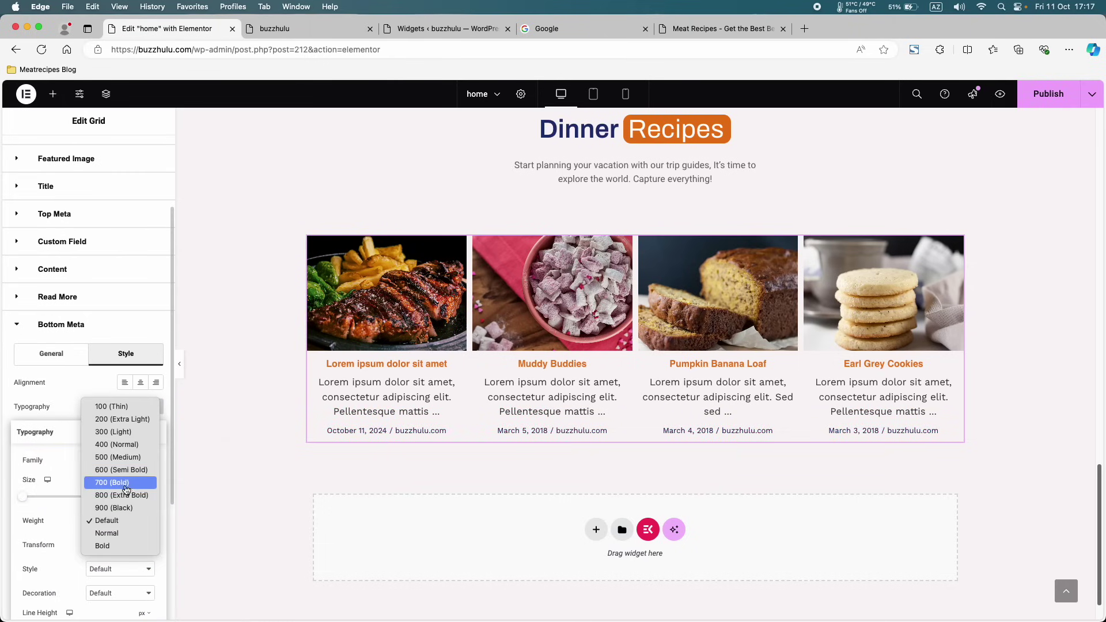
{"action": "left_click", "coordinate": [132, 470]}
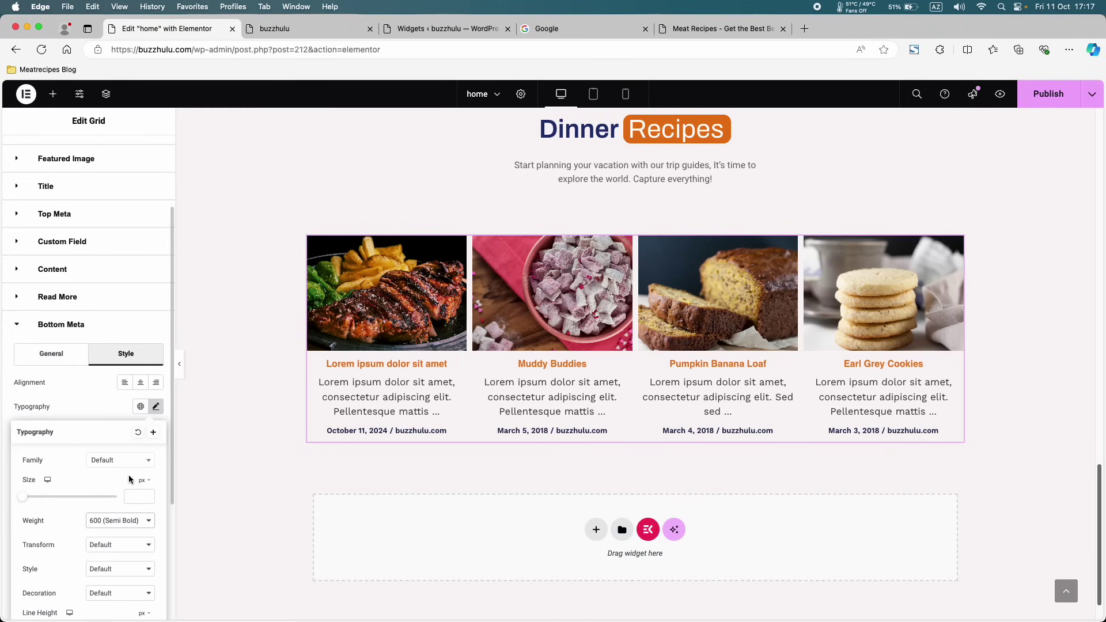
{"action": "left_click", "coordinate": [134, 523]}
{"action": "left_click", "coordinate": [134, 496]}
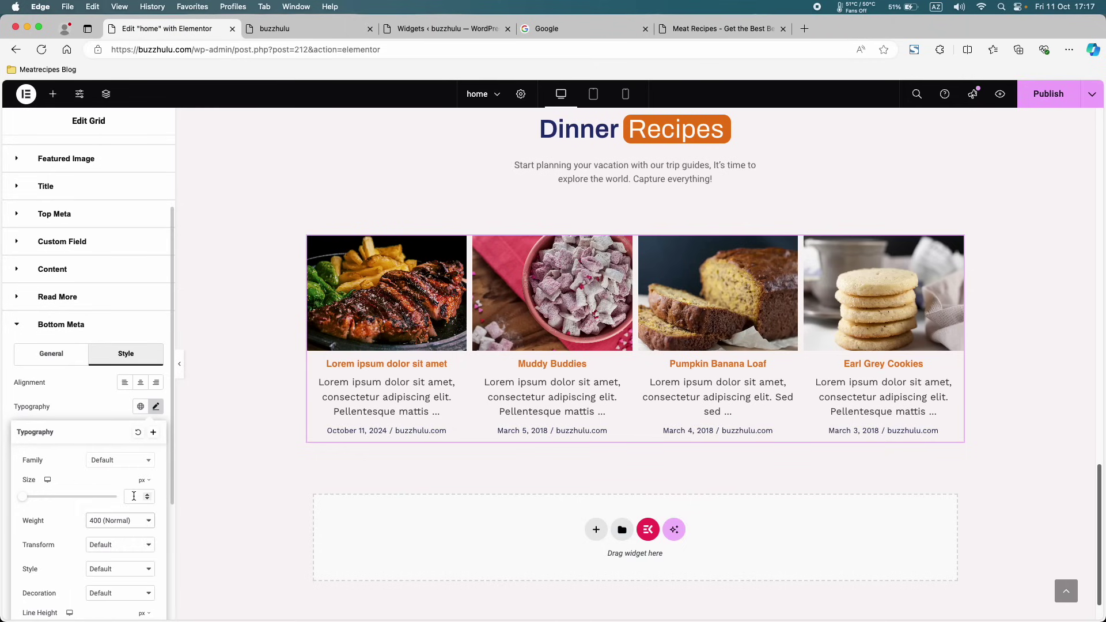
- Publish the home page changes and purge all caches from the live buzzhulu site
{"action": "left_click", "coordinate": [1048, 93]}
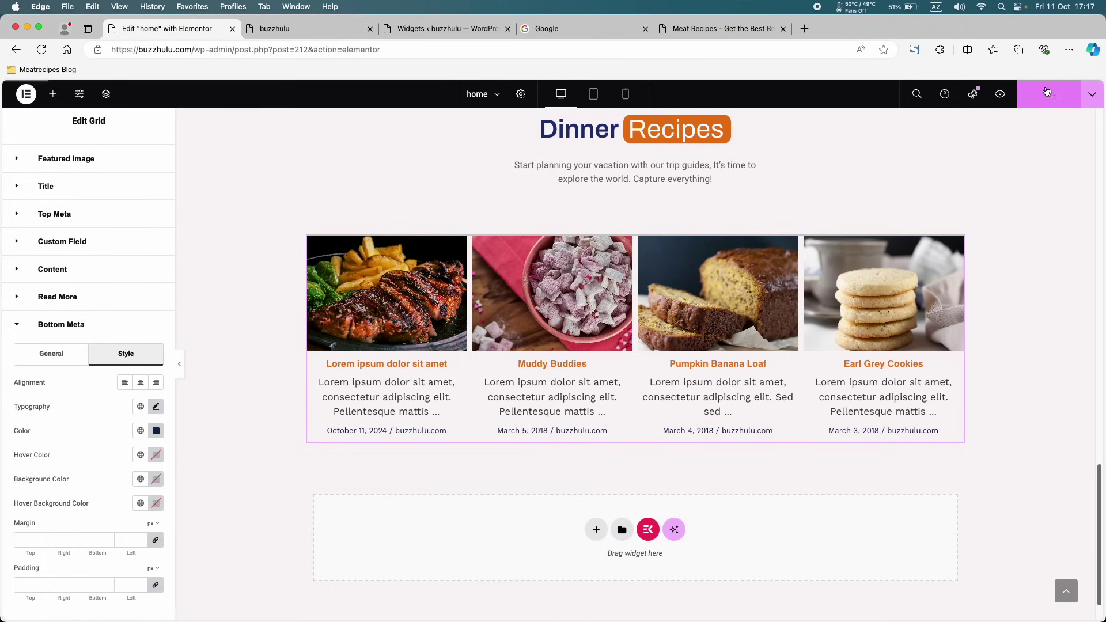
{"action": "left_click", "coordinate": [331, 26]}
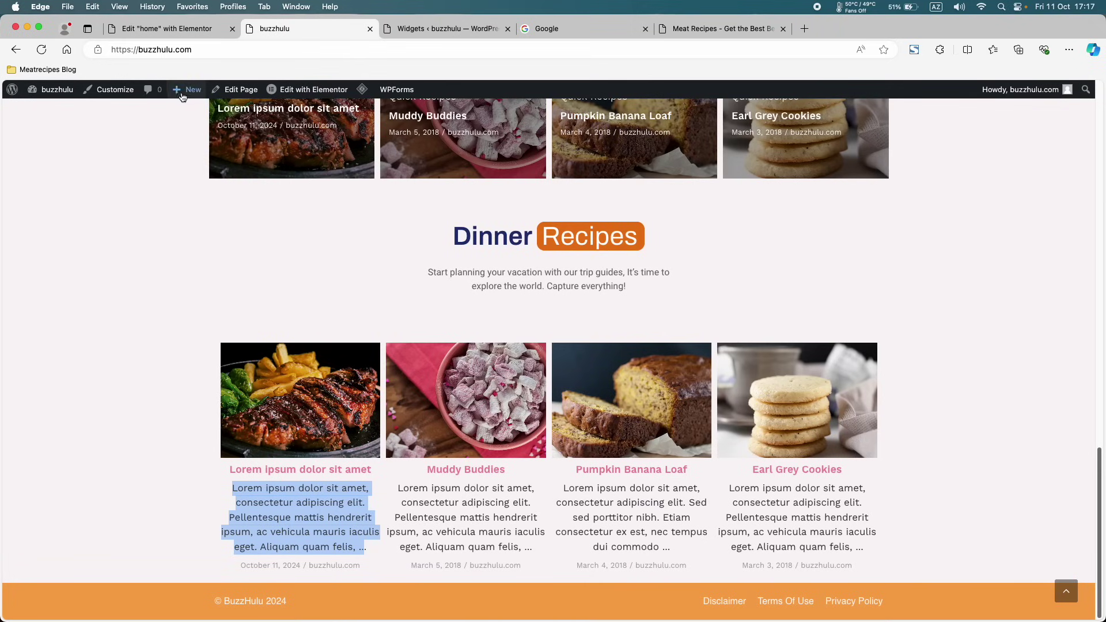
{"action": "mouse_move", "coordinate": [362, 90]}
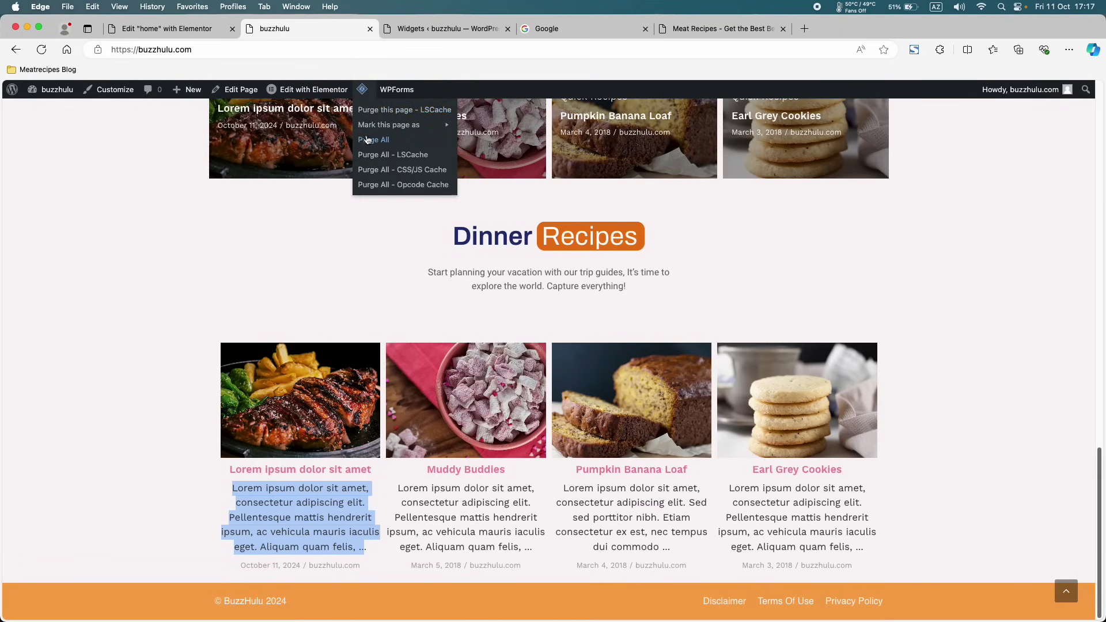
{"action": "left_click", "coordinate": [367, 140]}
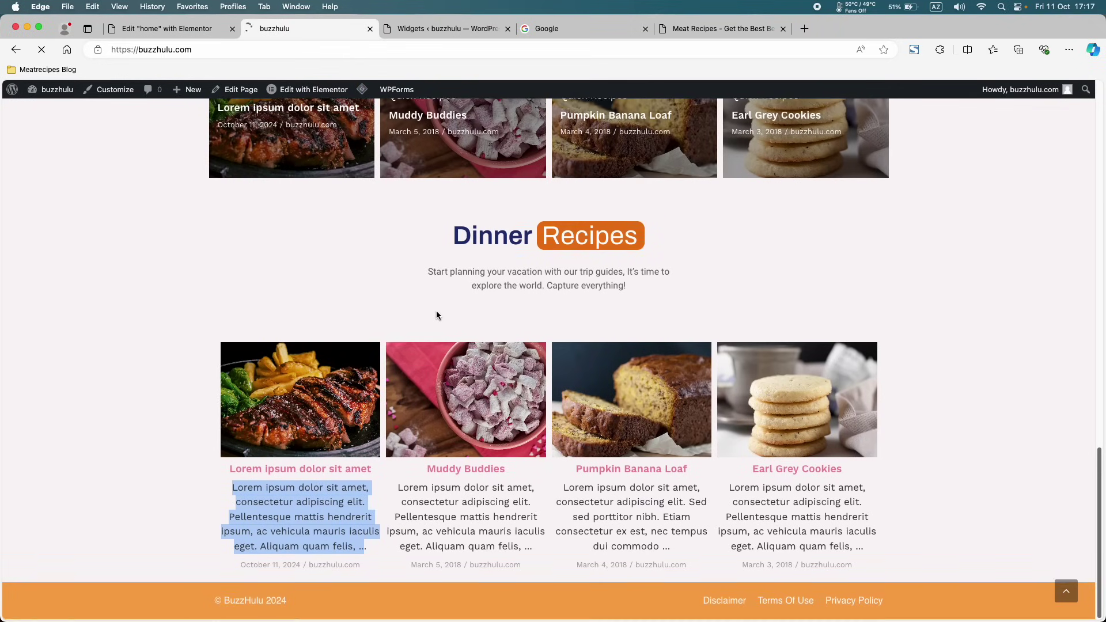
- Review the styled Dinner Recipes grid on the live home page and compare it with the Tending Recipes section
{"action": "scroll", "coordinate": [436, 315], "scroll_direction": "down", "scroll_amount": 5}
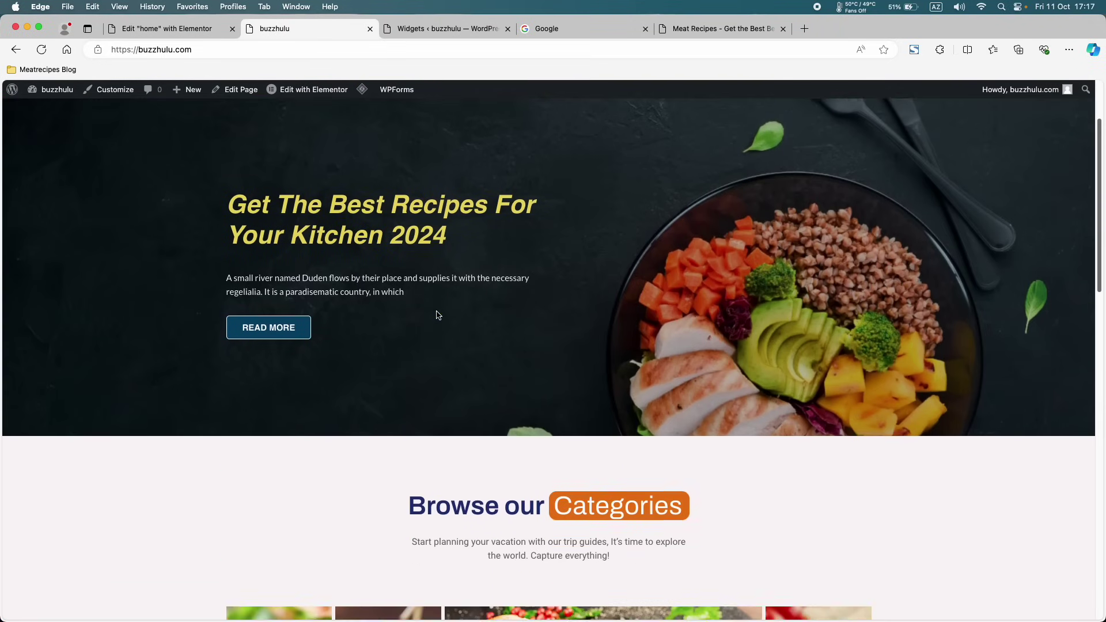
{"action": "scroll", "coordinate": [436, 315], "scroll_direction": "down", "scroll_amount": 10}
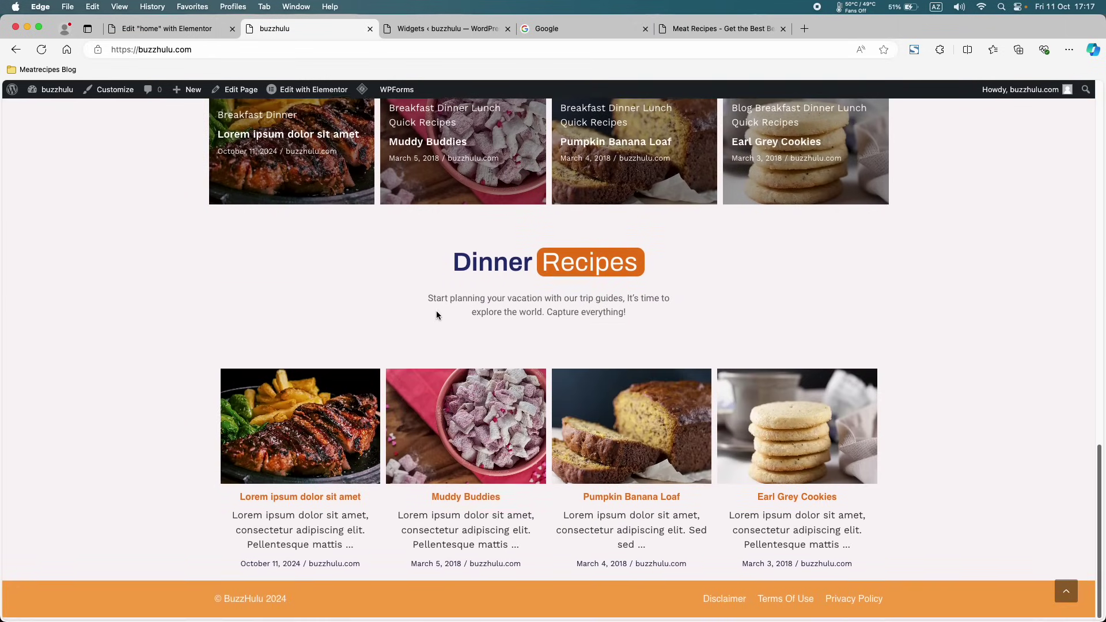
{"action": "scroll", "coordinate": [527, 509], "scroll_direction": "up", "scroll_amount": 1}
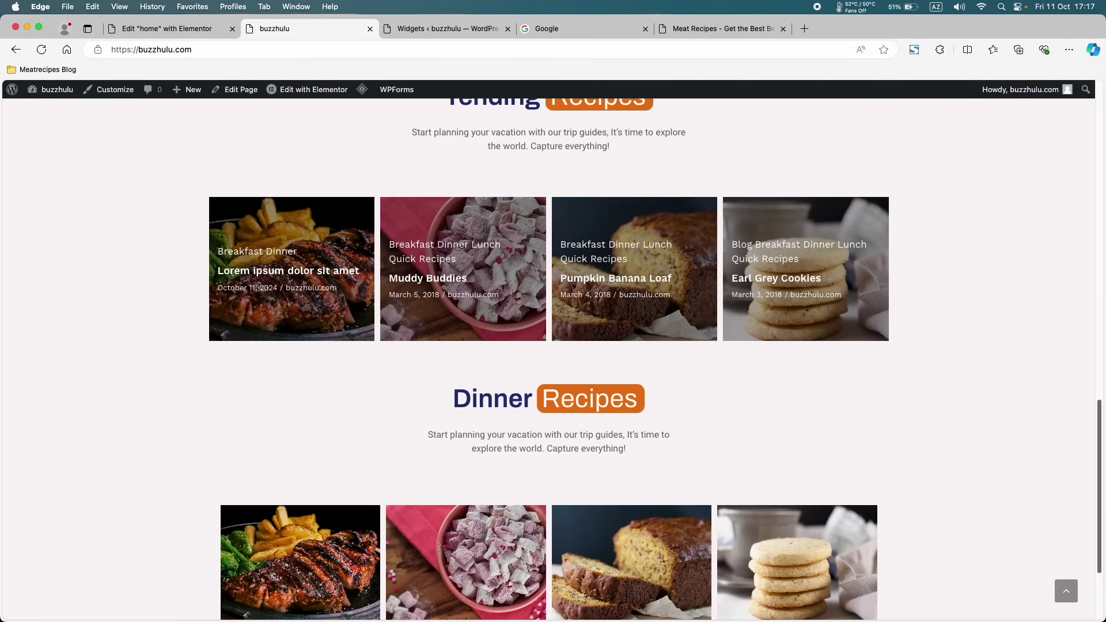
{"action": "scroll", "coordinate": [490, 307], "scroll_direction": "up", "scroll_amount": 3}
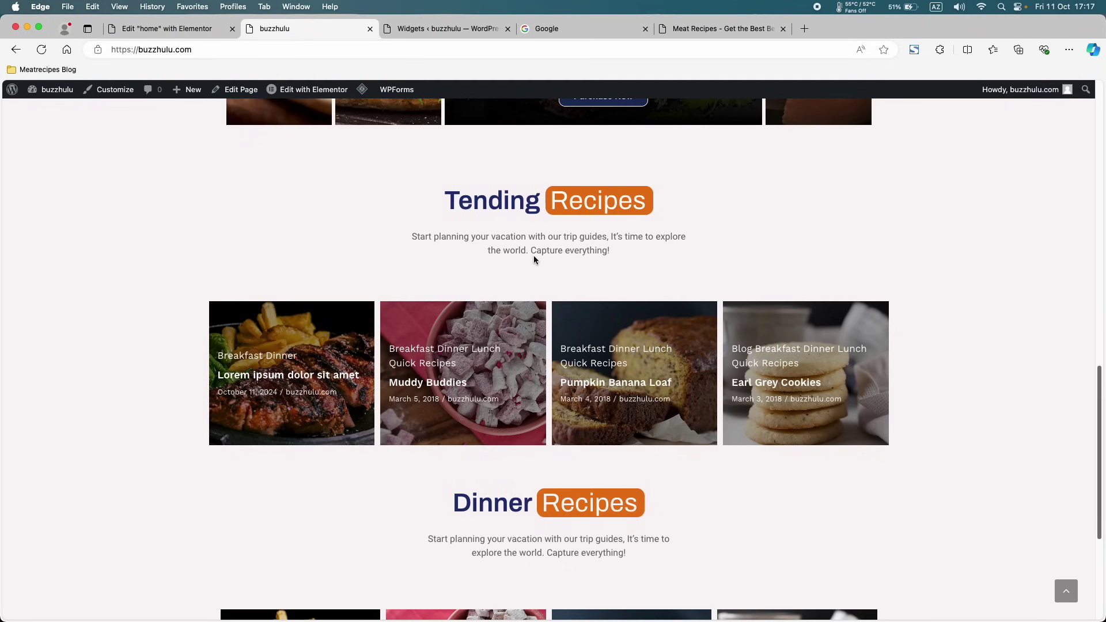
{"action": "scroll", "coordinate": [533, 276], "scroll_direction": "down", "scroll_amount": 5}
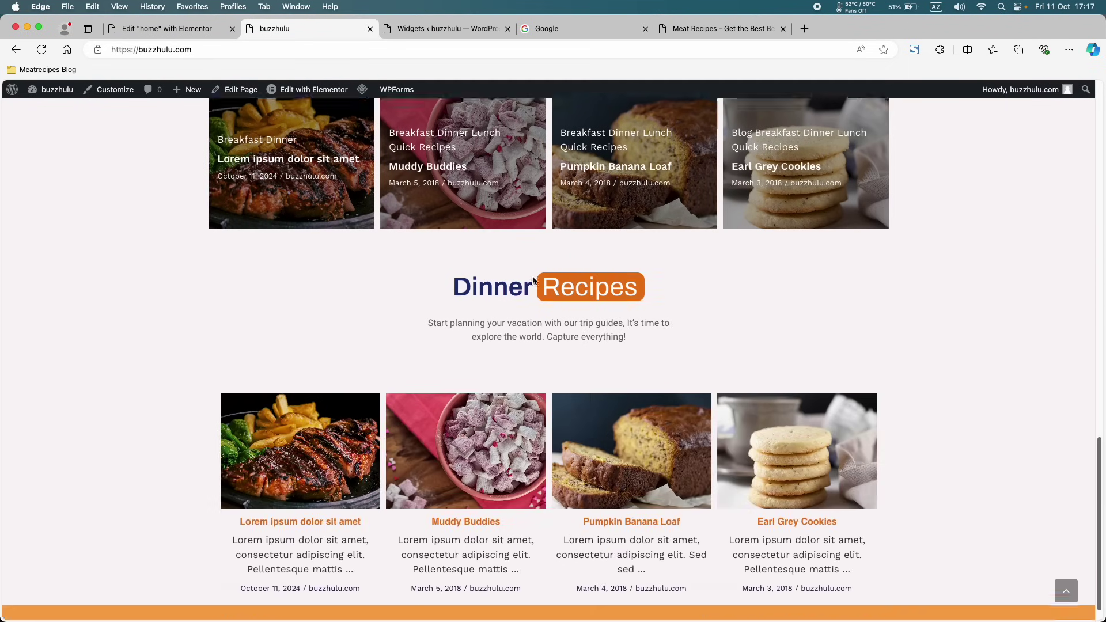
- Review the WordPress posts list and their categories, and check the Tending Recipes section on the live home page
{"action": "scroll", "coordinate": [533, 276], "scroll_direction": "up", "scroll_amount": 1}
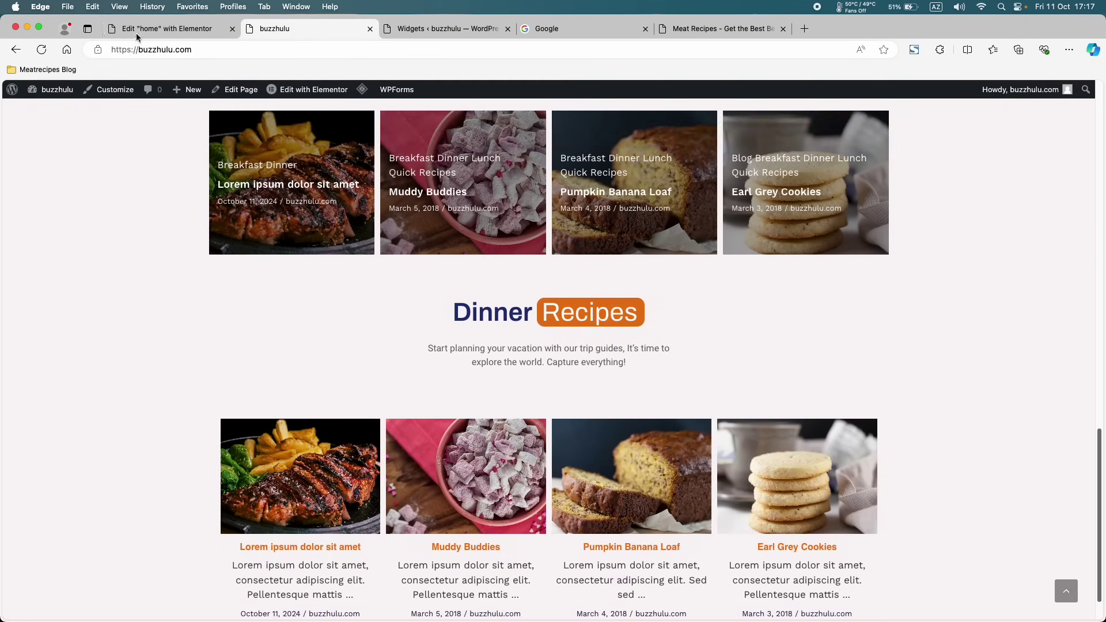
{"action": "left_click", "coordinate": [412, 30]}
{"action": "mouse_move", "coordinate": [64, 95]}
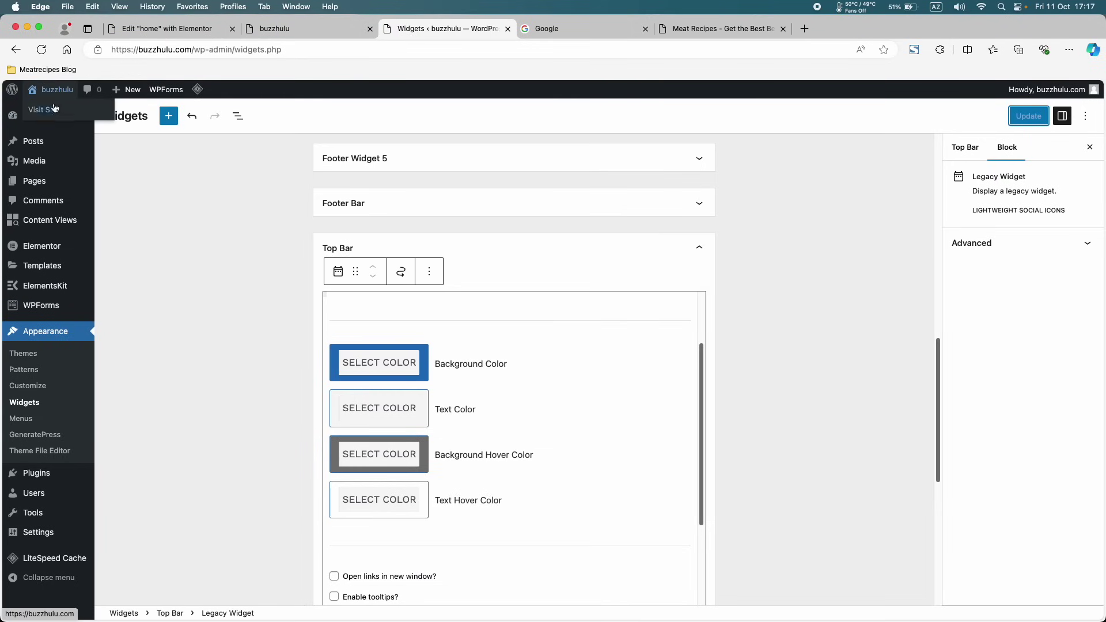
{"action": "left_click", "coordinate": [33, 141]}
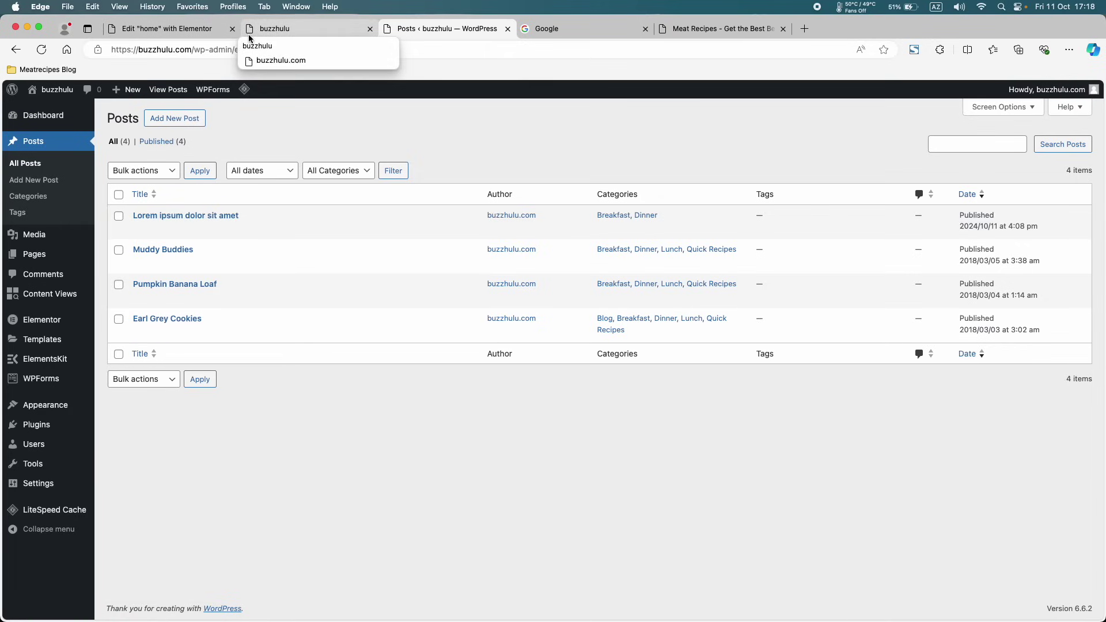
{"action": "left_click", "coordinate": [269, 32]}
{"action": "scroll", "coordinate": [474, 304], "scroll_direction": "up", "scroll_amount": 4}
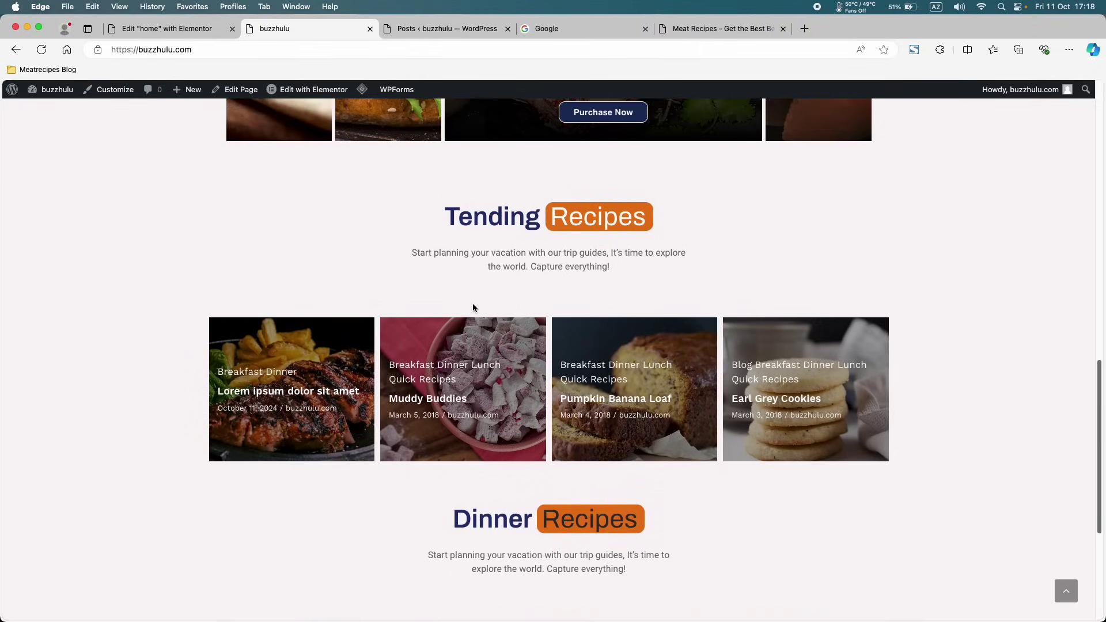
{"action": "double_click", "coordinate": [500, 220]}
{"action": "left_click", "coordinate": [494, 234]}
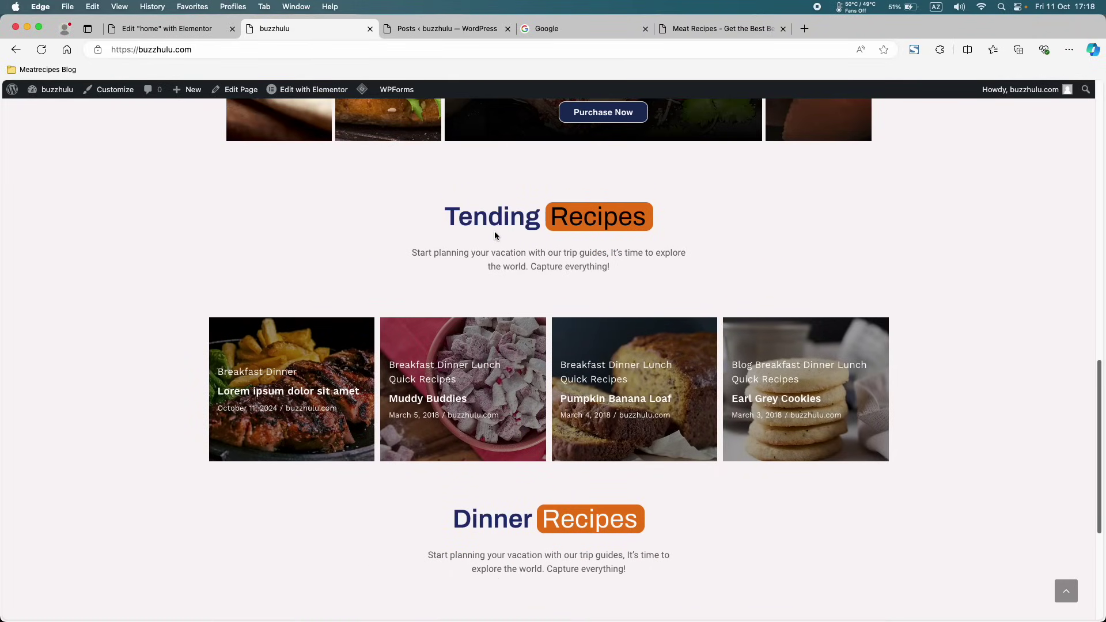
- Change the Tending Recipes heading title to "Recent {{Recipes}}" in the Elementor editor and open the query settings of the post overlay below it
{"action": "left_click", "coordinate": [196, 32]}
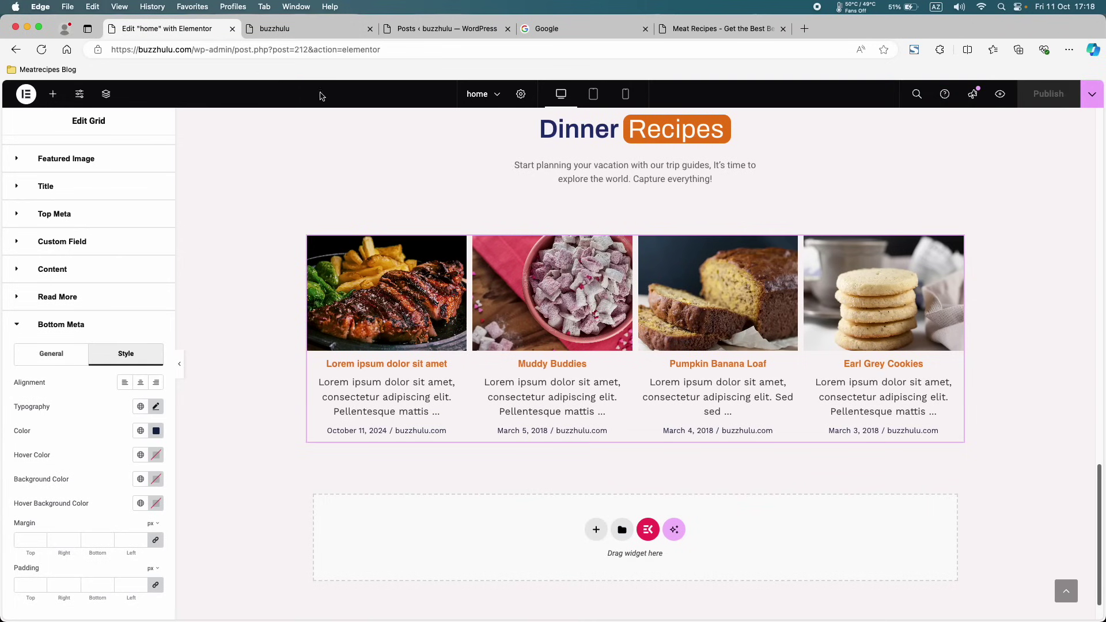
{"action": "scroll", "coordinate": [507, 233], "scroll_direction": "up", "scroll_amount": 4}
{"action": "left_click", "coordinate": [507, 231]}
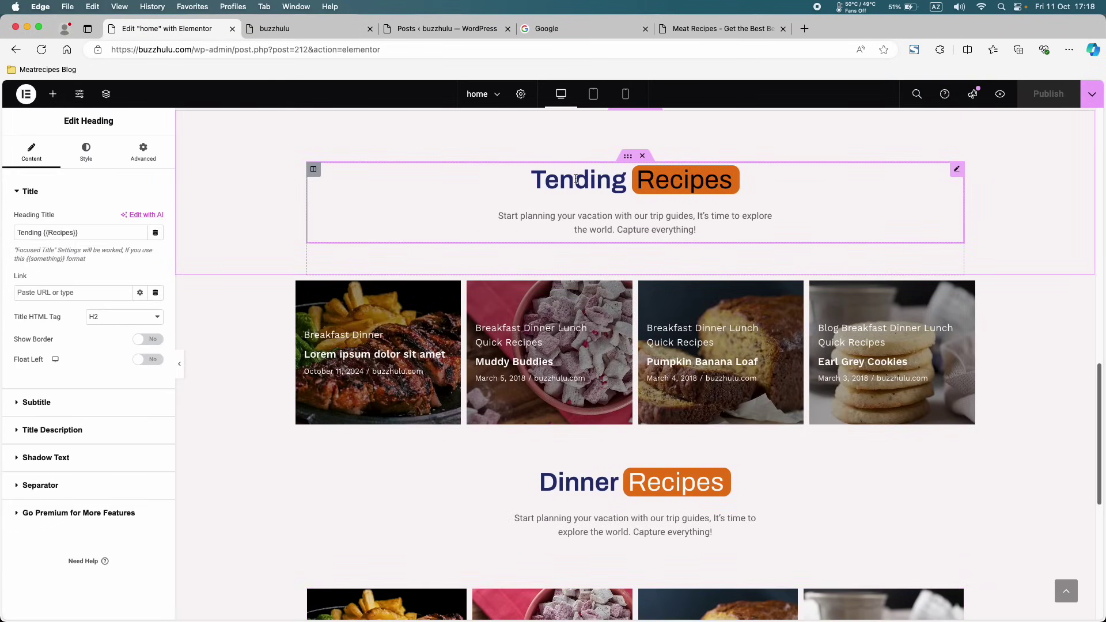
{"action": "left_click", "coordinate": [33, 227]}
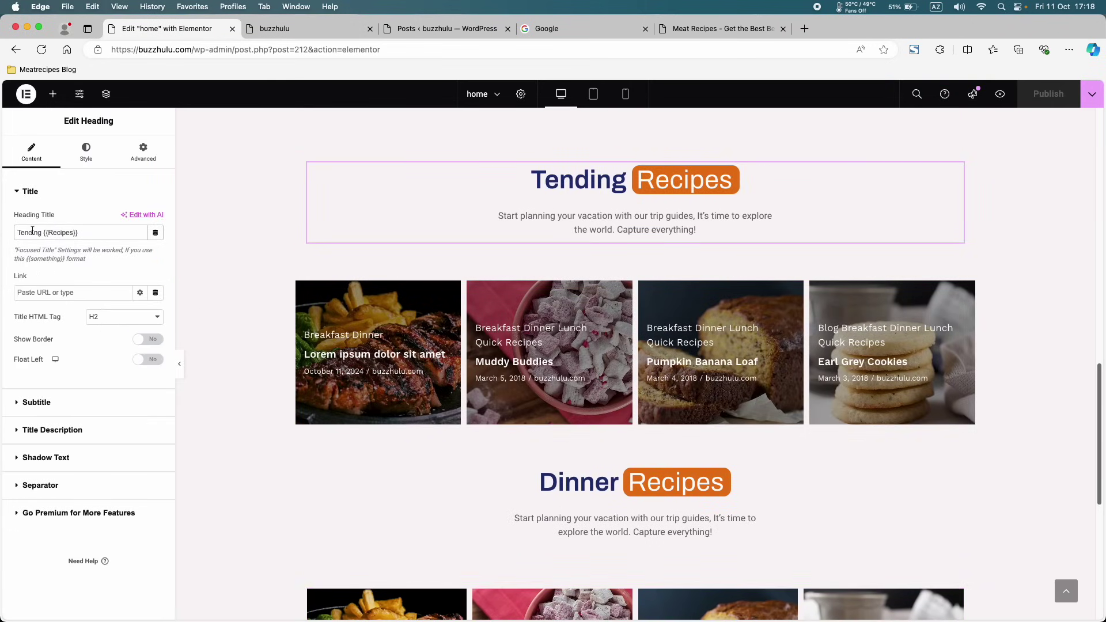
{"action": "type", "text": "Recent"}
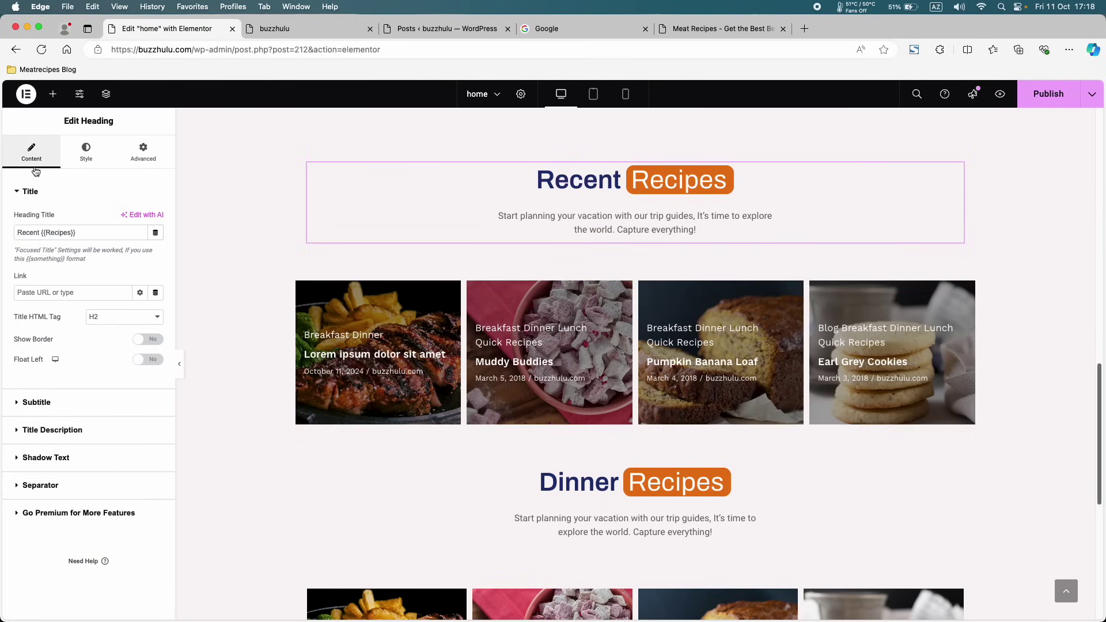
{"action": "left_click", "coordinate": [968, 288]}
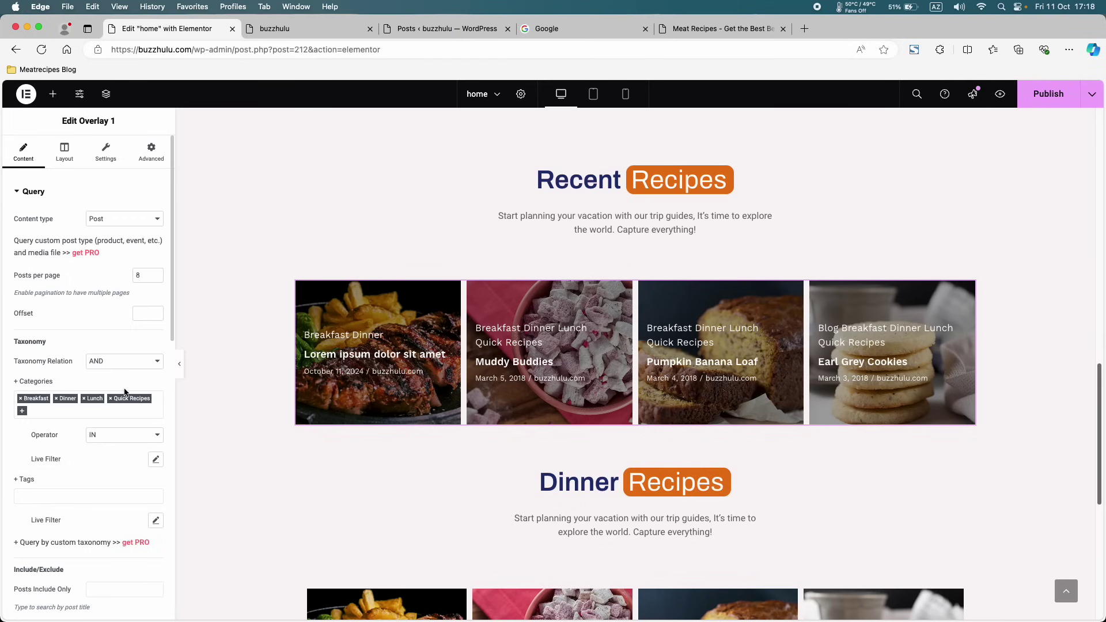
- Duplicate the Dinner Recipes heading section and move one of the two headings below the post grid
{"action": "scroll", "coordinate": [402, 339], "scroll_direction": "down", "scroll_amount": 5}
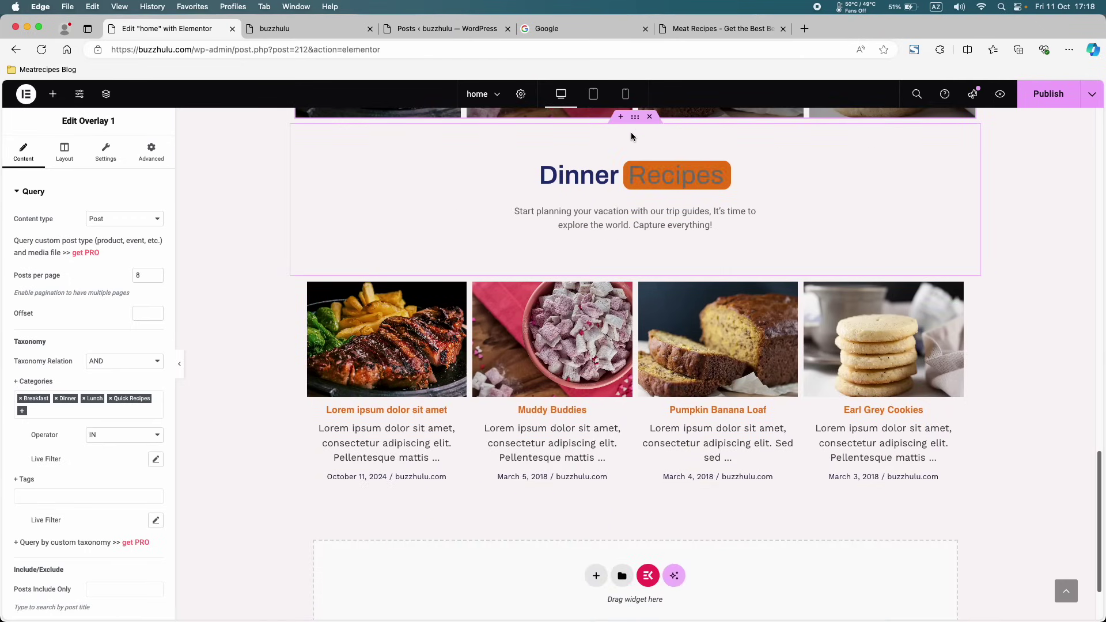
{"action": "right_click", "coordinate": [669, 150]}
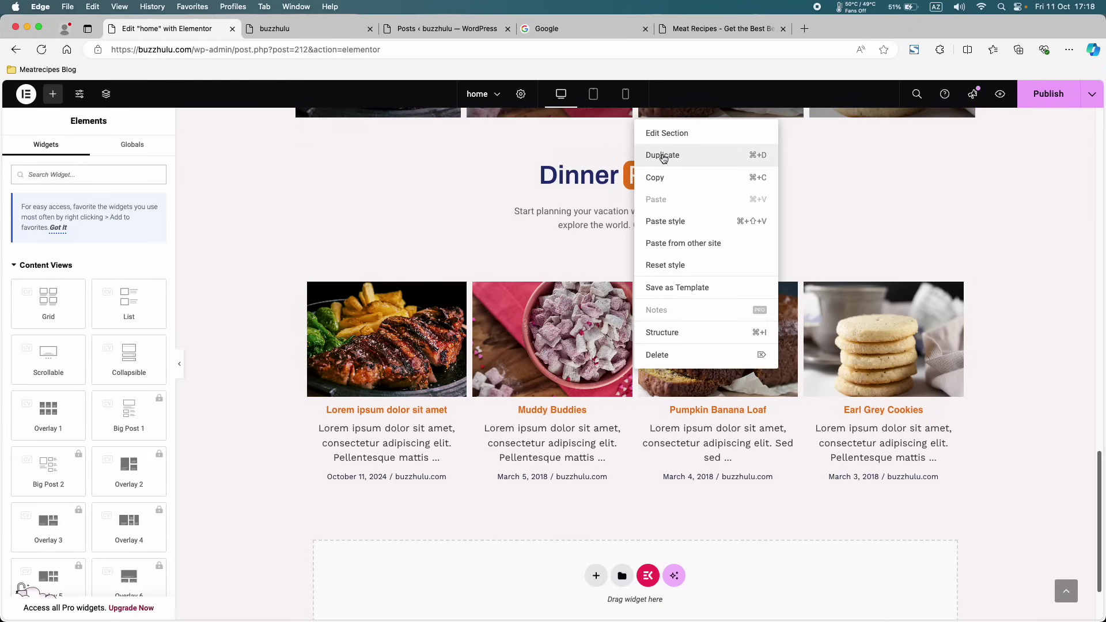
{"action": "left_click", "coordinate": [663, 155]}
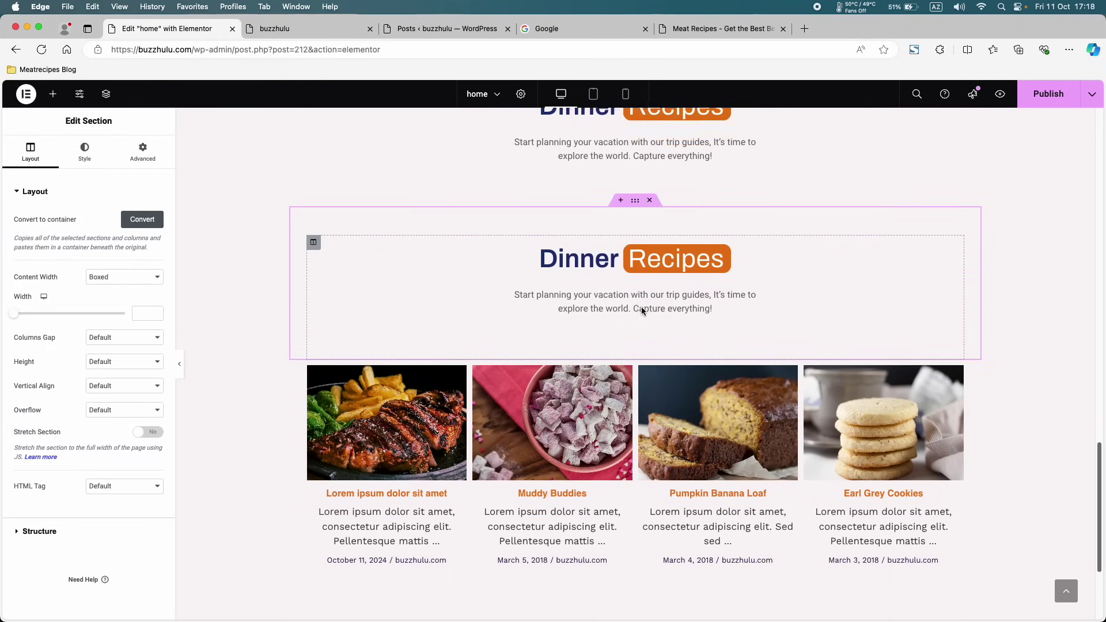
{"action": "left_click_drag", "start_coordinate": [636, 191], "coordinate": [599, 477]}
{"action": "left_click", "coordinate": [582, 479]}
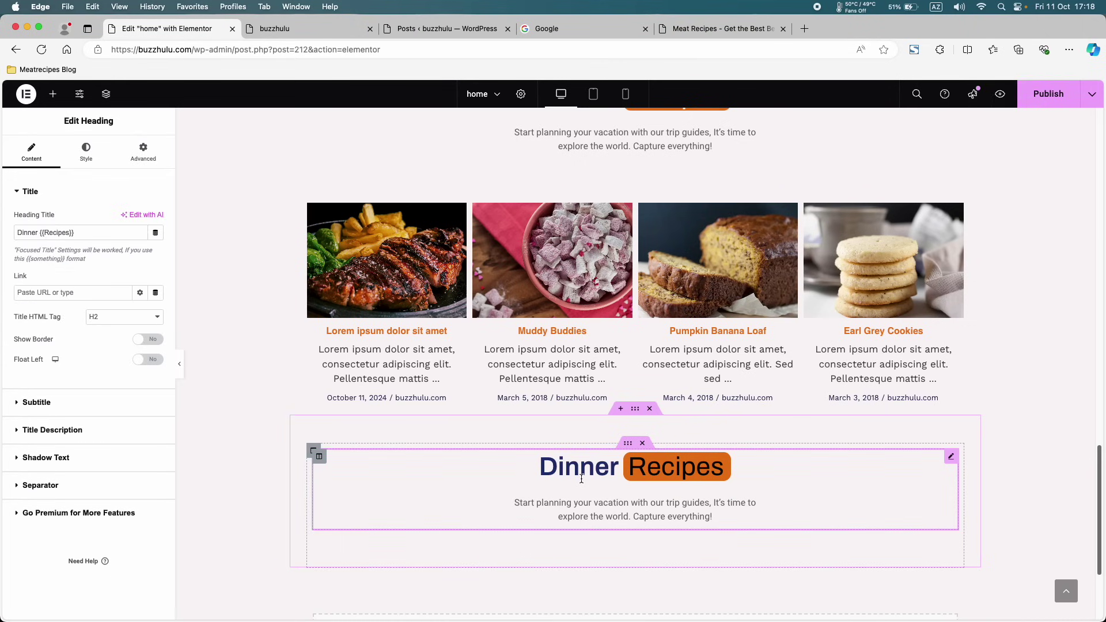
- Duplicate the post grid container and move one grid beneath the lower Dinner Recipes heading
{"action": "left_click", "coordinate": [635, 191]}
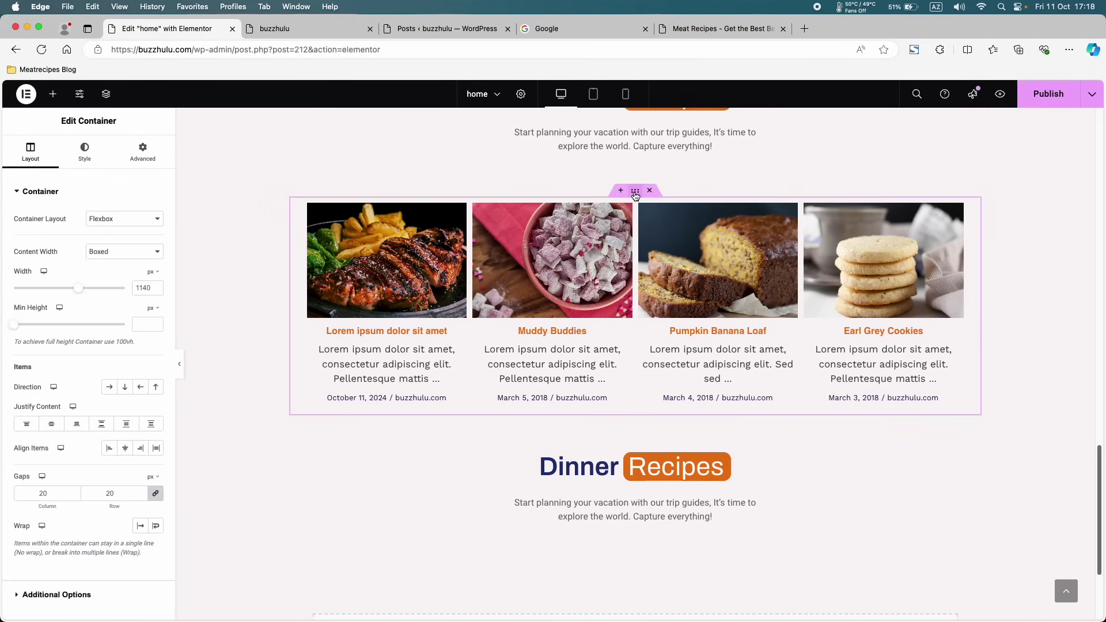
{"action": "right_click", "coordinate": [635, 191]}
{"action": "left_click", "coordinate": [665, 228]}
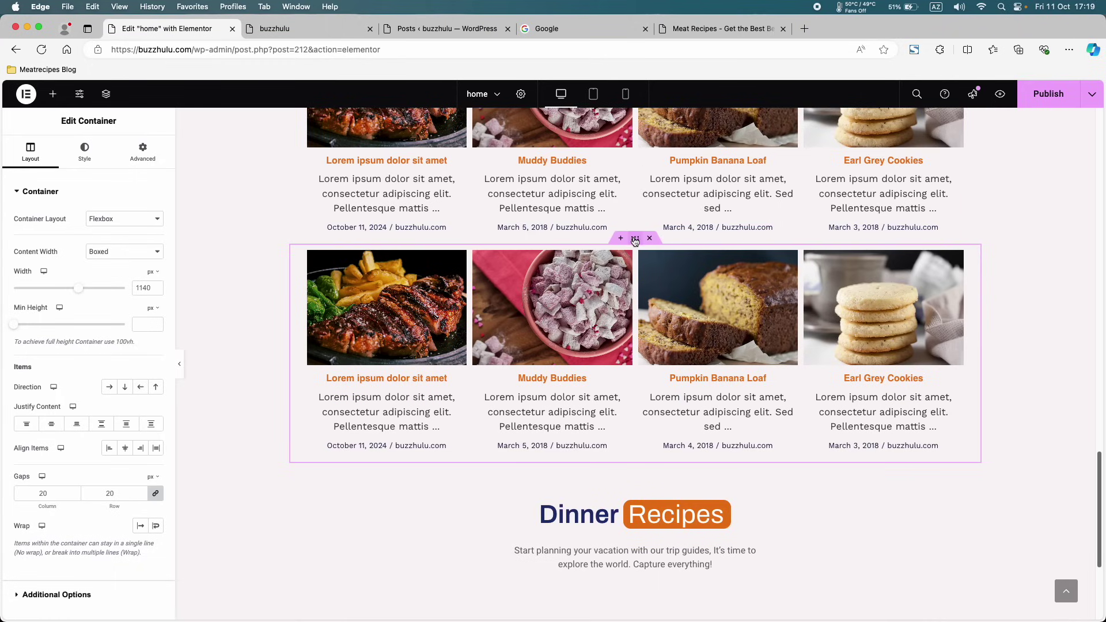
{"action": "left_click_drag", "start_coordinate": [635, 240], "coordinate": [617, 538]}
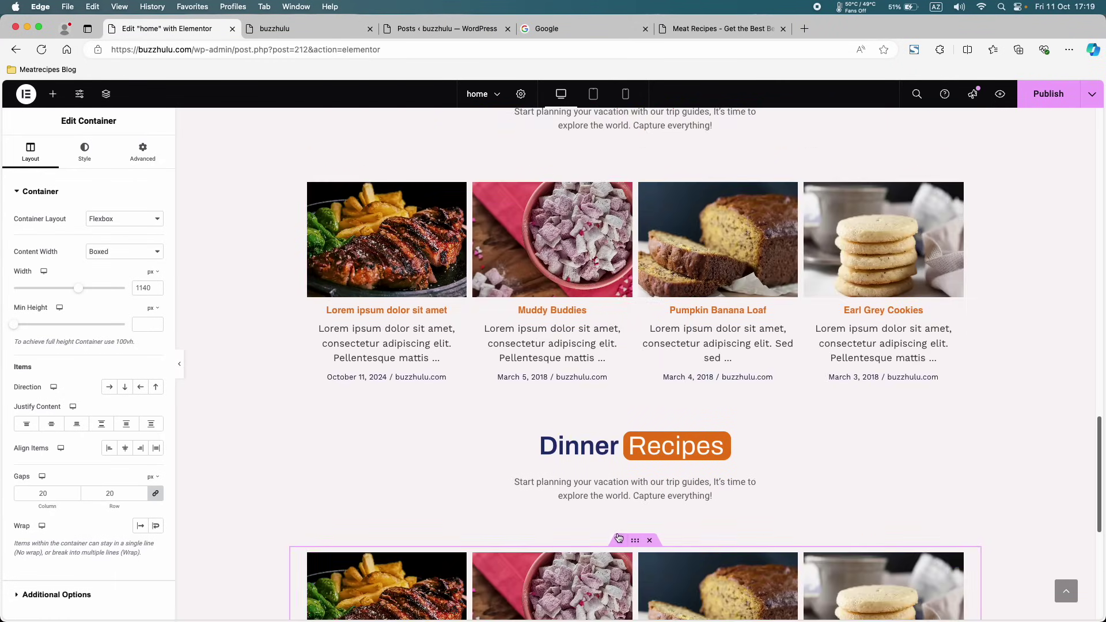
- Change the upper Dinner Recipes heading title to "BreakFast {{Recipes}}"
{"action": "scroll", "coordinate": [619, 538], "scroll_direction": "up", "scroll_amount": 3}
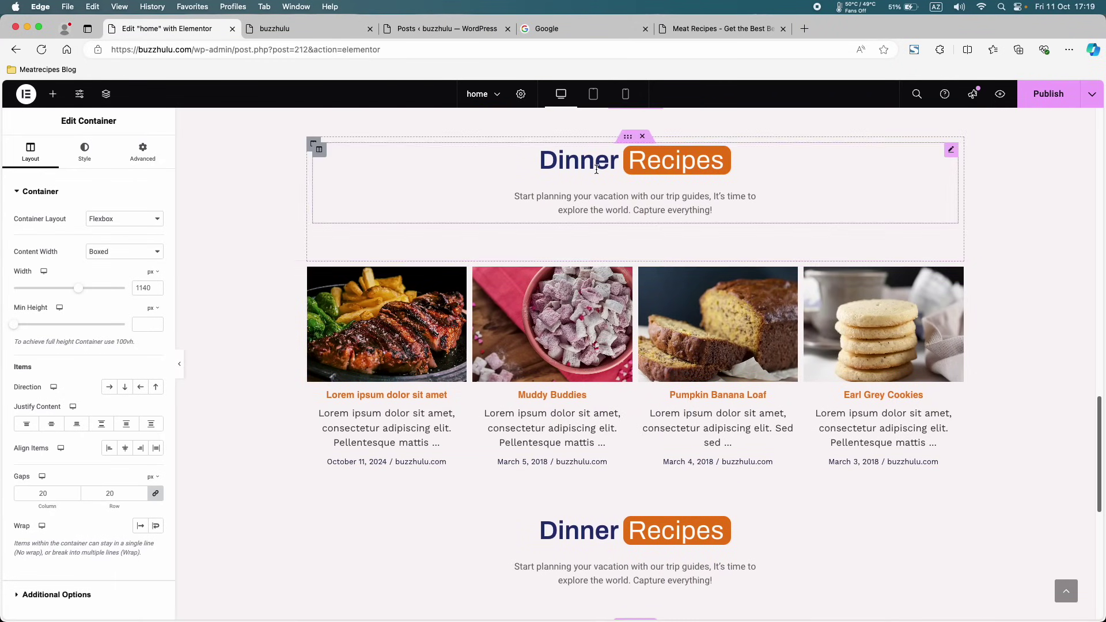
{"action": "left_click", "coordinate": [596, 169]}
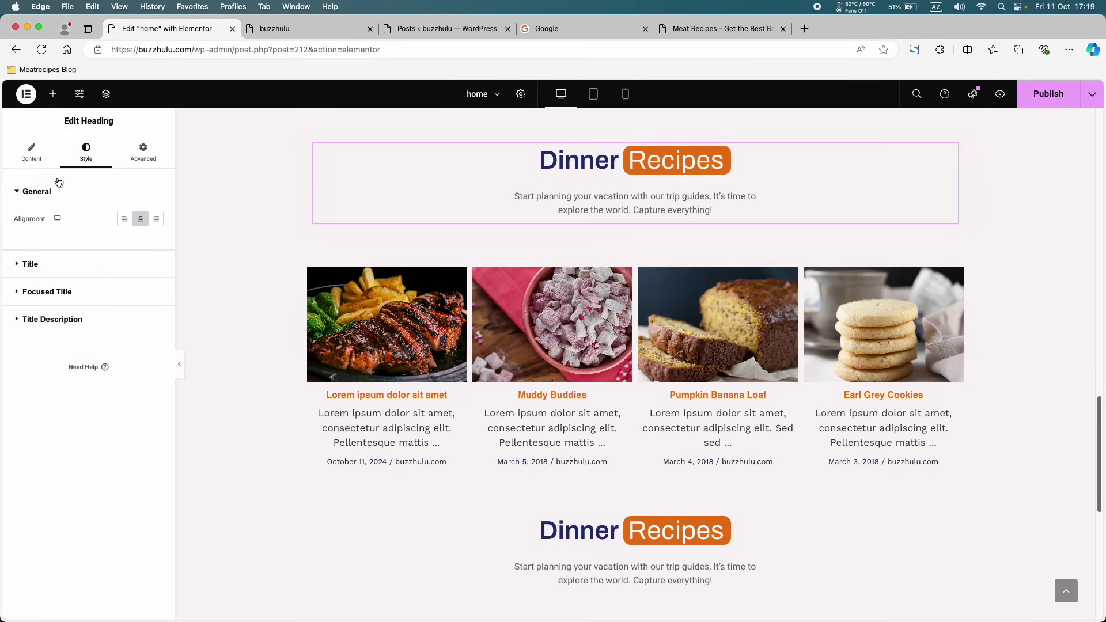
{"action": "left_click", "coordinate": [31, 152]}
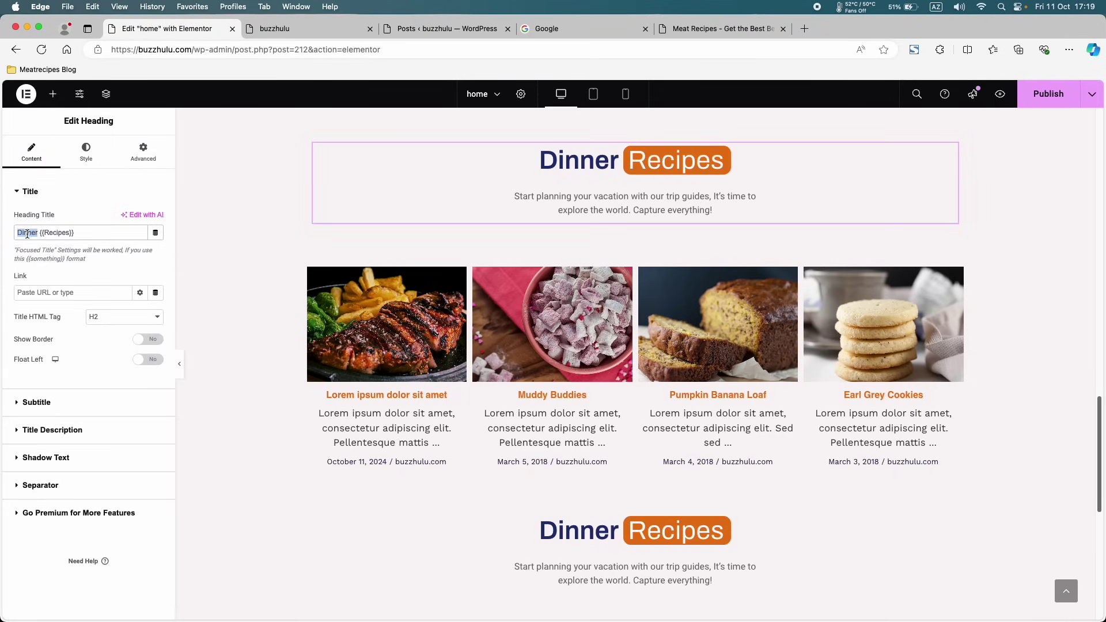
{"action": "type", "text": "BREAK"}
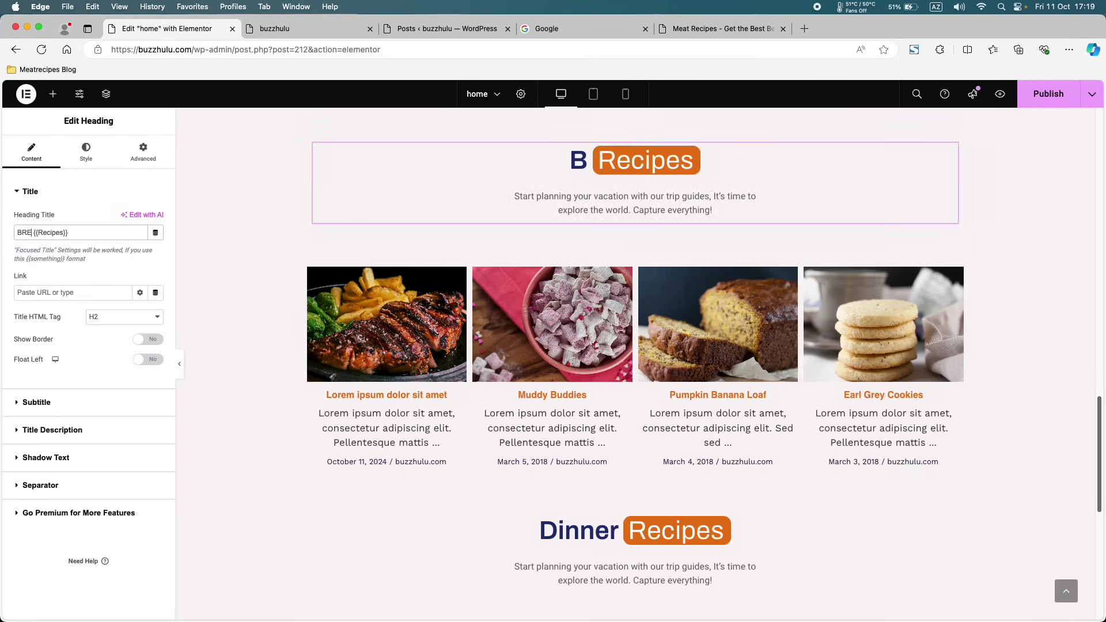
{"action": "type", "text": "FA"}
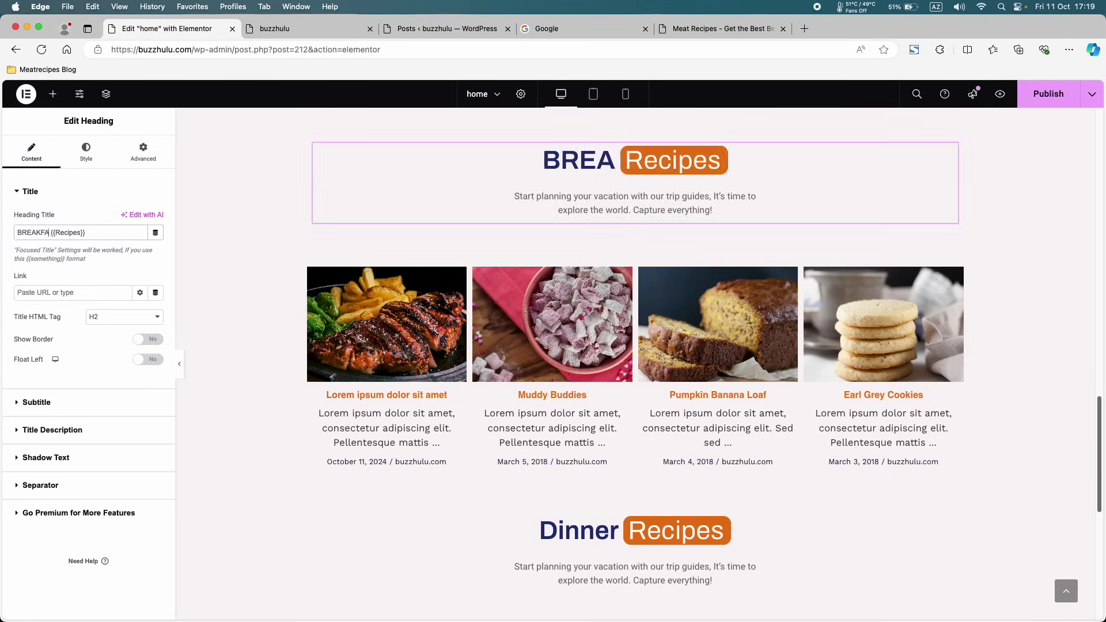
{"action": "key", "text": "BackSpace"}
{"action": "key", "text": "BackSpace"}
{"action": "key", "text": "BackSpace"}
{"action": "key", "text": "BackSpace"}
{"action": "key", "text": "BackSpace"}
{"action": "key", "text": "BackSpace"}
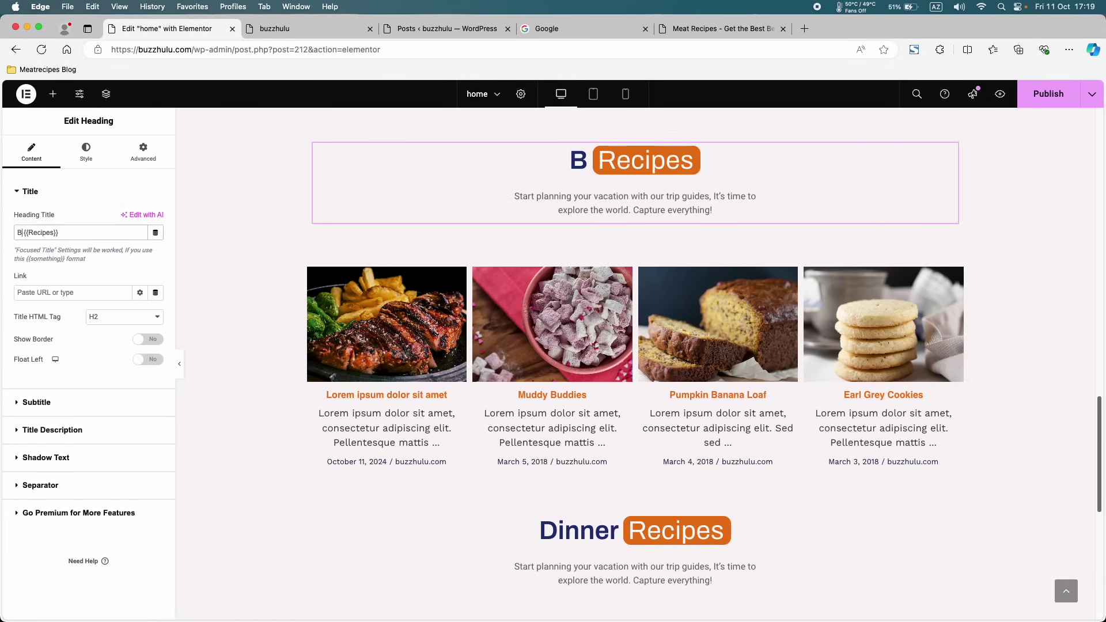
{"action": "type", "text": "reak"}
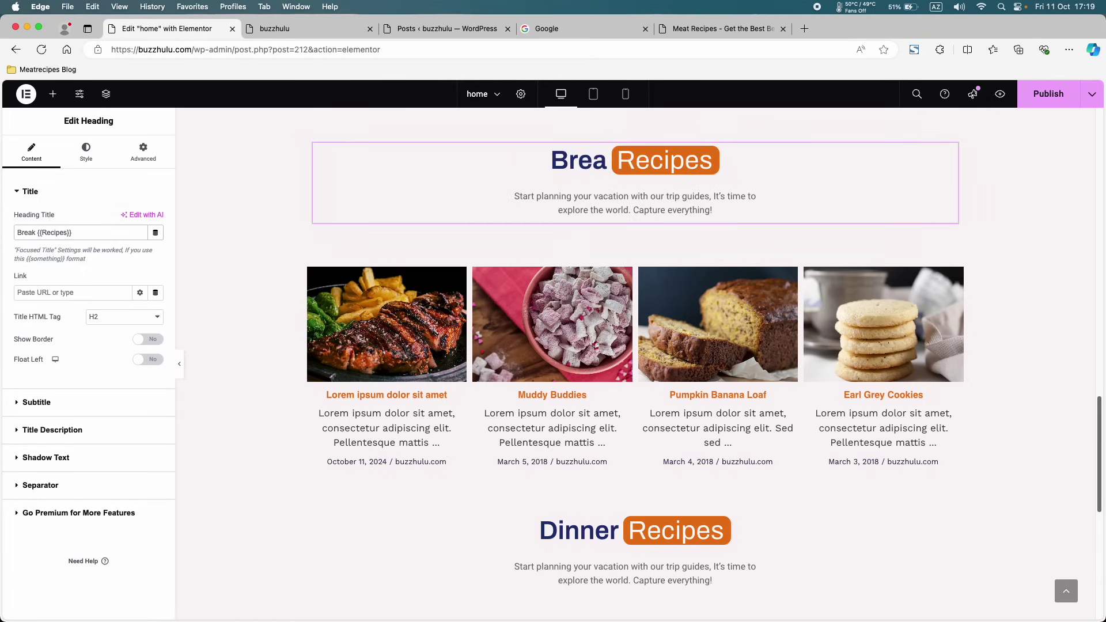
{"action": "type", "text": "Fast"}
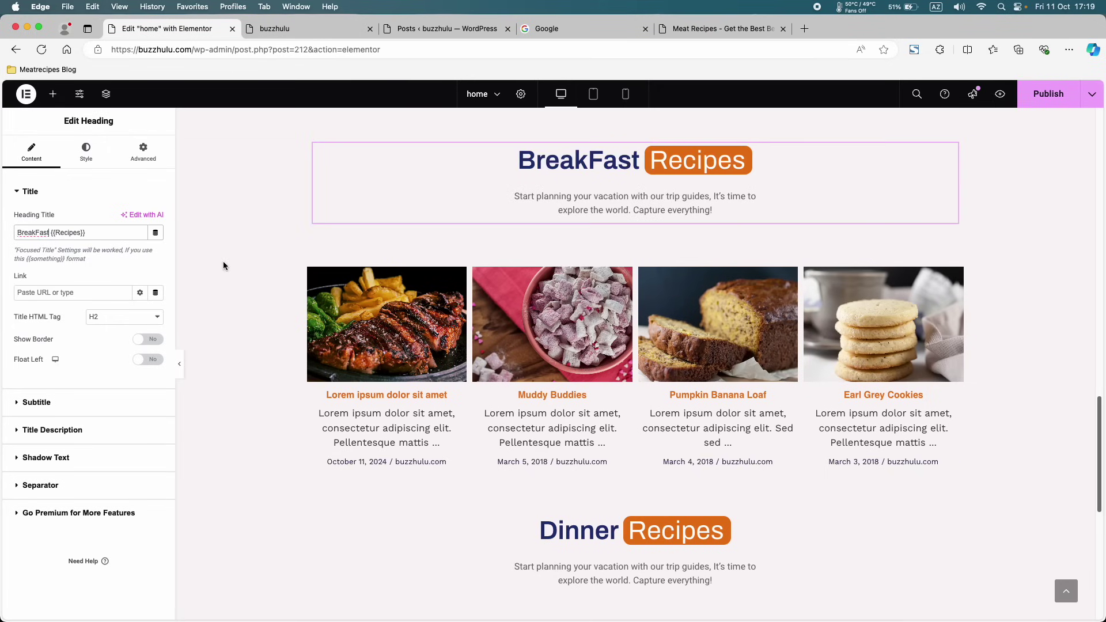
- Set the query of the grid under BreakFast Recipes to the Breakfast category only, removing Dinner
{"action": "left_click", "coordinate": [957, 276]}
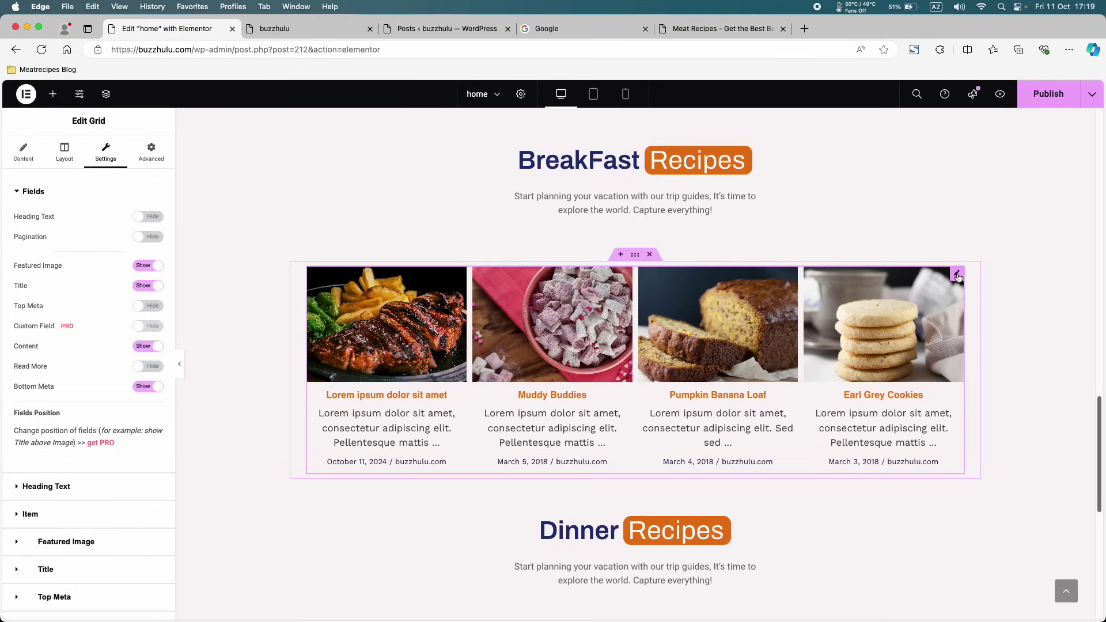
{"action": "left_click", "coordinate": [32, 165]}
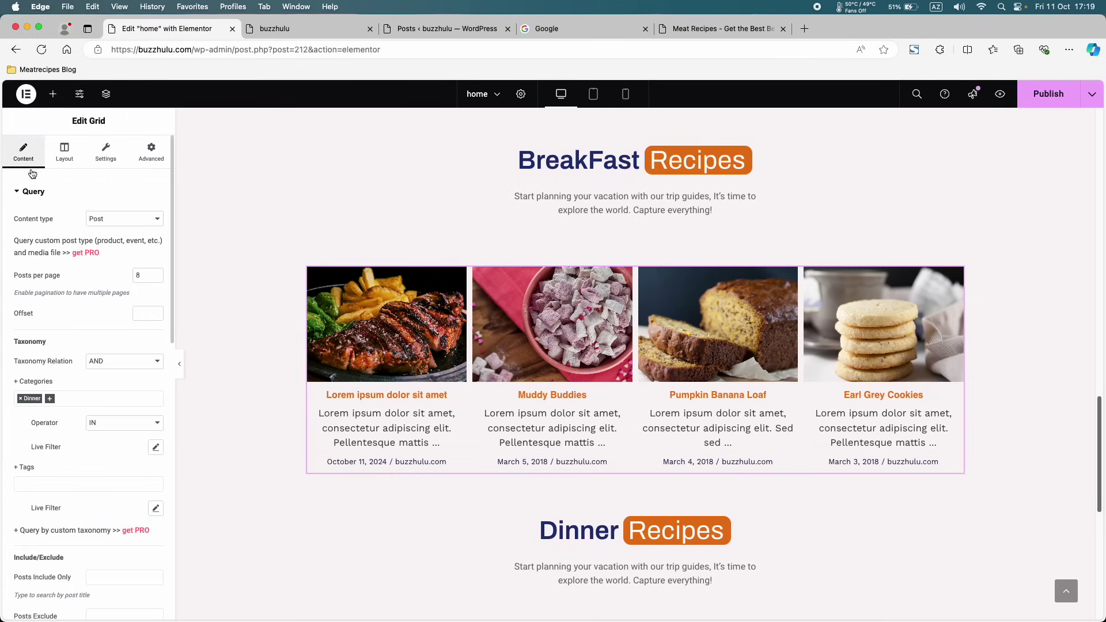
{"action": "left_click", "coordinate": [50, 403]}
{"action": "left_click", "coordinate": [42, 430]}
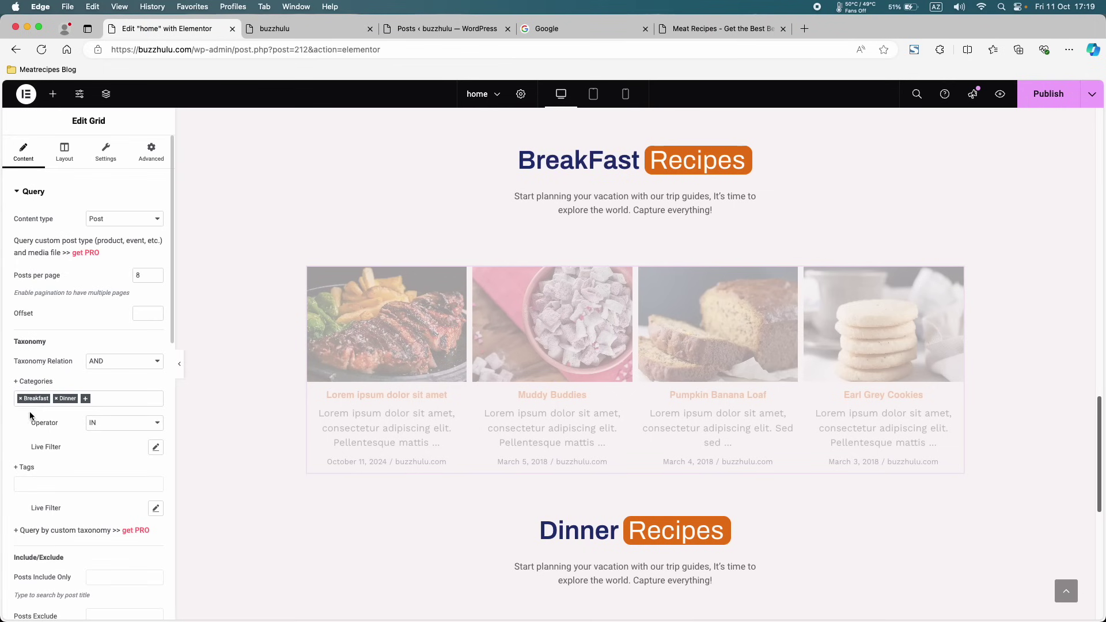
{"action": "left_click", "coordinate": [57, 400]}
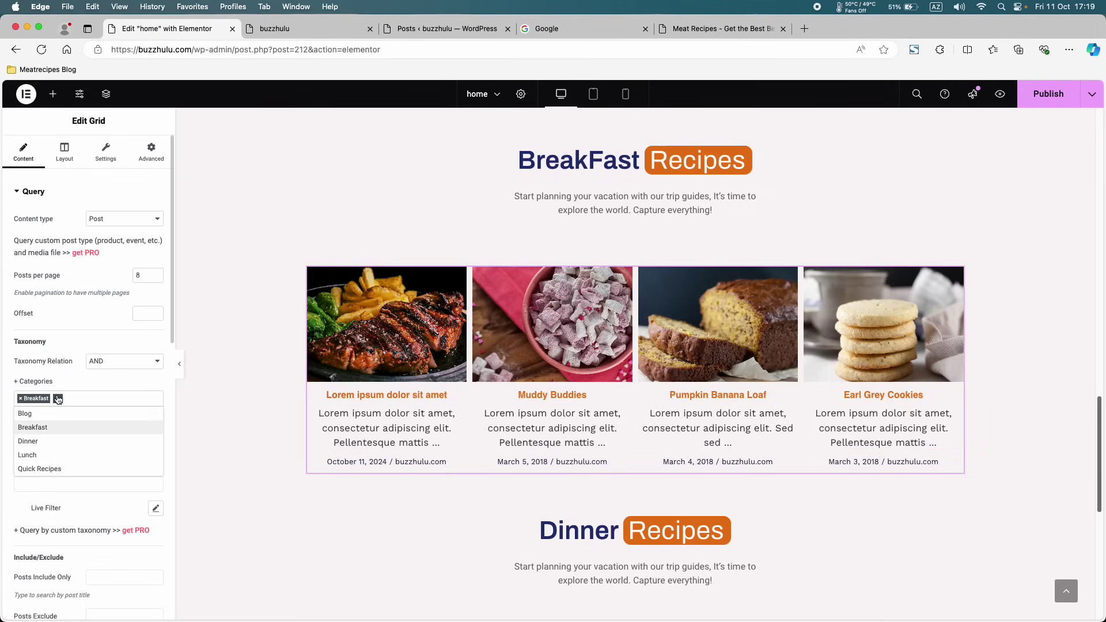
- Publish the home page changes and open the query settings of the Dinner Recipes grid
{"action": "left_click", "coordinate": [1037, 93]}
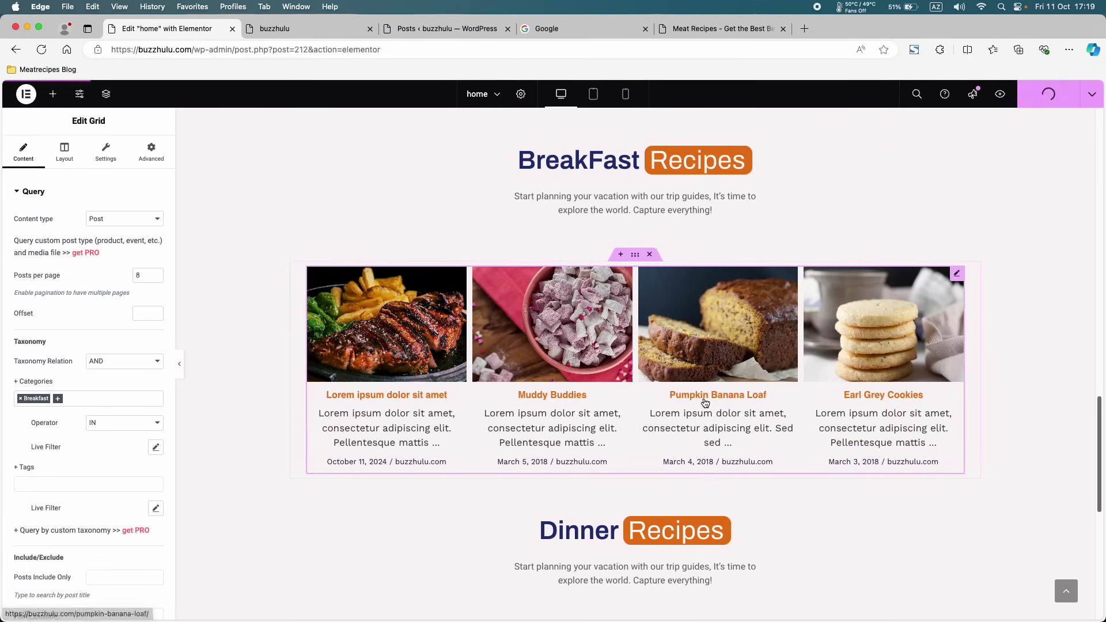
{"action": "scroll", "coordinate": [709, 403], "scroll_direction": "down", "scroll_amount": 4}
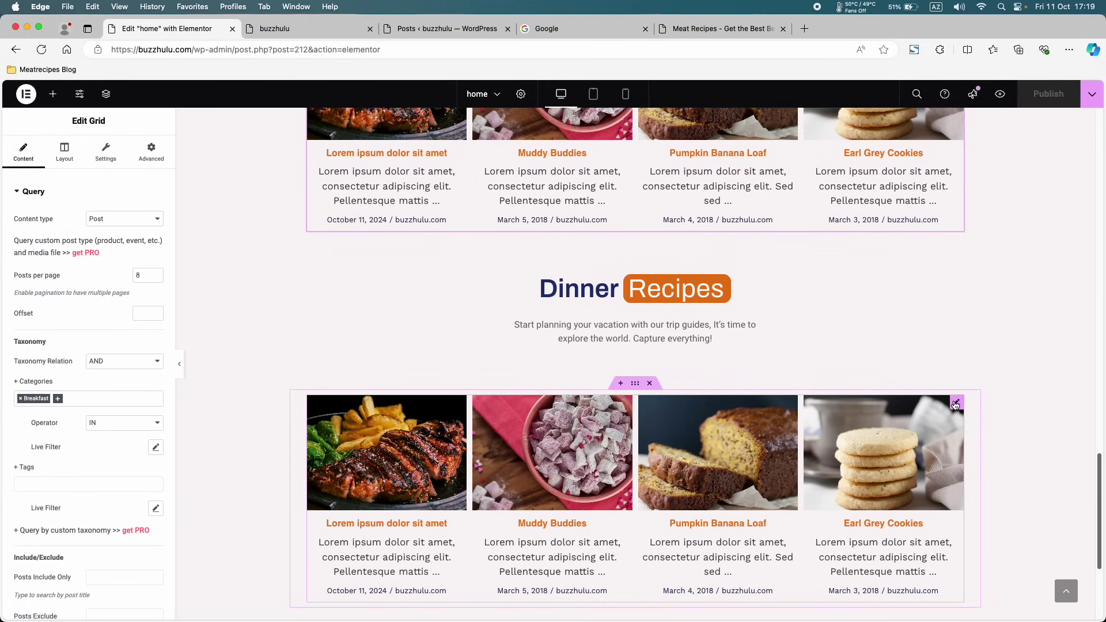
{"action": "left_click", "coordinate": [397, 162]}
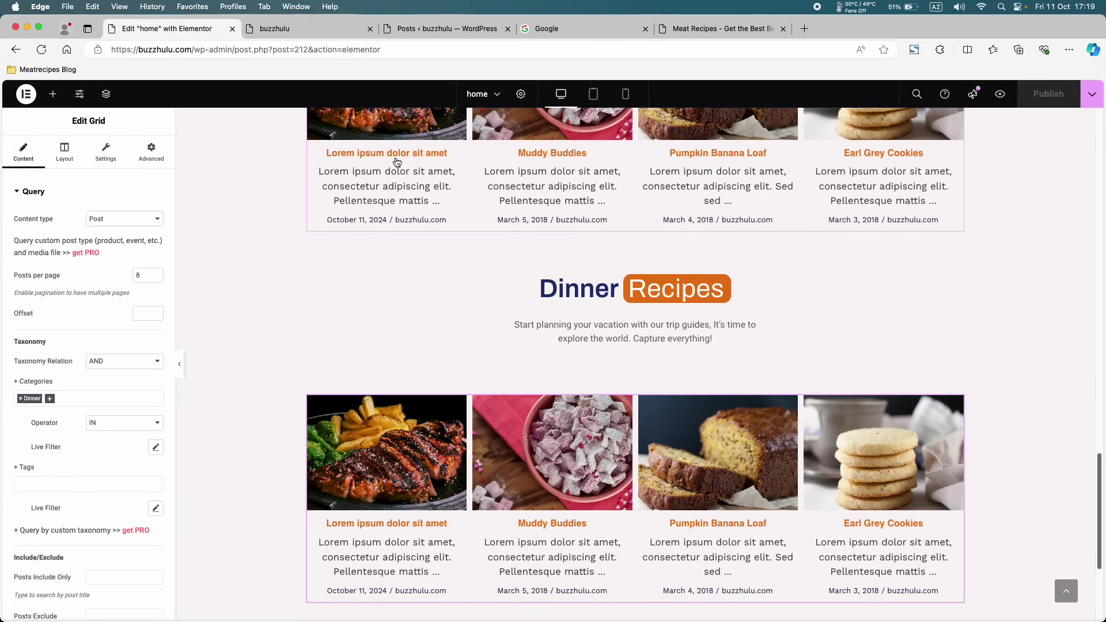
- Open the site's list of all posts and assign "Lorem ipsum dolor sit amet" to Breakfast only, removing the Dinner category
{"action": "left_click", "coordinate": [325, 28]}
{"action": "mouse_move", "coordinate": [67, 95]}
{"action": "left_click", "coordinate": [55, 112]}
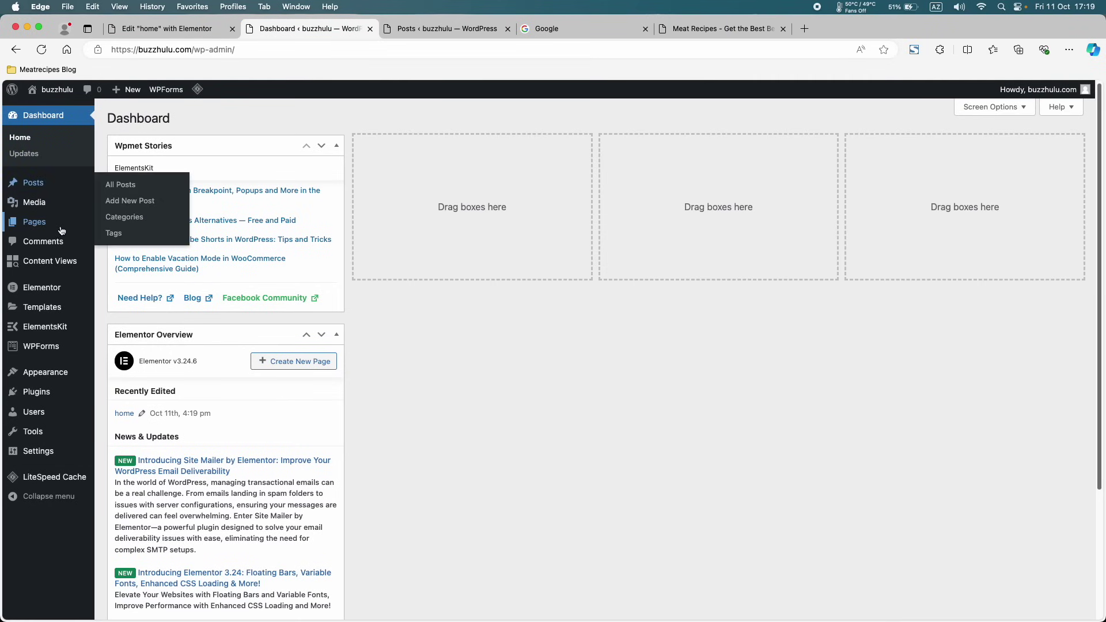
{"action": "left_click", "coordinate": [51, 186]}
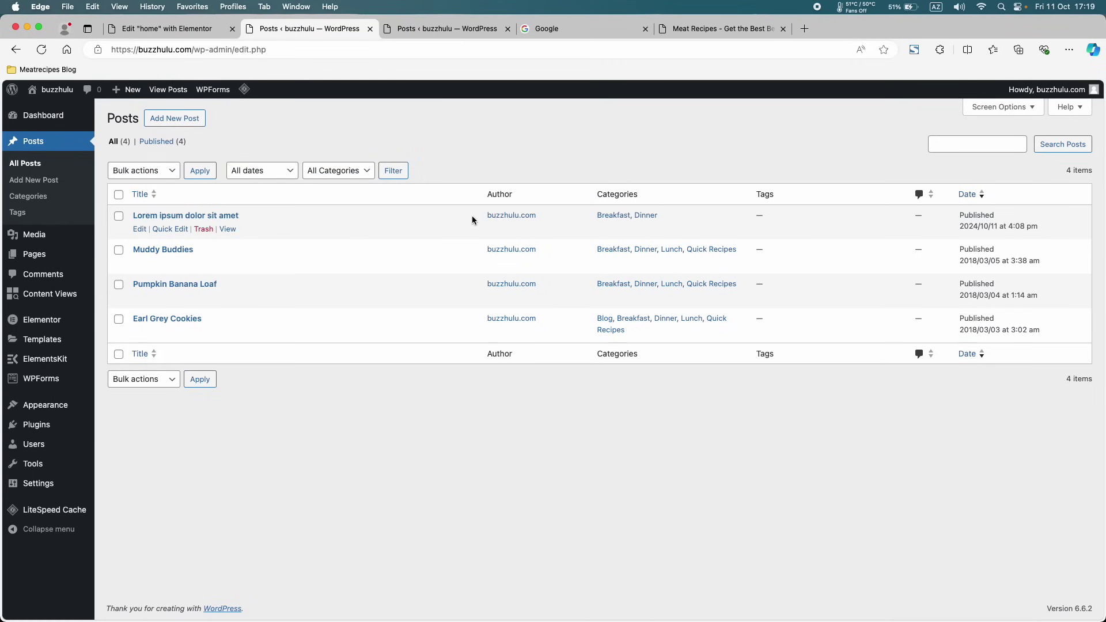
{"action": "left_click", "coordinate": [178, 229]}
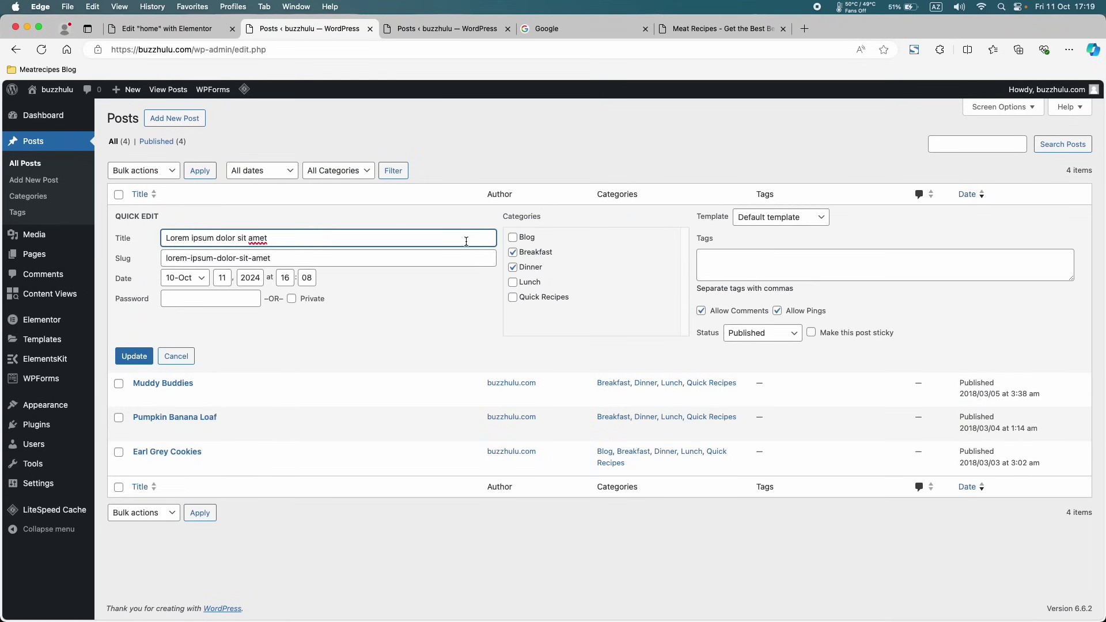
{"action": "left_click", "coordinate": [512, 268]}
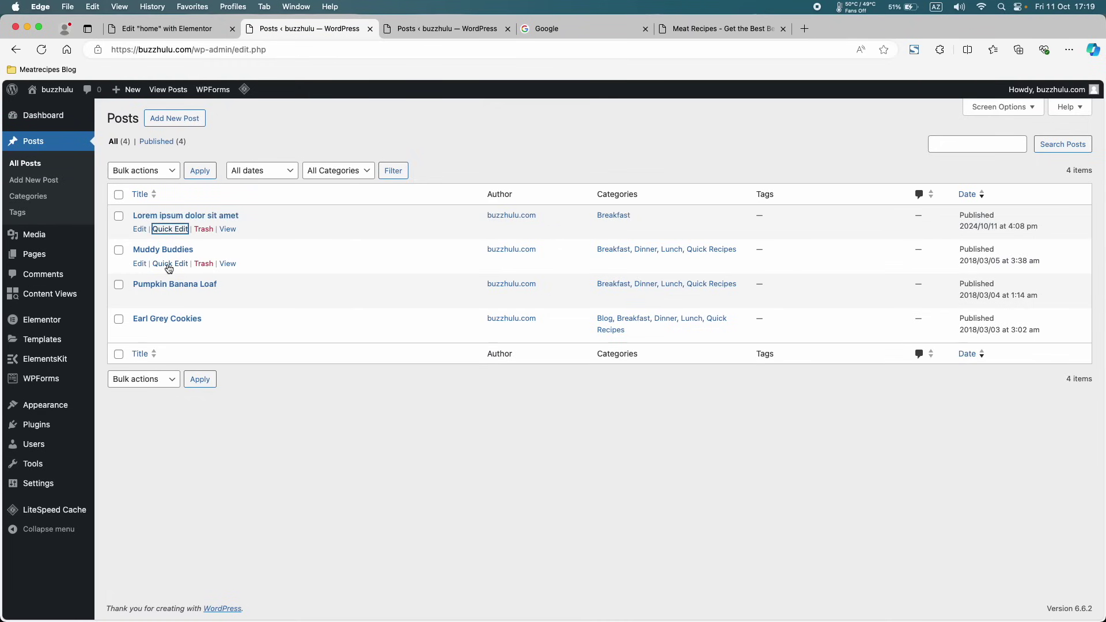
- Assign the Muddy Buddies post to Breakfast only, removing Dinner, Lunch and Quick Recipes
{"action": "left_click", "coordinate": [169, 265]}
{"action": "left_click", "coordinate": [513, 302]}
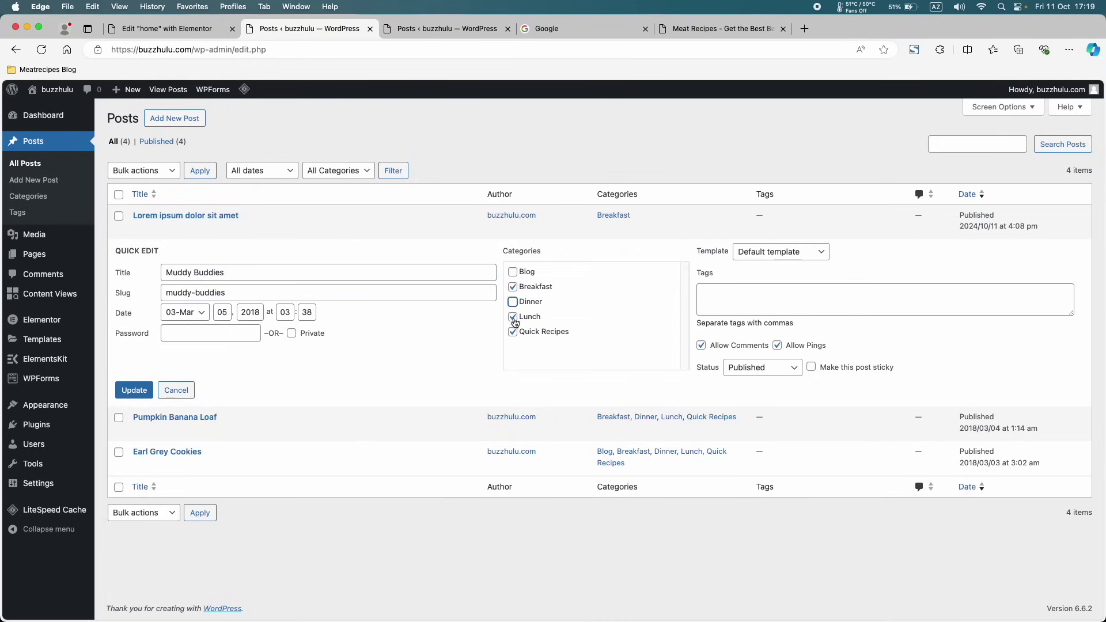
{"action": "left_click", "coordinate": [144, 390]}
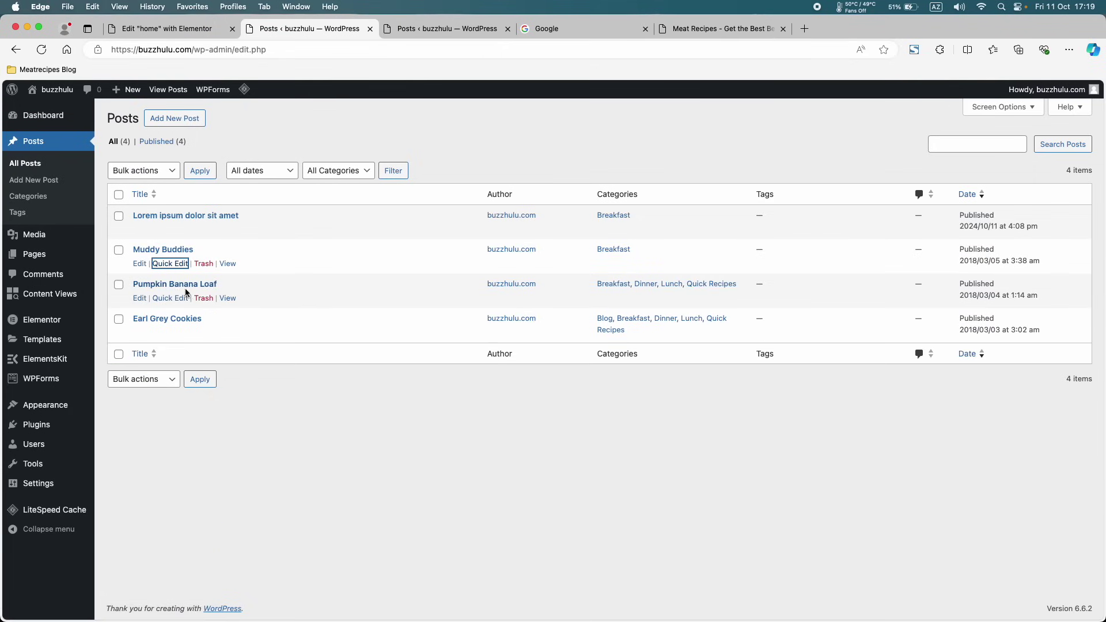
- Assign the Pumpkin Banana Loaf post to Dinner only, removing Breakfast, Lunch and Quick Recipes
{"action": "left_click", "coordinate": [180, 299]}
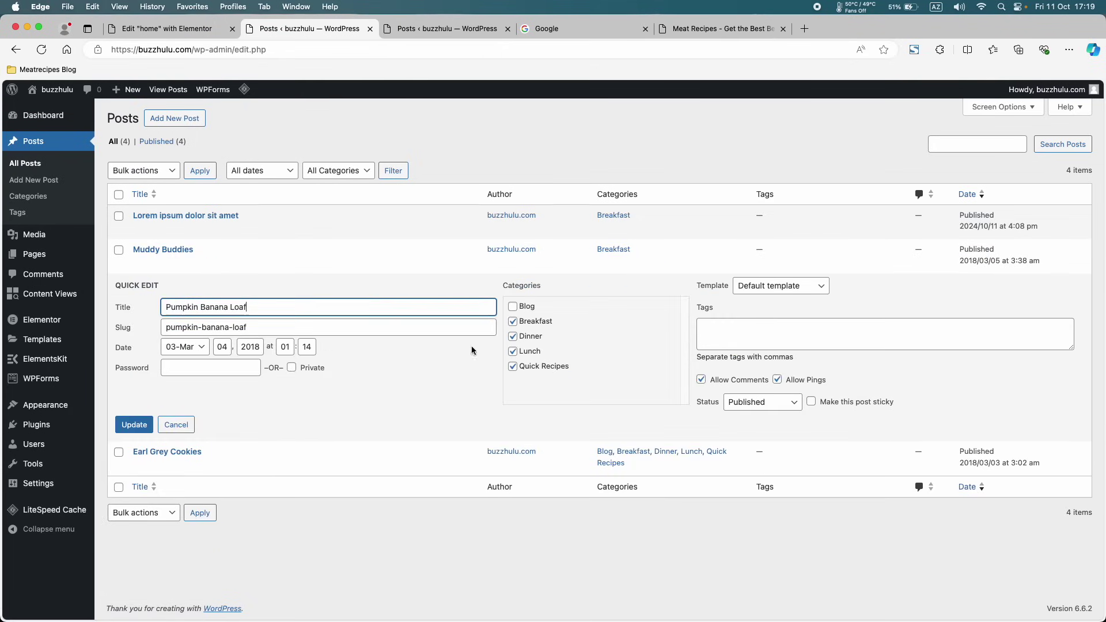
{"action": "left_click", "coordinate": [512, 322]}
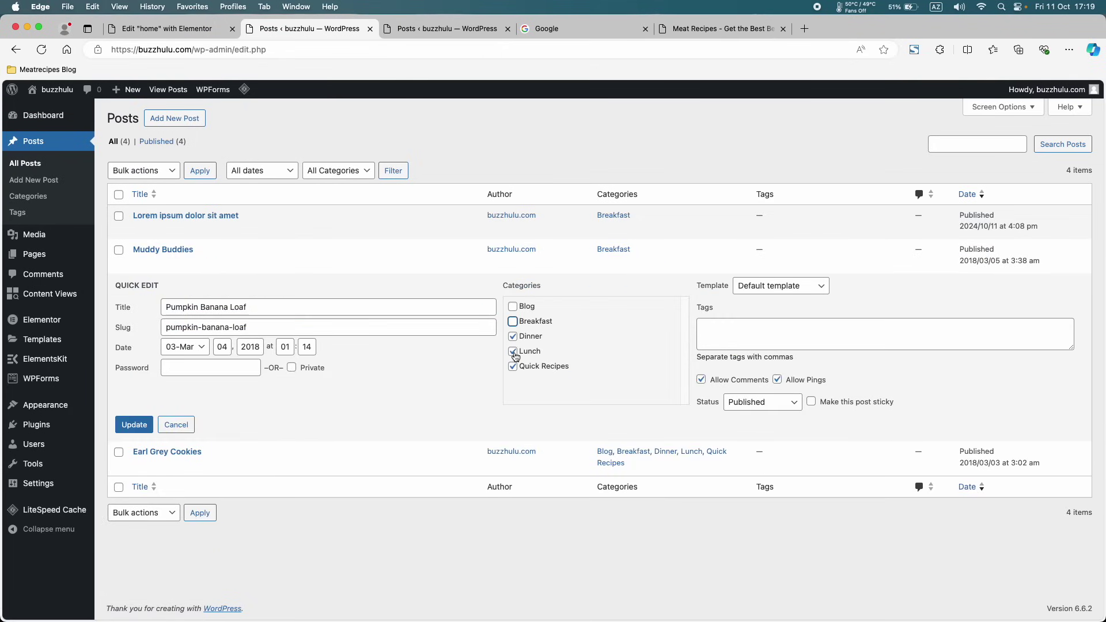
{"action": "left_click", "coordinate": [136, 426]}
- Assign the Earl Grey Cookies post to Dinner only, removing Blog, Breakfast, Lunch and Quick Recipes
{"action": "left_click", "coordinate": [179, 333]}
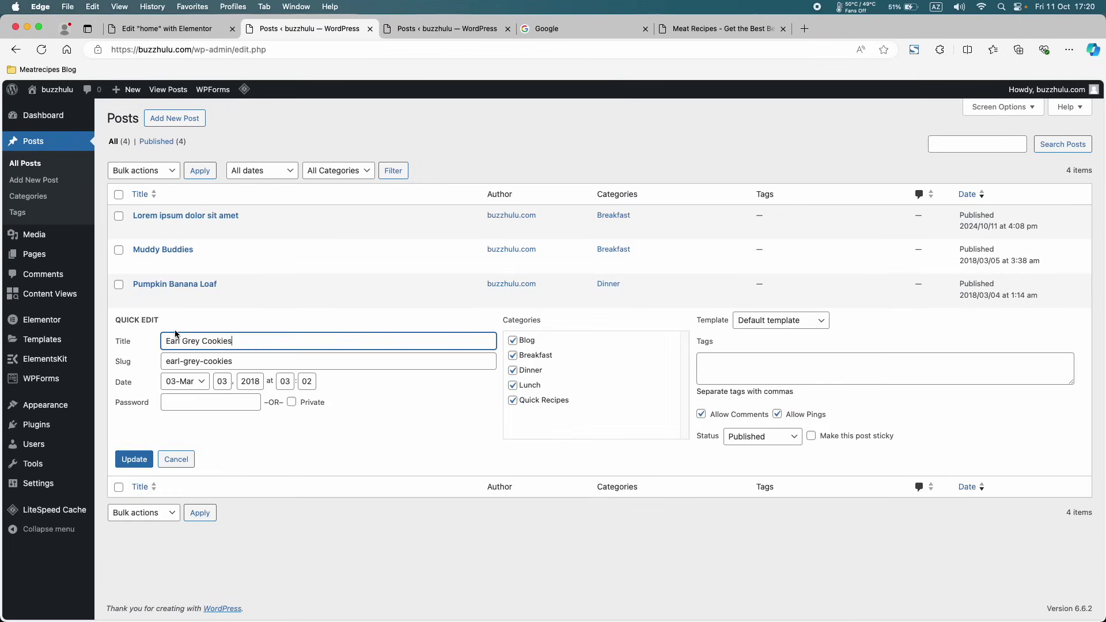
{"action": "left_click", "coordinate": [512, 340]}
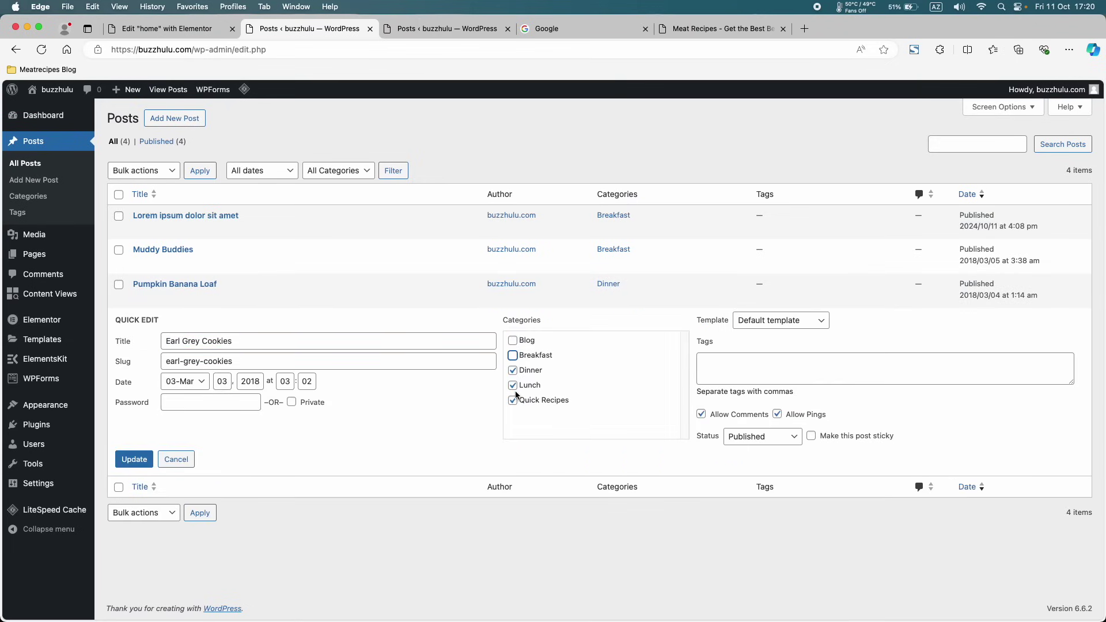
{"action": "left_click", "coordinate": [140, 470]}
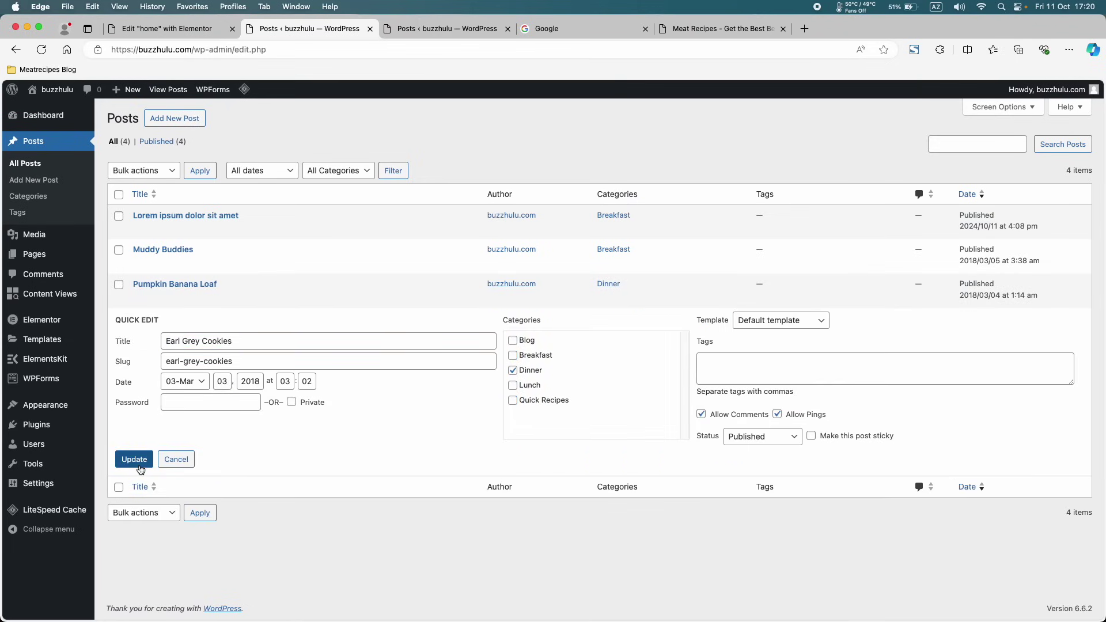
- Visit the live site and purge all of its LiteSpeed caches
{"action": "left_click", "coordinate": [437, 29]}
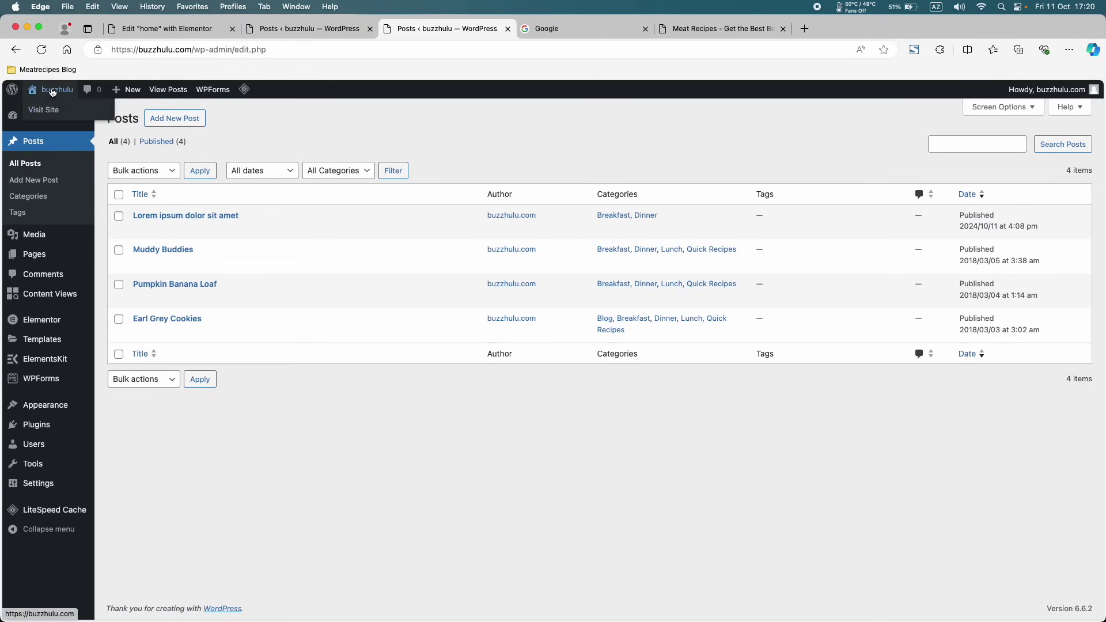
{"action": "left_click", "coordinate": [50, 110]}
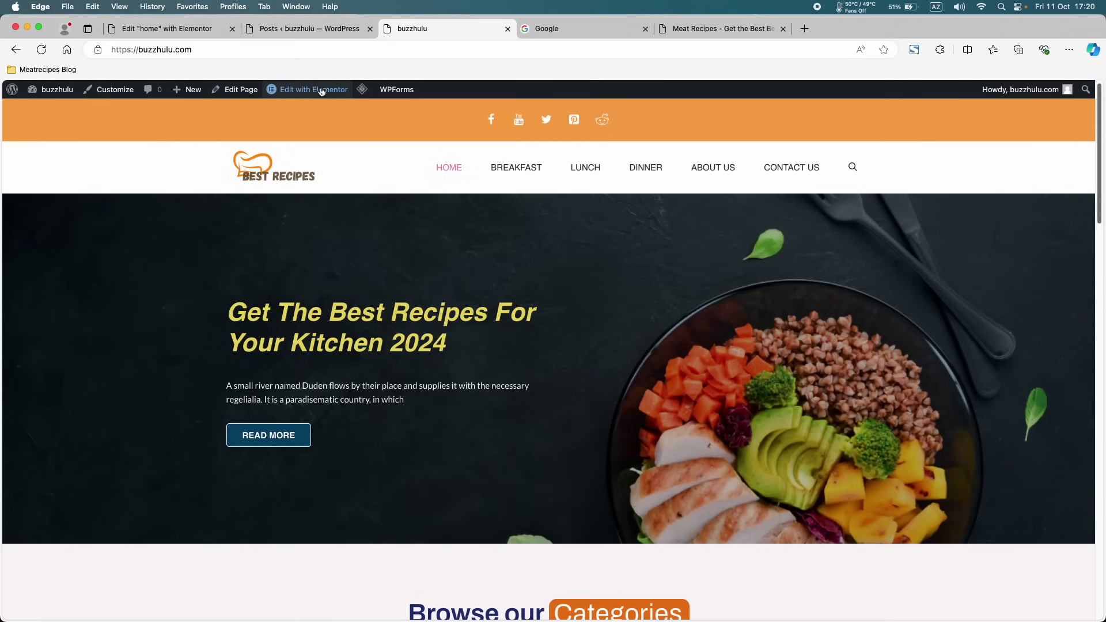
{"action": "mouse_move", "coordinate": [363, 92]}
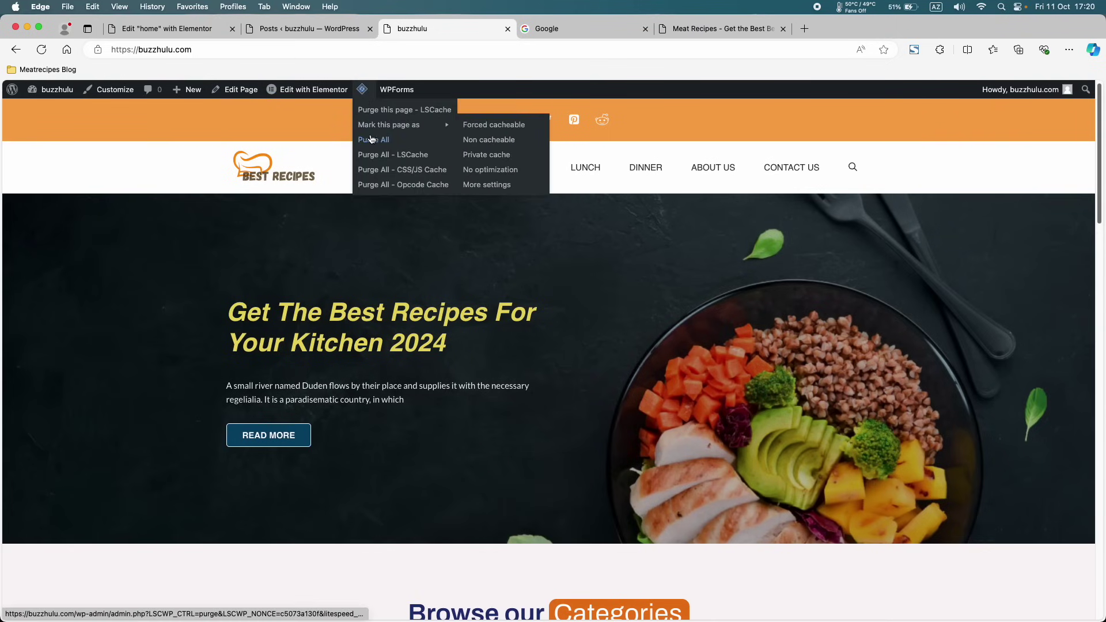
{"action": "left_click", "coordinate": [387, 144]}
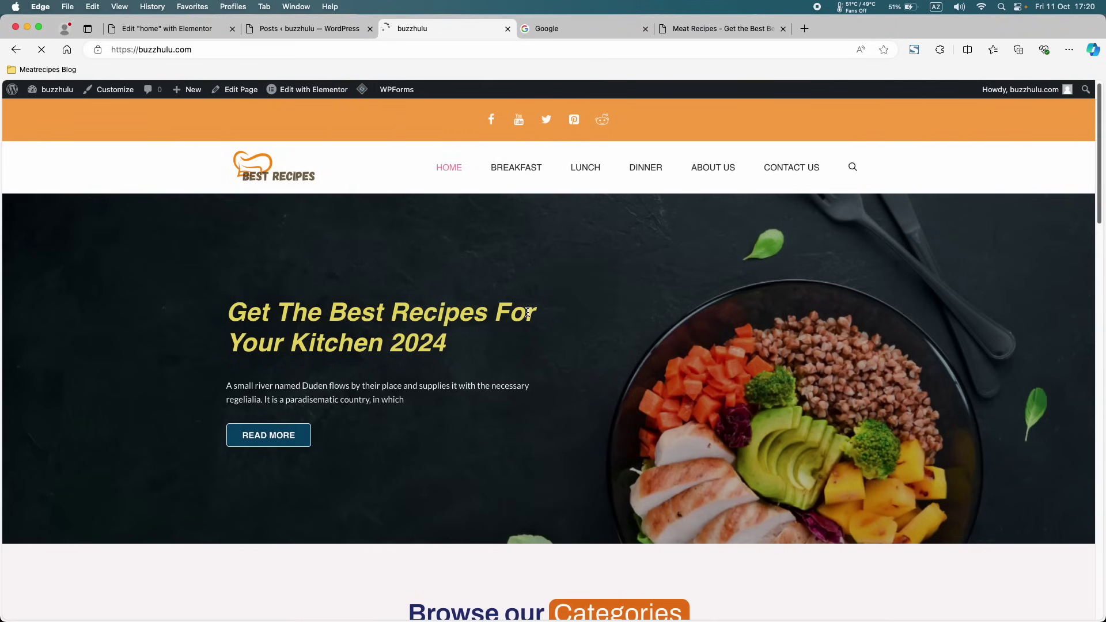
- Examine which posts the Recent, BreakFast and Dinner Recipes sections show on the live home page
{"action": "scroll", "coordinate": [528, 312], "scroll_direction": "down", "scroll_amount": 10}
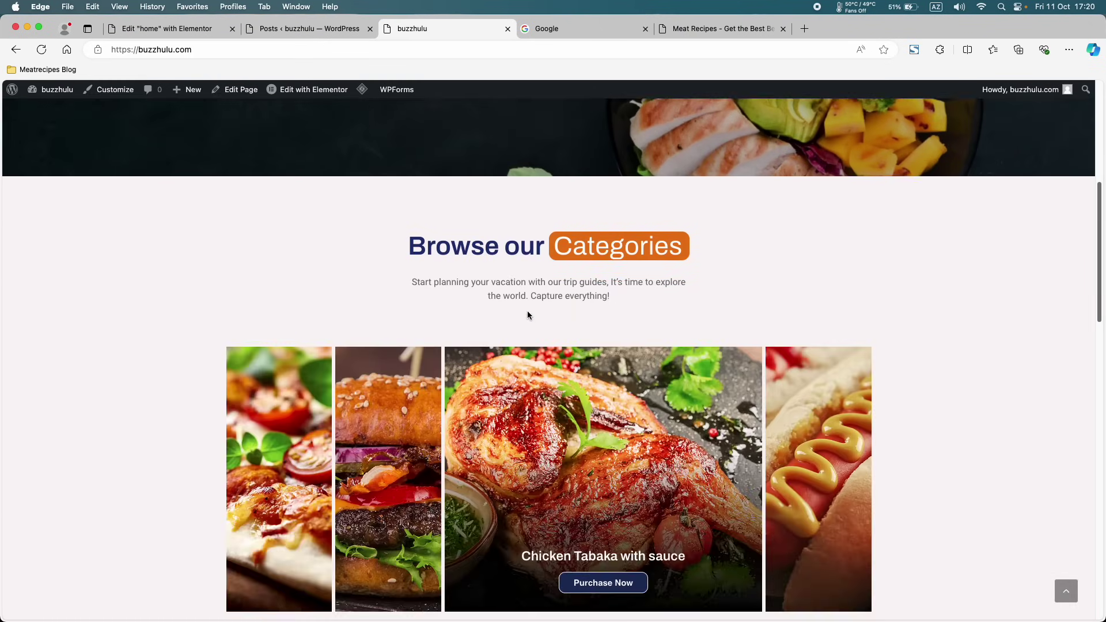
{"action": "scroll", "coordinate": [528, 314], "scroll_direction": "down", "scroll_amount": 10}
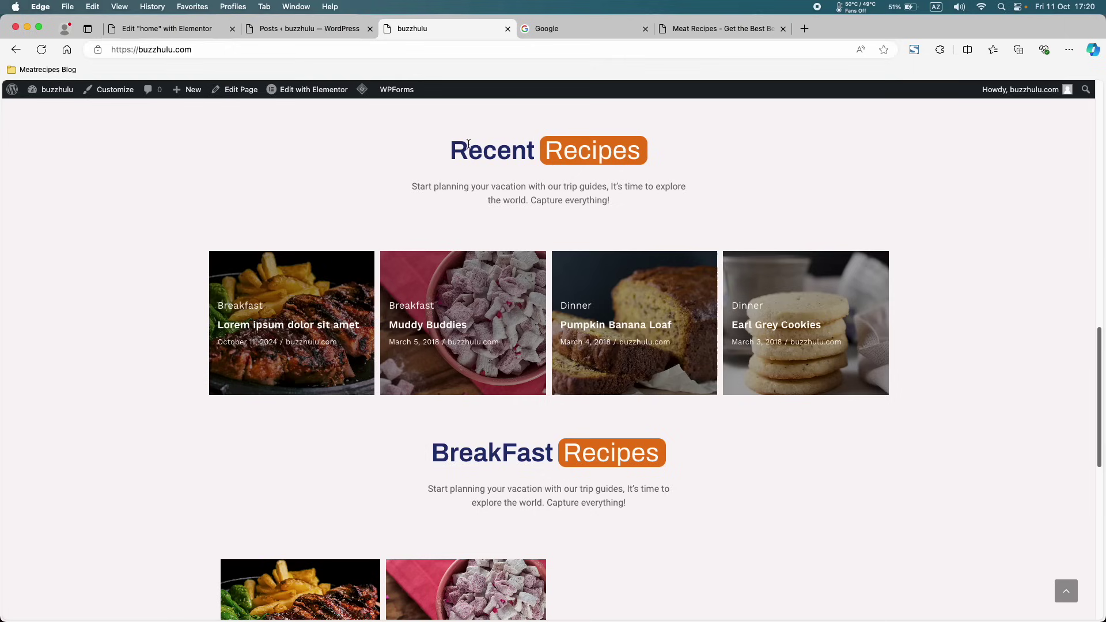
{"action": "scroll", "coordinate": [497, 197], "scroll_direction": "down", "scroll_amount": 4}
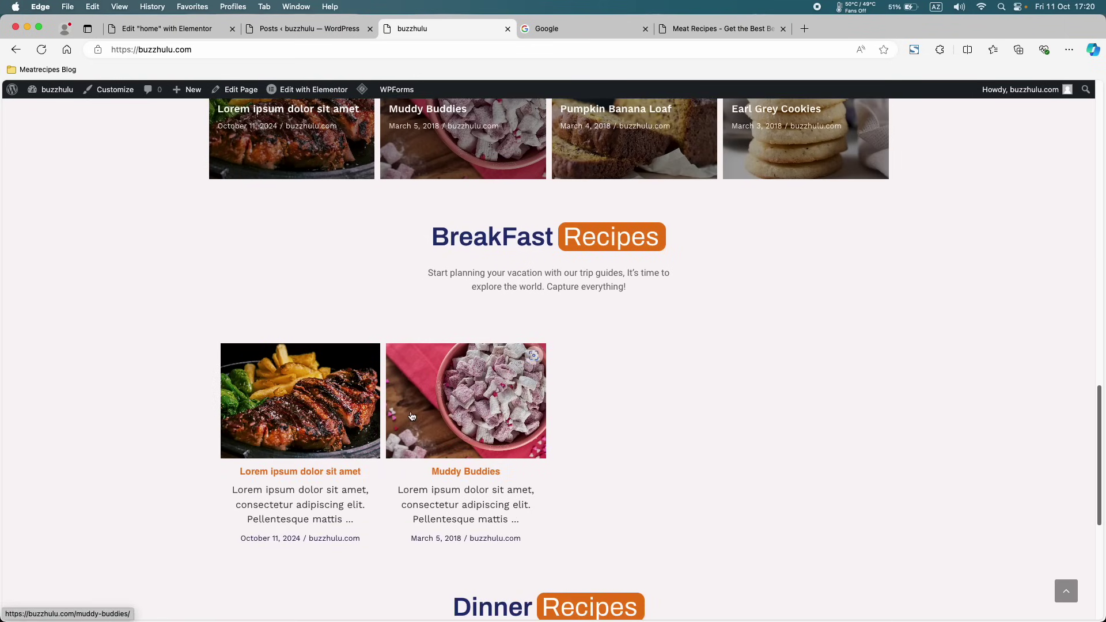
{"action": "scroll", "coordinate": [412, 416], "scroll_direction": "down", "scroll_amount": 6}
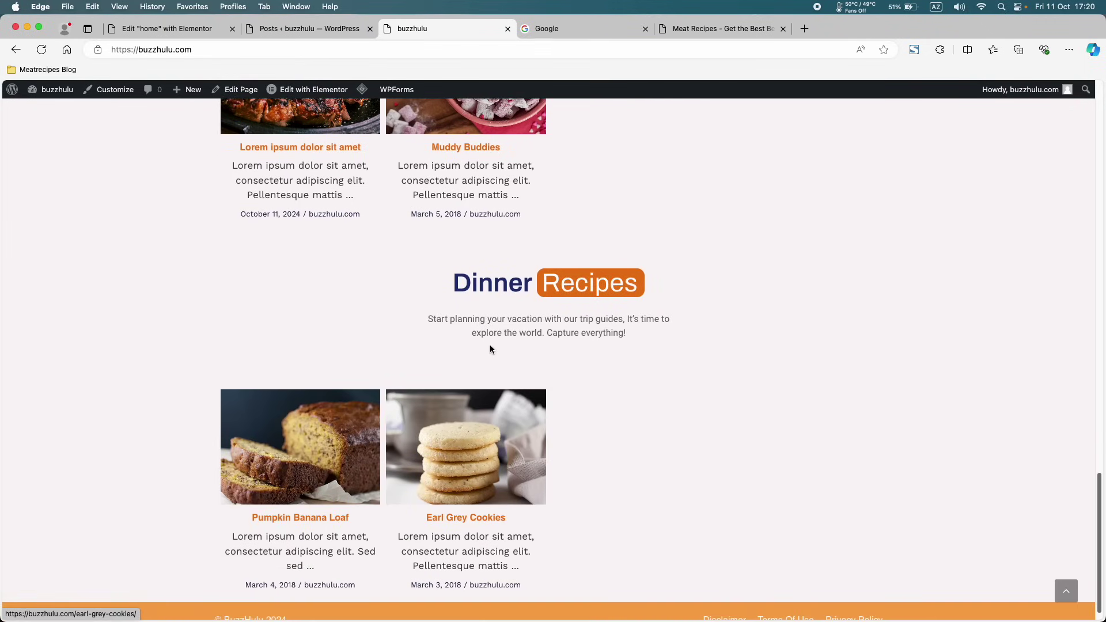
{"action": "scroll", "coordinate": [490, 346], "scroll_direction": "down", "scroll_amount": 1}
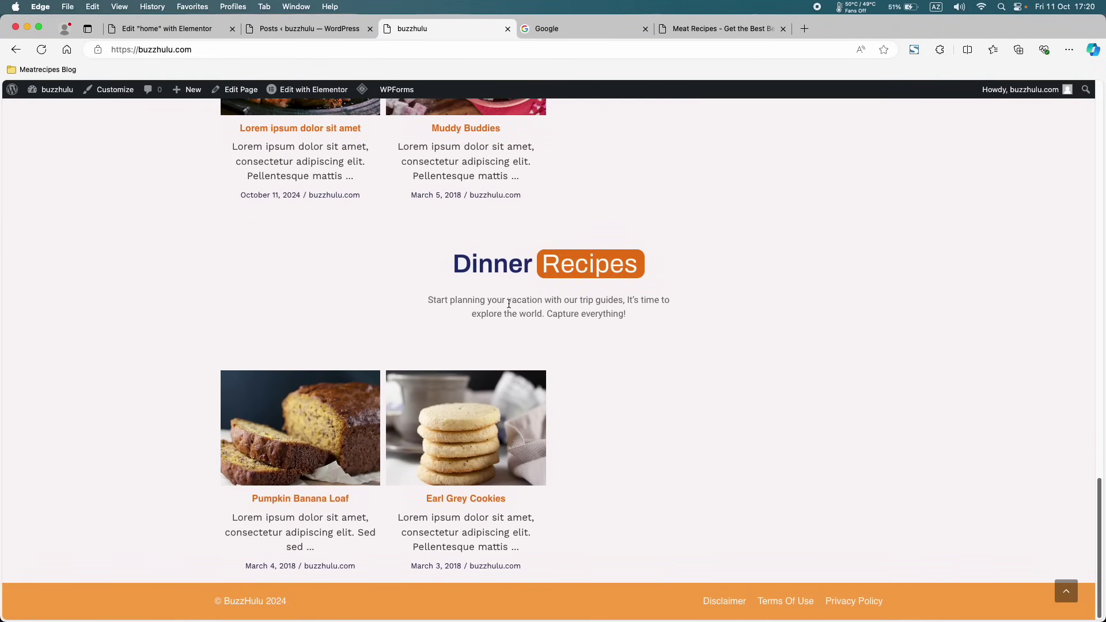
{"action": "scroll", "coordinate": [533, 280], "scroll_direction": "up", "scroll_amount": 8}
{"action": "scroll", "coordinate": [532, 280], "scroll_direction": "up", "scroll_amount": 20}
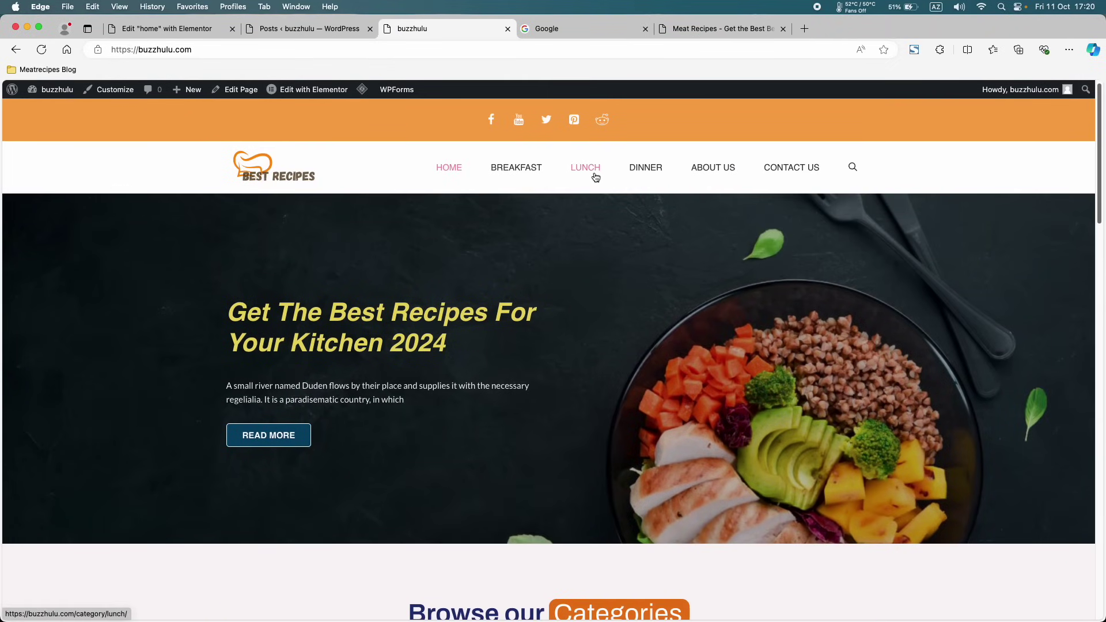
{"action": "scroll", "coordinate": [563, 471], "scroll_direction": "down", "scroll_amount": 1}
{"action": "scroll", "coordinate": [563, 471], "scroll_direction": "down", "scroll_amount": 18}
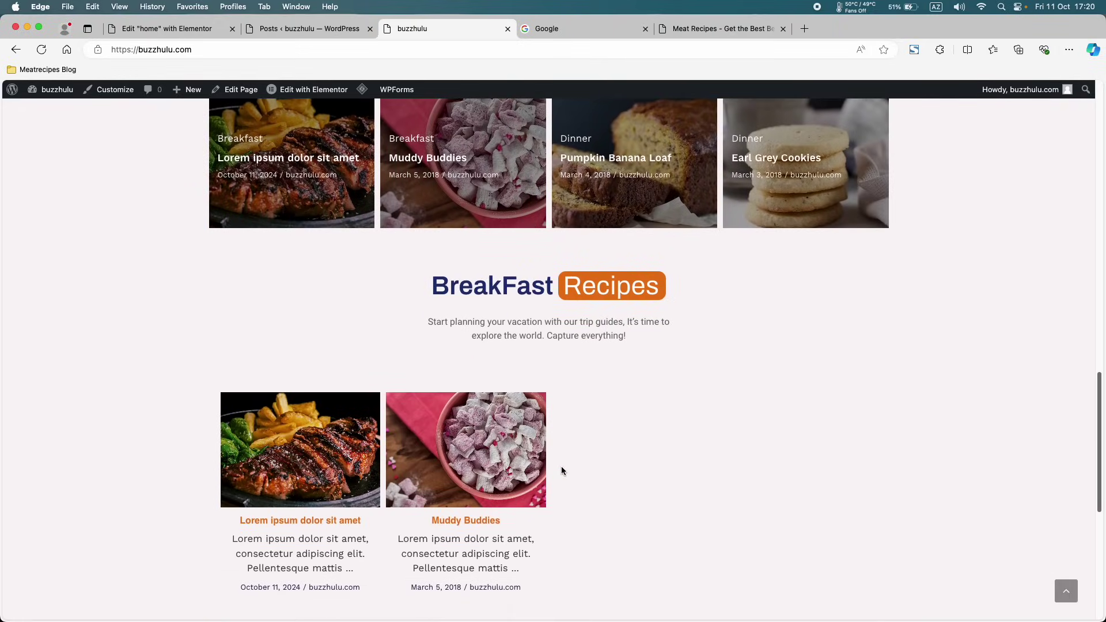
{"action": "scroll", "coordinate": [562, 471], "scroll_direction": "down", "scroll_amount": 2}
{"action": "scroll", "coordinate": [561, 470], "scroll_direction": "down", "scroll_amount": 5}
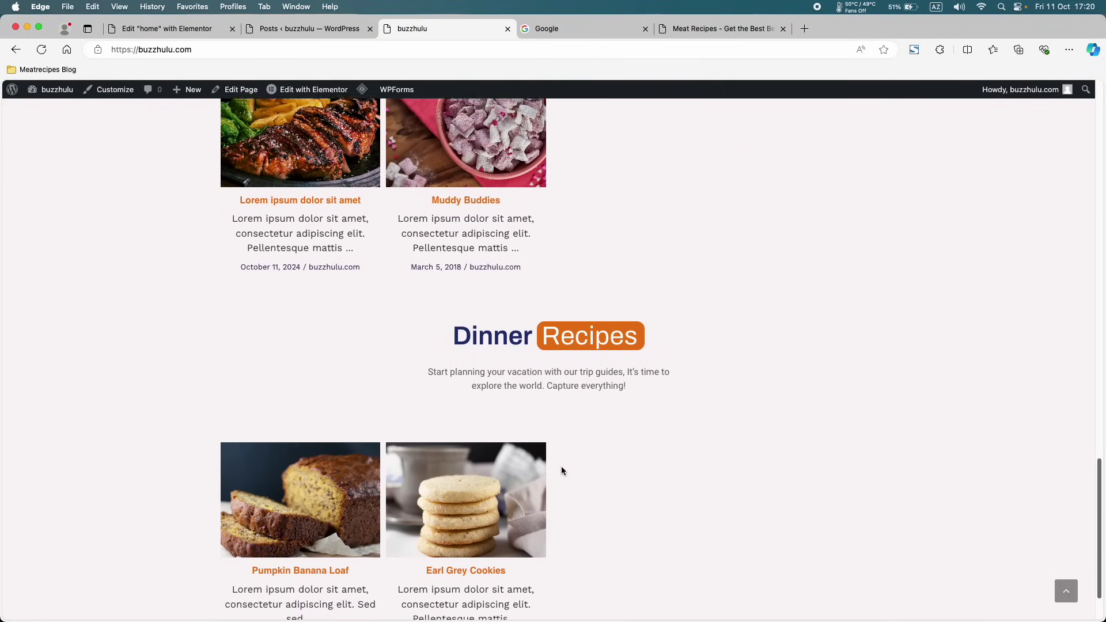
{"action": "scroll", "coordinate": [527, 390], "scroll_direction": "up", "scroll_amount": 9}
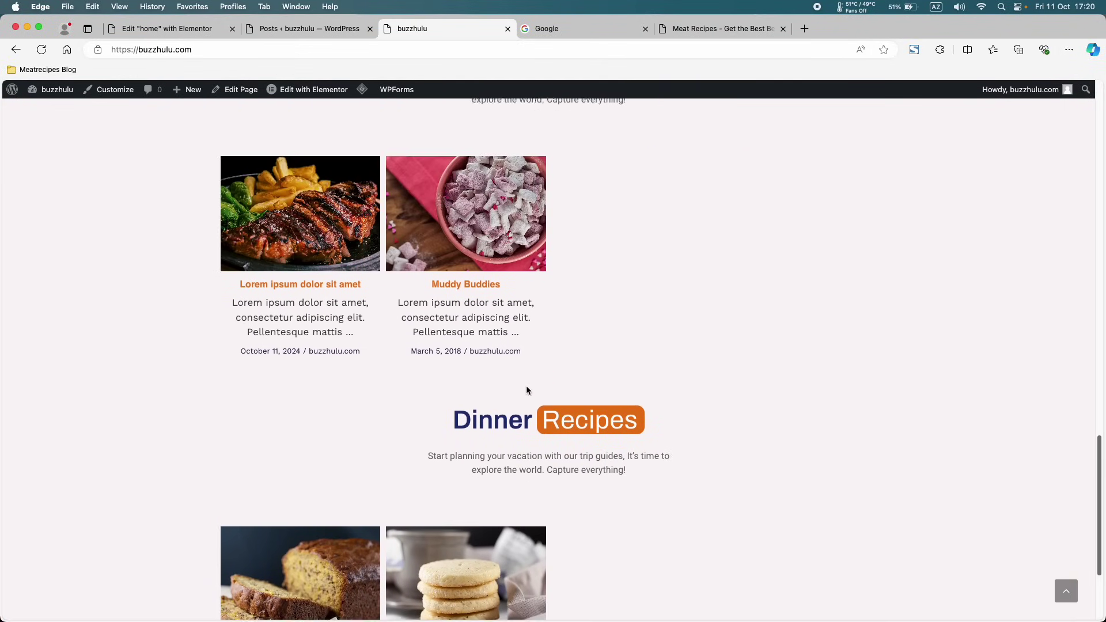
{"action": "scroll", "coordinate": [474, 351], "scroll_direction": "up", "scroll_amount": 1}
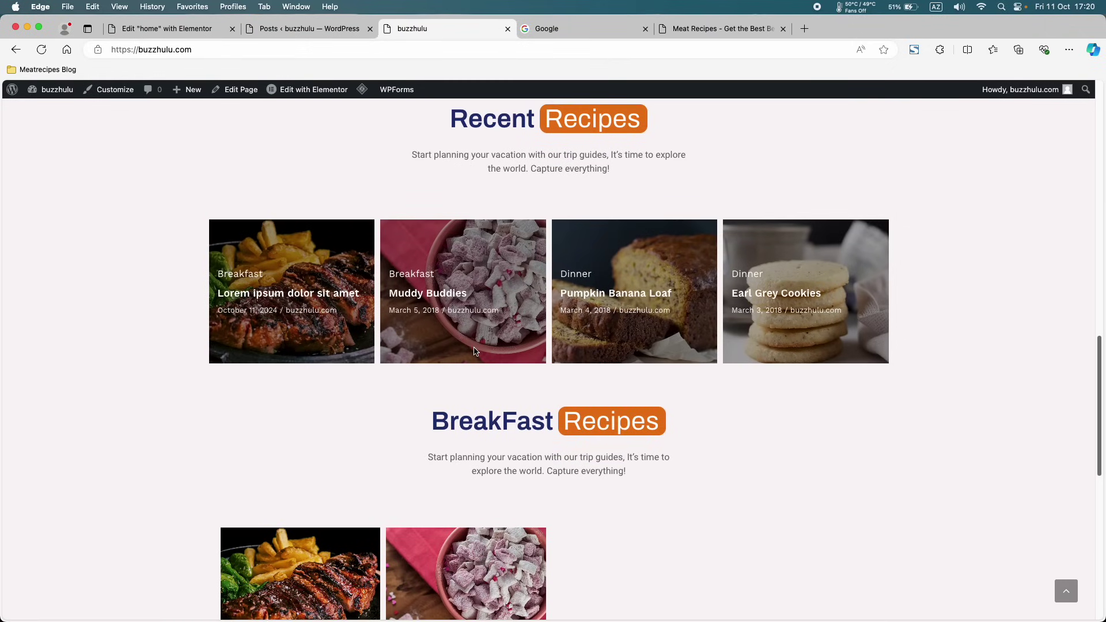
{"action": "scroll", "coordinate": [505, 393], "scroll_direction": "down", "scroll_amount": 1}
{"action": "double_click", "coordinate": [505, 394]}
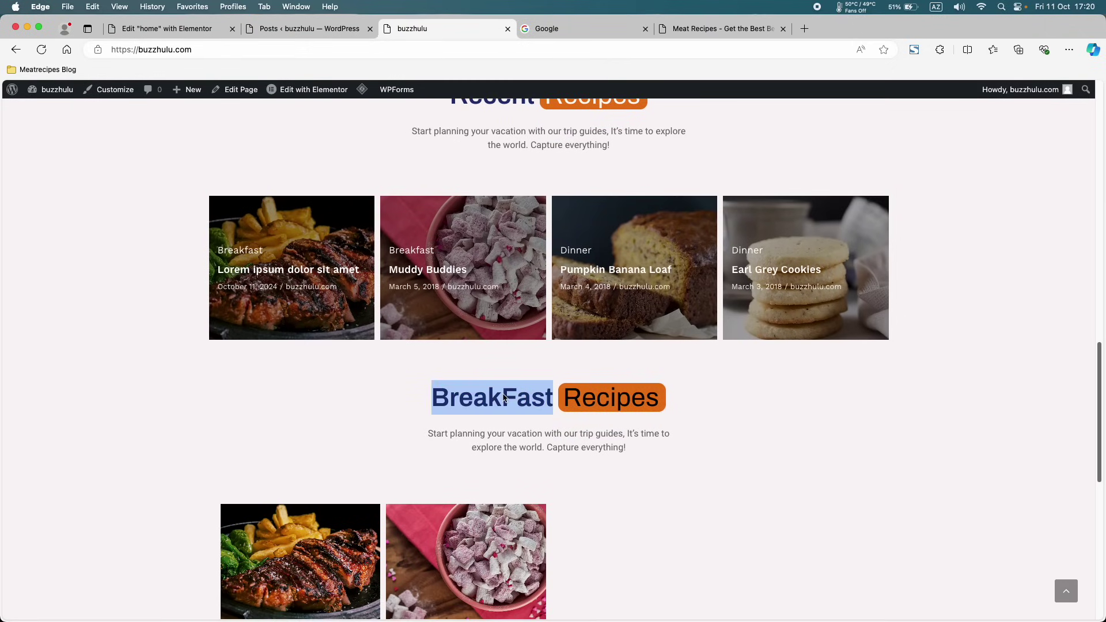
{"action": "left_click", "coordinate": [505, 427]}
{"action": "scroll", "coordinate": [505, 427], "scroll_direction": "down", "scroll_amount": 2}
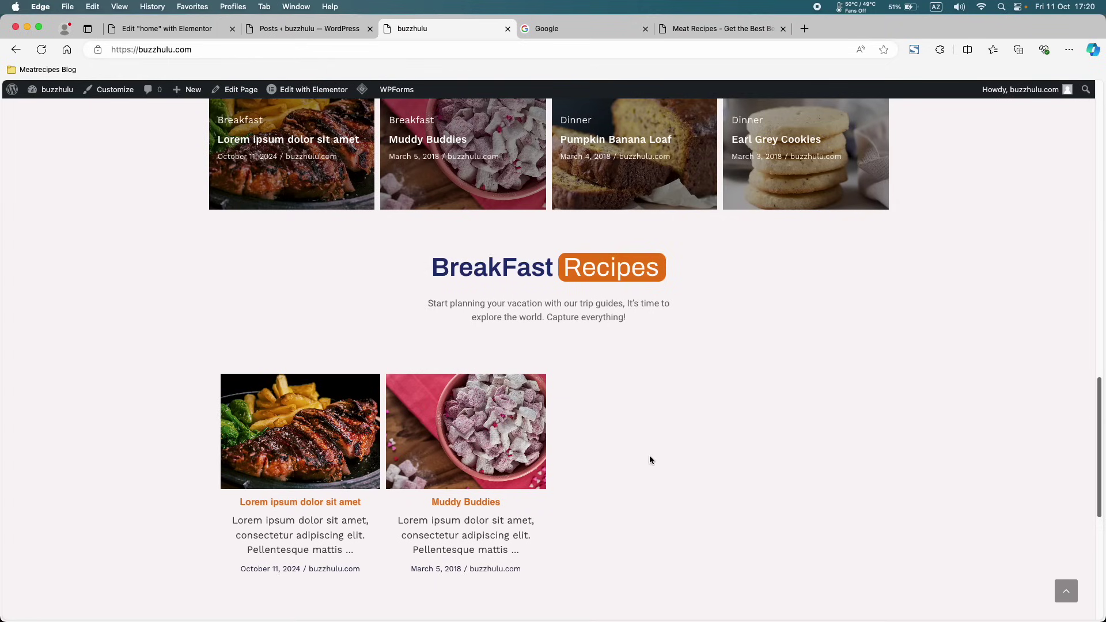
{"action": "scroll", "coordinate": [650, 459], "scroll_direction": "down", "scroll_amount": 3}
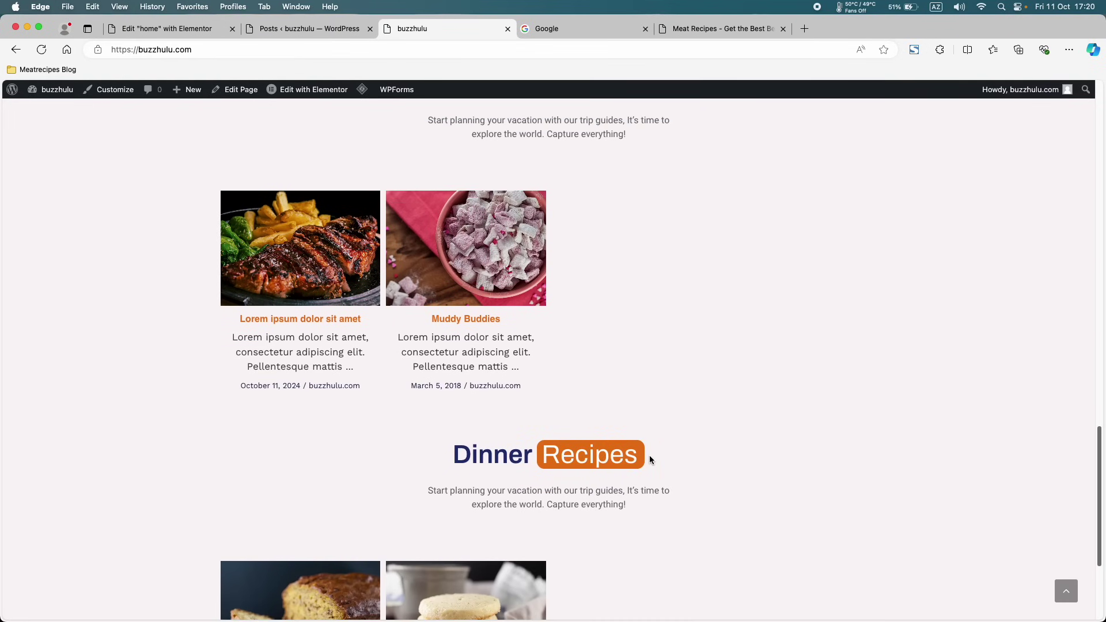
{"action": "scroll", "coordinate": [649, 459], "scroll_direction": "up", "scroll_amount": 10}
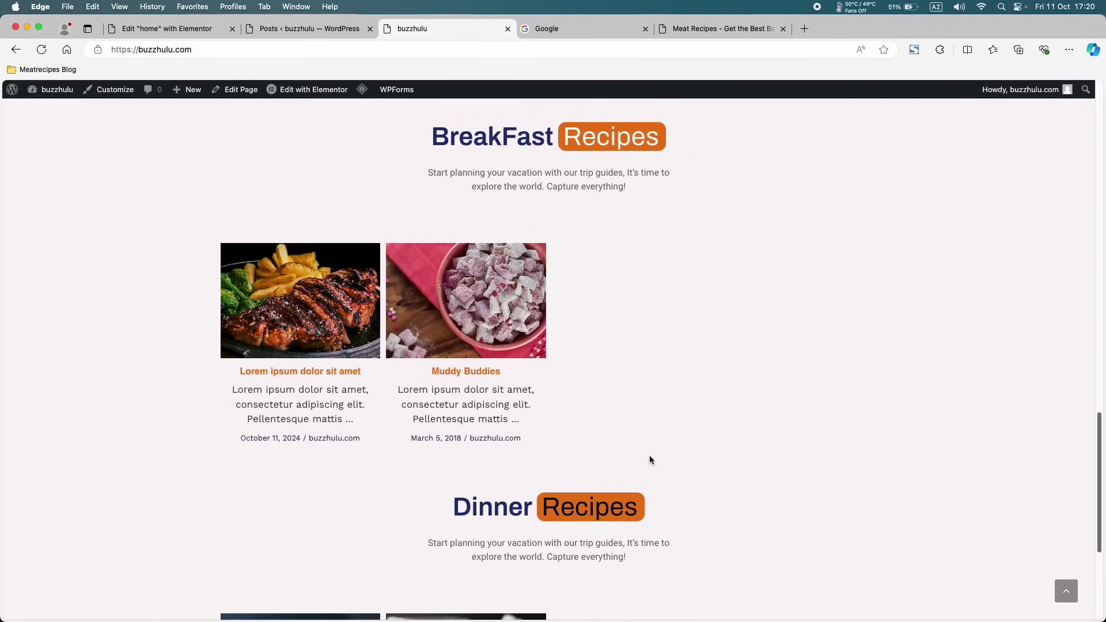
{"action": "scroll", "coordinate": [651, 459], "scroll_direction": "up", "scroll_amount": 4}
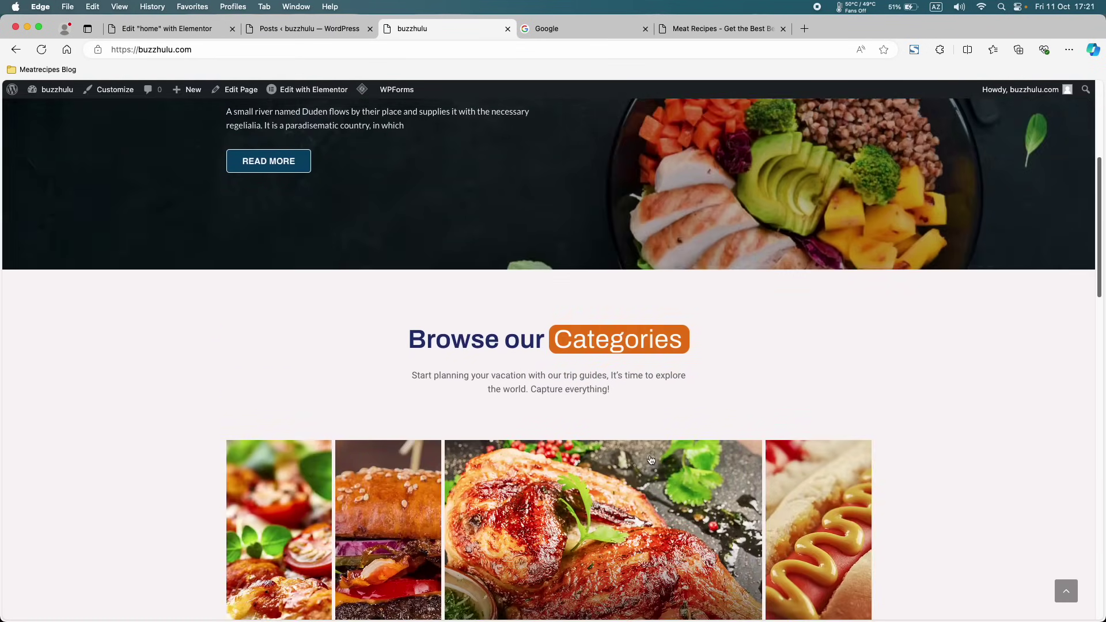
{"action": "scroll", "coordinate": [651, 459], "scroll_direction": "up", "scroll_amount": 5}
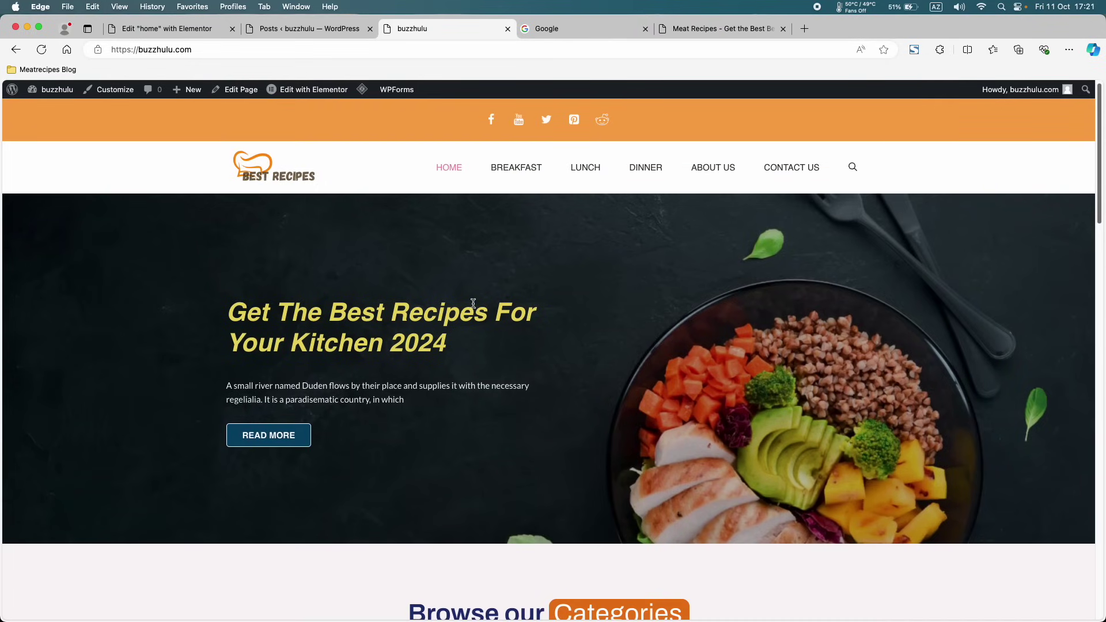
- Return to the home page in the Elementor editor and add a Content Views List widget beneath the Dinner Recipes grid
{"action": "left_click", "coordinate": [202, 29]}
{"action": "scroll", "coordinate": [528, 352], "scroll_direction": "down", "scroll_amount": 4}
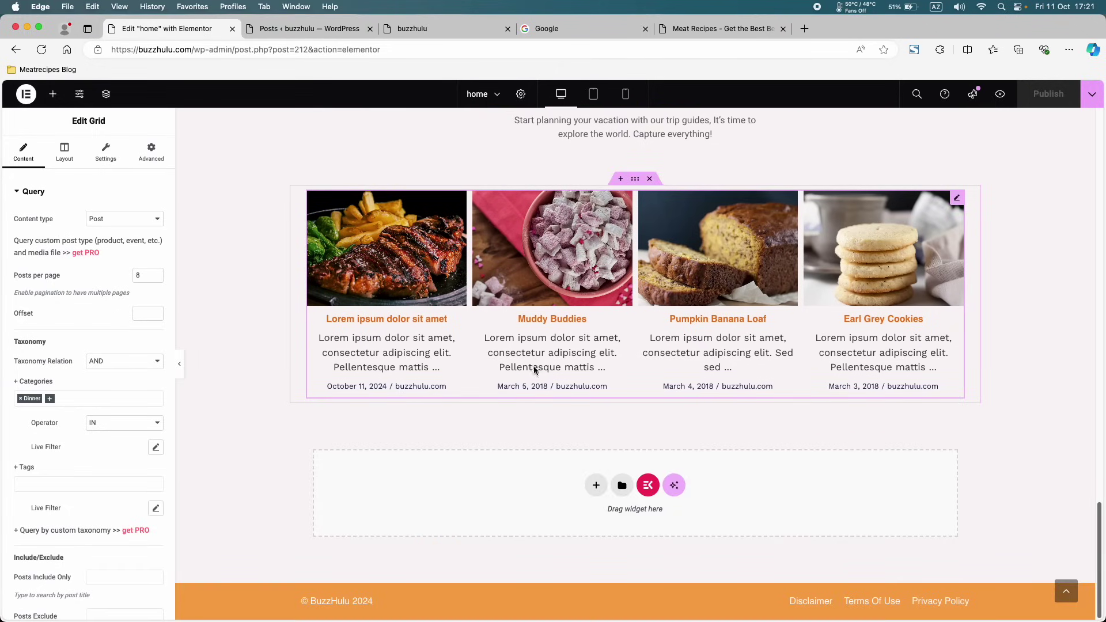
{"action": "left_click", "coordinate": [53, 94]}
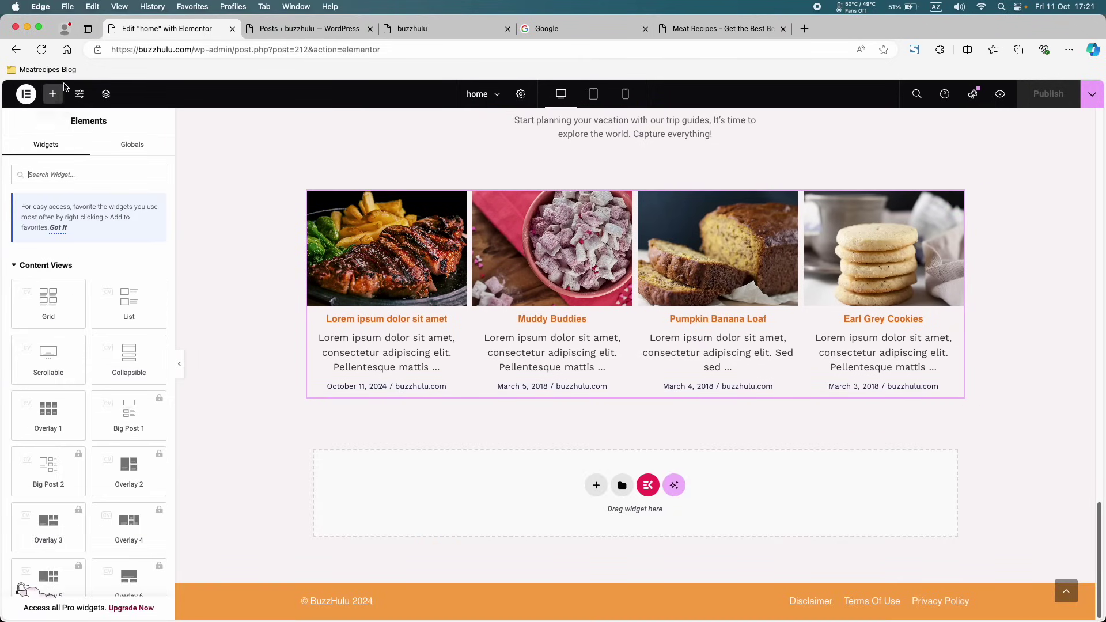
{"action": "scroll", "coordinate": [98, 288], "scroll_direction": "down", "scroll_amount": 2}
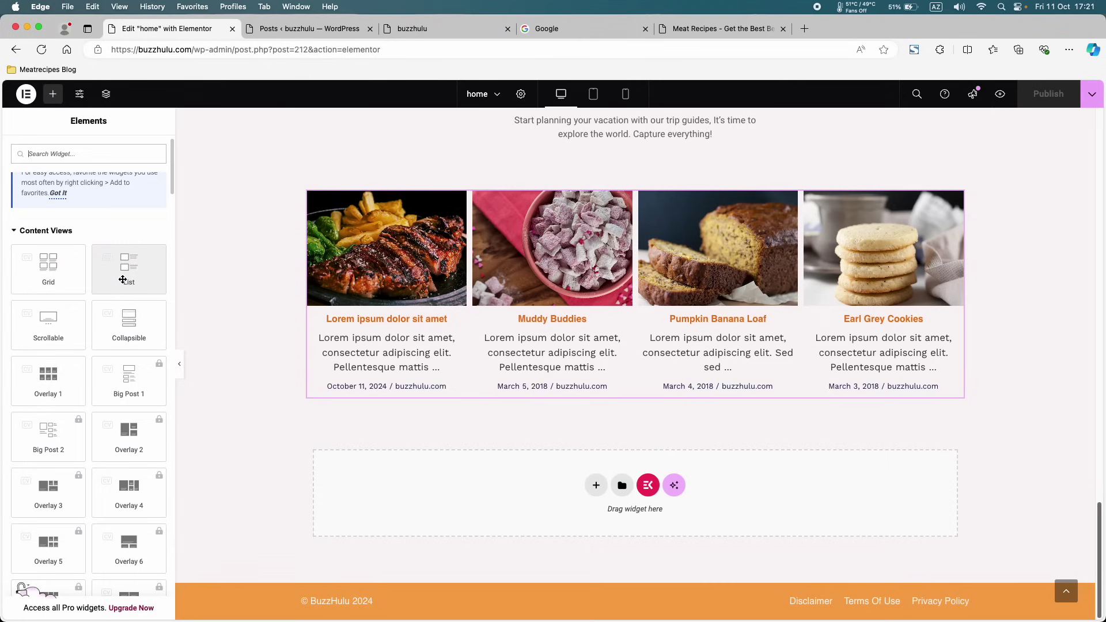
{"action": "left_click_drag", "start_coordinate": [147, 226], "coordinate": [480, 487]}
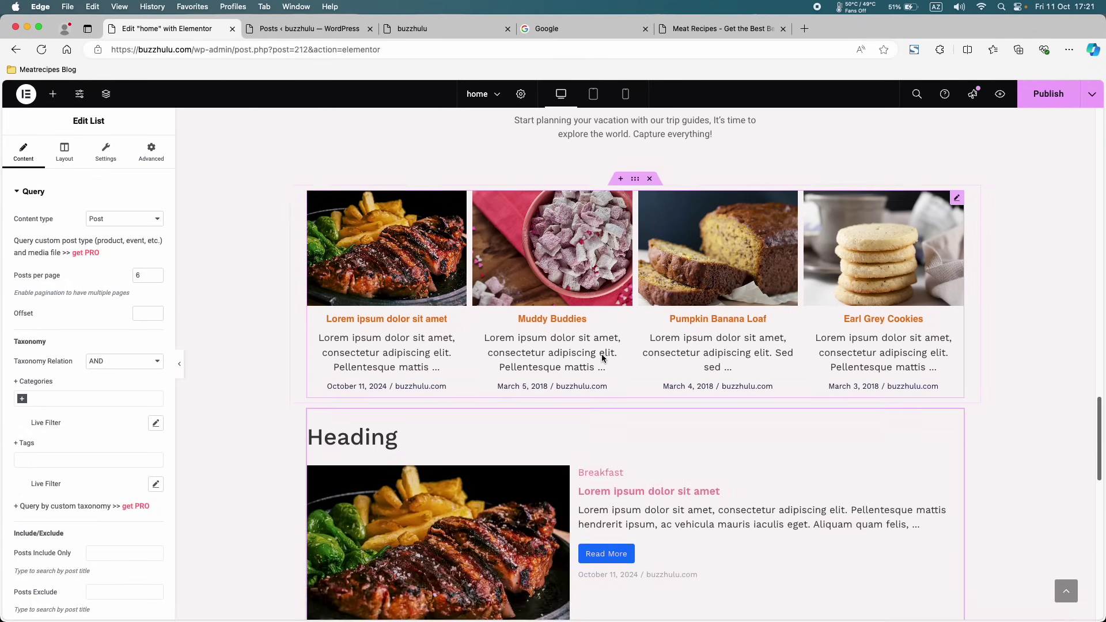
- Set the Dinner Recipes grid container's padding to 100 px at the bottom and 0 on the other sides, and publish the page
{"action": "scroll", "coordinate": [602, 357], "scroll_direction": "up", "scroll_amount": 1}
{"action": "left_click", "coordinate": [635, 216]}
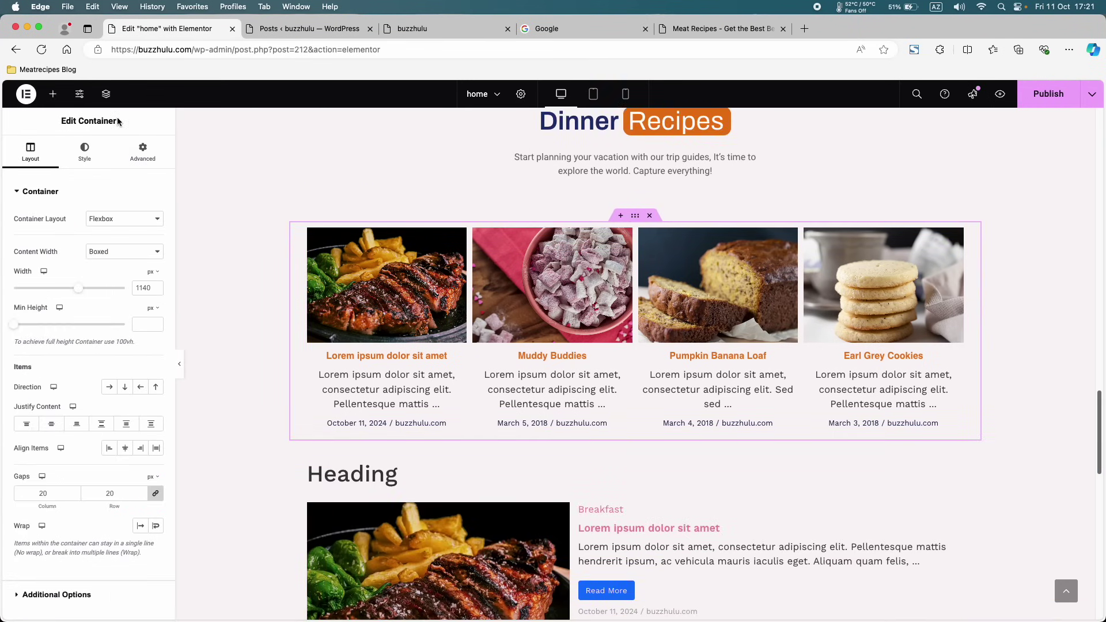
{"action": "left_click", "coordinate": [127, 160]}
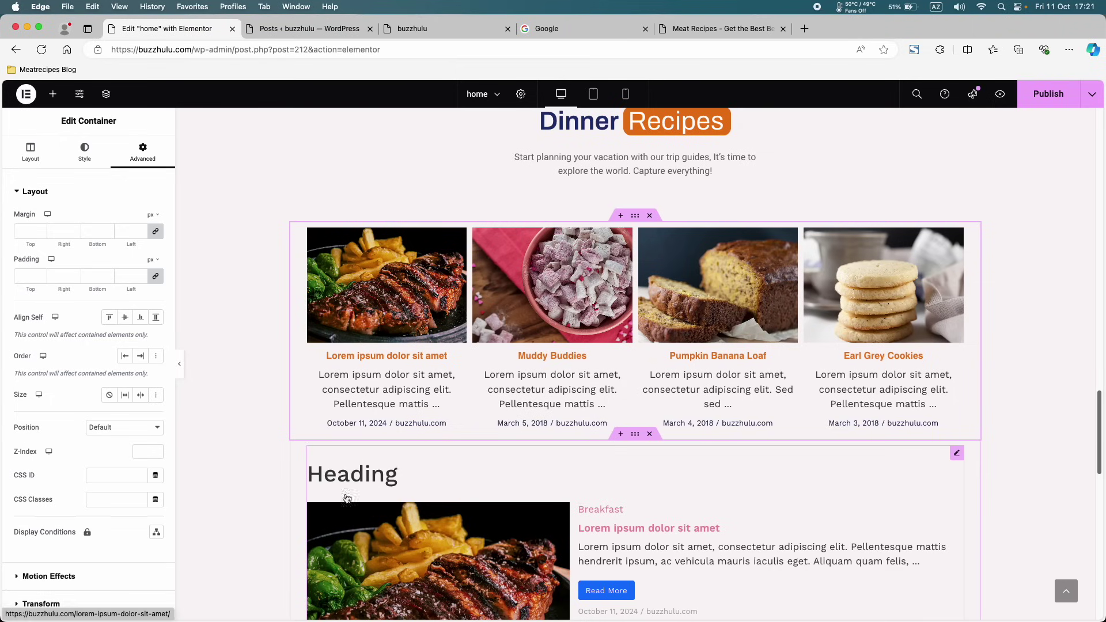
{"action": "left_click", "coordinate": [90, 276]}
{"action": "type", "text": "0"}
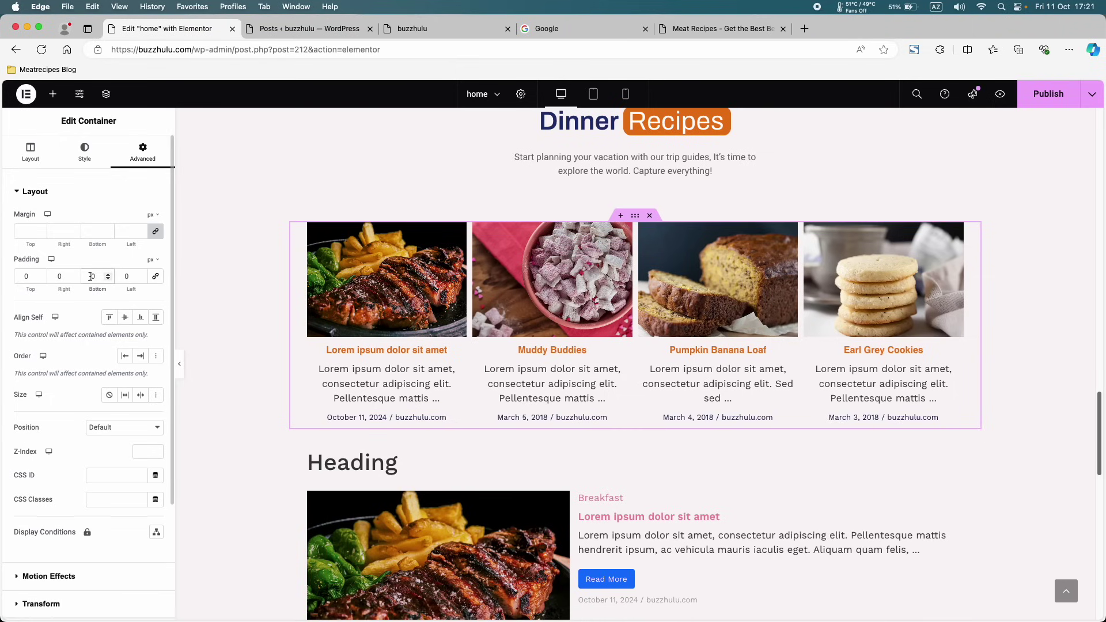
{"action": "type", "text": "100"}
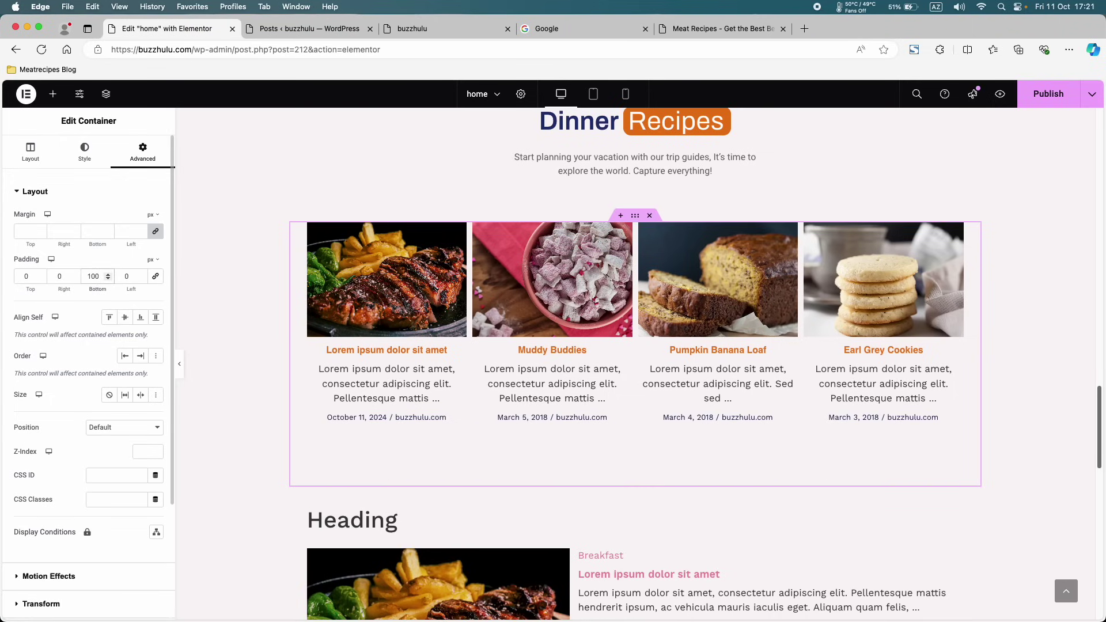
{"action": "left_click", "coordinate": [1048, 94]}
{"action": "scroll", "coordinate": [594, 418], "scroll_direction": "down", "scroll_amount": 5}
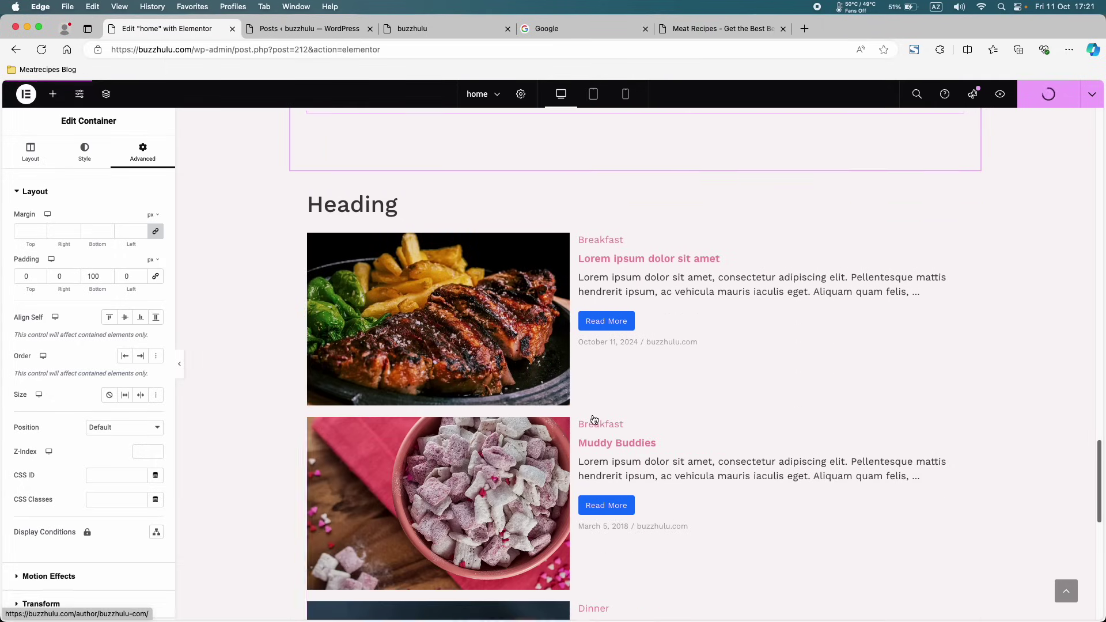
{"action": "scroll", "coordinate": [594, 419], "scroll_direction": "down", "scroll_amount": 1}
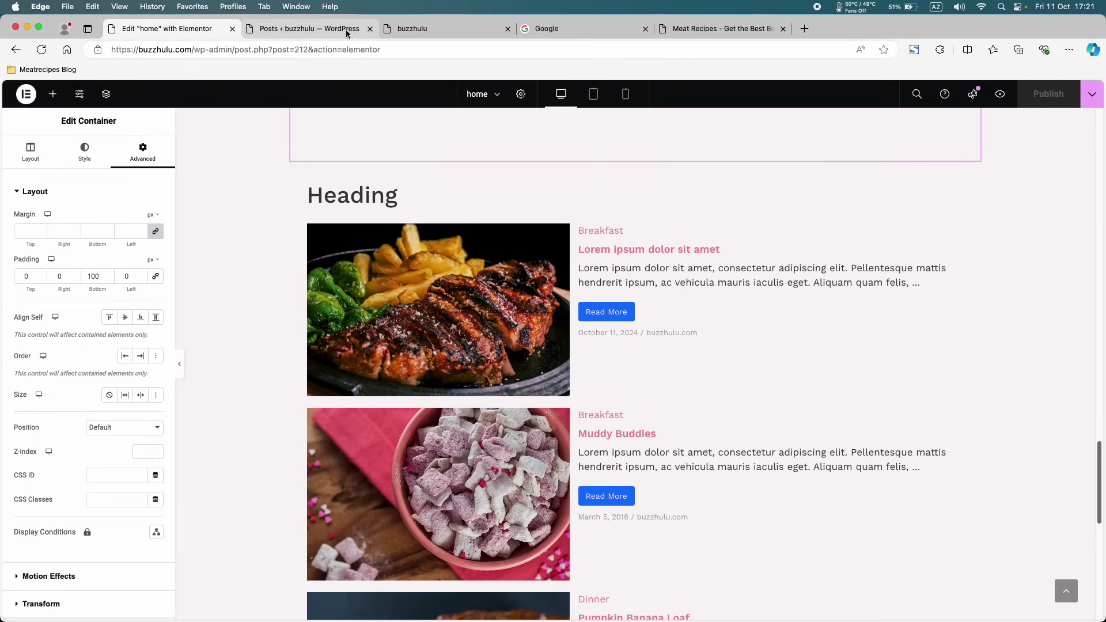
- Purge all caches on the live site and examine the post list beneath the Dinner Recipes section
{"action": "left_click", "coordinate": [402, 36]}
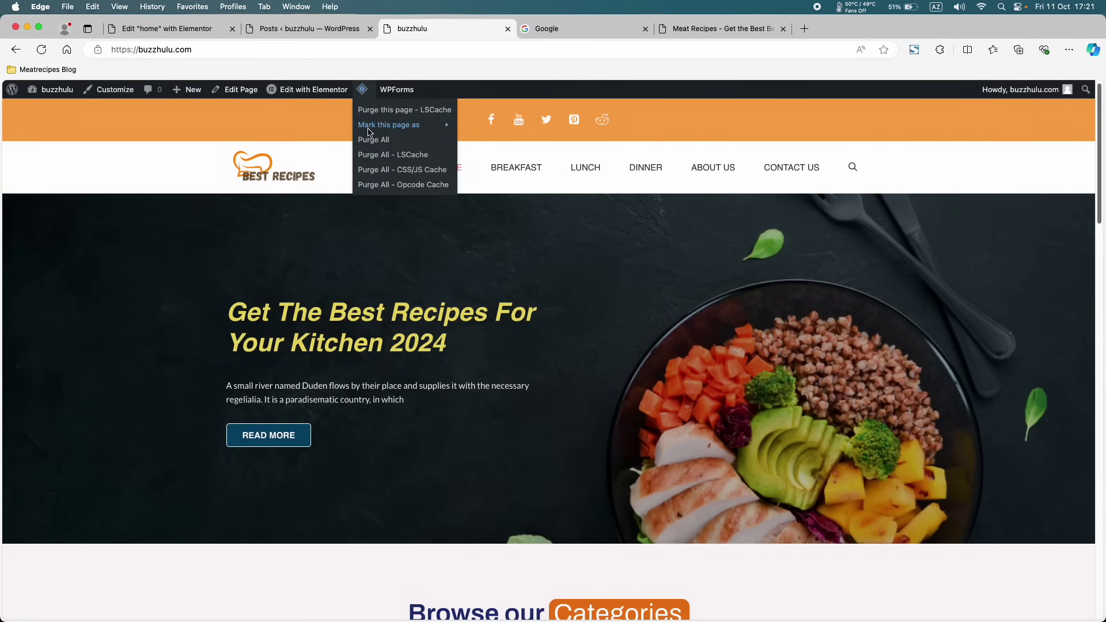
{"action": "scroll", "coordinate": [390, 352], "scroll_direction": "down", "scroll_amount": 20}
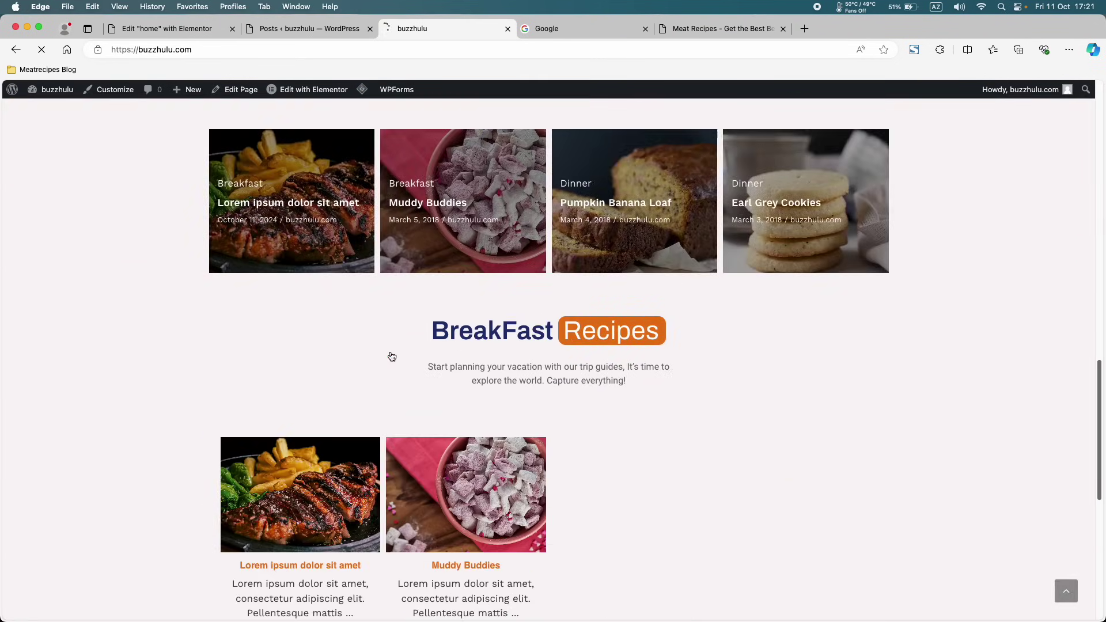
{"action": "scroll", "coordinate": [390, 355], "scroll_direction": "down", "scroll_amount": 8}
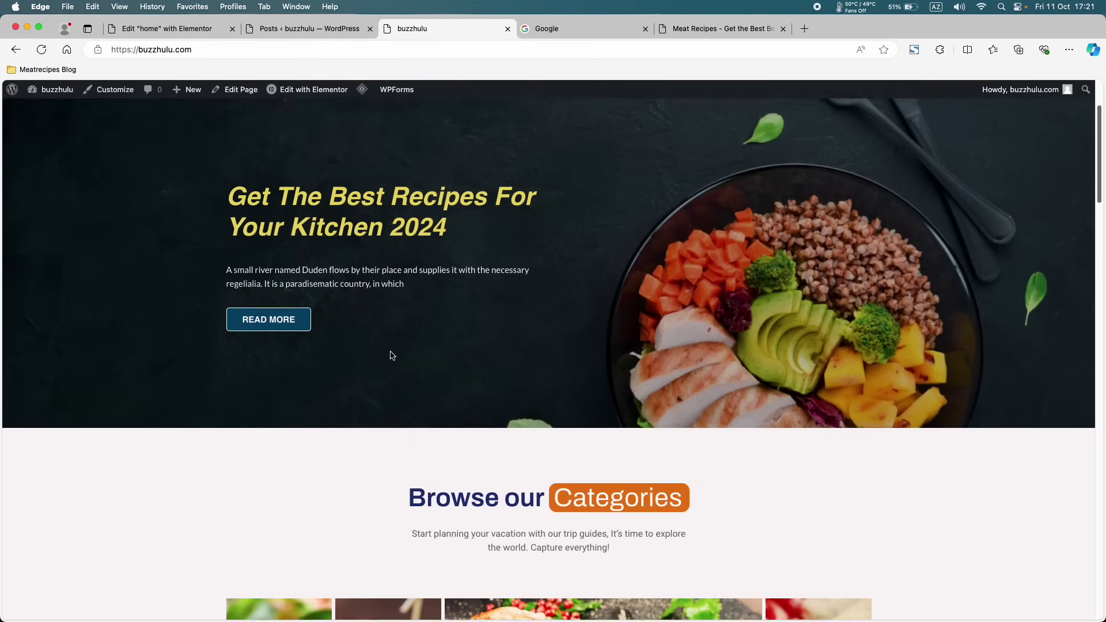
{"action": "scroll", "coordinate": [391, 356], "scroll_direction": "down", "scroll_amount": 15}
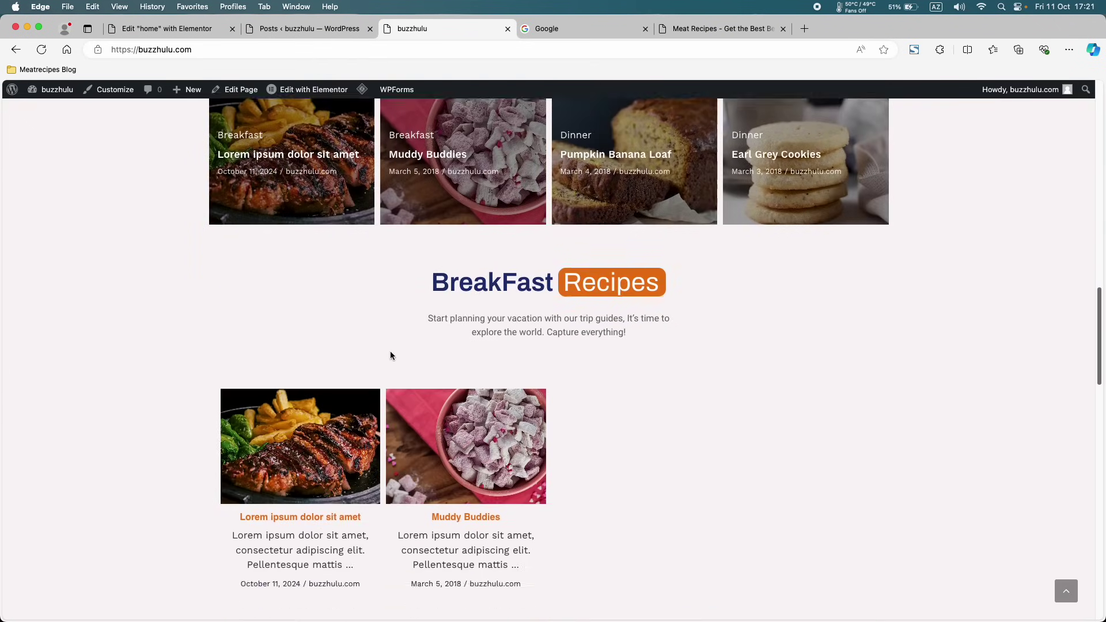
{"action": "scroll", "coordinate": [390, 355], "scroll_direction": "down", "scroll_amount": 5}
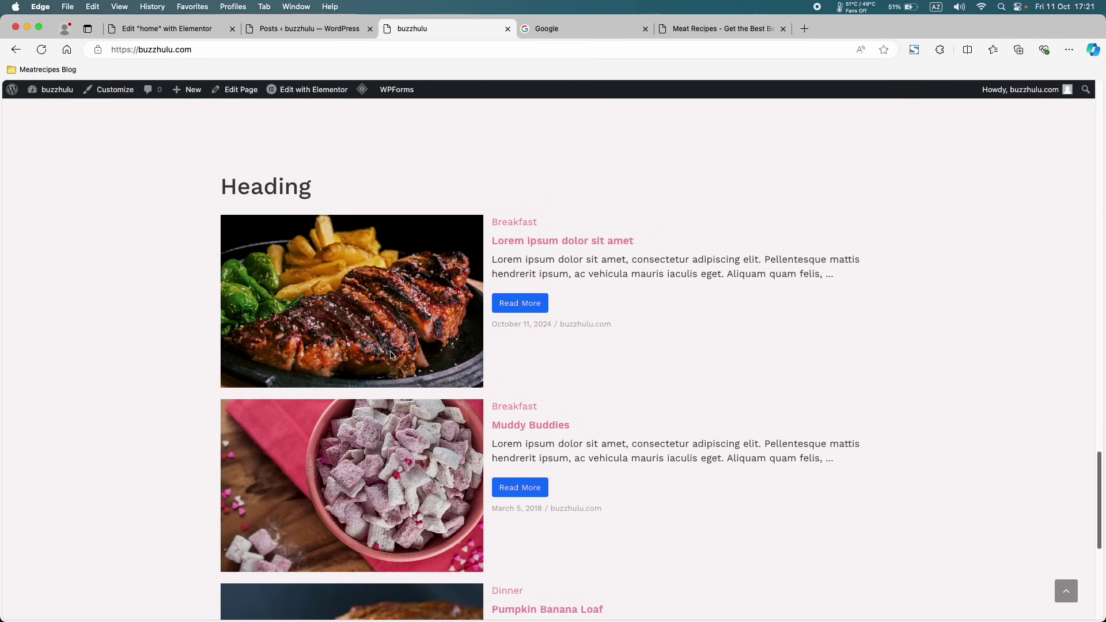
{"action": "scroll", "coordinate": [390, 355], "scroll_direction": "down", "scroll_amount": 3}
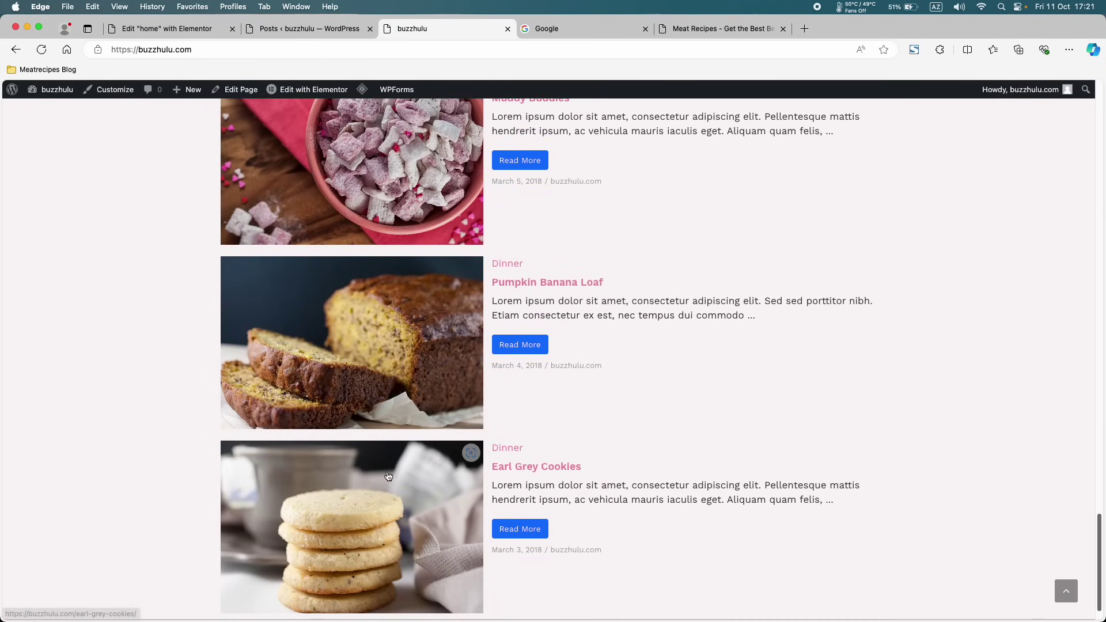
{"action": "scroll", "coordinate": [387, 475], "scroll_direction": "up", "scroll_amount": 5}
{"action": "scroll", "coordinate": [387, 475], "scroll_direction": "up", "scroll_amount": 5}
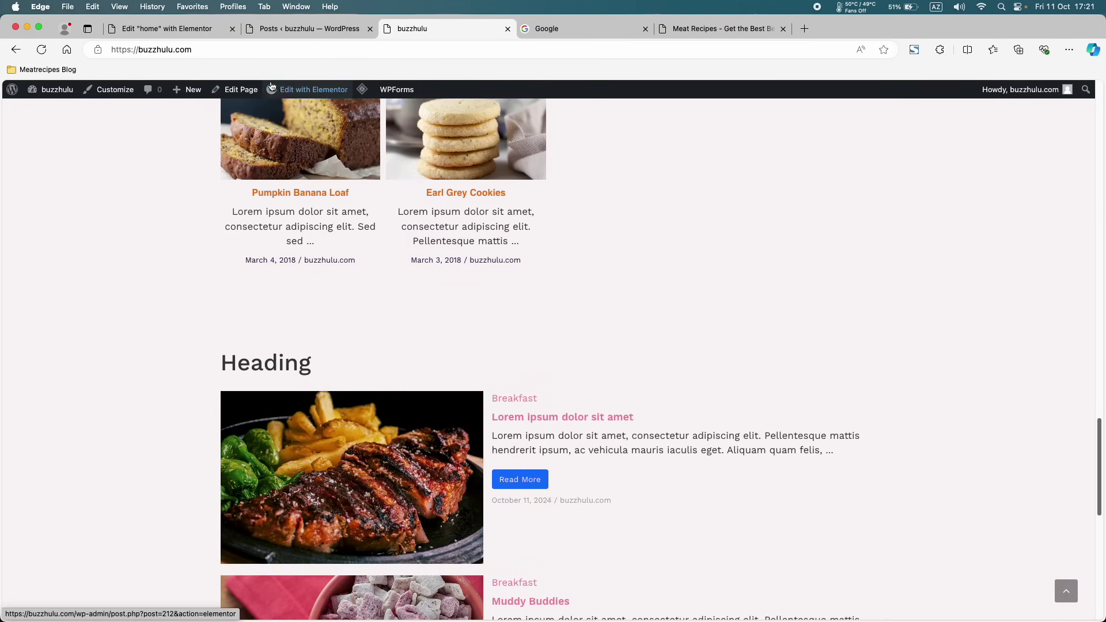
- Replace the List widget beneath the Dinner Recipes grid in the Elementor editor with a Content Views Scrollable widget
{"action": "left_click", "coordinate": [194, 29]}
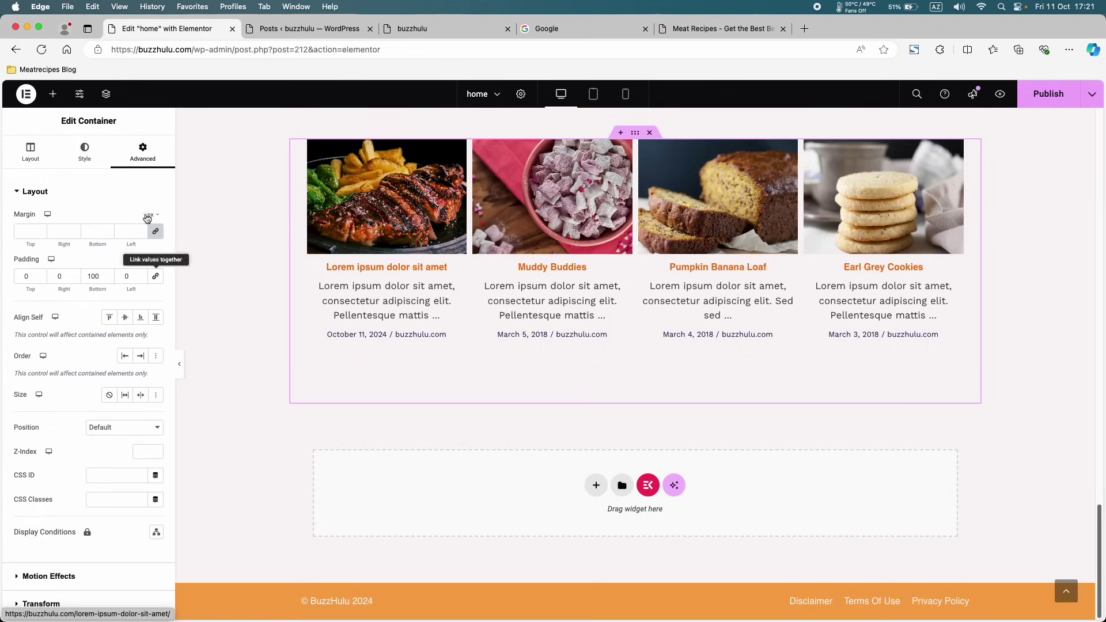
{"action": "left_click", "coordinate": [53, 94]}
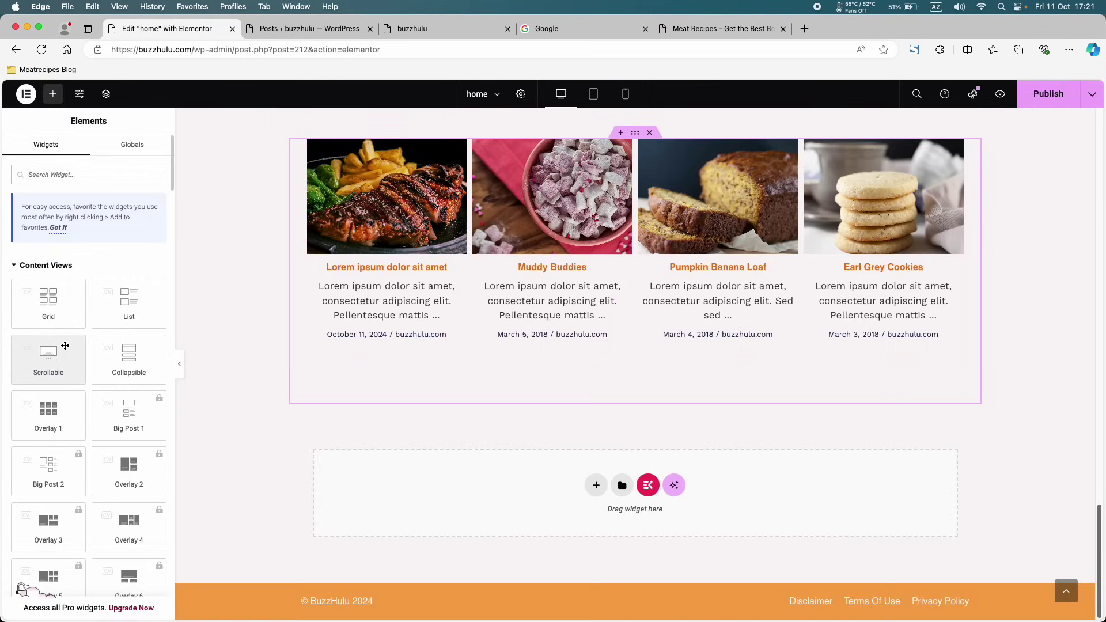
{"action": "scroll", "coordinate": [56, 363], "scroll_direction": "down", "scroll_amount": 1}
{"action": "left_click_drag", "start_coordinate": [575, 388], "coordinate": [502, 490]}
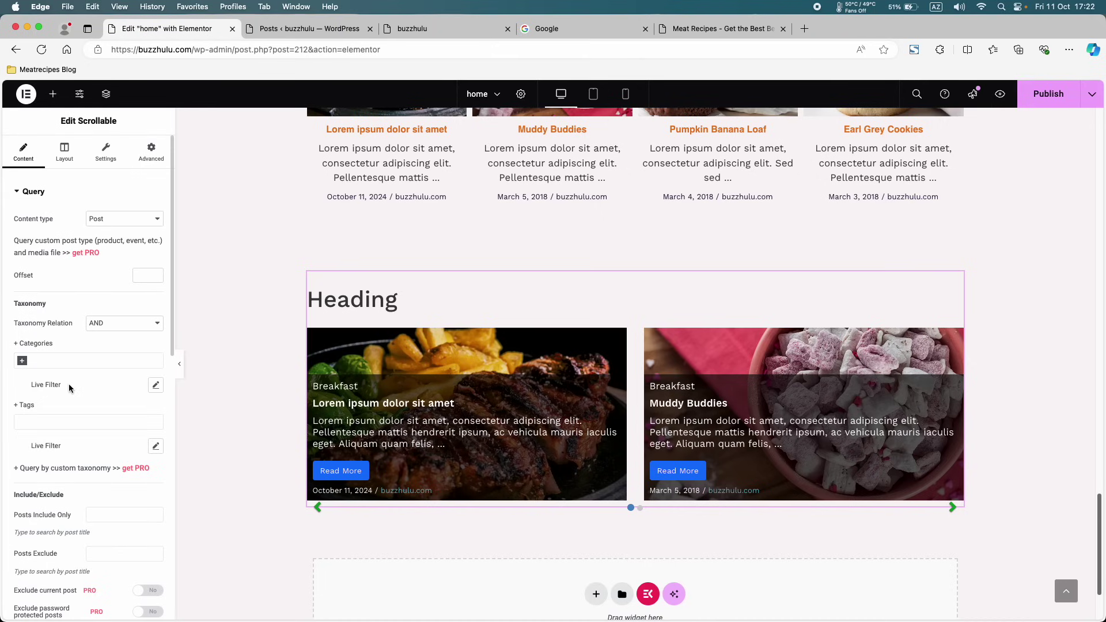
- Filter the Scrollable widget by the Blog, Breakfast, Dinner and Lunch categories and publish the page
{"action": "left_click", "coordinate": [23, 361]}
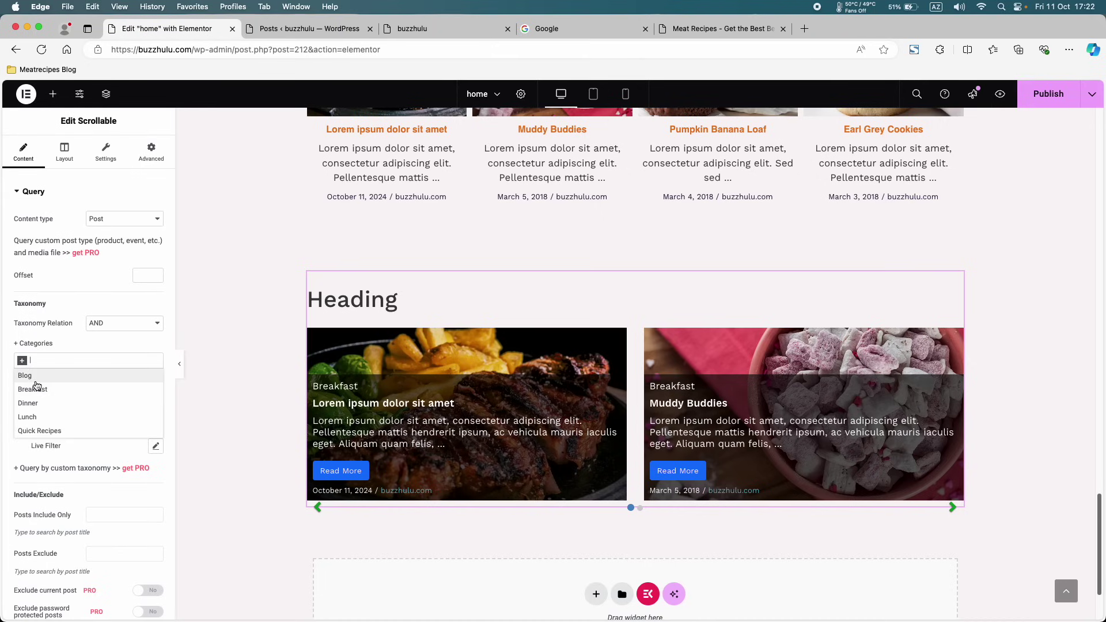
{"action": "left_click", "coordinate": [36, 368]}
{"action": "left_click", "coordinate": [46, 362]}
{"action": "left_click", "coordinate": [33, 390]}
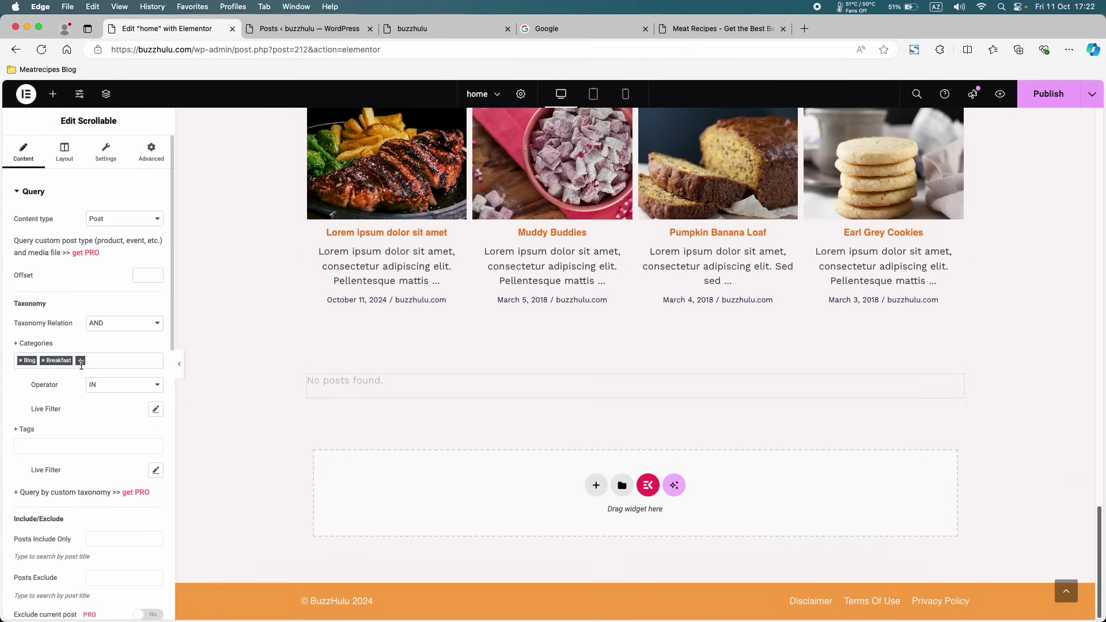
{"action": "left_click", "coordinate": [80, 361]}
{"action": "left_click", "coordinate": [71, 403]}
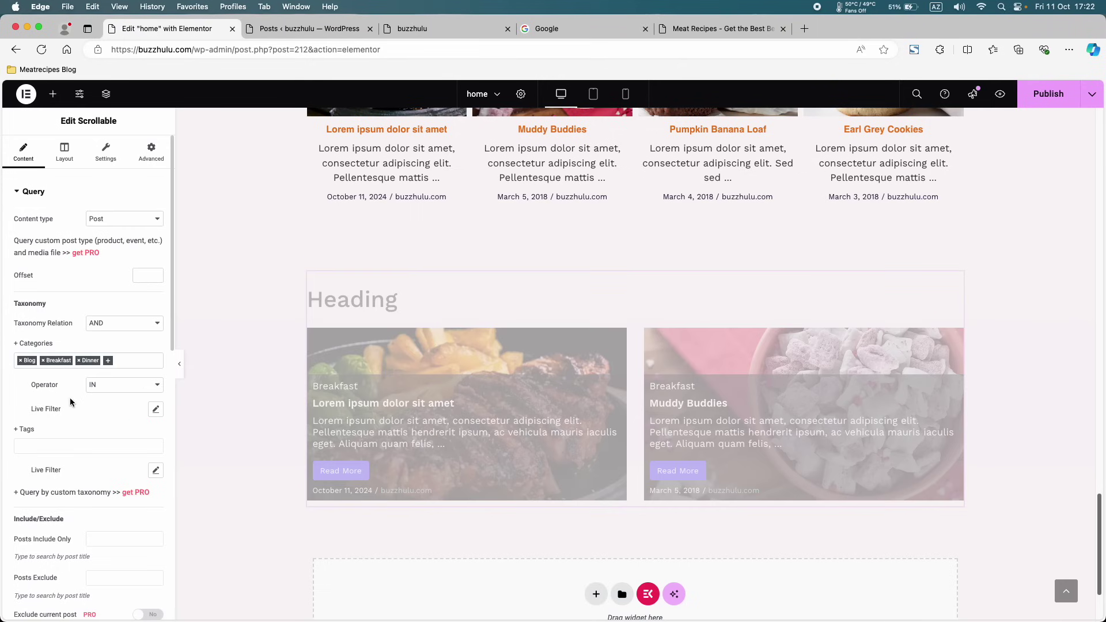
{"action": "left_click", "coordinate": [109, 363]}
{"action": "left_click", "coordinate": [67, 425]}
{"action": "left_click", "coordinate": [1041, 98]}
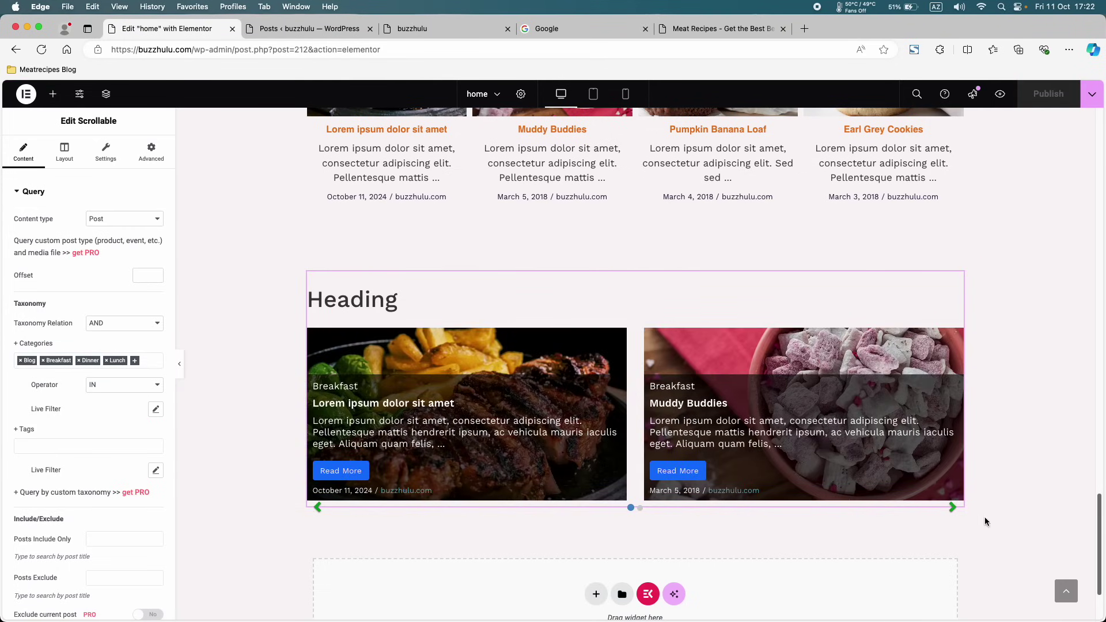
- Set the Scrollable widget's number of slides to 6 and save the page
{"action": "scroll", "coordinate": [98, 257], "scroll_direction": "down", "scroll_amount": 3}
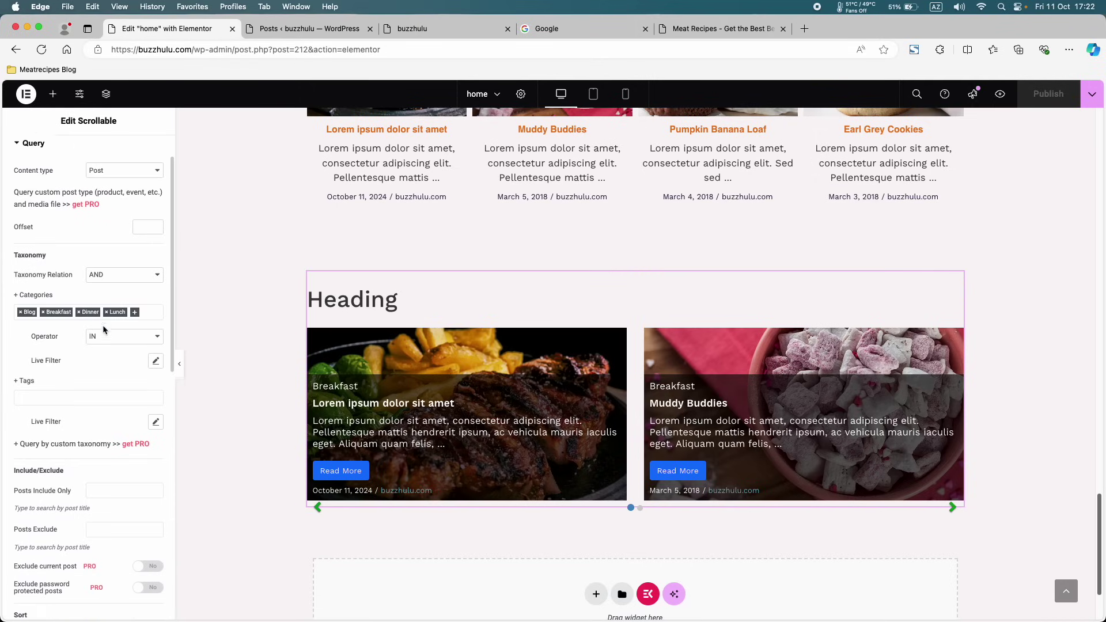
{"action": "scroll", "coordinate": [80, 250], "scroll_direction": "up", "scroll_amount": 3}
{"action": "left_click", "coordinate": [77, 158]}
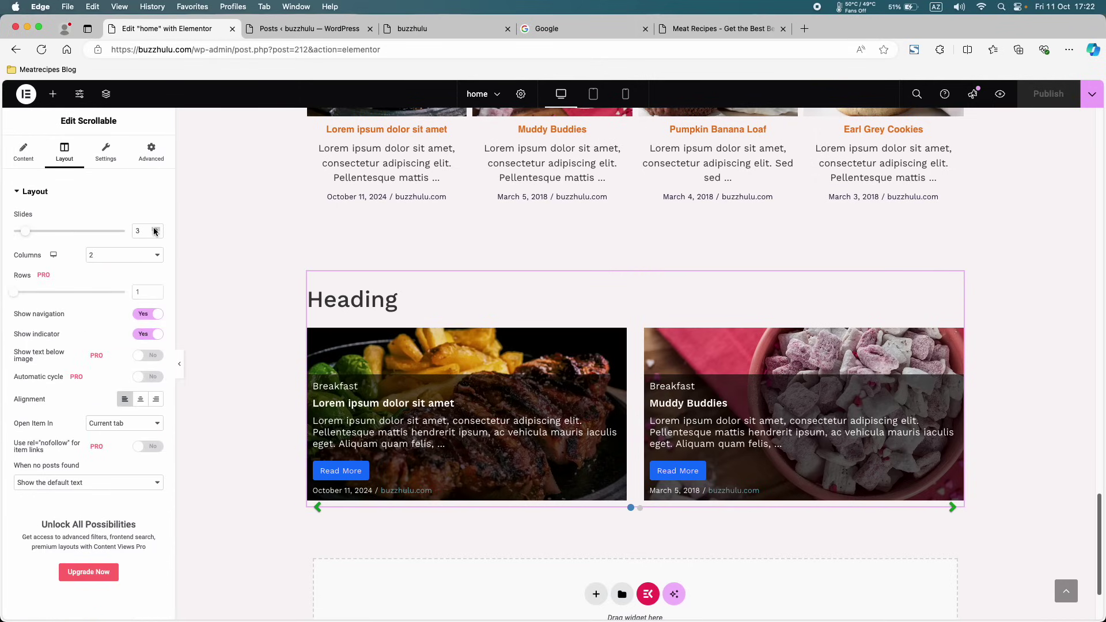
{"action": "left_click", "coordinate": [155, 228]}
{"action": "left_click", "coordinate": [156, 229]}
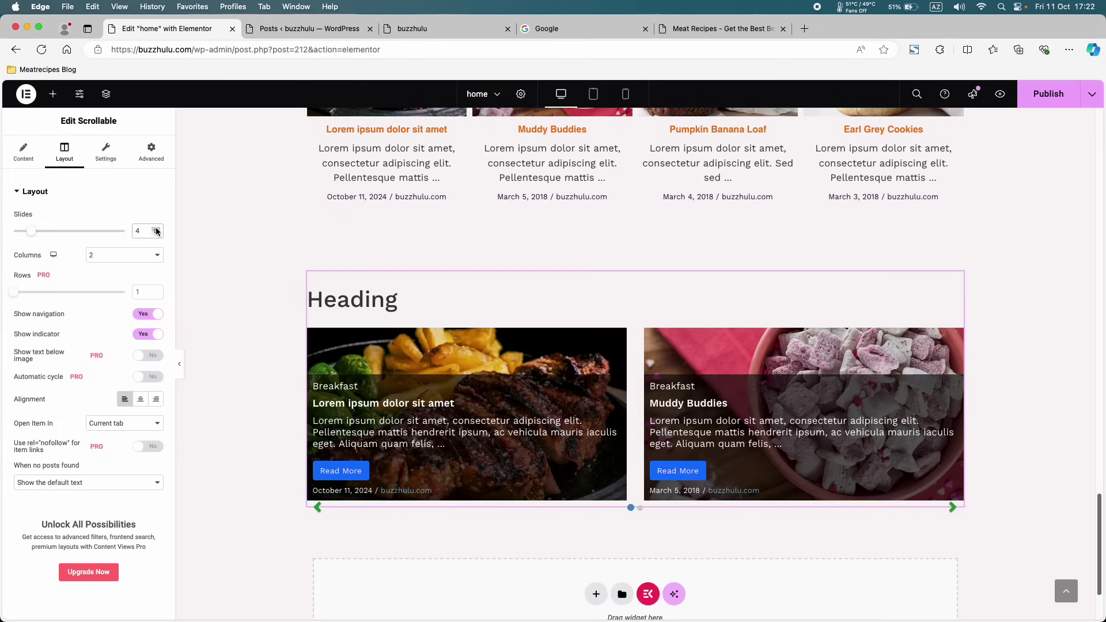
{"action": "left_click", "coordinate": [155, 228]}
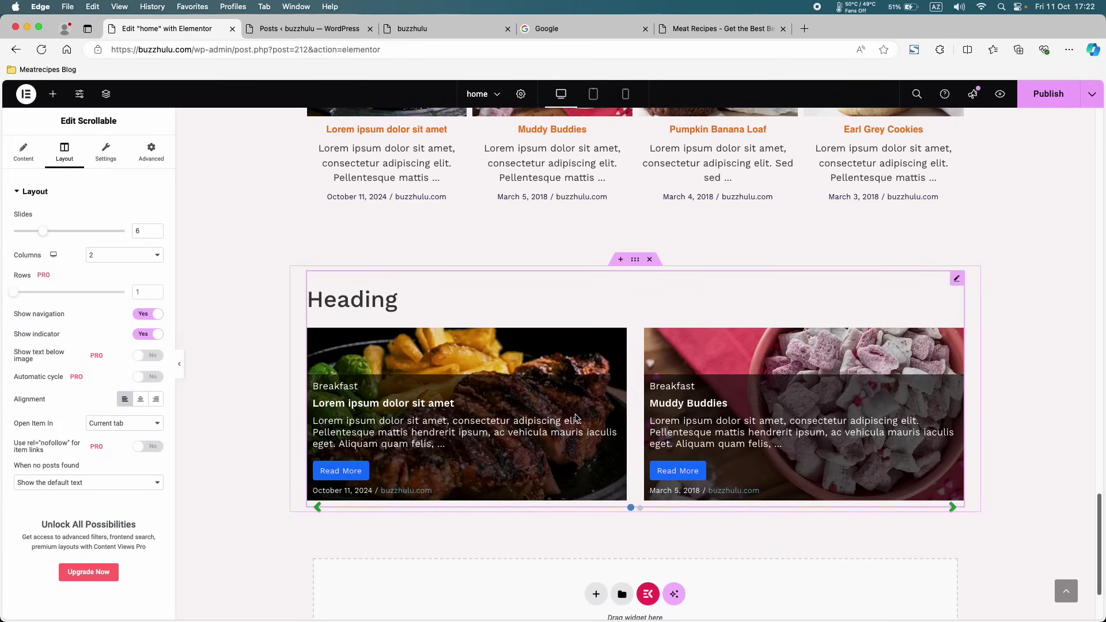
{"action": "scroll", "coordinate": [576, 417], "scroll_direction": "down", "scroll_amount": 2}
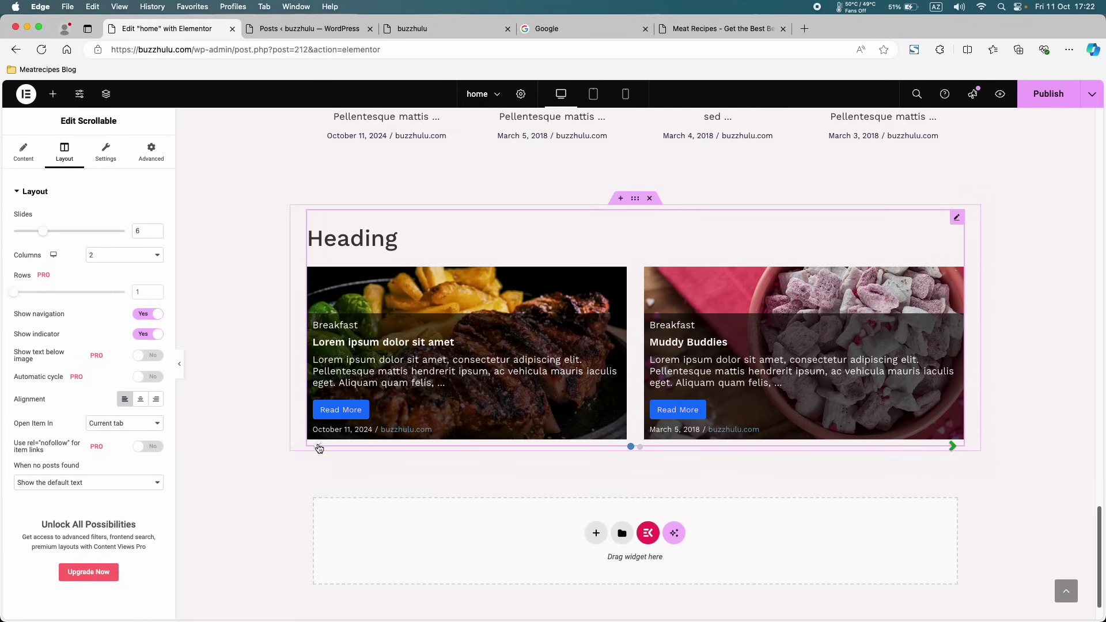
{"action": "key", "text": "super+s"}
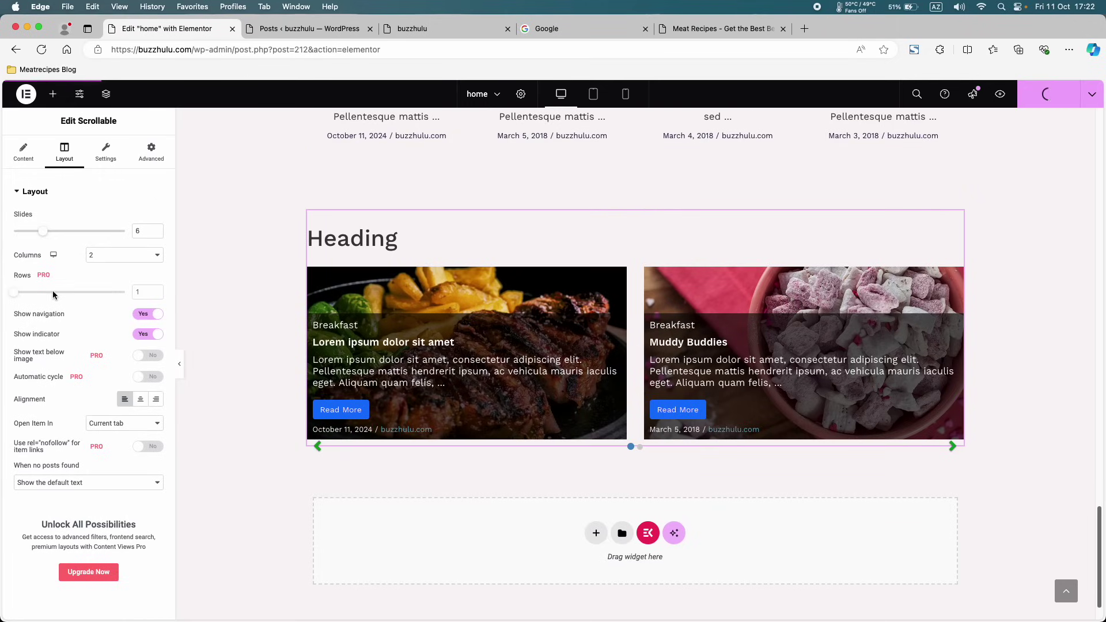
- Try three columns and one column for the Scrollable widget, and return it to two columns
{"action": "left_click", "coordinate": [129, 254]}
{"action": "left_click", "coordinate": [122, 267]}
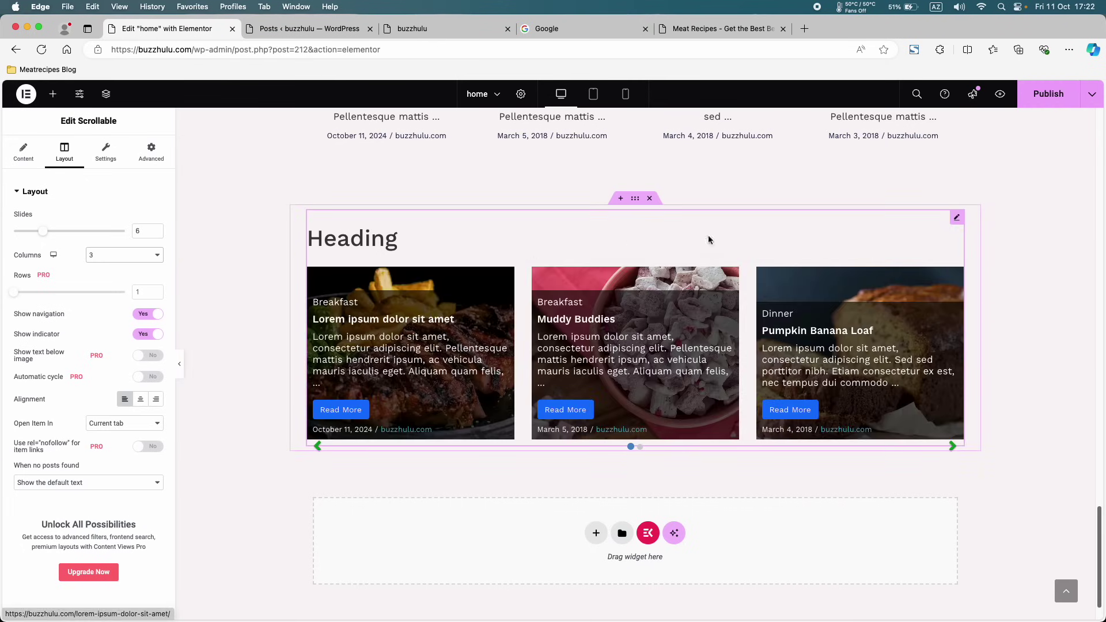
{"action": "left_click", "coordinate": [129, 257]}
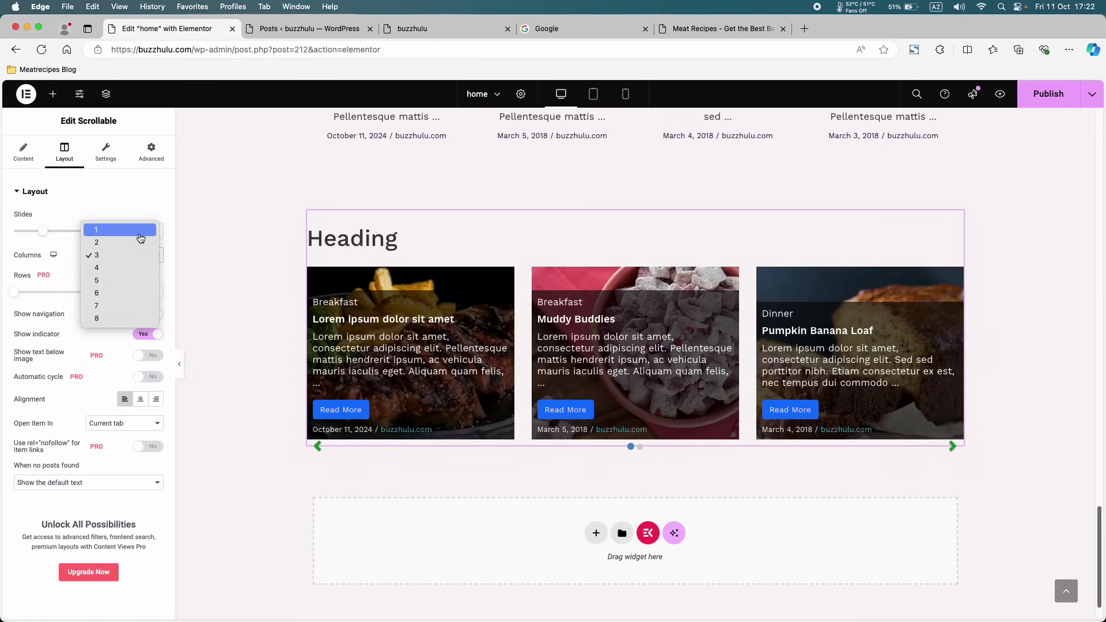
{"action": "left_click", "coordinate": [141, 236]}
{"action": "left_click", "coordinate": [131, 254]}
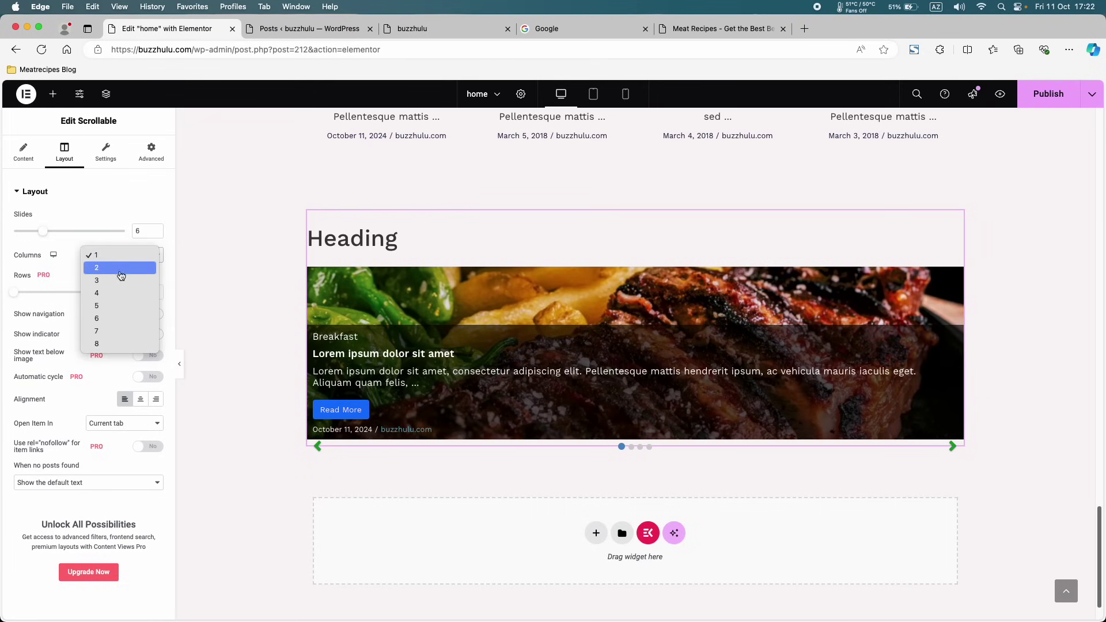
{"action": "left_click", "coordinate": [120, 269]}
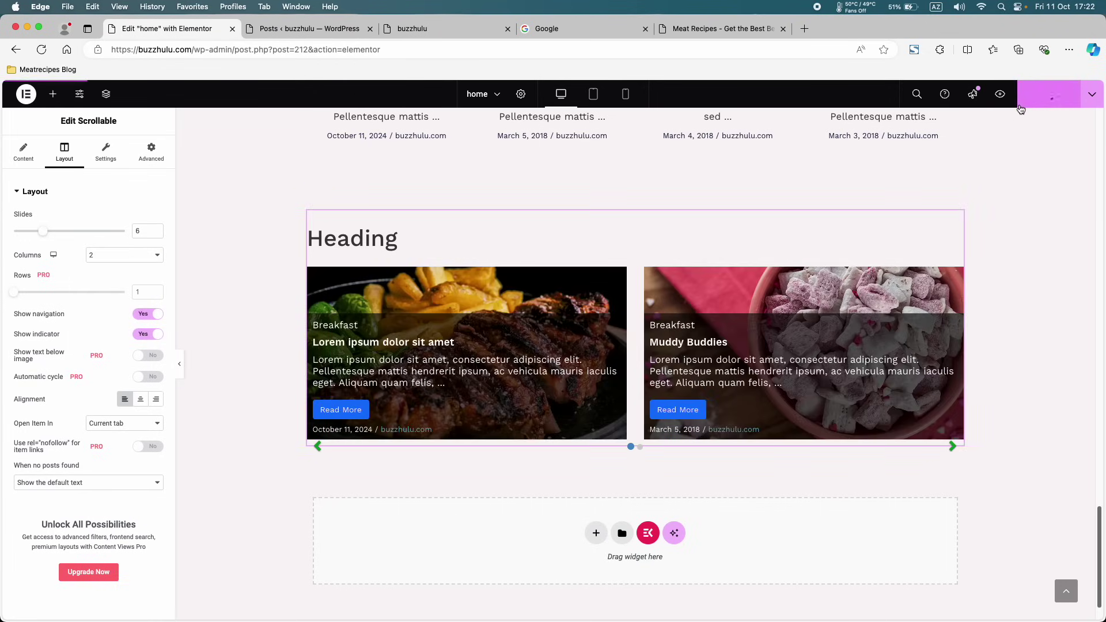
- Purge the live site's caches and test the slider's forward navigation beneath the Dinner Recipes section
{"action": "left_click", "coordinate": [410, 28]}
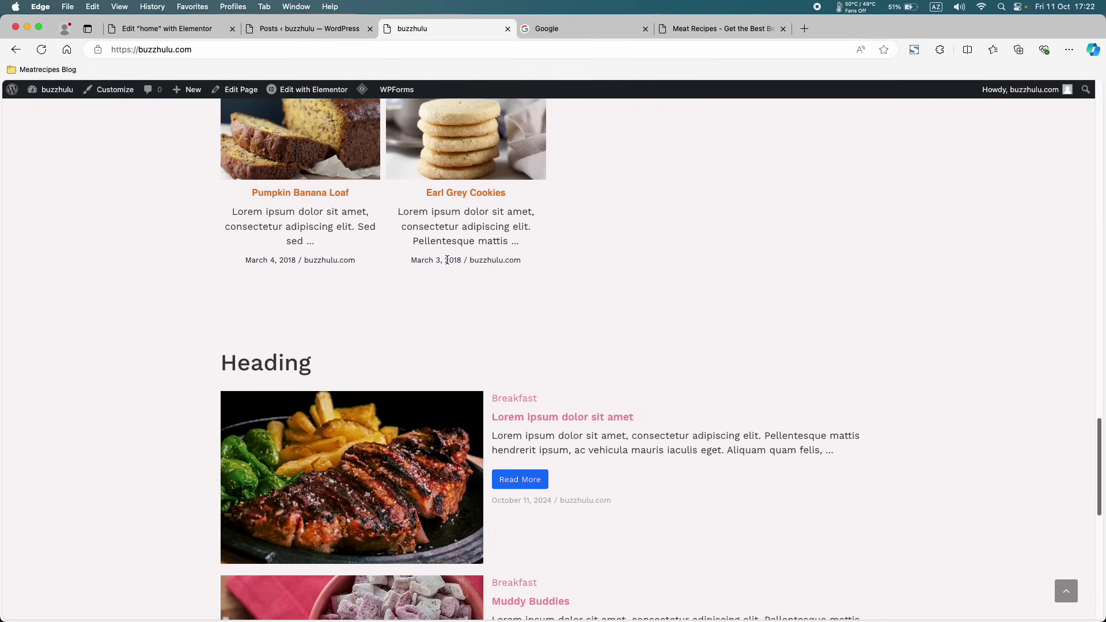
{"action": "scroll", "coordinate": [447, 259], "scroll_direction": "down", "scroll_amount": 10}
{"action": "mouse_move", "coordinate": [362, 90]}
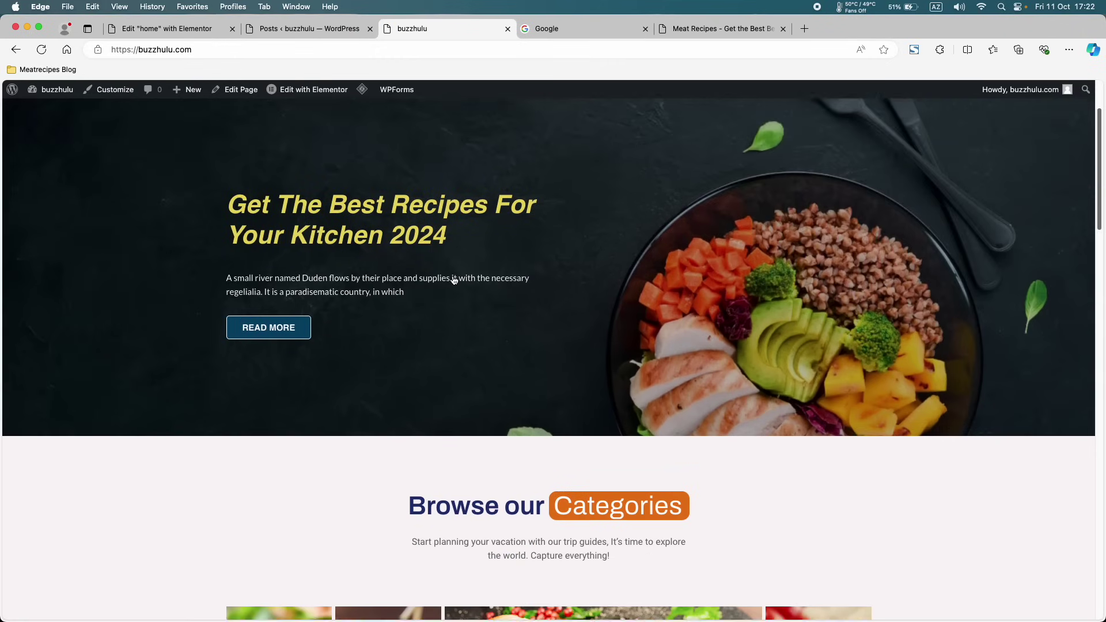
{"action": "scroll", "coordinate": [455, 281], "scroll_direction": "down", "scroll_amount": 15}
{"action": "scroll", "coordinate": [453, 280], "scroll_direction": "down", "scroll_amount": 3}
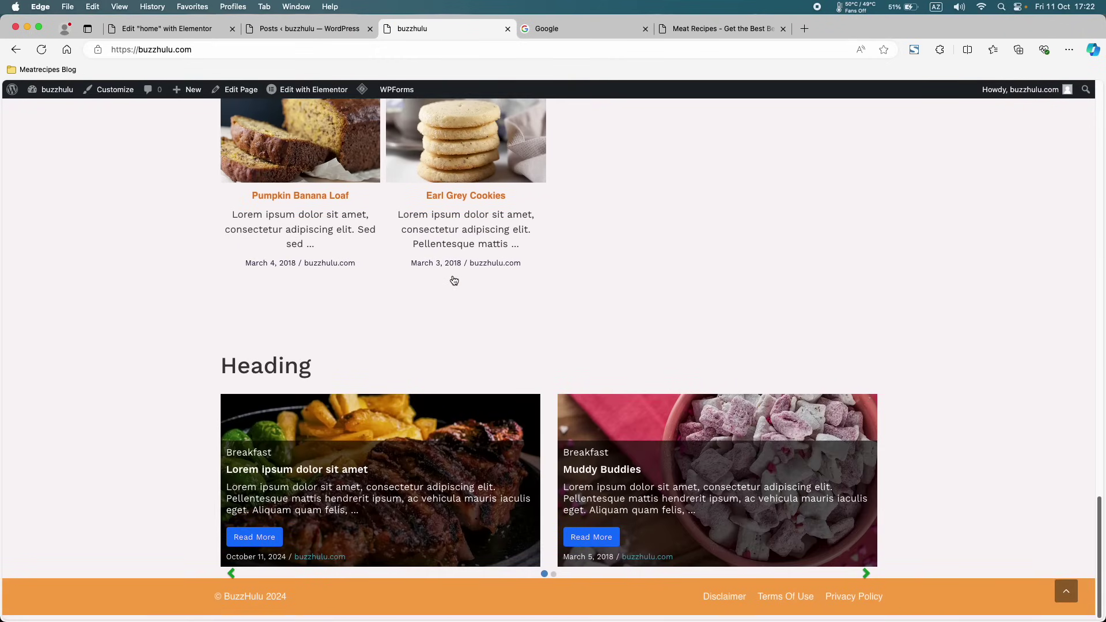
{"action": "left_click", "coordinate": [866, 581]}
{"action": "left_click", "coordinate": [865, 580]}
{"action": "left_click", "coordinate": [866, 580]}
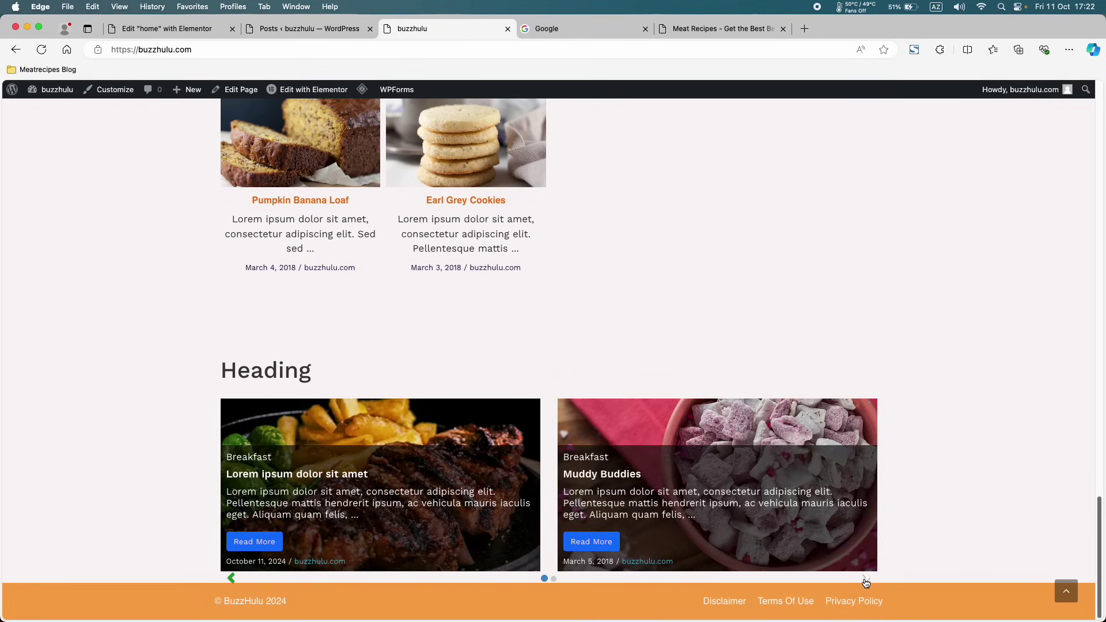
{"action": "scroll", "coordinate": [603, 392], "scroll_direction": "up", "scroll_amount": 12}
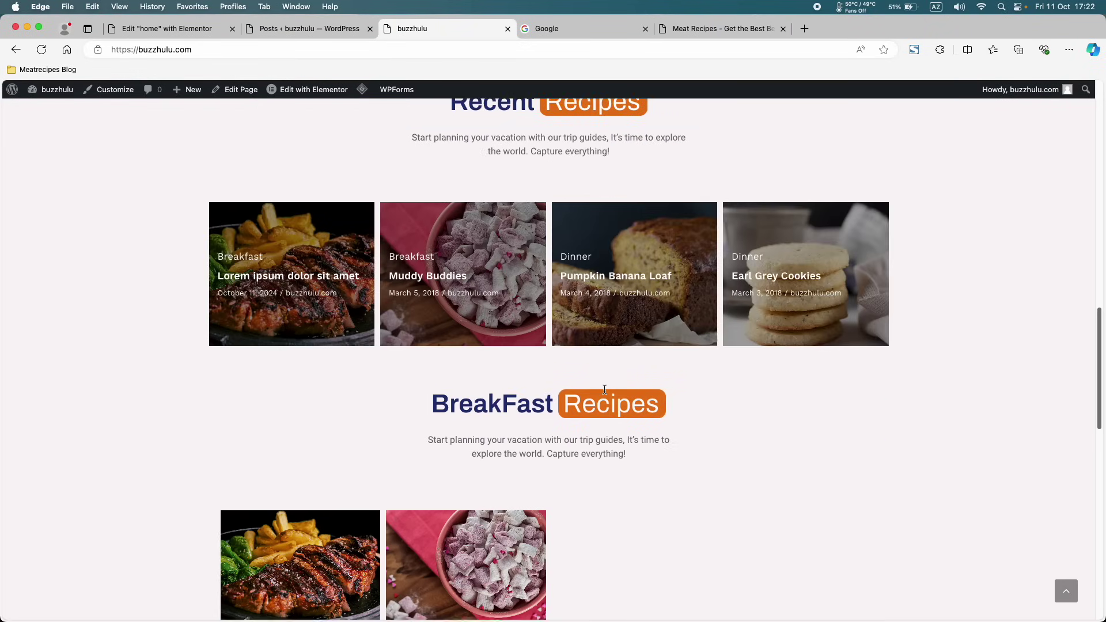
- Page through the post slider beneath the Dinner Recipes section on the live home page
{"action": "scroll", "coordinate": [528, 281], "scroll_direction": "down", "scroll_amount": 12}
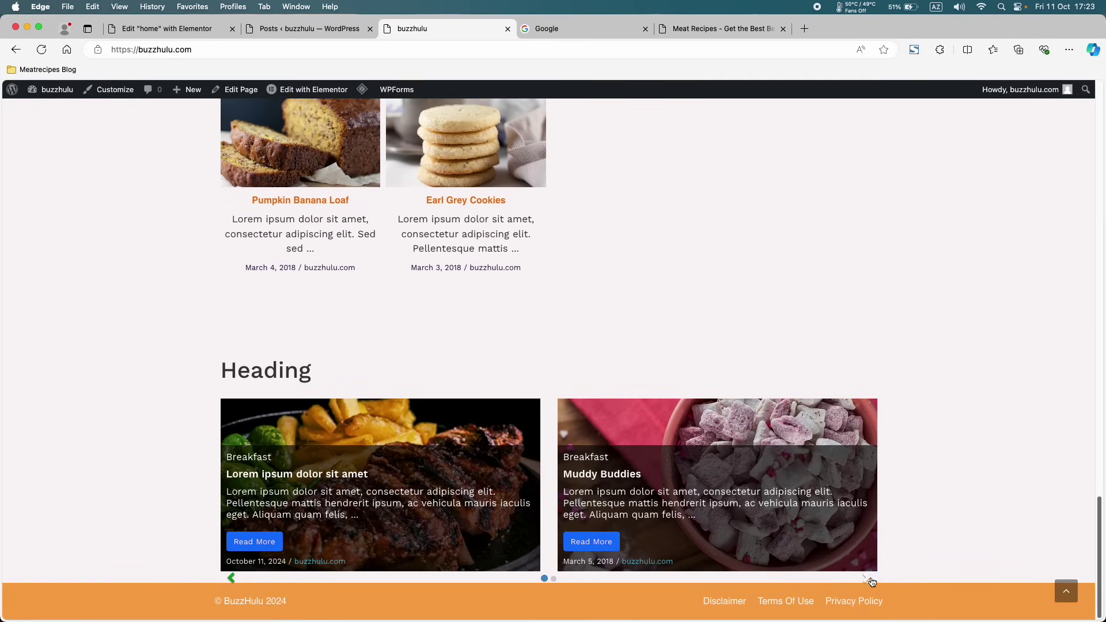
{"action": "left_click", "coordinate": [870, 580]}
{"action": "left_click", "coordinate": [868, 581]}
{"action": "left_click", "coordinate": [865, 581]}
{"action": "left_click", "coordinate": [862, 581]}
- Return to the home page editor and delete the Scrollable widget beneath the Dinner Recipes section
{"action": "left_click", "coordinate": [309, 28]}
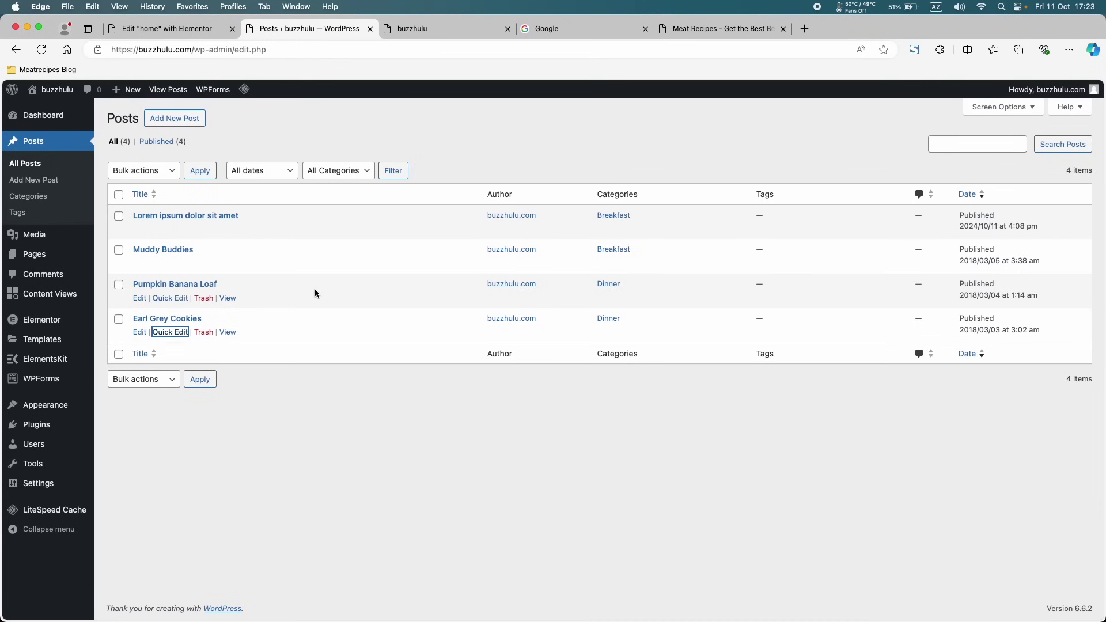
{"action": "left_click", "coordinate": [189, 30]}
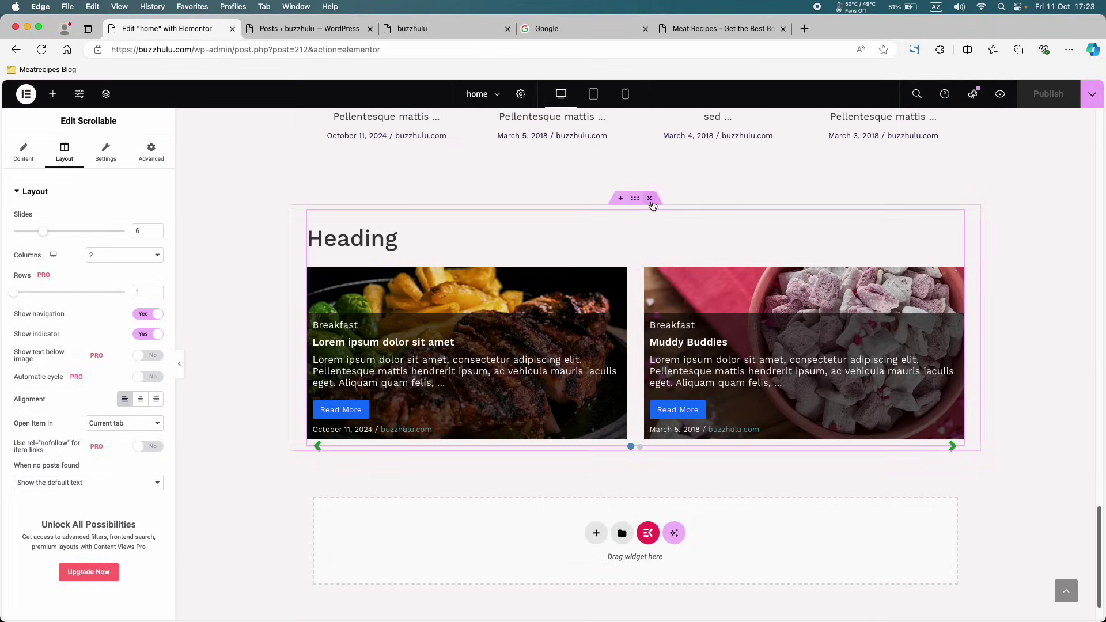
{"action": "left_click", "coordinate": [650, 200]}
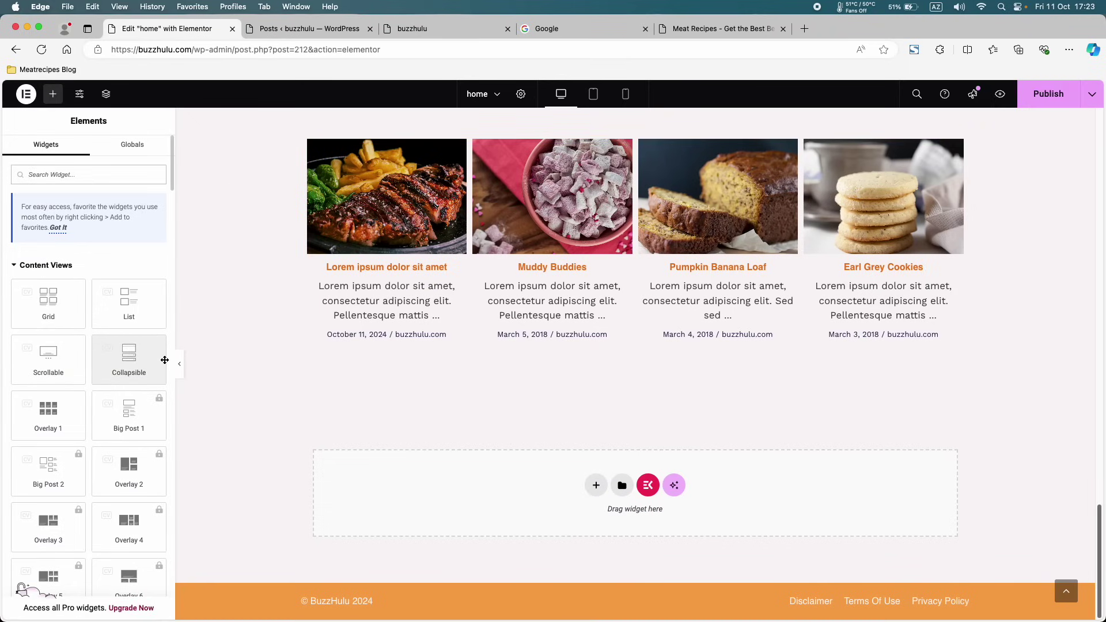
- Try a Collapsible post widget beneath the Dinner Recipes section and remove it
{"action": "left_click_drag", "start_coordinate": [157, 354], "coordinate": [519, 480]}
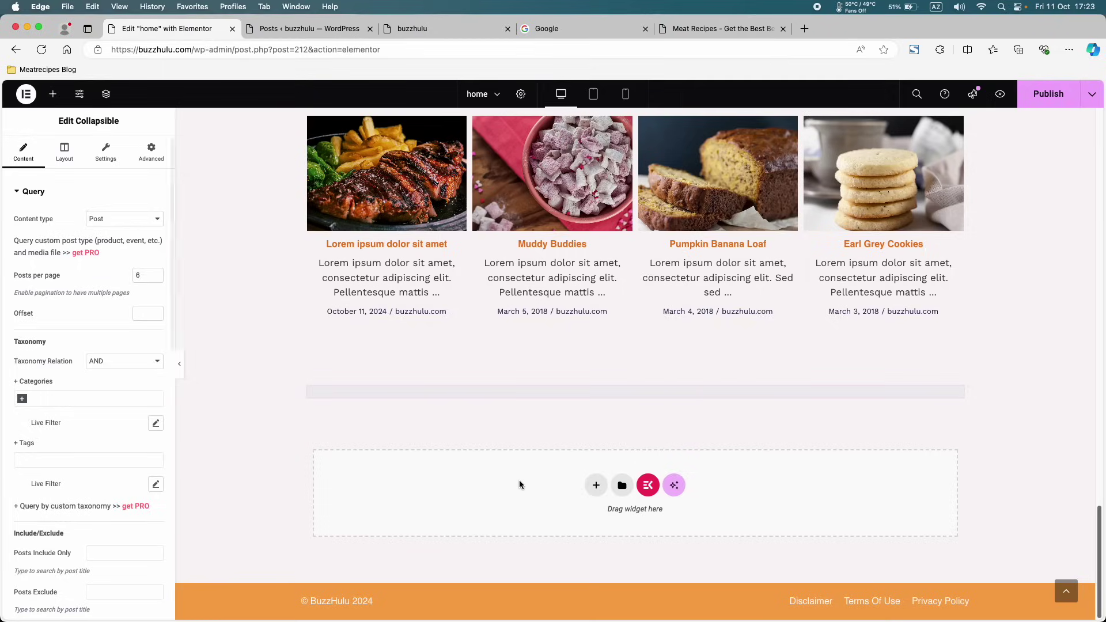
{"action": "scroll", "coordinate": [519, 479], "scroll_direction": "down", "scroll_amount": 4}
{"action": "scroll", "coordinate": [568, 407], "scroll_direction": "down", "scroll_amount": 10}
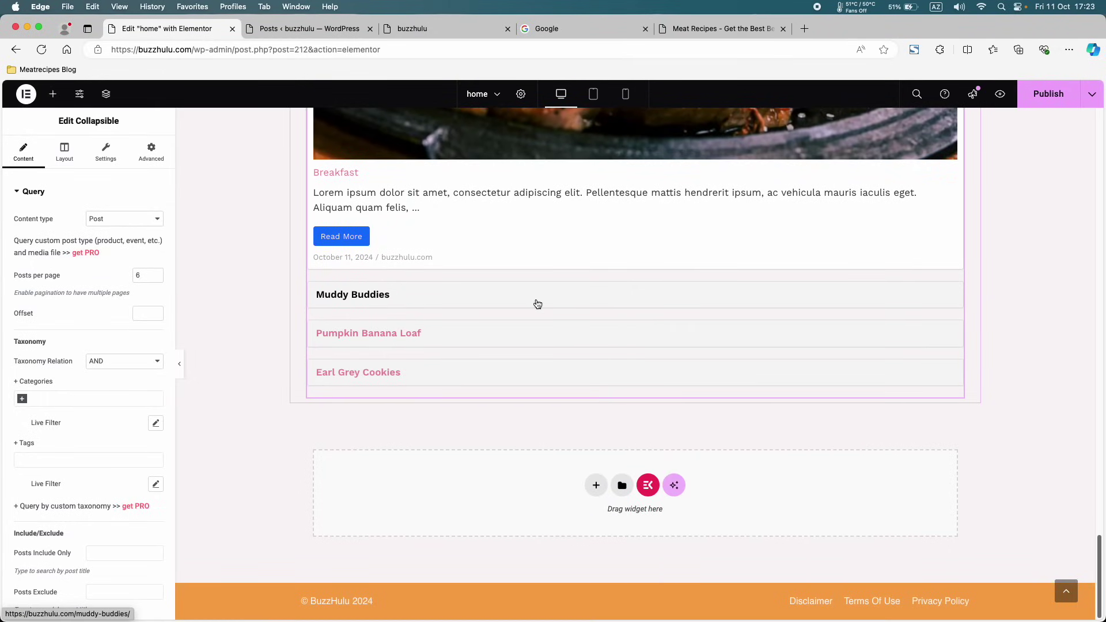
{"action": "scroll", "coordinate": [356, 304], "scroll_direction": "up", "scroll_amount": 10}
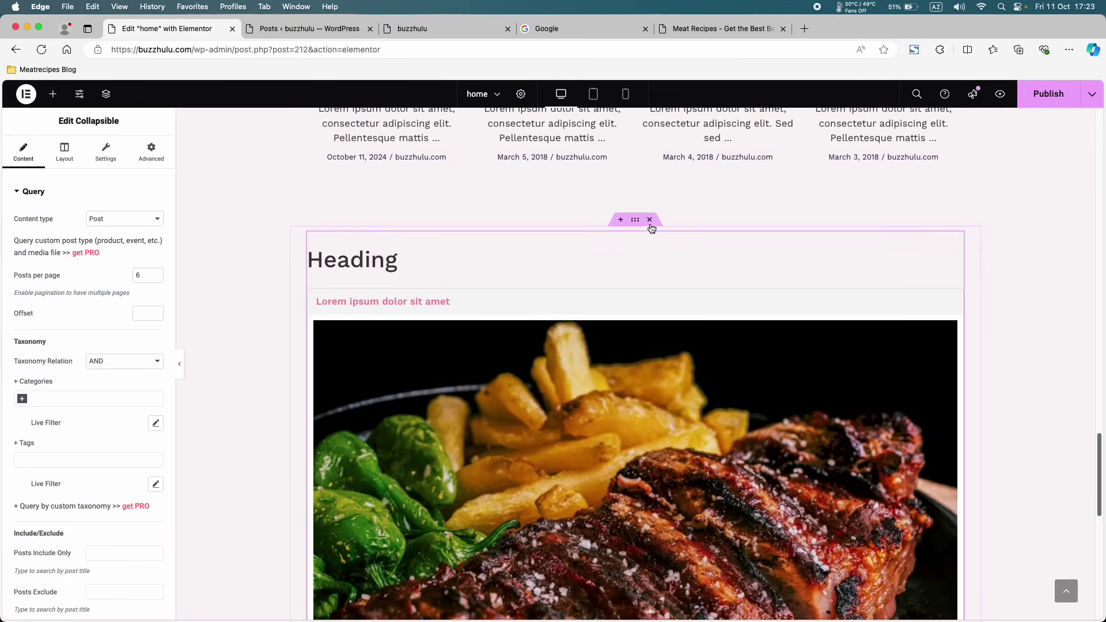
{"action": "left_click", "coordinate": [648, 223]}
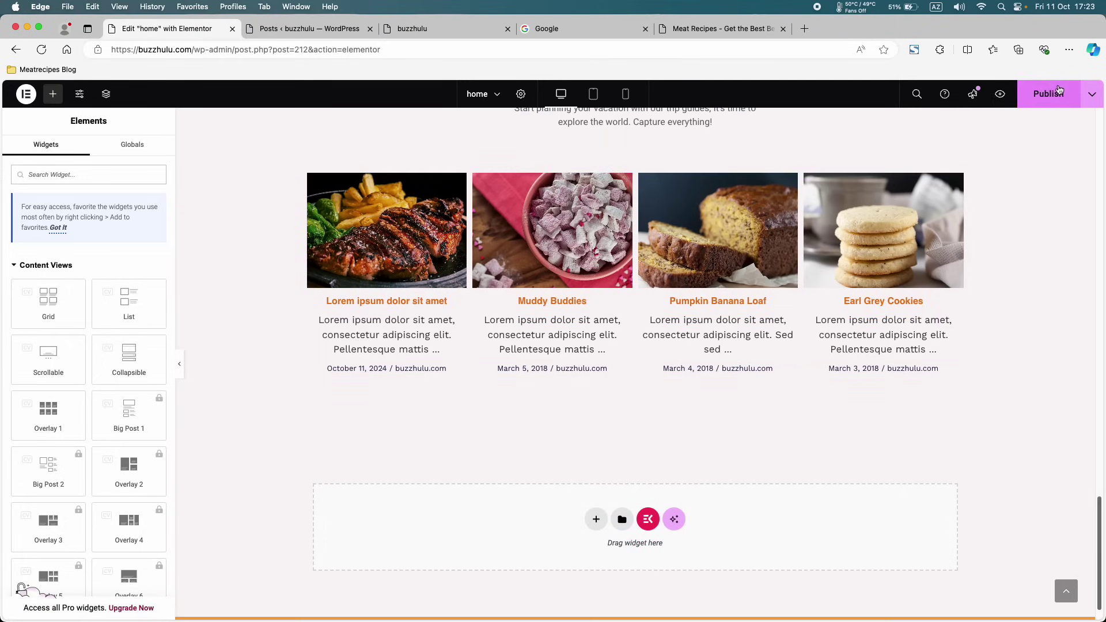
- Publish the page and purge the live site's caches to check the area beneath the Dinner Recipes section
{"action": "left_click", "coordinate": [425, 27]}
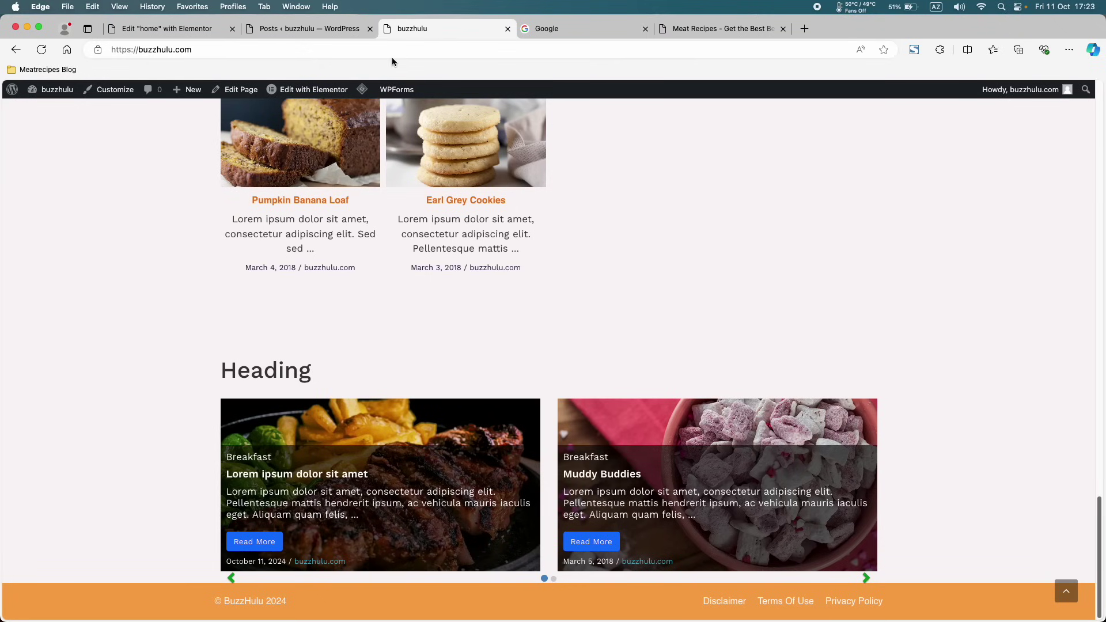
{"action": "left_click", "coordinate": [366, 140]}
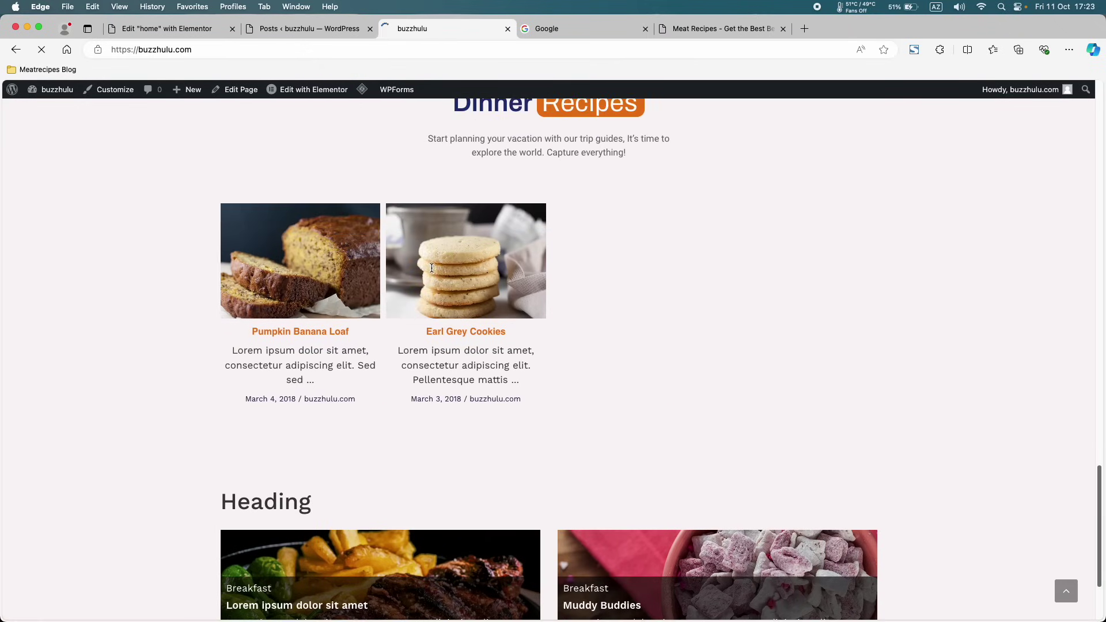
{"action": "scroll", "coordinate": [431, 268], "scroll_direction": "down", "scroll_amount": 20}
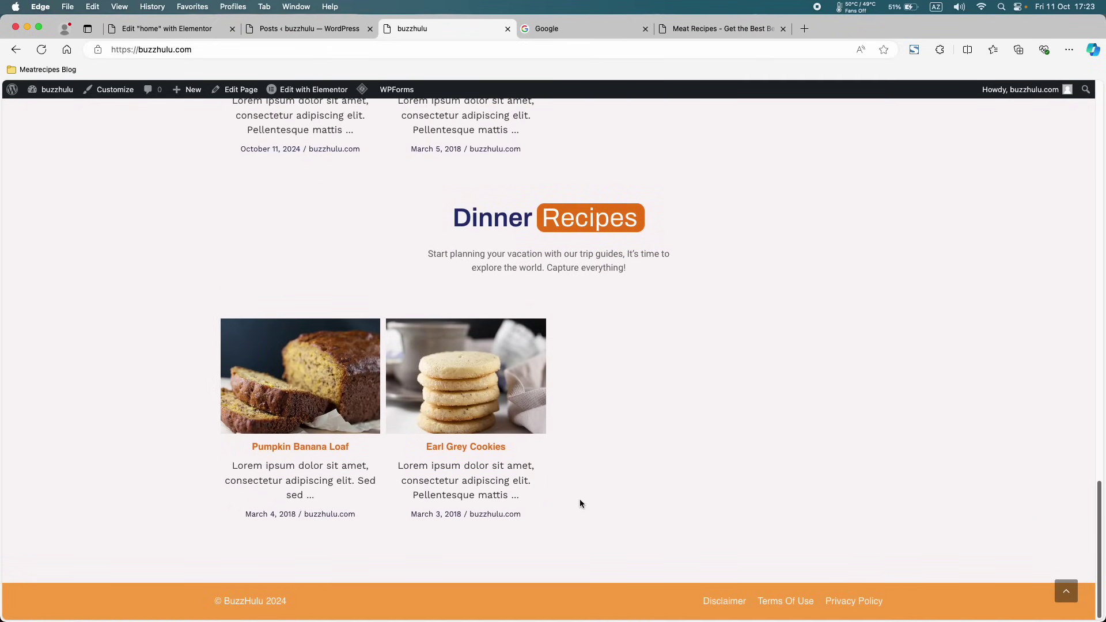
- Switch the home page editor to the mobile portrait view
{"action": "left_click", "coordinate": [196, 37]}
{"action": "scroll", "coordinate": [622, 144], "scroll_direction": "up", "scroll_amount": 5}
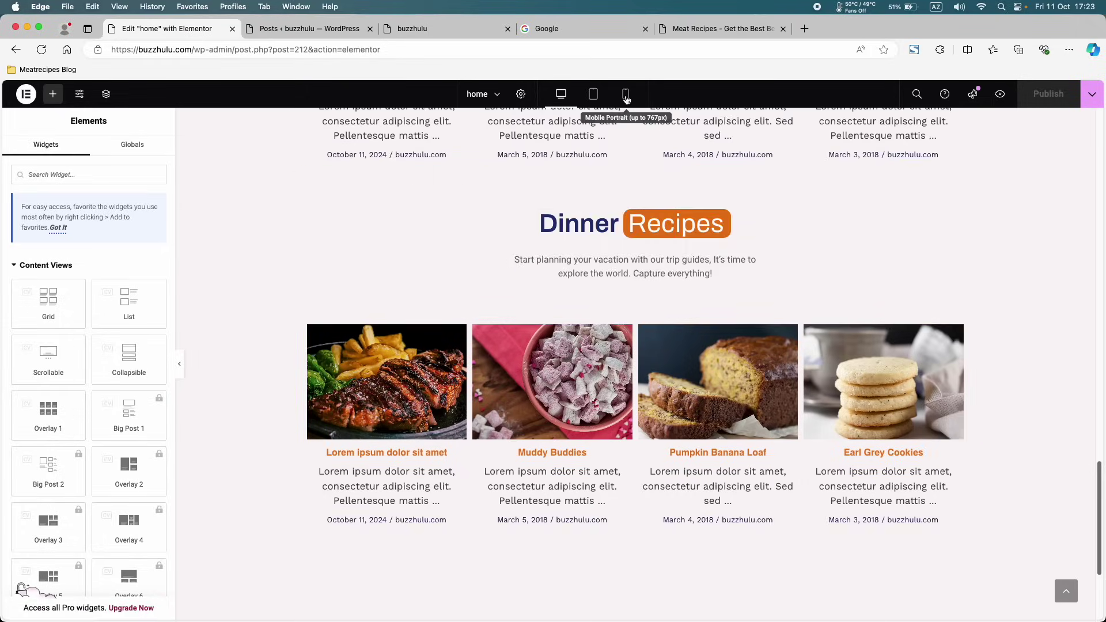
{"action": "left_click", "coordinate": [626, 96]}
{"action": "scroll", "coordinate": [647, 264], "scroll_direction": "up", "scroll_amount": 15}
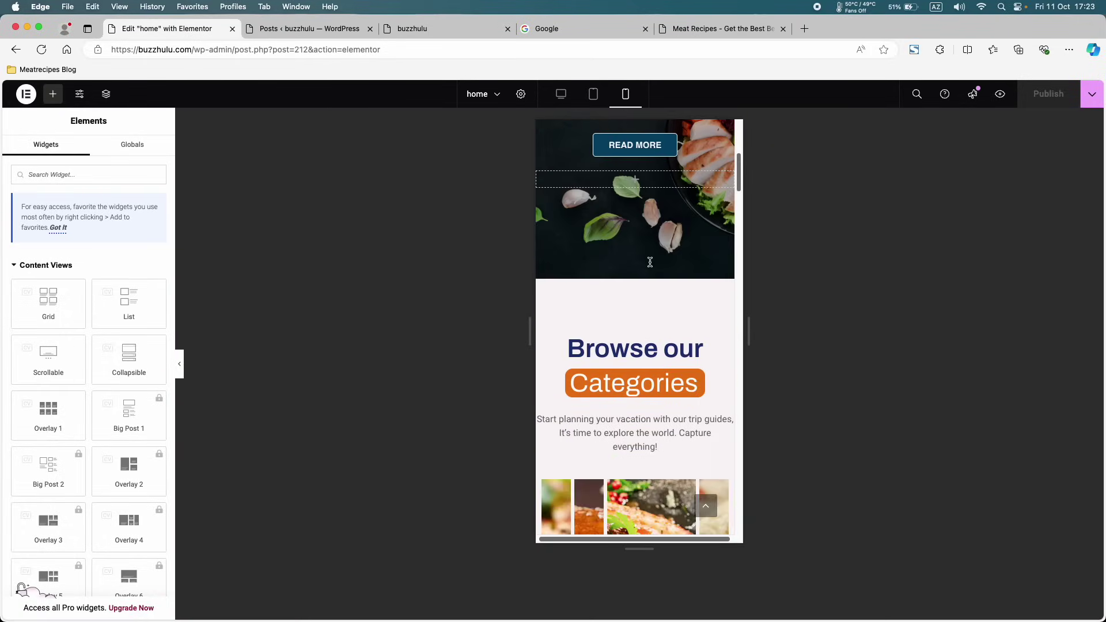
{"action": "scroll", "coordinate": [649, 262], "scroll_direction": "up", "scroll_amount": 5}
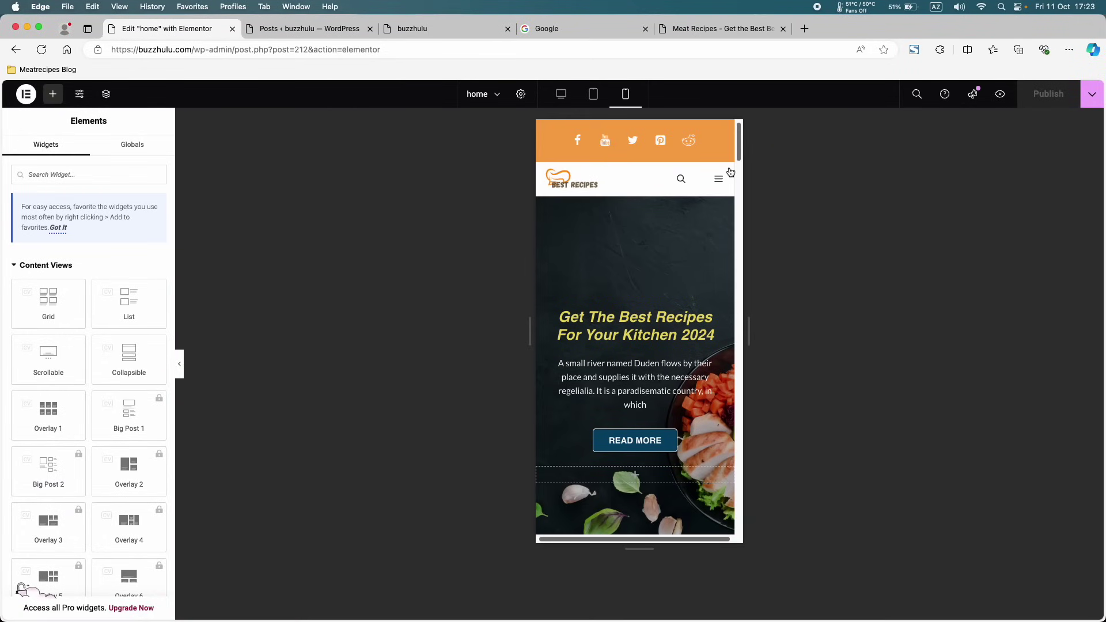
- Unlink the hero section's mobile padding values and try 50 px for the upper and lower padding
{"action": "left_click", "coordinate": [635, 190]}
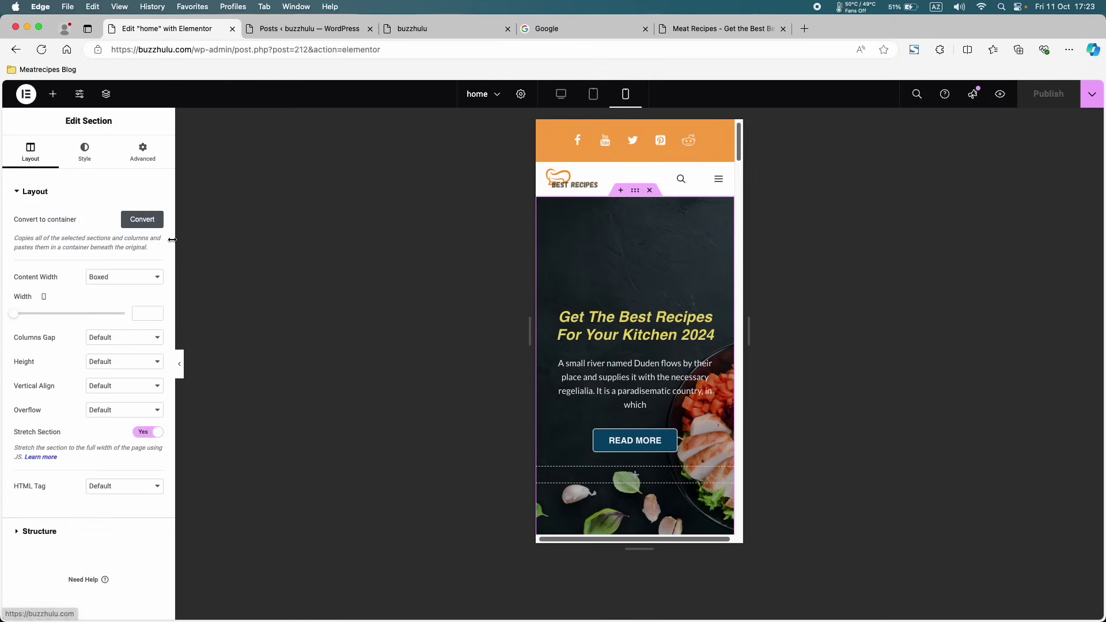
{"action": "left_click", "coordinate": [142, 152]}
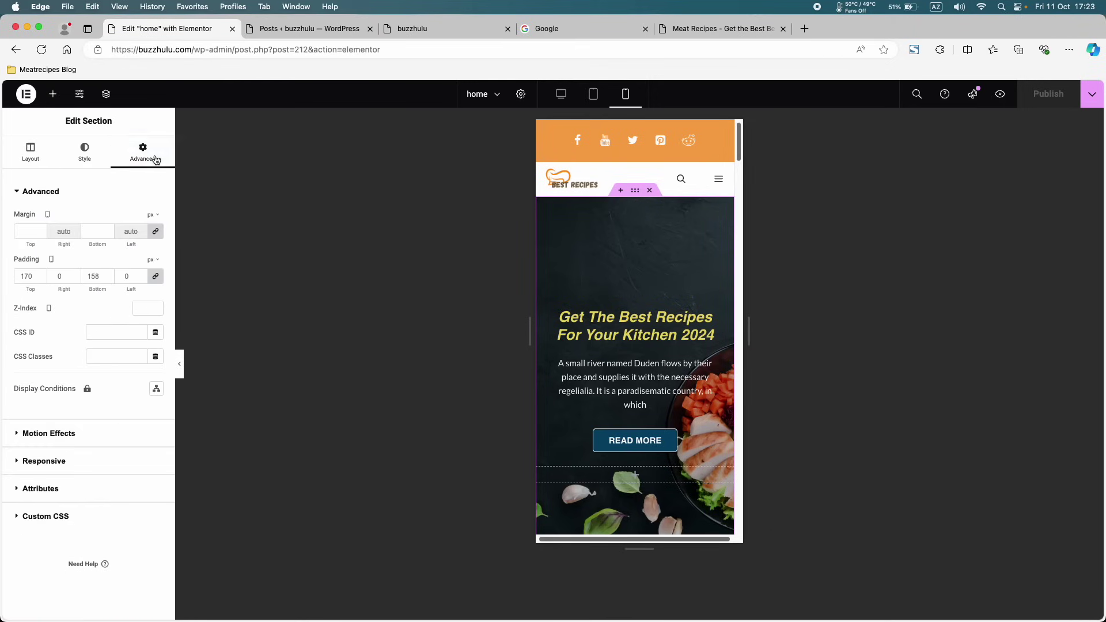
{"action": "left_click", "coordinate": [156, 279]}
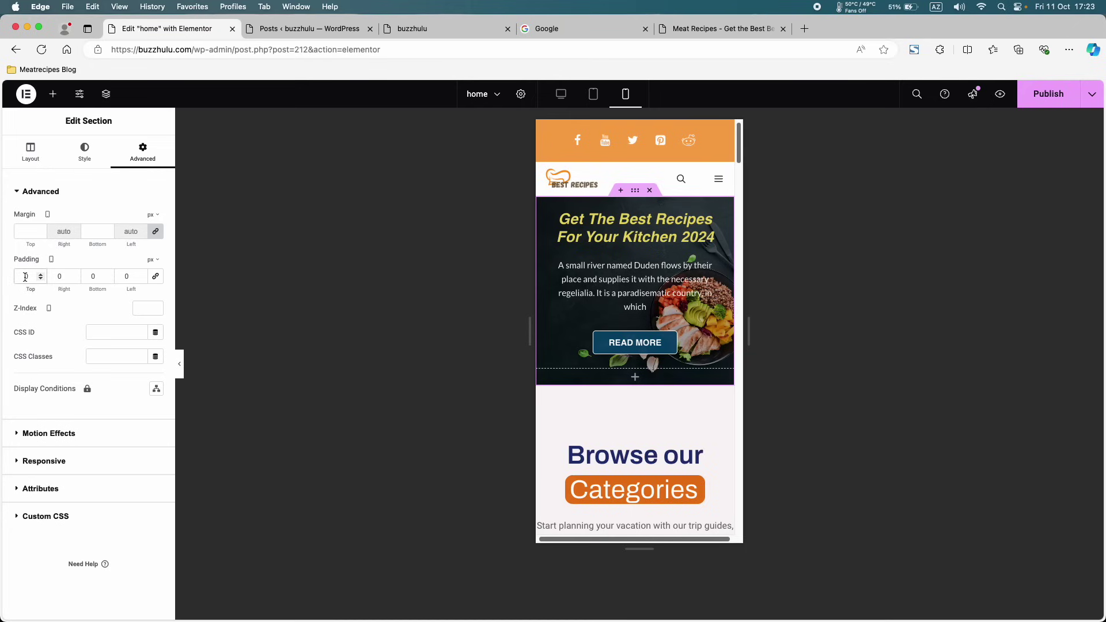
{"action": "type", "text": "50"}
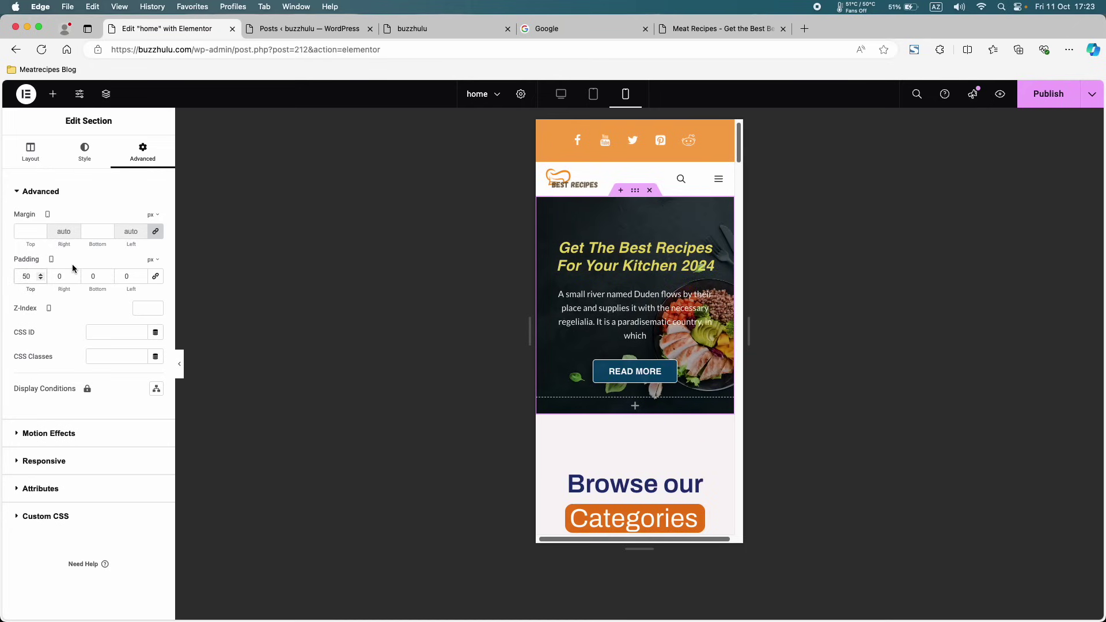
{"action": "type", "text": "50"}
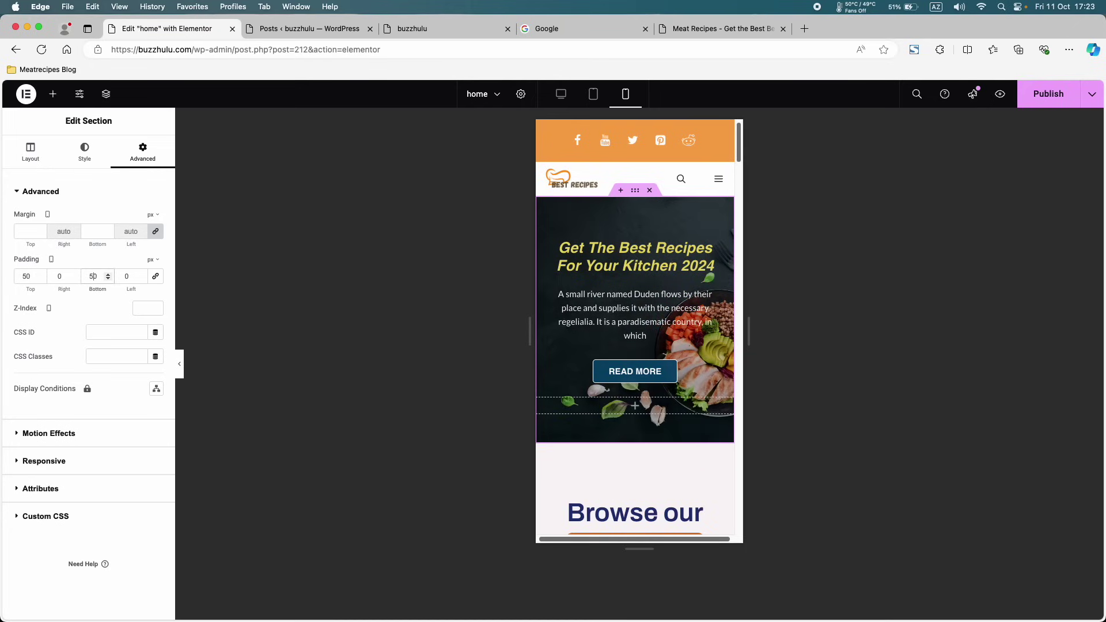
{"action": "left_click", "coordinate": [180, 364]}
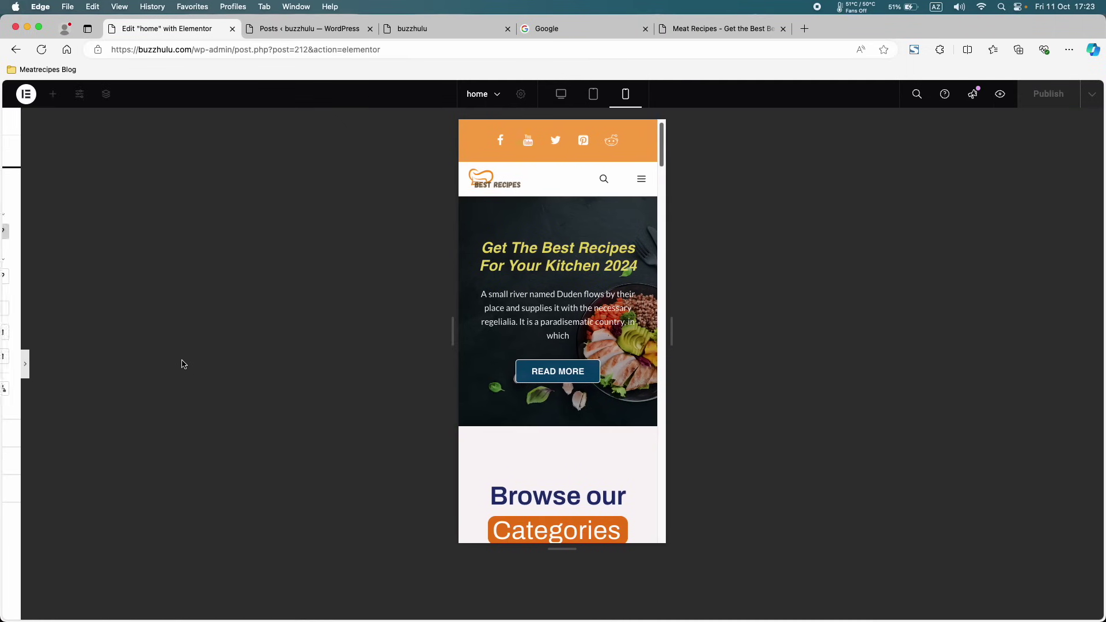
{"action": "left_click", "coordinate": [8, 372]}
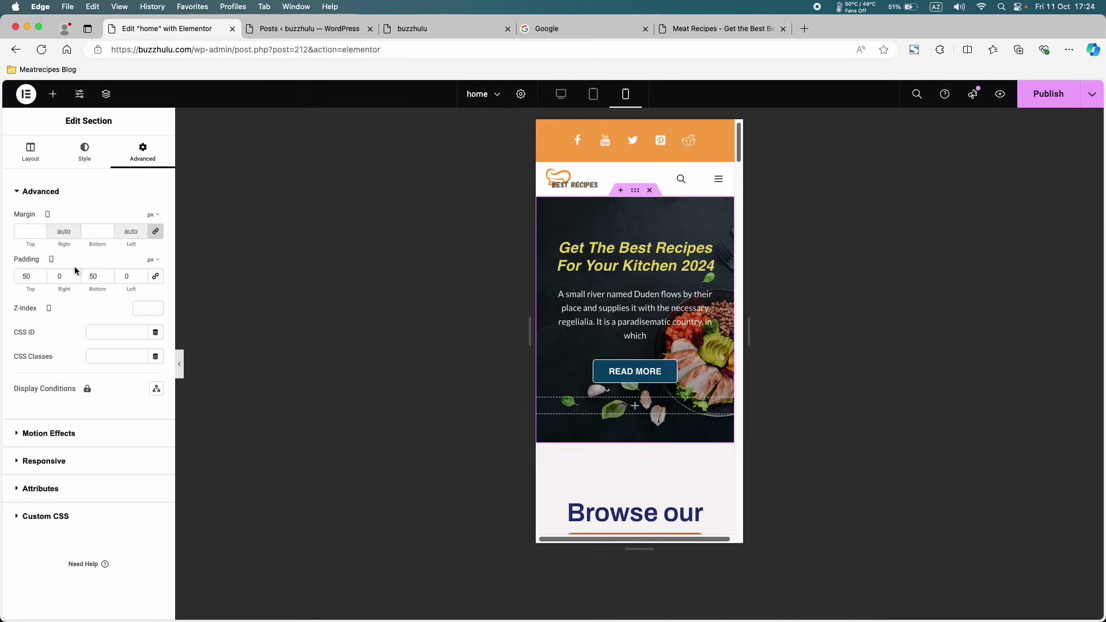
- Set the hero section's upper and lower mobile padding to 100 px and preview it with the editing panel hidden
{"action": "double_click", "coordinate": [91, 277]}
{"action": "type", "text": "100"}
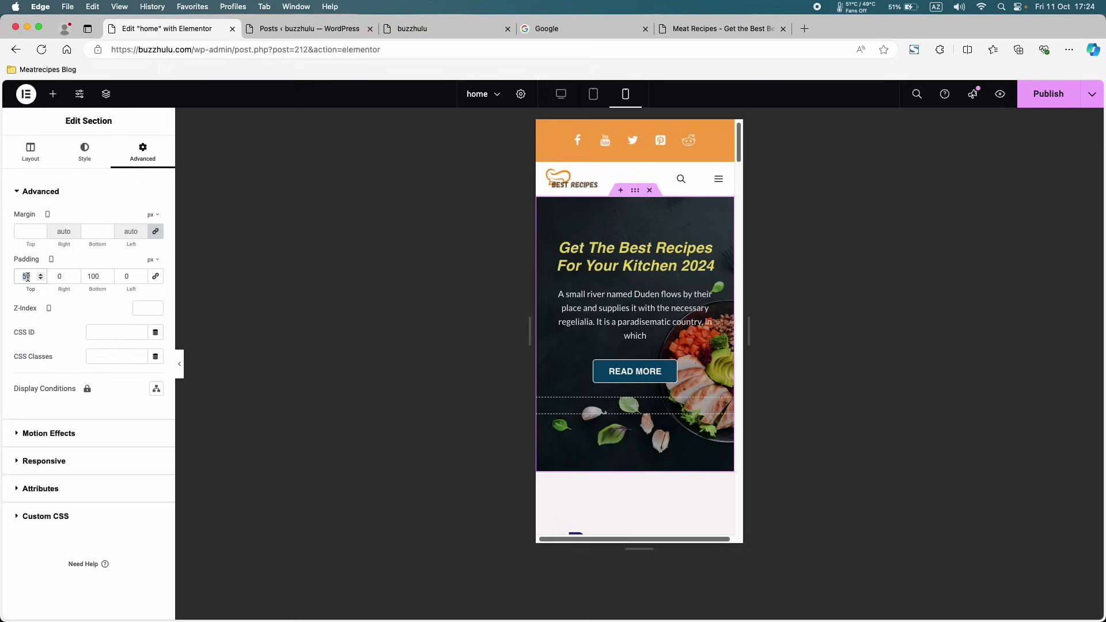
{"action": "type", "text": "100"}
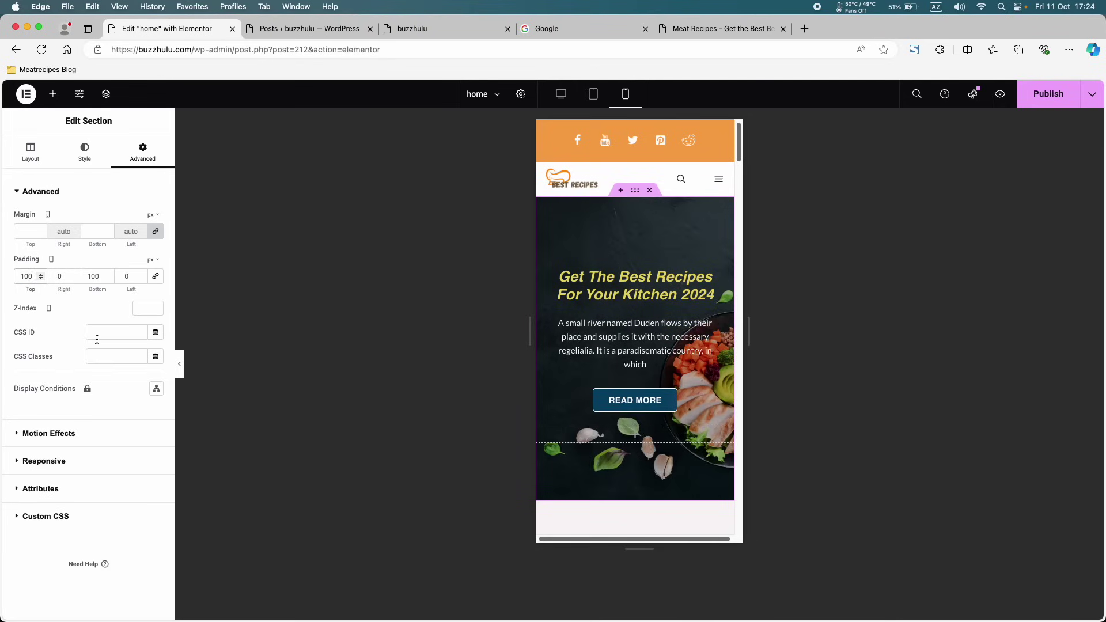
{"action": "left_click", "coordinate": [180, 365]}
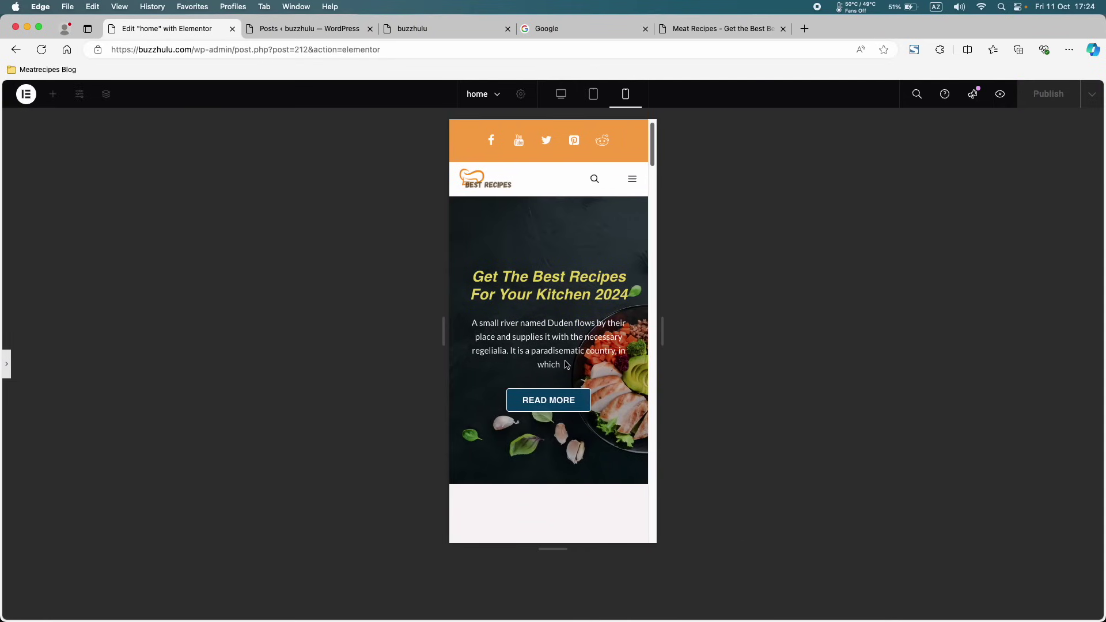
{"action": "scroll", "coordinate": [567, 364], "scroll_direction": "down", "scroll_amount": 5}
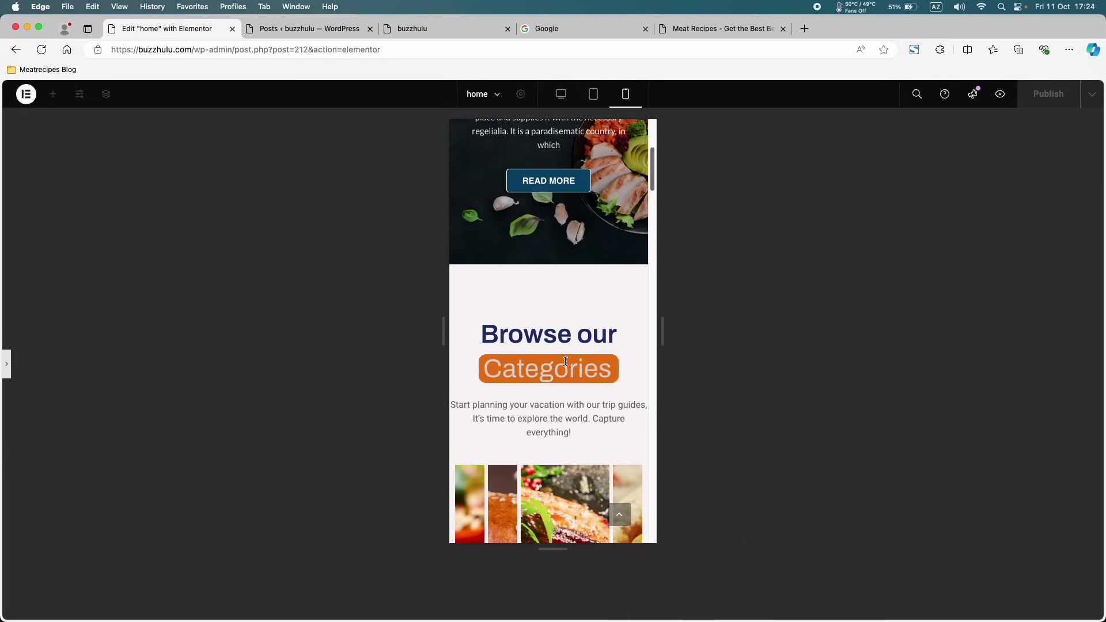
{"action": "left_click", "coordinate": [7, 364]}
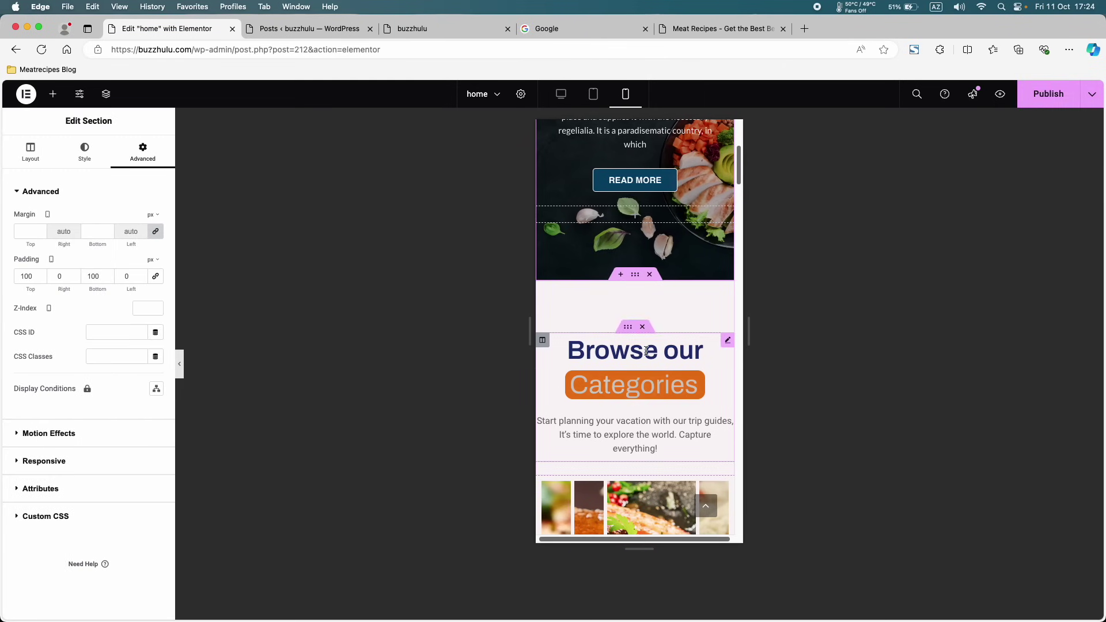
{"action": "left_click", "coordinate": [646, 333]}
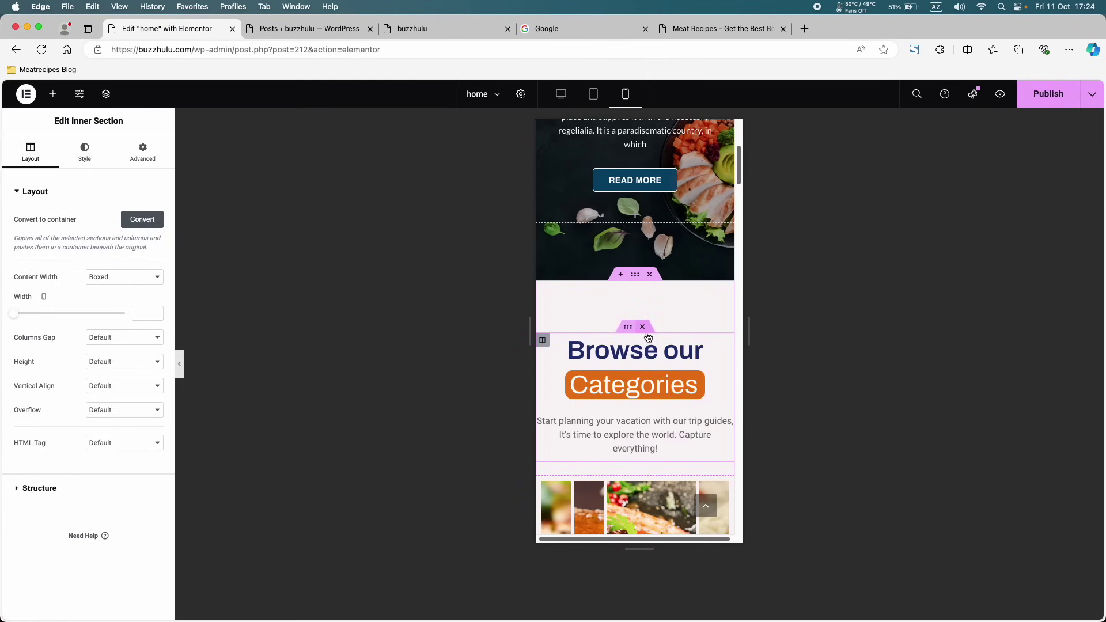
{"action": "left_click", "coordinate": [642, 327]}
{"action": "key", "text": "super+z"}
{"action": "scroll", "coordinate": [626, 359], "scroll_direction": "up", "scroll_amount": 5}
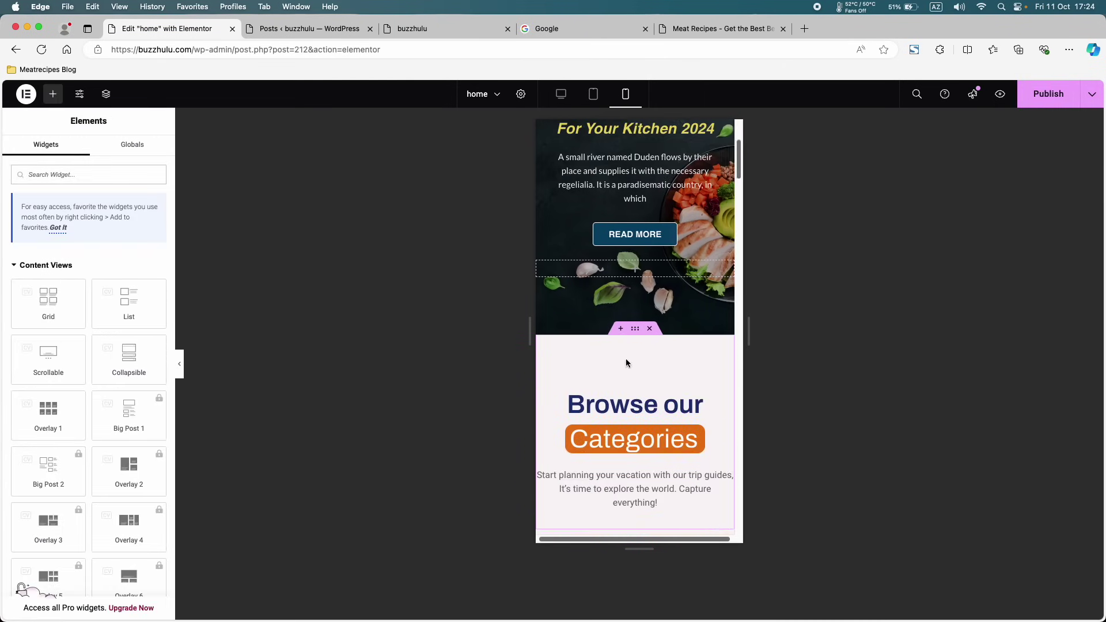
{"action": "scroll", "coordinate": [626, 359], "scroll_direction": "down", "scroll_amount": 5}
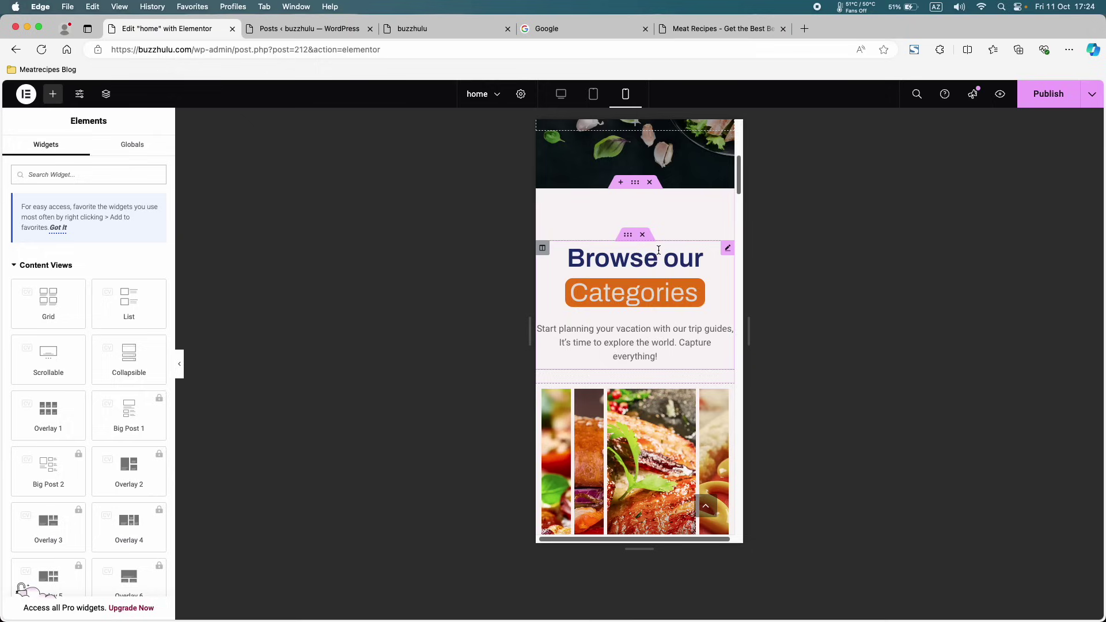
{"action": "left_click", "coordinate": [659, 254]}
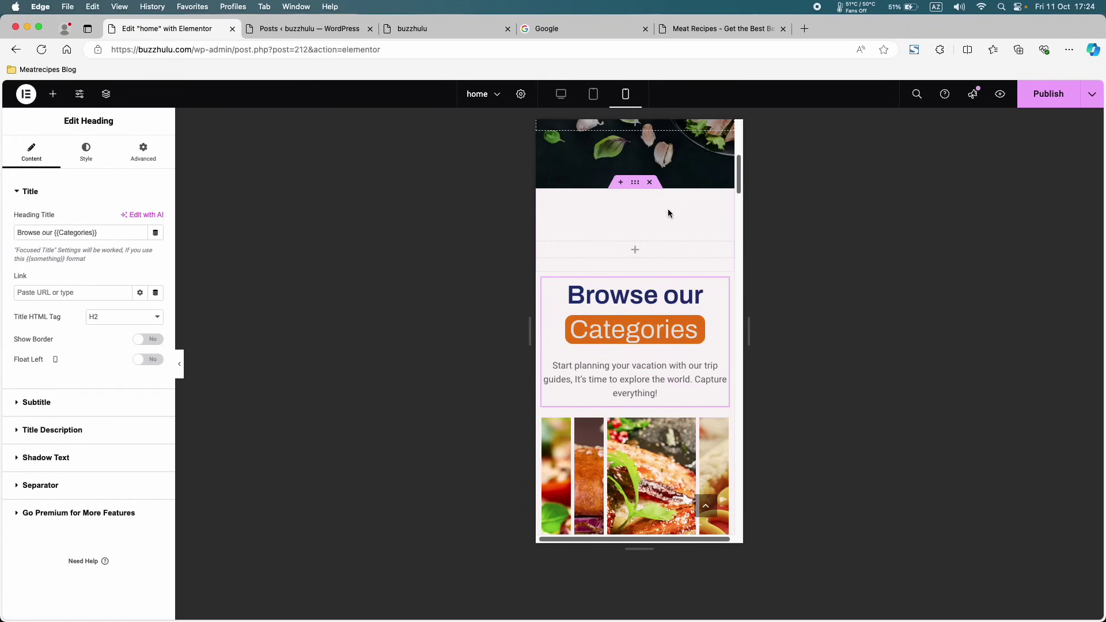
{"action": "key", "text": "Delete"}
{"action": "key", "text": "super+z"}
{"action": "scroll", "coordinate": [651, 361], "scroll_direction": "up", "scroll_amount": 5}
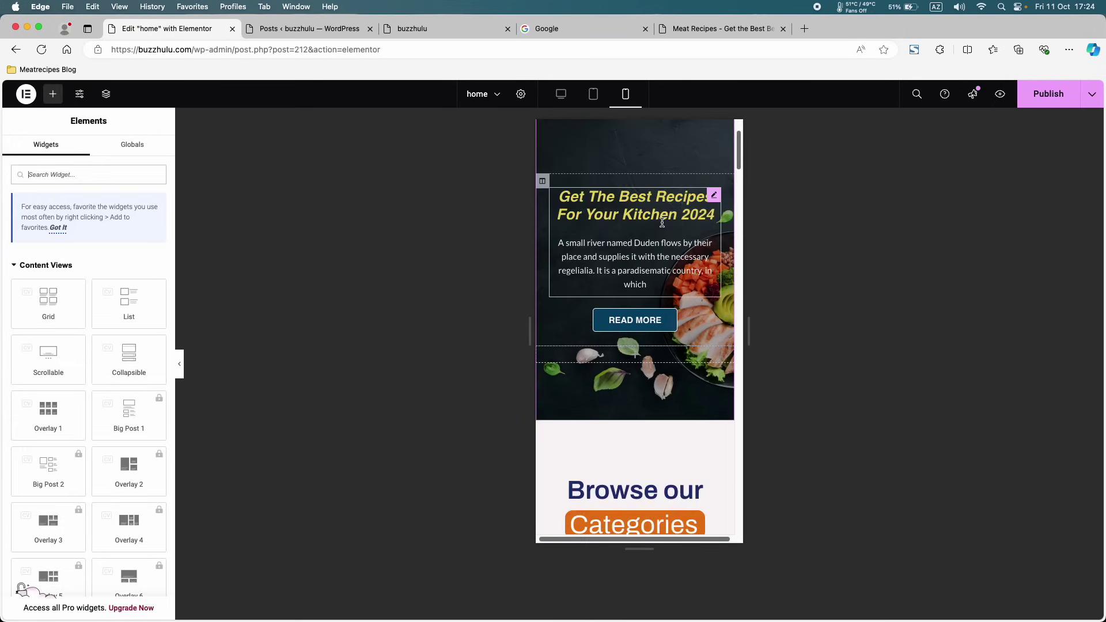
{"action": "scroll", "coordinate": [651, 362], "scroll_direction": "down", "scroll_amount": 5}
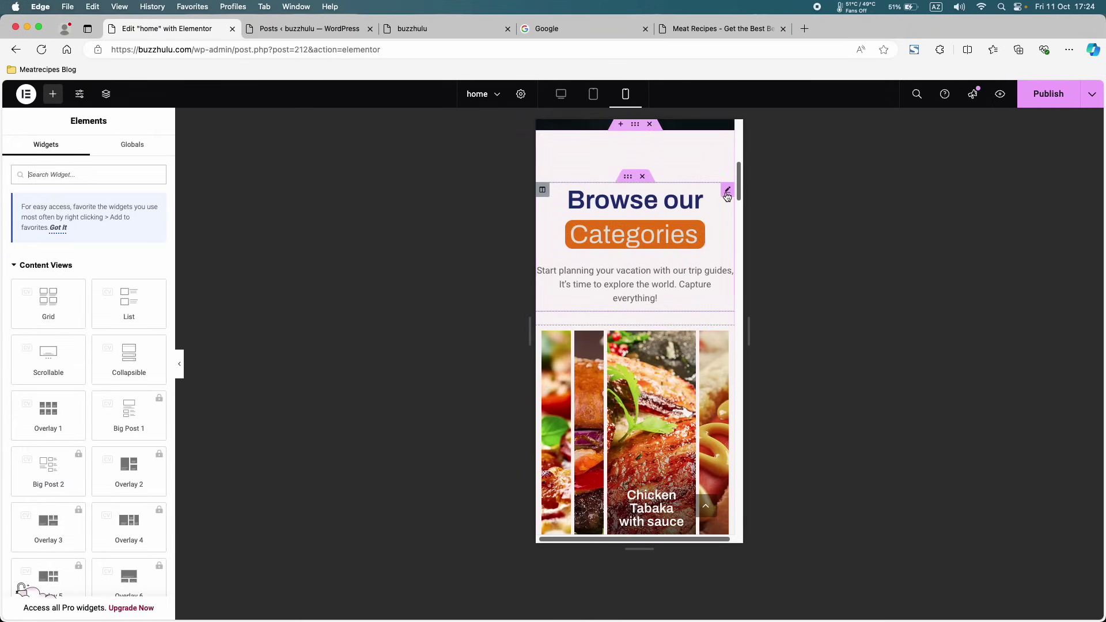
- Set the mobile font size of the "Browse our Categories" heading's main title to 30 px
{"action": "left_click", "coordinate": [727, 194]}
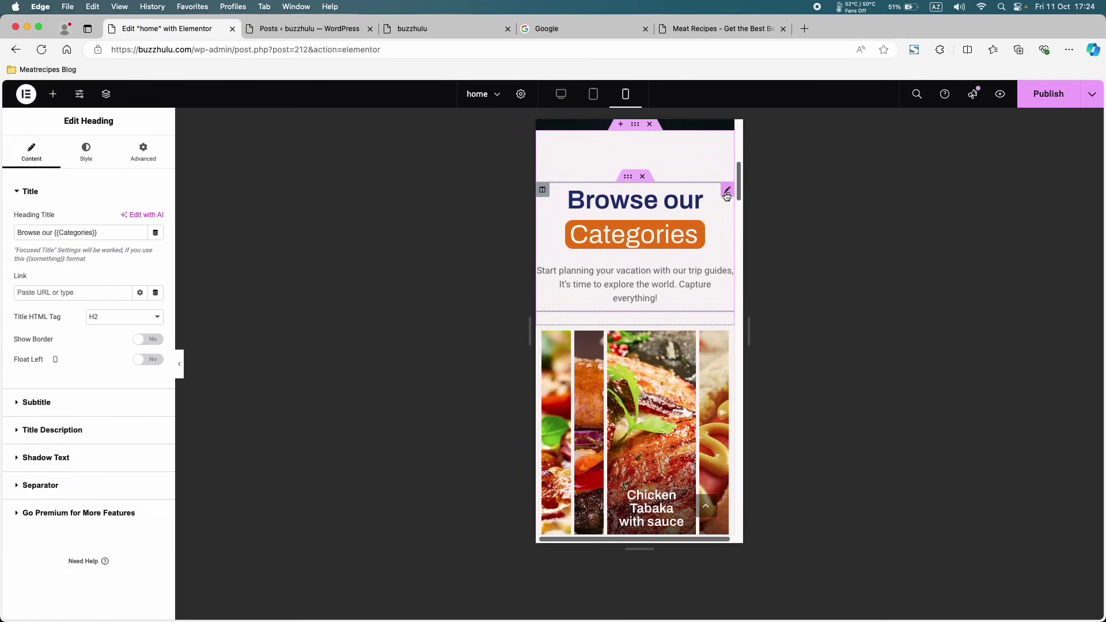
{"action": "left_click", "coordinate": [90, 155]}
{"action": "left_click", "coordinate": [63, 263]}
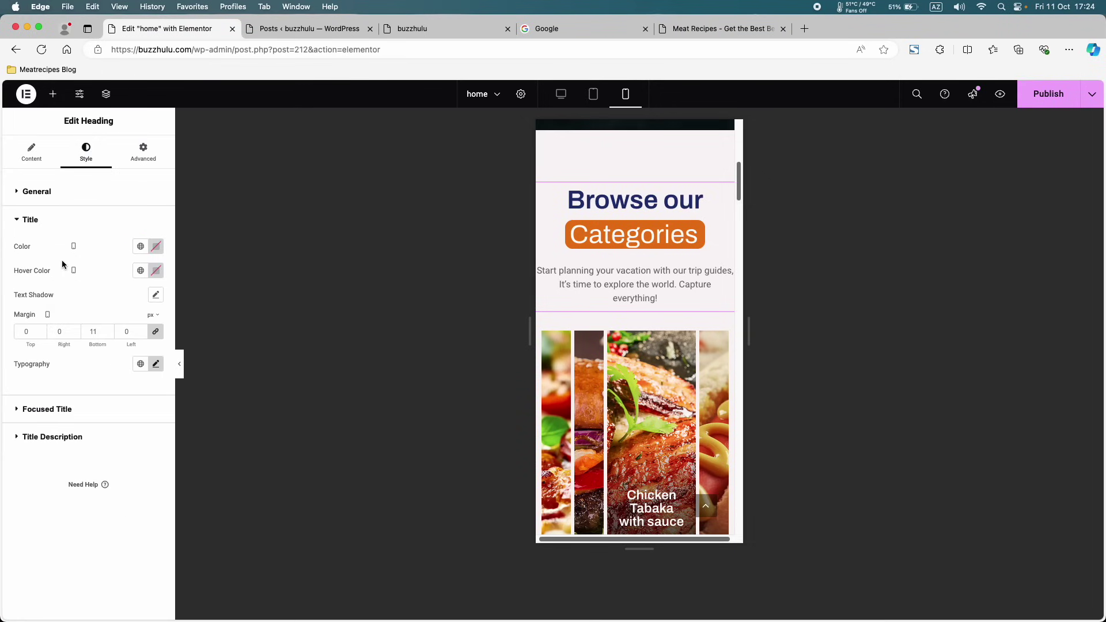
{"action": "left_click", "coordinate": [156, 364]}
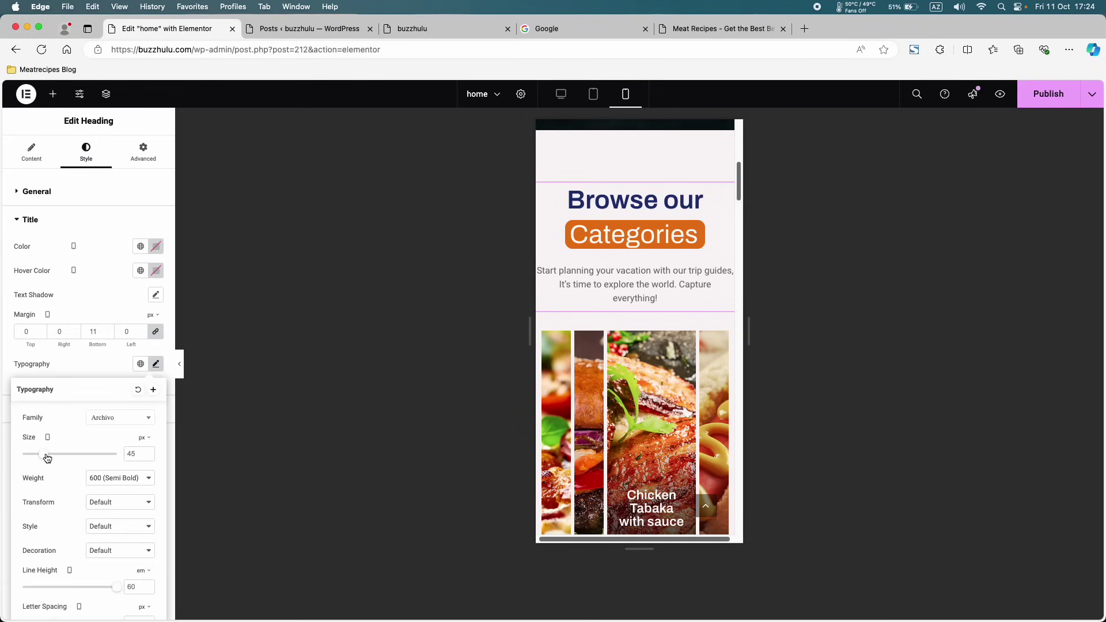
{"action": "left_click_drag", "start_coordinate": [45, 458], "coordinate": [42, 458]}
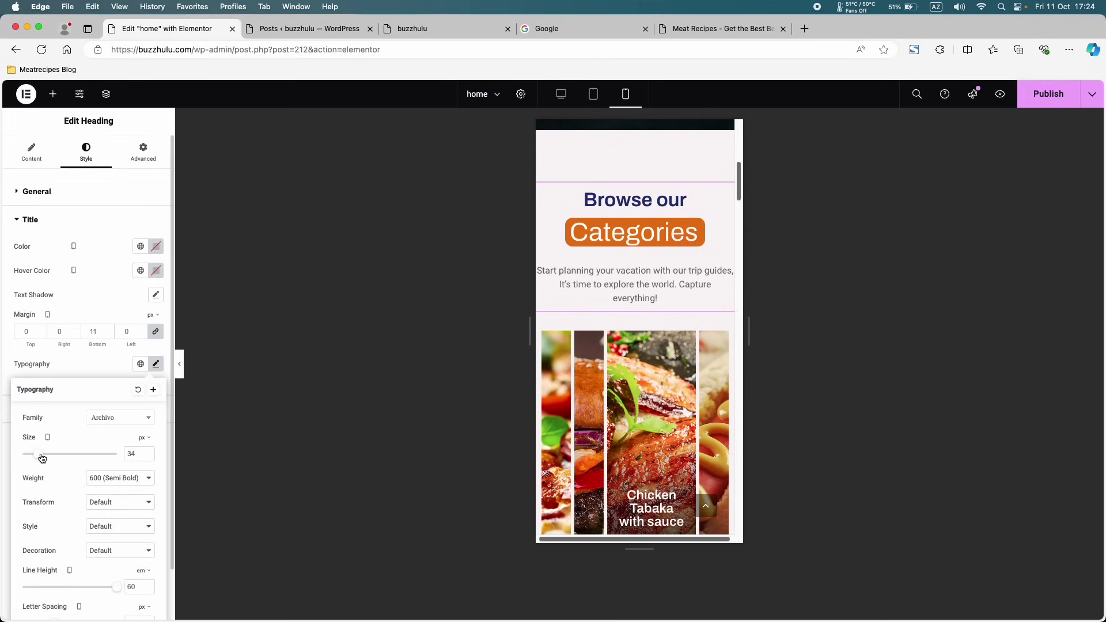
{"action": "left_click", "coordinate": [148, 457]}
{"action": "left_click", "coordinate": [148, 457]}
{"action": "left_click", "coordinate": [148, 457]}
{"action": "left_click", "coordinate": [148, 456]}
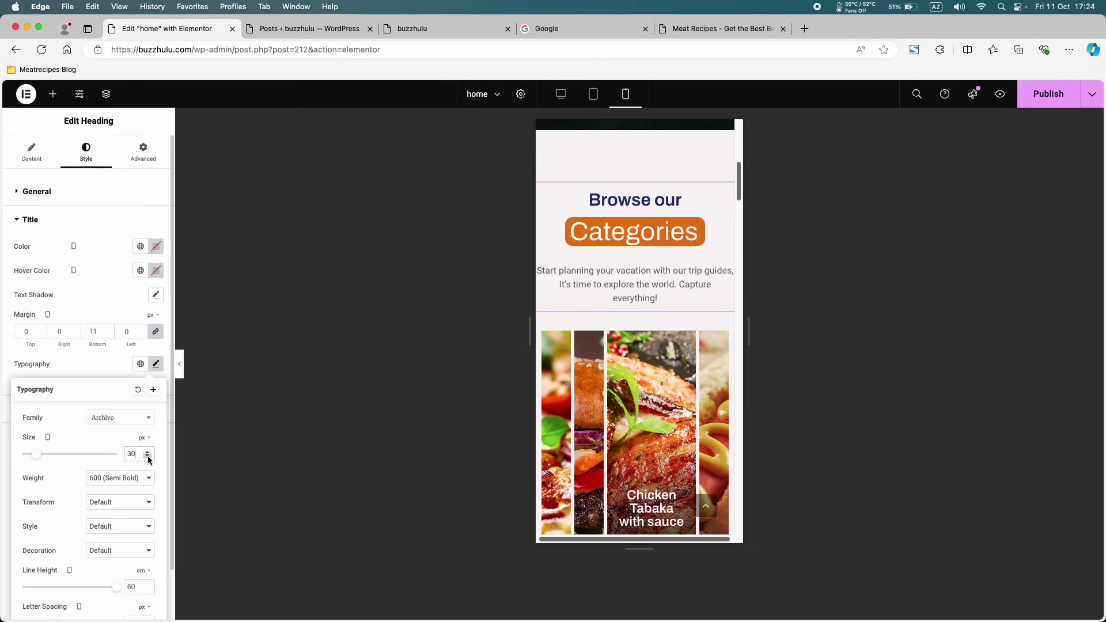
{"action": "left_click", "coordinate": [156, 365]}
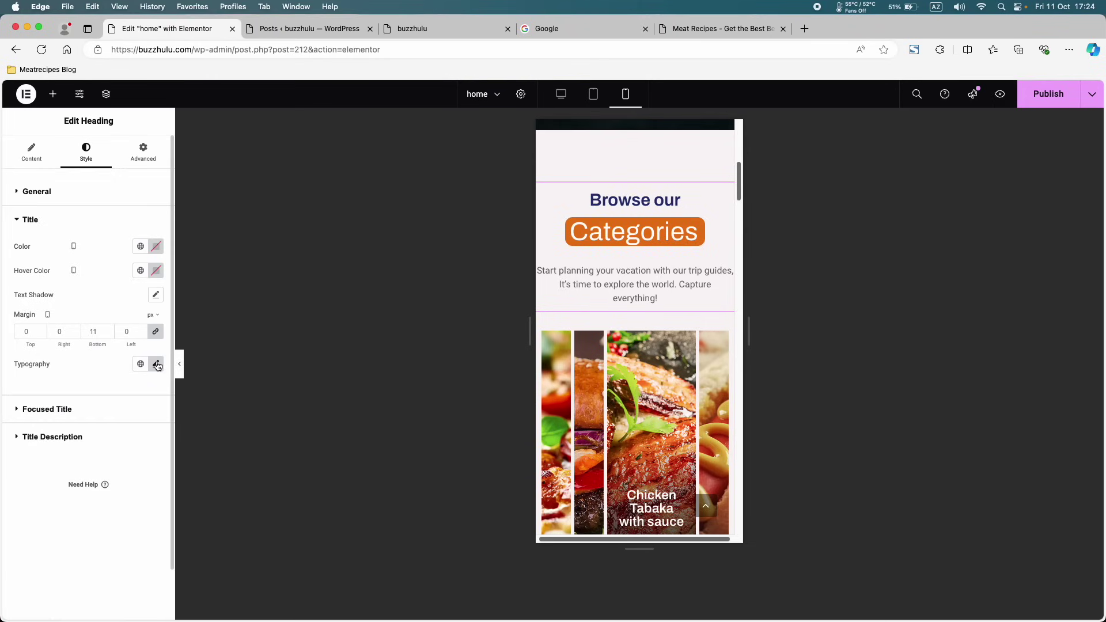
- Set the mobile font size of the heading's focused title, "Categories", to 20 px
{"action": "left_click", "coordinate": [87, 407]}
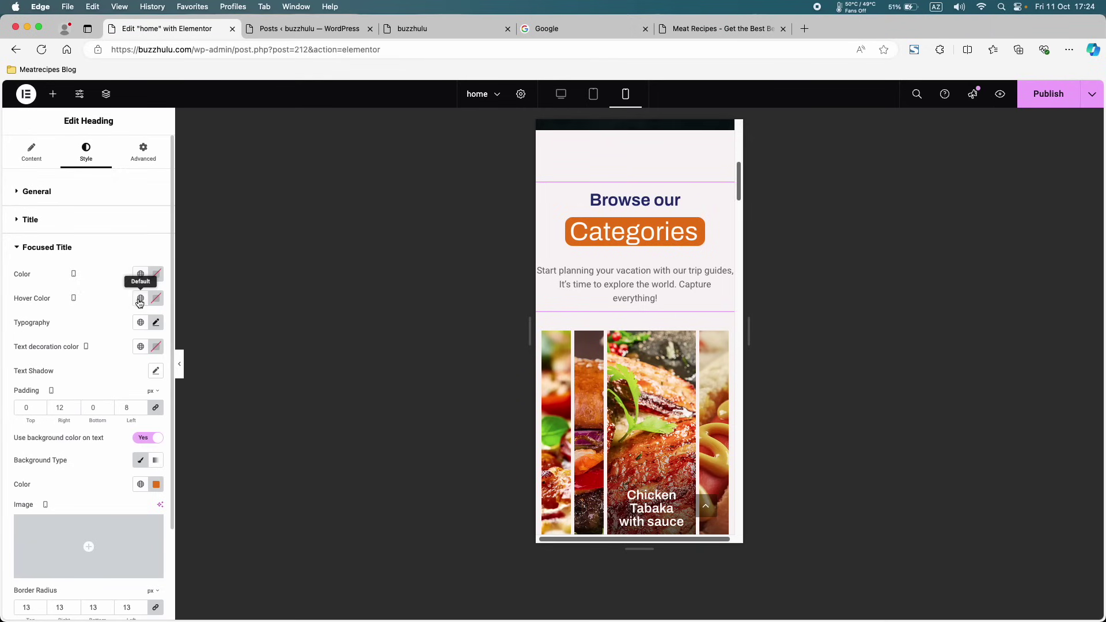
{"action": "left_click", "coordinate": [155, 322]}
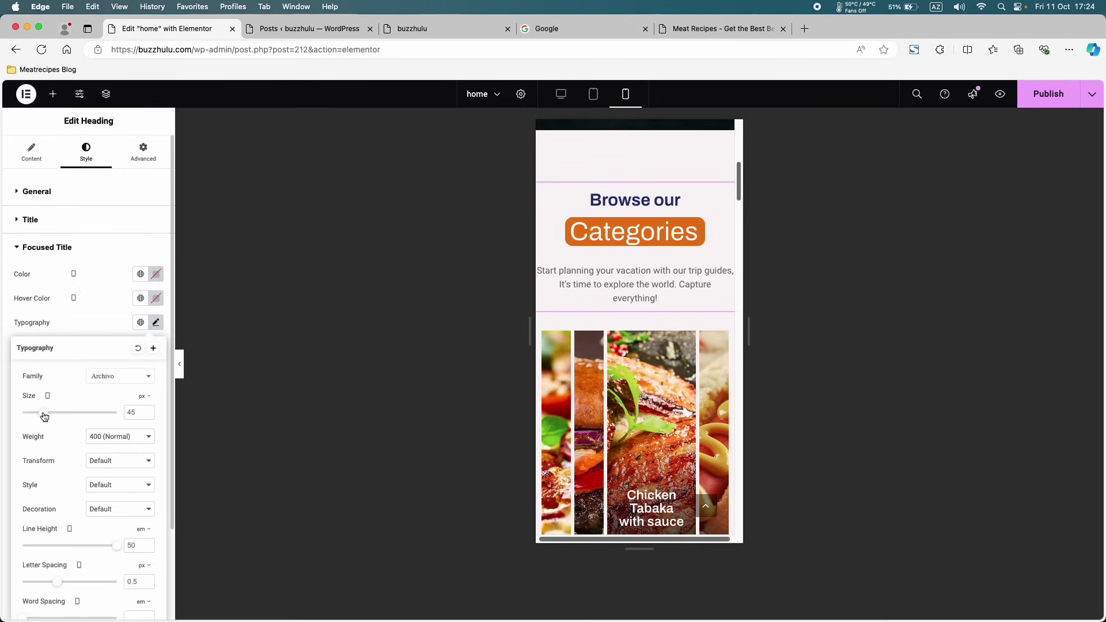
{"action": "left_click_drag", "start_coordinate": [40, 416], "coordinate": [40, 415]}
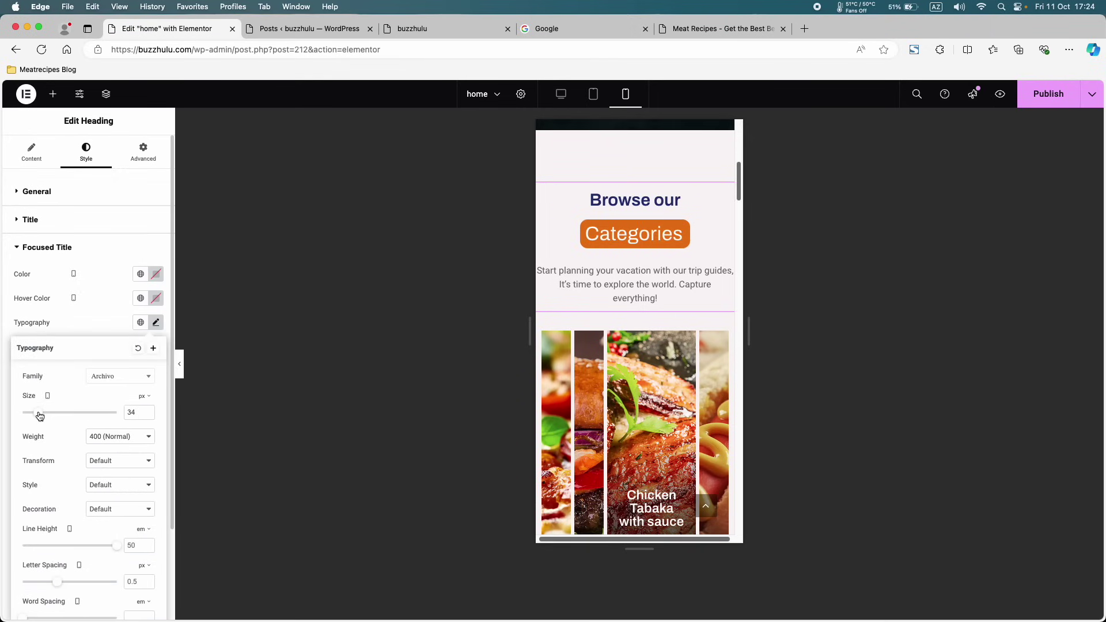
{"action": "left_click", "coordinate": [148, 416]}
{"action": "left_click", "coordinate": [148, 416]}
{"action": "left_click", "coordinate": [148, 416]}
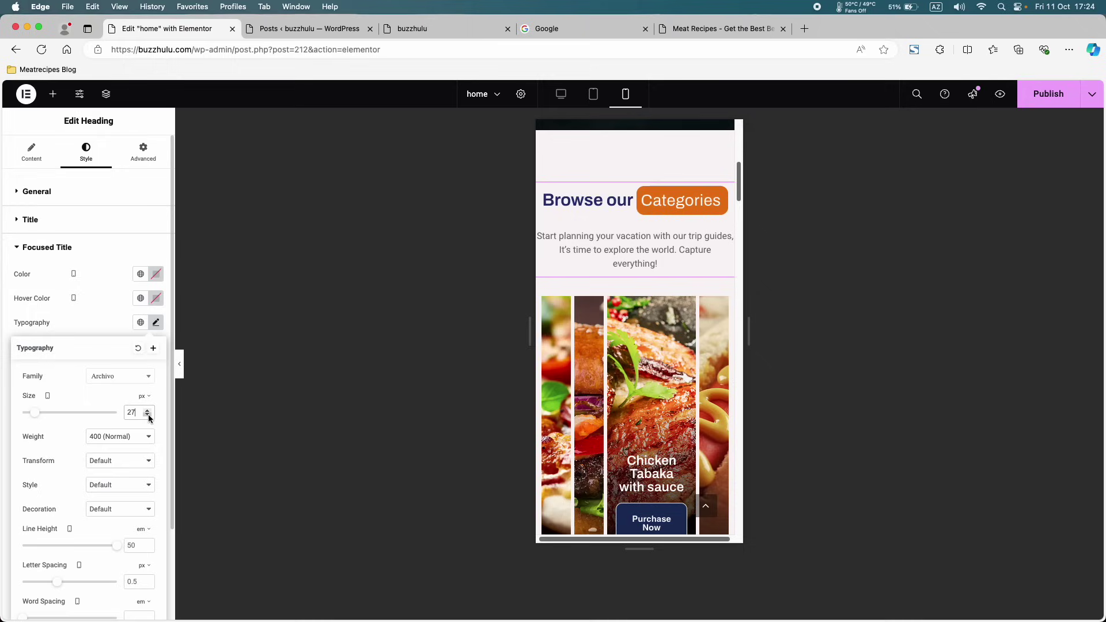
{"action": "left_click", "coordinate": [148, 416]}
{"action": "left_click", "coordinate": [149, 416]}
{"action": "left_click", "coordinate": [148, 416]}
{"action": "left_click", "coordinate": [148, 416]}
{"action": "left_click", "coordinate": [148, 416]}
{"action": "left_click", "coordinate": [148, 416]}
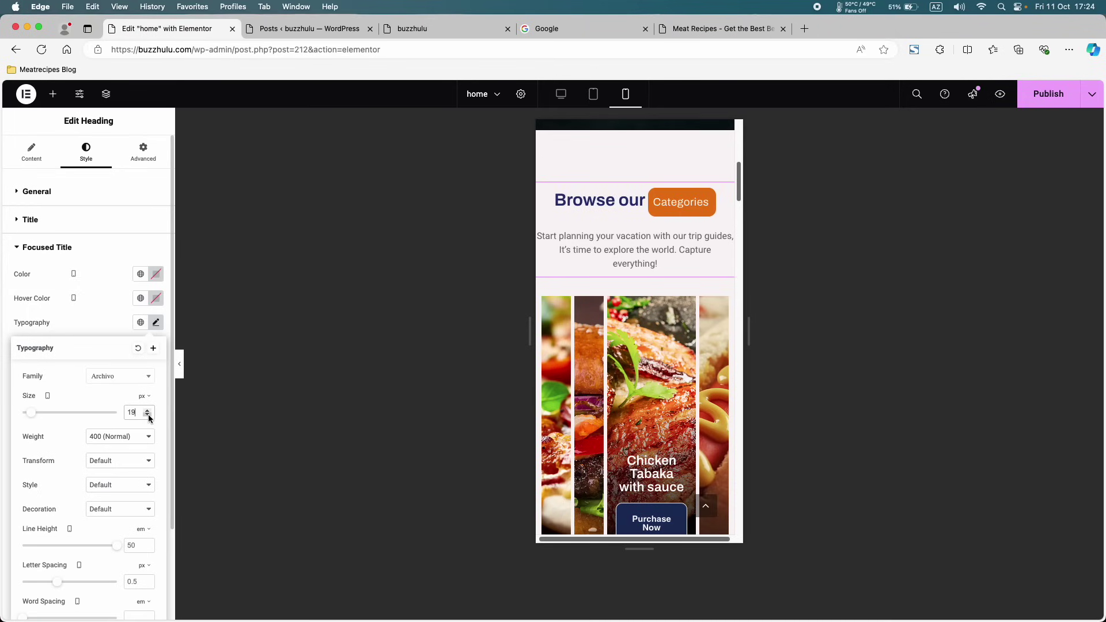
{"action": "left_click", "coordinate": [148, 415]}
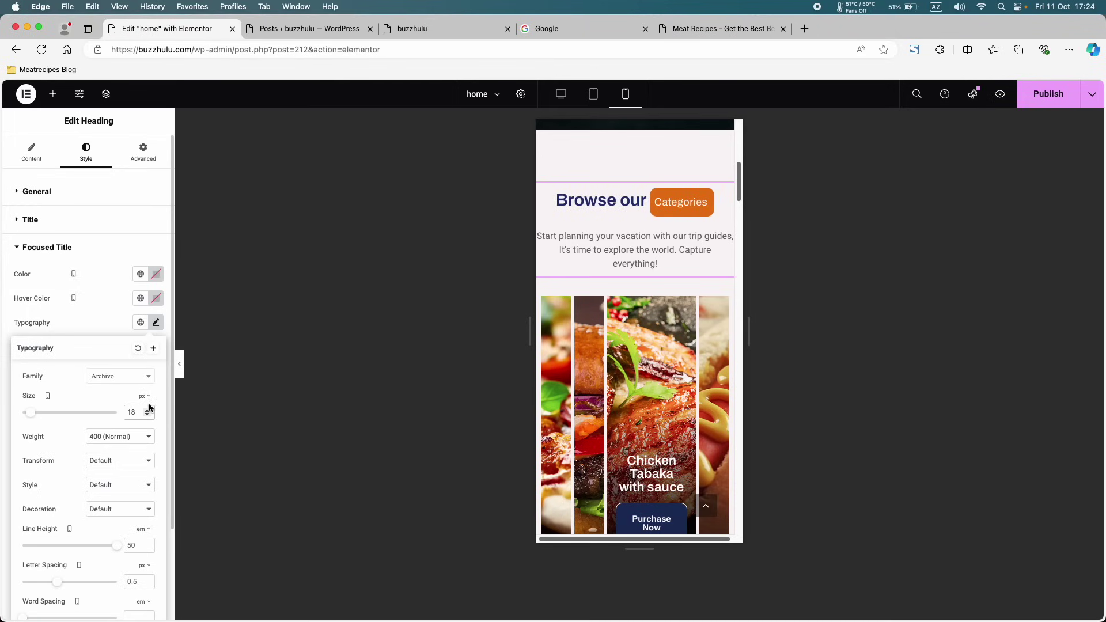
{"action": "left_click", "coordinate": [148, 409]}
{"action": "left_click", "coordinate": [148, 409]}
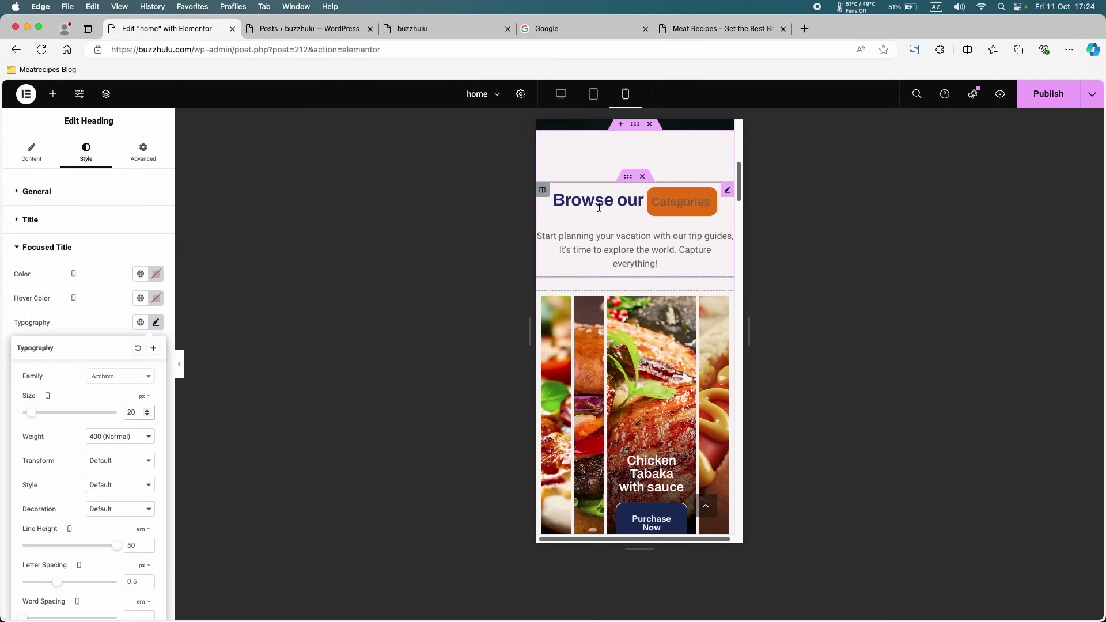
- Set the mobile font size of the title description under the Categories heading to 15 px
{"action": "left_click", "coordinate": [318, 326]}
{"action": "left_click", "coordinate": [101, 253]}
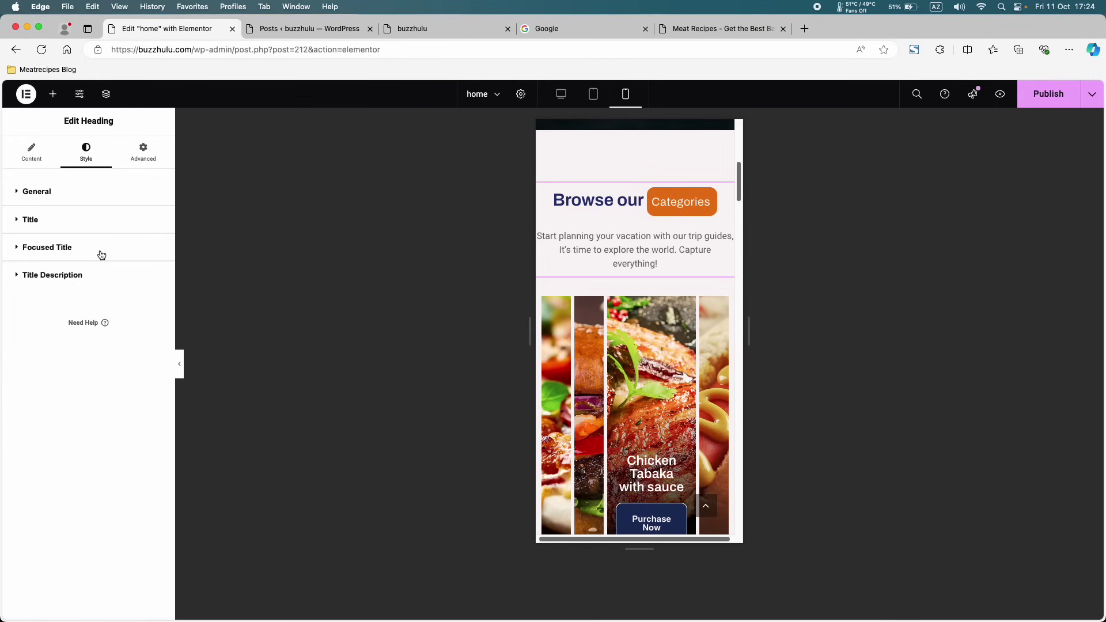
{"action": "left_click", "coordinate": [76, 277]}
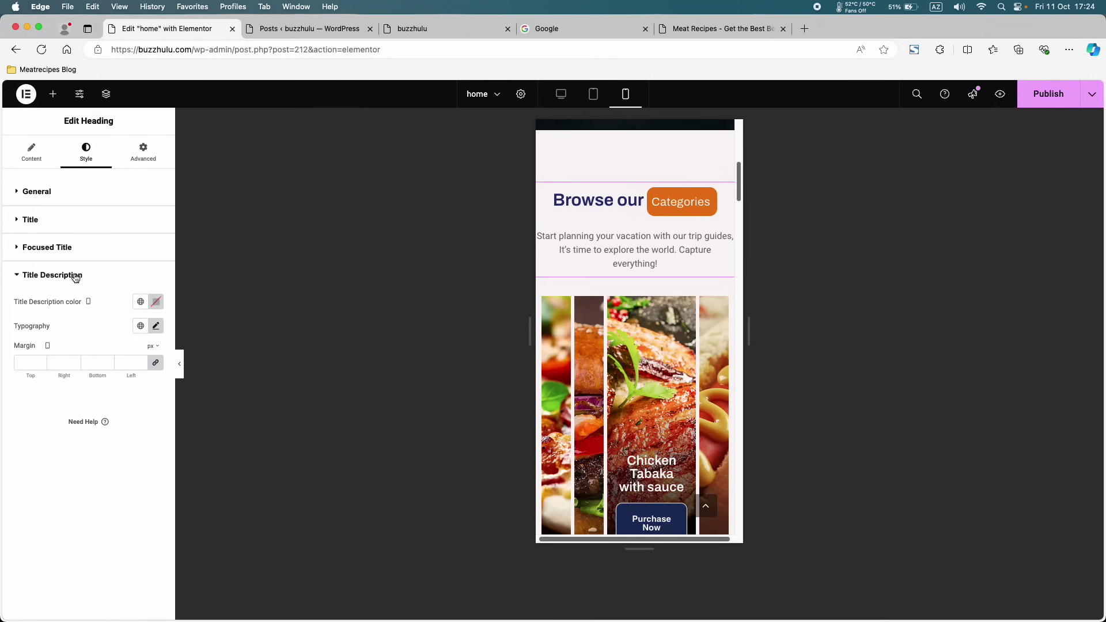
{"action": "left_click", "coordinate": [156, 327]}
{"action": "key", "text": "BackSpace"}
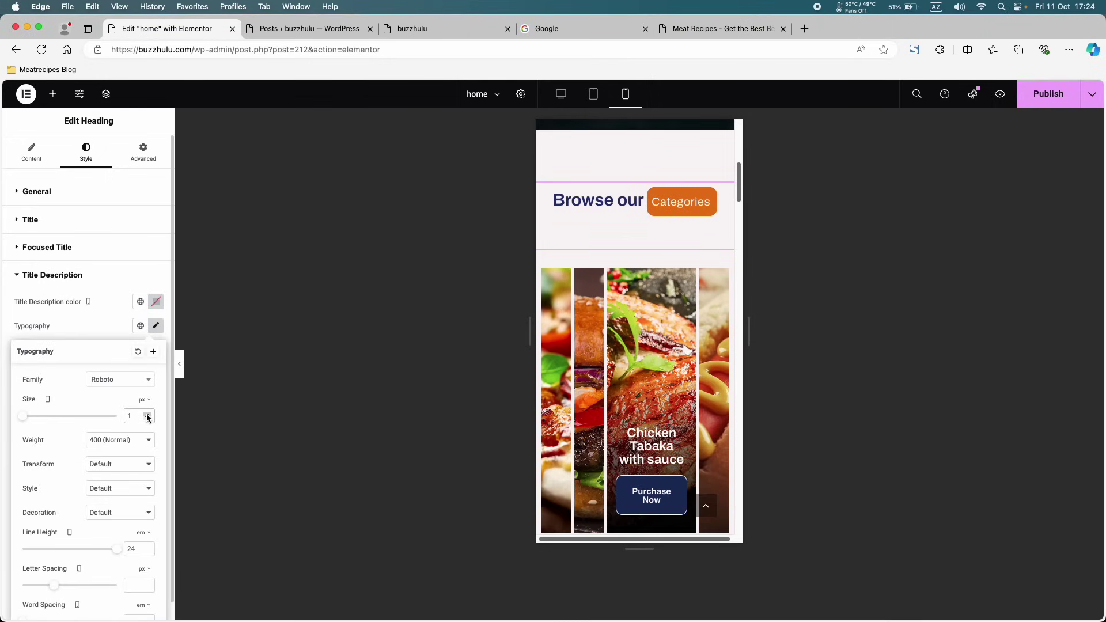
{"action": "type", "text": "5"}
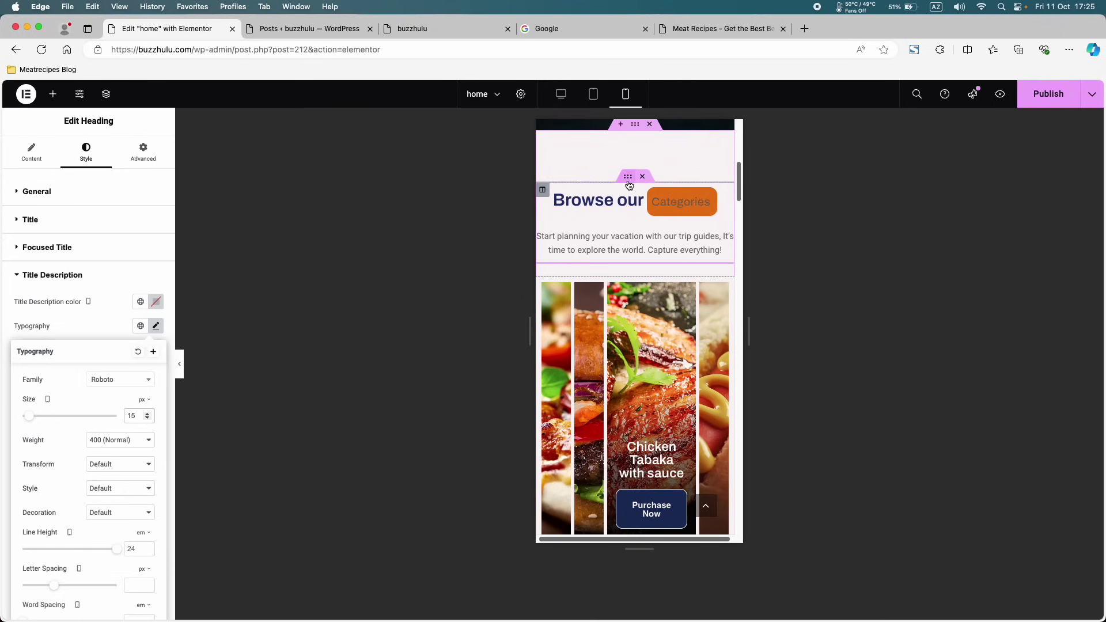
- Set the mobile padding of the column holding the Categories heading to 17 px on all sides
{"action": "left_click", "coordinate": [628, 182]}
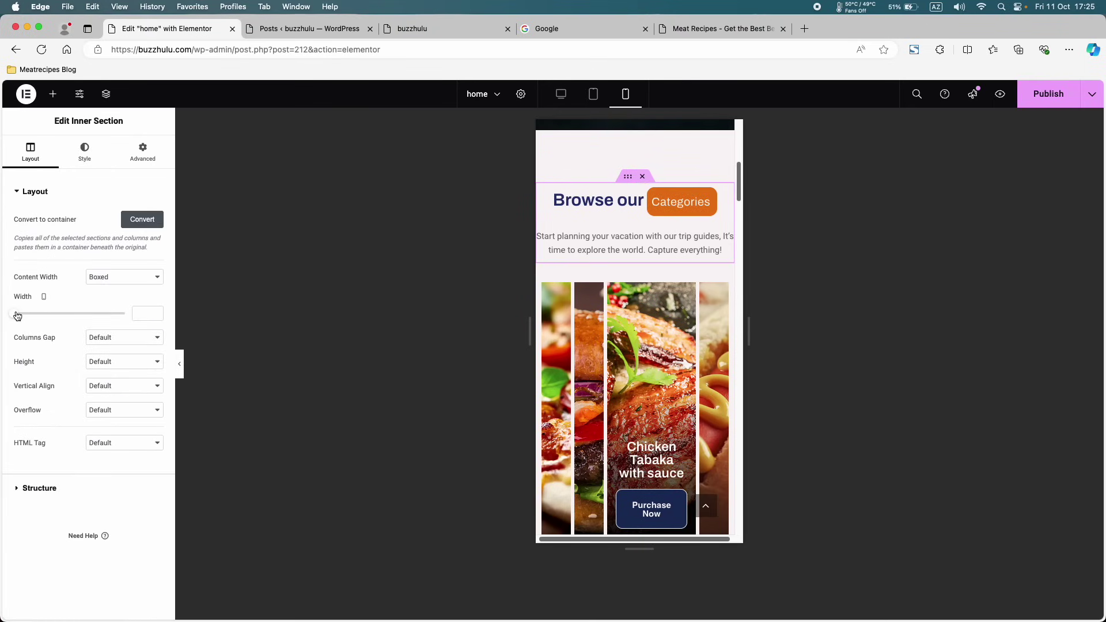
{"action": "left_click", "coordinate": [142, 152]}
{"action": "left_click", "coordinate": [543, 190]}
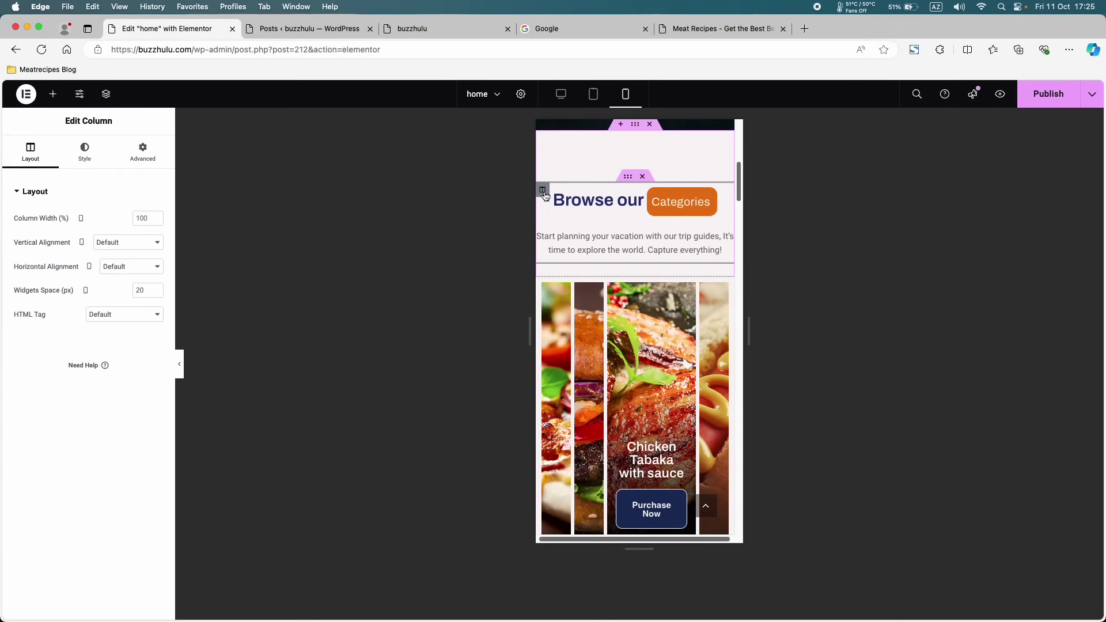
{"action": "left_click", "coordinate": [628, 176]}
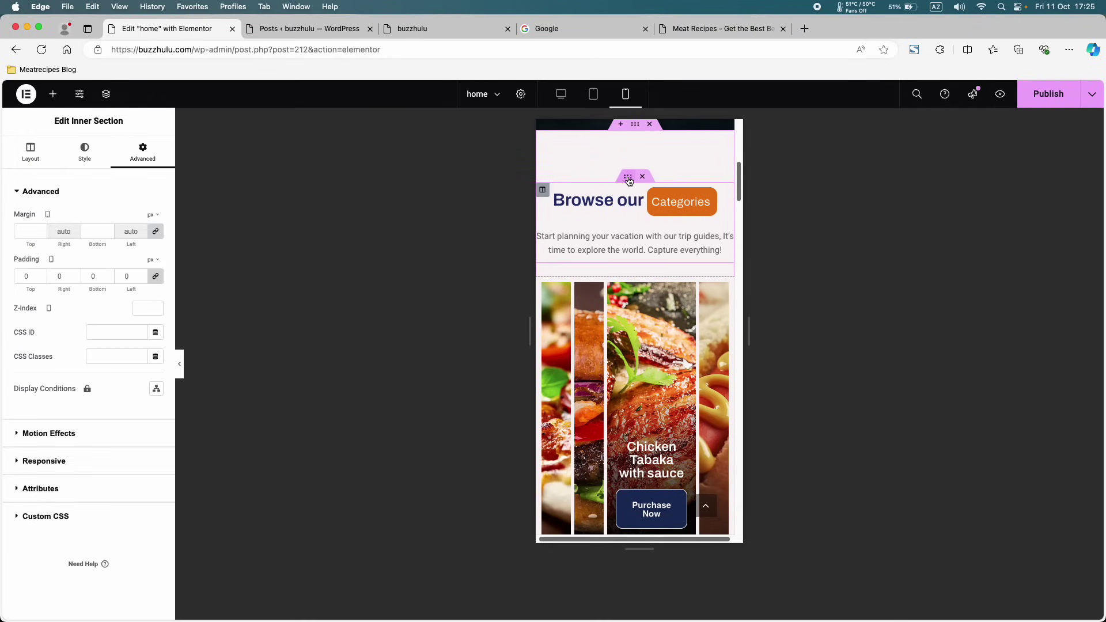
{"action": "left_click", "coordinate": [543, 191]}
{"action": "left_click", "coordinate": [144, 153]}
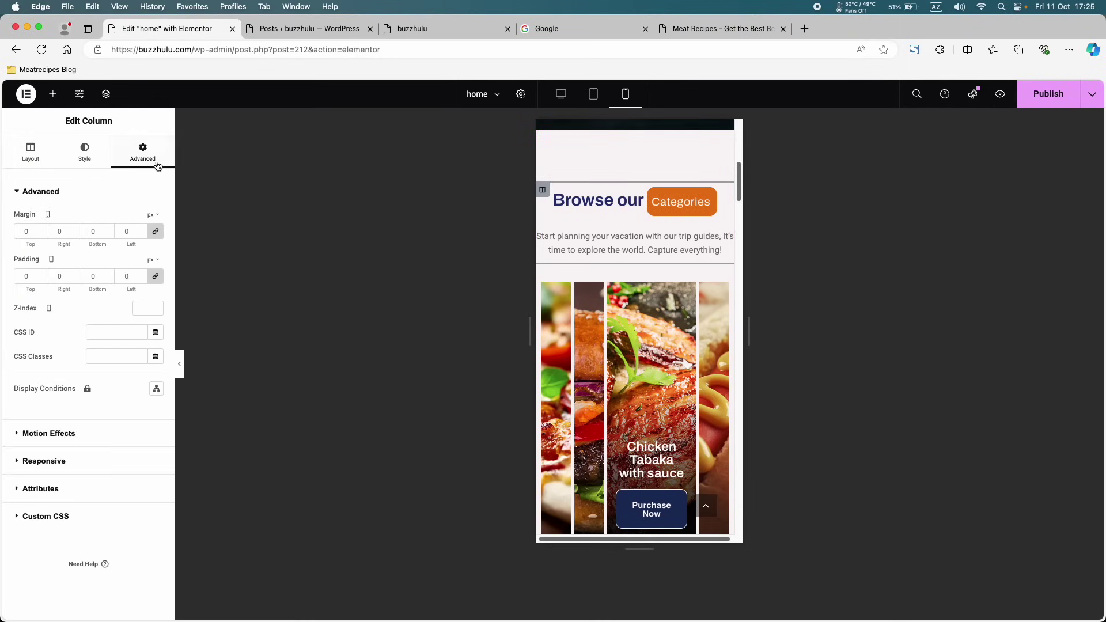
{"action": "left_click", "coordinate": [141, 274]}
{"action": "type", "text": "3"}
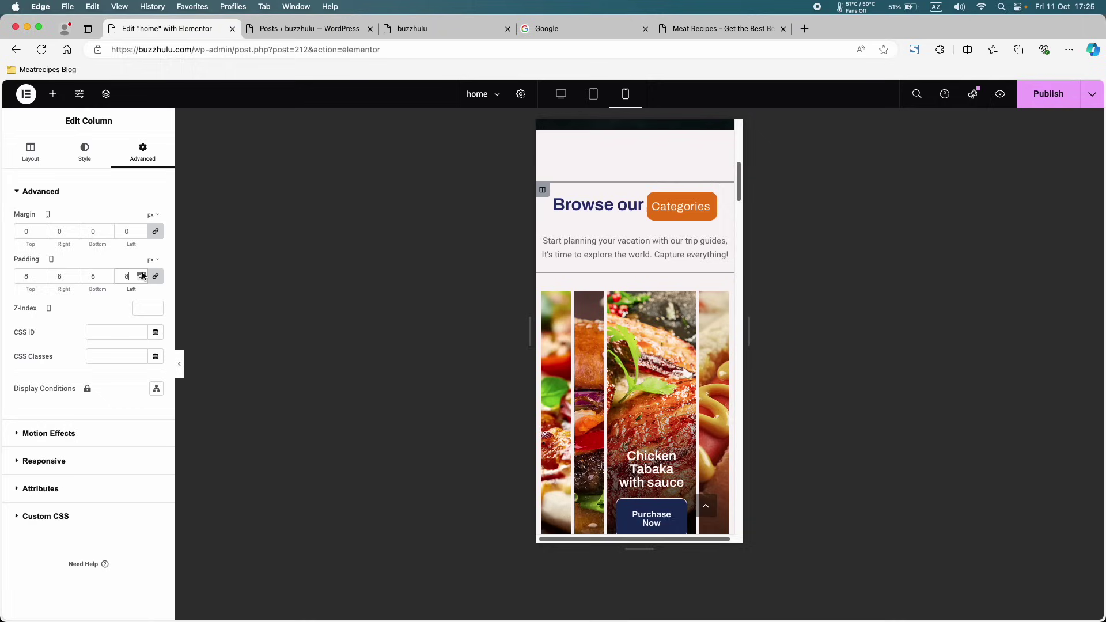
{"action": "left_click", "coordinate": [143, 274]}
{"action": "left_click", "coordinate": [143, 274]}
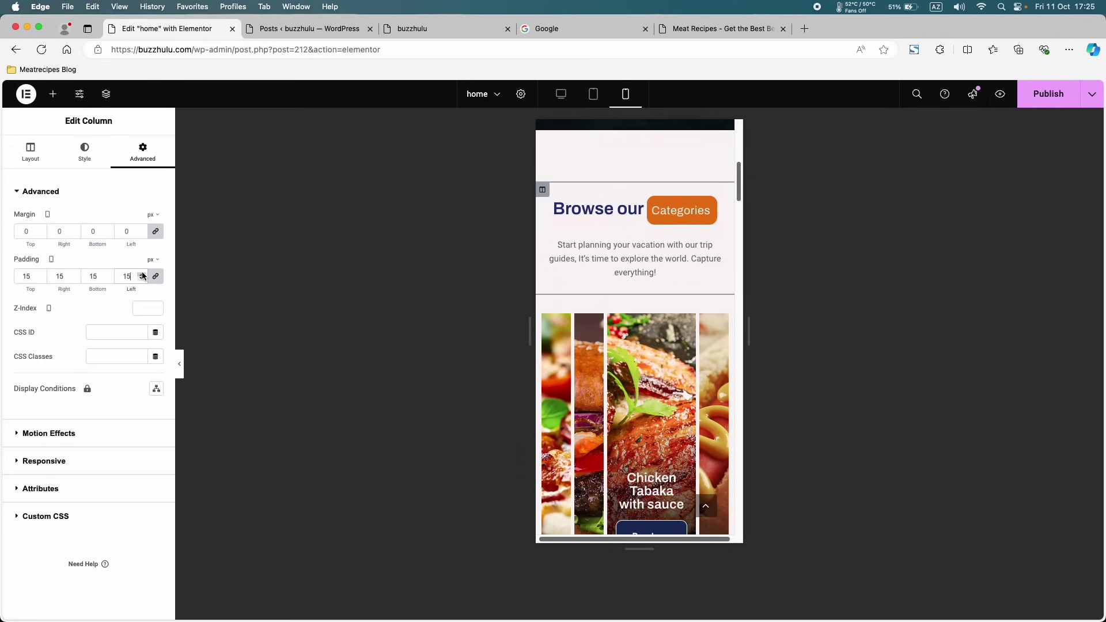
{"action": "left_click", "coordinate": [143, 275]}
{"action": "left_click", "coordinate": [144, 275]}
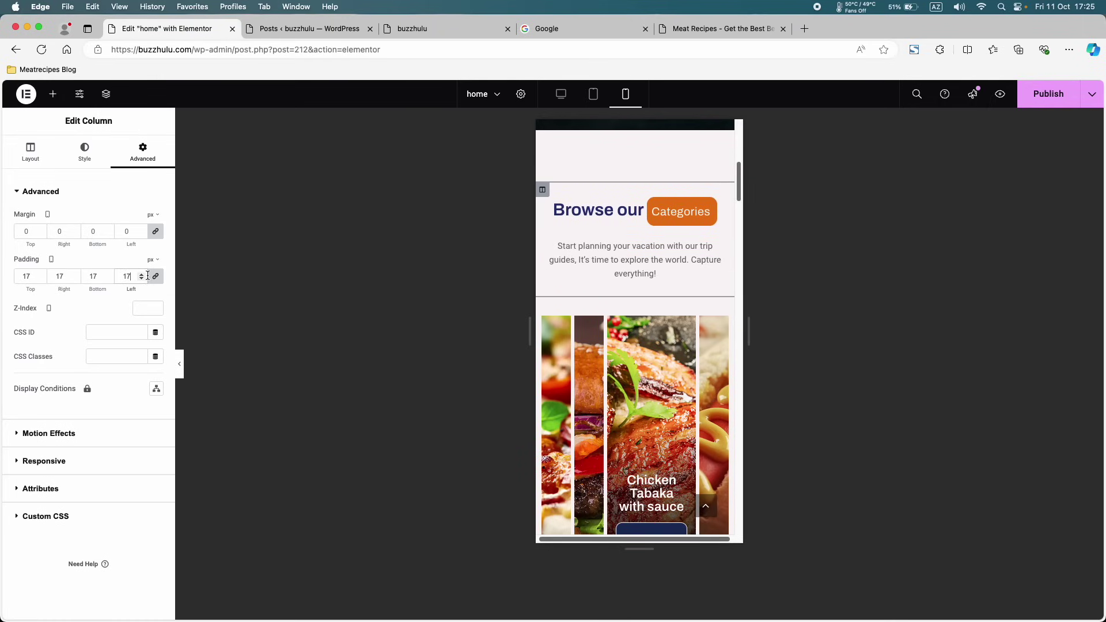
- Unlink the heading column's mobile padding values and set its top padding to 0
{"action": "left_click", "coordinate": [154, 278]}
{"action": "double_click", "coordinate": [28, 276]}
{"action": "type", "text": "0"}
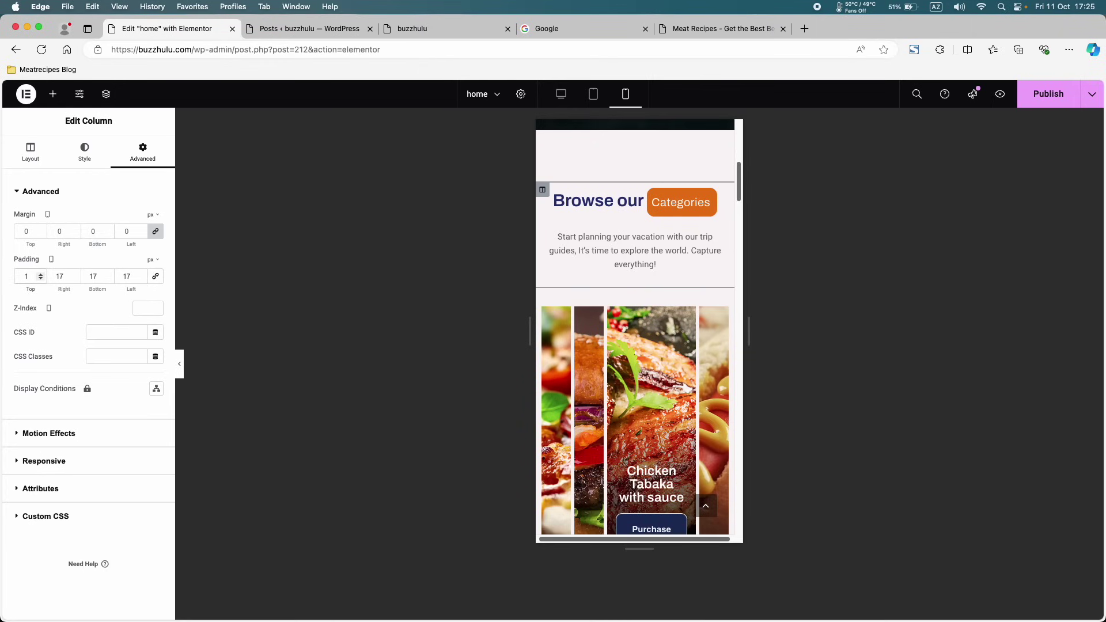
- Unlink the Categories section's mobile padding values, set its top padding to 0 and check the spacing below the hero
{"action": "scroll", "coordinate": [618, 276], "scroll_direction": "up", "scroll_amount": 5}
{"action": "scroll", "coordinate": [619, 276], "scroll_direction": "up", "scroll_amount": 2}
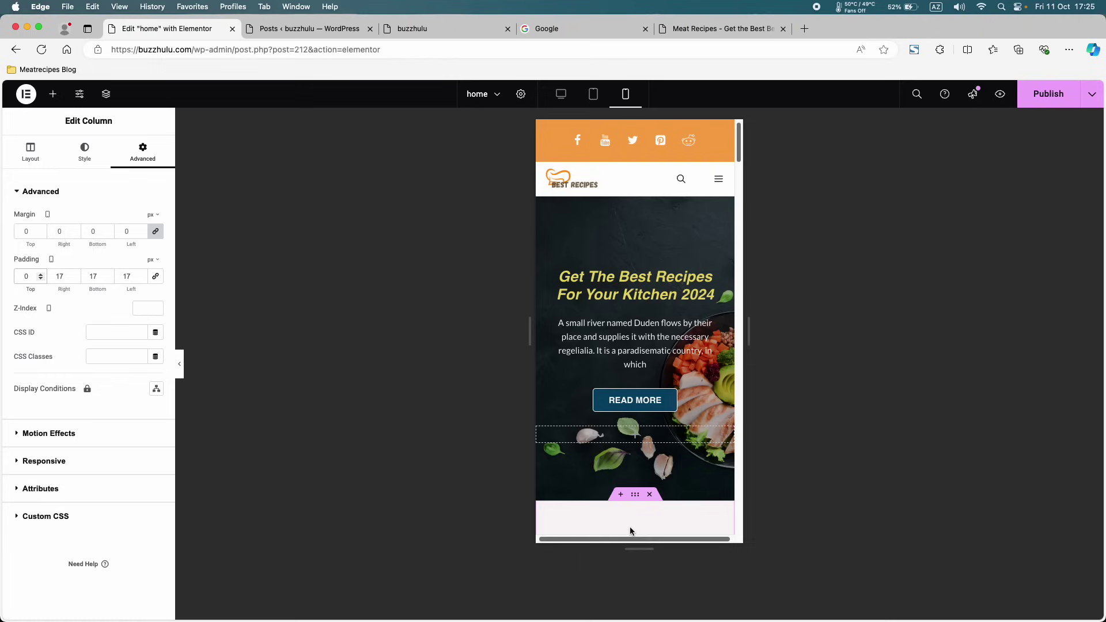
{"action": "left_click", "coordinate": [636, 499]}
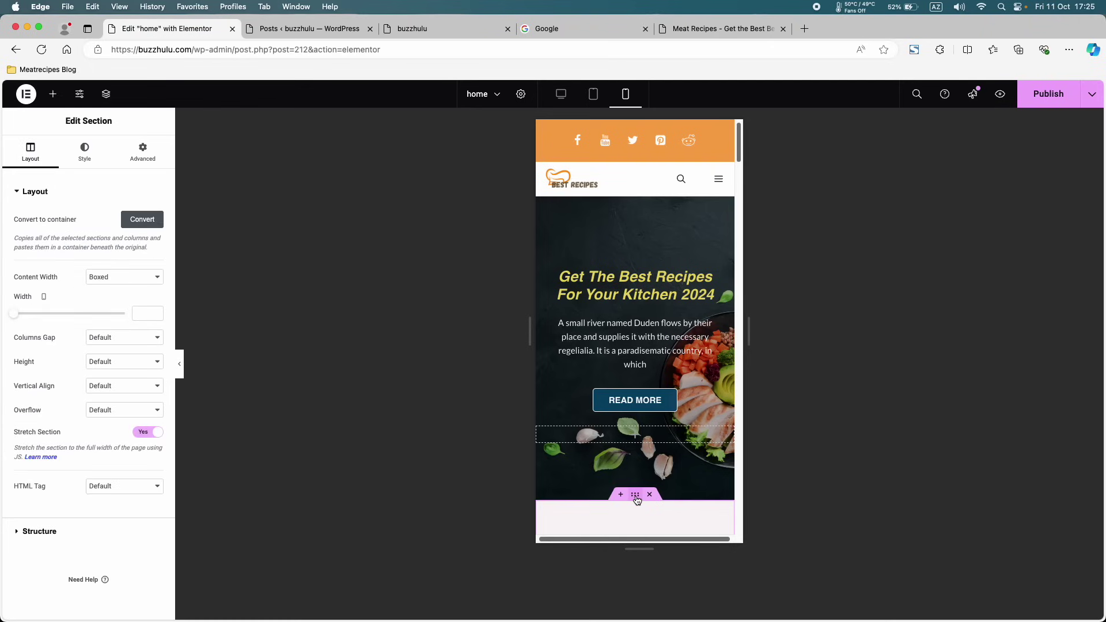
{"action": "left_click", "coordinate": [143, 153]}
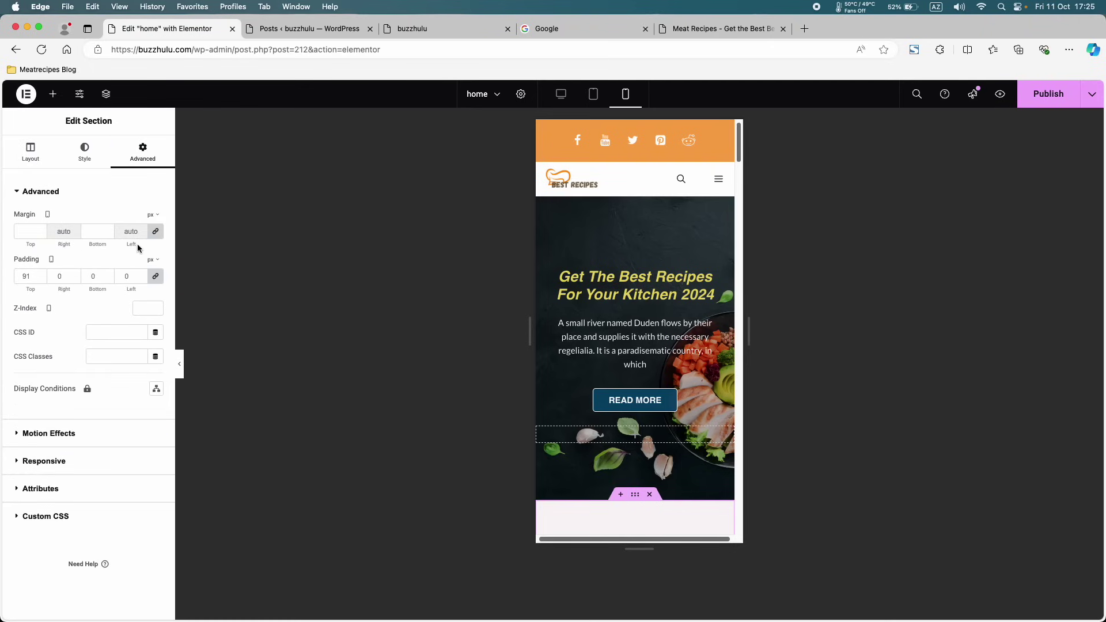
{"action": "left_click", "coordinate": [156, 276]}
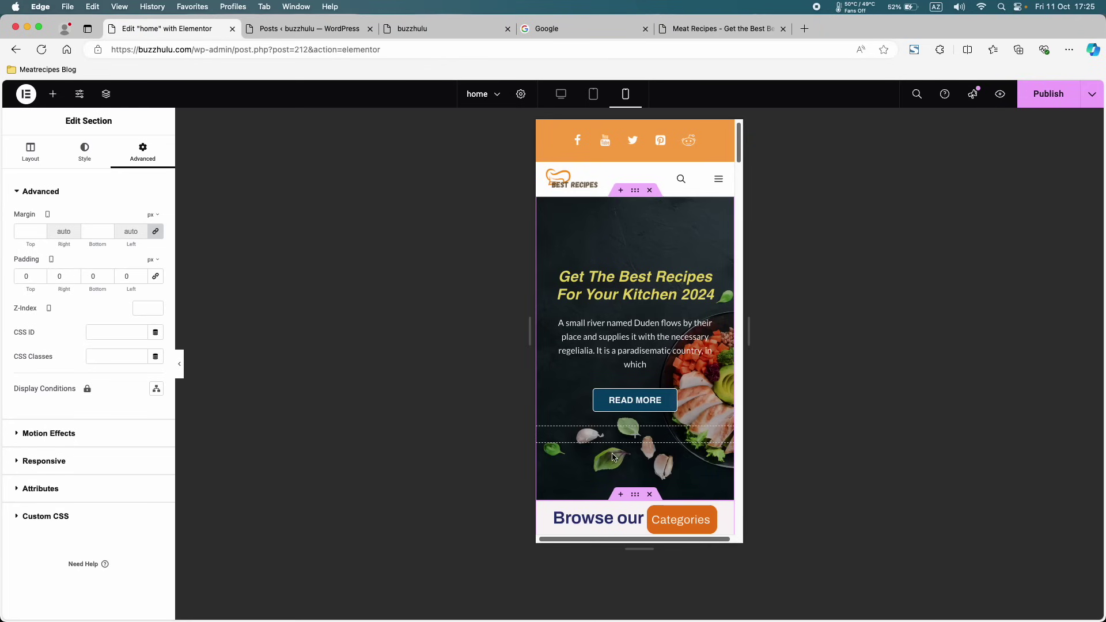
{"action": "scroll", "coordinate": [614, 455], "scroll_direction": "down", "scroll_amount": 5}
{"action": "scroll", "coordinate": [613, 455], "scroll_direction": "up", "scroll_amount": 5}
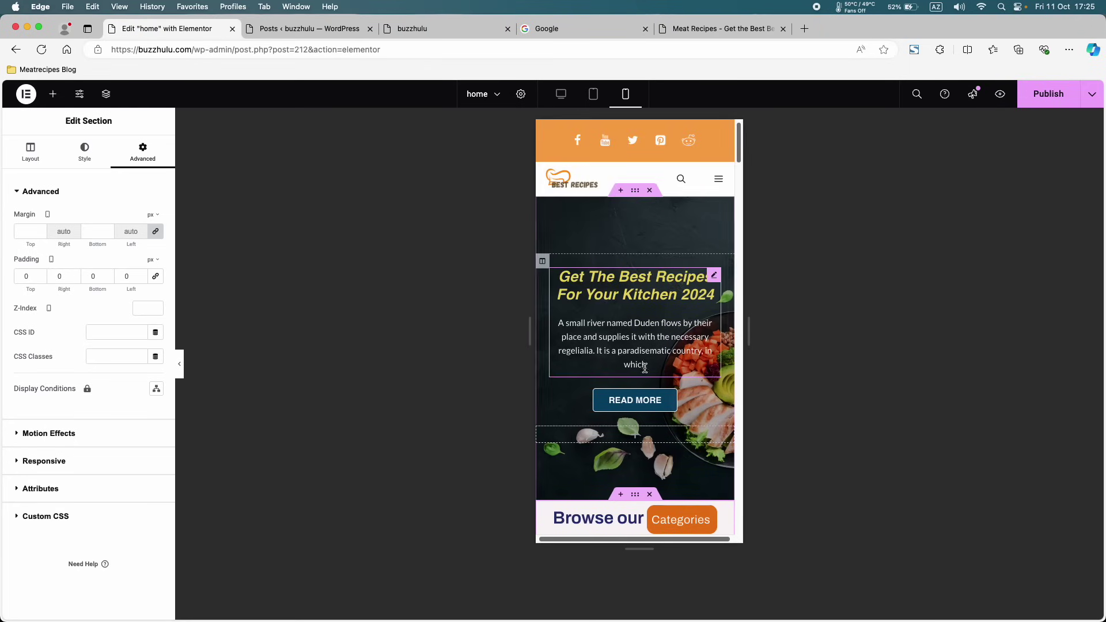
{"action": "scroll", "coordinate": [644, 368], "scroll_direction": "down", "scroll_amount": 5}
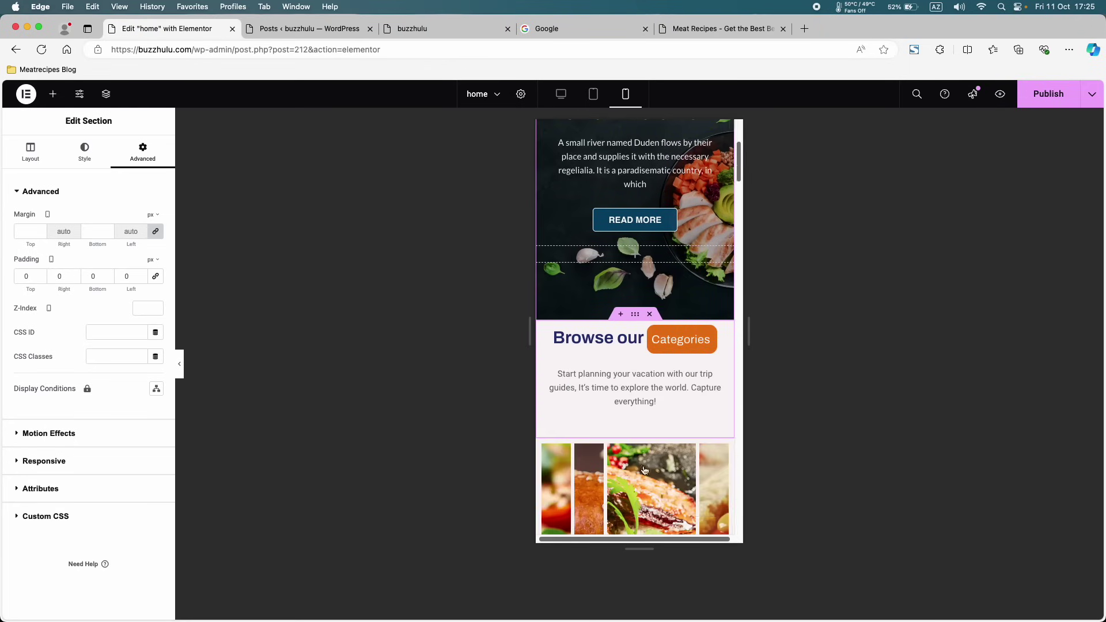
- Set the top mobile padding of the inner section around the Categories heading to 40 px
{"action": "left_click", "coordinate": [630, 317]}
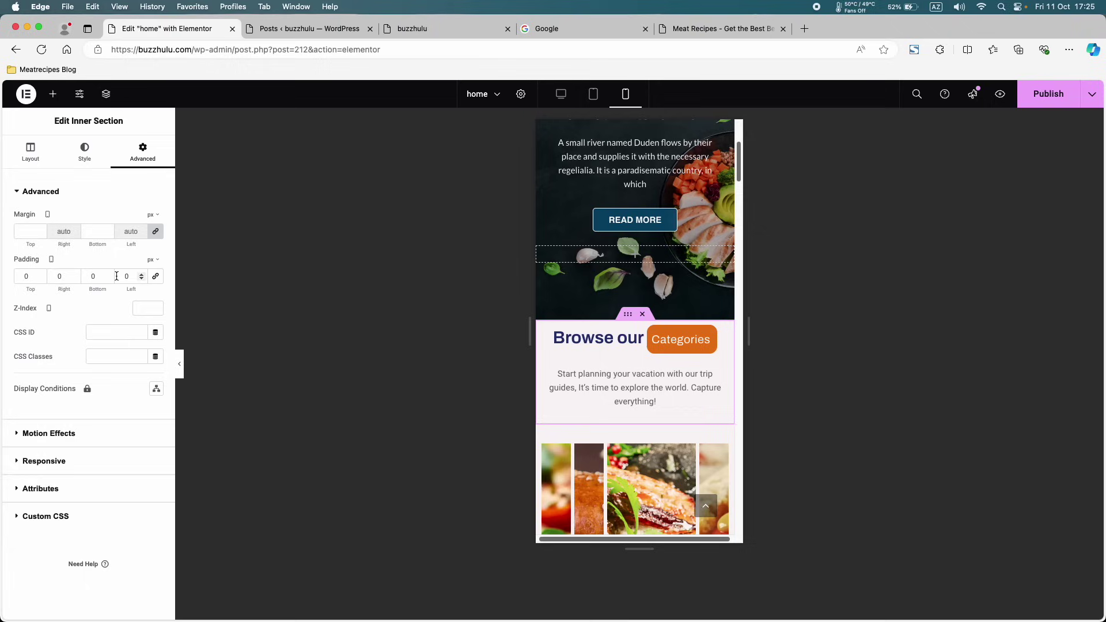
{"action": "left_click", "coordinate": [23, 278]}
{"action": "type", "text": "5"}
{"action": "key", "text": "BackSpace"}
{"action": "type", "text": "4"}
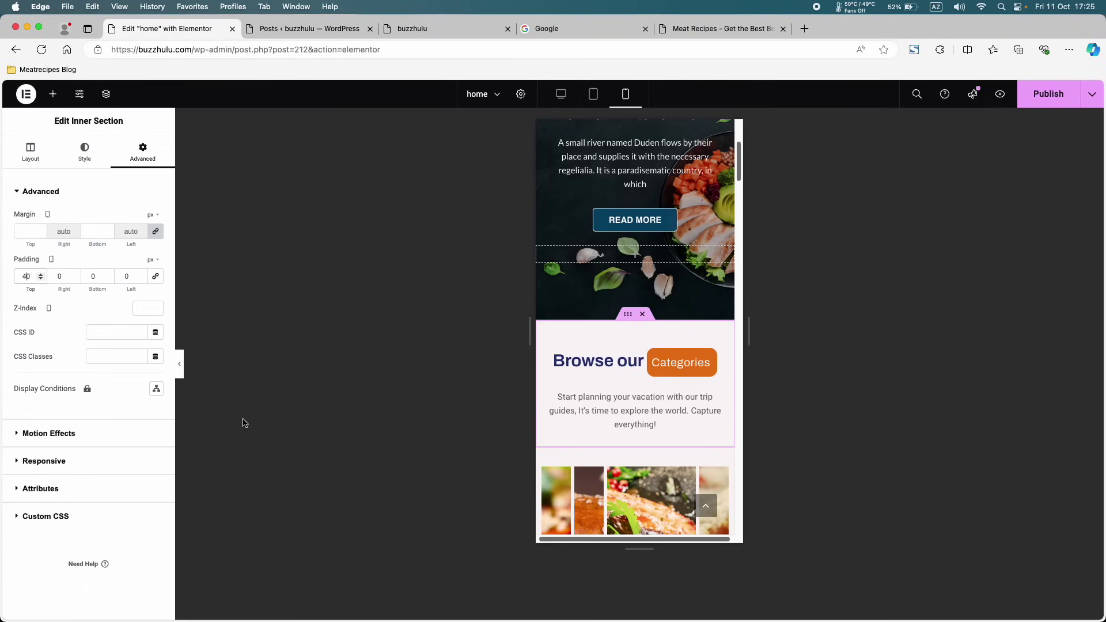
- Expand the burger and hotdog items of the image accordion in the mobile view and publish the page
{"action": "scroll", "coordinate": [648, 436], "scroll_direction": "down", "scroll_amount": 5}
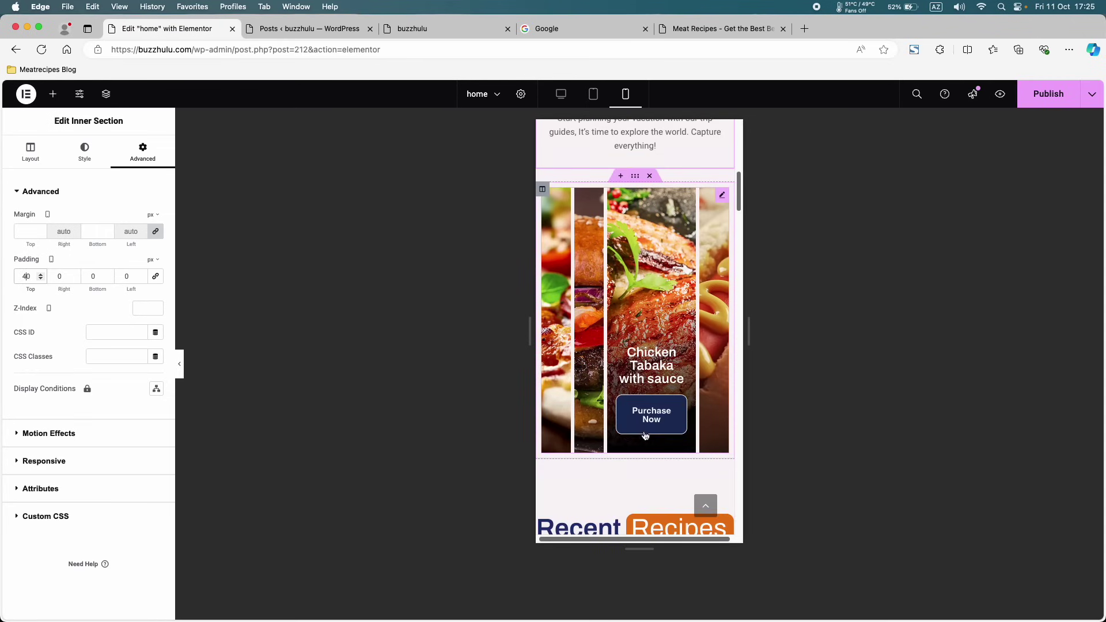
{"action": "left_click", "coordinate": [598, 375]}
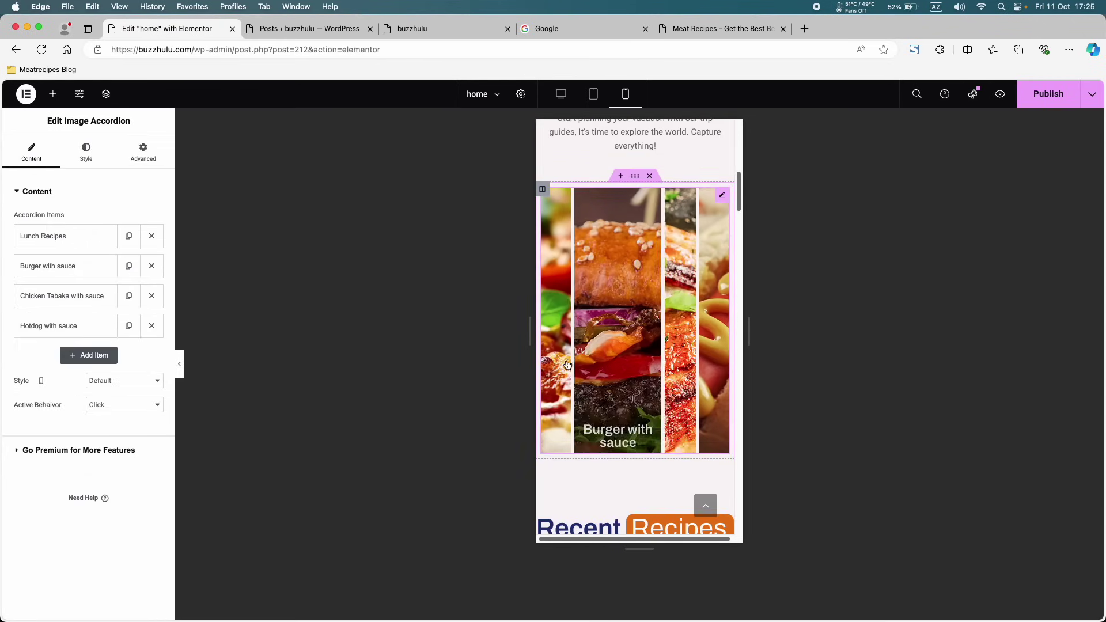
{"action": "left_click", "coordinate": [707, 313]}
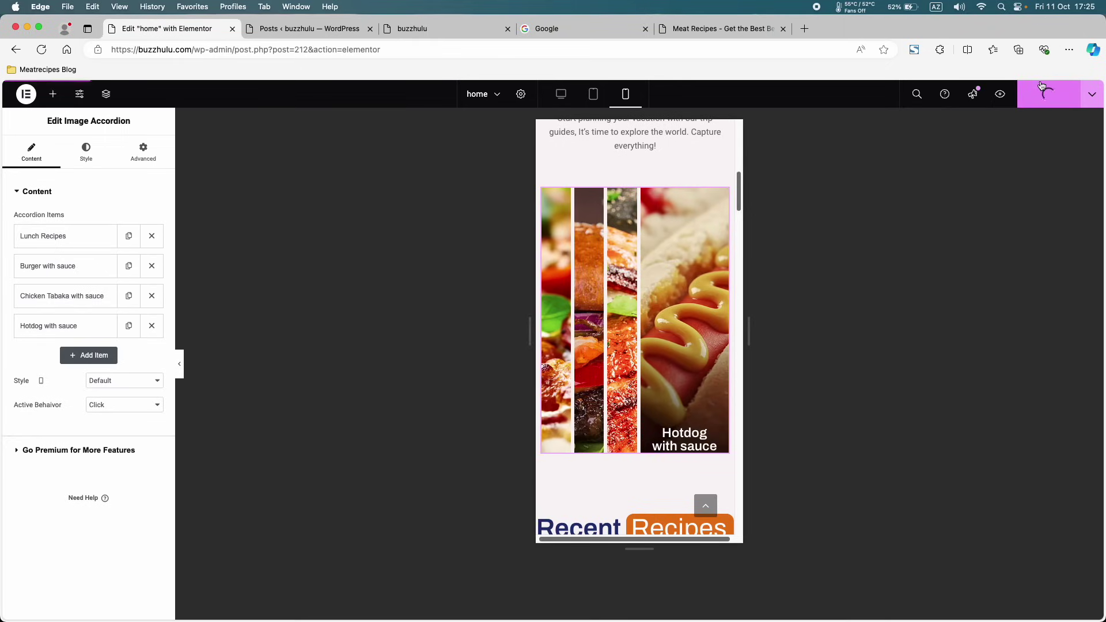
- Copy the "Browse our Categories" heading section in the desktop view and paste it directly above the Recent Recipes heading section
{"action": "scroll", "coordinate": [669, 357], "scroll_direction": "up", "scroll_amount": 3}
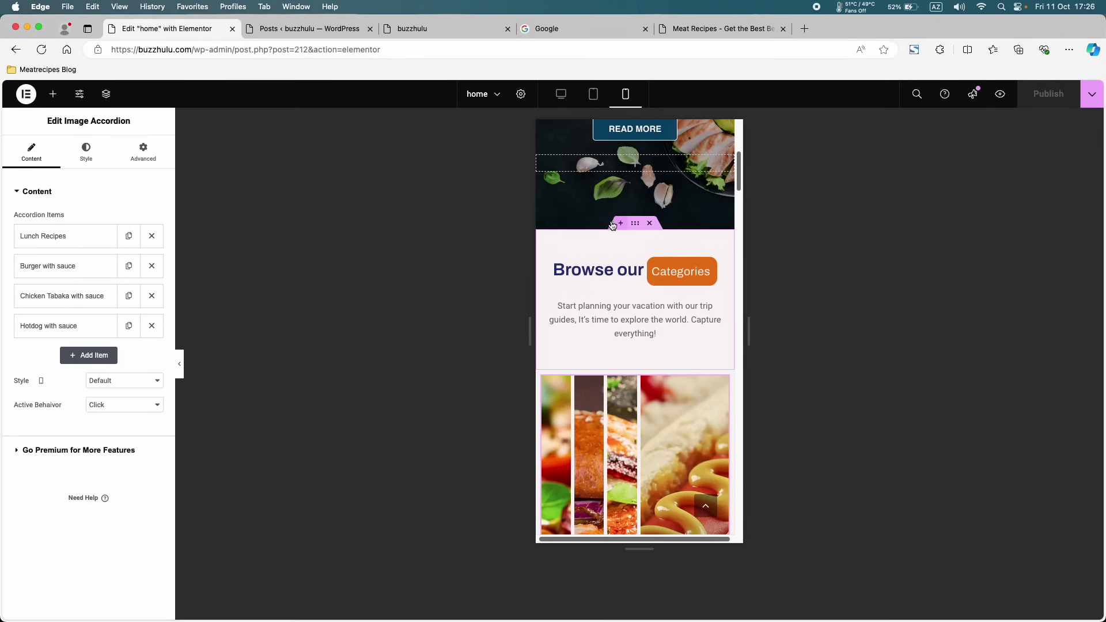
{"action": "left_click", "coordinate": [636, 225]}
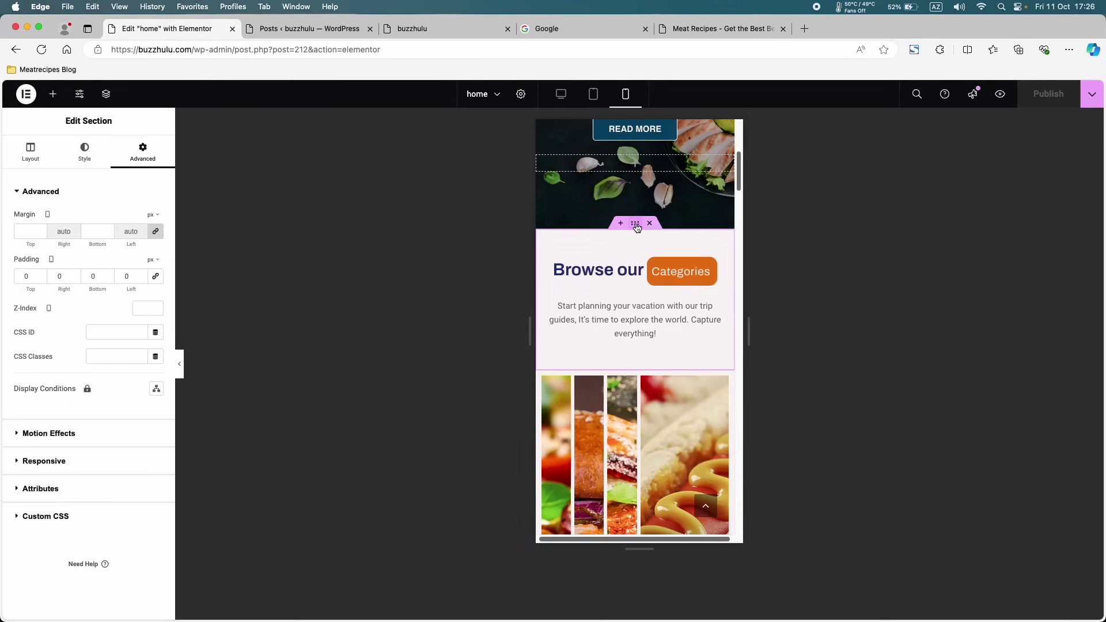
{"action": "left_click", "coordinate": [554, 98]}
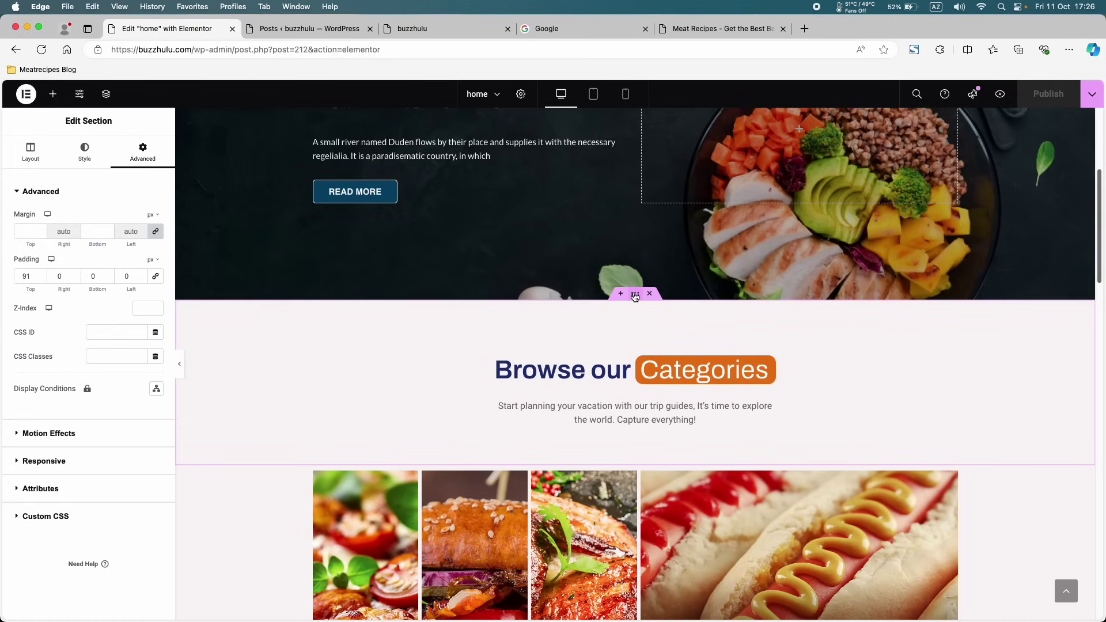
{"action": "right_click", "coordinate": [635, 295]}
{"action": "left_click", "coordinate": [655, 349]}
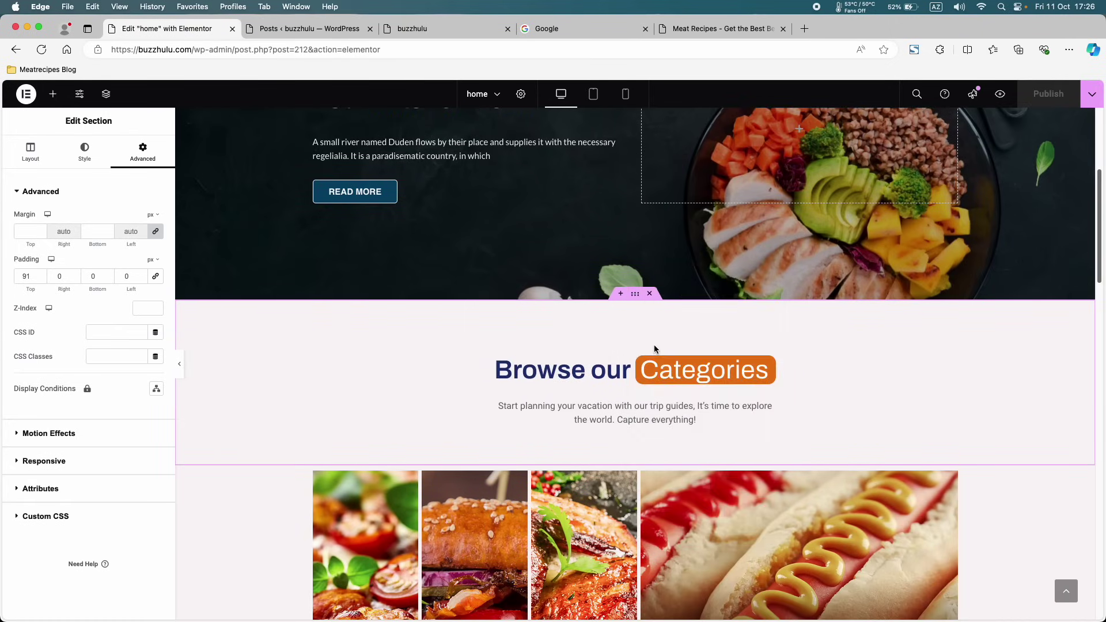
{"action": "scroll", "coordinate": [628, 311], "scroll_direction": "down", "scroll_amount": 8}
{"action": "left_click", "coordinate": [621, 296]}
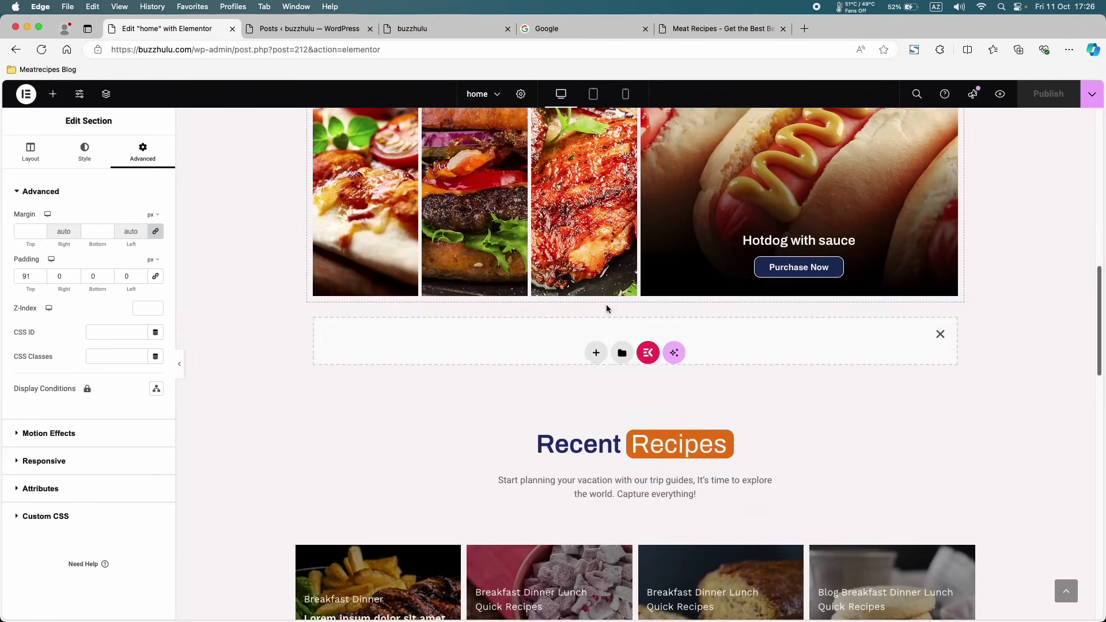
{"action": "right_click", "coordinate": [485, 369]}
{"action": "left_click", "coordinate": [510, 373]}
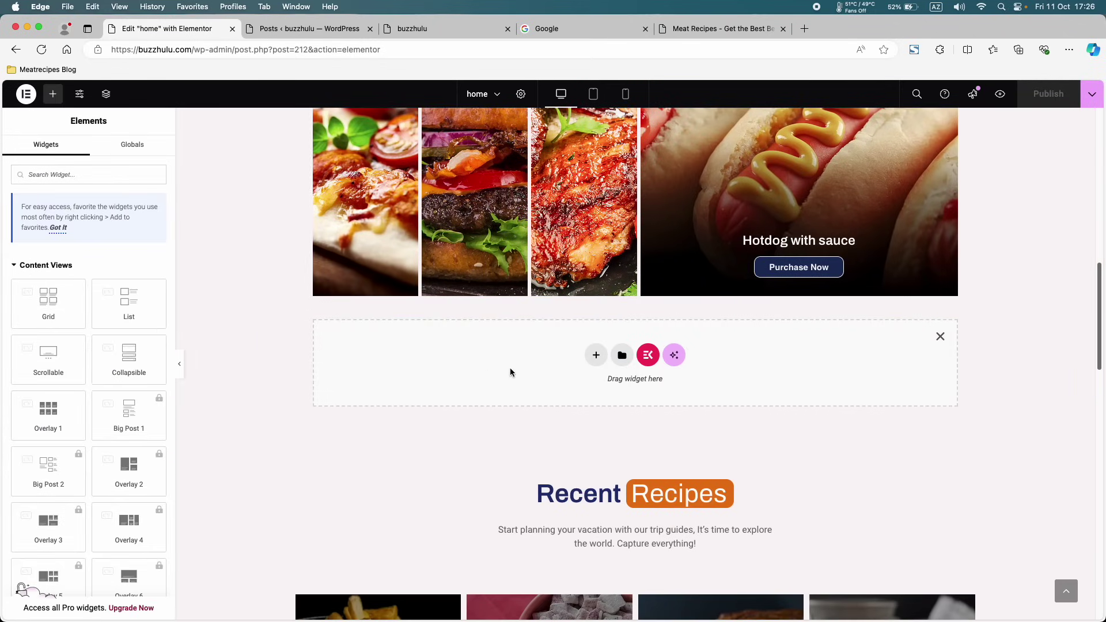
{"action": "right_click", "coordinate": [482, 348]}
{"action": "left_click", "coordinate": [494, 361]}
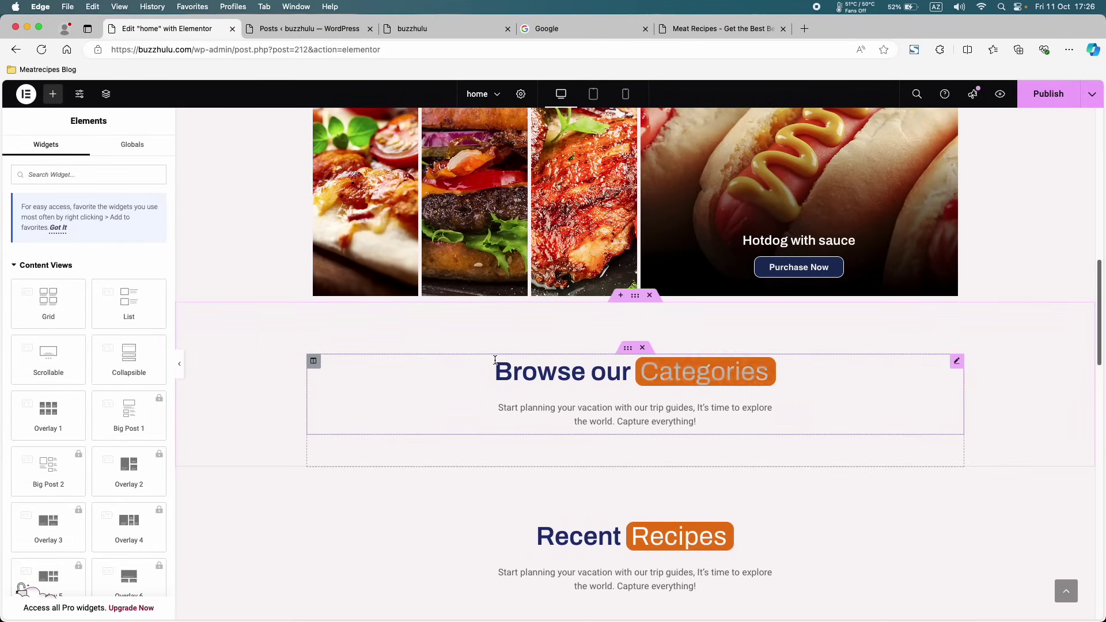
- Set the title of the pasted heading below the accordion to "Recent {{Recipes}}"
{"action": "scroll", "coordinate": [573, 486], "scroll_direction": "down", "scroll_amount": 1}
{"action": "left_click", "coordinate": [574, 483]}
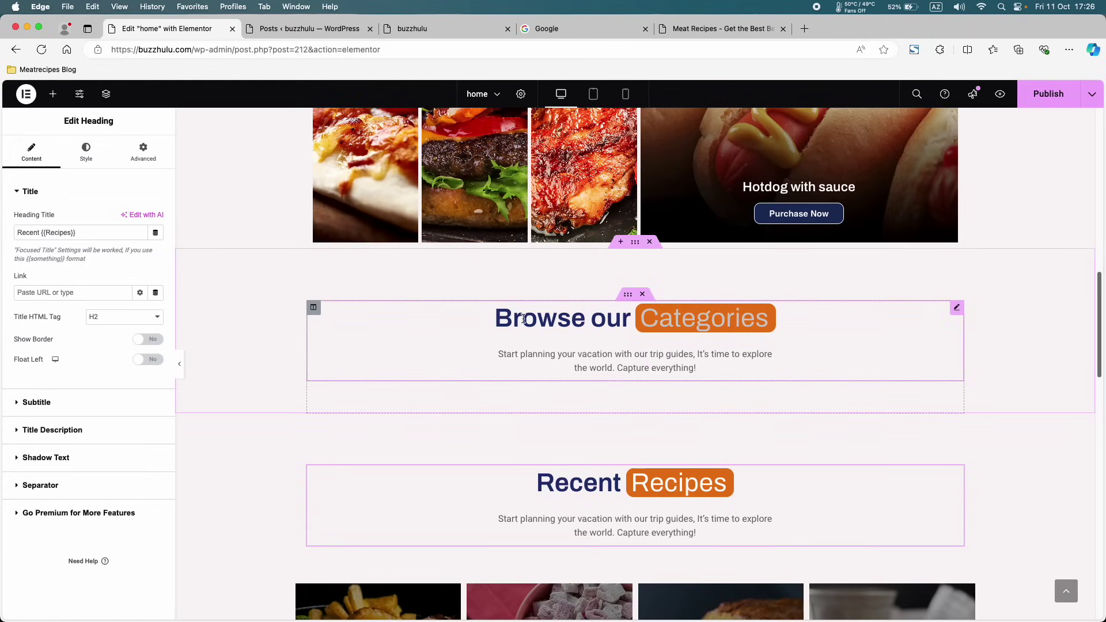
{"action": "left_click", "coordinate": [564, 323]}
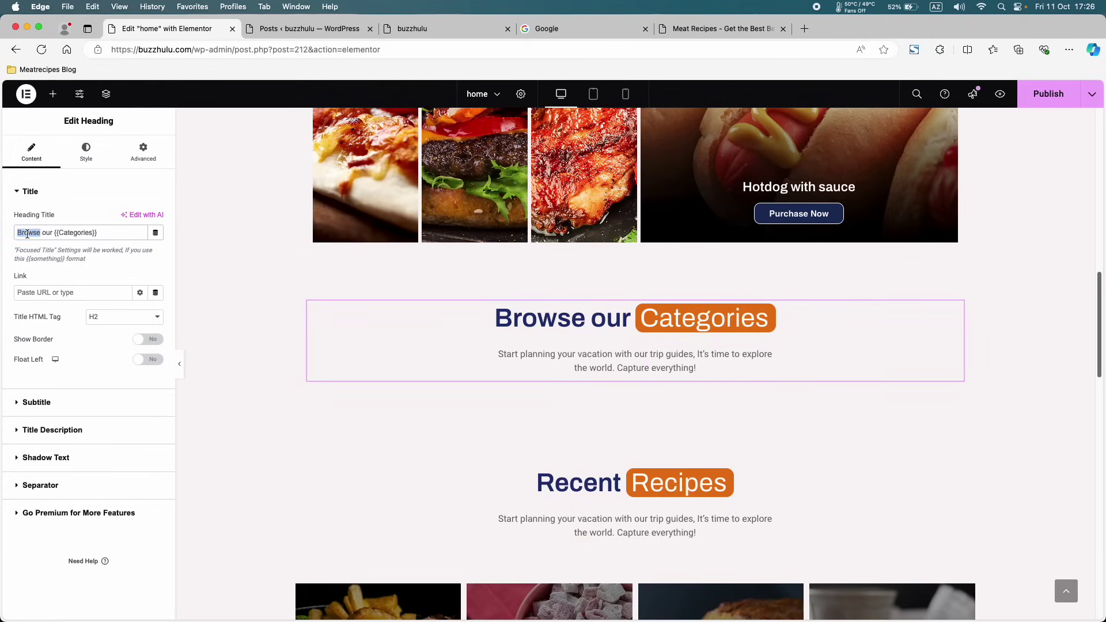
{"action": "type", "text": "Recen"}
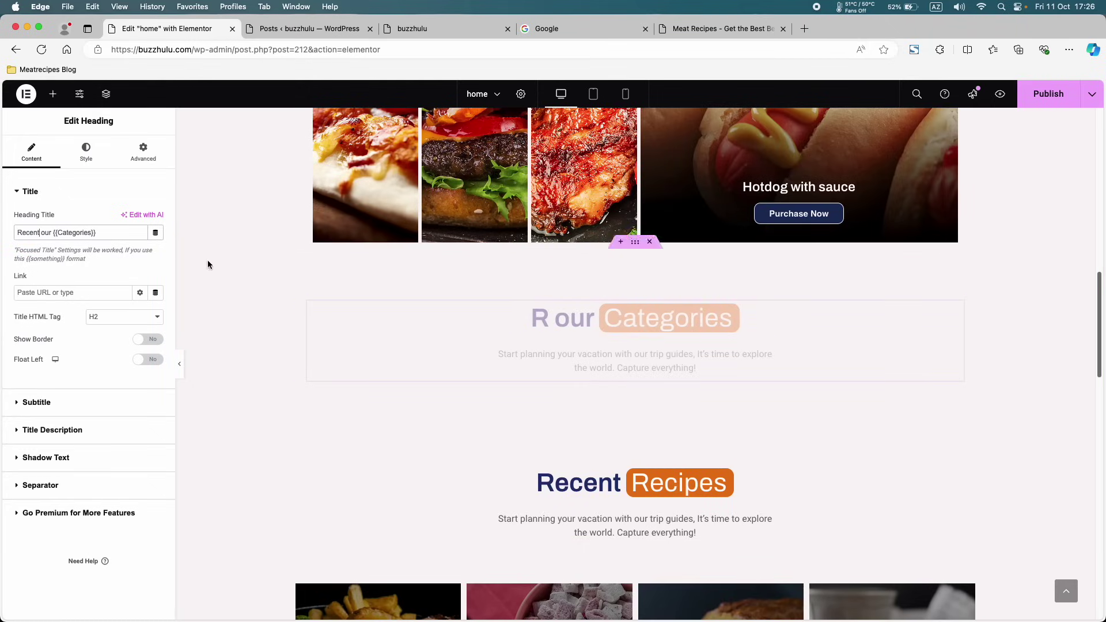
{"action": "type", "text": "t"}
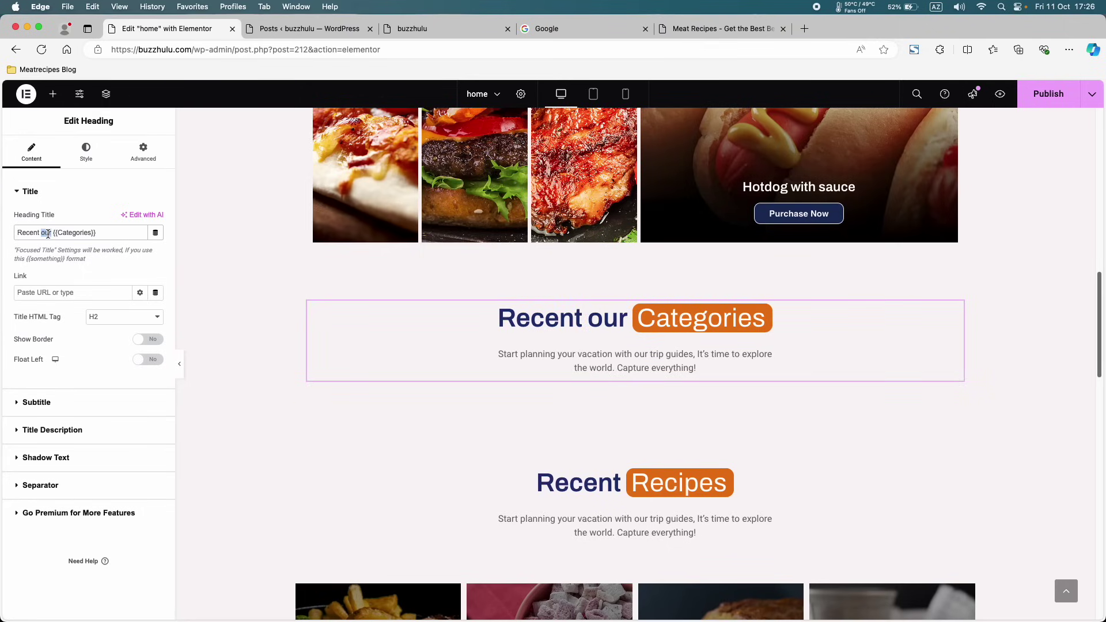
{"action": "key", "text": "BackSpace"}
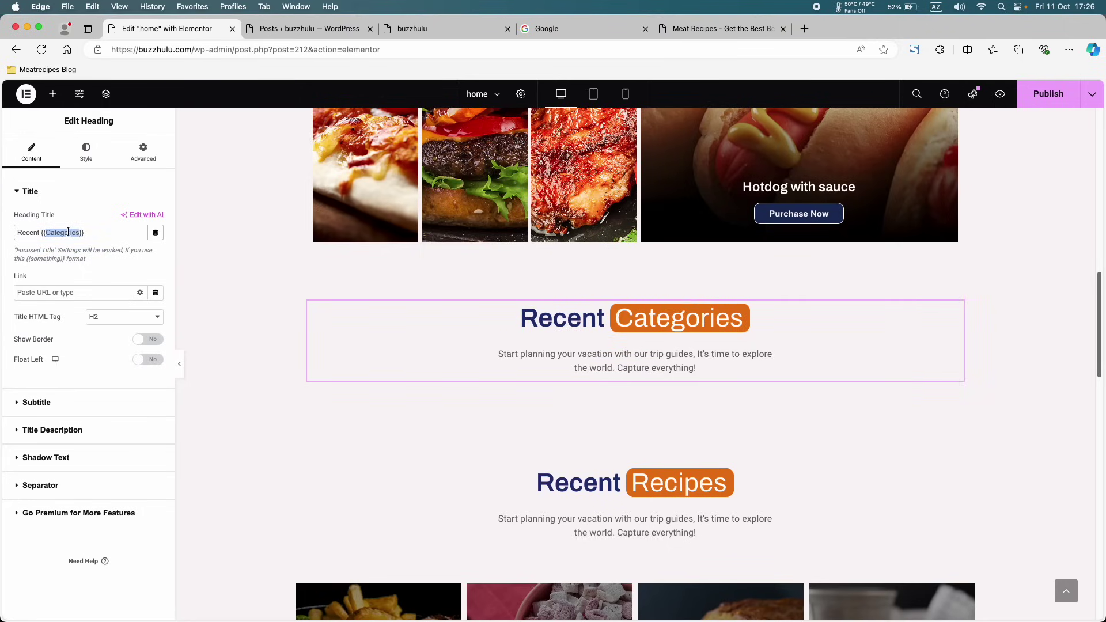
{"action": "type", "text": "Recipes"}
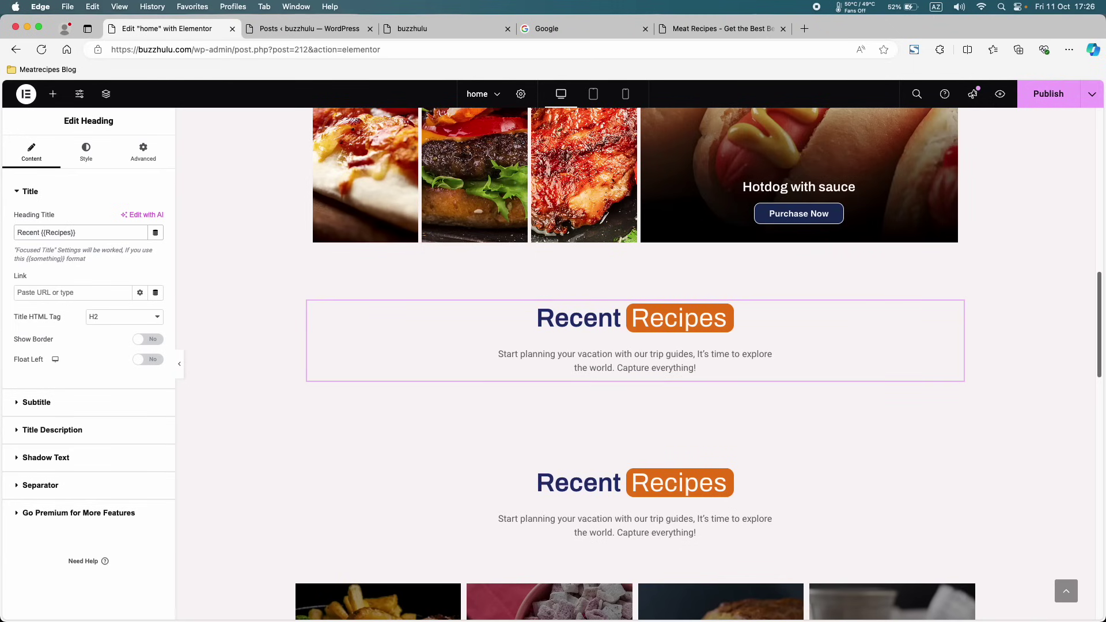
- Delete the old Recent Recipes heading section and check the replacement heading in the mobile view
{"action": "left_click", "coordinate": [651, 406]}
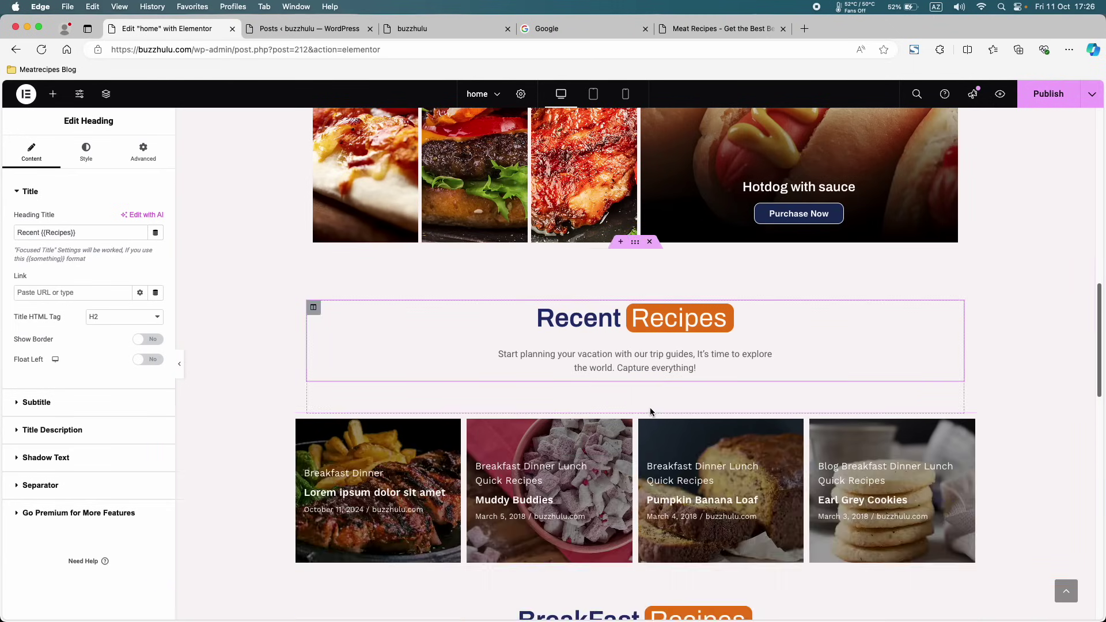
{"action": "left_click", "coordinate": [626, 94]}
{"action": "scroll", "coordinate": [635, 348], "scroll_direction": "up", "scroll_amount": 5}
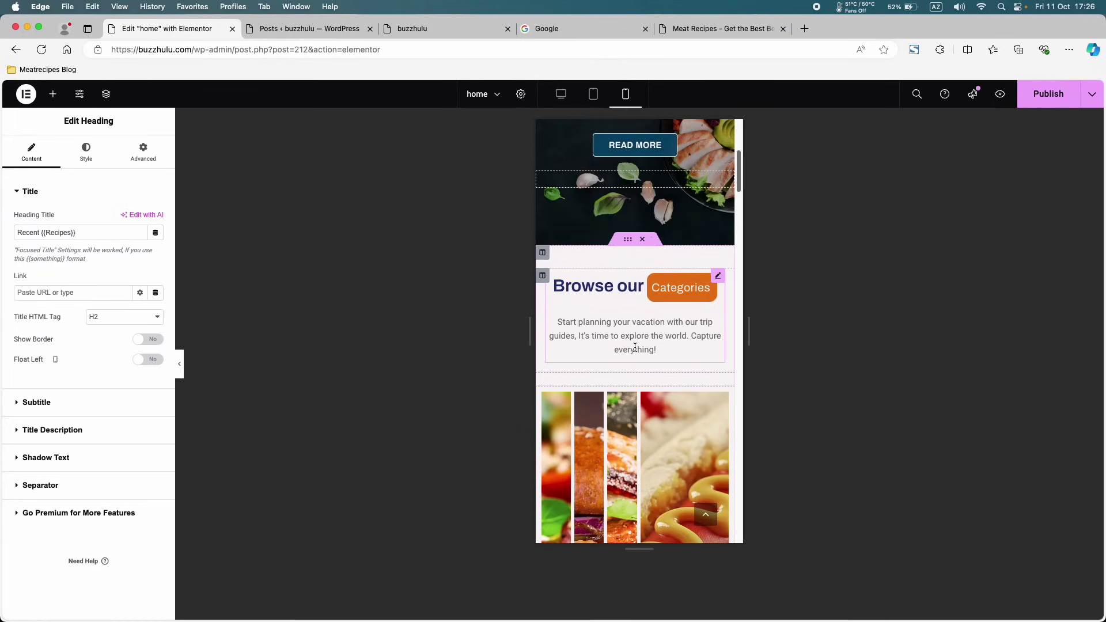
{"action": "scroll", "coordinate": [636, 350], "scroll_direction": "down", "scroll_amount": 4}
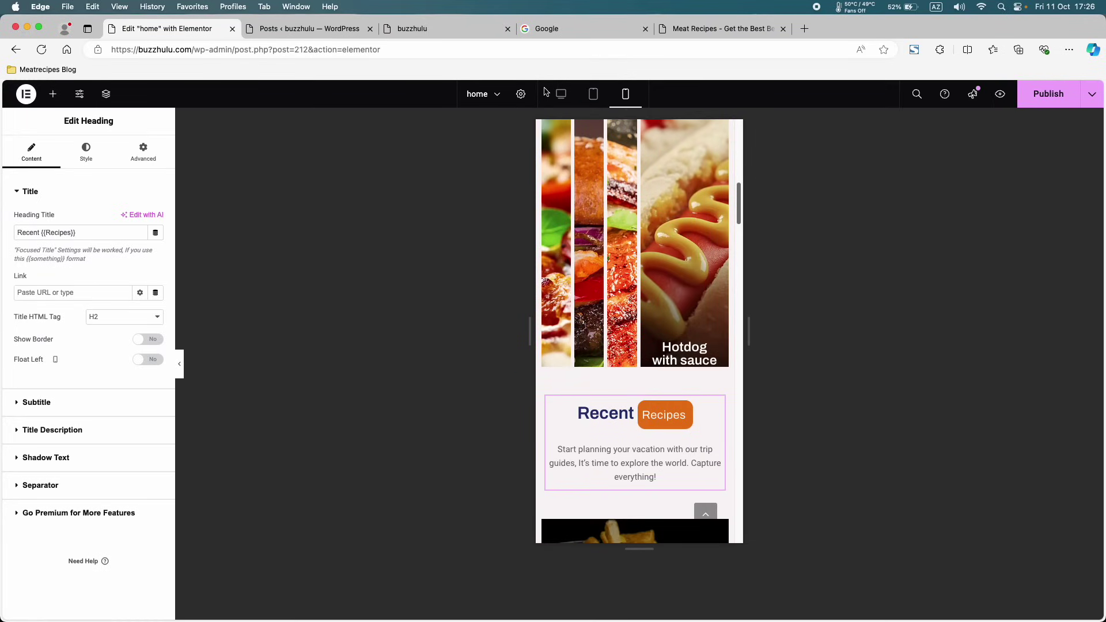
- Copy the new Recent Recipes heading section in the desktop view and paste it above the BreakFast Recipes heading section
{"action": "left_click", "coordinate": [561, 94]}
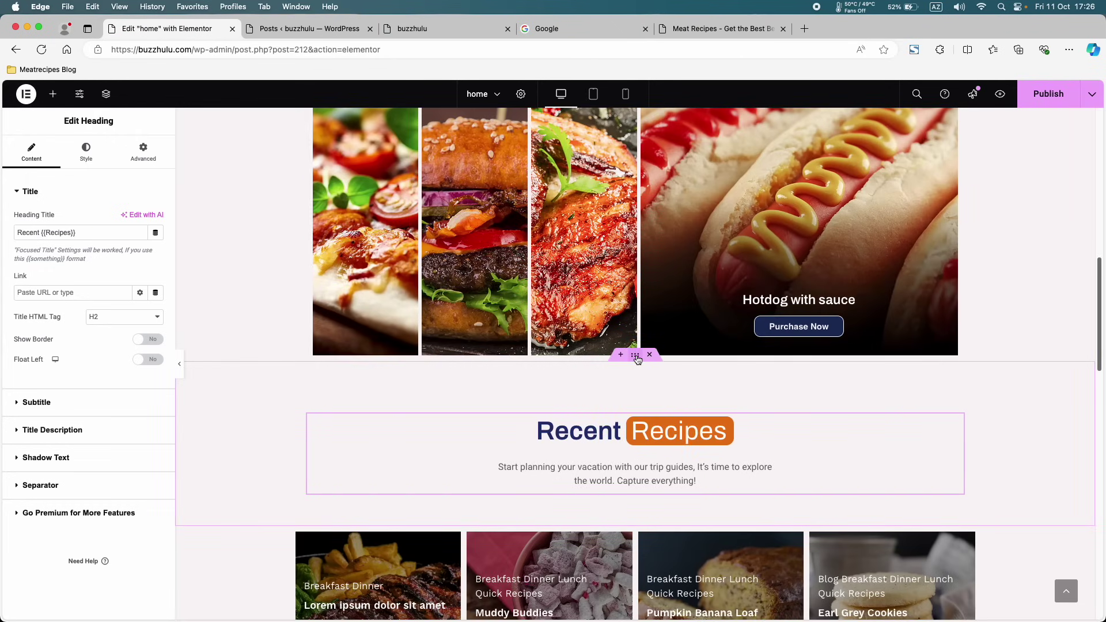
{"action": "right_click", "coordinate": [637, 359]}
{"action": "left_click", "coordinate": [659, 413]}
{"action": "scroll", "coordinate": [658, 412], "scroll_direction": "down", "scroll_amount": 6}
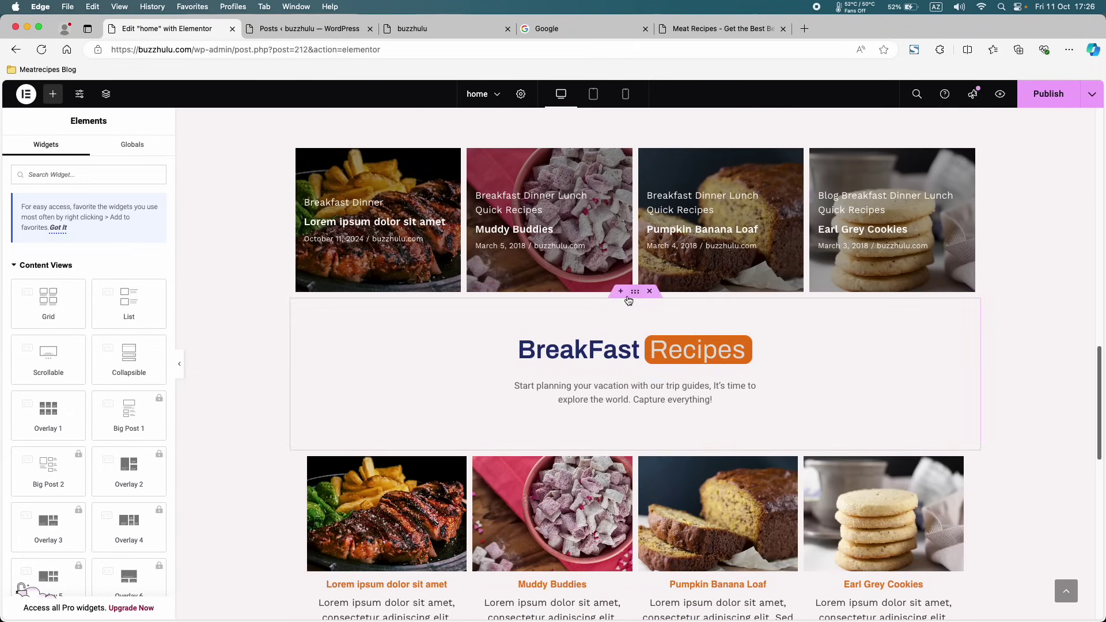
{"action": "left_click", "coordinate": [621, 291]}
{"action": "right_click", "coordinate": [516, 366]}
{"action": "left_click", "coordinate": [572, 377]}
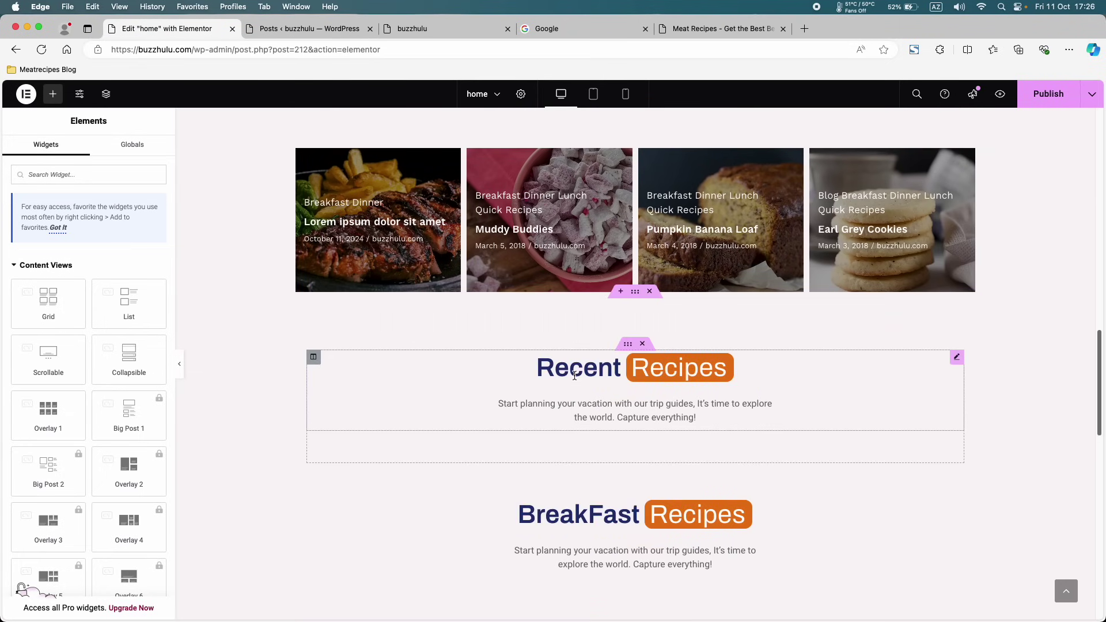
- Set the pasted heading's title to "BreakFast {{Recipes}}" and delete the old BreakFast Recipes heading section below it
{"action": "scroll", "coordinate": [573, 369], "scroll_direction": "down", "scroll_amount": 2}
{"action": "left_click", "coordinate": [576, 397]}
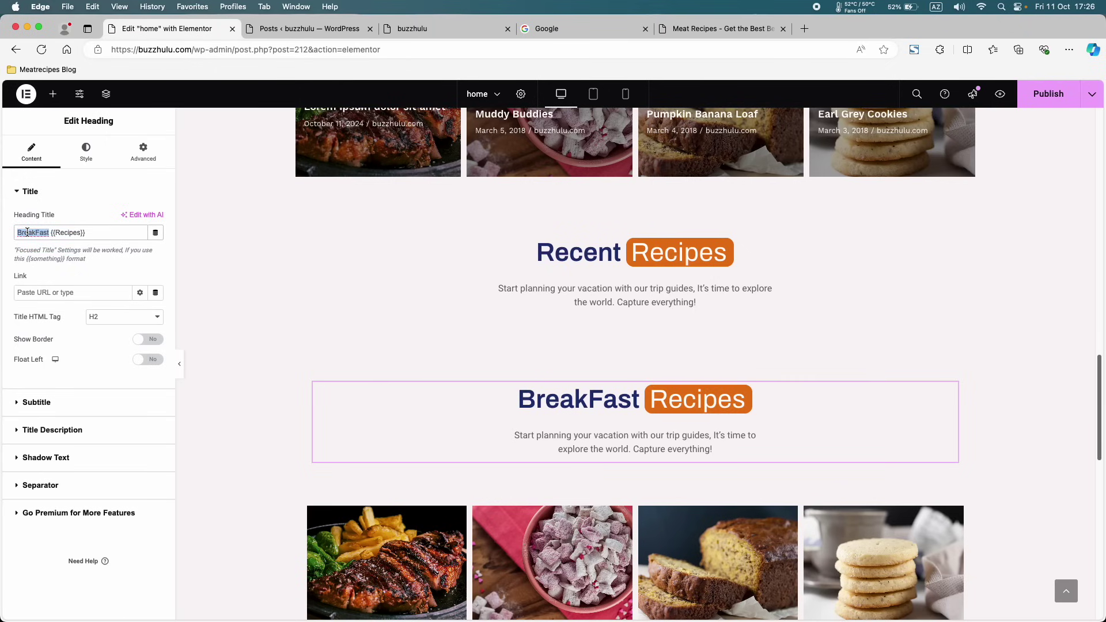
{"action": "left_click", "coordinate": [438, 242]}
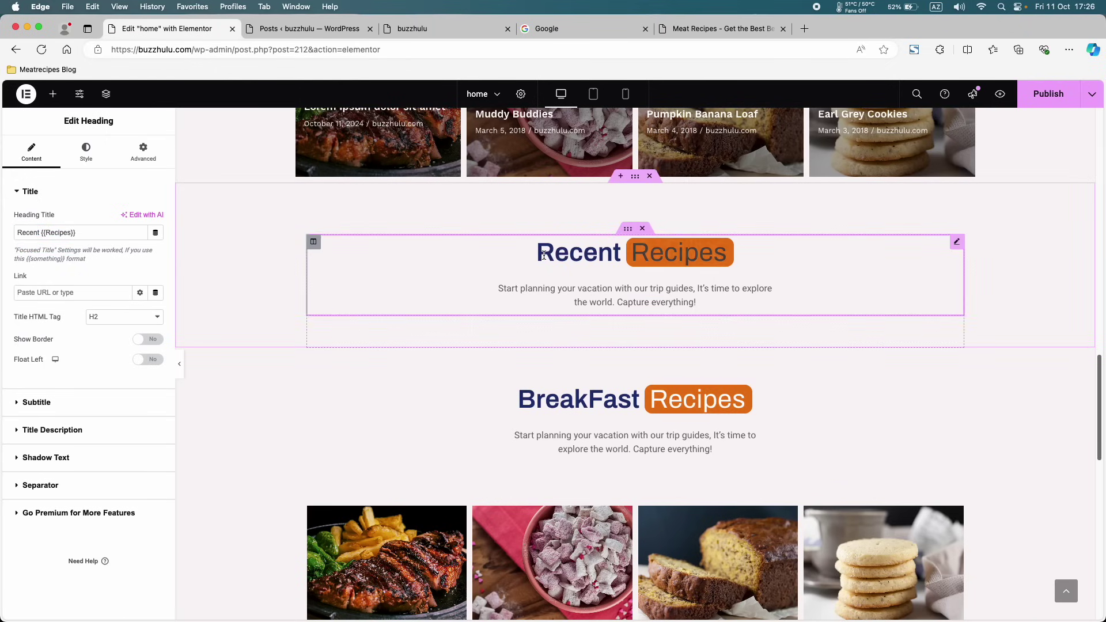
{"action": "double_click", "coordinate": [30, 231]}
{"action": "key", "text": "cmd+v"}
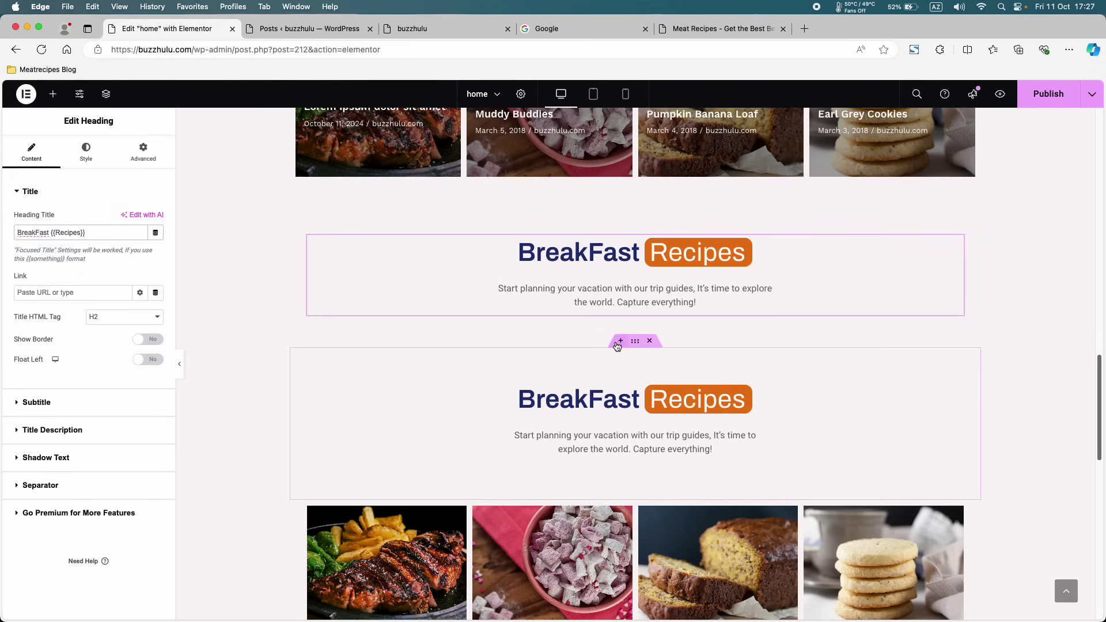
{"action": "left_click", "coordinate": [649, 341]}
{"action": "scroll", "coordinate": [645, 374], "scroll_direction": "down", "scroll_amount": 3}
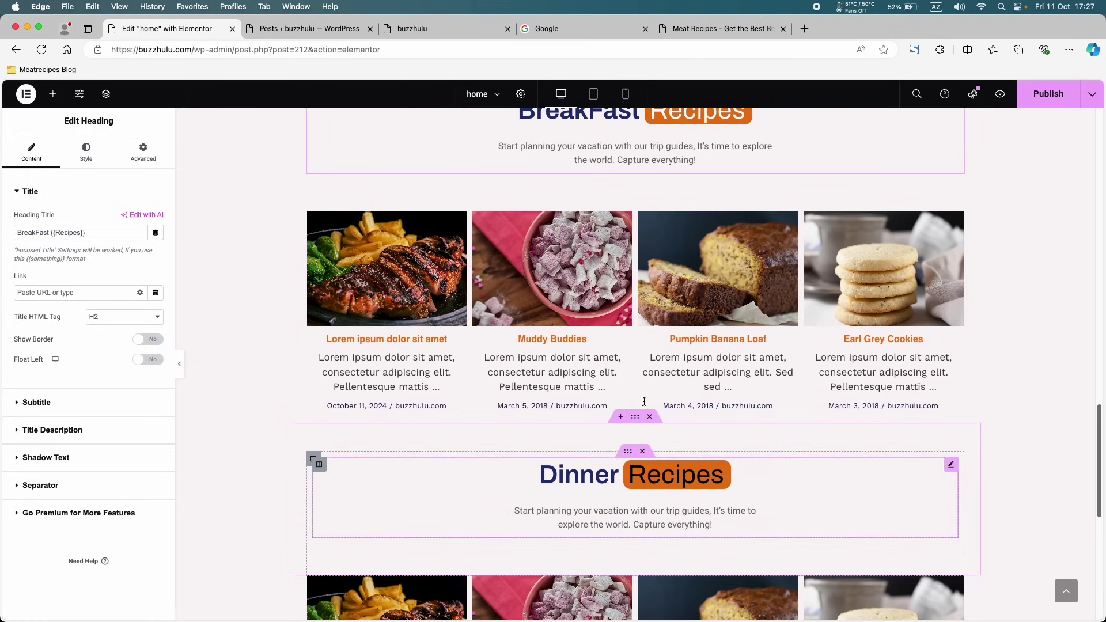
- Copy the new BreakFast Recipes heading section and paste it above the Dinner Recipes heading section
{"action": "scroll", "coordinate": [644, 401], "scroll_direction": "up", "scroll_amount": 2}
{"action": "right_click", "coordinate": [636, 136]}
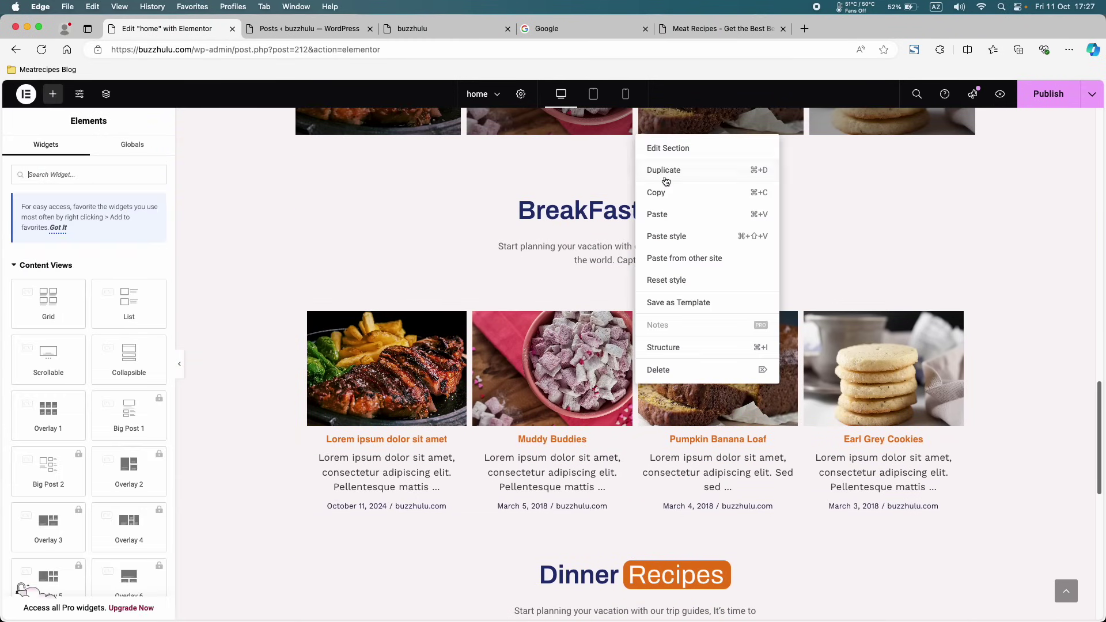
{"action": "left_click", "coordinate": [660, 194]}
{"action": "scroll", "coordinate": [616, 294], "scroll_direction": "down", "scroll_amount": 4}
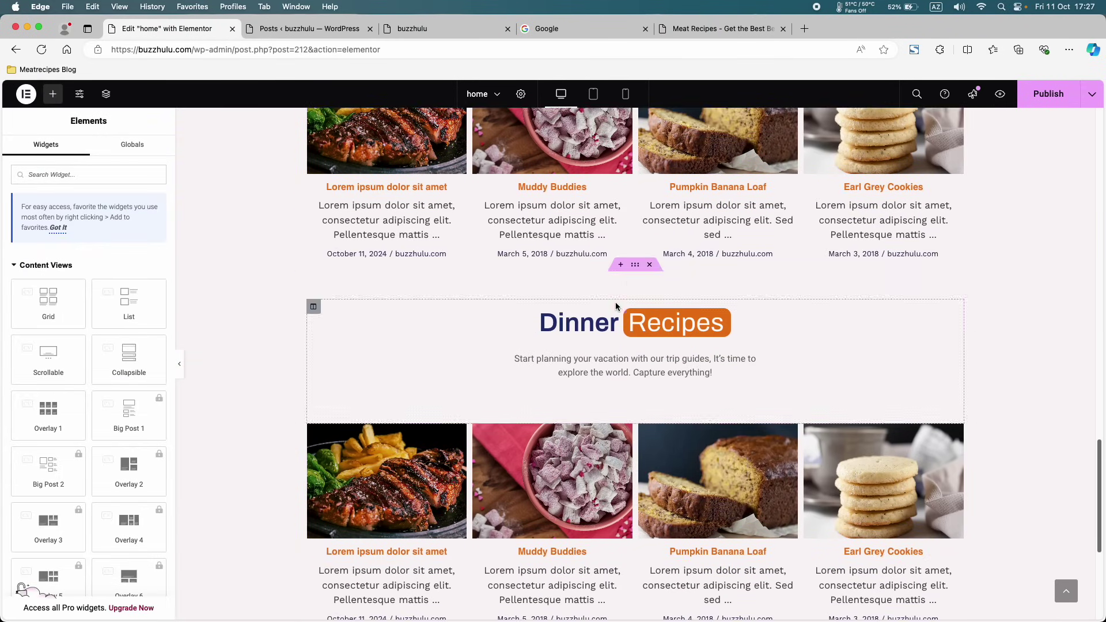
{"action": "left_click", "coordinate": [622, 270]}
{"action": "right_click", "coordinate": [535, 328]}
{"action": "left_click", "coordinate": [556, 344]}
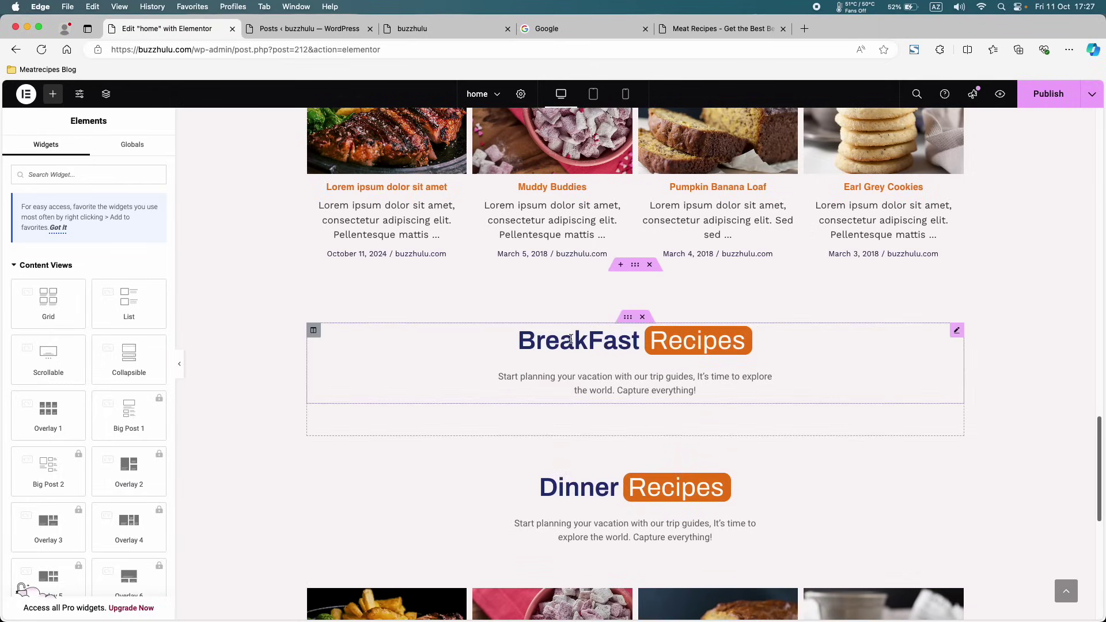
- Delete the old Dinner Recipes heading section and set the pasted heading's title to "Dinner {{Recipes}}"
{"action": "left_click", "coordinate": [578, 475]}
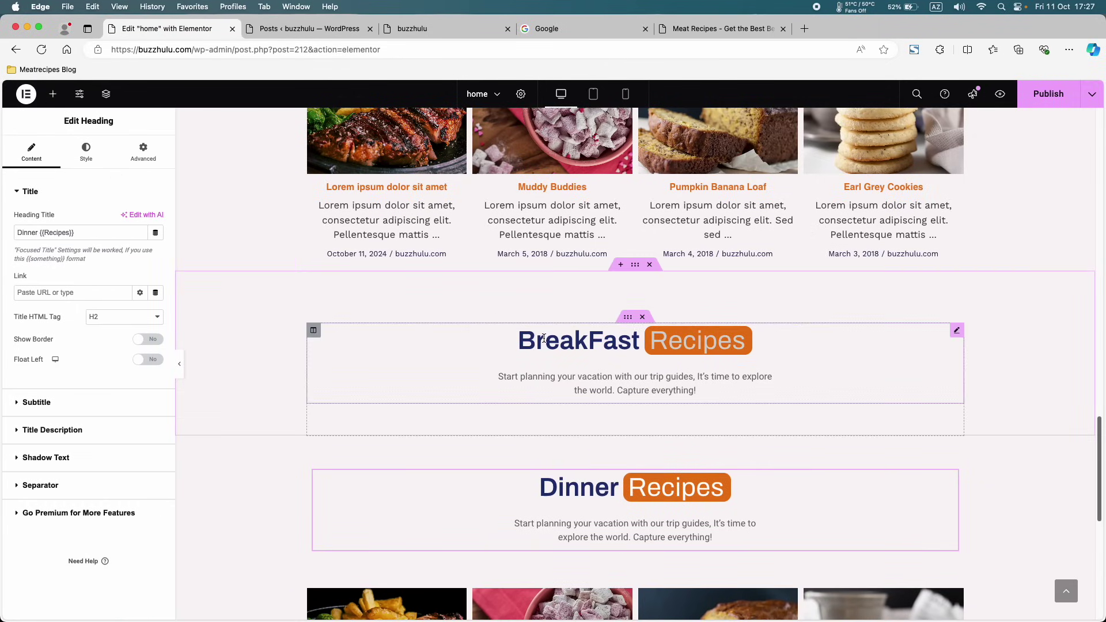
{"action": "left_click", "coordinate": [649, 431]}
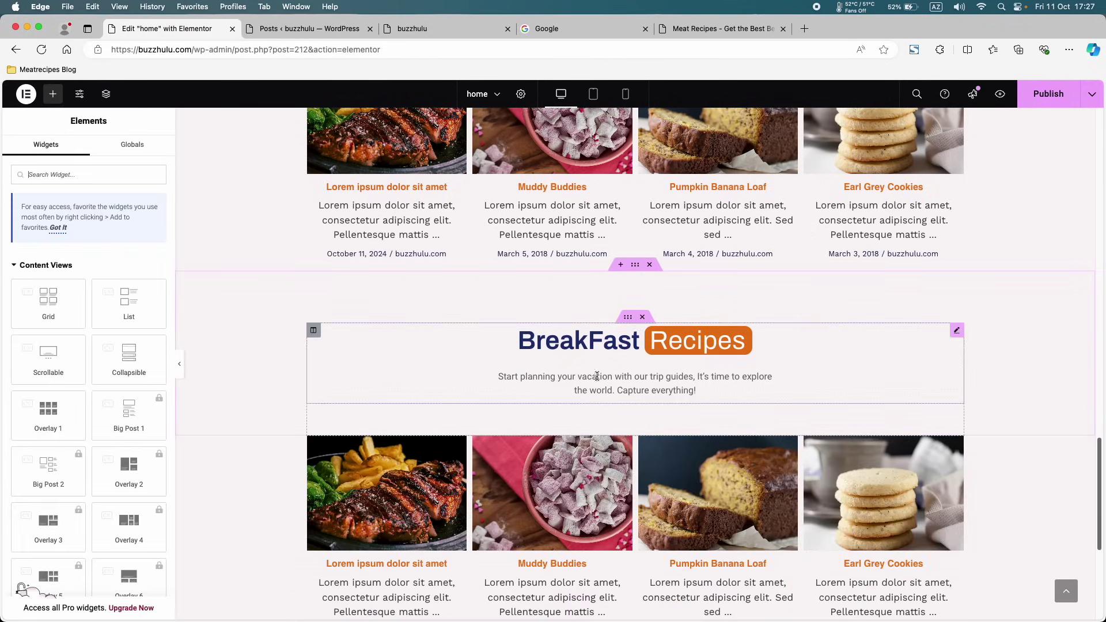
{"action": "left_click", "coordinate": [569, 334]}
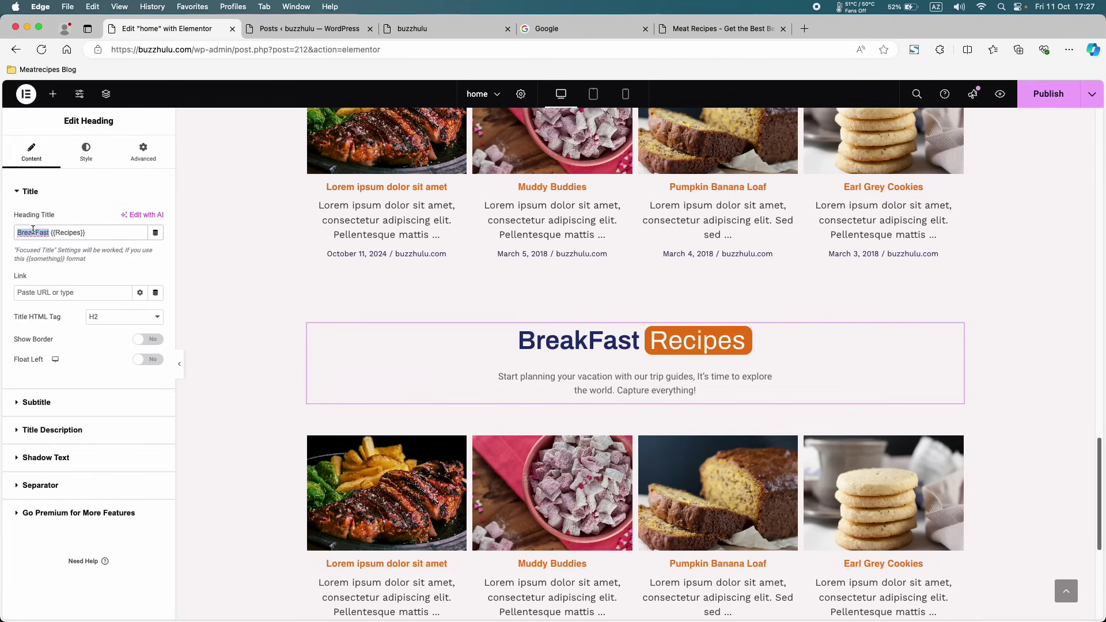
{"action": "type", "text": "Dinne"}
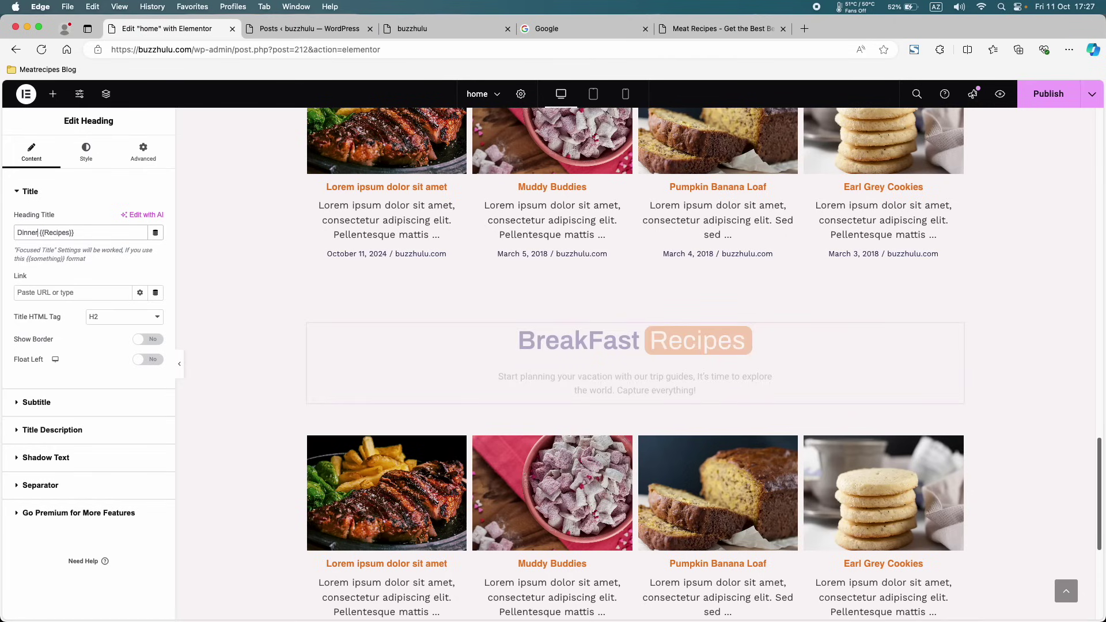
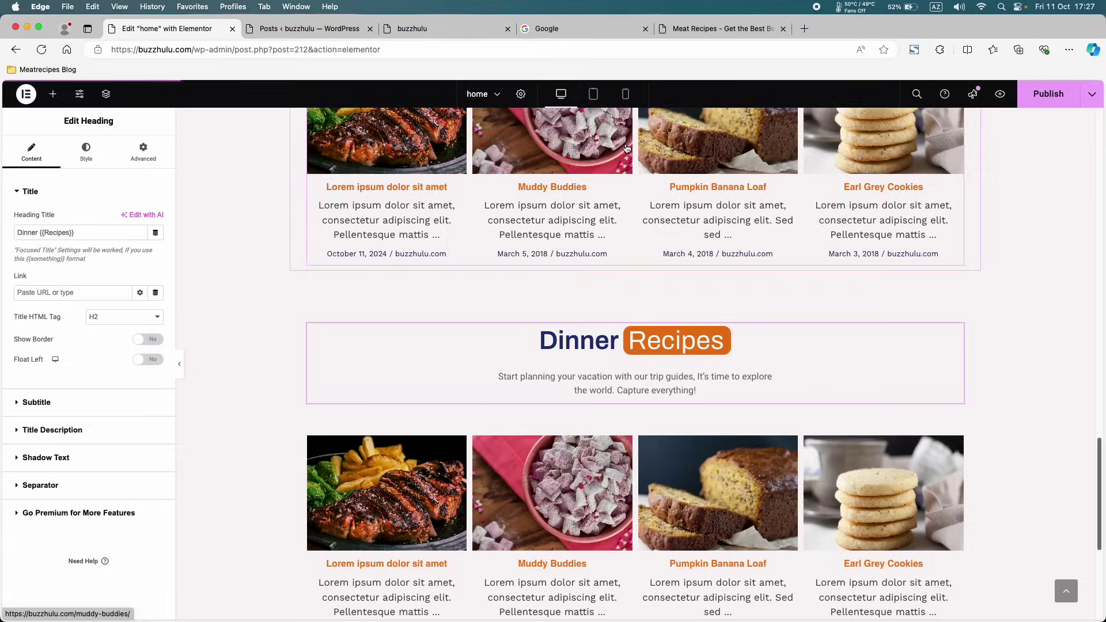
- Switch to the mobile view and examine the recipe sections and their headings from Dinner Recipes up to Recent Recipes
{"action": "left_click", "coordinate": [626, 94]}
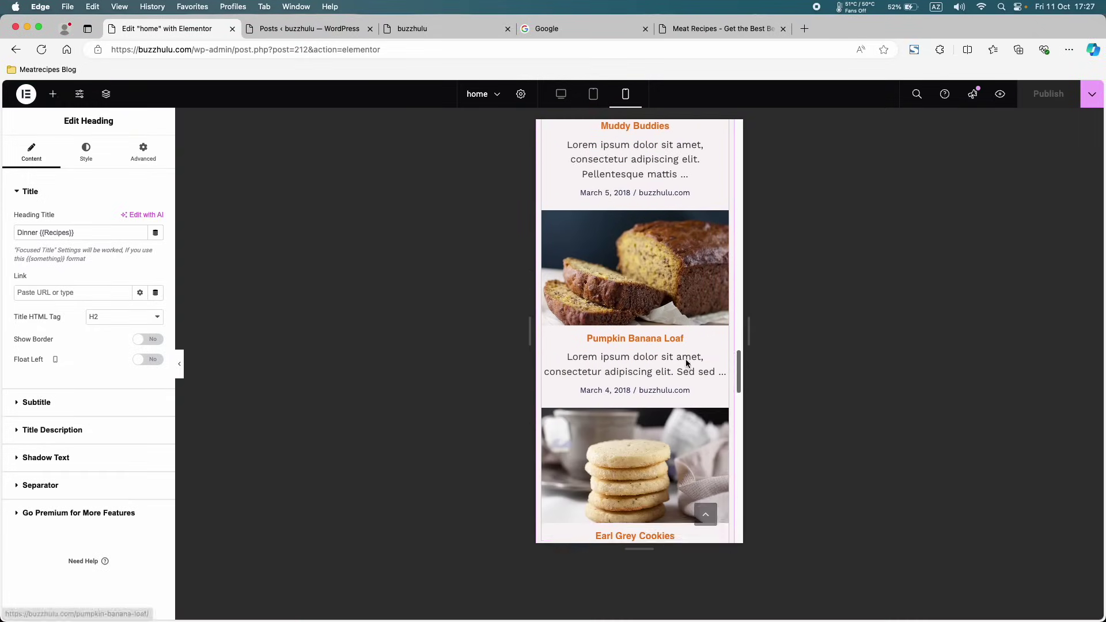
{"action": "scroll", "coordinate": [686, 361], "scroll_direction": "down", "scroll_amount": 6}
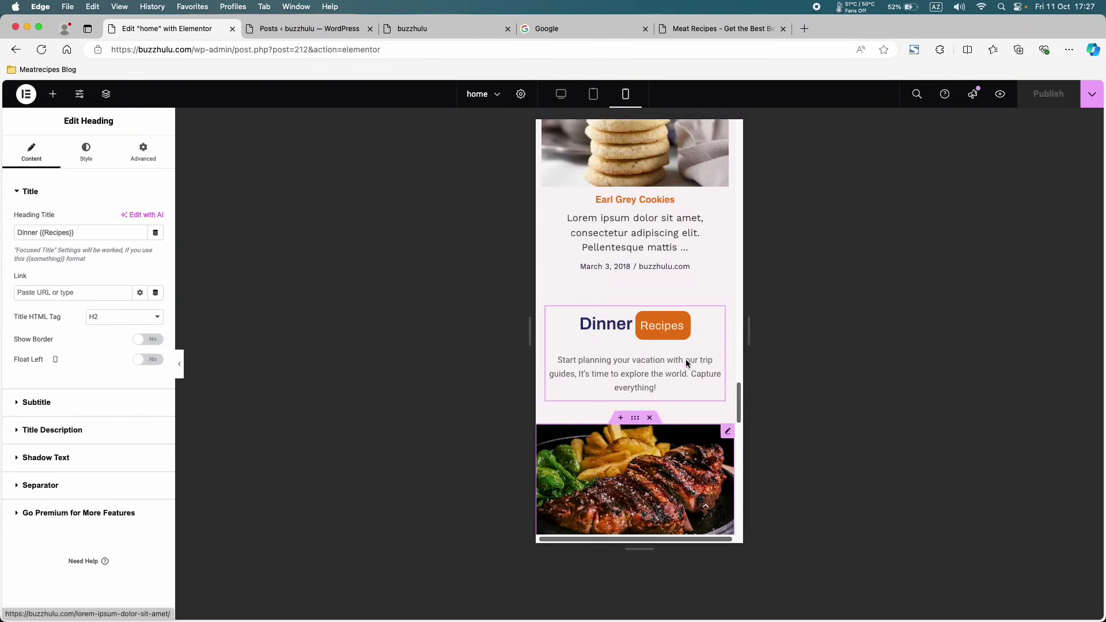
{"action": "scroll", "coordinate": [686, 361], "scroll_direction": "down", "scroll_amount": 3}
{"action": "scroll", "coordinate": [686, 362], "scroll_direction": "up", "scroll_amount": 8}
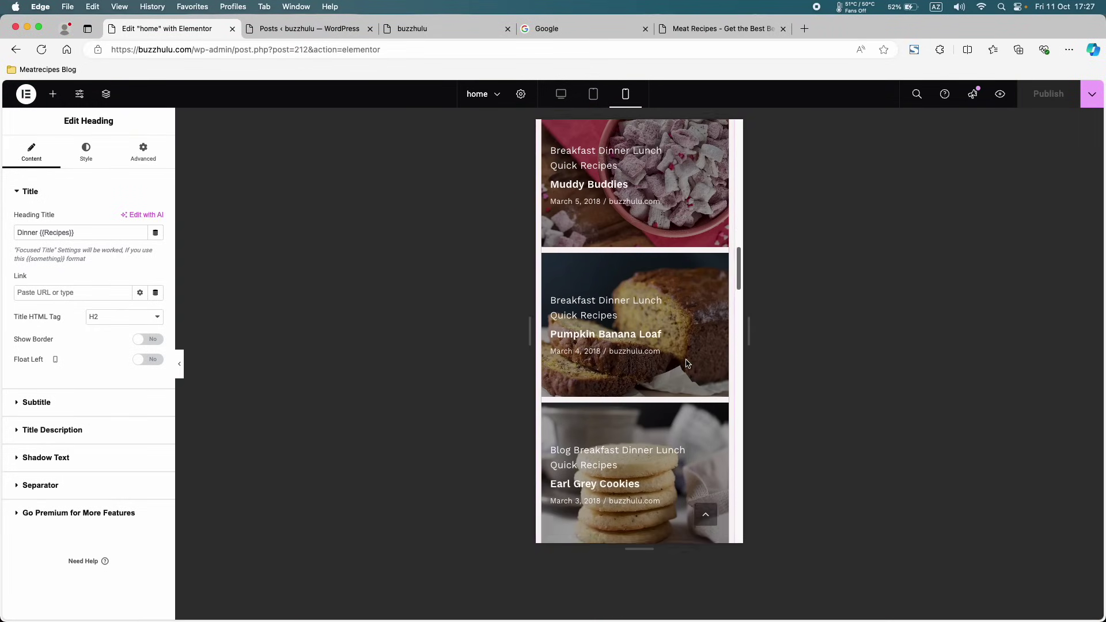
{"action": "scroll", "coordinate": [685, 363], "scroll_direction": "up", "scroll_amount": 7}
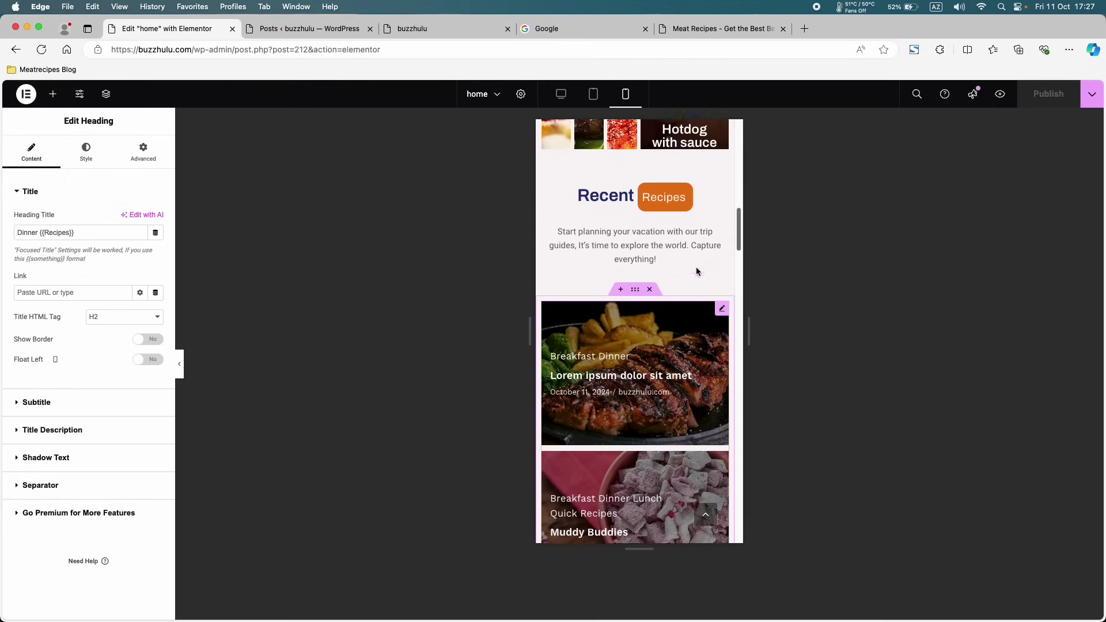
{"action": "scroll", "coordinate": [696, 270], "scroll_direction": "up", "scroll_amount": 3}
{"action": "scroll", "coordinate": [685, 311], "scroll_direction": "down", "scroll_amount": 5}
{"action": "scroll", "coordinate": [674, 343], "scroll_direction": "up", "scroll_amount": 4}
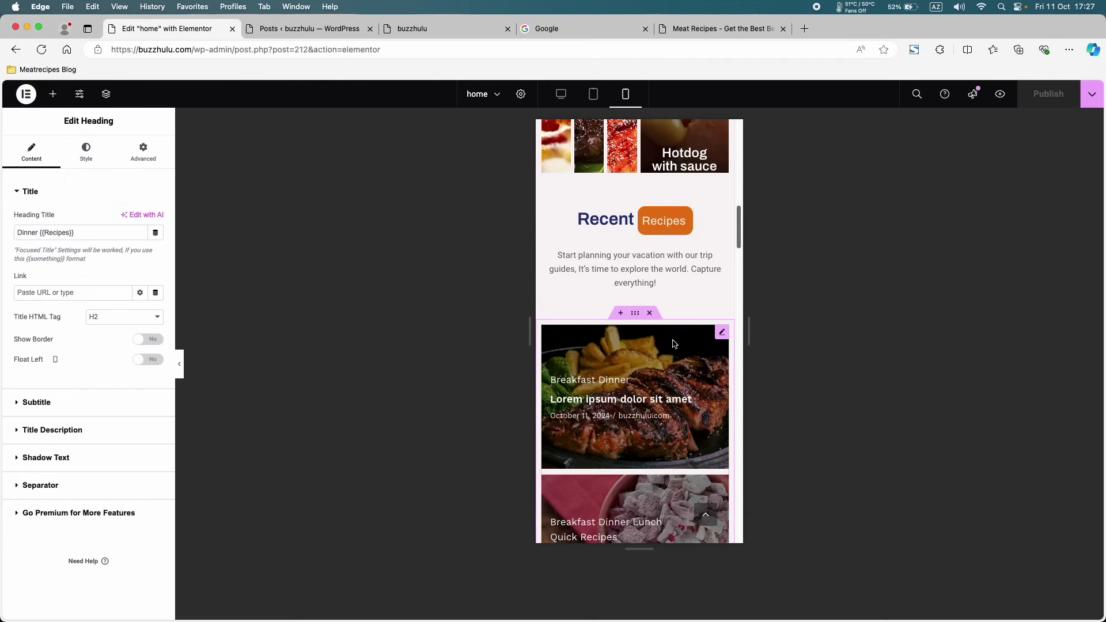
- Set the Recent Recipes post overlay's mobile layout to 2 columns with a gap of 3
{"action": "left_click", "coordinate": [721, 333]}
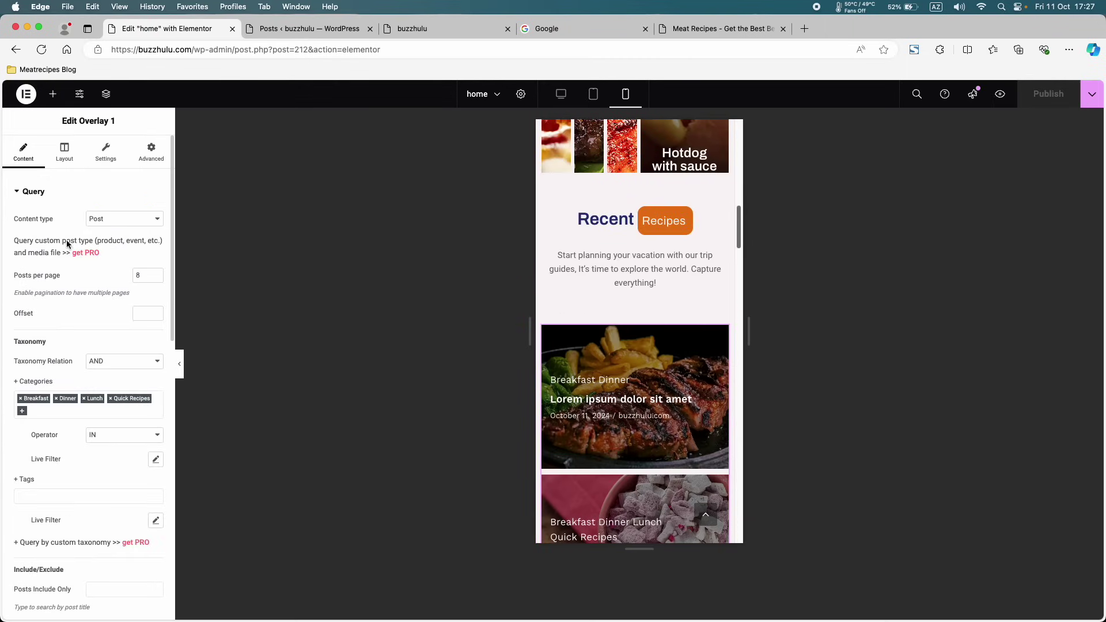
{"action": "left_click", "coordinate": [76, 154]}
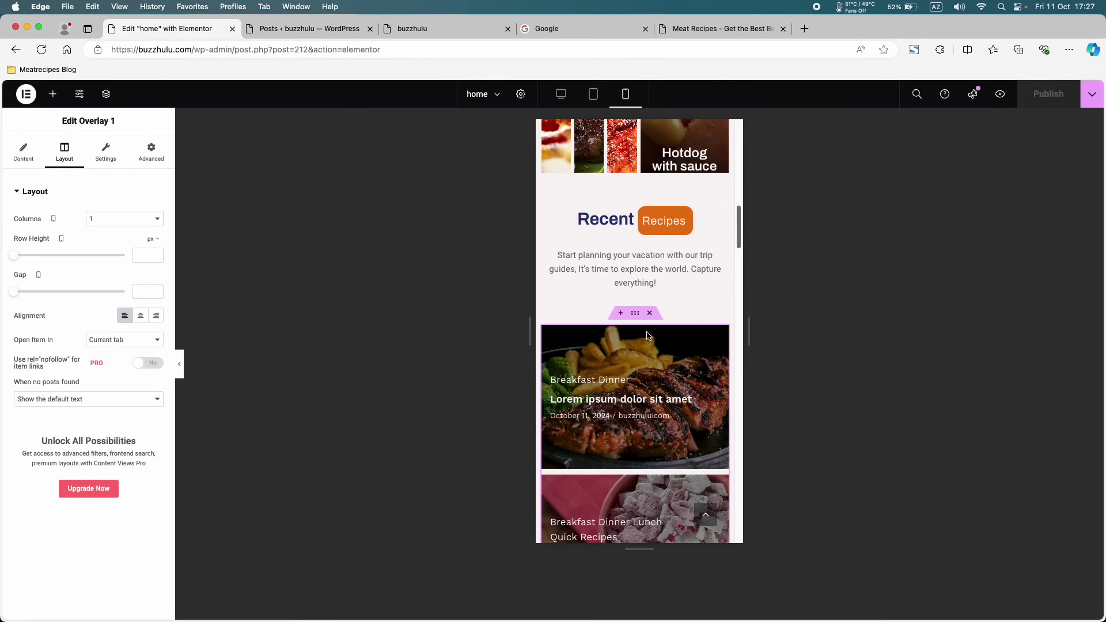
{"action": "scroll", "coordinate": [648, 336], "scroll_direction": "down", "scroll_amount": 2}
{"action": "left_click", "coordinate": [128, 219]}
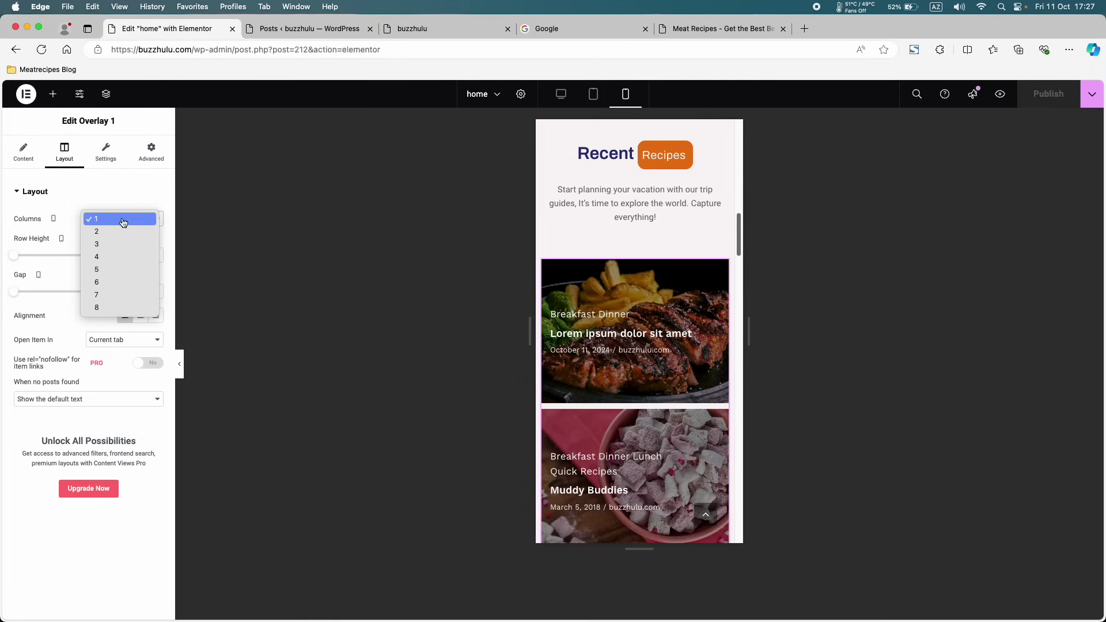
{"action": "left_click", "coordinate": [112, 232]}
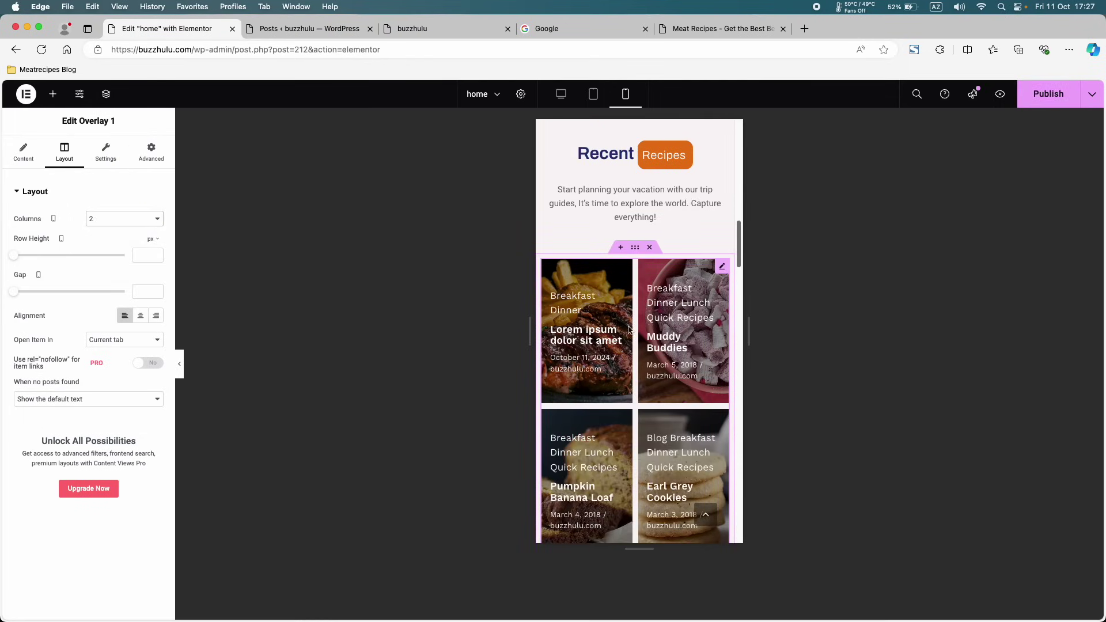
{"action": "scroll", "coordinate": [642, 311], "scroll_direction": "down", "scroll_amount": 8}
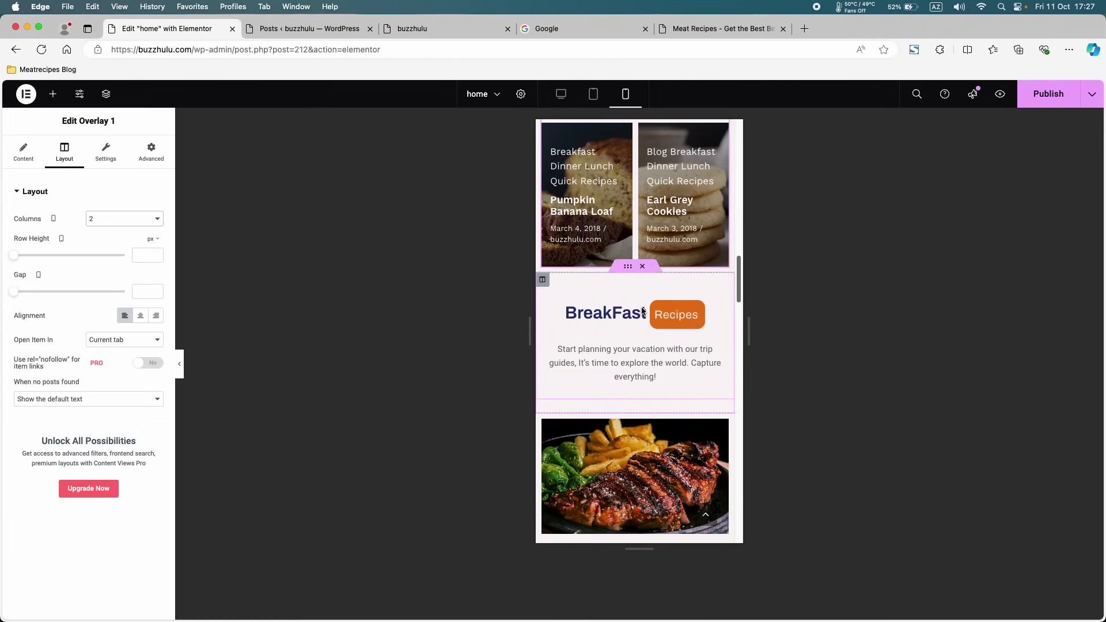
{"action": "scroll", "coordinate": [643, 308], "scroll_direction": "up", "scroll_amount": 4}
{"action": "scroll", "coordinate": [634, 292], "scroll_direction": "up", "scroll_amount": 2}
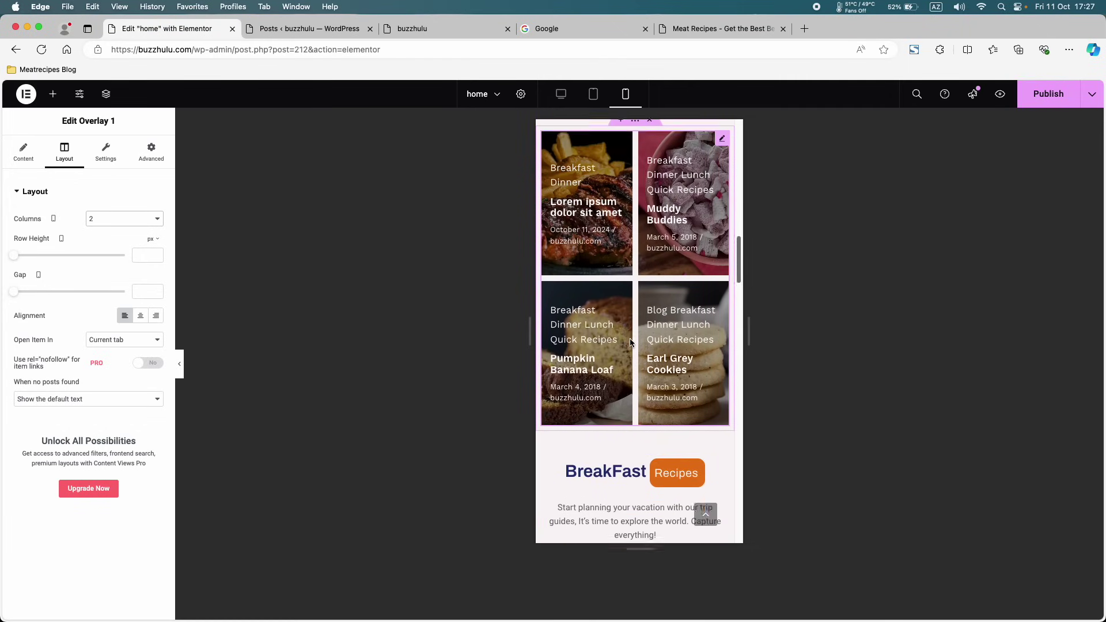
{"action": "left_click", "coordinate": [18, 295]}
{"action": "scroll", "coordinate": [707, 402], "scroll_direction": "down", "scroll_amount": 2}
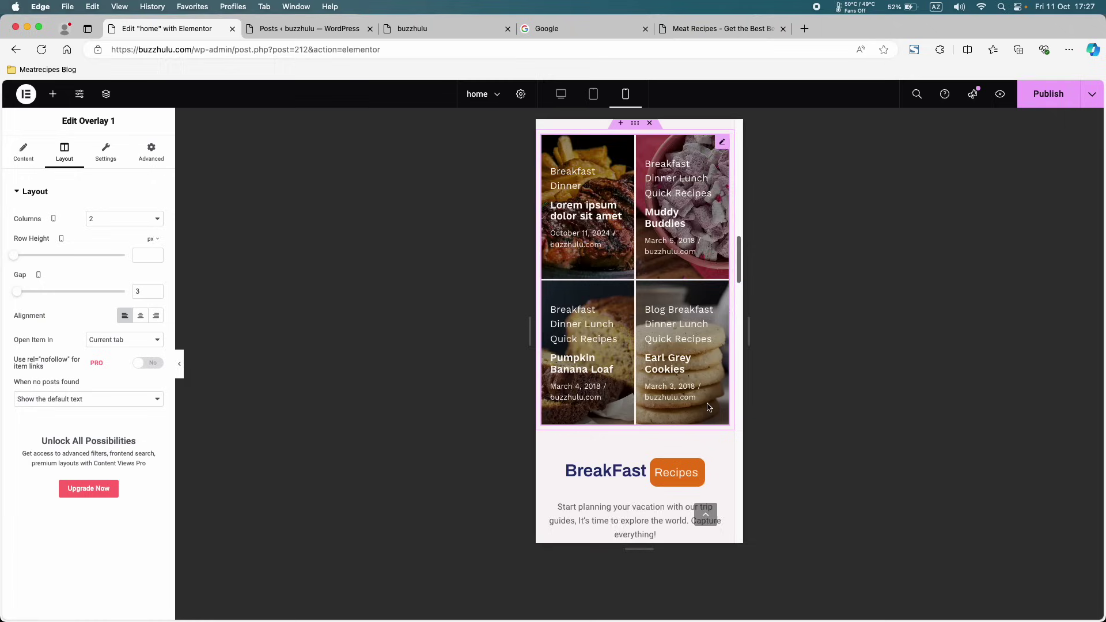
- Set the BreakFast Recipes grid's mobile layout to 2 columns with a gap of 8
{"action": "scroll", "coordinate": [707, 407], "scroll_direction": "down", "scroll_amount": 5}
{"action": "left_click", "coordinate": [707, 407]}
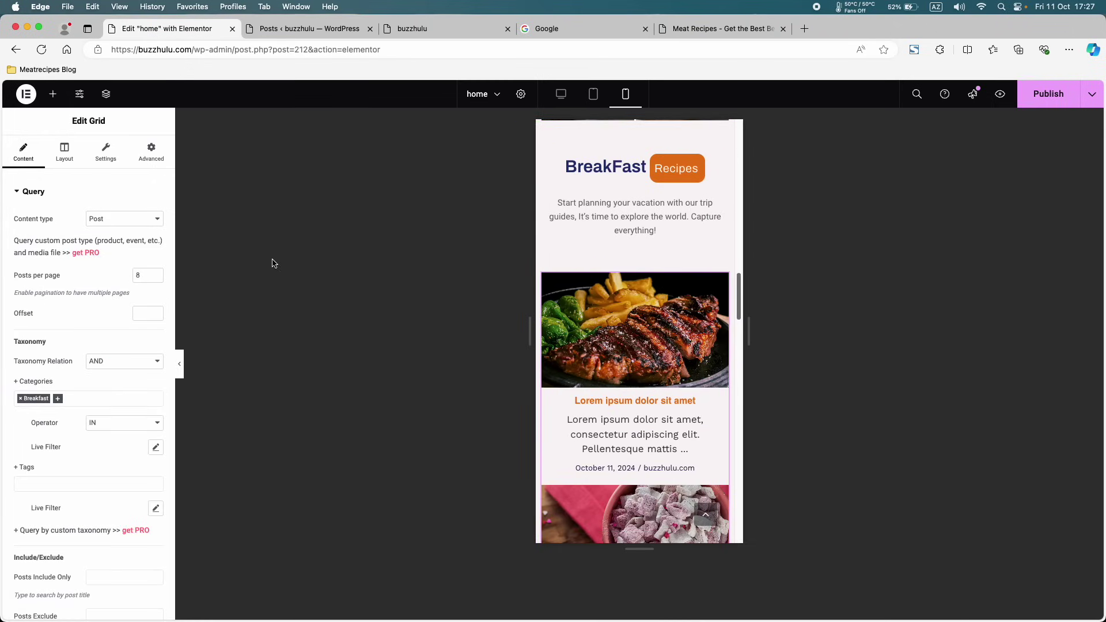
{"action": "left_click", "coordinate": [64, 151]}
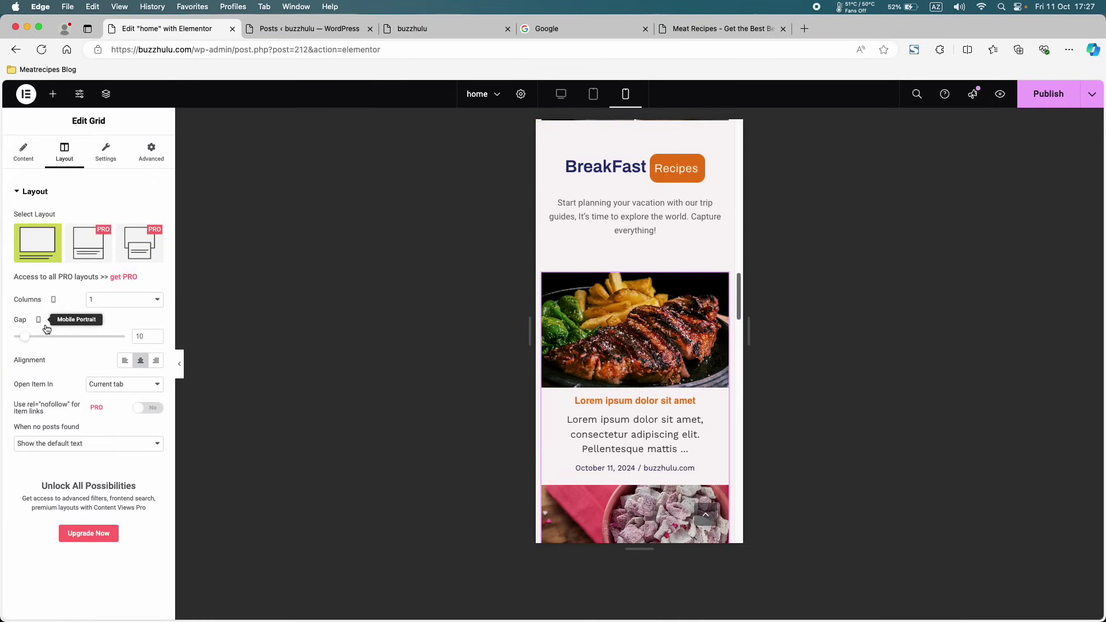
{"action": "left_click", "coordinate": [109, 300]}
{"action": "left_click", "coordinate": [109, 309]}
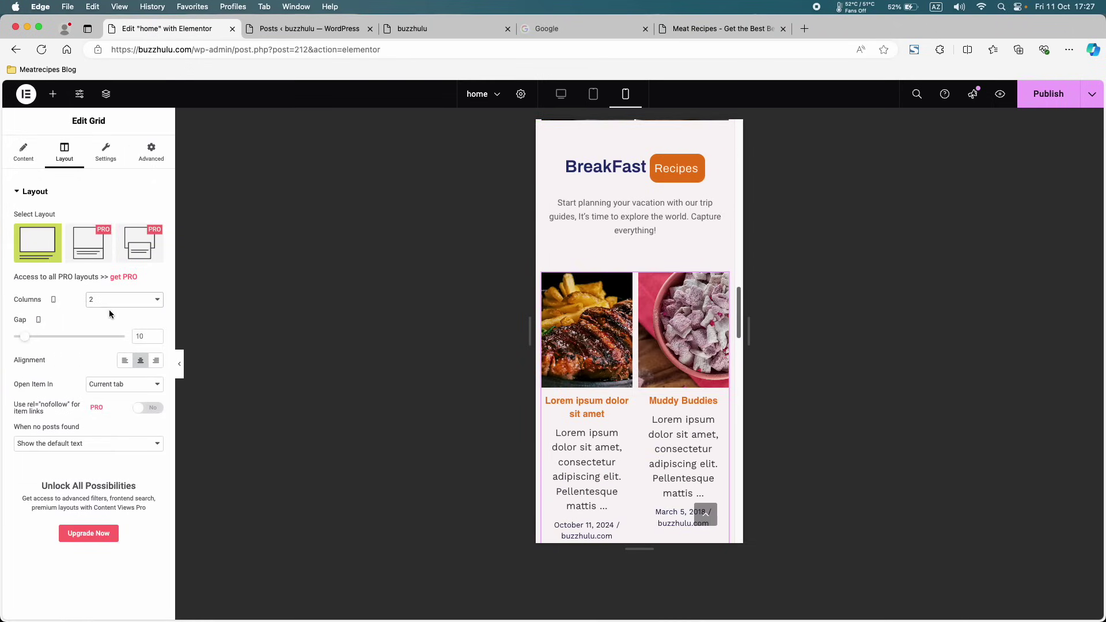
{"action": "scroll", "coordinate": [644, 375], "scroll_direction": "down", "scroll_amount": 2}
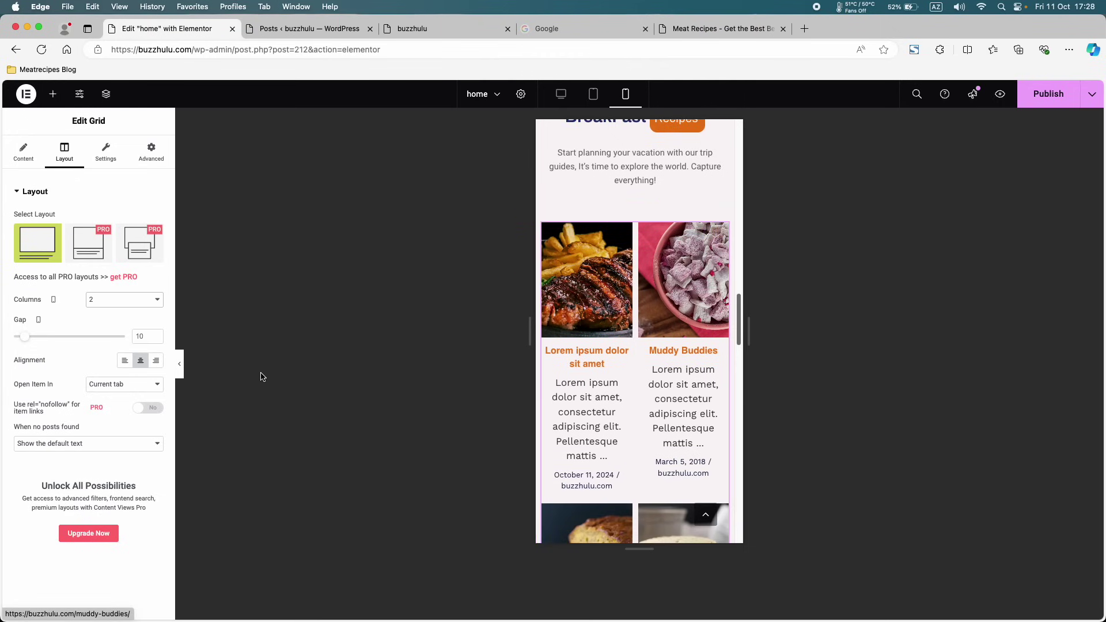
{"action": "left_click_drag", "start_coordinate": [26, 342], "coordinate": [23, 343]}
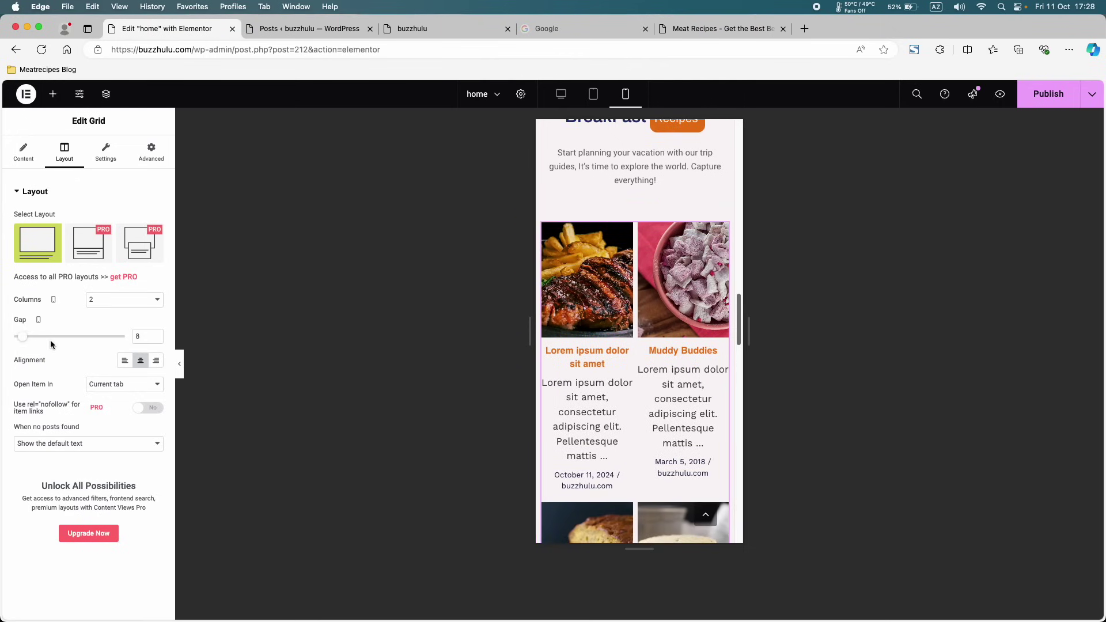
- Set the mobile font size of the BreakFast Recipes grid's excerpt content to 12 px and check the desktop view
{"action": "left_click", "coordinate": [101, 159]}
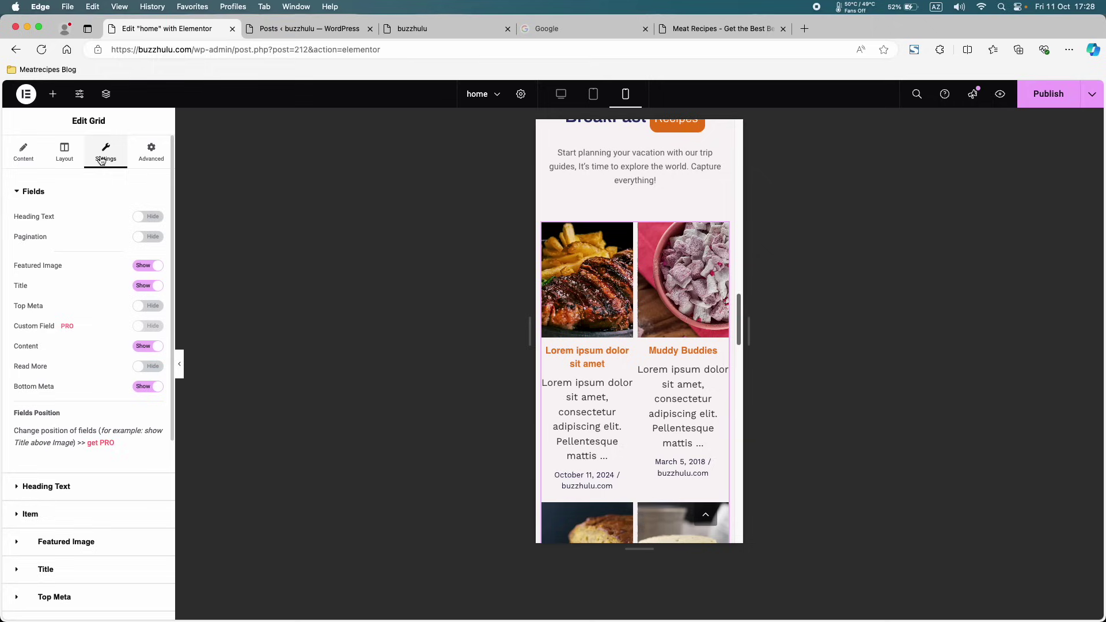
{"action": "left_click", "coordinate": [77, 192]}
{"action": "scroll", "coordinate": [75, 274], "scroll_direction": "down", "scroll_amount": 1}
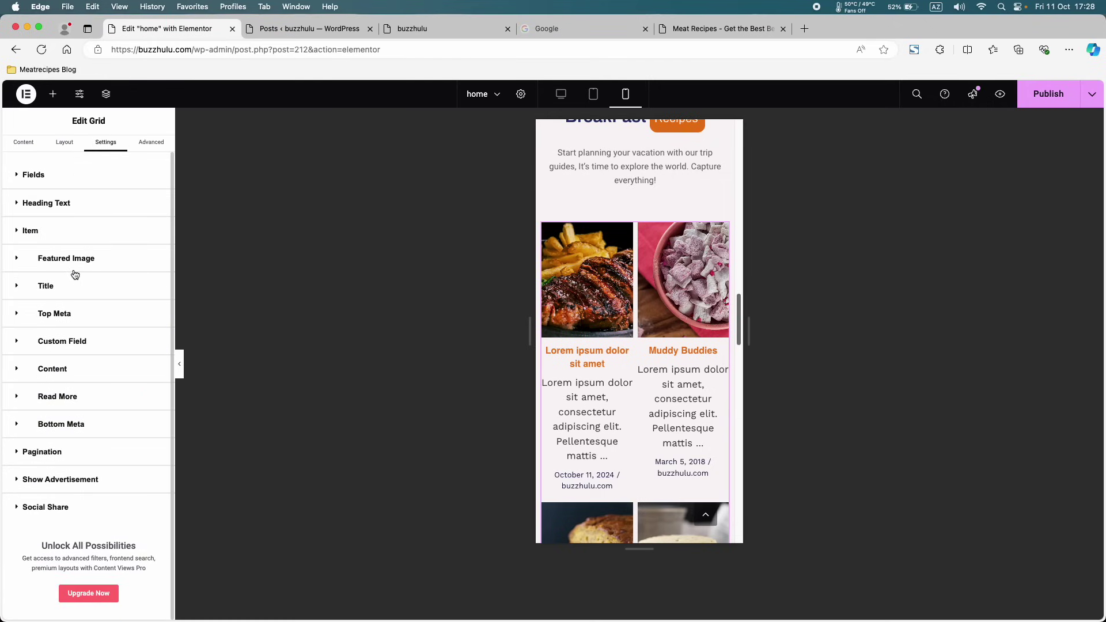
{"action": "left_click", "coordinate": [68, 363]}
{"action": "scroll", "coordinate": [76, 356], "scroll_direction": "down", "scroll_amount": 3}
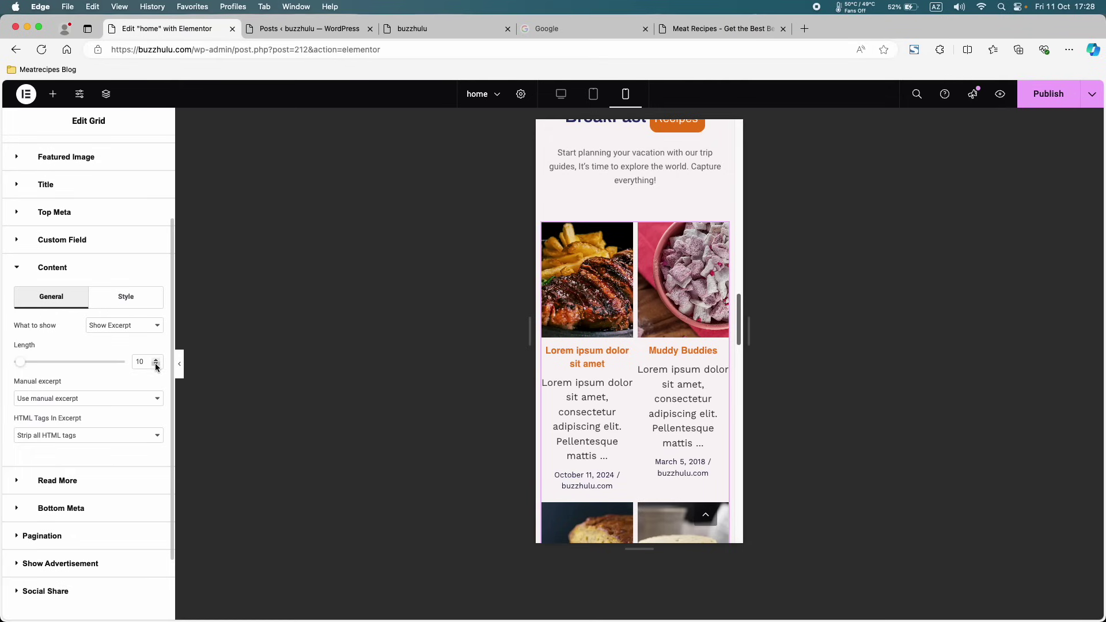
{"action": "left_click", "coordinate": [118, 297]}
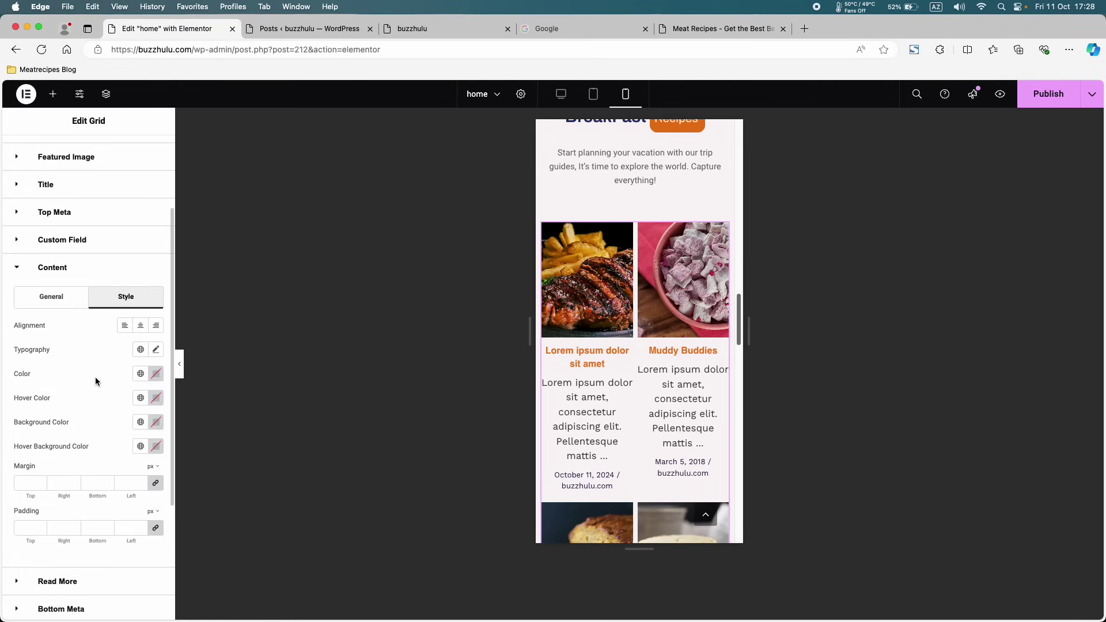
{"action": "scroll", "coordinate": [96, 379], "scroll_direction": "down", "scroll_amount": 1}
{"action": "left_click", "coordinate": [155, 329]}
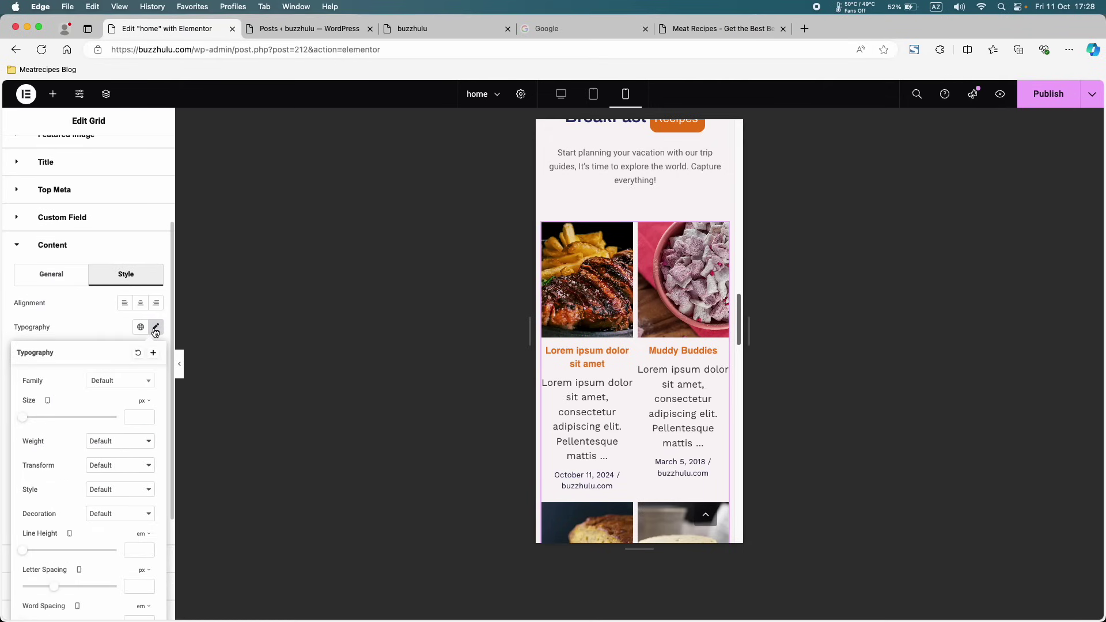
{"action": "left_click", "coordinate": [148, 415]}
{"action": "left_click", "coordinate": [148, 415]}
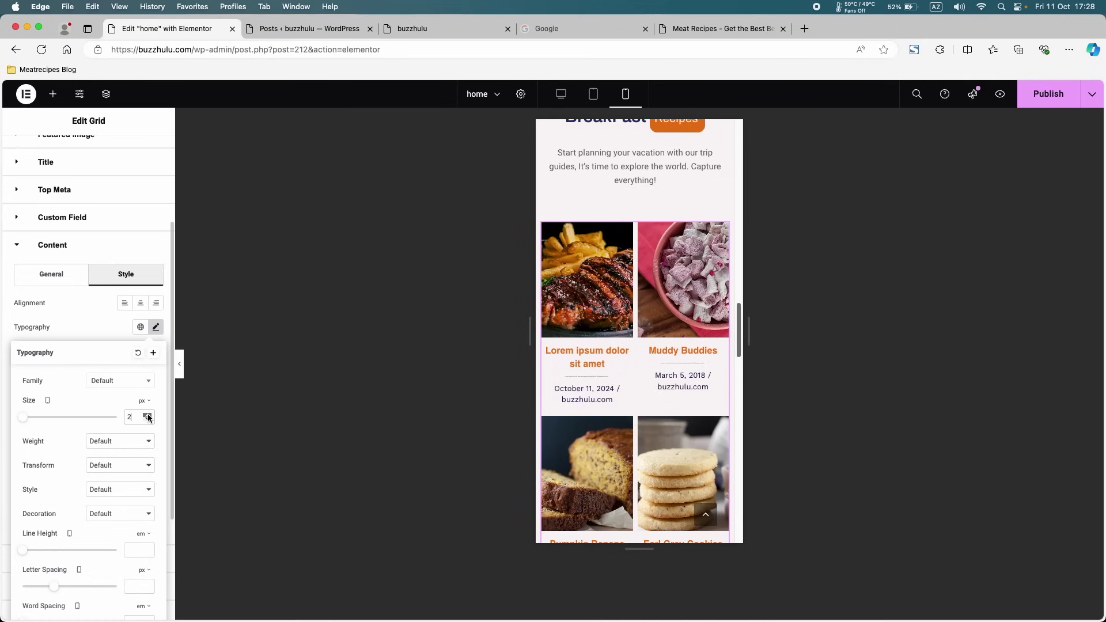
{"action": "left_click", "coordinate": [148, 415]}
{"action": "left_click", "coordinate": [148, 415]}
{"action": "left_click", "coordinate": [148, 414]}
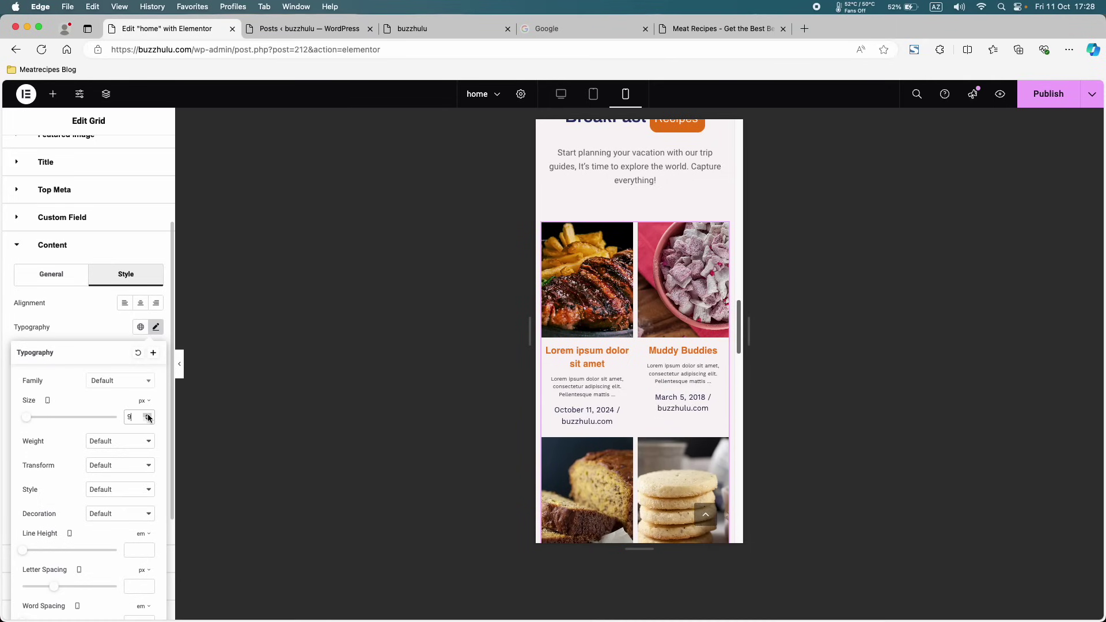
{"action": "left_click", "coordinate": [148, 415]}
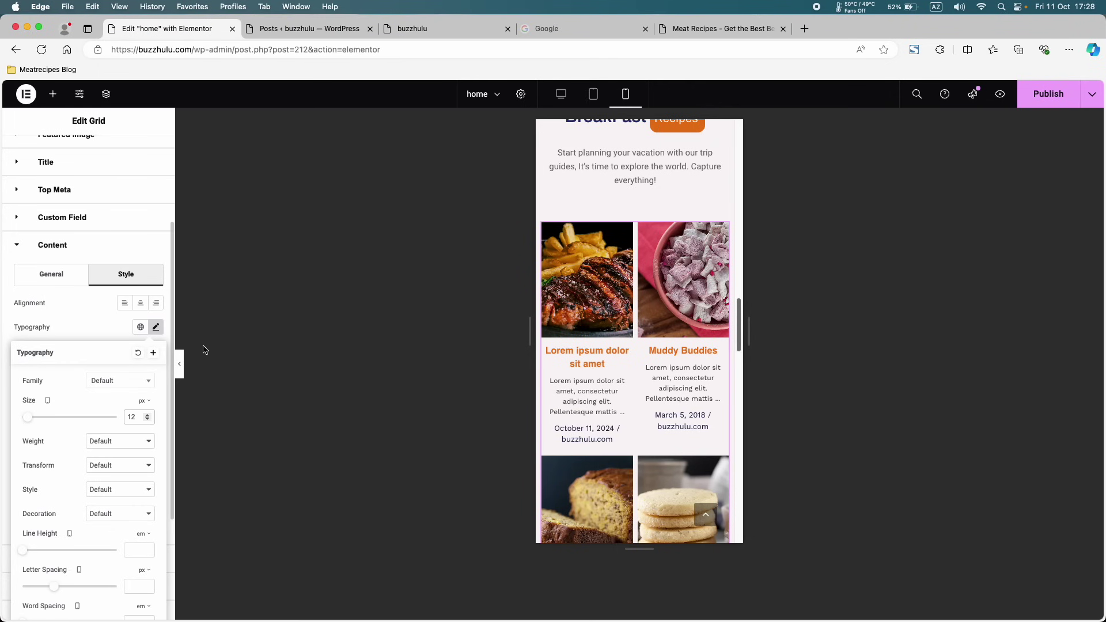
{"action": "left_click", "coordinate": [560, 98]}
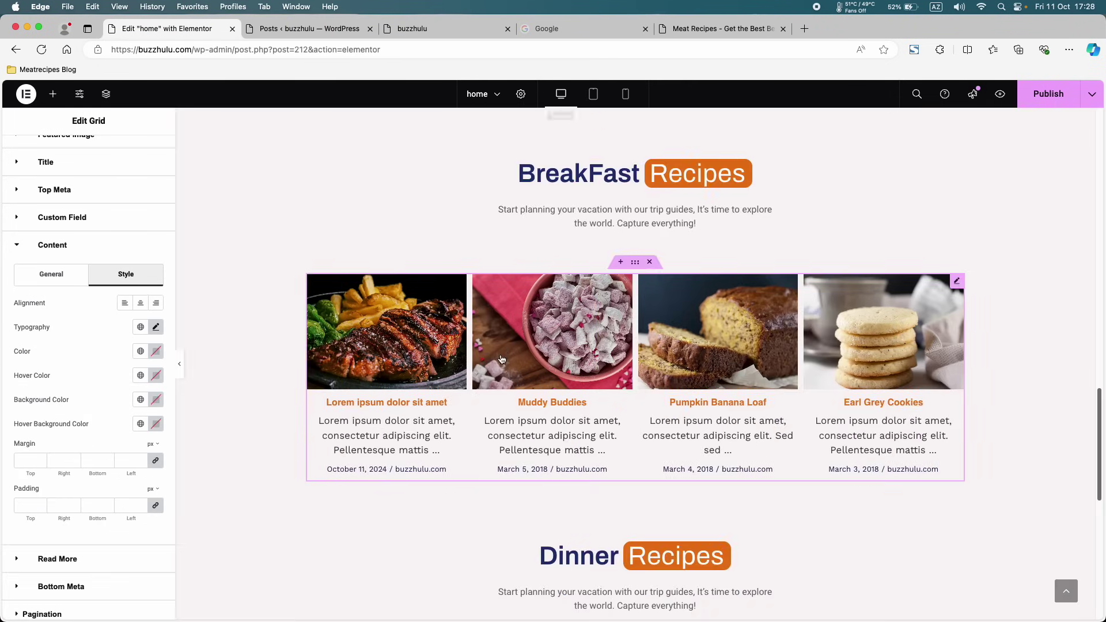
{"action": "left_click", "coordinate": [625, 95]}
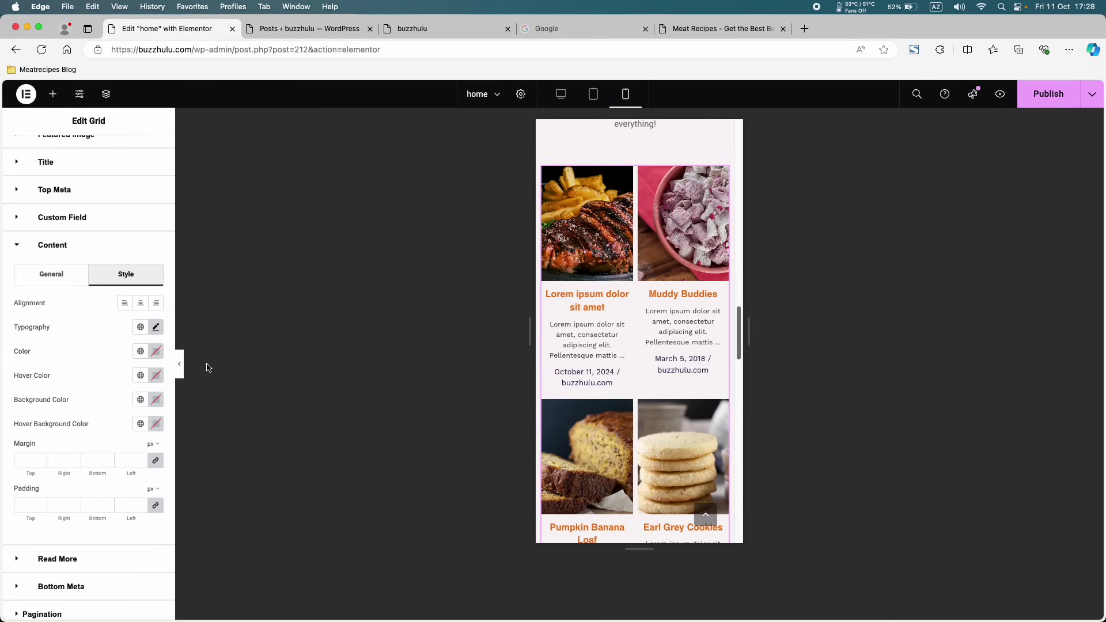
- Hide the Content field in the BreakFast Recipes grid and compare the section in the desktop and mobile views
{"action": "scroll", "coordinate": [99, 213], "scroll_direction": "up", "scroll_amount": 3}
{"action": "scroll", "coordinate": [99, 214], "scroll_direction": "up", "scroll_amount": 1}
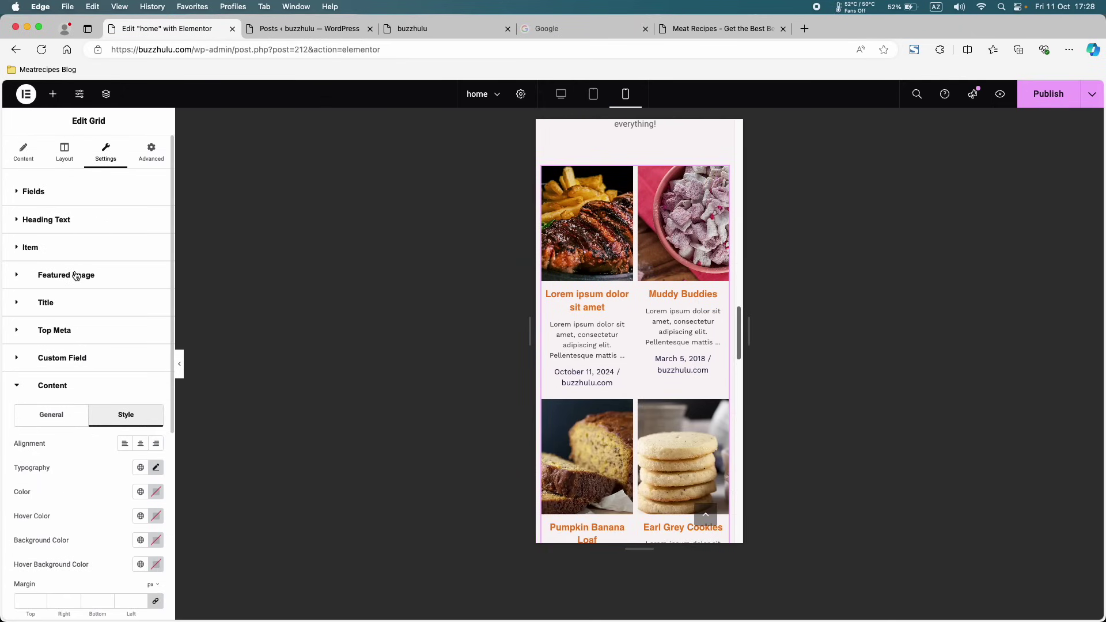
{"action": "left_click", "coordinate": [63, 199]}
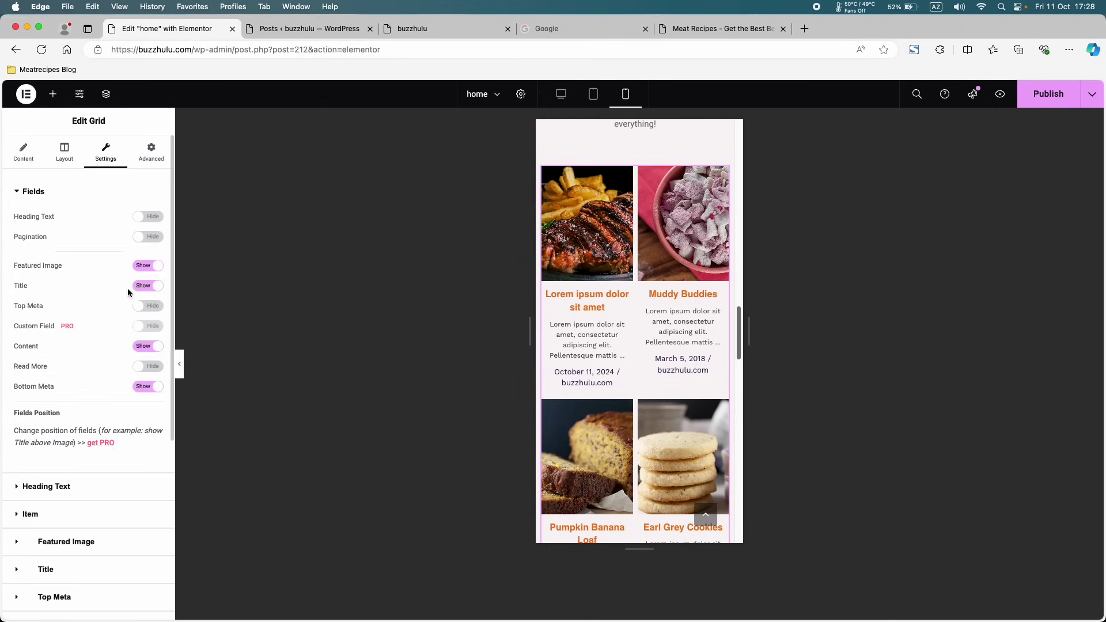
{"action": "left_click", "coordinate": [152, 350]}
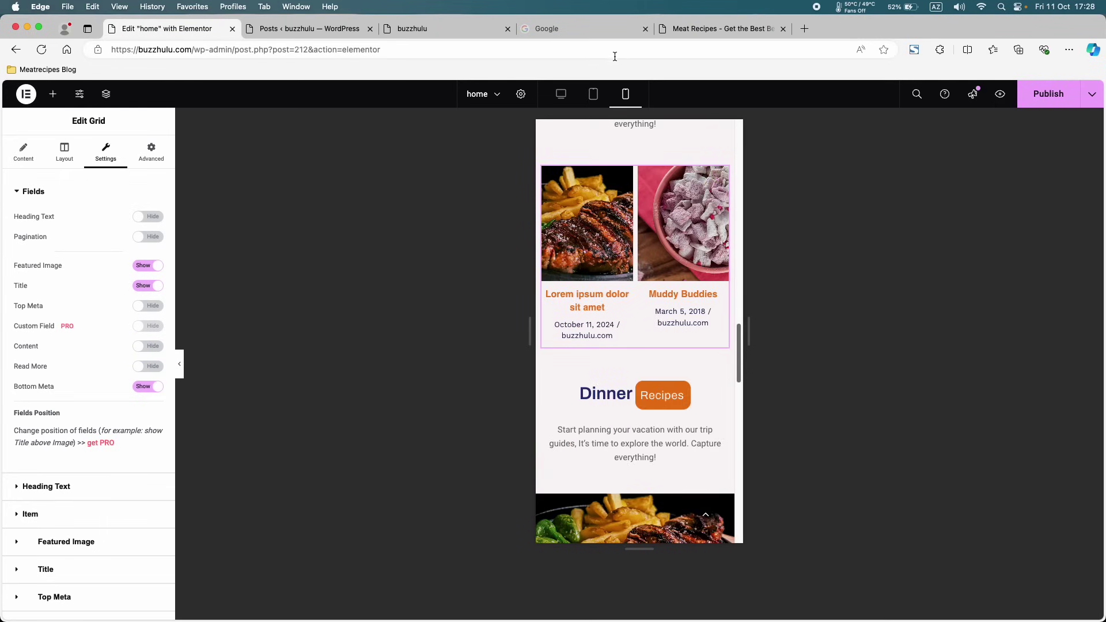
{"action": "left_click", "coordinate": [561, 94]}
{"action": "scroll", "coordinate": [538, 334], "scroll_direction": "down", "scroll_amount": 5}
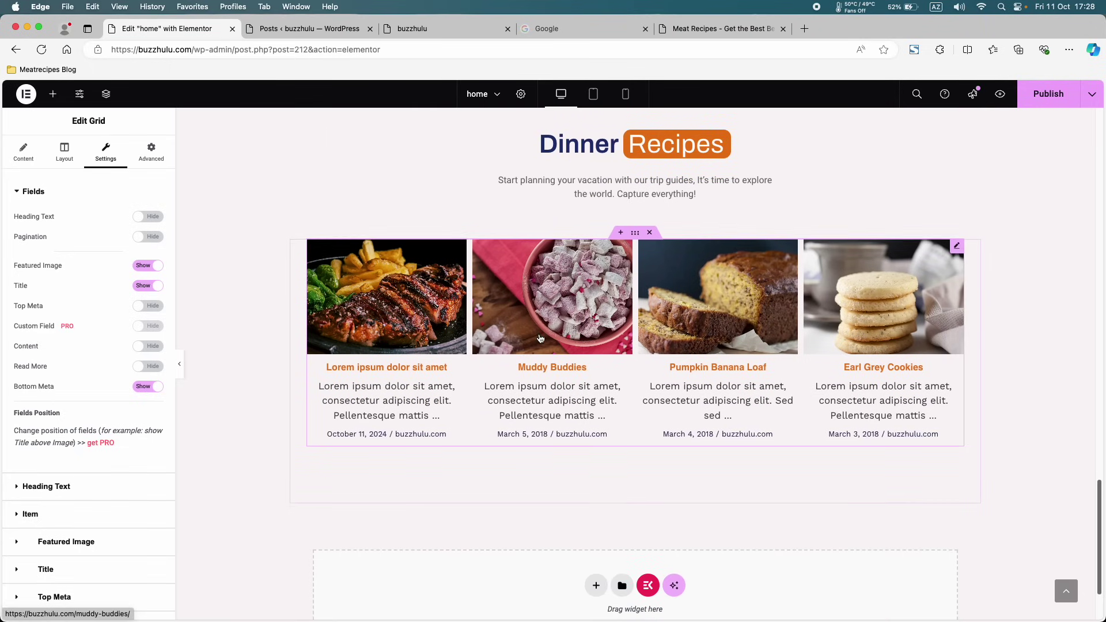
{"action": "scroll", "coordinate": [443, 438], "scroll_direction": "up", "scroll_amount": 3}
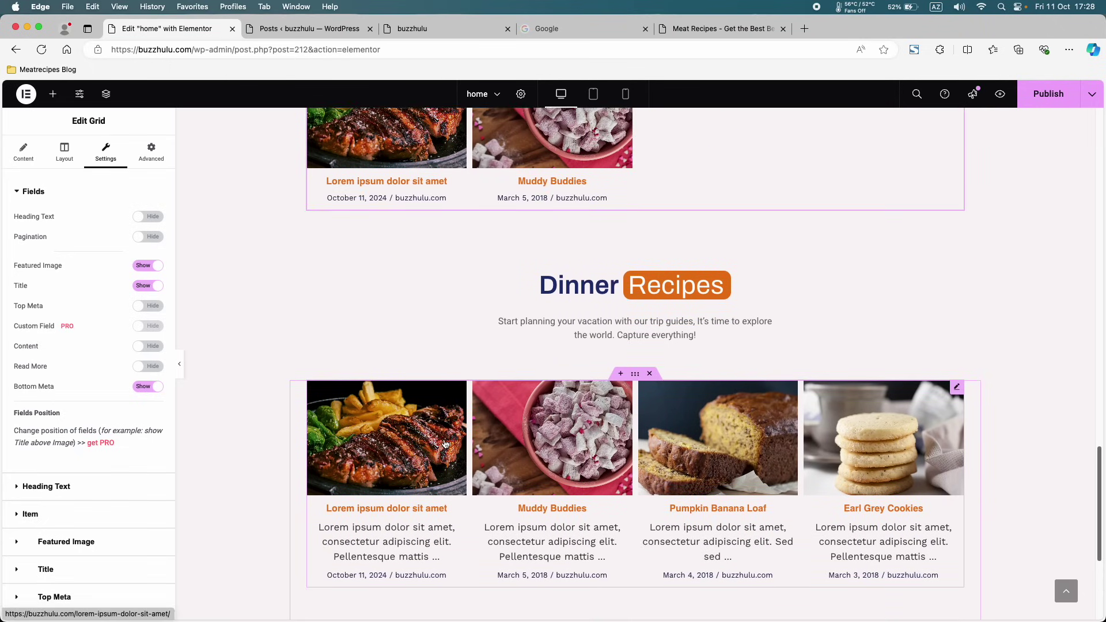
{"action": "scroll", "coordinate": [446, 444], "scroll_direction": "up", "scroll_amount": 3}
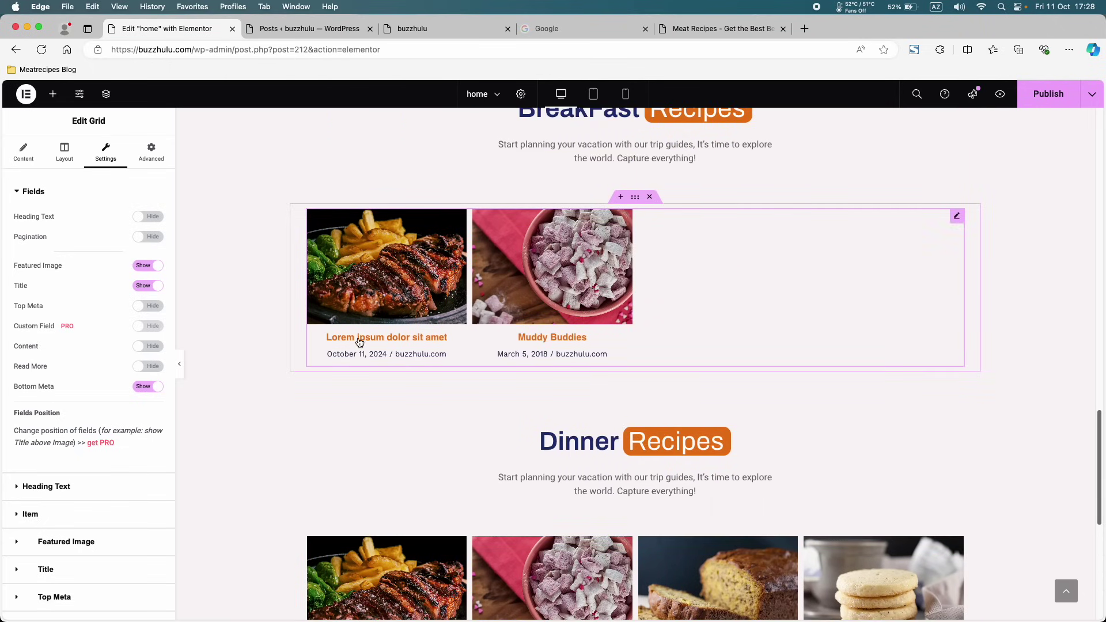
{"action": "left_click", "coordinate": [625, 94]}
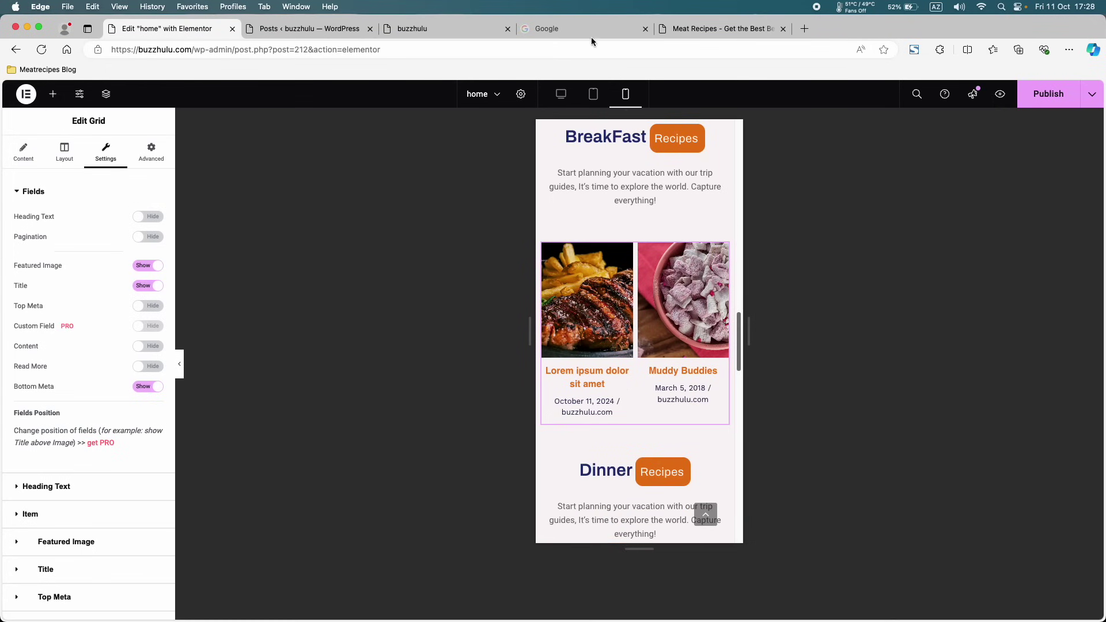
{"action": "left_click", "coordinate": [562, 94]}
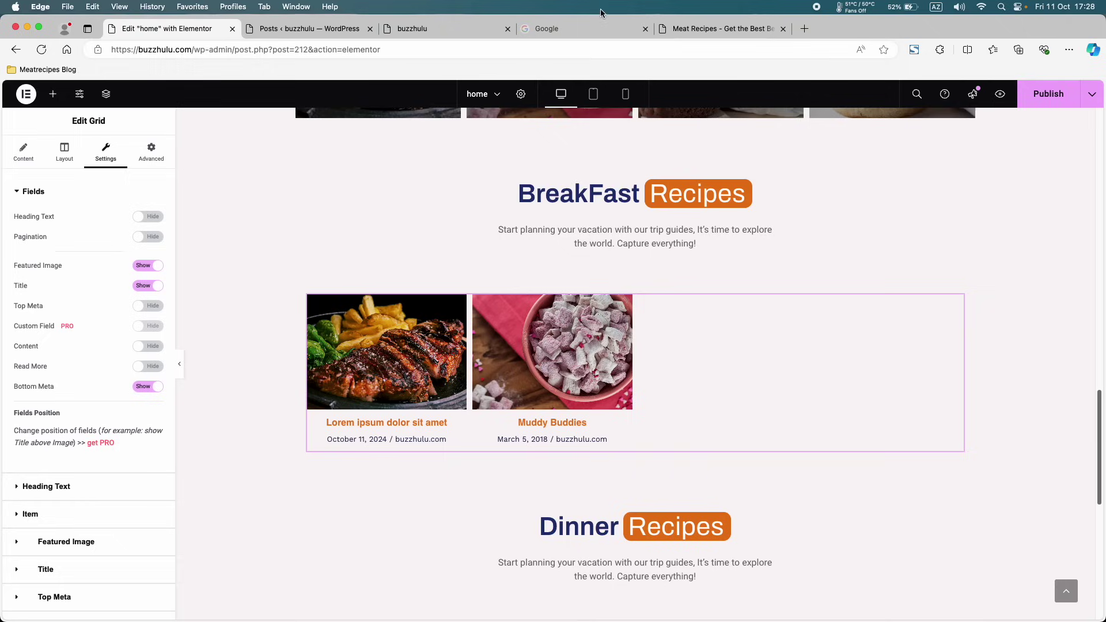
- Show the Content field and hide the Bottom Meta in the BreakFast Recipes grid, checking the section in the mobile view
{"action": "left_click", "coordinate": [149, 347]}
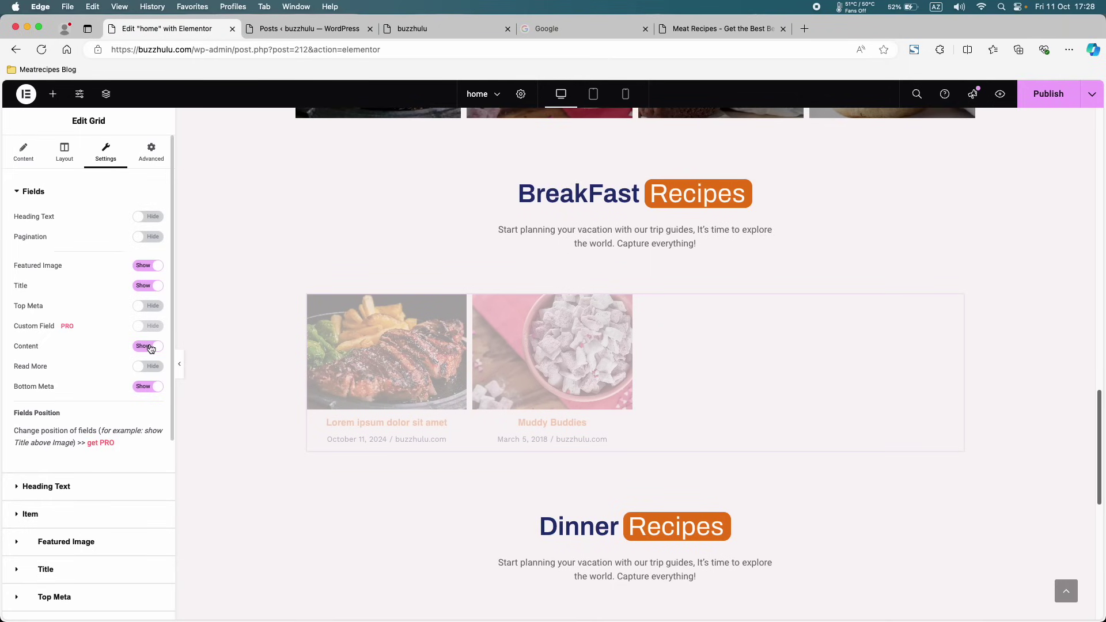
{"action": "left_click", "coordinate": [626, 93]}
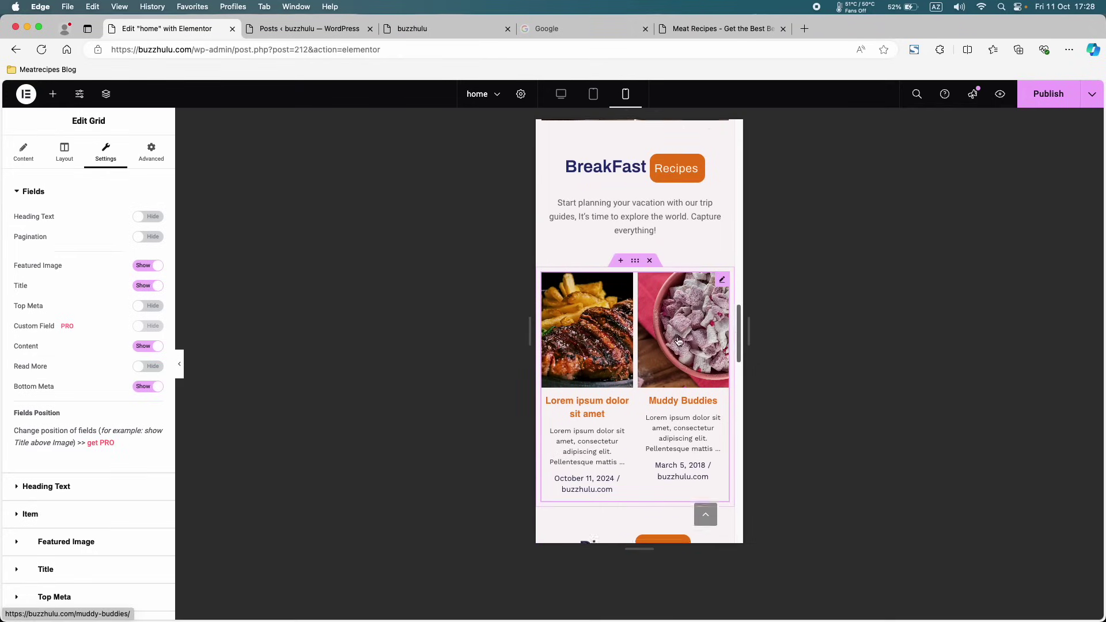
{"action": "scroll", "coordinate": [679, 341], "scroll_direction": "down", "scroll_amount": 3}
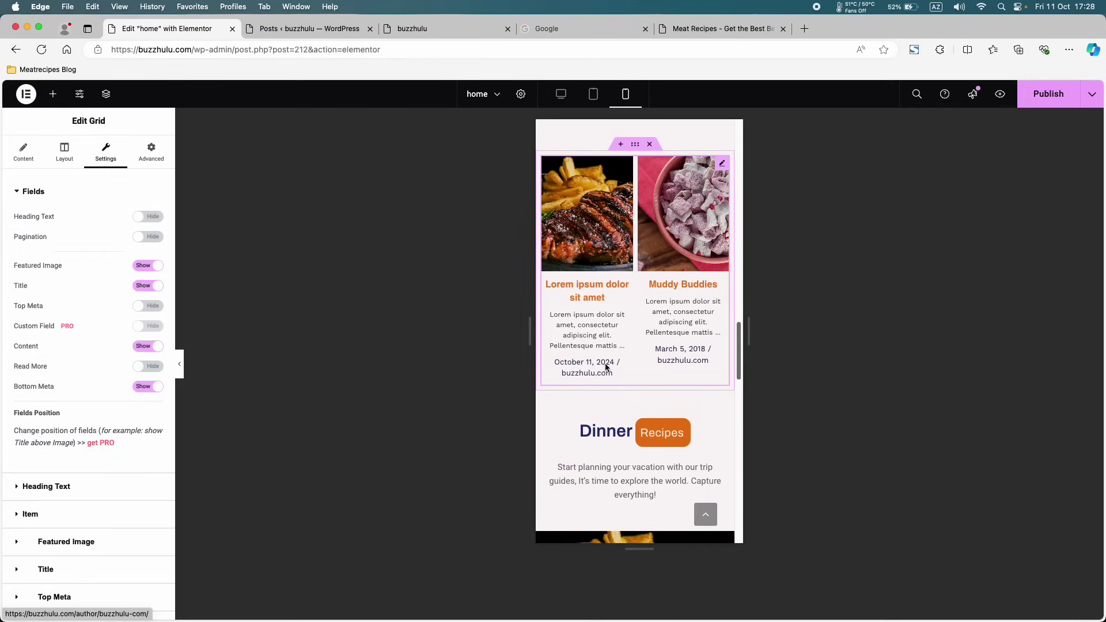
{"action": "left_click", "coordinate": [149, 386]}
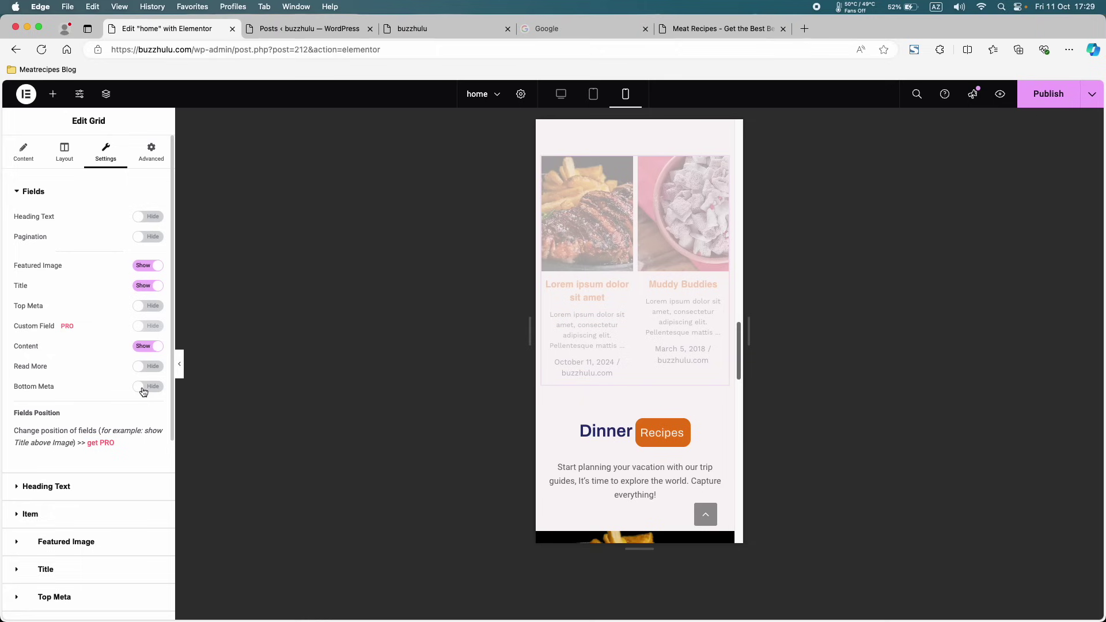
{"action": "scroll", "coordinate": [613, 361], "scroll_direction": "up", "scroll_amount": 2}
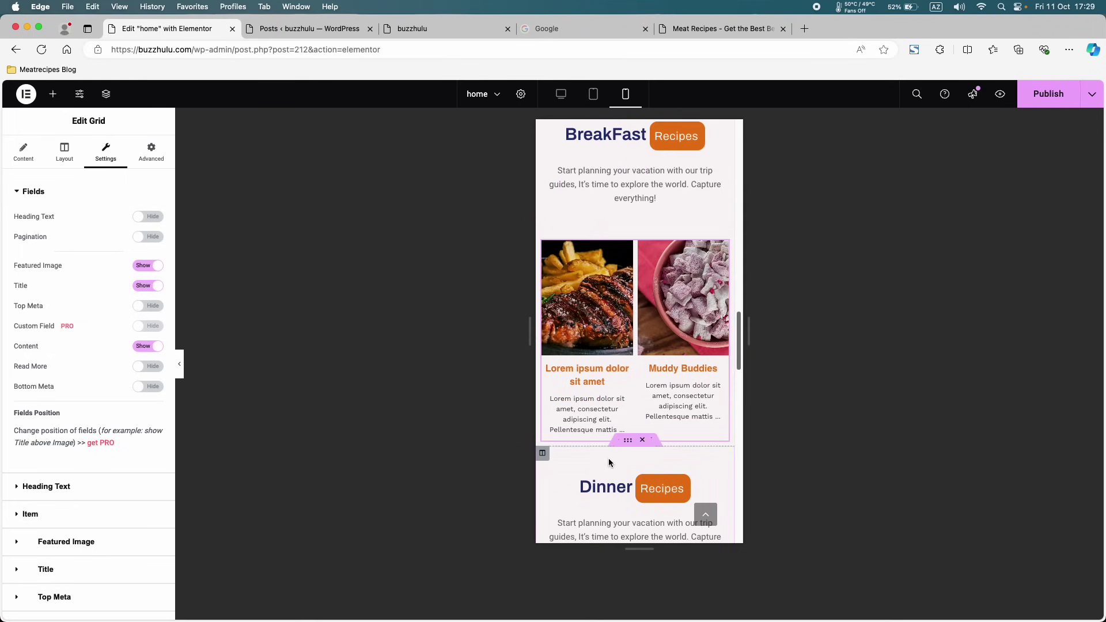
{"action": "scroll", "coordinate": [610, 464], "scroll_direction": "down", "scroll_amount": 5}
{"action": "scroll", "coordinate": [610, 458], "scroll_direction": "up", "scroll_amount": 5}
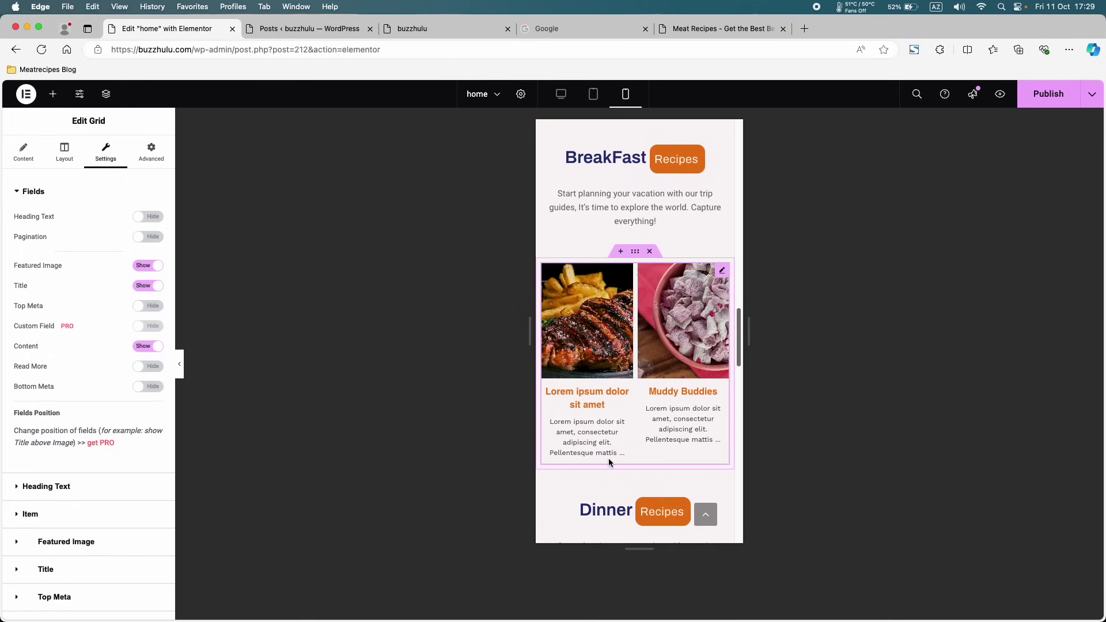
{"action": "scroll", "coordinate": [662, 374], "scroll_direction": "down", "scroll_amount": 4}
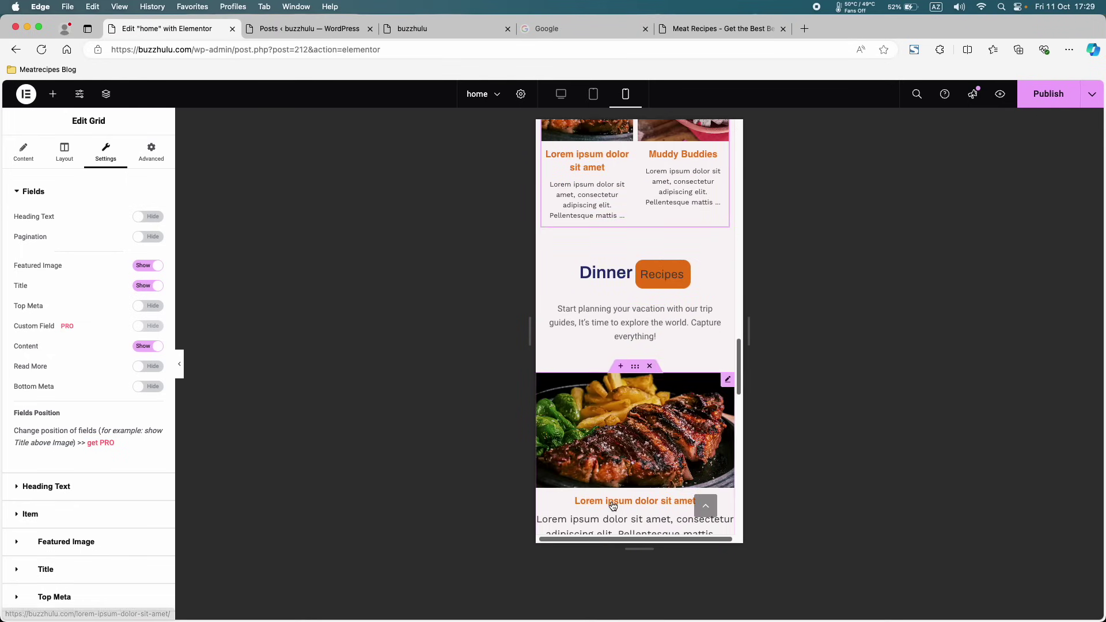
- Set the Dinner Recipes grid's mobile layout to 2 columns and compare it with the BreakFast Recipes section
{"action": "left_click", "coordinate": [727, 381]}
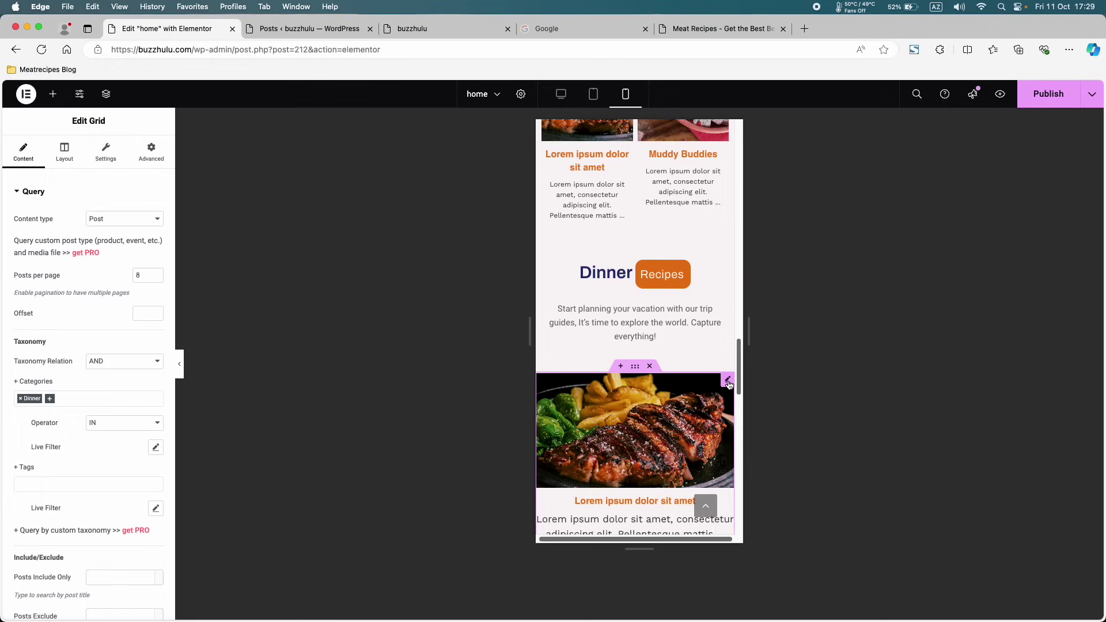
{"action": "left_click", "coordinate": [106, 158]}
{"action": "left_click", "coordinate": [64, 159]}
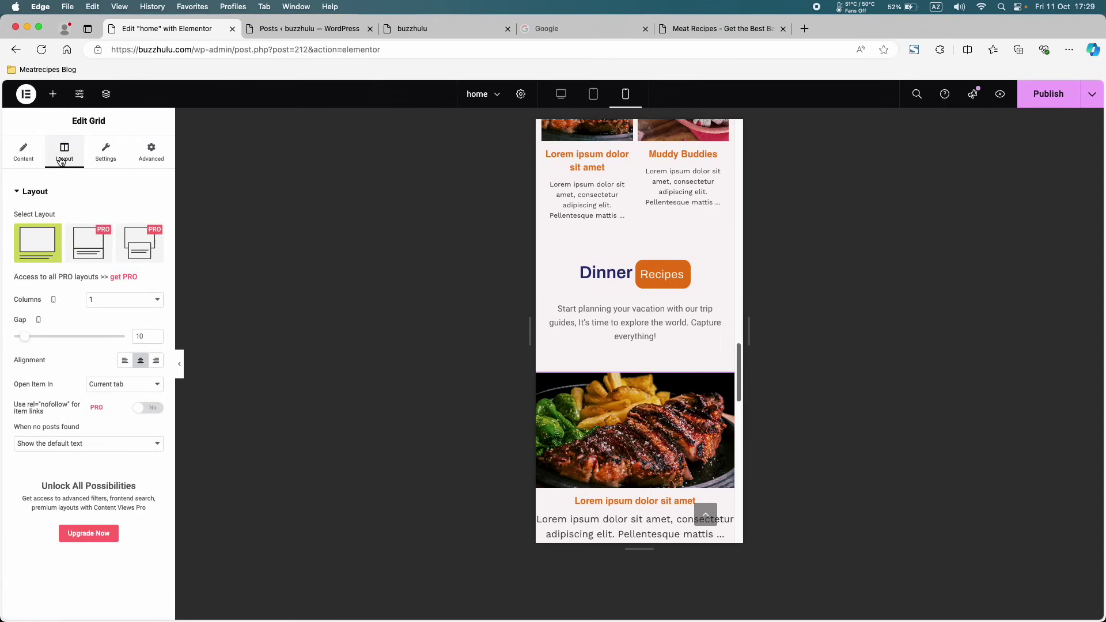
{"action": "left_click", "coordinate": [107, 296]}
{"action": "left_click", "coordinate": [107, 311]}
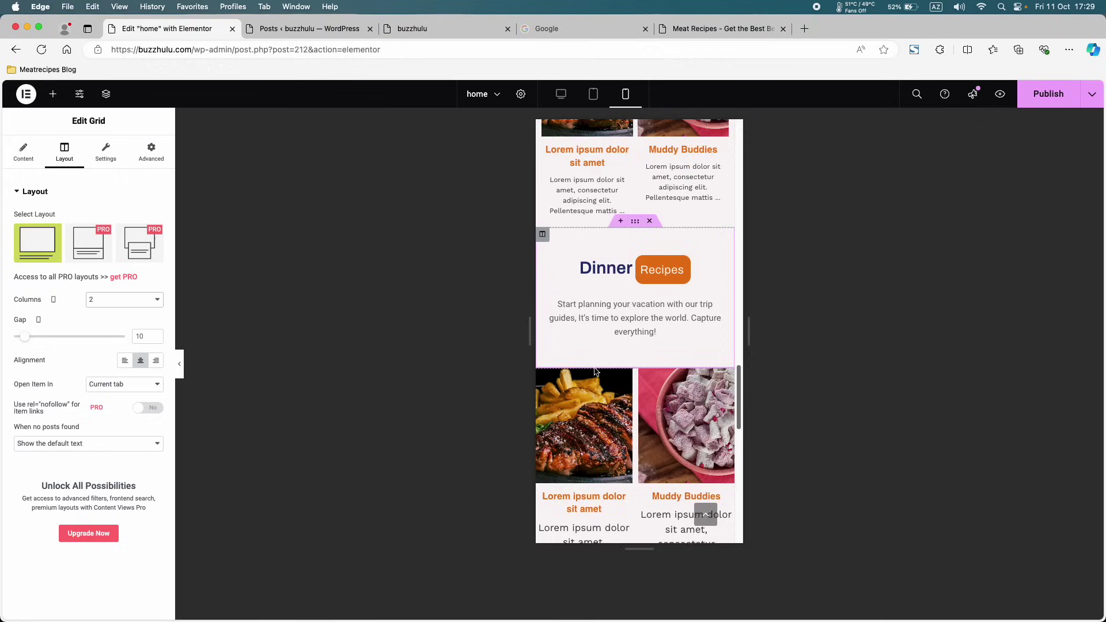
{"action": "scroll", "coordinate": [634, 316], "scroll_direction": "up", "scroll_amount": 5}
{"action": "scroll", "coordinate": [634, 289], "scroll_direction": "down", "scroll_amount": 10}
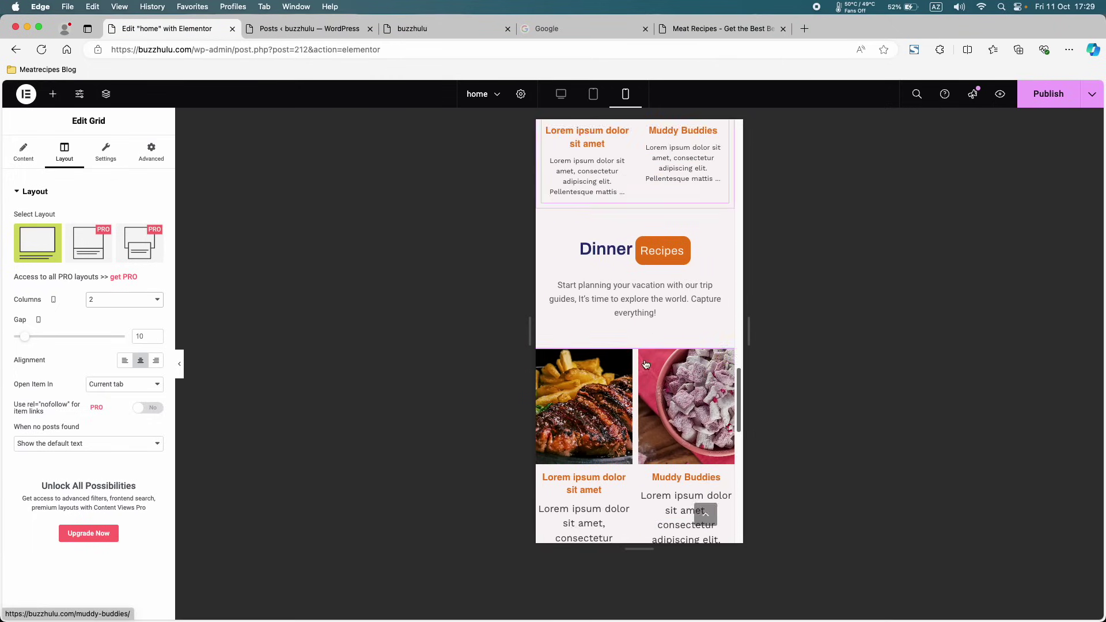
{"action": "scroll", "coordinate": [634, 289], "scroll_direction": "up", "scroll_amount": 5}
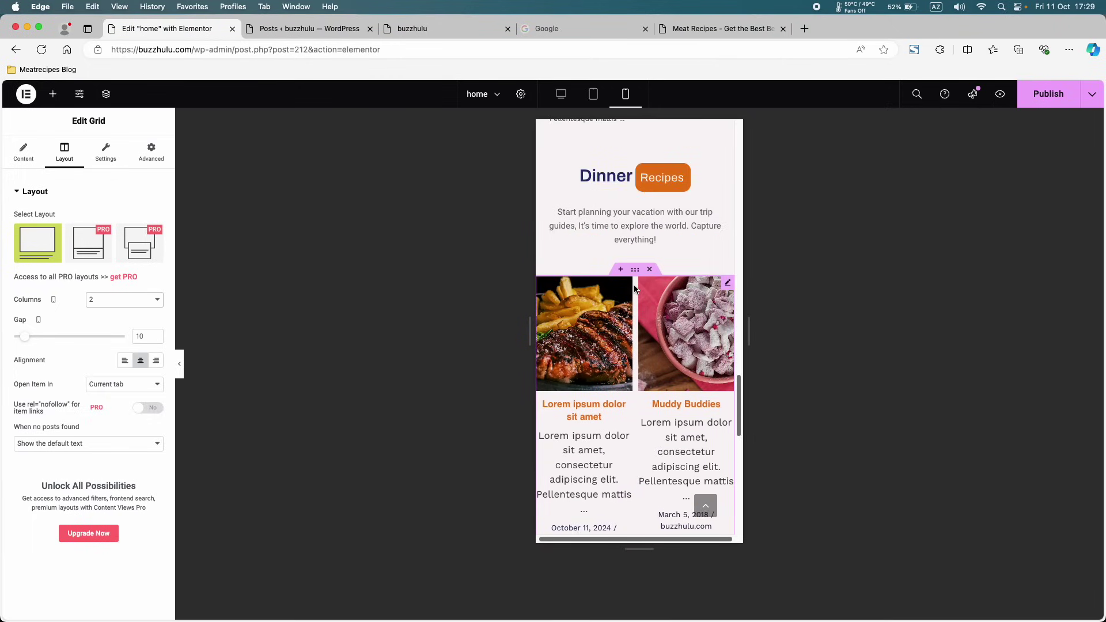
- Compare the mobile margin and padding settings of the BreakFast and Dinner Recipes containers
{"action": "left_click", "coordinate": [635, 195]}
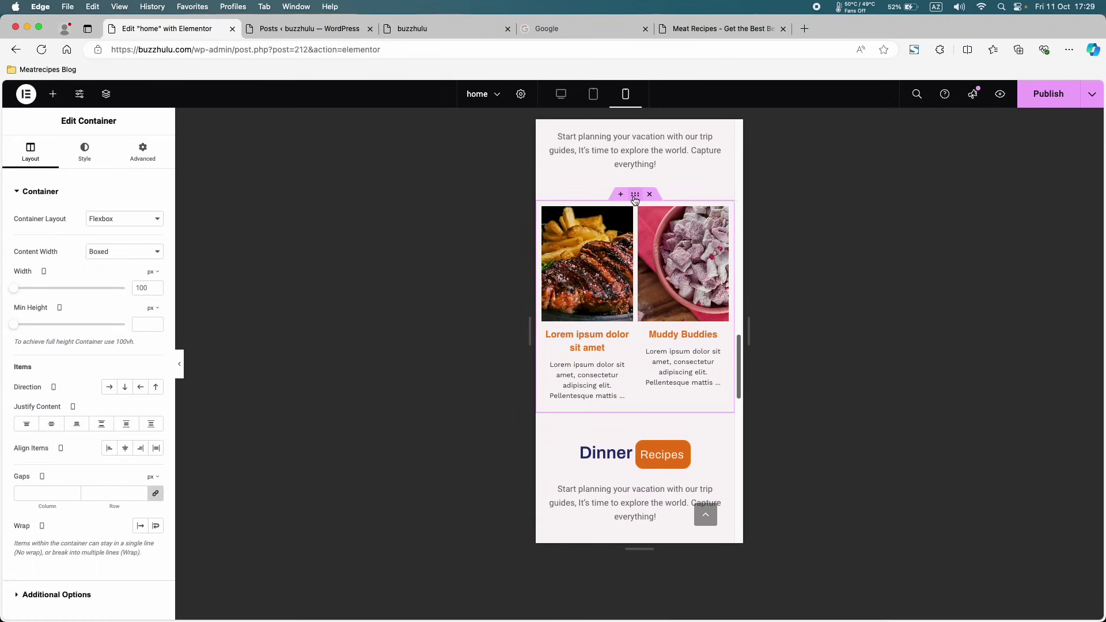
{"action": "left_click", "coordinate": [141, 159]}
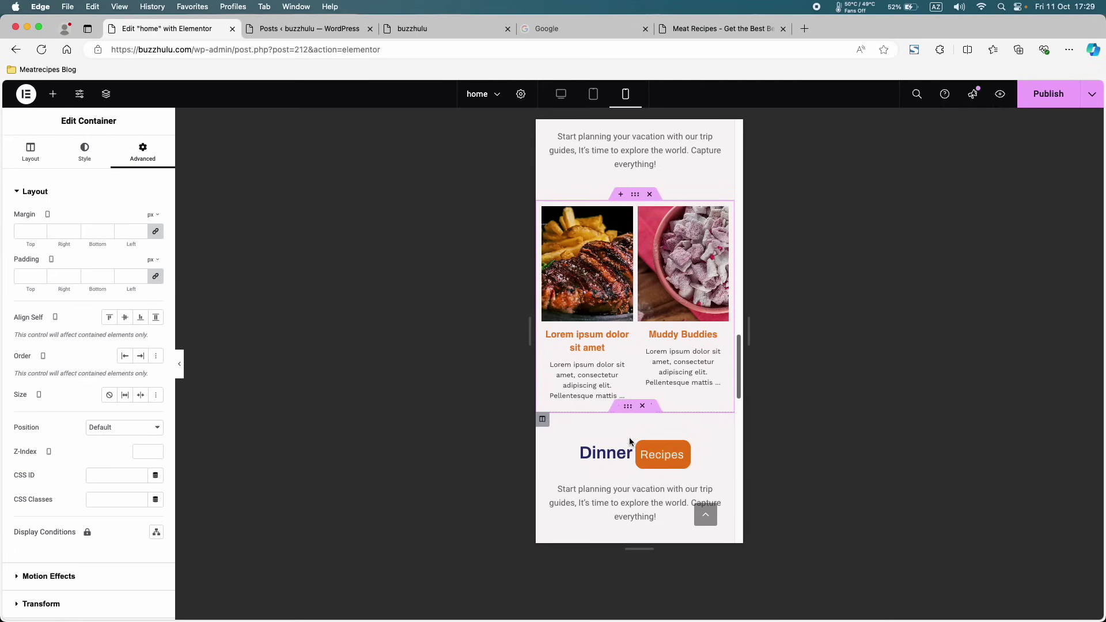
{"action": "scroll", "coordinate": [629, 436], "scroll_direction": "down", "scroll_amount": 3}
{"action": "left_click", "coordinate": [635, 384]}
{"action": "scroll", "coordinate": [635, 384], "scroll_direction": "down", "scroll_amount": 3}
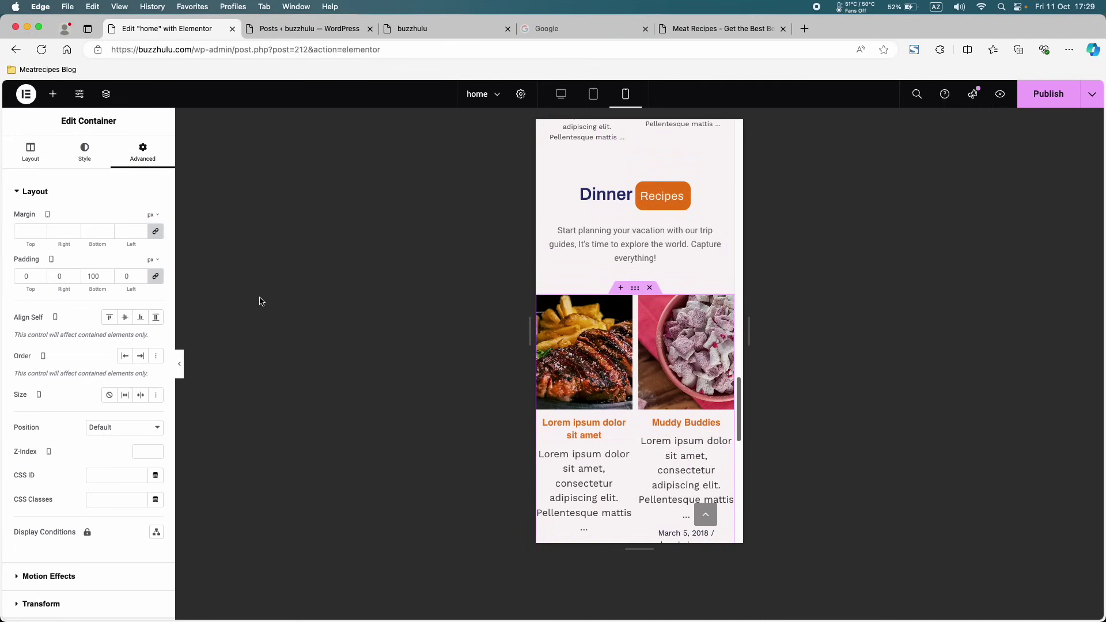
- Set the Dinner Recipes grid's mobile gap to 11 and publish the home page
{"action": "left_click", "coordinate": [728, 304]}
{"action": "left_click", "coordinate": [152, 164]}
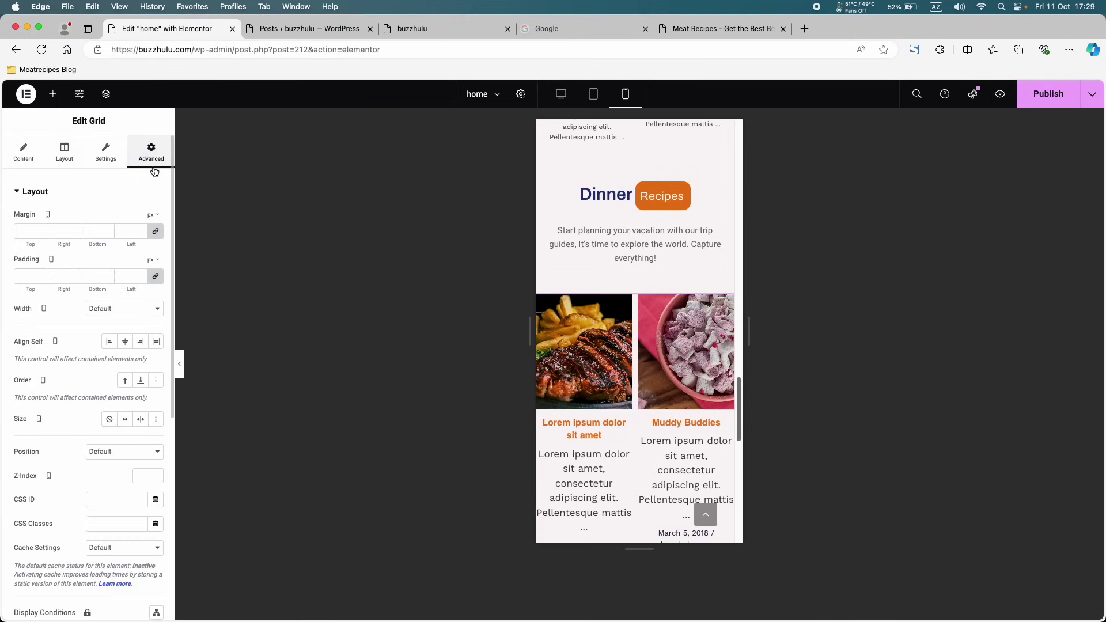
{"action": "left_click", "coordinate": [58, 164]}
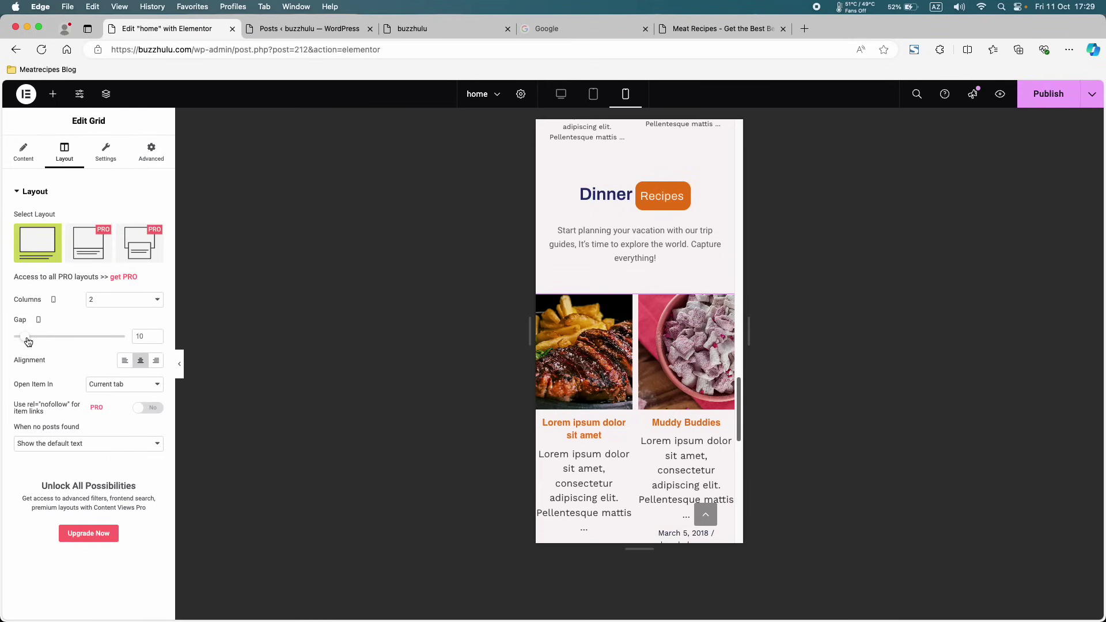
{"action": "left_click_drag", "start_coordinate": [28, 342], "coordinate": [29, 342]}
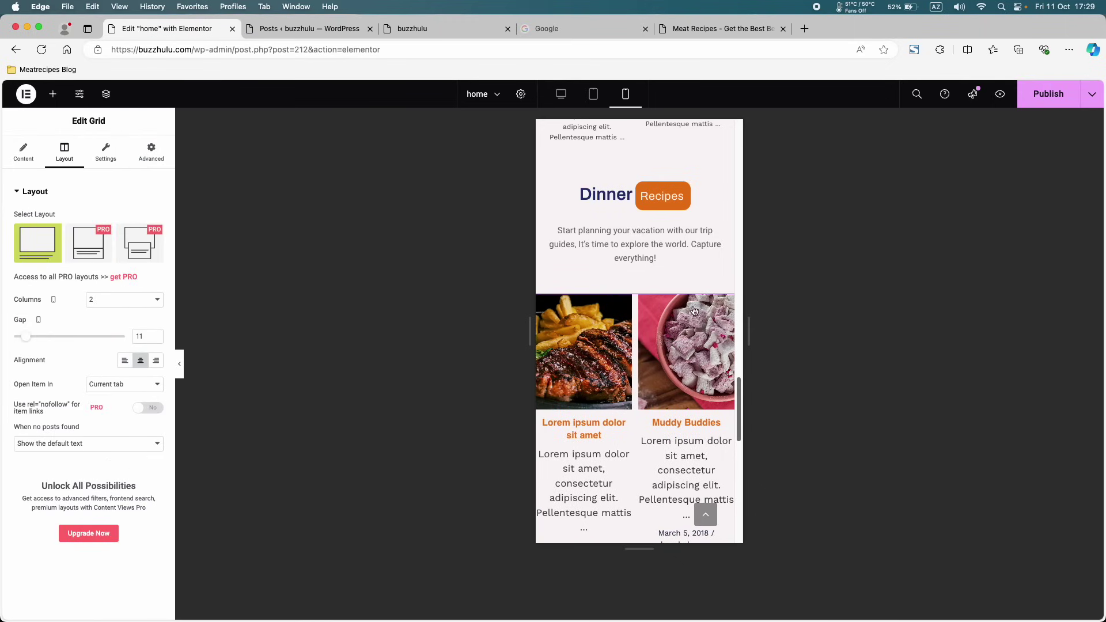
{"action": "mouse_move", "coordinate": [695, 311]}
{"action": "left_click", "coordinate": [1049, 93]}
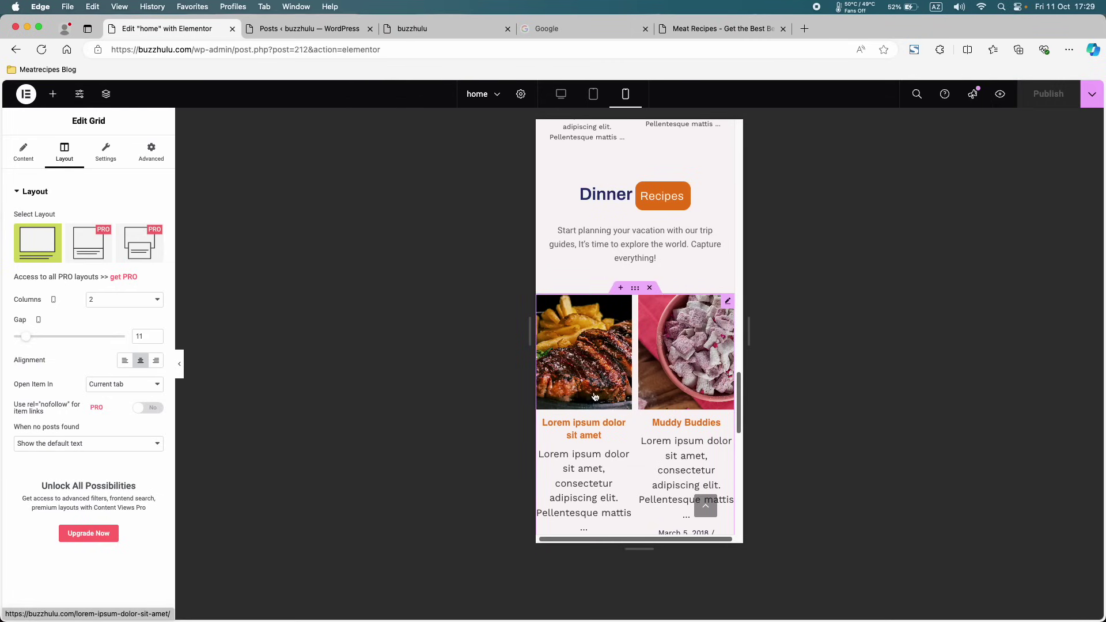
- Switch to the live buzzhulu site and purge all of its LiteSpeed caches
{"action": "left_click", "coordinate": [442, 31]}
{"action": "mouse_move", "coordinate": [362, 95]}
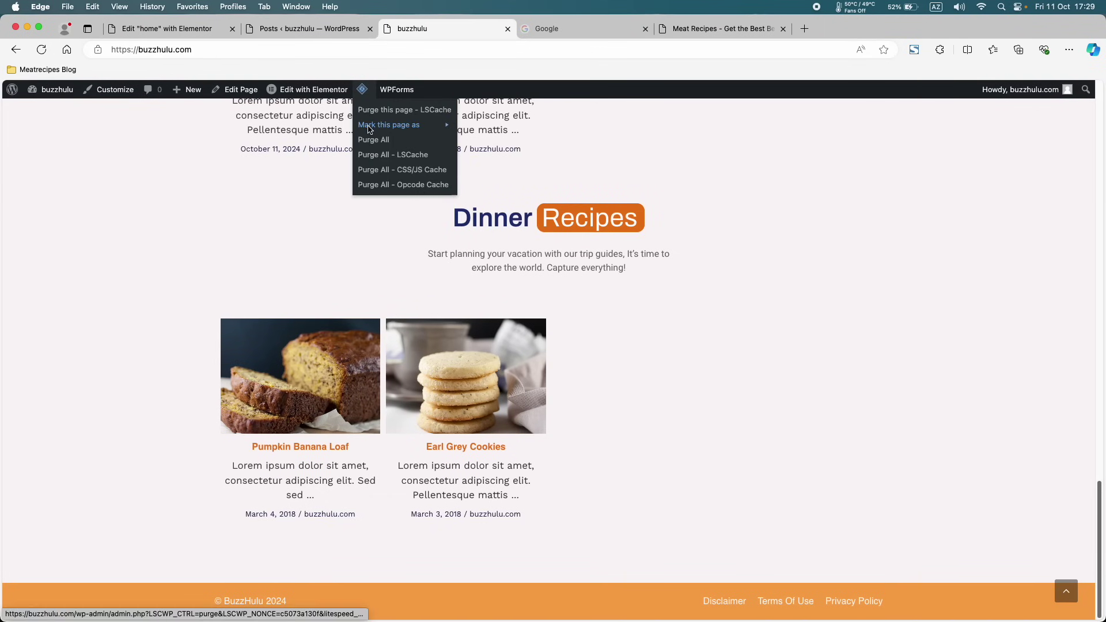
{"action": "left_click", "coordinate": [373, 141]}
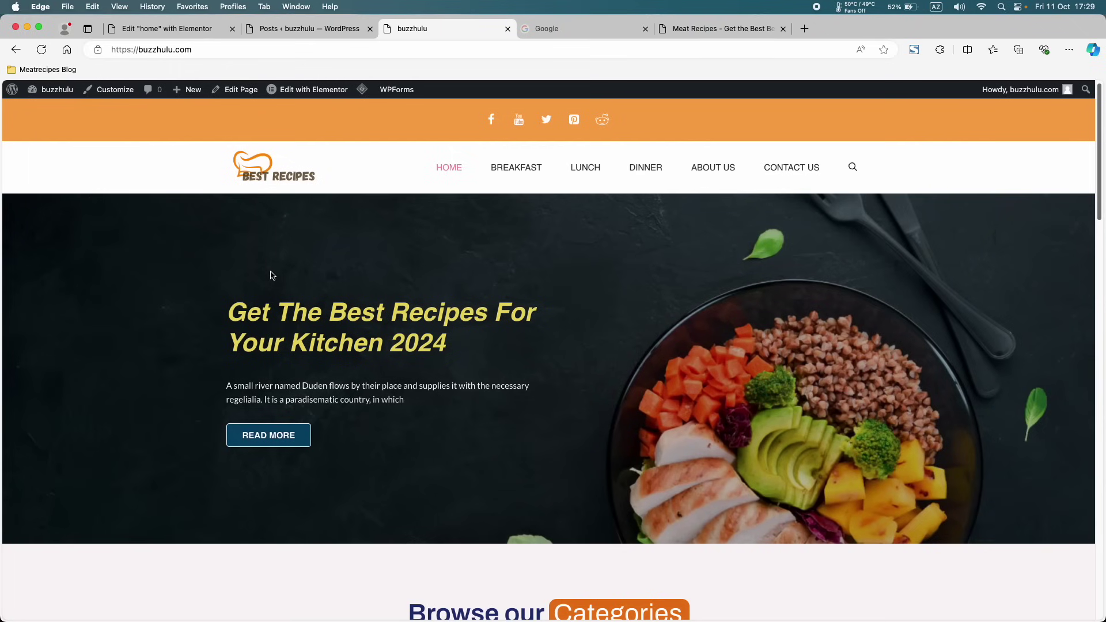
- Inspect the live home page with responsive device emulation on and the developer tools docked to the right
{"action": "right_click", "coordinate": [272, 273]}
{"action": "left_click", "coordinate": [334, 607]}
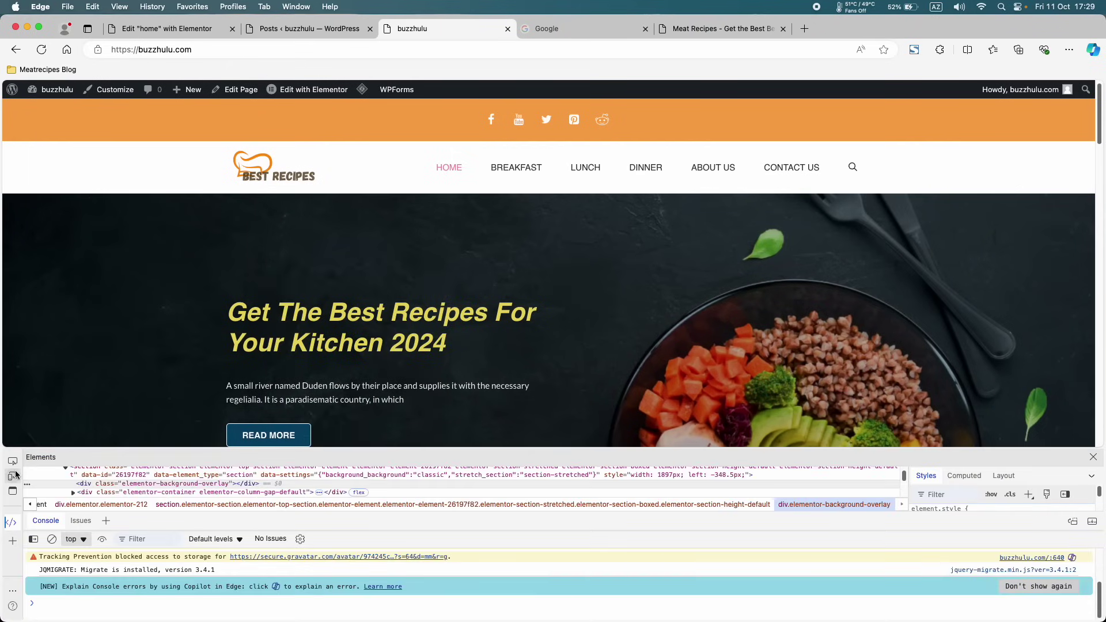
{"action": "left_click", "coordinate": [13, 476]}
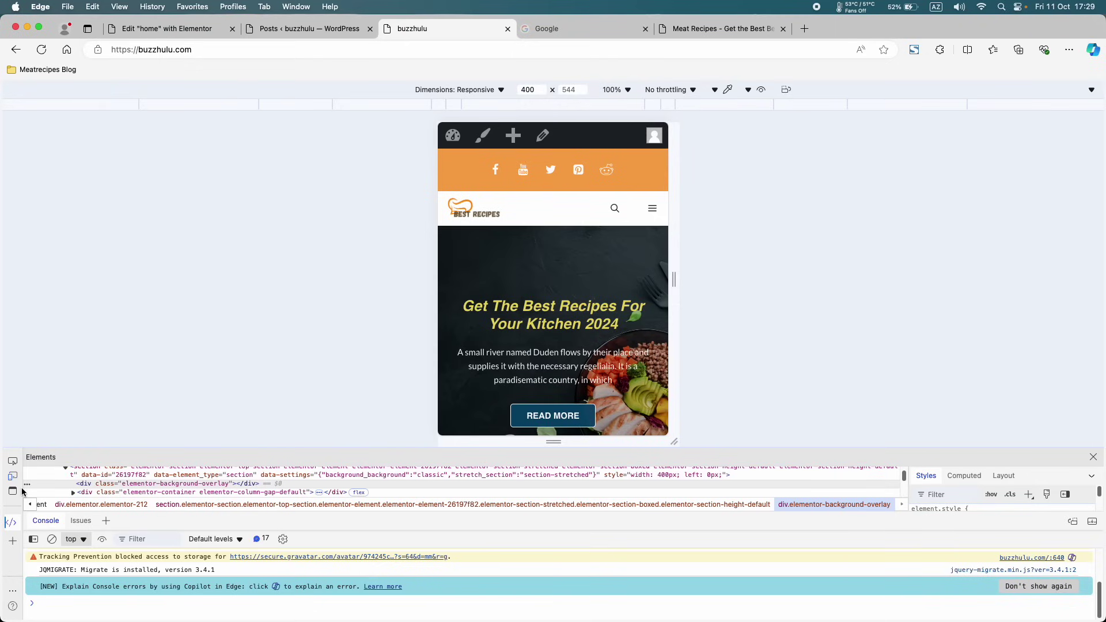
{"action": "left_click", "coordinate": [12, 590]}
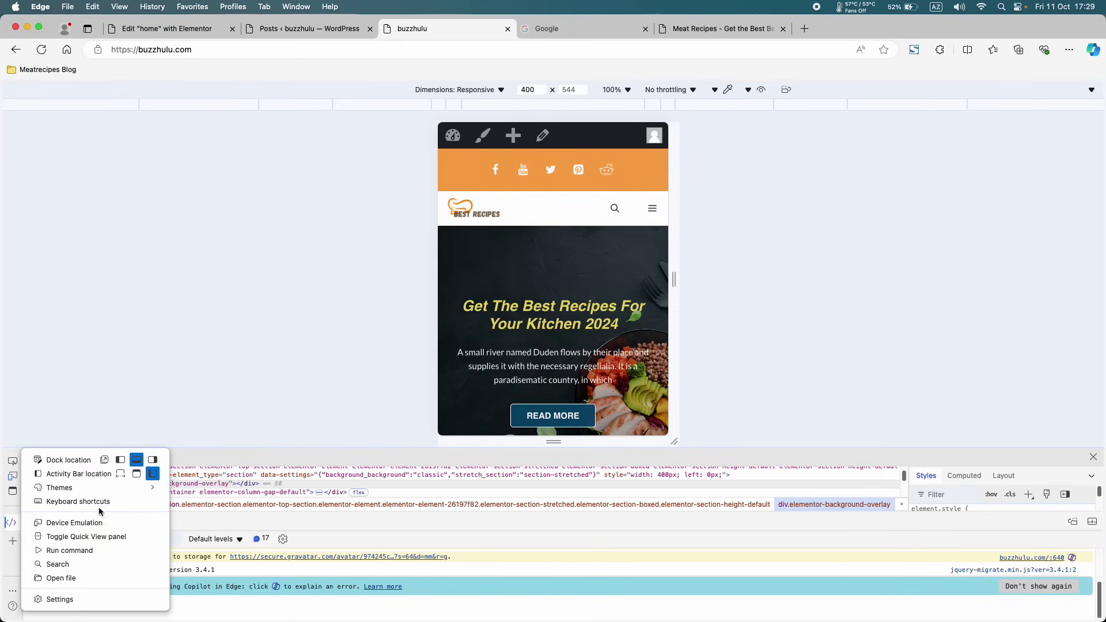
{"action": "left_click", "coordinate": [153, 460]}
- Examine the Recent, BreakFast and Dinner Recipes sections of the live home page in the emulated mobile view
{"action": "scroll", "coordinate": [402, 380], "scroll_direction": "down", "scroll_amount": 20}
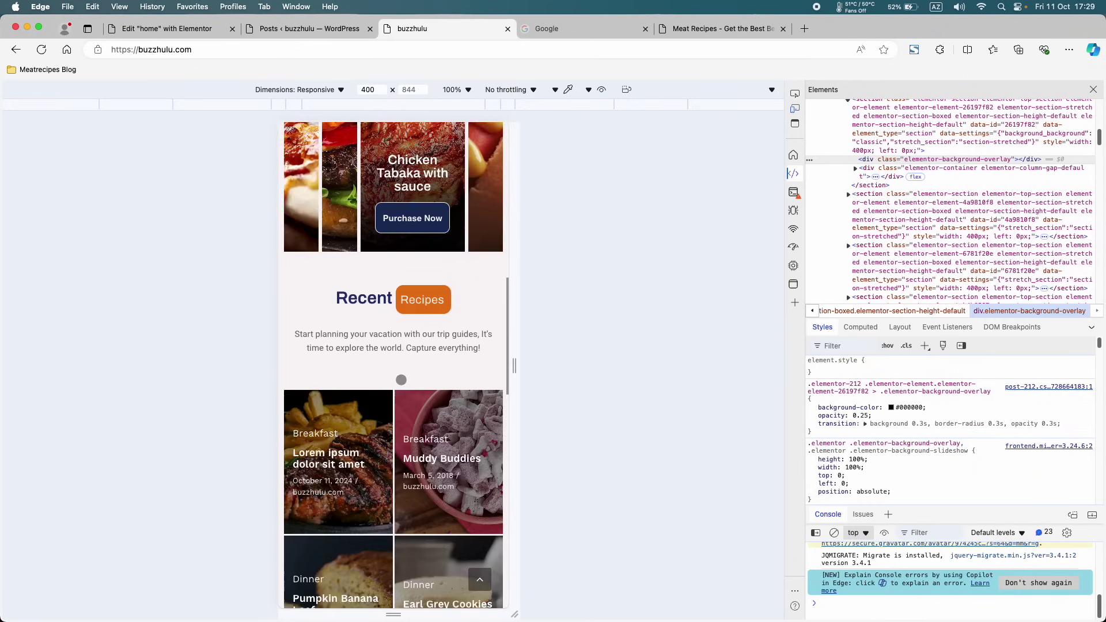
{"action": "scroll", "coordinate": [402, 380], "scroll_direction": "down", "scroll_amount": 7}
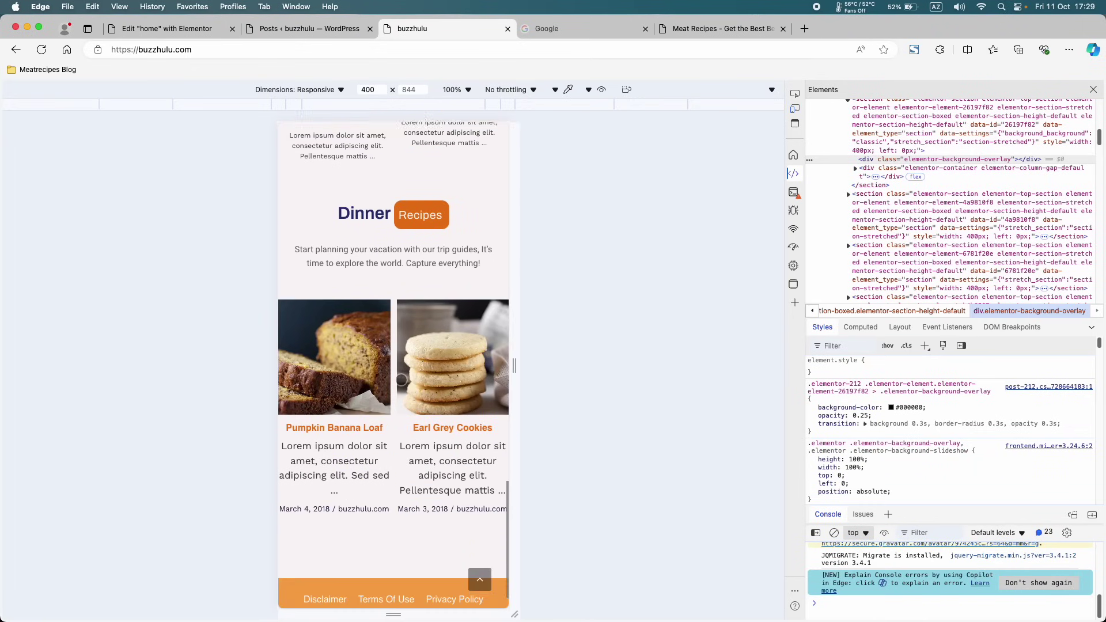
{"action": "scroll", "coordinate": [401, 380], "scroll_direction": "up", "scroll_amount": 2}
{"action": "scroll", "coordinate": [401, 381], "scroll_direction": "down", "scroll_amount": 3}
{"action": "scroll", "coordinate": [401, 379], "scroll_direction": "up", "scroll_amount": 6}
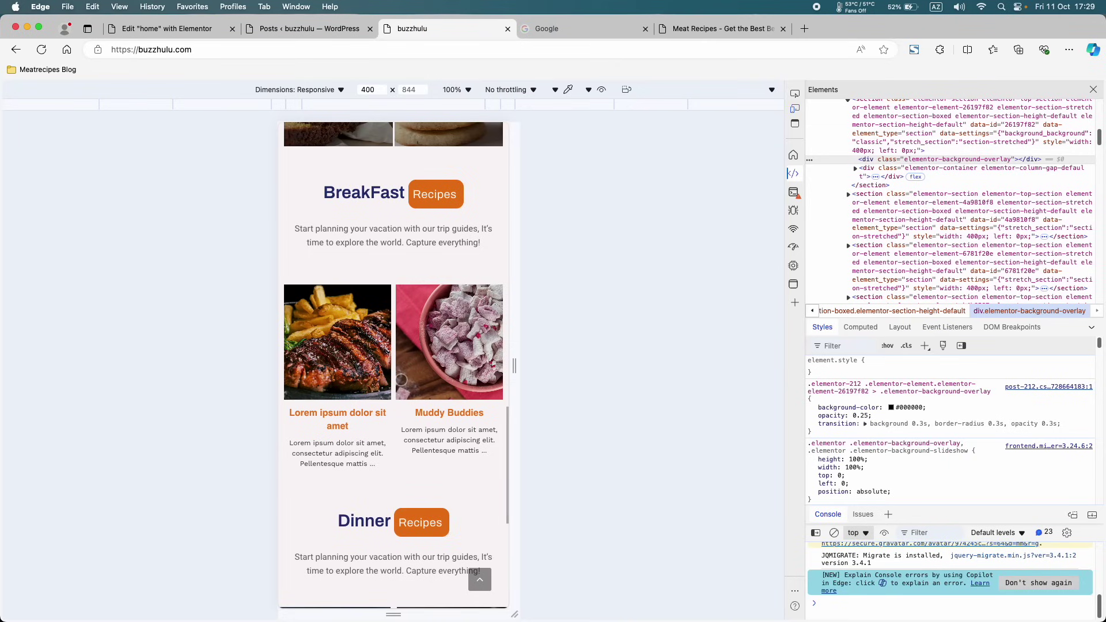
{"action": "scroll", "coordinate": [399, 356], "scroll_direction": "down", "scroll_amount": 4}
{"action": "scroll", "coordinate": [399, 355], "scroll_direction": "down", "scroll_amount": 3}
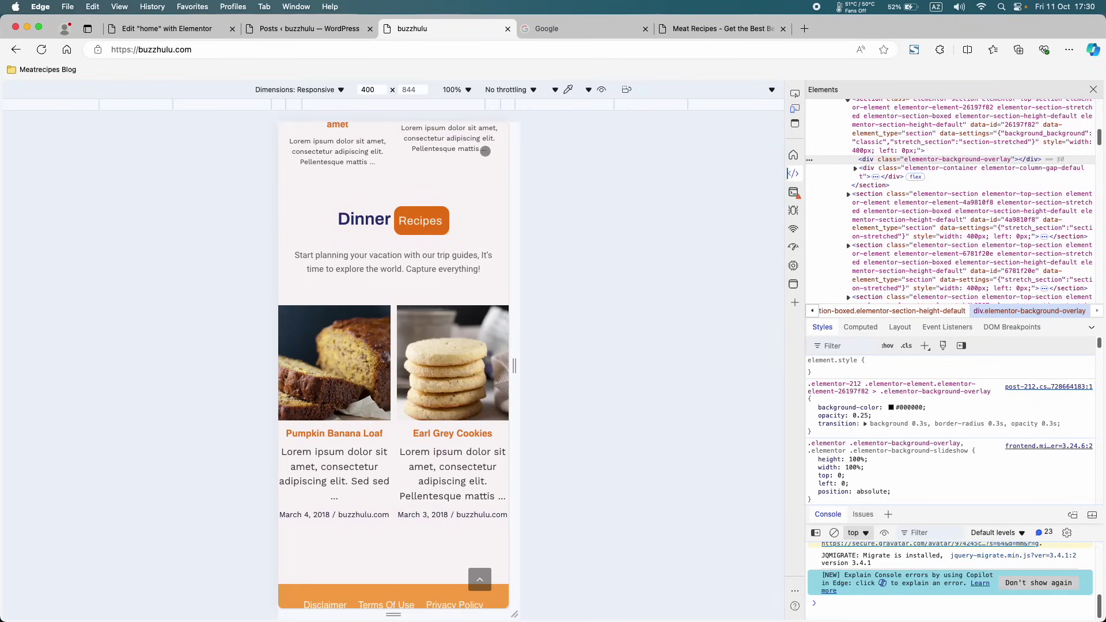
- Return to the Elementor editor and set the Dinner Recipes grid's mobile padding to 7 px on all sides
{"action": "left_click", "coordinate": [262, 30]}
{"action": "left_click", "coordinate": [168, 28]}
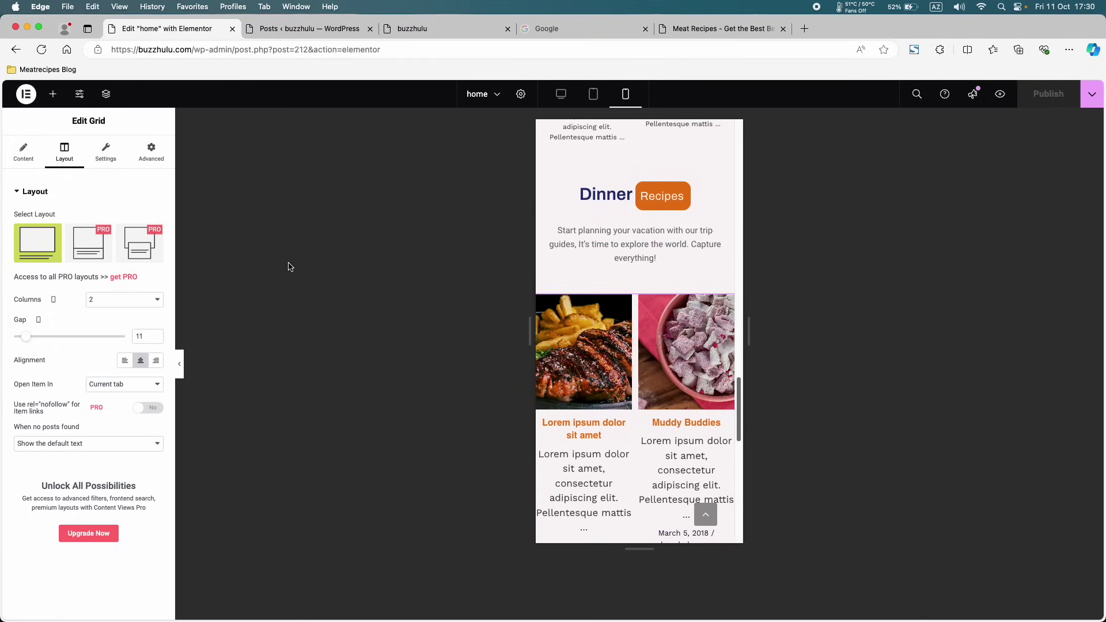
{"action": "left_click", "coordinate": [154, 162]}
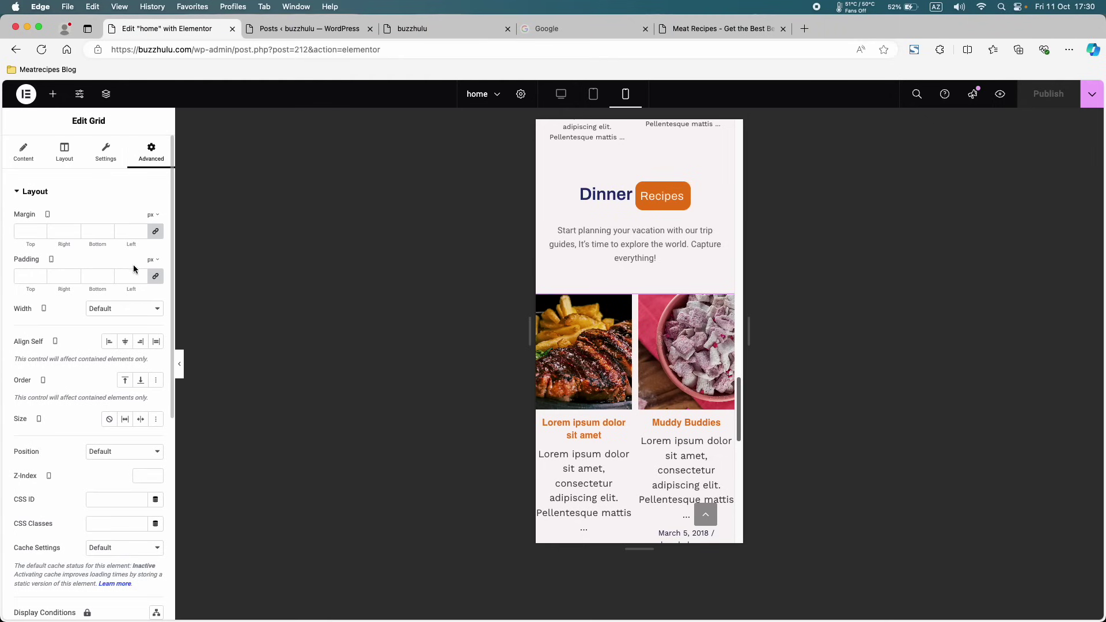
{"action": "left_click", "coordinate": [155, 276]}
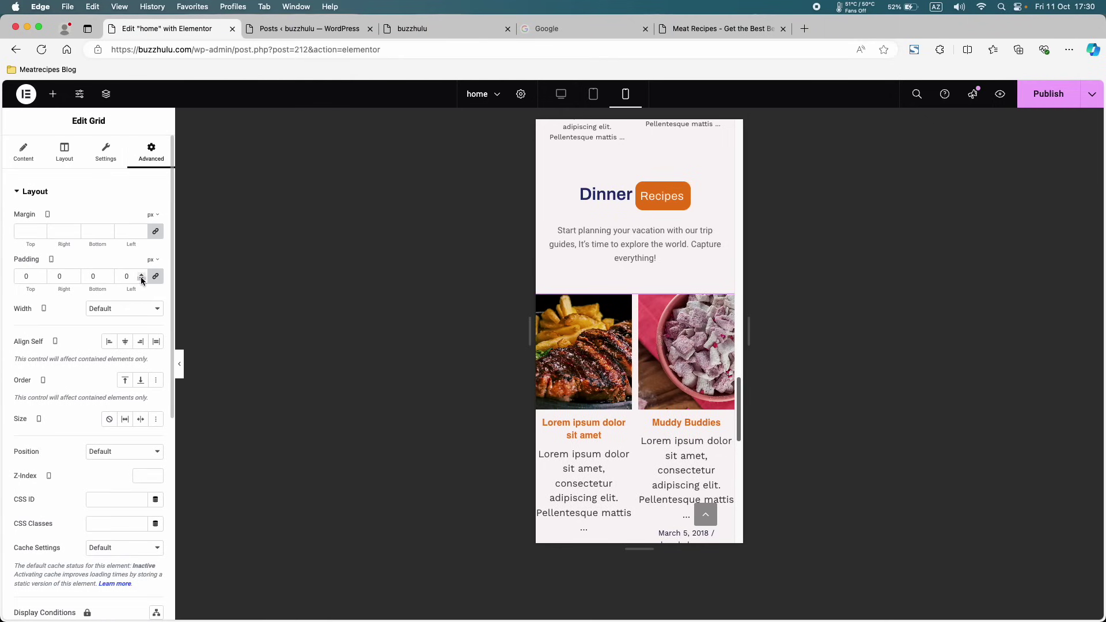
{"action": "left_click", "coordinate": [142, 275]}
{"action": "left_click", "coordinate": [142, 275]}
{"action": "left_click", "coordinate": [142, 275]}
{"action": "left_click", "coordinate": [141, 275]}
{"action": "left_click", "coordinate": [141, 274]}
{"action": "left_click", "coordinate": [142, 274]}
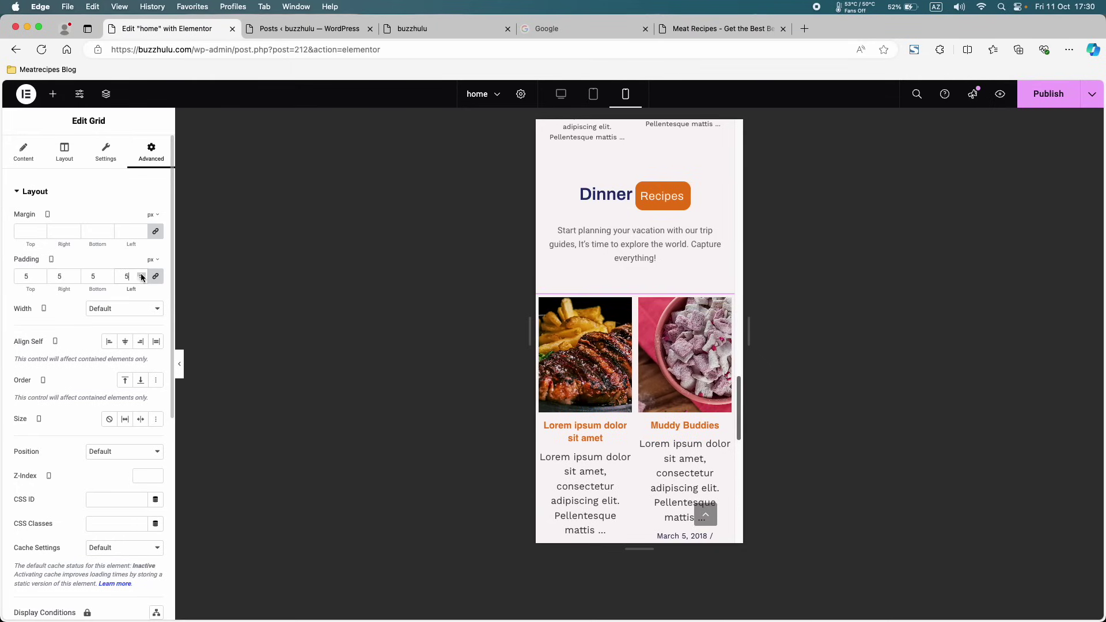
{"action": "left_click", "coordinate": [142, 275]}
- Check the mobile font size of the content text in the BreakFast Recipes grid's style settings
{"action": "scroll", "coordinate": [594, 300], "scroll_direction": "up", "scroll_amount": 3}
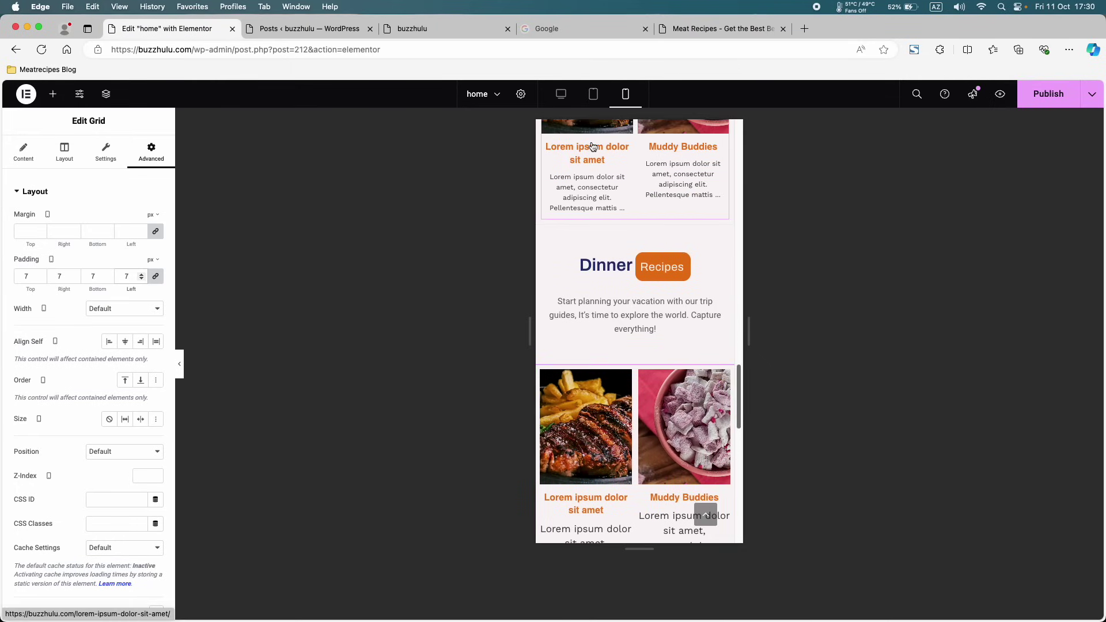
{"action": "left_click", "coordinate": [599, 197]}
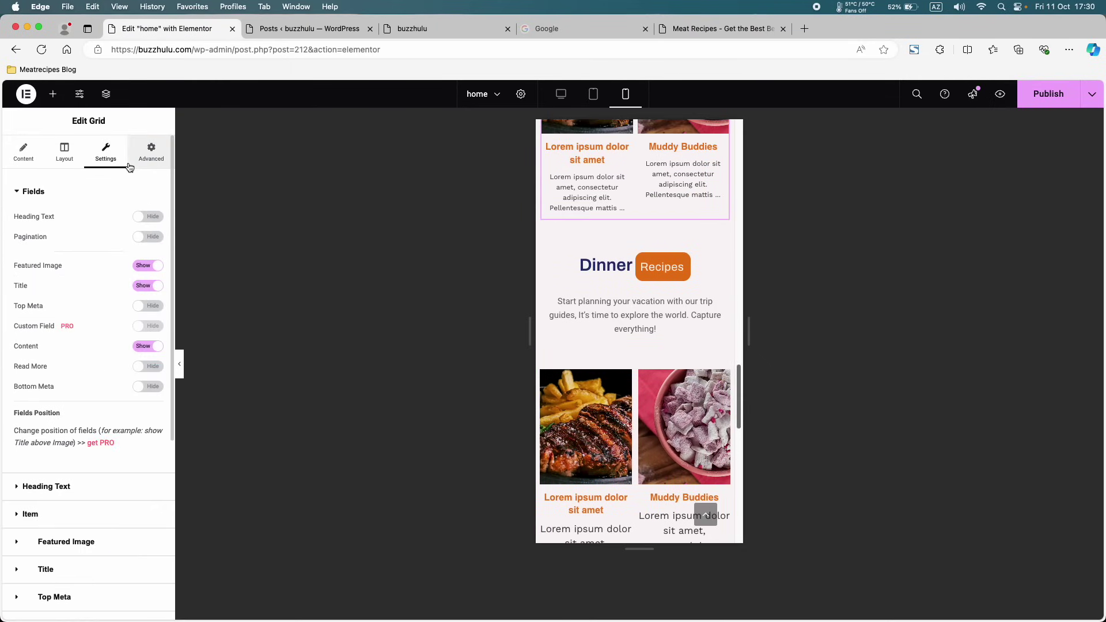
{"action": "scroll", "coordinate": [59, 449], "scroll_direction": "down", "scroll_amount": 5}
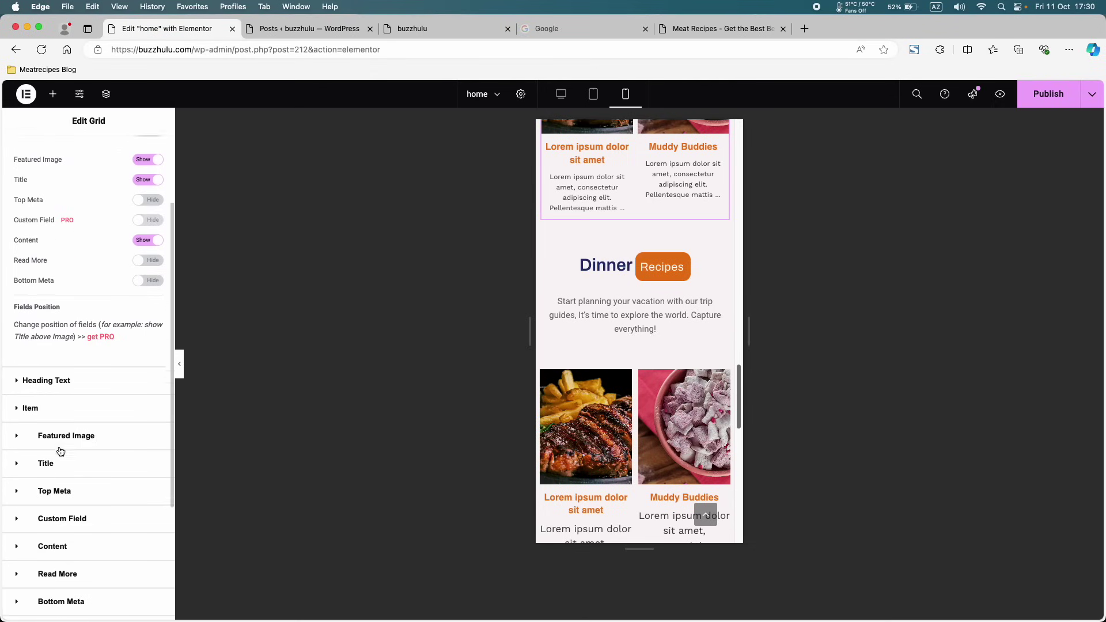
{"action": "left_click", "coordinate": [85, 367]}
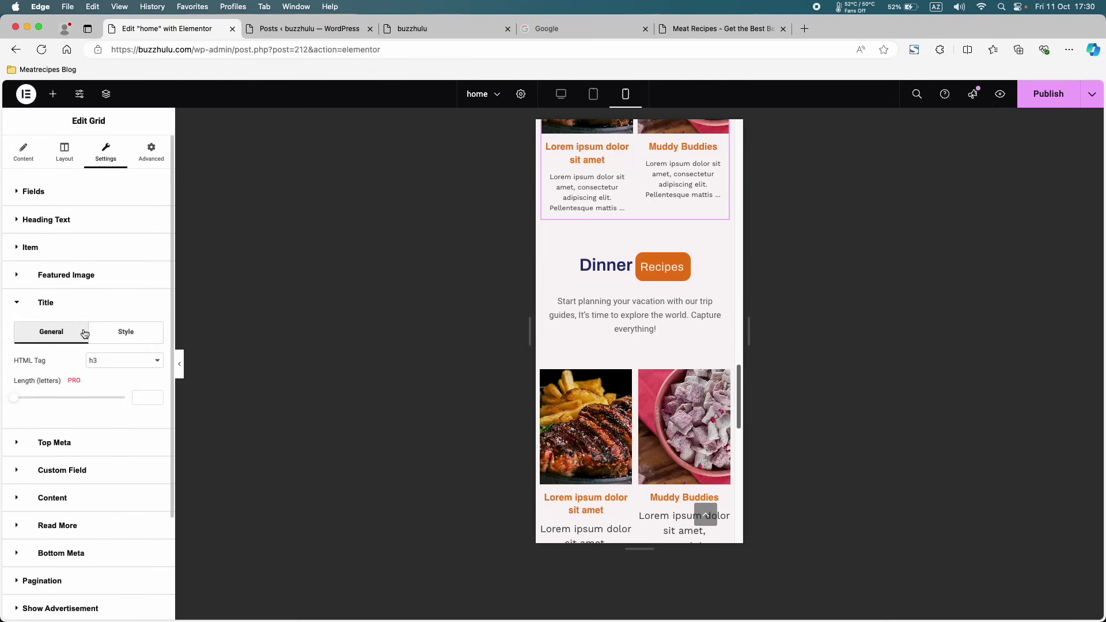
{"action": "left_click", "coordinate": [89, 305]}
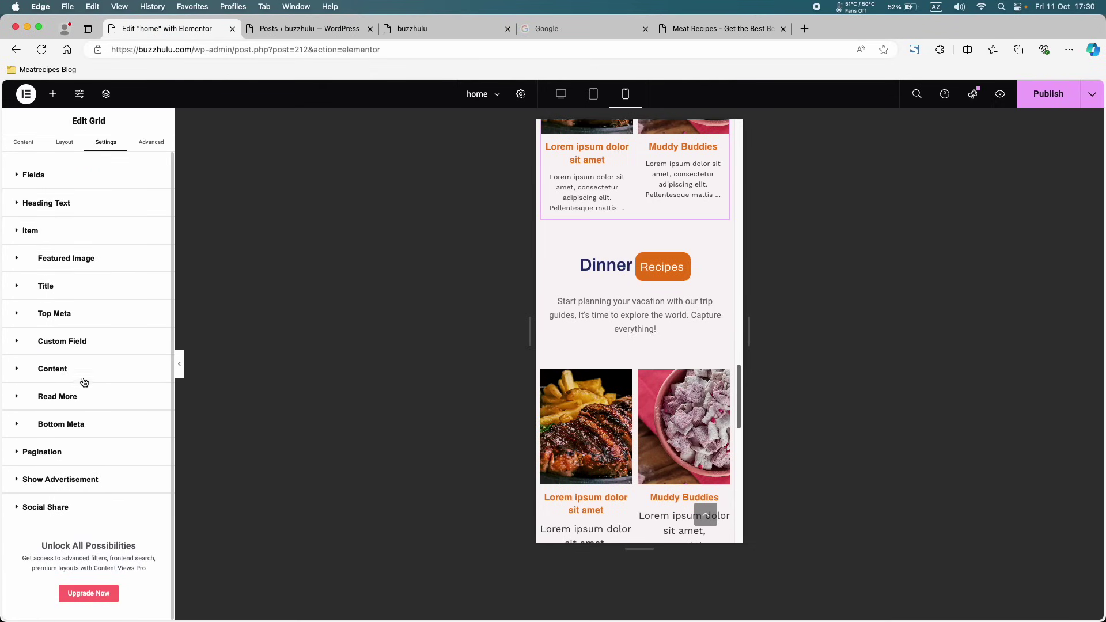
{"action": "left_click", "coordinate": [83, 385]}
{"action": "left_click", "coordinate": [129, 417]}
{"action": "scroll", "coordinate": [138, 421], "scroll_direction": "down", "scroll_amount": 2}
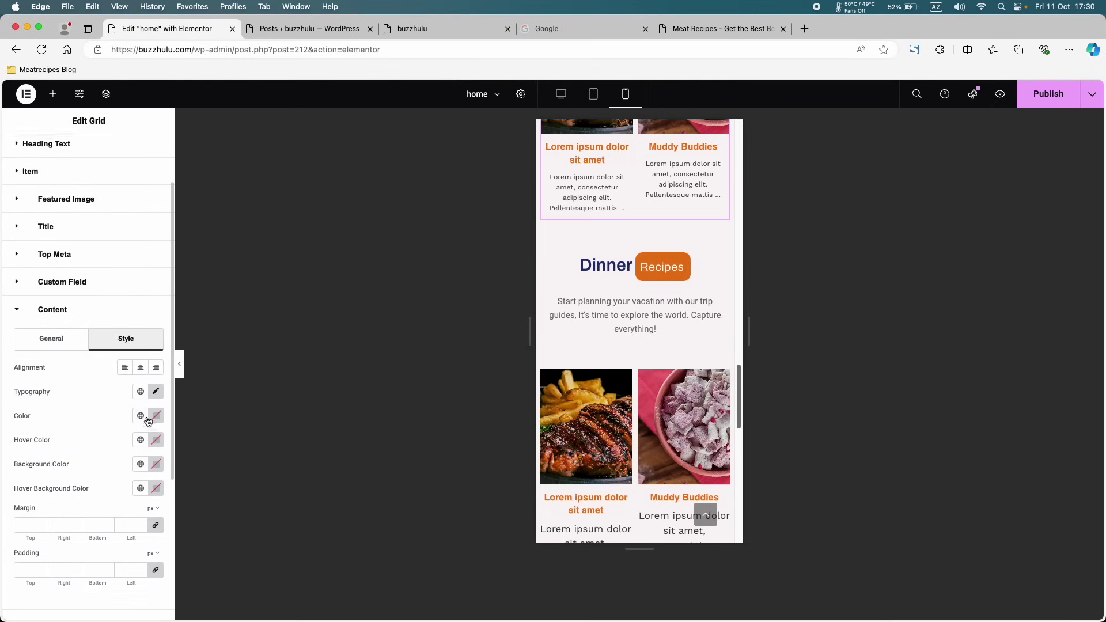
{"action": "left_click", "coordinate": [155, 383]}
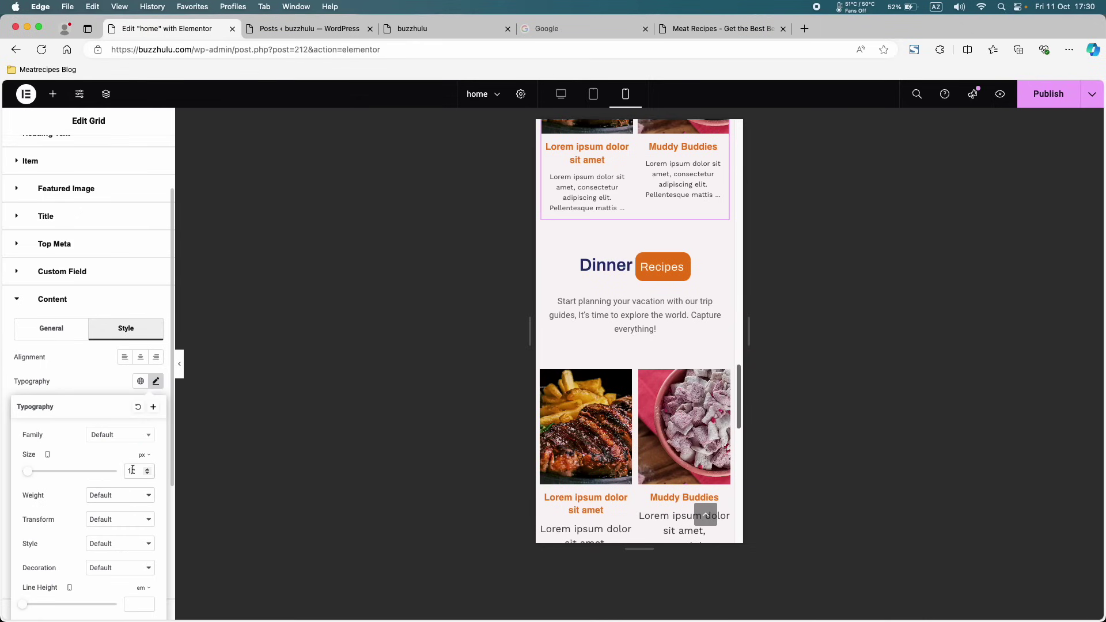
- Set the mobile font size of the Dinner Recipes grid's content text to 12 px
{"action": "scroll", "coordinate": [697, 399], "scroll_direction": "down", "scroll_amount": 3}
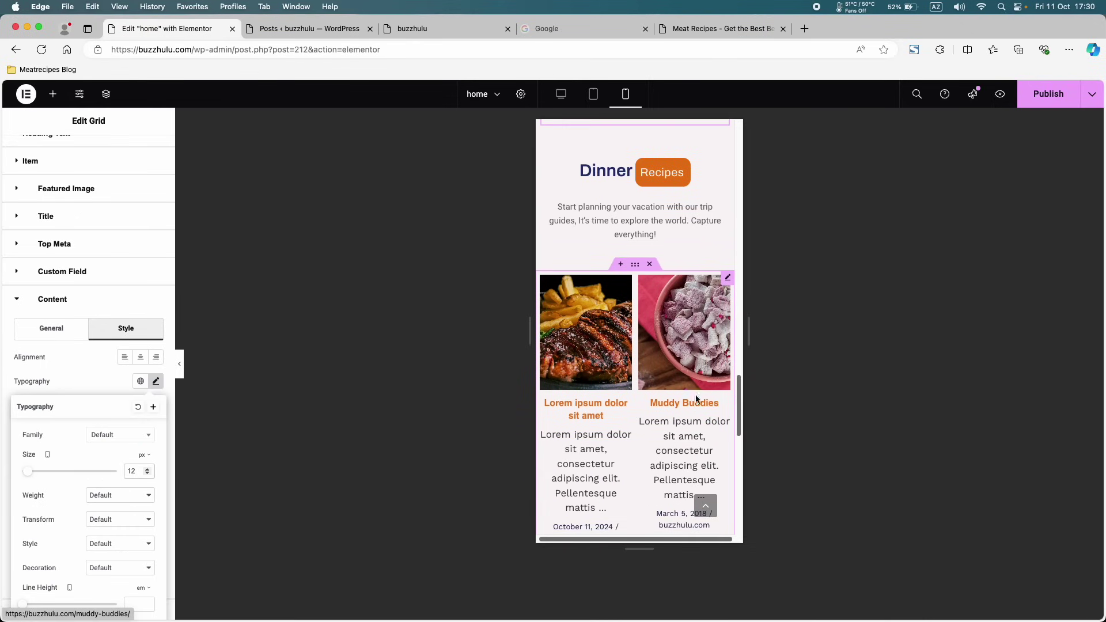
{"action": "left_click", "coordinate": [727, 279]}
{"action": "left_click", "coordinate": [106, 152]}
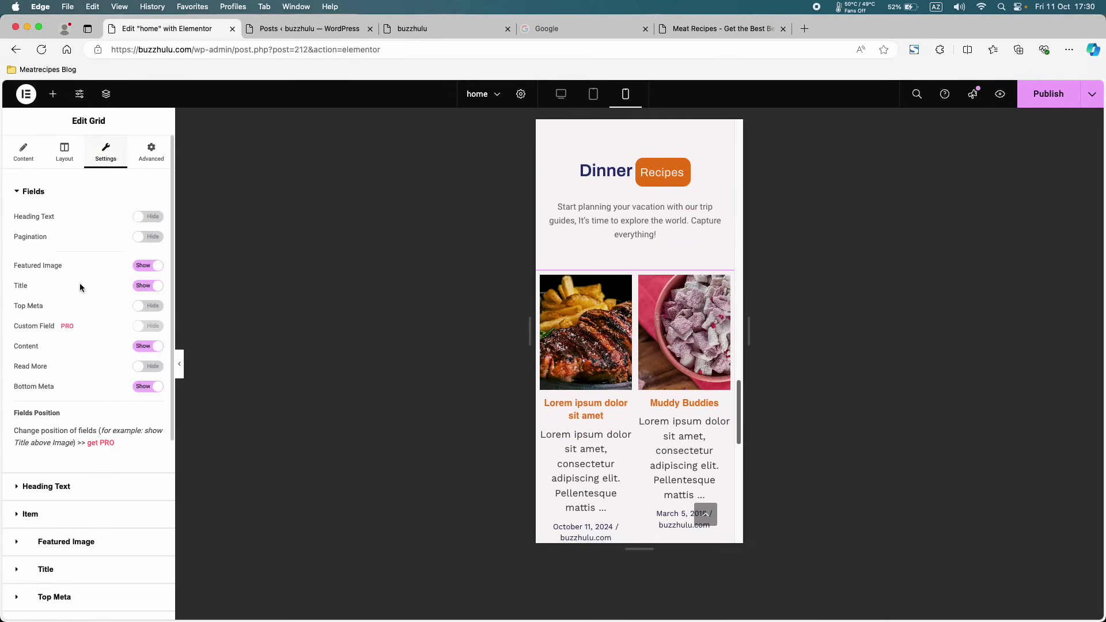
{"action": "scroll", "coordinate": [80, 282], "scroll_direction": "down", "scroll_amount": 5}
{"action": "left_click", "coordinate": [63, 369]}
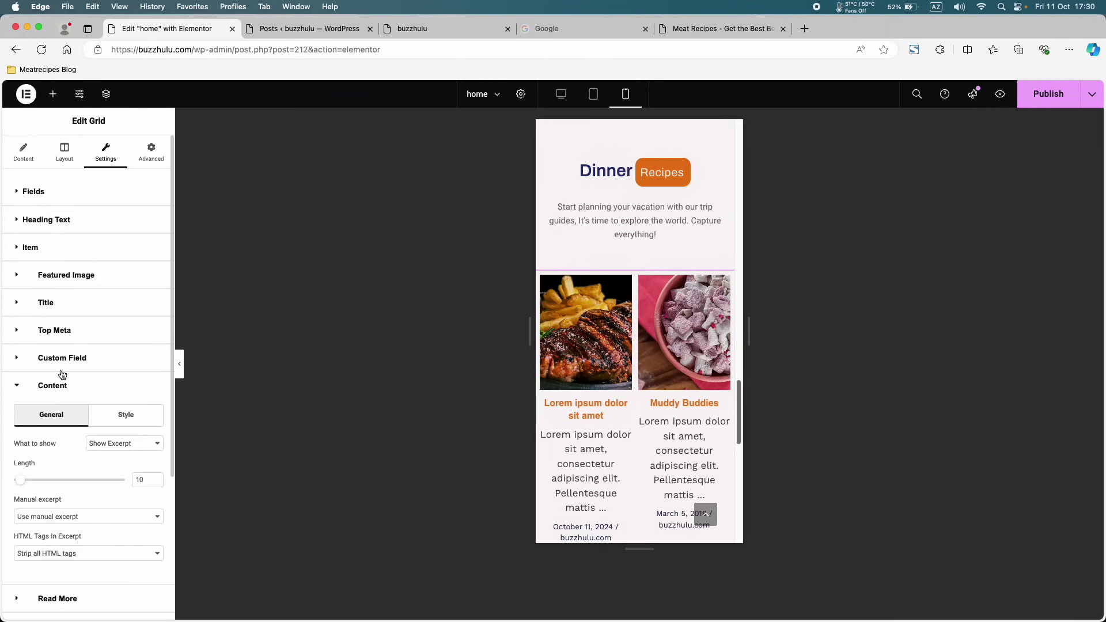
{"action": "scroll", "coordinate": [87, 404], "scroll_direction": "down", "scroll_amount": 2}
{"action": "left_click", "coordinate": [125, 365]}
{"action": "scroll", "coordinate": [129, 363], "scroll_direction": "down", "scroll_amount": 2}
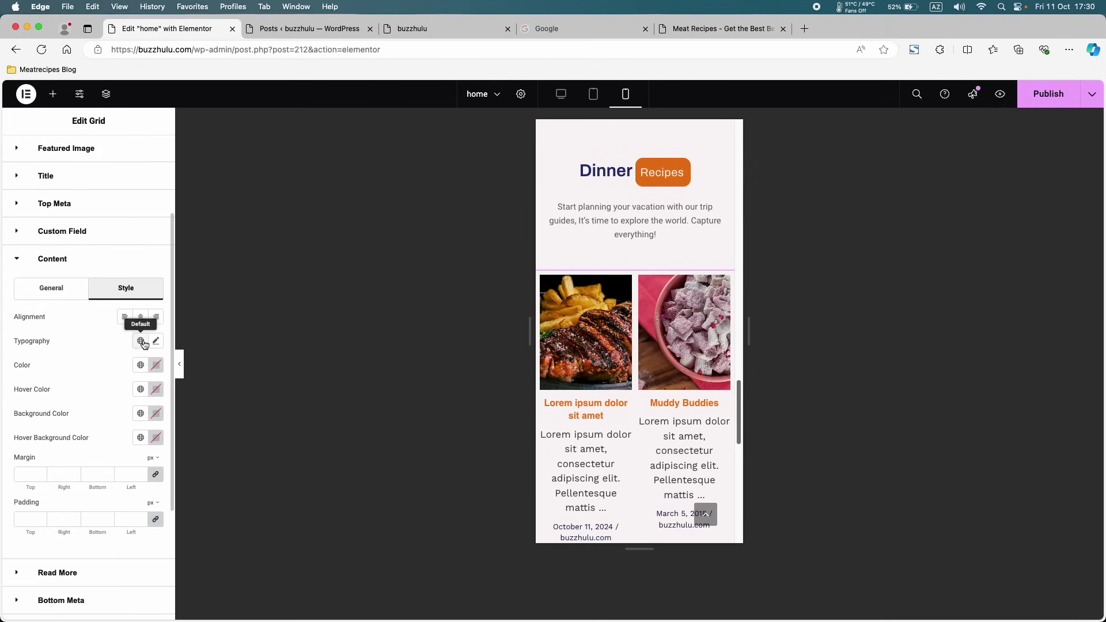
{"action": "left_click", "coordinate": [154, 342]}
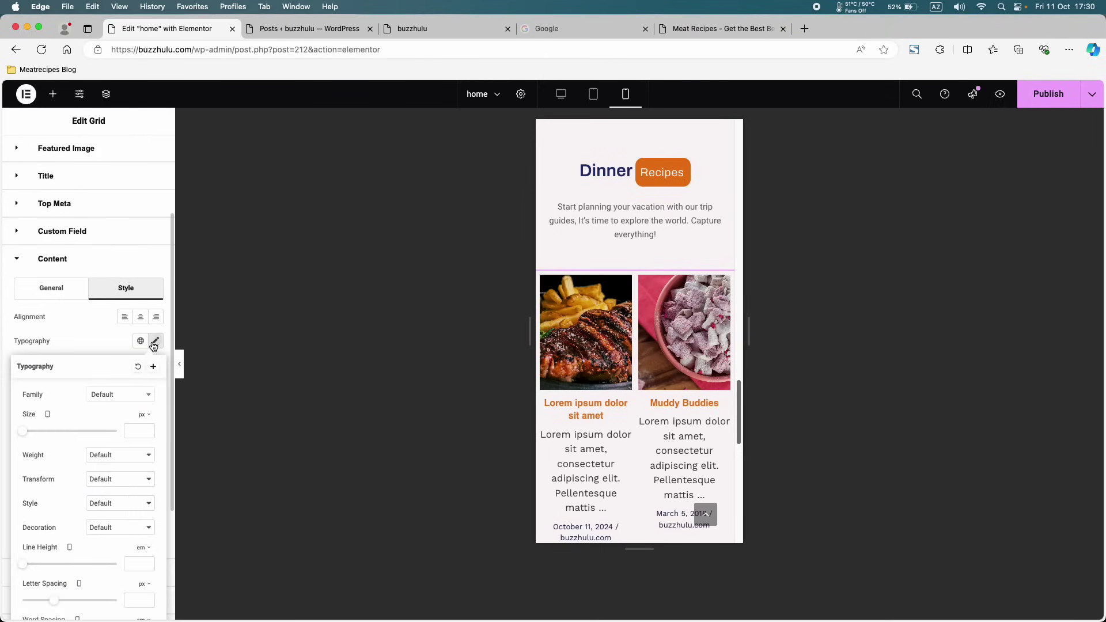
{"action": "left_click", "coordinate": [136, 430]}
{"action": "type", "text": "12"}
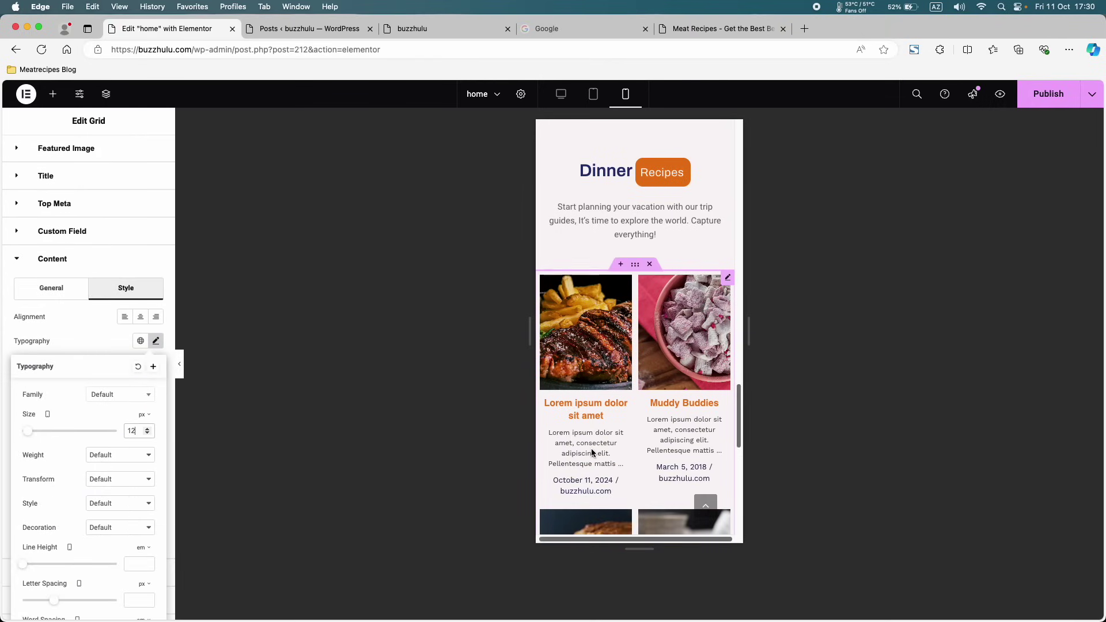
- Hide the bottom meta in the Dinner Recipes grid and publish the page
{"action": "scroll", "coordinate": [592, 452], "scroll_direction": "down", "scroll_amount": 5}
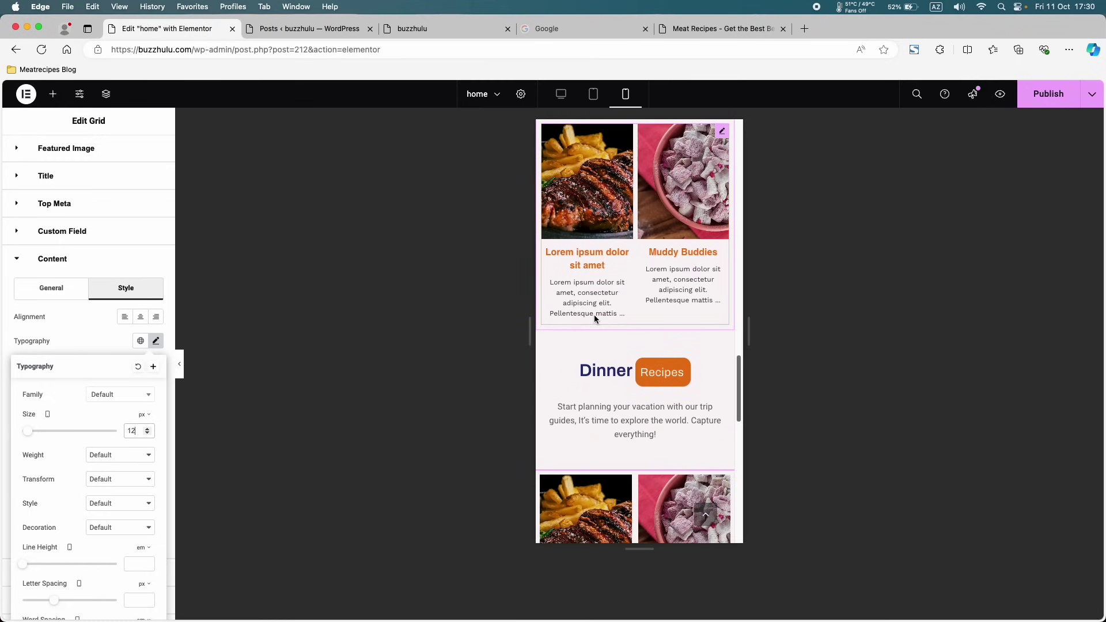
{"action": "left_click", "coordinate": [80, 270]}
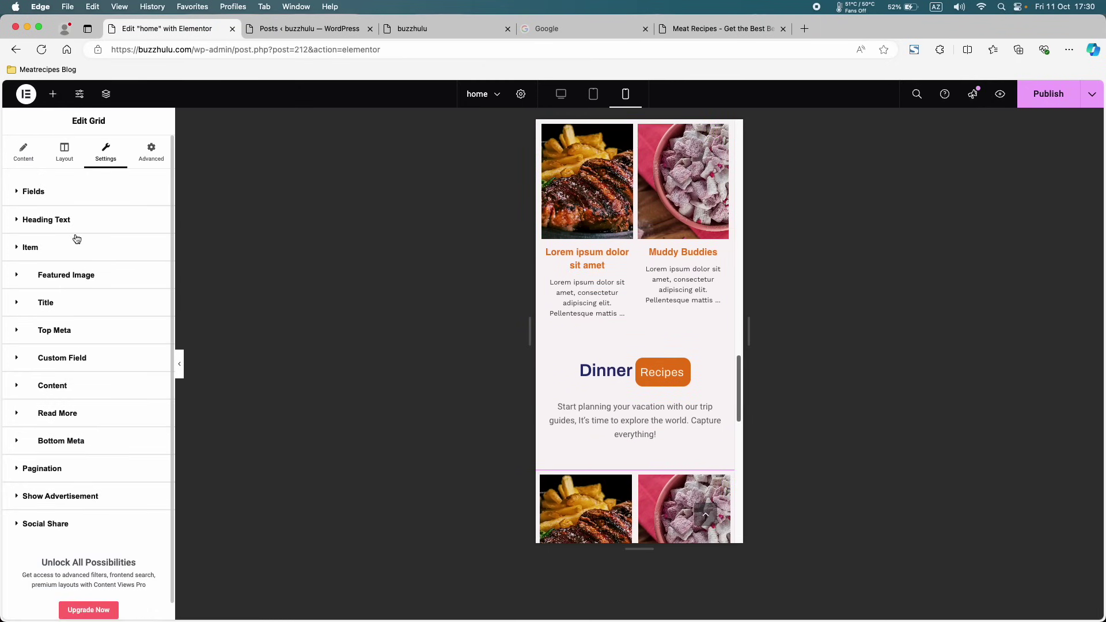
{"action": "left_click", "coordinate": [99, 198]}
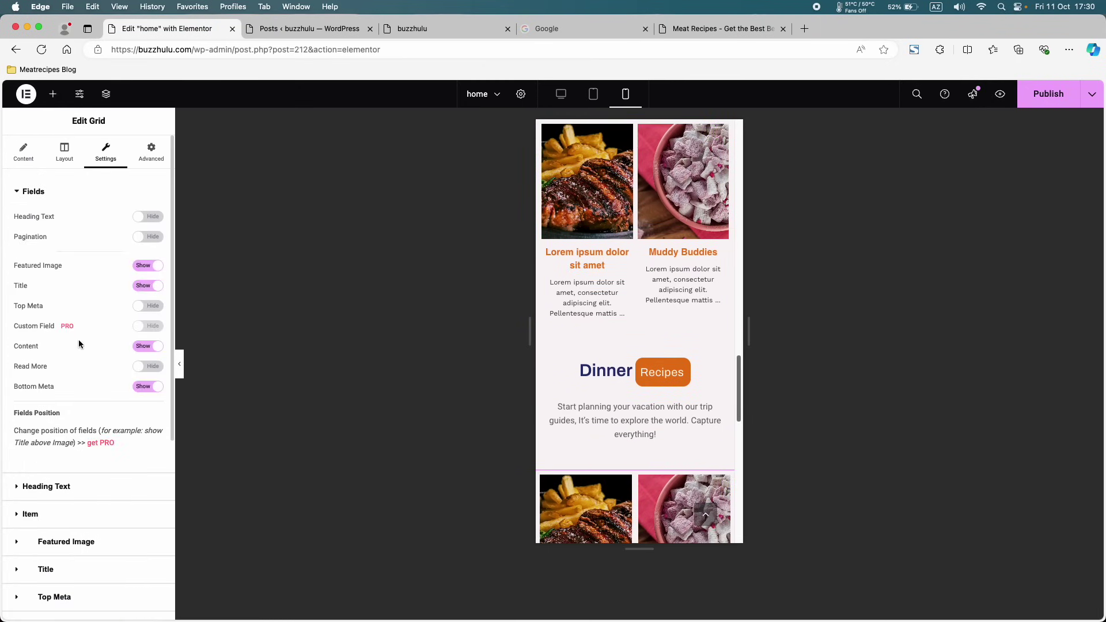
{"action": "left_click", "coordinate": [149, 386]}
{"action": "scroll", "coordinate": [580, 375], "scroll_direction": "down", "scroll_amount": 10}
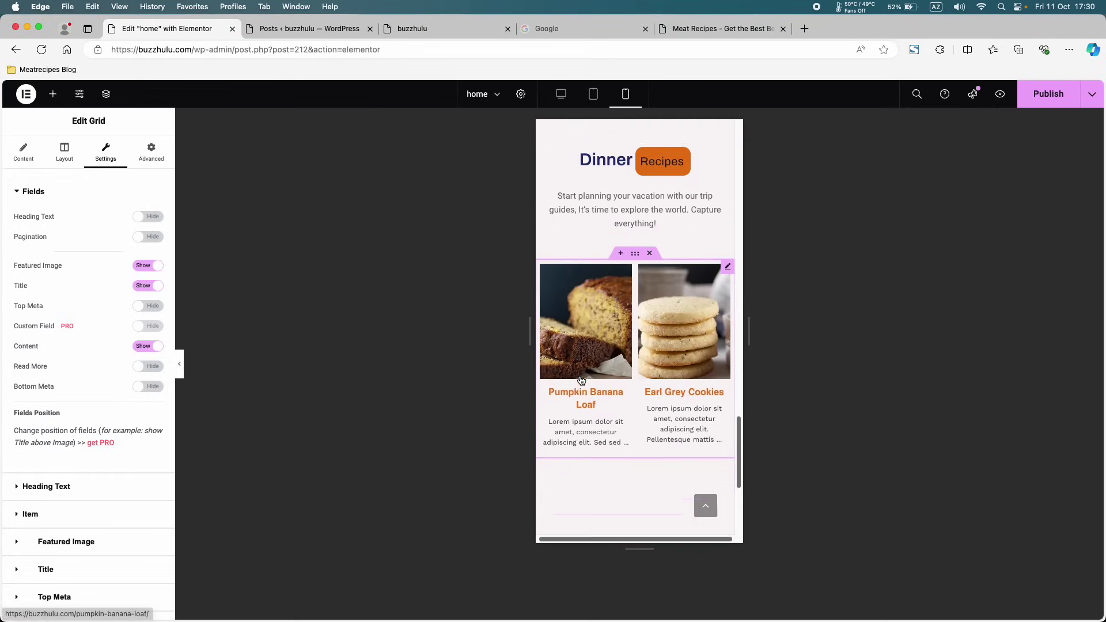
{"action": "scroll", "coordinate": [580, 375], "scroll_direction": "up", "scroll_amount": 5}
{"action": "scroll", "coordinate": [579, 375], "scroll_direction": "down", "scroll_amount": 3}
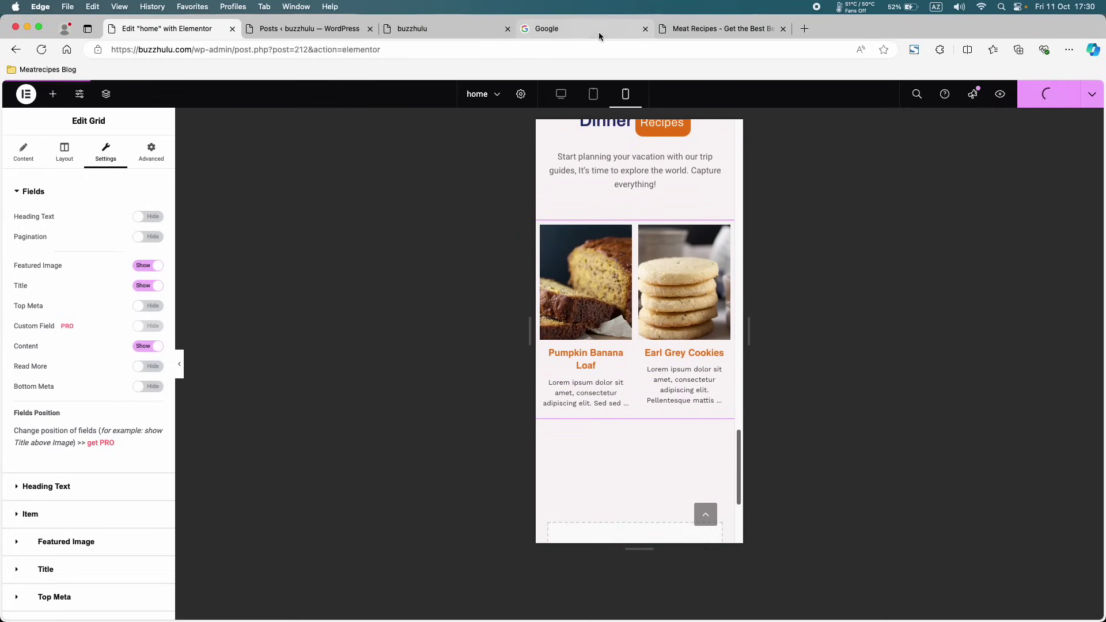
- Examine the live buzzhulu home page in the emulated mobile view, from the hero section down to the footer
{"action": "left_click", "coordinate": [413, 29]}
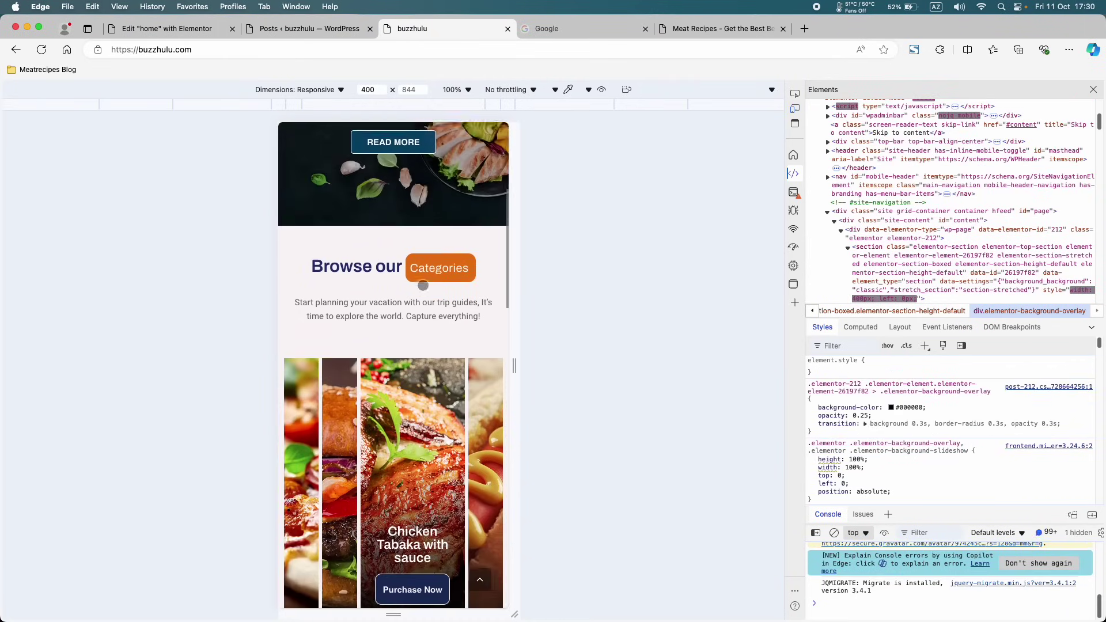
{"action": "scroll", "coordinate": [424, 285], "scroll_direction": "up", "scroll_amount": 5}
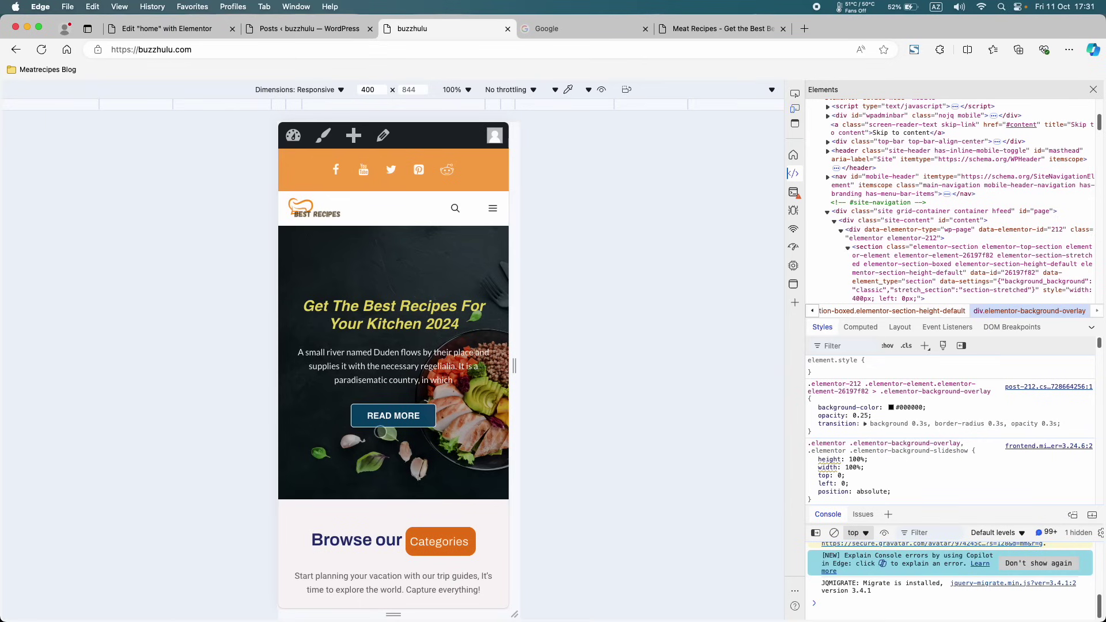
{"action": "scroll", "coordinate": [380, 431], "scroll_direction": "down", "scroll_amount": 3}
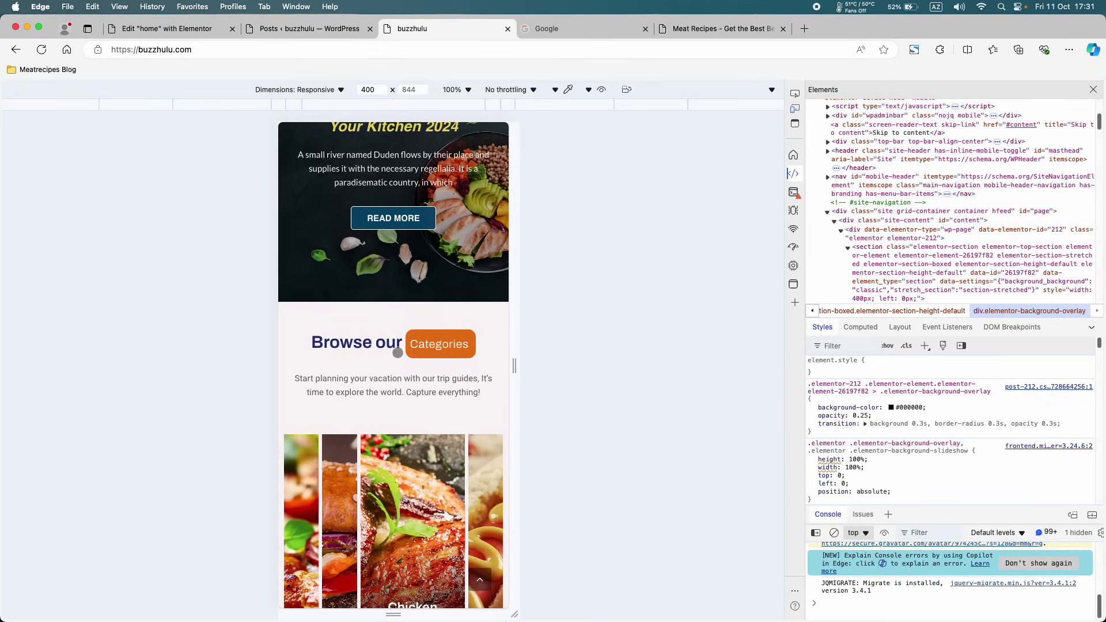
{"action": "scroll", "coordinate": [397, 353], "scroll_direction": "down", "scroll_amount": 3}
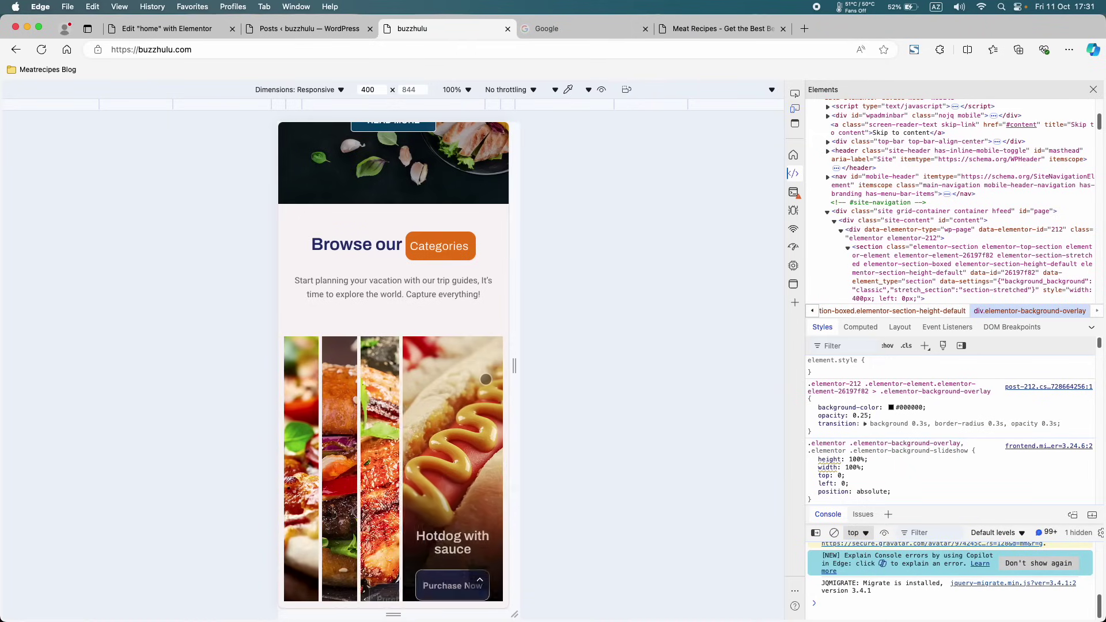
{"action": "scroll", "coordinate": [486, 379], "scroll_direction": "down", "scroll_amount": 3}
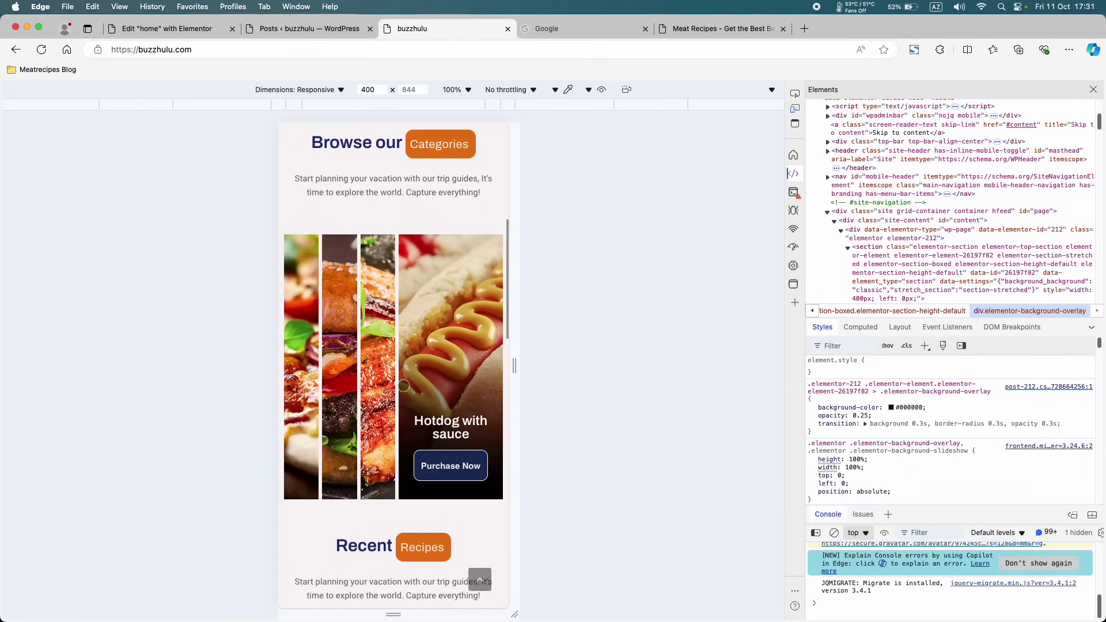
{"action": "scroll", "coordinate": [403, 385], "scroll_direction": "down", "scroll_amount": 7}
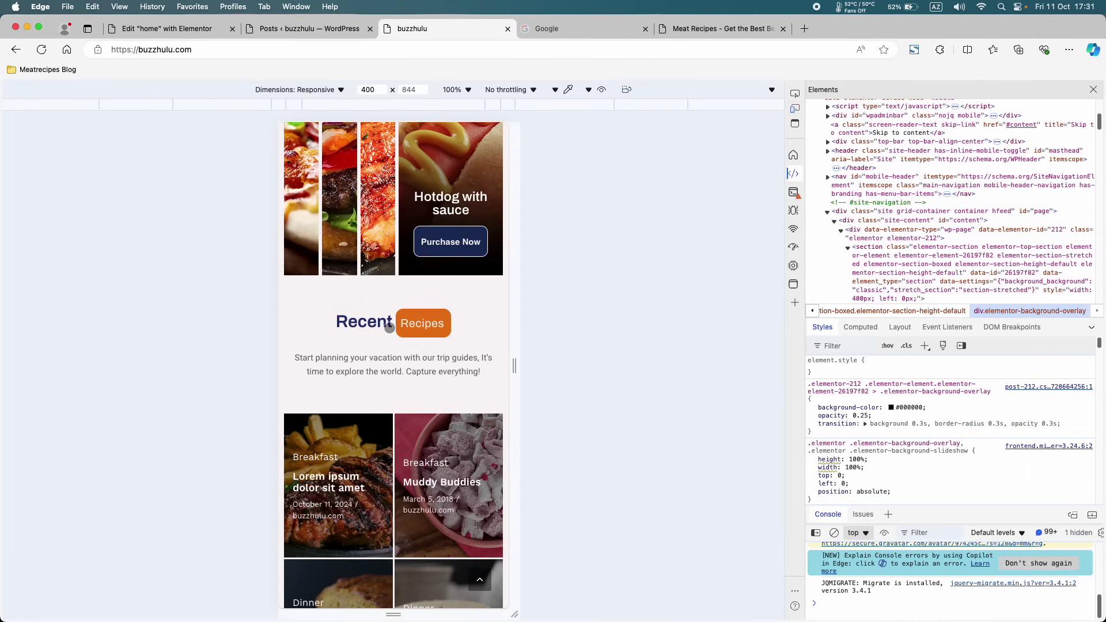
{"action": "scroll", "coordinate": [394, 385], "scroll_direction": "down", "scroll_amount": 6}
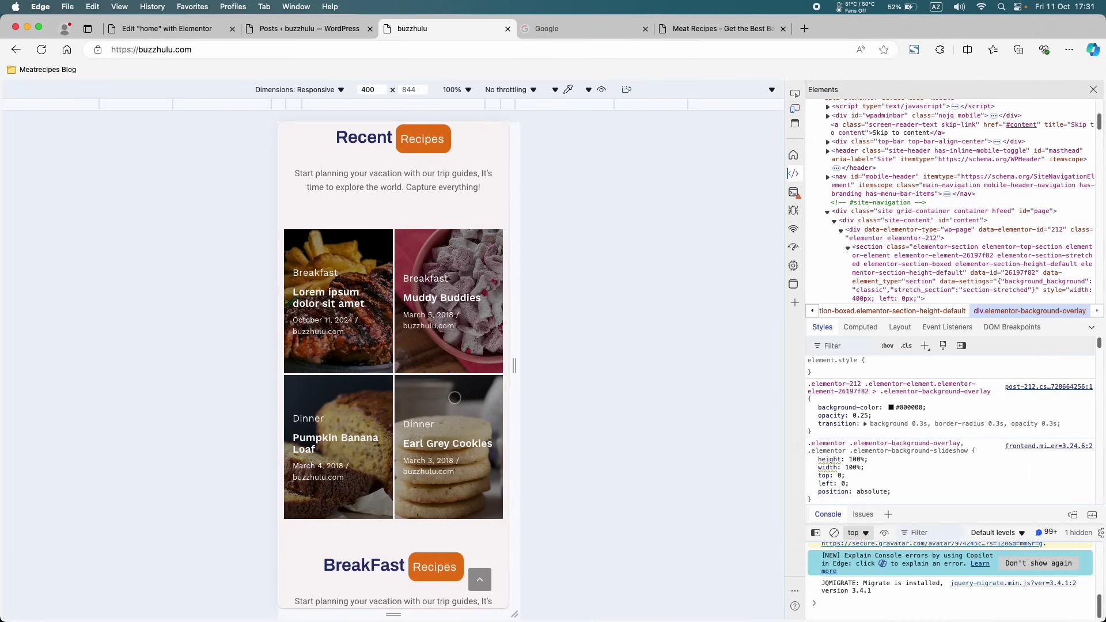
{"action": "scroll", "coordinate": [454, 398], "scroll_direction": "down", "scroll_amount": 10}
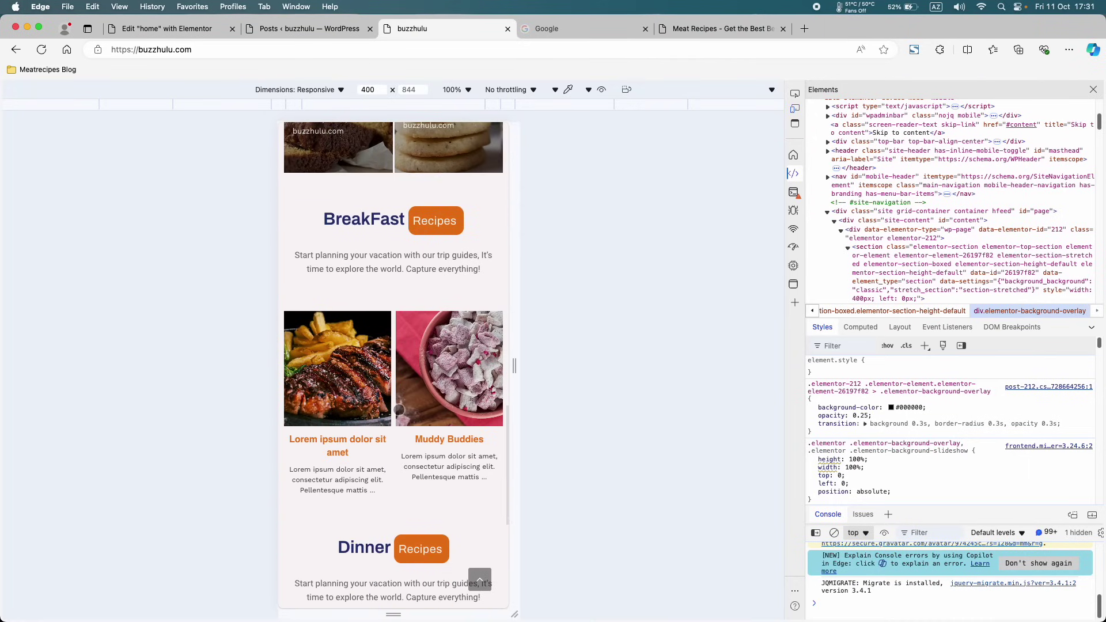
{"action": "scroll", "coordinate": [420, 412], "scroll_direction": "down", "scroll_amount": 9}
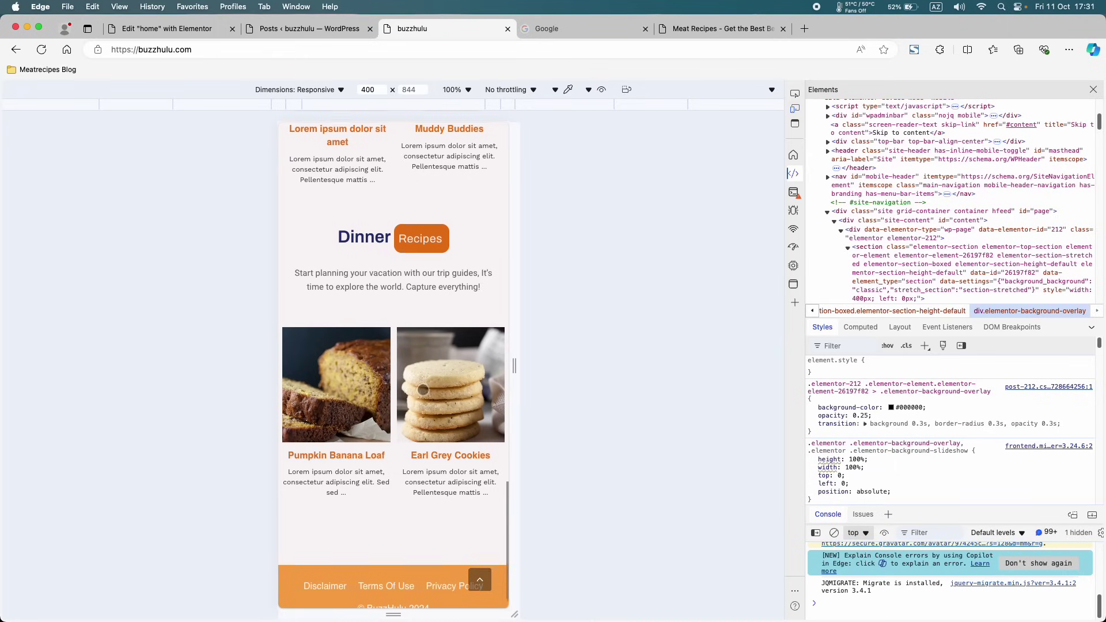
{"action": "scroll", "coordinate": [423, 390], "scroll_direction": "up", "scroll_amount": 1}
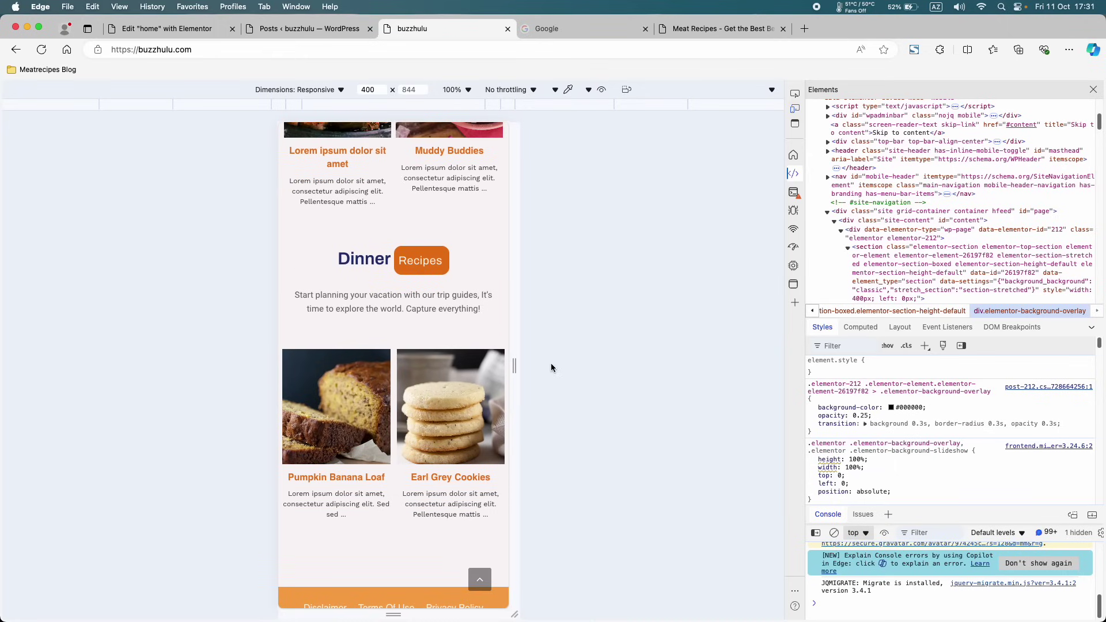
- Review the live home page at an emulated width of 930 px, and close the developer tools
{"action": "left_click_drag", "start_coordinate": [515, 366], "coordinate": [667, 365]}
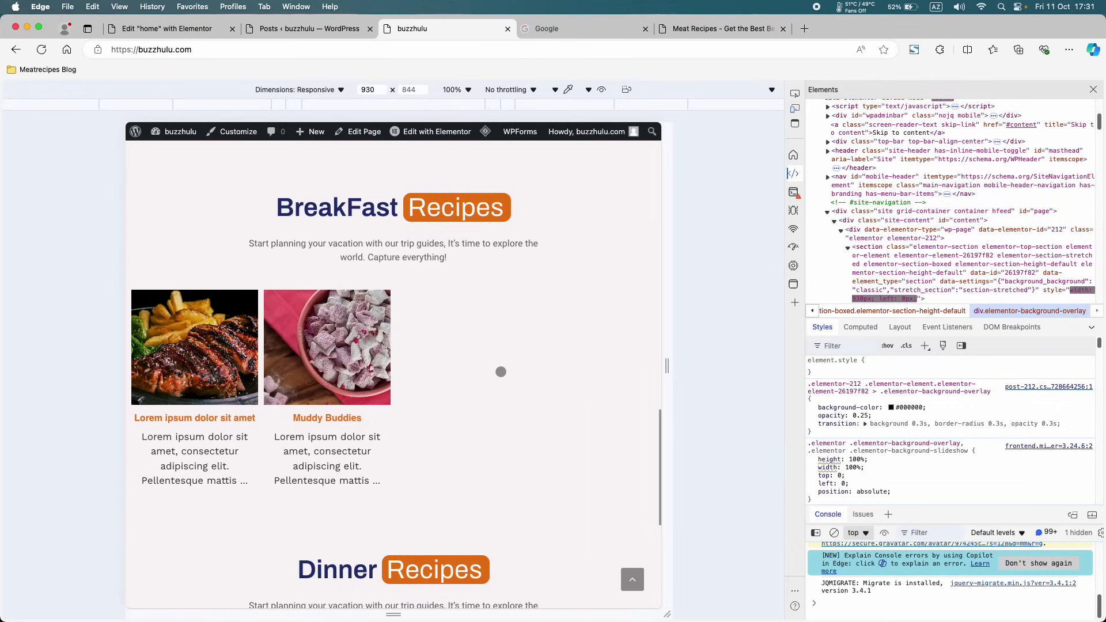
{"action": "scroll", "coordinate": [500, 371], "scroll_direction": "up", "scroll_amount": 15}
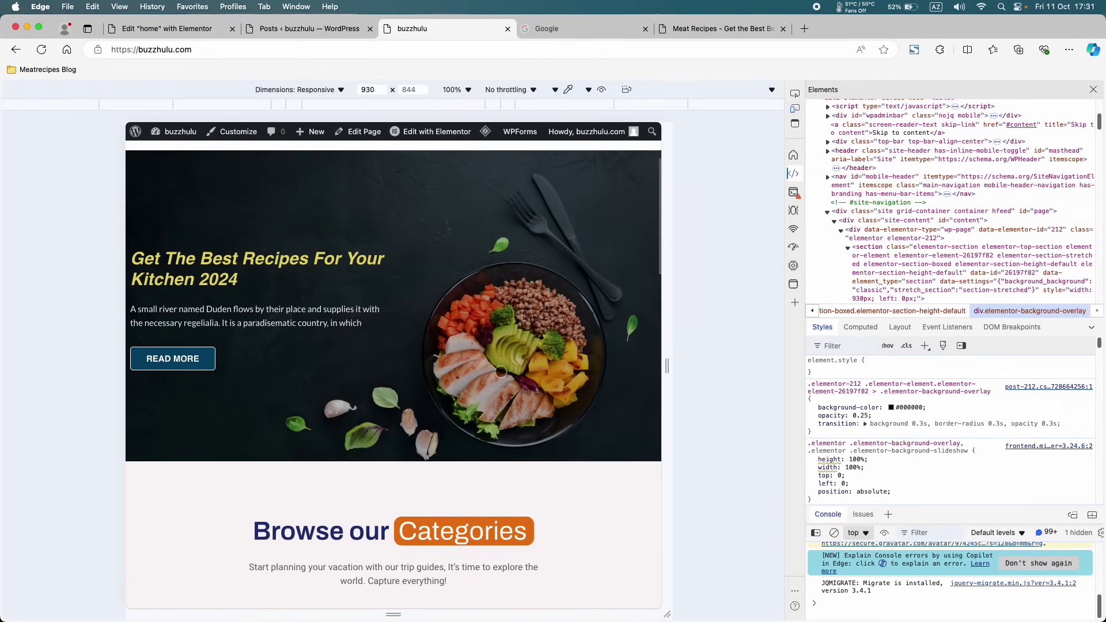
{"action": "scroll", "coordinate": [500, 371], "scroll_direction": "up", "scroll_amount": 3}
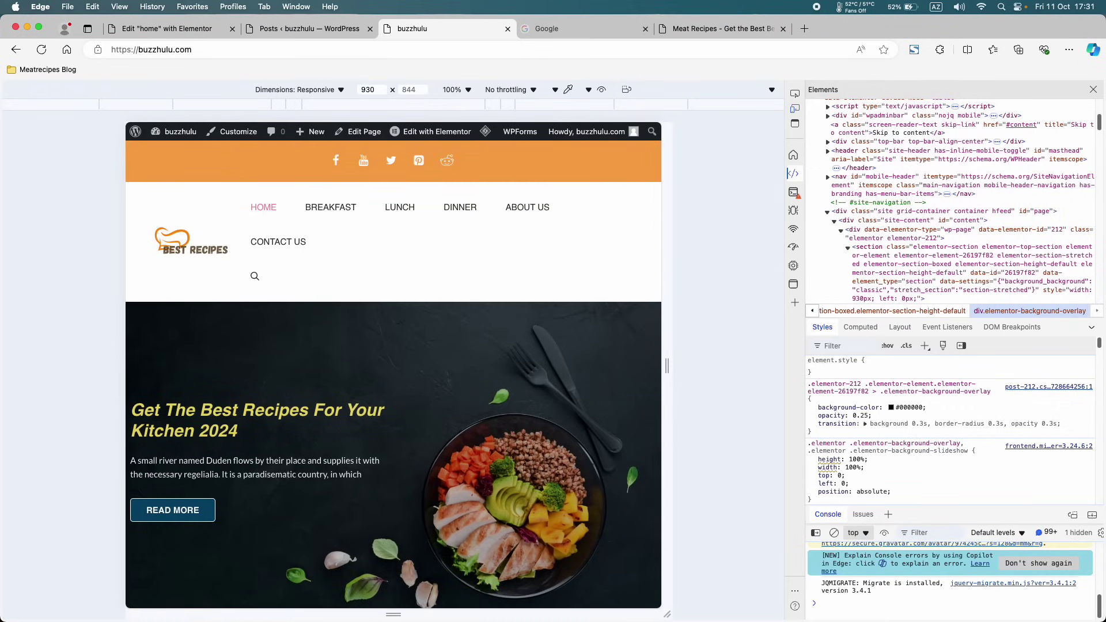
{"action": "key", "text": "super+alt+i"}
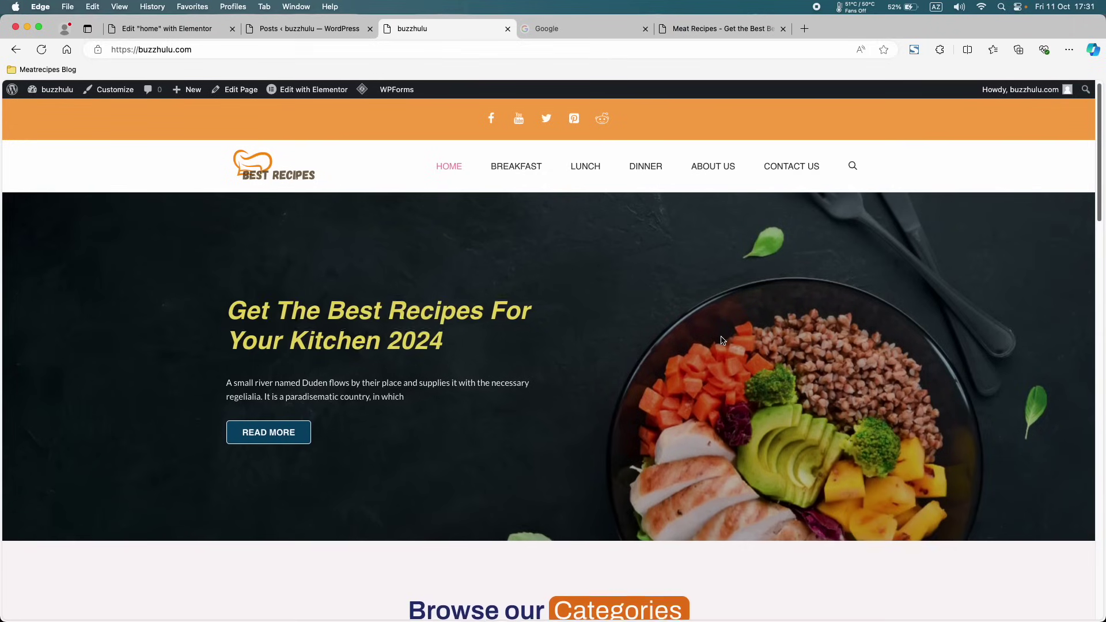